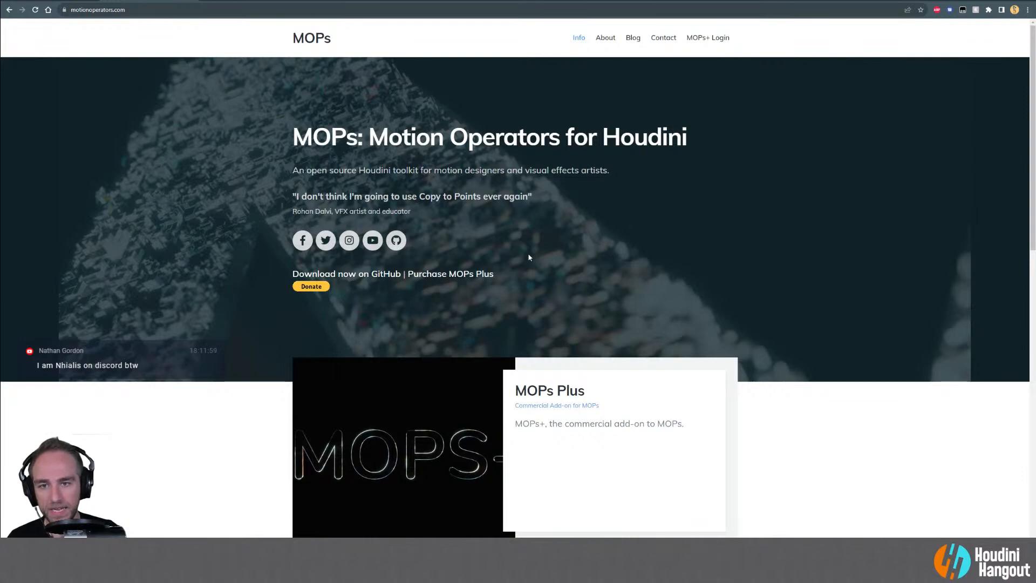
pyautogui.scroll(-4, 529, 259)
pyautogui.scroll(4, 532, 263)
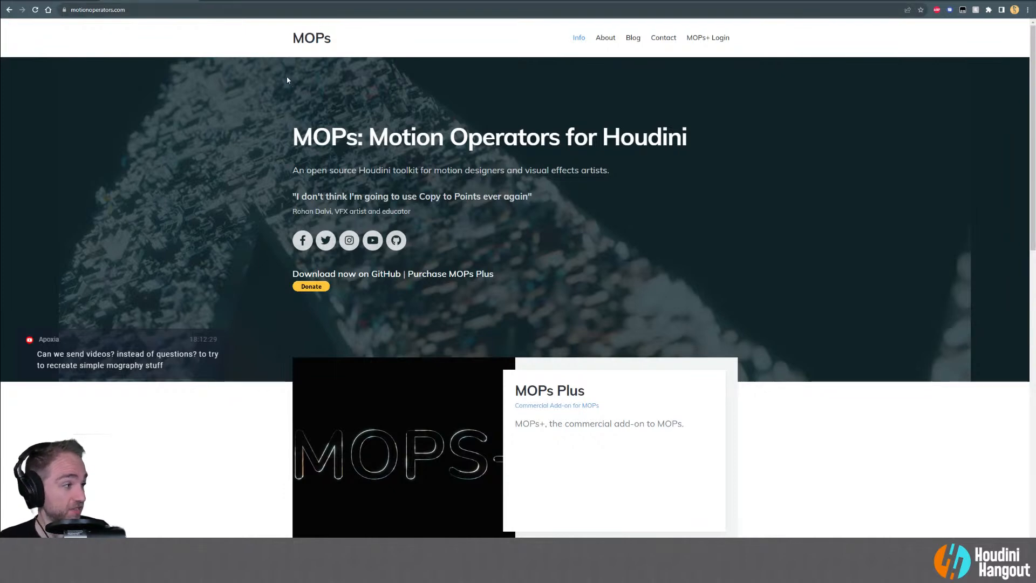
pyautogui.click(42, 3)
pyautogui.click(148, 2)
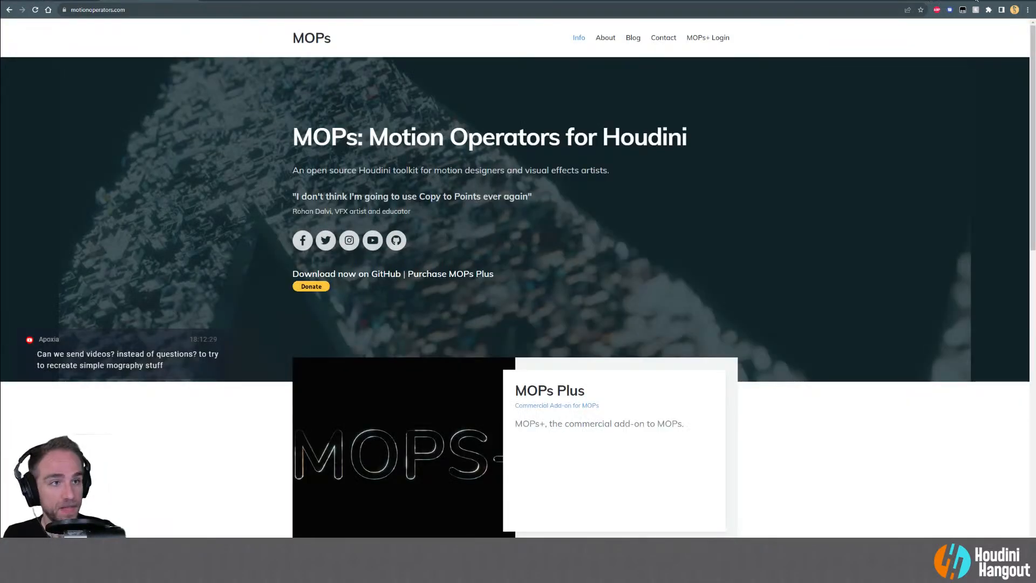
# Switch to Houdini and place a Test Geometry: Pig Head object in the empty object network
pyautogui.click(988, 1)
pyautogui.hotkey('alt', 'Tab')
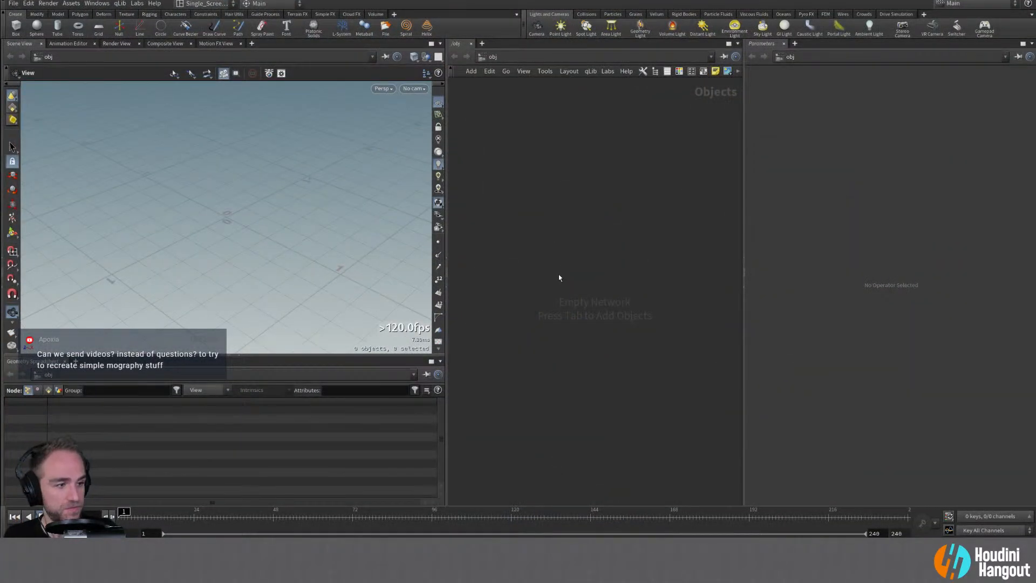
pyautogui.keyDown('alt'); pyautogui.moveTo(161, 204); pyautogui.dragTo(208, 213, button='right'); pyautogui.keyUp('alt')
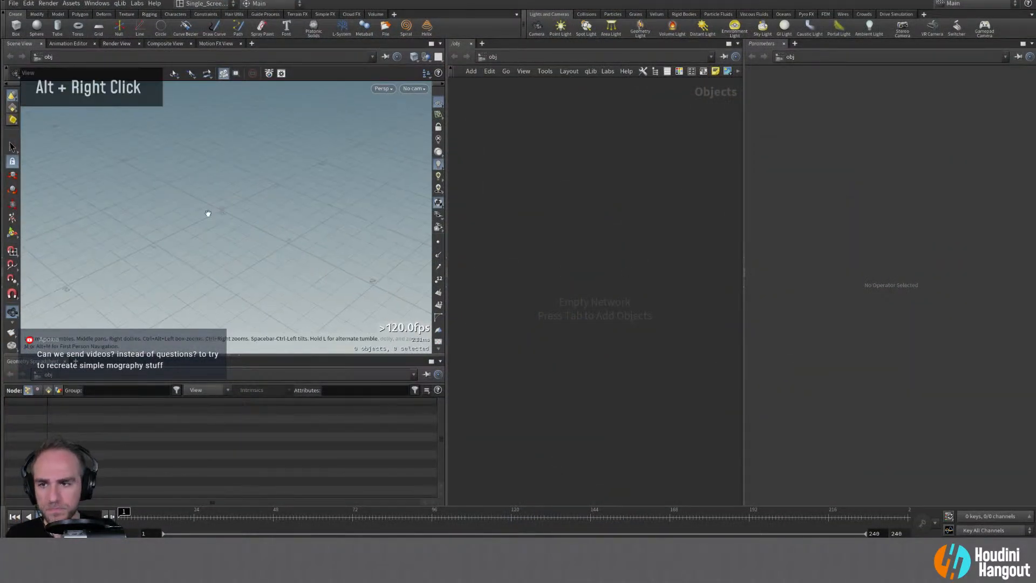
pyautogui.press('Tab')
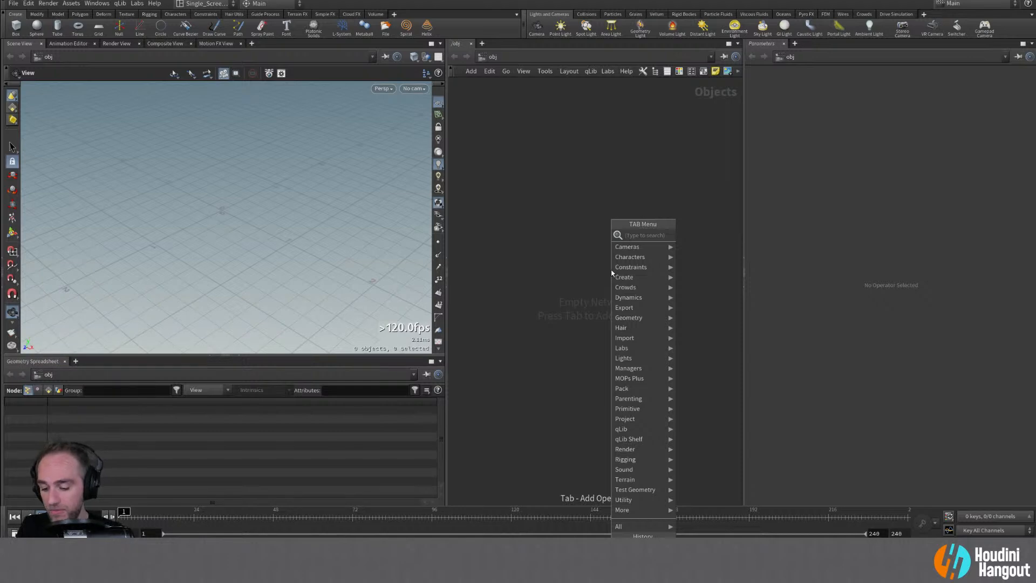
pyautogui.write('pig')
pyautogui.press('Return')
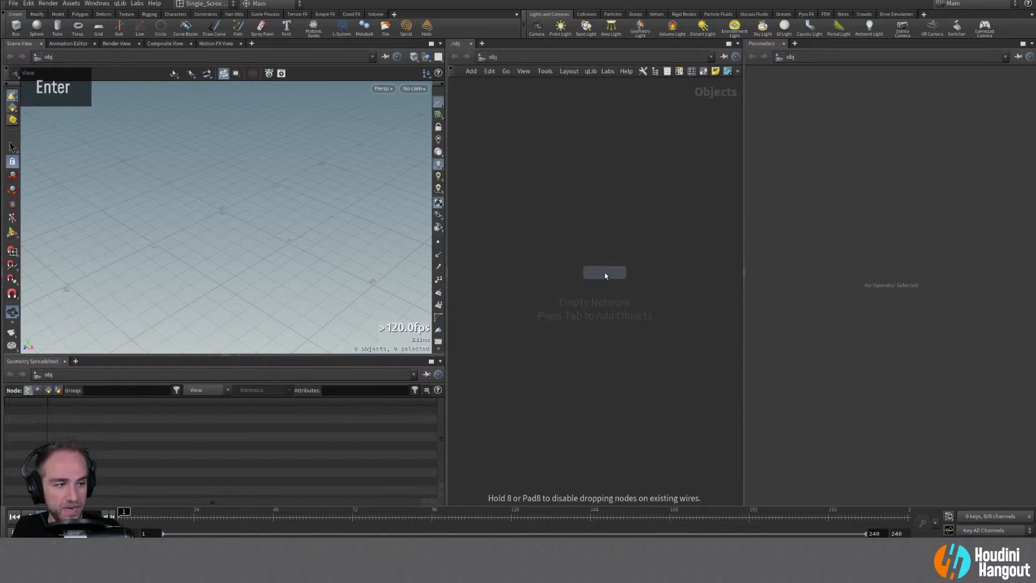
pyautogui.click(538, 197)
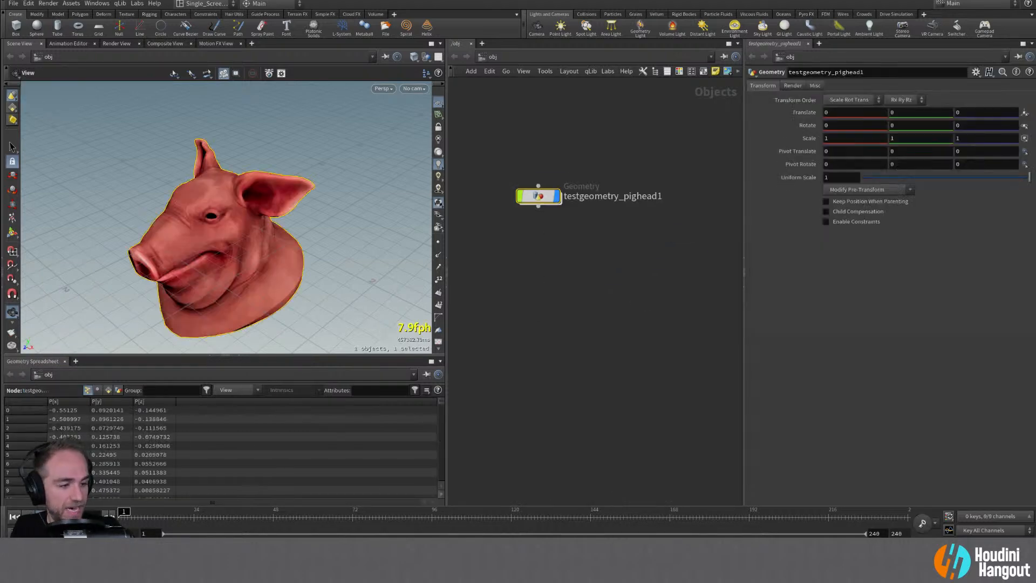
pyautogui.press('super')
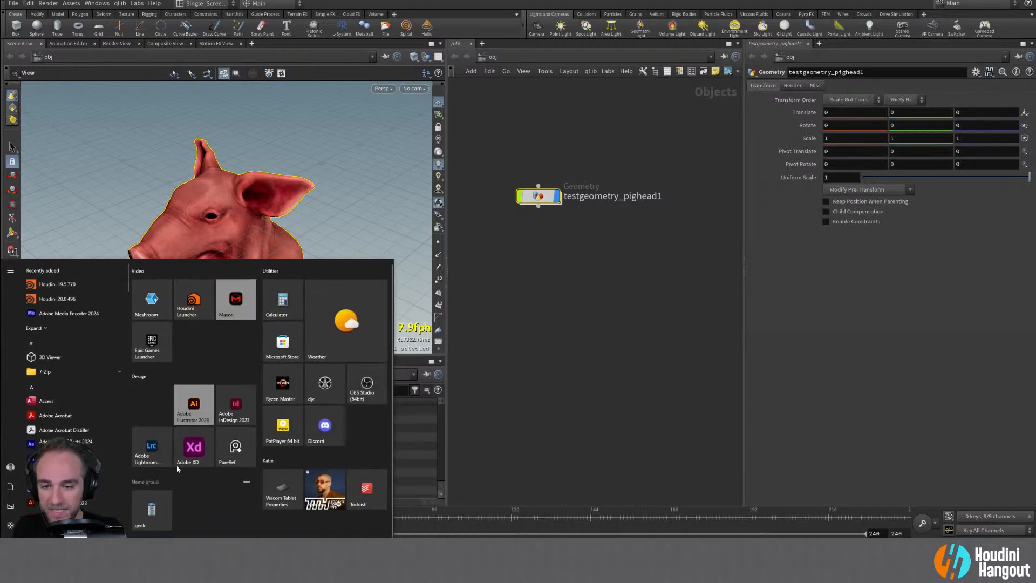
pyautogui.click(761, 338)
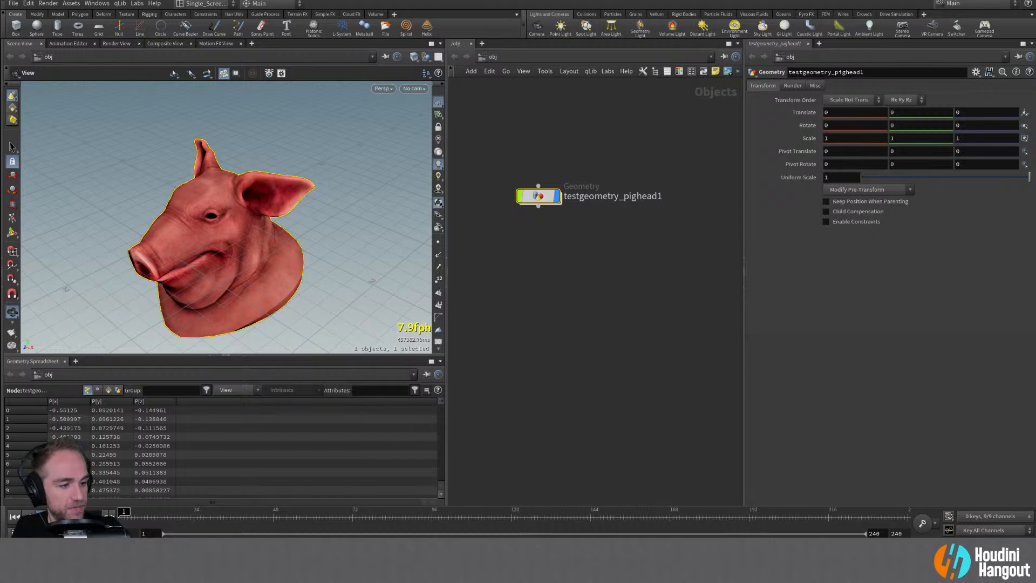
pyautogui.scroll(-1, 761, 338)
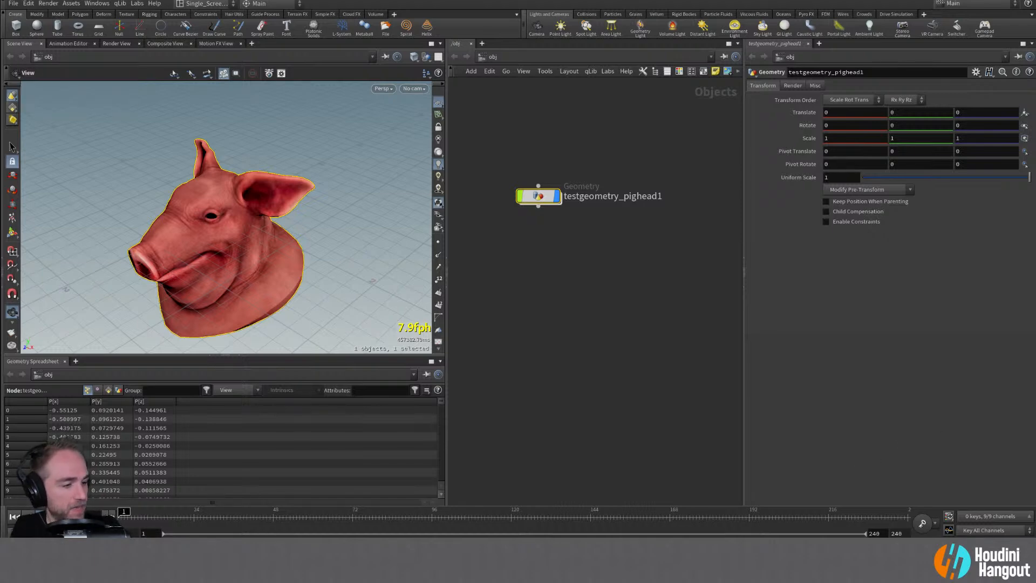
# Go inside the pig head object and add a Test Geometry: Rubber Toy node beside the pig head node
pyautogui.doubleClick(537, 195)
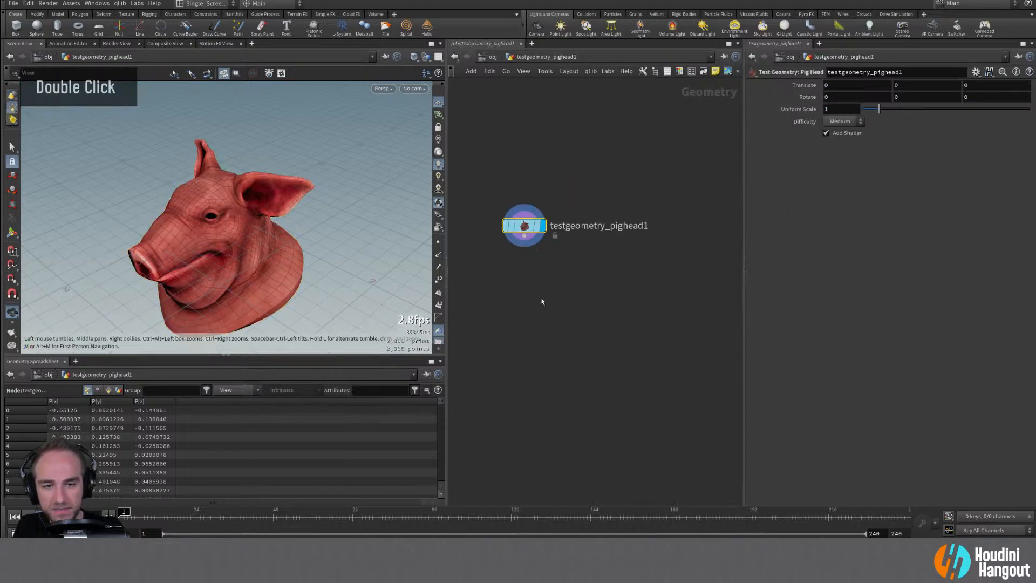
pyautogui.press('Tab')
pyautogui.write('toy')
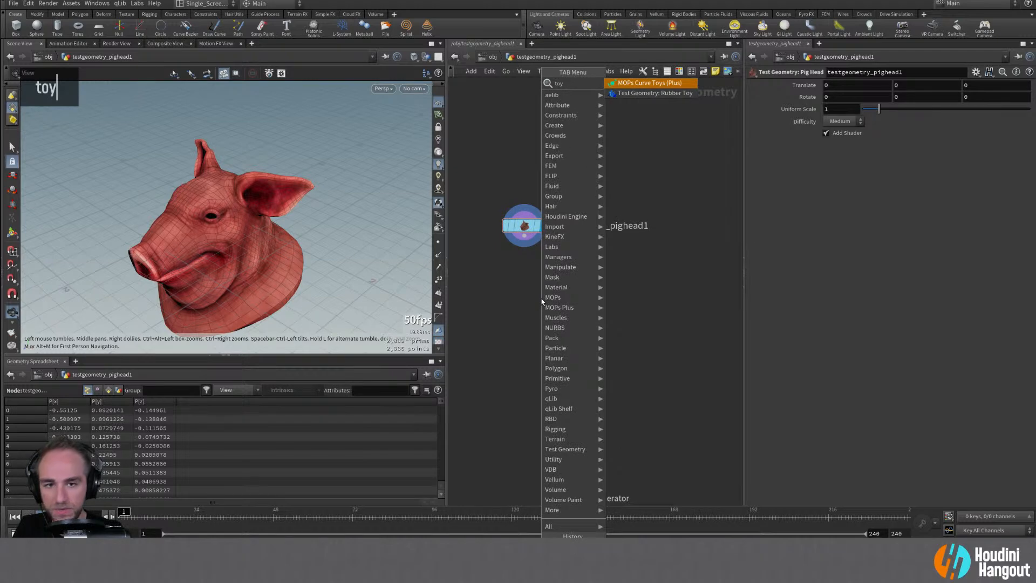
pyautogui.press('Down')
pyautogui.press('Return')
pyautogui.press('Return')
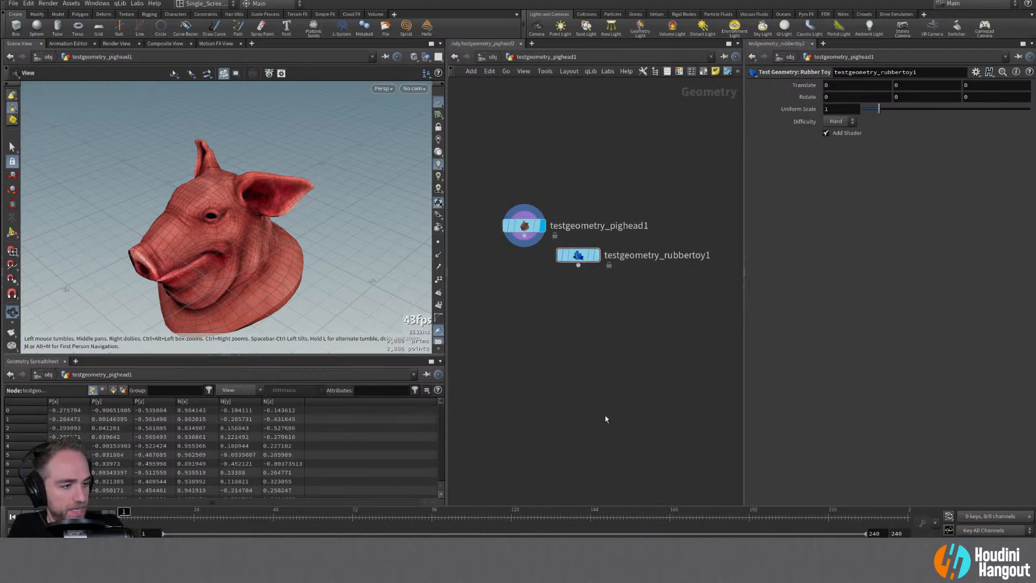
pyautogui.moveTo(628, 365); pyautogui.dragTo(595, 367, button='middle')
pyautogui.moveTo(545, 258); pyautogui.dragTo(556, 257)
# Add a Test Geometry: Squab node next to the rubber toy node
pyautogui.press('Tab')
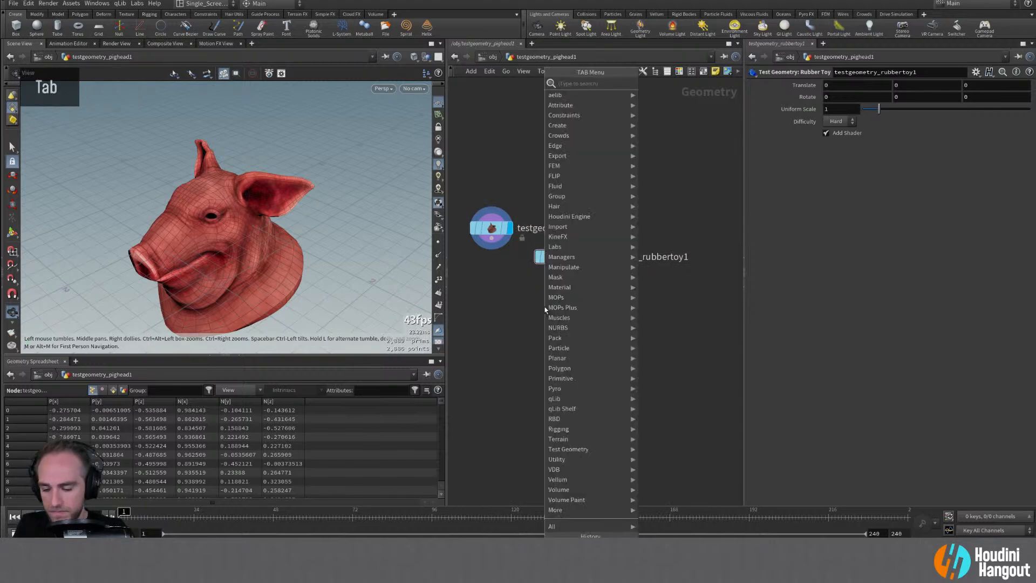
pyautogui.write('squab')
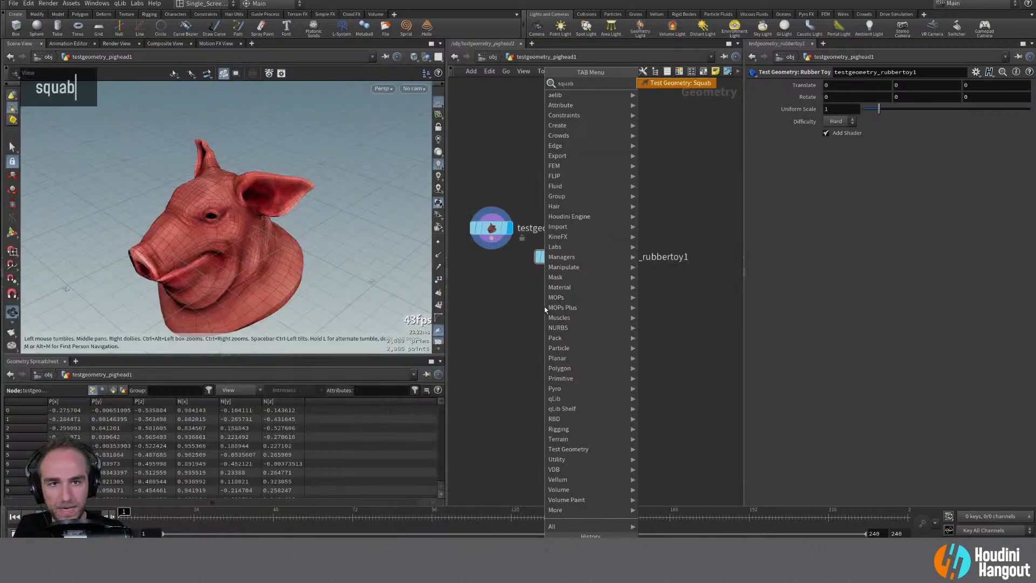
pyautogui.press('Return')
pyautogui.click(629, 301)
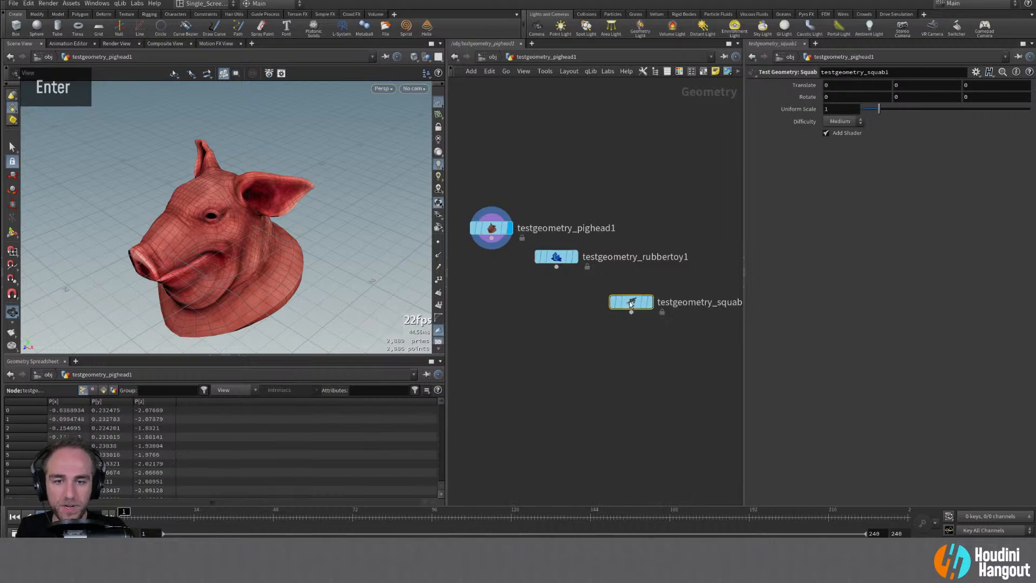
pyautogui.moveTo(625, 300); pyautogui.dragTo(629, 286)
# Add a MOPs Instancer node below the three test geometry nodes
pyautogui.press('Tab')
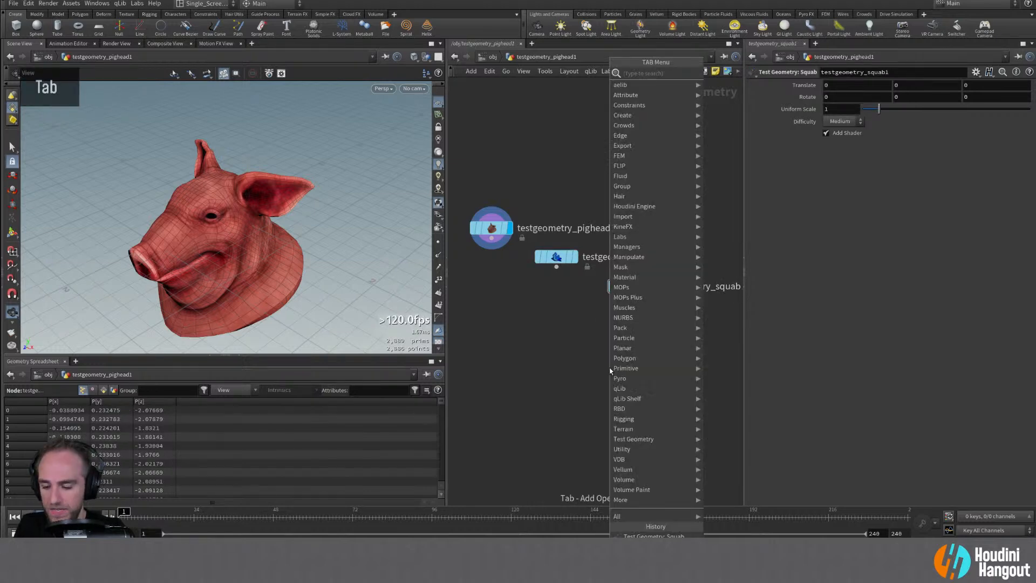
pyautogui.write('mops in')
pyautogui.press('Return')
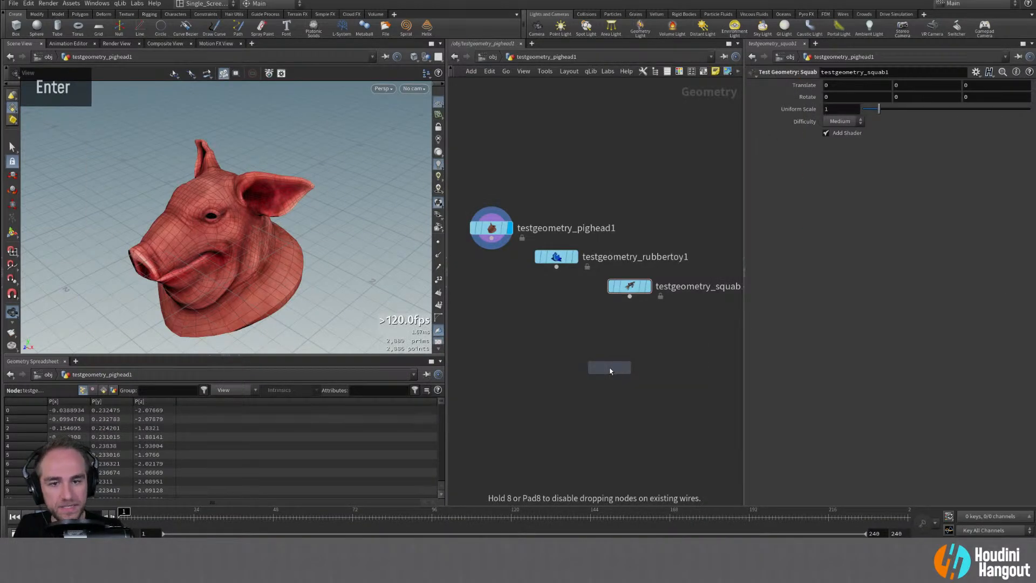
pyautogui.click(574, 342)
# Wire the pig head, rubber toy and squab nodes into the MOPs Instancer's input
pyautogui.click(491, 238)
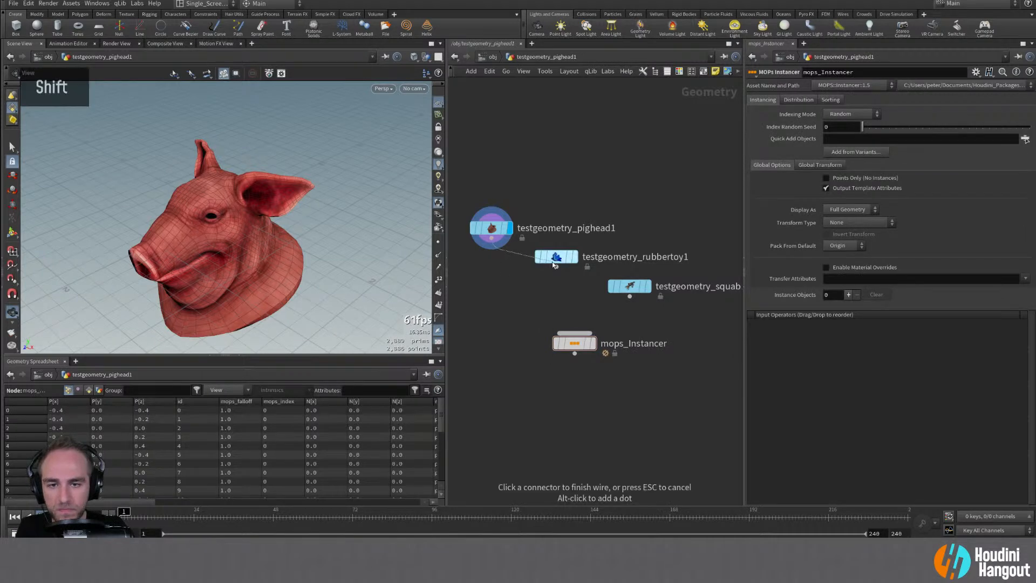
pyautogui.keyDown('shift'); pyautogui.click(556, 266); pyautogui.keyUp('shift')
pyautogui.keyDown('shift'); pyautogui.click(630, 296); pyautogui.keyUp('shift')
pyautogui.keyDown('shift'); pyautogui.click(575, 332); pyautogui.keyUp('shift')
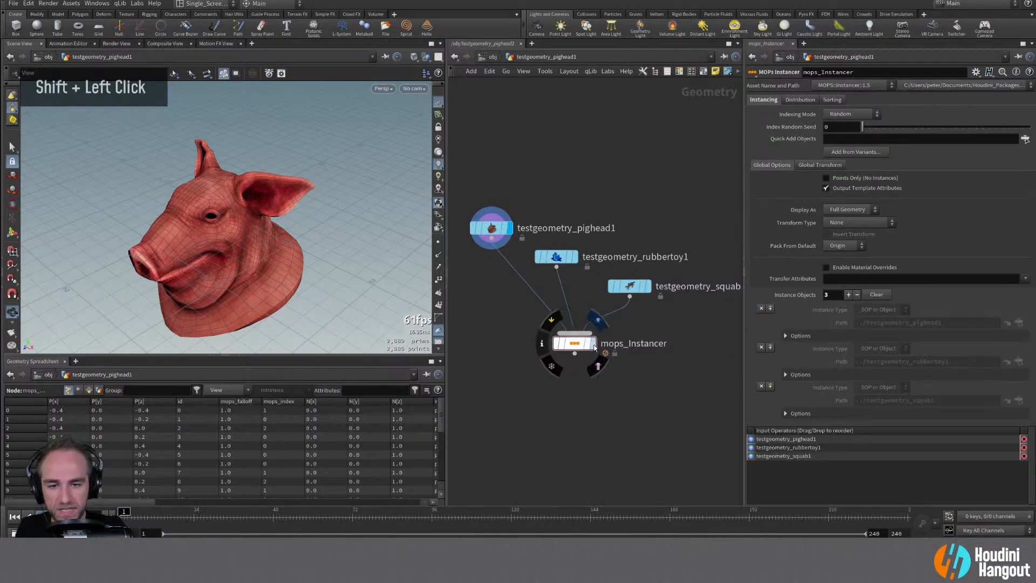
# Display the MOPs Instancer's output and arrange the pig head and instancer nodes tidily in the network
pyautogui.click(595, 319)
pyautogui.moveTo(573, 347); pyautogui.dragTo(570, 361)
pyautogui.keyDown('alt'); pyautogui.moveTo(292, 217); pyautogui.dragTo(249, 217, button='right'); pyautogui.keyUp('alt')
pyautogui.keyDown('alt'); pyautogui.moveTo(250, 217); pyautogui.dragTo(292, 221); pyautogui.keyUp('alt')
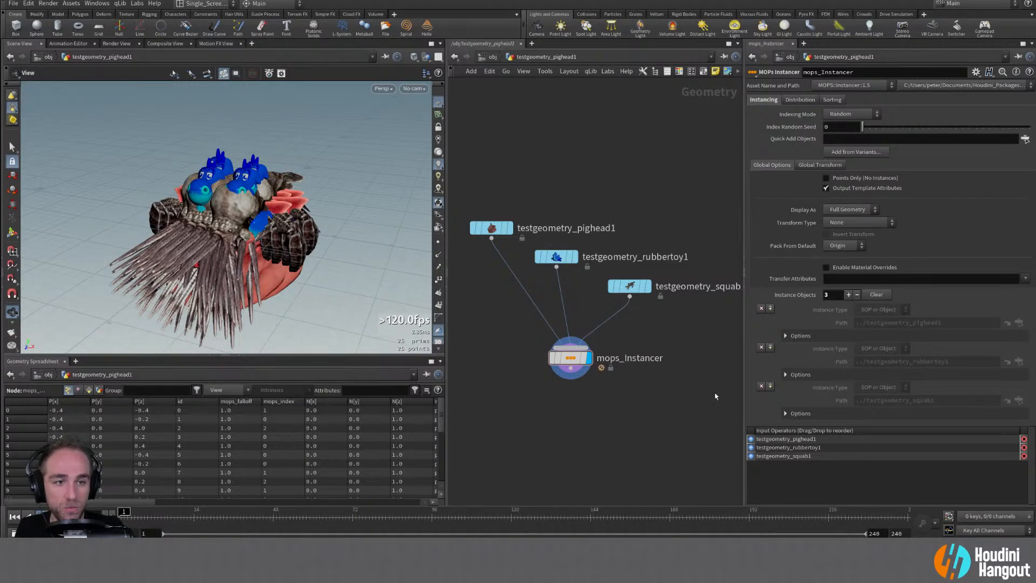
pyautogui.keyDown('alt'); pyautogui.moveTo(302, 226); pyautogui.dragTo(343, 221); pyautogui.keyUp('alt')
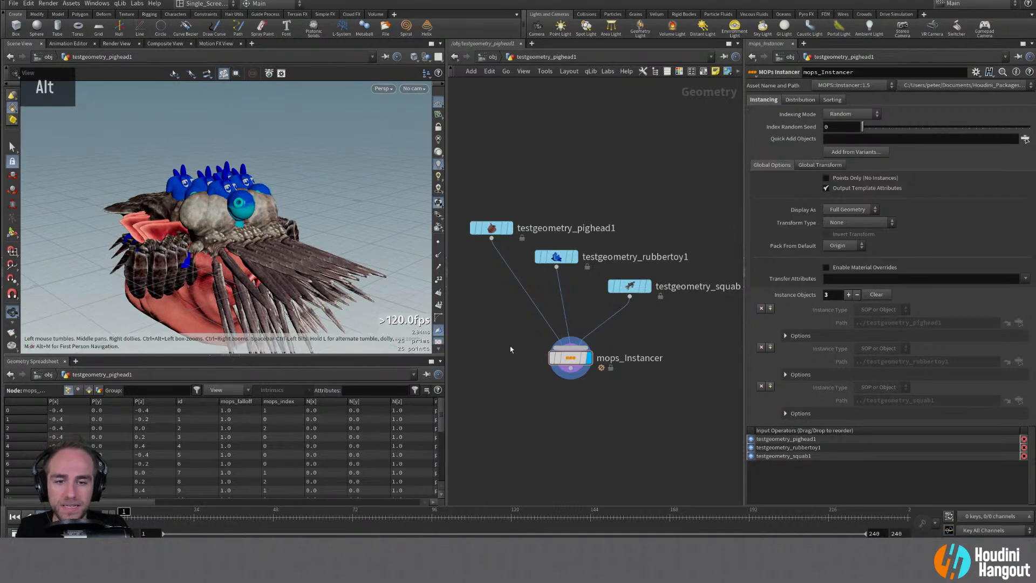
pyautogui.moveTo(480, 232); pyautogui.dragTo(459, 291)
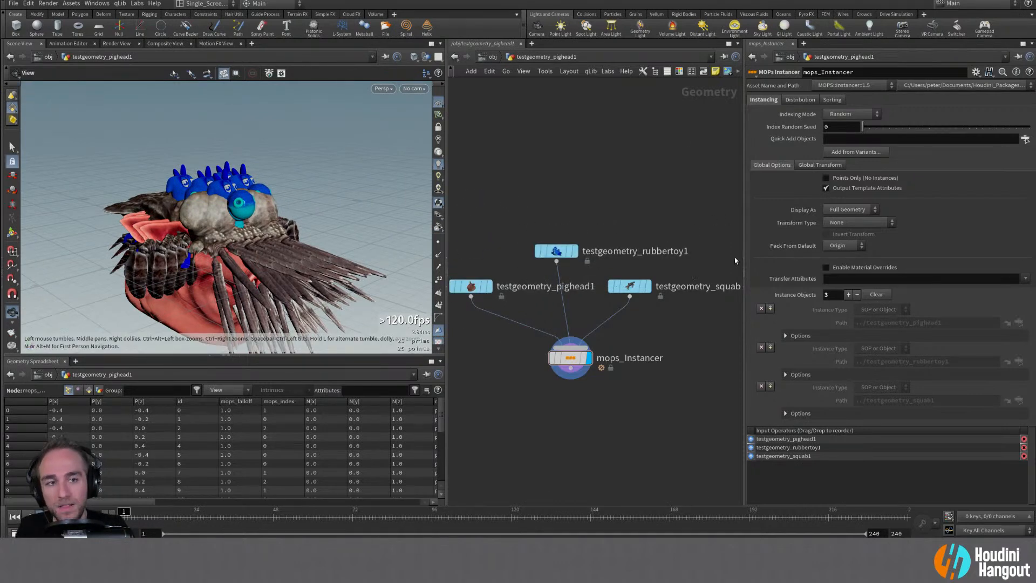
# Try to enlarge the instancer's fixed-size grid to 5, 4, 5
pyautogui.click(819, 165)
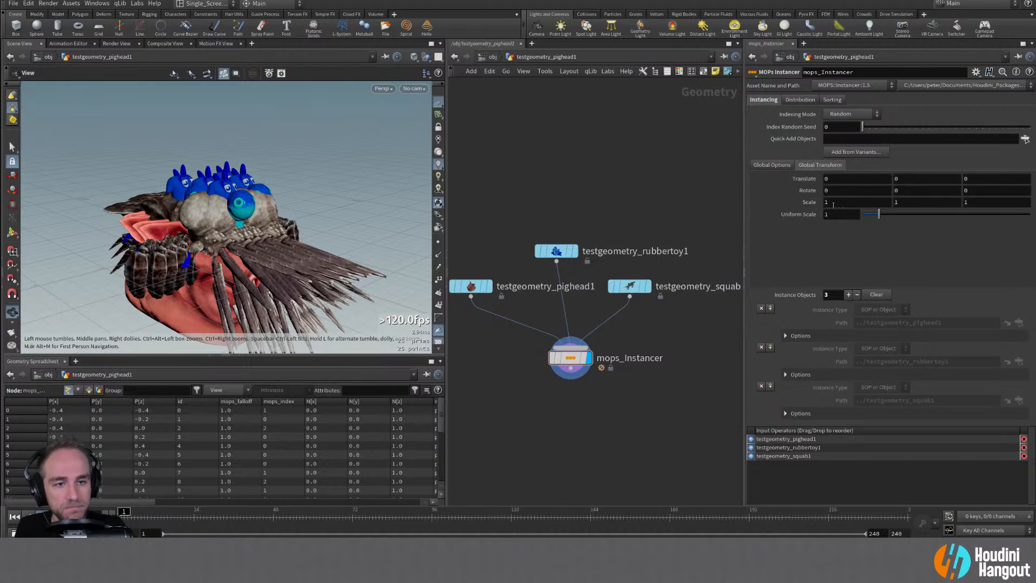
pyautogui.click(800, 99)
pyautogui.moveTo(818, 249); pyautogui.dragTo(841, 222, button='middle')
pyautogui.click(761, 99)
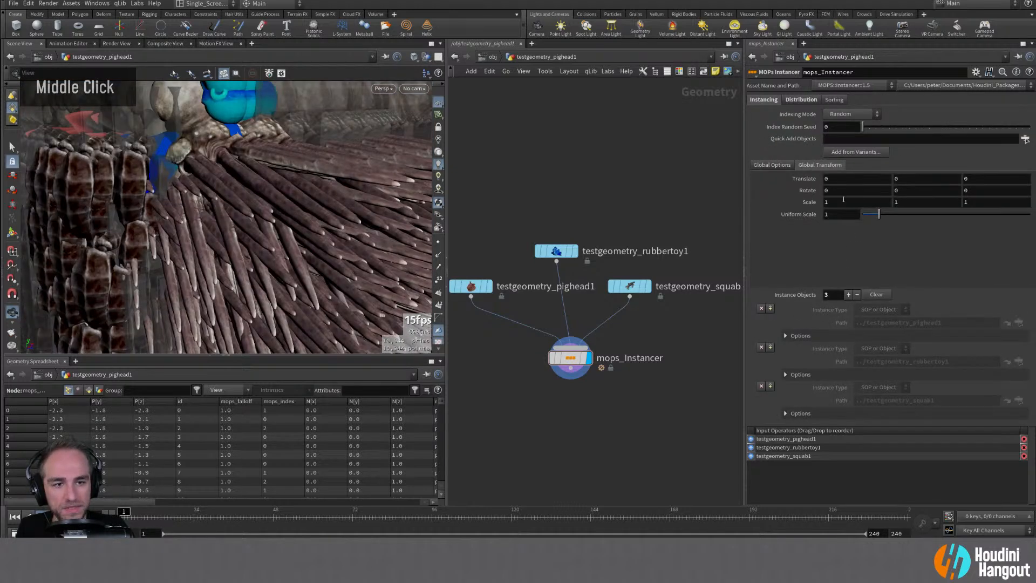
pyautogui.click(772, 164)
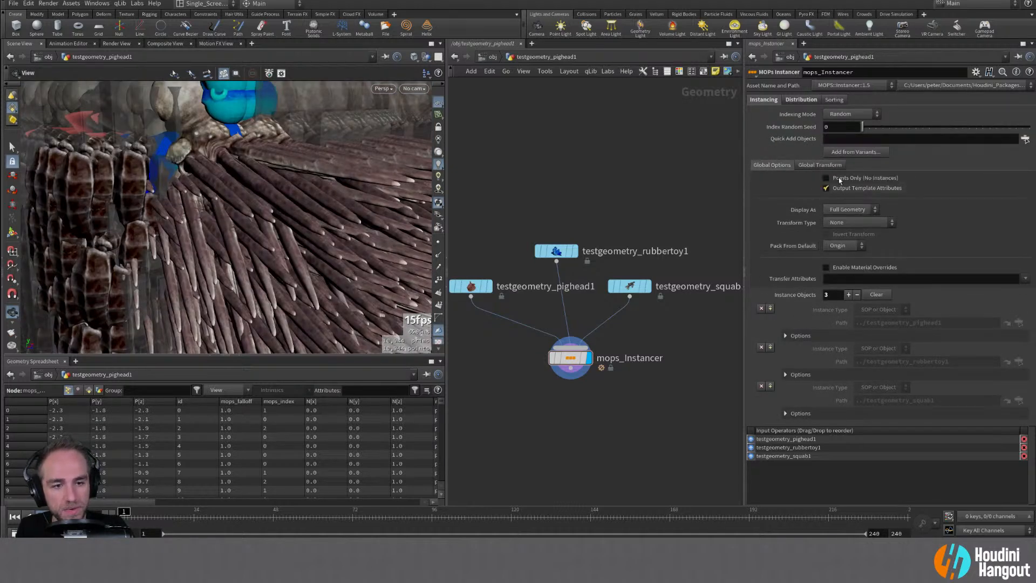
pyautogui.click(797, 100)
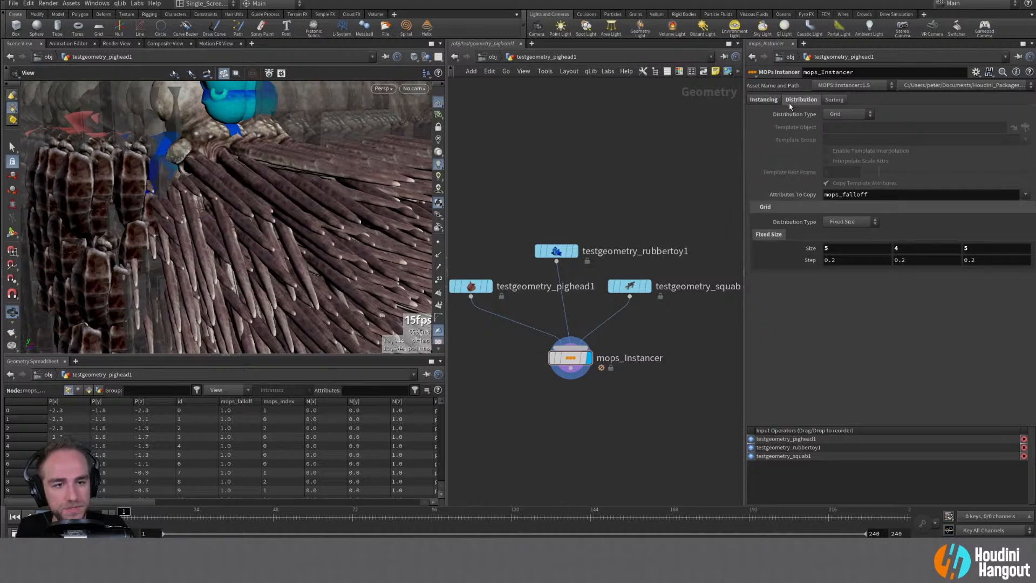
# Set the instancer's grid distribution type to Fixed Number and its distance to 4.2 on all three axes
pyautogui.click(851, 222)
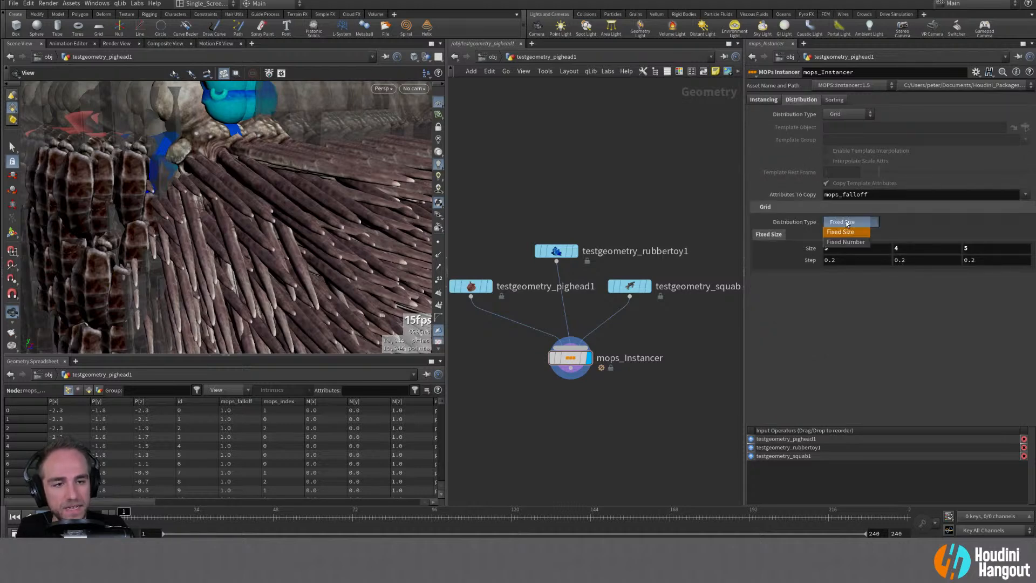
pyautogui.click(843, 241)
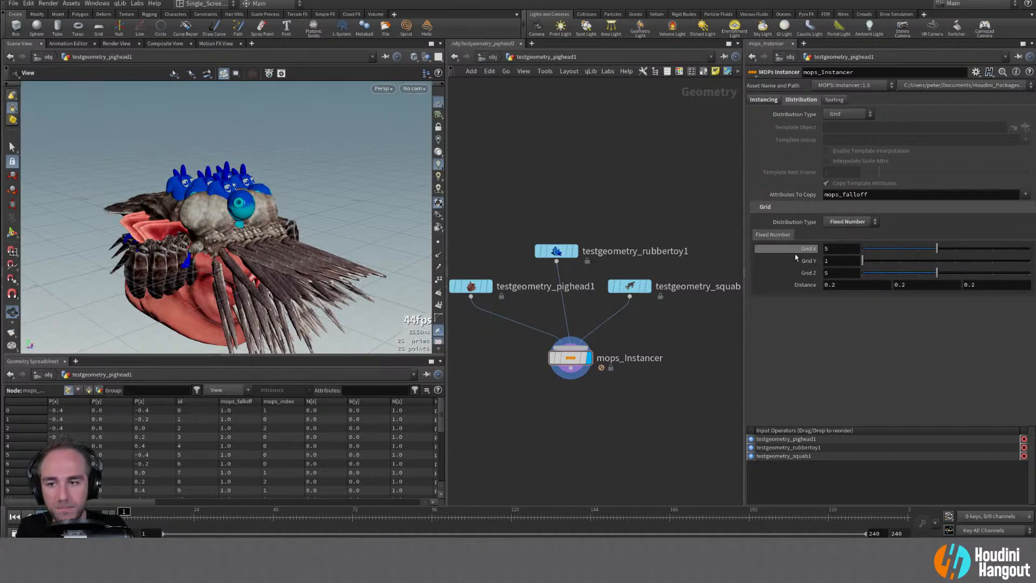
pyautogui.moveTo(798, 284); pyautogui.dragTo(981, 302, button='middle')
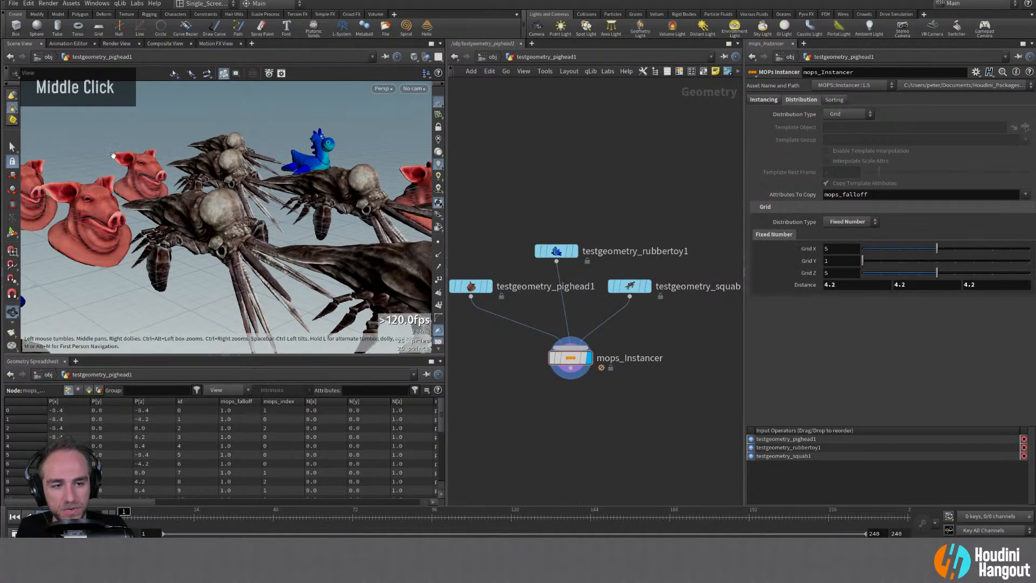
pyautogui.keyDown('alt'); pyautogui.moveTo(237, 216); pyautogui.dragTo(216, 211, button='right'); pyautogui.keyUp('alt')
pyautogui.keyDown('alt'); pyautogui.moveTo(216, 210); pyautogui.dragTo(232, 178); pyautogui.keyUp('alt')
pyautogui.keyDown('alt'); pyautogui.moveTo(232, 178); pyautogui.dragTo(205, 190, button='middle'); pyautogui.keyUp('alt')
pyautogui.moveTo(205, 190)
pyautogui.keyDown('alt'); pyautogui.mouseDown()
pyautogui.moveTo(275, 200)
pyautogui.moveTo(269, 189)
pyautogui.moveTo(218, 192)
pyautogui.mouseUp(); pyautogui.keyUp('alt')
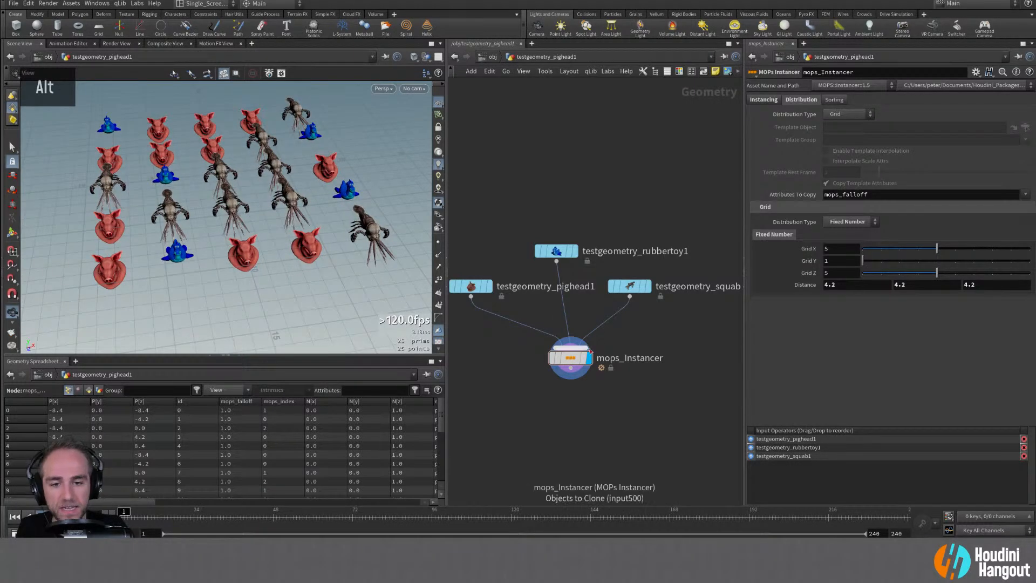
# Add a MOPs Shape Falloff node wired after the instancer and display its output
pyautogui.keyDown('alt'); pyautogui.moveTo(540, 438); pyautogui.dragTo(585, 377, button='middle'); pyautogui.keyUp('alt')
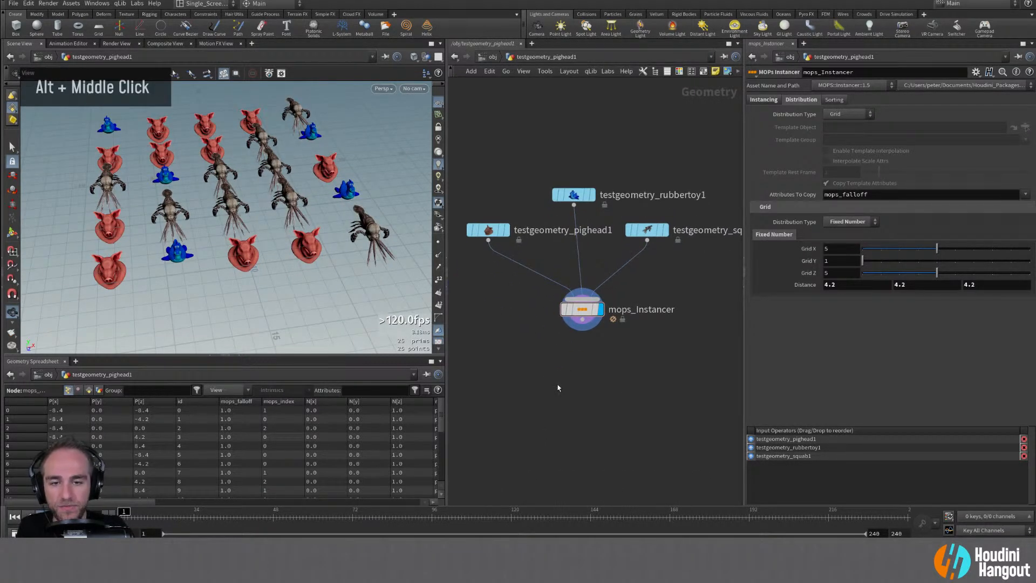
pyautogui.press('Tab')
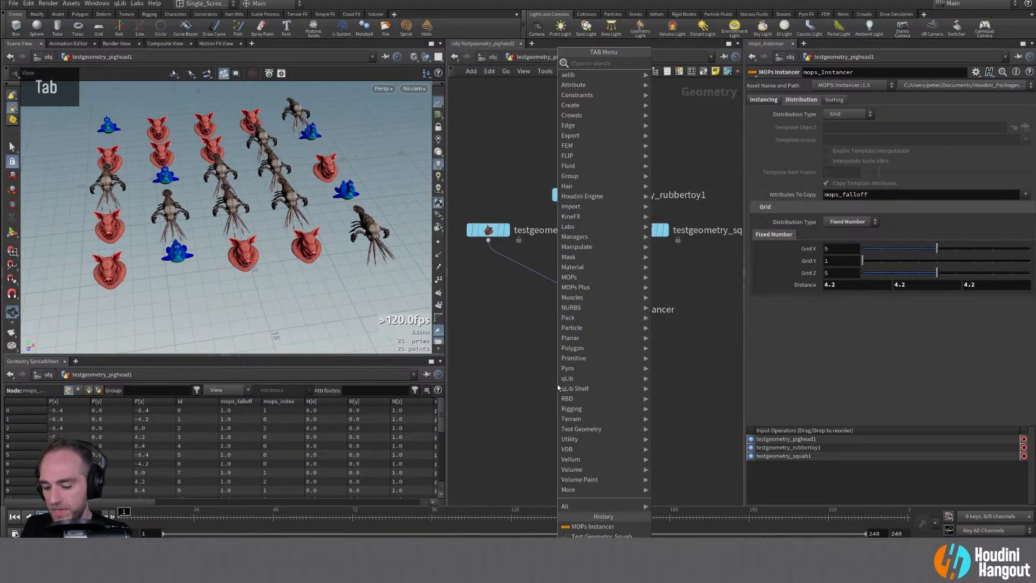
pyautogui.write('shape')
pyautogui.press('Down')
pyautogui.press('Down')
pyautogui.press('Down')
pyautogui.press('Down')
pyautogui.press('Down')
pyautogui.press('Return')
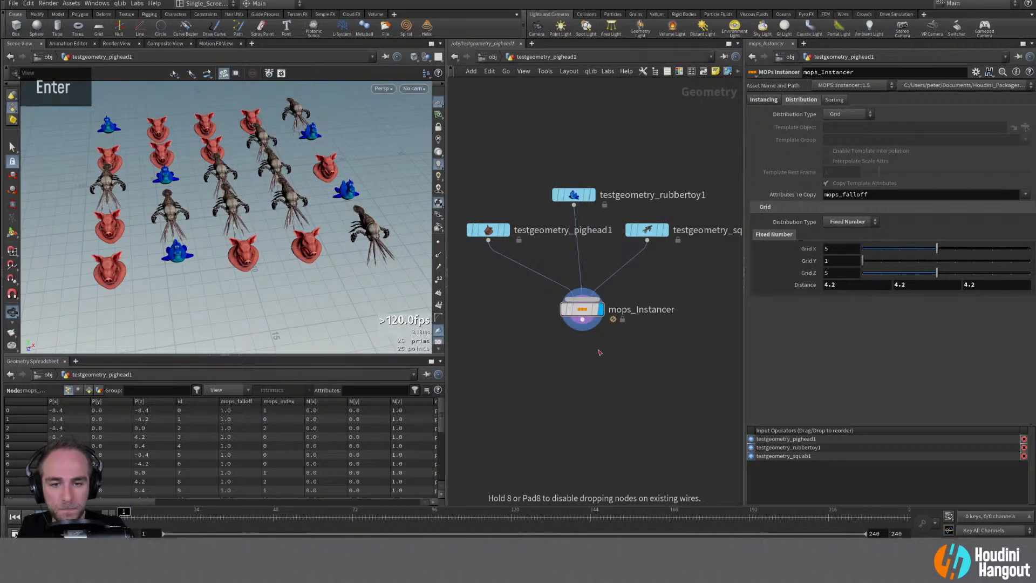
pyautogui.click(588, 355)
pyautogui.doubleClick(607, 333)
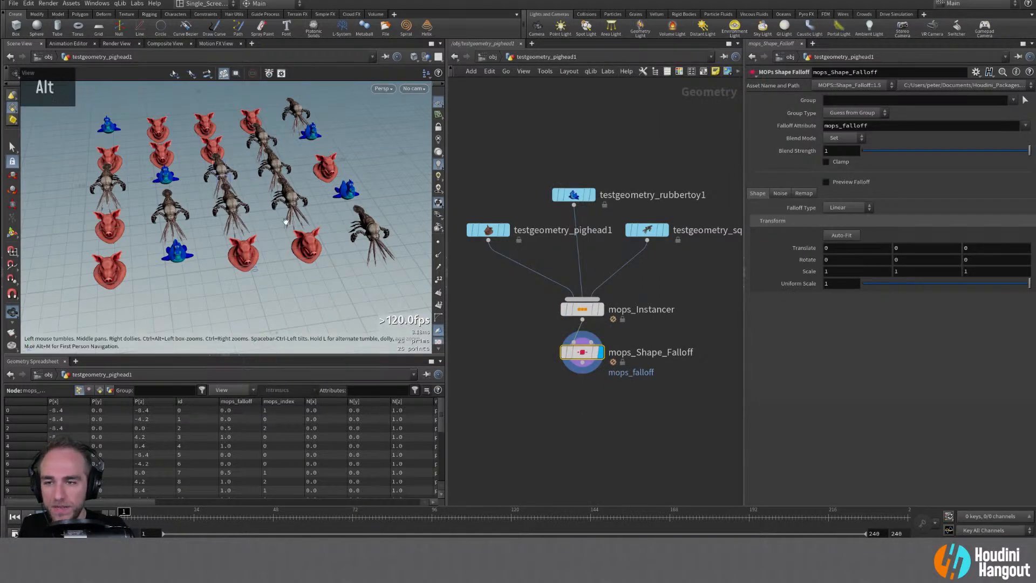
# Set the shape falloff's type to Spherical and its uniform scale to 4.8
pyautogui.keyDown('alt'); pyautogui.moveTo(280, 224); pyautogui.dragTo(557, 196, button='right'); pyautogui.keyUp('alt')
pyautogui.click(865, 215)
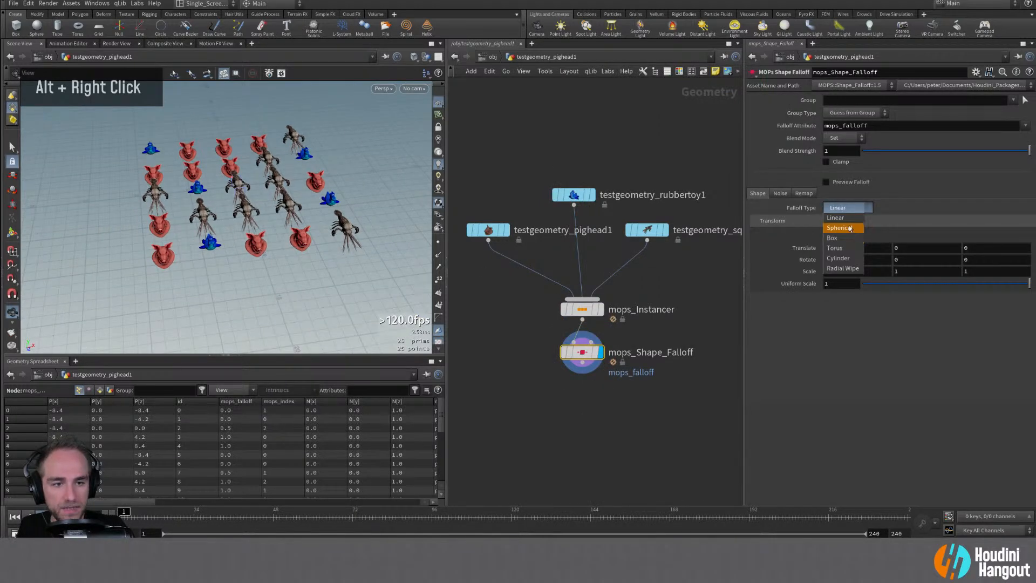
pyautogui.click(842, 224)
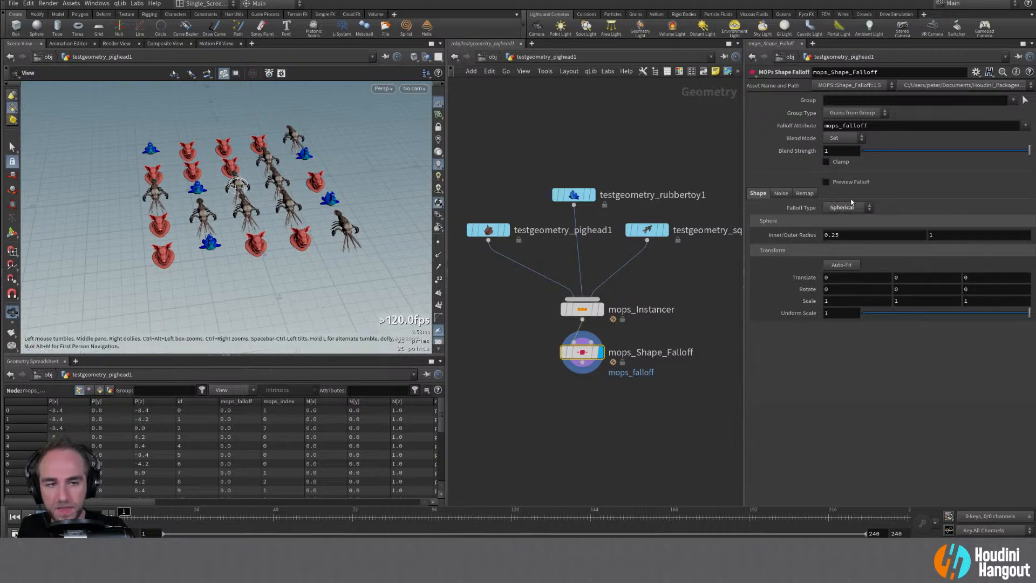
pyautogui.moveTo(841, 314); pyautogui.dragTo(890, 312, button='middle')
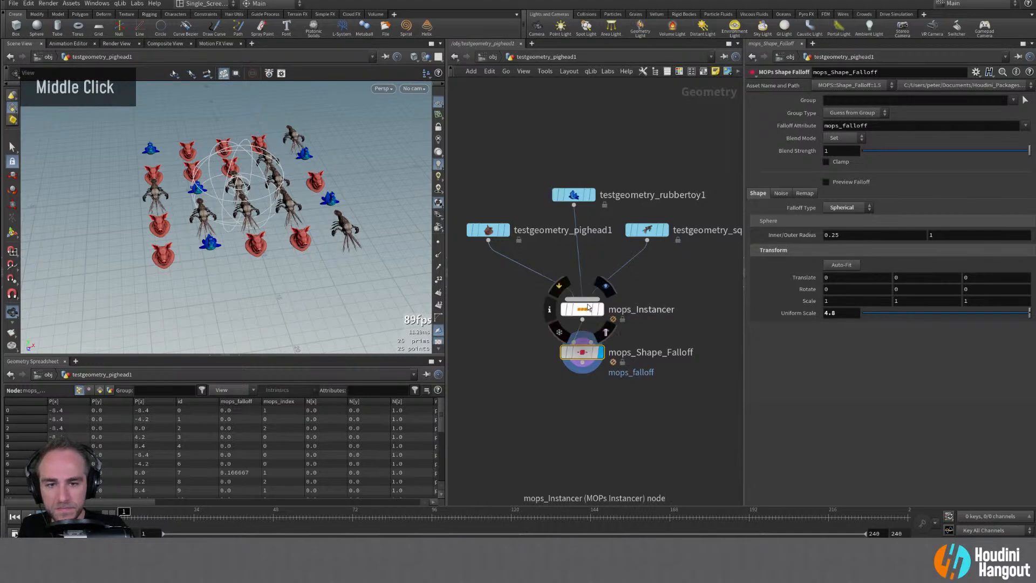
# Enlarge the instancer's grid to 9 in X and Z and reduce the distance to 2.7 on all axes
pyautogui.click(586, 308)
pyautogui.moveTo(939, 254); pyautogui.dragTo(1011, 249)
pyautogui.moveTo(938, 274); pyautogui.dragTo(1011, 273)
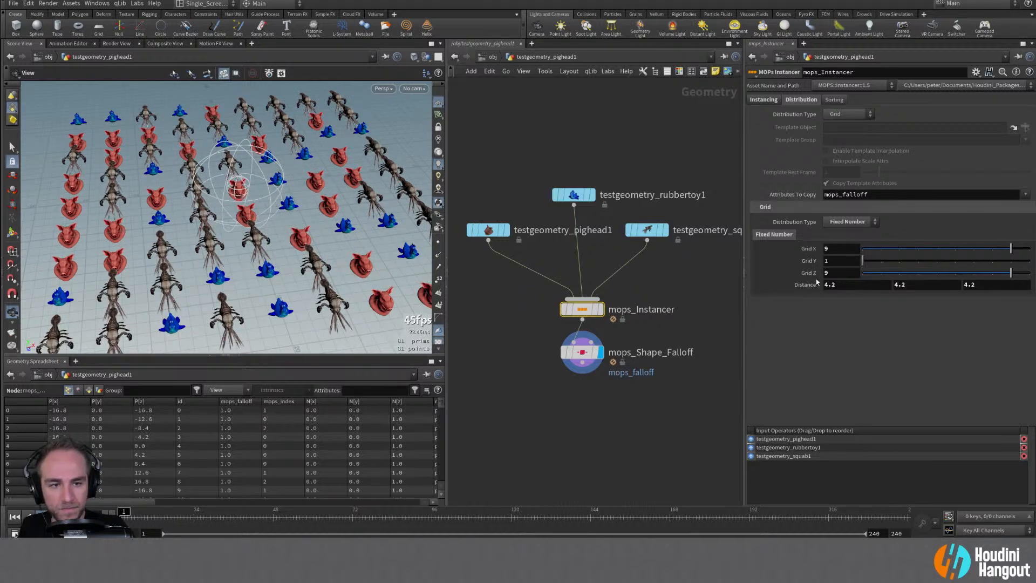
pyautogui.moveTo(810, 284); pyautogui.dragTo(735, 285, button='middle')
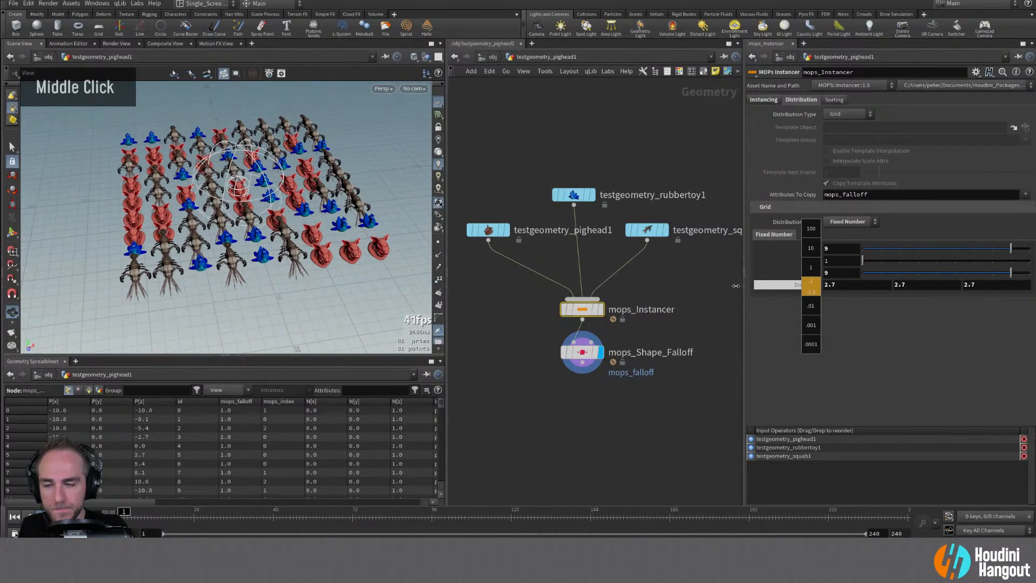
# Add a MOPs Transform Modifier after the shape falloff, display its output and increase its Y translate
pyautogui.doubleClick(582, 352)
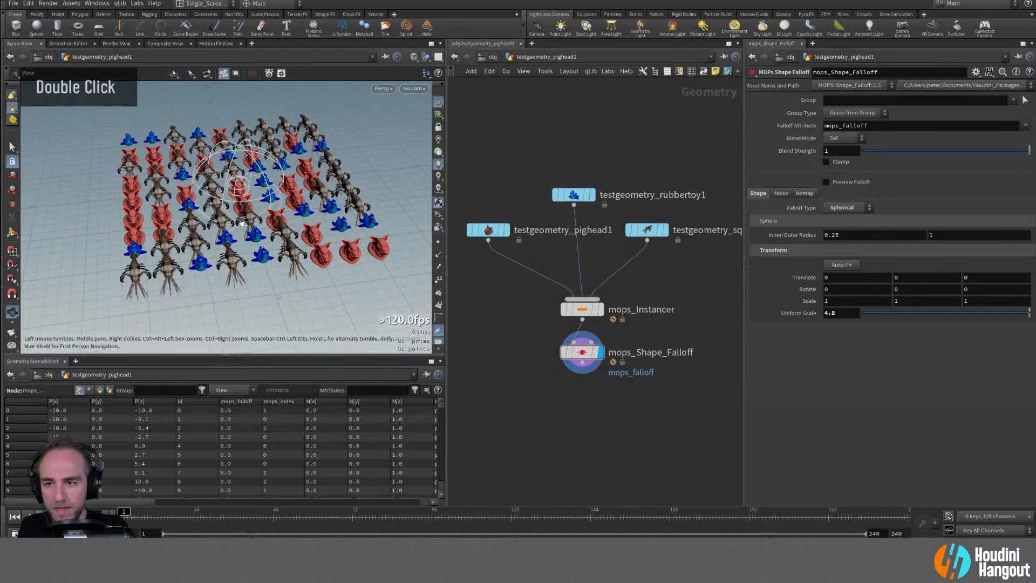
pyautogui.press('Tab')
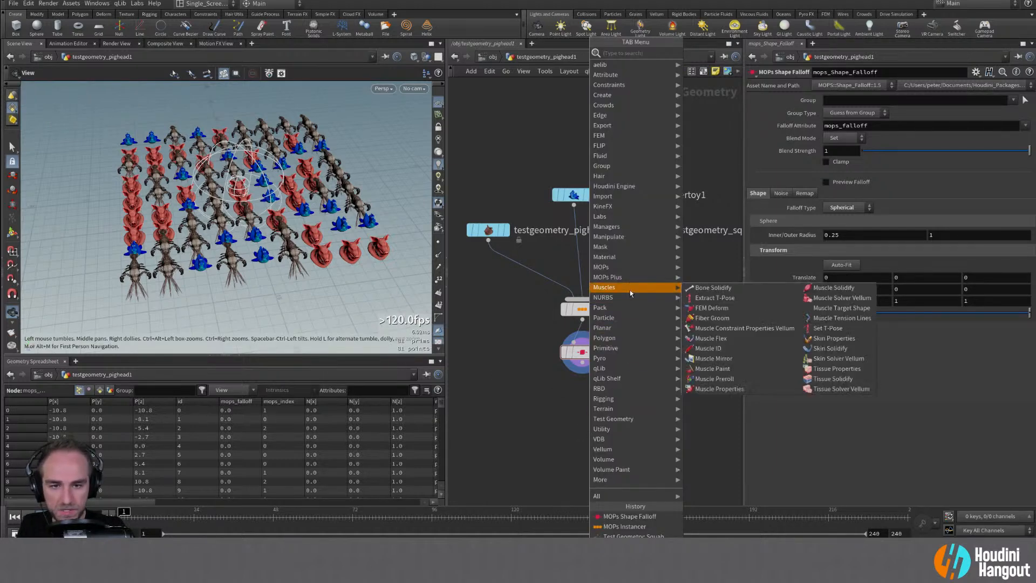
pyautogui.moveTo(627, 268)
pyautogui.moveTo(698, 288)
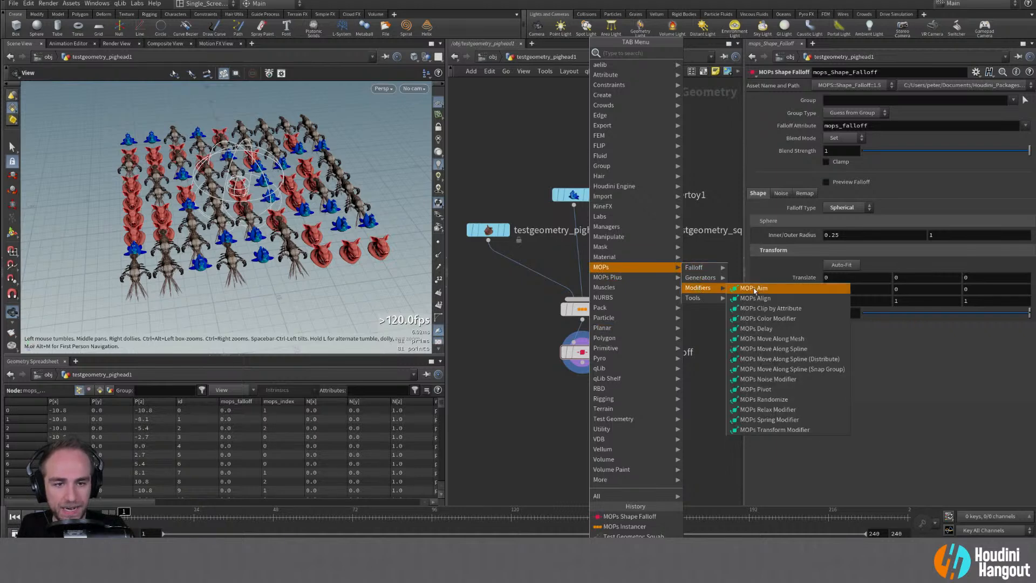
pyautogui.click(775, 429)
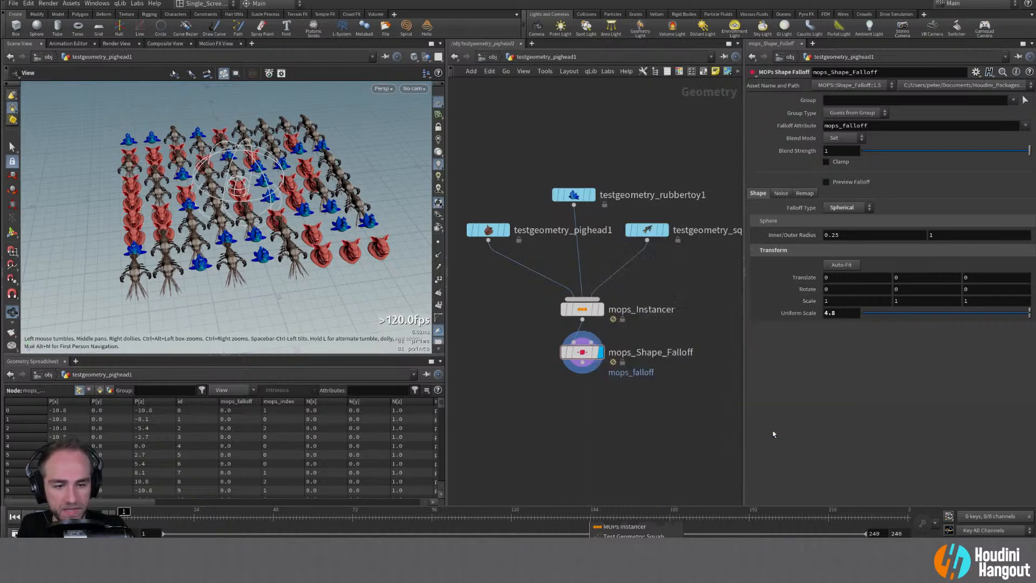
pyautogui.click(586, 372)
pyautogui.moveTo(588, 395); pyautogui.dragTo(583, 401)
pyautogui.click(599, 401)
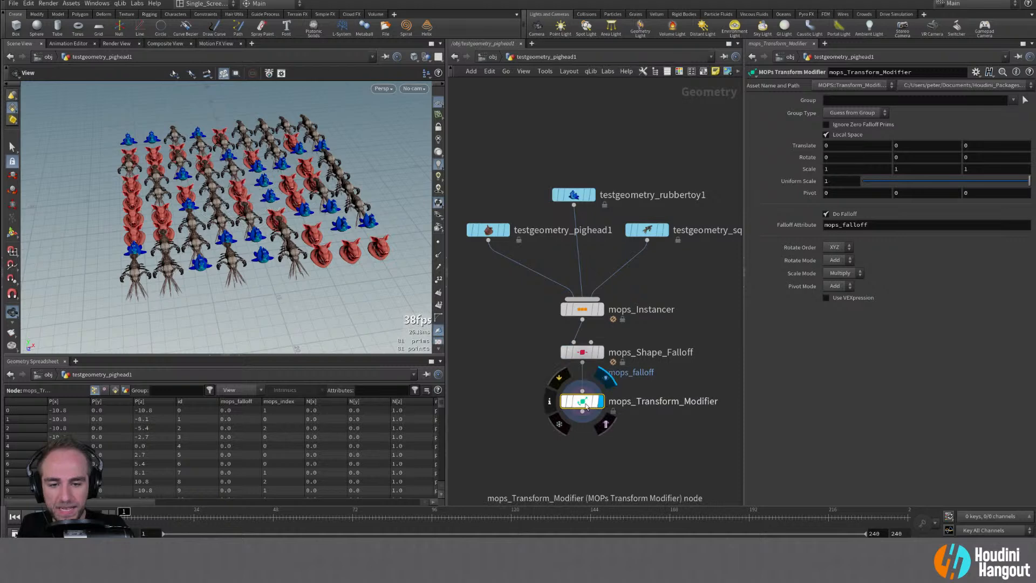
pyautogui.moveTo(917, 145); pyautogui.dragTo(952, 146, button='middle')
# Move the spherical falloff across the instance grid in the viewport to about 0.67, 0, 4.5
pyautogui.click(572, 356)
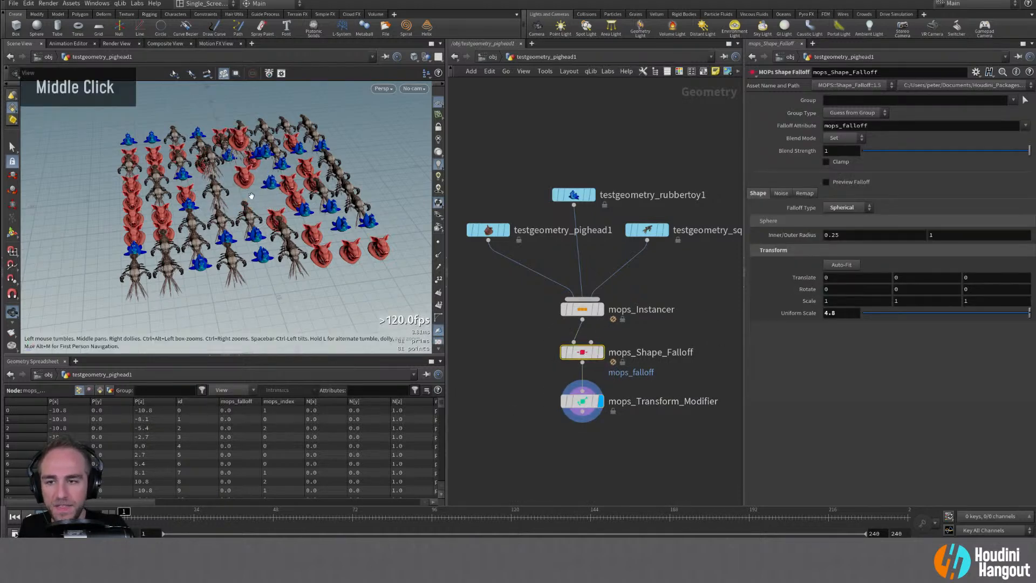
pyautogui.keyDown('alt'); pyautogui.moveTo(205, 200); pyautogui.dragTo(266, 200); pyautogui.keyUp('alt')
pyautogui.hotkey('shift', 'Return')
pyautogui.press('Escape')
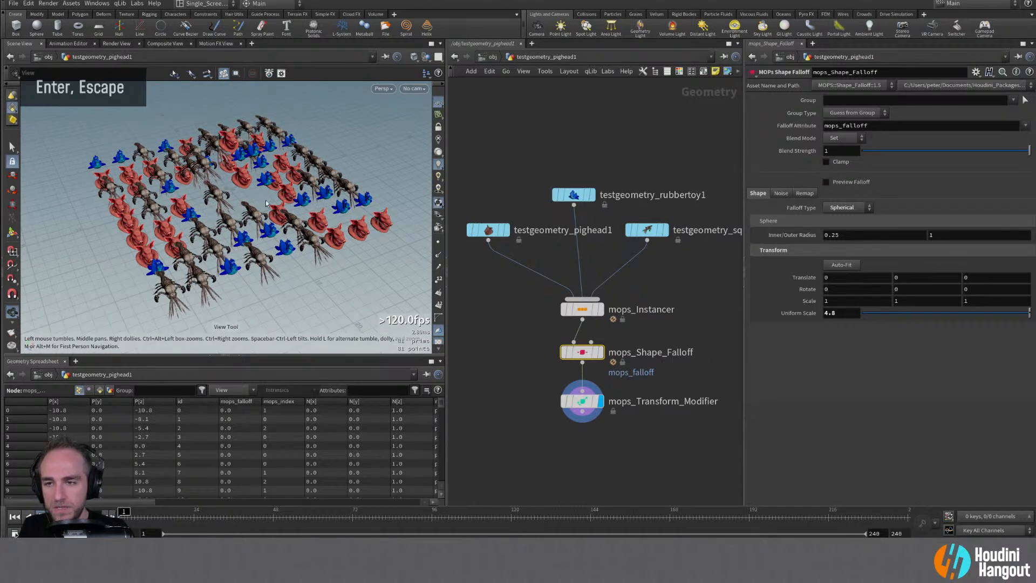
pyautogui.press('Return')
pyautogui.keyDown('alt'); pyautogui.moveTo(229, 157); pyautogui.dragTo(216, 178); pyautogui.keyUp('alt')
pyautogui.keyDown('alt'); pyautogui.moveTo(215, 178); pyautogui.dragTo(204, 183, button='right'); pyautogui.keyUp('alt')
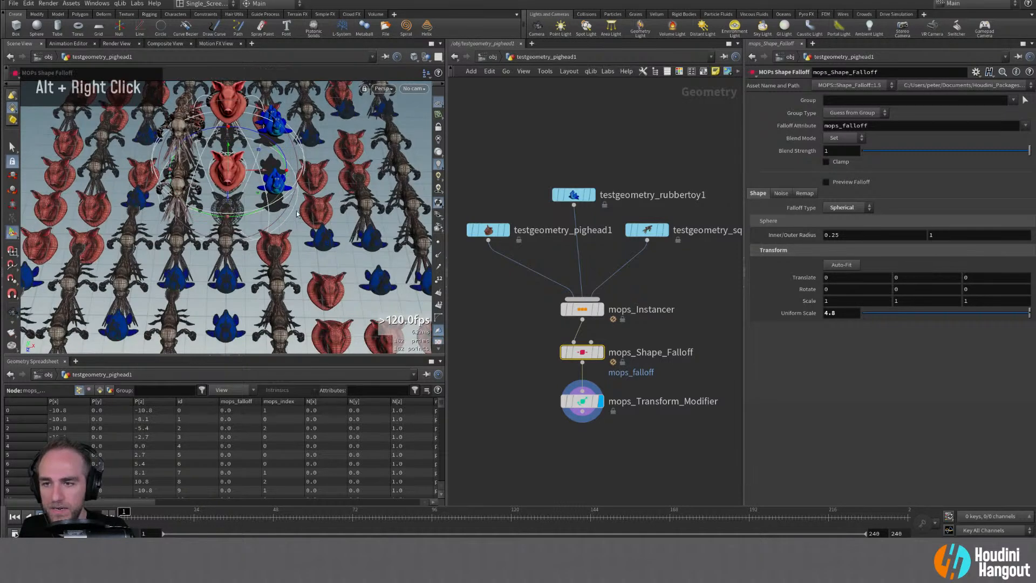
pyautogui.keyDown('alt'); pyautogui.moveTo(232, 235); pyautogui.dragTo(331, 232); pyautogui.keyUp('alt')
pyautogui.moveTo(179, 203); pyautogui.dragTo(231, 219)
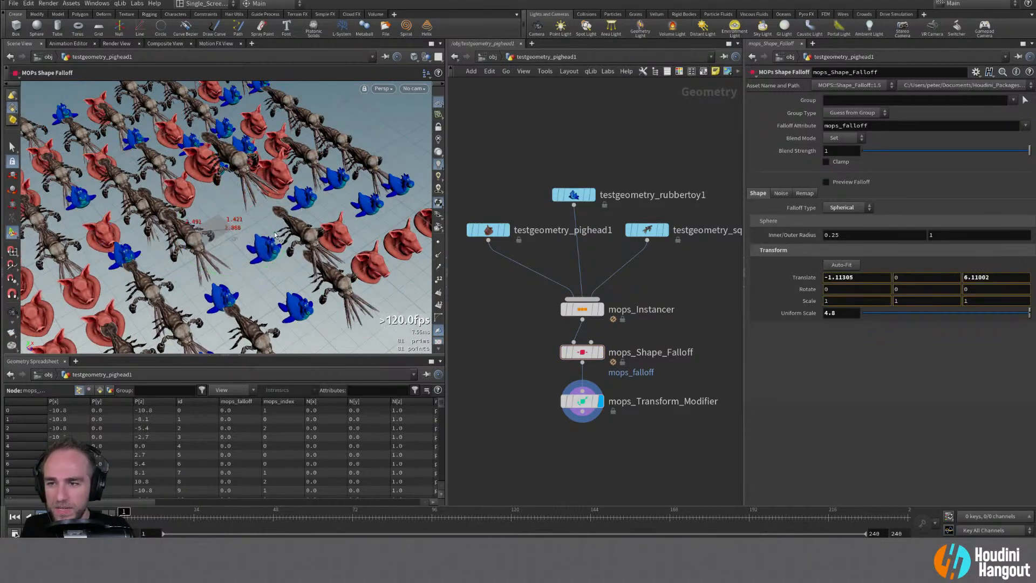
pyautogui.keyDown('alt'); pyautogui.moveTo(231, 219); pyautogui.dragTo(194, 284, button='right'); pyautogui.keyUp('alt')
pyautogui.keyDown('alt'); pyautogui.moveTo(194, 284); pyautogui.dragTo(227, 270); pyautogui.keyUp('alt')
pyautogui.keyDown('alt'); pyautogui.moveTo(227, 269); pyautogui.dragTo(338, 216, button='right'); pyautogui.keyUp('alt')
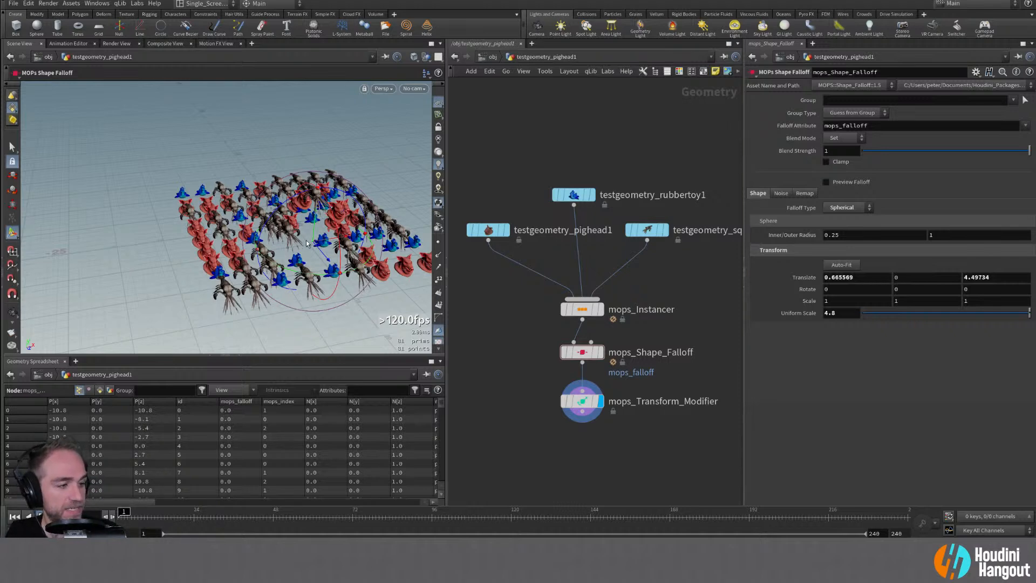
pyautogui.keyDown('alt'); pyautogui.moveTo(305, 259); pyautogui.dragTo(345, 253); pyautogui.keyUp('alt')
pyautogui.keyDown('alt'); pyautogui.moveTo(346, 254); pyautogui.dragTo(359, 232, button='right'); pyautogui.keyUp('alt')
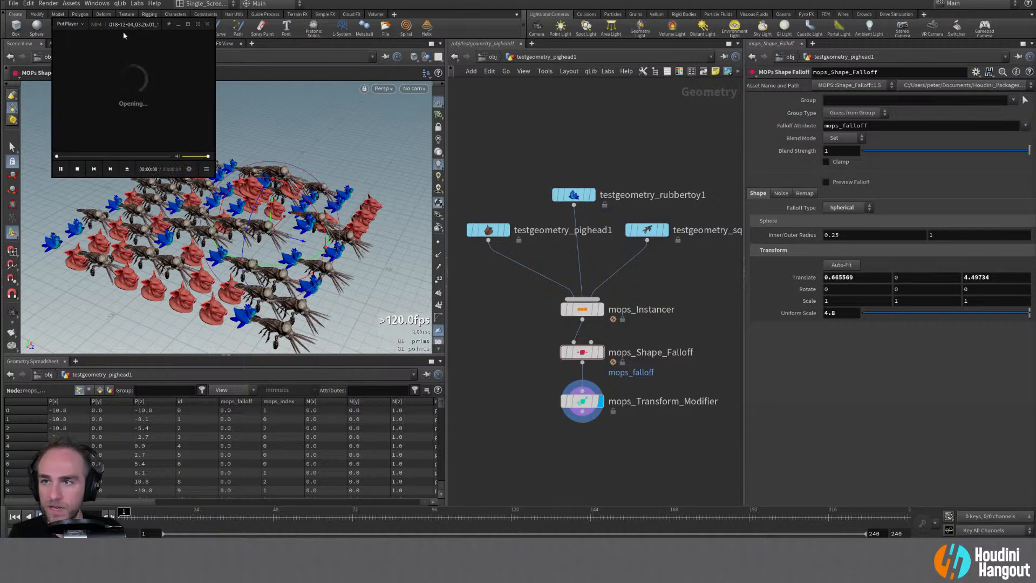
# Watch the unrolling strips reference video in PotPlayer, placing its window clear of the viewport and network
pyautogui.moveTo(124, 26); pyautogui.dragTo(406, 108)
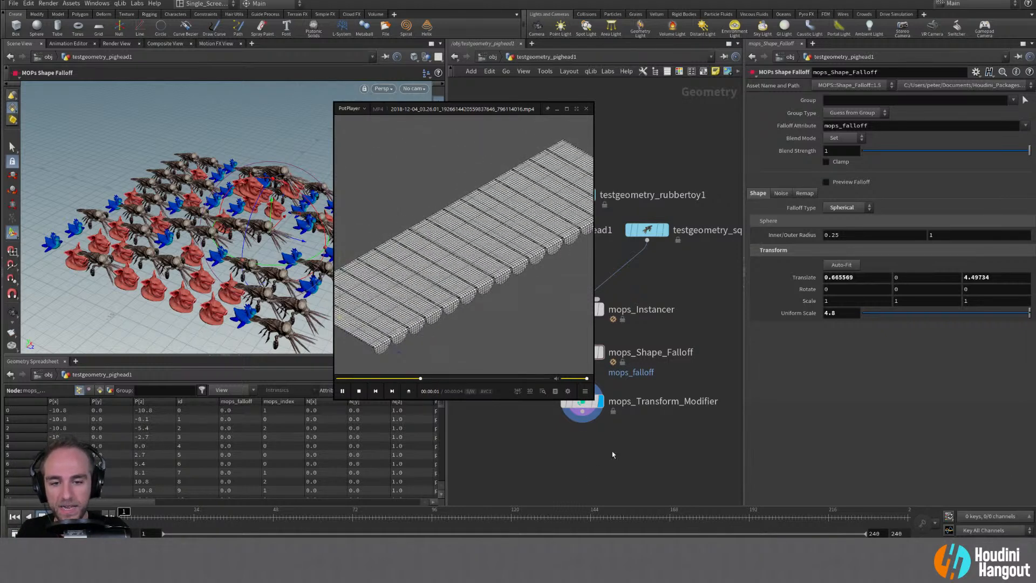
pyautogui.moveTo(446, 125); pyautogui.dragTo(839, 86)
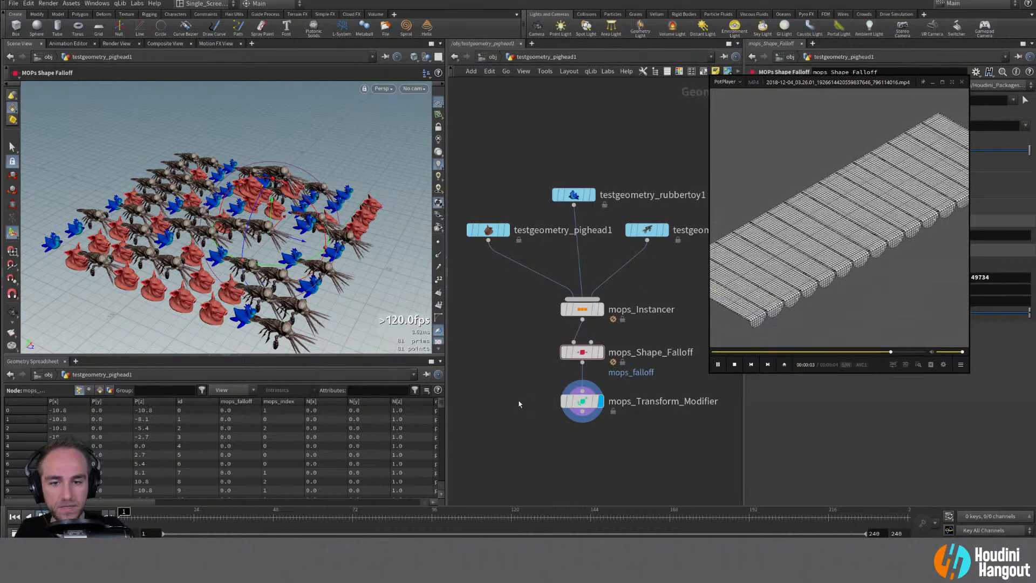
# Return to the object level in Houdini, delete the pig head test object and add a new Geometry object
pyautogui.press('u')
pyautogui.press('Delete')
pyautogui.press('Tab')
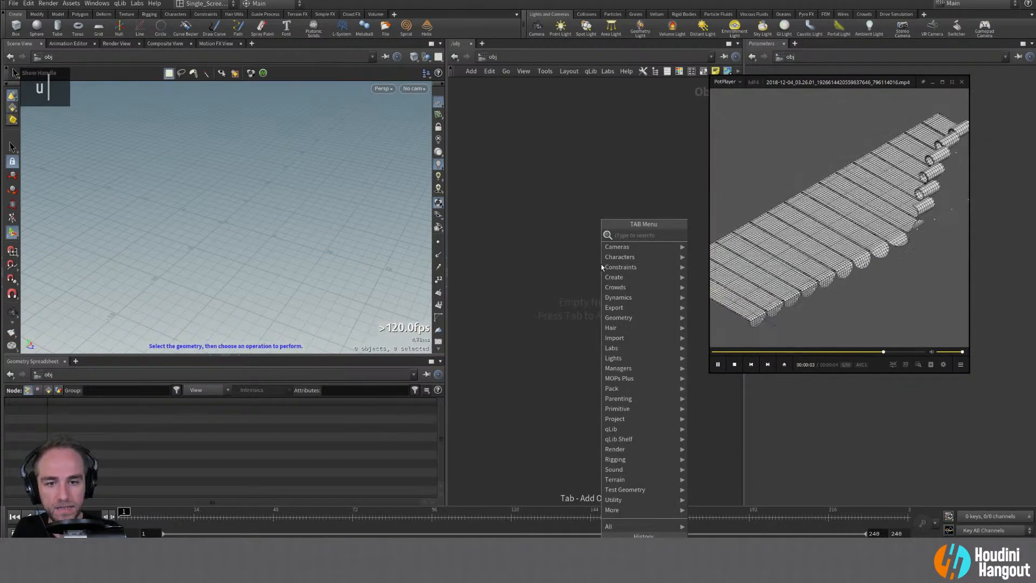
pyautogui.write('geo')
pyautogui.press('Return')
pyautogui.click(528, 198)
# Rename the new geometry object to unrolling_ribbon and enter its network
pyautogui.doubleClick(563, 197)
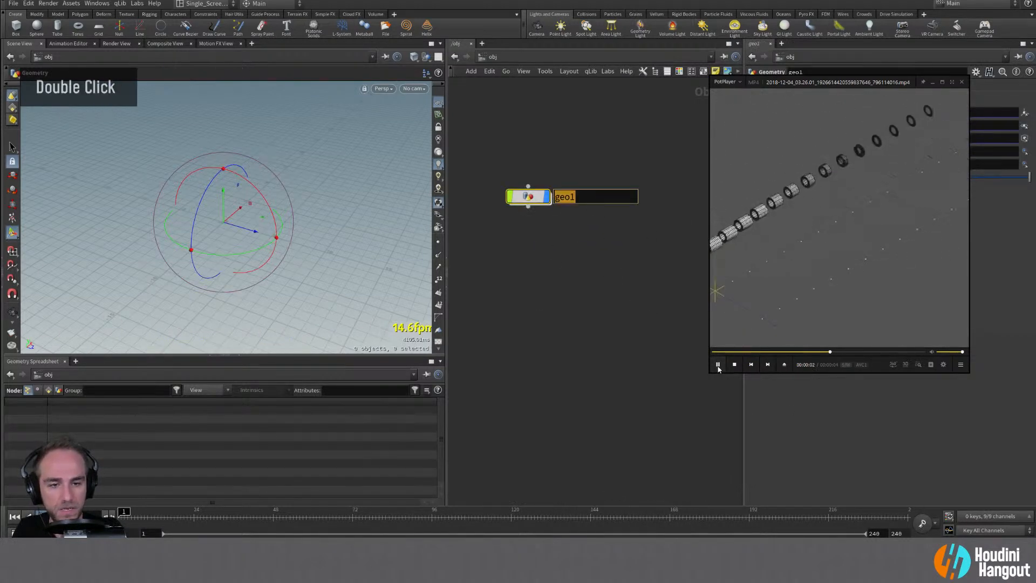
pyautogui.moveTo(530, 198); pyautogui.dragTo(520, 200)
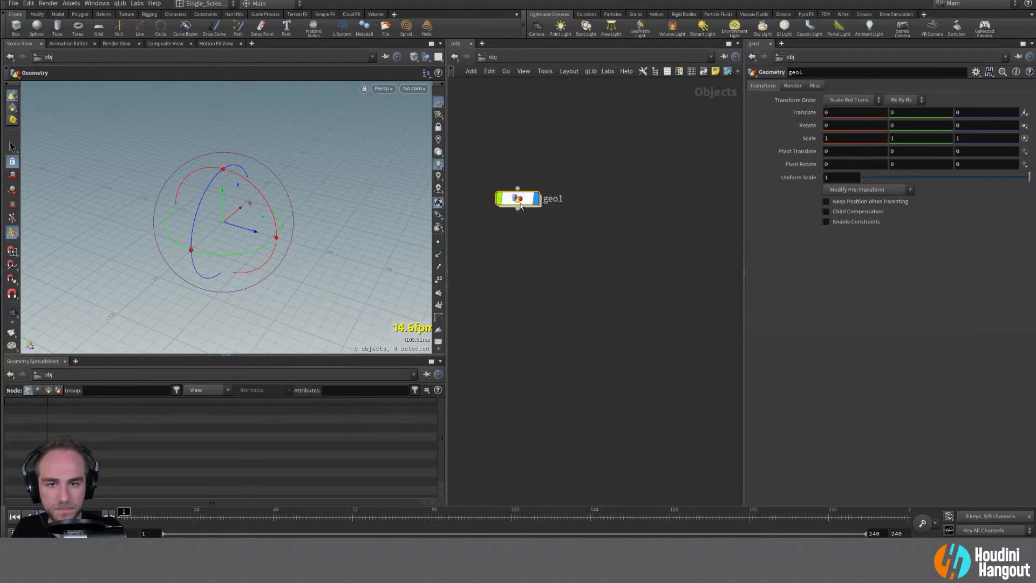
pyautogui.doubleClick(553, 198)
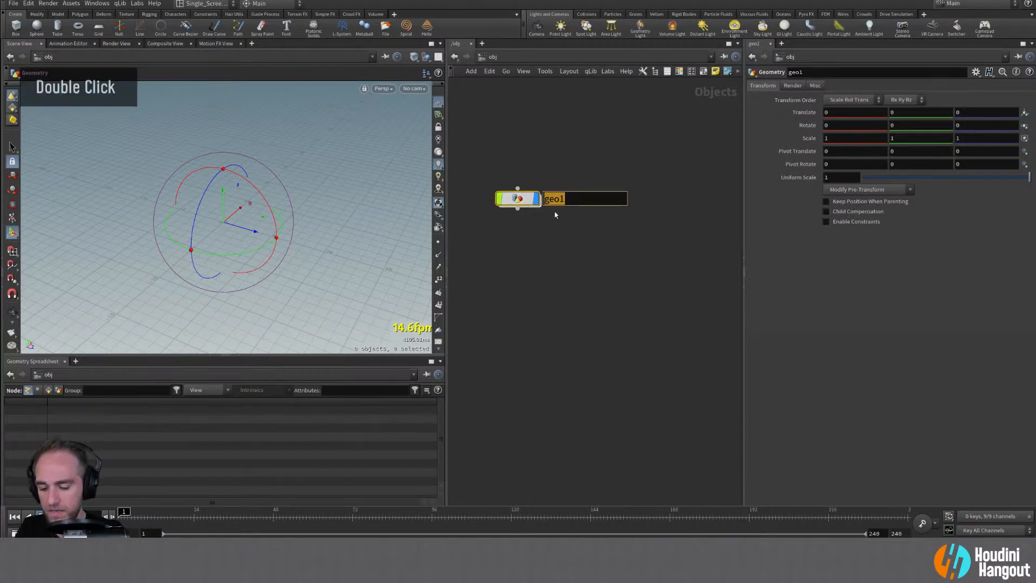
pyautogui.write('unrolling_')
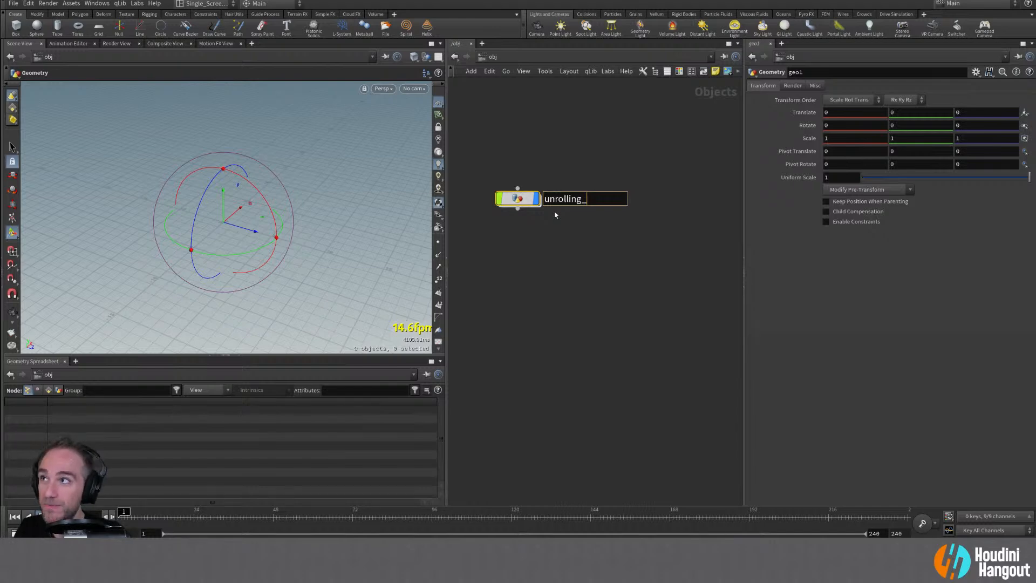
pyautogui.write('ribbon')
pyautogui.press('Return')
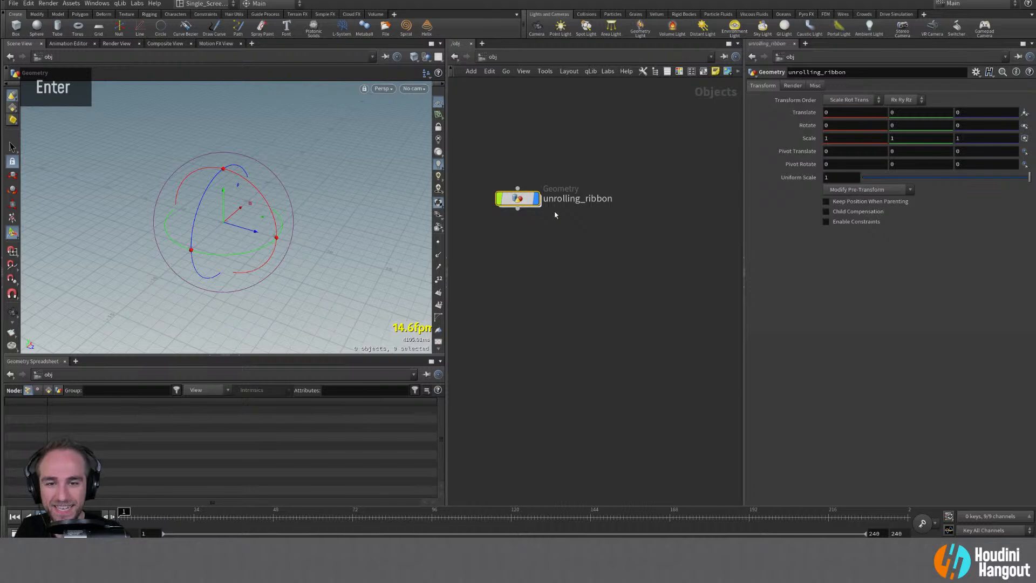
pyautogui.press('c')
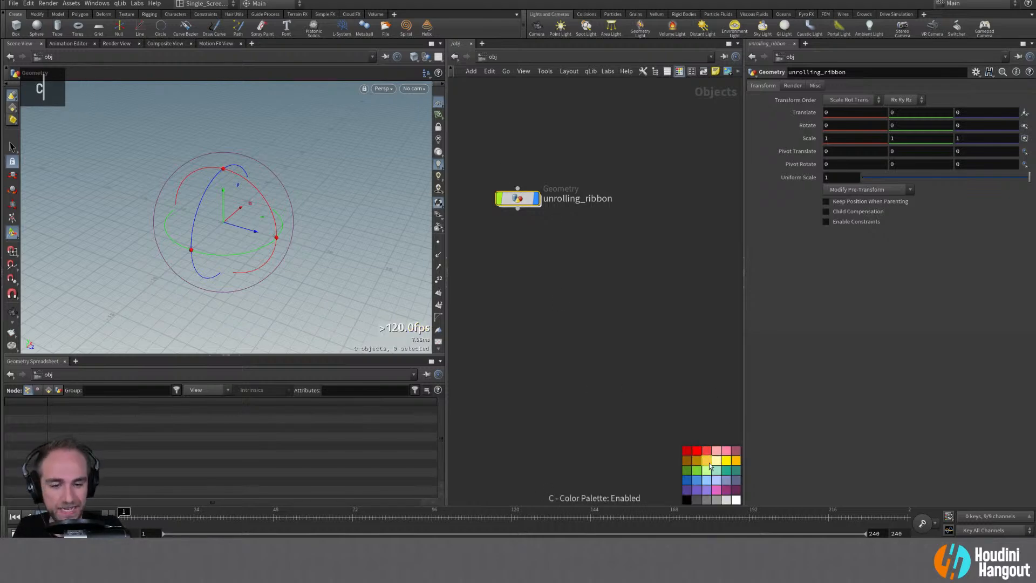
pyautogui.doubleClick(517, 199)
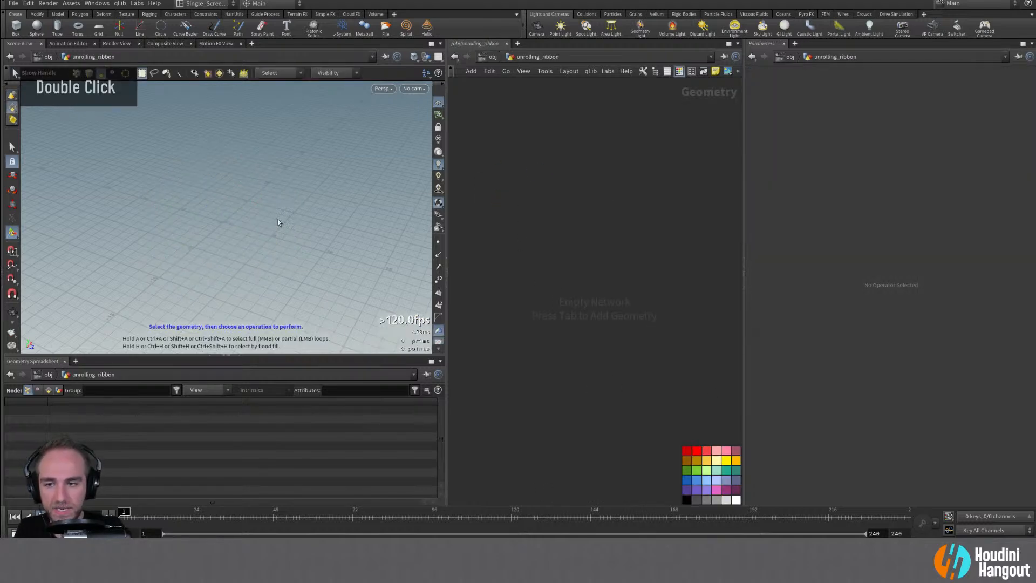
# Try a Curve node in the empty ribbon network and delete it again
pyautogui.press('Tab')
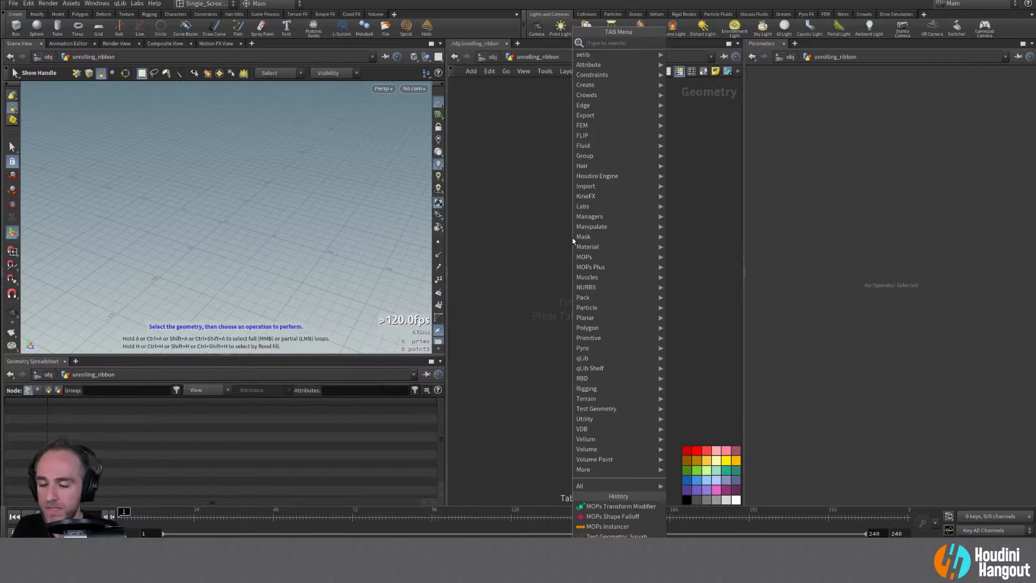
pyautogui.write('spline')
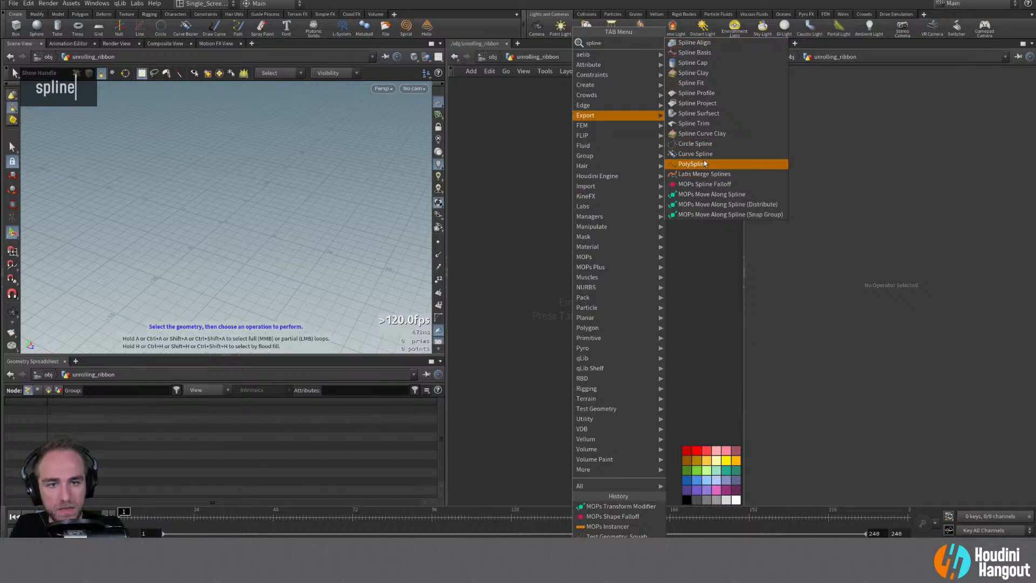
pyautogui.press('Tab')
pyautogui.write('curv')
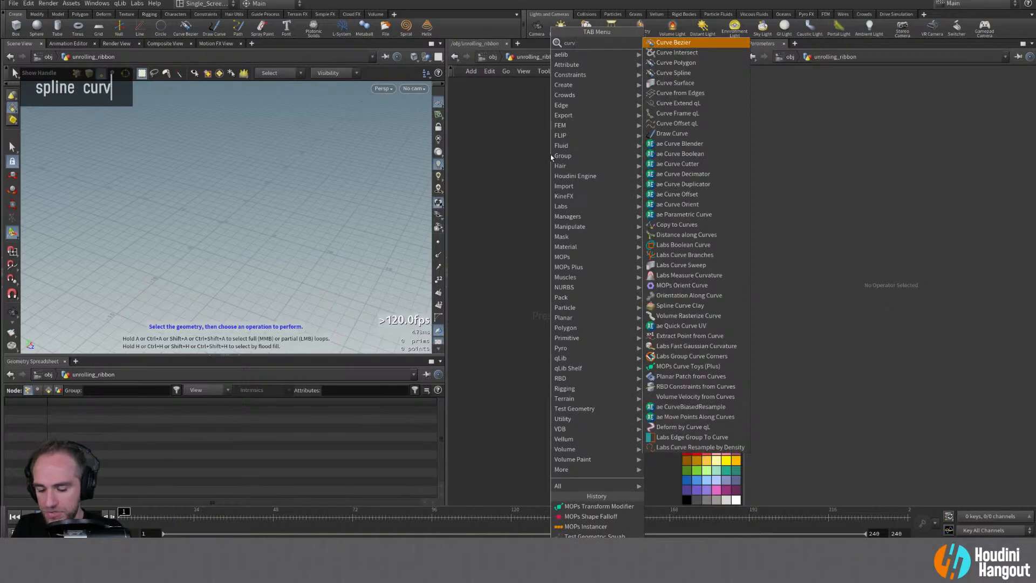
pyautogui.write('e')
pyautogui.press('Return')
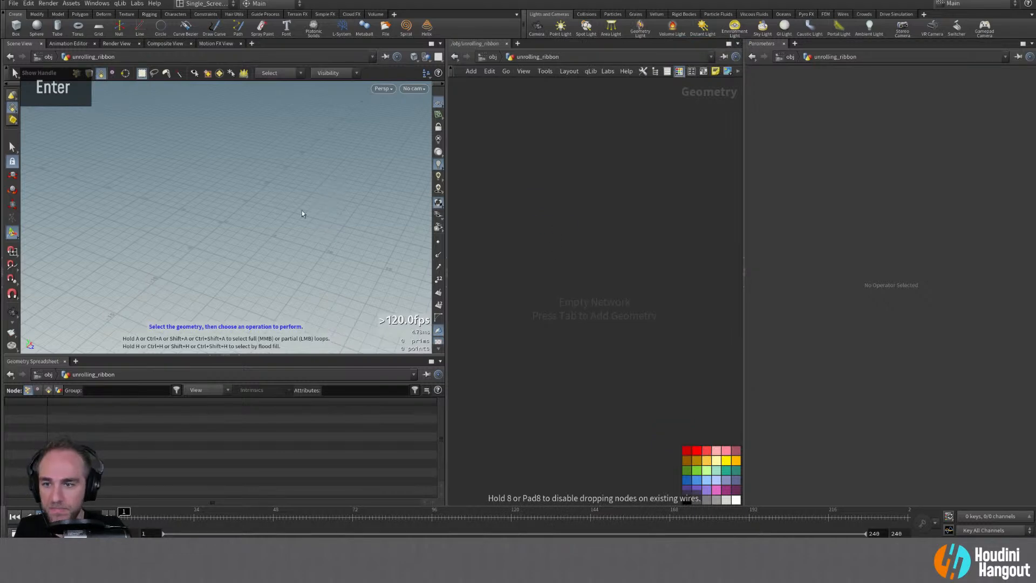
pyautogui.keyDown('alt'); pyautogui.click(202, 249); pyautogui.keyUp('alt')
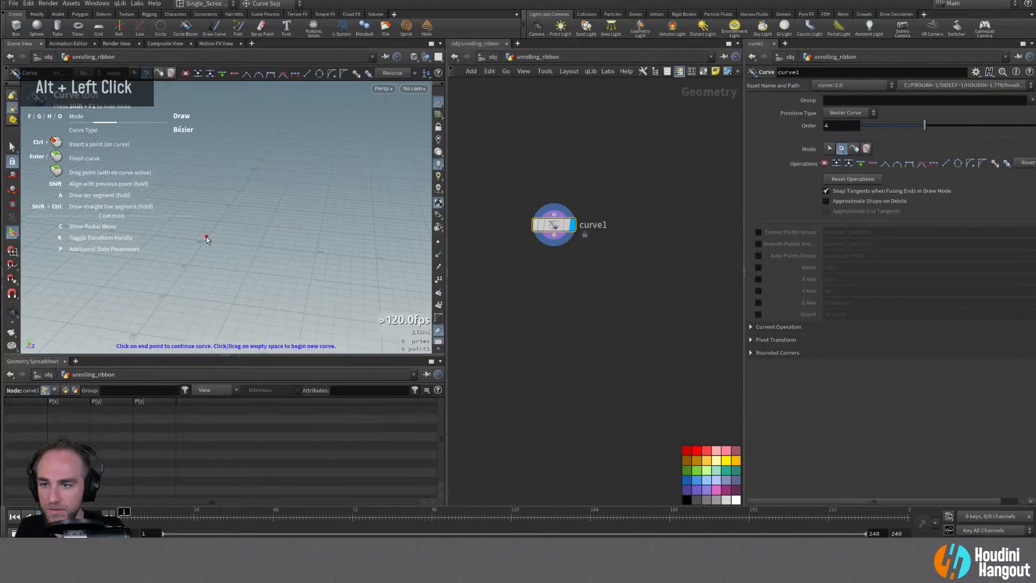
pyautogui.keyDown('alt'); pyautogui.moveTo(206, 241); pyautogui.dragTo(235, 225); pyautogui.keyUp('alt')
pyautogui.keyDown('alt'); pyautogui.moveTo(236, 225); pyautogui.dragTo(192, 234, button='right'); pyautogui.keyUp('alt')
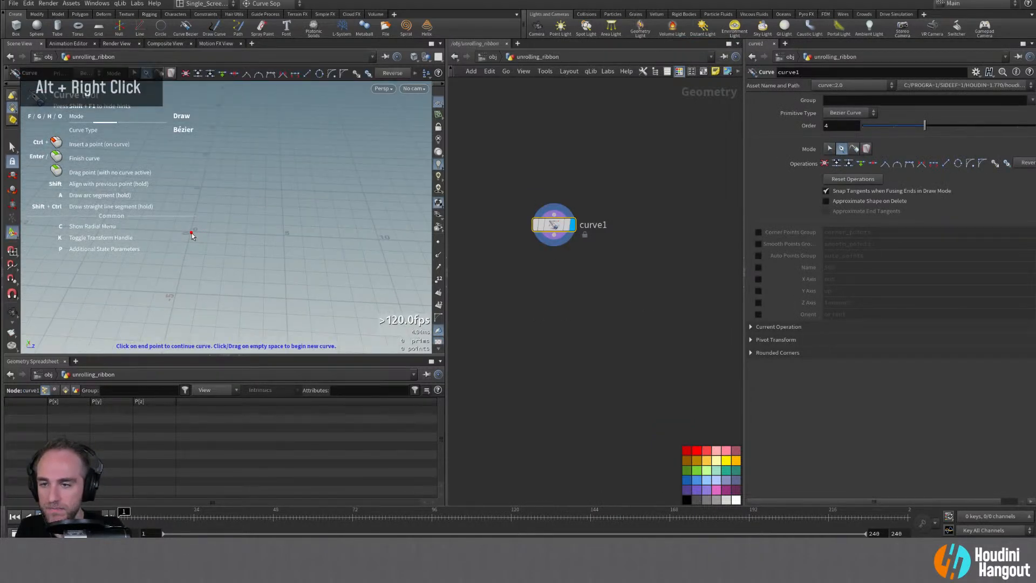
pyautogui.press('Escape')
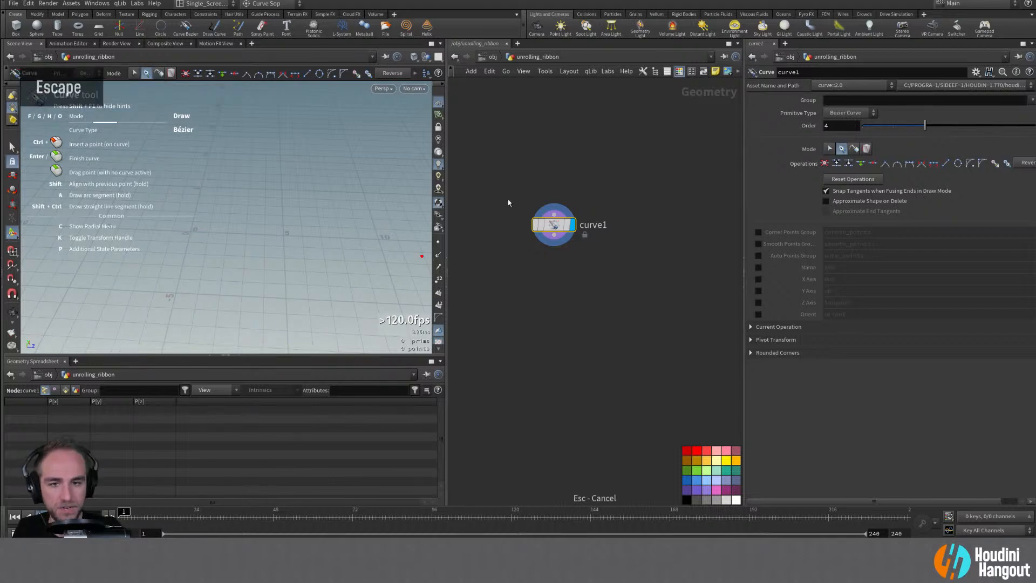
pyautogui.press('Delete')
# Add a Line node to the empty ribbon network and set its direction to 1, 0, 0
pyautogui.press('Tab')
pyautogui.write('line')
pyautogui.press('Return')
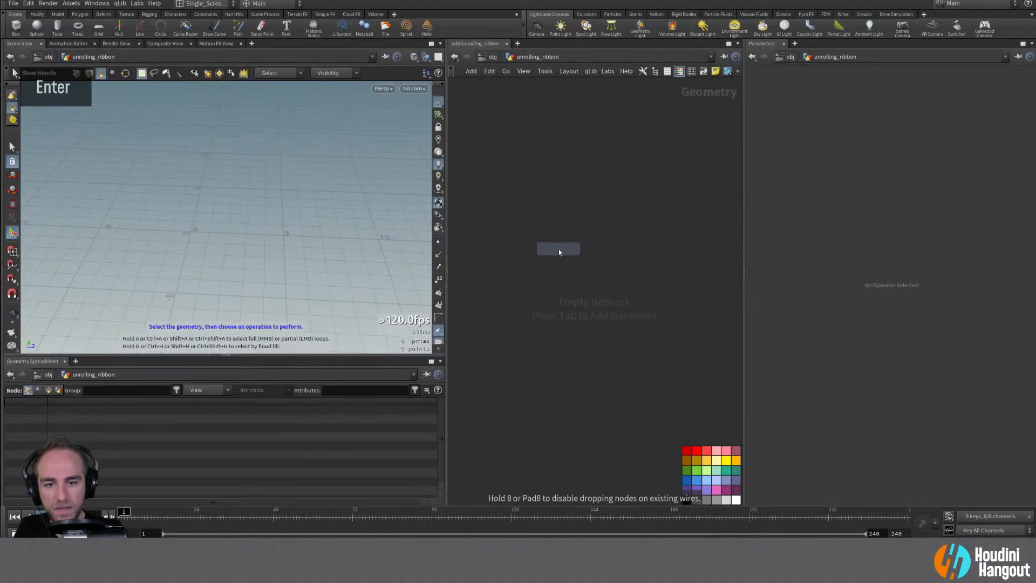
pyautogui.click(560, 250)
pyautogui.click(833, 110)
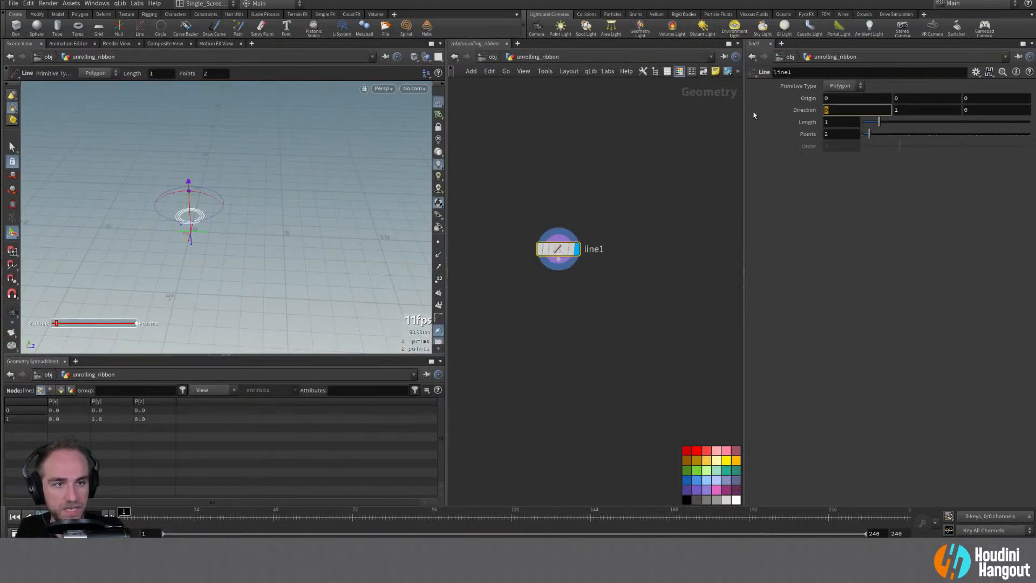
pyautogui.write('1')
pyautogui.press('Tab')
pyautogui.write('0')
pyautogui.press('Return')
# Show point markers in the viewport and set the line's point count to 25
pyautogui.keyDown('alt'); pyautogui.moveTo(250, 189); pyautogui.dragTo(252, 192); pyautogui.keyUp('alt')
pyautogui.keyDown('alt'); pyautogui.moveTo(252, 192); pyautogui.dragTo(361, 170, button='middle'); pyautogui.keyUp('alt')
pyautogui.moveTo(361, 170)
pyautogui.keyDown('alt'); pyautogui.mouseDown(button='right')
pyautogui.moveTo(243, 183)
pyautogui.moveTo(351, 164)
pyautogui.mouseUp(button='right'); pyautogui.keyUp('alt')
pyautogui.keyDown('alt'); pyautogui.moveTo(467, 139); pyautogui.dragTo(405, 167, button='right'); pyautogui.keyUp('alt')
pyautogui.keyDown('alt'); pyautogui.moveTo(460, 171); pyautogui.dragTo(534, 245, button='middle'); pyautogui.keyUp('alt')
pyautogui.keyDown('alt'); pyautogui.moveTo(534, 245); pyautogui.dragTo(296, 213, button='right'); pyautogui.keyUp('alt')
pyautogui.keyDown('alt'); pyautogui.moveTo(296, 214); pyautogui.dragTo(328, 256, button='middle'); pyautogui.keyUp('alt')
pyautogui.press('f')
pyautogui.press('g')
pyautogui.press('g')
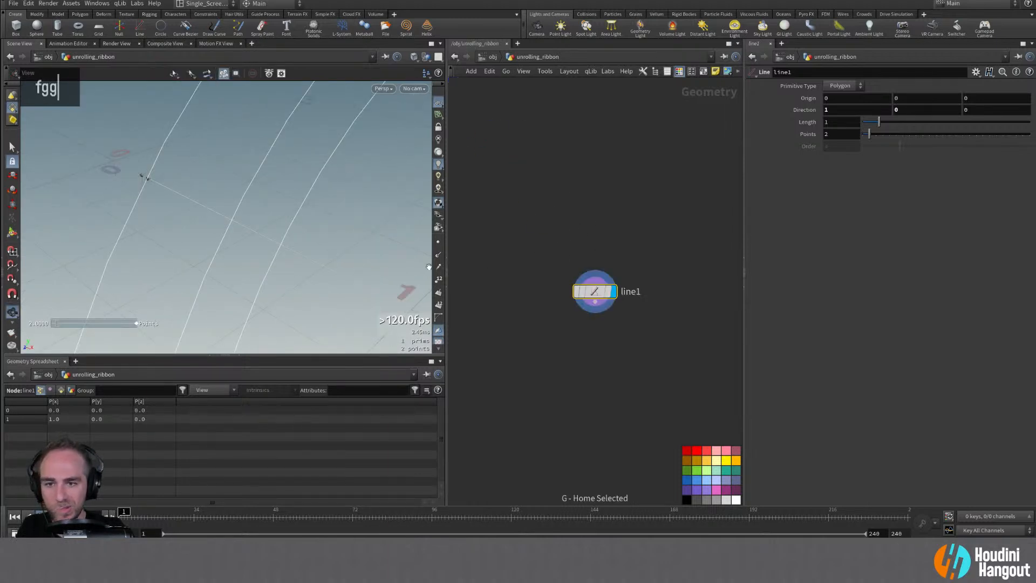
pyautogui.click(438, 242)
pyautogui.keyDown('alt'); pyautogui.moveTo(302, 232); pyautogui.dragTo(261, 228, button='right'); pyautogui.keyUp('alt')
pyautogui.keyDown('alt'); pyautogui.moveTo(261, 228); pyautogui.dragTo(209, 225, button='middle'); pyautogui.keyUp('alt')
pyautogui.moveTo(870, 132); pyautogui.dragTo(896, 135)
pyautogui.keyDown('alt'); pyautogui.moveTo(394, 247); pyautogui.dragTo(313, 200); pyautogui.keyUp('alt')
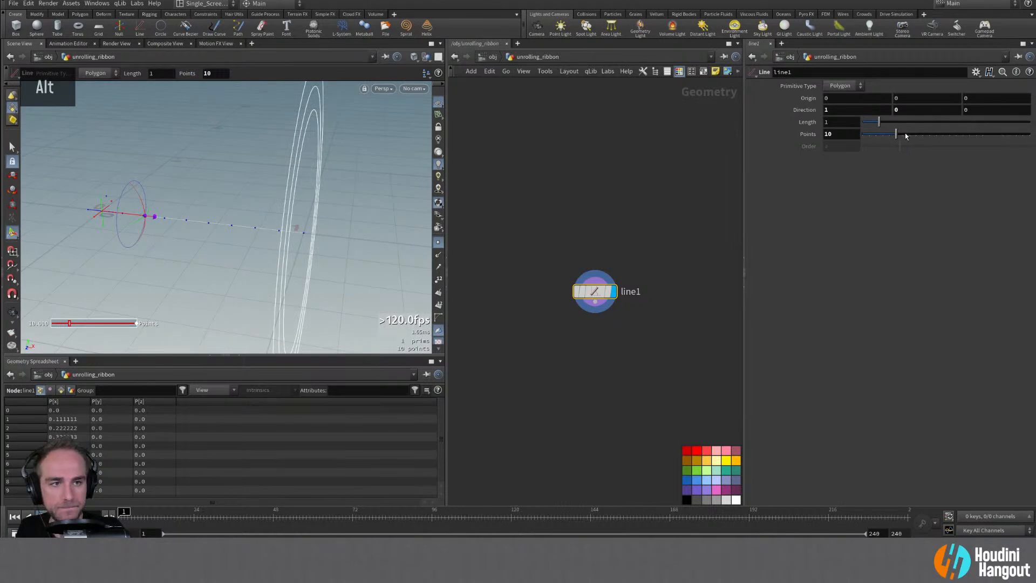
pyautogui.moveTo(898, 135); pyautogui.dragTo(946, 138)
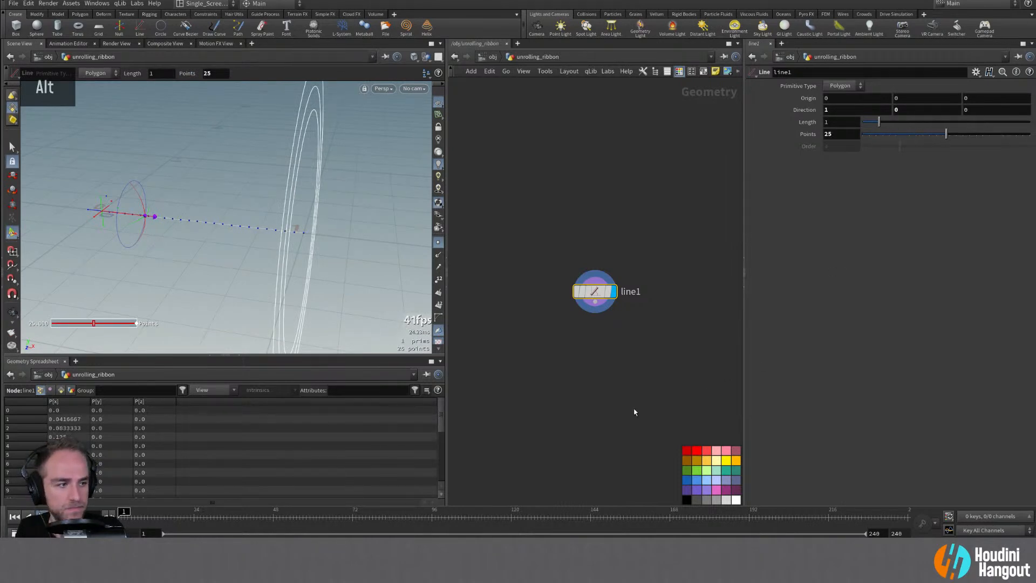
# Add a MOPs Rig Transform (Plus) node below line1 and space the two nodes apart vertically
pyautogui.keyDown('alt'); pyautogui.moveTo(634, 421); pyautogui.dragTo(615, 372, button='middle'); pyautogui.keyUp('alt')
pyautogui.press('Tab')
pyautogui.write('rig')
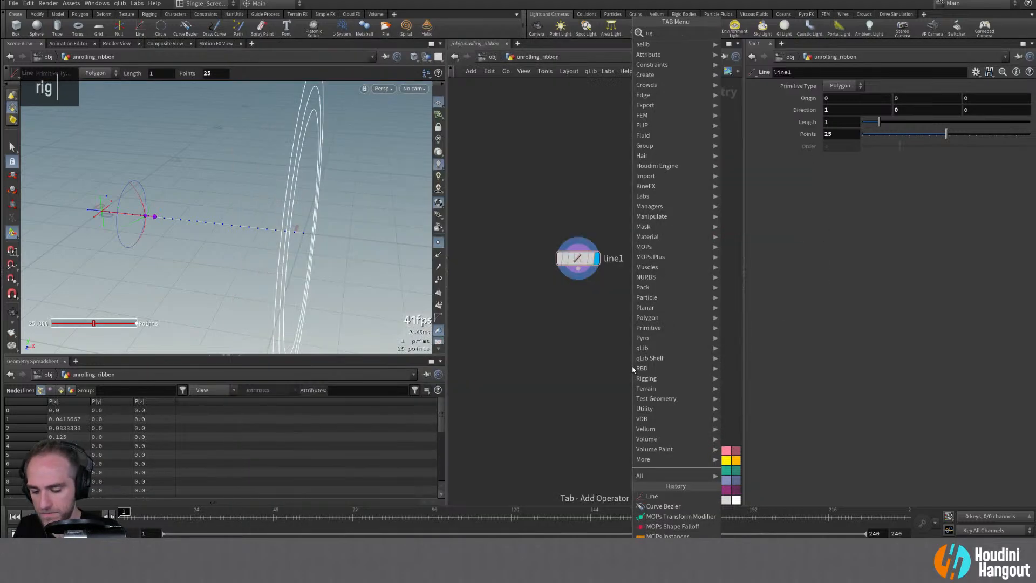
pyautogui.write(' tr')
pyautogui.press('Down')
pyautogui.press('Return')
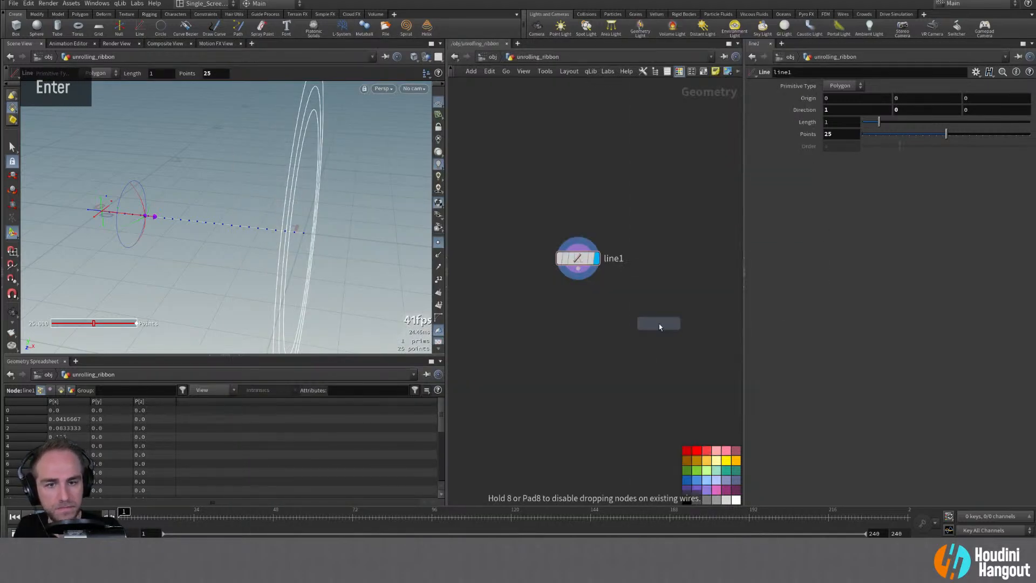
pyautogui.click(658, 323)
pyautogui.moveTo(618, 371); pyautogui.dragTo(581, 374)
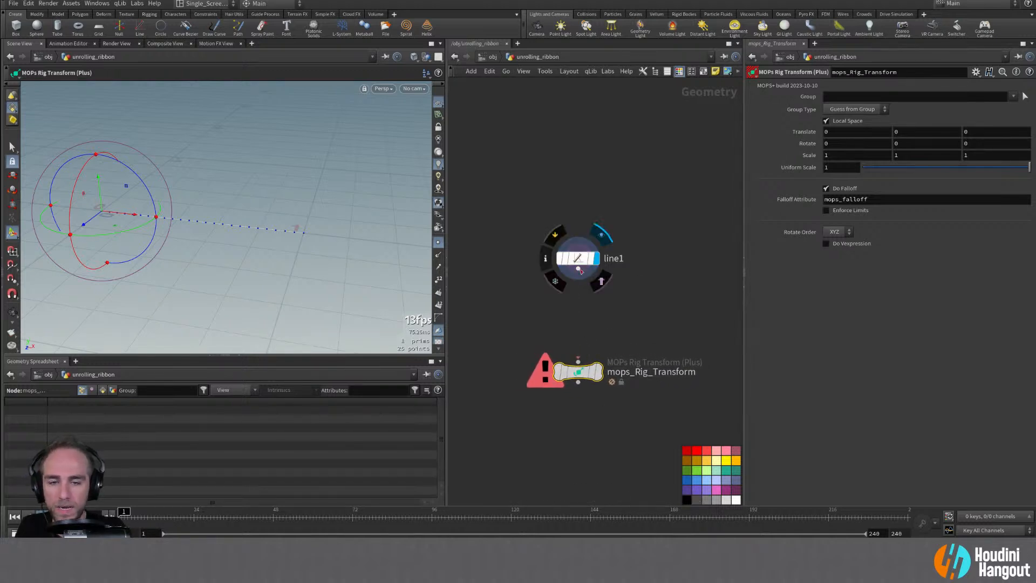
pyautogui.click(573, 254)
pyautogui.moveTo(576, 373); pyautogui.dragTo(576, 394)
pyautogui.moveTo(577, 248); pyautogui.dragTo(577, 197)
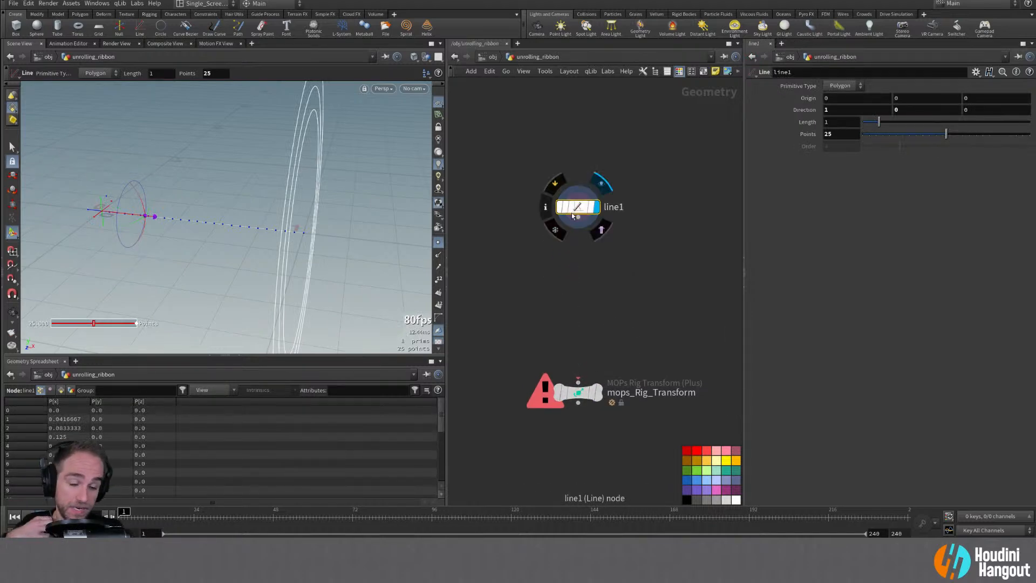
# Add a Sweep node, connect line1 as its backbone curve and display the Sweep's output
pyautogui.moveTo(600, 271); pyautogui.dragTo(577, 263, button='middle')
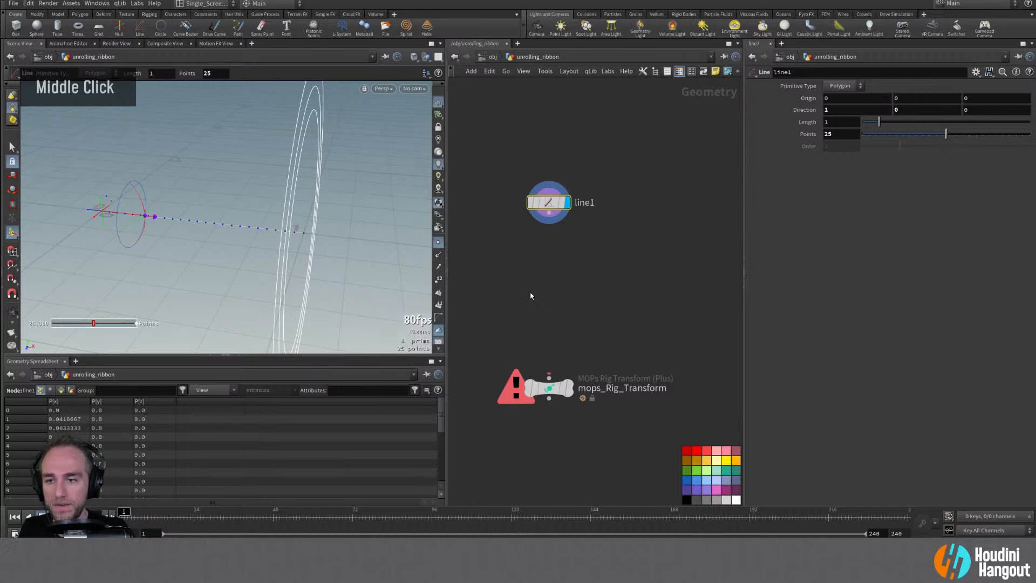
pyautogui.press('Tab')
pyautogui.write('sweep')
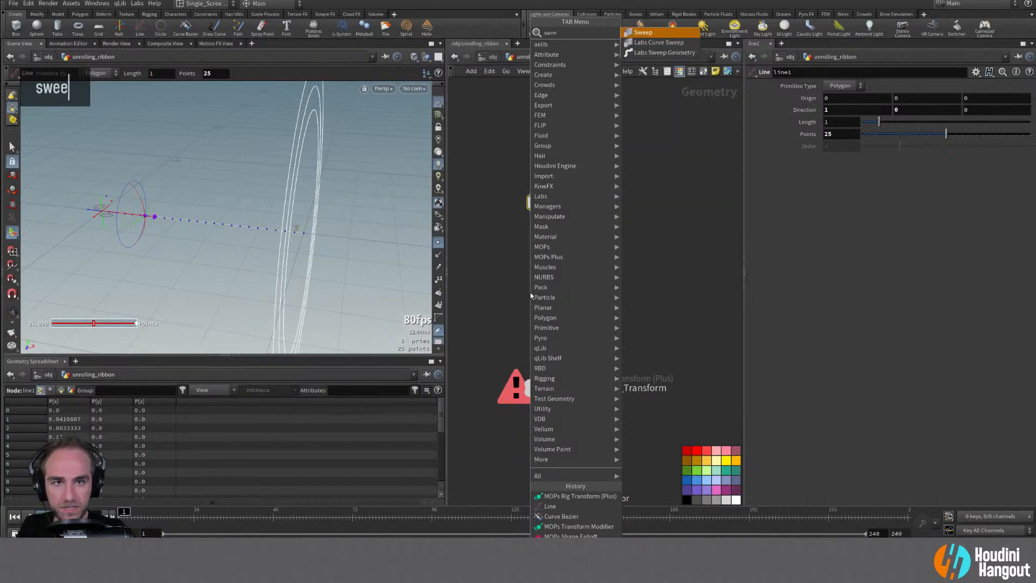
pyautogui.press('Return')
pyautogui.doubleClick(548, 277)
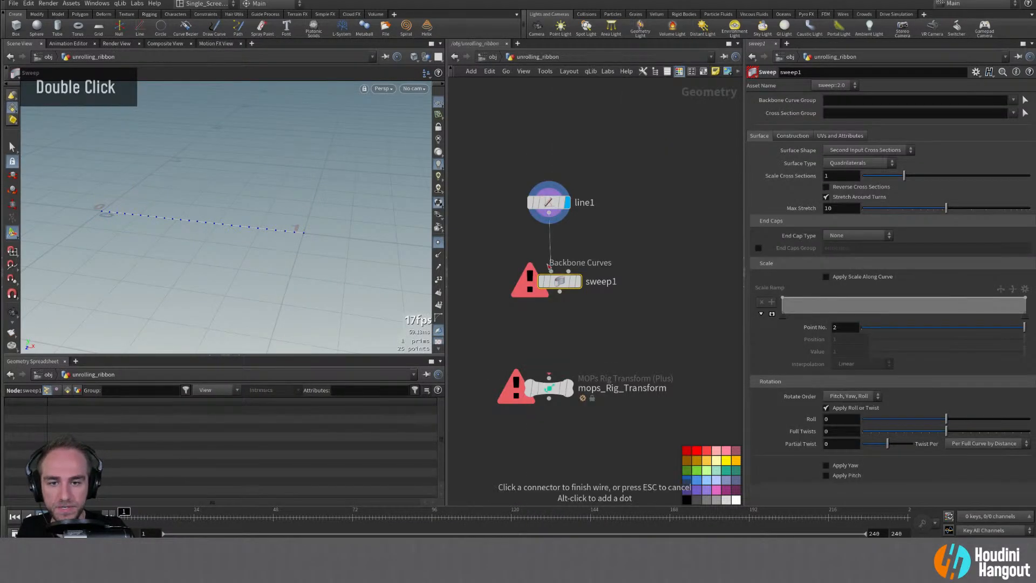
pyautogui.moveTo(530, 270); pyautogui.dragTo(582, 282)
pyautogui.click(577, 281)
# Look through the Sweep's surface type and construction options, then set its surface shape to Ribbon
pyautogui.click(865, 164)
pyautogui.click(944, 162)
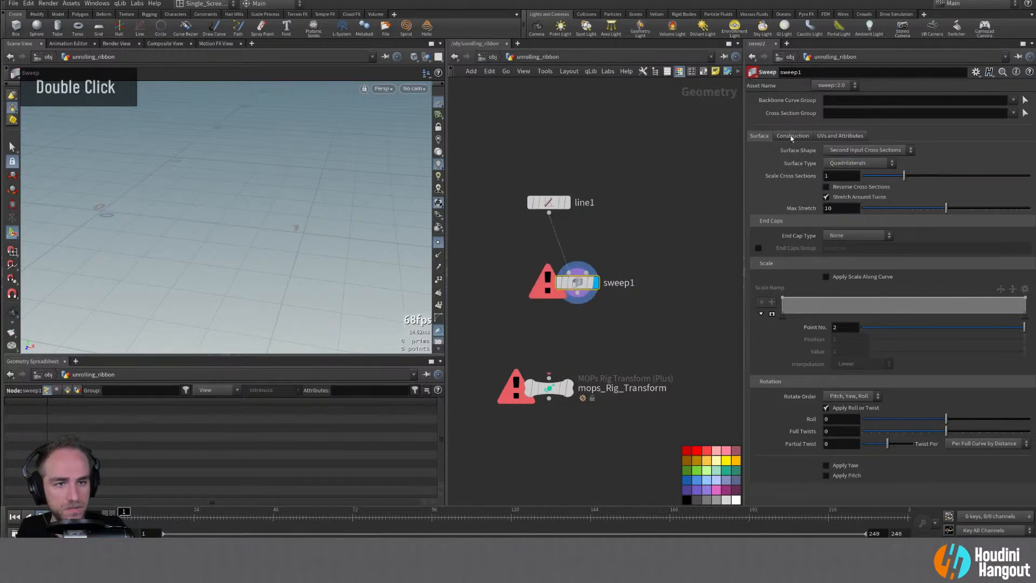
pyautogui.click(790, 136)
pyautogui.click(759, 135)
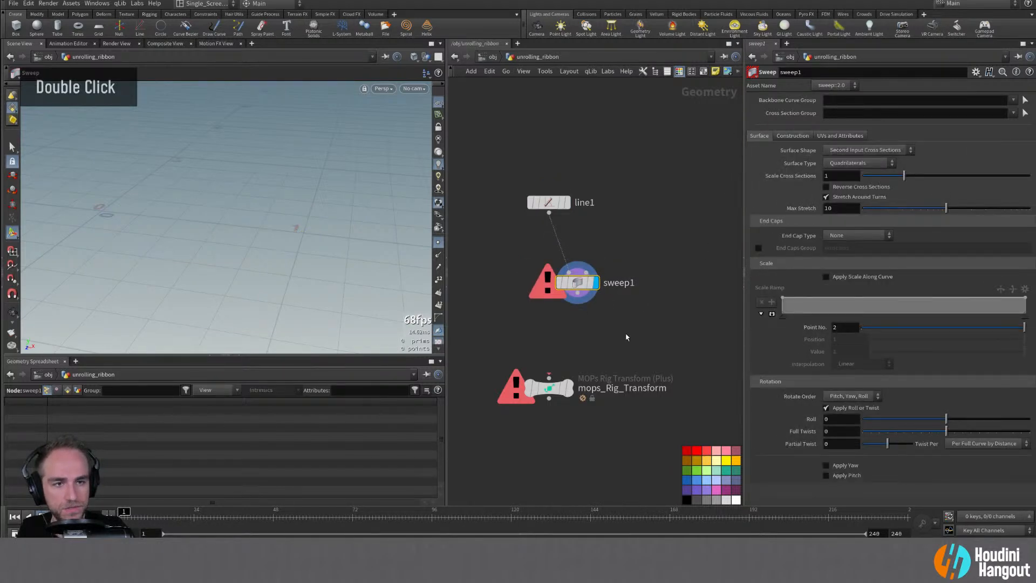
pyautogui.moveTo(577, 282); pyautogui.dragTo(583, 295)
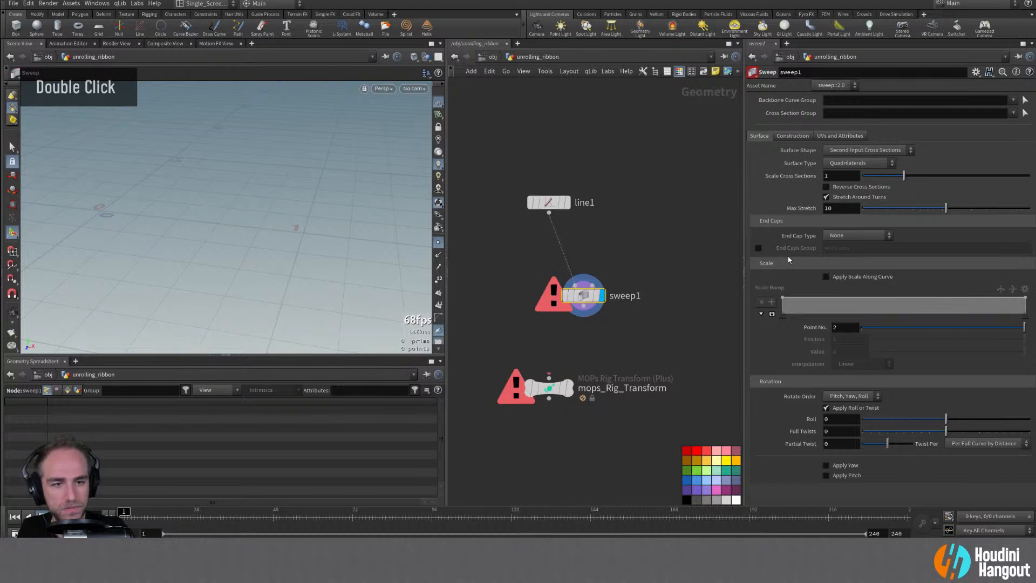
pyautogui.click(855, 151)
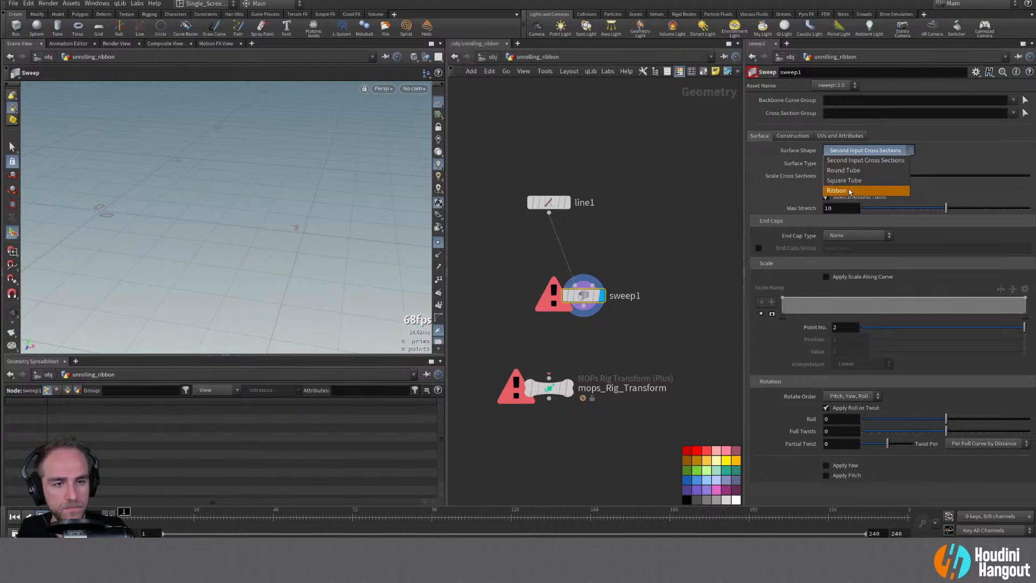
pyautogui.click(850, 191)
# Enable scale along the curve on the Sweep and taper the ribbon's tip from ramp position 0.91 to value 0 at the end
pyautogui.keyDown('alt'); pyautogui.moveTo(324, 178); pyautogui.dragTo(300, 167); pyautogui.keyUp('alt')
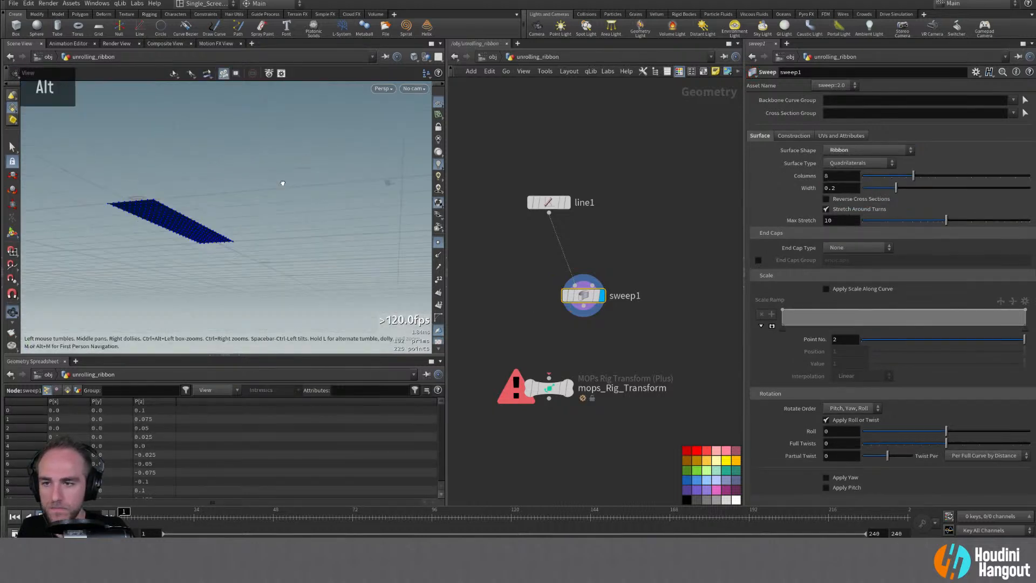
pyautogui.keyDown('alt'); pyautogui.moveTo(300, 167); pyautogui.dragTo(284, 173, button='right'); pyautogui.keyUp('alt')
pyautogui.keyDown('alt'); pyautogui.moveTo(284, 173); pyautogui.dragTo(220, 215); pyautogui.keyUp('alt')
pyautogui.keyDown('alt'); pyautogui.moveTo(292, 218); pyautogui.dragTo(270, 208); pyautogui.keyUp('alt')
pyautogui.keyDown('alt'); pyautogui.moveTo(270, 208); pyautogui.dragTo(303, 196, button='right'); pyautogui.keyUp('alt')
pyautogui.keyDown('alt'); pyautogui.moveTo(302, 197); pyautogui.dragTo(324, 260); pyautogui.keyUp('alt')
pyautogui.keyDown('alt'); pyautogui.moveTo(324, 260); pyautogui.dragTo(302, 254, button='right'); pyautogui.keyUp('alt')
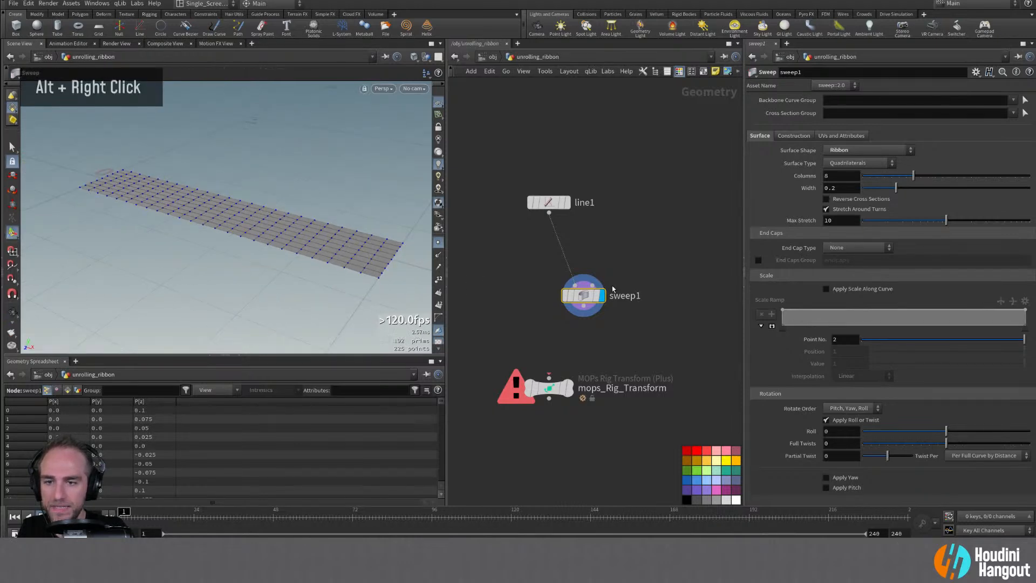
pyautogui.click(826, 288)
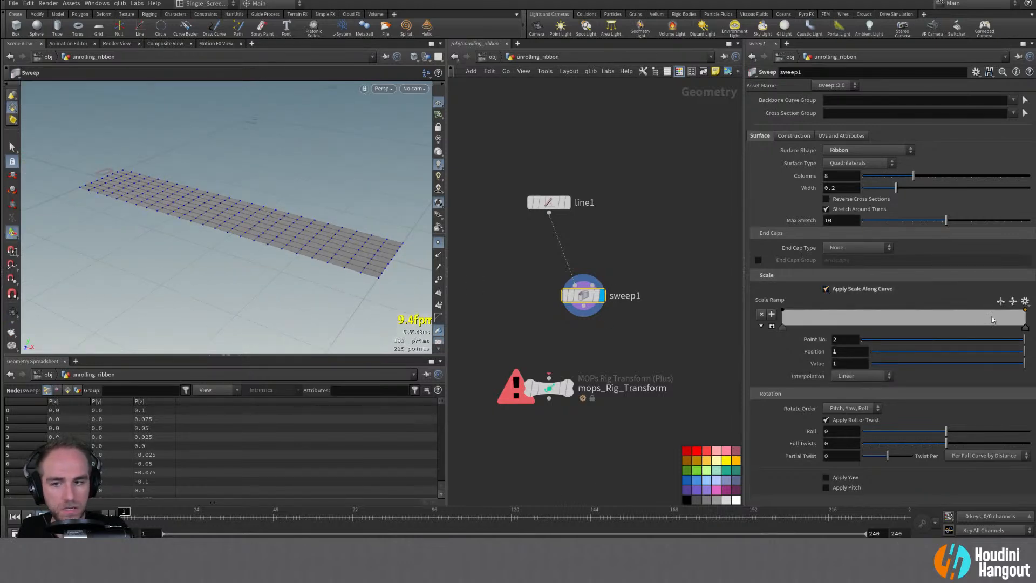
pyautogui.moveTo(1021, 313)
pyautogui.mouseDown()
pyautogui.moveTo(1034, 322)
pyautogui.moveTo(1029, 343)
pyautogui.moveTo(1027, 326)
pyautogui.moveTo(1003, 311)
pyautogui.mouseUp()
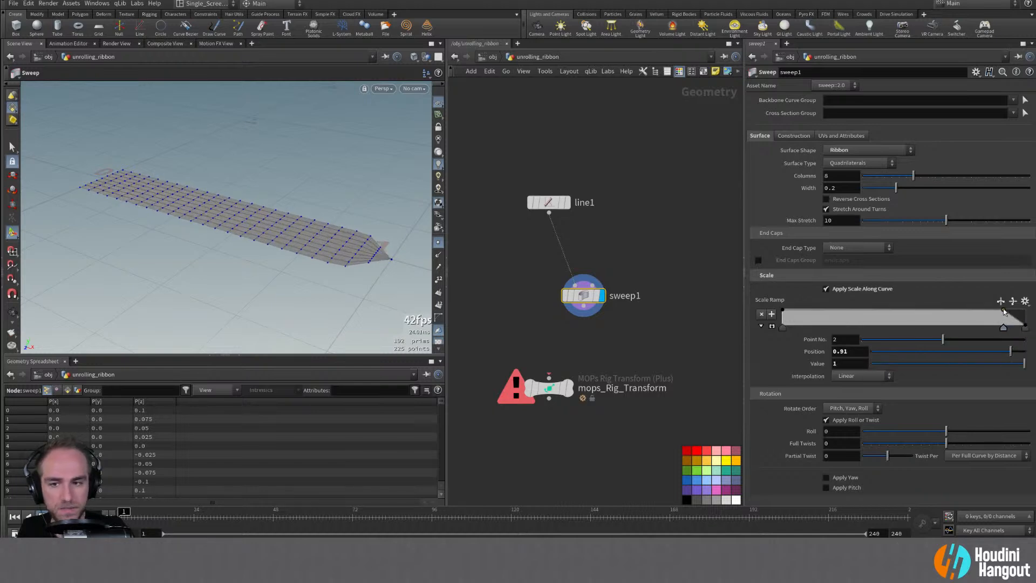
pyautogui.keyDown('shift'); pyautogui.click(1025, 327); pyautogui.keyUp('shift')
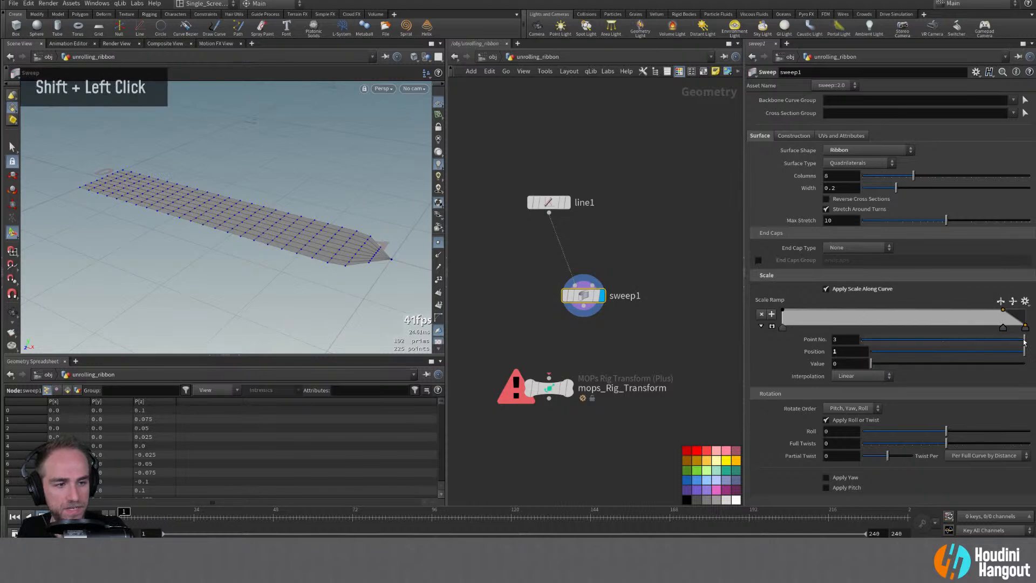
# Add a scale ramp point at position 0.845 with value 1 and set the end point's interpolation to B-Spline
pyautogui.click(856, 376)
pyautogui.click(855, 434)
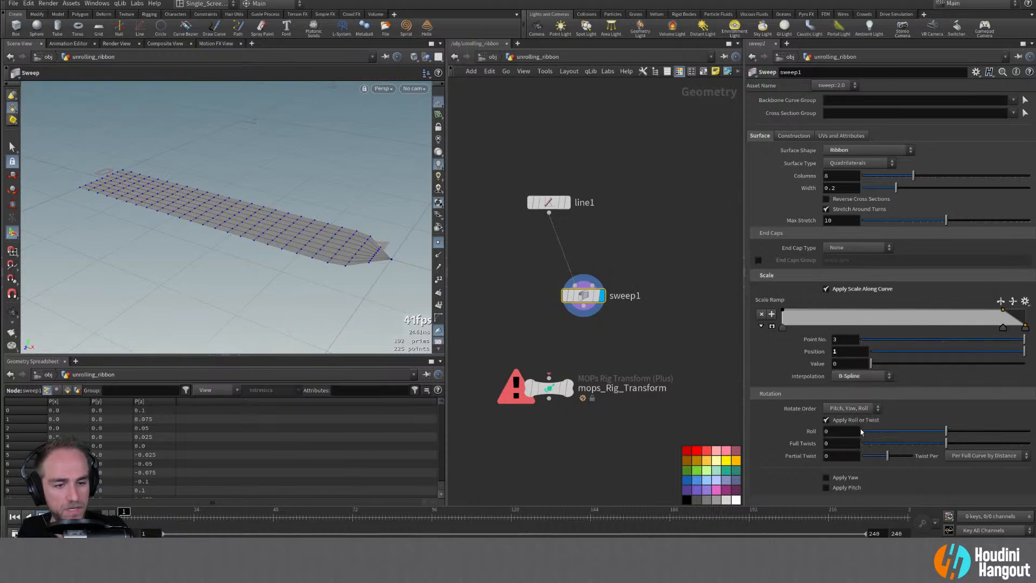
pyautogui.moveTo(990, 322); pyautogui.dragTo(988, 310)
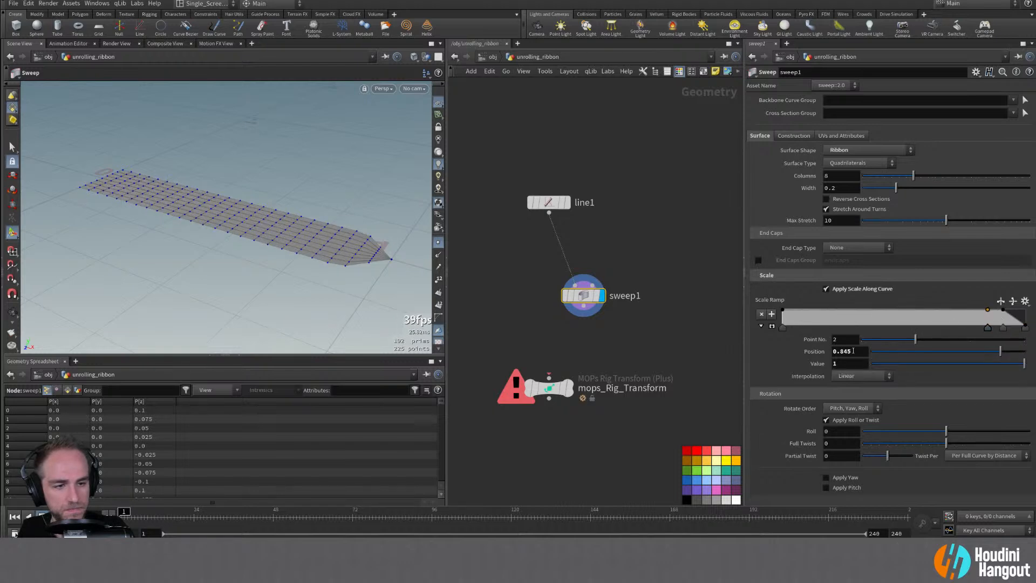
pyautogui.keyDown('shift'); pyautogui.click(1025, 327); pyautogui.keyUp('shift')
pyautogui.click(1025, 327)
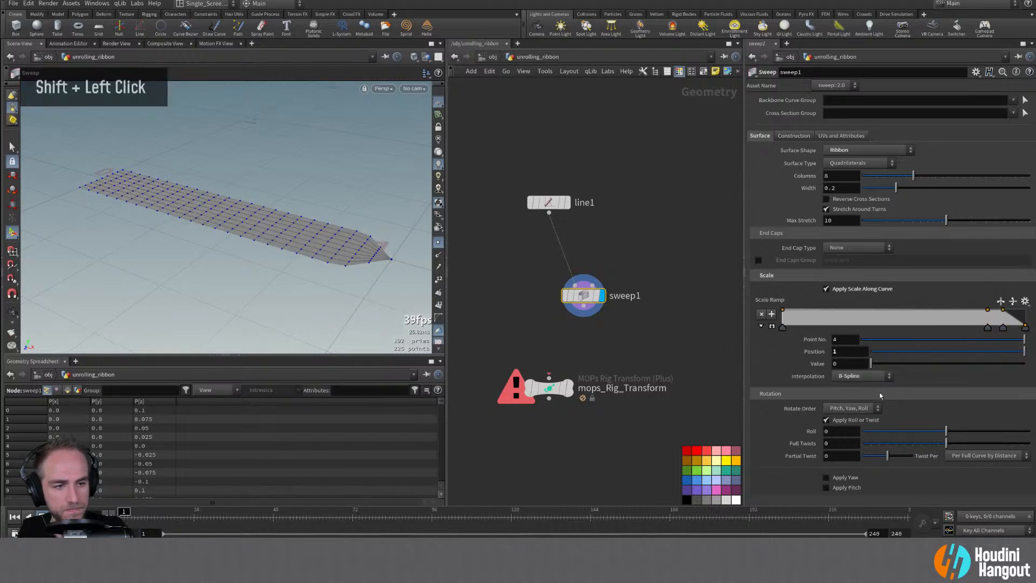
pyautogui.click(849, 377)
pyautogui.click(851, 439)
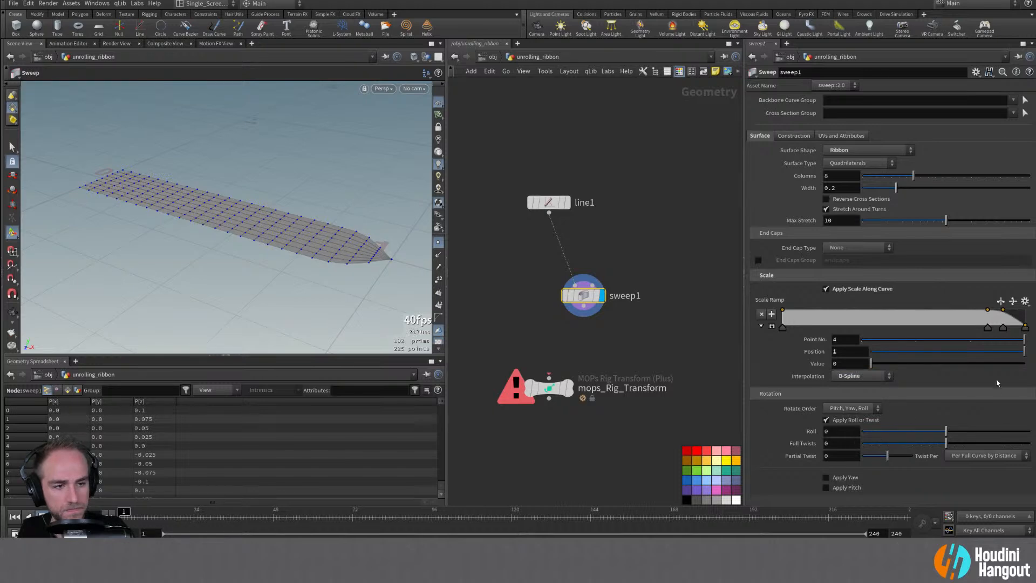
# Round the ribbon's tip by moving the third scale ramp point to about position 0.953 and value 0.816
pyautogui.moveTo(1003, 326); pyautogui.dragTo(1028, 324)
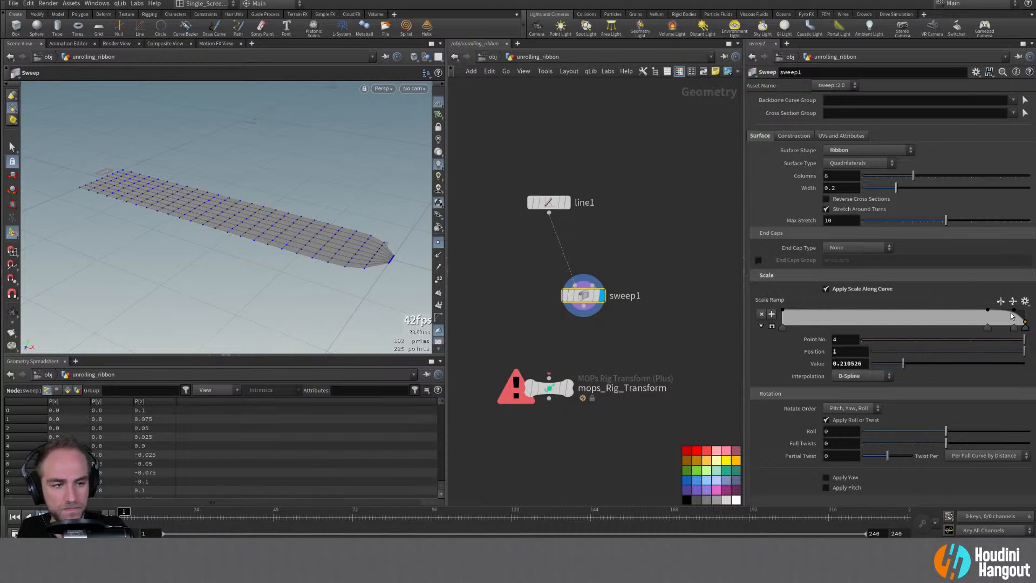
pyautogui.click(1015, 312)
pyautogui.moveTo(1024, 326); pyautogui.dragTo(1015, 313)
pyautogui.moveTo(379, 250)
pyautogui.keyDown('alt'); pyautogui.mouseDown()
pyautogui.moveTo(379, 240)
pyautogui.moveTo(378, 248)
pyautogui.mouseUp(); pyautogui.keyUp('alt')
# Insert a Resample node between line1 and sweep1 and set its maximum segment length to 0.01
pyautogui.moveTo(575, 302); pyautogui.dragTo(618, 303)
pyautogui.press('Tab')
pyautogui.write('resa')
pyautogui.press('Return')
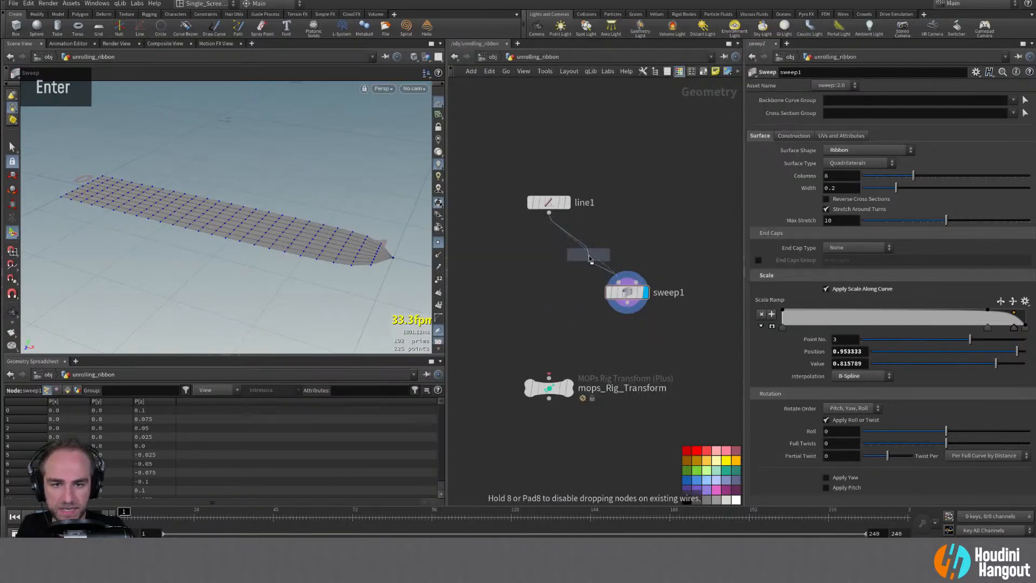
pyautogui.click(590, 257)
pyautogui.moveTo(590, 257); pyautogui.dragTo(628, 257)
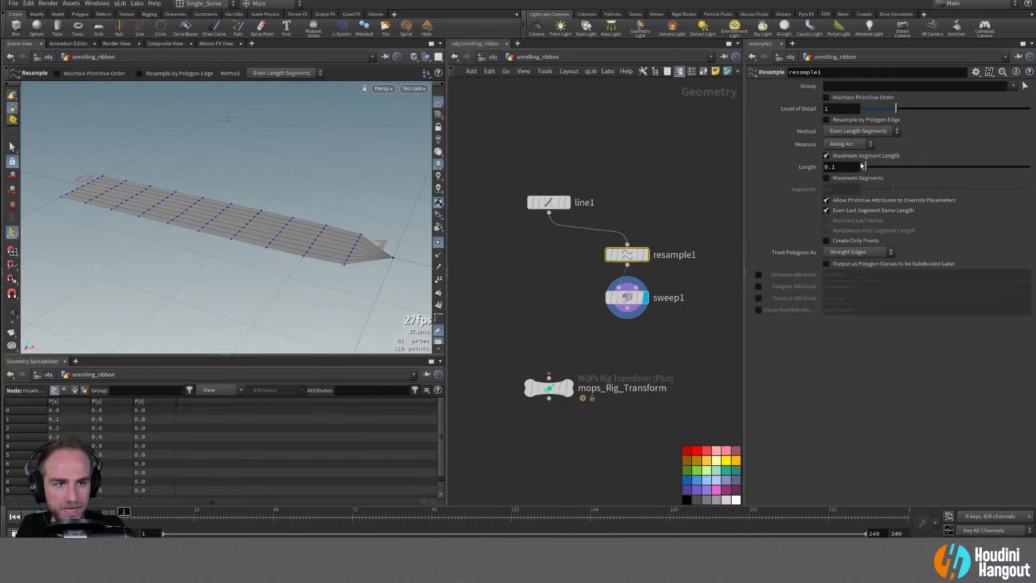
pyautogui.moveTo(837, 168); pyautogui.dragTo(794, 184, button='middle')
# Move the Sweep's third scale ramp point to position 0.98 and value about 0.921 for a rounder tip
pyautogui.keyDown('alt'); pyautogui.moveTo(270, 232); pyautogui.dragTo(289, 233, button='right'); pyautogui.keyUp('alt')
pyautogui.keyDown('alt'); pyautogui.moveTo(289, 233); pyautogui.dragTo(281, 210, button='middle'); pyautogui.keyUp('alt')
pyautogui.click(626, 297)
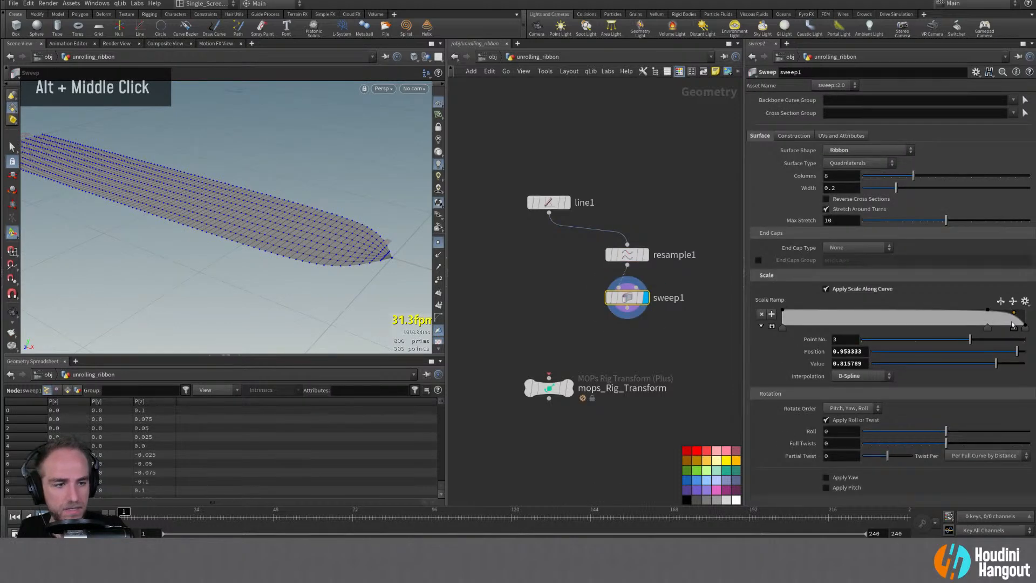
pyautogui.moveTo(1017, 316); pyautogui.dragTo(1020, 313)
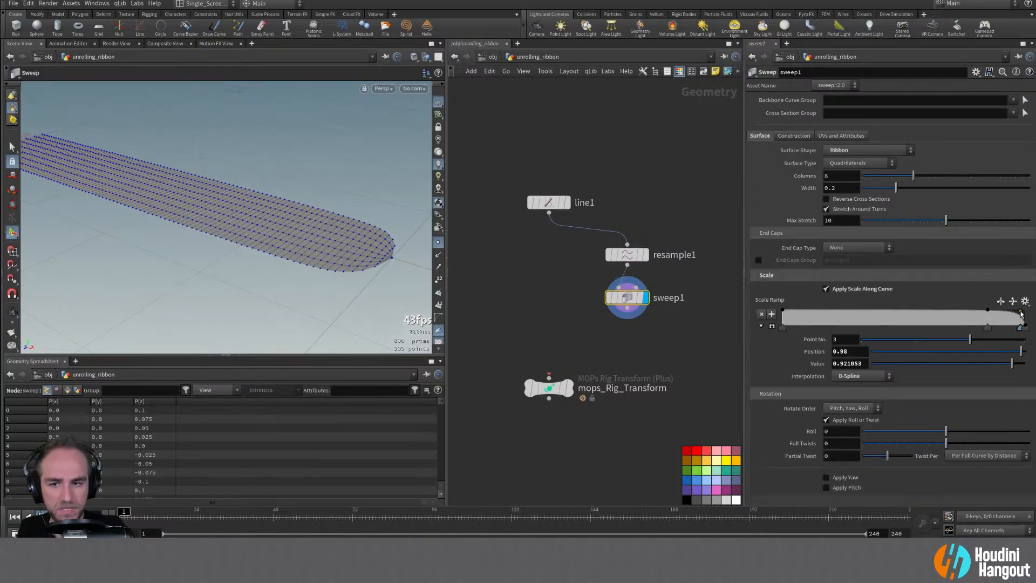
# Fine-tune the third scale ramp point's position to about 0.977, checking the tip's shape from several angles
pyautogui.keyDown('alt'); pyautogui.moveTo(257, 270); pyautogui.dragTo(269, 264); pyautogui.keyUp('alt')
pyautogui.keyDown('alt'); pyautogui.moveTo(270, 264); pyautogui.dragTo(286, 267, button='right'); pyautogui.keyUp('alt')
pyautogui.keyDown('alt'); pyautogui.moveTo(286, 267); pyautogui.dragTo(310, 254); pyautogui.keyUp('alt')
pyautogui.click(1022, 328)
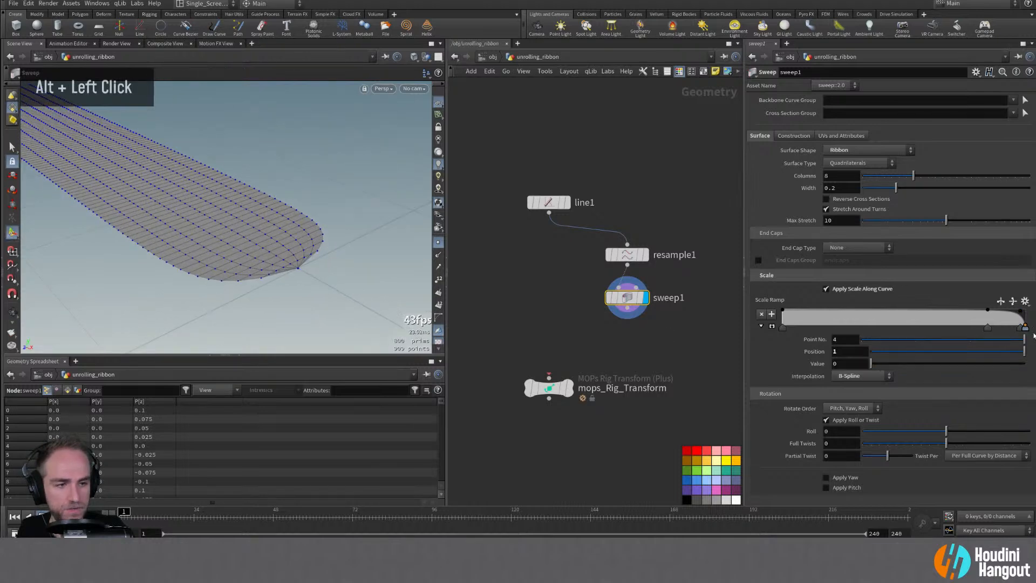
pyautogui.moveTo(1021, 328); pyautogui.dragTo(1022, 328)
pyautogui.keyDown('alt'); pyautogui.moveTo(243, 253); pyautogui.dragTo(216, 268, button='right'); pyautogui.keyUp('alt')
pyautogui.keyDown('alt'); pyautogui.moveTo(215, 268); pyautogui.dragTo(238, 219); pyautogui.keyUp('alt')
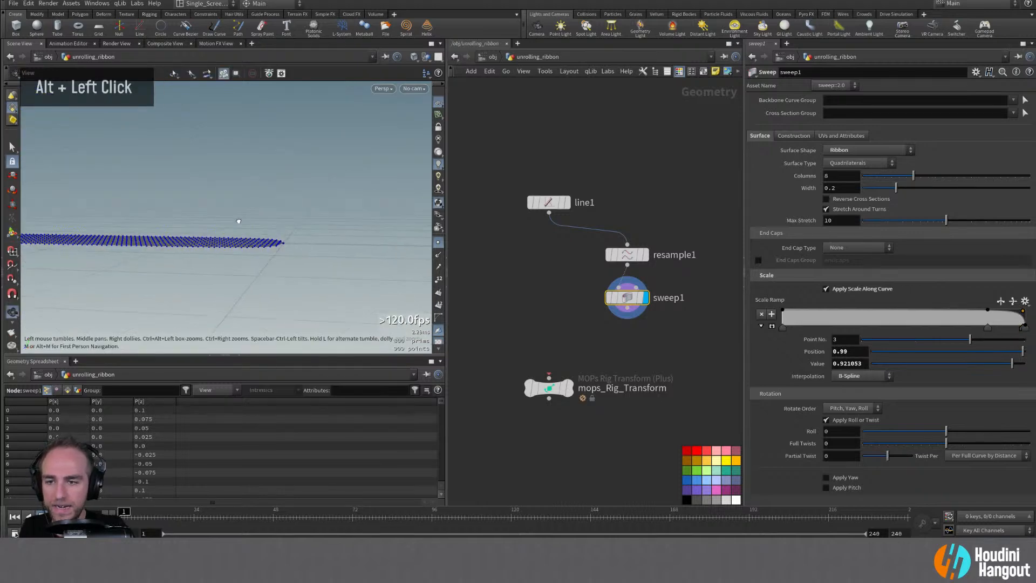
pyautogui.keyDown('alt'); pyautogui.moveTo(238, 219); pyautogui.dragTo(291, 268, button='right'); pyautogui.keyUp('alt')
pyautogui.moveTo(1021, 315); pyautogui.dragTo(1018, 316)
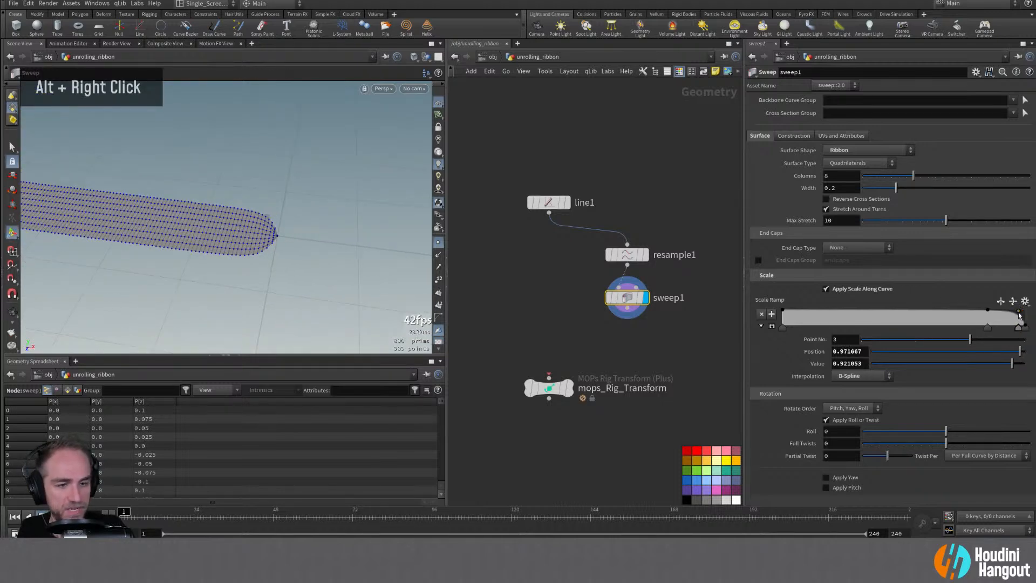
pyautogui.keyDown('alt'); pyautogui.moveTo(198, 236); pyautogui.dragTo(176, 241, button='right'); pyautogui.keyUp('alt')
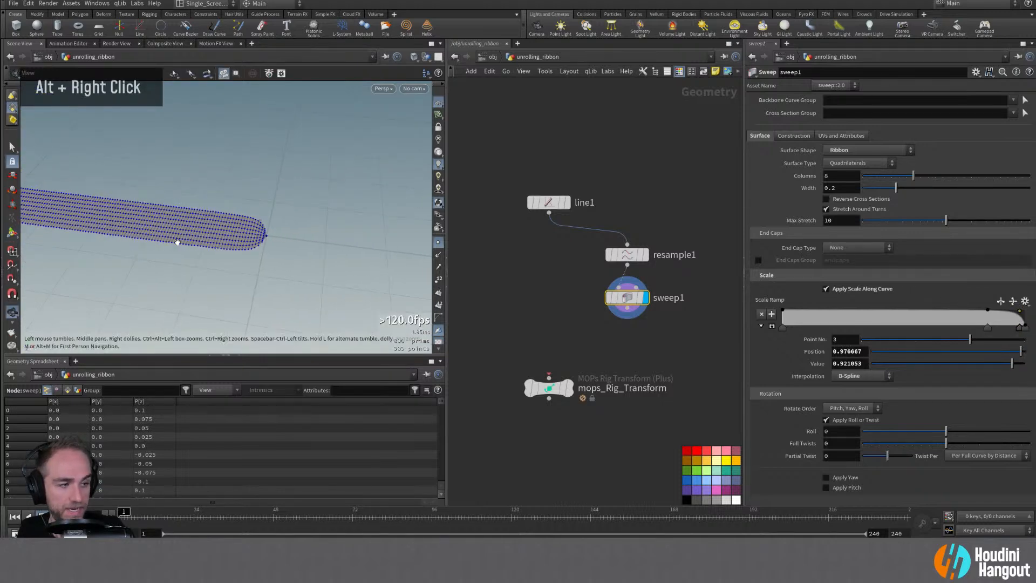
pyautogui.keyDown('alt'); pyautogui.moveTo(176, 241); pyautogui.dragTo(148, 219); pyautogui.keyUp('alt')
# Compare the outputs of the resample, sweep and line nodes, examining the line's point count and spacing
pyautogui.click(644, 254)
pyautogui.doubleClick(640, 258)
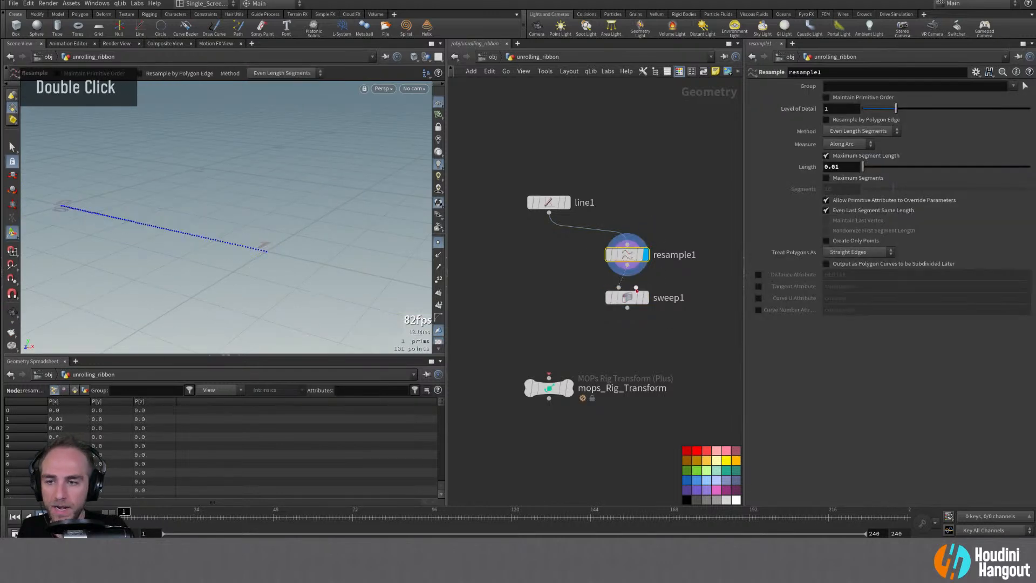
pyautogui.click(643, 297)
pyautogui.click(626, 298)
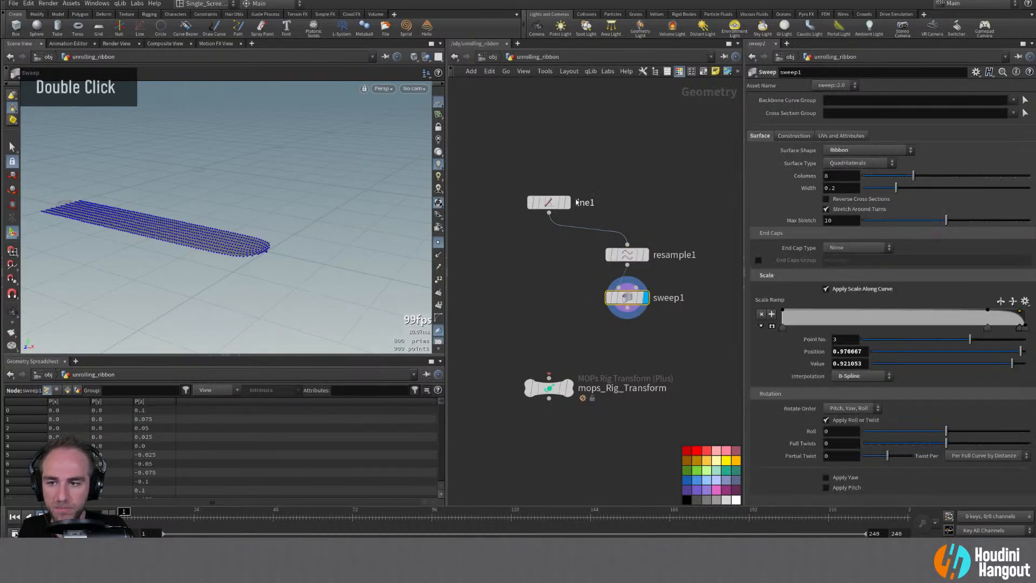
pyautogui.click(567, 203)
pyautogui.click(550, 203)
pyautogui.keyDown('alt'); pyautogui.moveTo(251, 233); pyautogui.dragTo(298, 245); pyautogui.keyUp('alt')
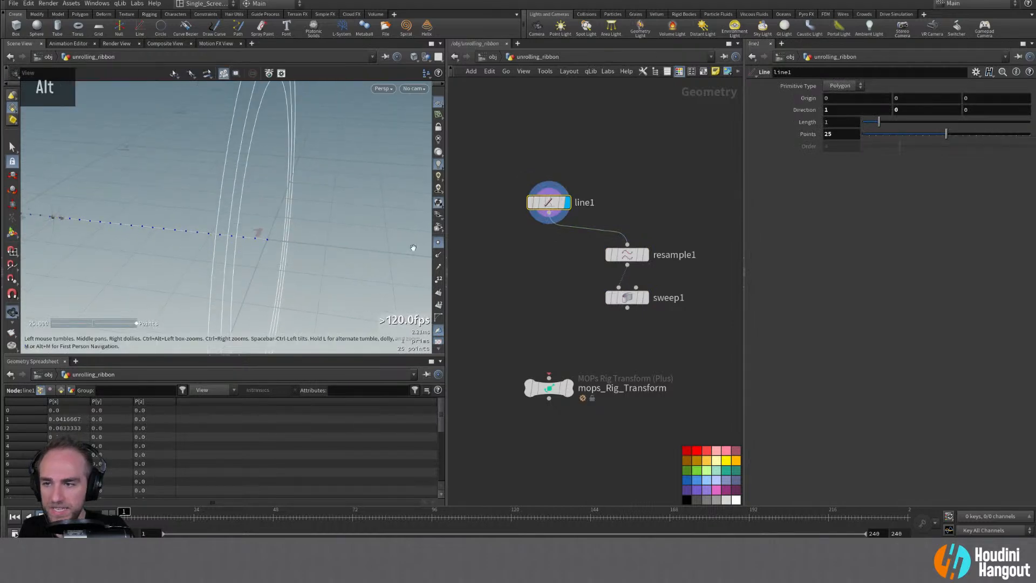
pyautogui.doubleClick(836, 133)
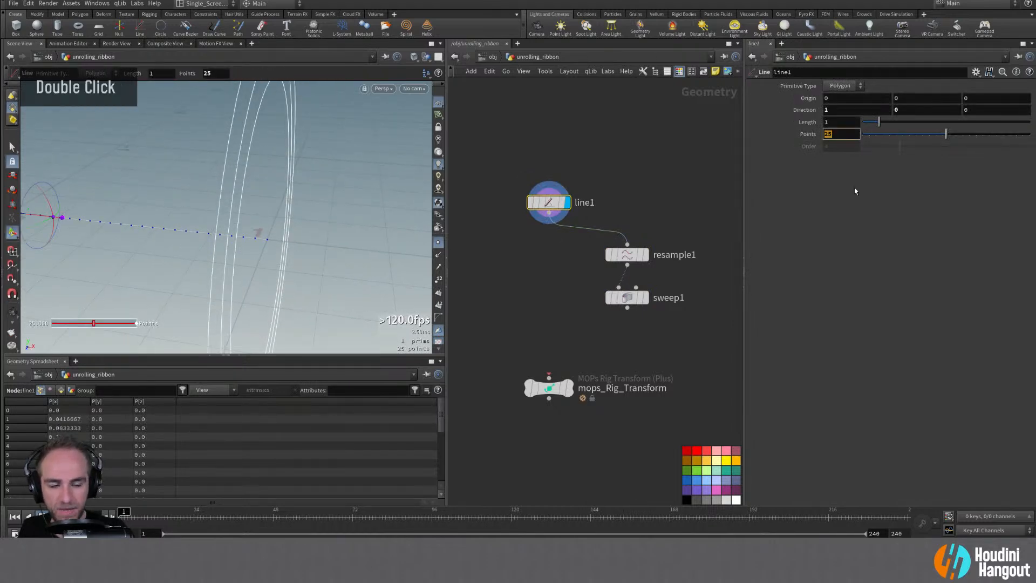
pyautogui.click(529, 293)
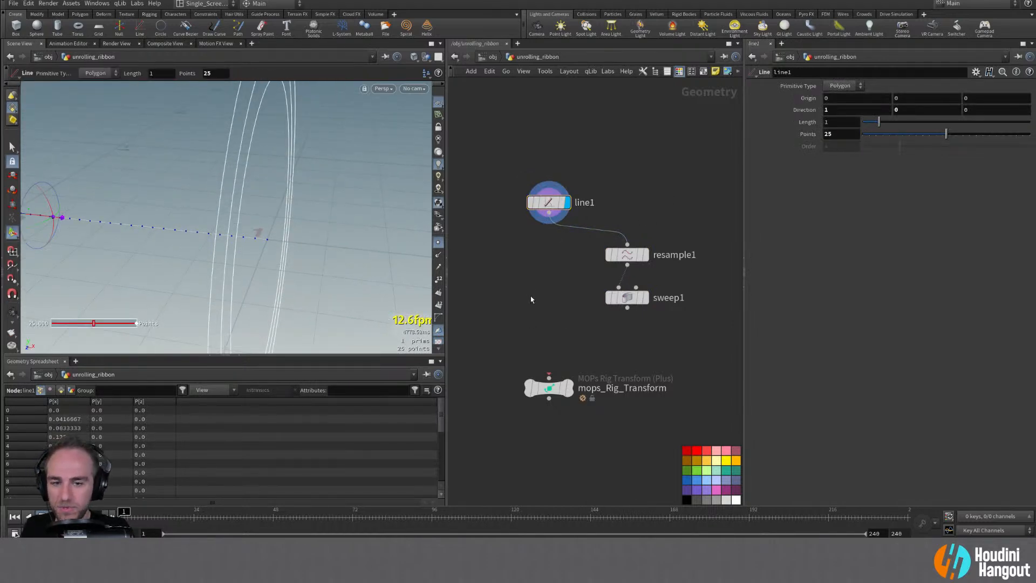
pyautogui.keyDown('alt'); pyautogui.moveTo(583, 323); pyautogui.dragTo(544, 307, button='right'); pyautogui.keyUp('alt')
pyautogui.keyDown('alt'); pyautogui.moveTo(159, 284); pyautogui.dragTo(285, 265); pyautogui.keyUp('alt')
pyautogui.press('Return')
pyautogui.keyDown('alt'); pyautogui.moveTo(625, 343); pyautogui.dragTo(644, 308, button='middle'); pyautogui.keyUp('alt')
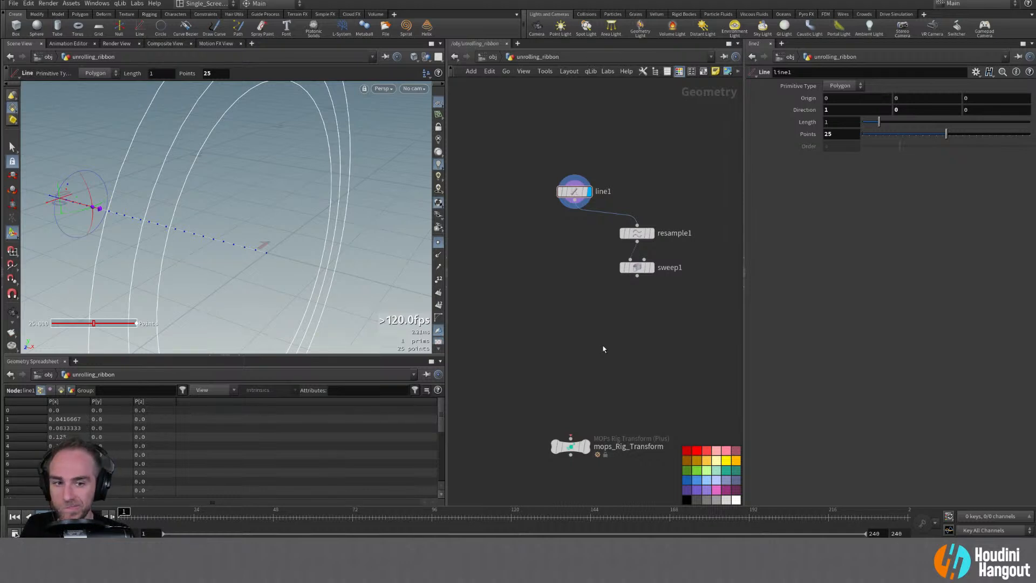
# Add a Labs Thicken node directly after sweep1 and display its result
pyautogui.doubleClick(637, 267)
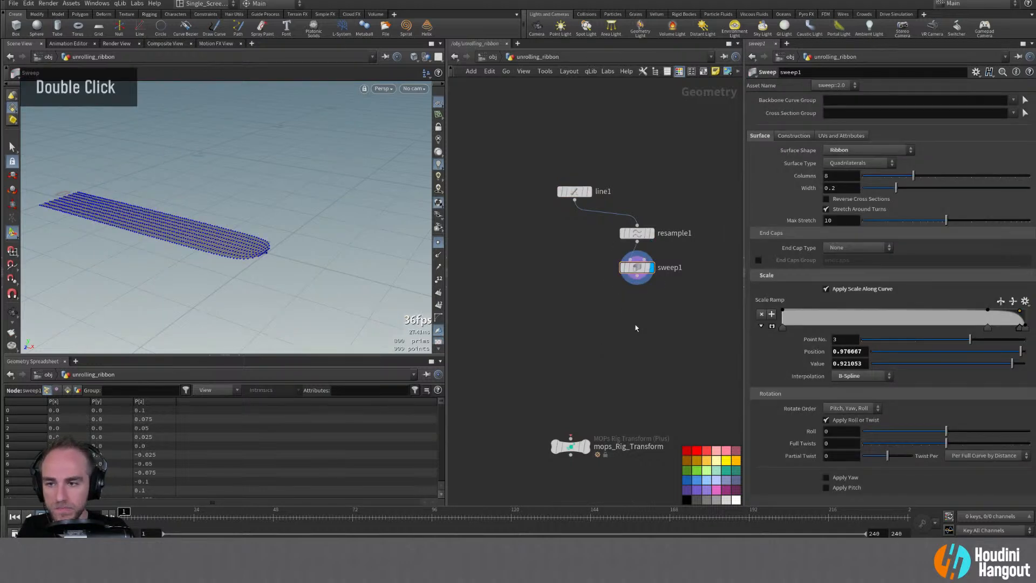
pyautogui.press('Tab')
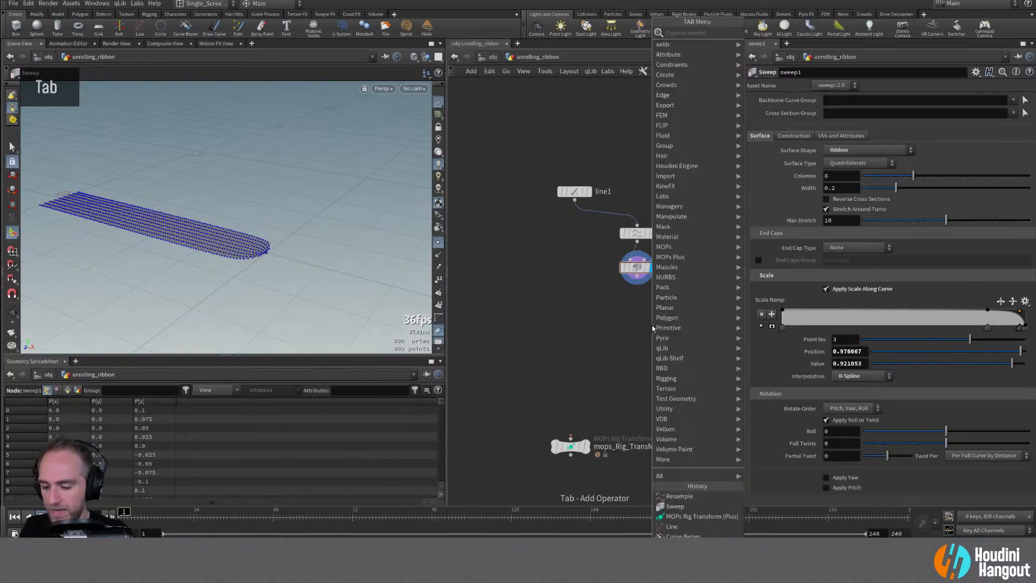
pyautogui.write('labs thi')
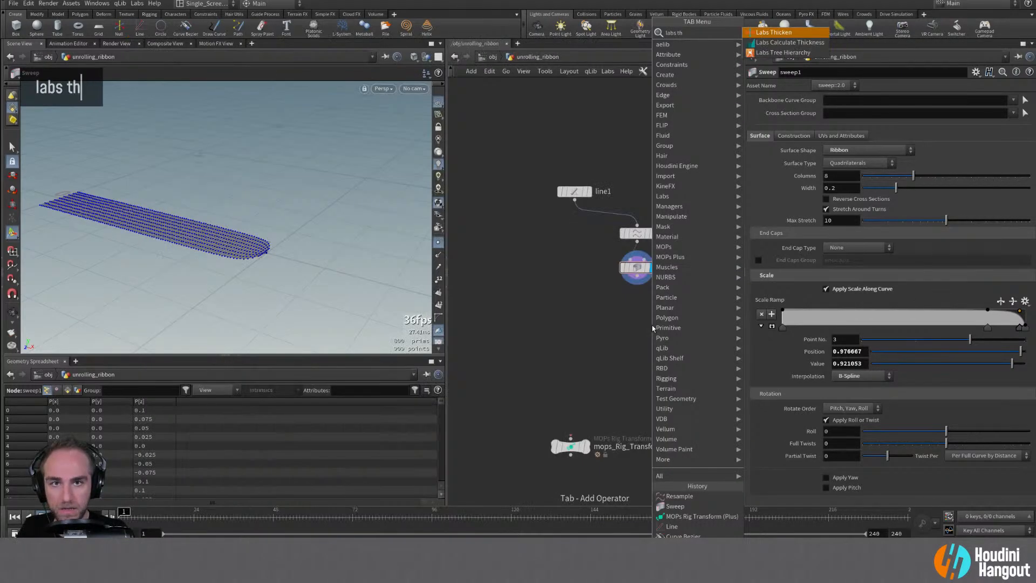
pyautogui.press('Return')
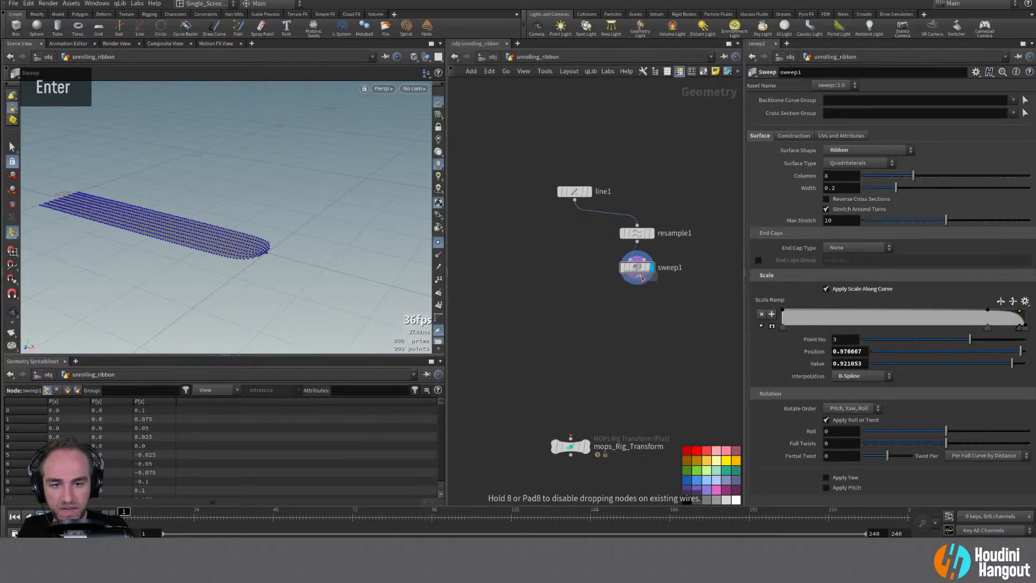
pyautogui.click(655, 298)
pyautogui.doubleClick(654, 300)
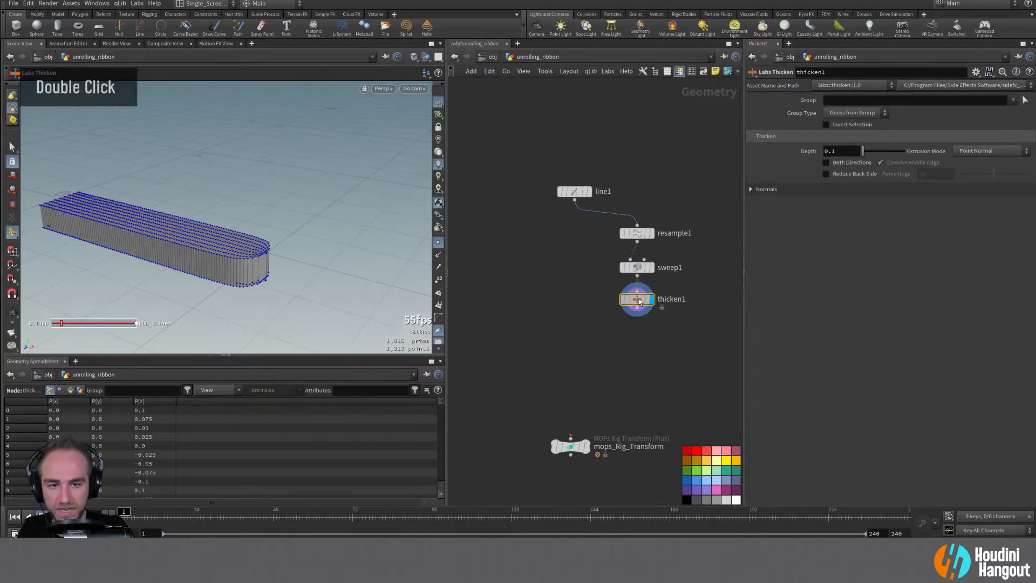
# Make the Thicken node extrude in both directions with a depth of 0.01
pyautogui.click(825, 162)
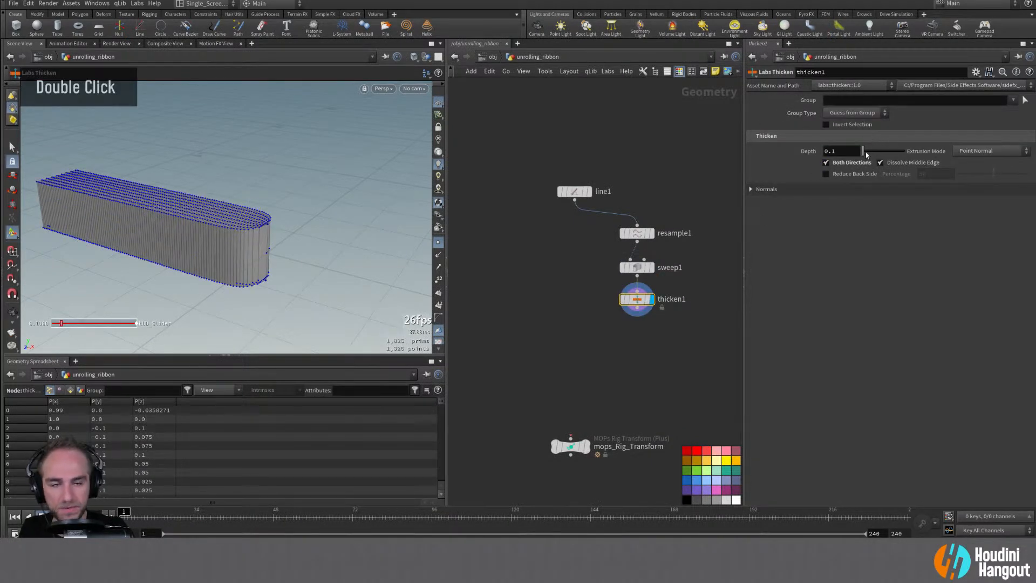
pyautogui.moveTo(846, 151); pyautogui.dragTo(691, 151)
pyautogui.write('0.01')
pyautogui.press('Return')
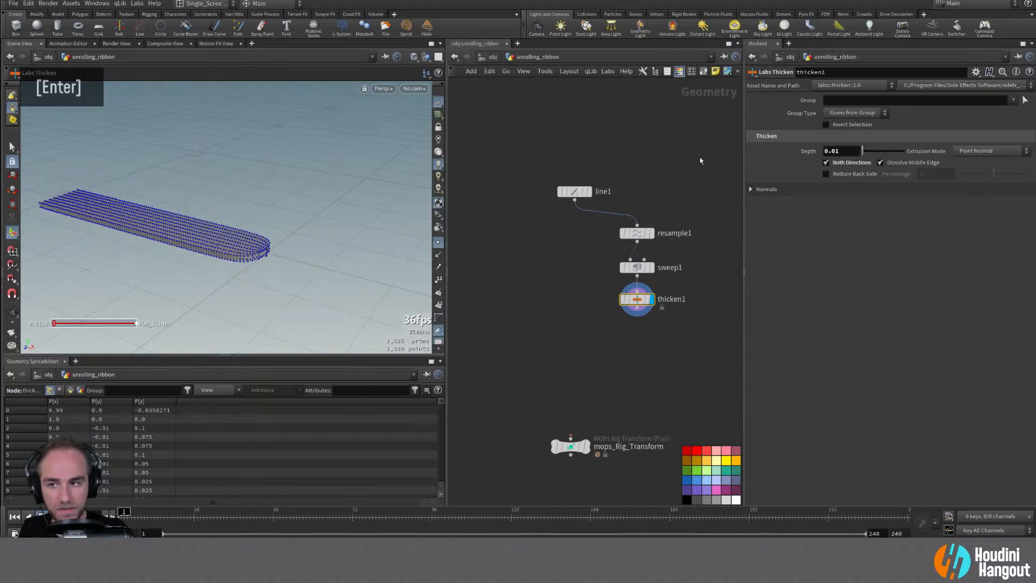
# Reduce the Thicken depth to 0.005 and check the ribbon's tip up close
pyautogui.moveTo(839, 152); pyautogui.dragTo(834, 153)
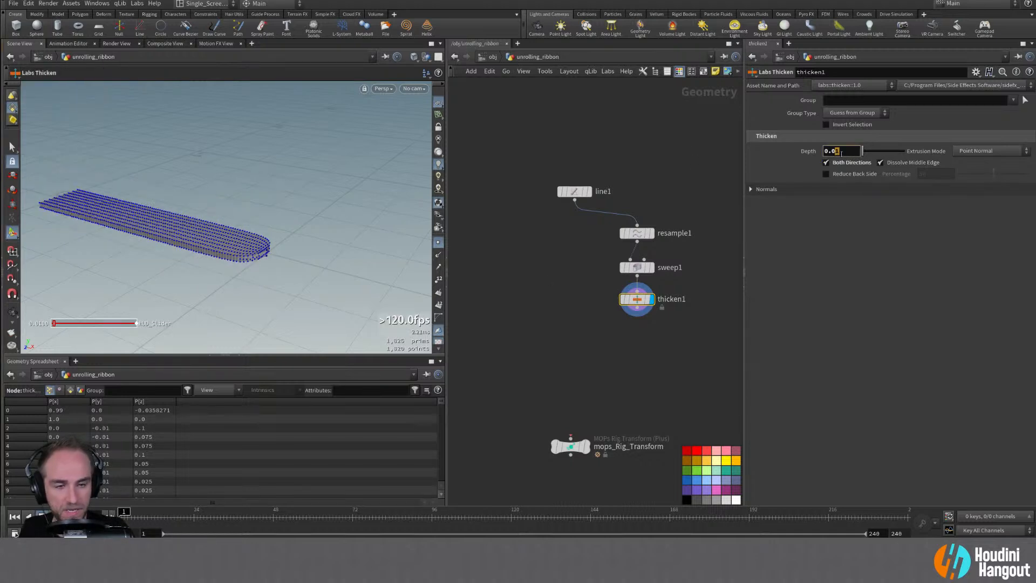
pyautogui.write('05')
pyautogui.press('Return')
pyautogui.keyDown('alt'); pyautogui.moveTo(281, 205); pyautogui.dragTo(291, 196, button='right'); pyautogui.keyUp('alt')
pyautogui.keyDown('alt'); pyautogui.moveTo(291, 196); pyautogui.dragTo(273, 233); pyautogui.keyUp('alt')
pyautogui.keyDown('alt'); pyautogui.moveTo(273, 233); pyautogui.dragTo(316, 266, button='right'); pyautogui.keyUp('alt')
pyautogui.keyDown('alt'); pyautogui.moveTo(317, 266); pyautogui.dragTo(379, 293); pyautogui.keyUp('alt')
pyautogui.keyDown('alt'); pyautogui.moveTo(380, 293); pyautogui.dragTo(399, 259, button='right'); pyautogui.keyUp('alt')
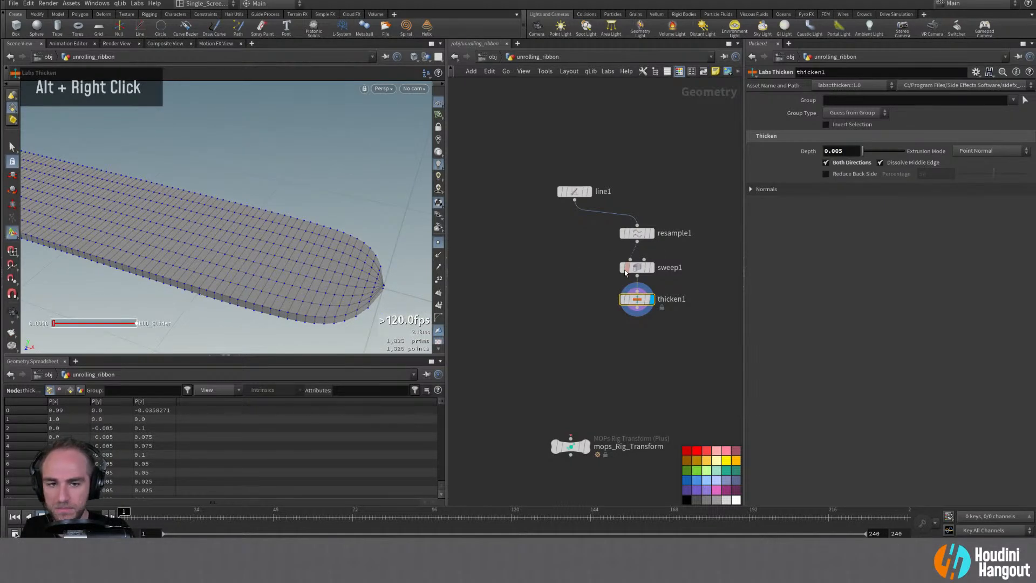
# Expand the Sweep's scale ramp and raise its fourth point to a value of about 0.096 to blunt the tip
pyautogui.click(637, 300)
pyautogui.moveTo(637, 299); pyautogui.dragTo(637, 324)
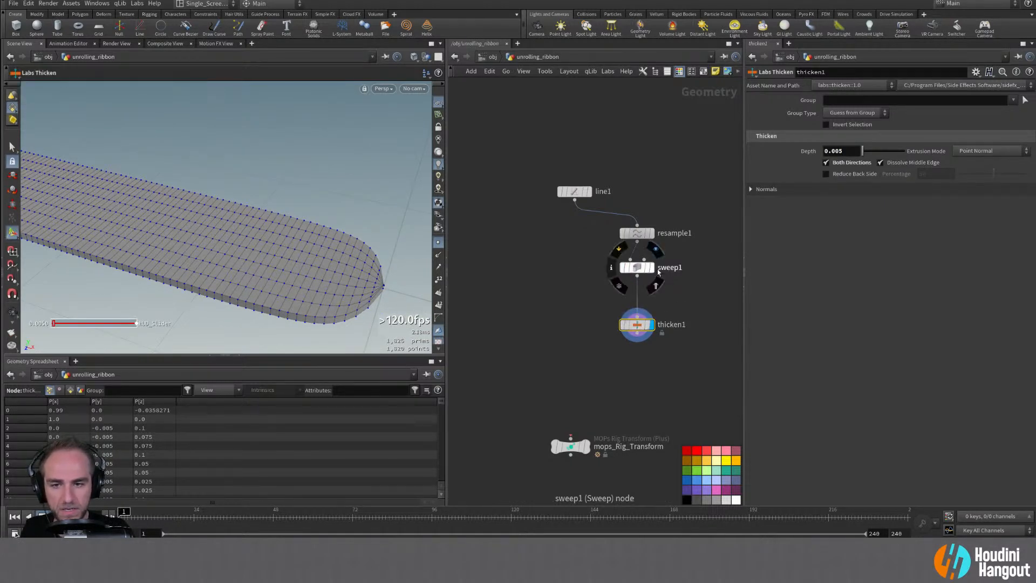
pyautogui.doubleClick(650, 267)
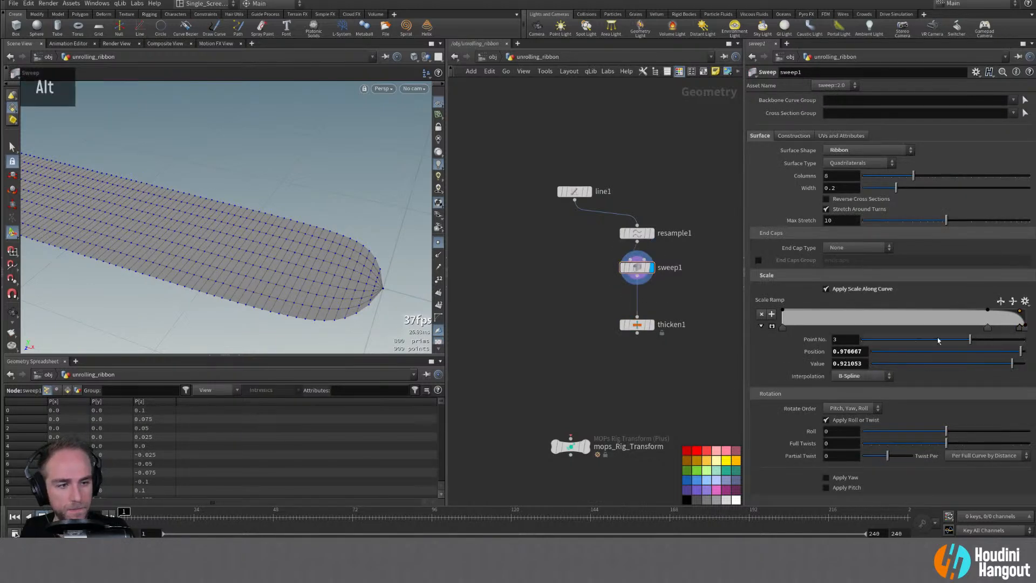
pyautogui.click(771, 328)
pyautogui.click(1018, 401)
pyautogui.moveTo(1022, 403); pyautogui.dragTo(1023, 402)
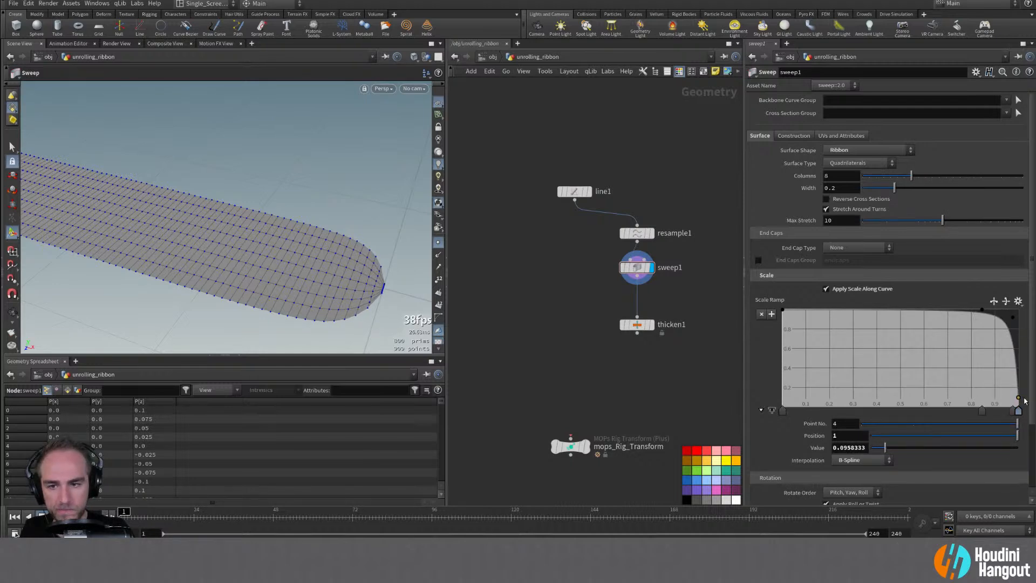
pyautogui.keyDown('alt'); pyautogui.moveTo(314, 327); pyautogui.dragTo(376, 291); pyautogui.keyUp('alt')
pyautogui.keyDown('alt'); pyautogui.moveTo(375, 291); pyautogui.dragTo(338, 294, button='right'); pyautogui.keyUp('alt')
pyautogui.moveTo(338, 293)
pyautogui.keyDown('alt'); pyautogui.mouseDown()
pyautogui.moveTo(332, 268)
pyautogui.moveTo(323, 302)
pyautogui.mouseUp(); pyautogui.keyUp('alt')
# Display the thickened ribbon, check its tip and place thicken1 closer beneath sweep1
pyautogui.doubleClick(648, 324)
pyautogui.keyDown('alt'); pyautogui.moveTo(302, 275); pyautogui.dragTo(286, 276, button='right'); pyautogui.keyUp('alt')
pyautogui.keyDown('alt'); pyautogui.moveTo(286, 276); pyautogui.dragTo(289, 283); pyautogui.keyUp('alt')
pyautogui.keyDown('alt'); pyautogui.moveTo(289, 282); pyautogui.dragTo(224, 282, button='right'); pyautogui.keyUp('alt')
pyautogui.keyDown('alt'); pyautogui.moveTo(224, 282); pyautogui.dragTo(216, 286); pyautogui.keyUp('alt')
pyautogui.moveTo(636, 325); pyautogui.dragTo(636, 305)
pyautogui.keyDown('alt'); pyautogui.moveTo(204, 195); pyautogui.dragTo(187, 256); pyautogui.keyUp('alt')
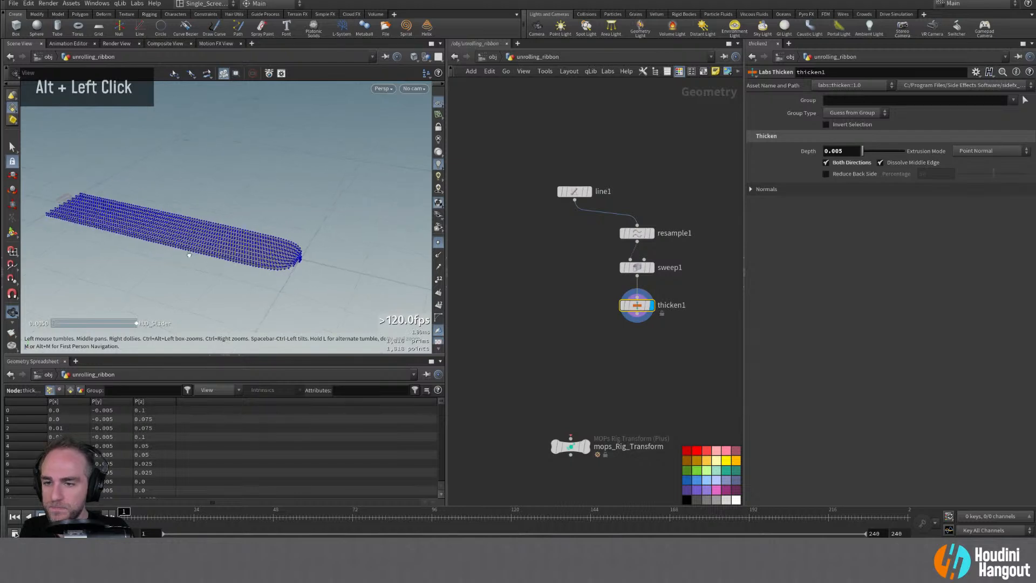
# Add a Joint Capture Biharmonic node below the ribbon's node chain
pyautogui.press('Tab')
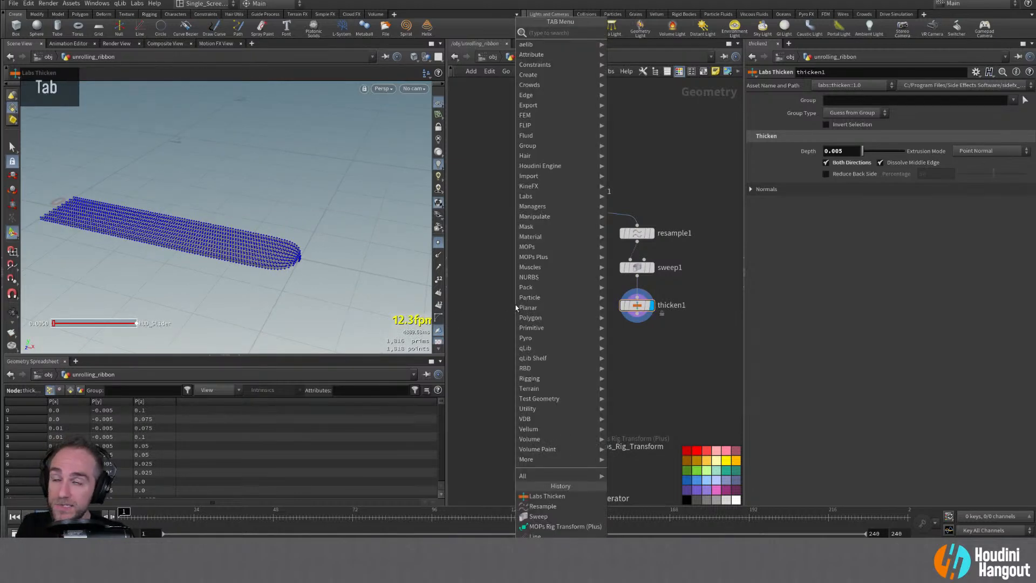
pyautogui.write('biharmon')
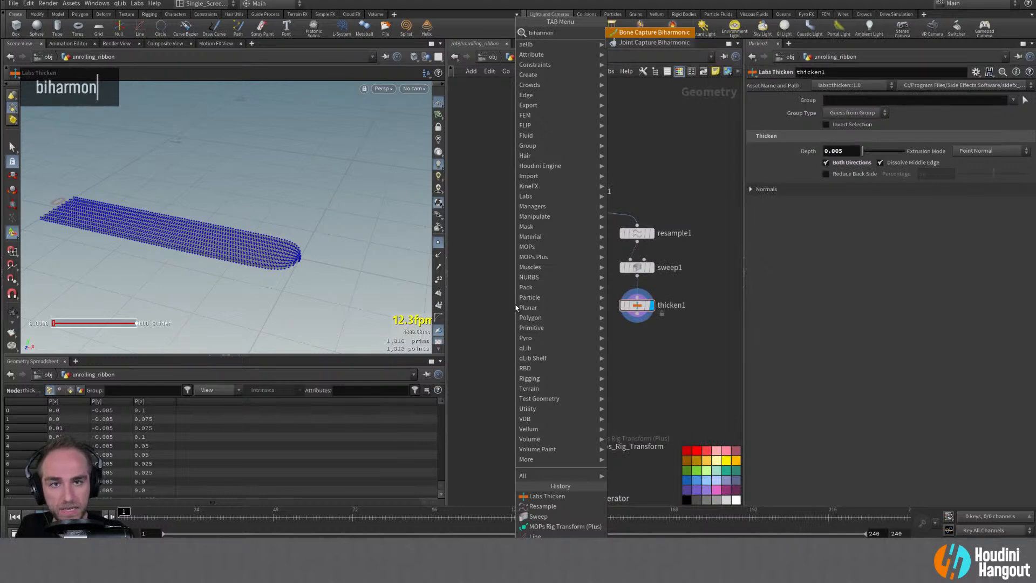
pyautogui.press('Return')
pyautogui.click(583, 365)
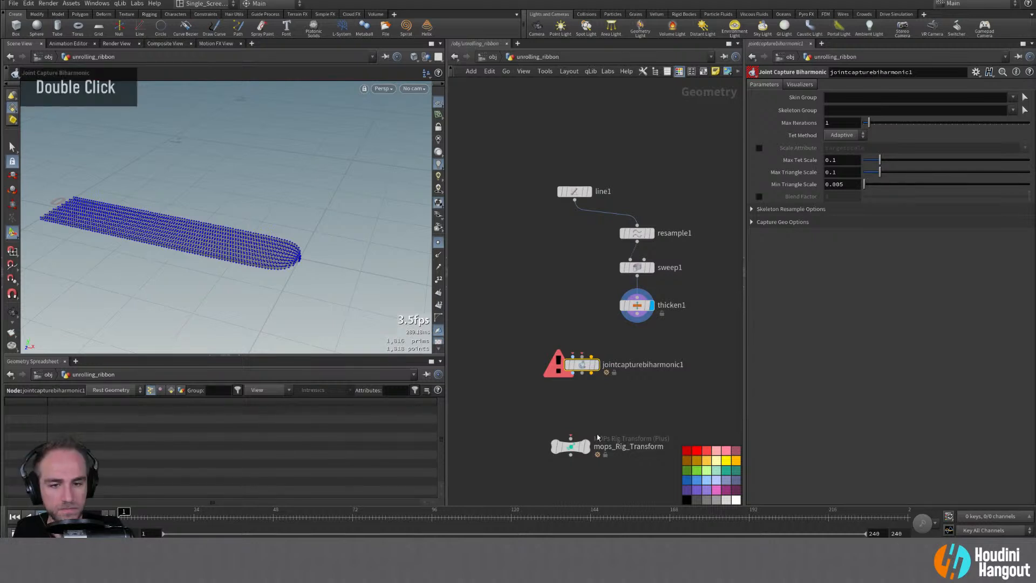
# Wire thicken1 into the capture node's first input and line1 into its second and third, moving the ribbon nodes beside the line
pyautogui.click(573, 355)
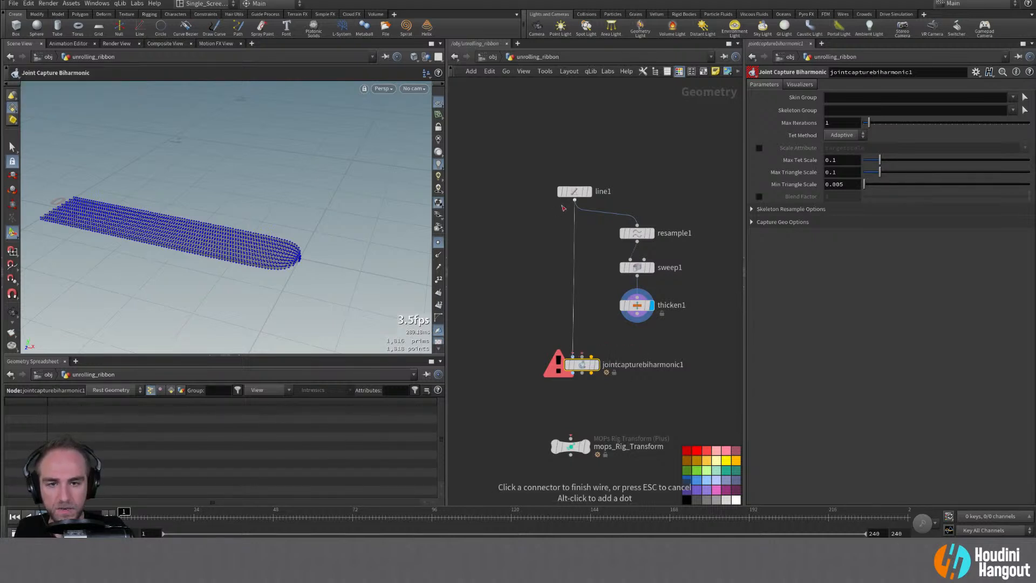
pyautogui.doubleClick(637, 322)
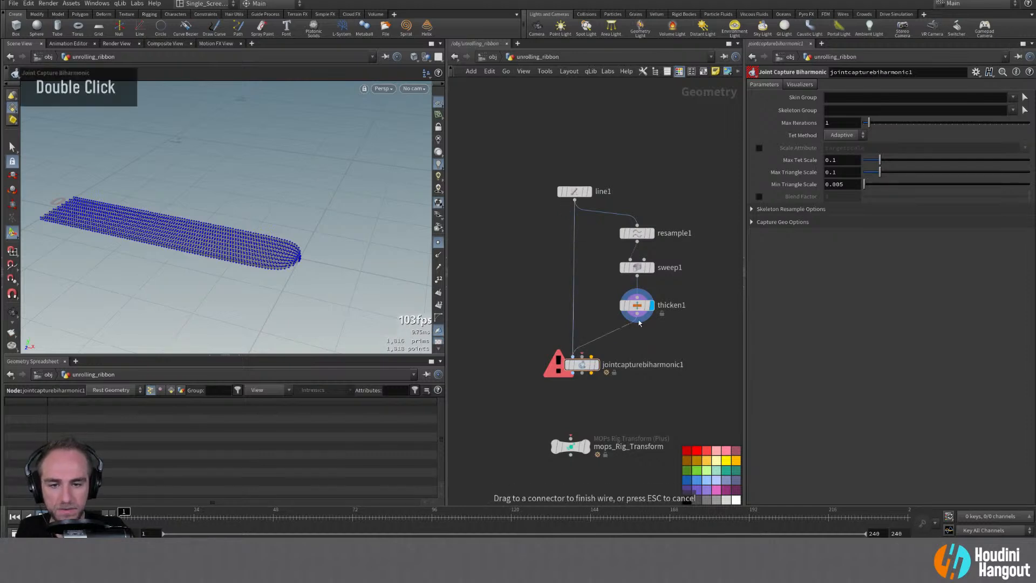
pyautogui.moveTo(582, 224); pyautogui.dragTo(499, 317)
pyautogui.click(574, 201)
pyautogui.click(581, 356)
pyautogui.click(591, 356)
pyautogui.click(575, 200)
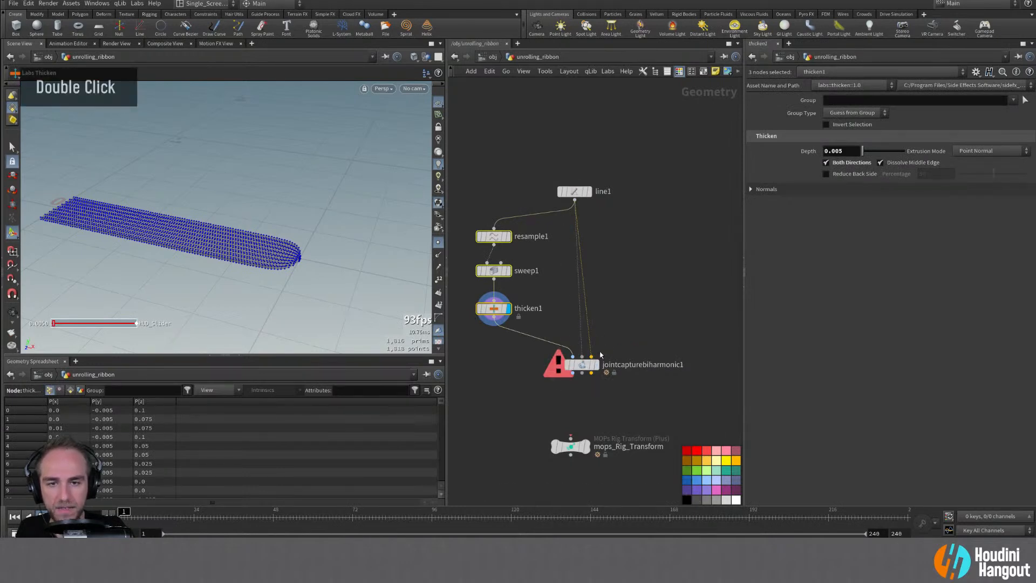
# Display the Joint Capture Biharmonic node and read its error details
pyautogui.click(579, 365)
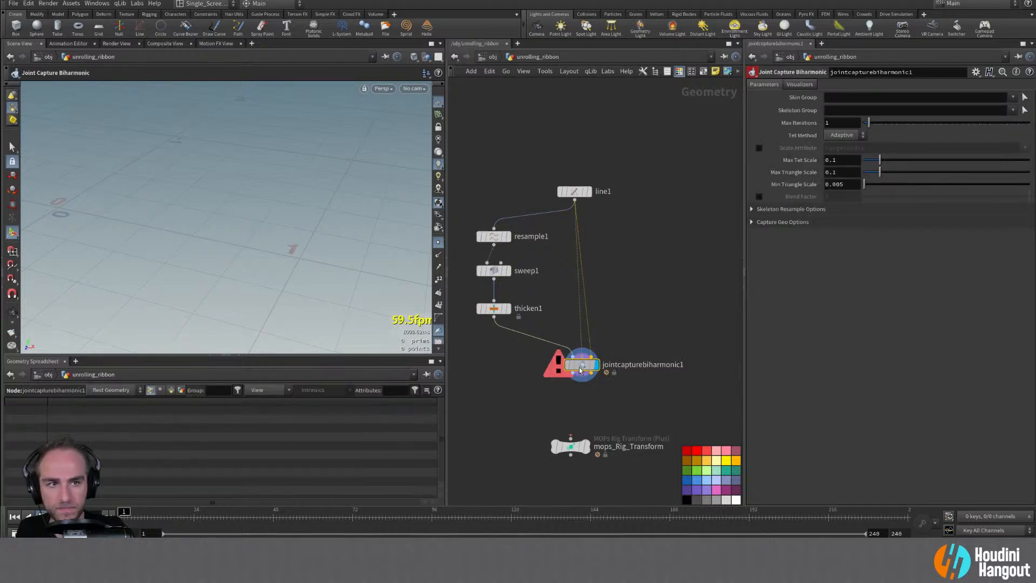
pyautogui.moveTo(580, 370); pyautogui.dragTo(576, 388)
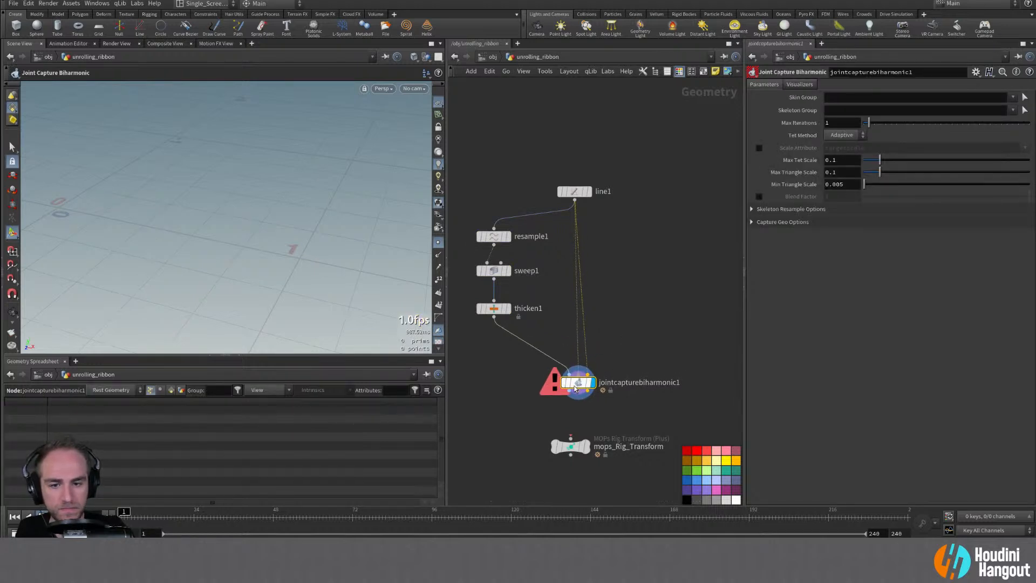
pyautogui.keyDown('alt'); pyautogui.moveTo(577, 387); pyautogui.dragTo(585, 376, button='right'); pyautogui.keyUp('alt')
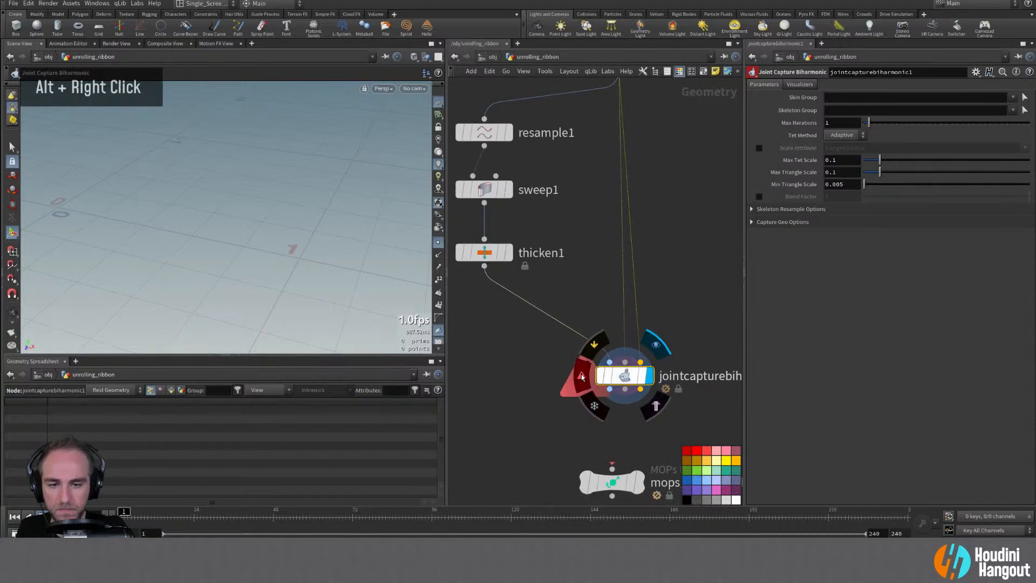
pyautogui.click(584, 375)
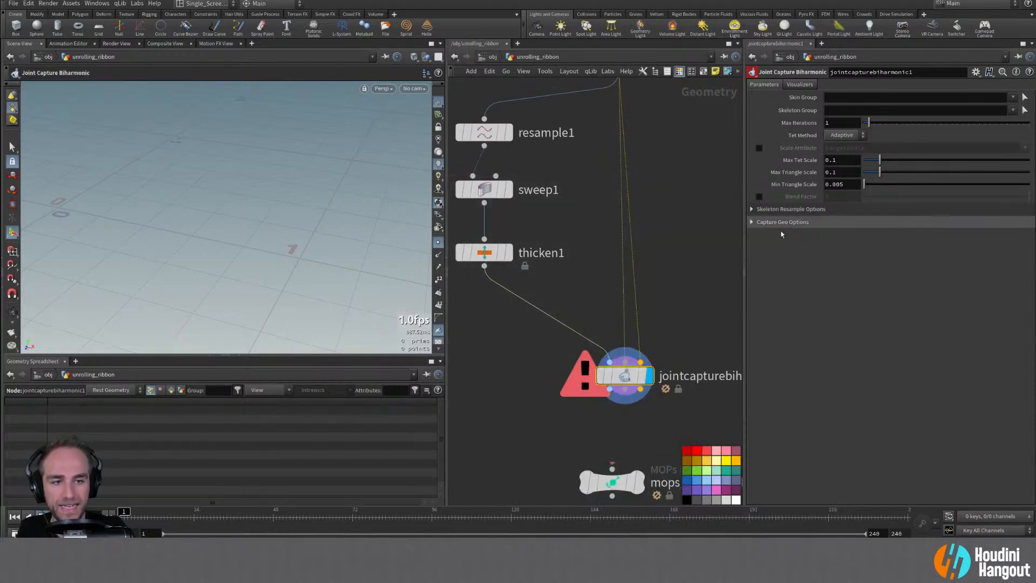
# Add a Rig Doctor node and feed it from line1
pyautogui.keyDown('alt'); pyautogui.moveTo(594, 272); pyautogui.dragTo(580, 296, button='middle'); pyautogui.keyUp('alt')
pyautogui.press('Tab')
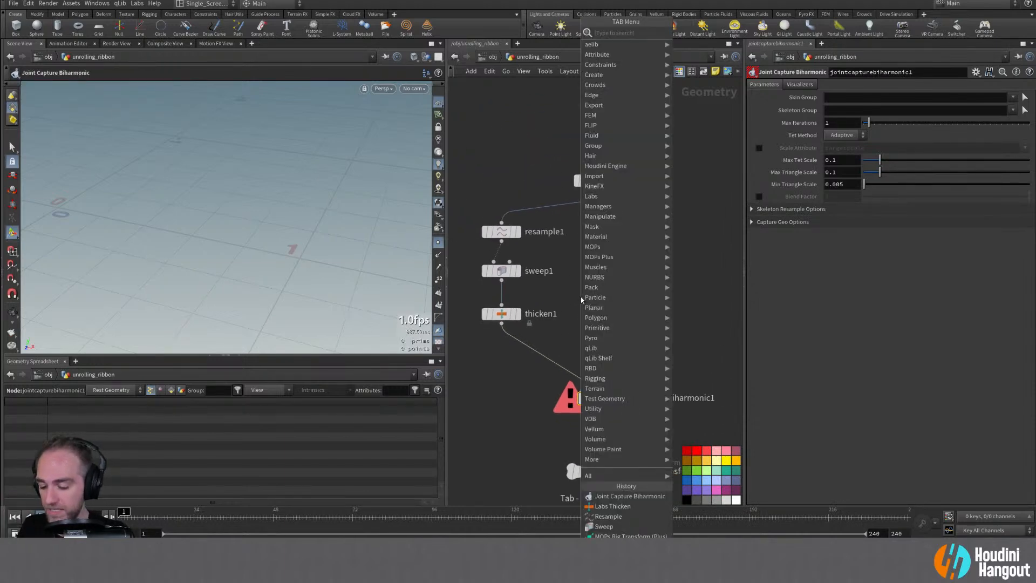
pyautogui.write('rig')
pyautogui.press('Return')
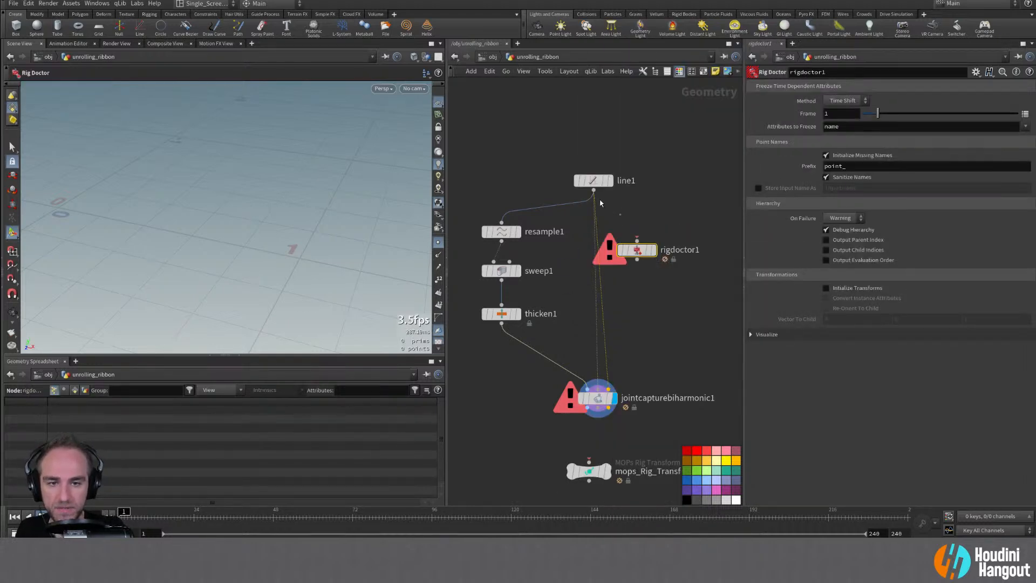
pyautogui.doubleClick(647, 259)
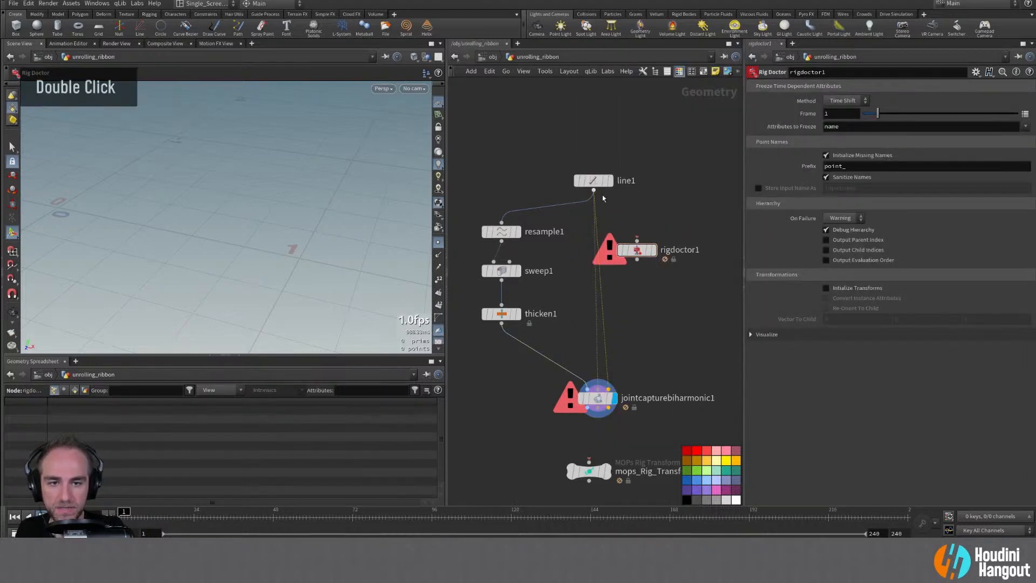
pyautogui.click(636, 238)
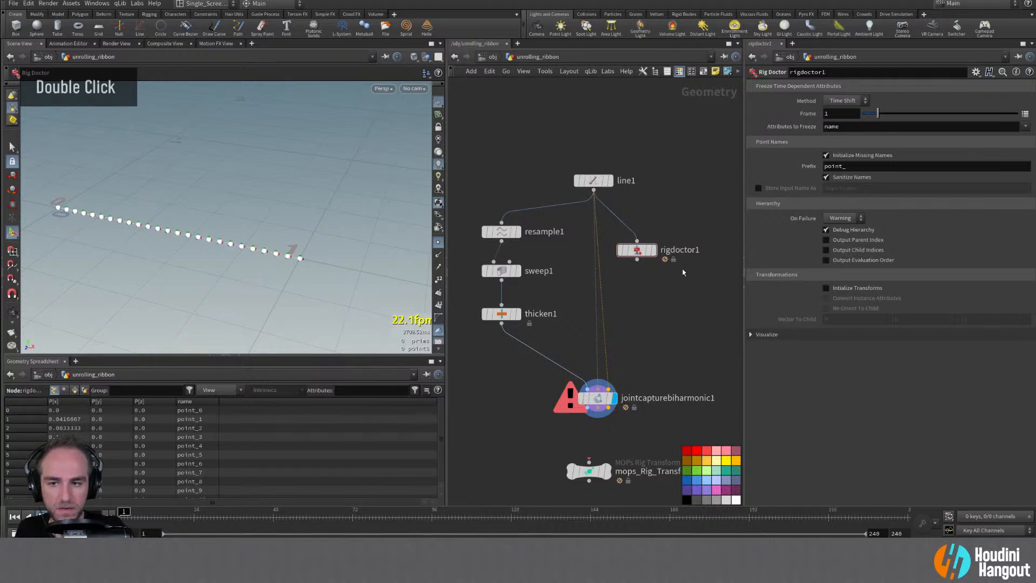
# Display the Rig Doctor's result and enable Initialize Transforms and Re-Orient To Child on it
pyautogui.press('r')
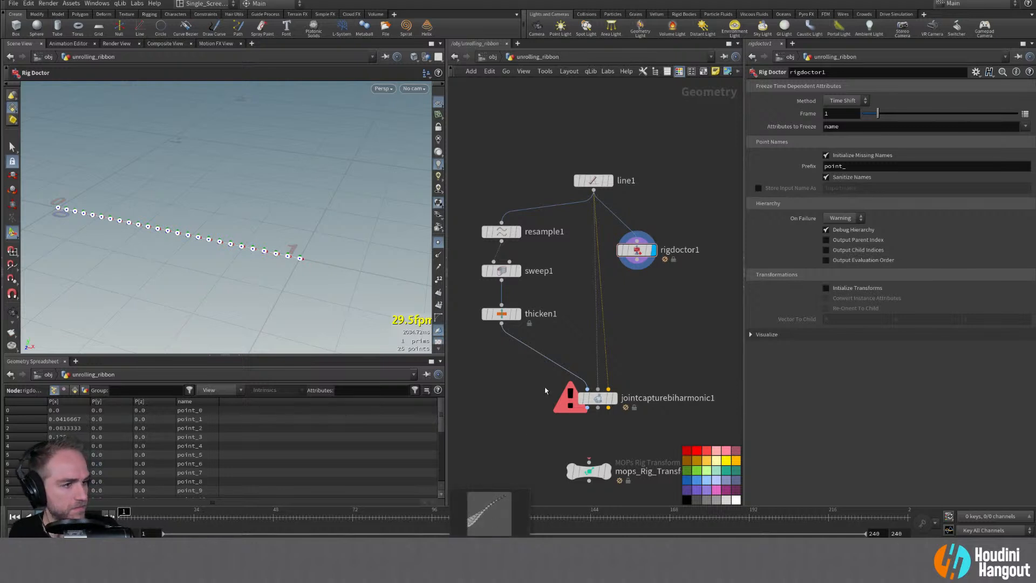
pyautogui.moveTo(640, 255)
pyautogui.mouseDown()
pyautogui.moveTo(655, 268)
pyautogui.moveTo(649, 255)
pyautogui.mouseUp()
pyautogui.keyDown('alt'); pyautogui.moveTo(261, 251); pyautogui.dragTo(305, 228, button='right'); pyautogui.keyUp('alt')
pyautogui.click(825, 287)
pyautogui.keyDown('alt'); pyautogui.moveTo(228, 225); pyautogui.dragTo(204, 253); pyautogui.keyUp('alt')
pyautogui.click(826, 308)
pyautogui.keyDown('alt'); pyautogui.moveTo(205, 253); pyautogui.dragTo(284, 262, button='right'); pyautogui.keyUp('alt')
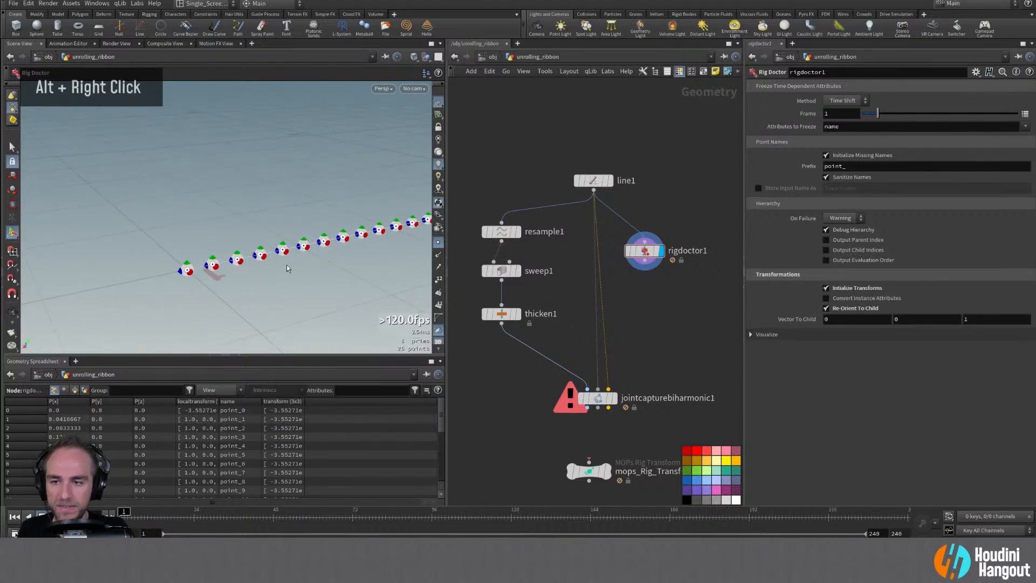
# Feed the capture node's second and third inputs from rigdoctor1 and place rigdoctor1 directly below line1
pyautogui.click(643, 270)
pyautogui.click(609, 389)
pyautogui.moveTo(644, 251); pyautogui.dragTo(593, 251)
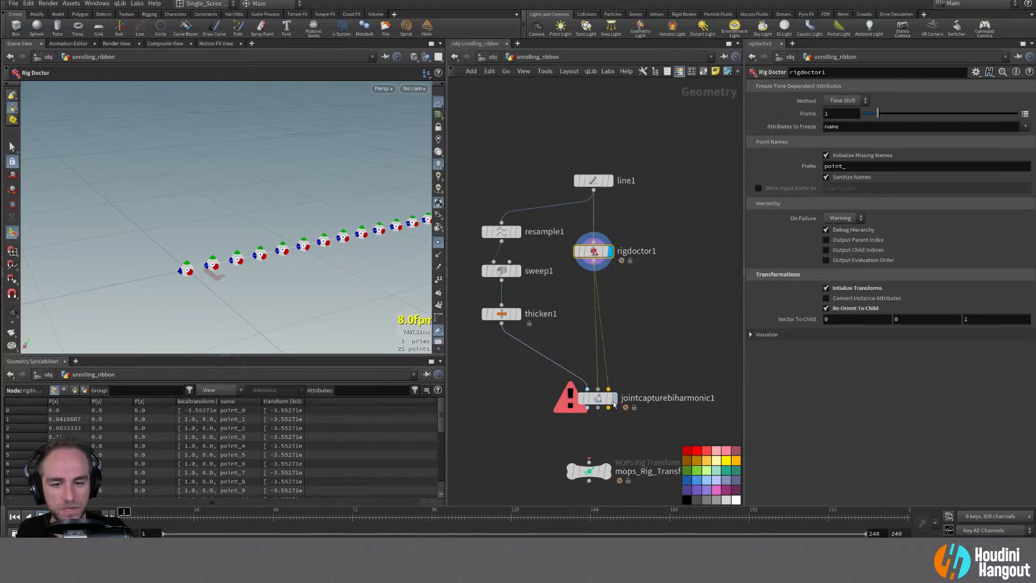
# Display the Joint Capture Biharmonic node's result and hide the point markers in the viewport
pyautogui.moveTo(599, 401)
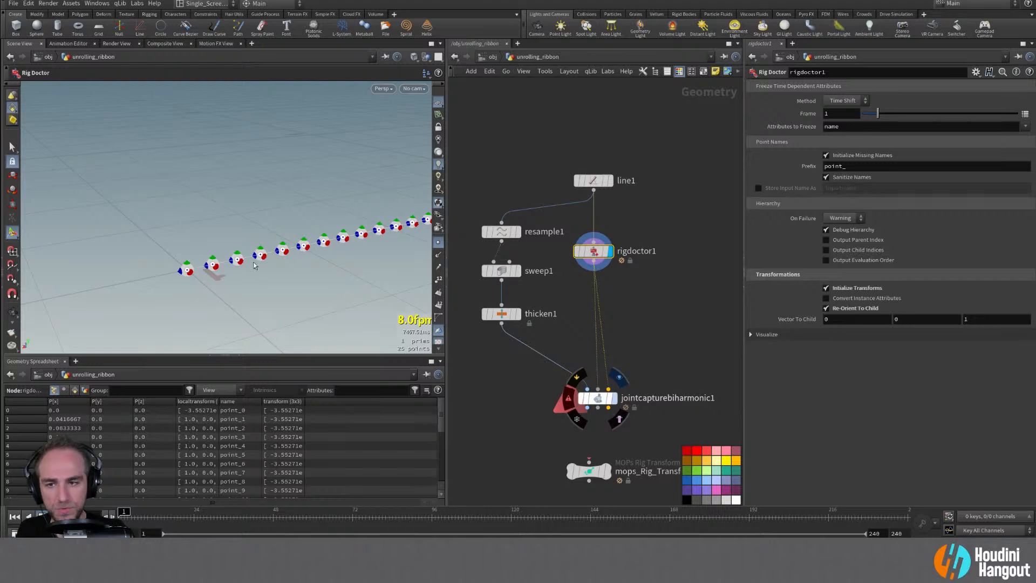
pyautogui.keyDown('alt'); pyautogui.moveTo(254, 265); pyautogui.dragTo(275, 270); pyautogui.keyUp('alt')
pyautogui.keyDown('alt'); pyautogui.moveTo(275, 270); pyautogui.dragTo(282, 270, button='right'); pyautogui.keyUp('alt')
pyautogui.keyDown('alt'); pyautogui.moveTo(282, 270); pyautogui.dragTo(314, 272); pyautogui.keyUp('alt')
pyautogui.keyDown('alt'); pyautogui.moveTo(314, 271); pyautogui.dragTo(169, 291, button='right'); pyautogui.keyUp('alt')
pyautogui.keyDown('alt'); pyautogui.moveTo(169, 291); pyautogui.dragTo(135, 299, button='middle'); pyautogui.keyUp('alt')
pyautogui.keyDown('alt'); pyautogui.moveTo(134, 299); pyautogui.dragTo(393, 203, button='right'); pyautogui.keyUp('alt')
pyautogui.click(438, 242)
pyautogui.keyDown('alt'); pyautogui.moveTo(236, 268); pyautogui.dragTo(296, 270, button='middle'); pyautogui.keyUp('alt')
pyautogui.keyDown('alt'); pyautogui.moveTo(296, 270); pyautogui.dragTo(225, 263); pyautogui.keyUp('alt')
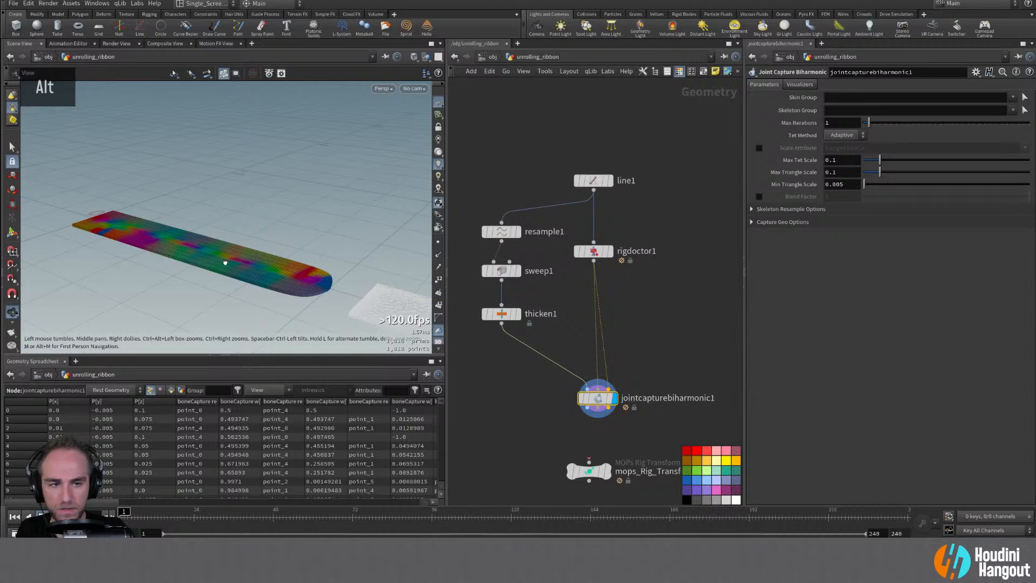
# Examine the capture weight colours along the ribbon and the tetrahedral capture mesh next to it
pyautogui.keyDown('alt'); pyautogui.moveTo(242, 249); pyautogui.dragTo(263, 278); pyautogui.keyUp('alt')
pyautogui.keyDown('alt'); pyautogui.moveTo(262, 278); pyautogui.dragTo(277, 273, button='right'); pyautogui.keyUp('alt')
pyautogui.moveTo(277, 273)
pyautogui.keyDown('alt'); pyautogui.mouseDown()
pyautogui.moveTo(276, 243)
pyautogui.moveTo(272, 270)
pyautogui.mouseUp(); pyautogui.keyUp('alt')
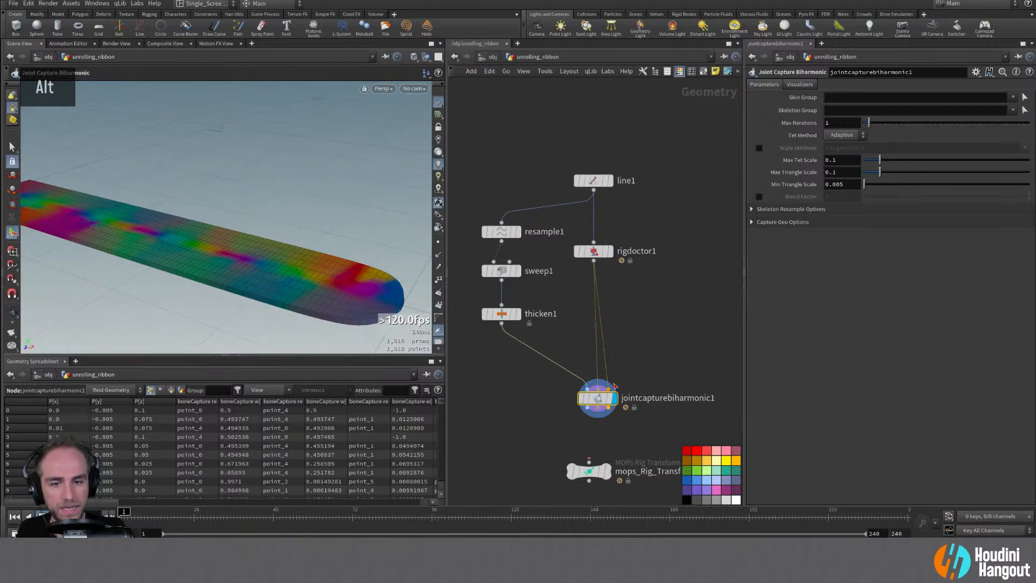
pyautogui.keyDown('alt'); pyautogui.moveTo(232, 232); pyautogui.dragTo(216, 219, button='middle'); pyautogui.keyUp('alt')
pyautogui.keyDown('alt'); pyautogui.moveTo(215, 220); pyautogui.dragTo(216, 223, button='right'); pyautogui.keyUp('alt')
pyautogui.keyDown('alt'); pyautogui.moveTo(216, 224); pyautogui.dragTo(220, 227, button='middle'); pyautogui.keyUp('alt')
pyautogui.keyDown('alt'); pyautogui.moveTo(220, 227); pyautogui.dragTo(286, 246); pyautogui.keyUp('alt')
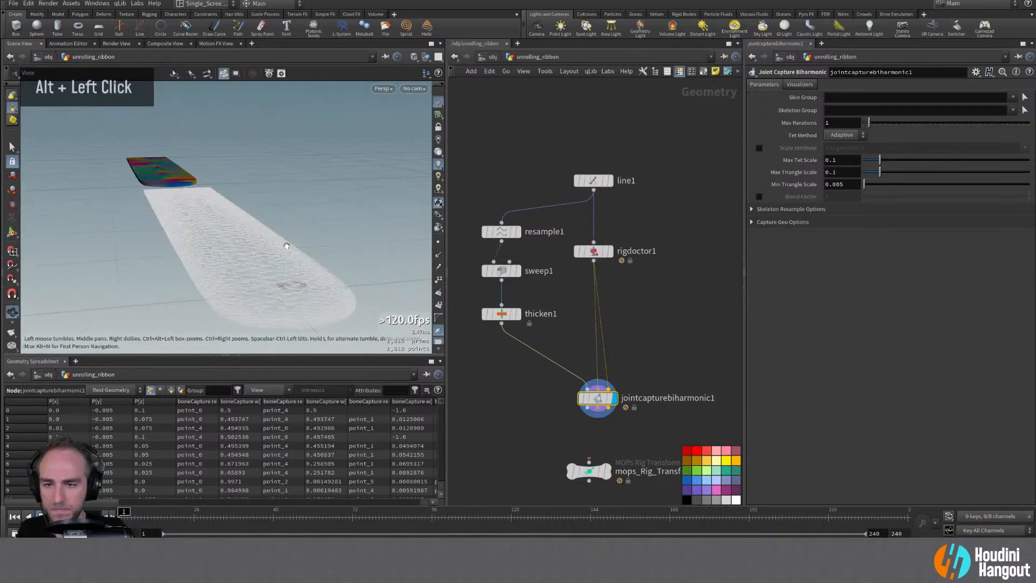
pyautogui.keyDown('alt'); pyautogui.moveTo(286, 246); pyautogui.dragTo(338, 278, button='right'); pyautogui.keyUp('alt')
pyautogui.keyDown('alt'); pyautogui.moveTo(337, 277); pyautogui.dragTo(375, 280); pyautogui.keyUp('alt')
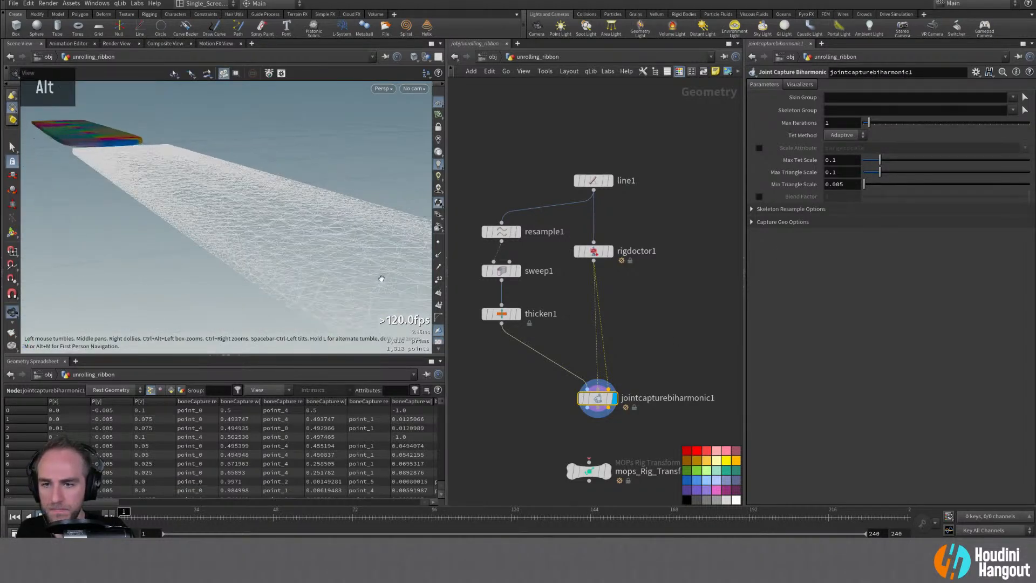
pyautogui.keyDown('alt'); pyautogui.moveTo(375, 280); pyautogui.dragTo(323, 270, button='middle'); pyautogui.keyUp('alt')
pyautogui.keyDown('alt'); pyautogui.moveTo(324, 270); pyautogui.dragTo(375, 281); pyautogui.keyUp('alt')
pyautogui.keyDown('alt'); pyautogui.moveTo(374, 281); pyautogui.dragTo(283, 250, button='right'); pyautogui.keyUp('alt')
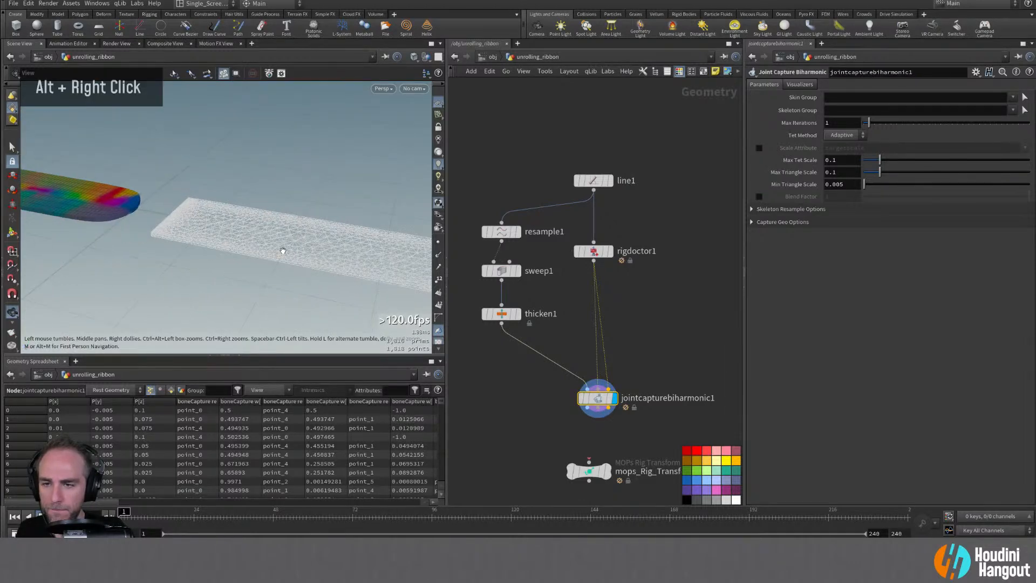
pyautogui.moveTo(283, 250)
pyautogui.keyDown('alt'); pyautogui.mouseDown()
pyautogui.moveTo(310, 234)
pyautogui.moveTo(289, 234)
pyautogui.mouseUp(); pyautogui.keyUp('alt')
pyautogui.keyDown('alt'); pyautogui.moveTo(289, 233); pyautogui.dragTo(405, 297, button='middle'); pyautogui.keyUp('alt')
pyautogui.keyDown('alt'); pyautogui.moveTo(226, 265); pyautogui.dragTo(211, 265); pyautogui.keyUp('alt')
pyautogui.keyDown('alt'); pyautogui.moveTo(211, 265); pyautogui.dragTo(322, 259, button='middle'); pyautogui.keyUp('alt')
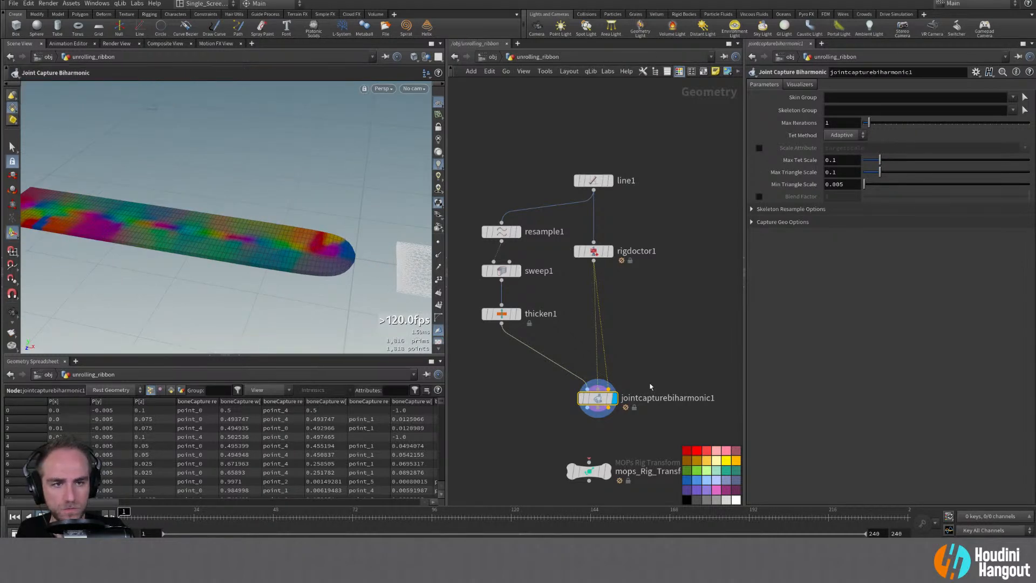
# Move the MOPs Rig Transform node further down and add a Joint Deform node below the capture node
pyautogui.keyDown('alt'); pyautogui.moveTo(529, 447); pyautogui.dragTo(548, 383, button='middle'); pyautogui.keyUp('alt')
pyautogui.moveTo(609, 409); pyautogui.dragTo(609, 485)
pyautogui.press('Tab')
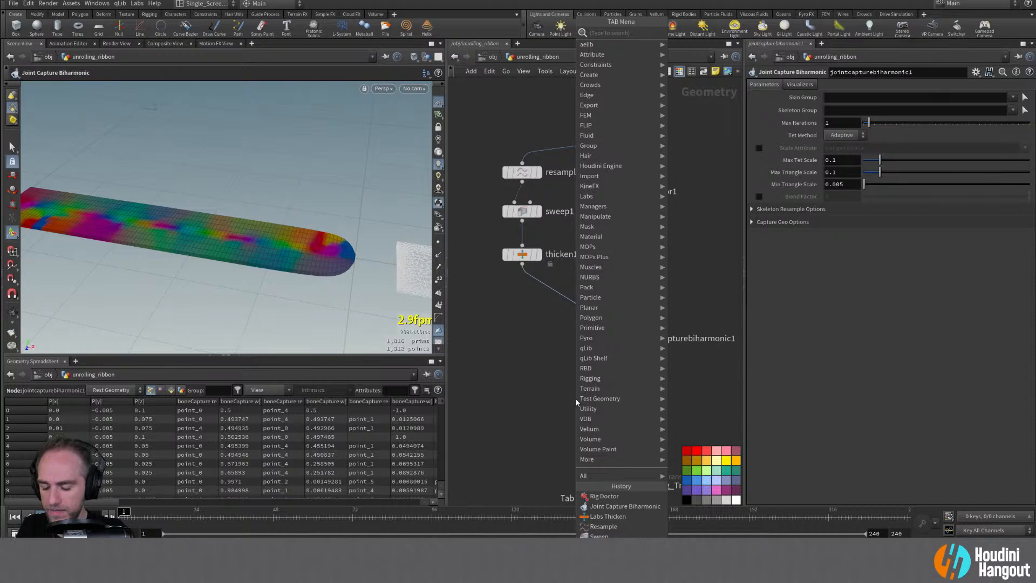
pyautogui.write('deform')
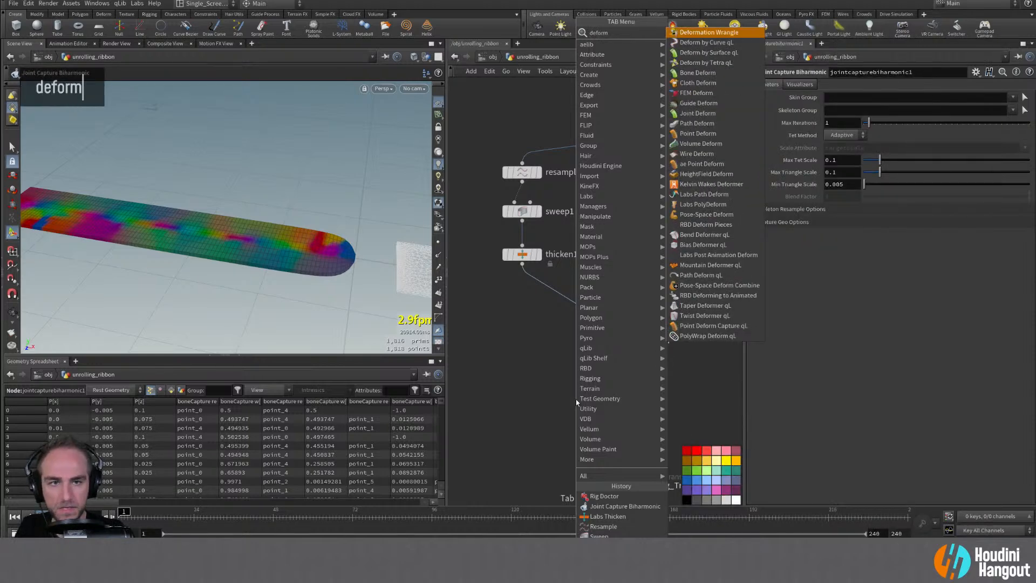
pyautogui.click(697, 113)
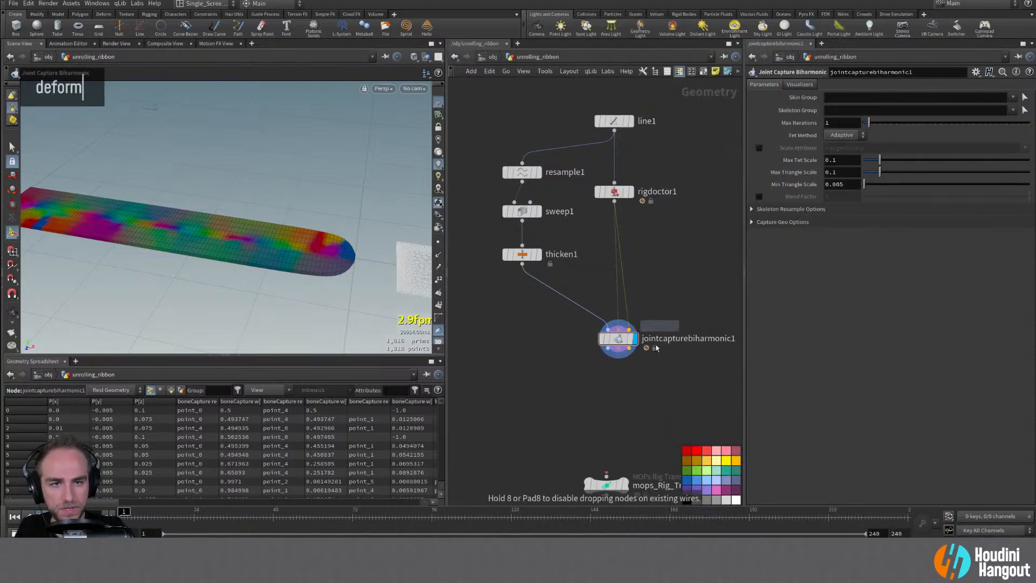
pyautogui.click(617, 412)
# Wire the capture node's three outputs into the Joint Deform node's matching inputs and display the deformed ribbon
pyautogui.keyDown('shift'); pyautogui.click(618, 357); pyautogui.keyUp('shift')
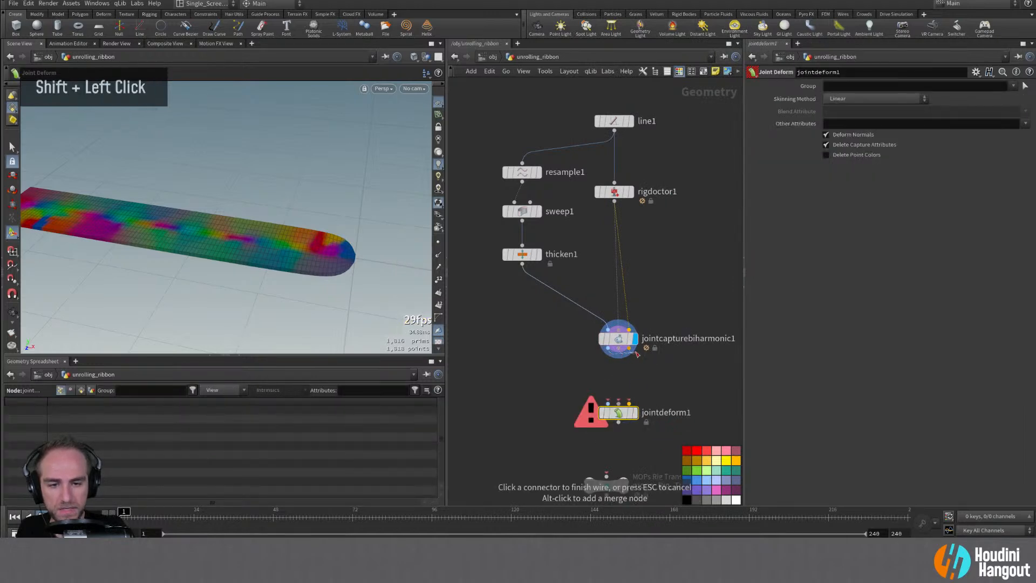
pyautogui.click(640, 413)
pyautogui.click(635, 412)
pyautogui.moveTo(625, 413); pyautogui.dragTo(626, 446)
# Insert a Rig Pose node between the capture node's third output and the Joint Deform node's third input
pyautogui.press('Tab')
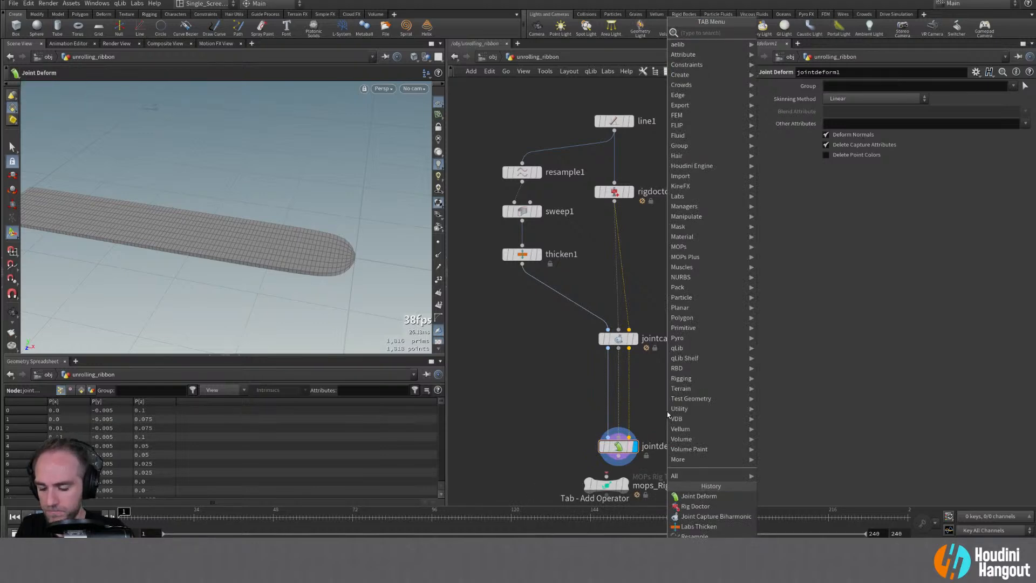
pyautogui.write('rig pos')
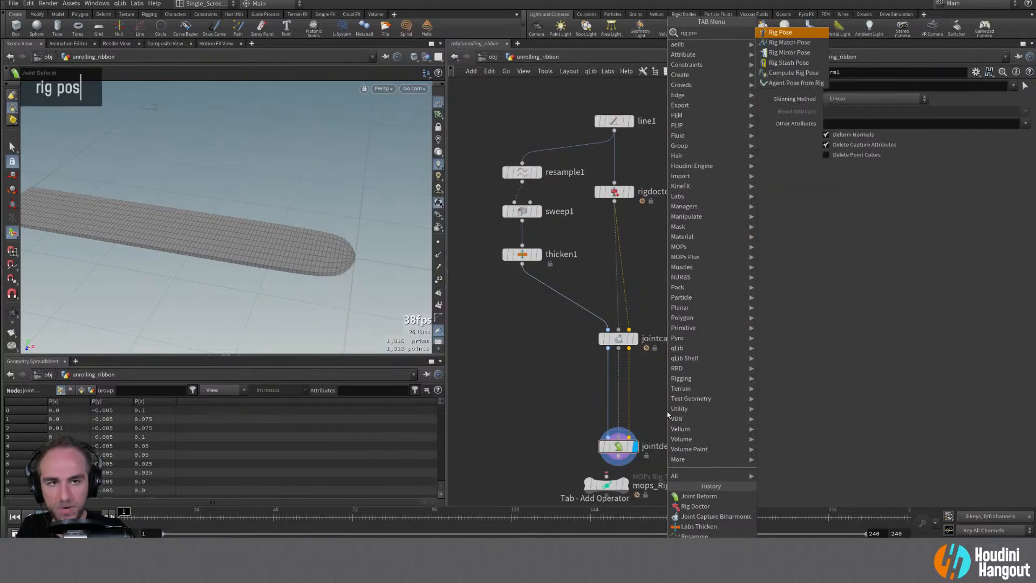
pyautogui.press('Return')
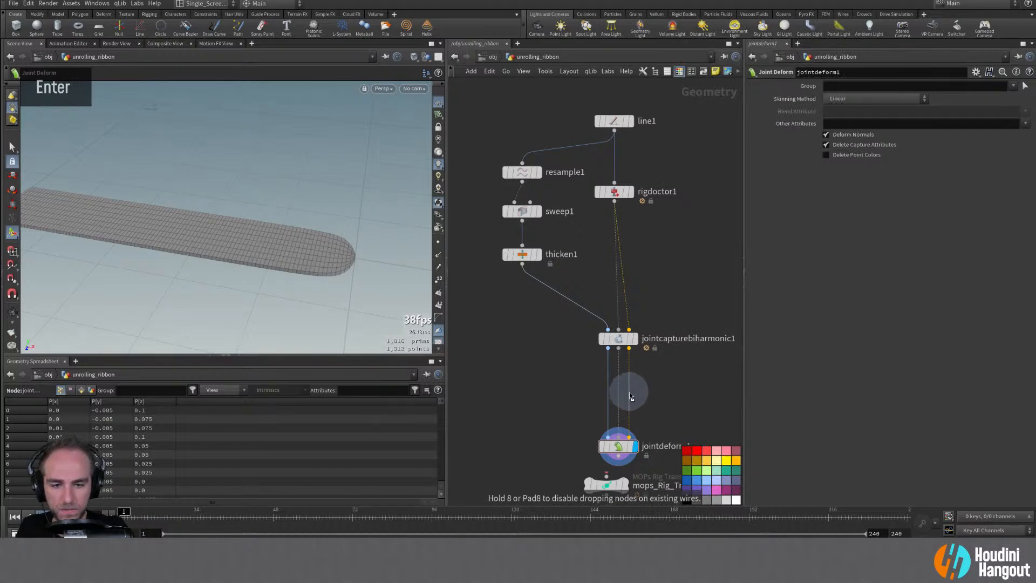
pyautogui.click(652, 393)
# Rotate a joint about midway along the skeleton in the viewport to test bending the ribbon
pyautogui.keyDown('alt'); pyautogui.moveTo(300, 243); pyautogui.dragTo(344, 261, button='middle'); pyautogui.keyUp('alt')
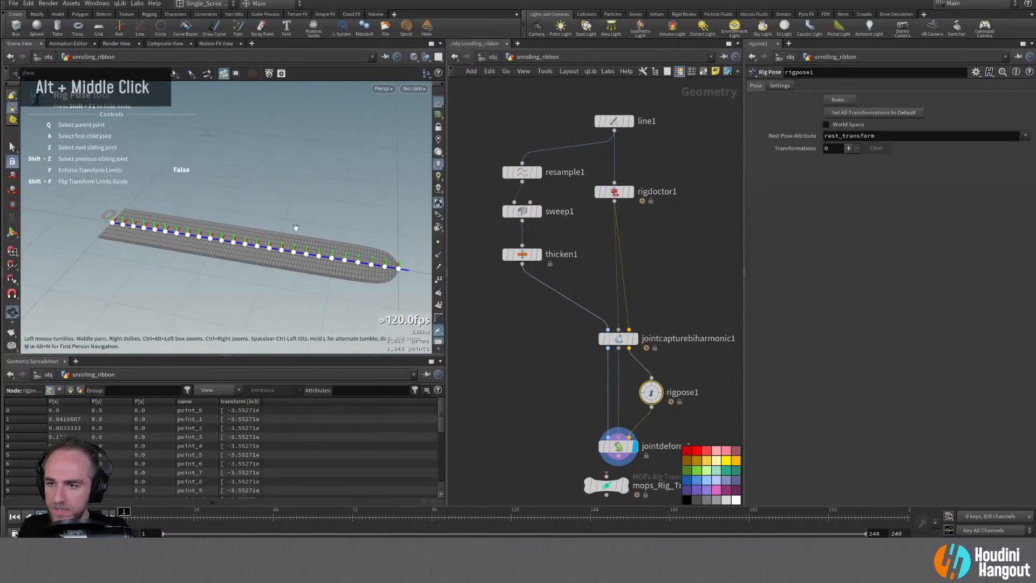
pyautogui.click(233, 243)
pyautogui.moveTo(271, 208); pyautogui.dragTo(253, 267)
# Check the capture node's result, then display thicken1 and examine the point numbering around the ribbon's rounded end
pyautogui.doubleClick(633, 340)
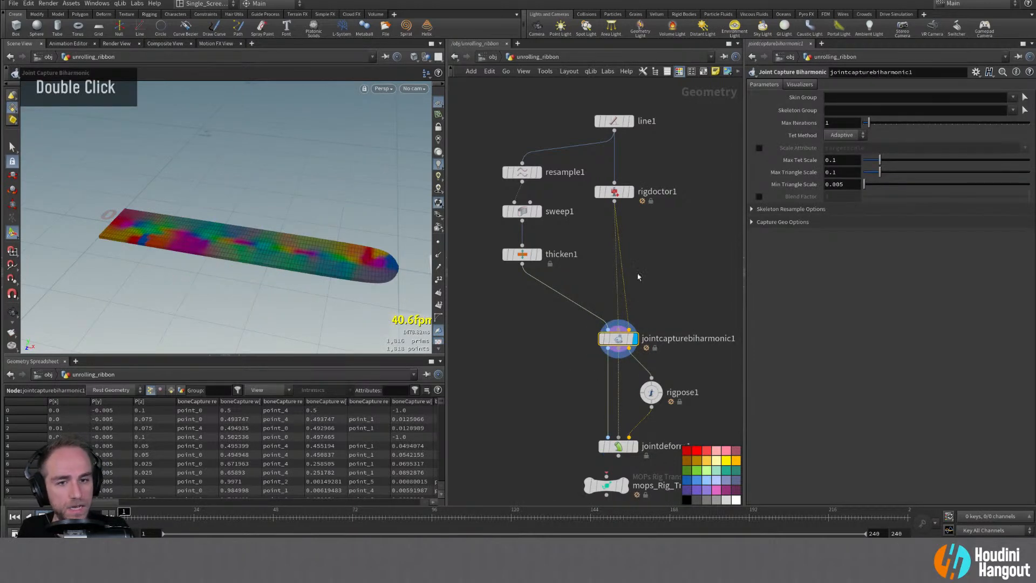
pyautogui.moveTo(618, 340)
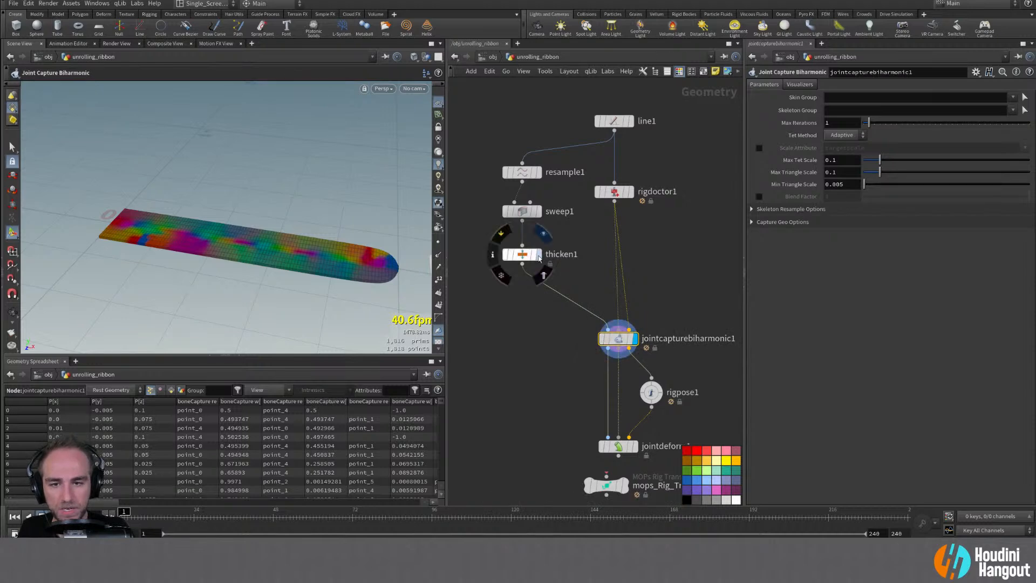
pyautogui.doubleClick(522, 254)
pyautogui.keyDown('alt'); pyautogui.moveTo(302, 232); pyautogui.dragTo(377, 253); pyautogui.keyUp('alt')
pyautogui.keyDown('alt'); pyautogui.moveTo(378, 254); pyautogui.dragTo(328, 278, button='middle'); pyautogui.keyUp('alt')
pyautogui.keyDown('alt'); pyautogui.moveTo(328, 278); pyautogui.dragTo(373, 221, button='right'); pyautogui.keyUp('alt')
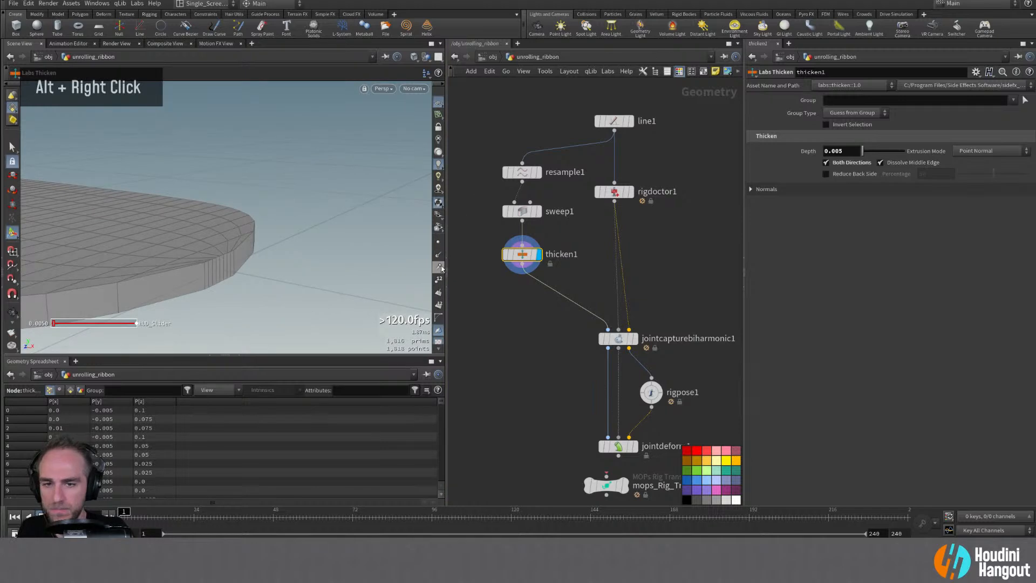
pyautogui.keyDown('alt'); pyautogui.moveTo(376, 287); pyautogui.dragTo(225, 294); pyautogui.keyUp('alt')
pyautogui.keyDown('alt'); pyautogui.moveTo(210, 269); pyautogui.dragTo(323, 219, button='right'); pyautogui.keyUp('alt')
pyautogui.keyDown('alt'); pyautogui.moveTo(324, 218); pyautogui.dragTo(250, 245); pyautogui.keyUp('alt')
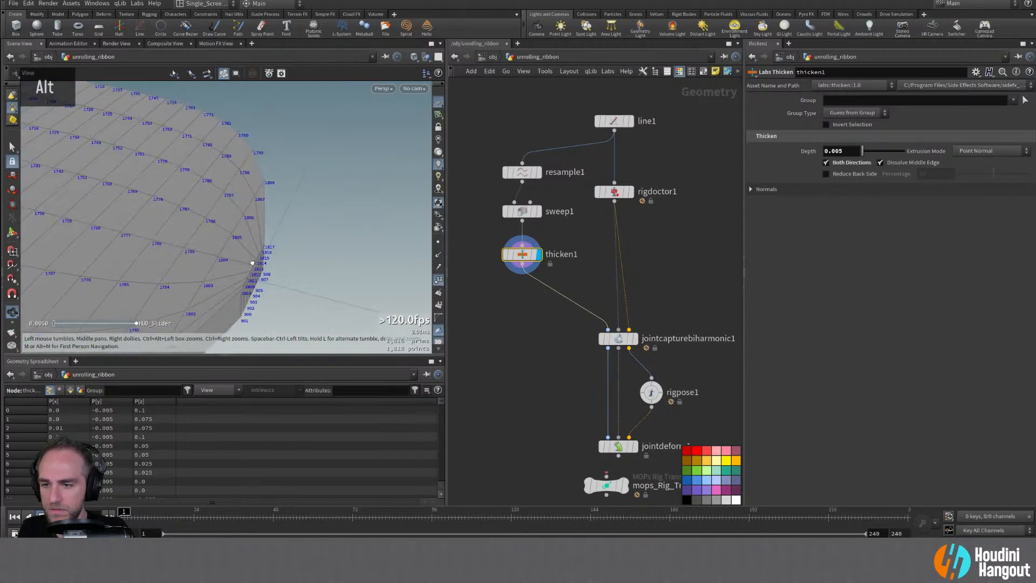
pyautogui.keyDown('alt'); pyautogui.moveTo(249, 245); pyautogui.dragTo(268, 254, button='right'); pyautogui.keyUp('alt')
pyautogui.keyDown('alt'); pyautogui.moveTo(269, 254); pyautogui.dragTo(253, 237, button='middle'); pyautogui.keyUp('alt')
# Display the capture node and review its visualizer settings, Skeleton Resample Options and Capture Geo Options
pyautogui.click(635, 338)
pyautogui.doubleClick(618, 340)
pyautogui.keyDown('ctrl'); pyautogui.click(753, 221); pyautogui.keyUp('ctrl')
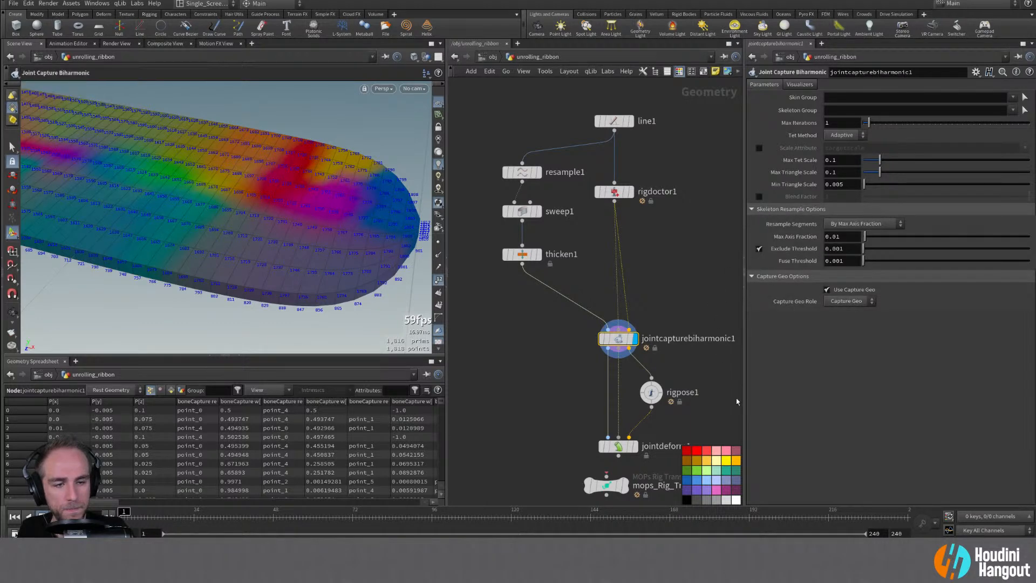
pyautogui.click(799, 85)
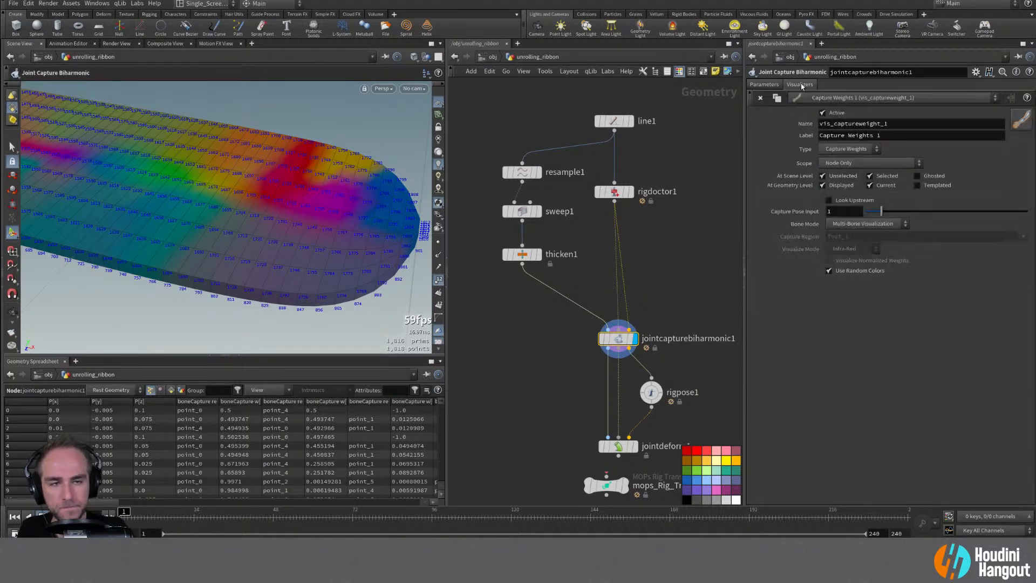
pyautogui.click(764, 85)
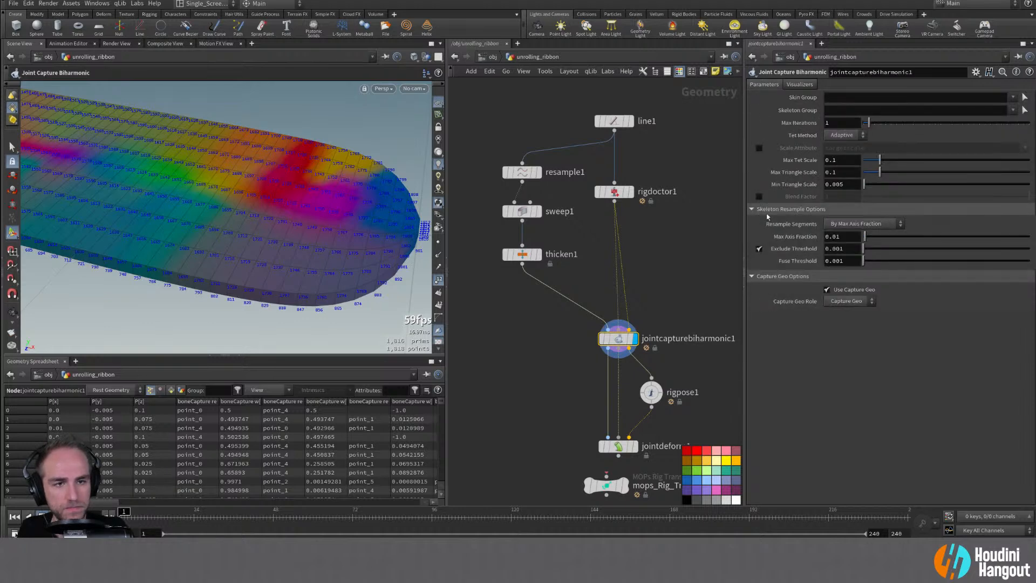
# Hide the point numbers and take a close look at the tetrahedral capture mesh
pyautogui.keyDown('alt'); pyautogui.moveTo(307, 204); pyautogui.dragTo(273, 213, button='right'); pyautogui.keyUp('alt')
pyautogui.click(438, 280)
pyautogui.keyDown('alt'); pyautogui.moveTo(356, 227); pyautogui.dragTo(270, 254, button='middle'); pyautogui.keyUp('alt')
pyautogui.keyDown('alt'); pyautogui.moveTo(270, 254); pyautogui.dragTo(346, 296, button='right'); pyautogui.keyUp('alt')
pyautogui.keyDown('alt'); pyautogui.moveTo(291, 246); pyautogui.dragTo(325, 252); pyautogui.keyUp('alt')
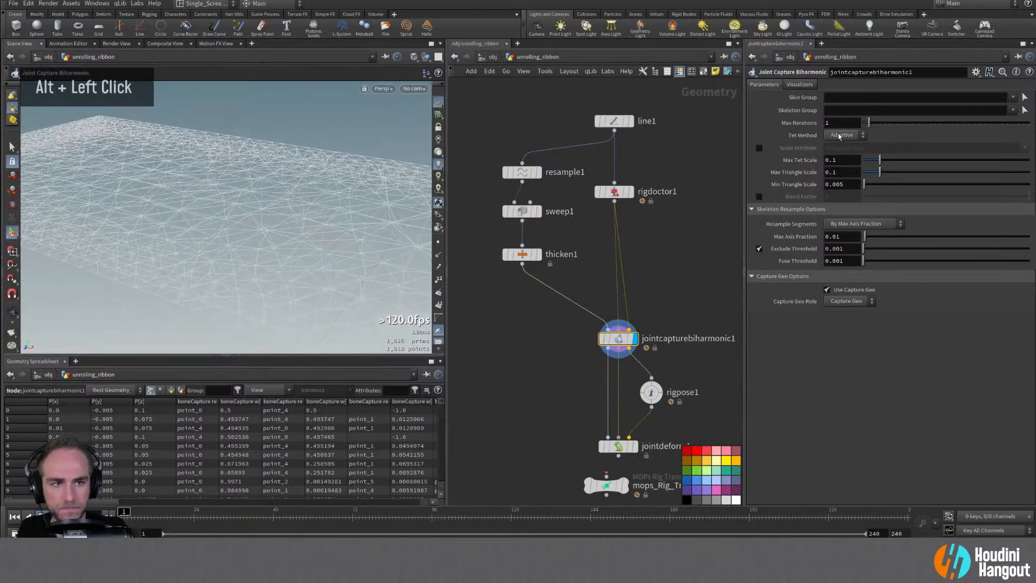
# Set the capture node's Tet Method to Embed and inspect the capture mesh and weight colours
pyautogui.click(844, 135)
pyautogui.click(840, 171)
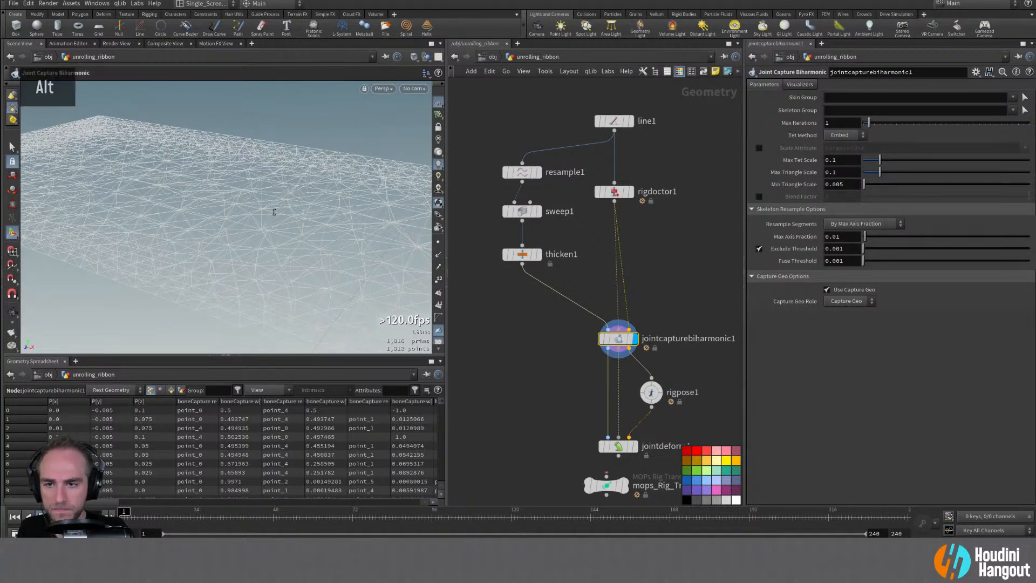
pyautogui.keyDown('alt'); pyautogui.moveTo(273, 213); pyautogui.dragTo(225, 220, button='right'); pyautogui.keyUp('alt')
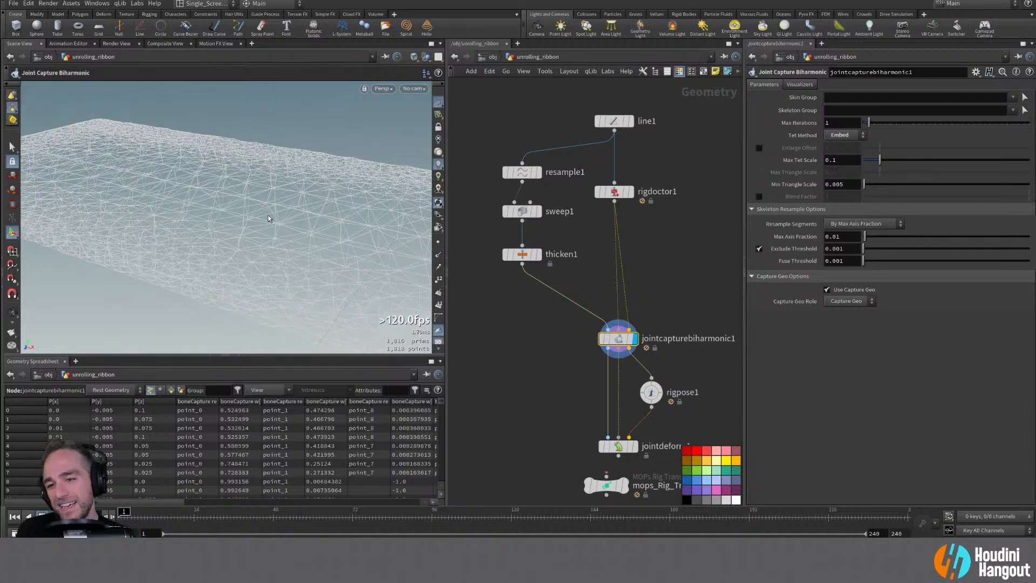
pyautogui.keyDown('alt'); pyautogui.moveTo(241, 193); pyautogui.dragTo(173, 194, button='right'); pyautogui.keyUp('alt')
pyautogui.keyDown('alt'); pyautogui.moveTo(173, 194); pyautogui.dragTo(323, 224, button='middle'); pyautogui.keyUp('alt')
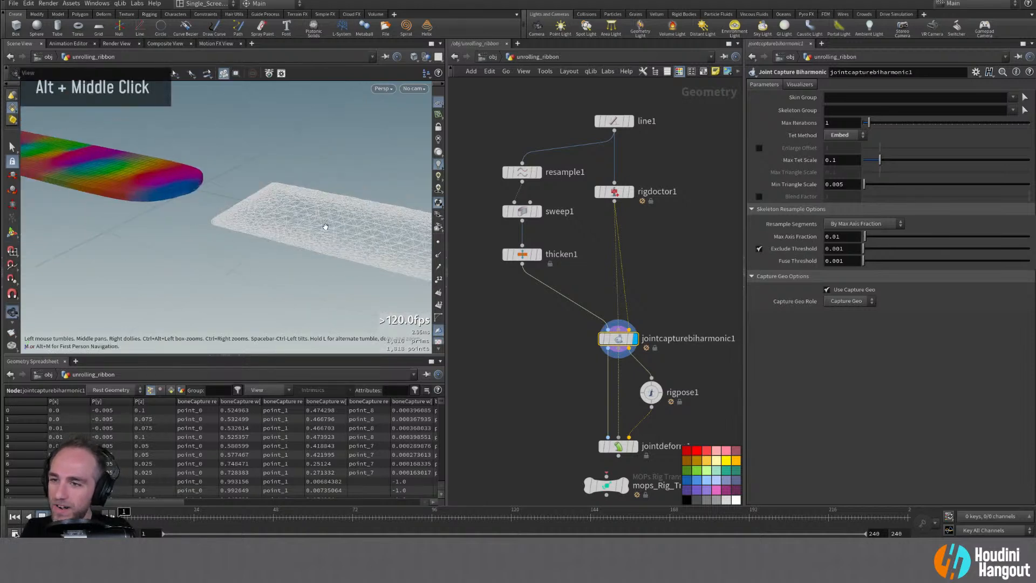
pyautogui.keyDown('alt'); pyautogui.moveTo(324, 225); pyautogui.dragTo(192, 215); pyautogui.keyUp('alt')
pyautogui.keyDown('alt'); pyautogui.moveTo(192, 215); pyautogui.dragTo(258, 187, button='middle'); pyautogui.keyUp('alt')
pyautogui.keyDown('alt'); pyautogui.moveTo(258, 187); pyautogui.dragTo(127, 162); pyautogui.keyUp('alt')
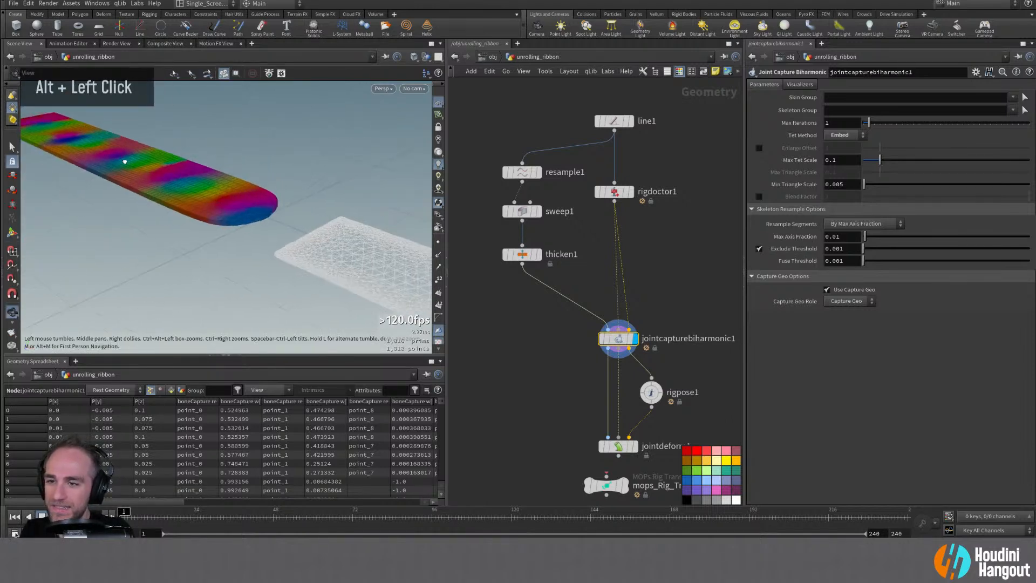
pyautogui.keyDown('alt'); pyautogui.moveTo(120, 162); pyautogui.dragTo(191, 145, button='right'); pyautogui.keyUp('alt')
pyautogui.keyDown('alt'); pyautogui.moveTo(191, 145); pyautogui.dragTo(301, 308); pyautogui.keyUp('alt')
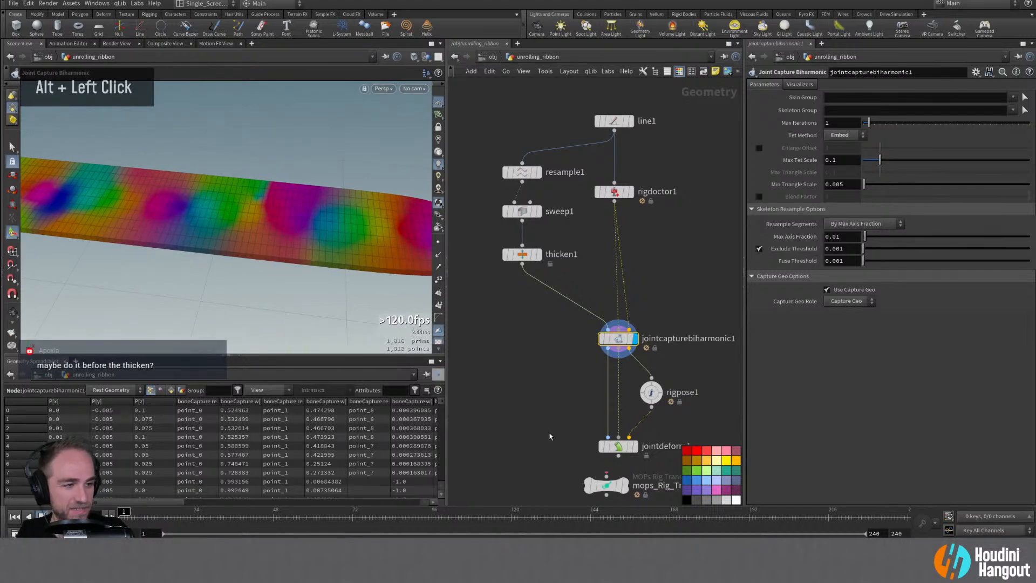
# Display the Joint Deform result to check the bend, and bypass thicken1
pyautogui.doubleClick(626, 446)
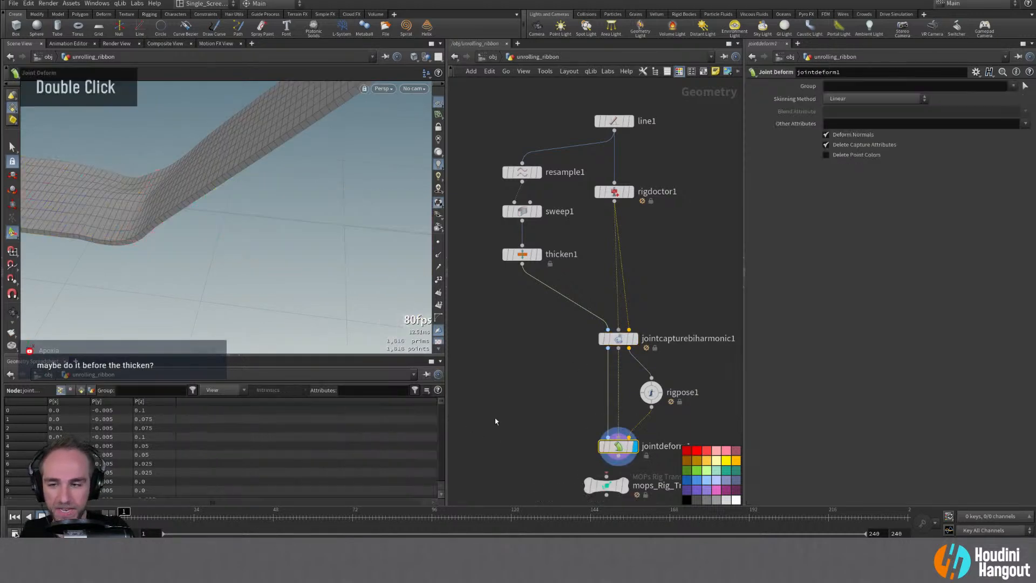
pyautogui.keyDown('alt'); pyautogui.moveTo(124, 162); pyautogui.dragTo(132, 166, button='right'); pyautogui.keyUp('alt')
pyautogui.keyDown('alt'); pyautogui.moveTo(132, 167); pyautogui.dragTo(483, 298); pyautogui.keyUp('alt')
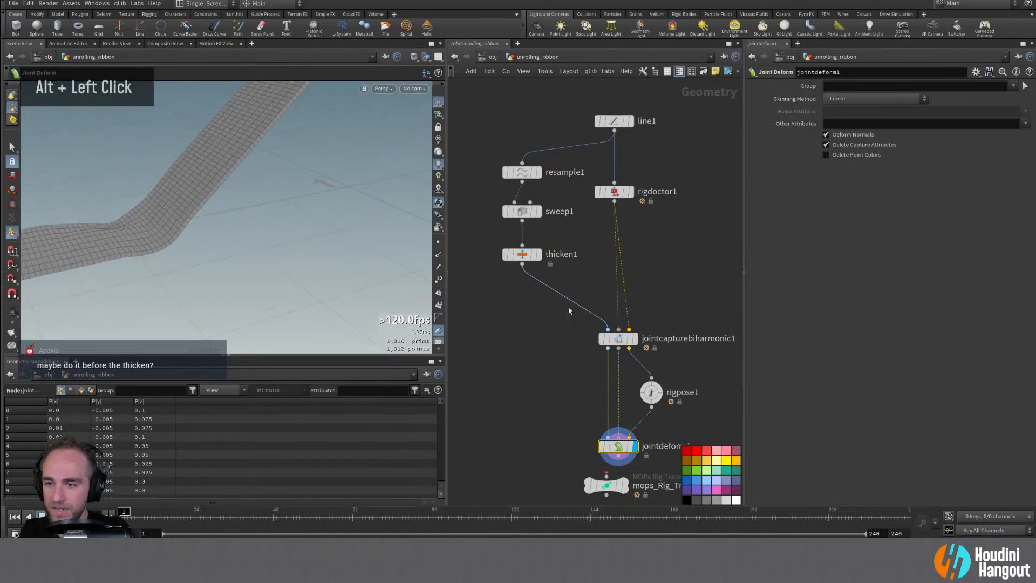
pyautogui.moveTo(523, 261)
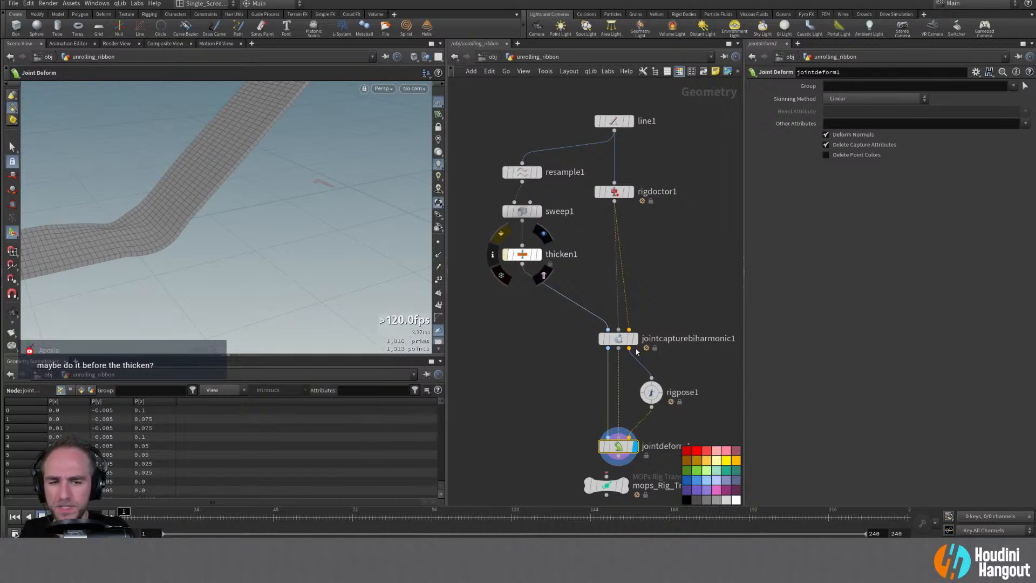
pyautogui.click(500, 233)
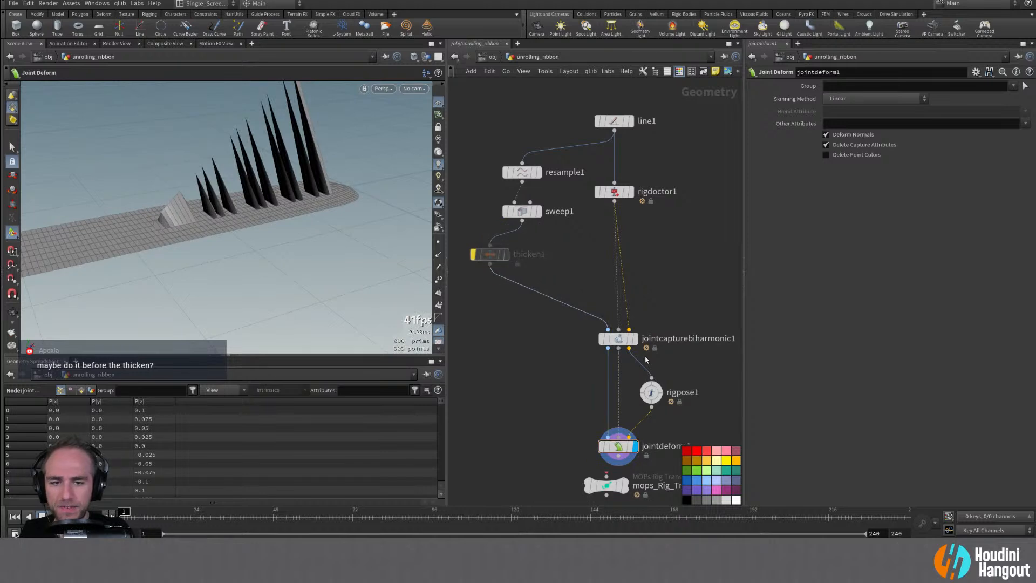
# Display the capture node, inspect its mesh for the unthickened ribbon, and set Tet Method to Uniform
pyautogui.doubleClick(634, 338)
pyautogui.keyDown('alt'); pyautogui.moveTo(270, 205); pyautogui.dragTo(335, 198); pyautogui.keyUp('alt')
pyautogui.keyDown('alt'); pyautogui.moveTo(336, 198); pyautogui.dragTo(289, 169, button='middle'); pyautogui.keyUp('alt')
pyautogui.keyDown('alt'); pyautogui.moveTo(289, 168); pyautogui.dragTo(302, 178, button='right'); pyautogui.keyUp('alt')
pyautogui.keyDown('alt'); pyautogui.moveTo(302, 178); pyautogui.dragTo(382, 231); pyautogui.keyUp('alt')
pyautogui.keyDown('alt'); pyautogui.moveTo(381, 231); pyautogui.dragTo(324, 207, button='middle'); pyautogui.keyUp('alt')
pyautogui.keyDown('alt'); pyautogui.moveTo(324, 208); pyautogui.dragTo(297, 162, button='right'); pyautogui.keyUp('alt')
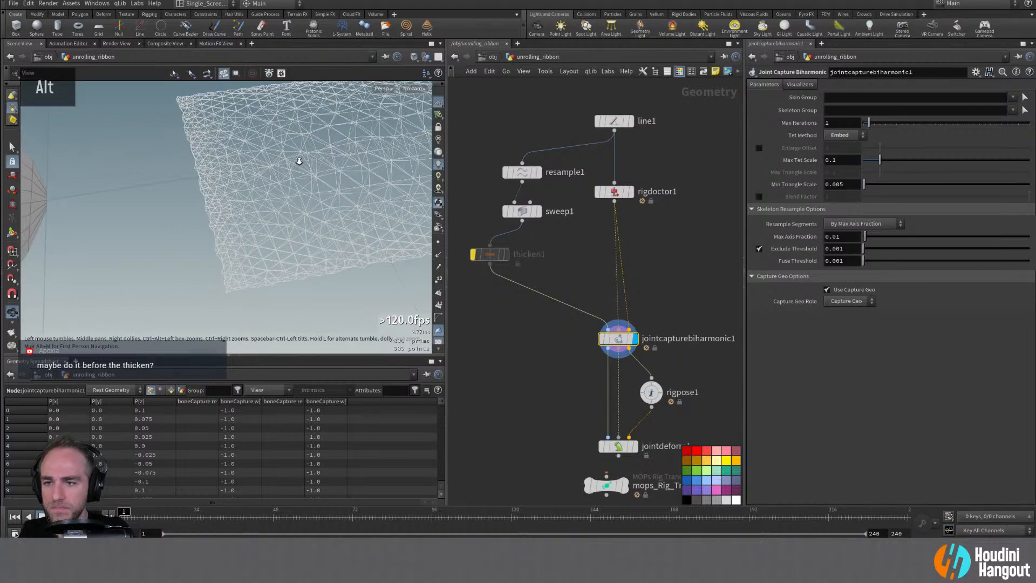
pyautogui.click(845, 135)
pyautogui.click(849, 157)
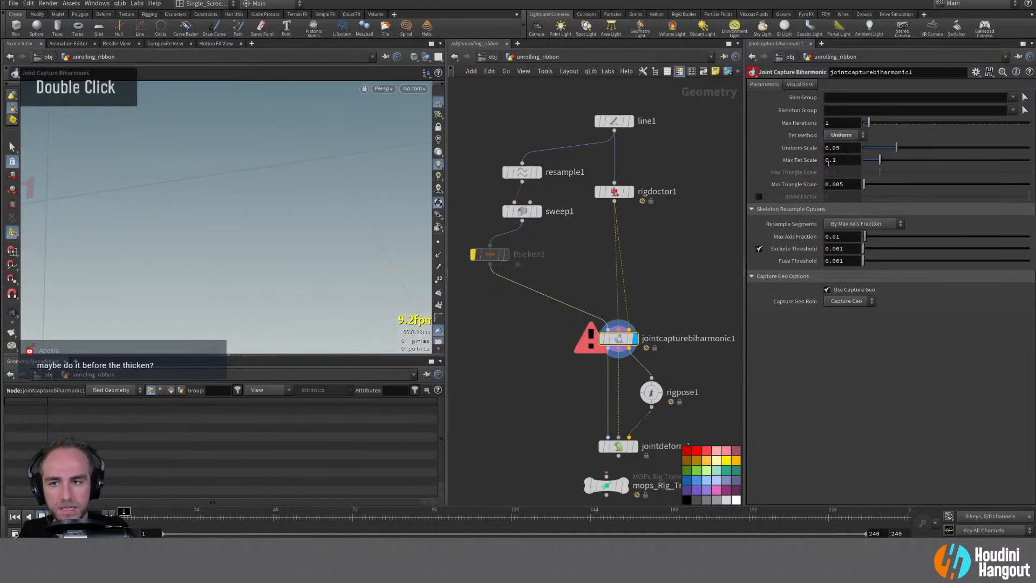
# Set the capture node's Tet Method to Embed and inspect the weight colours on the unthickened ribbon
pyautogui.doubleClick(842, 165)
pyautogui.click(844, 135)
pyautogui.click(845, 178)
pyautogui.keyDown('alt'); pyautogui.moveTo(287, 249); pyautogui.dragTo(60, 238, button='right'); pyautogui.keyUp('alt')
pyautogui.keyDown('alt'); pyautogui.moveTo(151, 214); pyautogui.dragTo(304, 216, button='middle'); pyautogui.keyUp('alt')
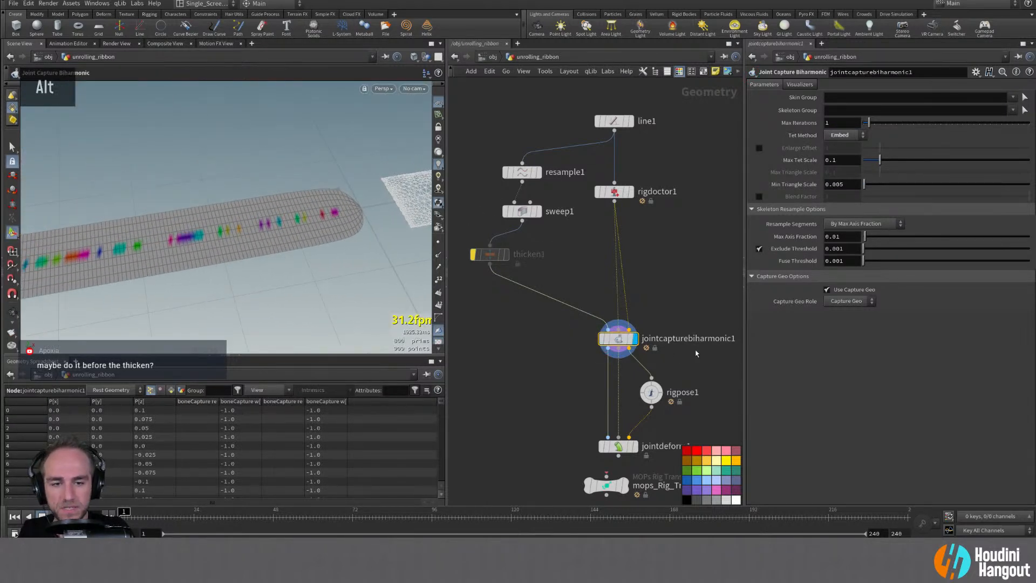
# Delete the Joint Capture Biharmonic node and add a Joint Capture Proximity node beside the skeleton branch
pyautogui.press('Delete')
pyautogui.press('Tab')
pyautogui.write('joint capture pro')
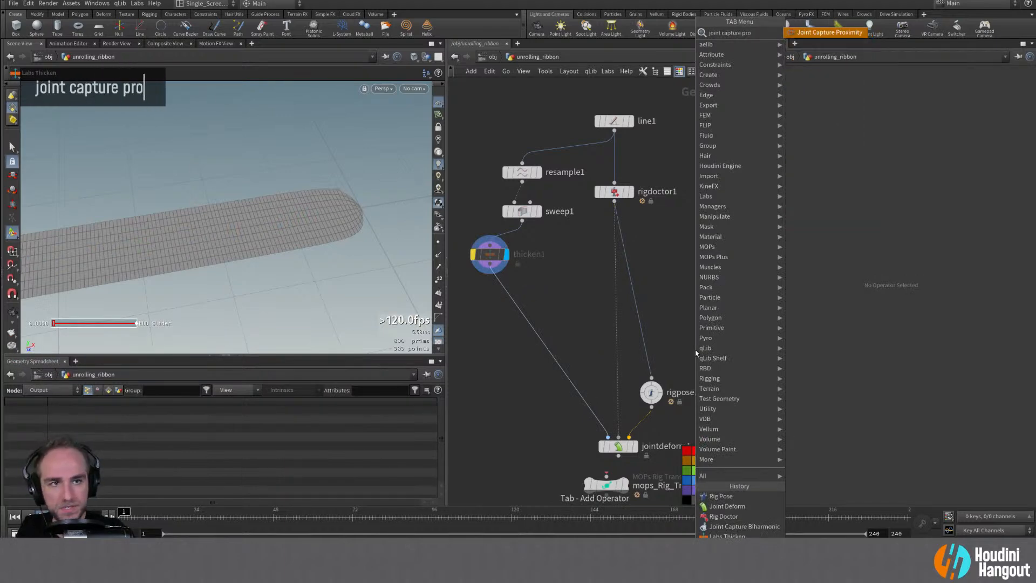
pyautogui.press('Return')
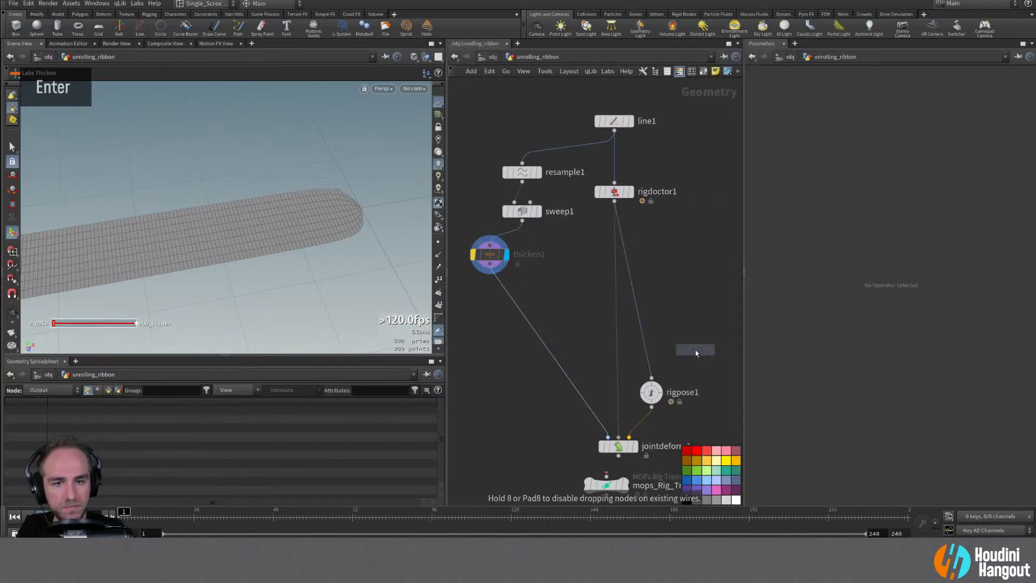
pyautogui.click(589, 298)
# Feed sweep1 into the proximity capture's rest geometry input and rigdoctor1 into both pose inputs, and display its weights
pyautogui.click(579, 287)
pyautogui.click(522, 221)
pyautogui.click(590, 289)
pyautogui.click(614, 201)
pyautogui.click(600, 288)
pyautogui.click(613, 197)
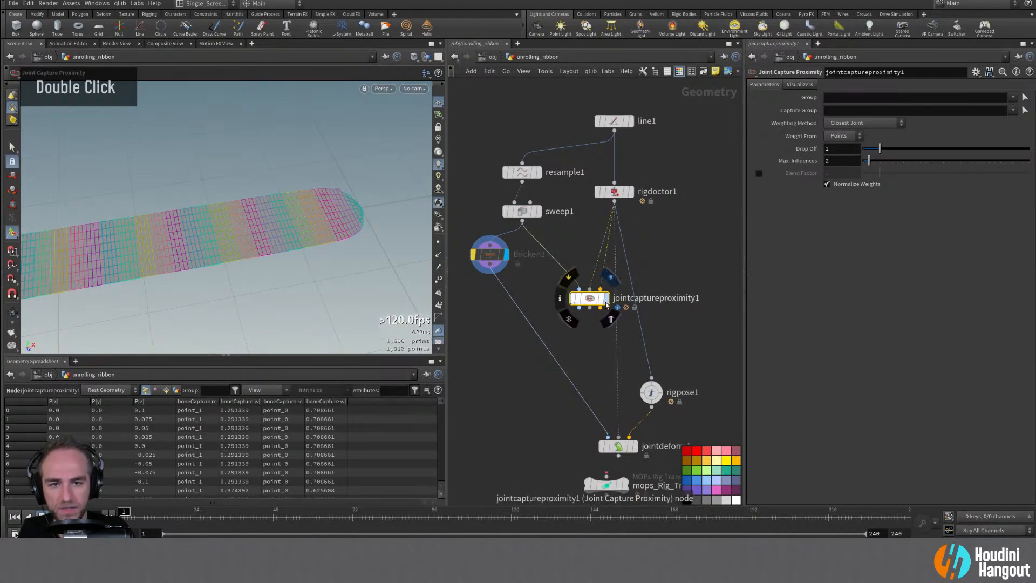
pyautogui.click(612, 318)
pyautogui.keyDown('alt'); pyautogui.moveTo(316, 243); pyautogui.dragTo(286, 215); pyautogui.keyUp('alt')
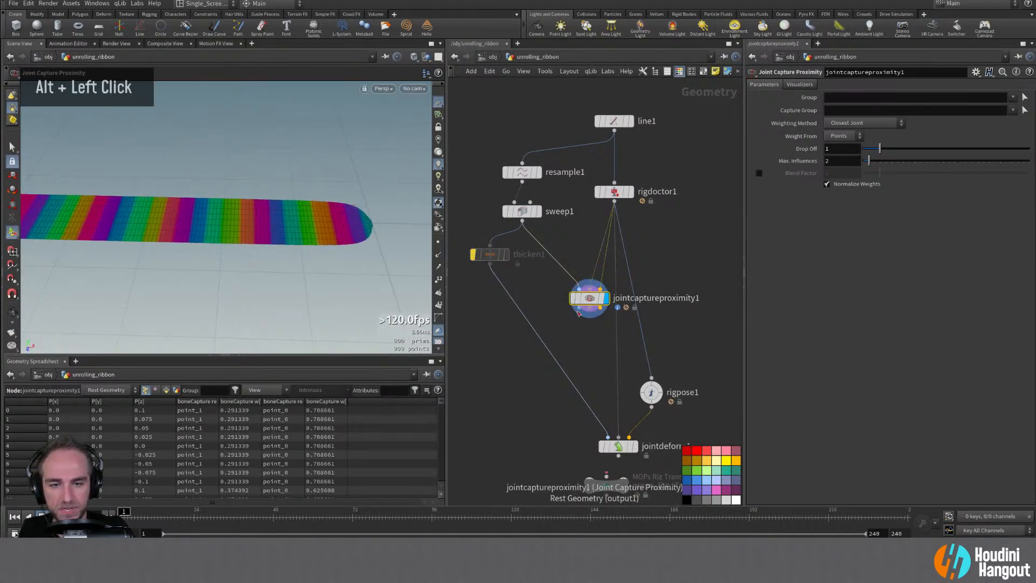
# Wire the proximity capture's geometry and capture pose into jointdeform1 and its animated pose into rigpose1, aligning it above the deform node
pyautogui.click(617, 355)
pyautogui.click(580, 318)
pyautogui.click(650, 348)
pyautogui.click(600, 307)
pyautogui.moveTo(590, 298); pyautogui.dragTo(618, 297)
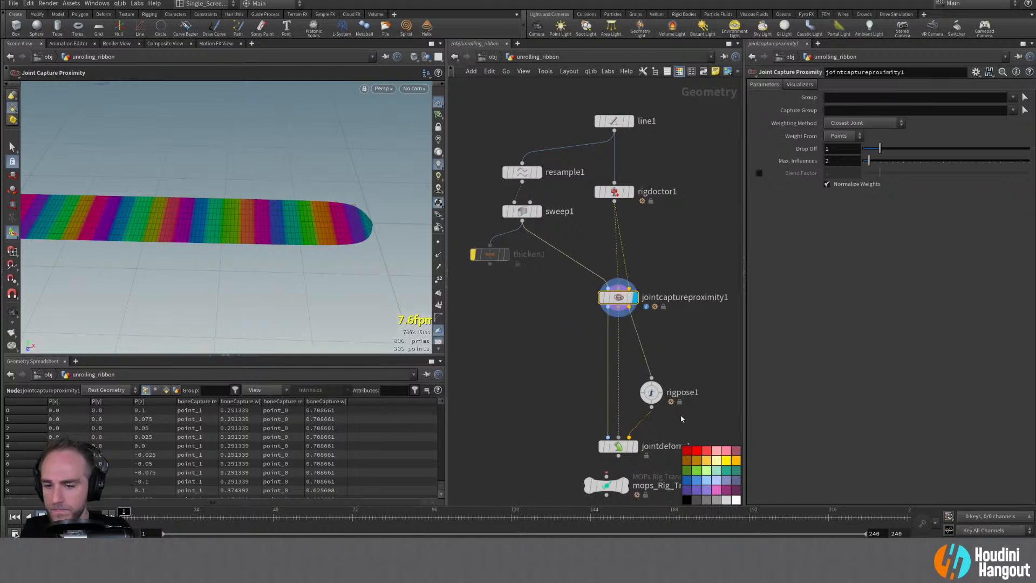
# Display the rig pose and the Joint Deform result to examine the ribbon's bend
pyautogui.doubleClick(651, 392)
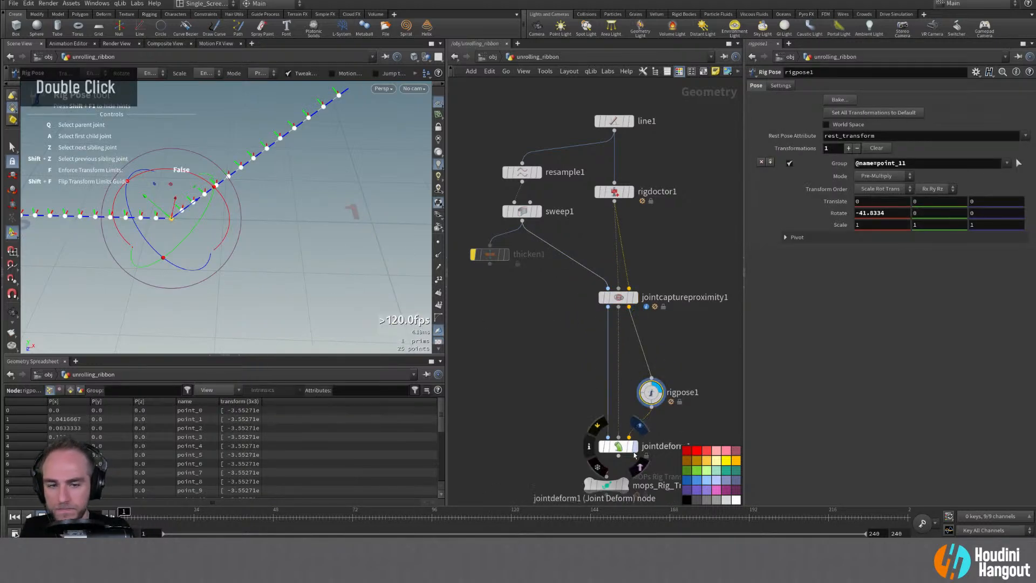
pyautogui.doubleClick(618, 446)
pyautogui.keyDown('alt'); pyautogui.moveTo(245, 280); pyautogui.dragTo(259, 272); pyautogui.keyUp('alt')
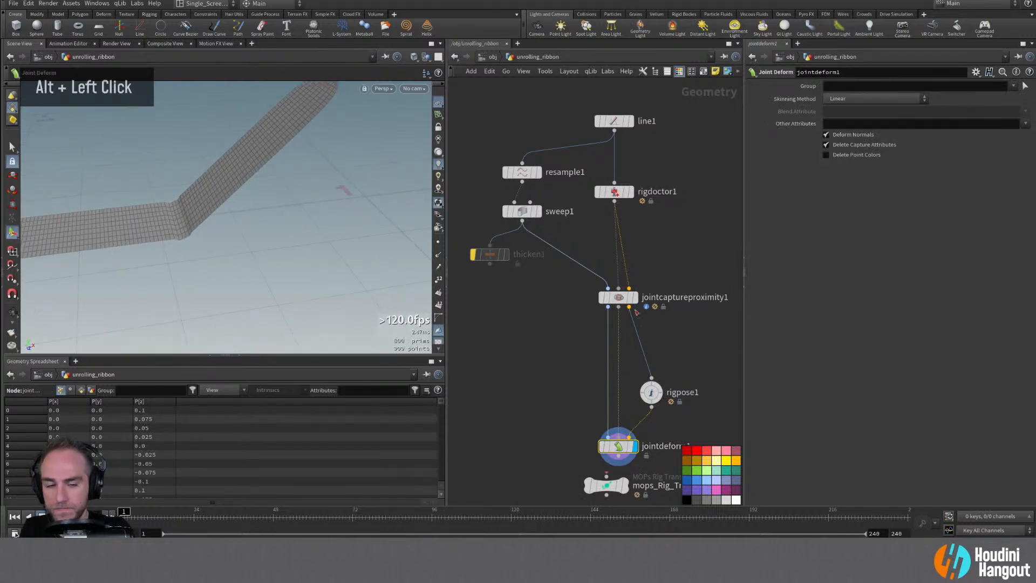
# Set the Joint Capture Proximity node's Drop Off to 0.76 and Max. Influences to 5
pyautogui.click(620, 298)
pyautogui.moveTo(870, 162); pyautogui.dragTo(908, 160)
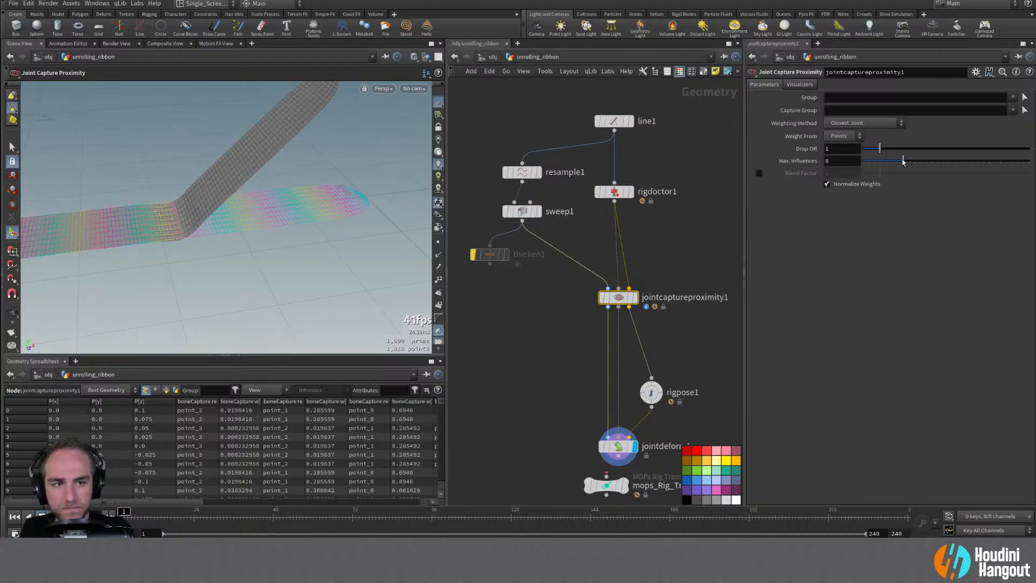
pyautogui.moveTo(878, 146); pyautogui.dragTo(876, 151)
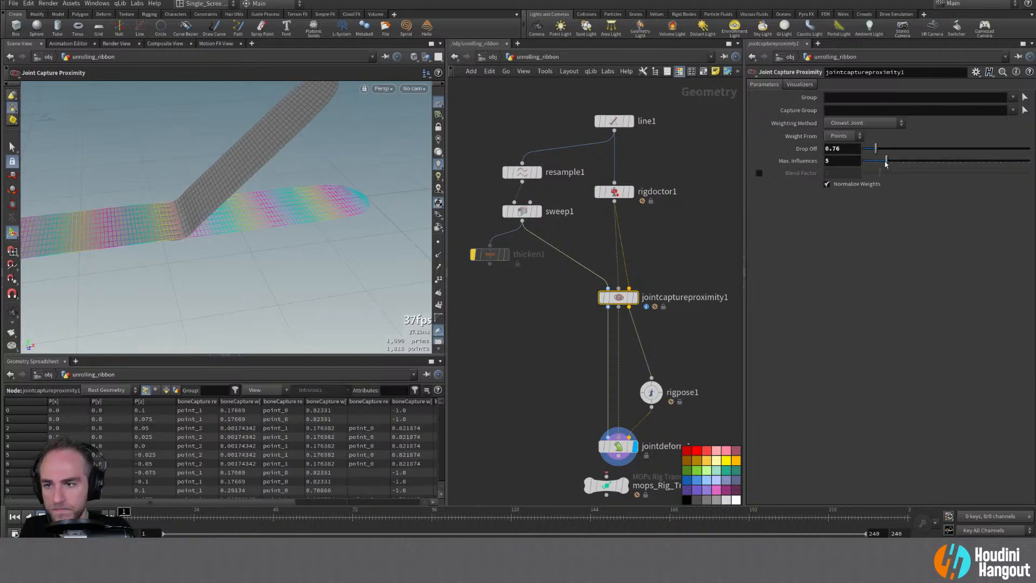
# Try the Closest Connected Joint weighting method, restore Closest Joint, and examine the bend from the side
pyautogui.doubleClick(858, 123)
pyautogui.click(855, 143)
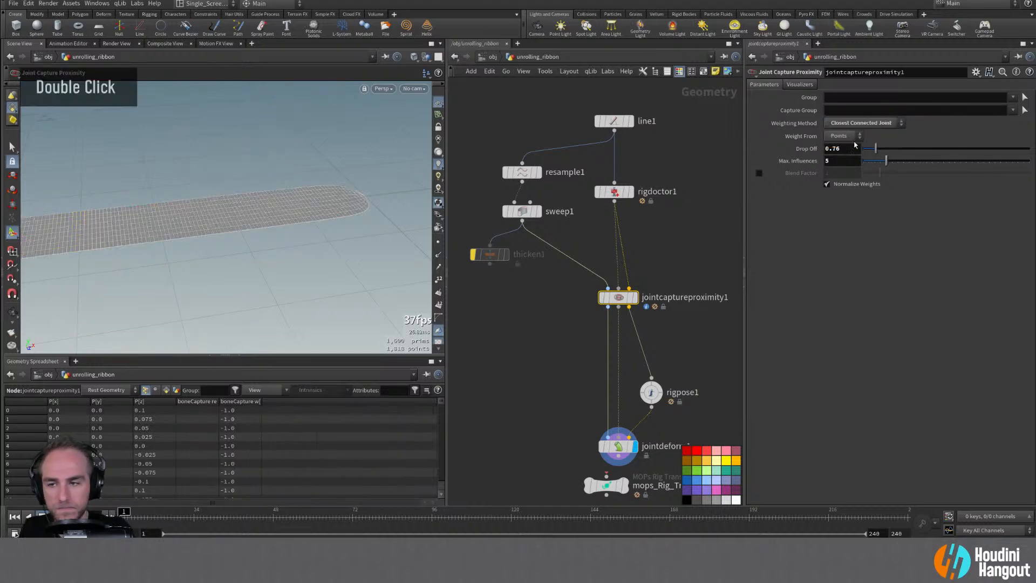
pyautogui.click(857, 123)
pyautogui.click(852, 123)
pyautogui.moveTo(145, 178)
pyautogui.keyDown('alt'); pyautogui.mouseDown()
pyautogui.moveTo(199, 157)
pyautogui.moveTo(157, 171)
pyautogui.mouseUp(); pyautogui.keyUp('alt')
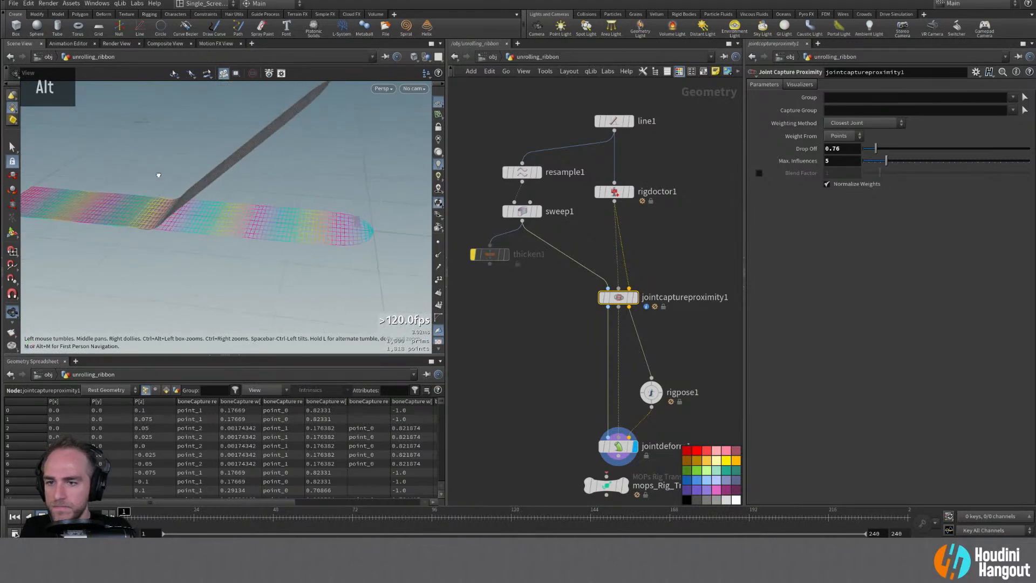
pyautogui.keyDown('alt'); pyautogui.moveTo(157, 171); pyautogui.dragTo(225, 162, button='right'); pyautogui.keyUp('alt')
pyautogui.keyDown('alt'); pyautogui.moveTo(225, 163); pyautogui.dragTo(214, 224); pyautogui.keyUp('alt')
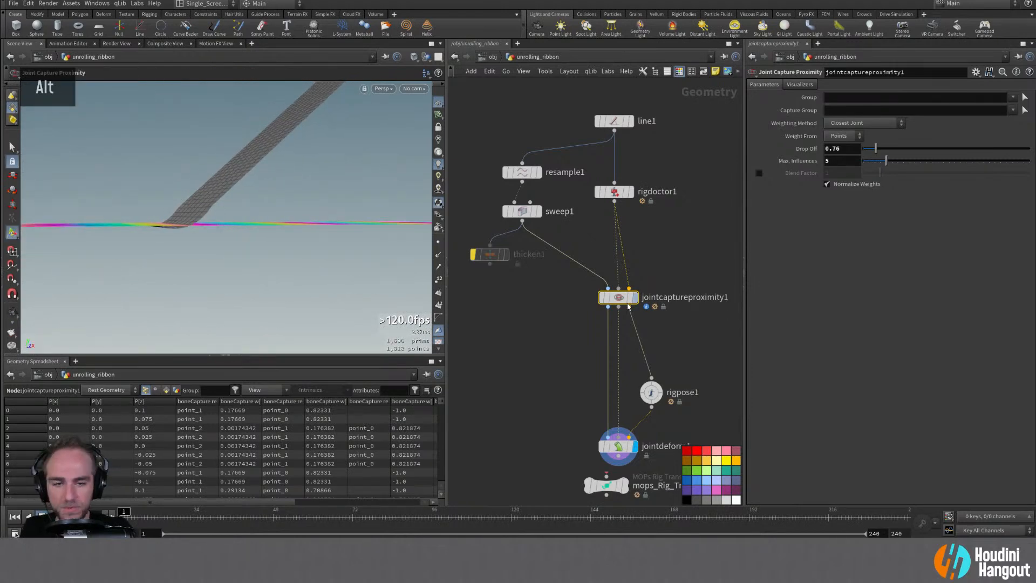
# Move the proximity capture node down and add a Joint Capture Biharmonic node above it for comparison
pyautogui.moveTo(624, 307); pyautogui.dragTo(624, 364)
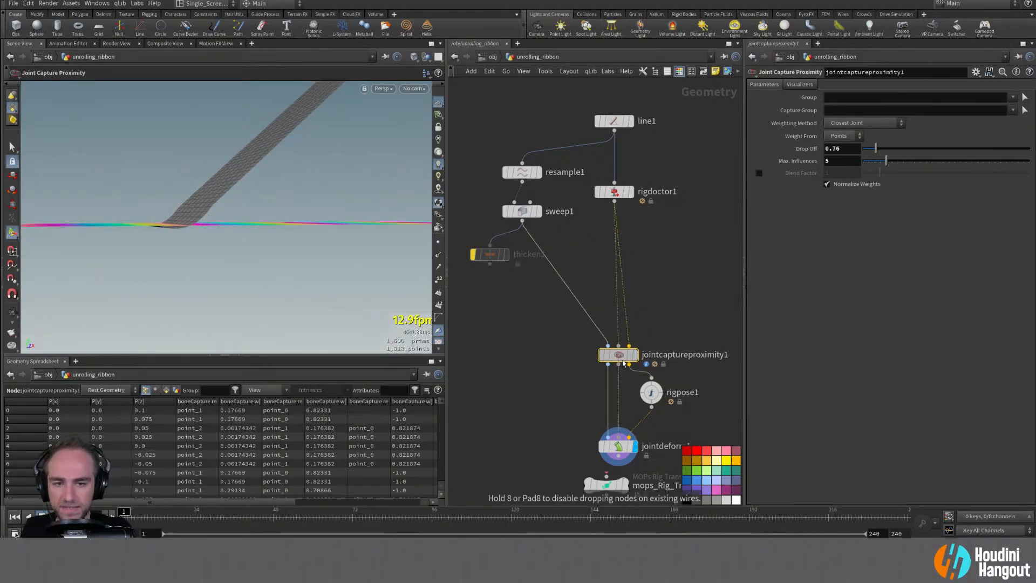
pyautogui.press('Tab')
pyautogui.write('joi')
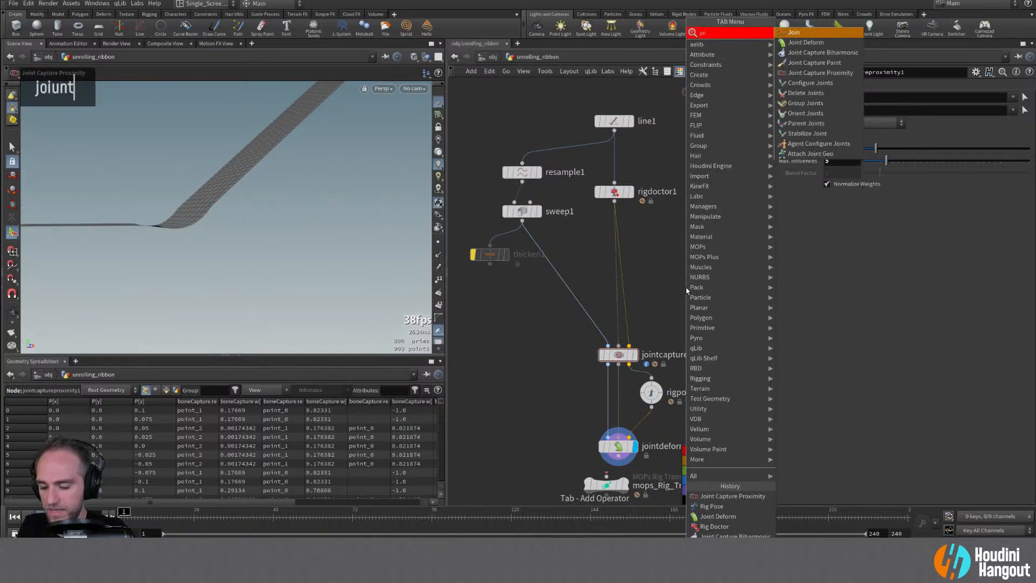
pyautogui.write('ut')
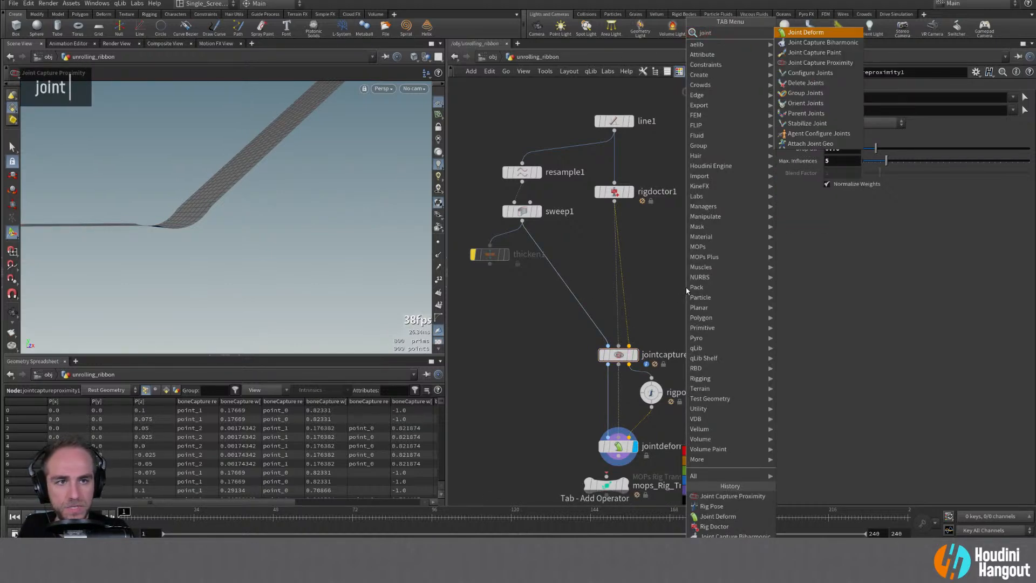
pyautogui.press('Down')
pyautogui.press('Return')
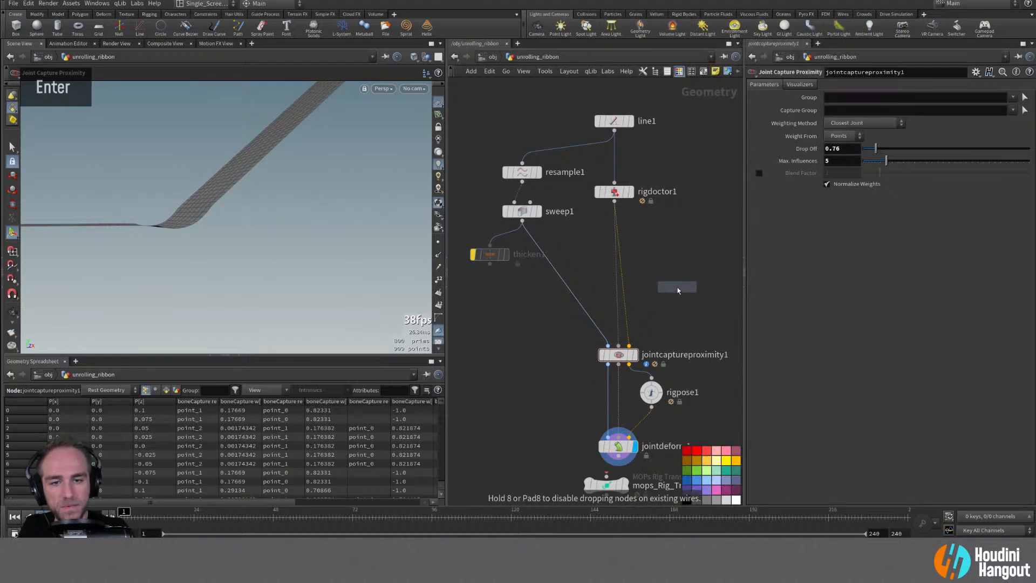
pyautogui.click(678, 287)
# Feed sweep1 and rigdoctor1 into the new biharmonic capture's geometry and pose inputs, and display the node
pyautogui.click(667, 275)
pyautogui.click(521, 221)
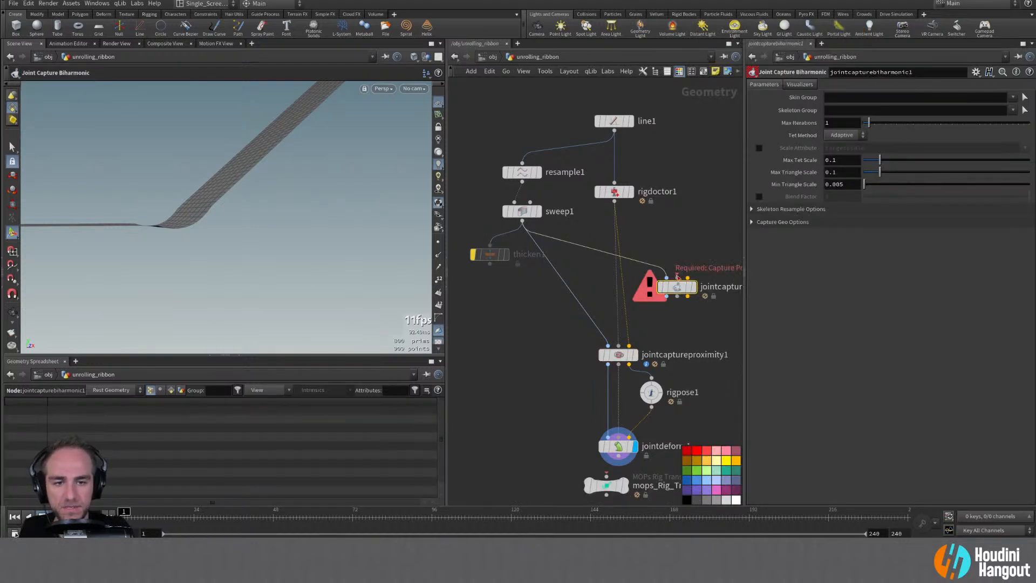
pyautogui.doubleClick(687, 278)
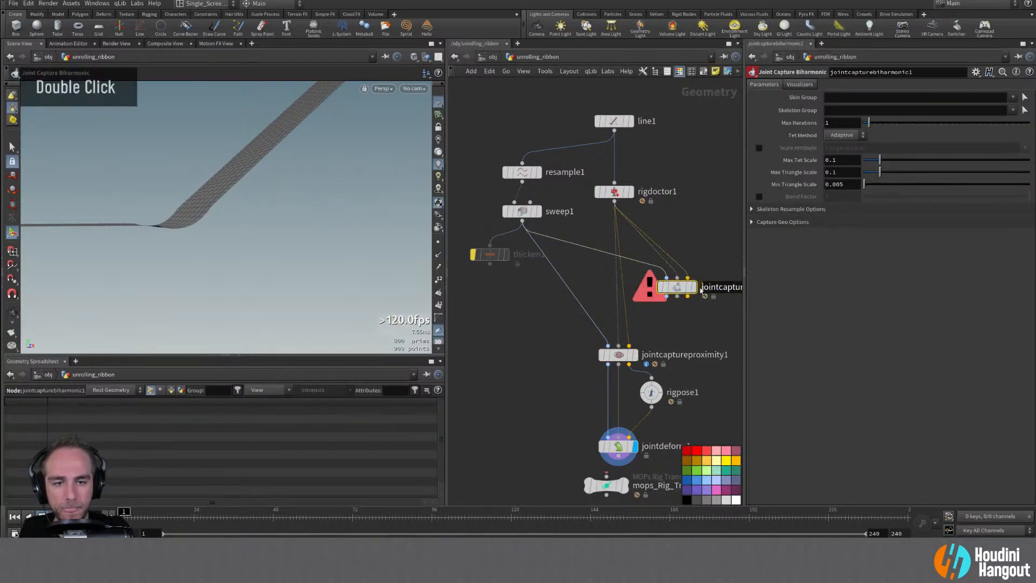
pyautogui.click(693, 288)
pyautogui.moveTo(681, 287); pyautogui.dragTo(681, 293)
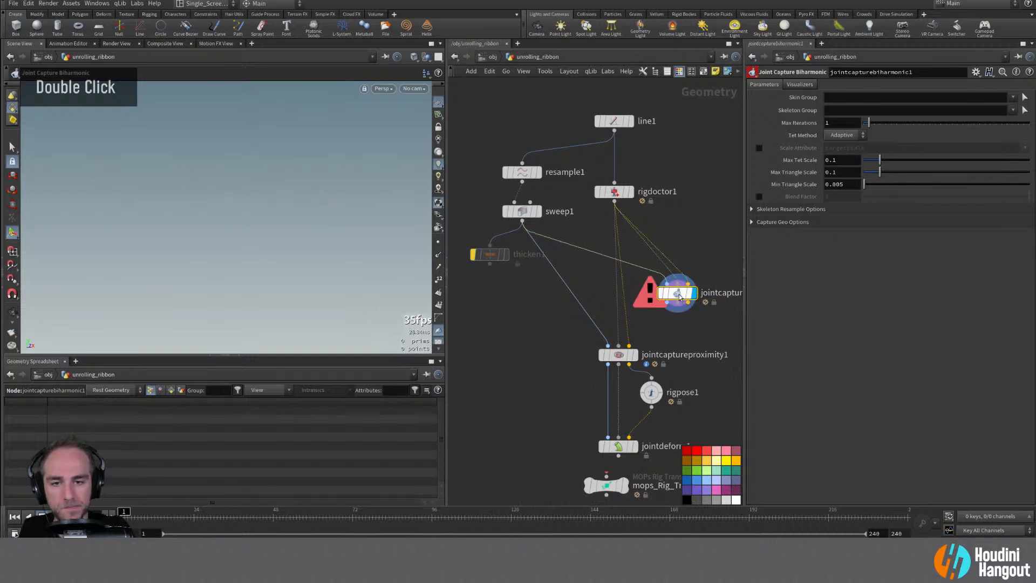
# Set the new biharmonic capture's Tet Method to Embed
pyautogui.keyDown('alt'); pyautogui.moveTo(141, 251); pyautogui.dragTo(134, 254, button='right'); pyautogui.keyUp('alt')
pyautogui.keyDown('alt'); pyautogui.moveTo(171, 240); pyautogui.dragTo(184, 258); pyautogui.keyUp('alt')
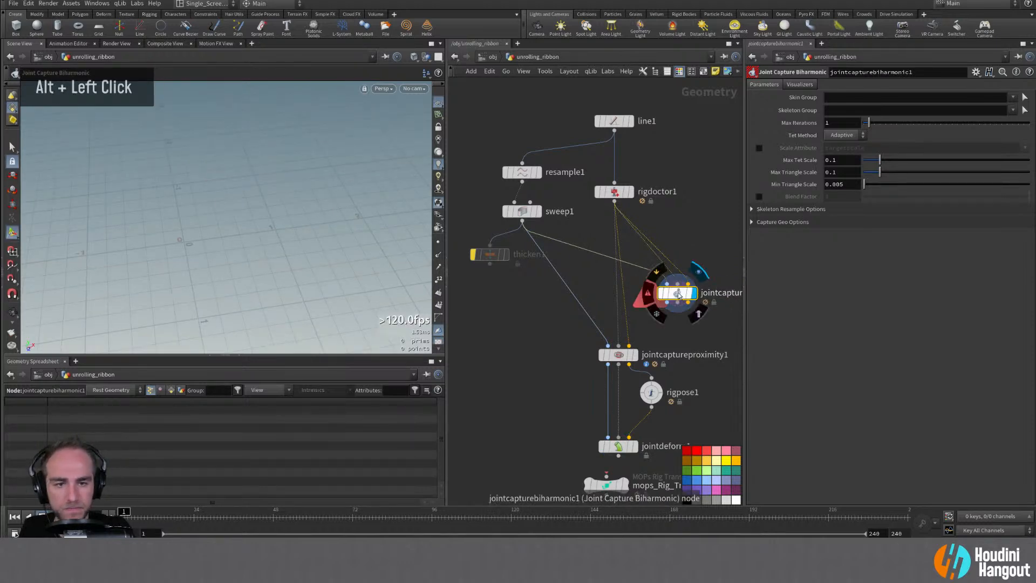
pyautogui.click(843, 135)
pyautogui.click(841, 176)
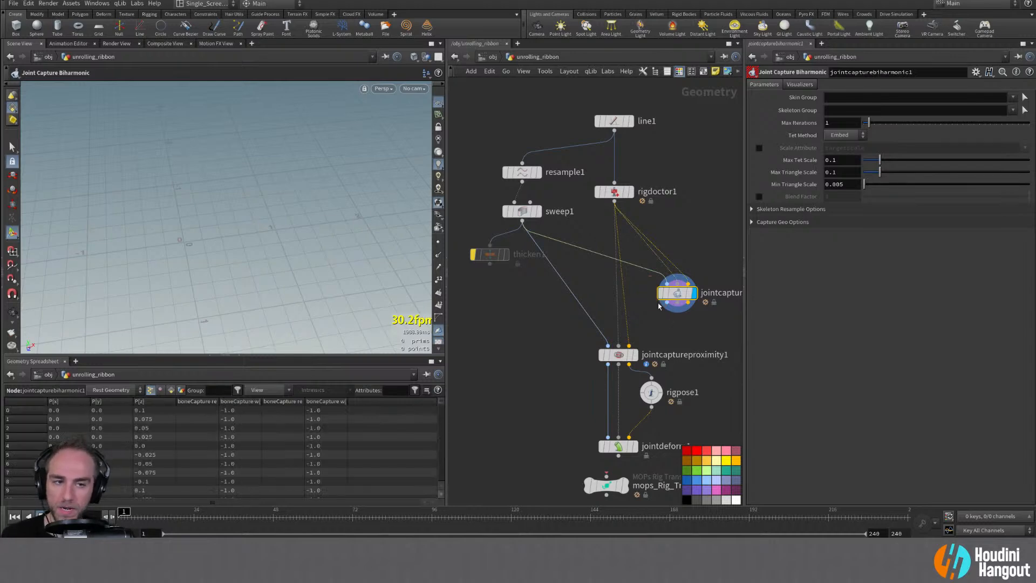
# Try a Min Triangle Scale of 0.051, restore its default, and inspect the biharmonic weights on the ribbon
pyautogui.click(872, 184)
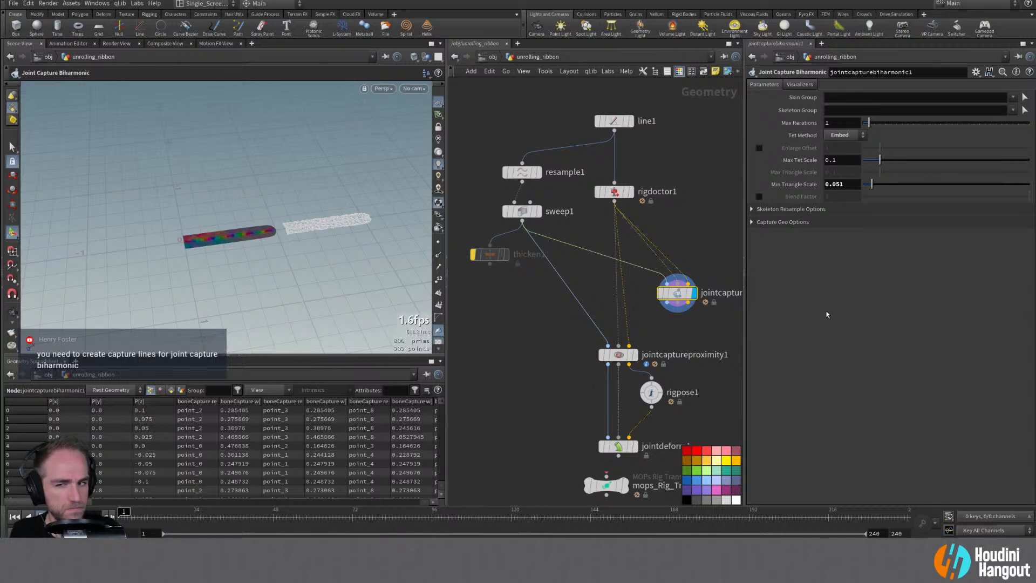
pyautogui.keyDown('ctrl'); pyautogui.middleClick(803, 185); pyautogui.keyUp('ctrl')
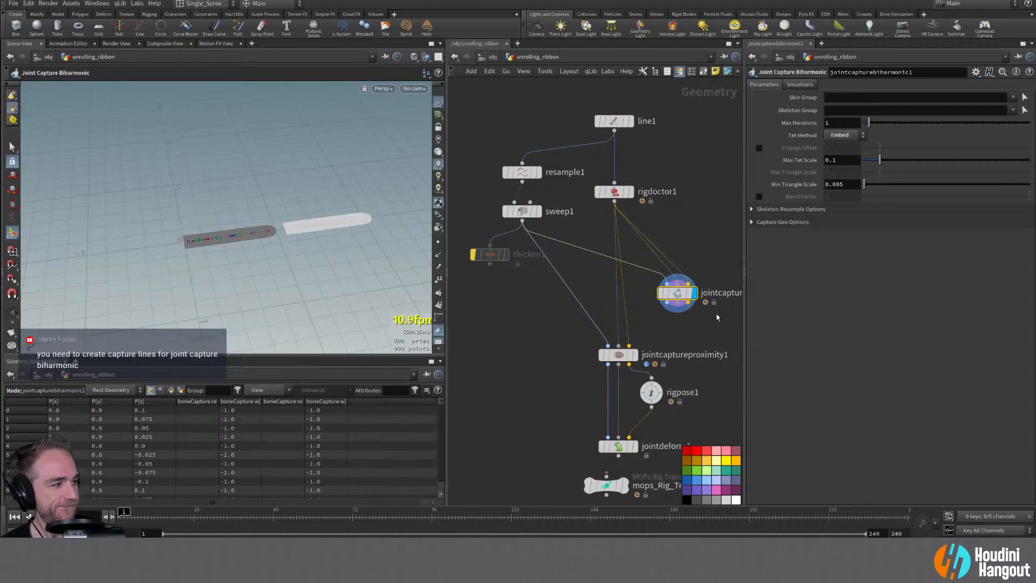
pyautogui.moveTo(683, 298); pyautogui.dragTo(674, 319)
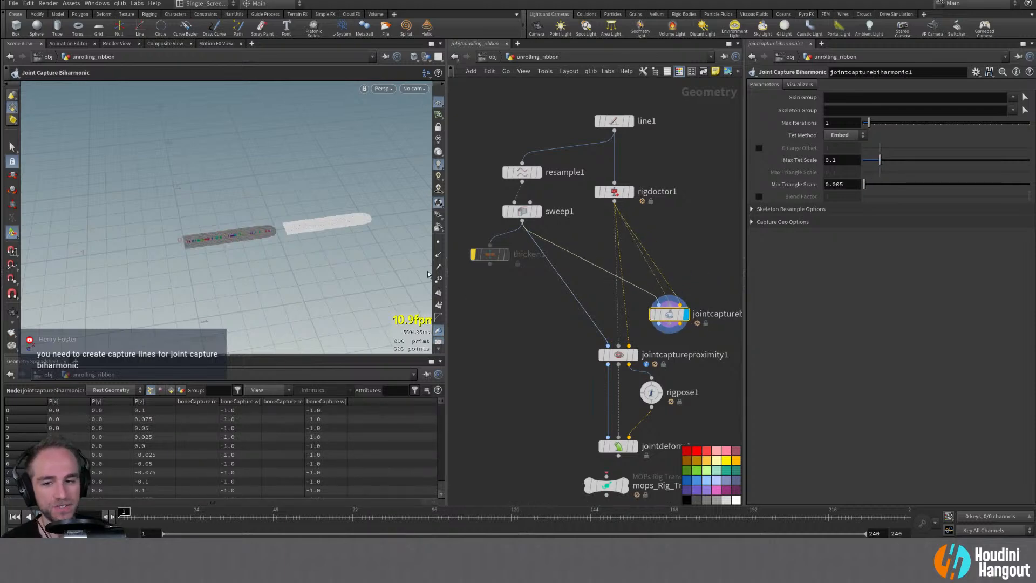
pyautogui.keyDown('alt'); pyautogui.moveTo(241, 237); pyautogui.dragTo(270, 232, button='right'); pyautogui.keyUp('alt')
pyautogui.keyDown('alt'); pyautogui.moveTo(270, 232); pyautogui.dragTo(253, 216); pyautogui.keyUp('alt')
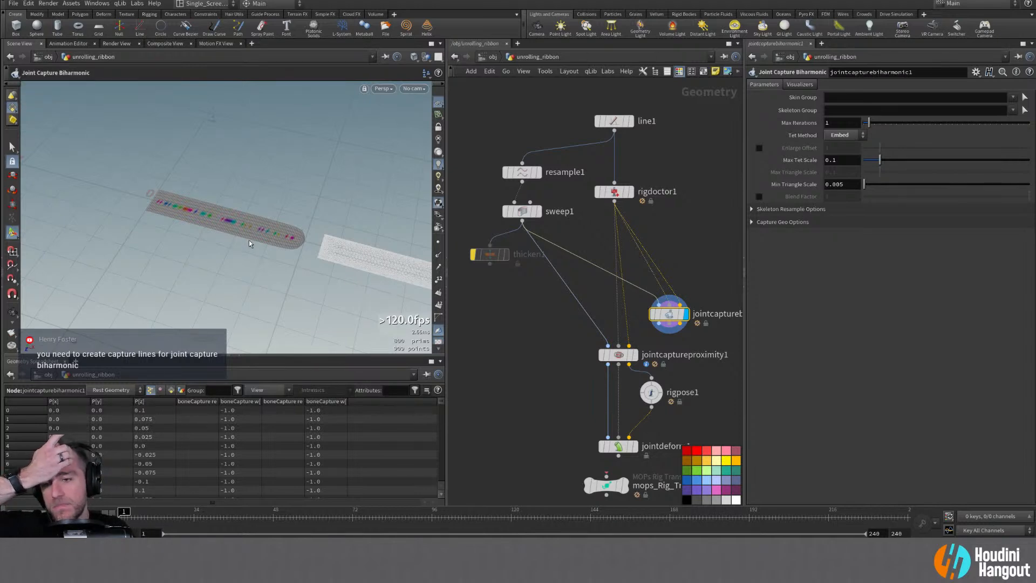
# Compare the swept ribbon, the Rig Doctor skeleton and the biharmonic capture result by displaying each in turn
pyautogui.click(521, 213)
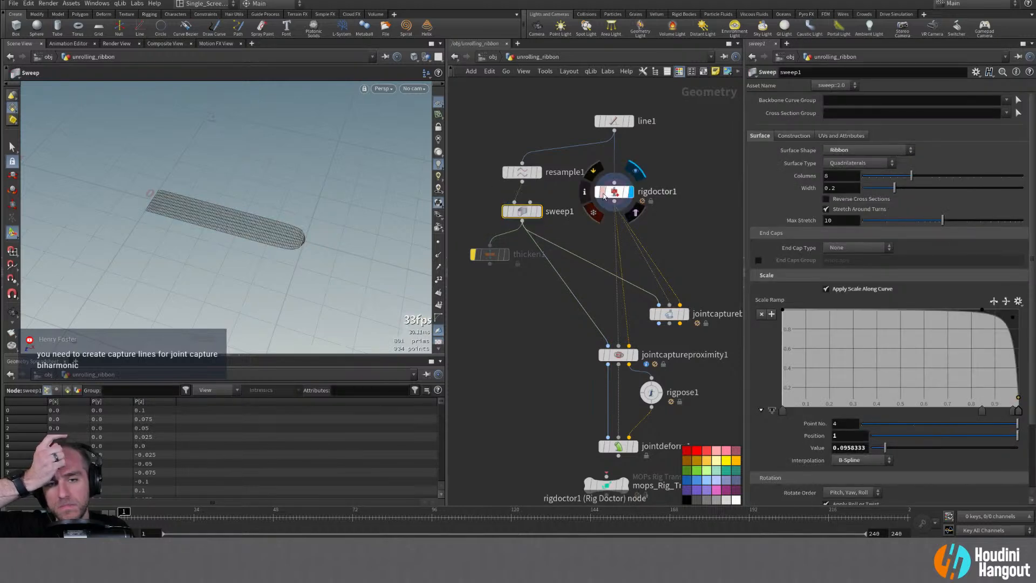
pyautogui.click(613, 192)
pyautogui.click(690, 293)
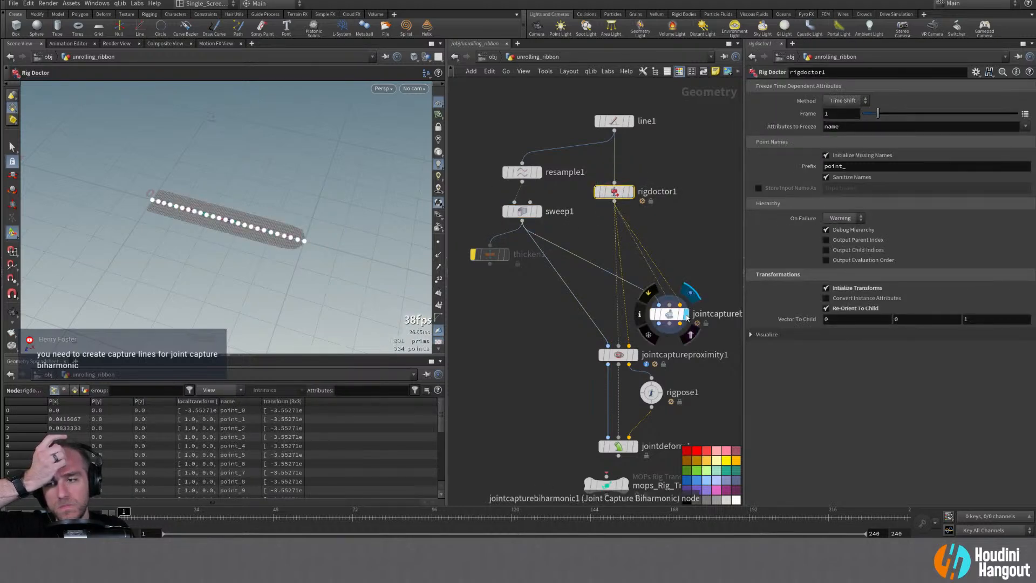
pyautogui.click(669, 317)
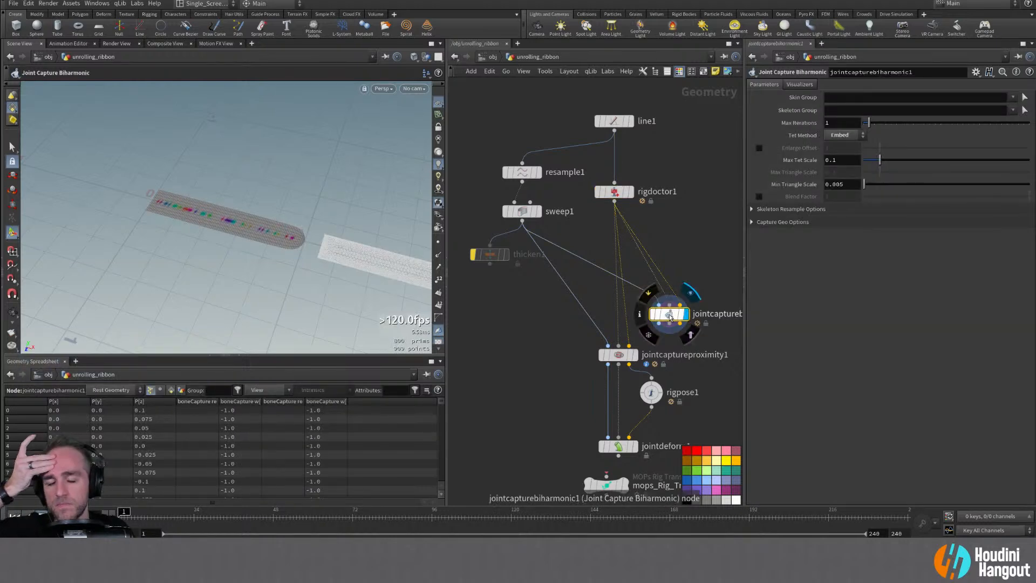
pyautogui.keyDown('alt'); pyautogui.moveTo(256, 224); pyautogui.dragTo(291, 225, button='right'); pyautogui.keyUp('alt')
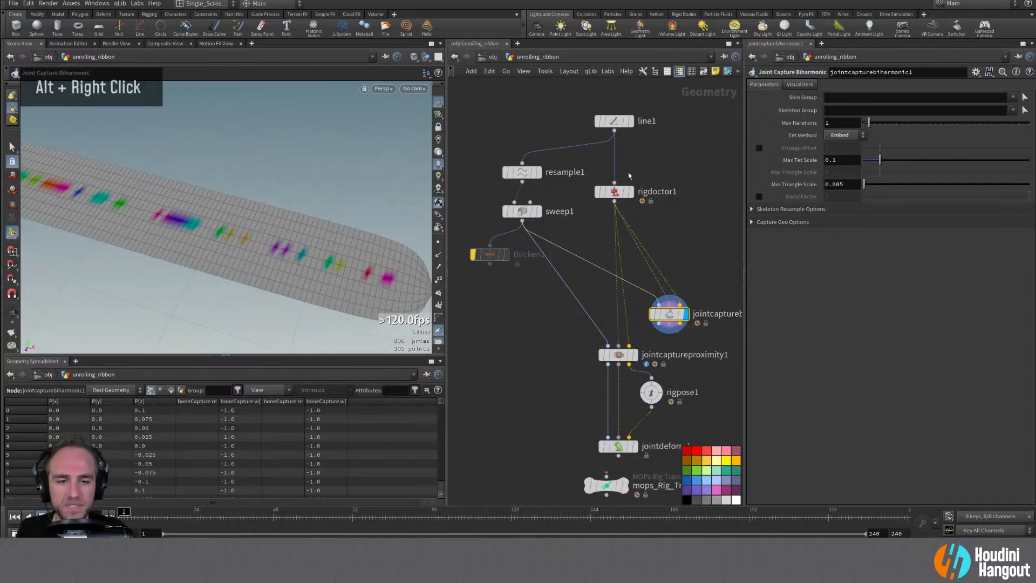
pyautogui.doubleClick(615, 195)
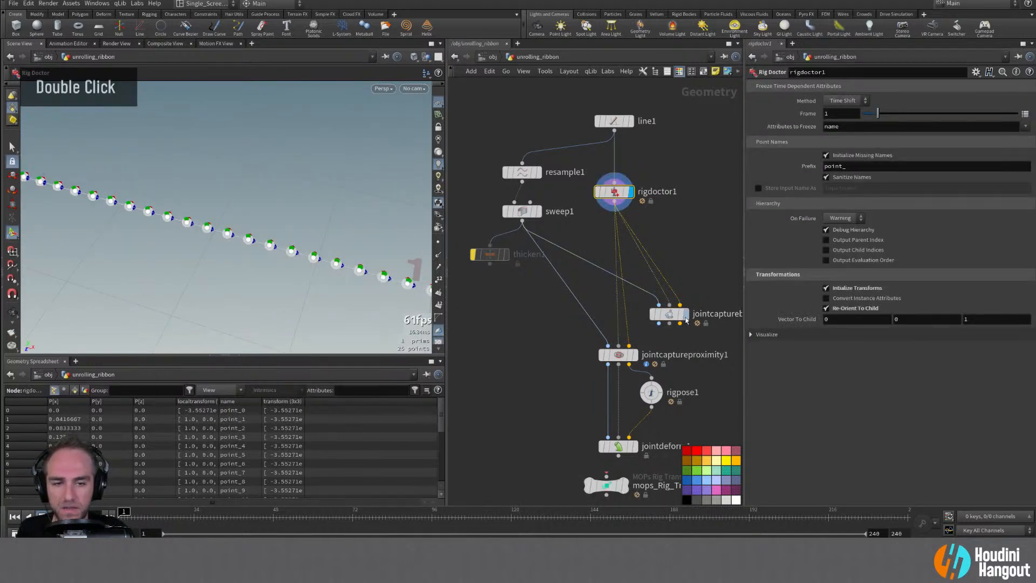
pyautogui.doubleClick(672, 315)
# Try the Adaptive Tet Method, return to Embed, and set the biharmonic capture's Max Iterations to 5
pyautogui.click(844, 135)
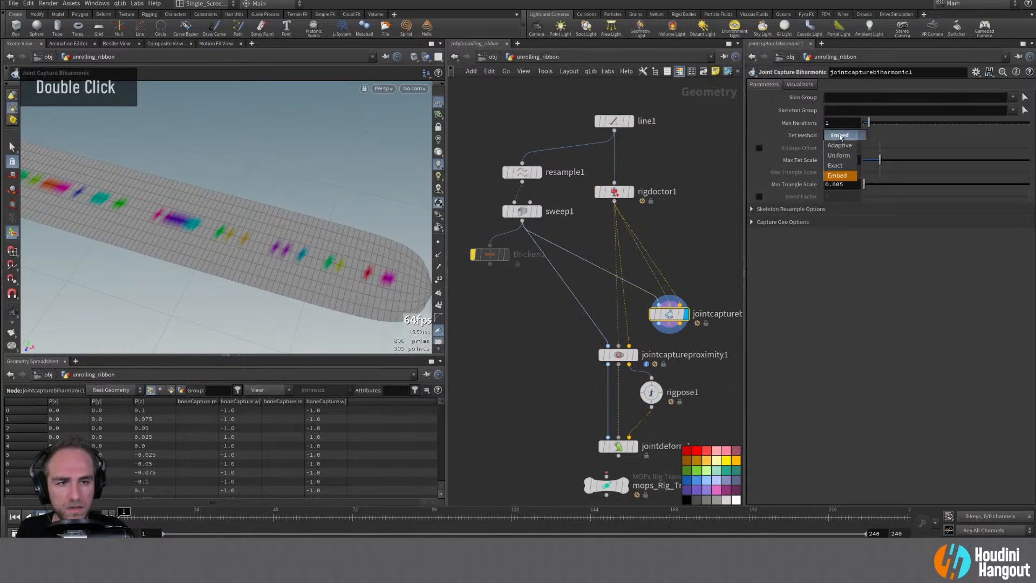
pyautogui.click(840, 145)
pyautogui.click(841, 135)
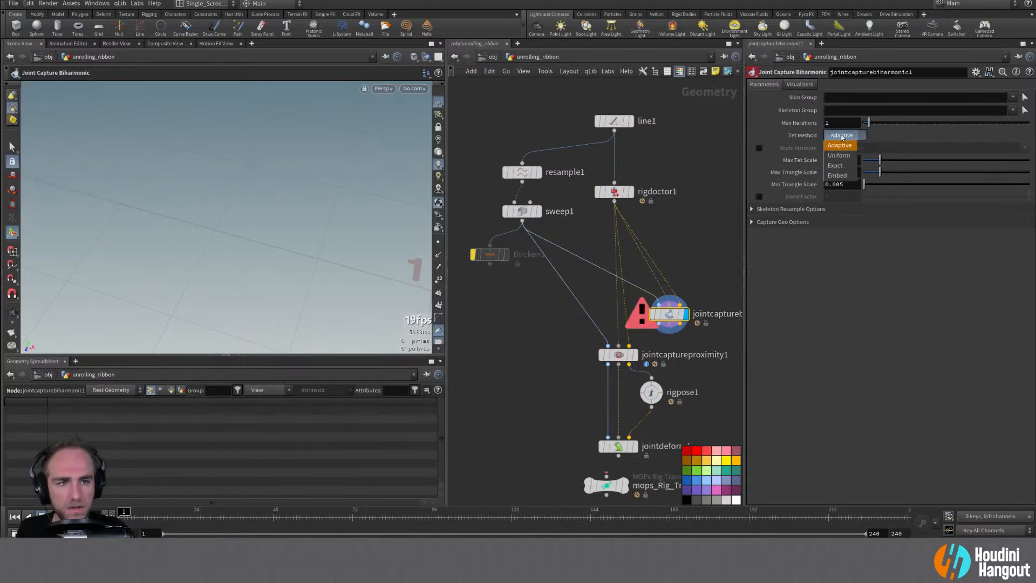
pyautogui.click(837, 176)
pyautogui.moveTo(868, 123); pyautogui.dragTo(890, 125)
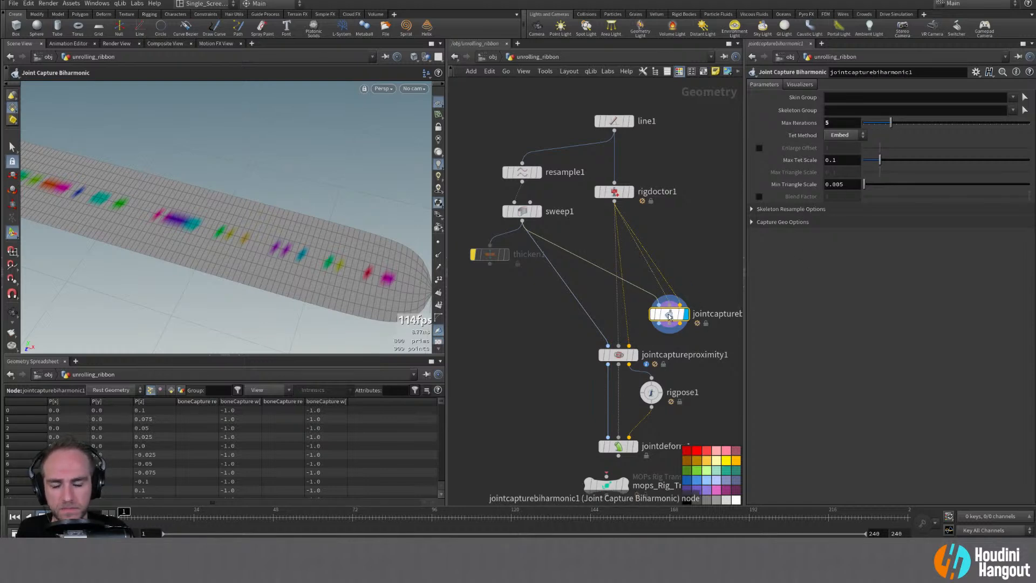
pyautogui.moveTo(669, 316)
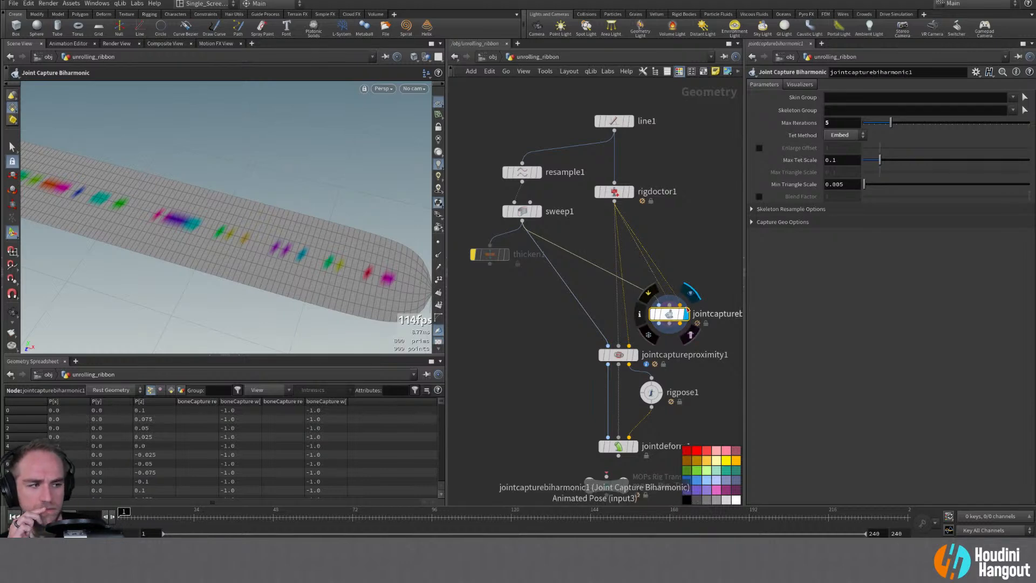
pyautogui.moveTo(689, 257); pyautogui.dragTo(680, 272, button='middle')
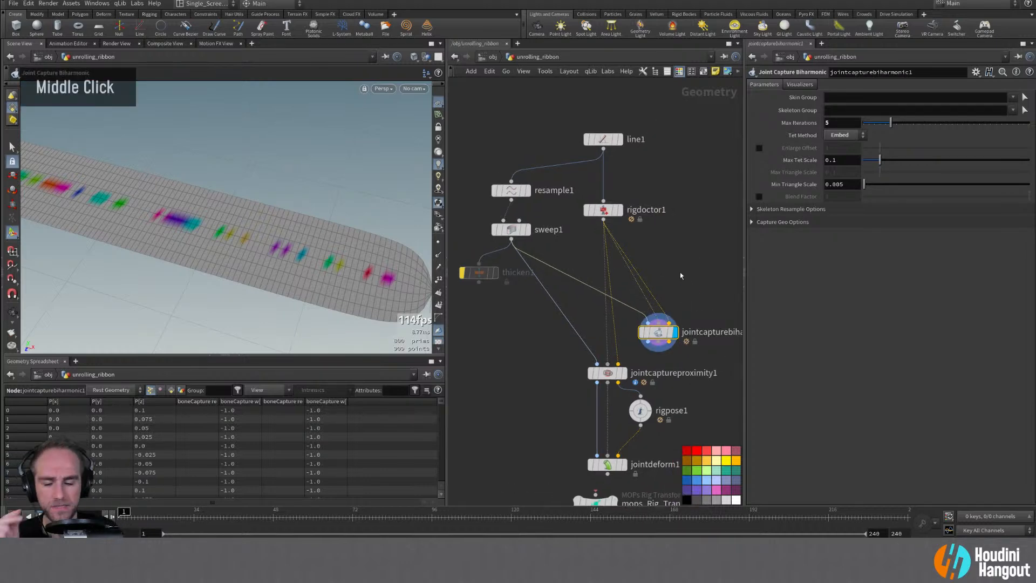
pyautogui.press('Tab')
pyautogui.write('capture line')
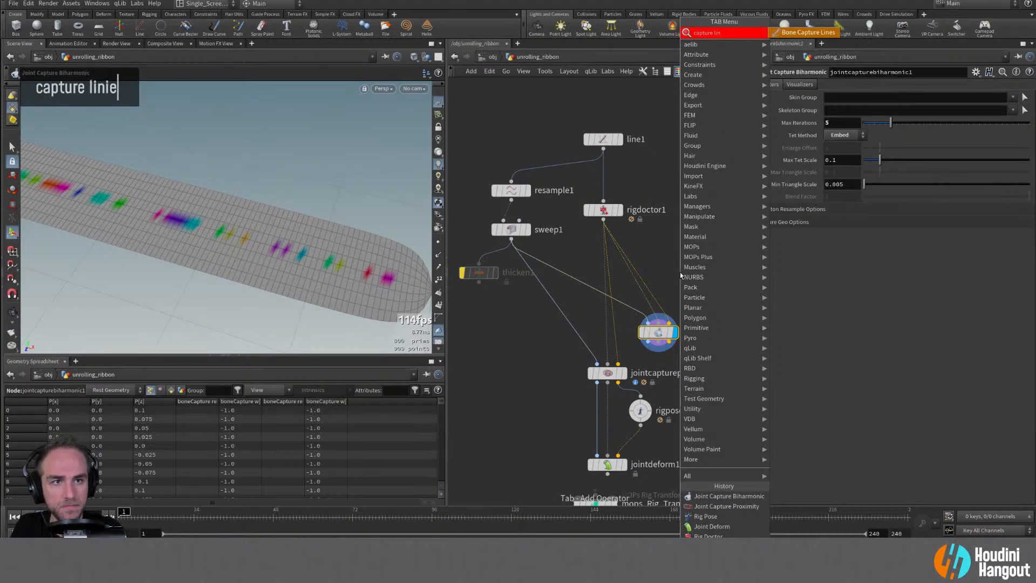
pyautogui.press('Return')
pyautogui.press('XF86AudioLowerVolume')
pyautogui.click(680, 272)
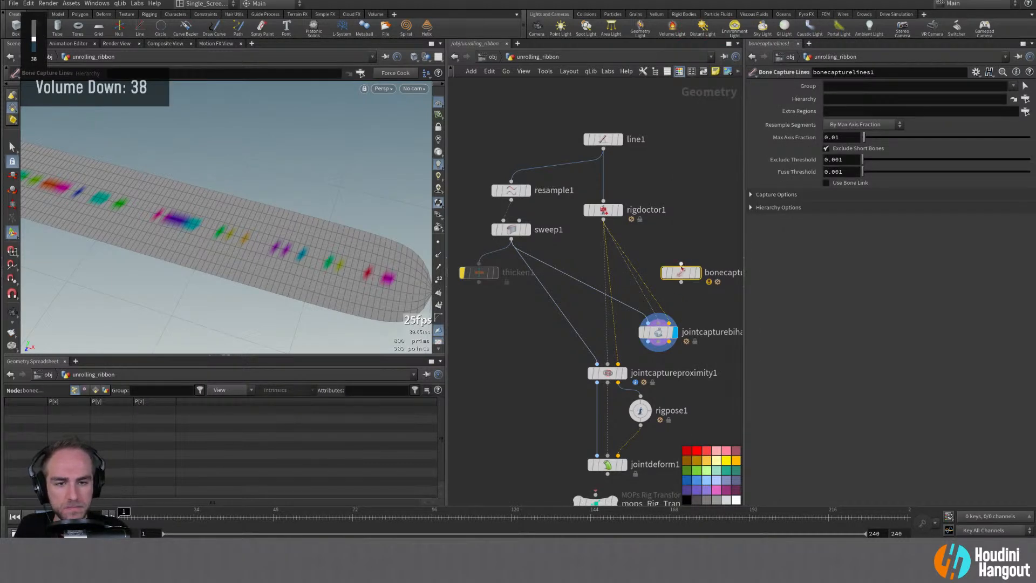
pyautogui.moveTo(673, 279); pyautogui.dragTo(608, 296, button='middle')
pyautogui.moveTo(605, 280)
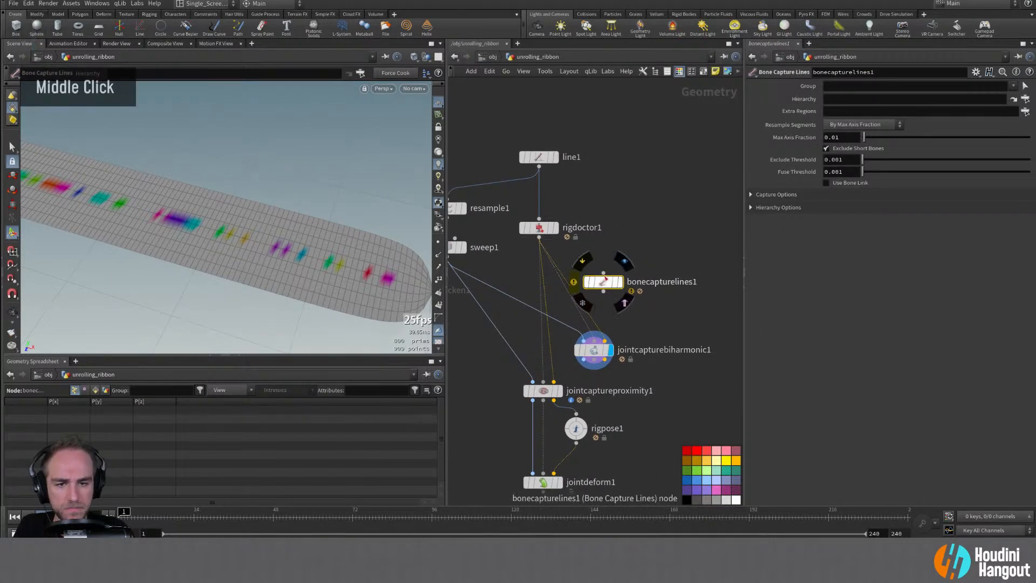
pyautogui.moveTo(615, 281); pyautogui.dragTo(631, 301)
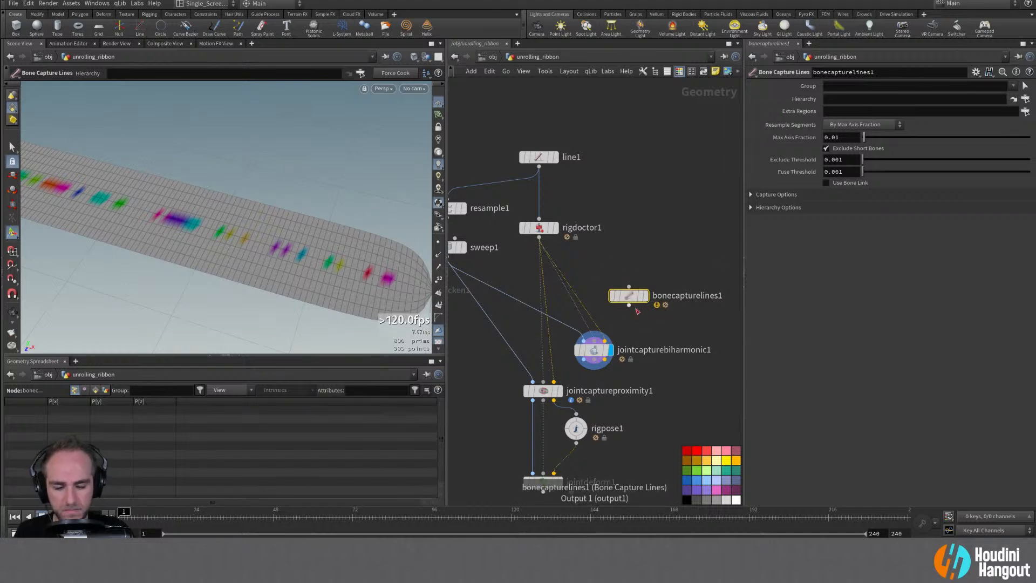
pyautogui.press('Delete')
# Wire thicken1 into jointcapturebiharmonic1's first input in place of sweep1 and turn off the bypass on thicken1
pyautogui.moveTo(603, 351); pyautogui.dragTo(611, 362)
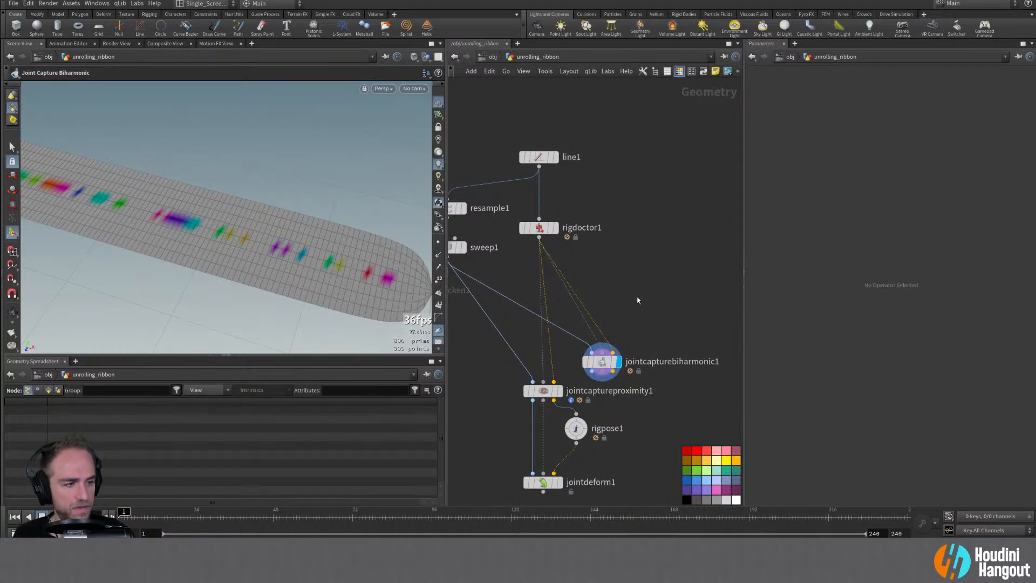
pyautogui.moveTo(639, 296); pyautogui.dragTo(674, 309, button='middle')
pyautogui.moveTo(675, 310); pyautogui.dragTo(654, 307, button='right')
pyautogui.moveTo(506, 312)
pyautogui.mouseDown()
pyautogui.moveTo(553, 326)
pyautogui.moveTo(521, 311)
pyautogui.mouseUp()
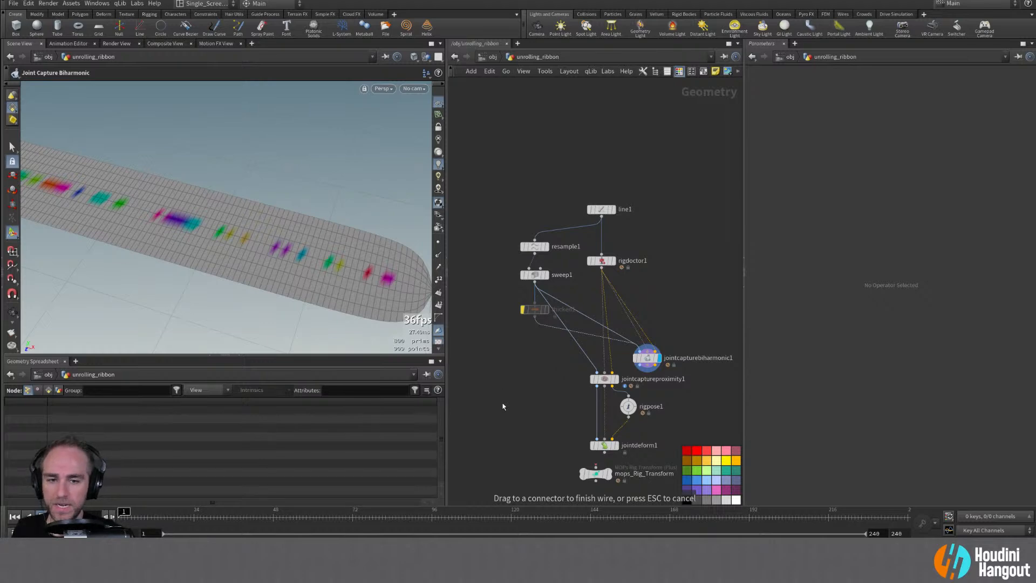
pyautogui.moveTo(513, 285); pyautogui.dragTo(513, 297)
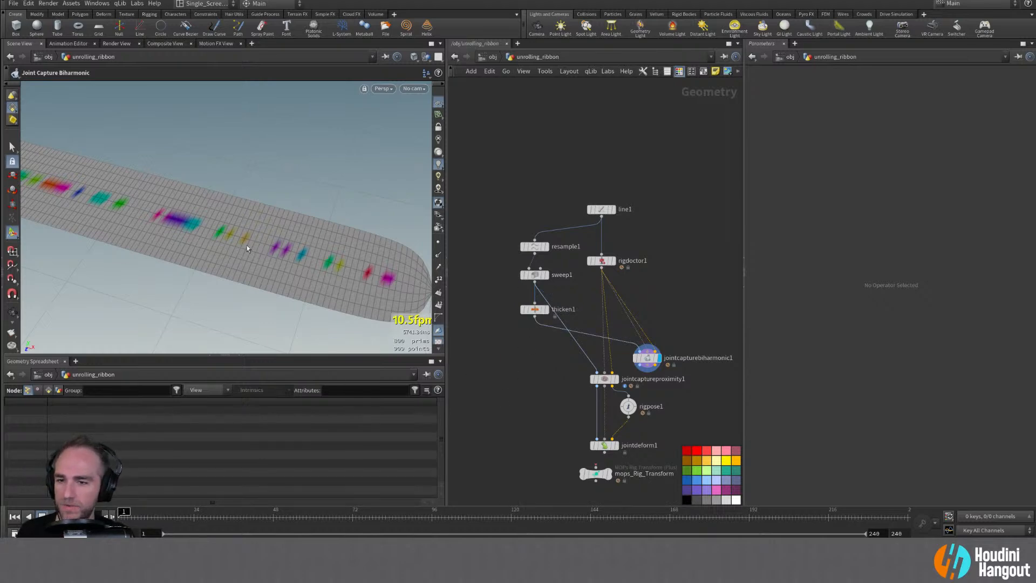
# Examine the biharmonic capture weights on the thickened ribbon
pyautogui.press('alt')
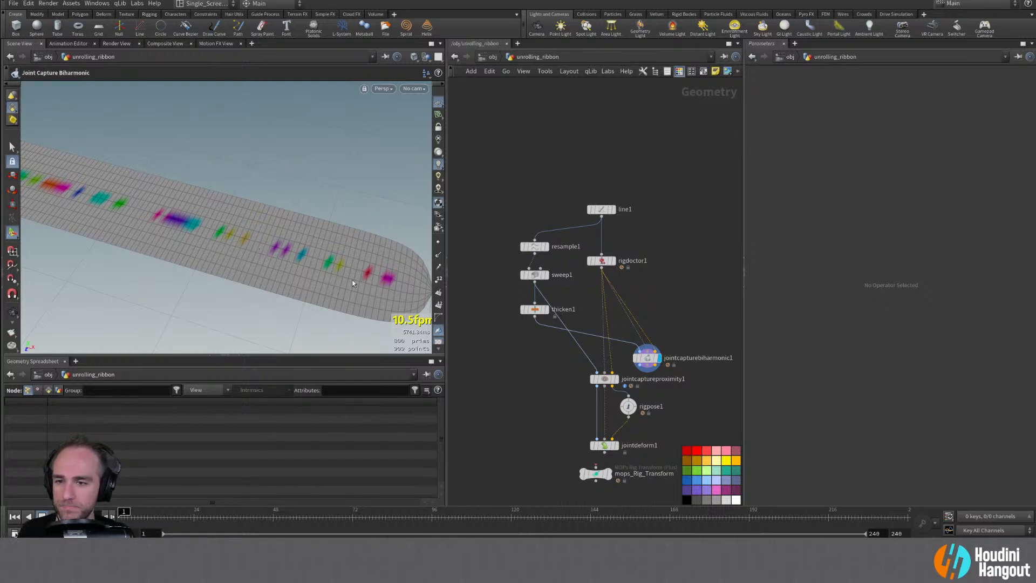
pyautogui.keyDown('alt'); pyautogui.moveTo(289, 296); pyautogui.dragTo(330, 271); pyautogui.keyUp('alt')
pyautogui.keyDown('alt'); pyautogui.moveTo(330, 271); pyautogui.dragTo(347, 247, button='right'); pyautogui.keyUp('alt')
pyautogui.keyDown('alt'); pyautogui.moveTo(346, 247); pyautogui.dragTo(334, 264, button='middle'); pyautogui.keyUp('alt')
pyautogui.keyDown('alt'); pyautogui.moveTo(335, 265); pyautogui.dragTo(291, 243, button='right'); pyautogui.keyUp('alt')
pyautogui.click(647, 358)
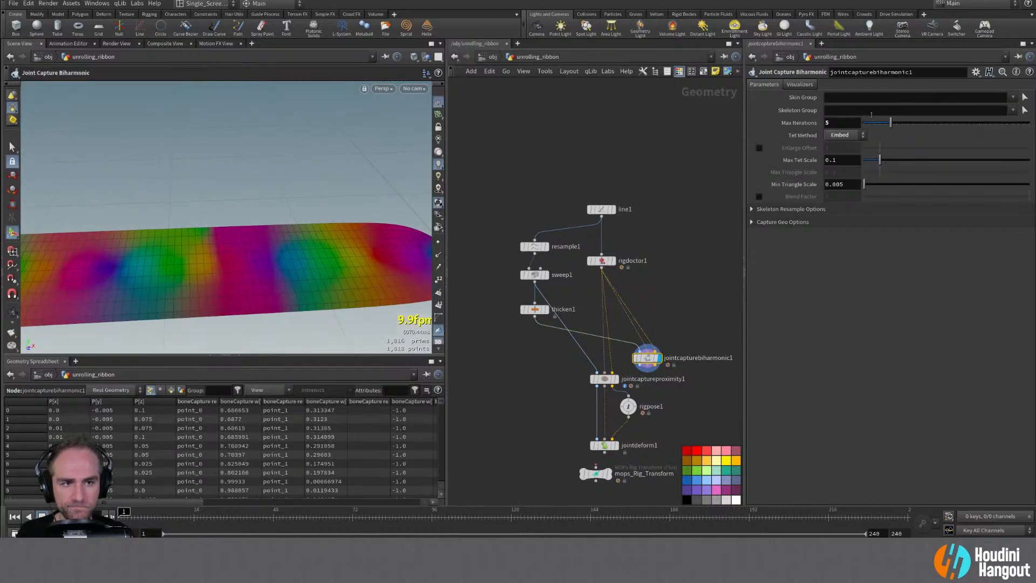
pyautogui.moveTo(873, 128)
pyautogui.mouseDown()
pyautogui.moveTo(996, 128)
pyautogui.moveTo(890, 131)
pyautogui.mouseUp()
pyautogui.keyDown('alt'); pyautogui.moveTo(203, 228); pyautogui.dragTo(174, 234, button='right'); pyautogui.keyUp('alt')
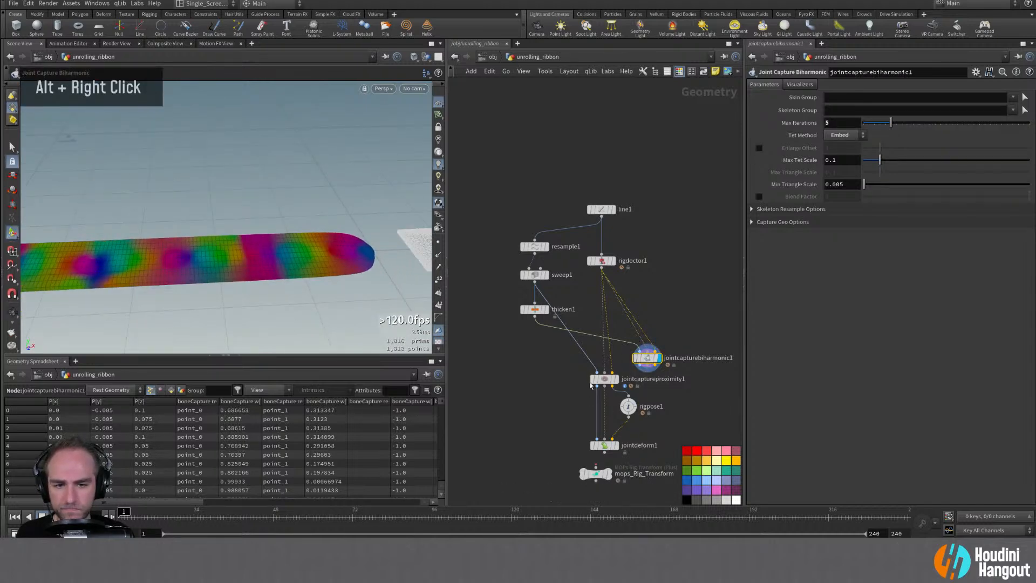
# Move jointcaptureproximity1 aside and rewire jointcapturebiharmonic1 in its place to feed rigpose1 and jointdeform1
pyautogui.moveTo(604, 380); pyautogui.dragTo(504, 369)
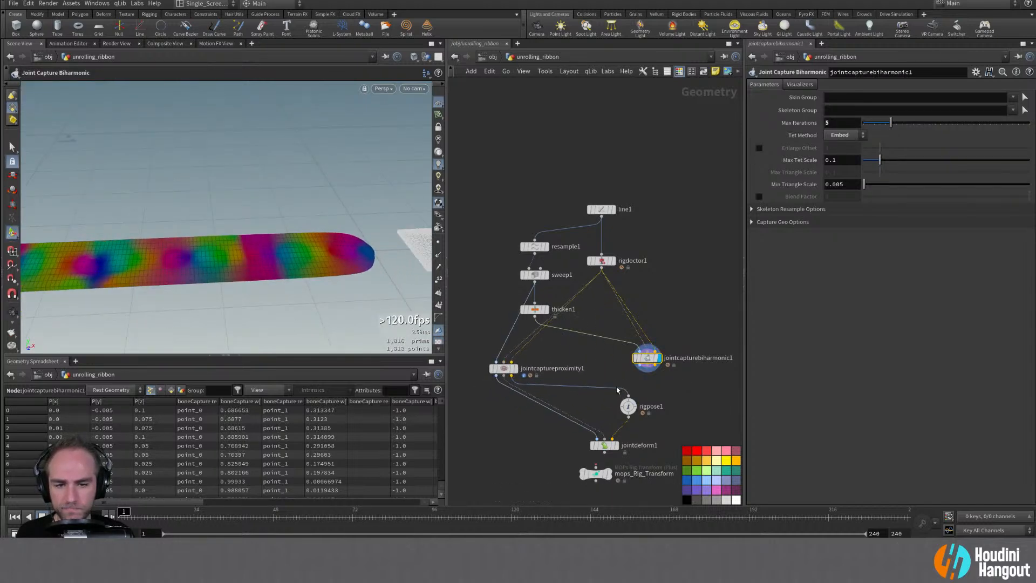
pyautogui.moveTo(594, 387); pyautogui.dragTo(602, 366)
pyautogui.click(647, 366)
pyautogui.click(604, 437)
pyautogui.click(597, 439)
pyautogui.click(639, 366)
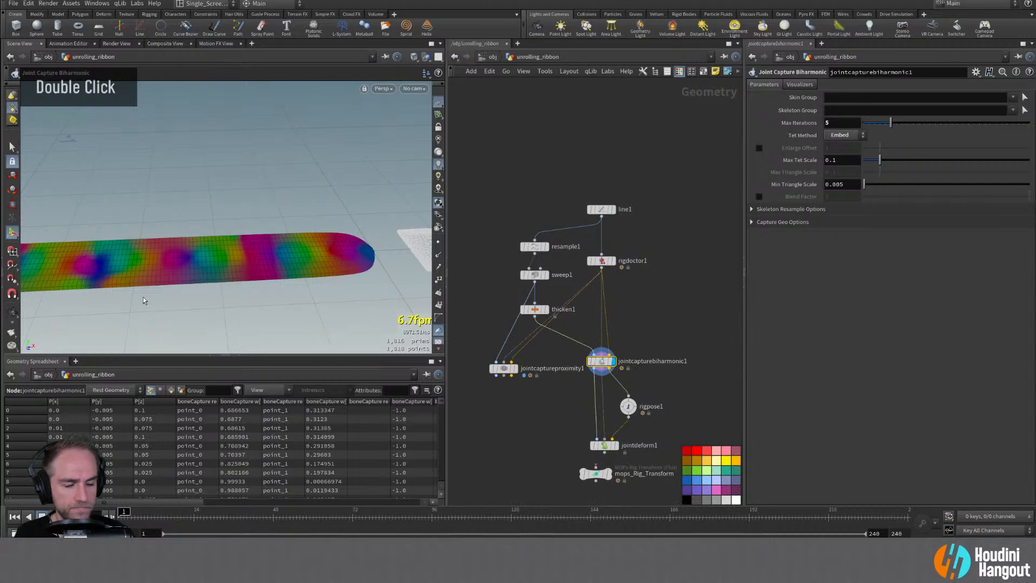
# Display jointdeform1 and examine how the thickened ribbon bends with the rigpose1 skeleton
pyautogui.keyDown('alt'); pyautogui.moveTo(137, 305); pyautogui.dragTo(199, 268); pyautogui.keyUp('alt')
pyautogui.keyDown('alt'); pyautogui.moveTo(199, 268); pyautogui.dragTo(85, 222, button='middle'); pyautogui.keyUp('alt')
pyautogui.keyDown('alt'); pyautogui.moveTo(86, 222); pyautogui.dragTo(443, 358); pyautogui.keyUp('alt')
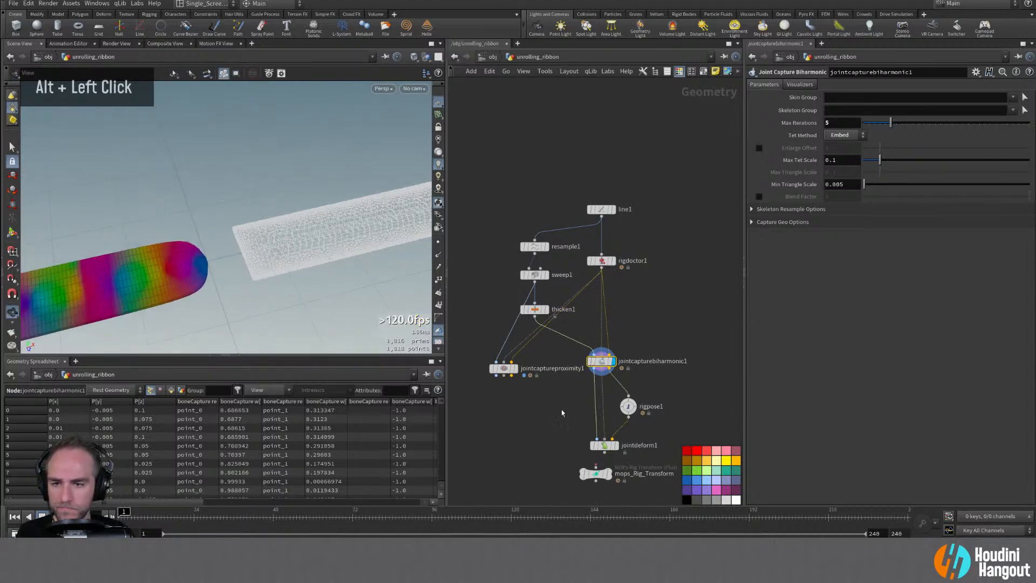
pyautogui.click(615, 445)
pyautogui.doubleClick(599, 445)
pyautogui.keyDown('alt'); pyautogui.moveTo(302, 226); pyautogui.dragTo(411, 170, button='middle'); pyautogui.keyUp('alt')
pyautogui.keyDown('alt'); pyautogui.moveTo(412, 170); pyautogui.dragTo(291, 157); pyautogui.keyUp('alt')
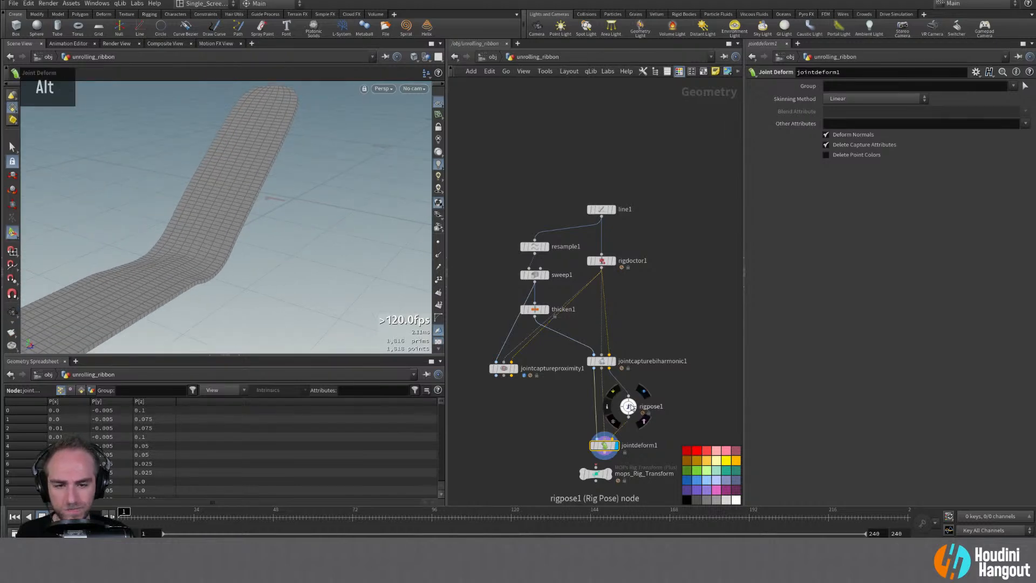
pyautogui.click(628, 408)
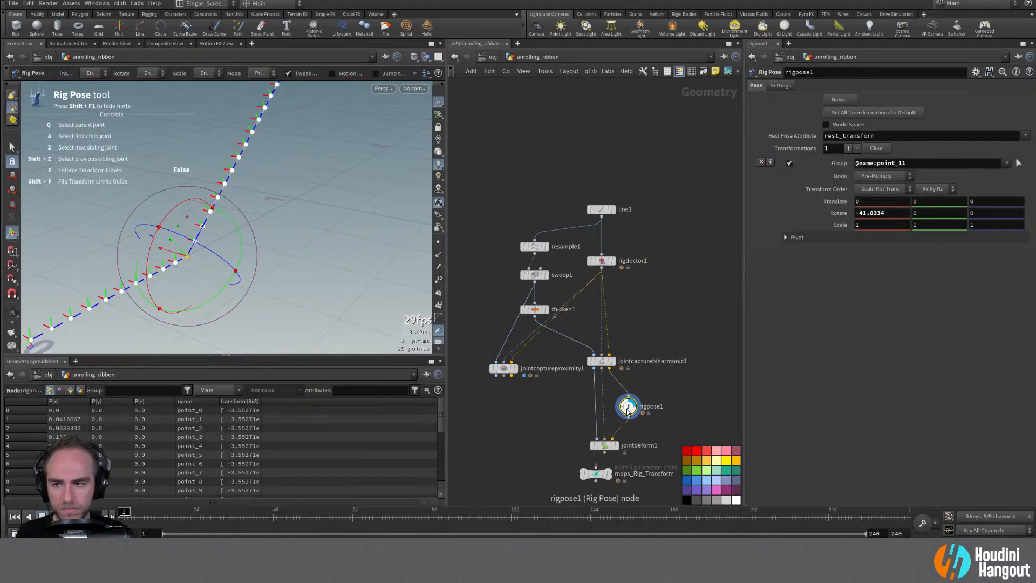
pyautogui.doubleClick(603, 445)
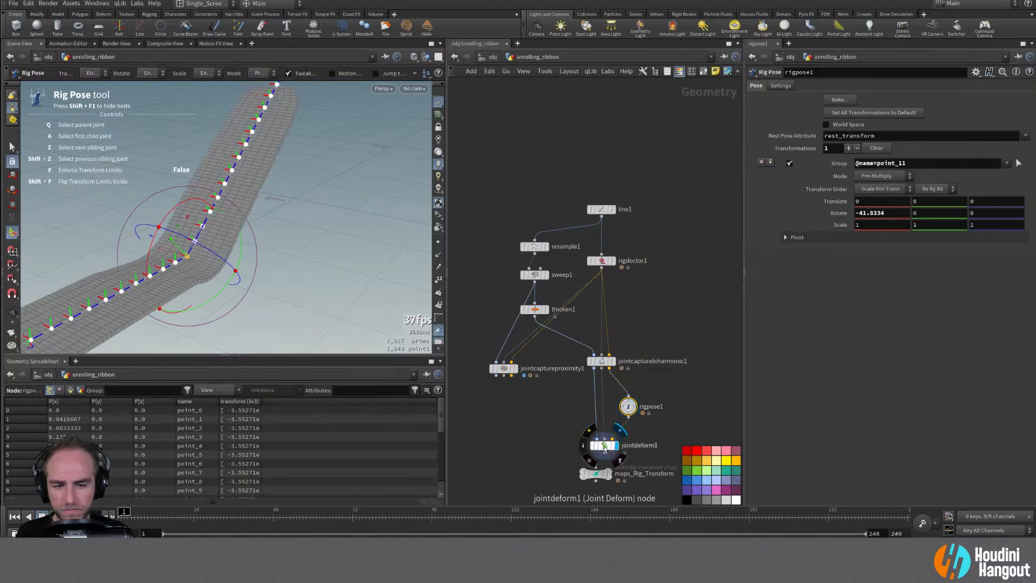
# Display jointcapturebiharmonic1 and try enabling its Blend Factor, turning it off again
pyautogui.doubleClick(602, 362)
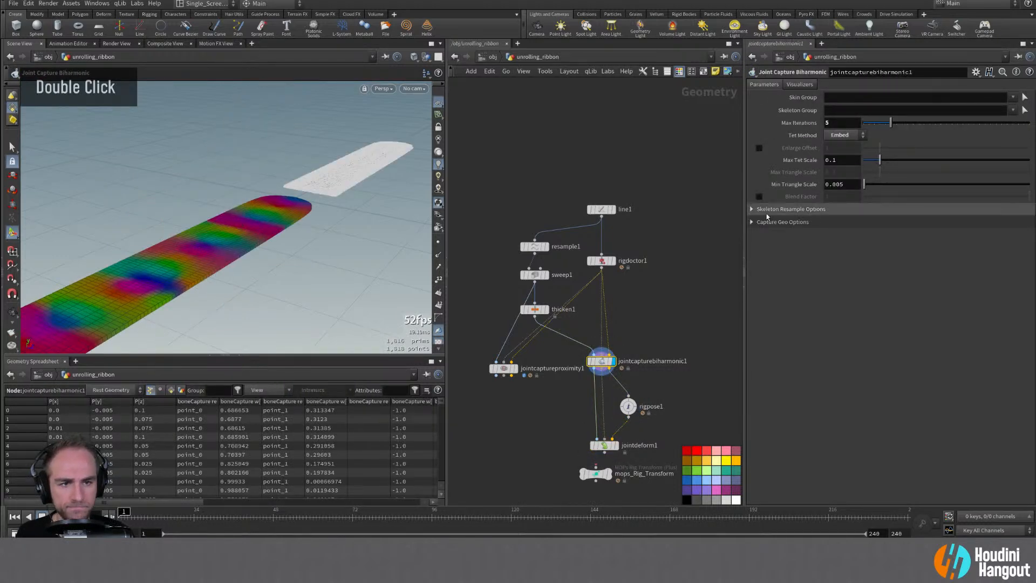
pyautogui.click(759, 196)
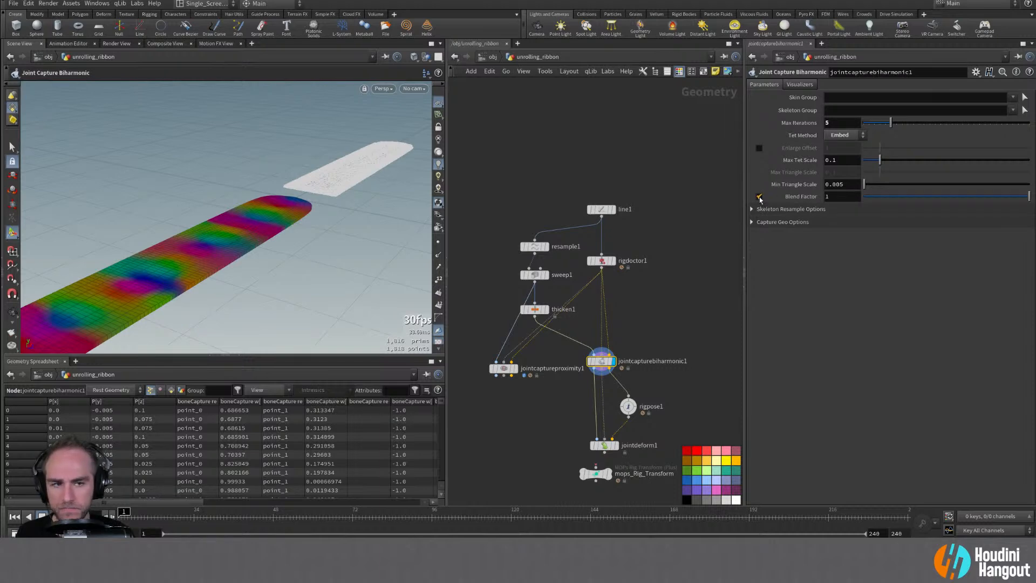
pyautogui.click(759, 198)
# Expand the biharmonic capture's Skeleton Resample Options and examine the tetrahedral mesh beside the ribbon up close
pyautogui.doubleClick(752, 209)
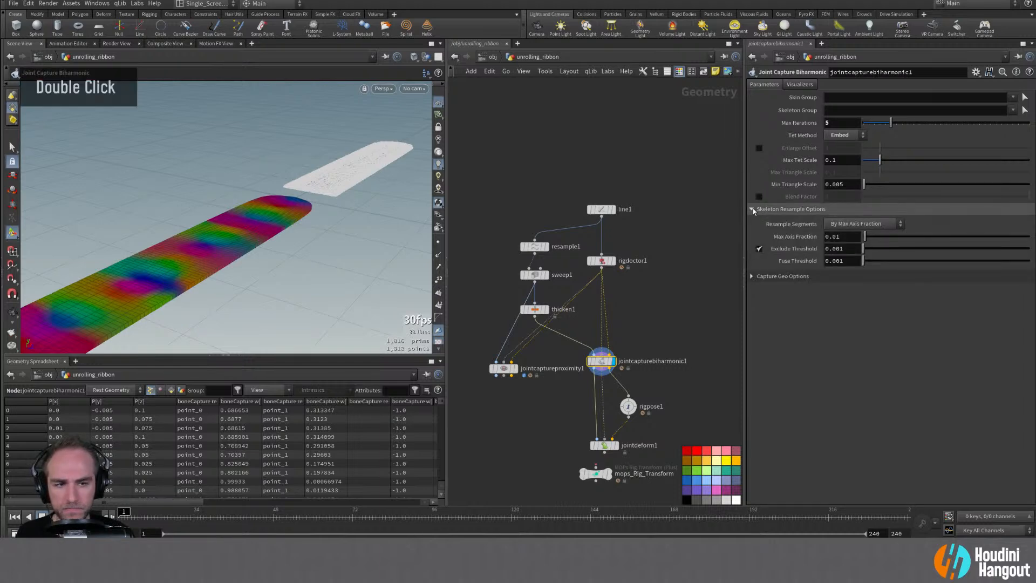
pyautogui.keyDown('alt'); pyautogui.moveTo(378, 178); pyautogui.dragTo(414, 155, button='right'); pyautogui.keyUp('alt')
pyautogui.keyDown('alt'); pyautogui.moveTo(414, 155); pyautogui.dragTo(285, 210); pyautogui.keyUp('alt')
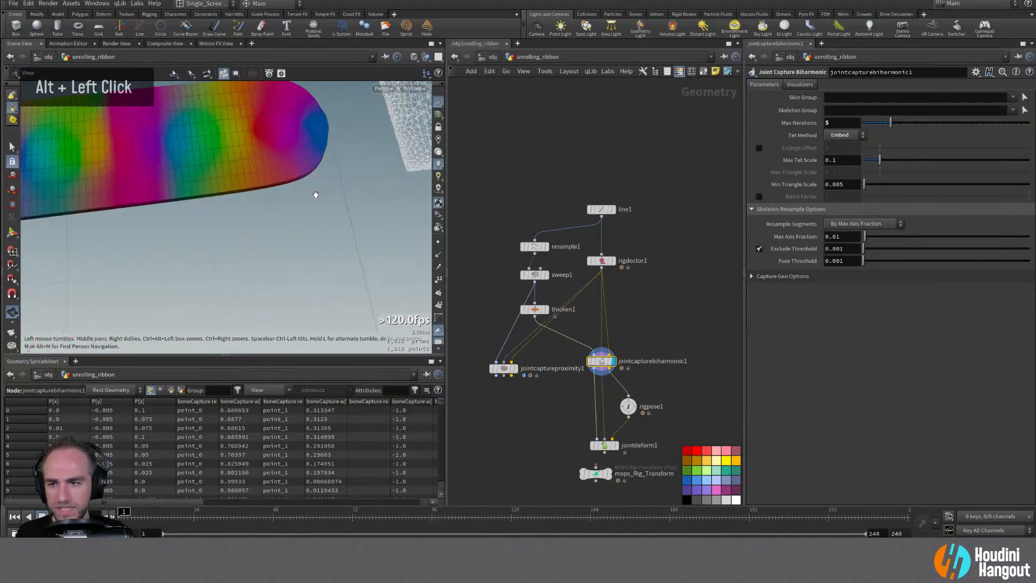
pyautogui.keyDown('alt'); pyautogui.moveTo(285, 210); pyautogui.dragTo(98, 272, button='middle'); pyautogui.keyUp('alt')
pyautogui.keyDown('alt'); pyautogui.moveTo(97, 272); pyautogui.dragTo(387, 135, button='right'); pyautogui.keyUp('alt')
pyautogui.keyDown('alt'); pyautogui.moveTo(386, 134); pyautogui.dragTo(366, 162, button='middle'); pyautogui.keyUp('alt')
pyautogui.keyDown('alt'); pyautogui.moveTo(367, 162); pyautogui.dragTo(340, 157); pyautogui.keyUp('alt')
pyautogui.keyDown('alt'); pyautogui.moveTo(163, 218); pyautogui.dragTo(227, 189, button='middle'); pyautogui.keyUp('alt')
pyautogui.keyDown('alt'); pyautogui.moveTo(226, 189); pyautogui.dragTo(292, 178); pyautogui.keyUp('alt')
pyautogui.keyDown('alt'); pyautogui.moveTo(269, 291); pyautogui.dragTo(216, 319); pyautogui.keyUp('alt')
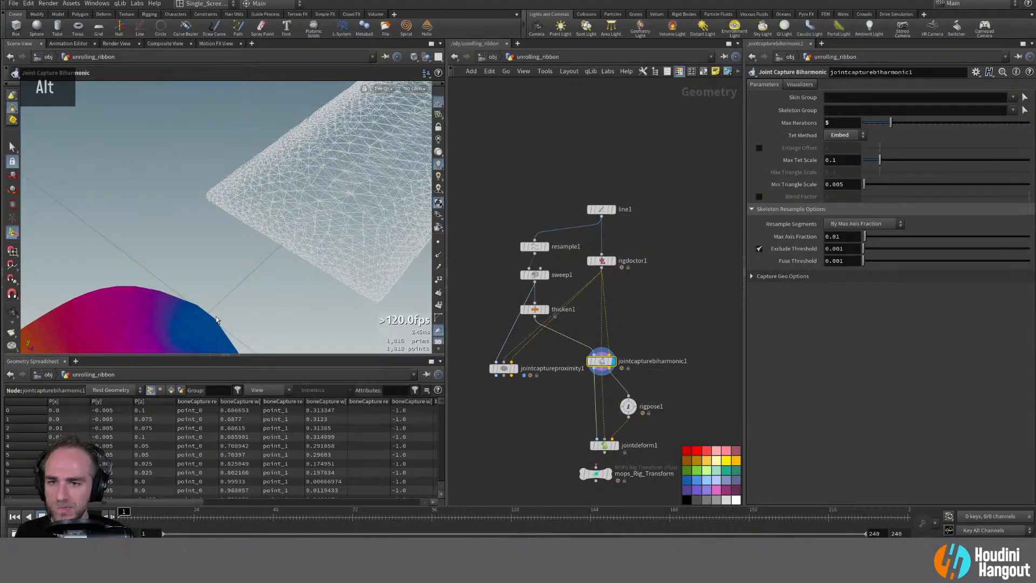
# Try a Max Axis Fraction of 0.022 for the skeleton resampling and restore its default
pyautogui.moveTo(864, 238); pyautogui.dragTo(867, 239)
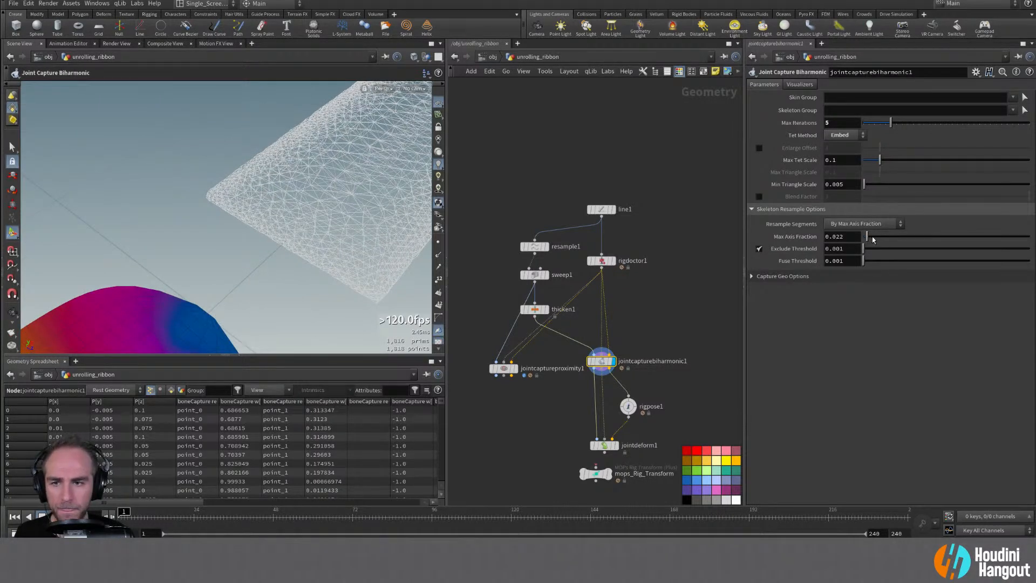
pyautogui.keyDown('ctrl'); pyautogui.middleClick(800, 235); pyautogui.keyUp('ctrl')
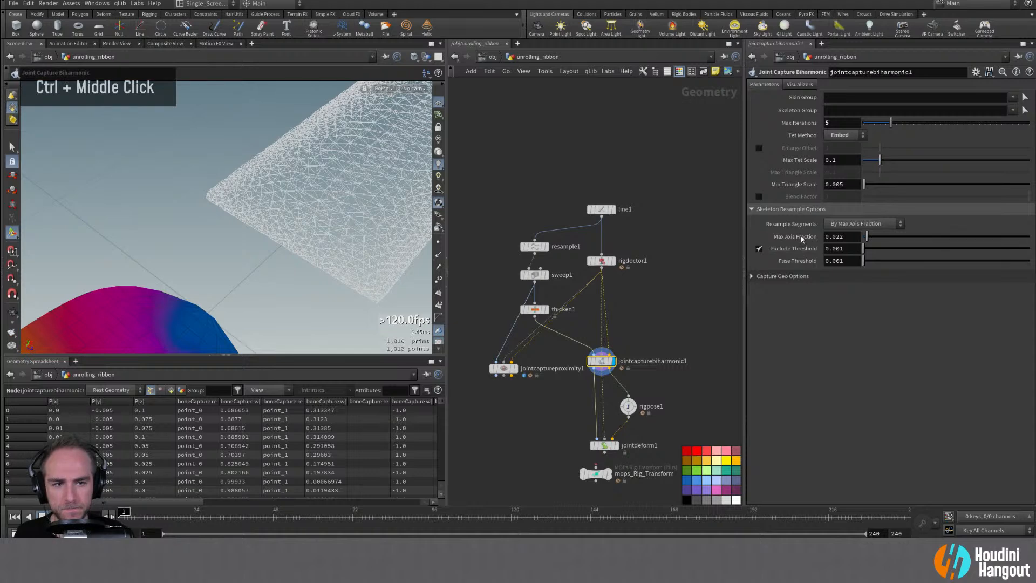
pyautogui.click(751, 277)
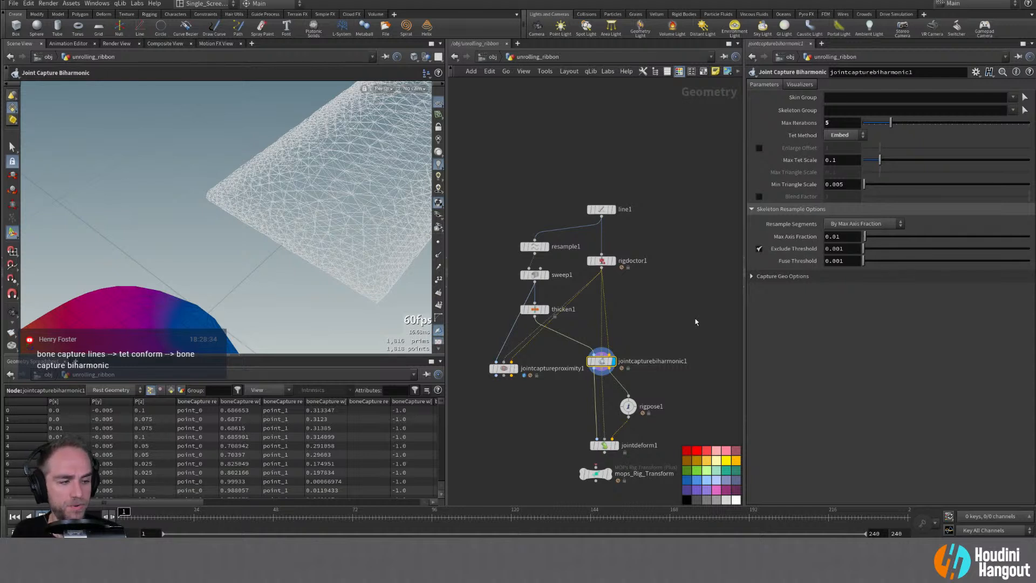
# Add a Tet Conform node in the empty space beside jointcapturebiharmonic1
pyautogui.moveTo(652, 317)
pyautogui.keyDown('alt'); pyautogui.mouseDown(button='middle')
pyautogui.moveTo(642, 318)
pyautogui.moveTo(655, 327)
pyautogui.mouseUp(button='middle'); pyautogui.keyUp('alt')
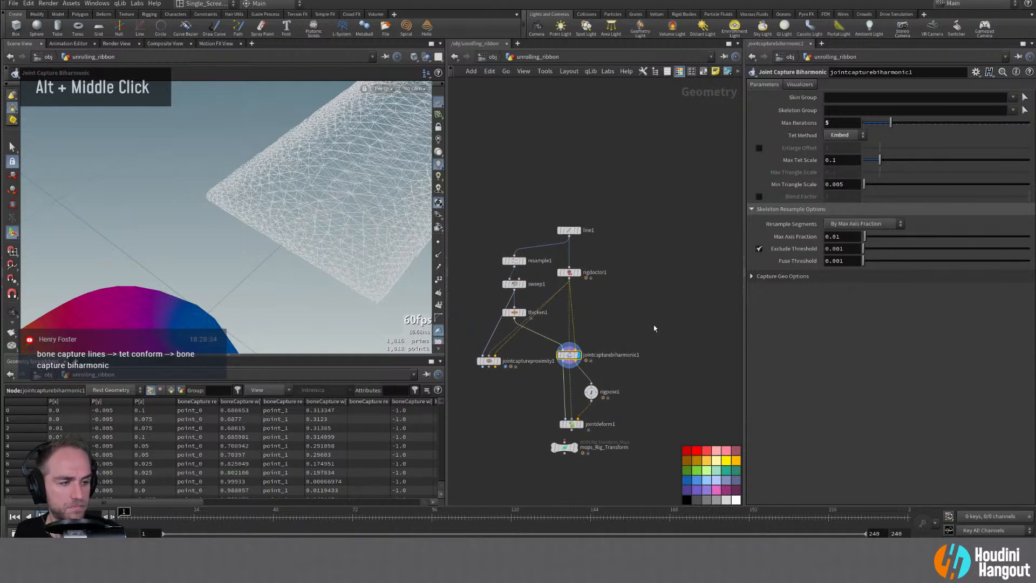
pyautogui.press('Tab')
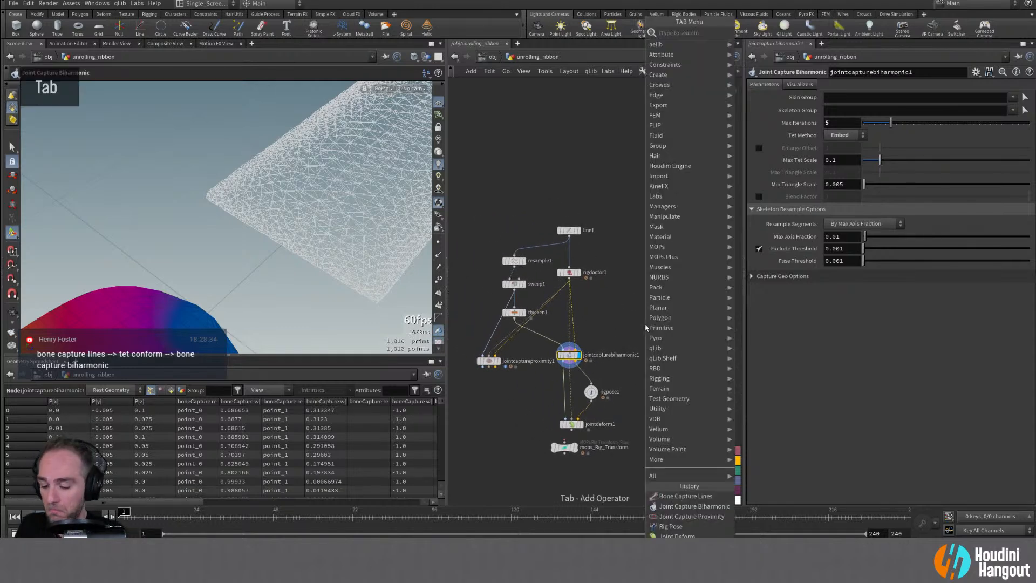
pyautogui.write('tet con')
pyautogui.press('Return')
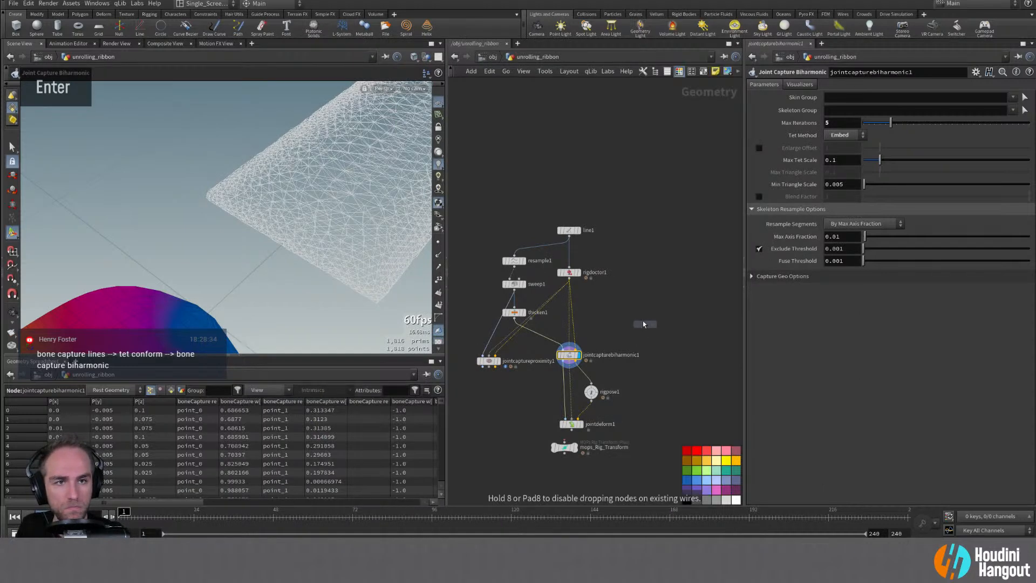
pyautogui.rightClick(635, 323)
pyautogui.scroll(3, 582, 348)
# Add a Bone Capture Lines node above the Tet Conform node
pyautogui.press('Tab')
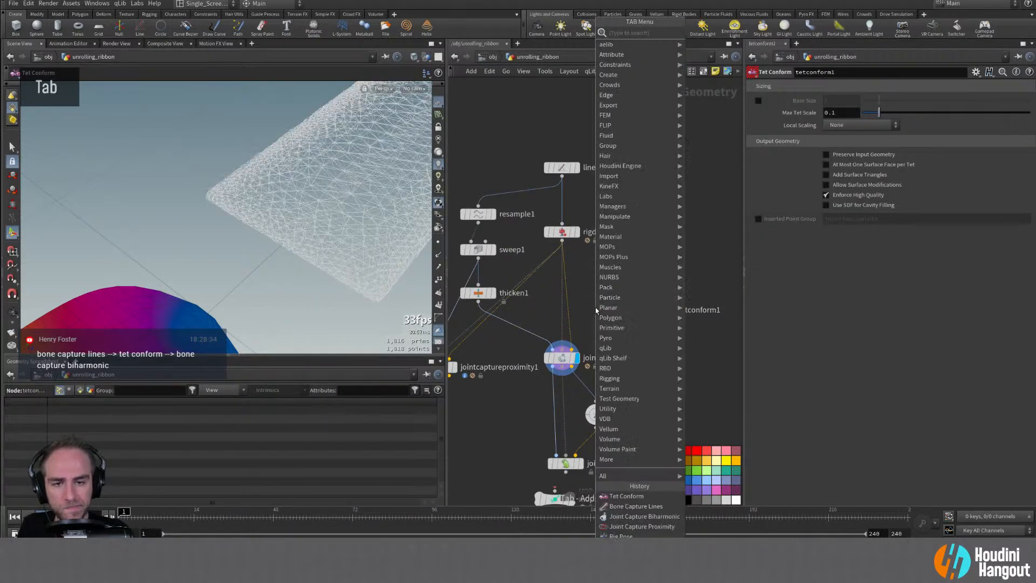
pyautogui.write('bone')
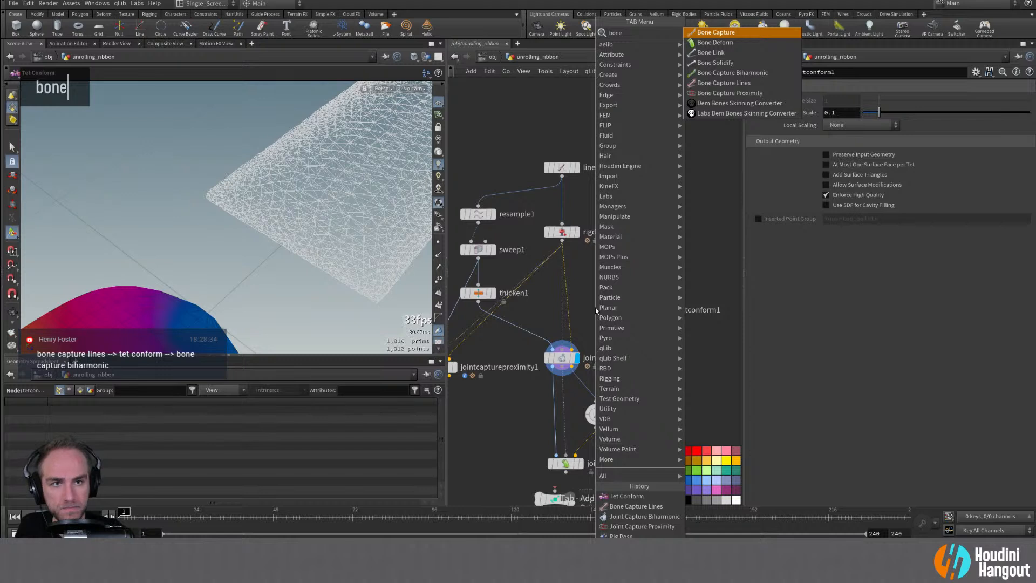
pyautogui.press('Down')
pyautogui.press('Down')
pyautogui.press('Down')
pyautogui.press('Down')
pyautogui.press('Down')
pyautogui.press('Return')
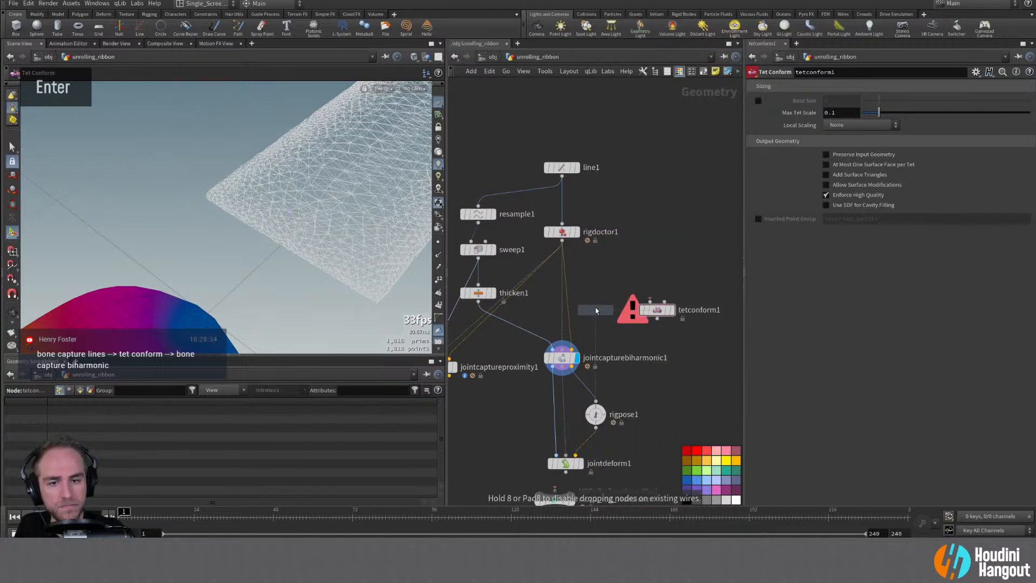
pyautogui.click(656, 259)
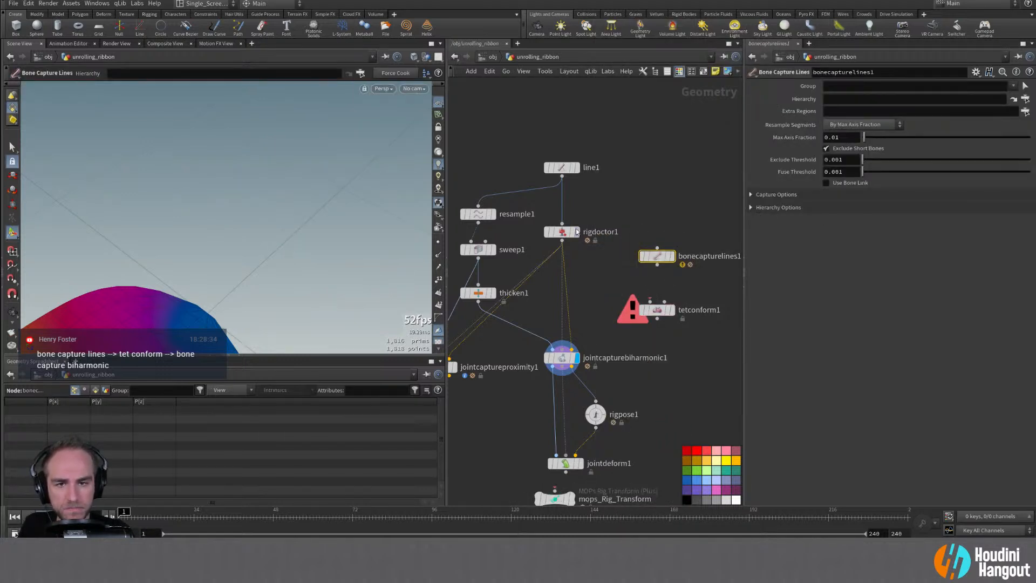
# Connect rigdoctor1's output to the Bone Capture Lines node and display its result
pyautogui.click(562, 240)
pyautogui.click(657, 247)
pyautogui.click(670, 255)
pyautogui.moveTo(658, 257); pyautogui.dragTo(658, 268)
# Turn on point display in the viewport and inspect the resampled points along the bone capture line
pyautogui.keyDown('alt'); pyautogui.moveTo(245, 230); pyautogui.dragTo(47, 291, button='right'); pyautogui.keyUp('alt')
pyautogui.press('Return')
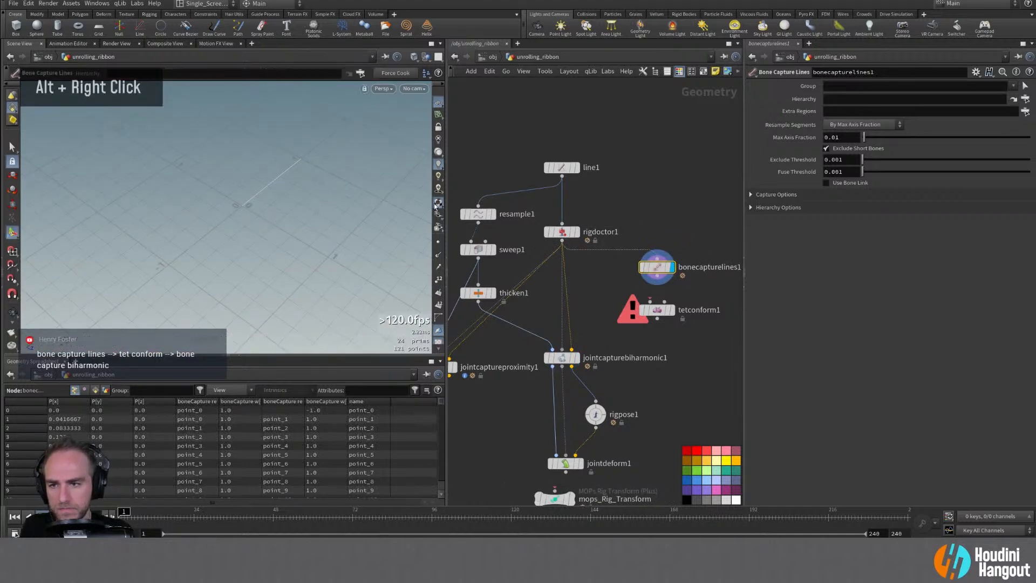
pyautogui.click(441, 242)
pyautogui.keyDown('alt'); pyautogui.moveTo(318, 200); pyautogui.dragTo(202, 186); pyautogui.keyUp('alt')
pyautogui.keyDown('alt'); pyautogui.moveTo(202, 186); pyautogui.dragTo(396, 233, button='right'); pyautogui.keyUp('alt')
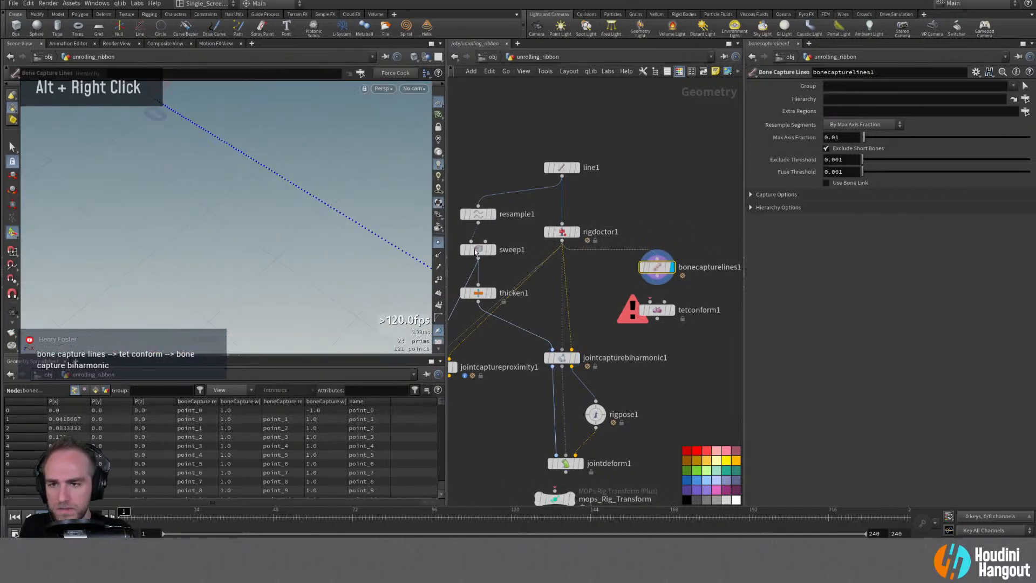
# Connect Bone Capture Lines to the Tet Conform node, check the Tet Conform node's info, and redisplay the bone capture lines
pyautogui.doubleClick(654, 306)
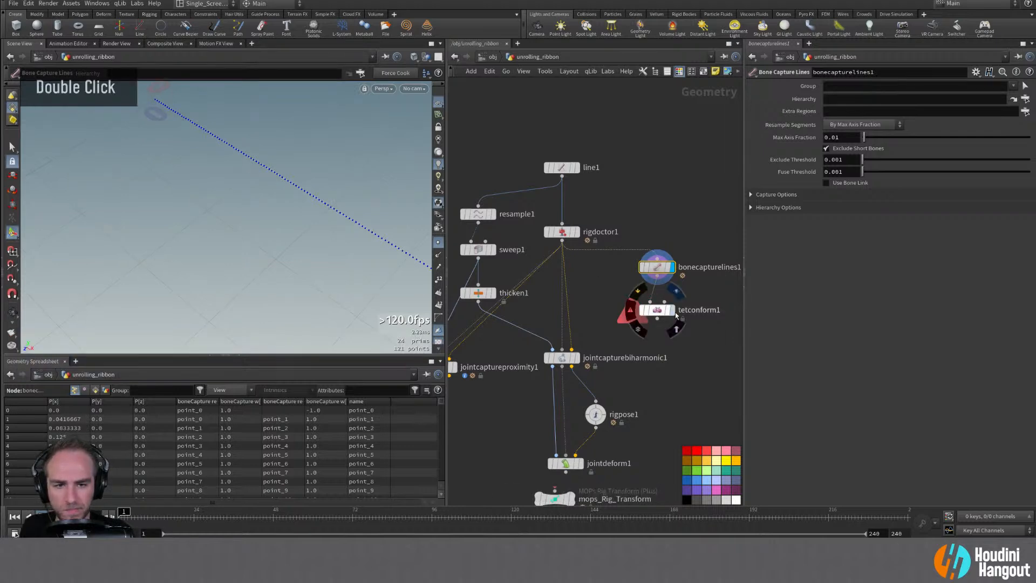
pyautogui.middleClick(657, 314)
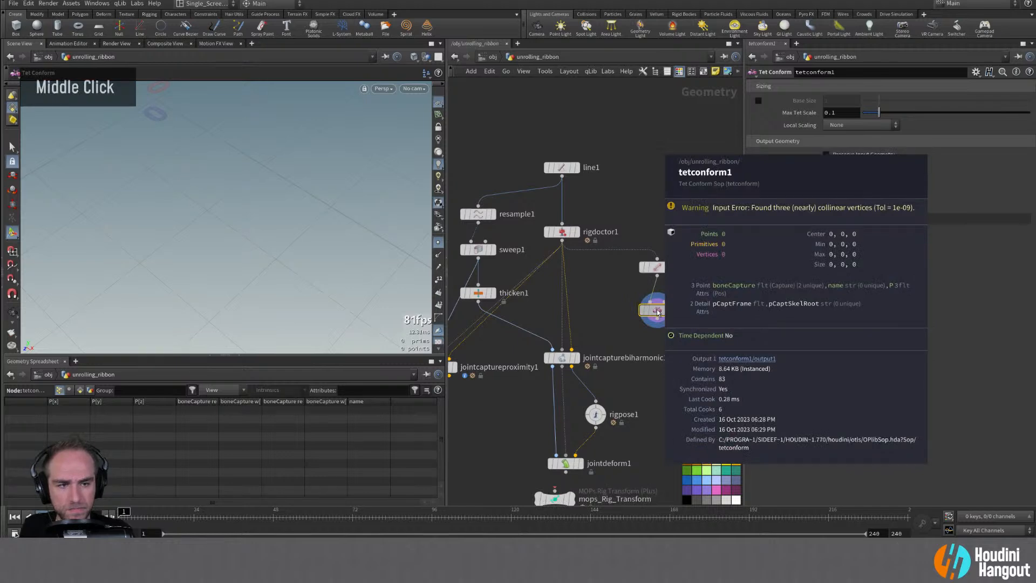
pyautogui.moveTo(657, 310); pyautogui.dragTo(657, 317)
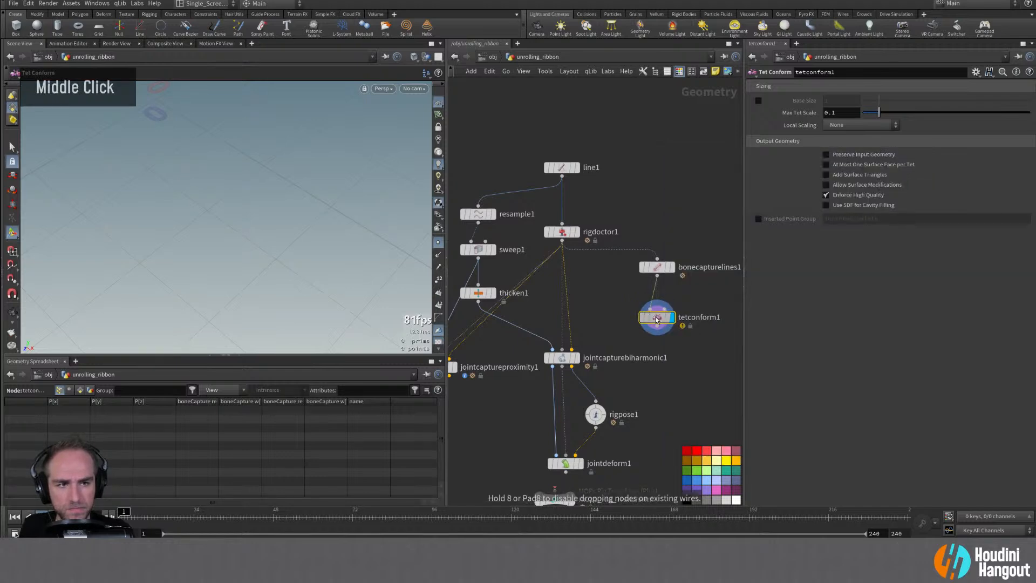
pyautogui.click(673, 269)
pyautogui.moveTo(657, 267); pyautogui.dragTo(657, 275)
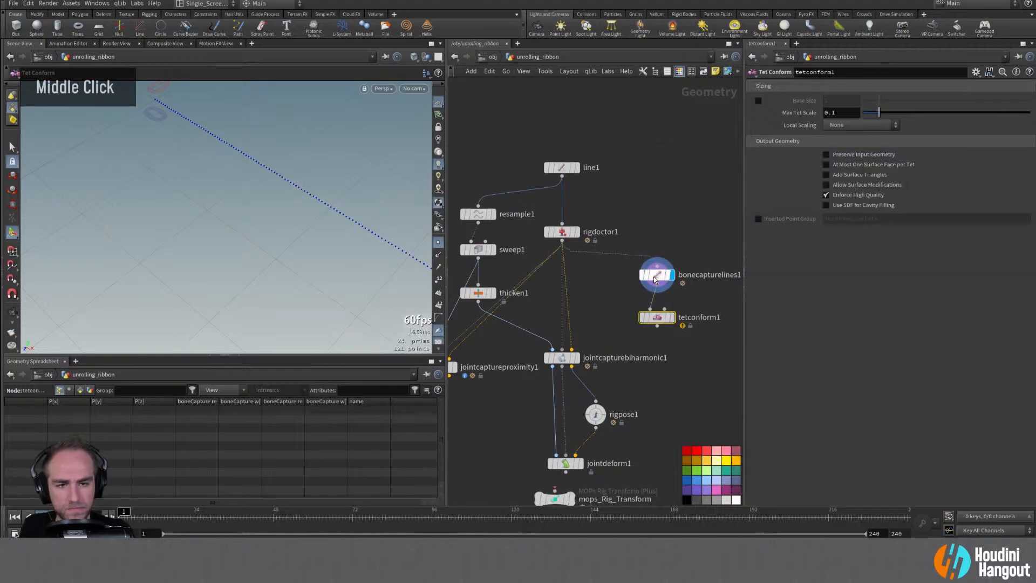
# Wire thicken1 into the Tet Conform node's first input and Bone Capture Lines into its second, and display the Tet Conform node
pyautogui.moveTo(656, 317); pyautogui.dragTo(637, 321)
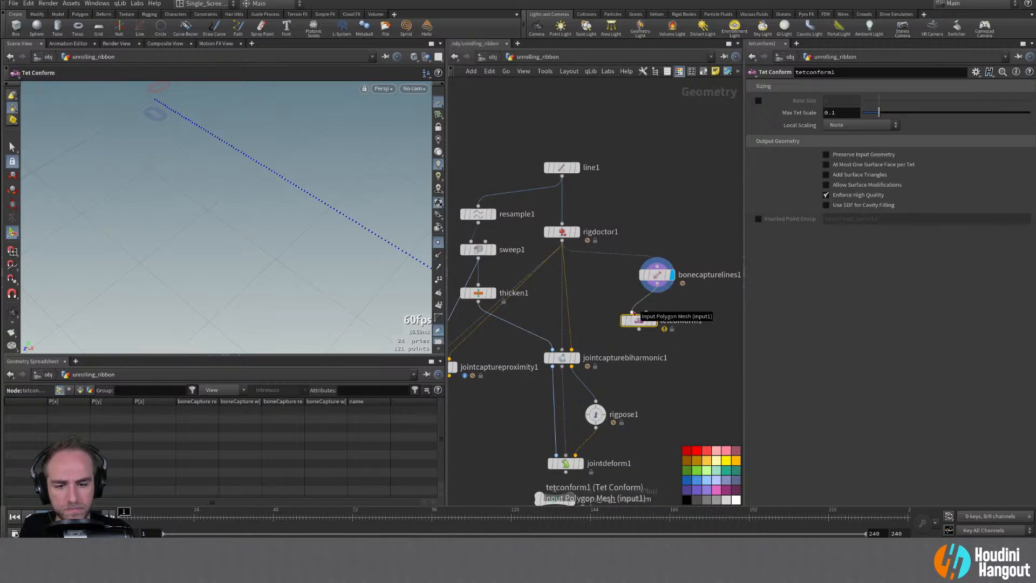
pyautogui.click(648, 311)
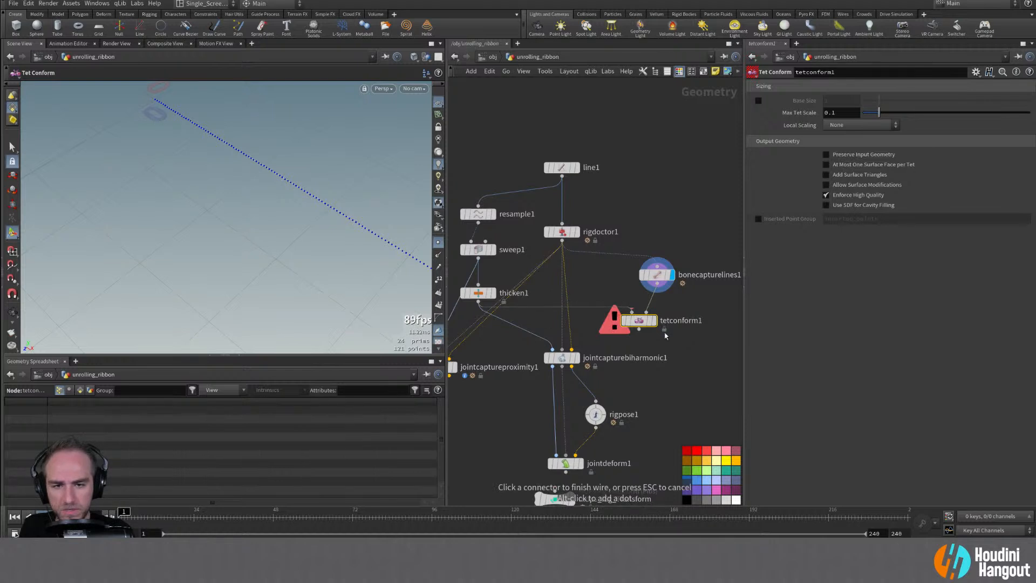
pyautogui.press('Escape')
pyautogui.click(655, 321)
pyautogui.moveTo(641, 324); pyautogui.dragTo(627, 327)
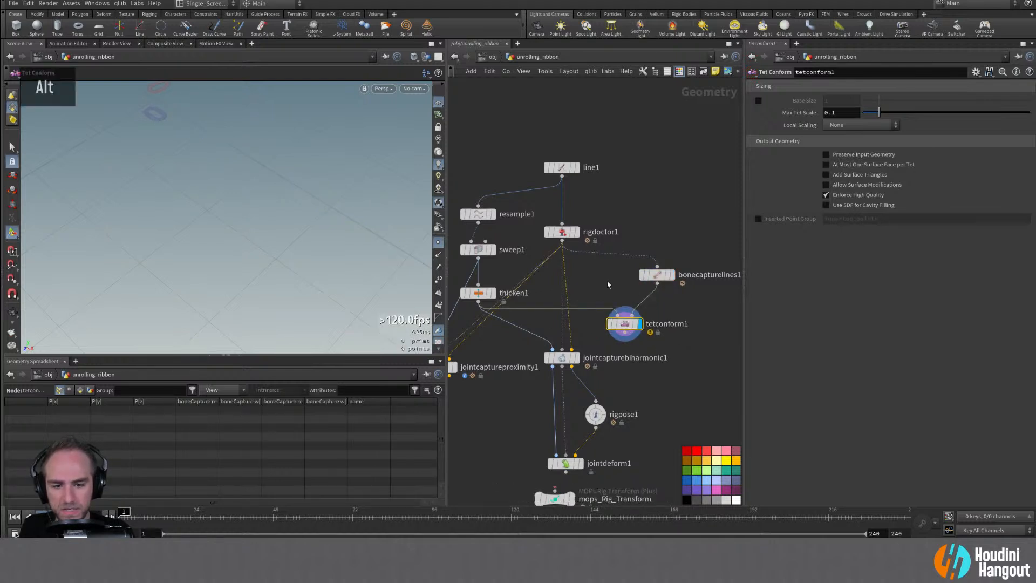
pyautogui.keyDown('alt'); pyautogui.moveTo(610, 284); pyautogui.dragTo(631, 291, button='middle'); pyautogui.keyUp('alt')
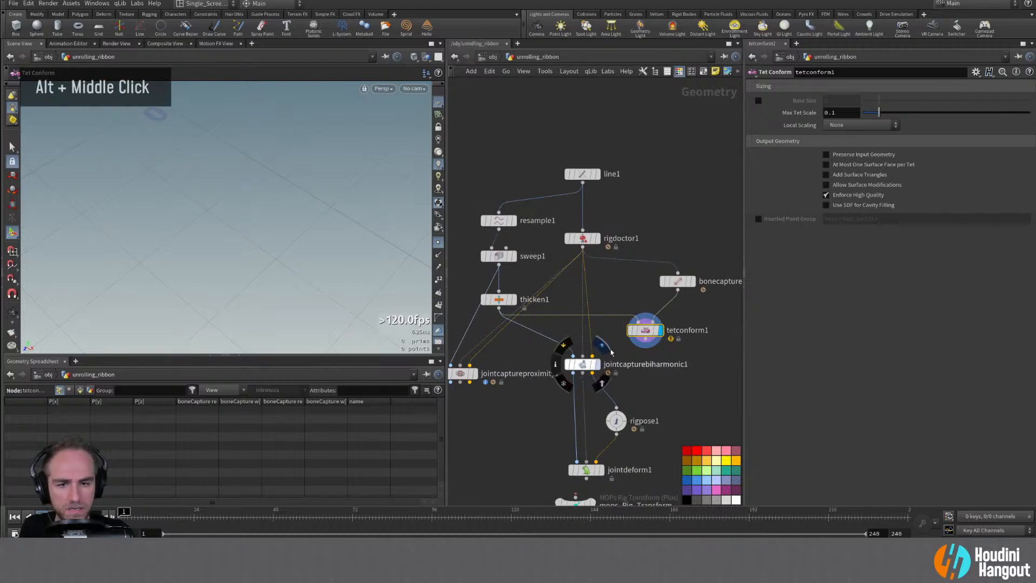
pyautogui.moveTo(645, 339)
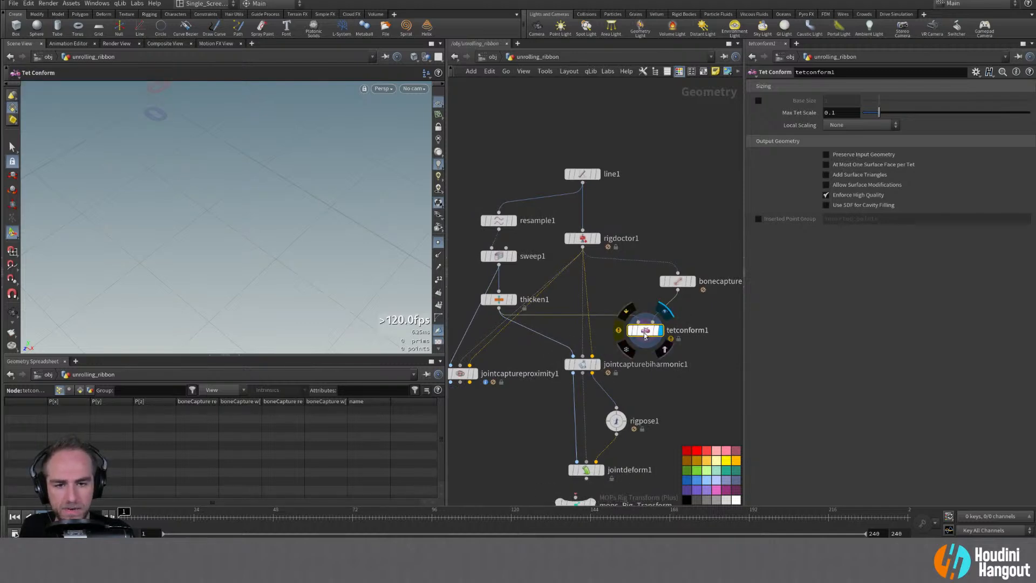
# Review the Bone Capture Lines node's capture, hierarchy and Resample Segments options, and read the Tet Conform node's info
pyautogui.doubleClick(689, 282)
pyautogui.keyDown('alt'); pyautogui.moveTo(615, 316); pyautogui.dragTo(546, 319, button='middle'); pyautogui.keyUp('alt')
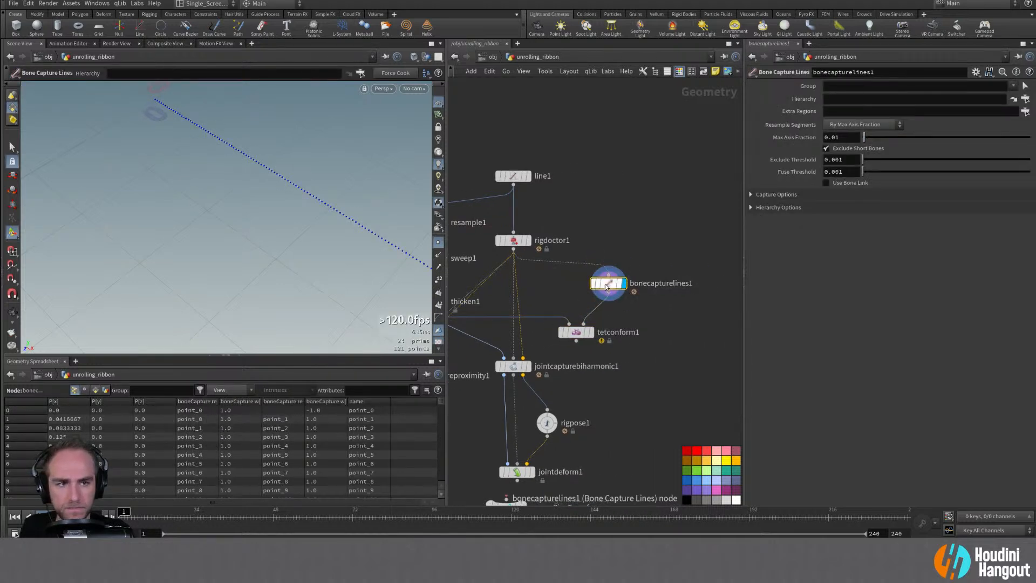
pyautogui.moveTo(605, 286)
pyautogui.doubleClick(748, 207)
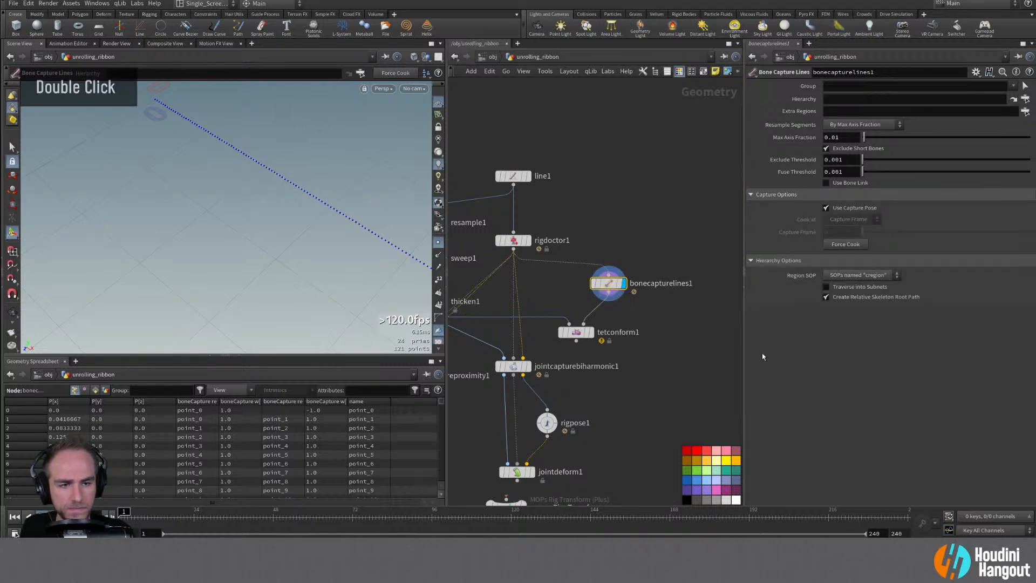
pyautogui.click(838, 126)
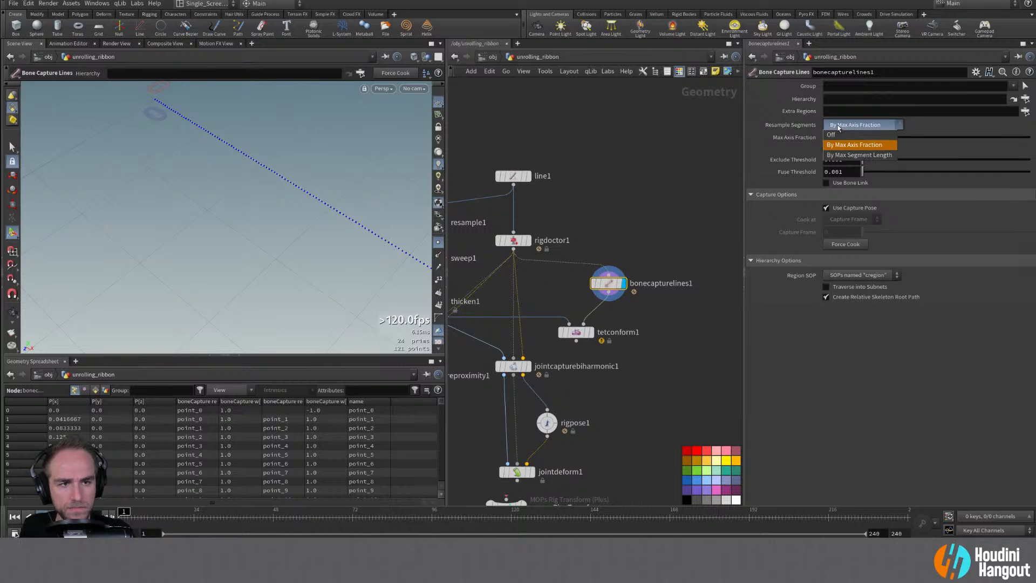
pyautogui.click(837, 124)
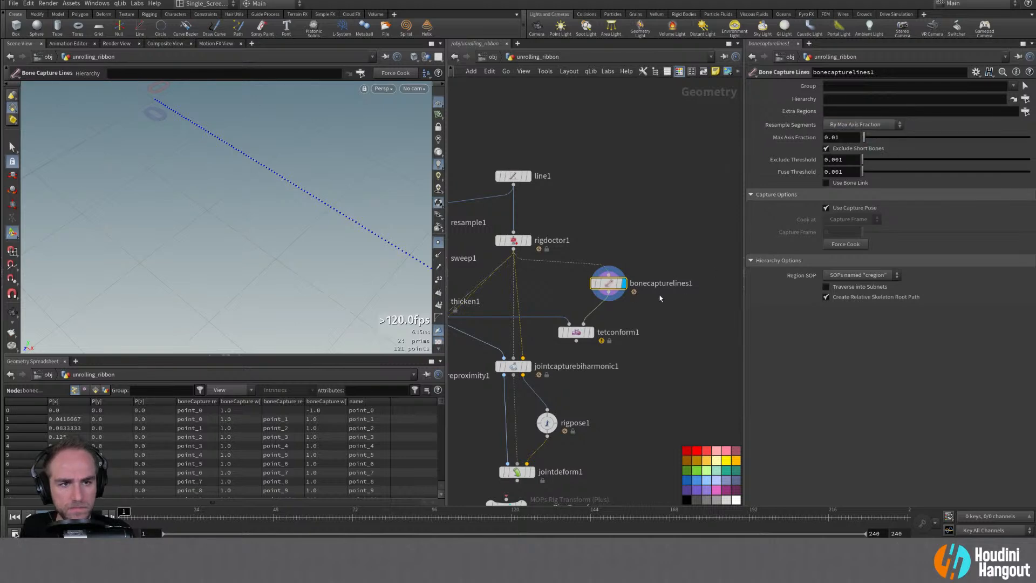
pyautogui.doubleClick(579, 333)
pyautogui.middleClick(579, 333)
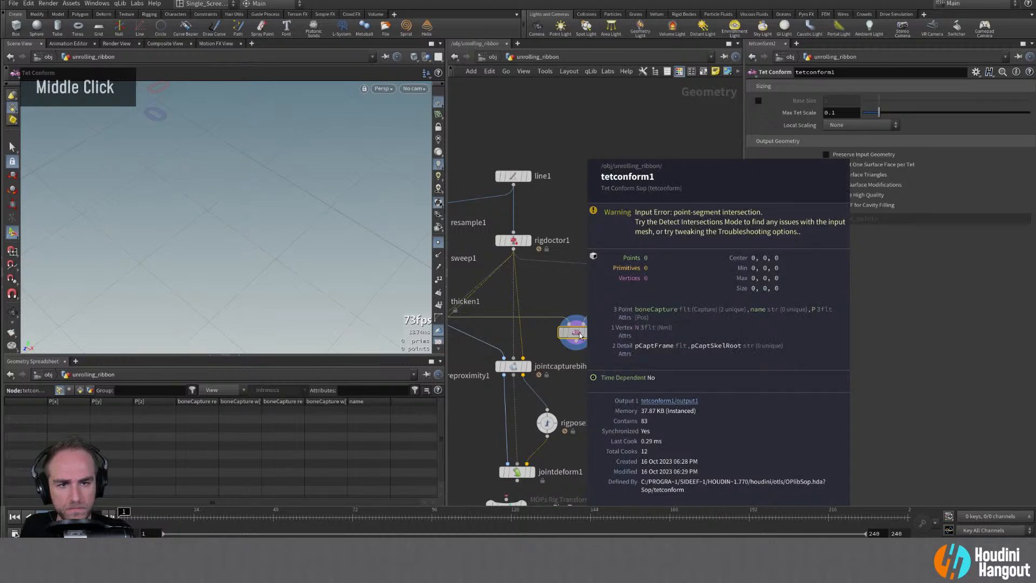
# Cut both input wires of the Tet Conform node
pyautogui.press('c')
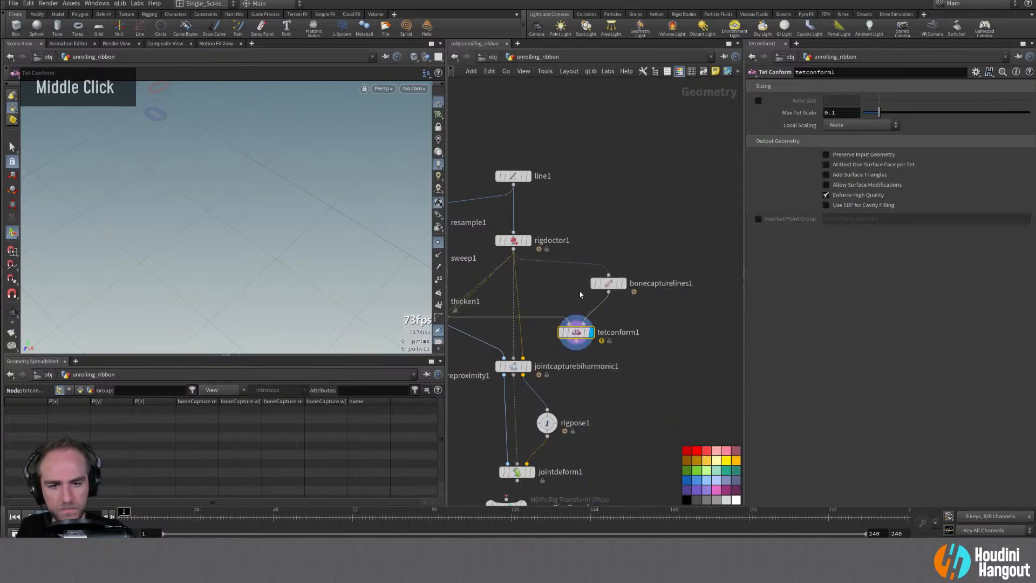
pyautogui.press('y')
pyautogui.moveTo(551, 310); pyautogui.dragTo(649, 378)
pyautogui.press('y')
# Delete the jointcaptureproximity1 node from the network
pyautogui.keyDown('alt'); pyautogui.moveTo(557, 329); pyautogui.dragTo(583, 338, button='middle'); pyautogui.keyUp('alt')
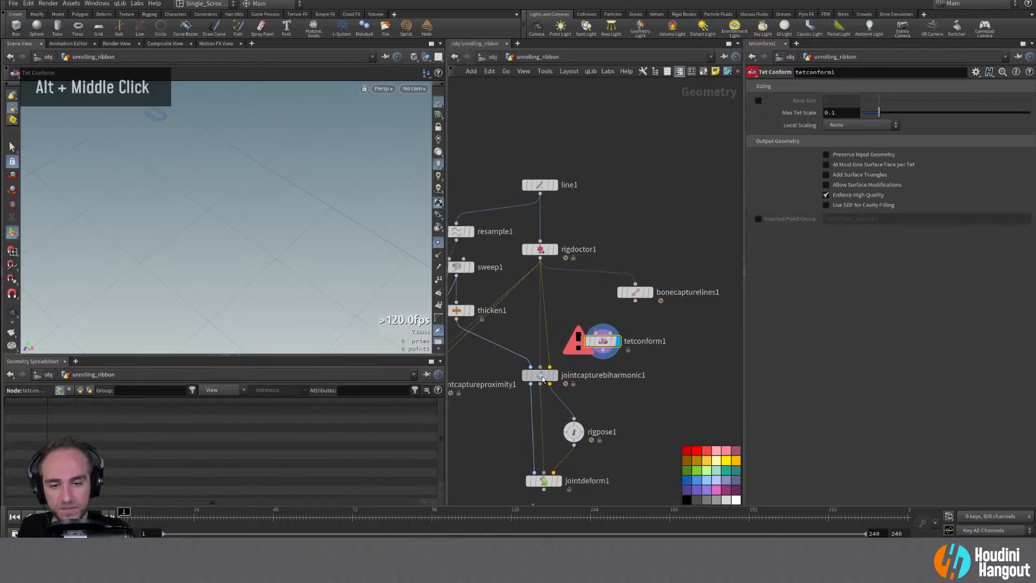
pyautogui.middleClick(515, 422)
pyautogui.moveTo(514, 422); pyautogui.dragTo(620, 372, button='middle')
pyautogui.moveTo(516, 335); pyautogui.dragTo(532, 382)
pyautogui.click(538, 382)
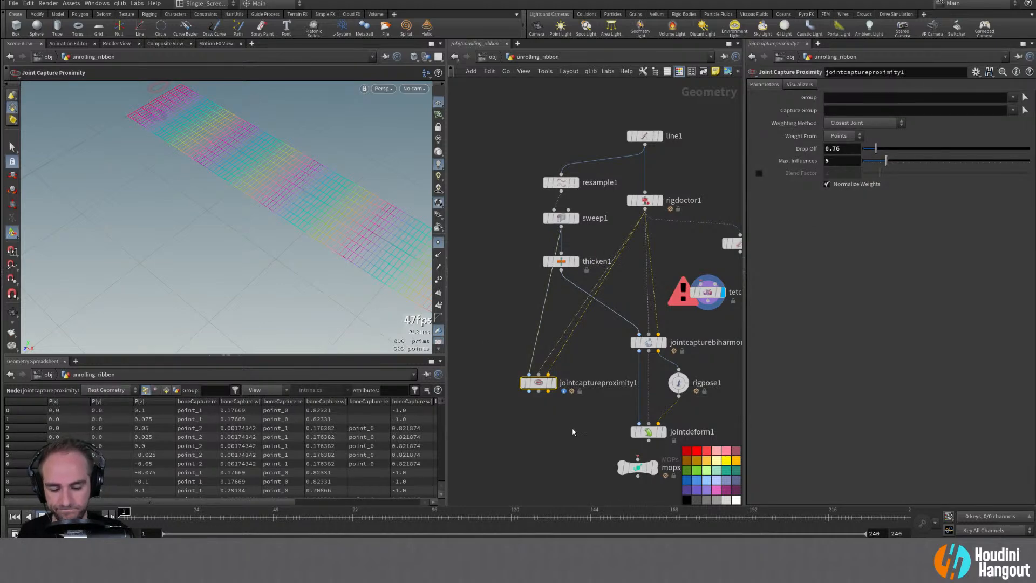
pyautogui.moveTo(540, 387)
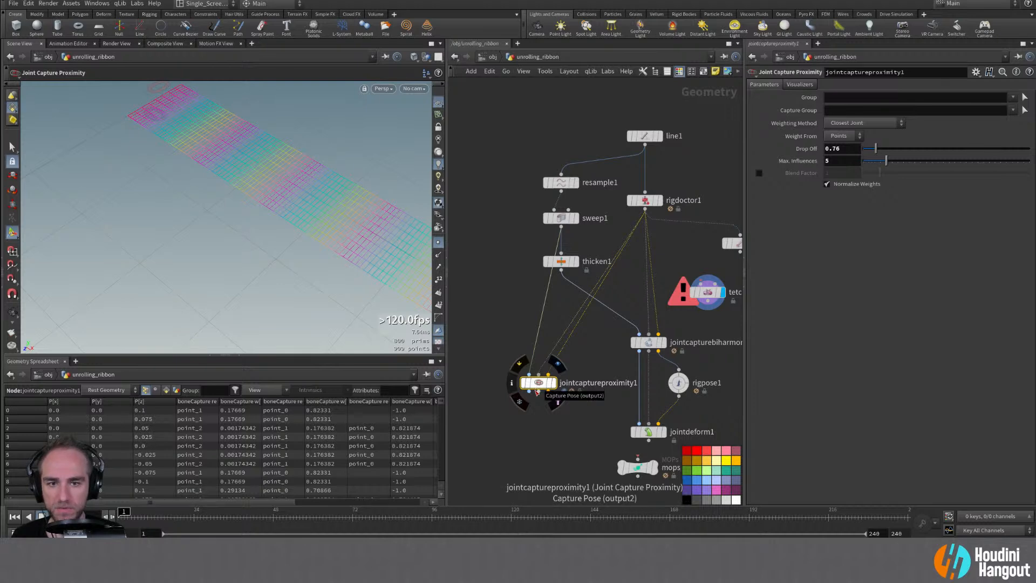
pyautogui.press('Delete')
pyautogui.moveTo(575, 379); pyautogui.dragTo(541, 377, button='middle')
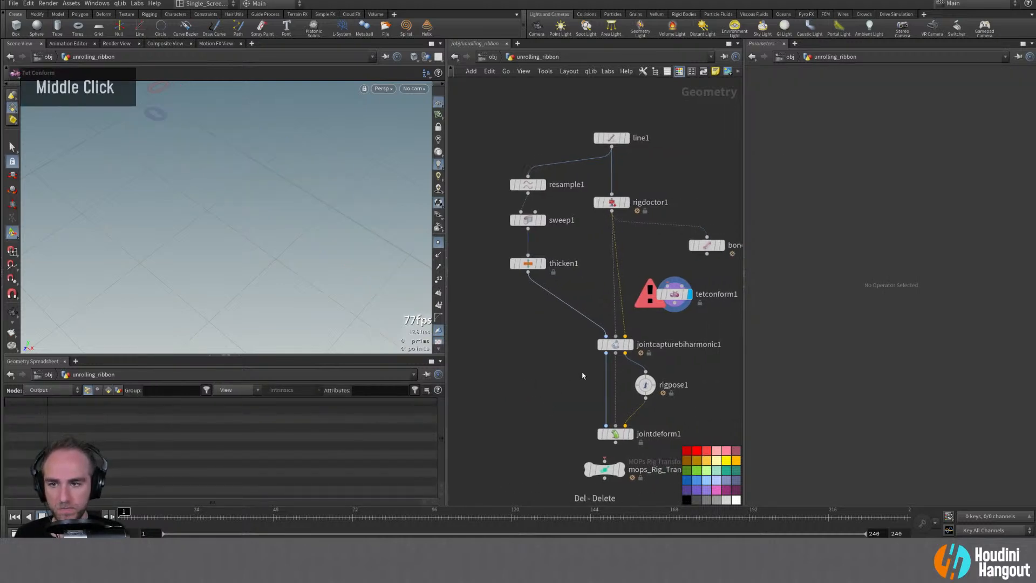
# Display jointcapturebiharmonic1 and inspect its capture weight colours along the ribbon
pyautogui.doubleClick(630, 346)
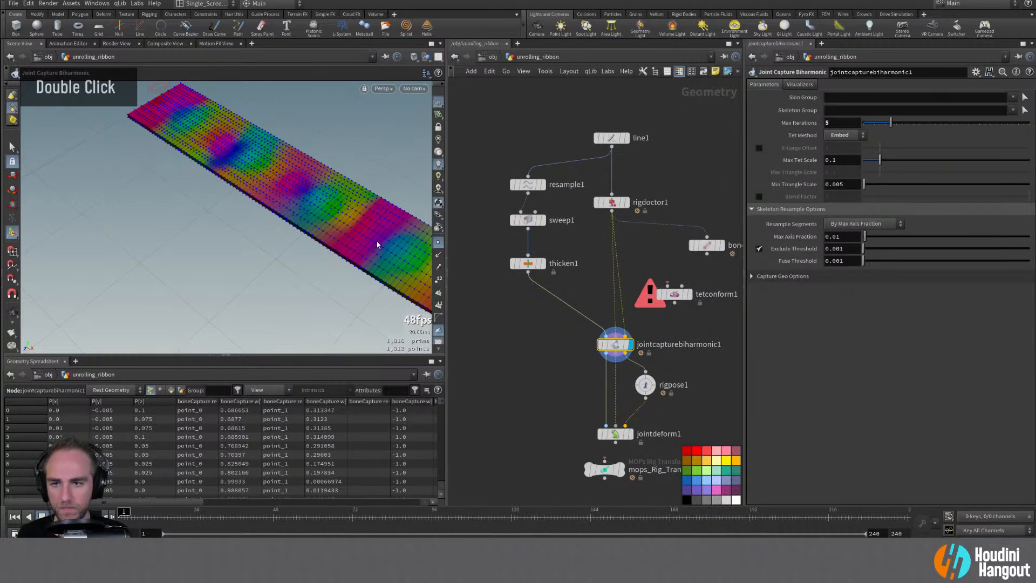
pyautogui.keyDown('alt'); pyautogui.moveTo(379, 245); pyautogui.dragTo(280, 232, button='middle'); pyautogui.keyUp('alt')
pyautogui.keyDown('alt'); pyautogui.moveTo(281, 232); pyautogui.dragTo(301, 217); pyautogui.keyUp('alt')
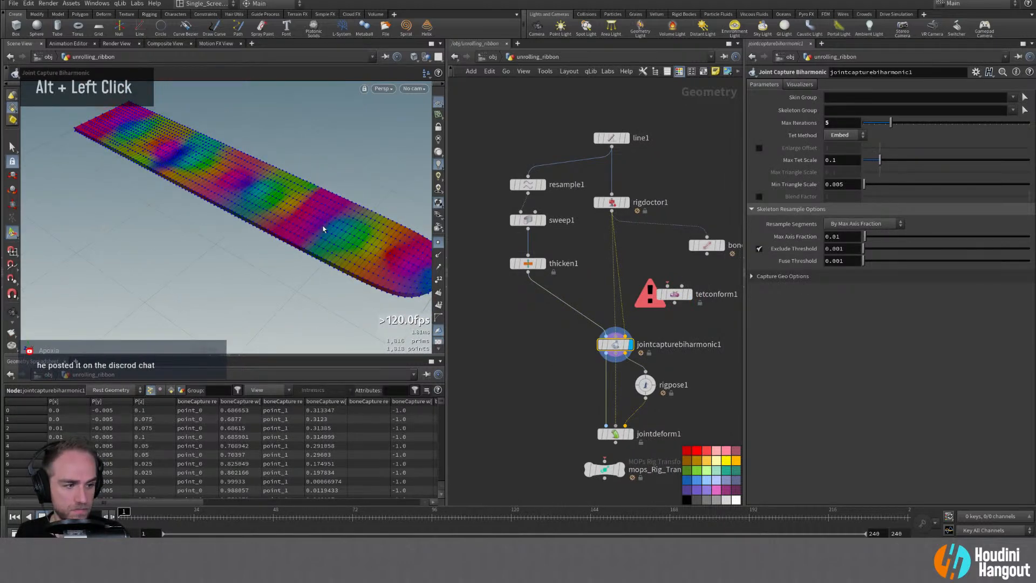
pyautogui.moveTo(674, 294)
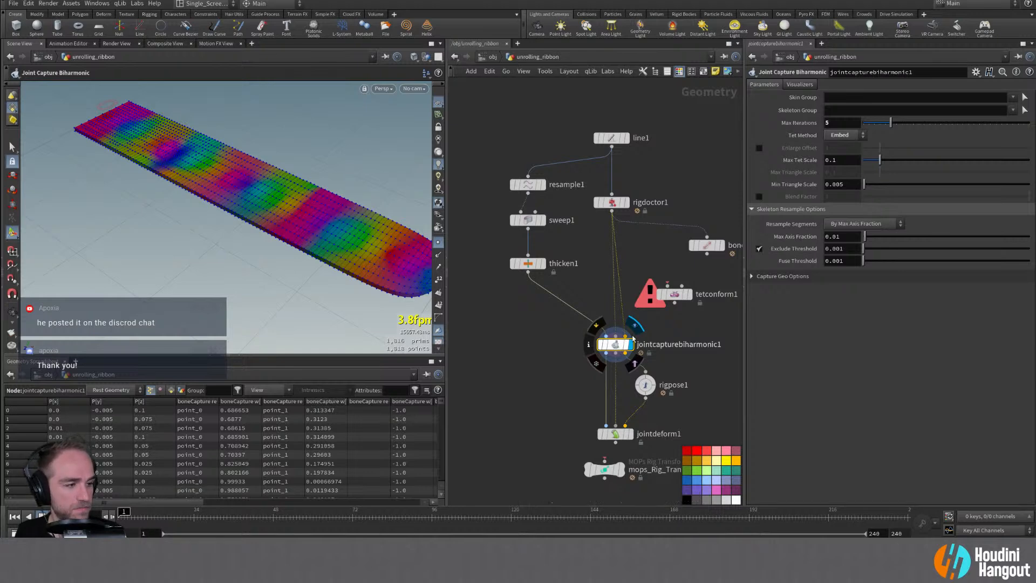
# Connect thicken1's output to the Tet Conform node's first input
pyautogui.keyDown('alt'); pyautogui.moveTo(619, 346); pyautogui.dragTo(659, 268, button='middle'); pyautogui.keyUp('alt')
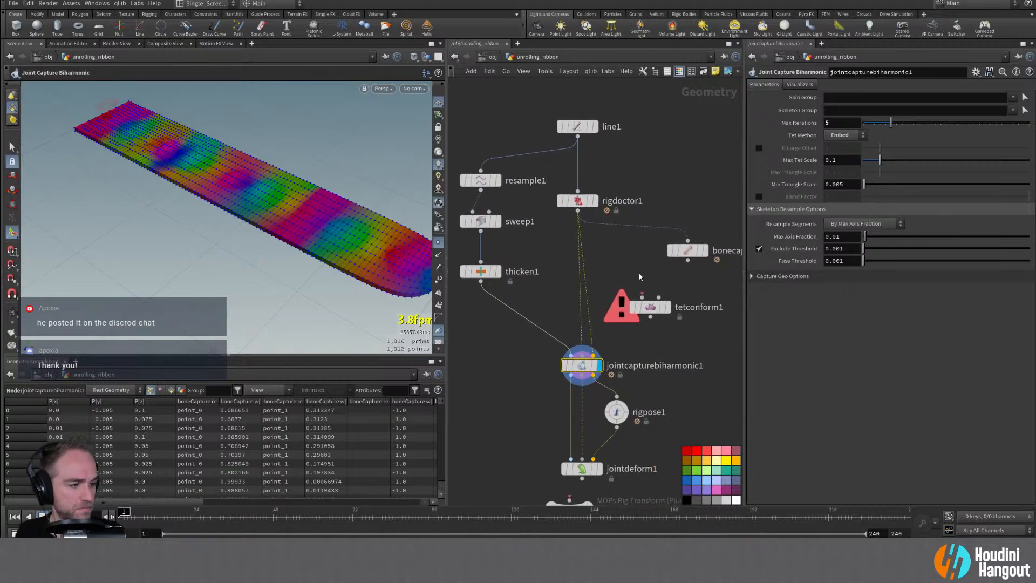
pyautogui.click(480, 281)
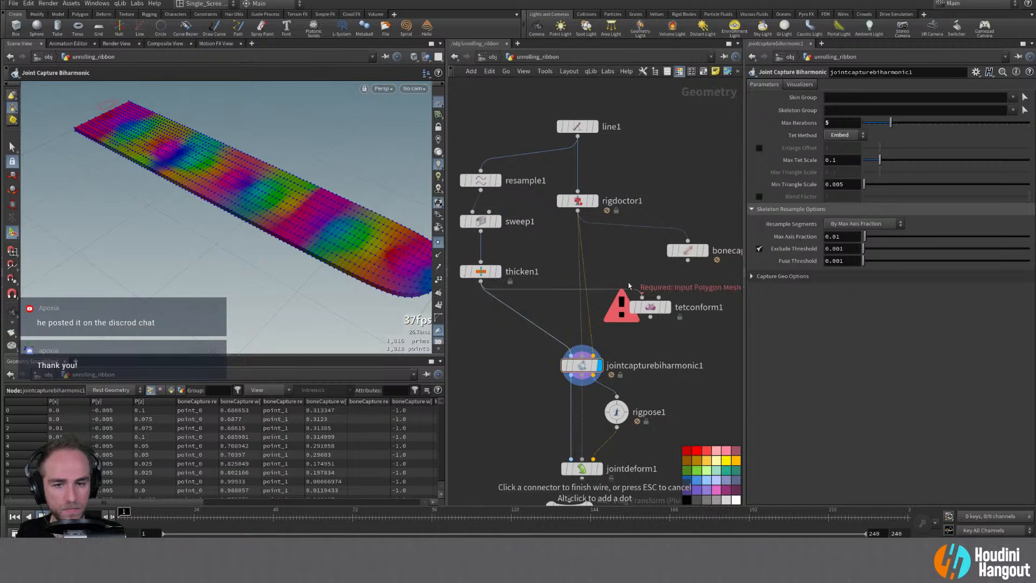
pyautogui.click(641, 296)
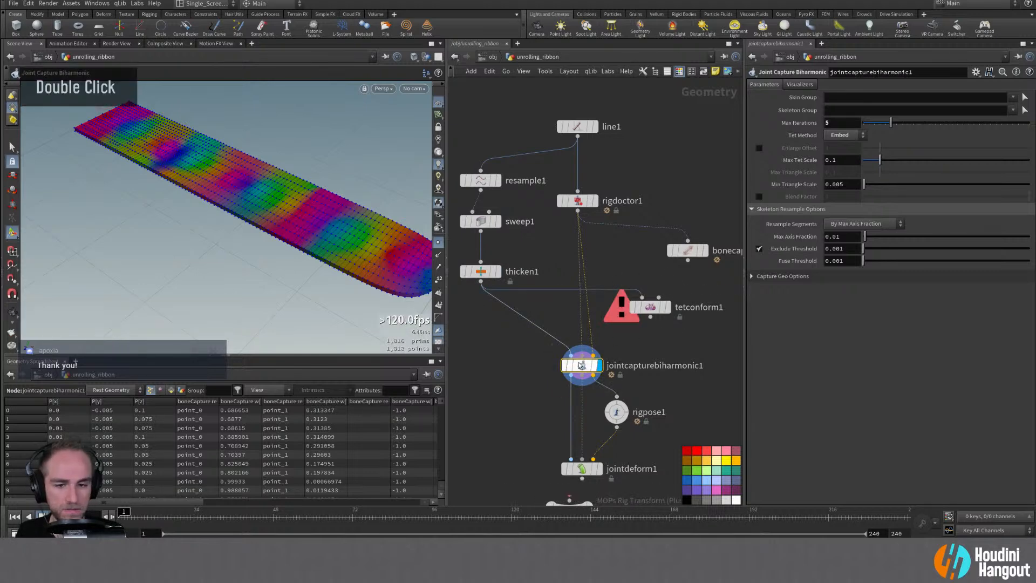
# Delete jointcapturebiharmonic1 and add a Bone Capture Biharmonic node in its place
pyautogui.press('Delete')
pyautogui.press('Tab')
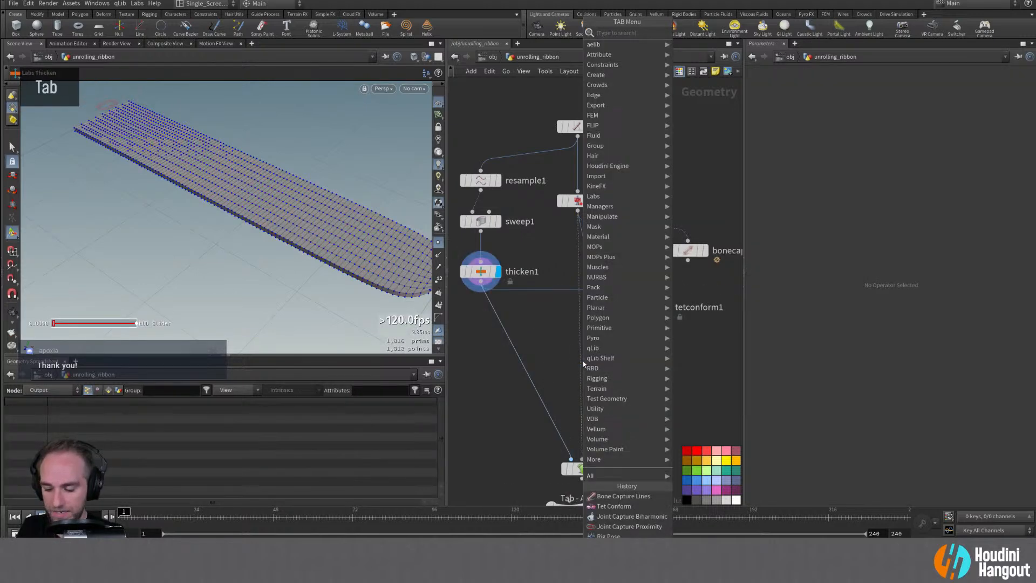
pyautogui.write('bone')
pyautogui.press('Down')
pyautogui.press('Down')
pyautogui.press('Down')
pyautogui.press('Down')
pyautogui.press('Return')
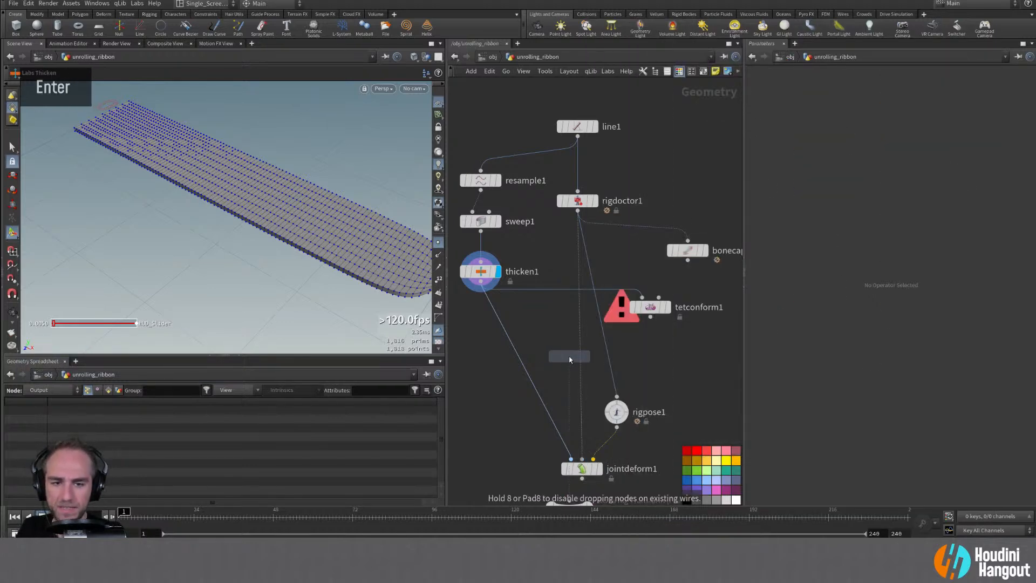
pyautogui.click(583, 364)
# Wire thicken1 and Tet Conform into the Bone Capture Biharmonic node, and Bone Capture Lines into Tet Conform's second input
pyautogui.click(561, 343)
pyautogui.doubleClick(492, 294)
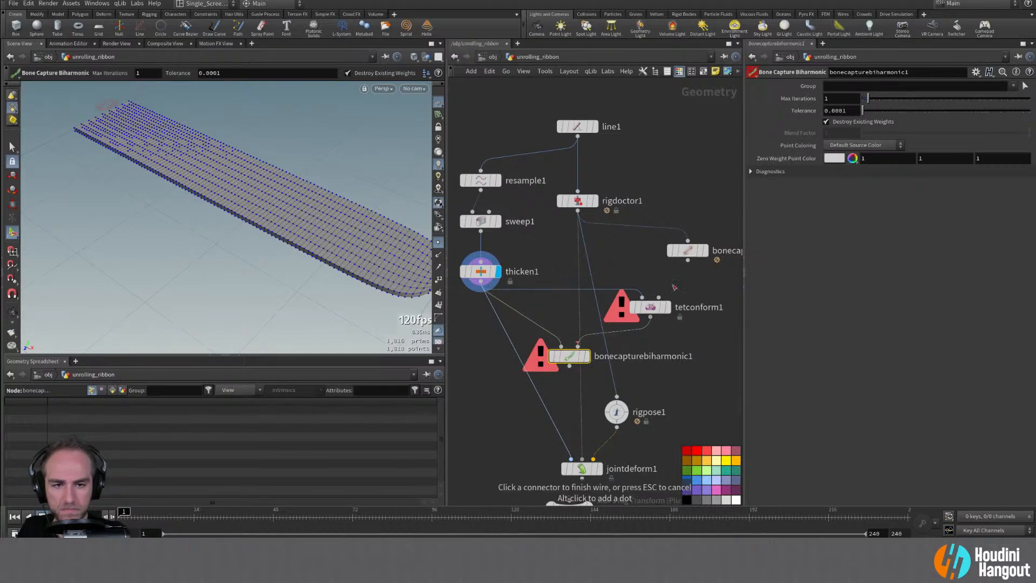
pyautogui.click(688, 263)
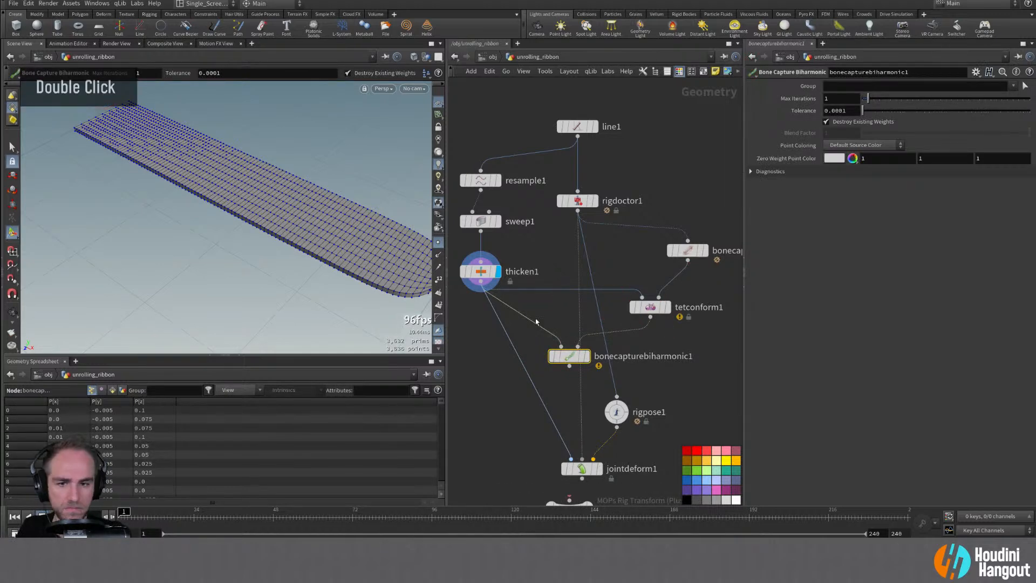
# Display the Bone Capture Biharmonic node, reposition it slightly in the network and check its info
pyautogui.click(586, 356)
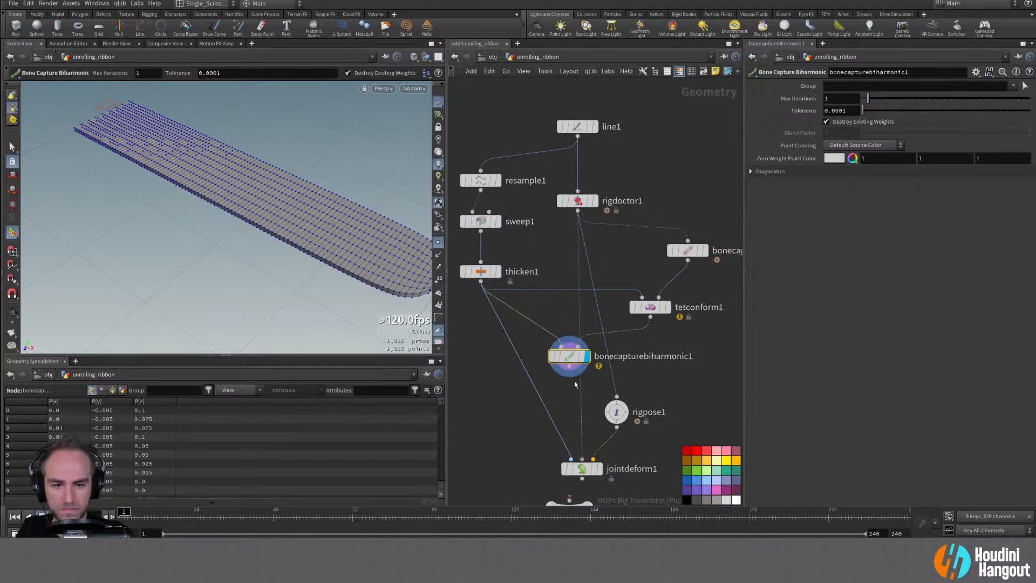
pyautogui.moveTo(569, 361); pyautogui.dragTo(561, 353)
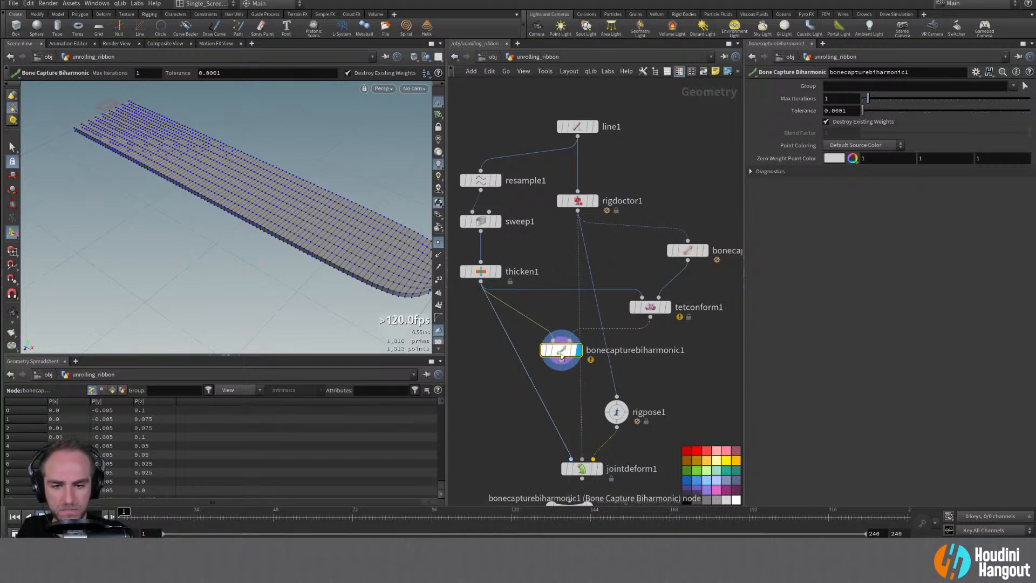
pyautogui.middleClick(561, 353)
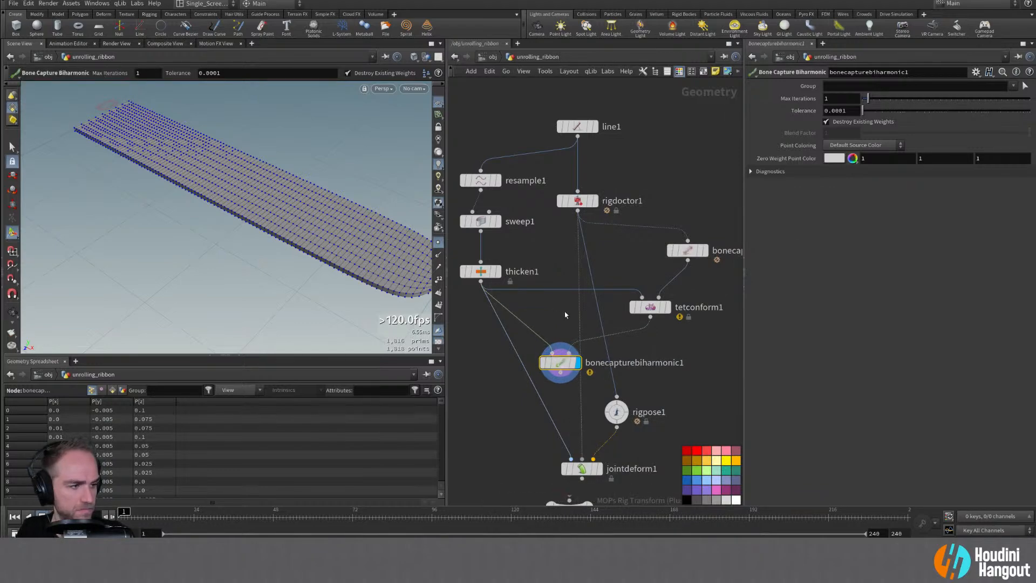
# Insert an Attribute Delete node between thicken1 and the Bone Capture Biharmonic node
pyautogui.press('Tab')
pyautogui.write('a')
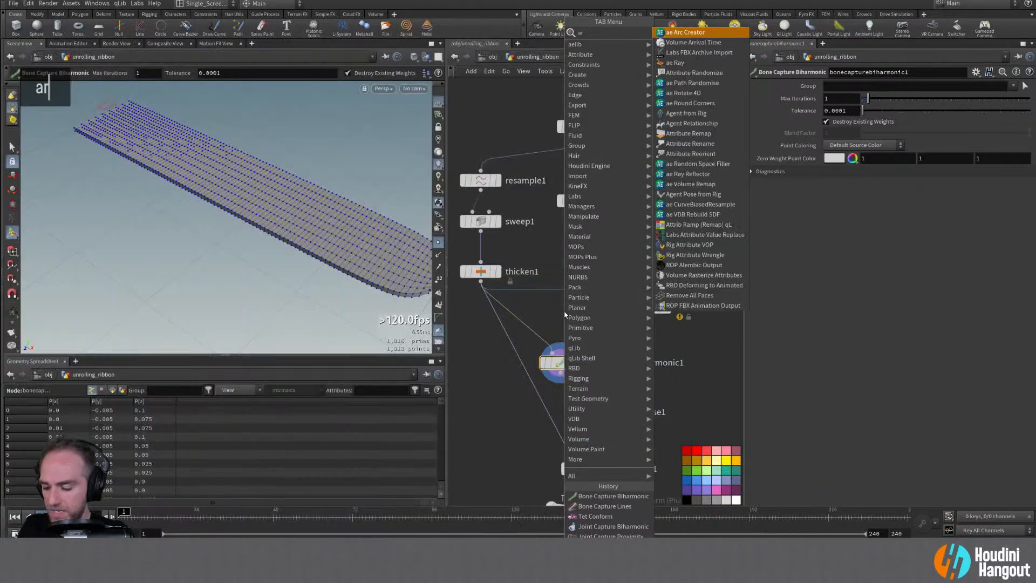
pyautogui.write('tt de')
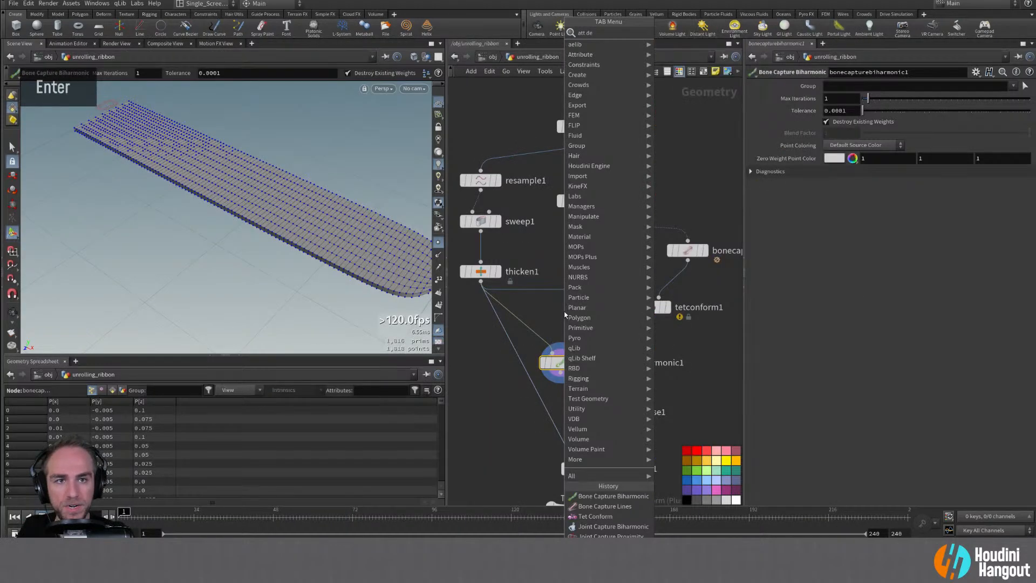
pyautogui.press('Return')
pyautogui.click(532, 326)
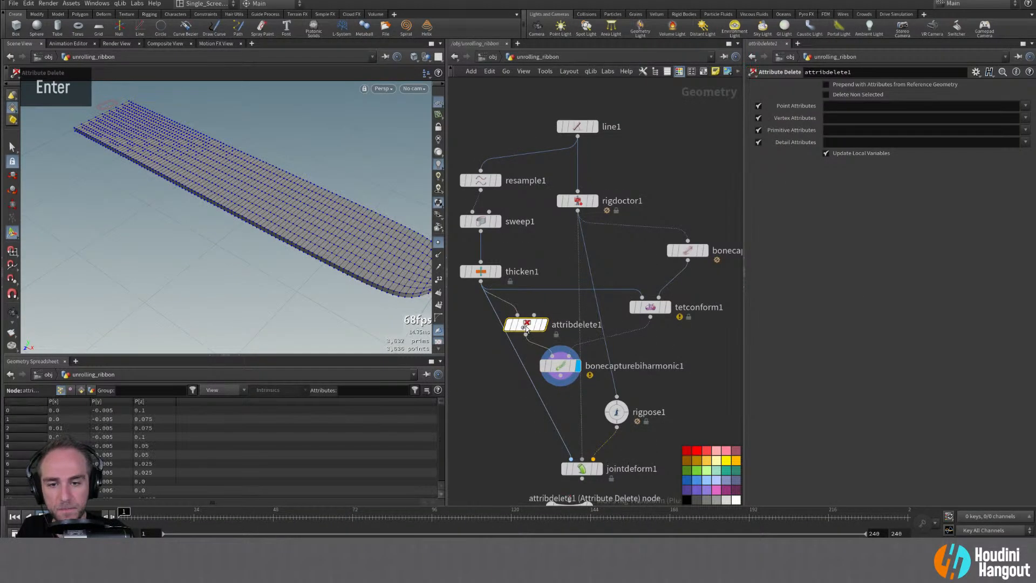
# Compare the node info of attribdelete1 and thicken1, and bring up the Bone Capture Biharmonic parameters
pyautogui.middleClick(533, 327)
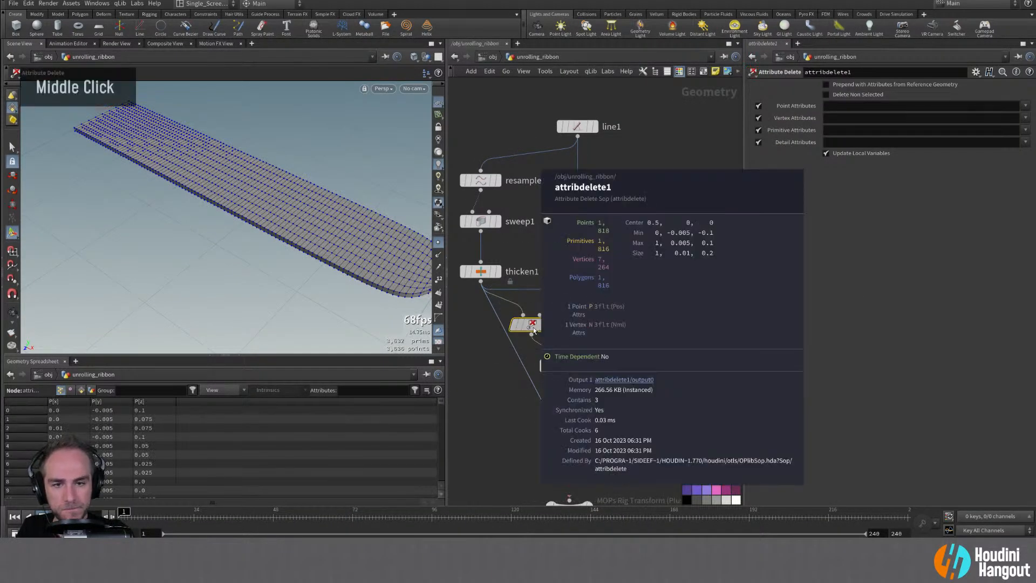
pyautogui.click(476, 272)
pyautogui.middleClick(477, 272)
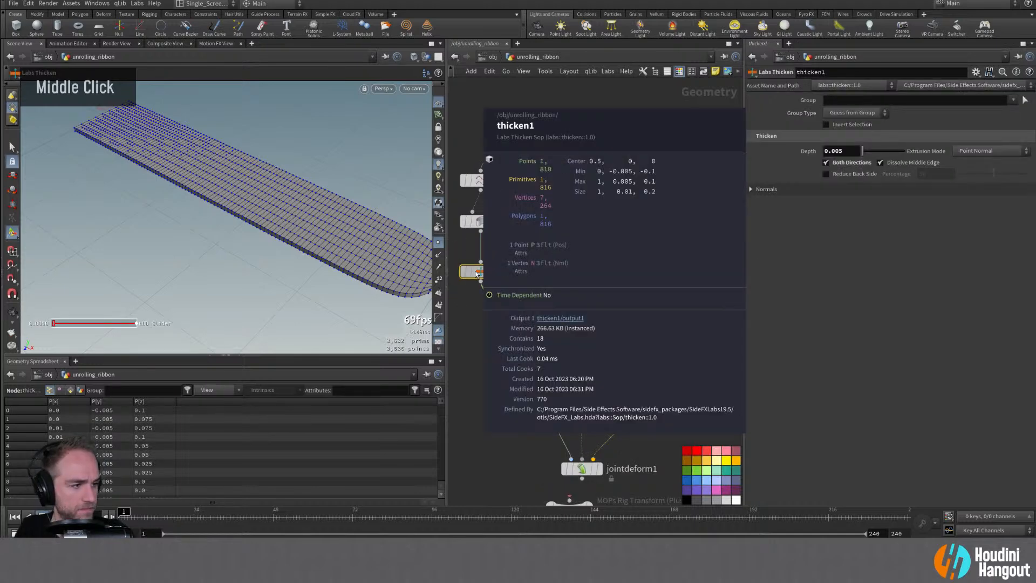
pyautogui.click(561, 366)
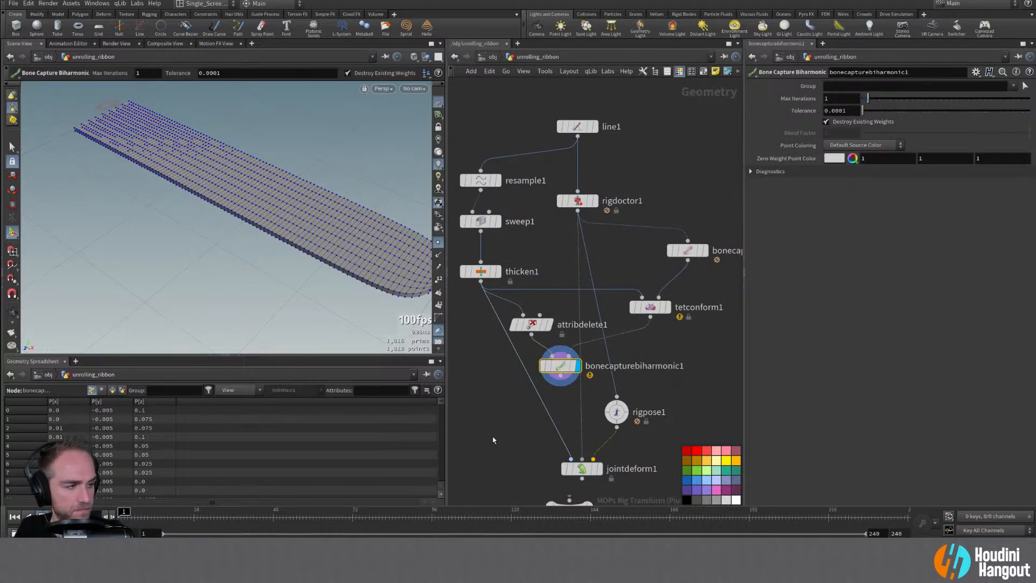
# Move Bone Capture Lines closer to Tet Conform and display Bone Capture Lines, Tet Conform and Bone Capture Biharmonic in turn
pyautogui.click(701, 252)
pyautogui.moveTo(701, 253); pyautogui.dragTo(694, 271)
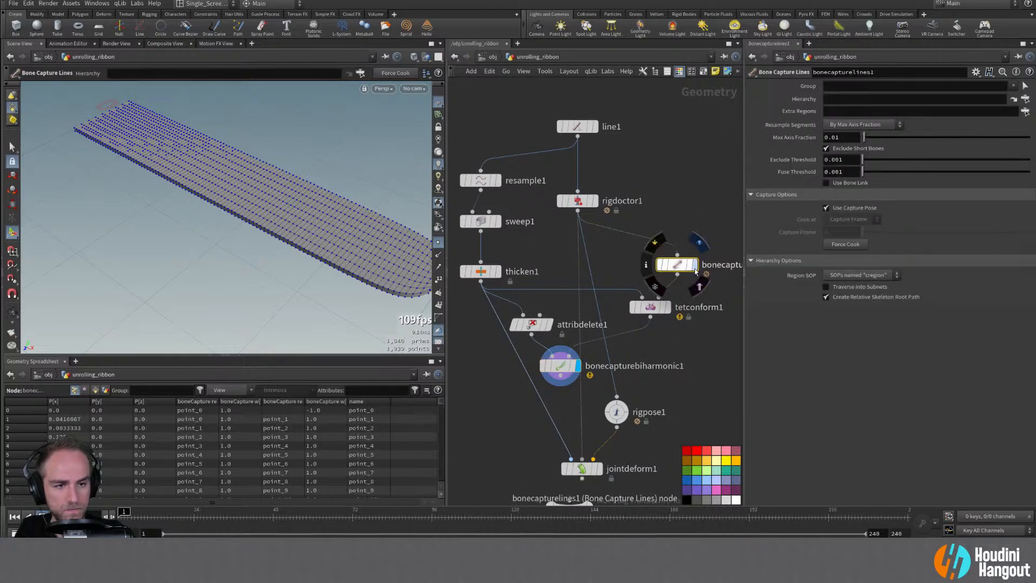
pyautogui.click(694, 266)
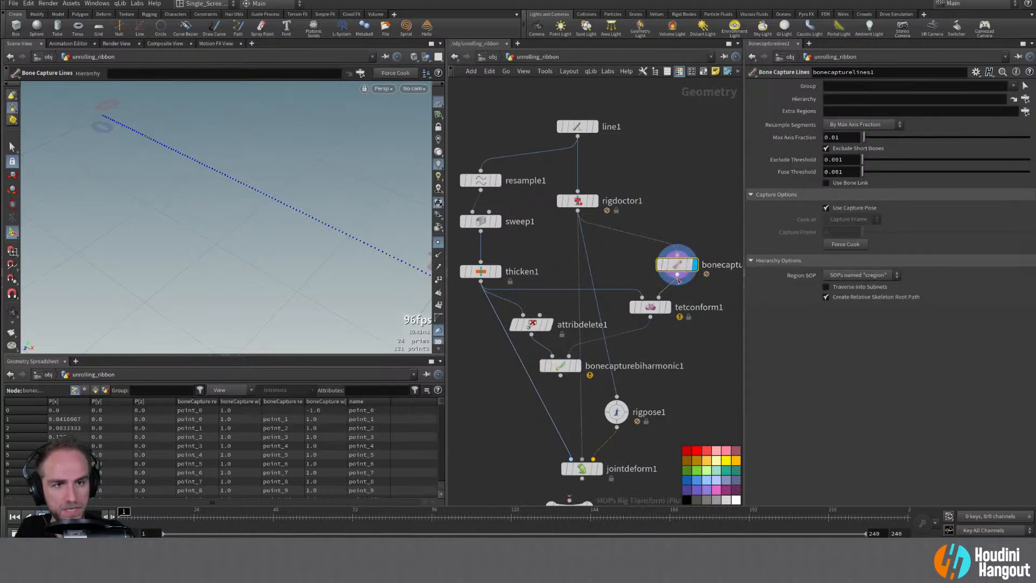
pyautogui.doubleClick(655, 310)
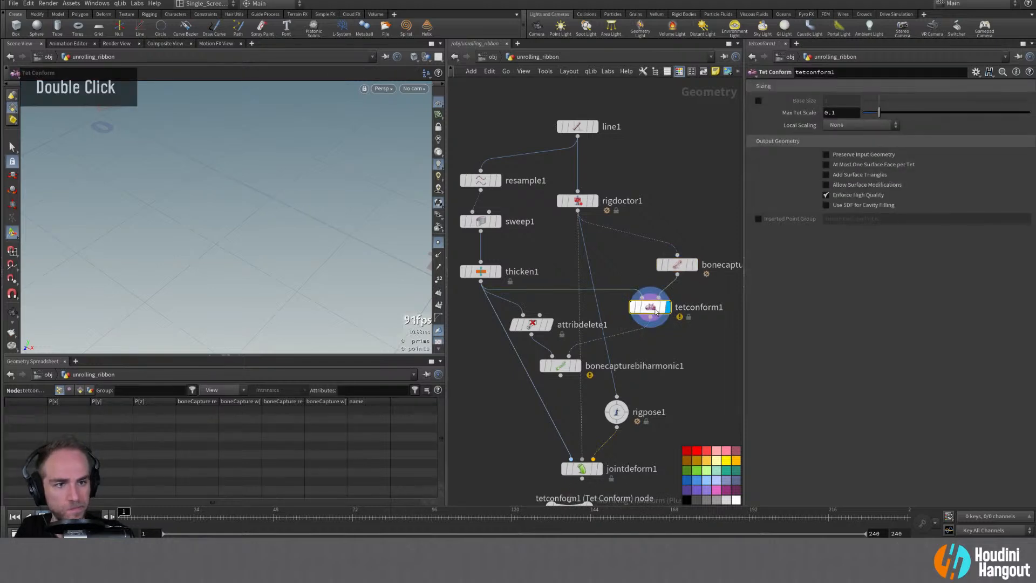
pyautogui.doubleClick(561, 366)
# Wire Bone Capture Biharmonic into Joint Deform's Rest Geometry input and space out the Bone Capture Biharmonic and Tet Conform nodes
pyautogui.moveTo(561, 367); pyautogui.dragTo(565, 386)
pyautogui.click(564, 396)
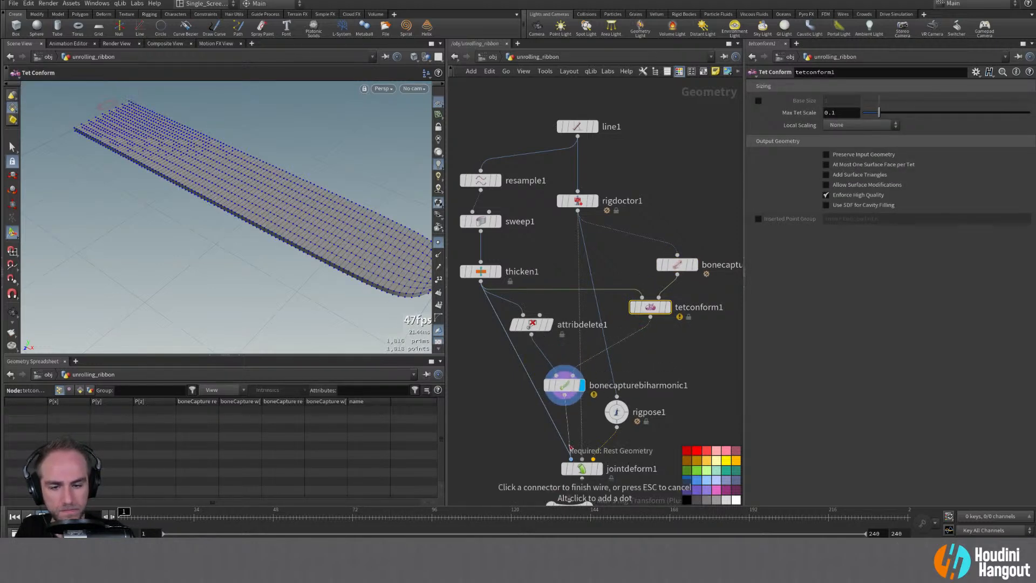
pyautogui.click(570, 458)
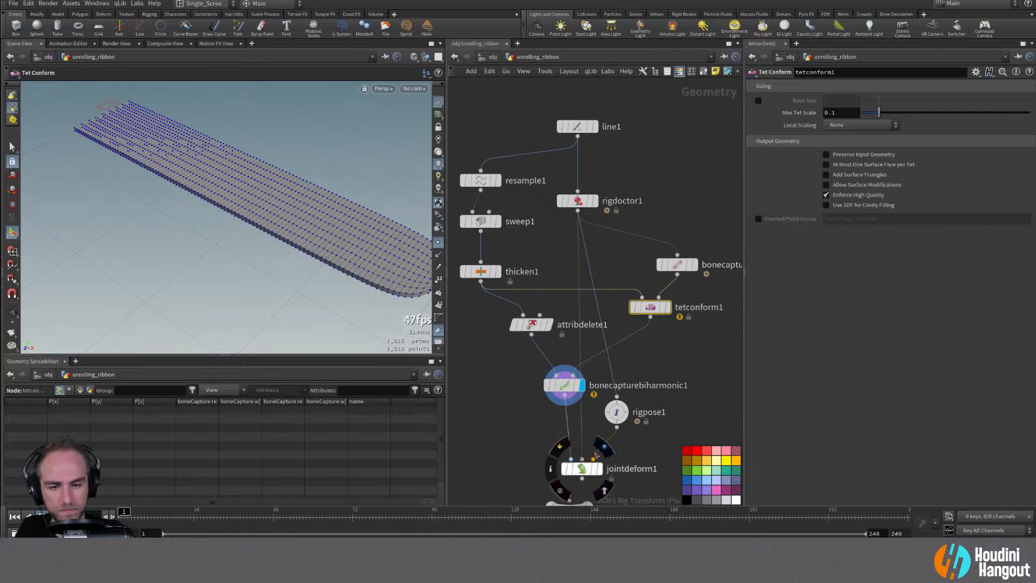
pyautogui.moveTo(565, 387); pyautogui.dragTo(533, 399)
pyautogui.moveTo(650, 309); pyautogui.dragTo(641, 325)
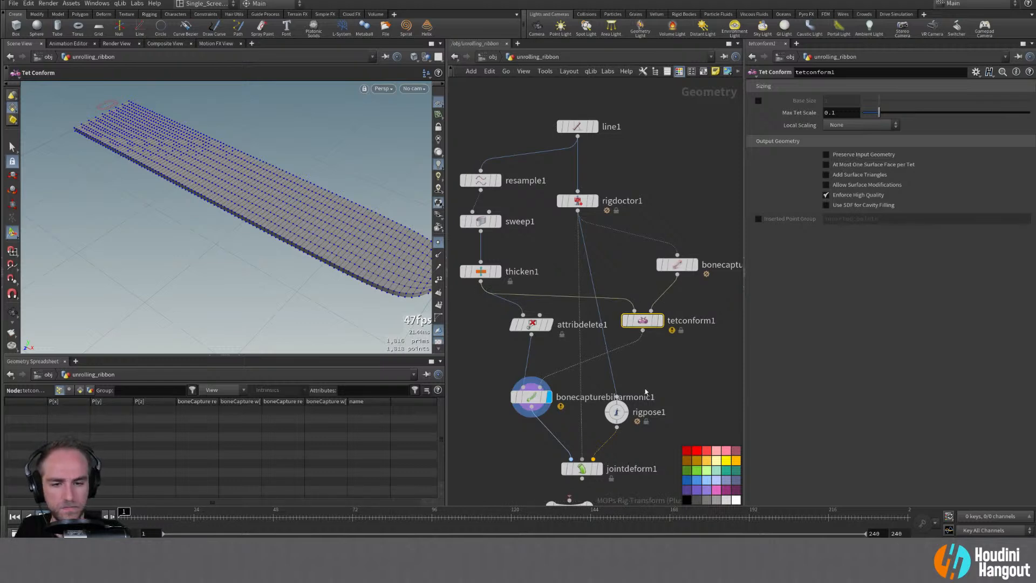
# Display the Joint Deform node and delete the rigpose1 node
pyautogui.click(600, 468)
pyautogui.click(577, 469)
pyautogui.moveTo(621, 420); pyautogui.dragTo(623, 397, button='middle')
pyautogui.click(620, 394)
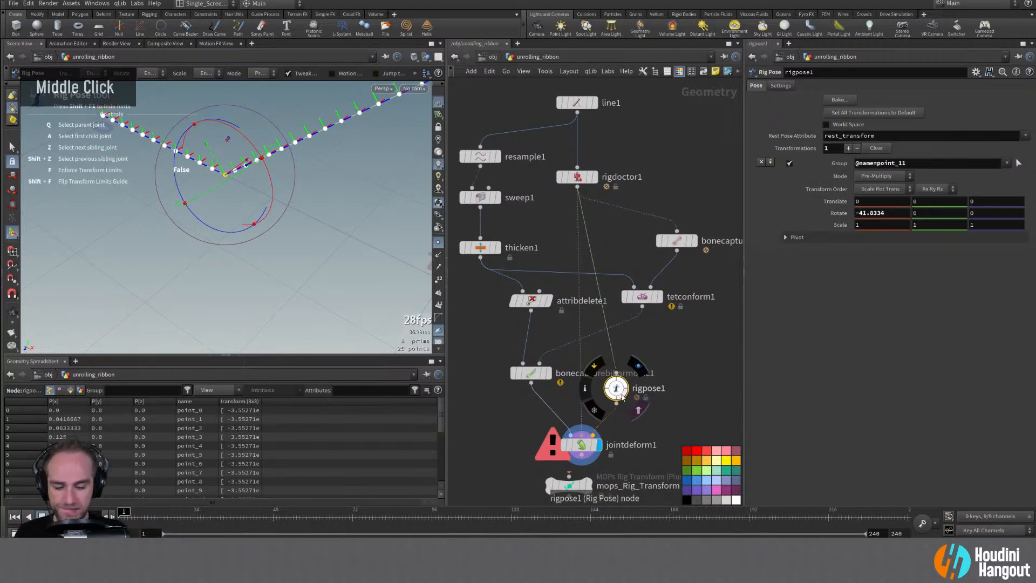
pyautogui.press('Delete')
# Move Tet Conform and Bone Capture Lines closer in, and wire Bone Capture Lines into Joint Deform's second and third inputs
pyautogui.moveTo(642, 297); pyautogui.dragTo(609, 317)
pyautogui.moveTo(663, 247); pyautogui.dragTo(628, 264)
pyautogui.moveTo(609, 316)
pyautogui.mouseDown()
pyautogui.moveTo(626, 310)
pyautogui.moveTo(599, 302)
pyautogui.mouseUp()
pyautogui.click(641, 264)
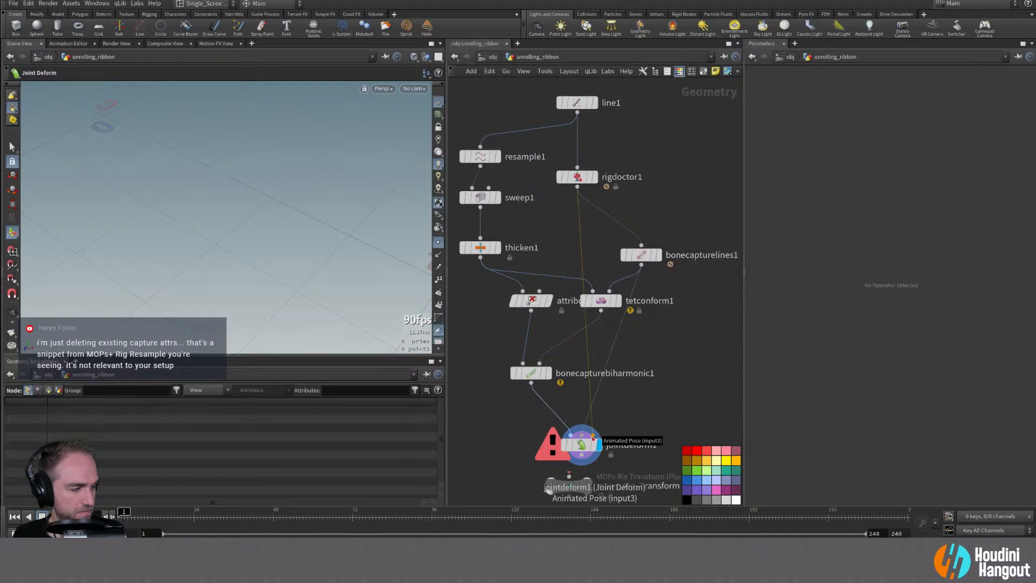
pyautogui.click(593, 436)
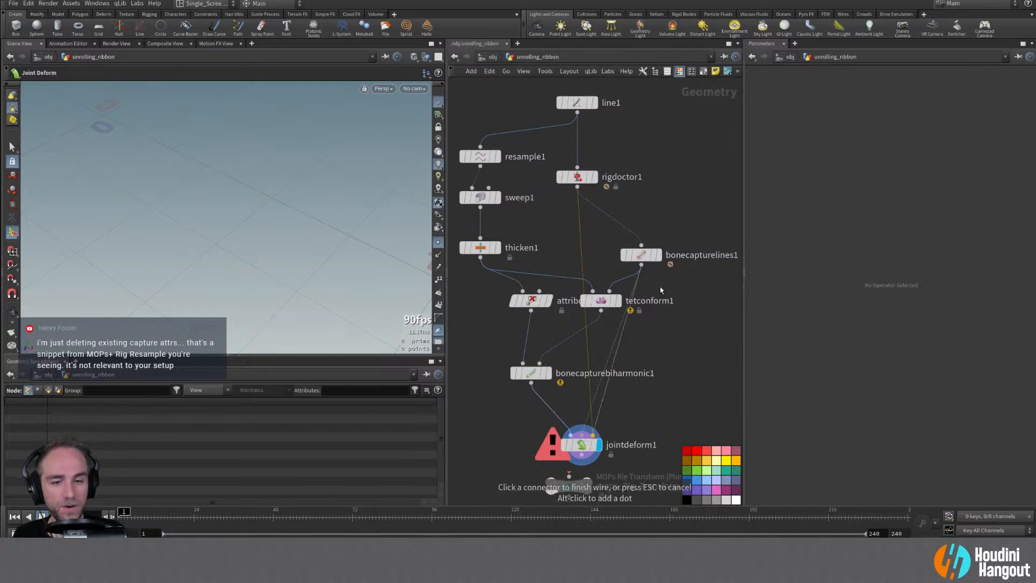
pyautogui.click(641, 265)
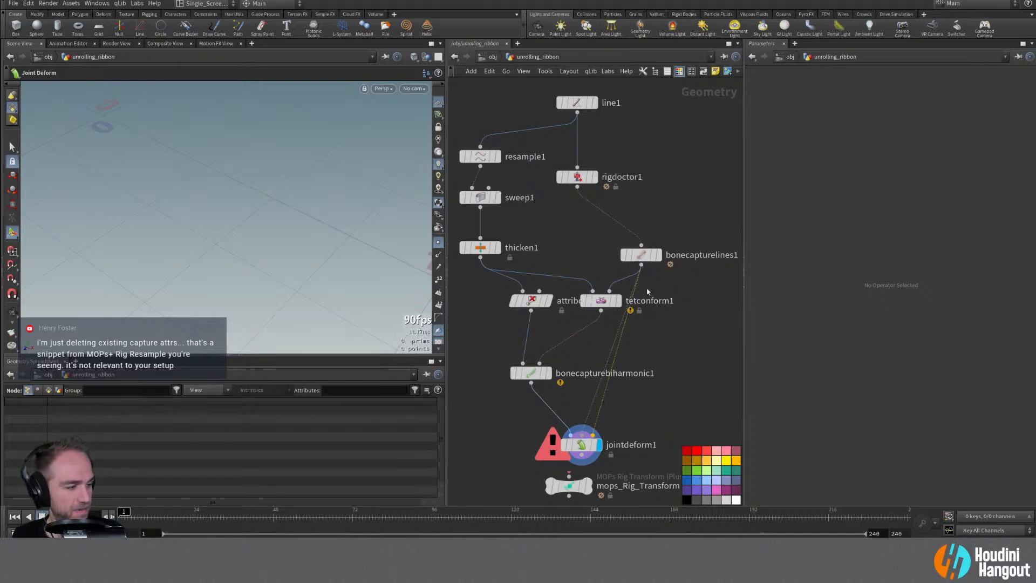
# Delete the attribdelete1 node and reposition Tet Conform and Bone Capture Biharmonic below thicken1
pyautogui.click(532, 300)
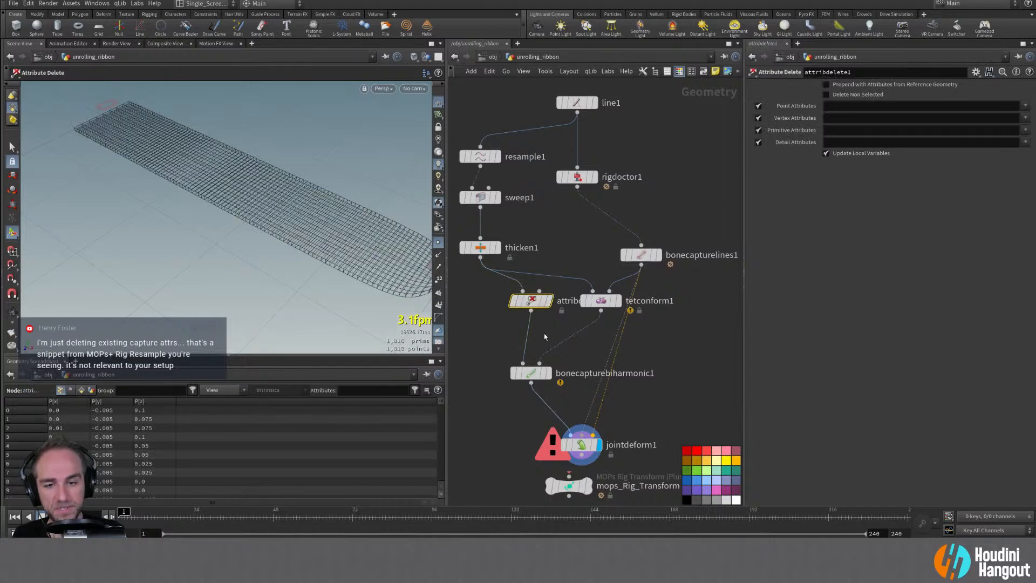
pyautogui.press('Delete')
pyautogui.moveTo(599, 300); pyautogui.dragTo(575, 314)
pyautogui.moveTo(543, 370); pyautogui.dragTo(534, 371)
# Display Bone Capture Biharmonic, Tet Conform, Bone Capture Lines and Joint Deform in turn to inspect each output
pyautogui.doubleClick(521, 378)
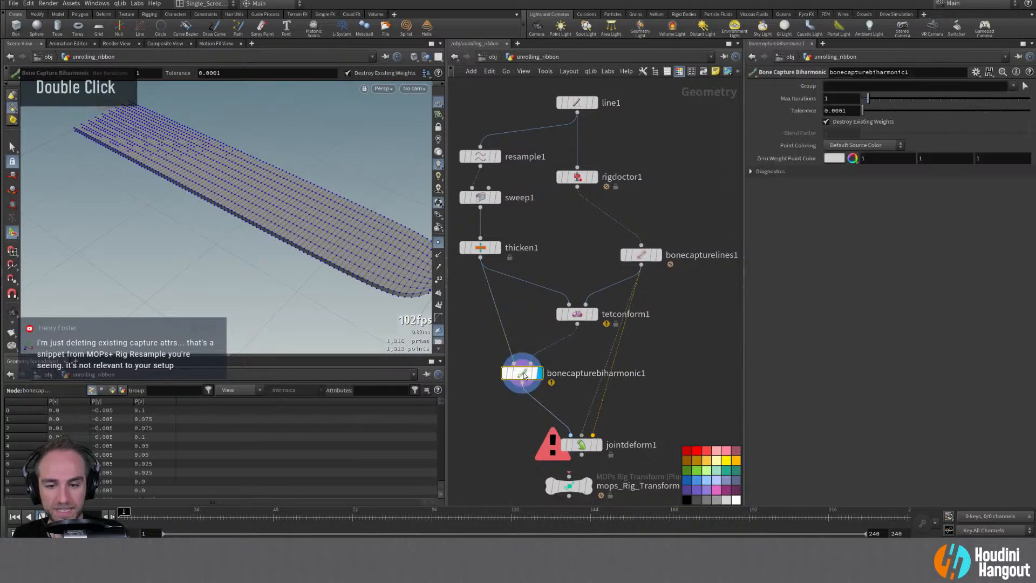
pyautogui.doubleClick(576, 313)
pyautogui.doubleClick(640, 255)
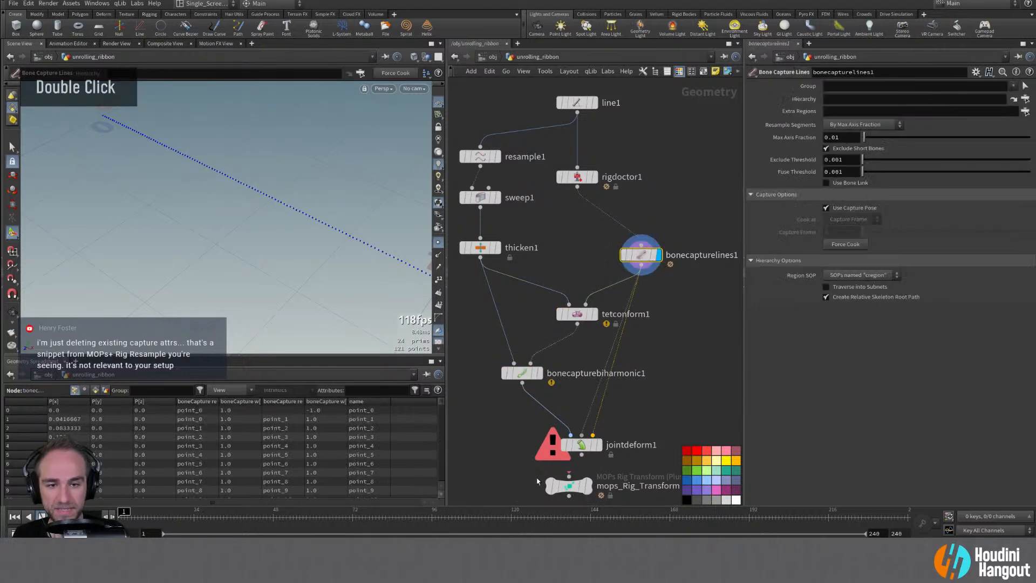
pyautogui.doubleClick(578, 444)
# Tidy the network by repositioning Tet Conform and Joint Deform, and move the MOPs Rig Transform node further below
pyautogui.moveTo(656, 404); pyautogui.dragTo(656, 377, button='middle')
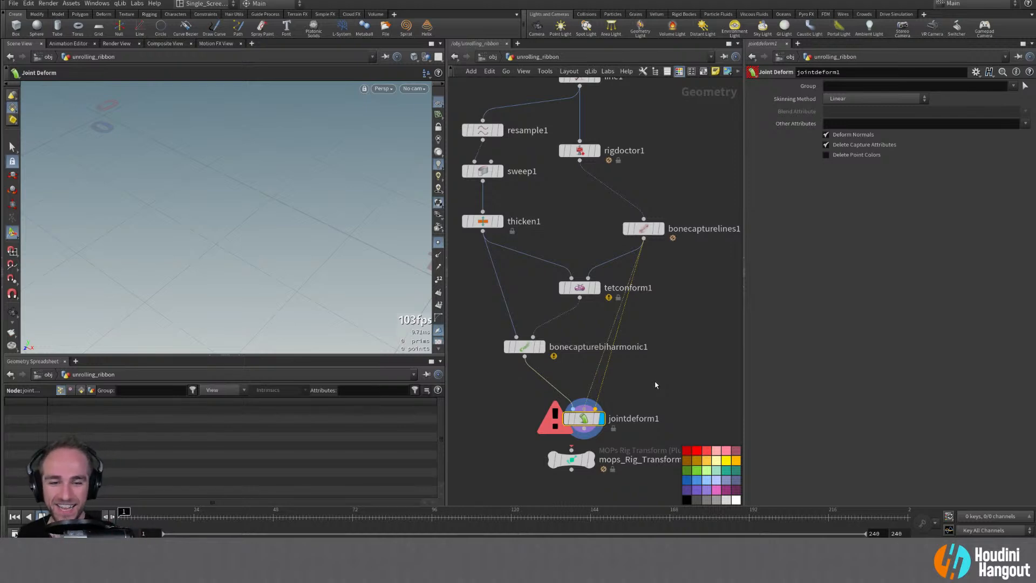
pyautogui.keyDown('alt'); pyautogui.moveTo(695, 356); pyautogui.dragTo(648, 356, button='right'); pyautogui.keyUp('alt')
pyautogui.keyDown('alt'); pyautogui.moveTo(648, 356); pyautogui.dragTo(654, 324, button='middle'); pyautogui.keyUp('alt')
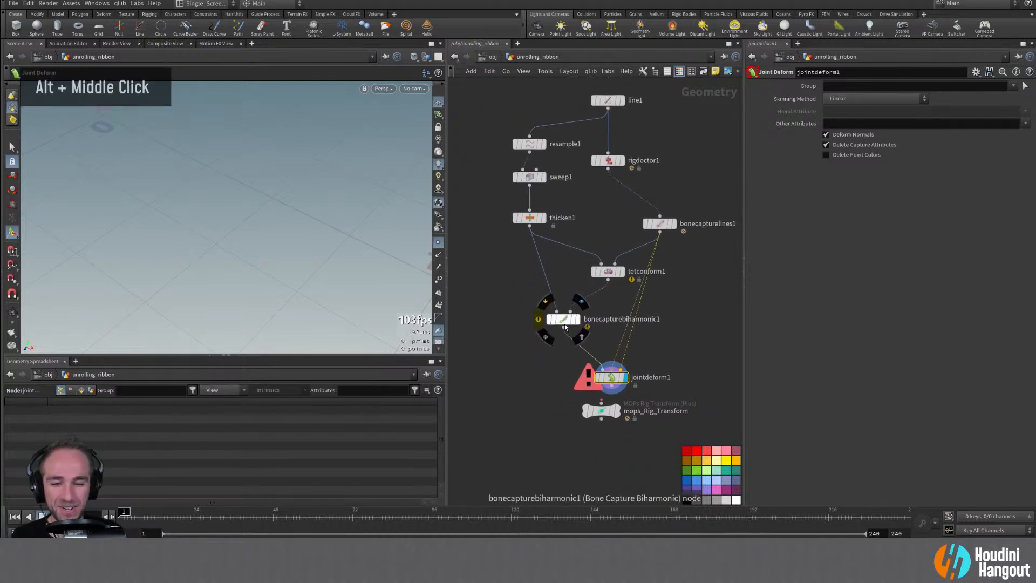
pyautogui.moveTo(608, 271); pyautogui.dragTo(584, 280)
pyautogui.moveTo(611, 376); pyautogui.dragTo(601, 376)
pyautogui.moveTo(600, 413); pyautogui.dragTo(604, 457)
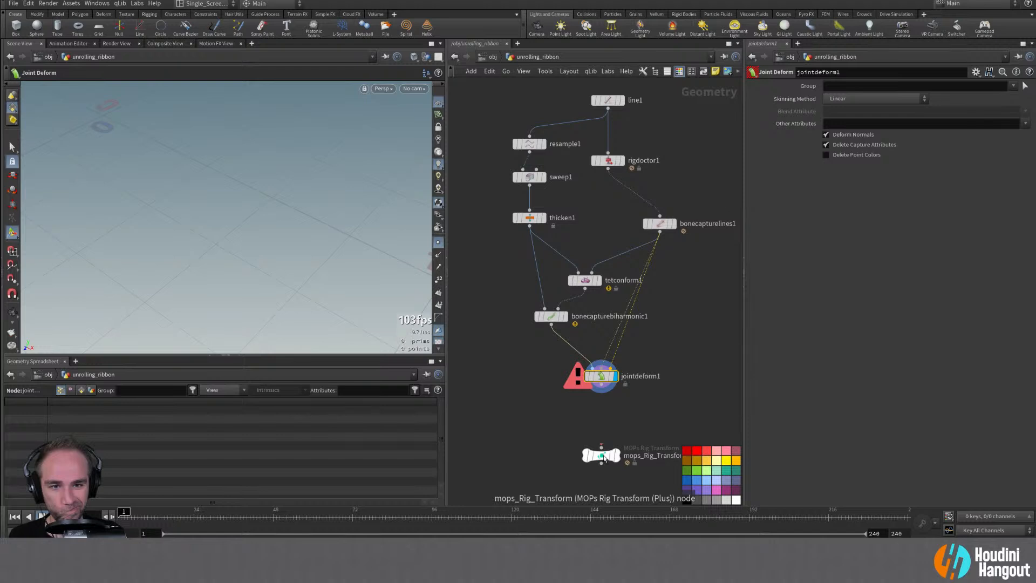
pyautogui.moveTo(659, 224); pyautogui.dragTo(639, 243, button='middle')
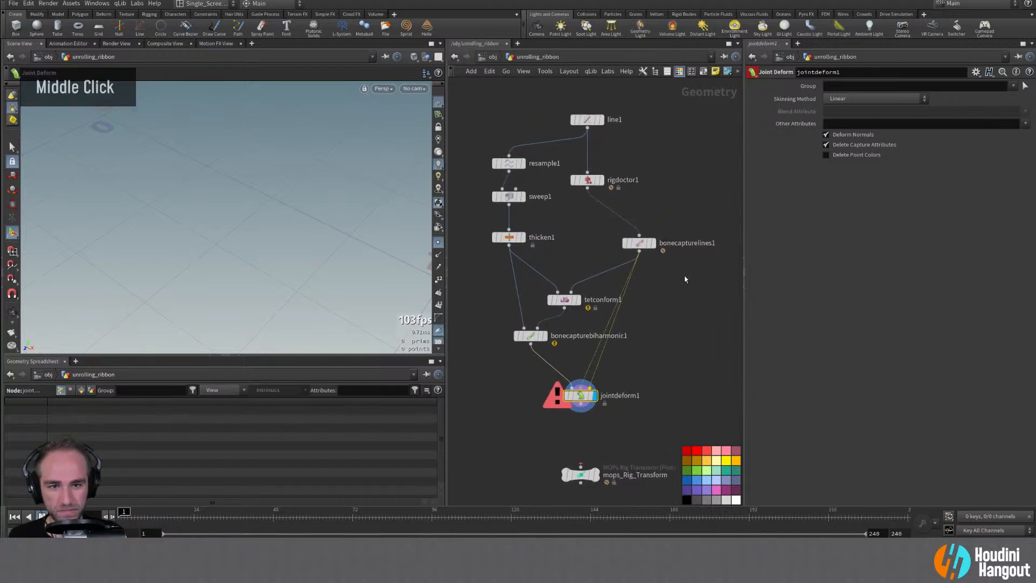
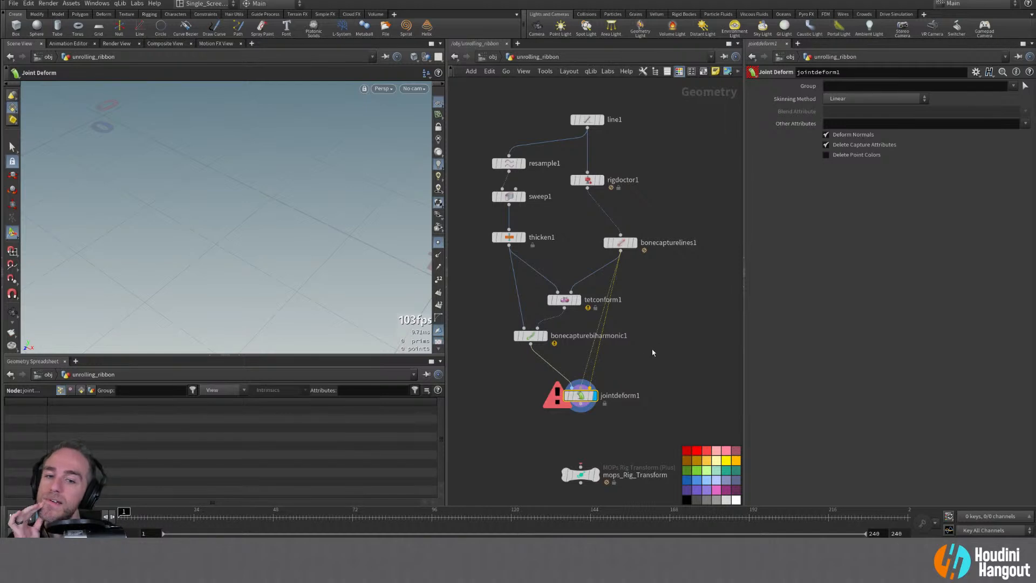
pyautogui.middleClick(643, 365)
pyautogui.press('u')
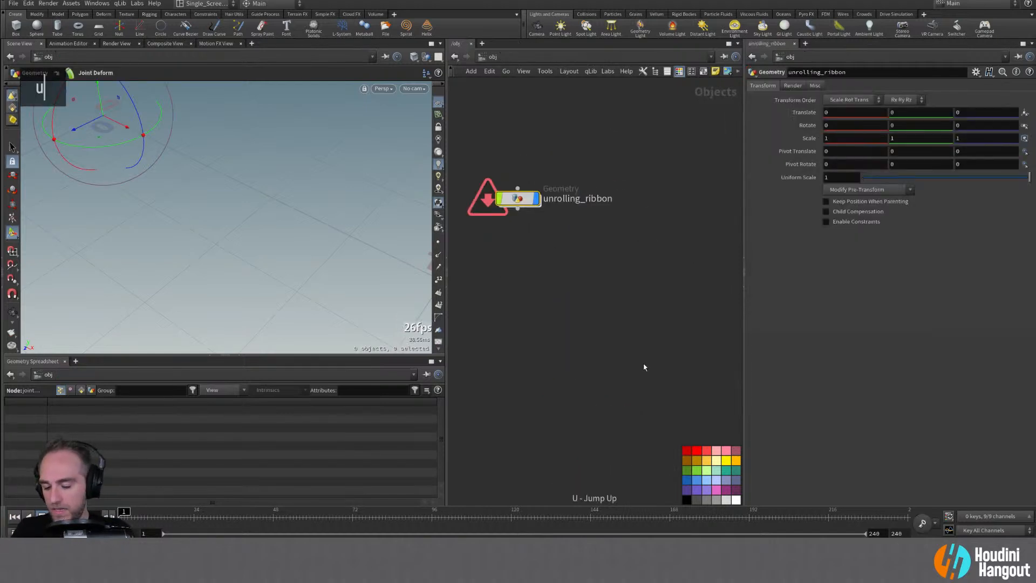
pyautogui.doubleClick(515, 200)
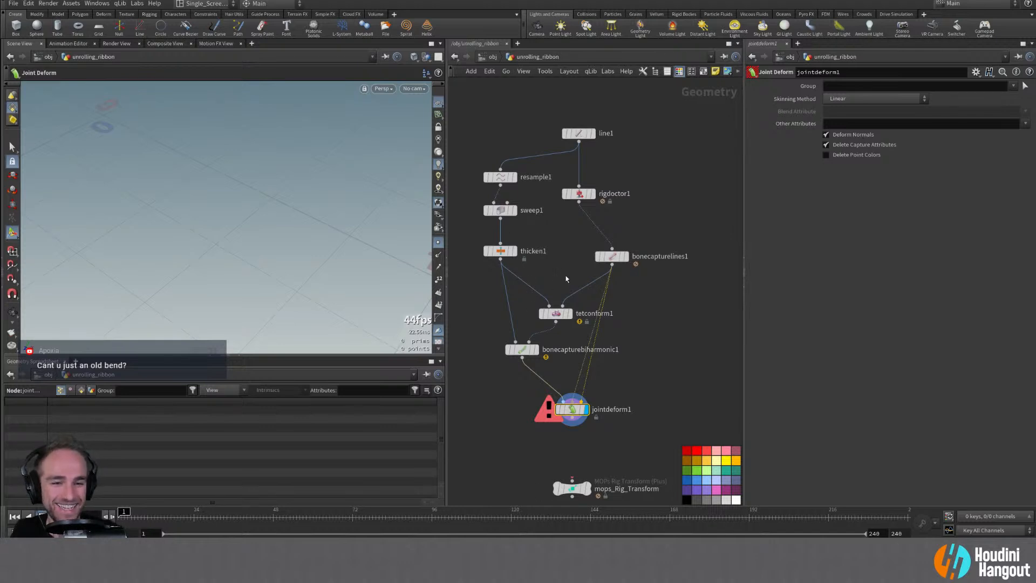
pyautogui.moveTo(566, 282); pyautogui.dragTo(585, 299, button='middle')
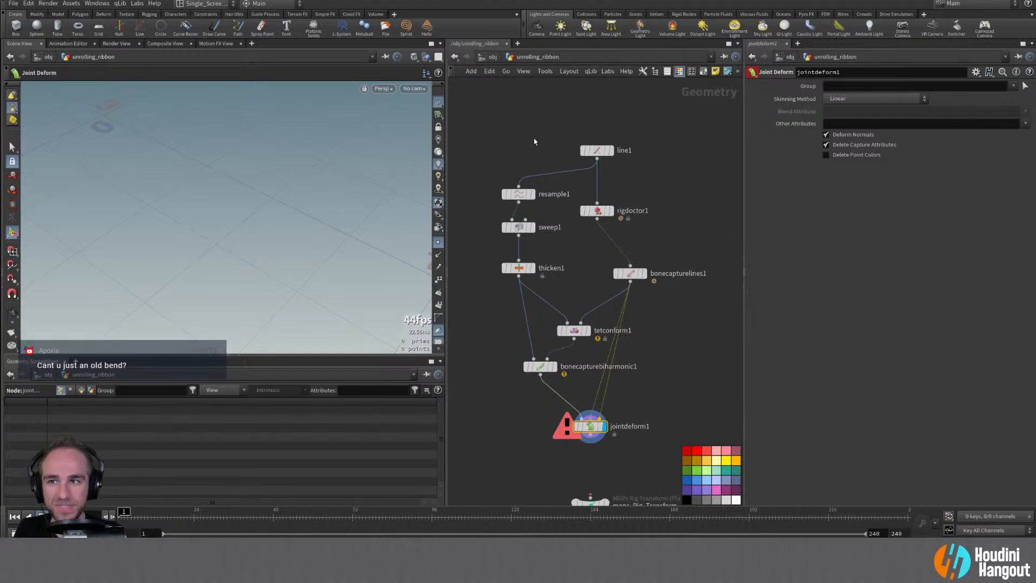
pyautogui.press('u')
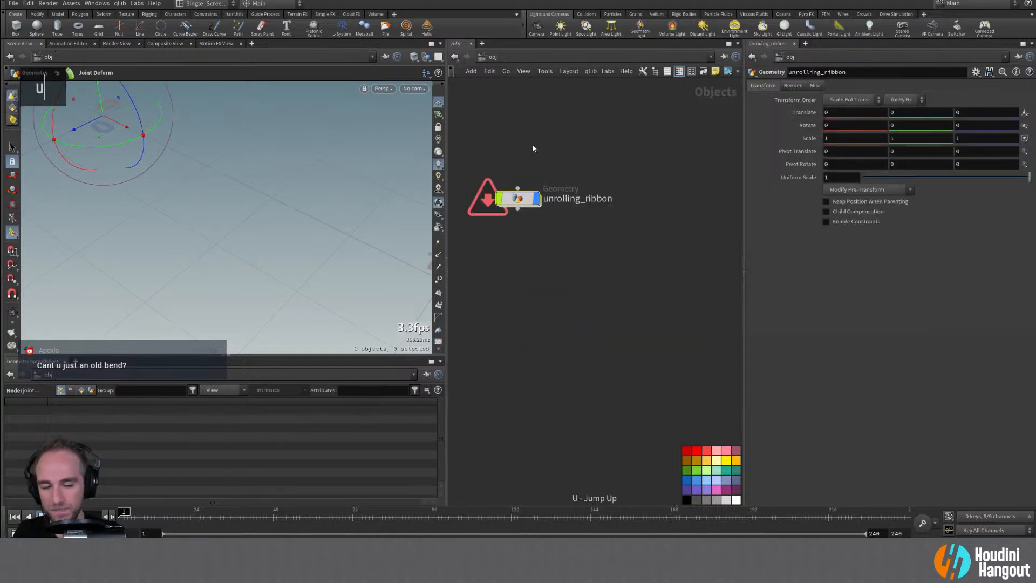
pyautogui.doubleClick(518, 201)
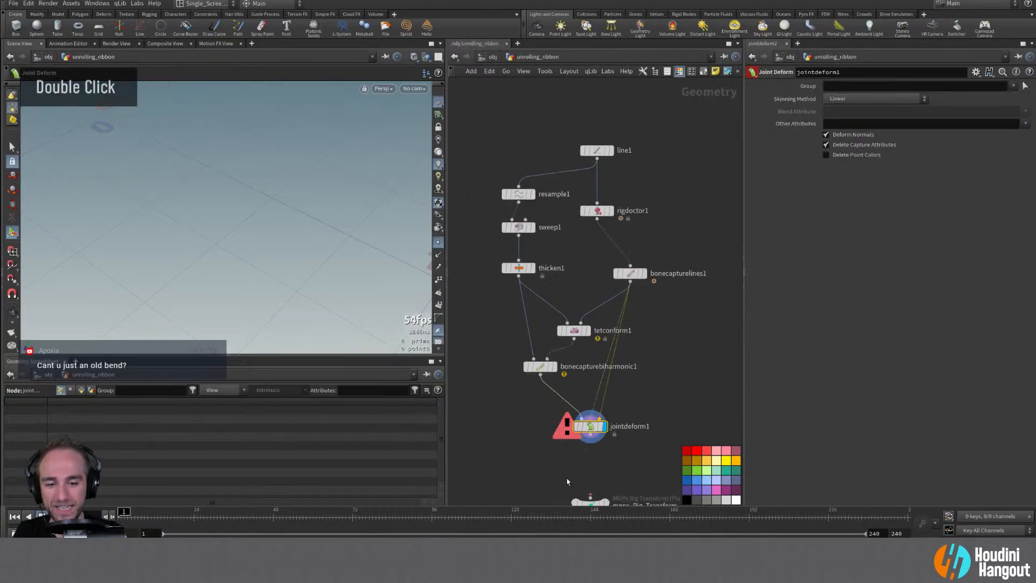
# Move the MOPs Rig Transform node aside and display the thicken1 node
pyautogui.moveTo(582, 474); pyautogui.dragTo(582, 429, button='middle')
pyautogui.moveTo(582, 462)
pyautogui.moveTo(581, 462); pyautogui.dragTo(658, 419)
pyautogui.moveTo(740, 248); pyautogui.dragTo(696, 303, button='middle')
pyautogui.doubleClick(474, 276)
pyautogui.moveTo(464, 352); pyautogui.dragTo(519, 325, button='middle')
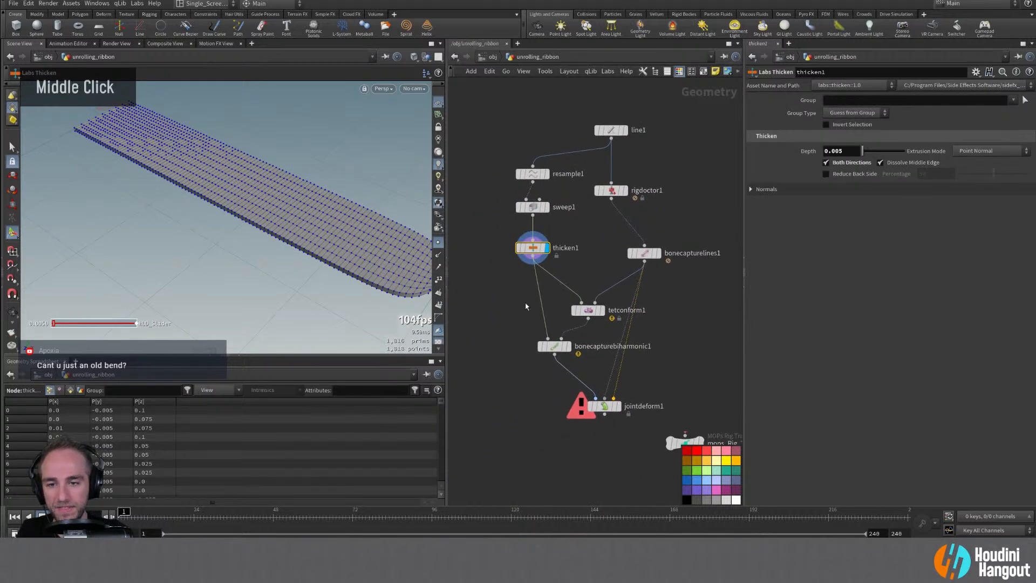
# Add a Bend node below thicken1, wire thicken1 into its first input and display it
pyautogui.doubleClick(527, 248)
pyautogui.press('Tab')
pyautogui.write('bend')
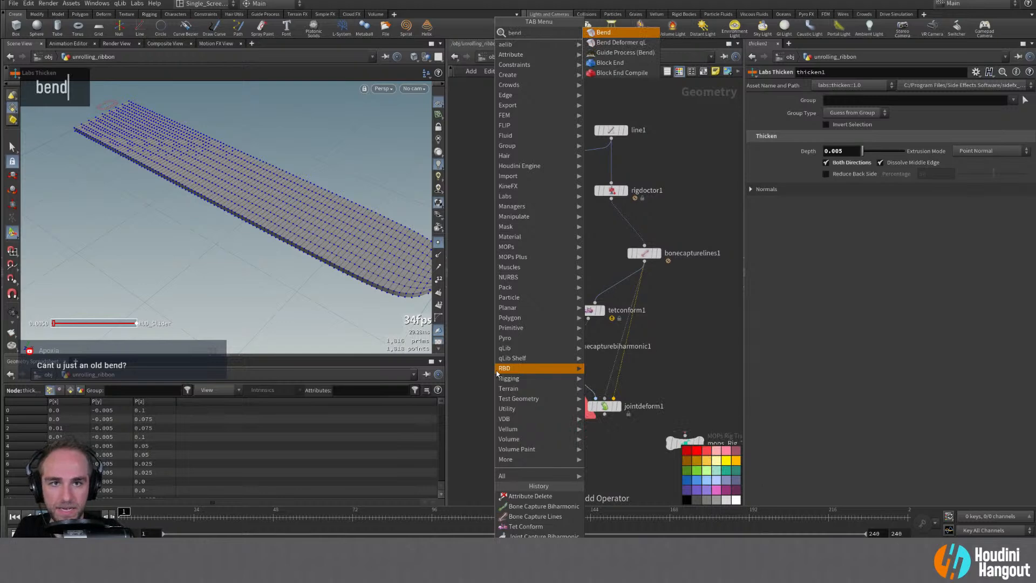
pyautogui.press('Return')
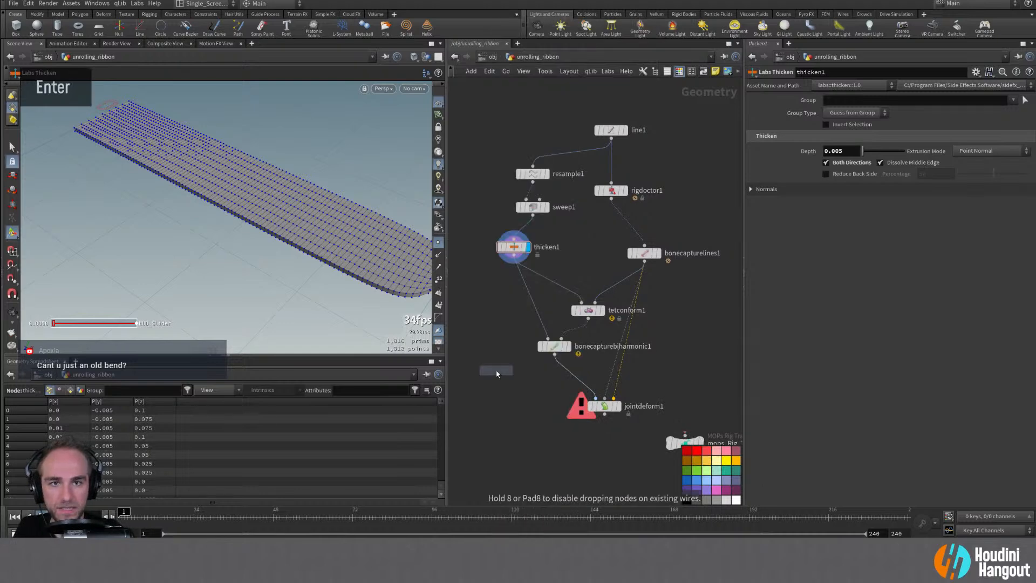
pyautogui.click(490, 339)
pyautogui.click(485, 333)
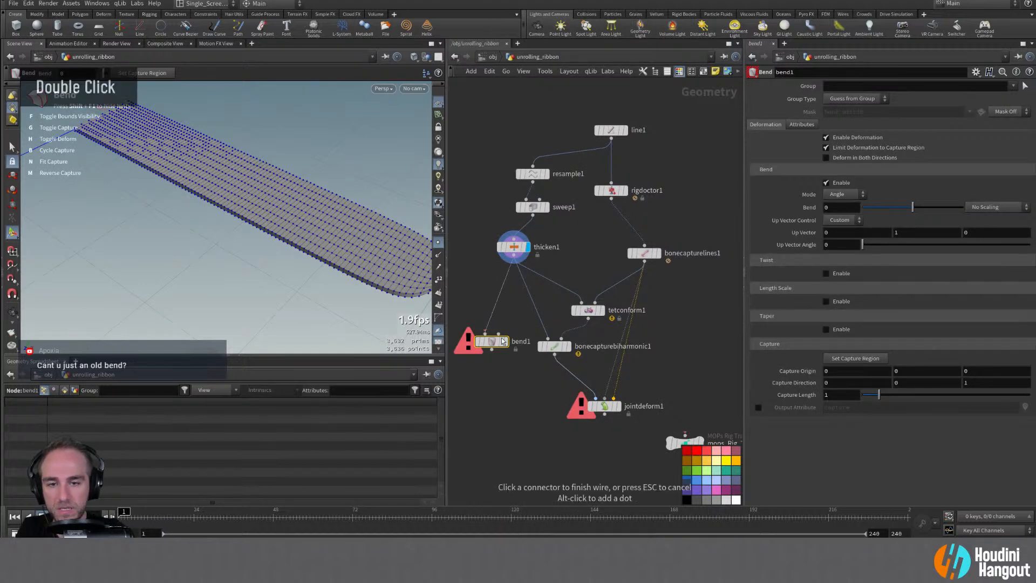
pyautogui.click(514, 256)
pyautogui.click(505, 341)
# Set the Bend capture region along the ribbon's length, from its flat end to its rounded tip
pyautogui.keyDown('alt'); pyautogui.moveTo(216, 227); pyautogui.dragTo(275, 215); pyautogui.keyUp('alt')
pyautogui.keyDown('alt'); pyautogui.moveTo(276, 214); pyautogui.dragTo(275, 240, button='right'); pyautogui.keyUp('alt')
pyautogui.keyDown('alt'); pyautogui.moveTo(126, 189); pyautogui.dragTo(286, 143, button='right'); pyautogui.keyUp('alt')
pyautogui.click(849, 358)
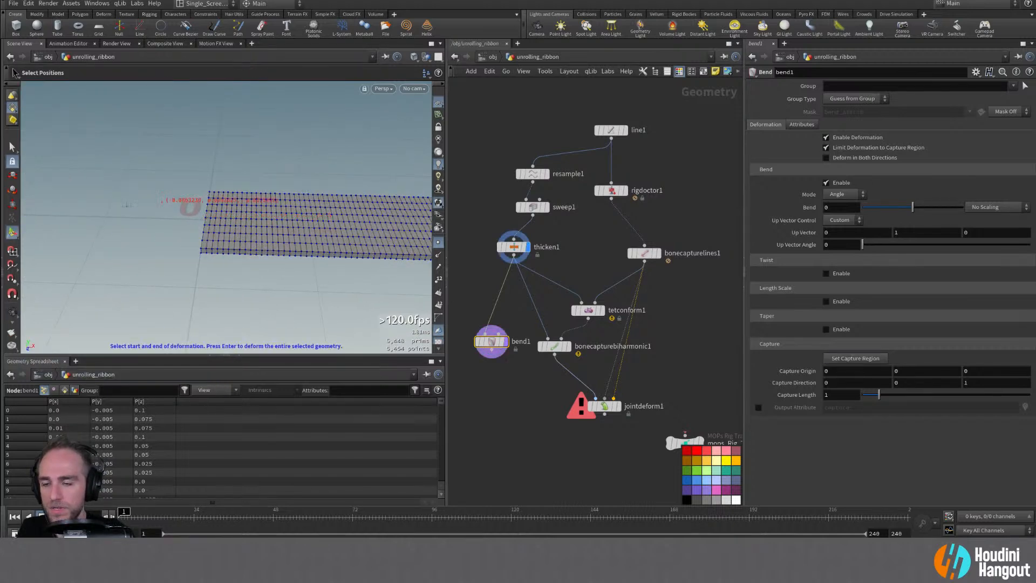
pyautogui.keyDown('alt'); pyautogui.moveTo(313, 224); pyautogui.dragTo(337, 245, button='middle'); pyautogui.keyUp('alt')
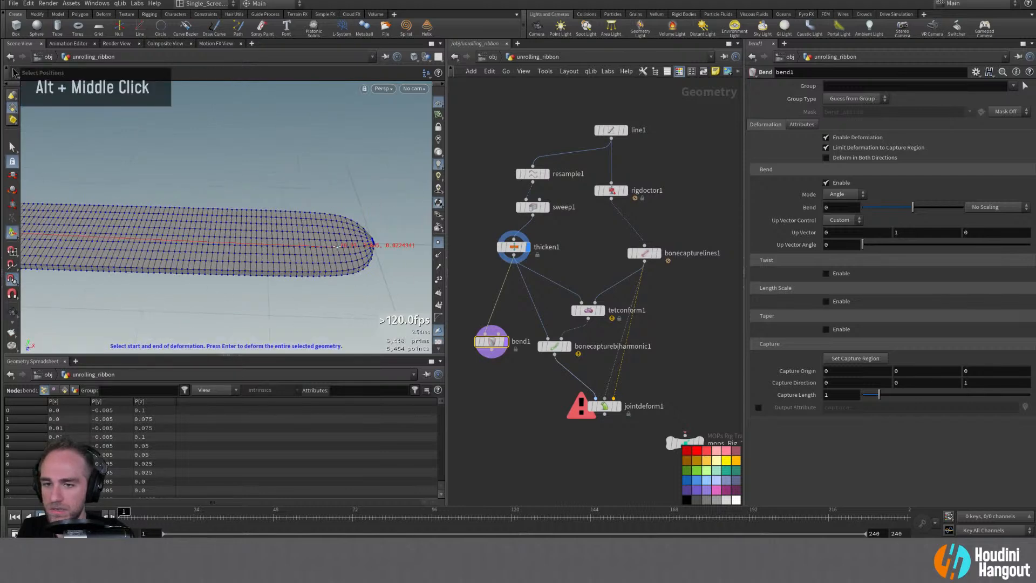
pyautogui.click(373, 241)
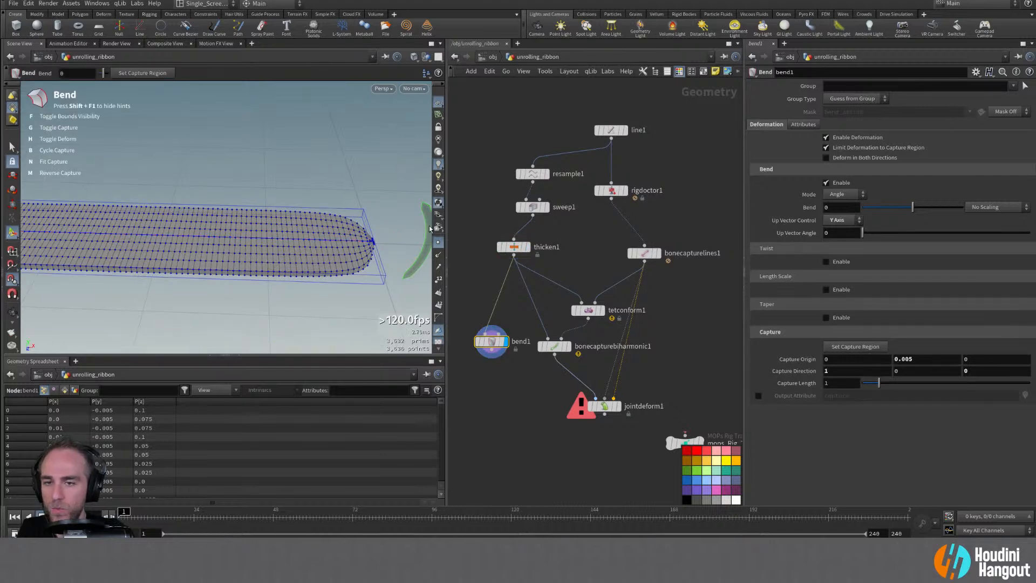
# Set the Bend capture length to 0.3 and capture origin X to 0.6, and roll up the ribbon's end with a bend of about 926 degrees
pyautogui.moveTo(849, 386); pyautogui.dragTo(822, 387, button='middle')
pyautogui.keyDown('alt'); pyautogui.moveTo(49, 192); pyautogui.dragTo(238, 188, button='middle'); pyautogui.keyUp('alt')
pyautogui.moveTo(239, 188); pyautogui.dragTo(167, 211)
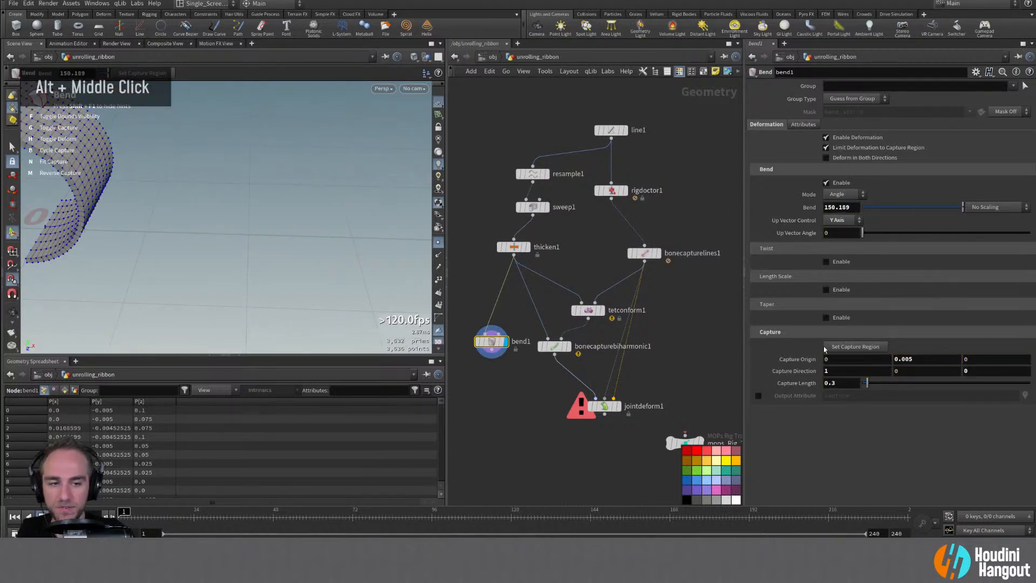
pyautogui.moveTo(842, 359); pyautogui.dragTo(874, 360, button='middle')
pyautogui.moveTo(354, 113); pyautogui.dragTo(295, 209)
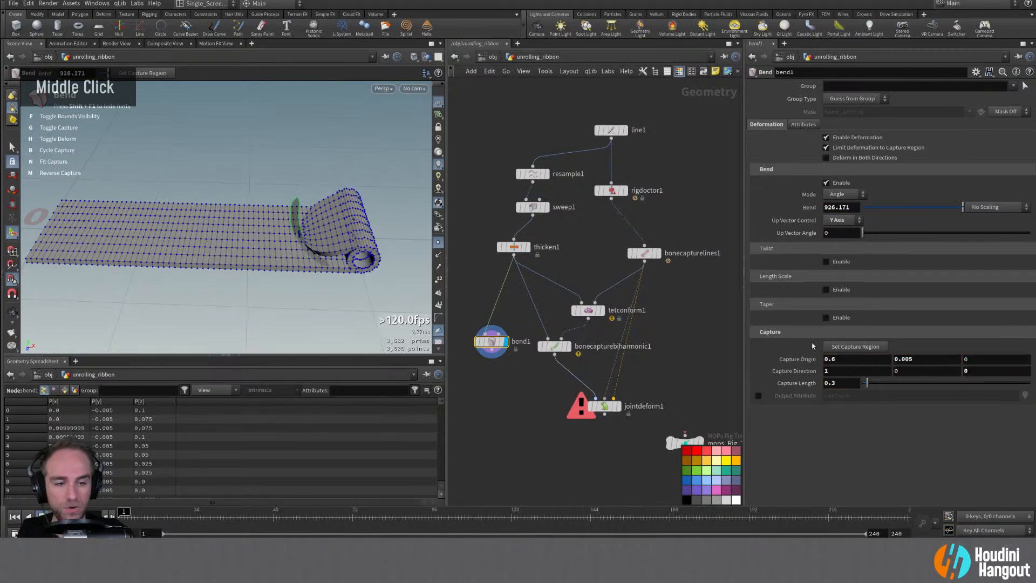
# Set the Bend capture origin X to 0.1 and the capture direction to 1.3, 0.2, 0
pyautogui.moveTo(921, 376); pyautogui.dragTo(973, 374, button='middle')
pyautogui.hotkey('ctrl', 'z')
pyautogui.moveTo(847, 373); pyautogui.dragTo(818, 365, button='middle')
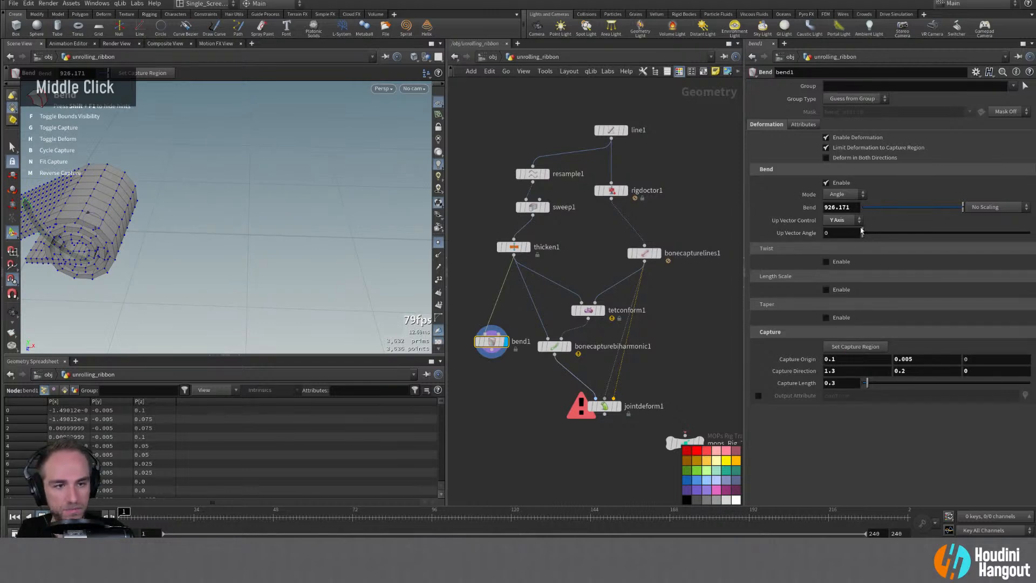
# Turn off limiting the deformation to the capture region so the bend affects the whole ribbon
pyautogui.click(826, 147)
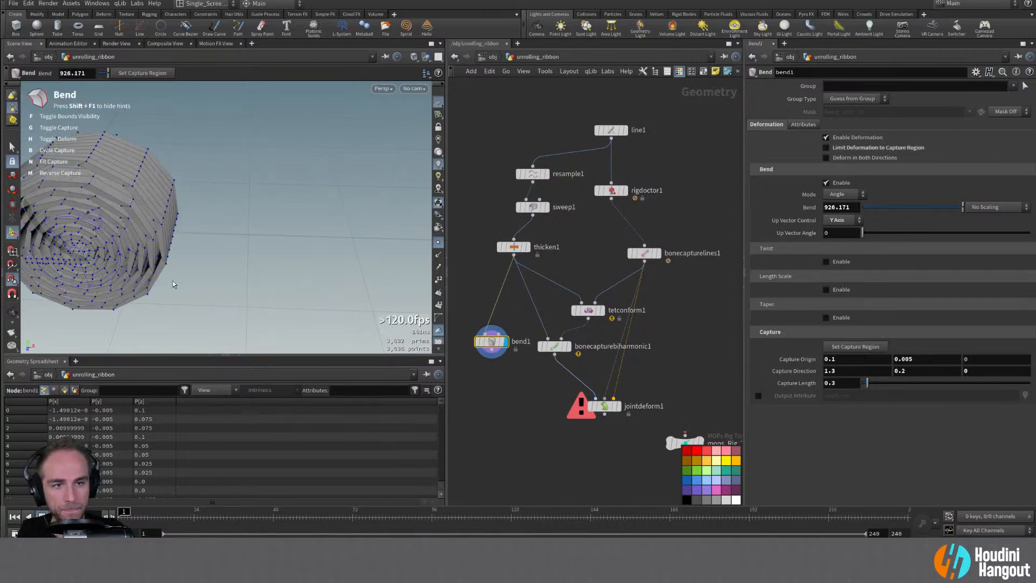
pyautogui.keyDown('alt'); pyautogui.moveTo(203, 284); pyautogui.dragTo(180, 270, button='right'); pyautogui.keyUp('alt')
pyautogui.keyDown('alt'); pyautogui.moveTo(180, 270); pyautogui.dragTo(93, 263); pyautogui.keyUp('alt')
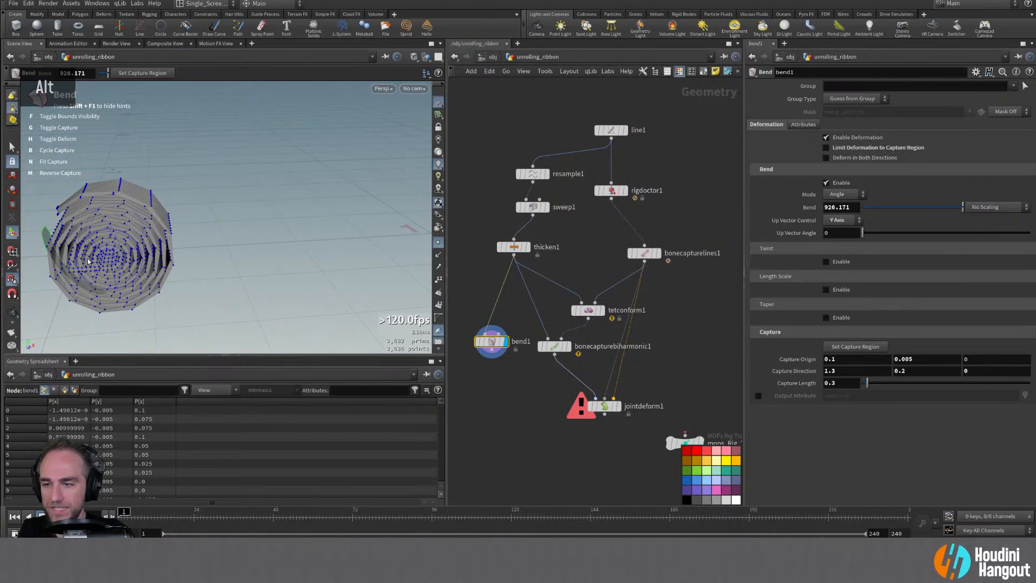
pyautogui.moveTo(835, 358); pyautogui.dragTo(873, 387, button='middle')
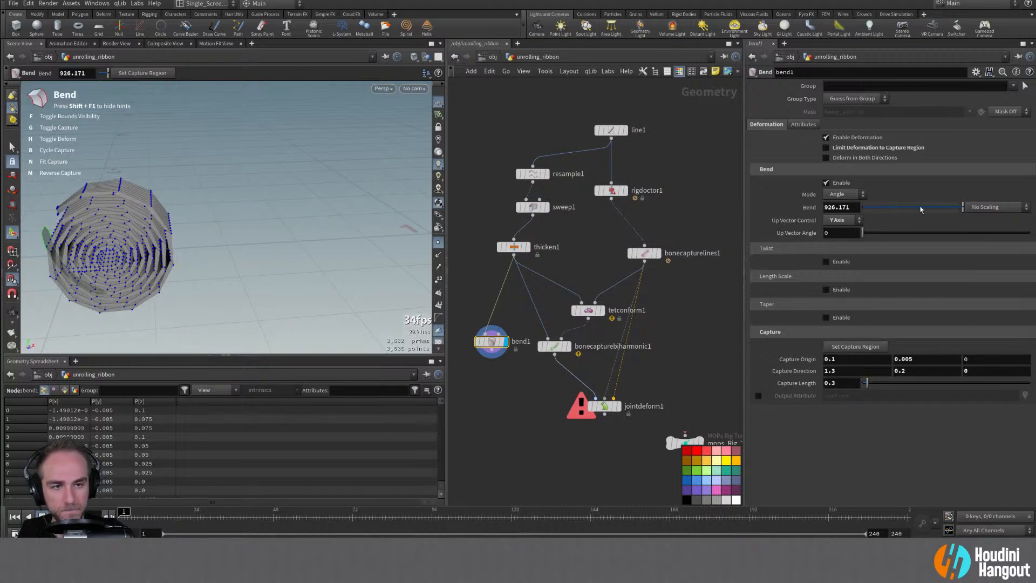
# Try reversing the roll with a bend of -926.171, and undo the change
pyautogui.write('-')
pyautogui.press('Return')
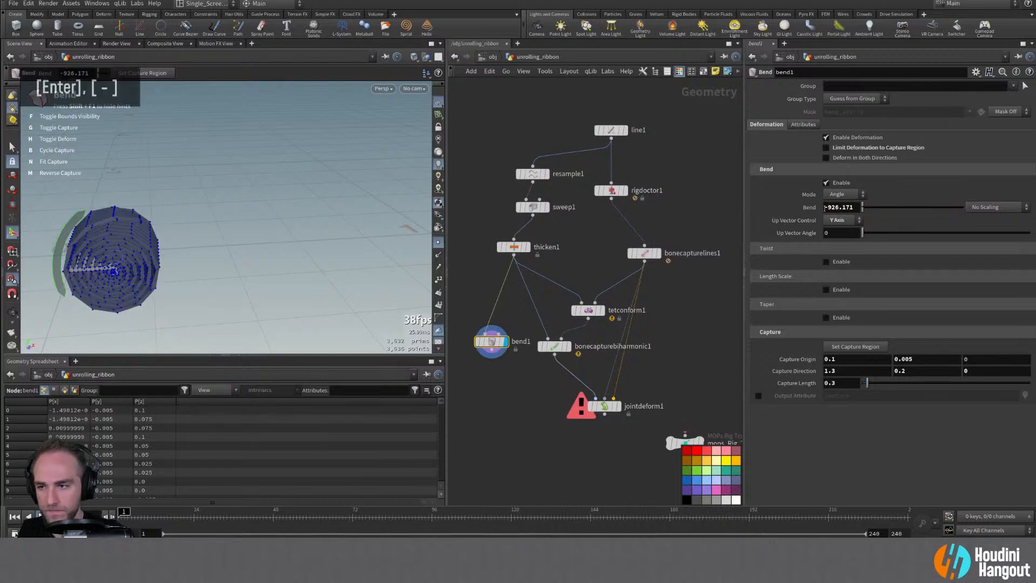
pyautogui.hotkey('ctrl', 'z')
# Loosen the coil by setting the bend to 90 degrees and adjusting it in the viewport to about 121 degrees
pyautogui.keyDown('alt'); pyautogui.moveTo(216, 226); pyautogui.dragTo(238, 227); pyautogui.keyUp('alt')
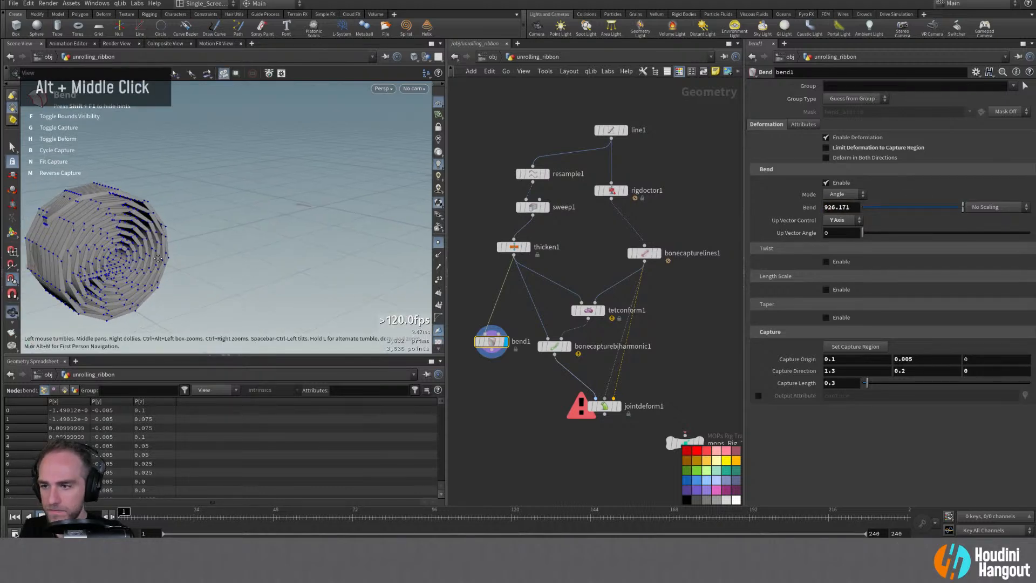
pyautogui.keyDown('alt'); pyautogui.moveTo(181, 205); pyautogui.dragTo(180, 169, button='right'); pyautogui.keyUp('alt')
pyautogui.keyDown('alt'); pyautogui.moveTo(180, 170); pyautogui.dragTo(219, 236); pyautogui.keyUp('alt')
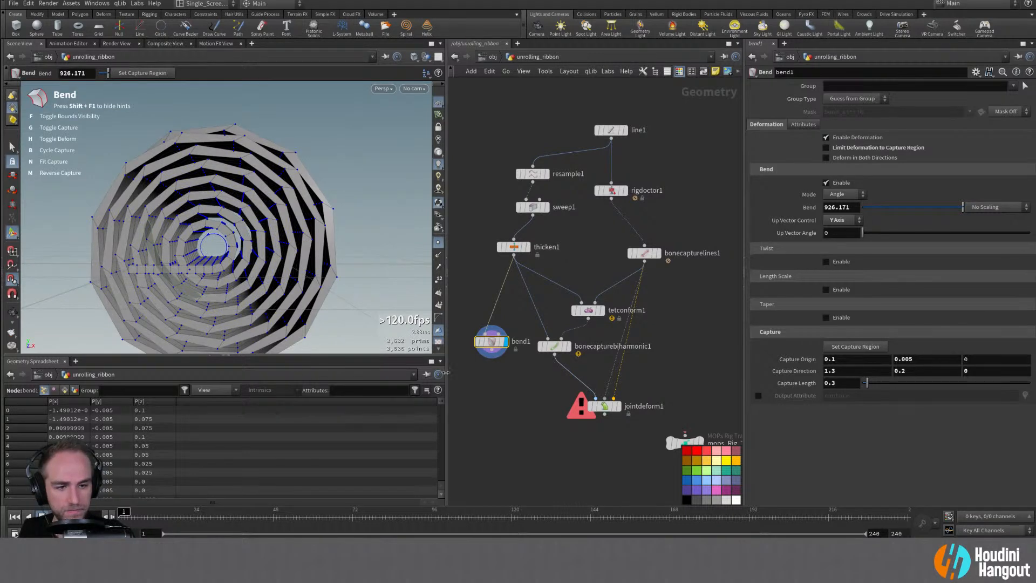
pyautogui.doubleClick(840, 208)
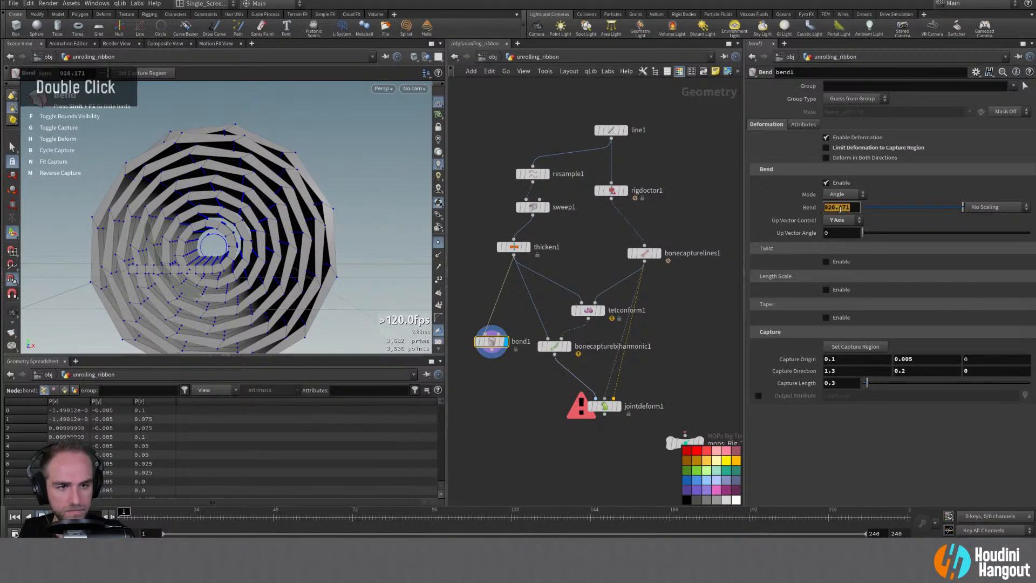
pyautogui.write('90')
pyautogui.press('Return')
pyautogui.keyDown('alt'); pyautogui.moveTo(302, 178); pyautogui.dragTo(324, 217, button='middle'); pyautogui.keyUp('alt')
pyautogui.moveTo(272, 162); pyautogui.dragTo(229, 191)
pyautogui.moveTo(838, 371); pyautogui.dragTo(857, 372, button='middle')
pyautogui.hotkey('ctrl', 'z')
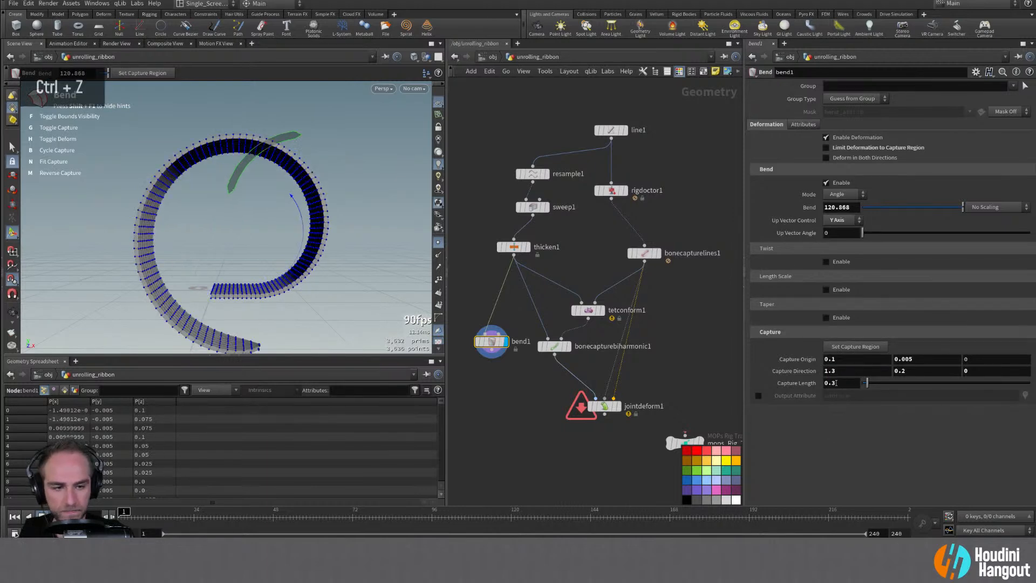
# Set the Bend node's capture direction to 1 in X and -0.02 in Y
pyautogui.doubleClick(838, 370)
pyautogui.write('1')
pyautogui.press('Return')
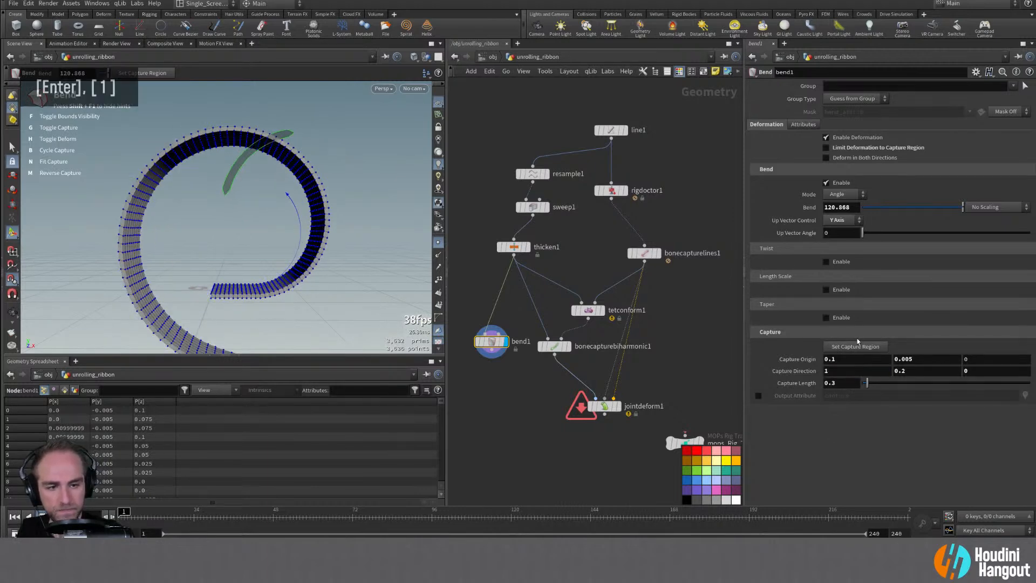
pyautogui.moveTo(906, 370); pyautogui.dragTo(890, 371, button='middle')
pyautogui.moveTo(924, 390); pyautogui.dragTo(906, 390, button='middle')
# Increase the Bend node's bend angle to about 357.3 so the ribbon curls into a tight roll
pyautogui.moveTo(278, 156); pyautogui.dragTo(340, 372, button='middle')
pyautogui.keyDown('alt'); pyautogui.moveTo(334, 291); pyautogui.dragTo(310, 249); pyautogui.keyUp('alt')
pyautogui.keyDown('alt'); pyautogui.moveTo(308, 246); pyautogui.dragTo(317, 240, button='right'); pyautogui.keyUp('alt')
pyautogui.press('Return')
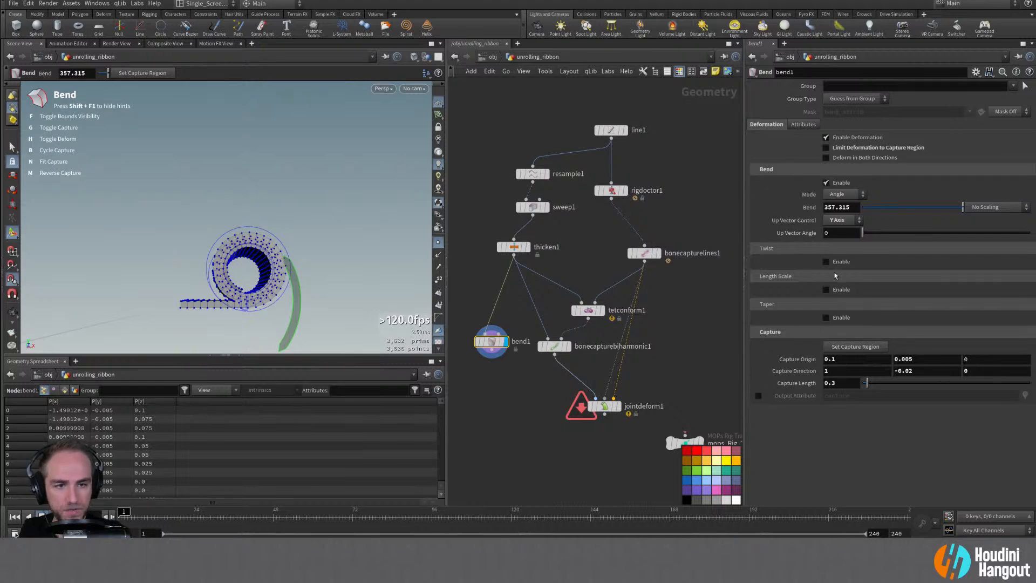
# Set the Bend node's capture origin X to 0
pyautogui.moveTo(828, 360)
pyautogui.mouseDown(button='middle')
pyautogui.moveTo(876, 367)
pyautogui.moveTo(831, 369)
pyautogui.mouseUp(button='middle')
pyautogui.keyDown('alt'); pyautogui.moveTo(162, 281); pyautogui.dragTo(152, 280, button='right'); pyautogui.keyUp('alt')
pyautogui.keyDown('alt'); pyautogui.moveTo(153, 280); pyautogui.dragTo(366, 199); pyautogui.keyUp('alt')
pyautogui.keyDown('alt'); pyautogui.moveTo(366, 199); pyautogui.dragTo(268, 240, button='right'); pyautogui.keyUp('alt')
pyautogui.keyDown('alt'); pyautogui.moveTo(267, 241); pyautogui.dragTo(245, 241); pyautogui.keyUp('alt')
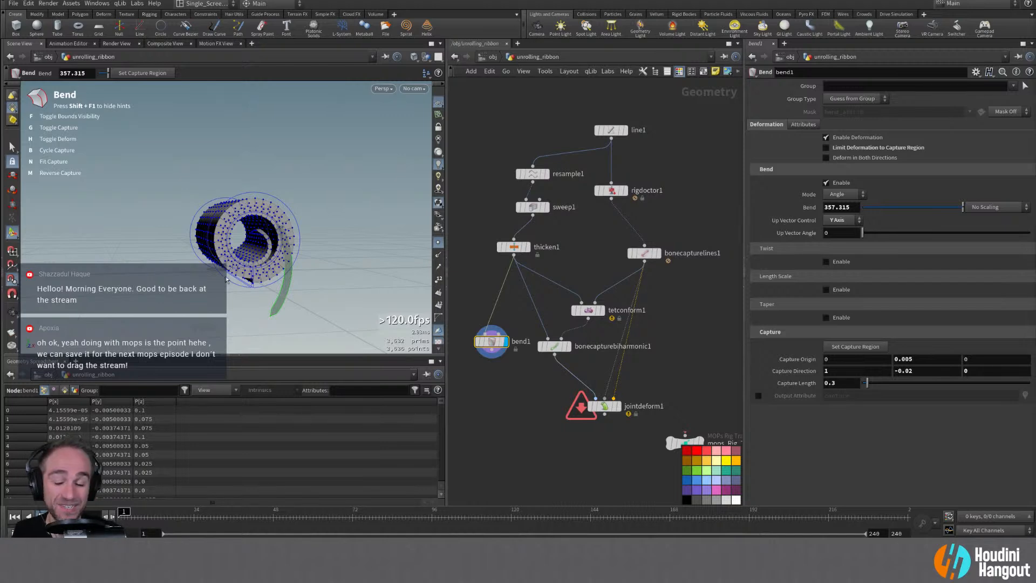
# Set the Bend node's capture direction Y to -0.04
pyautogui.keyDown('alt'); pyautogui.click(246, 234); pyautogui.keyUp('alt')
pyautogui.keyDown('alt'); pyautogui.moveTo(261, 289); pyautogui.dragTo(253, 280); pyautogui.keyUp('alt')
pyautogui.keyDown('alt'); pyautogui.moveTo(253, 280); pyautogui.dragTo(291, 294, button='right'); pyautogui.keyUp('alt')
pyautogui.moveTo(926, 371); pyautogui.dragTo(908, 389, button='middle')
pyautogui.keyDown('alt'); pyautogui.moveTo(324, 302); pyautogui.dragTo(490, 331); pyautogui.keyUp('alt')
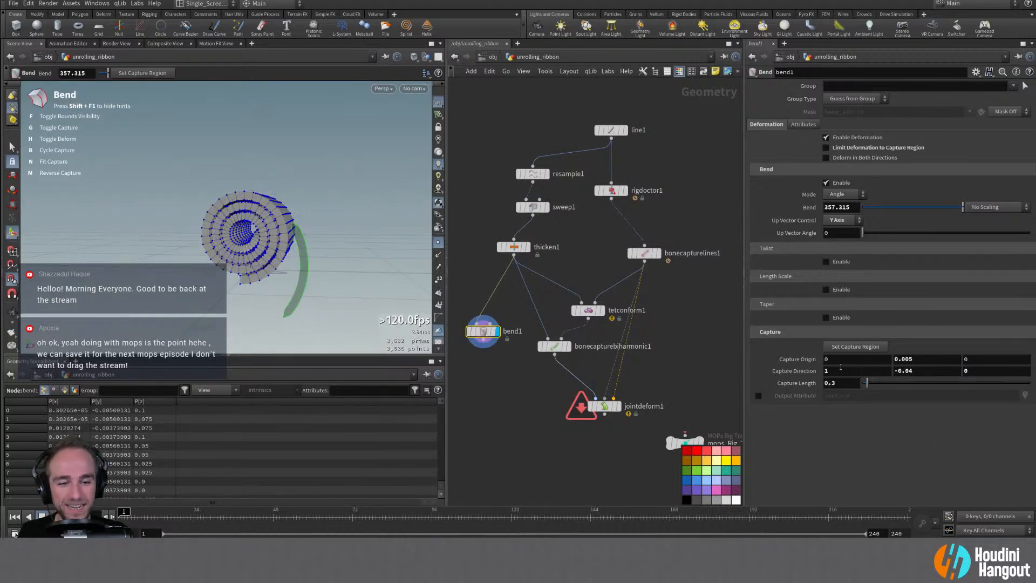
# Shift the Bend node's capture origin X along the ribbon to 0.67 to test the unrolling
pyautogui.moveTo(835, 359)
pyautogui.mouseDown(button='middle')
pyautogui.moveTo(863, 359)
pyautogui.moveTo(846, 358)
pyautogui.mouseUp(button='middle')
pyautogui.keyDown('alt'); pyautogui.moveTo(259, 232); pyautogui.dragTo(220, 236, button='right'); pyautogui.keyUp('alt')
pyautogui.keyDown('alt'); pyautogui.moveTo(221, 237); pyautogui.dragTo(234, 176, button='middle'); pyautogui.keyUp('alt')
pyautogui.keyDown('alt'); pyautogui.moveTo(233, 176); pyautogui.dragTo(208, 187); pyautogui.keyUp('alt')
pyautogui.moveTo(839, 358); pyautogui.dragTo(917, 373, button='middle')
pyautogui.keyDown('alt'); pyautogui.moveTo(281, 259); pyautogui.dragTo(288, 266, button='middle'); pyautogui.keyUp('alt')
pyautogui.keyDown('alt'); pyautogui.moveTo(288, 267); pyautogui.dragTo(307, 265); pyautogui.keyUp('alt')
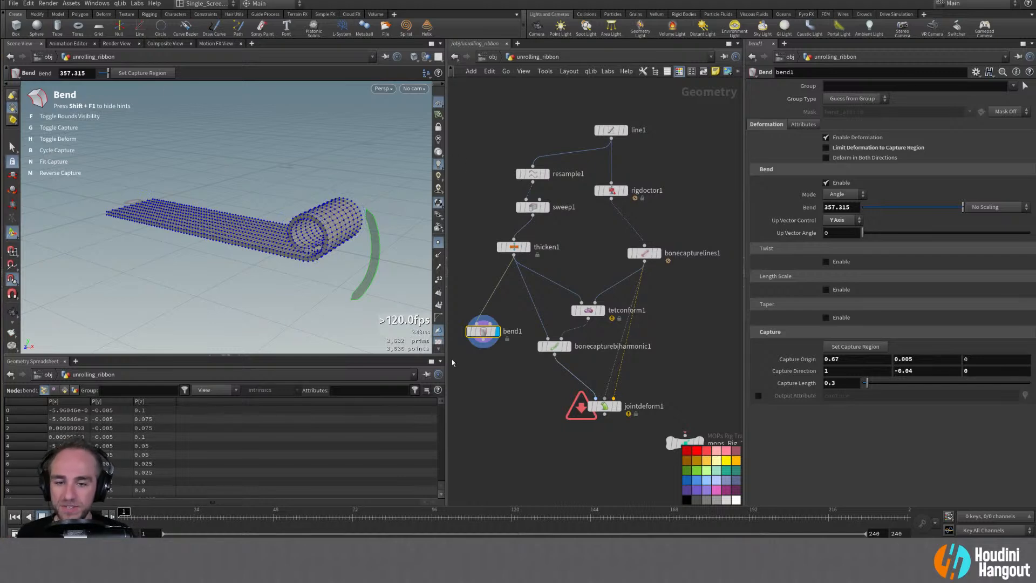
# Delete the bend1 node and display the bonecapturebiharmonic1 result followed by the jointdeform1 result
pyautogui.press('Delete')
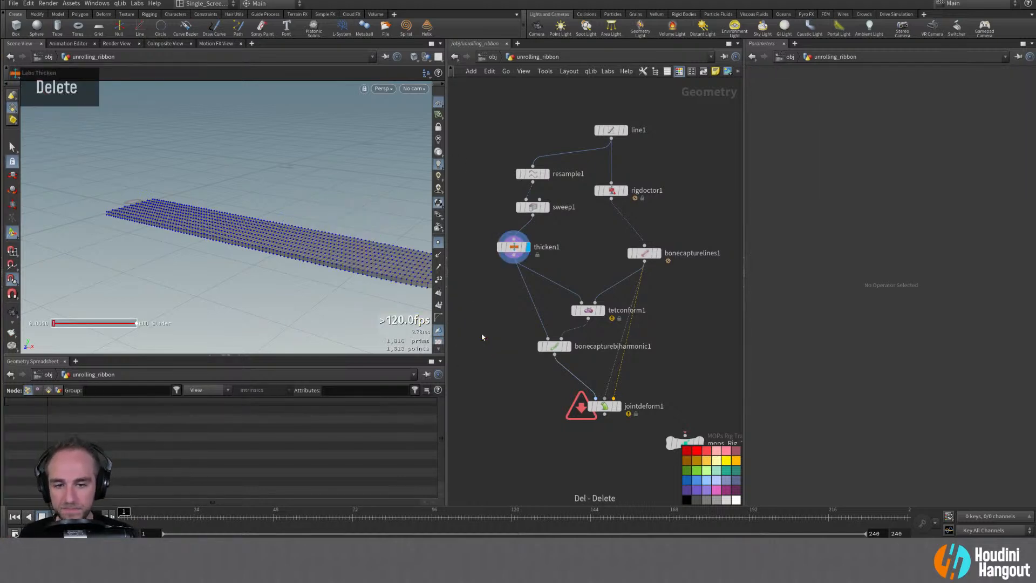
pyautogui.keyDown('alt'); pyautogui.moveTo(238, 212); pyautogui.dragTo(254, 233, button='middle'); pyautogui.keyUp('alt')
pyautogui.keyDown('alt'); pyautogui.moveTo(254, 234); pyautogui.dragTo(489, 344); pyautogui.keyUp('alt')
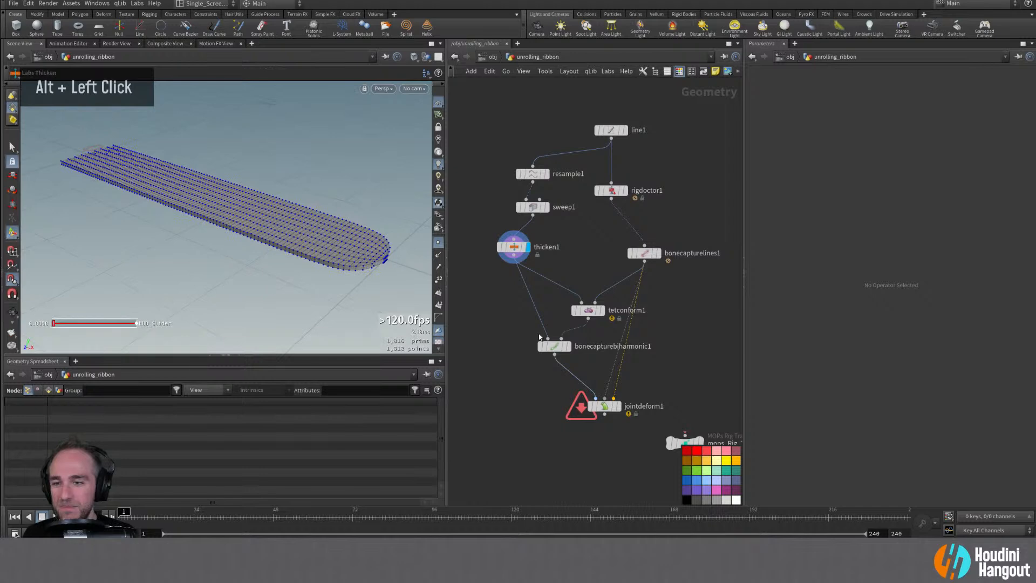
pyautogui.doubleClick(555, 346)
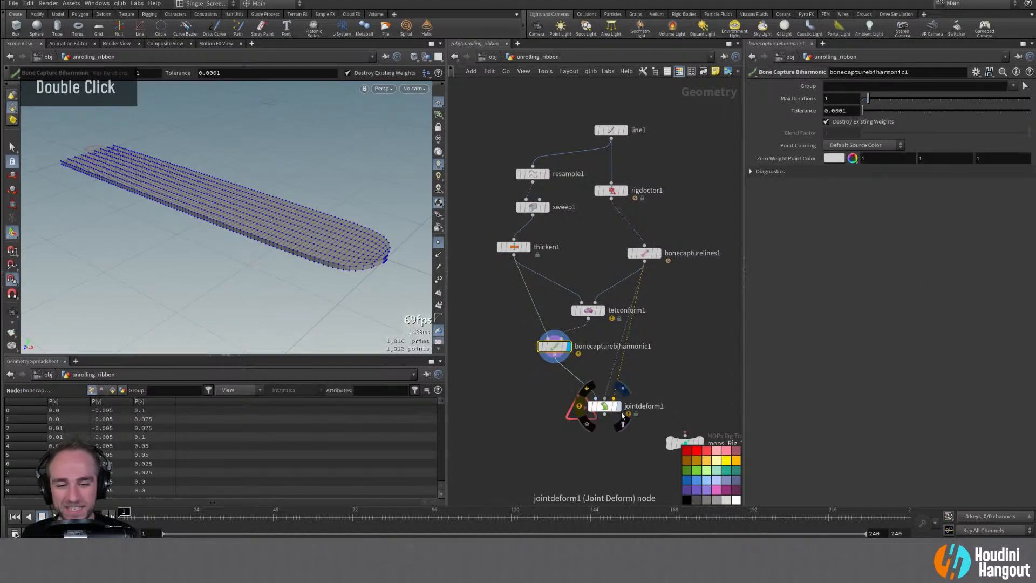
pyautogui.doubleClick(604, 409)
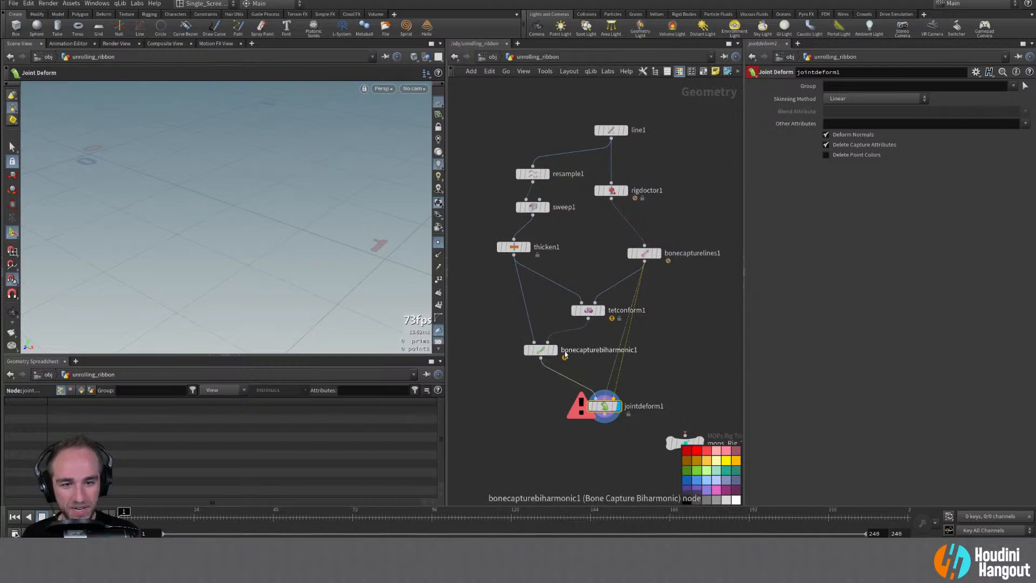
# Align the resample1, sweep1 and thicken1 nodes in a vertical column and display thicken1
pyautogui.moveTo(487, 149); pyautogui.dragTo(509, 300)
pyautogui.press('a')
pyautogui.click(482, 297)
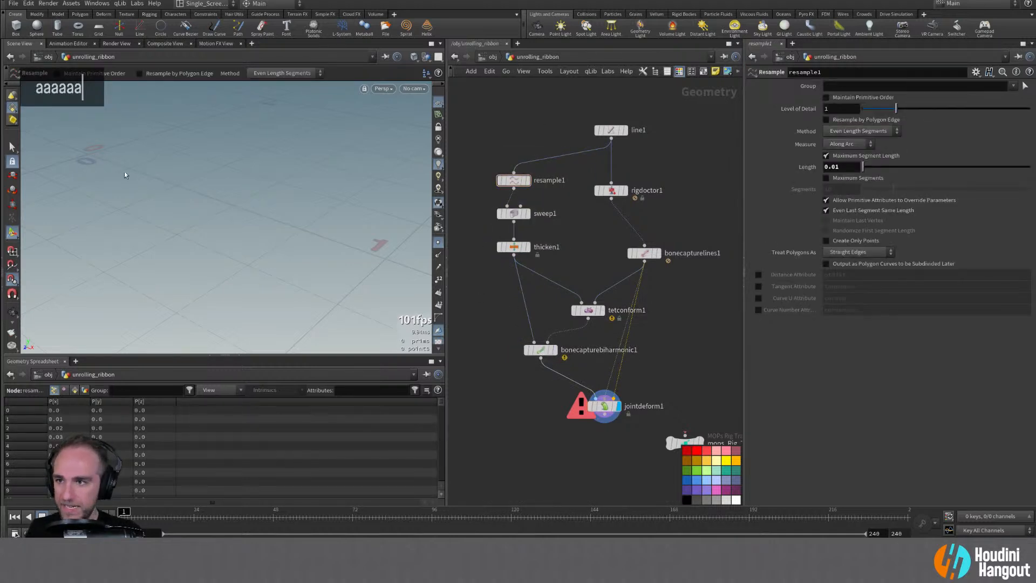
pyautogui.doubleClick(522, 249)
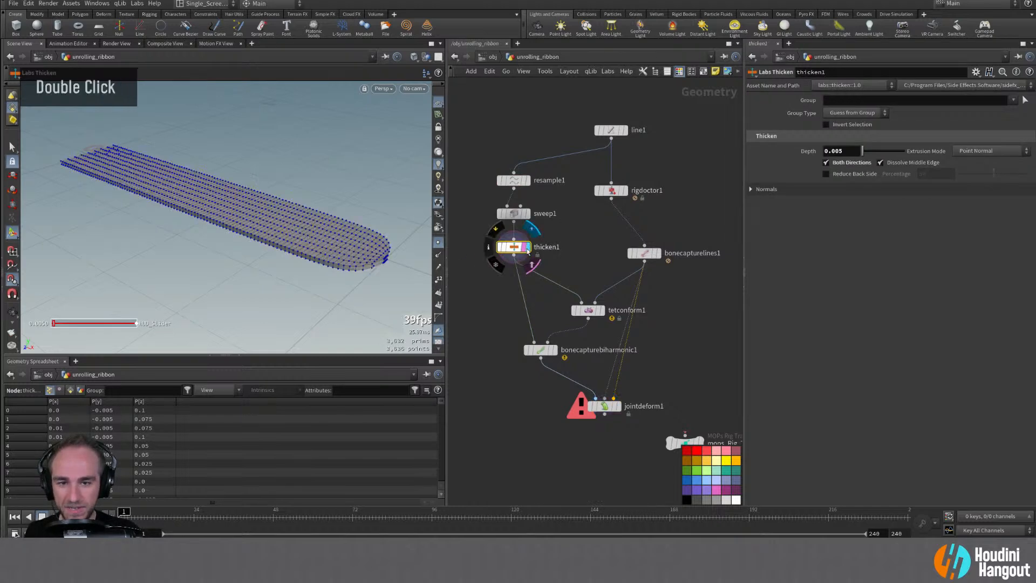
# Go up to the object level, switch to PotPlayer to replay the reference unrolling animation from an earlier point, and close the video
pyautogui.press('u')
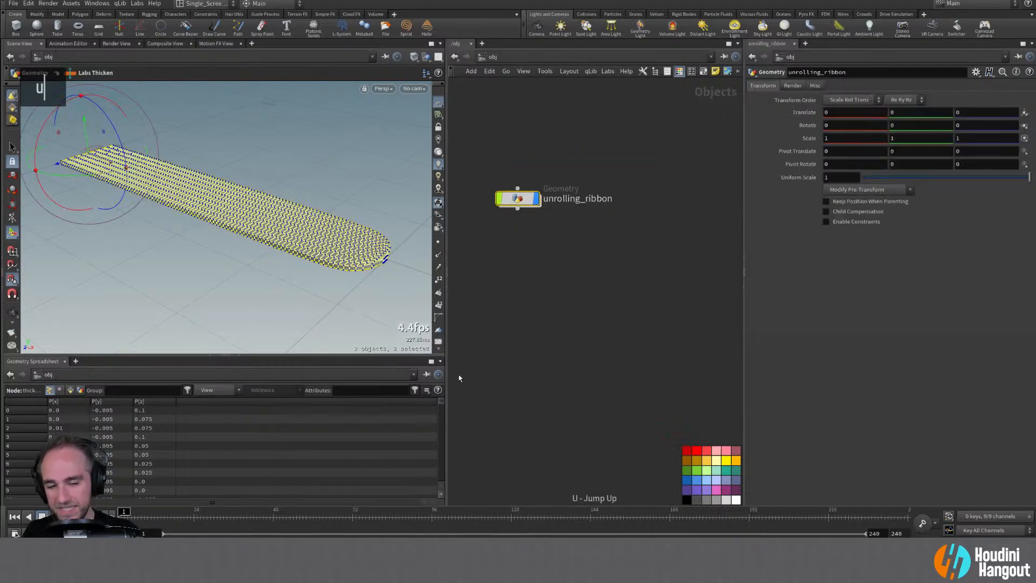
pyautogui.hotkey('alt', 'Tab')
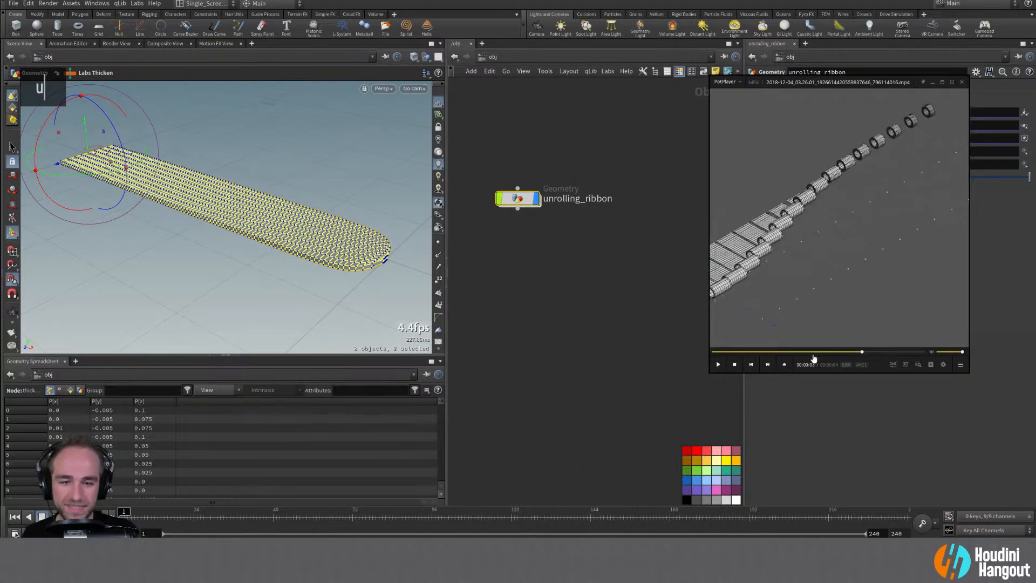
pyautogui.moveTo(861, 352); pyautogui.dragTo(745, 368)
pyautogui.click(719, 365)
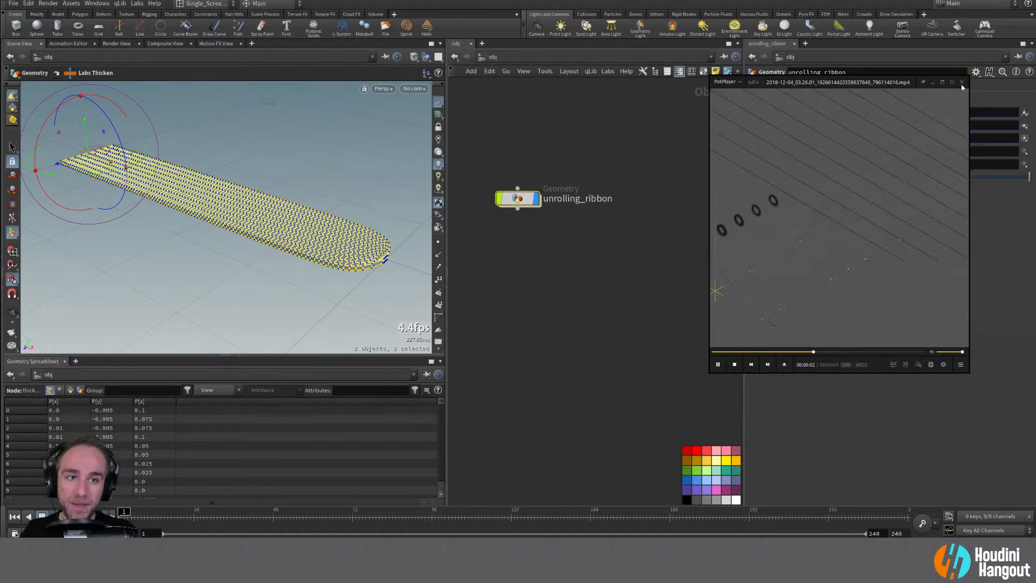
pyautogui.click(934, 84)
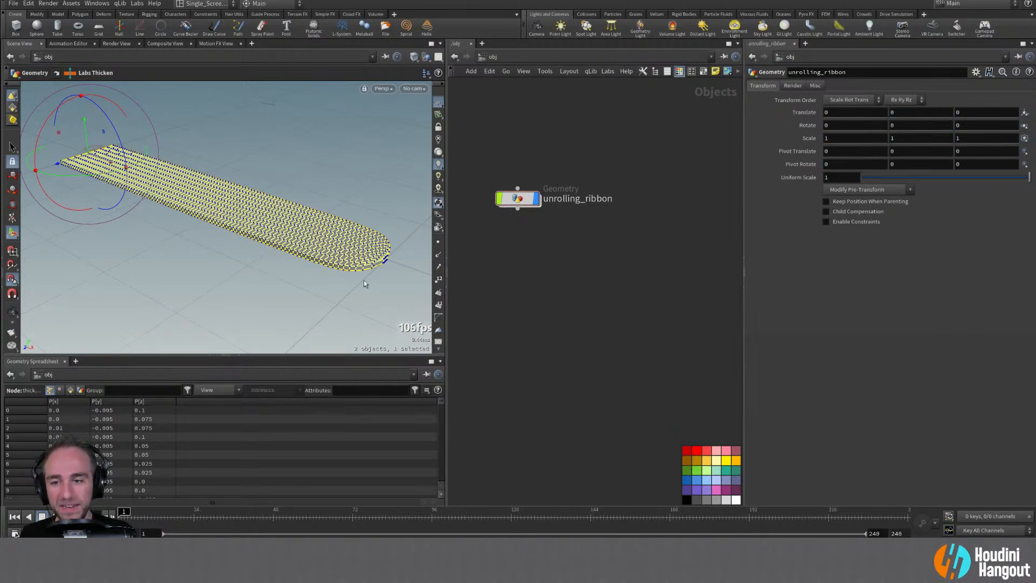
# Turn off the point display in the viewport and leave the active viewport tool
pyautogui.click(438, 242)
pyautogui.doubleClick(438, 242)
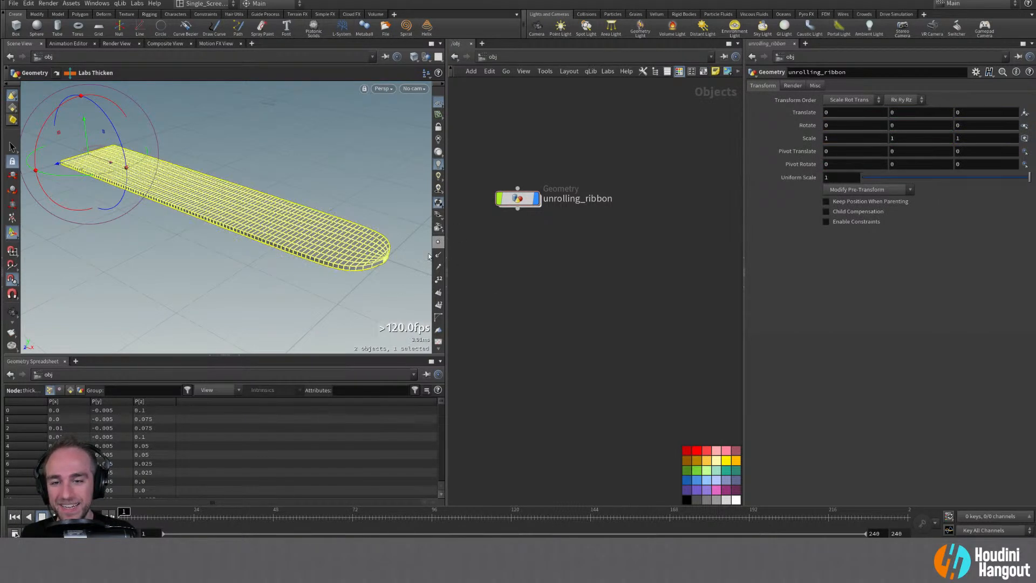
pyautogui.press('Escape')
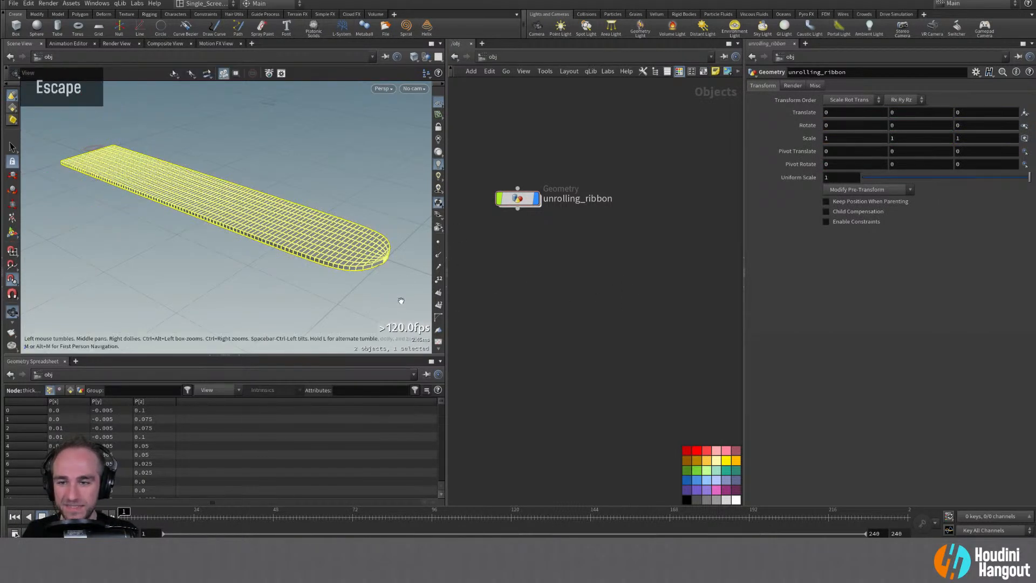
# Display line1 inside unrolling_ribbon, examine the ribbon tip still drawn in the viewport, and return to the object level
pyautogui.doubleClick(517, 199)
pyautogui.click(622, 131)
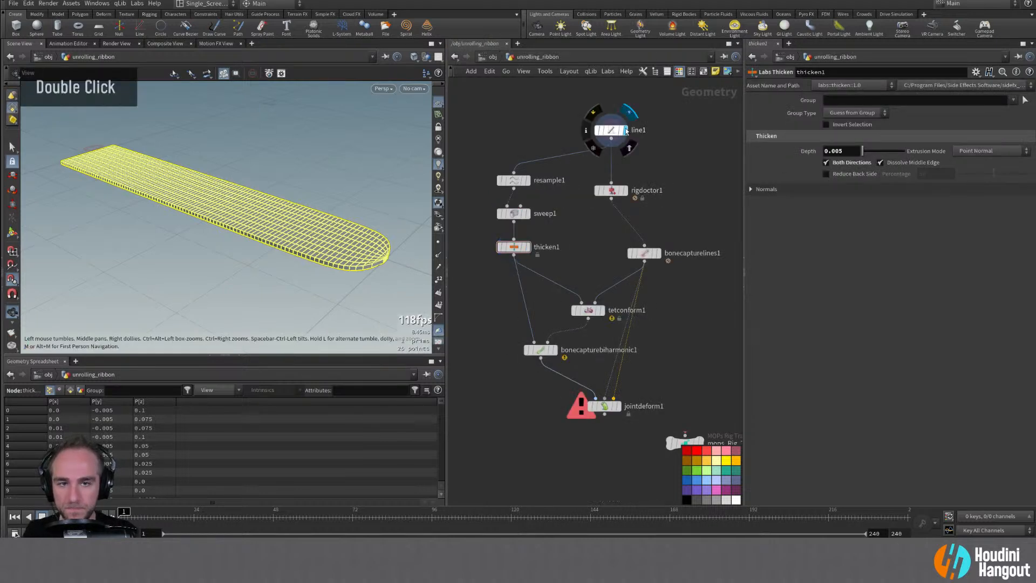
pyautogui.keyDown('alt'); pyautogui.click(372, 235); pyautogui.keyUp('alt')
pyautogui.keyDown('alt'); pyautogui.moveTo(371, 234); pyautogui.dragTo(388, 216, button='right'); pyautogui.keyUp('alt')
pyautogui.keyDown('alt'); pyautogui.moveTo(324, 215); pyautogui.dragTo(302, 189, button='middle'); pyautogui.keyUp('alt')
pyautogui.press('u')
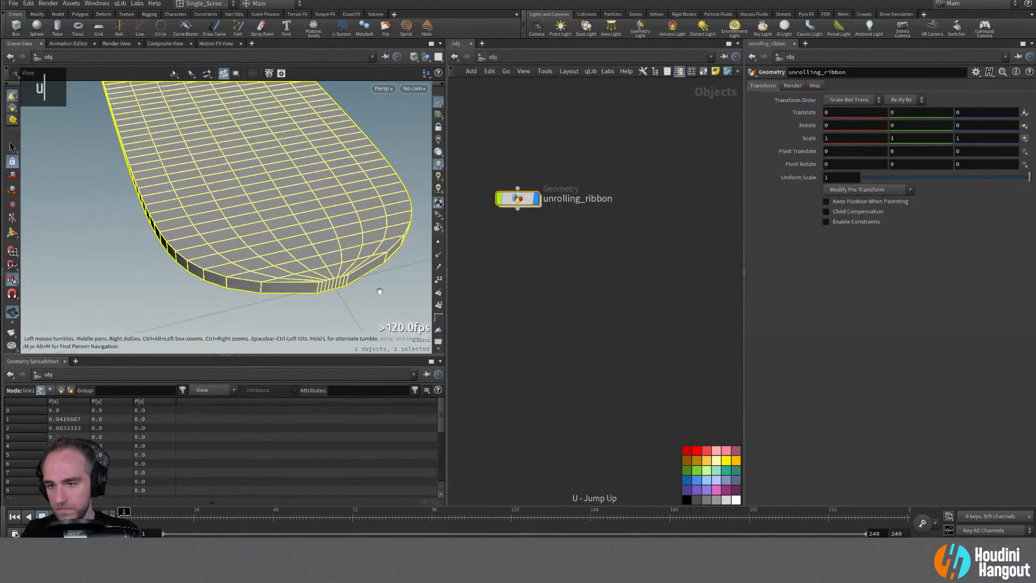
# Reset the viewport with the Labs Reset Viewport command to clear the leftover ribbon geometry
pyautogui.click(137, 4)
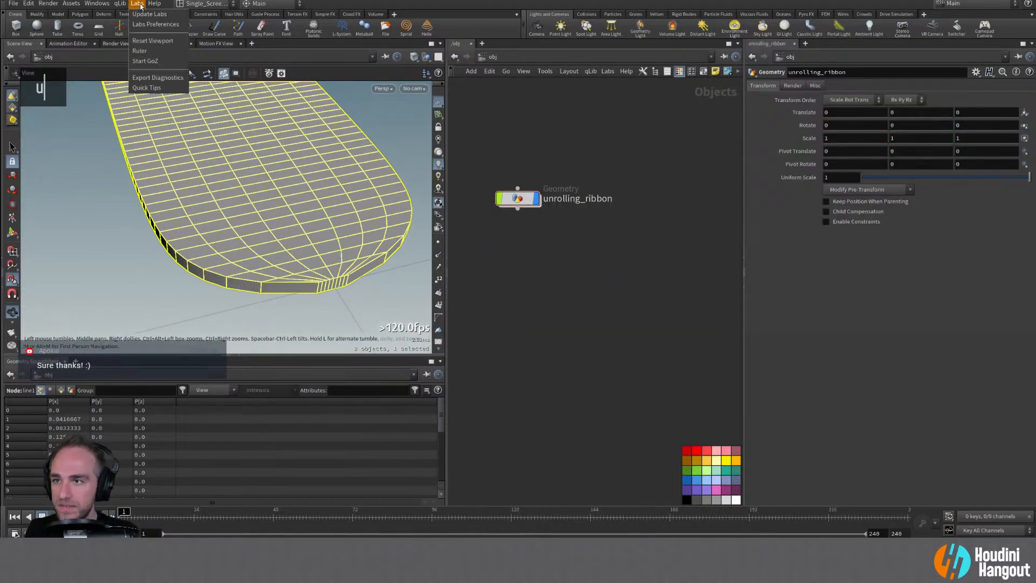
pyautogui.press('Escape')
pyautogui.keyDown('alt'); pyautogui.moveTo(216, 205); pyautogui.dragTo(102, 203, button='right'); pyautogui.keyUp('alt')
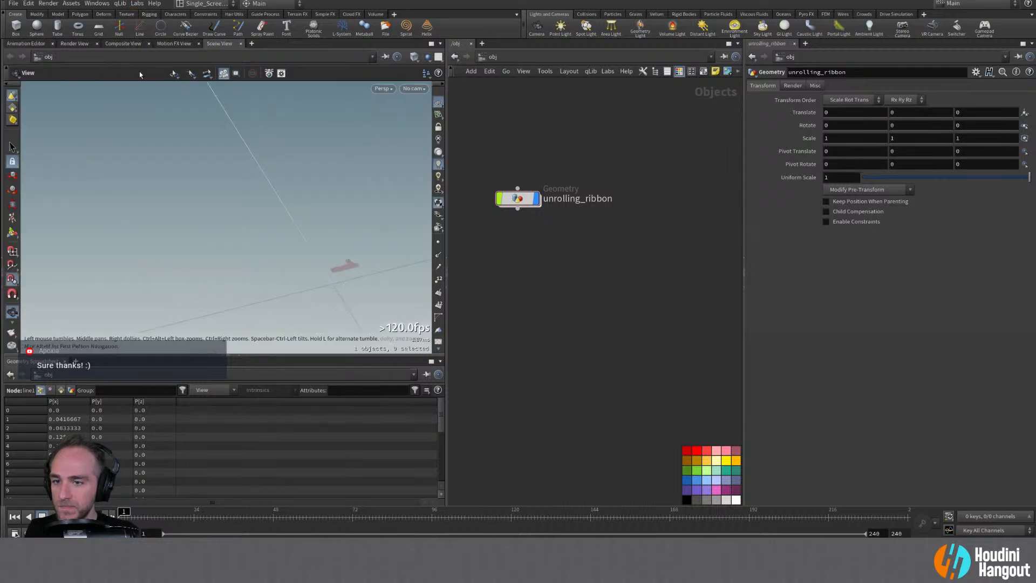
pyautogui.keyDown('alt'); pyautogui.moveTo(101, 203); pyautogui.dragTo(215, 178, button='middle'); pyautogui.keyUp('alt')
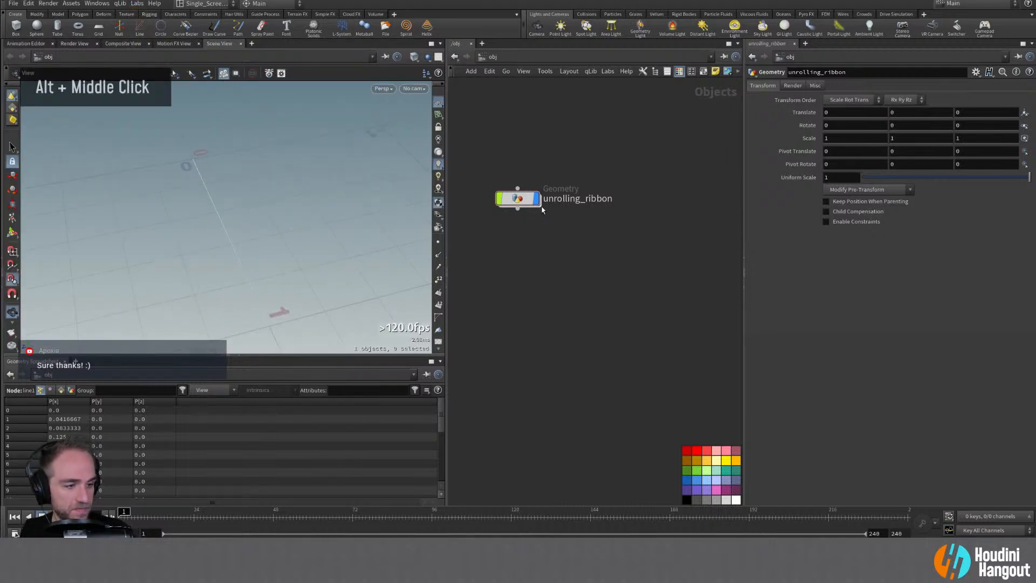
# Display the thicken1 node inside unrolling_ribbon and view the ribbon from the object level
pyautogui.doubleClick(517, 199)
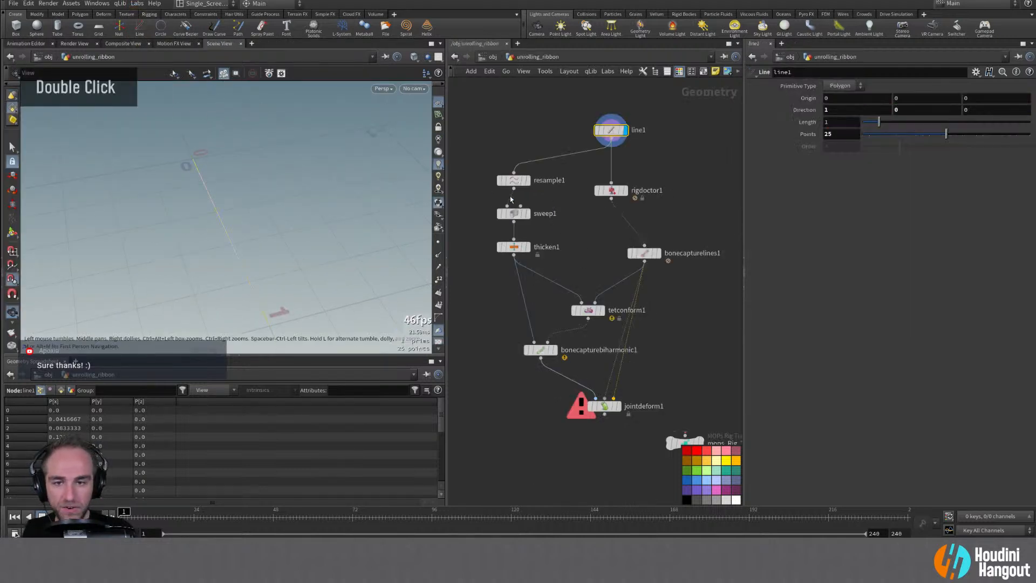
pyautogui.doubleClick(524, 246)
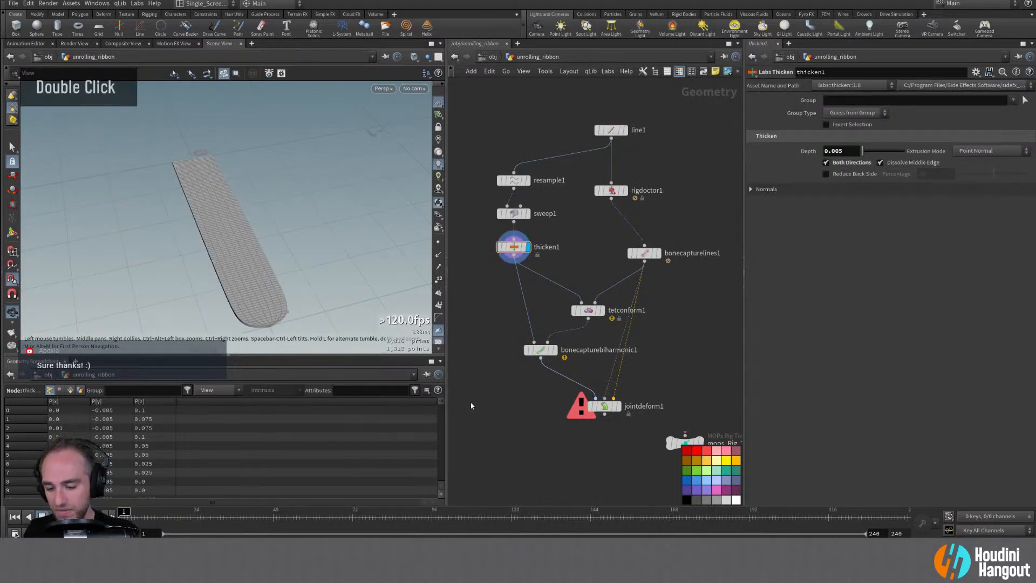
pyautogui.press('u')
pyautogui.keyDown('alt'); pyautogui.moveTo(263, 270); pyautogui.dragTo(266, 297); pyautogui.keyUp('alt')
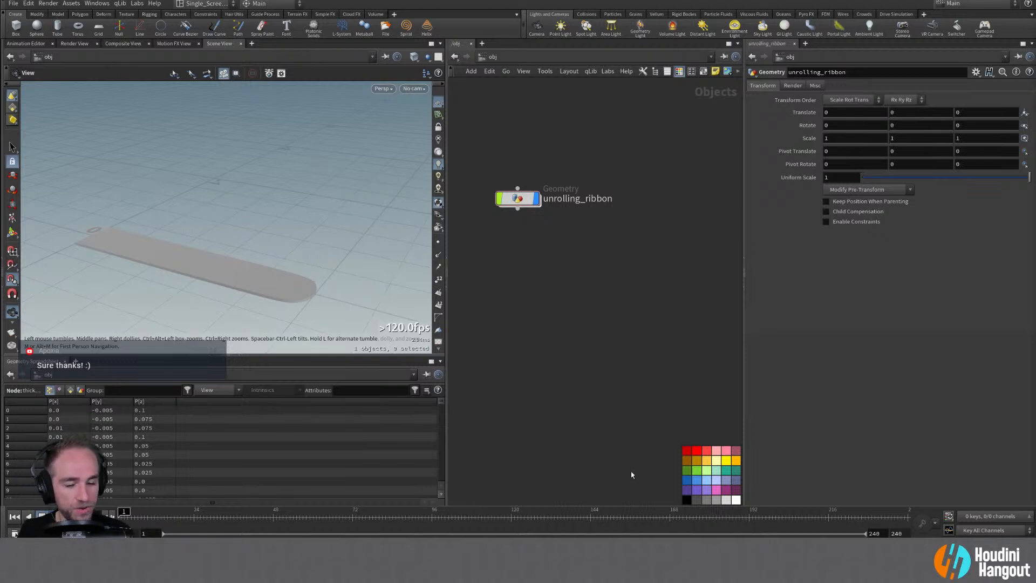
pyautogui.press('Tab')
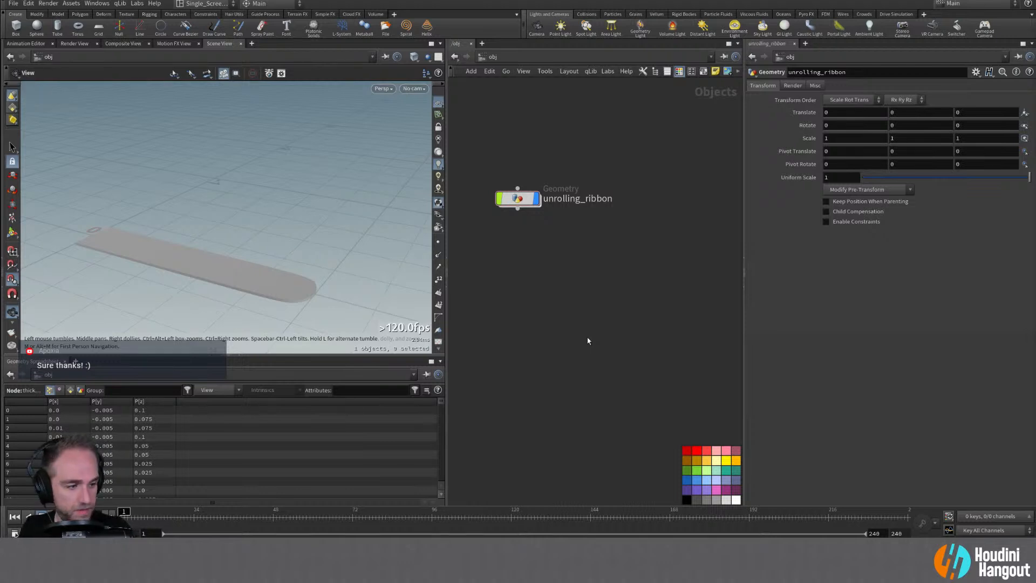
pyautogui.write('geo')
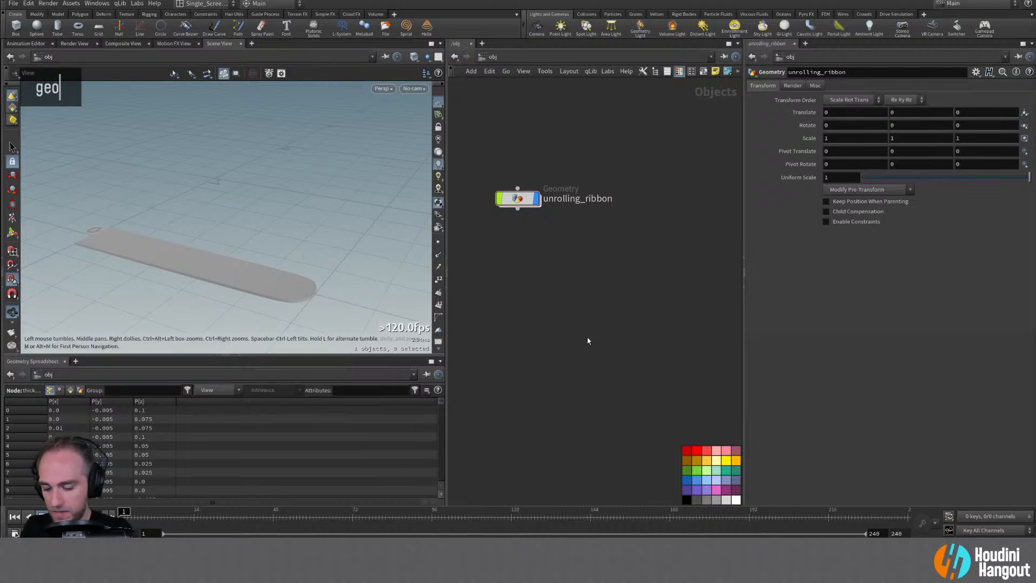
pyautogui.press('Escape')
pyautogui.press('Tab')
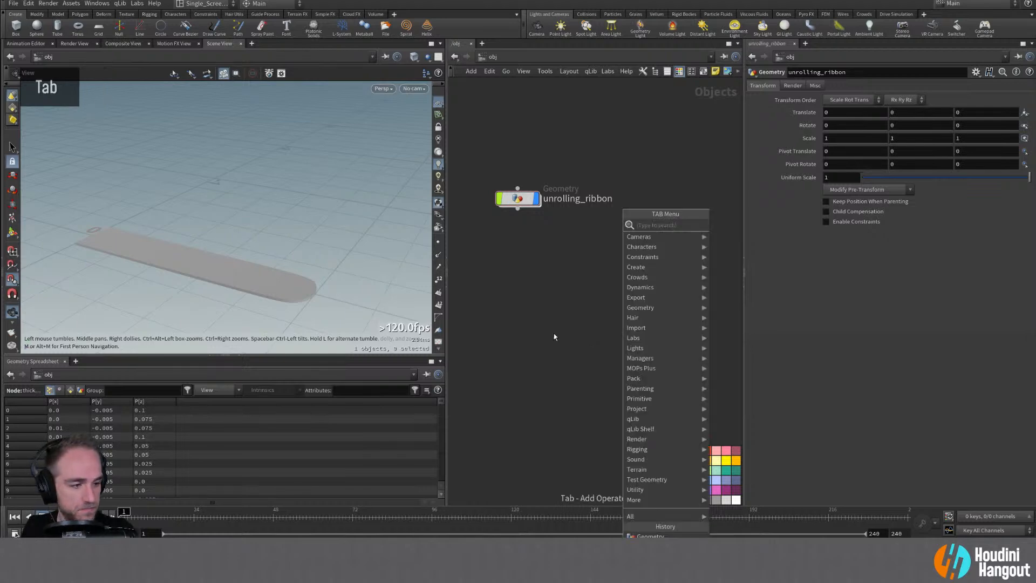
# Reposition the bonecapturebiharmonic1, tetconform1 and jointdeform1 nodes inside unrolling_ribbon and display jointdeform1
pyautogui.doubleClick(511, 198)
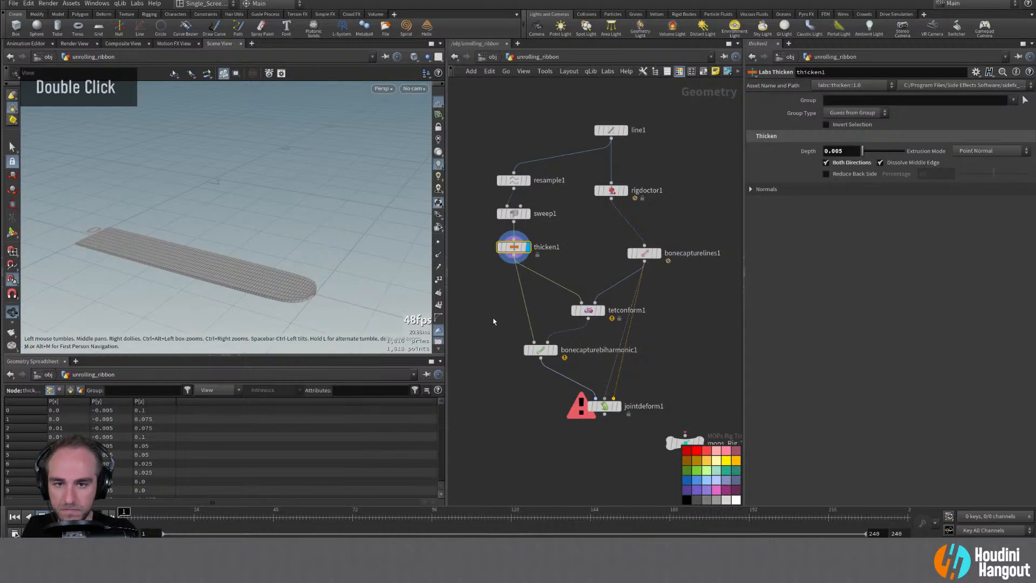
pyautogui.moveTo(540, 349); pyautogui.dragTo(513, 346)
pyautogui.moveTo(590, 312); pyautogui.dragTo(570, 312)
pyautogui.moveTo(604, 404); pyautogui.dragTo(606, 420)
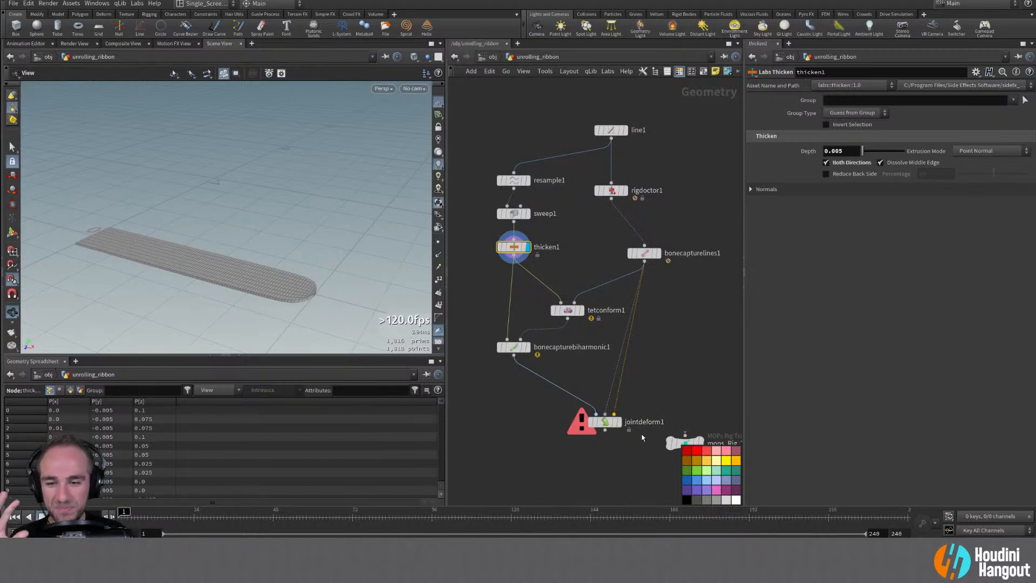
pyautogui.click(618, 422)
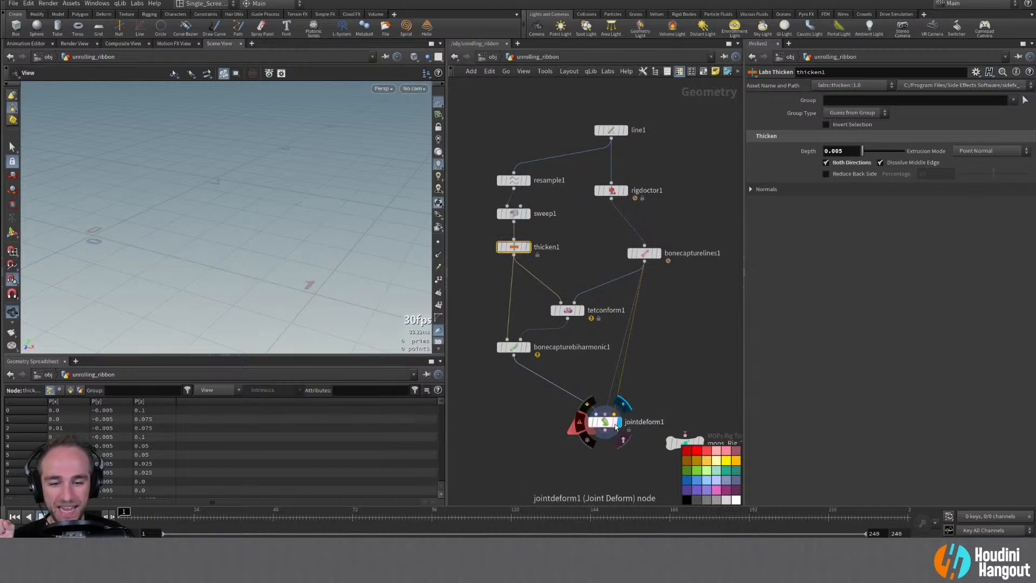
pyautogui.click(527, 457)
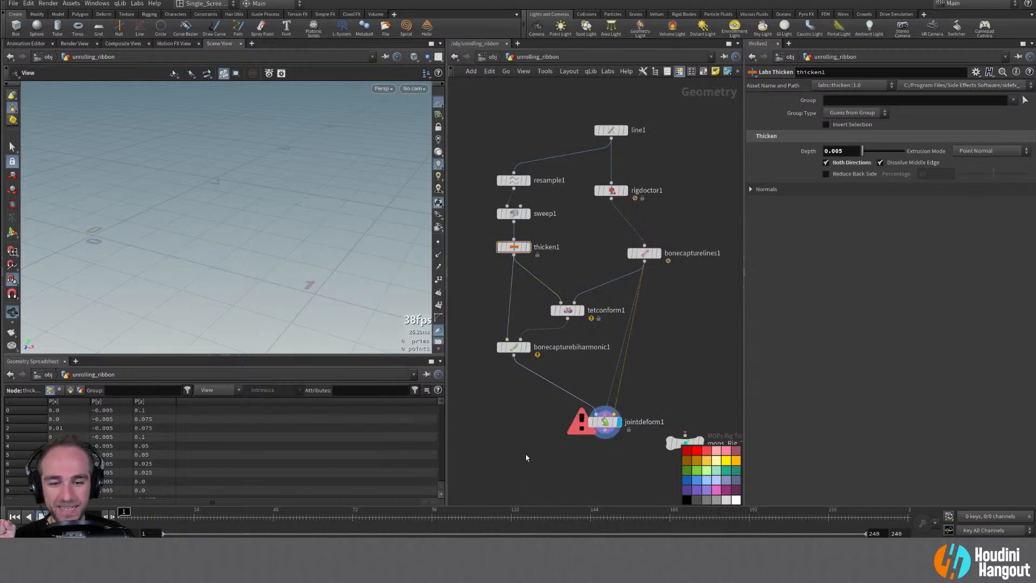
# Detach bonecapturelines1, tetconform1 and bonecapturebiharmonic1 from the node chain and set them aside, leaving thicken1 and rigdoctor1 feeding jointdeform1
pyautogui.click(567, 310)
pyautogui.moveTo(487, 303); pyautogui.dragTo(569, 348)
pyautogui.moveTo(586, 311); pyautogui.dragTo(737, 339)
pyautogui.moveTo(644, 252); pyautogui.dragTo(733, 297)
pyautogui.click(604, 421)
pyautogui.moveTo(604, 425)
pyautogui.mouseDown()
pyautogui.moveTo(596, 373)
pyautogui.moveTo(600, 438)
pyautogui.mouseUp()
pyautogui.moveTo(643, 293); pyautogui.dragTo(584, 282, button='middle')
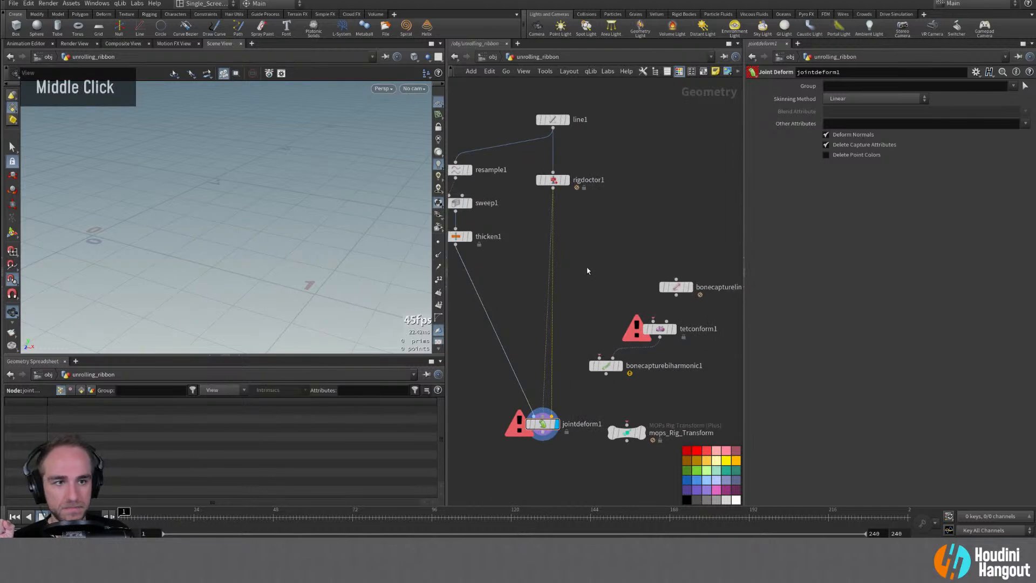
# Add a Joint Capture Biharmonic node inside unrolling_ribbon, between thicken1 and jointdeform1
pyautogui.press('Tab')
pyautogui.write('bih')
pyautogui.press('BackSpace')
pyautogui.write('h')
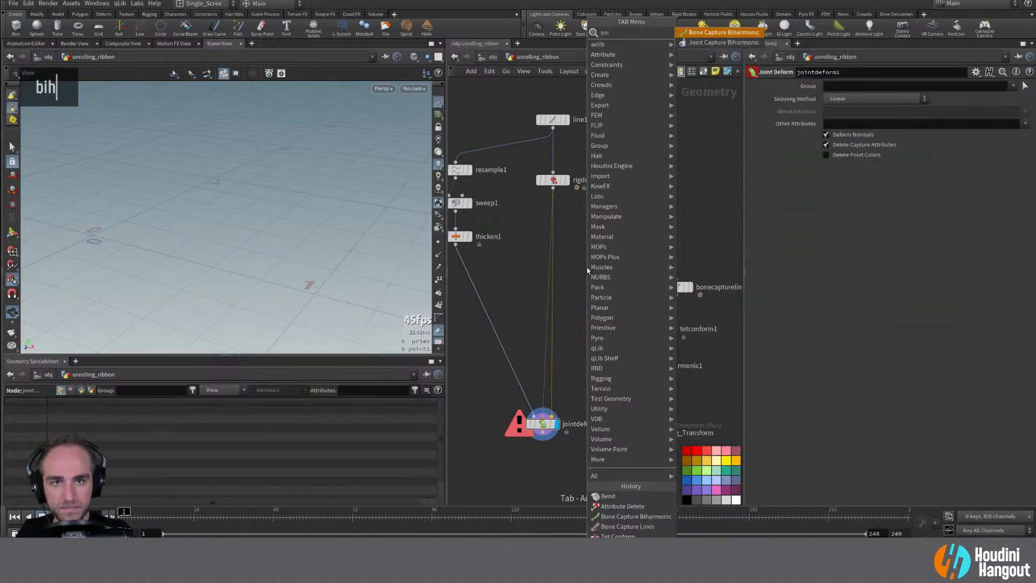
pyautogui.click(699, 42)
pyautogui.click(507, 308)
# Wire thicken1 and rigdoctor1 into the inputs of jointcapturebiharmonic1 and display that node
pyautogui.click(508, 300)
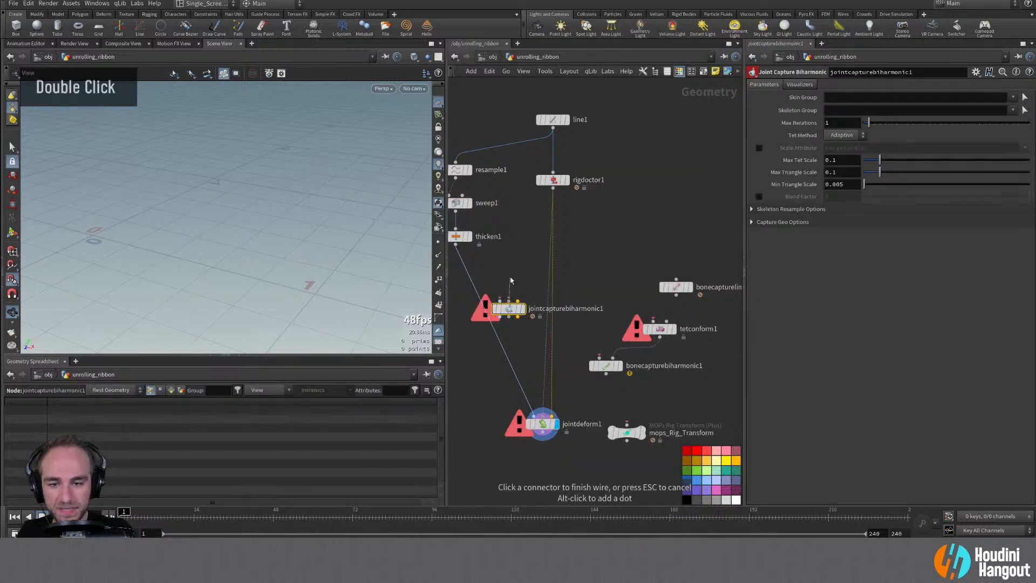
pyautogui.click(456, 246)
pyautogui.moveTo(553, 187); pyautogui.dragTo(520, 307)
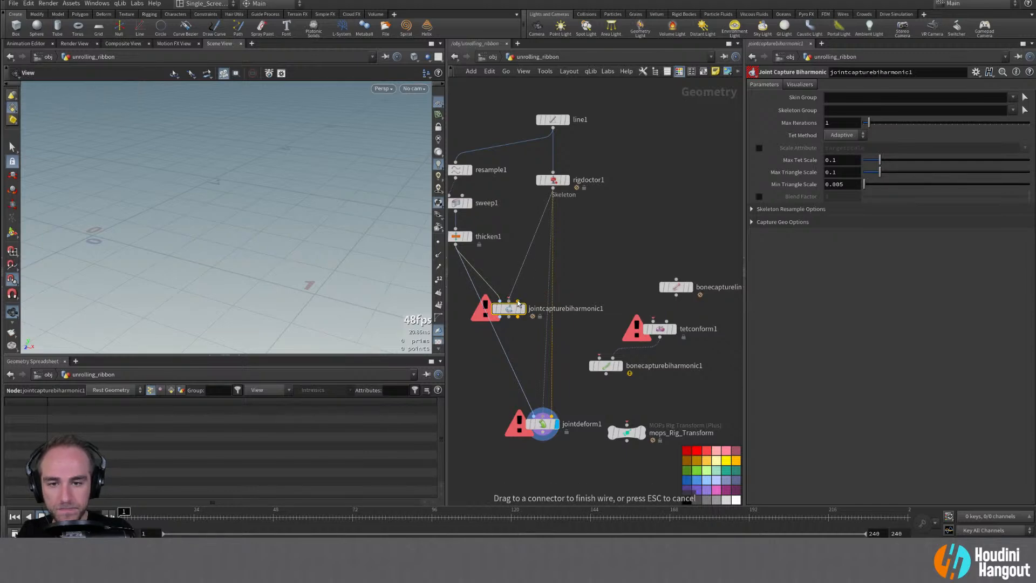
pyautogui.click(517, 300)
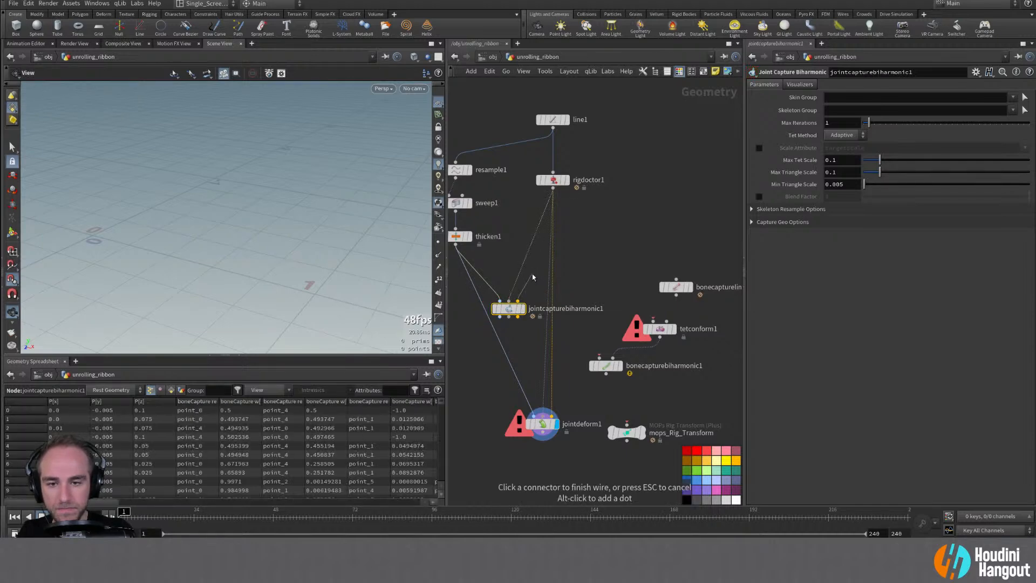
pyautogui.doubleClick(513, 311)
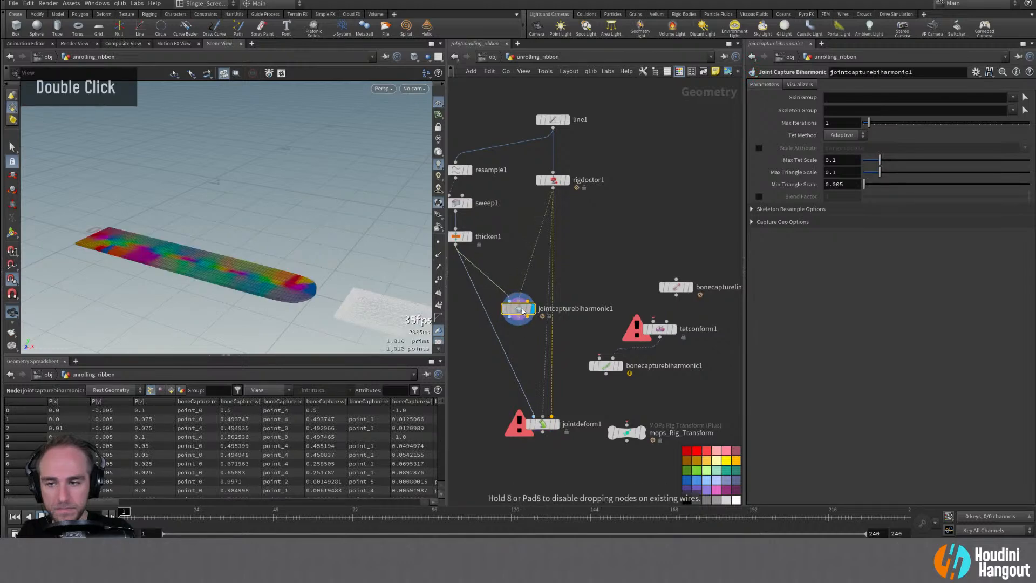
# Set the Tet Method of jointcapturebiharmonic1 to Embed and check the capture weights on the ribbon
pyautogui.press('alt')
pyautogui.click(844, 135)
pyautogui.click(839, 164)
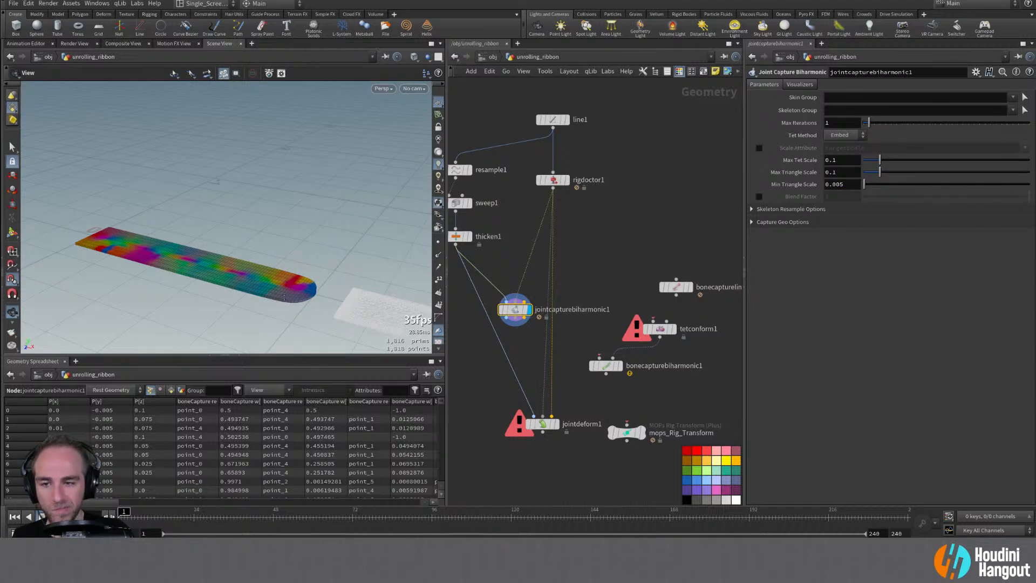
pyautogui.keyDown('alt'); pyautogui.moveTo(279, 296); pyautogui.dragTo(300, 281); pyautogui.keyUp('alt')
pyautogui.keyDown('alt'); pyautogui.moveTo(286, 272); pyautogui.dragTo(324, 268, button='right'); pyautogui.keyUp('alt')
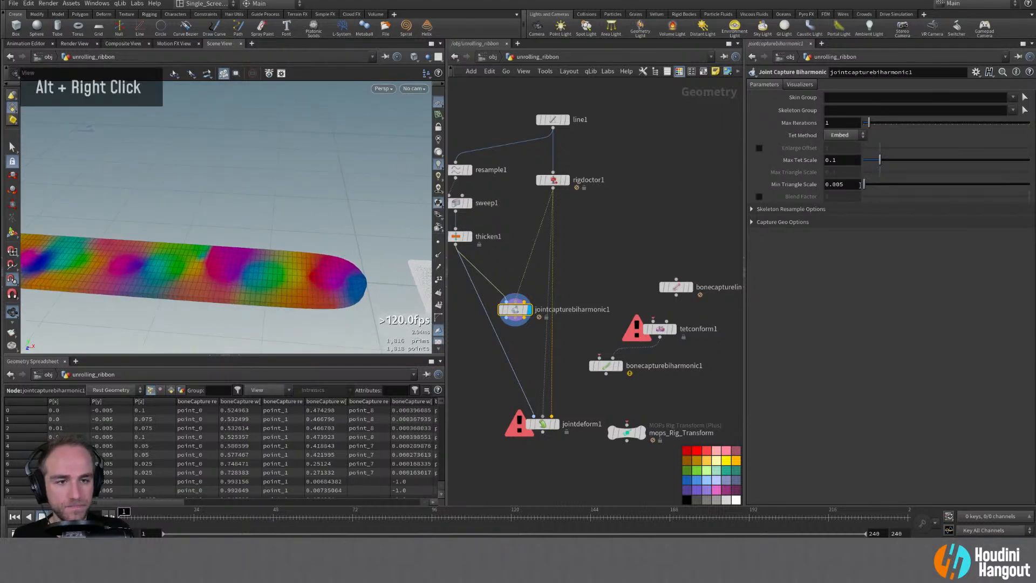
# Adjust the Min Triangle Scale of jointcapturebiharmonic1 to 0.02
pyautogui.moveTo(867, 187)
pyautogui.mouseDown()
pyautogui.moveTo(877, 187)
pyautogui.moveTo(866, 189)
pyautogui.mouseUp()
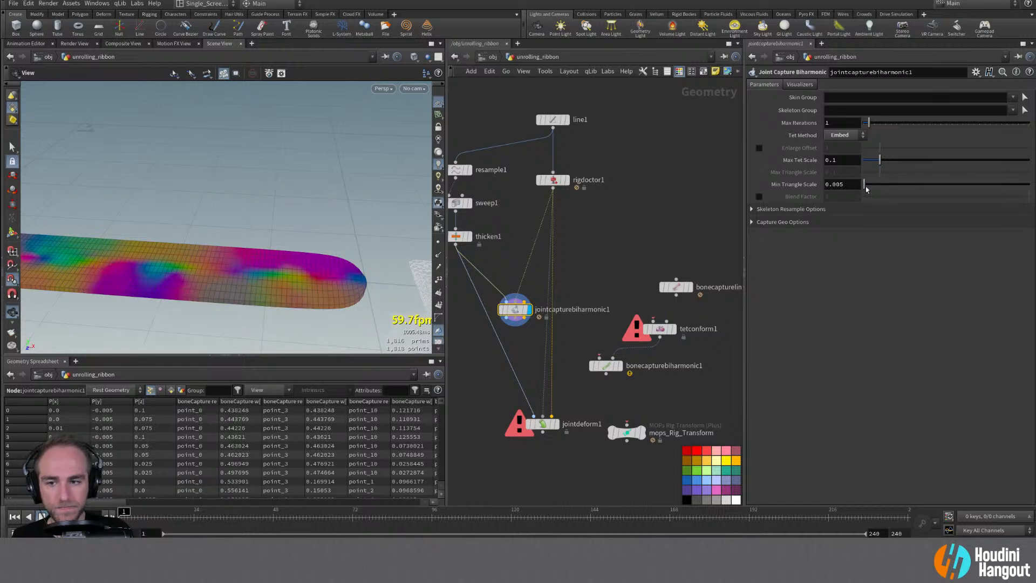
pyautogui.keyDown('alt'); pyautogui.middleClick(317, 275); pyautogui.keyUp('alt')
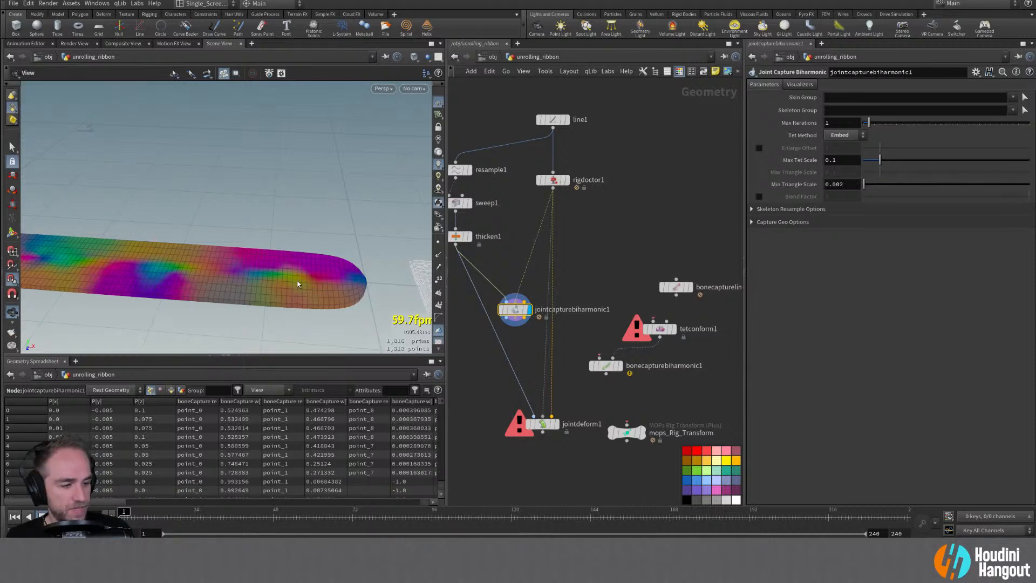
pyautogui.keyDown('alt'); pyautogui.middleClick(205, 212); pyautogui.keyUp('alt')
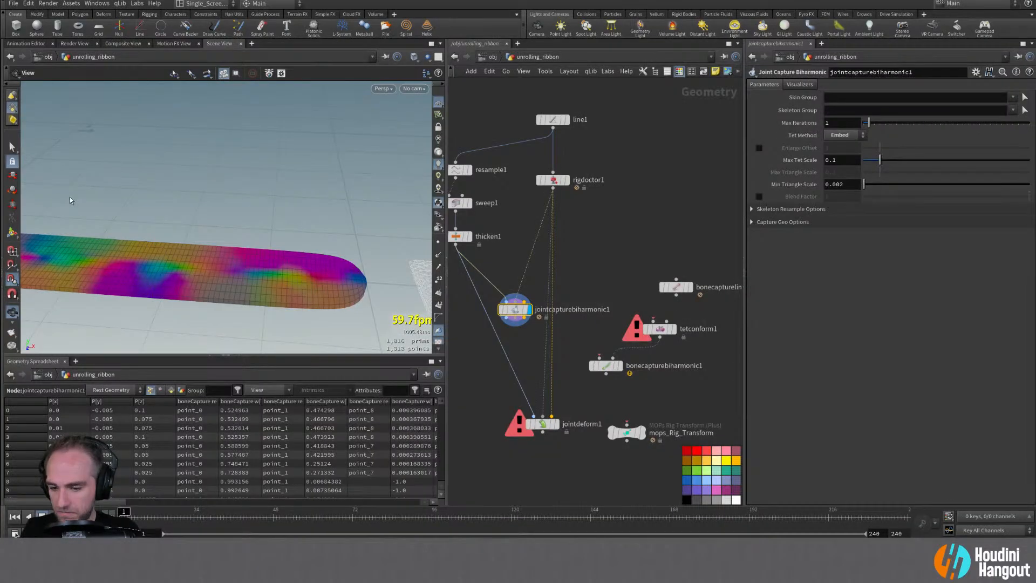
pyautogui.keyDown('alt'); pyautogui.moveTo(323, 316); pyautogui.dragTo(261, 296, button='middle'); pyautogui.keyUp('alt')
pyautogui.keyDown('alt'); pyautogui.moveTo(261, 296); pyautogui.dragTo(176, 260, button='right'); pyautogui.keyUp('alt')
pyautogui.keyDown('alt'); pyautogui.moveTo(176, 260); pyautogui.dragTo(395, 212); pyautogui.keyUp('alt')
pyautogui.keyDown('alt'); pyautogui.moveTo(396, 213); pyautogui.dragTo(491, 169, button='right'); pyautogui.keyUp('alt')
pyautogui.keyDown('alt'); pyautogui.moveTo(286, 208); pyautogui.dragTo(255, 245); pyautogui.keyUp('alt')
pyautogui.keyDown('alt'); pyautogui.moveTo(255, 244); pyautogui.dragTo(254, 273, button='middle'); pyautogui.keyUp('alt')
pyautogui.keyDown('alt'); pyautogui.moveTo(190, 174); pyautogui.dragTo(185, 210, button='right'); pyautogui.keyUp('alt')
pyautogui.keyDown('alt'); pyautogui.moveTo(185, 210); pyautogui.dragTo(249, 203, button='middle'); pyautogui.keyUp('alt')
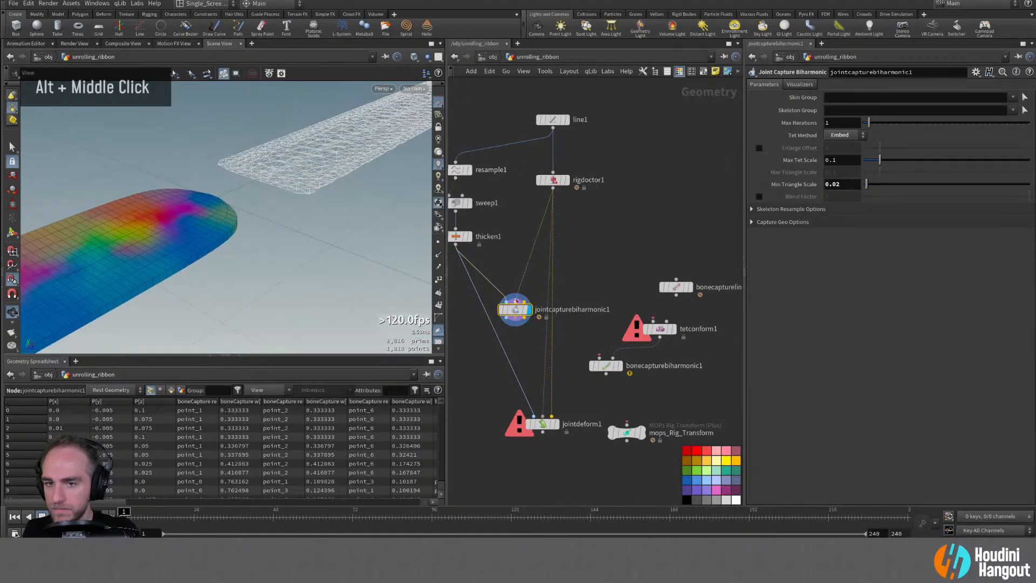
# Add a Rig Pose node to the network beside jointcapturebiharmonic1
pyautogui.press('Tab')
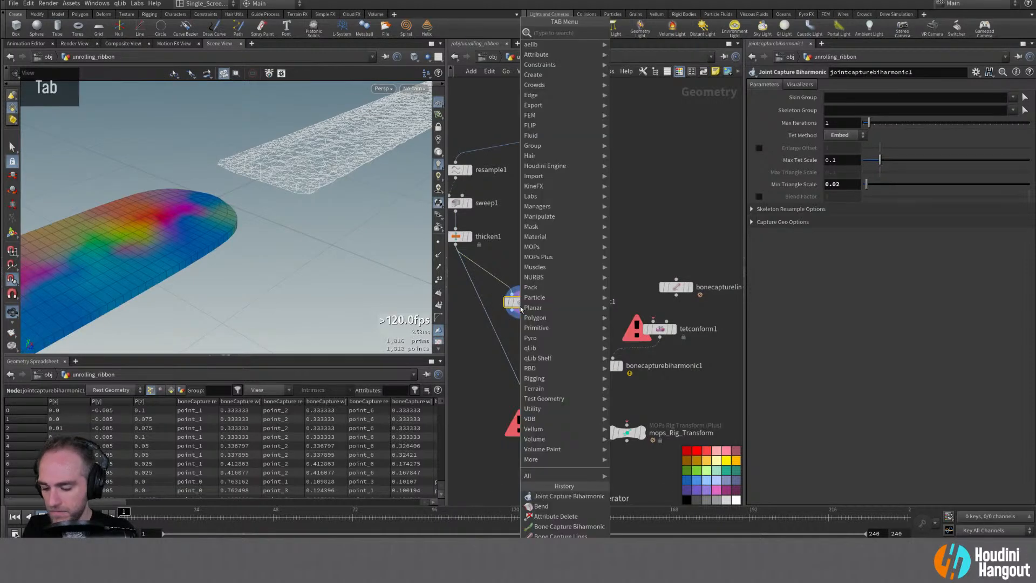
pyautogui.write('ri')
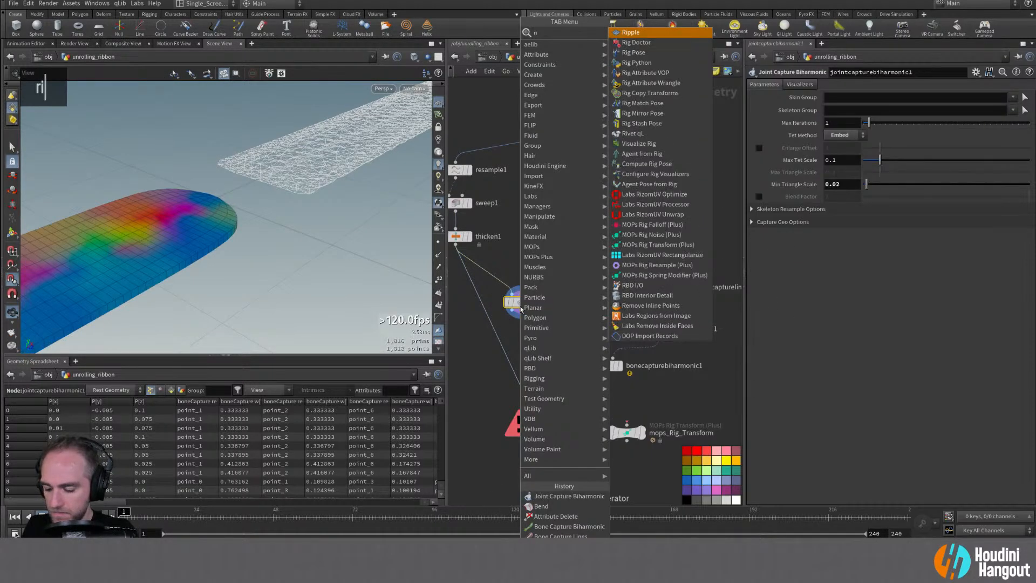
pyautogui.press('Down')
pyautogui.press('Return')
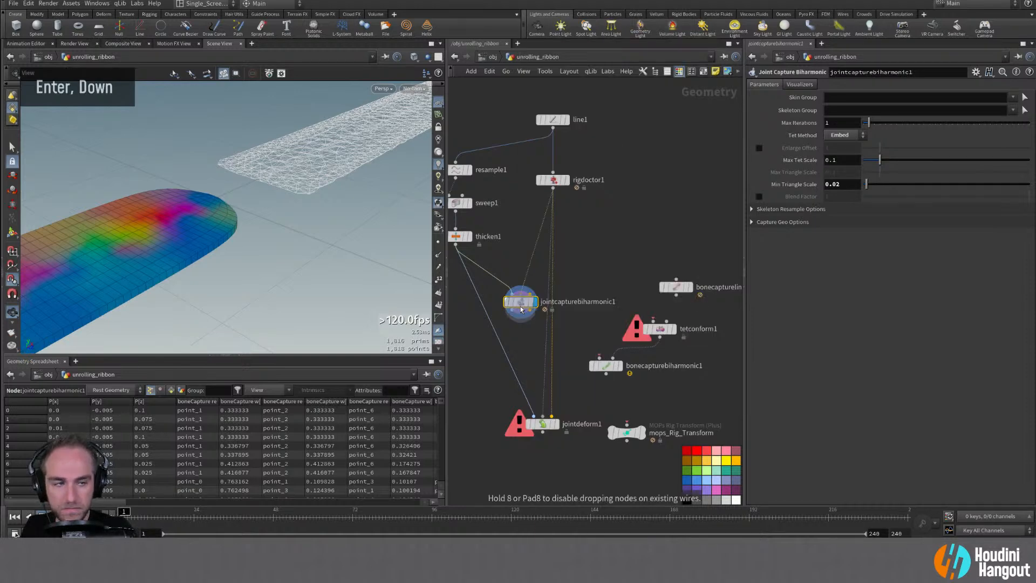
pyautogui.click(579, 340)
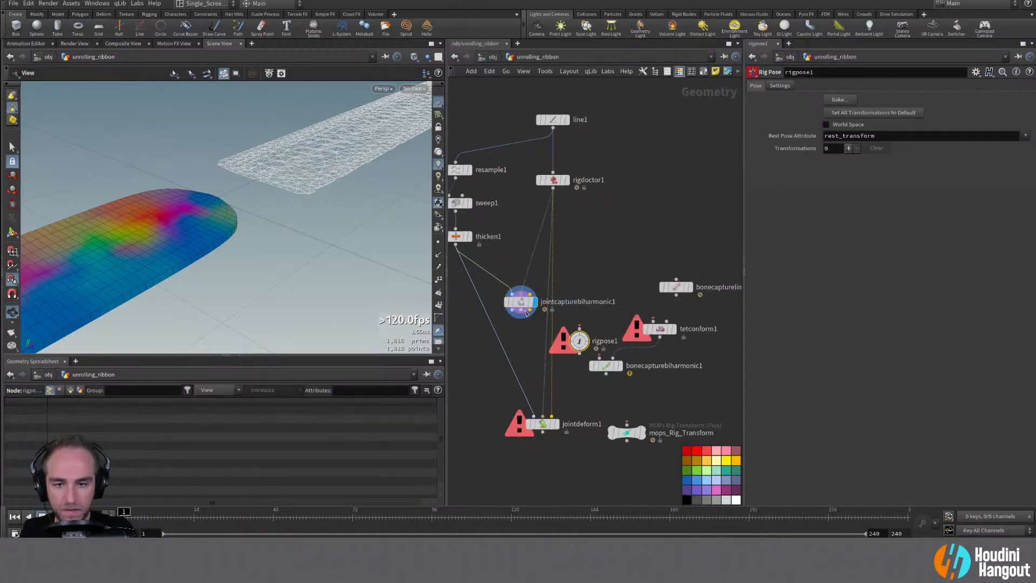
# Wire the outputs of jointcapturebiharmonic1 into the matching jointdeform1 inputs and feed rigdoctor1 into its animated pose input
pyautogui.click(515, 316)
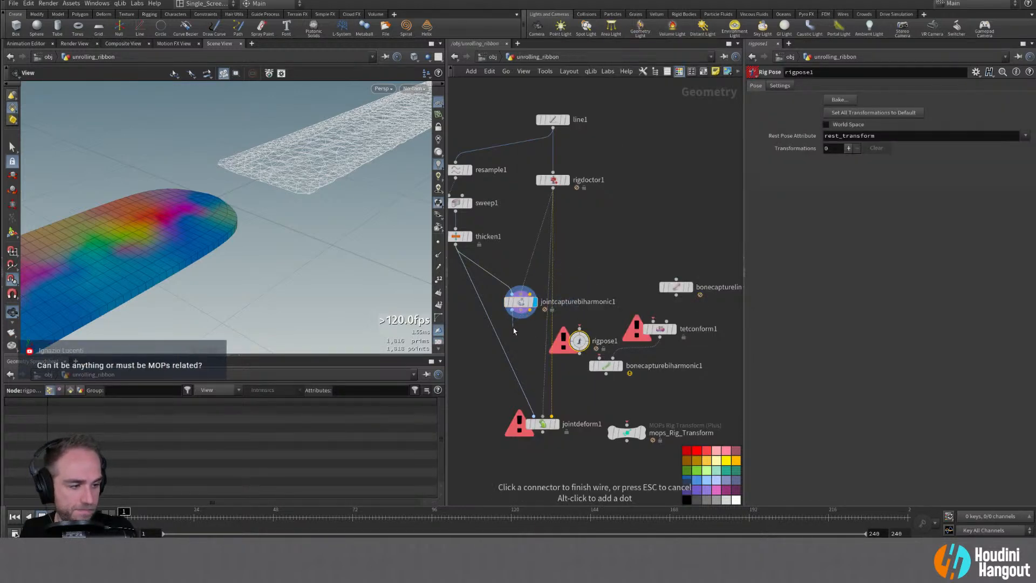
pyautogui.click(533, 416)
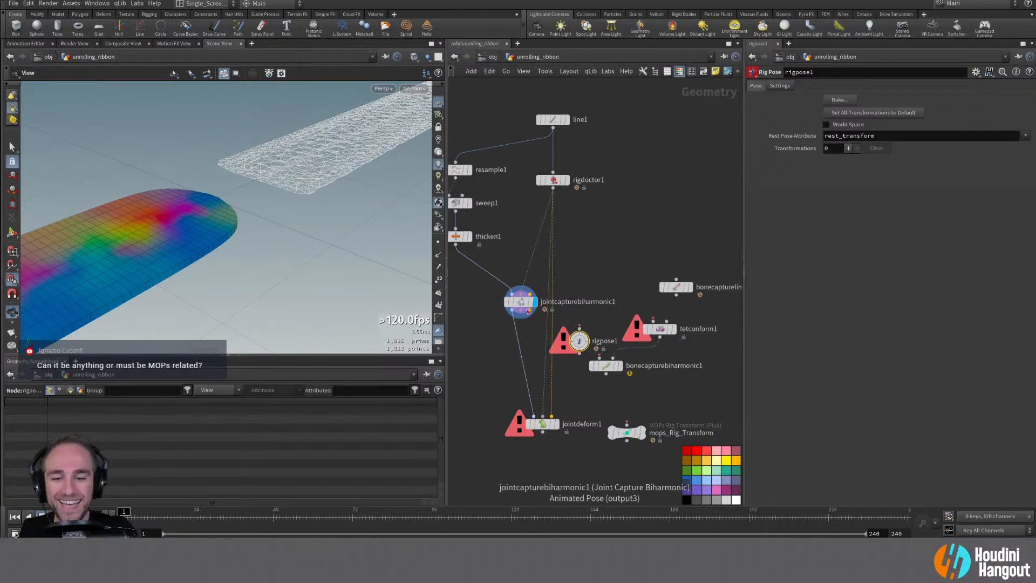
pyautogui.doubleClick(520, 303)
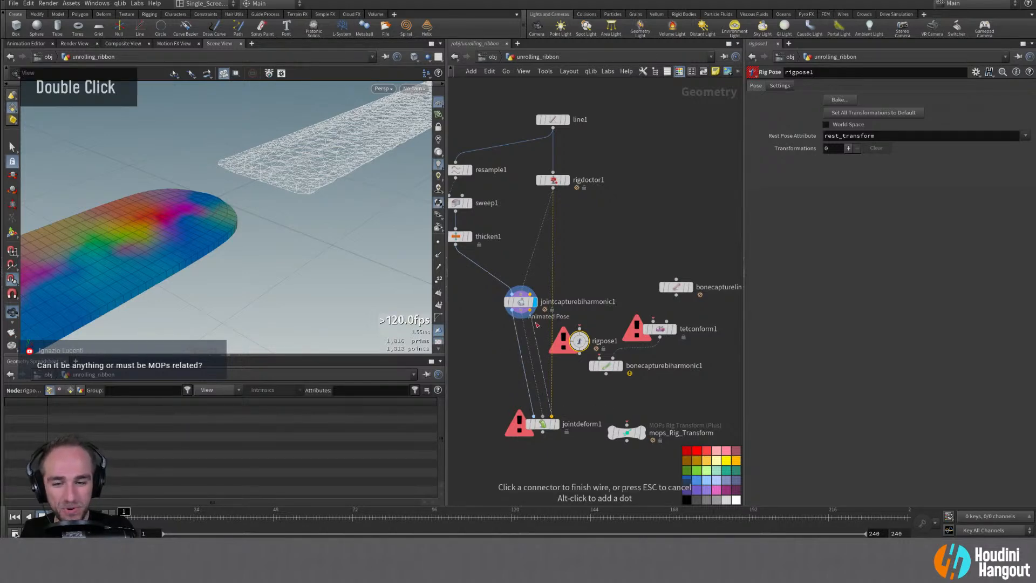
pyautogui.click(530, 294)
pyautogui.click(552, 188)
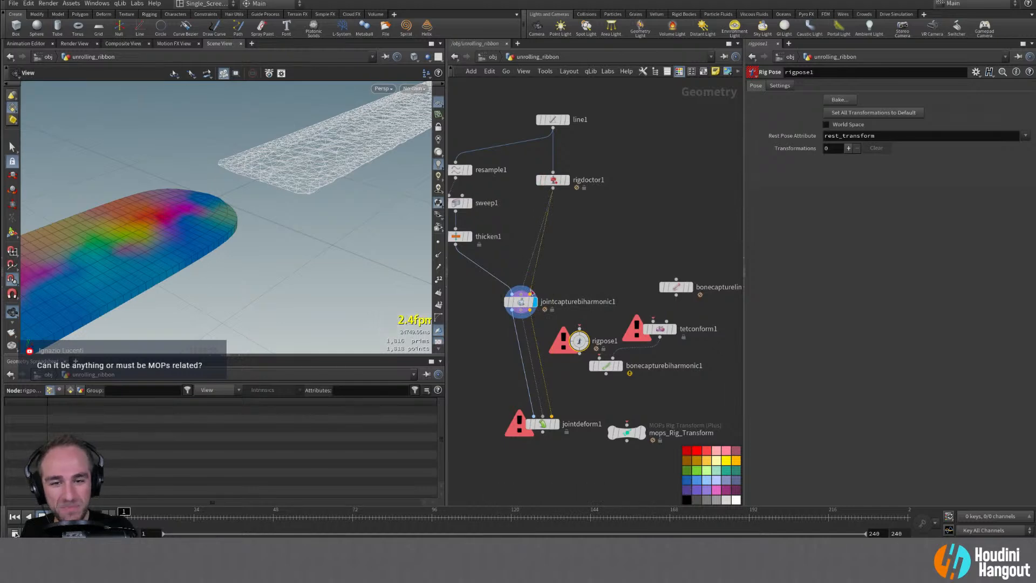
# Insert rigpose1 between the Animated Pose output of jointcapturebiharmonic1 and jointdeform1, then display it with the Rig Pose tool active
pyautogui.moveTo(579, 340); pyautogui.dragTo(561, 354)
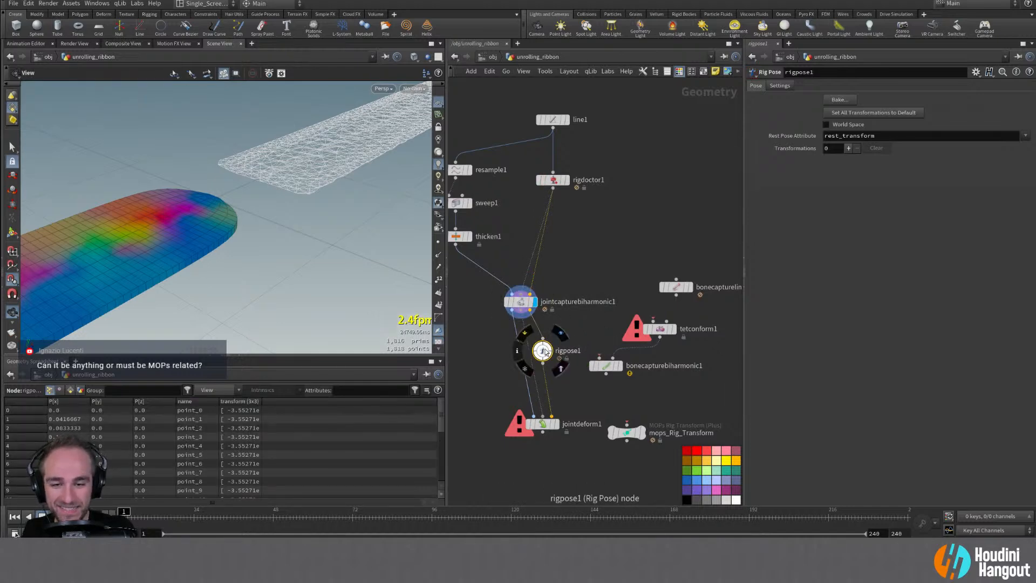
pyautogui.moveTo(519, 301); pyautogui.dragTo(541, 303)
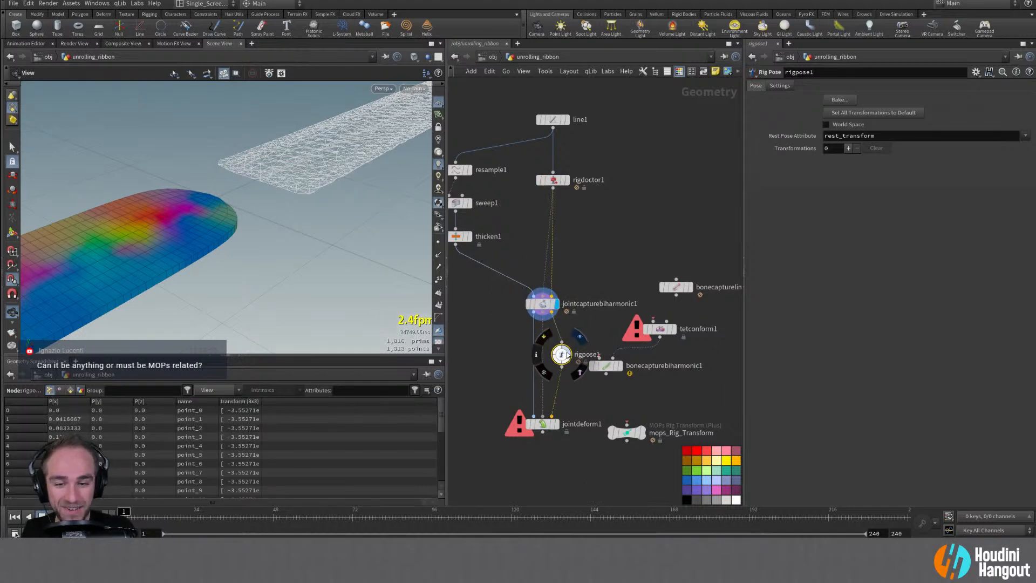
pyautogui.doubleClick(558, 355)
pyautogui.keyDown('alt'); pyautogui.moveTo(113, 241); pyautogui.dragTo(47, 252, button='right'); pyautogui.keyUp('alt')
pyautogui.keyDown('alt'); pyautogui.moveTo(47, 252); pyautogui.dragTo(183, 239); pyautogui.keyUp('alt')
pyautogui.moveTo(562, 353); pyautogui.dragTo(562, 360)
pyautogui.doubleClick(563, 363)
pyautogui.press('Escape')
pyautogui.press('Return')
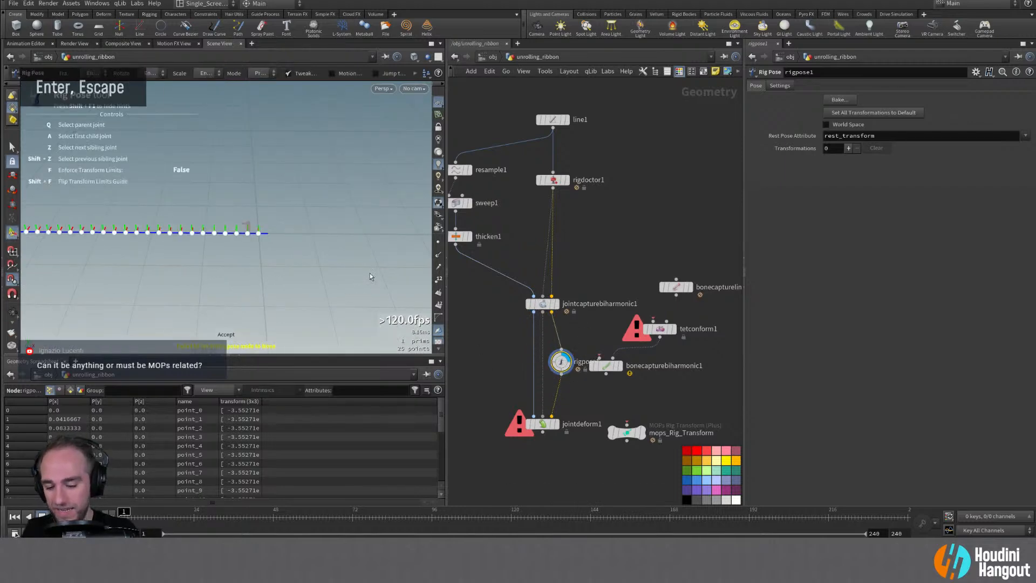
# Display jointdeform1 and try posing a ribbon joint through rigpose1, then undo the pose
pyautogui.keyDown('alt'); pyautogui.moveTo(331, 291); pyautogui.dragTo(303, 269); pyautogui.keyUp('alt')
pyautogui.doubleClick(543, 423)
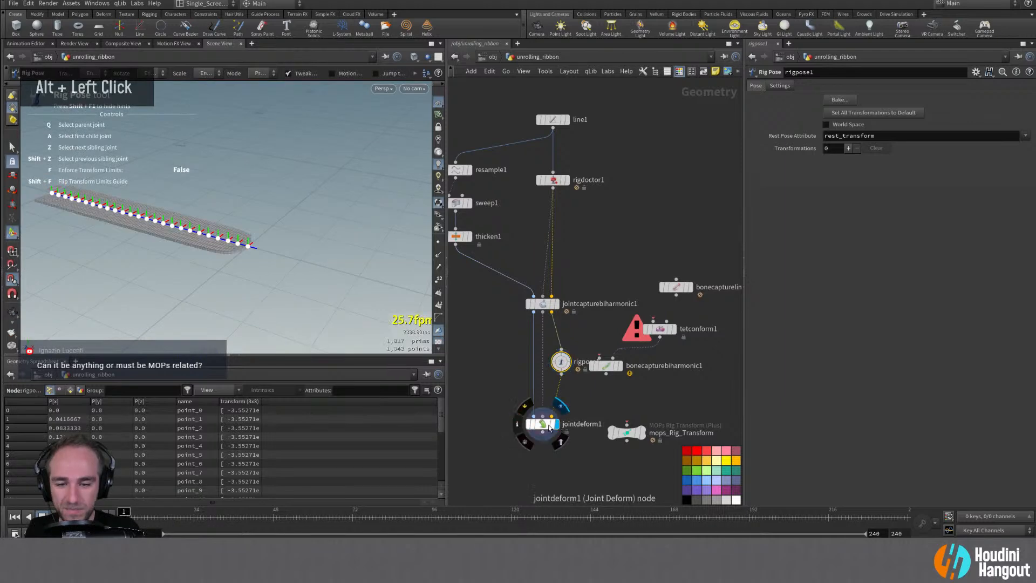
pyautogui.click(561, 361)
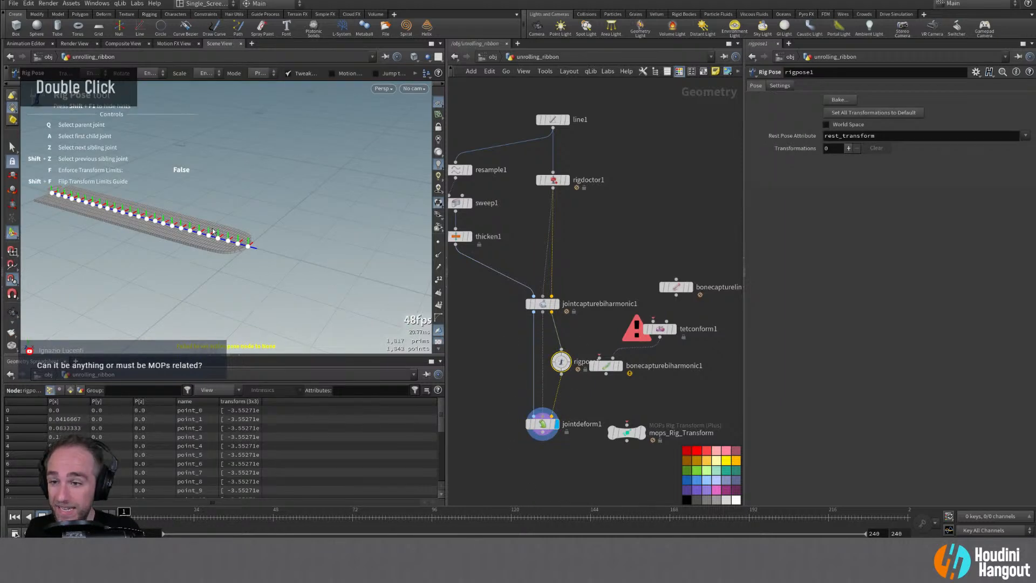
pyautogui.moveTo(187, 208)
pyautogui.mouseDown()
pyautogui.moveTo(202, 237)
pyautogui.moveTo(194, 216)
pyautogui.mouseUp()
pyautogui.hotkey('ctrl', 'z')
# Set the Capture Geo Role of jointcapturebiharmonic1 to Control
pyautogui.click(542, 303)
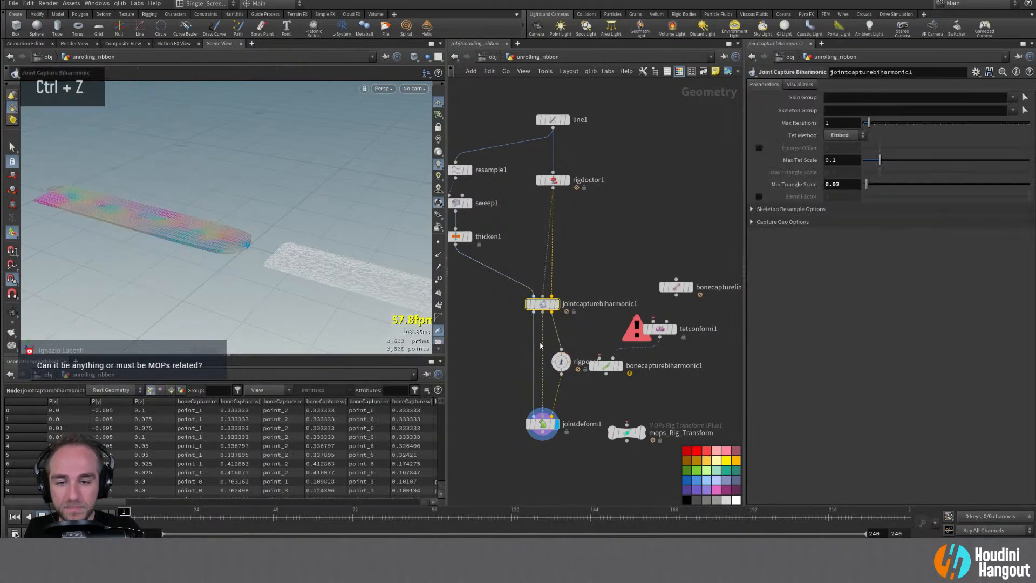
pyautogui.doubleClick(798, 208)
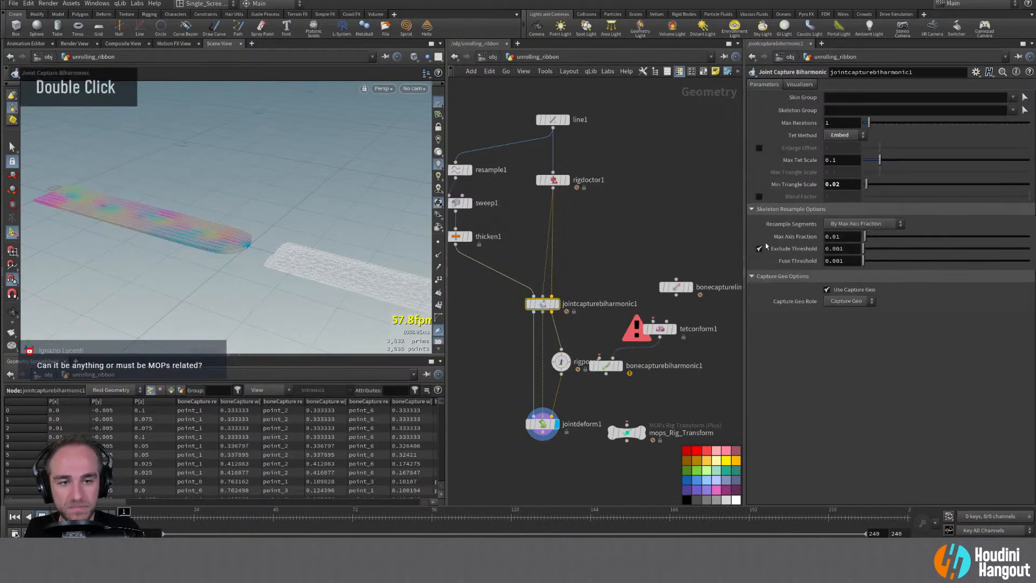
pyautogui.click(848, 301)
pyautogui.click(844, 322)
pyautogui.doubleClick(847, 301)
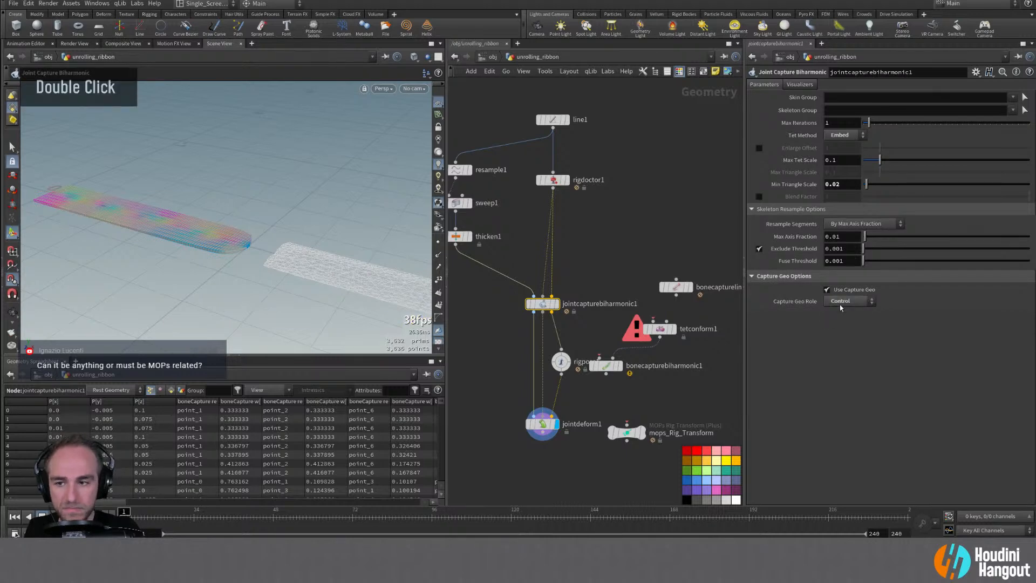
# Reconnect rigdoctor1 to jointcapturebiharmonic1 with bonecapturelines1 moved aside, and display jointcapturebiharmonic1
pyautogui.moveTo(600, 304); pyautogui.dragTo(600, 236)
pyautogui.click(693, 431)
pyautogui.click(601, 328)
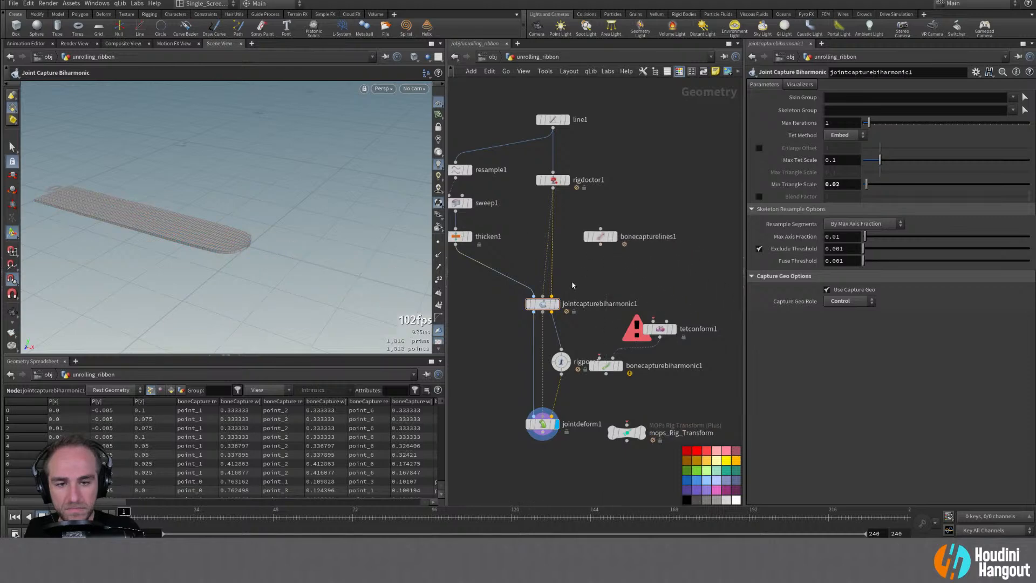
pyautogui.moveTo(553, 189); pyautogui.dragTo(551, 296)
pyautogui.moveTo(601, 240); pyautogui.dragTo(700, 221)
pyautogui.moveTo(642, 253); pyautogui.dragTo(636, 252)
pyautogui.click(556, 303)
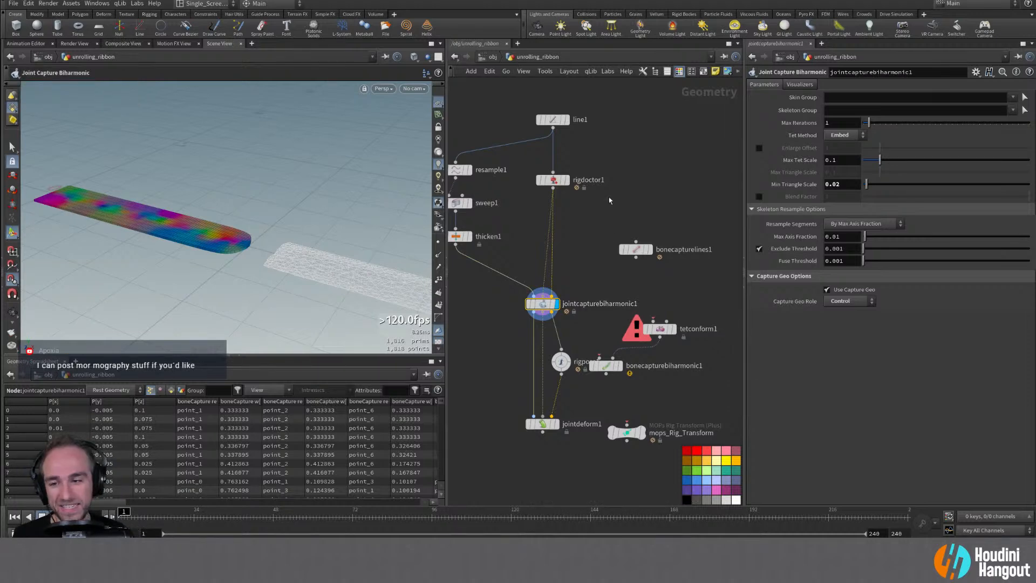
# Tidy the positions of rigdoctor1, tetconform1 and bonecapturebiharmonic1, and delete the unused bonecapturelines1 node
pyautogui.moveTo(553, 180); pyautogui.dragTo(553, 169)
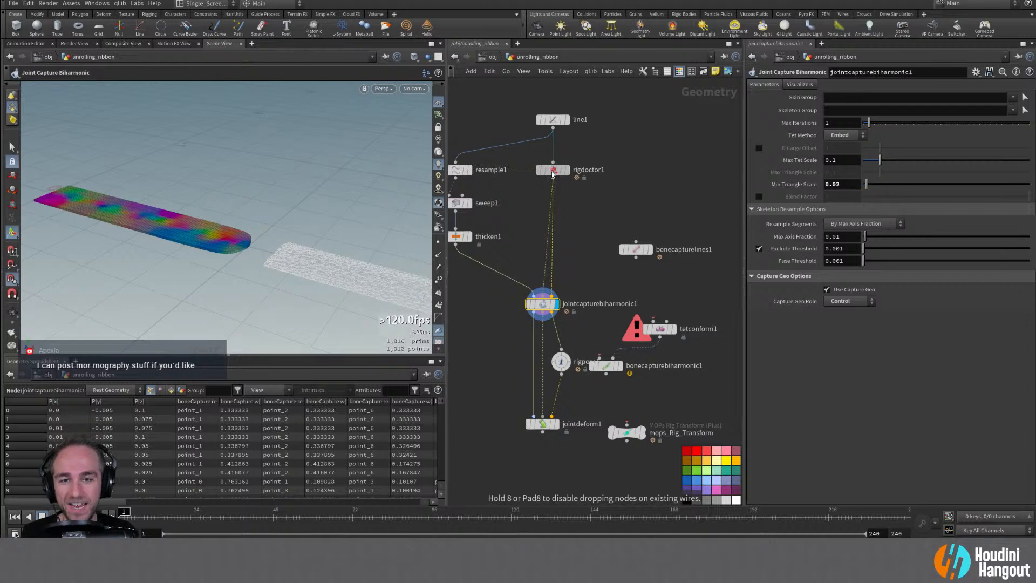
pyautogui.keyDown('alt'); pyautogui.moveTo(547, 305); pyautogui.dragTo(588, 288, button='middle'); pyautogui.keyUp('alt')
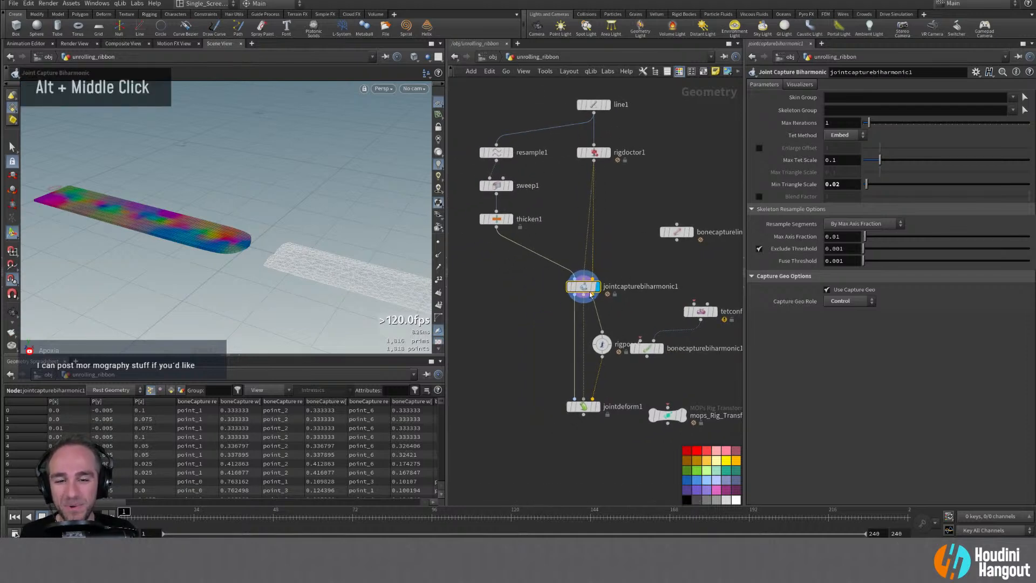
pyautogui.keyDown('alt'); pyautogui.moveTo(662, 324); pyautogui.dragTo(564, 282, button='middle'); pyautogui.keyUp('alt')
pyautogui.moveTo(564, 282); pyautogui.dragTo(675, 354)
pyautogui.moveTo(620, 284); pyautogui.dragTo(654, 305)
pyautogui.moveTo(562, 265); pyautogui.dragTo(687, 418)
pyautogui.click(595, 205)
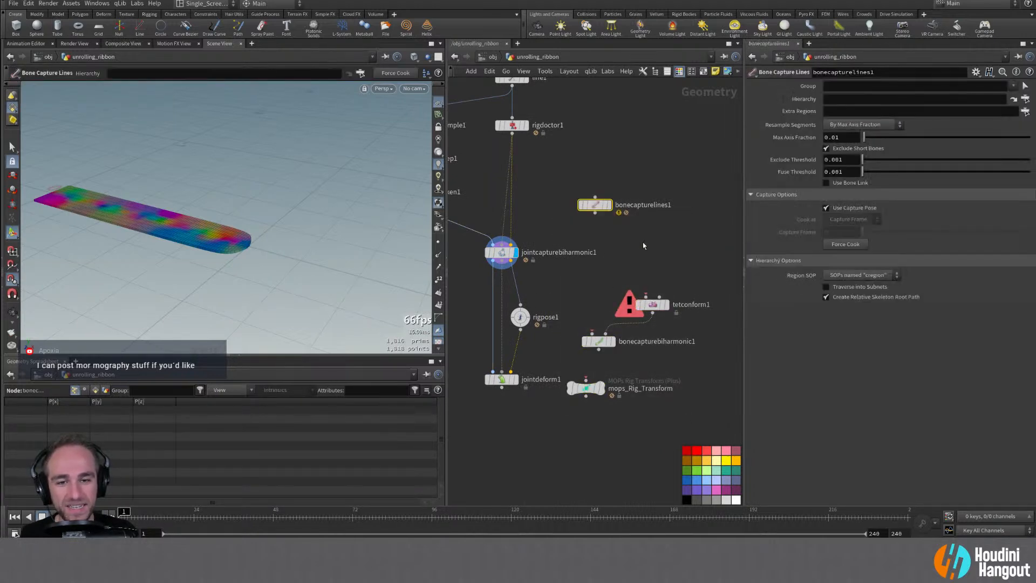
pyautogui.press('Delete')
# Return to the object level and view the unrolling_ribbon object with the View tool
pyautogui.press('i')
pyautogui.press('u')
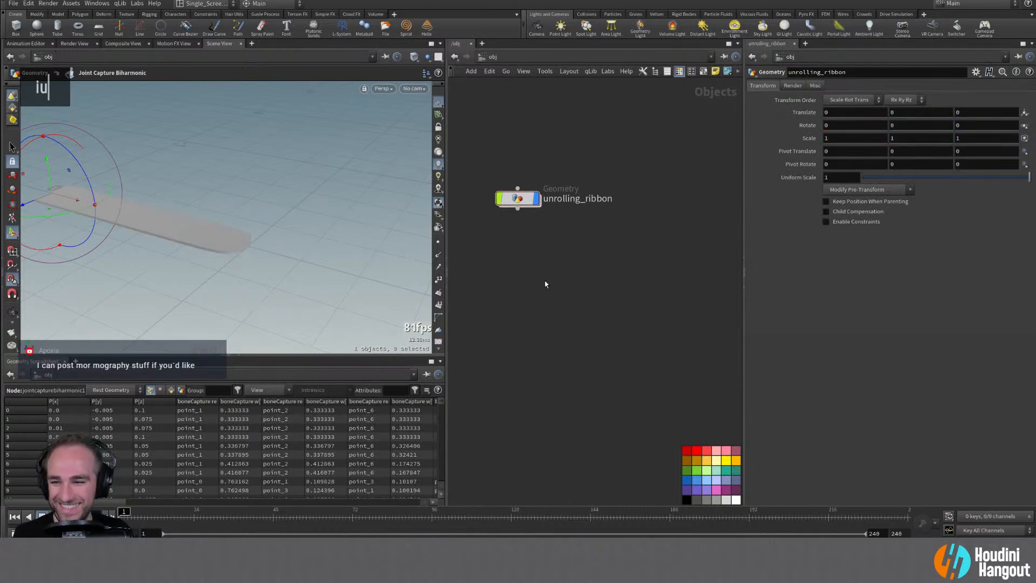
pyautogui.press('Escape')
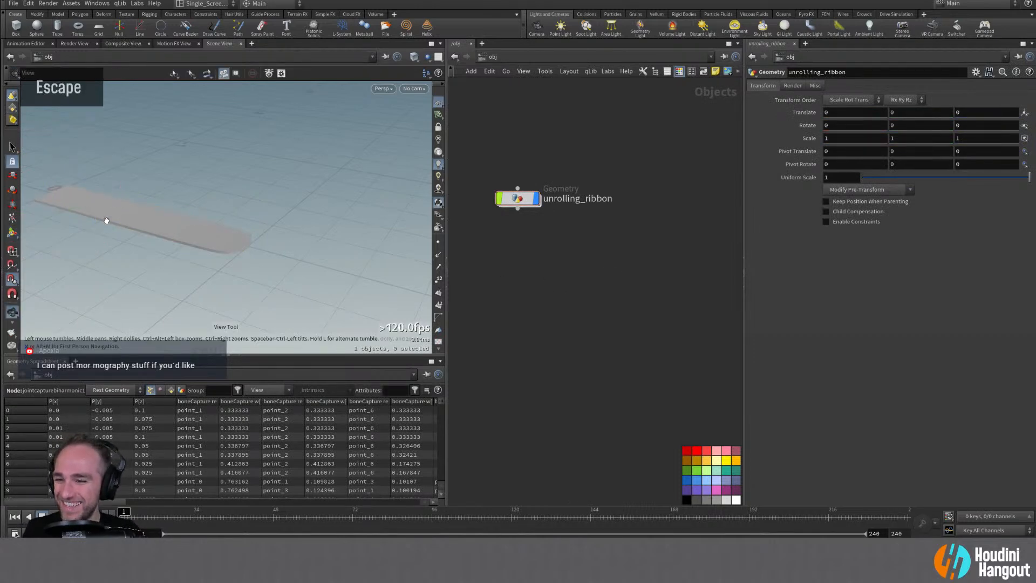
pyautogui.keyDown('alt'); pyautogui.moveTo(104, 215); pyautogui.dragTo(135, 203); pyautogui.keyUp('alt')
pyautogui.keyDown('alt'); pyautogui.moveTo(135, 204); pyautogui.dragTo(178, 221, button='middle'); pyautogui.keyUp('alt')
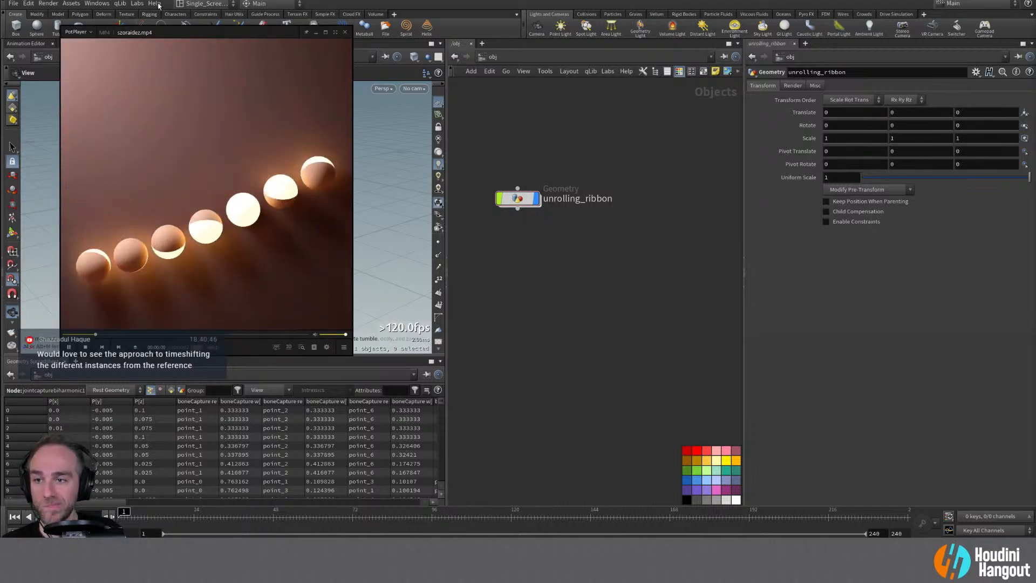
# Review the szoraidez.mp4 reference clip of the rolling spheres and close the video player
pyautogui.moveTo(191, 33); pyautogui.dragTo(486, 92)
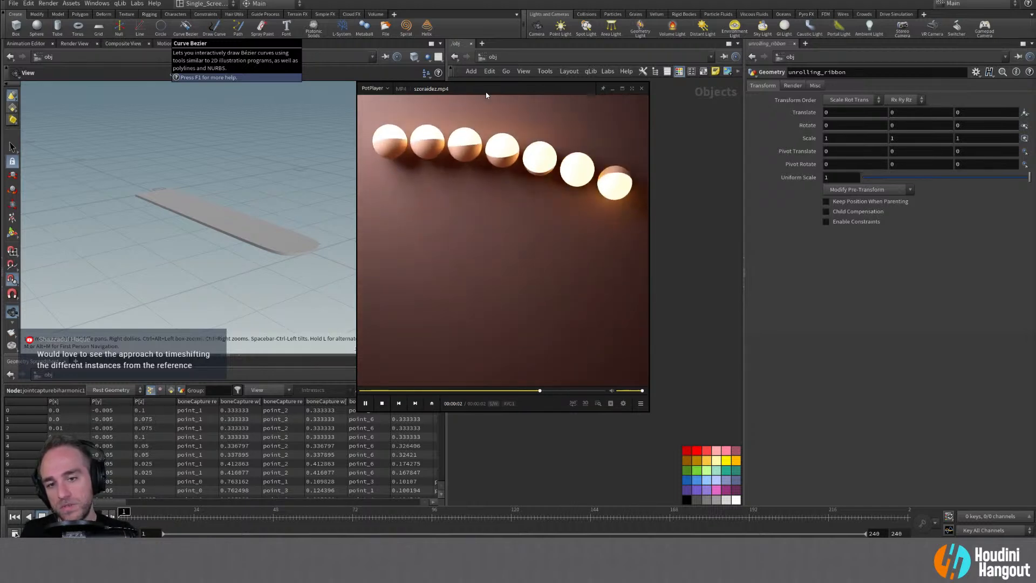
pyautogui.moveTo(493, 90); pyautogui.dragTo(477, 108)
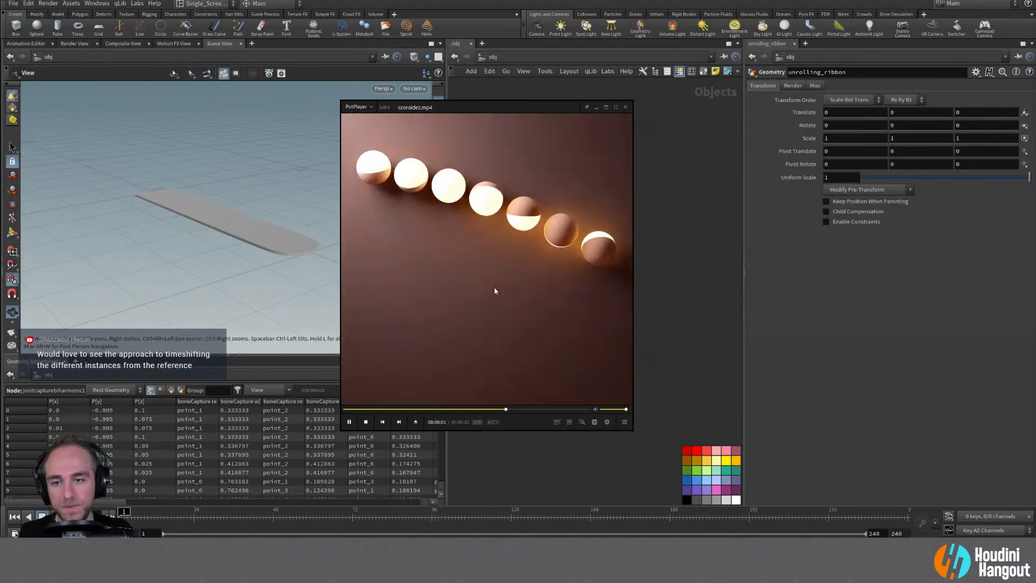
pyautogui.click(625, 107)
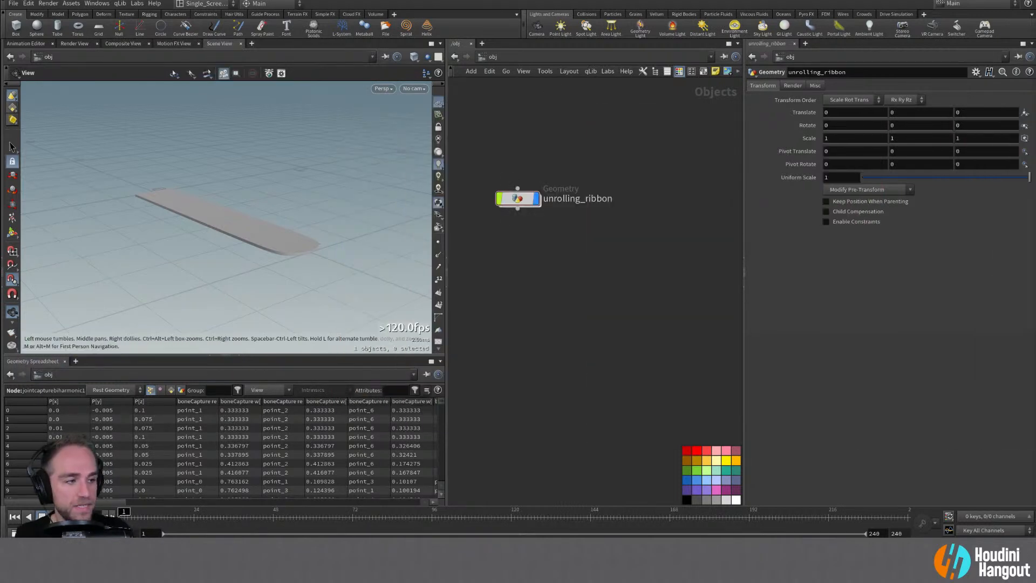
pyautogui.press('super+d')
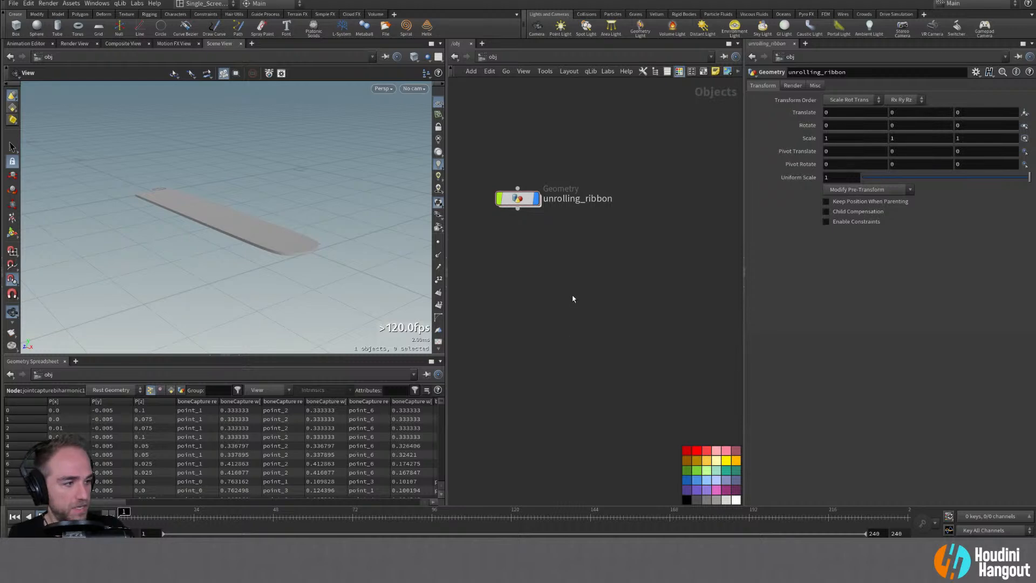
# Colour the unrolling_ribbon object node red in the network
pyautogui.click(530, 198)
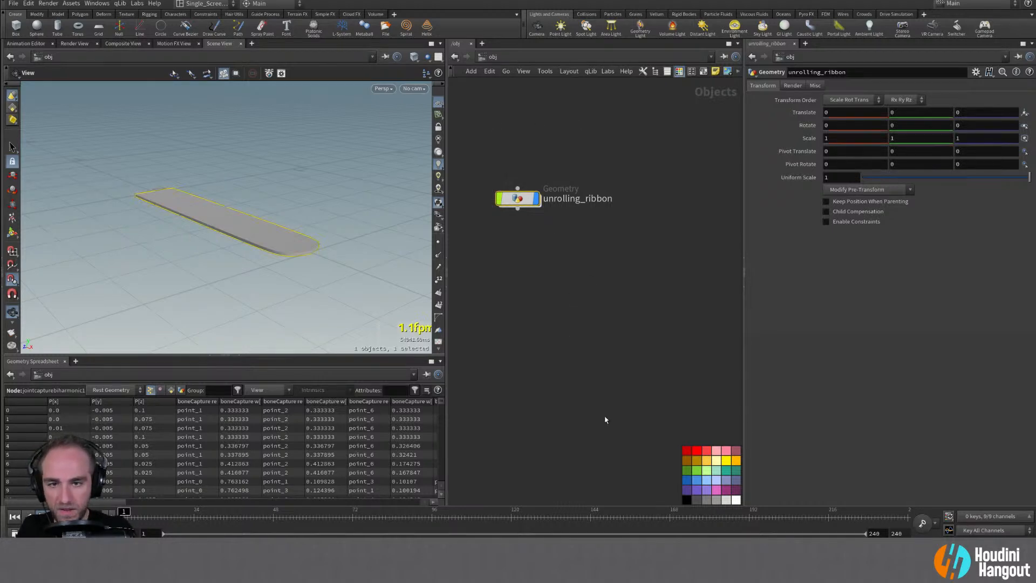
pyautogui.click(696, 450)
pyautogui.click(608, 363)
# Add a new Geometry object below unrolling_ribbon
pyautogui.press('Tab')
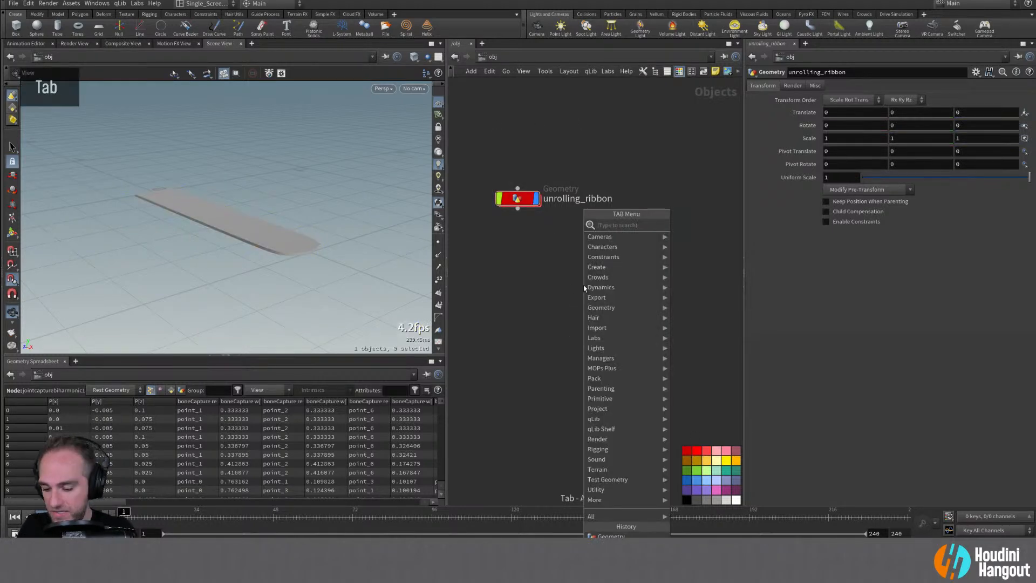
pyautogui.press('Return')
pyautogui.click(517, 252)
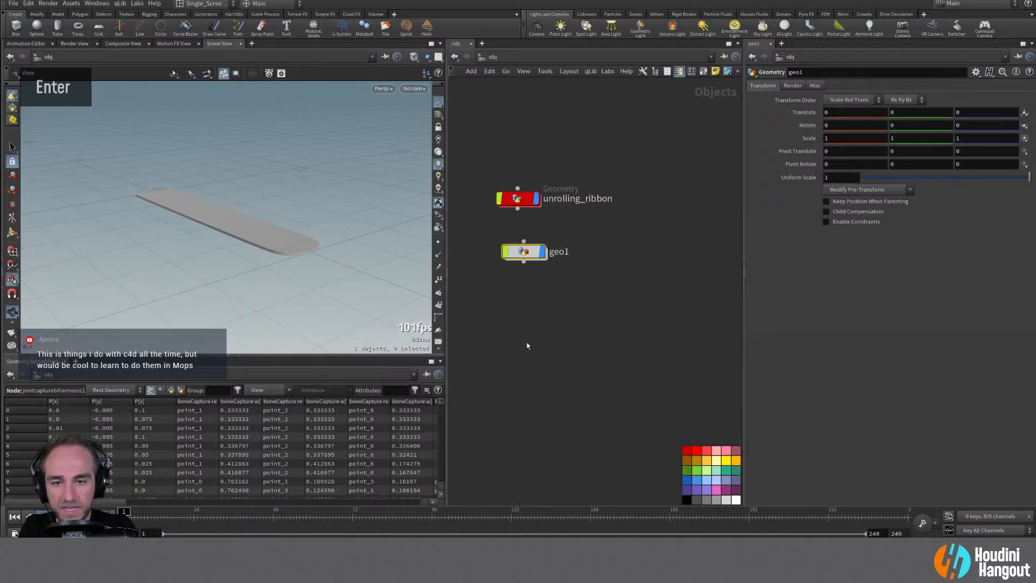
# Rename the new geometry object to geo_rolling_spheres and give its node a colour from the palette
pyautogui.doubleClick(554, 251)
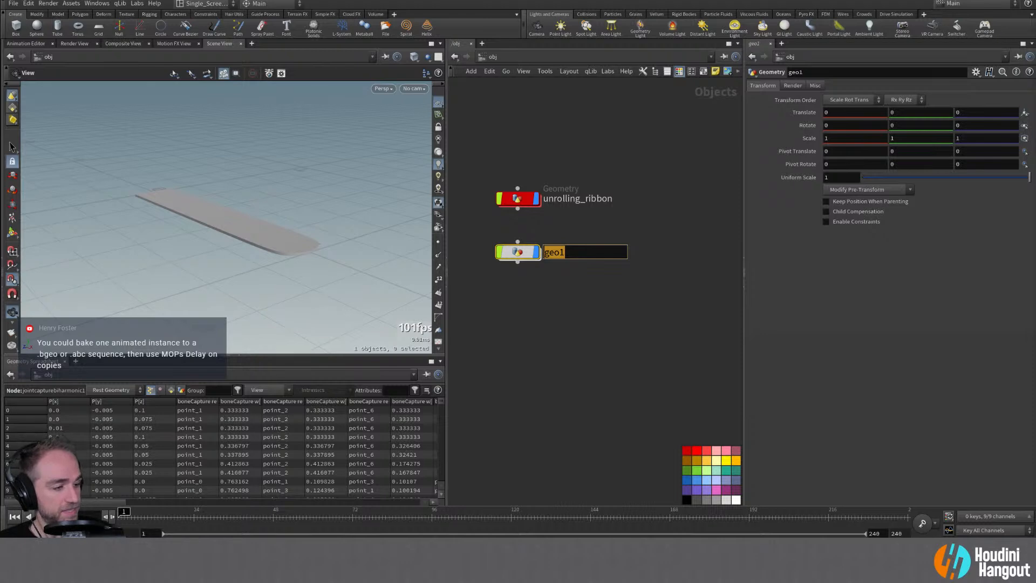
pyautogui.doubleClick(581, 288)
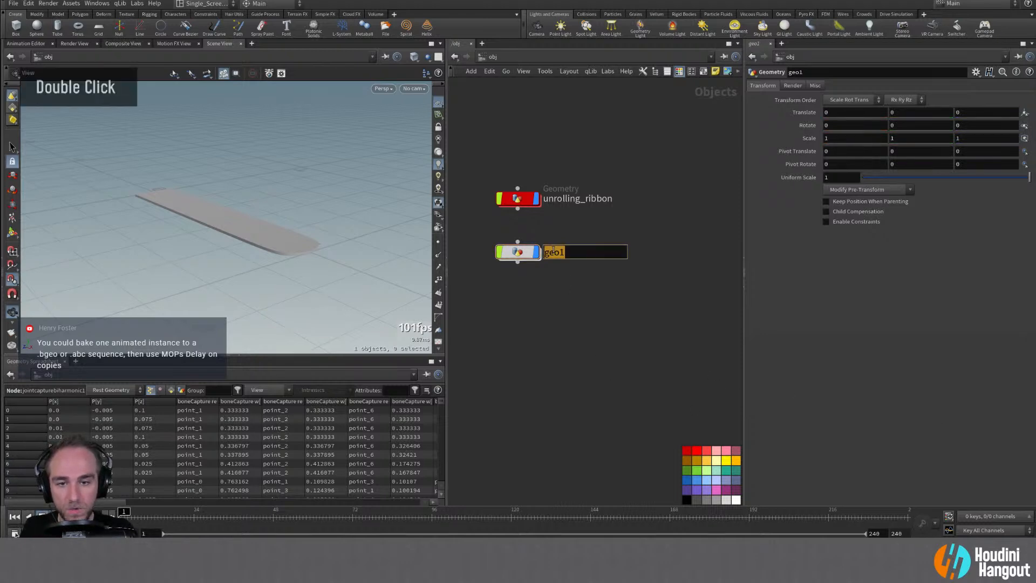
pyautogui.write('geo_rolliun')
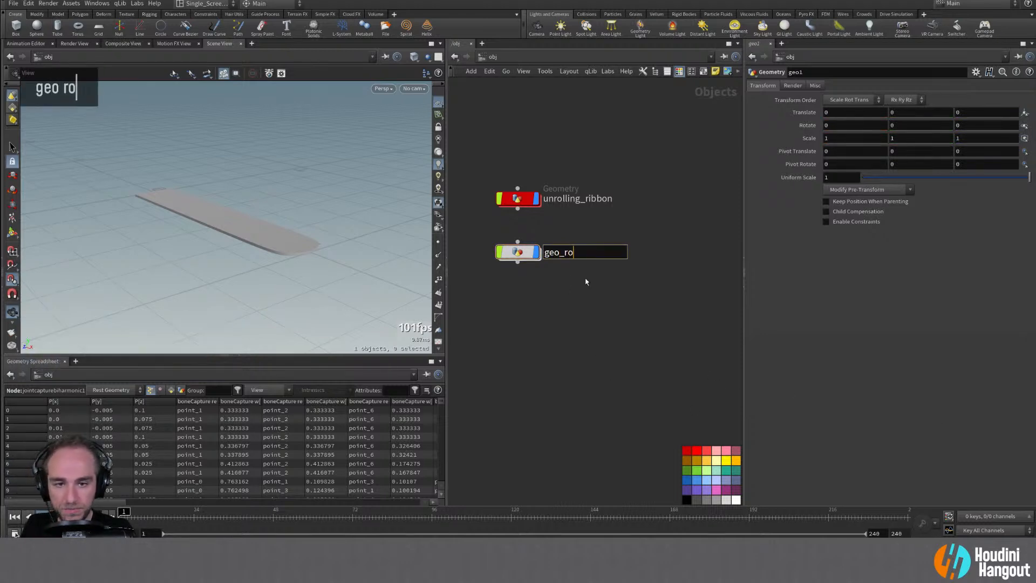
pyautogui.press('BackSpace')
pyautogui.press('BackSpace')
pyautogui.write('ng_spheres')
pyautogui.press('Return')
pyautogui.click(533, 261)
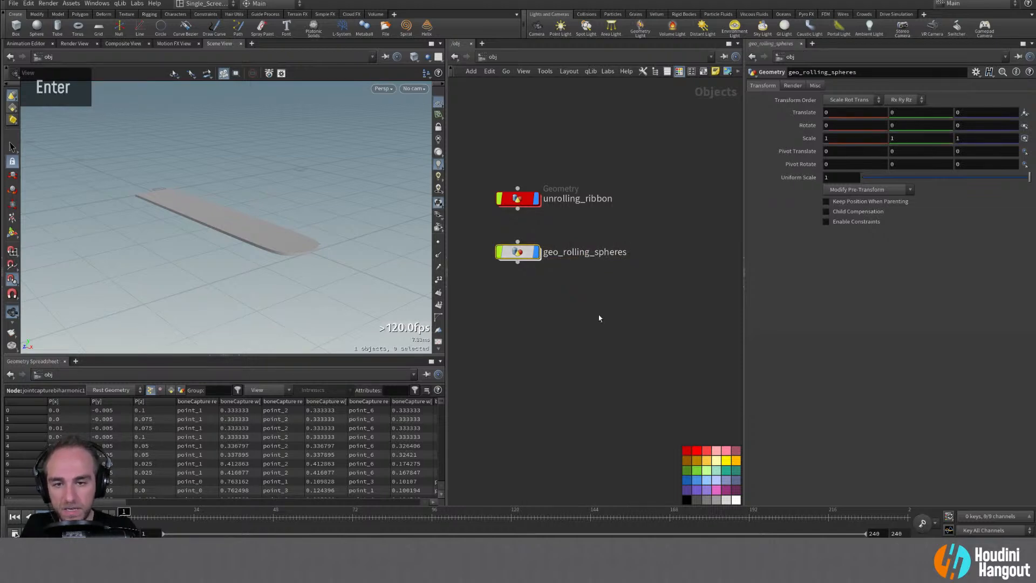
pyautogui.click(697, 460)
# Enter geo_rolling_spheres, add a Sphere node and adjust its position in the network
pyautogui.doubleClick(525, 251)
pyautogui.press('Tab')
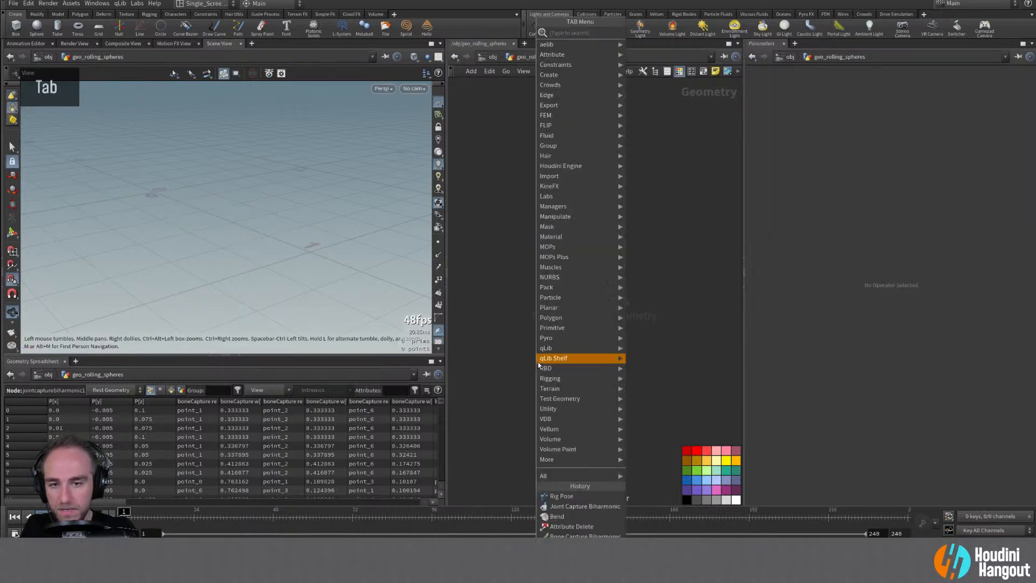
pyautogui.write('sphge')
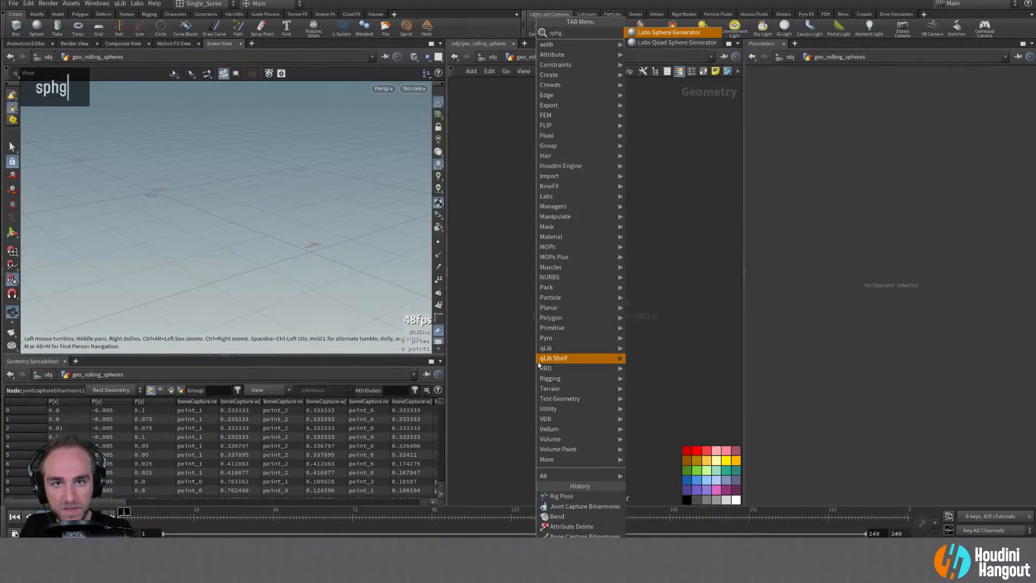
pyautogui.press('BackSpace')
pyautogui.write('ere')
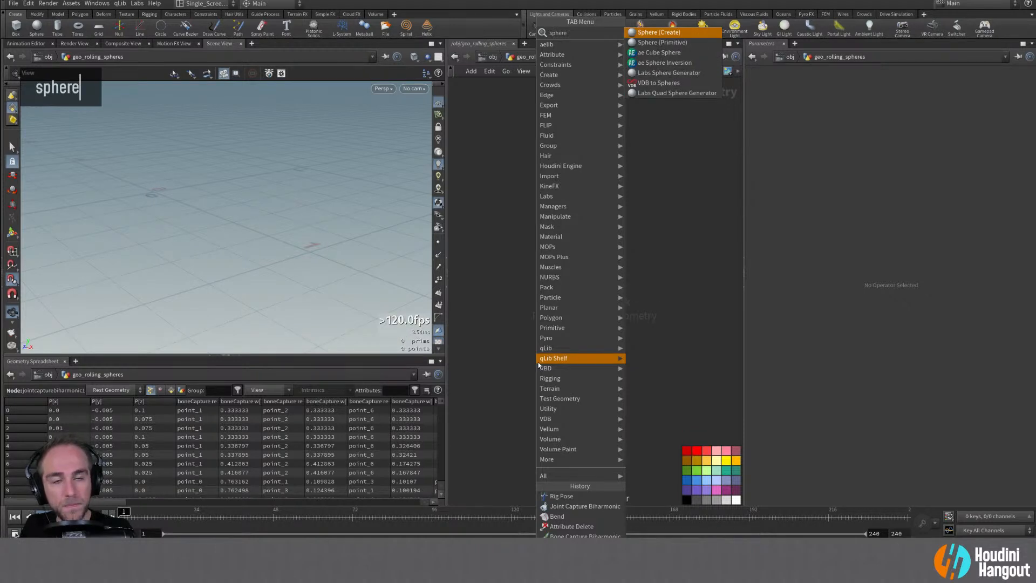
pyautogui.press('Return')
pyautogui.click(539, 216)
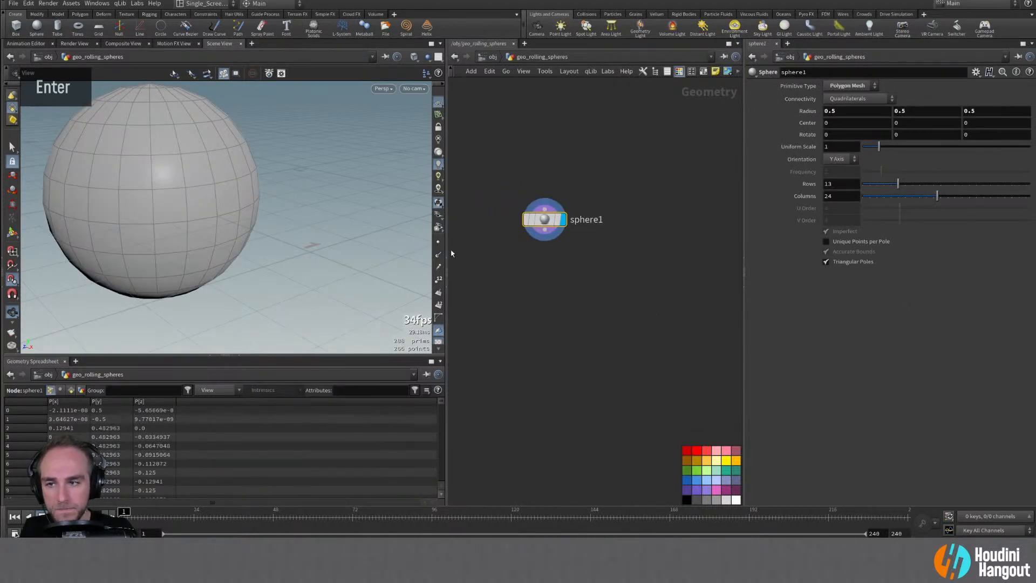
pyautogui.keyDown('alt'); pyautogui.moveTo(151, 215); pyautogui.dragTo(162, 208, button='right'); pyautogui.keyUp('alt')
pyautogui.keyDown('alt'); pyautogui.moveTo(162, 208); pyautogui.dragTo(198, 227); pyautogui.keyUp('alt')
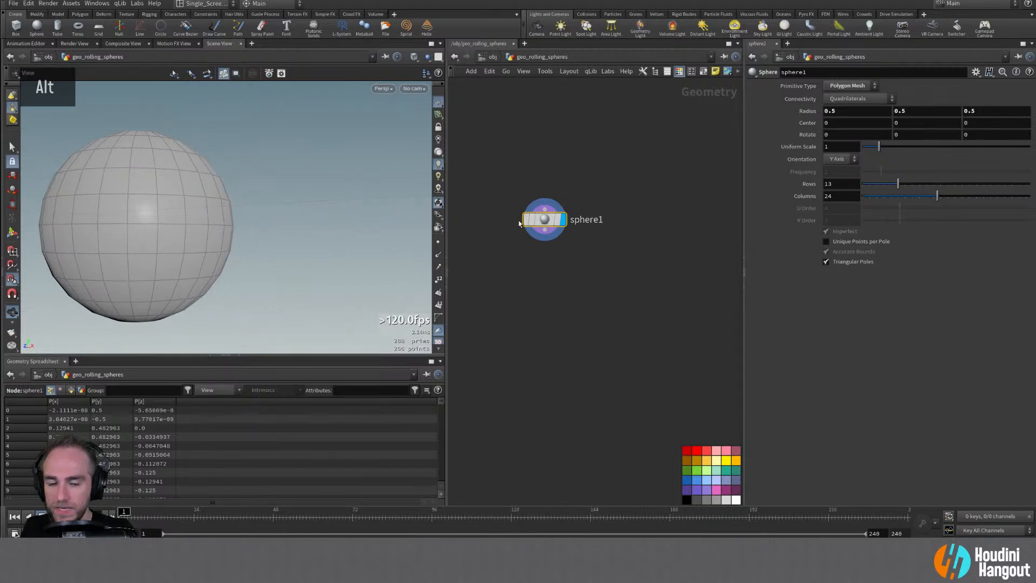
pyautogui.moveTo(525, 221); pyautogui.dragTo(533, 211)
pyautogui.doubleClick(199, 213)
pyautogui.keyDown('alt'); pyautogui.moveTo(199, 212); pyautogui.dragTo(120, 241); pyautogui.keyUp('alt')
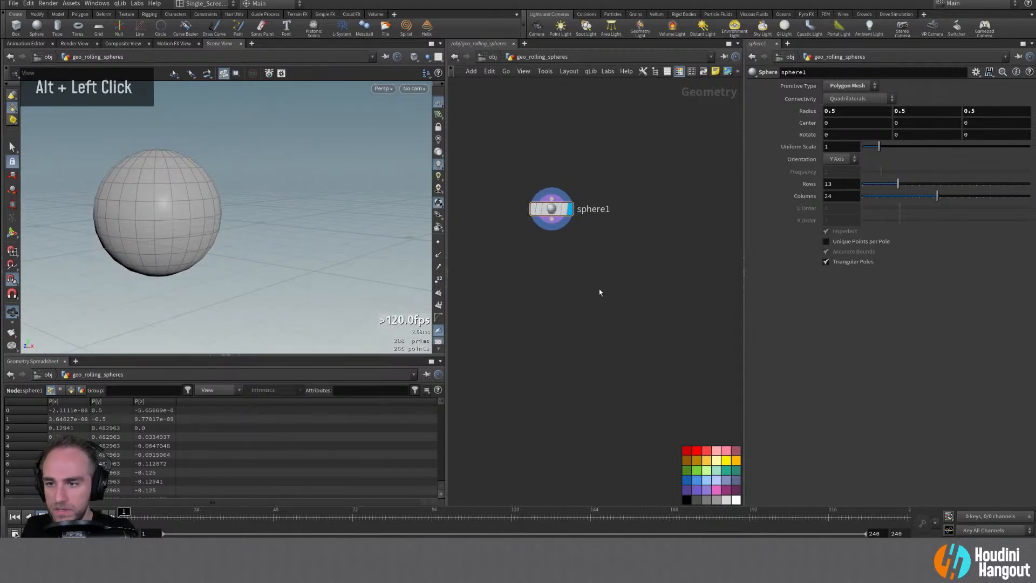
# Add a Color node after sphere1 and set its colour to orange (1, 0.5, 0)
pyautogui.press('Tab')
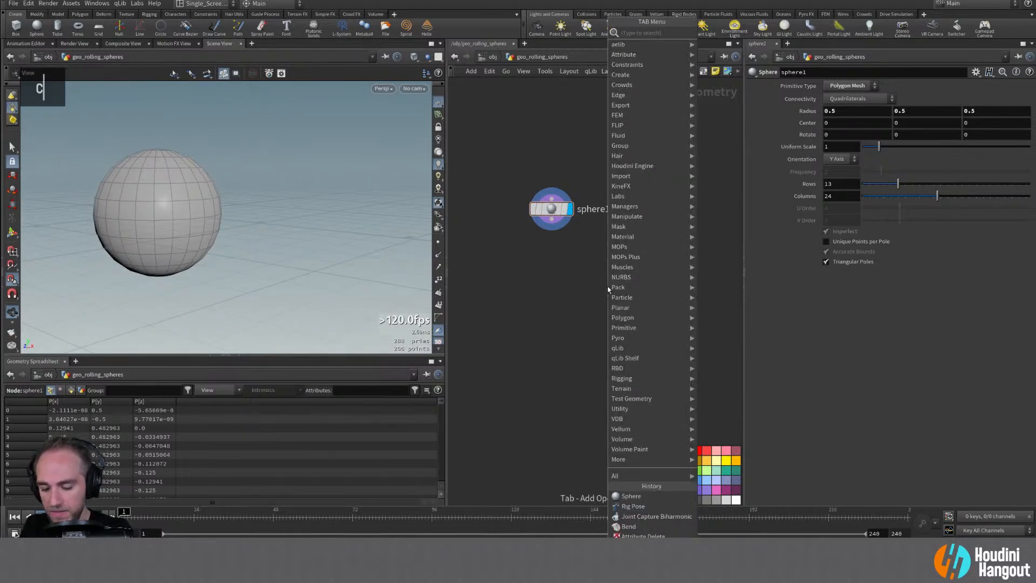
pyautogui.write('color')
pyautogui.press('Return')
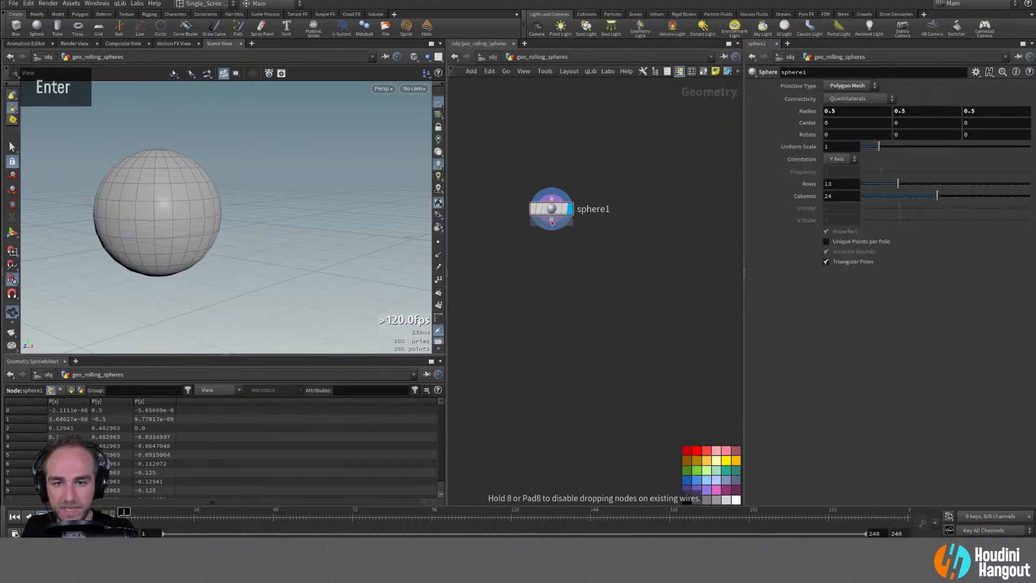
pyautogui.click(546, 252)
pyautogui.doubleClick(545, 252)
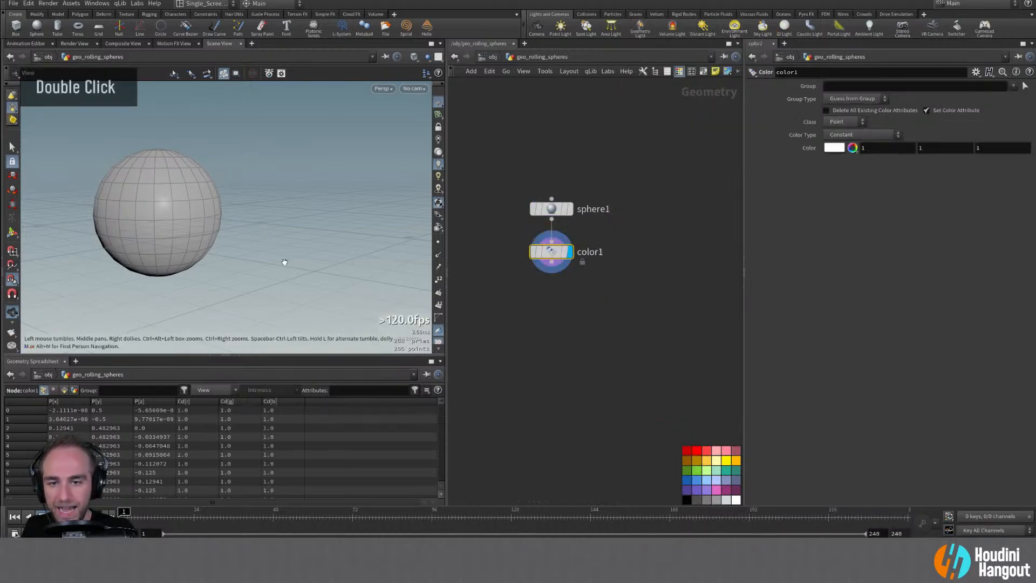
pyautogui.click(849, 149)
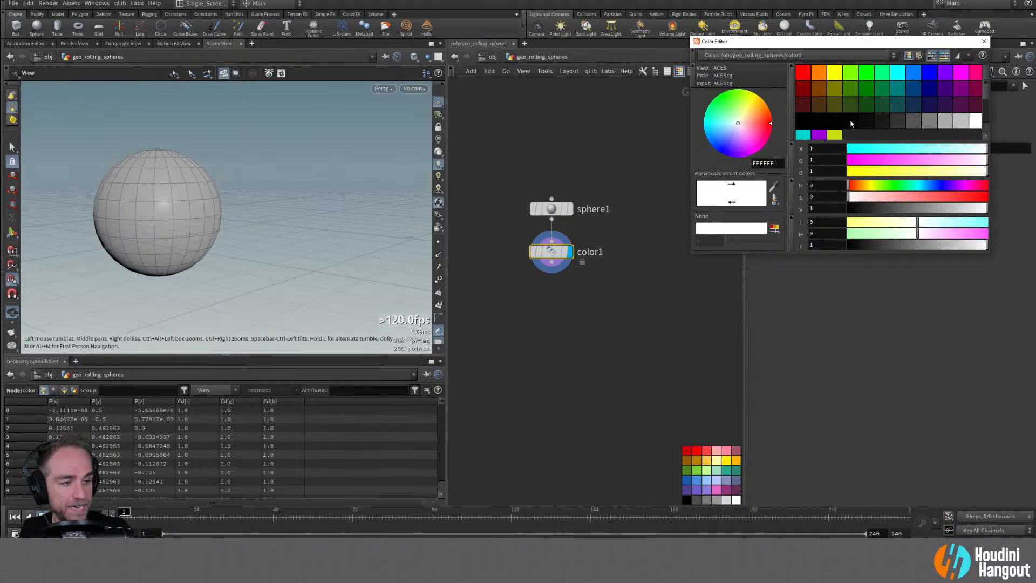
pyautogui.click(819, 71)
pyautogui.click(984, 41)
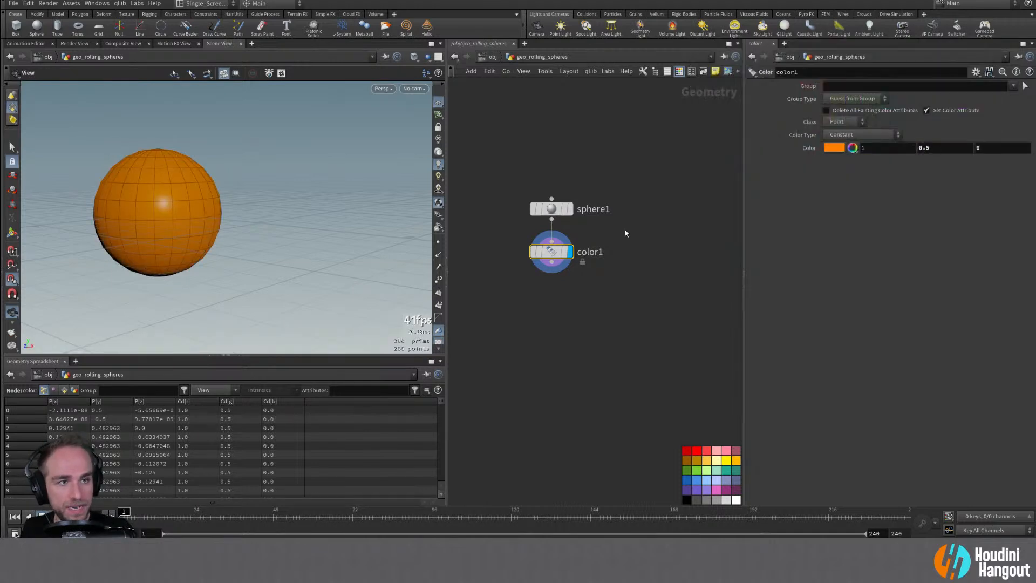
pyautogui.keyDown('alt'); pyautogui.moveTo(326, 225); pyautogui.dragTo(213, 205); pyautogui.keyUp('alt')
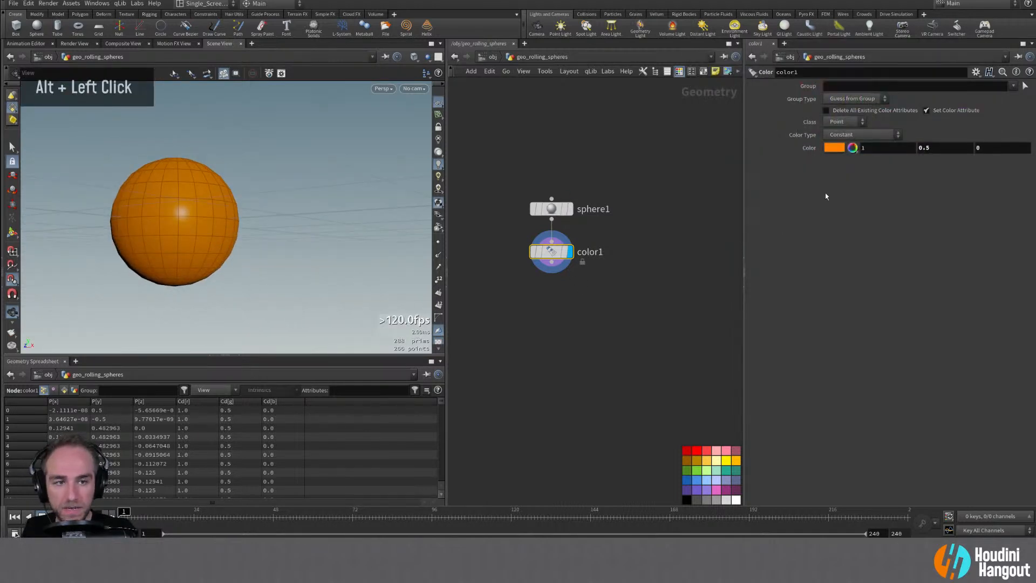
pyautogui.click(1026, 87)
pyautogui.keyDown('alt'); pyautogui.moveTo(215, 254); pyautogui.dragTo(203, 264); pyautogui.keyUp('alt')
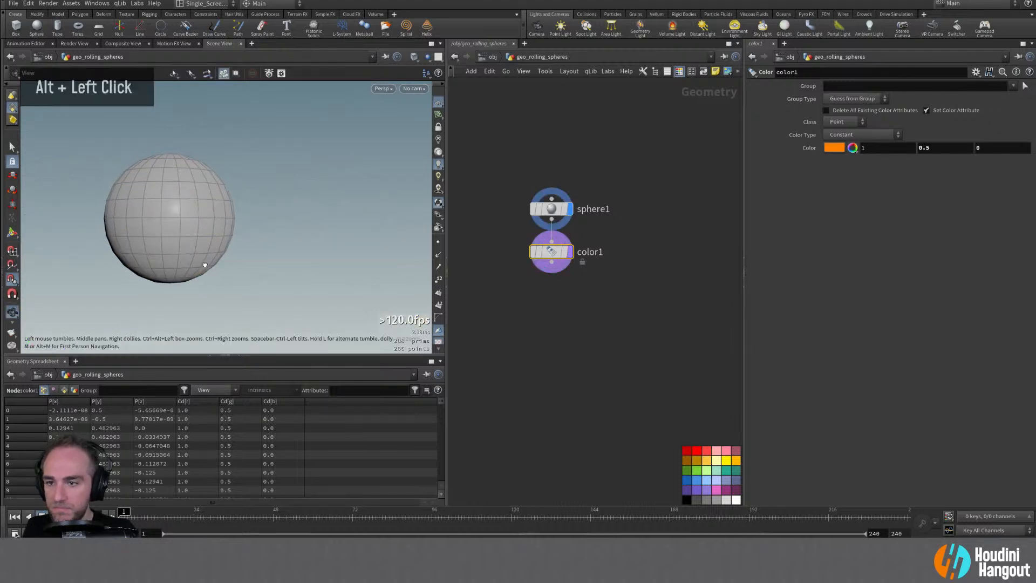
pyautogui.press('Escape')
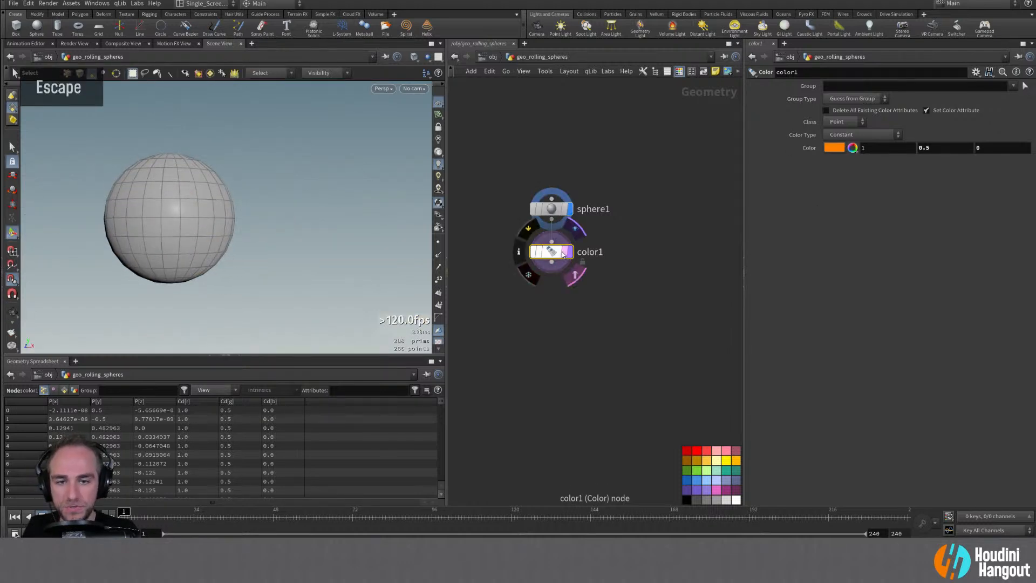
pyautogui.doubleClick(563, 253)
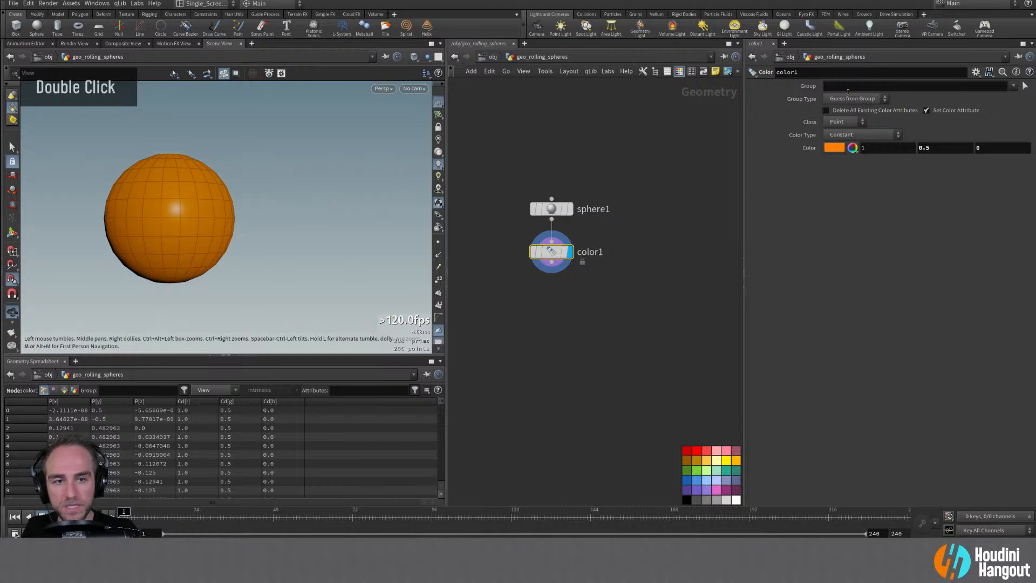
# Restrict color1 to the group @P.y>0 with Group Type set to Points
pyautogui.keyDown('alt'); pyautogui.moveTo(281, 216); pyautogui.dragTo(211, 216); pyautogui.keyUp('alt')
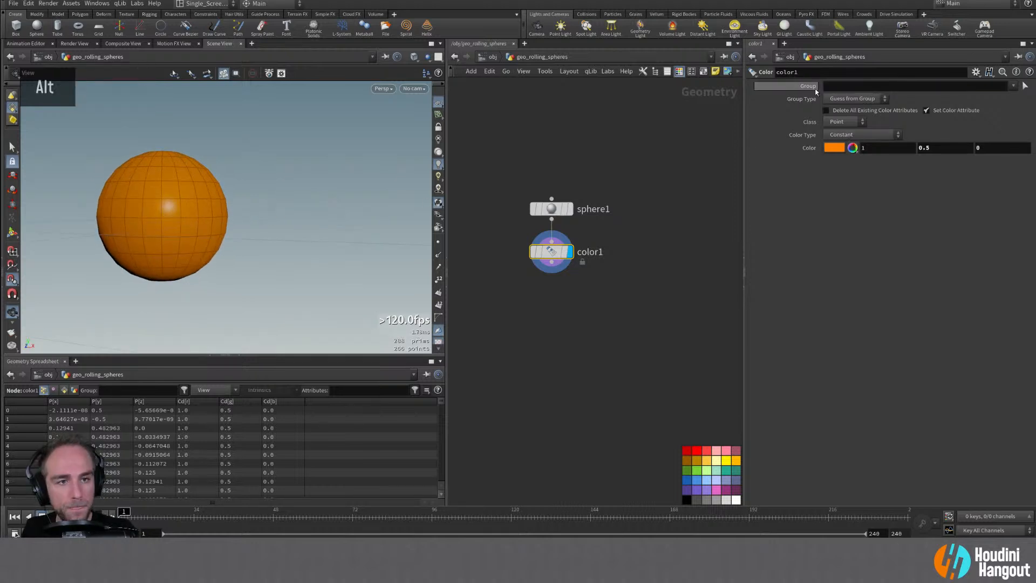
pyautogui.click(832, 86)
pyautogui.write('@P.y>0')
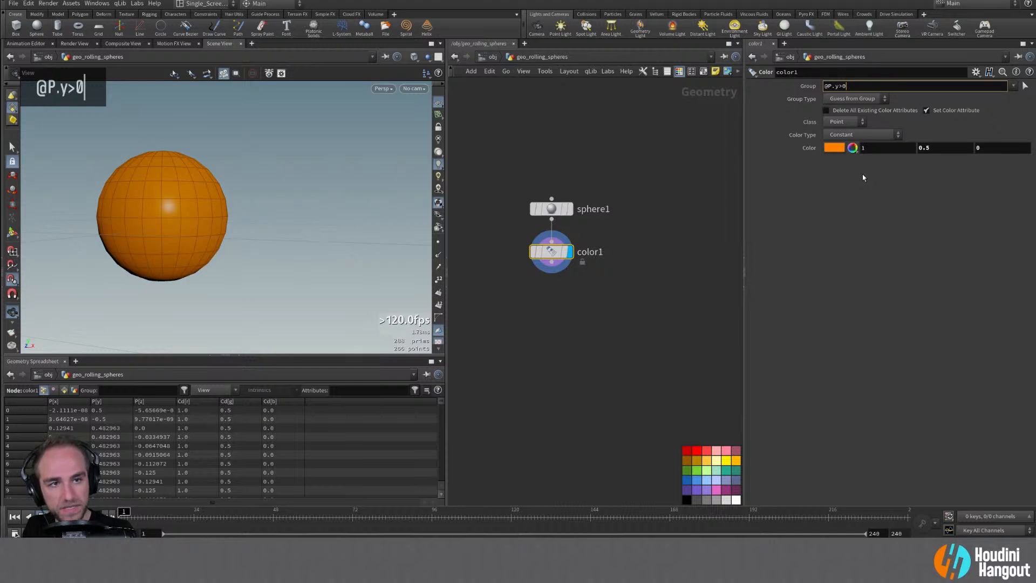
pyautogui.press('Return')
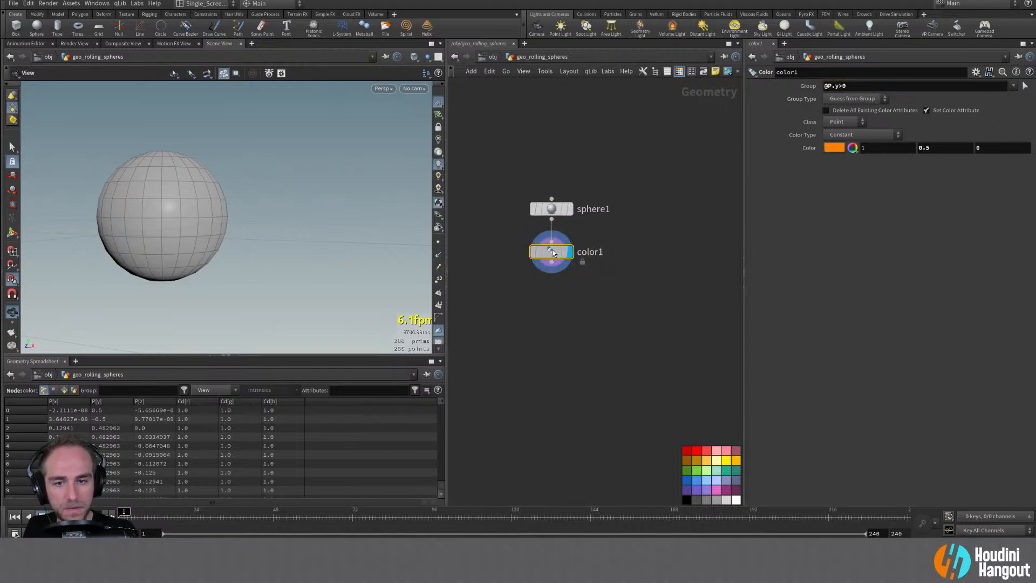
pyautogui.click(853, 99)
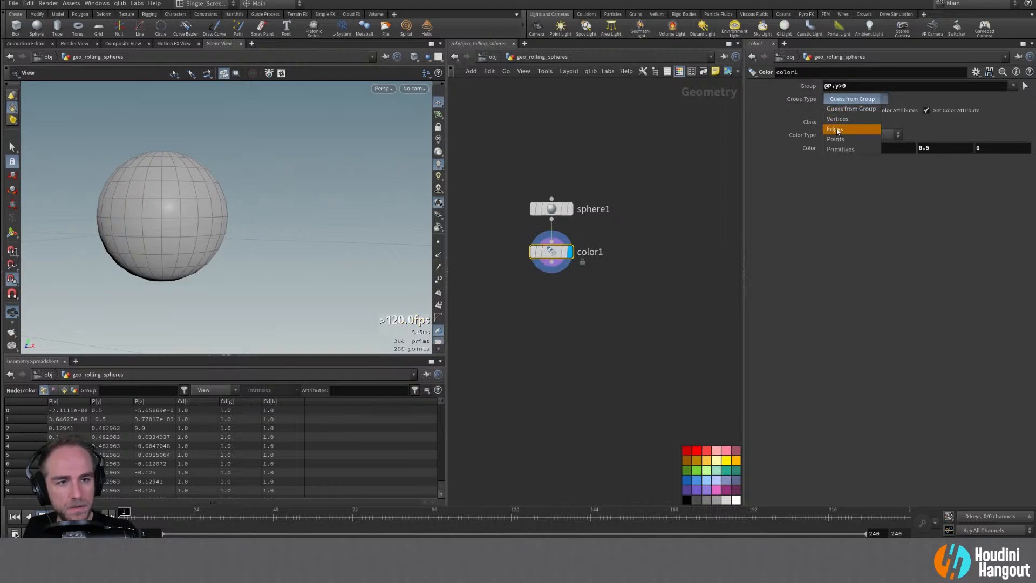
pyautogui.click(847, 128)
pyautogui.keyDown('alt'); pyautogui.moveTo(180, 199); pyautogui.dragTo(198, 242); pyautogui.keyUp('alt')
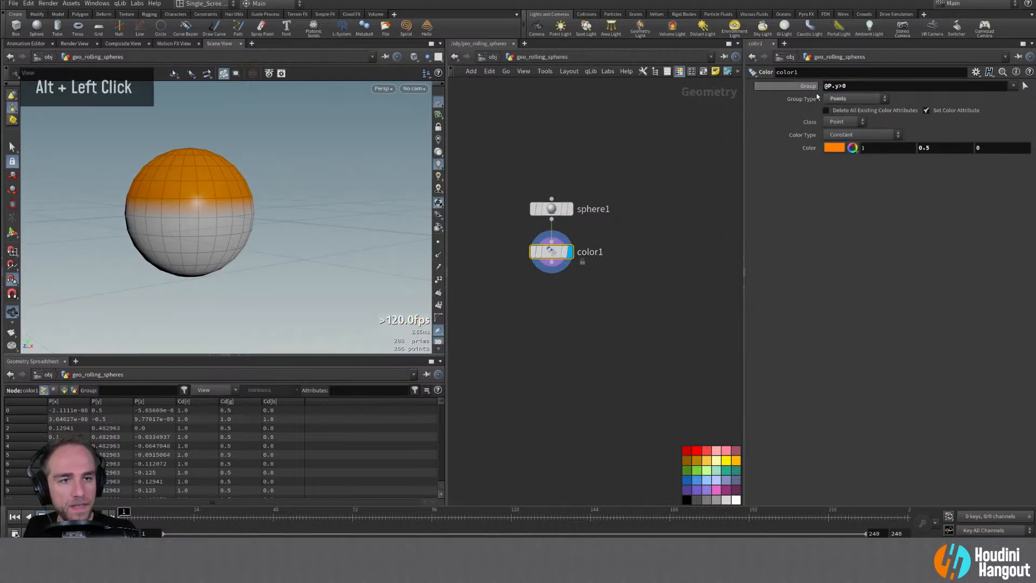
# Set the Class of color1 to Primitive so whole faces of the sphere's upper half are coloured
pyautogui.click(842, 121)
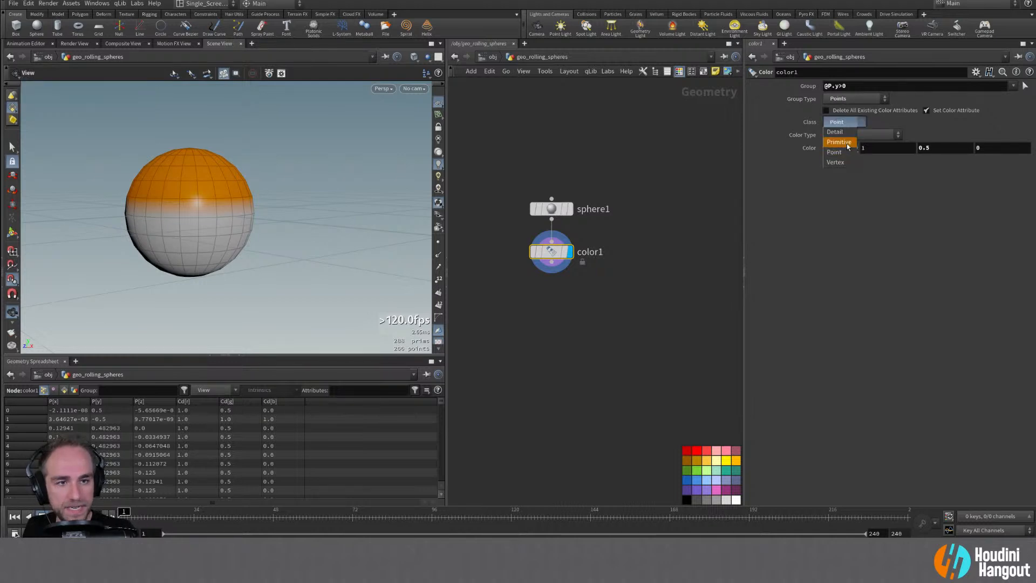
pyautogui.click(838, 139)
pyautogui.moveTo(197, 208)
pyautogui.keyDown('alt'); pyautogui.mouseDown()
pyautogui.moveTo(184, 205)
pyautogui.moveTo(205, 197)
pyautogui.moveTo(200, 213)
pyautogui.moveTo(224, 237)
pyautogui.moveTo(179, 216)
pyautogui.mouseUp(); pyautogui.keyUp('alt')
pyautogui.doubleClick(589, 251)
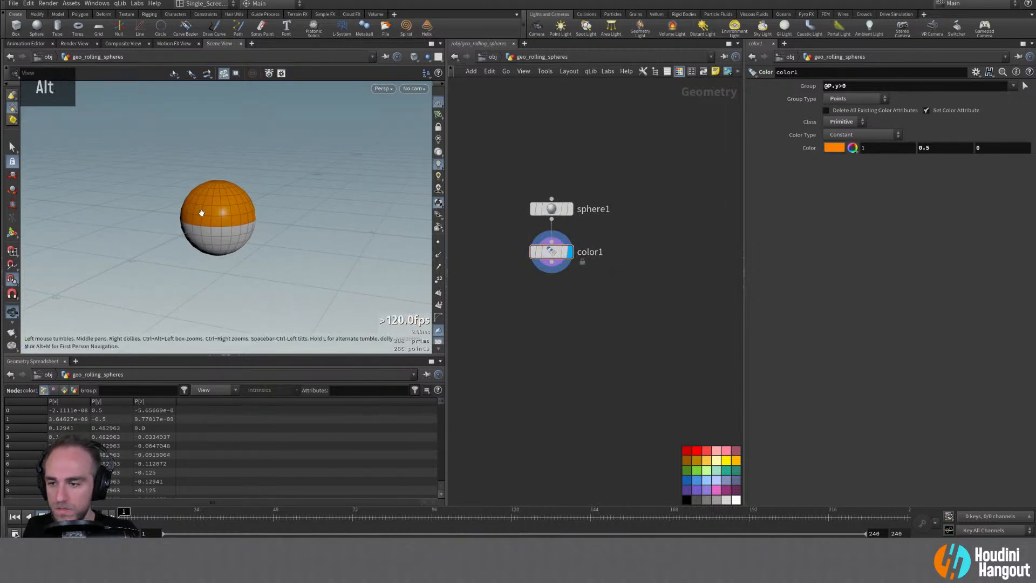
pyautogui.keyDown('alt'); pyautogui.moveTo(185, 219); pyautogui.dragTo(189, 222); pyautogui.keyUp('alt')
# Add a Transform node below color1, wire it after color1, display it and space it slightly lower in the network
pyautogui.press('Tab')
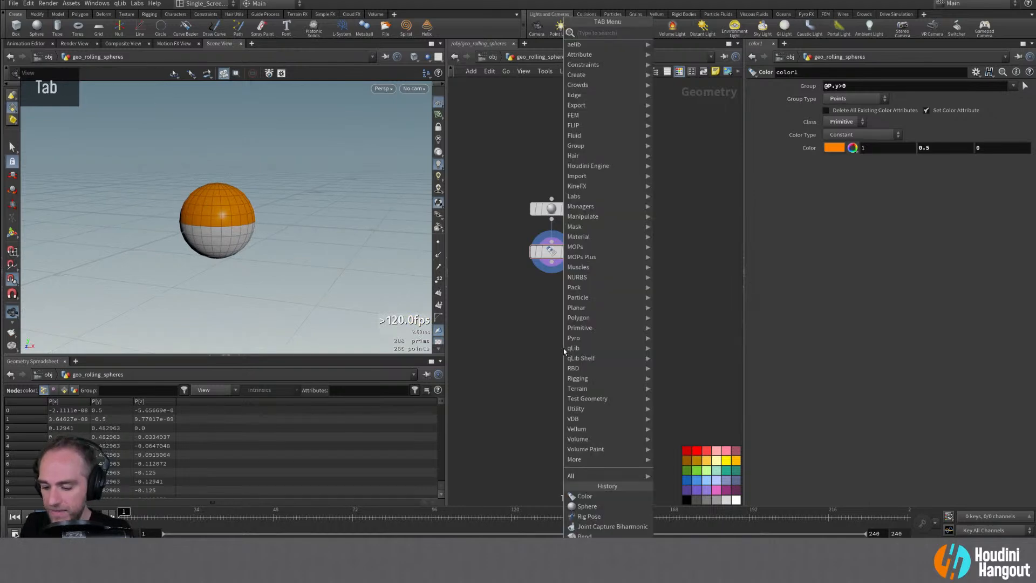
pyautogui.write('trans')
pyautogui.press('Return')
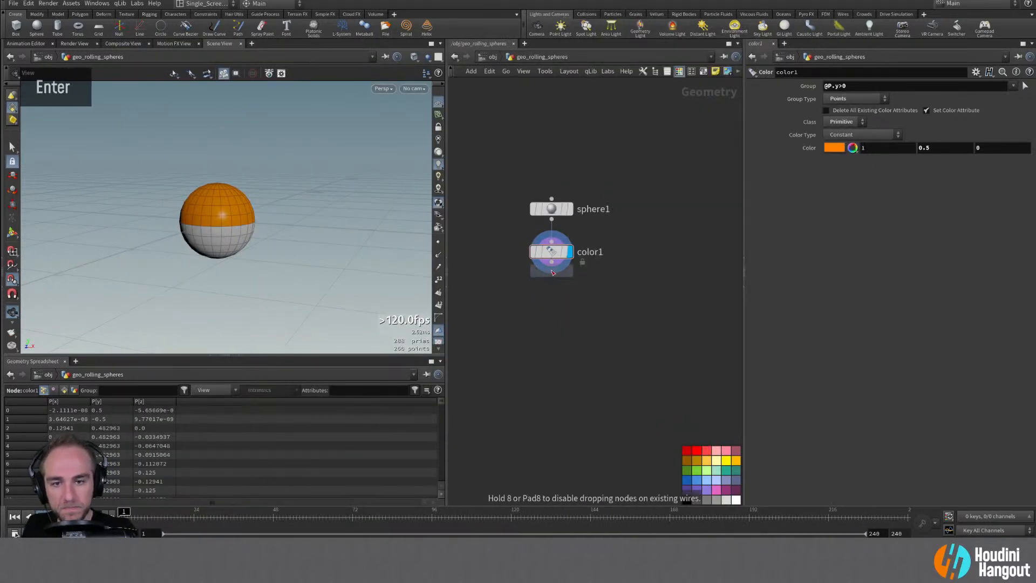
pyautogui.click(551, 294)
pyautogui.doubleClick(551, 294)
pyautogui.keyDown('alt'); pyautogui.moveTo(244, 225); pyautogui.dragTo(270, 262); pyautogui.keyUp('alt')
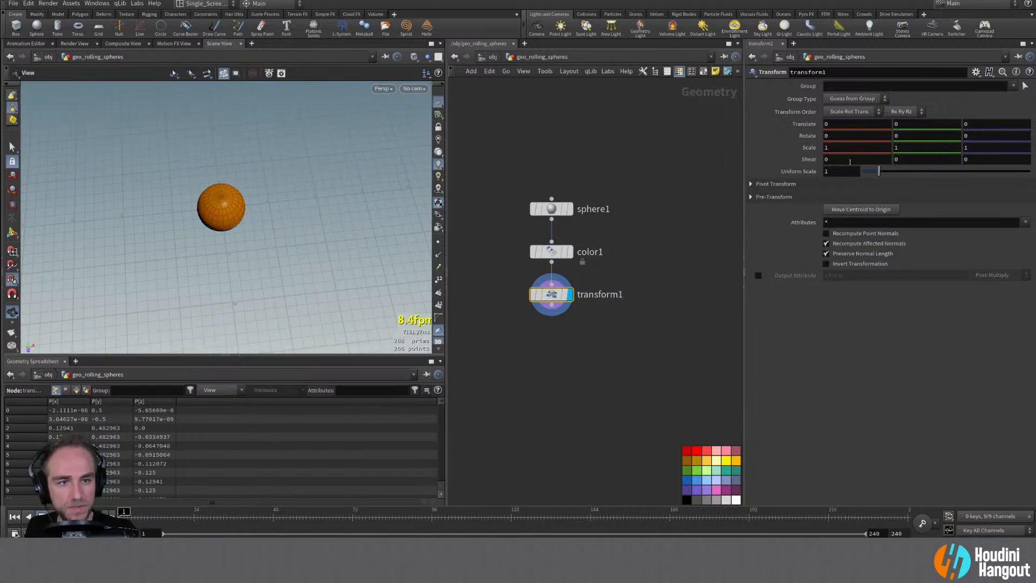
pyautogui.moveTo(535, 297); pyautogui.dragTo(534, 308)
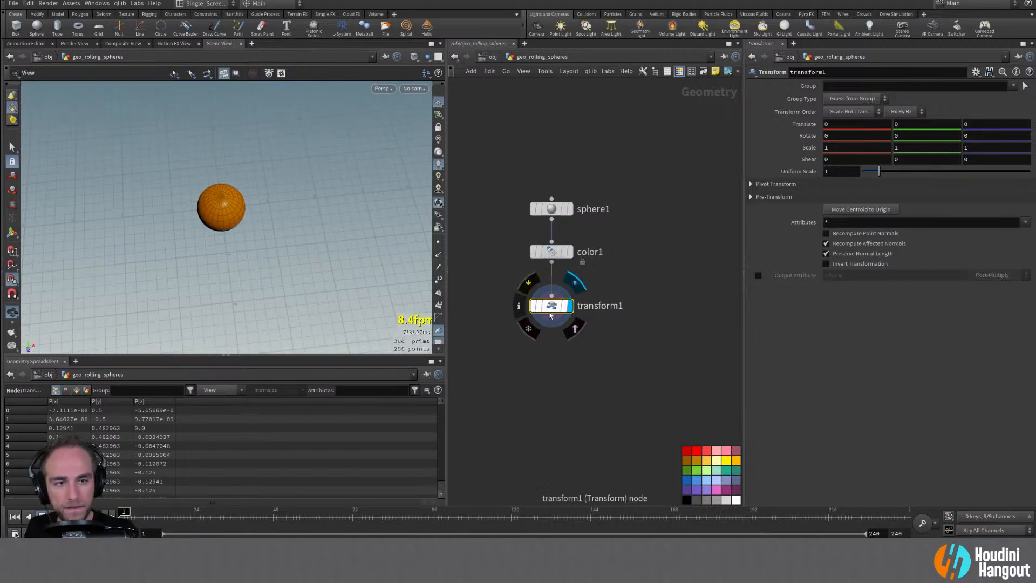
# Apply a Wave Motion FX to Translate Z of transform1, then return to the geo_rolling_spheres network and select transform1
pyautogui.keyDown('alt'); pyautogui.moveTo(170, 218); pyautogui.dragTo(132, 180); pyautogui.keyUp('alt')
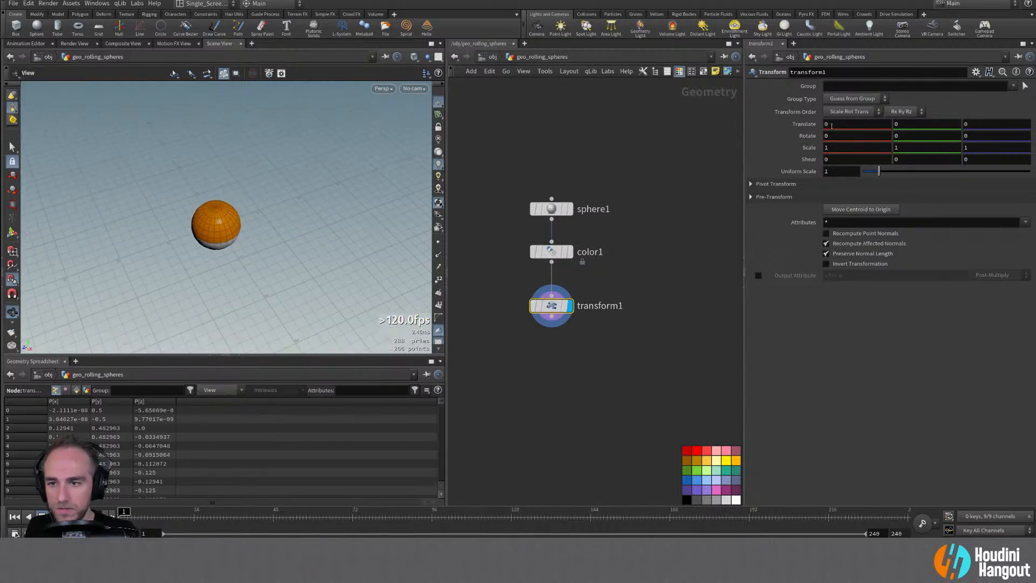
pyautogui.keyDown('alt'); pyautogui.moveTo(178, 222); pyautogui.dragTo(176, 250); pyautogui.keyUp('alt')
pyautogui.rightClick(983, 125)
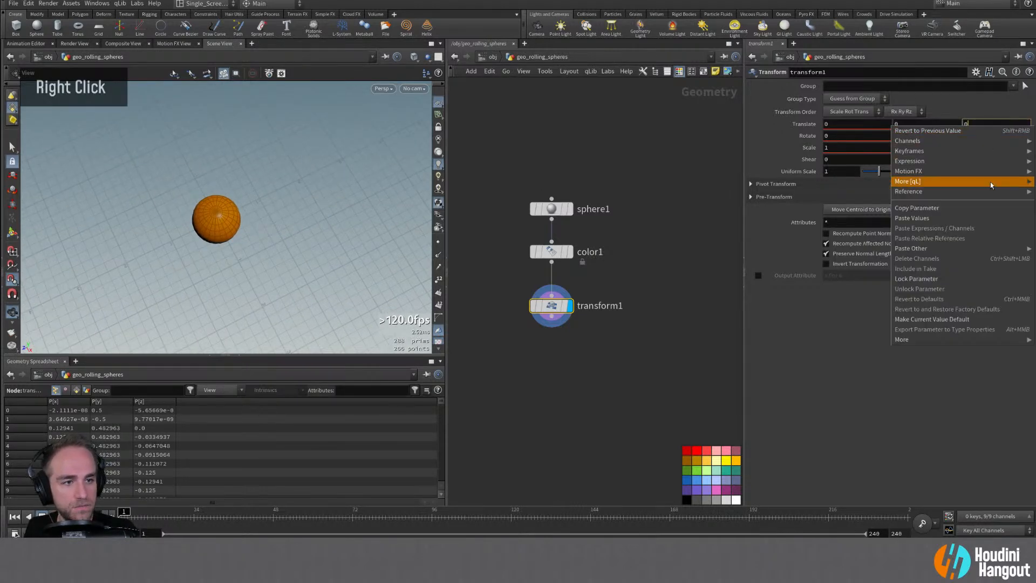
pyautogui.moveTo(938, 141)
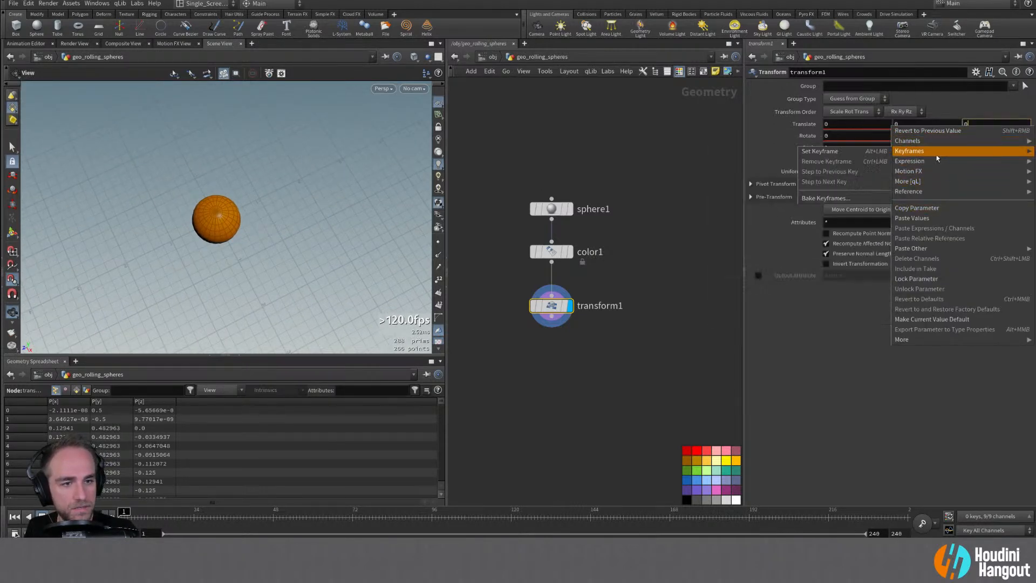
pyautogui.moveTo(917, 182)
pyautogui.click(828, 336)
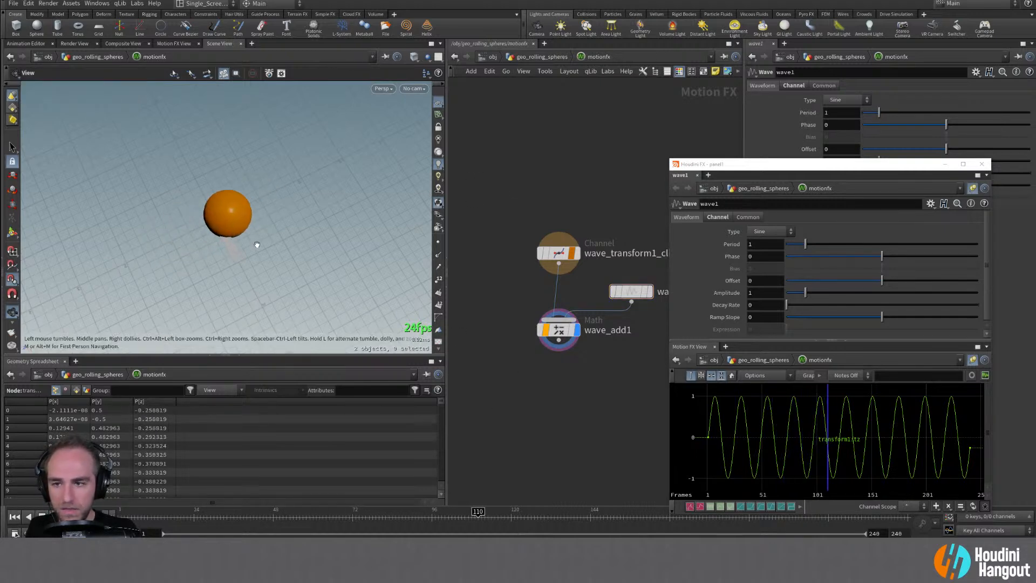
pyautogui.press('u')
pyautogui.doubleClick(478, 267)
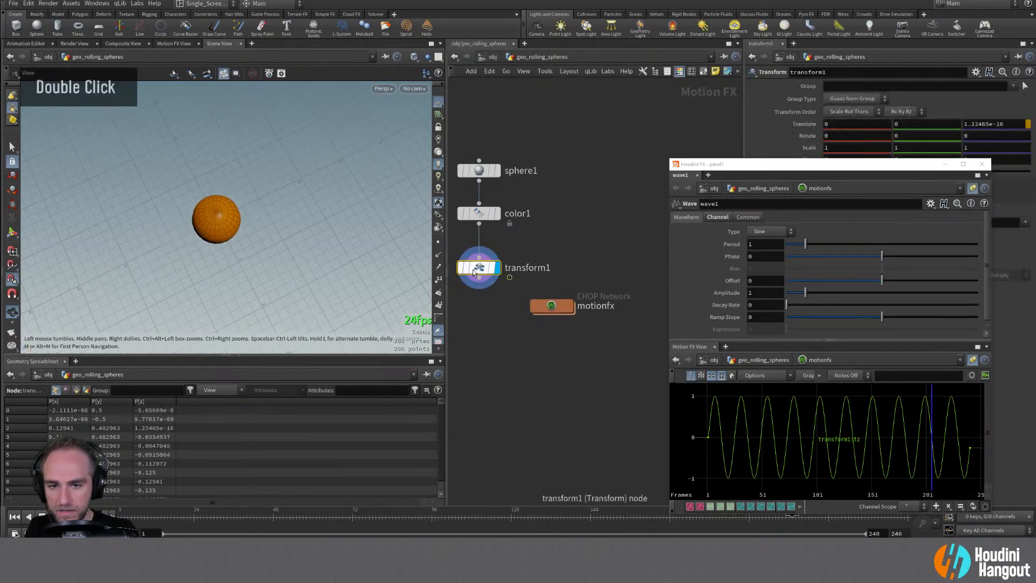
# Set the Period of wave1 to 4 to slow the sphere's back-and-forth motion
pyautogui.keyDown('alt'); pyautogui.moveTo(266, 236); pyautogui.dragTo(300, 229, button='middle'); pyautogui.keyUp('alt')
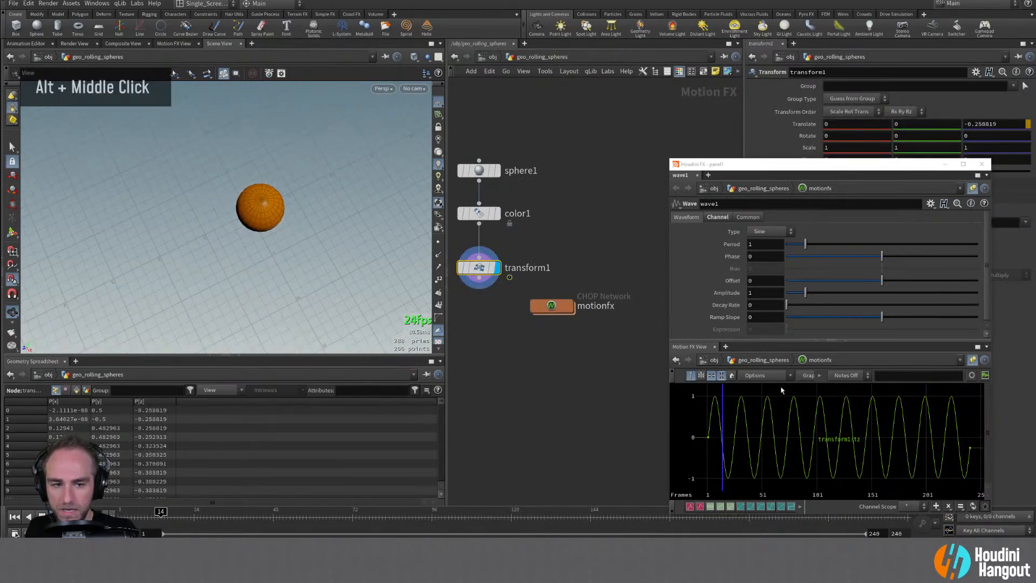
pyautogui.moveTo(806, 247); pyautogui.dragTo(859, 246)
pyautogui.doubleClick(780, 245)
pyautogui.write('4')
pyautogui.press('Return')
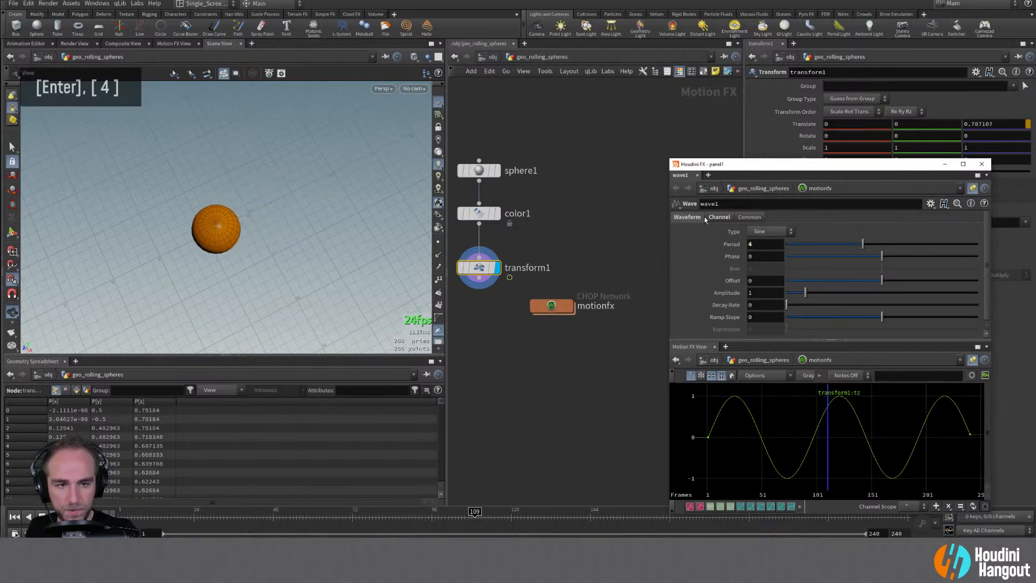
# Set the Period of wave1 to 5 and scrub the timeline from the start to check where the cycle repeats
pyautogui.keyDown('alt'); pyautogui.moveTo(367, 228); pyautogui.dragTo(291, 160); pyautogui.keyUp('alt')
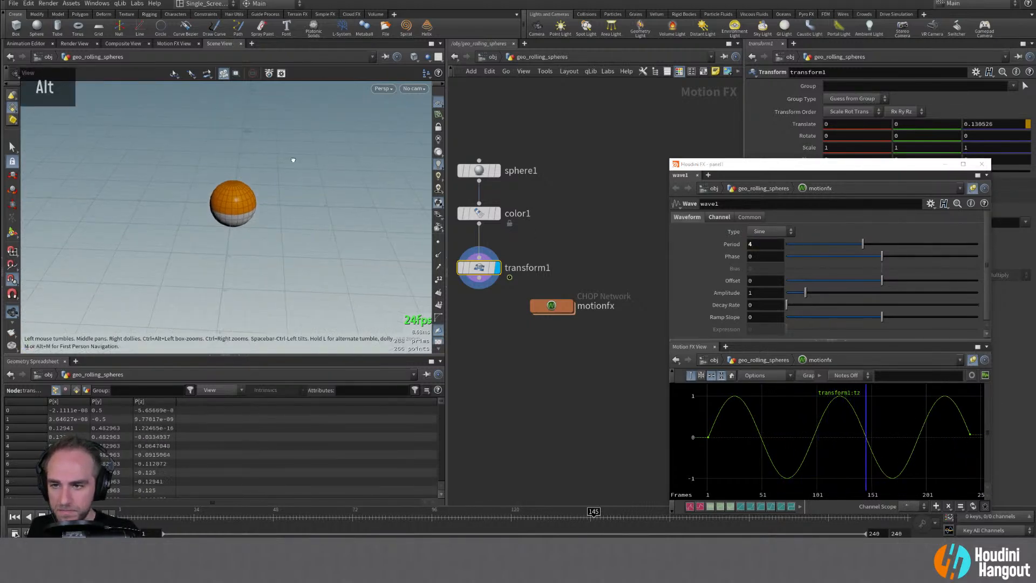
pyautogui.doubleClick(760, 244)
pyautogui.write('5')
pyautogui.press('Return')
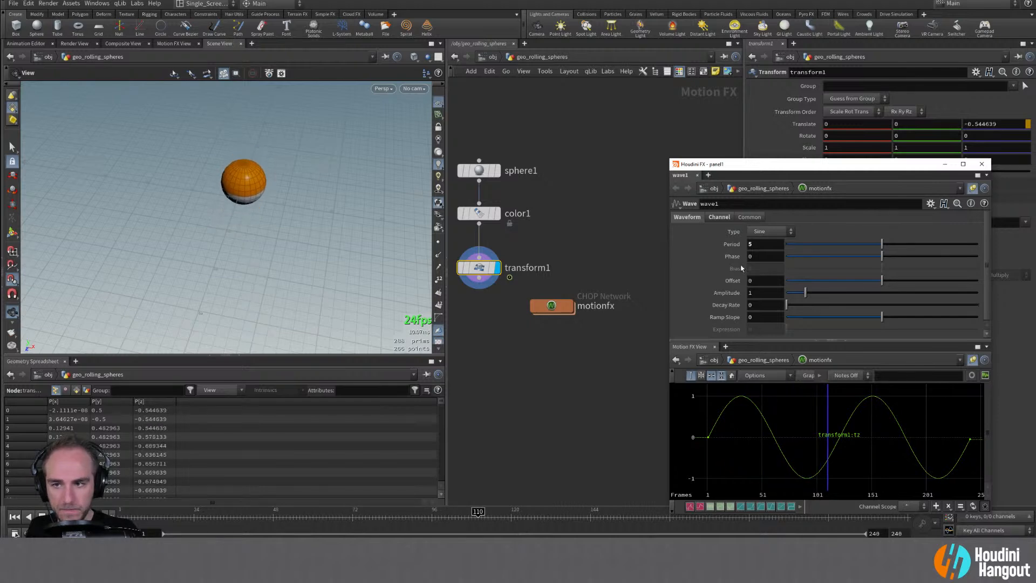
pyautogui.click(14, 516)
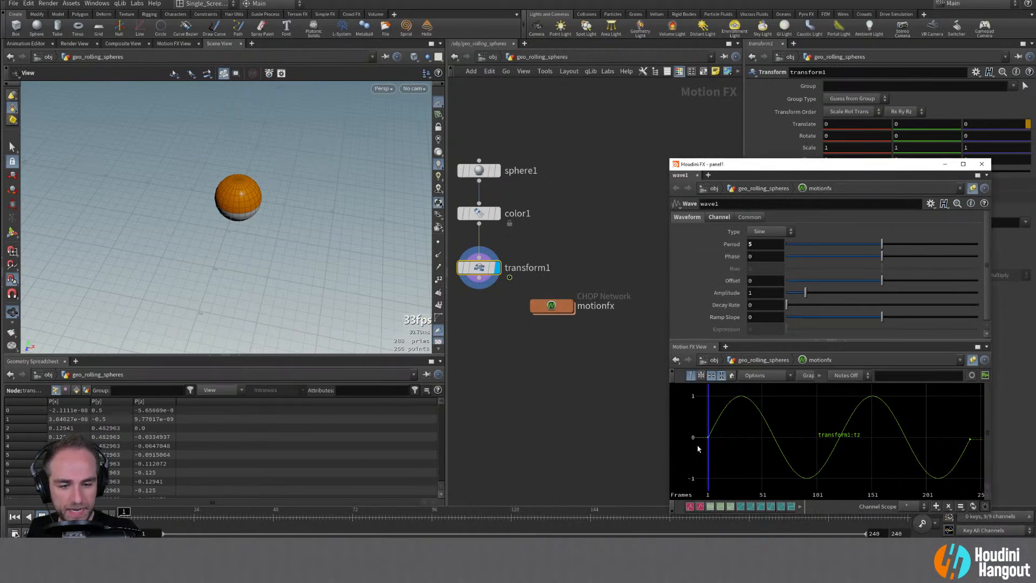
pyautogui.moveTo(469, 513); pyautogui.dragTo(513, 517)
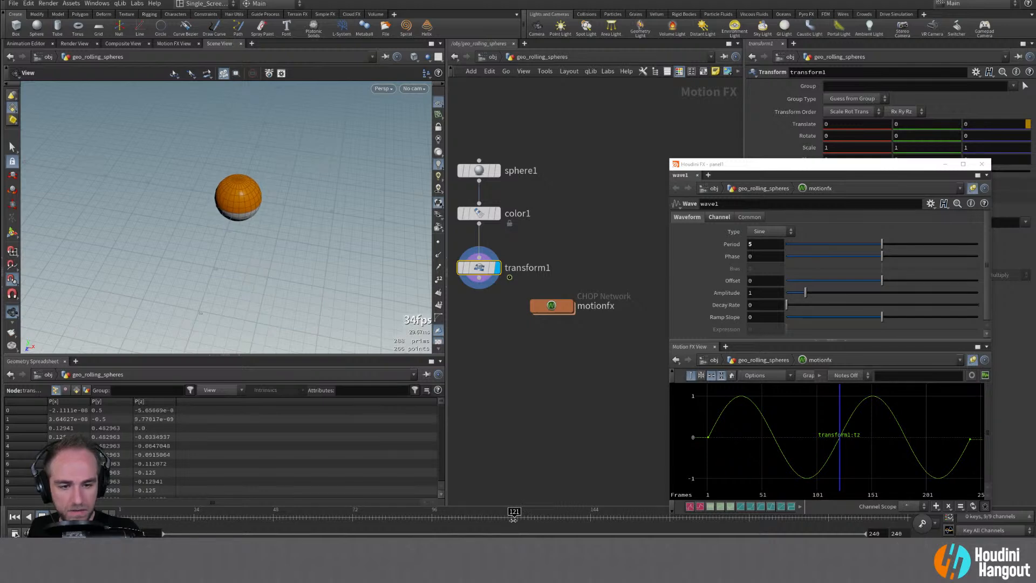
pyautogui.moveTo(513, 518); pyautogui.dragTo(124, 535)
pyautogui.press('Up')
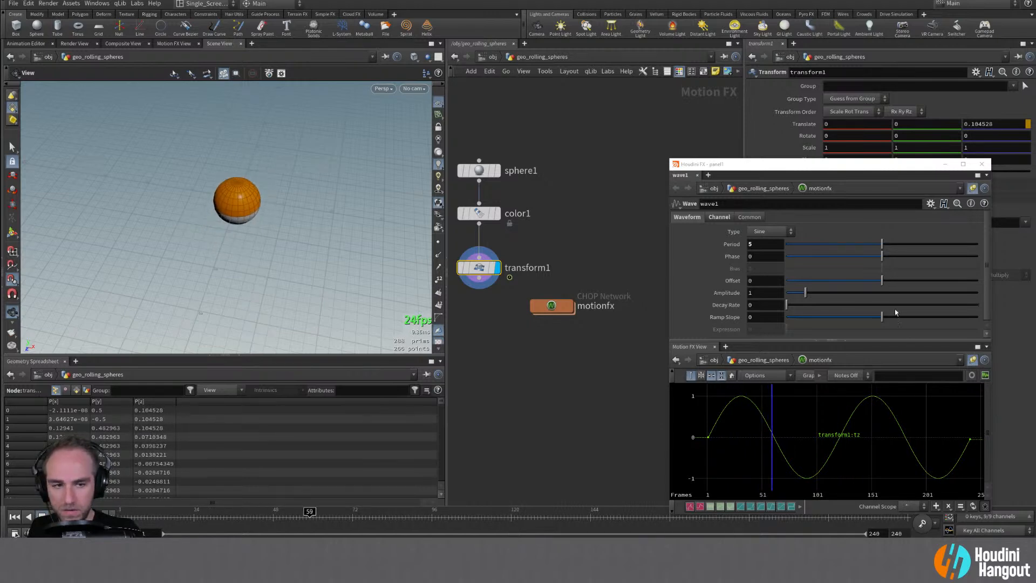
# Set the Period of wave1 to 2.5 and scrub to frame 61 to check the end of the cycle
pyautogui.doubleClick(762, 244)
pyautogui.write('2.5')
pyautogui.press('Return')
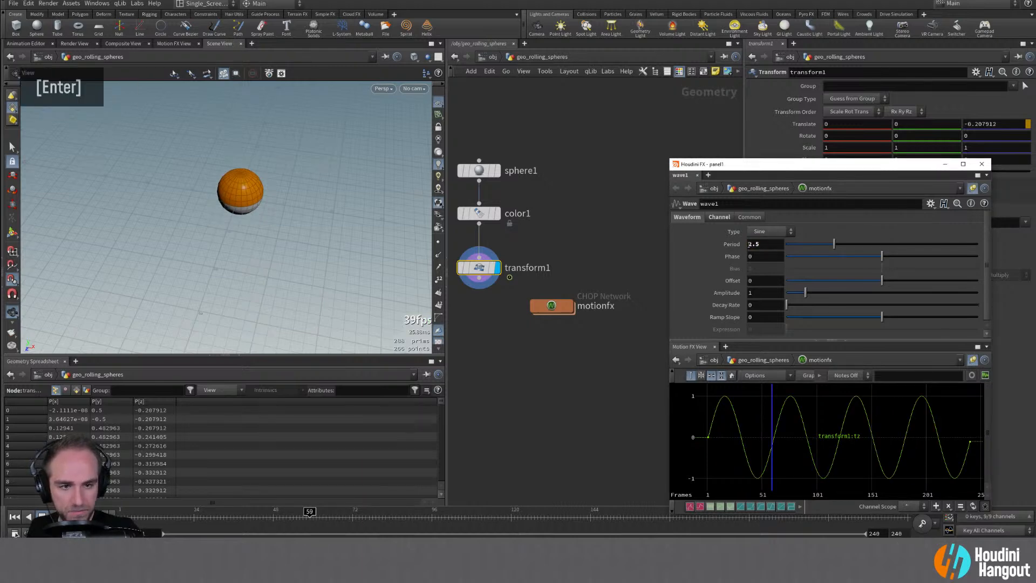
pyautogui.moveTo(342, 508); pyautogui.dragTo(317, 522)
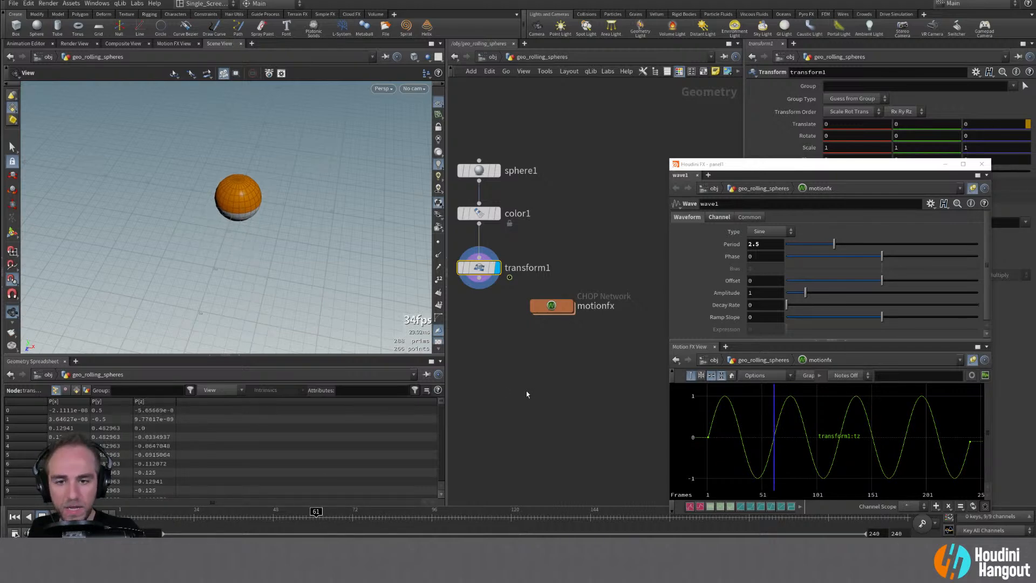
# Set the end frame of the timeline to 61 and play the looping animation
pyautogui.doubleClick(899, 533)
pyautogui.write('61')
pyautogui.press('Return')
pyautogui.click(53, 516)
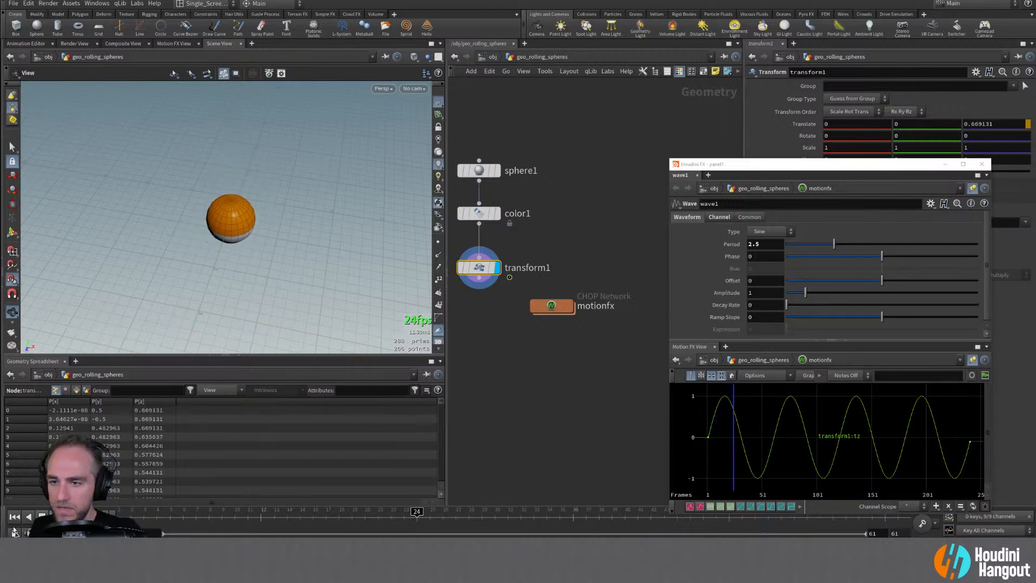
# Move the floating wave1 parameter window out of the way and set the Uniform Scale of sphere1 to 0.25
pyautogui.click(479, 170)
pyautogui.moveTo(922, 173); pyautogui.dragTo(839, 494)
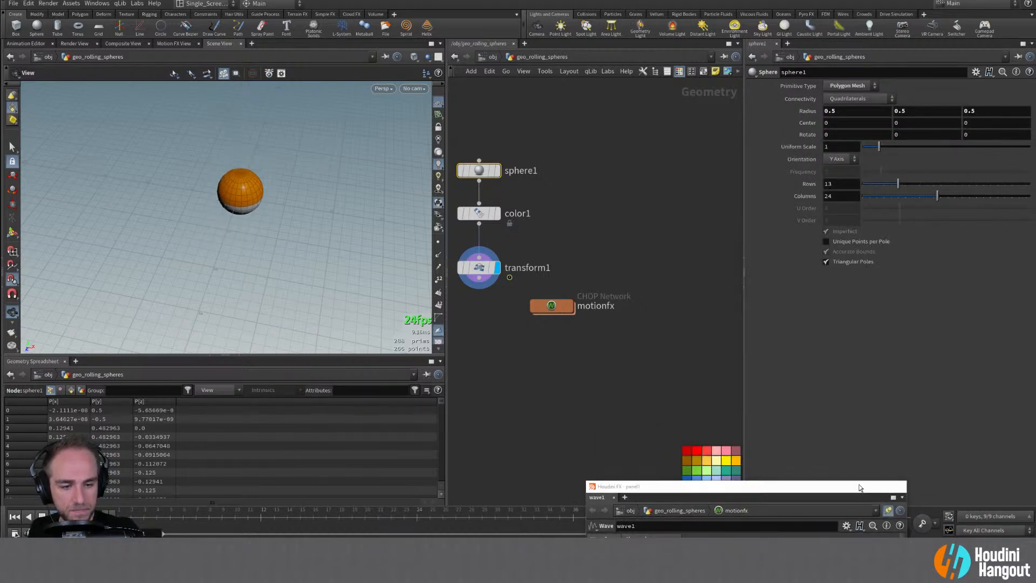
pyautogui.click(862, 486)
pyautogui.doubleClick(834, 147)
pyautogui.write('0.25')
pyautogui.press('Return')
# Copy Translate Z of transform1 and paste it into Rotate Z as a relative reference, ch("tz")
pyautogui.keyDown('alt'); pyautogui.moveTo(201, 216); pyautogui.dragTo(294, 154, button='right'); pyautogui.keyUp('alt')
pyautogui.keyDown('alt'); pyautogui.moveTo(293, 155); pyautogui.dragTo(296, 192); pyautogui.keyUp('alt')
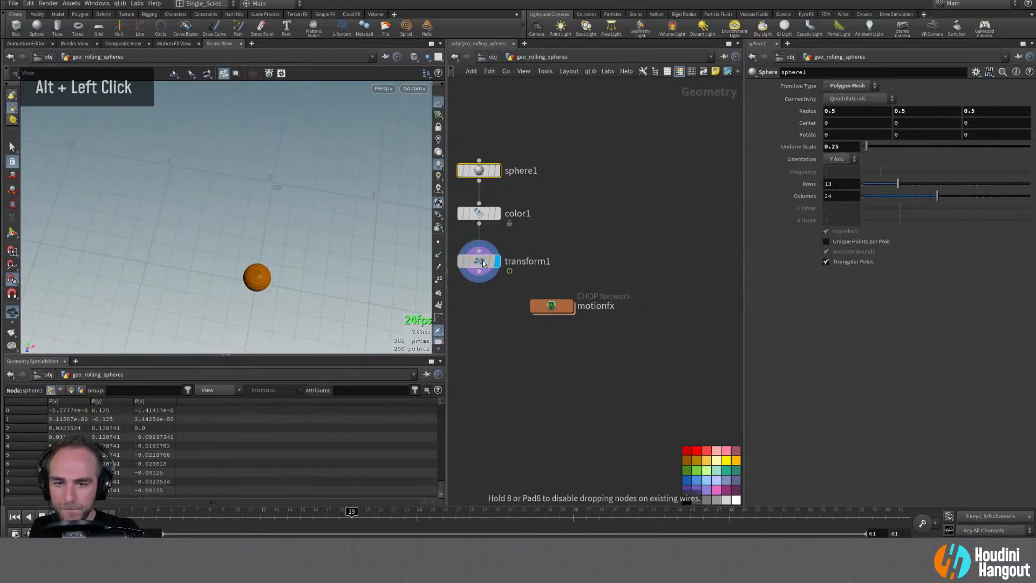
pyautogui.keyDown('alt'); pyautogui.moveTo(272, 196); pyautogui.dragTo(273, 224, button='middle'); pyautogui.keyUp('alt')
pyautogui.keyDown('alt'); pyautogui.moveTo(273, 224); pyautogui.dragTo(239, 236, button='right'); pyautogui.keyUp('alt')
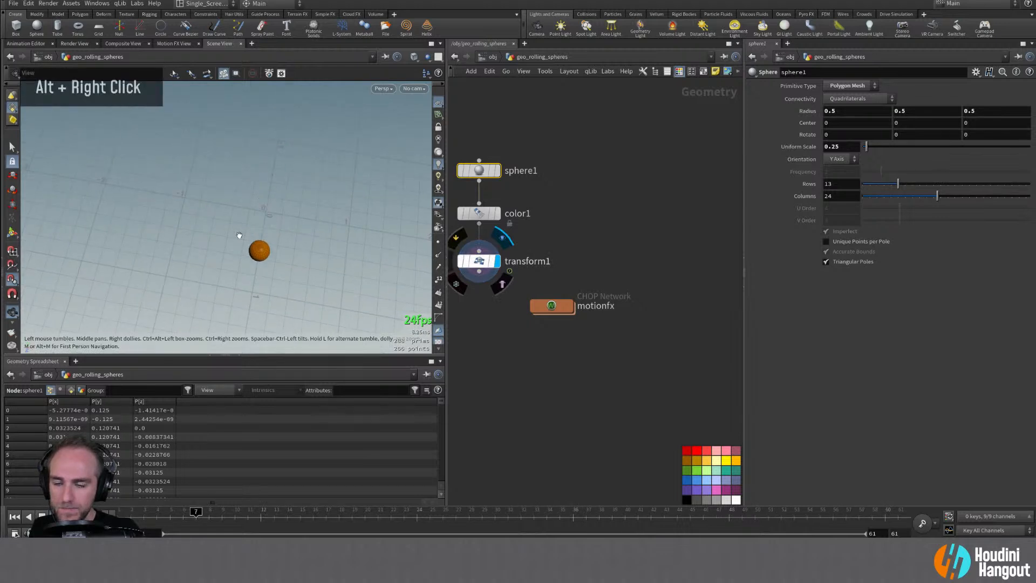
pyautogui.keyDown('alt'); pyautogui.moveTo(535, 316); pyautogui.dragTo(559, 304, button='middle'); pyautogui.keyUp('alt')
pyautogui.doubleClick(500, 252)
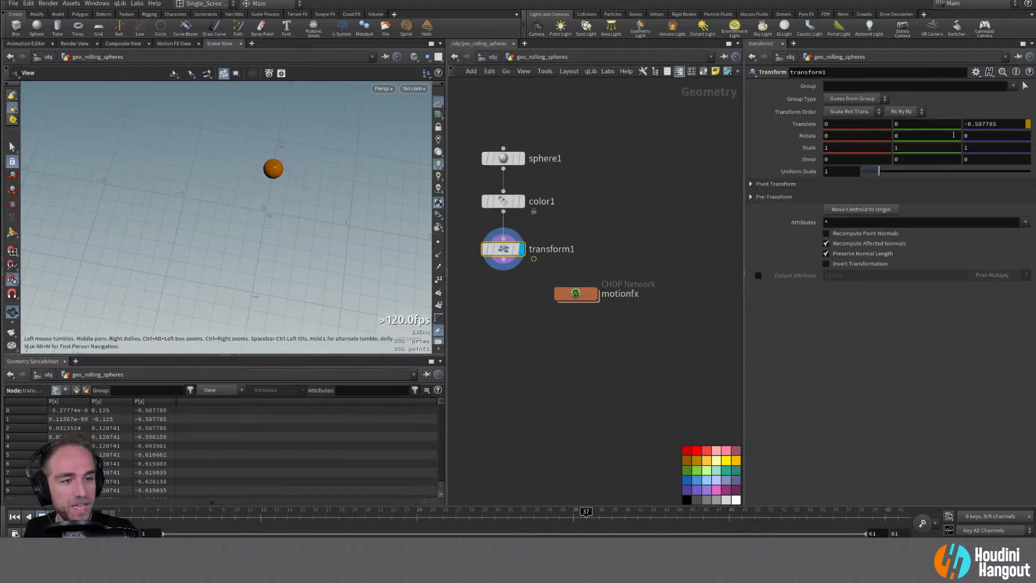
pyautogui.rightClick(968, 145)
pyautogui.click(954, 225)
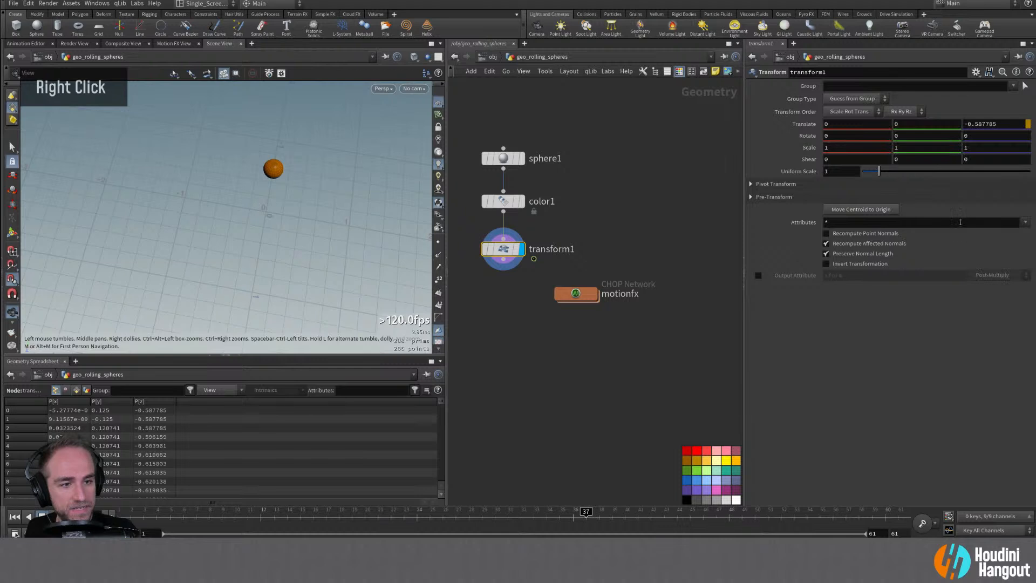
pyautogui.doubleClick(977, 136)
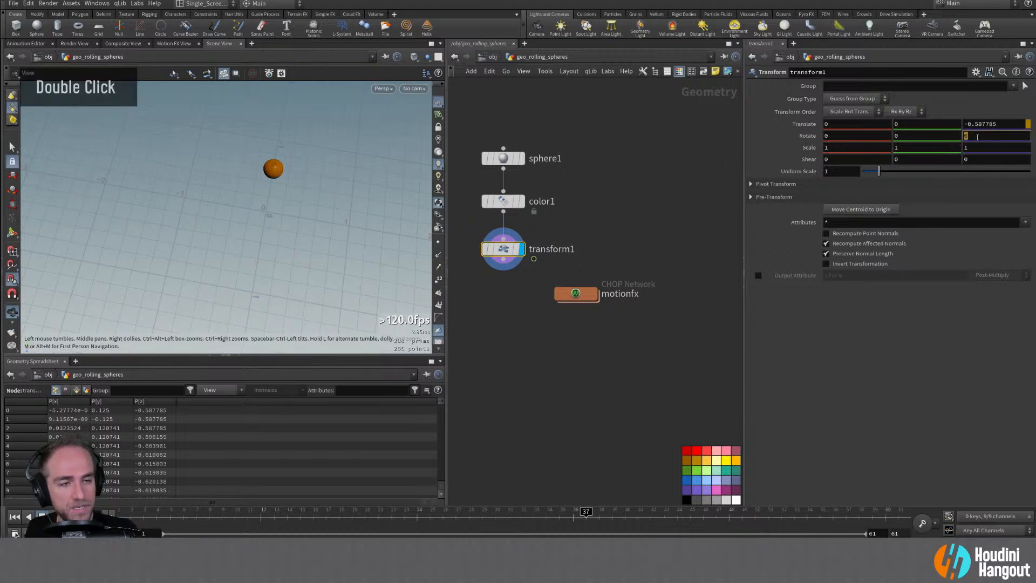
pyautogui.rightClick(977, 137)
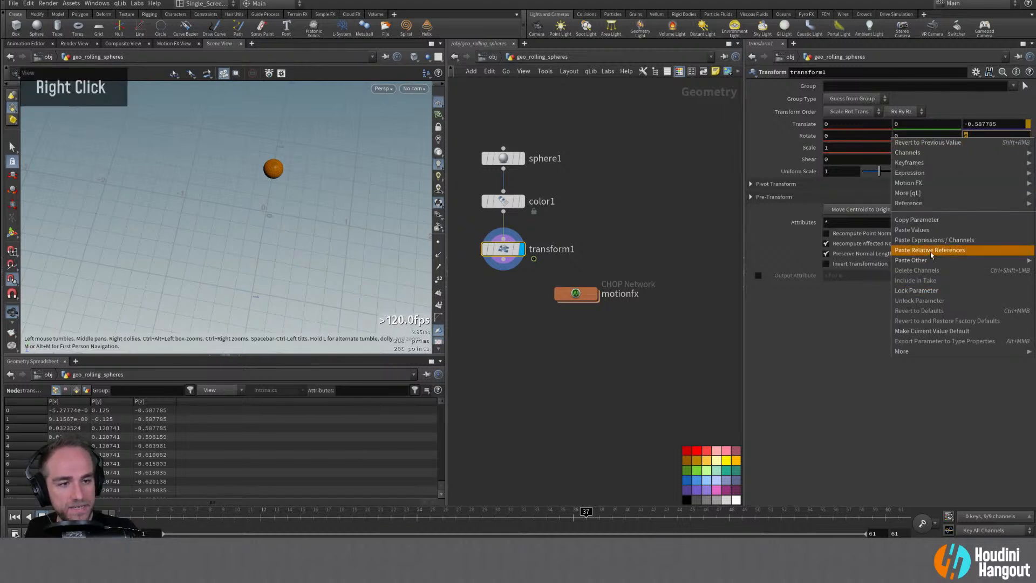
pyautogui.click(931, 250)
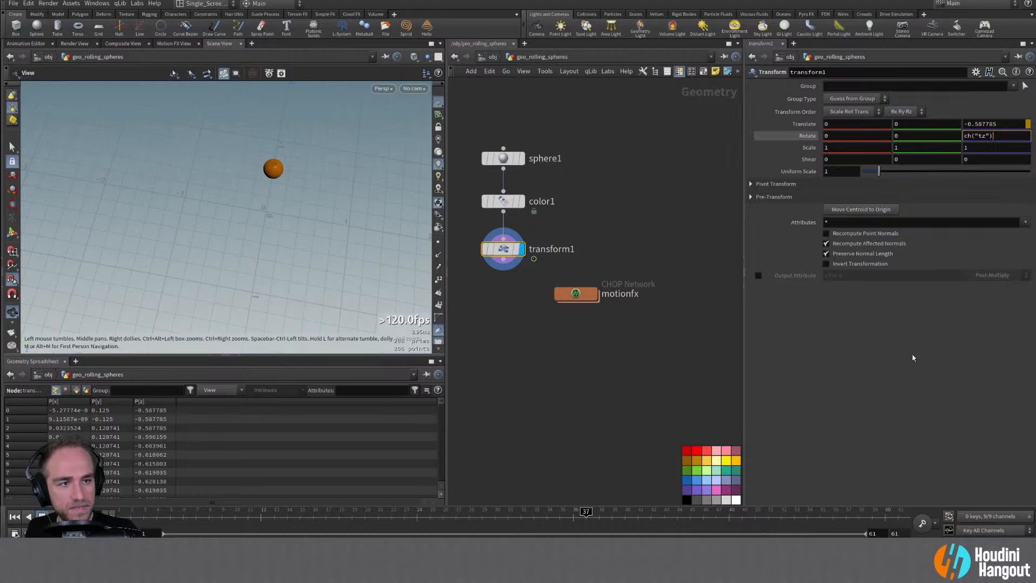
pyautogui.click(808, 137)
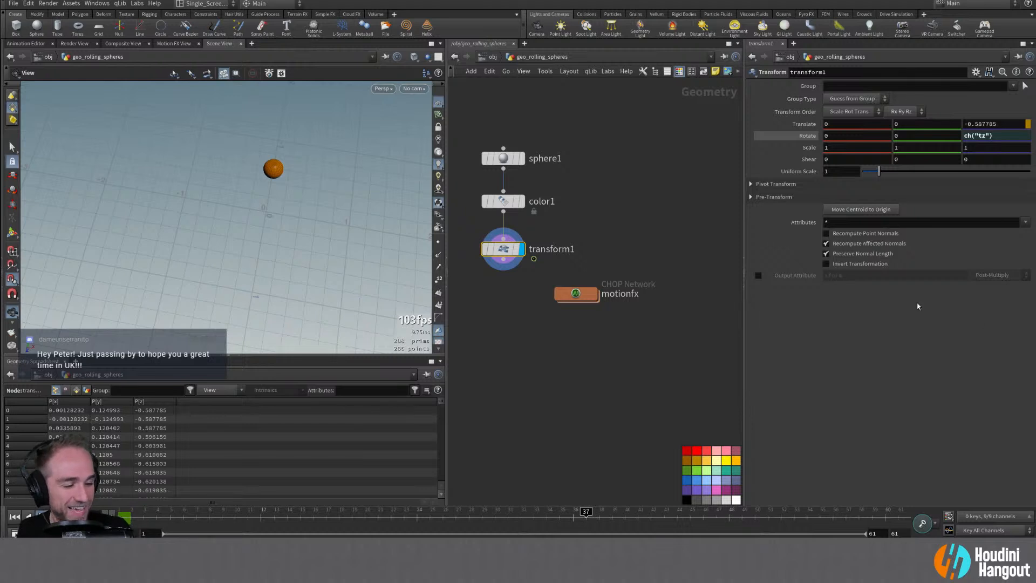
# Multiply the Rotate Z expression of transform1 by 4, as ch("tz")*4
pyautogui.click(1007, 136)
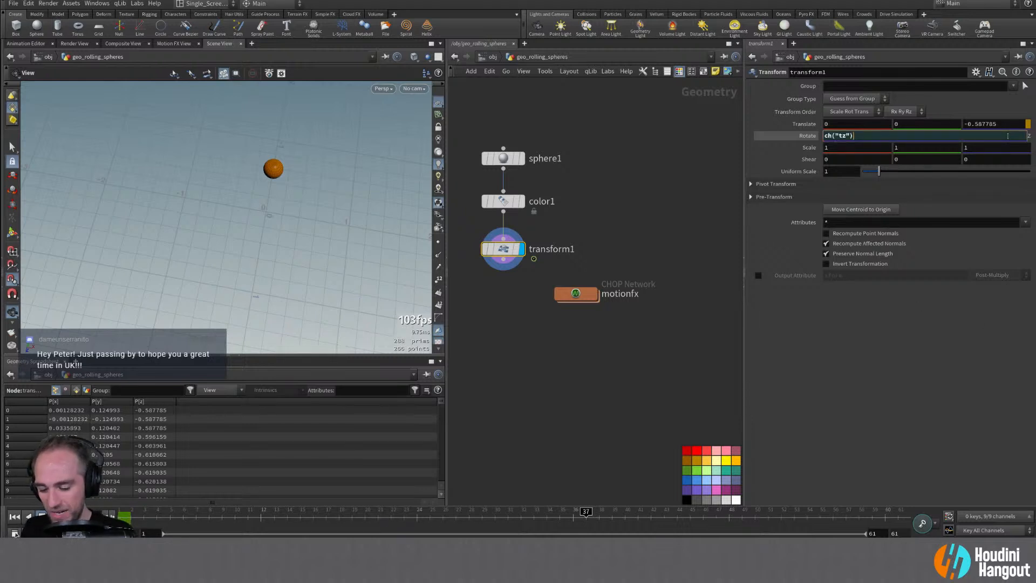
pyautogui.write('*')
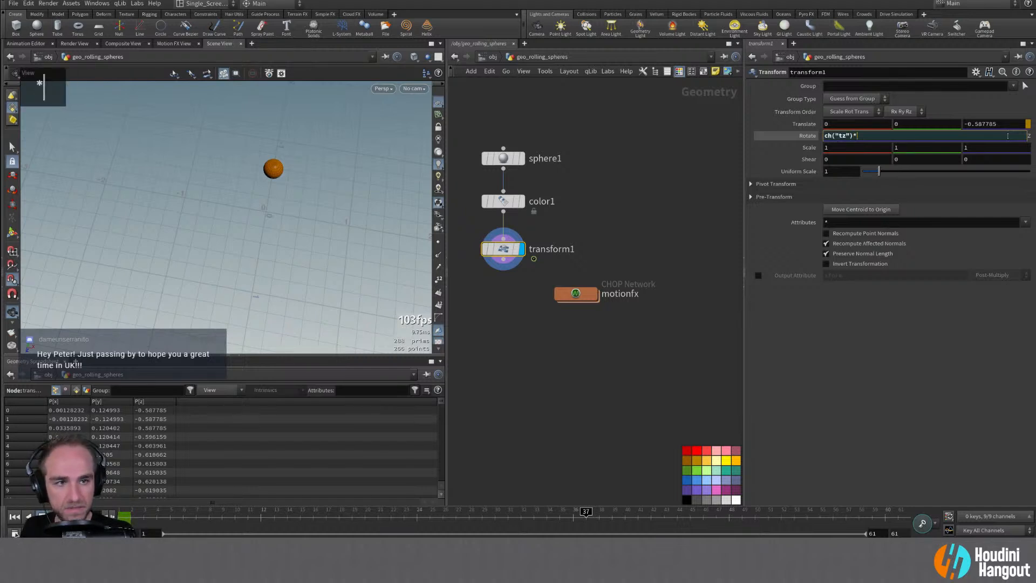
pyautogui.write('4')
pyautogui.press('Return')
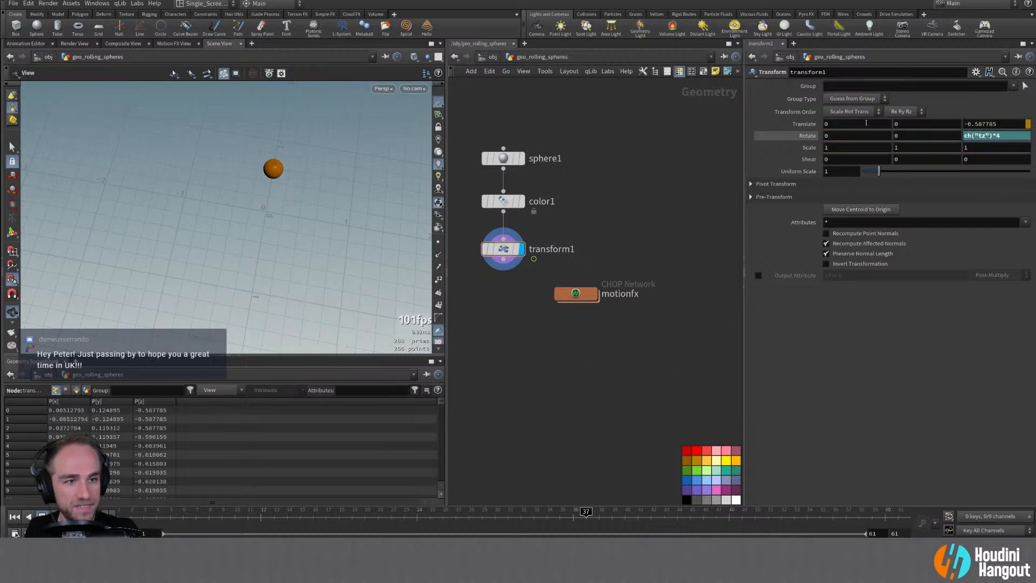
# Change the multiplier in the Rotate Z expression to 360, giving ch("tz")*360
pyautogui.click(1008, 135)
pyautogui.press('BackSpace')
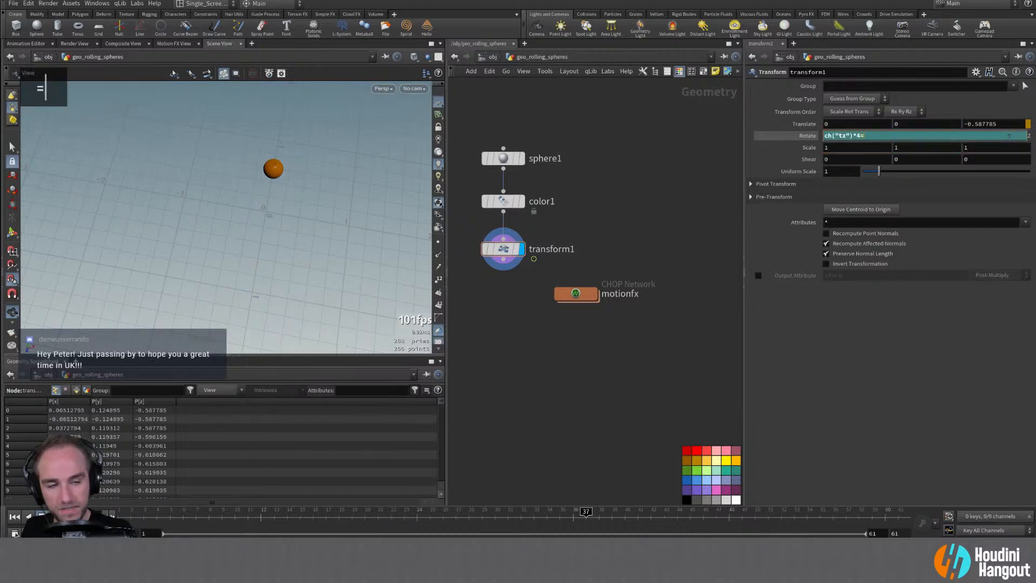
pyautogui.write('360')
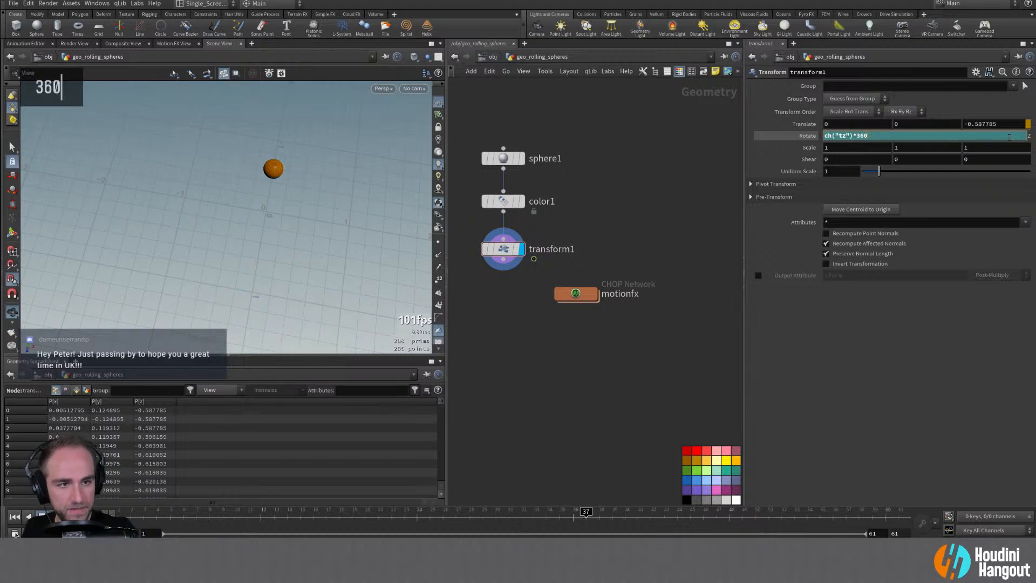
pyautogui.press('Return')
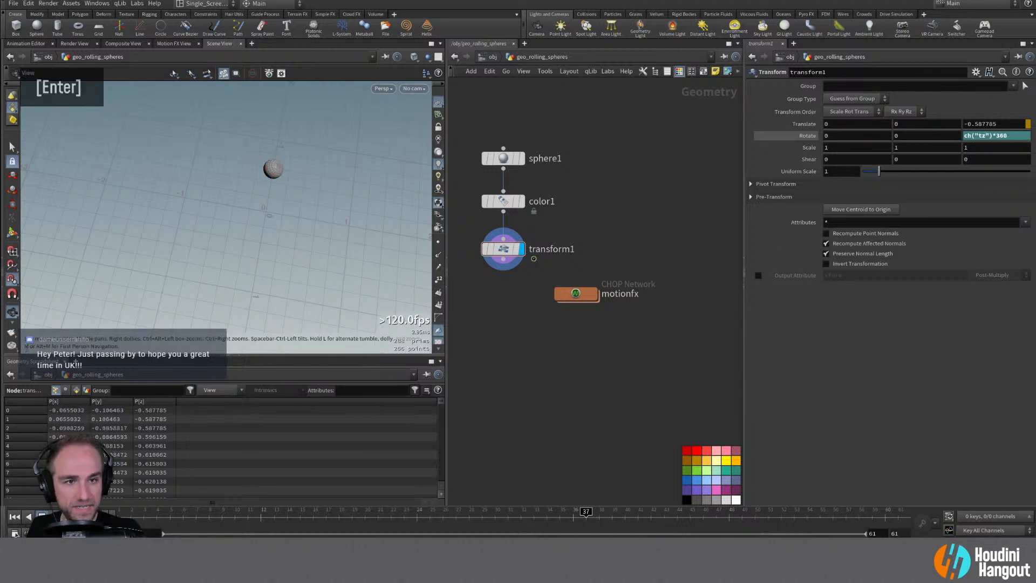
# Move the expression ch("tz")*360 from Rotate Z to Rotate X of transform1 and clear the Rotate Z channel
pyautogui.doubleClick(994, 135)
pyautogui.press('ctrl')
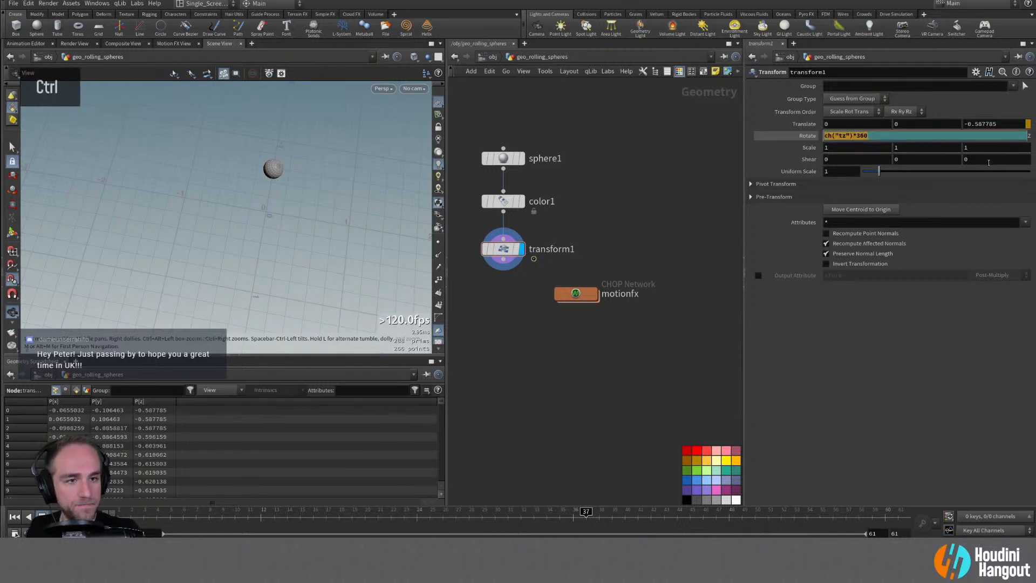
pyautogui.hotkey('ctrl', 'x')
pyautogui.press('Return')
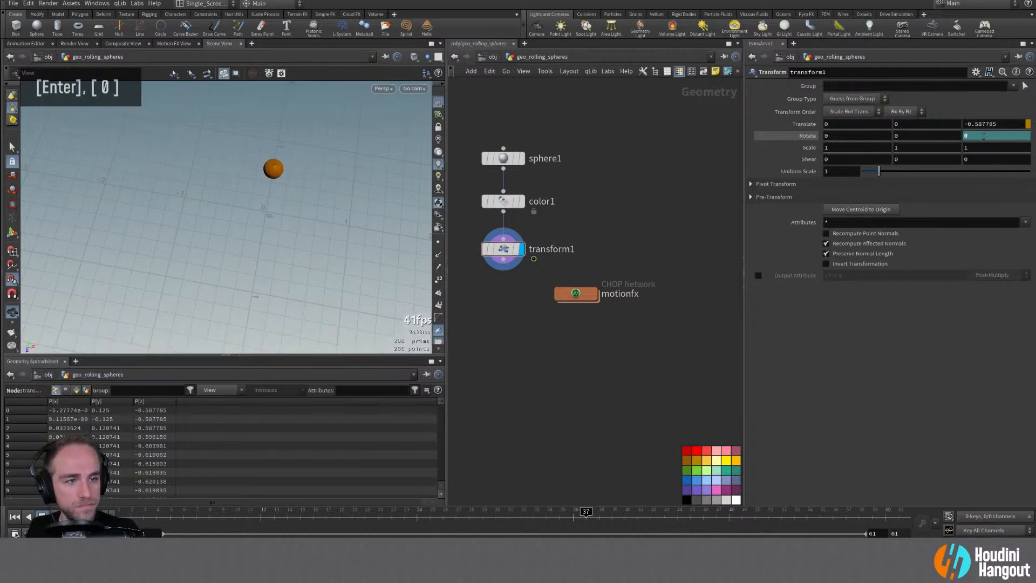
pyautogui.rightClick(974, 136)
pyautogui.click(932, 270)
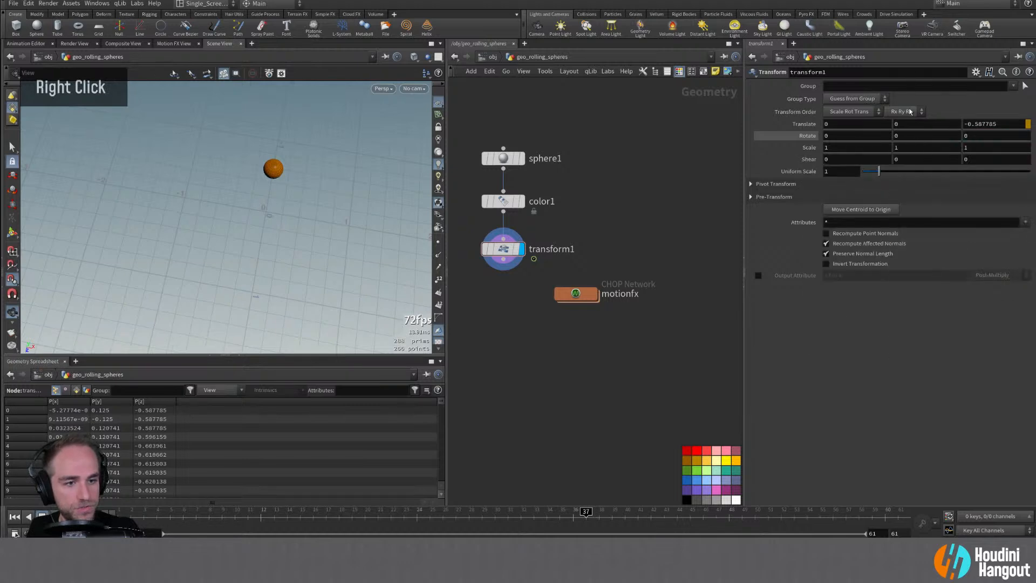
pyautogui.doubleClick(847, 136)
pyautogui.hotkey('ctrl', 'v')
pyautogui.press('Return')
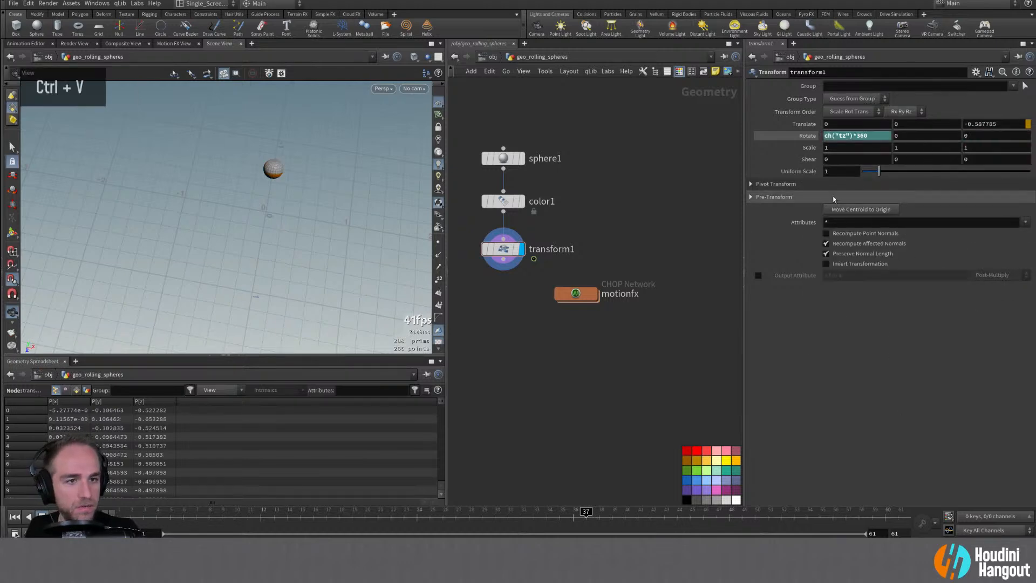
# Play the animation from frame 1 and examine the sphere's rolling from several angles, then return to the first frame
pyautogui.moveTo(139, 518)
pyautogui.mouseDown()
pyautogui.moveTo(723, 517)
pyautogui.moveTo(123, 518)
pyautogui.mouseUp()
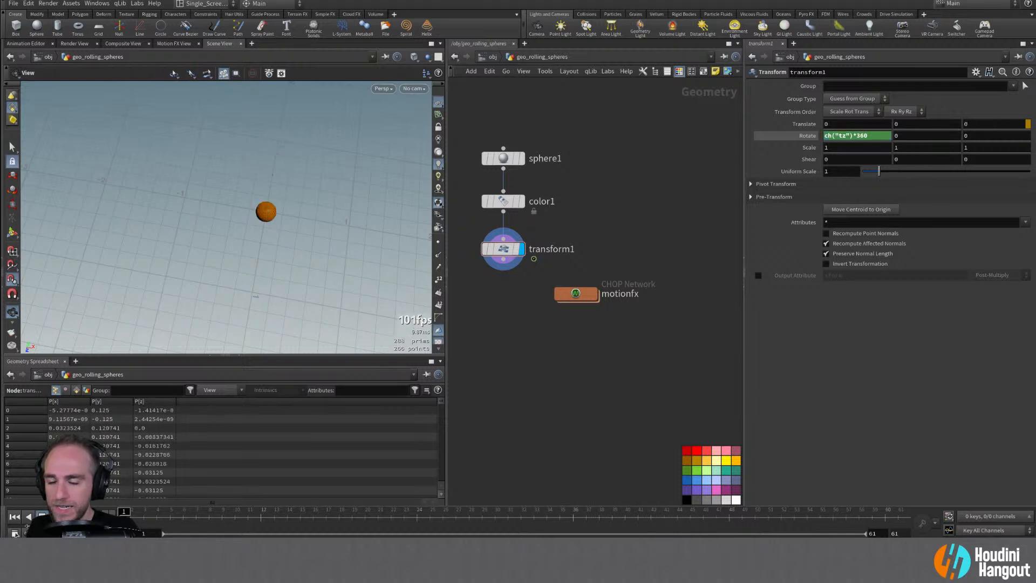
pyautogui.press('Up')
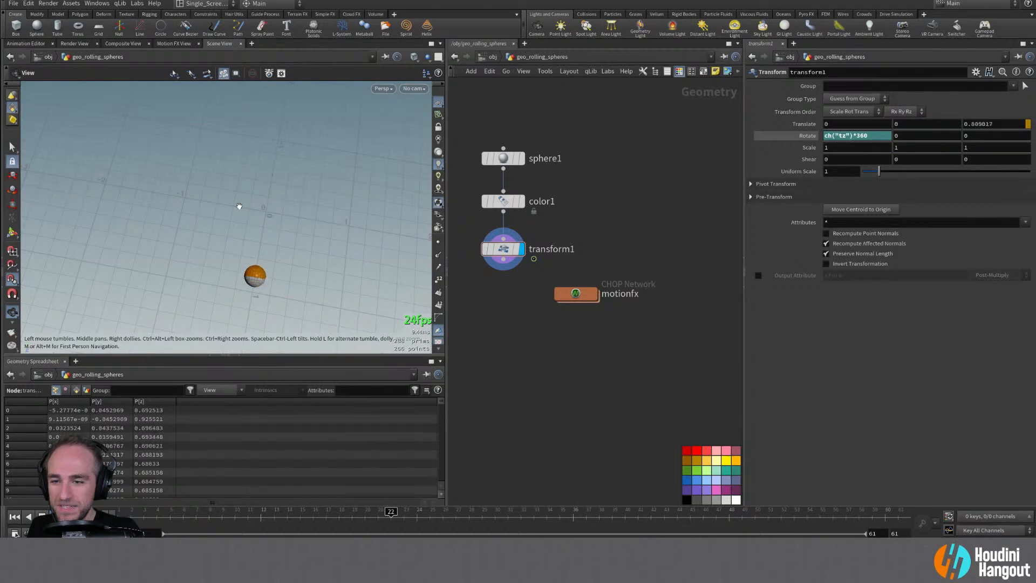
pyautogui.keyDown('alt'); pyautogui.moveTo(239, 206); pyautogui.dragTo(254, 261); pyautogui.keyUp('alt')
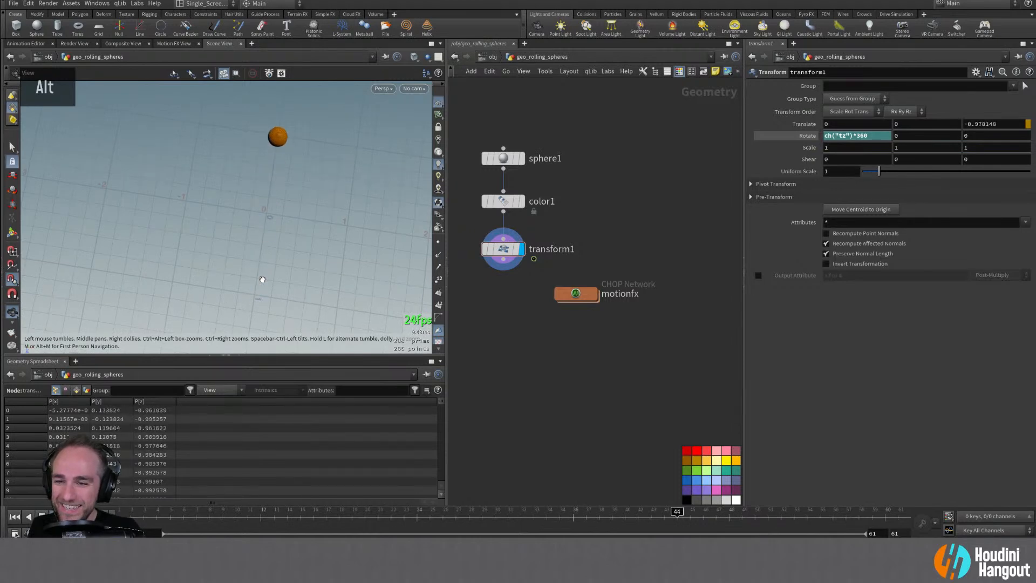
pyautogui.doubleClick(805, 137)
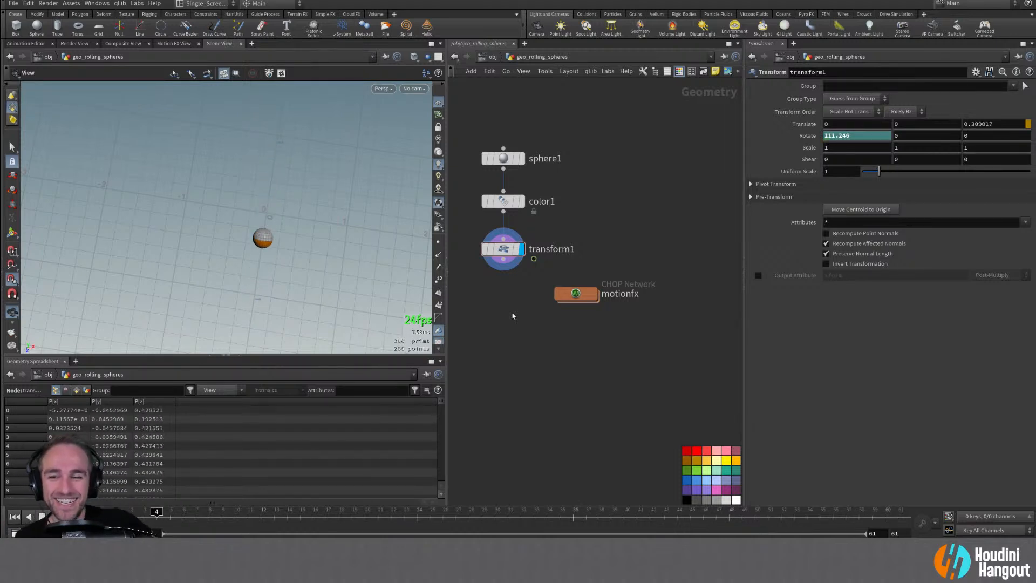
pyautogui.keyDown('alt'); pyautogui.moveTo(144, 185); pyautogui.dragTo(232, 179); pyautogui.keyUp('alt')
pyautogui.keyDown('alt'); pyautogui.moveTo(319, 248); pyautogui.dragTo(293, 248, button='middle'); pyautogui.keyUp('alt')
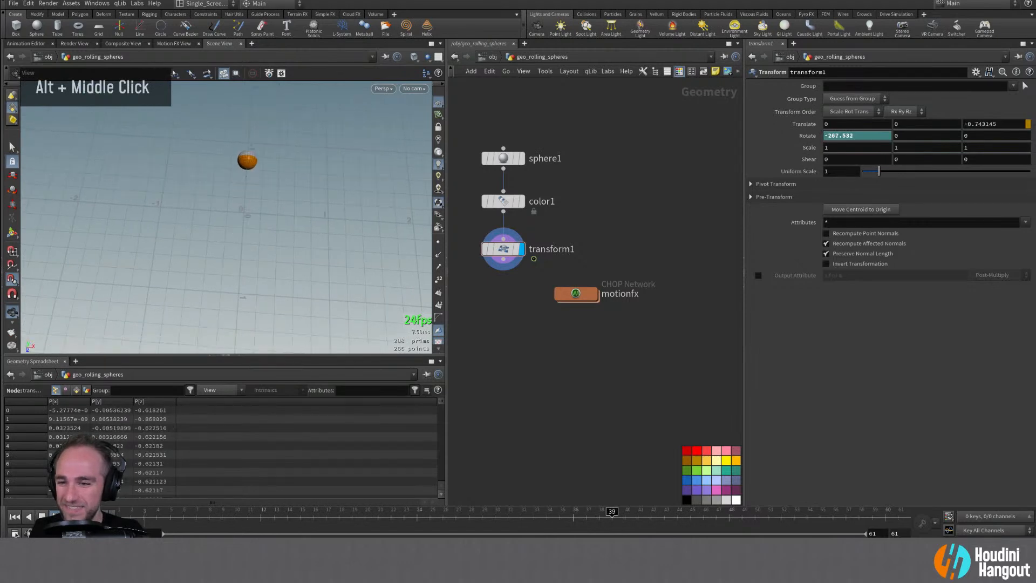
pyautogui.click(13, 516)
# Place the motionfx network beside transform1, leaving the transform's name as it is
pyautogui.moveTo(573, 294); pyautogui.dragTo(622, 249)
pyautogui.doubleClick(536, 249)
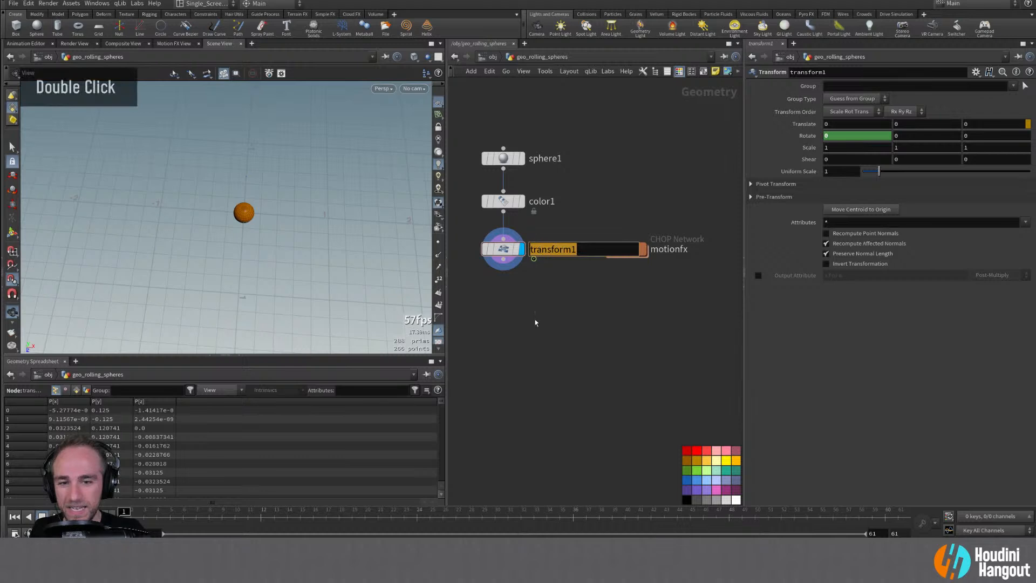
pyautogui.press('Return')
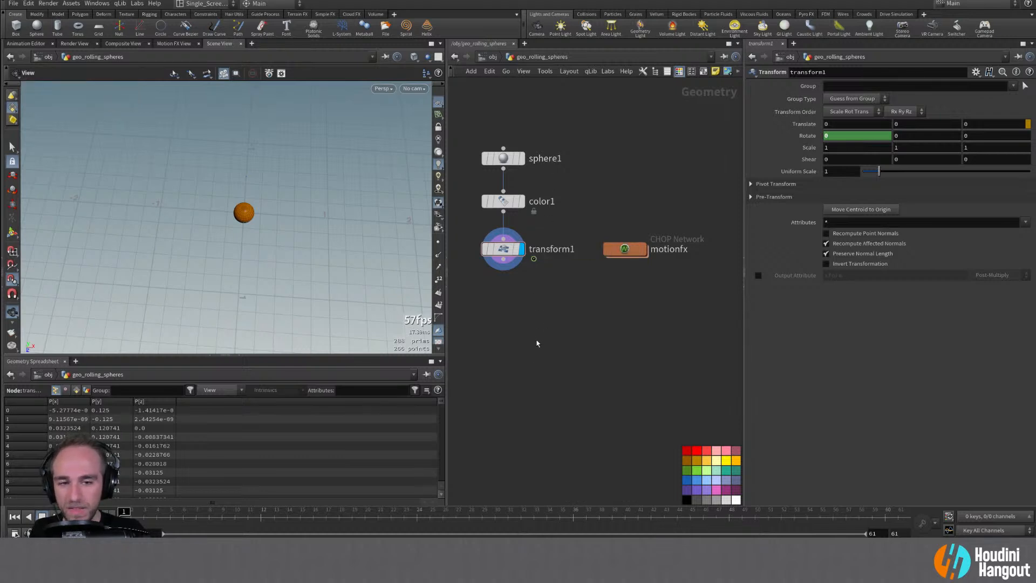
# Add a ROP Geometry Output node connected below transform1
pyautogui.keyDown('alt'); pyautogui.moveTo(549, 336); pyautogui.dragTo(565, 332, button='middle'); pyautogui.keyUp('alt')
pyautogui.keyDown('alt'); pyautogui.moveTo(564, 329); pyautogui.dragTo(554, 335, button='right'); pyautogui.keyUp('alt')
pyautogui.press('Tab')
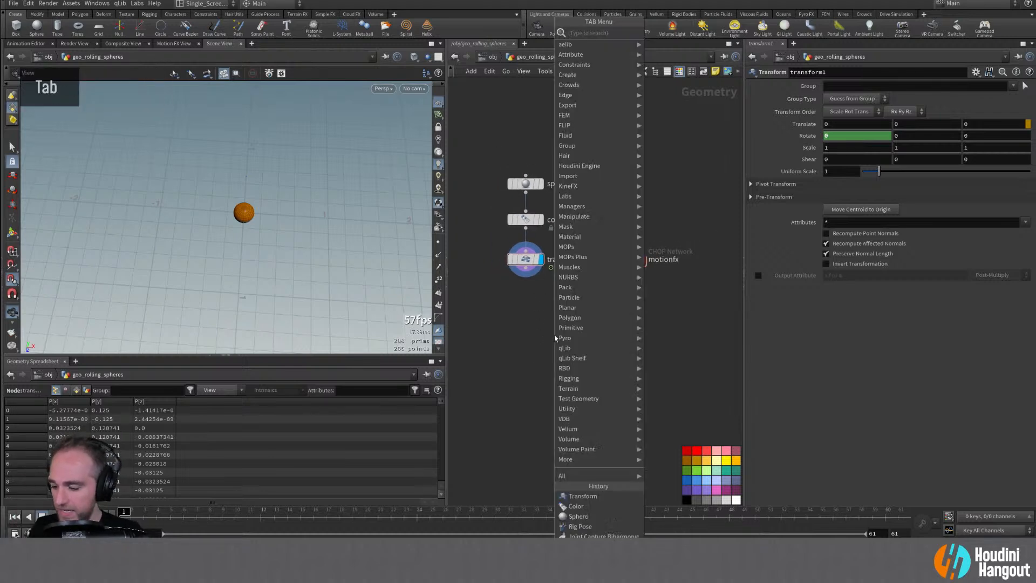
pyautogui.write('geo ro')
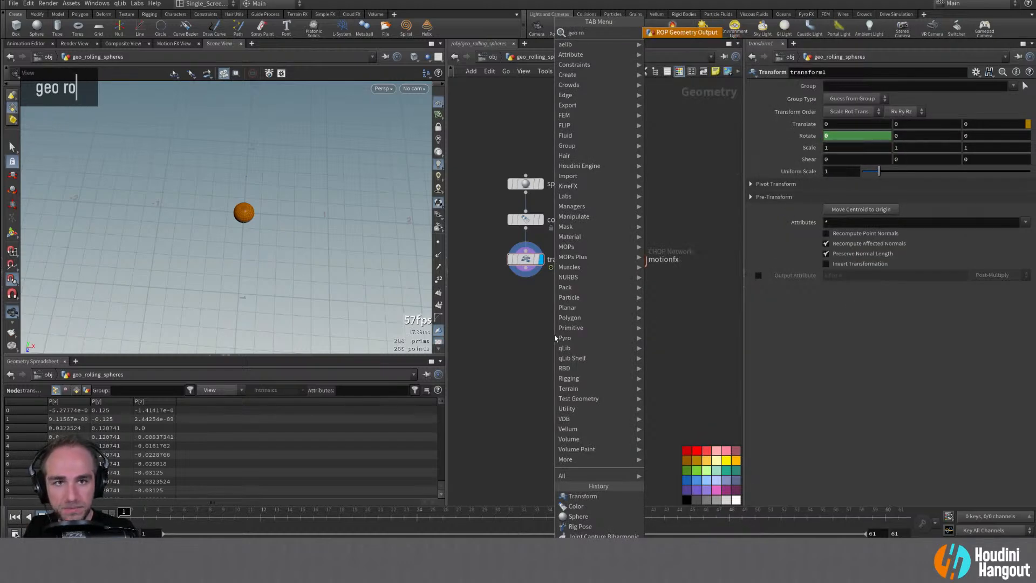
pyautogui.press('Return')
pyautogui.click(526, 272)
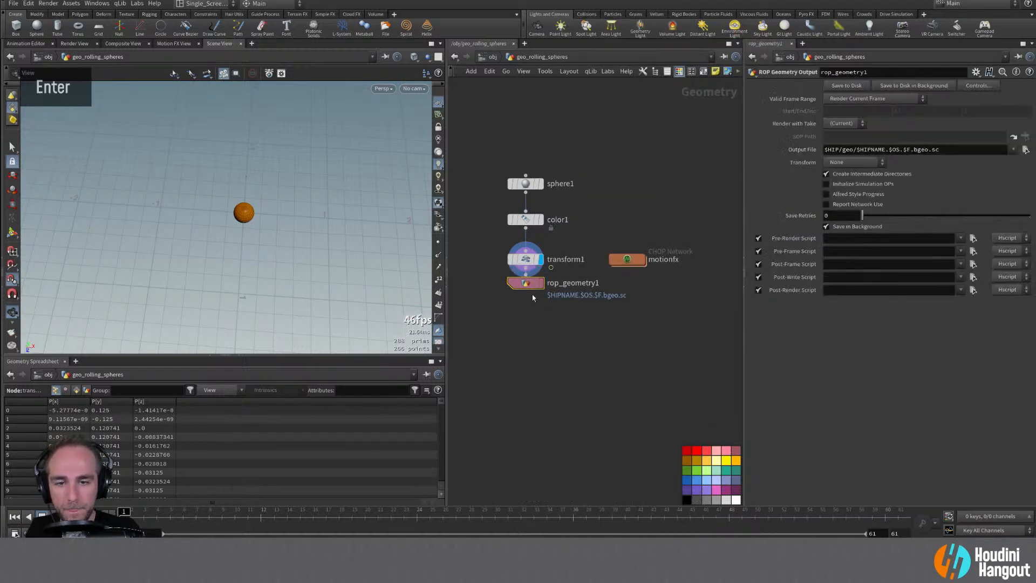
pyautogui.moveTo(526, 294); pyautogui.dragTo(526, 307)
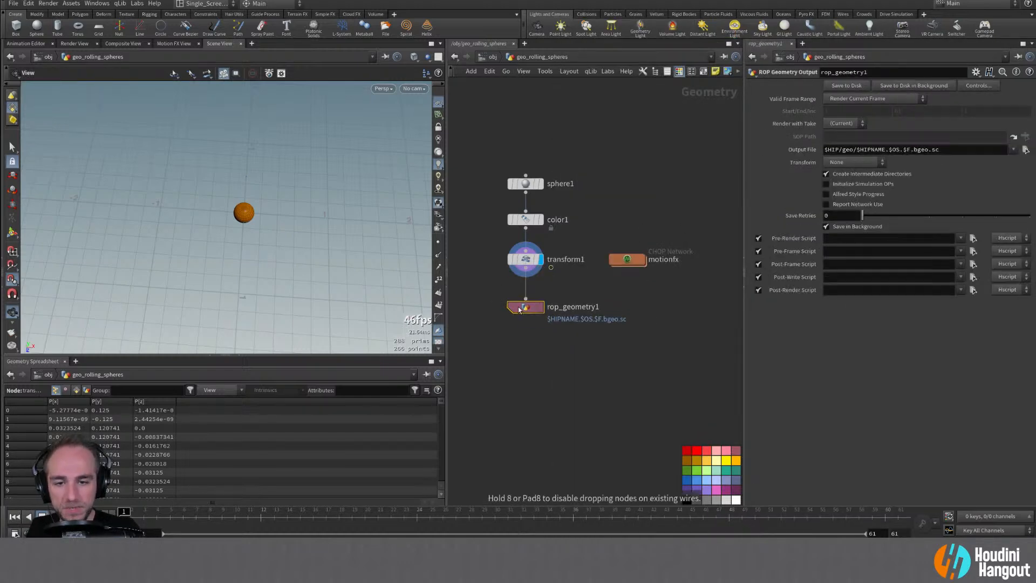
# Rename the ROP Geometry Output node rolling_sphere and align it under transform1
pyautogui.doubleClick(556, 306)
pyautogui.doubleClick(554, 307)
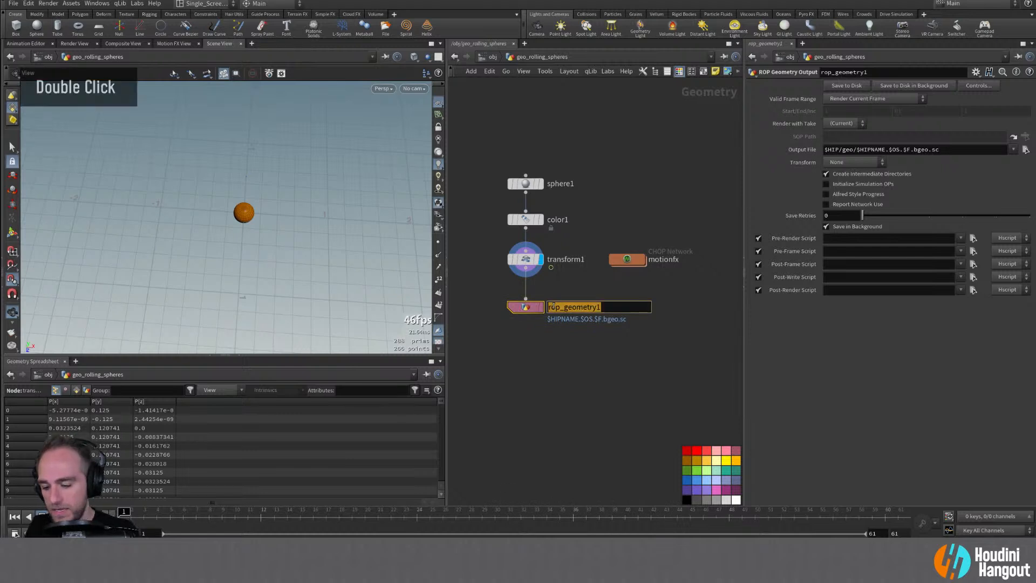
pyautogui.write('rolling_sphere')
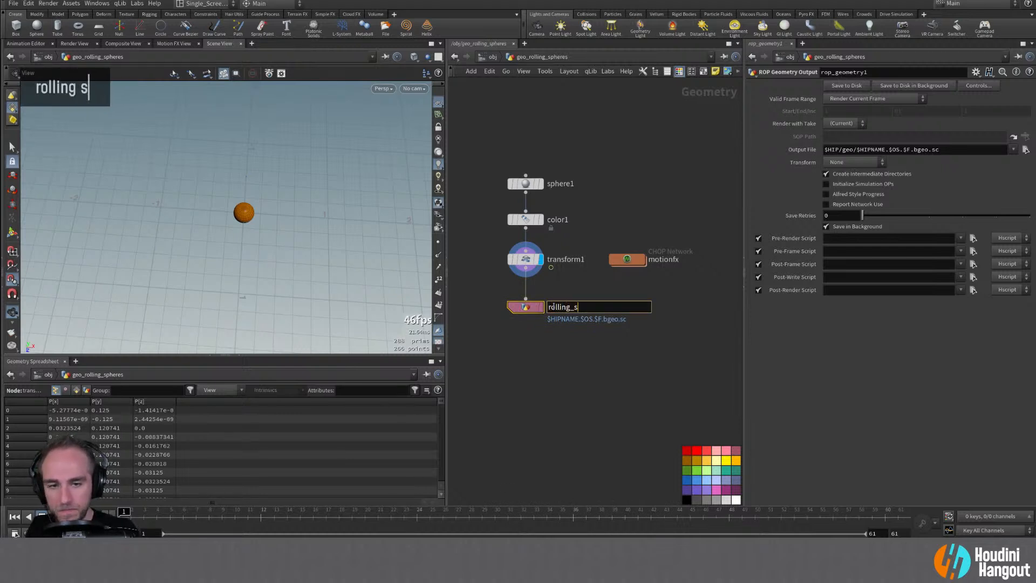
pyautogui.press('Return')
pyautogui.moveTo(517, 306); pyautogui.dragTo(516, 304)
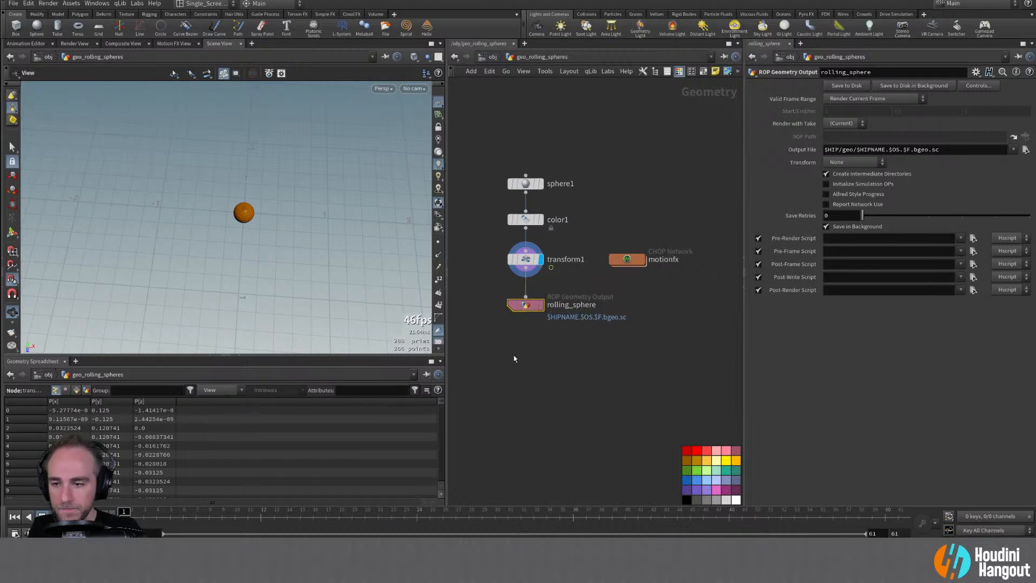
pyautogui.moveTo(527, 305); pyautogui.dragTo(527, 305)
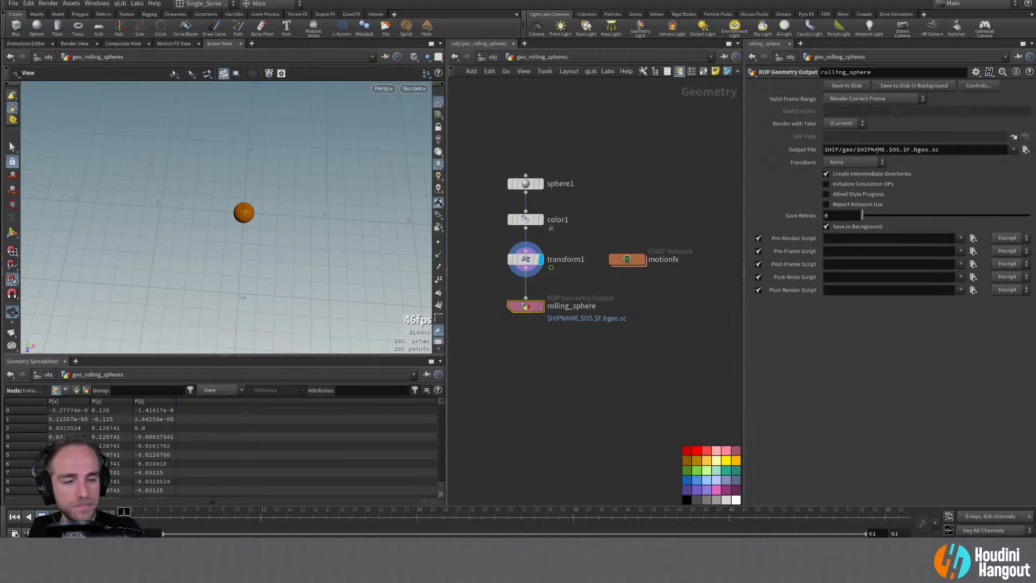
# Set the Output File to $HIP/geo/$OS.$F.bgeo.sc, rename the output node rolling_sphere_cache, and close the video player window
pyautogui.moveTo(888, 151); pyautogui.dragTo(857, 151)
pyautogui.press('BackSpace')
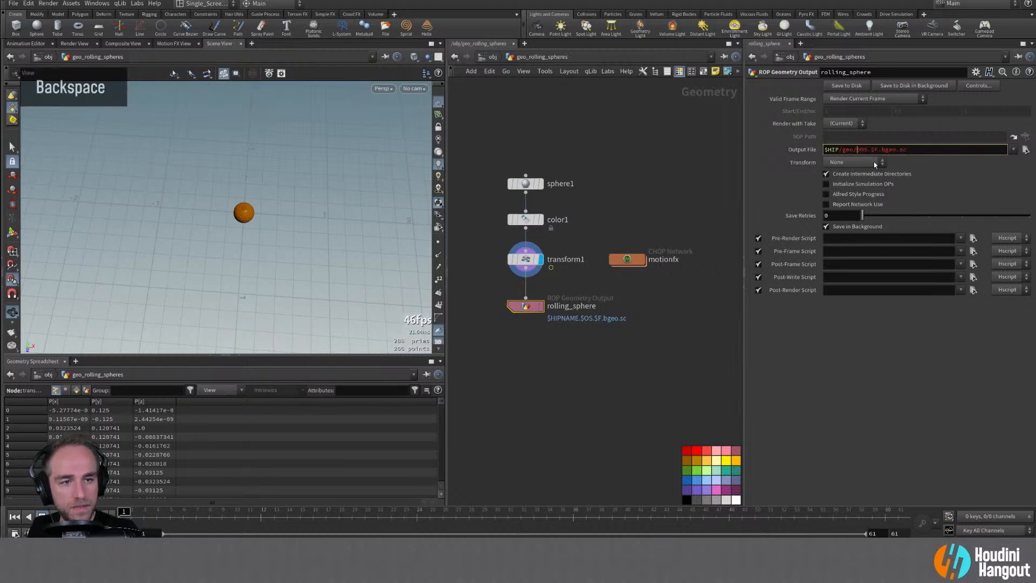
pyautogui.doubleClick(598, 306)
pyautogui.write('_cache')
pyautogui.press('Return')
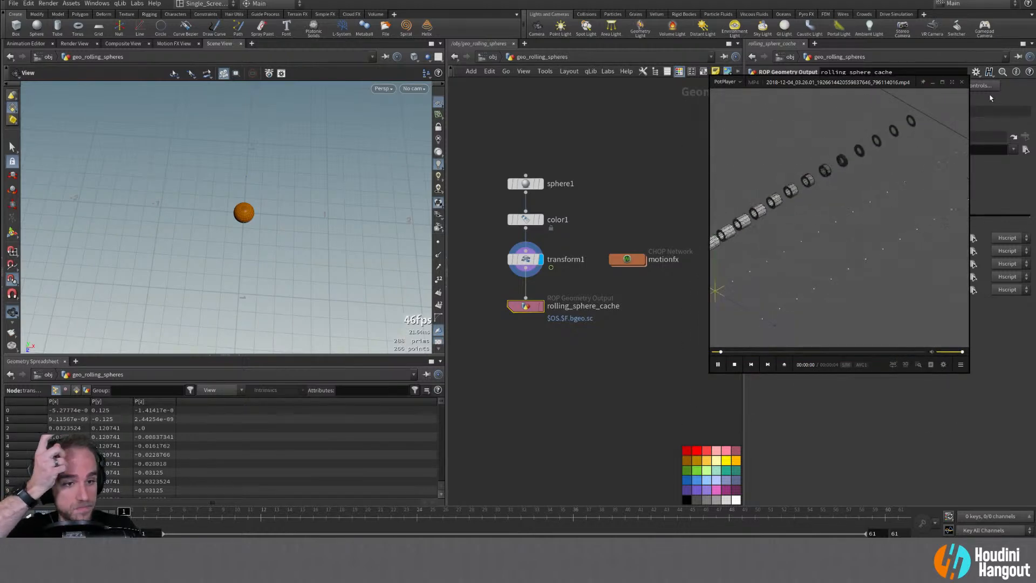
pyautogui.click(961, 83)
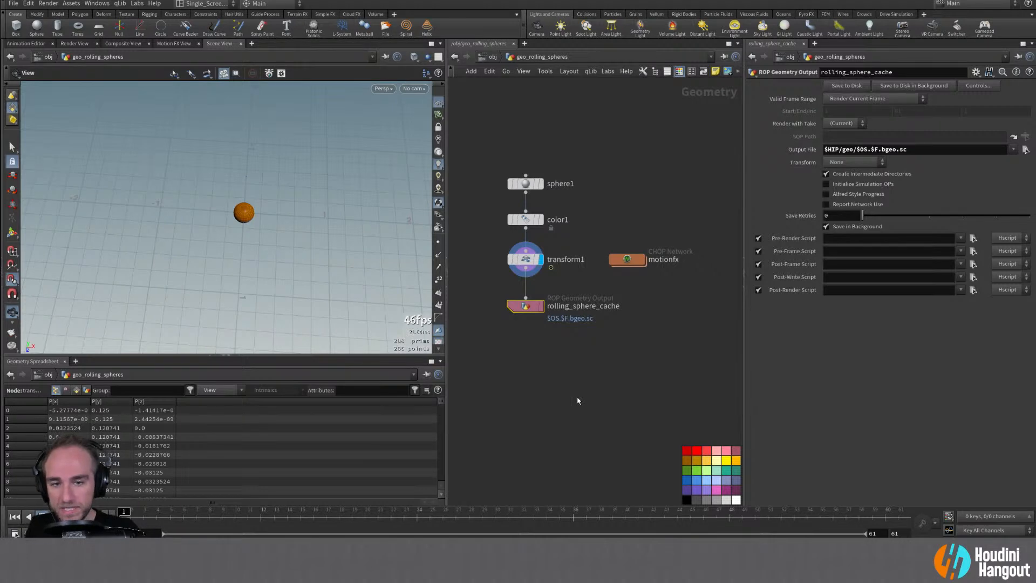
# Tidy the network by moving rolling_sphere_cache slightly closer to transform1 and placing motionfx above sphere1
pyautogui.moveTo(538, 316); pyautogui.dragTo(538, 310)
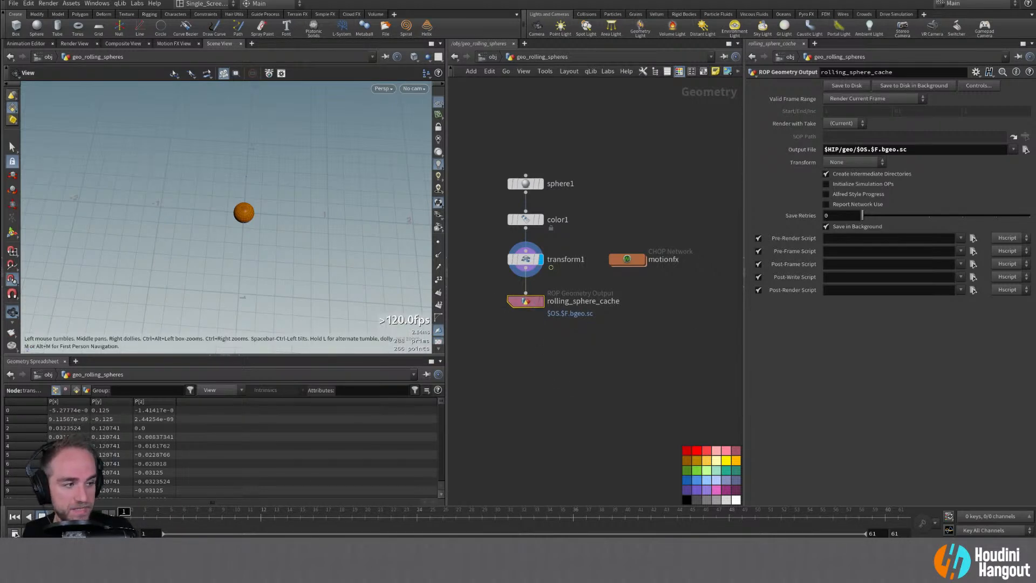
pyautogui.keyDown('alt'); pyautogui.moveTo(566, 429); pyautogui.dragTo(566, 400, button='middle'); pyautogui.keyUp('alt')
pyautogui.moveTo(565, 400); pyautogui.dragTo(604, 384, button='right')
pyautogui.moveTo(604, 384); pyautogui.dragTo(561, 393, button='middle')
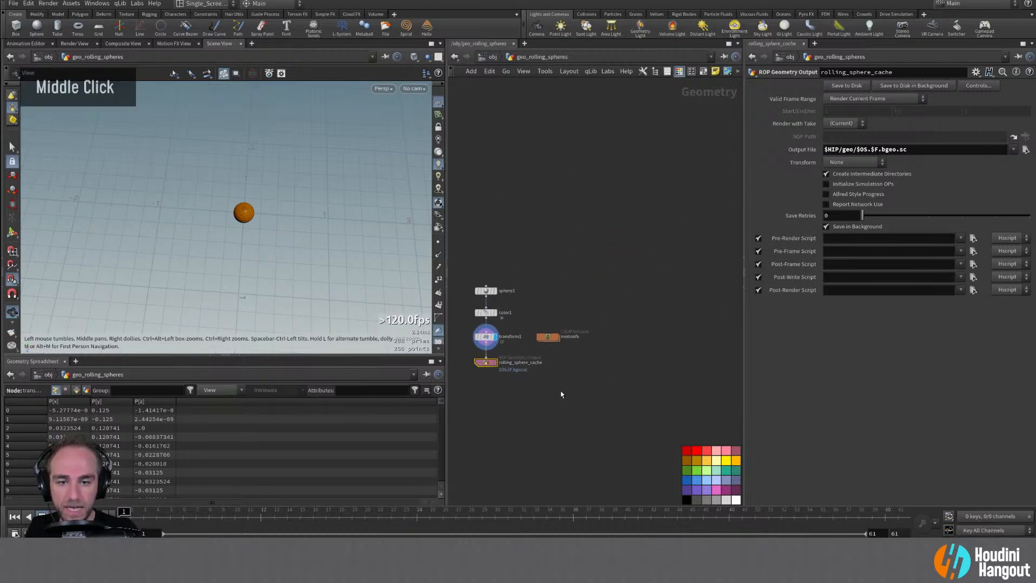
pyautogui.moveTo(562, 393); pyautogui.dragTo(550, 334, button='right')
pyautogui.moveTo(549, 331); pyautogui.dragTo(473, 228)
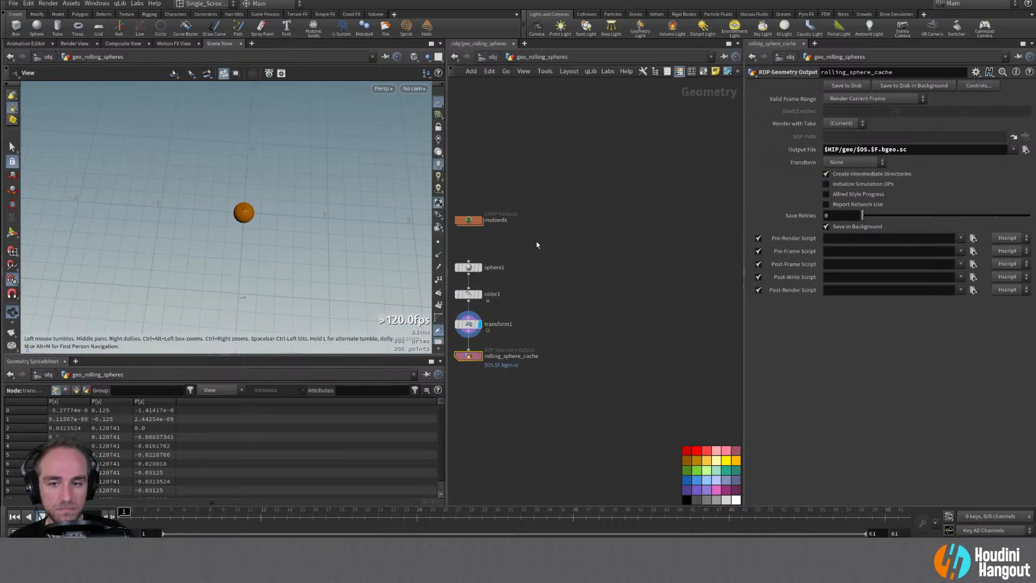
# Add a File node in the empty area beside the sphere chain
pyautogui.moveTo(581, 264); pyautogui.dragTo(583, 248, button='middle')
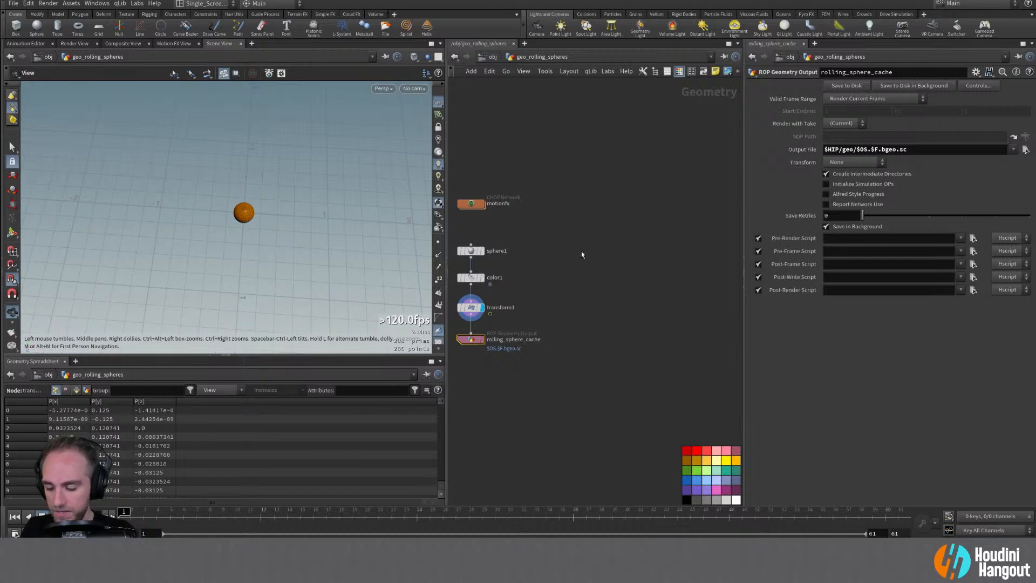
pyautogui.press('Tab')
pyautogui.write('file')
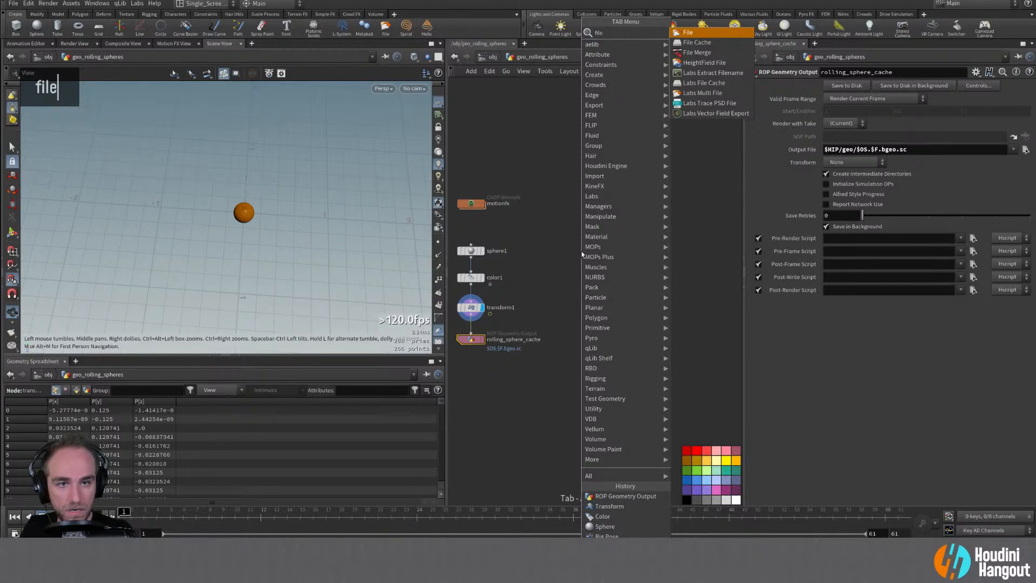
pyautogui.press('Return')
pyautogui.click(581, 251)
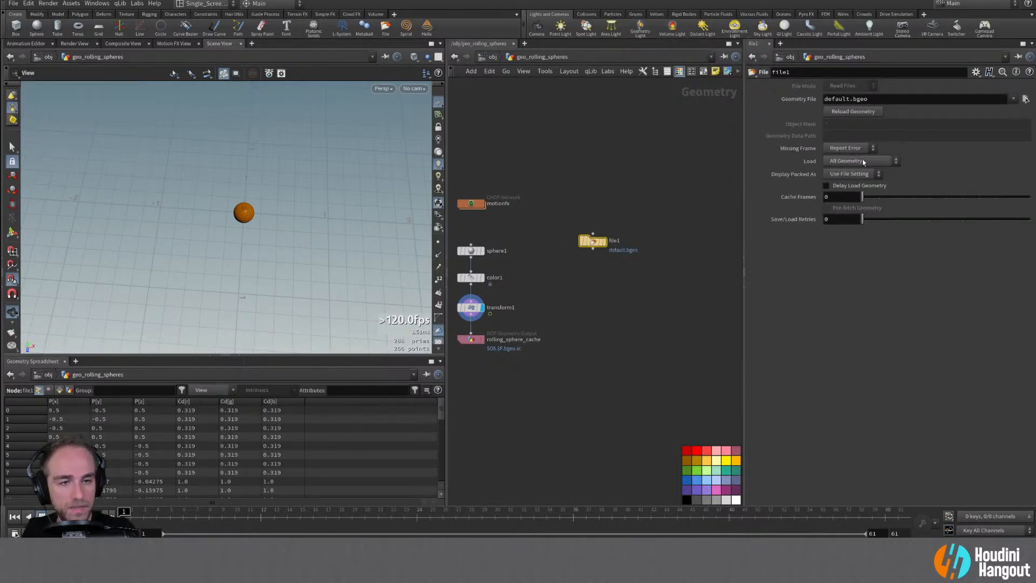
pyautogui.click(1025, 99)
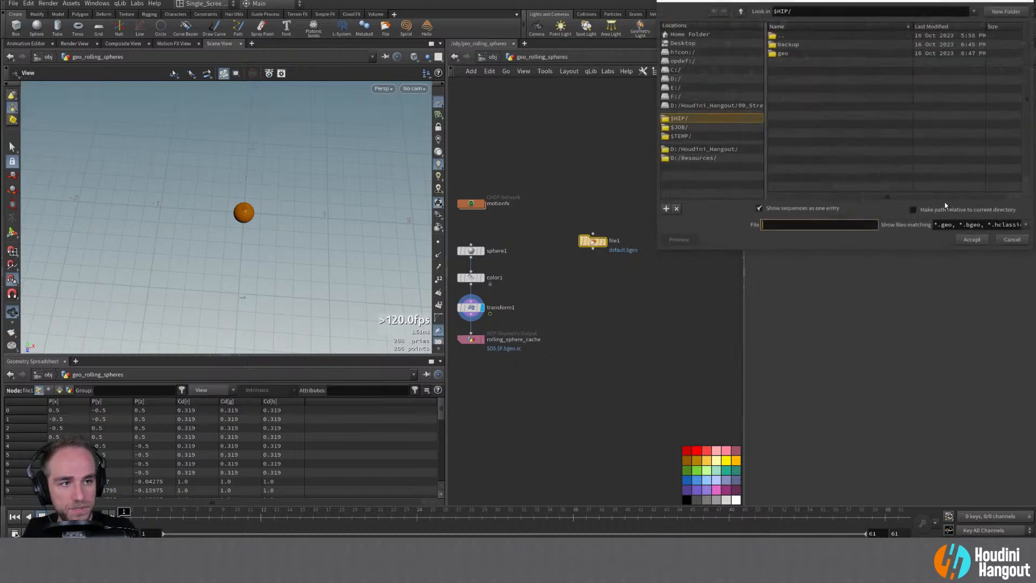
pyautogui.doubleClick(782, 53)
pyautogui.click(798, 44)
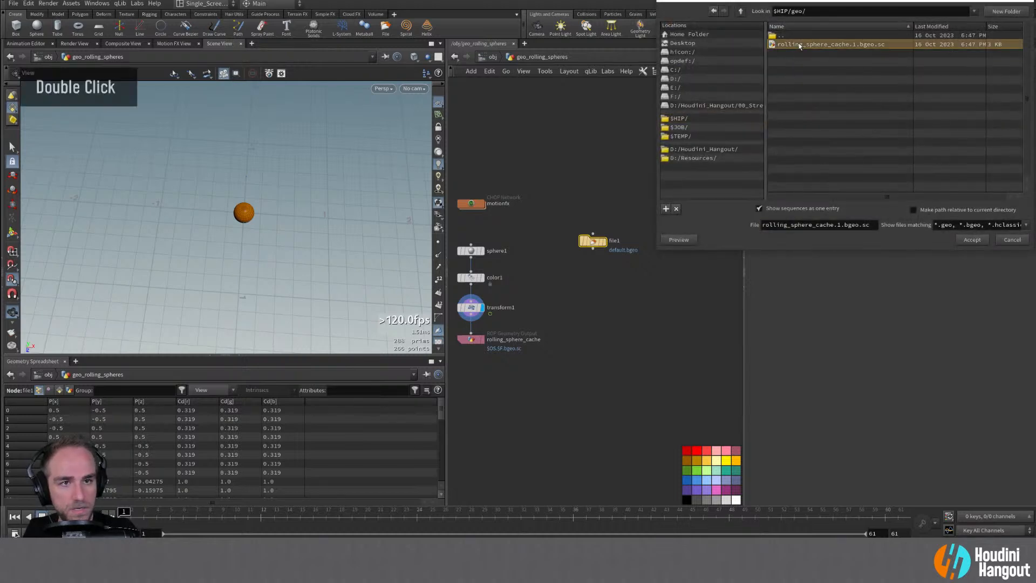
pyautogui.click(1013, 240)
# Set the Valid Frame Range of rolling_sphere_cache to Render Frame Range and save the geometry sequence to disk
pyautogui.click(473, 340)
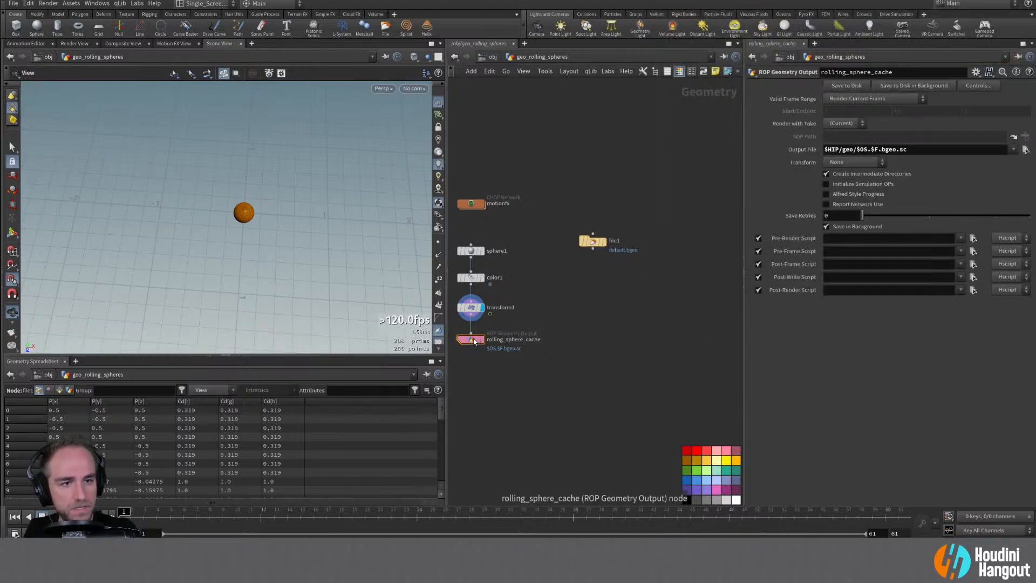
pyautogui.click(872, 98)
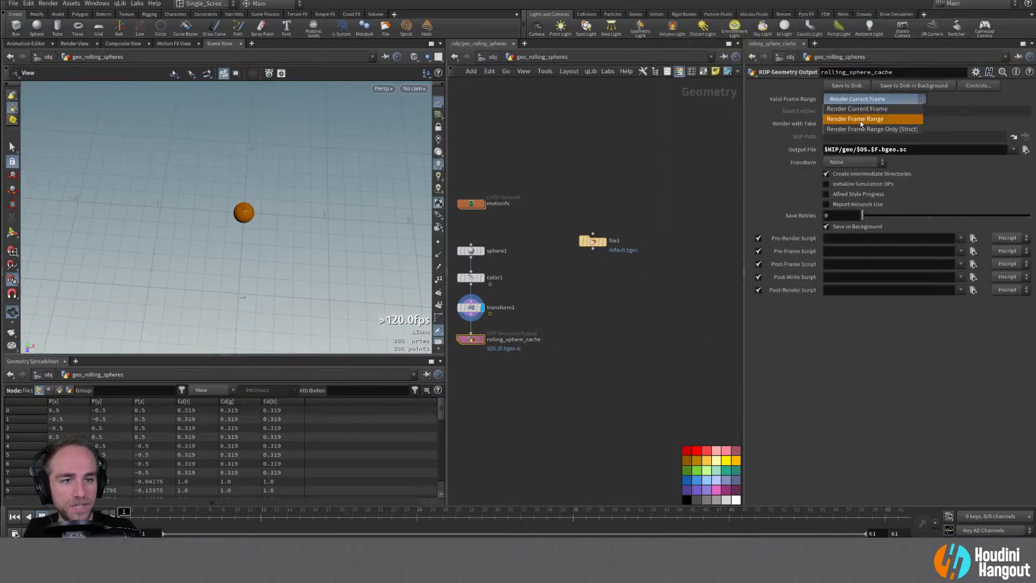
pyautogui.click(860, 120)
pyautogui.click(847, 86)
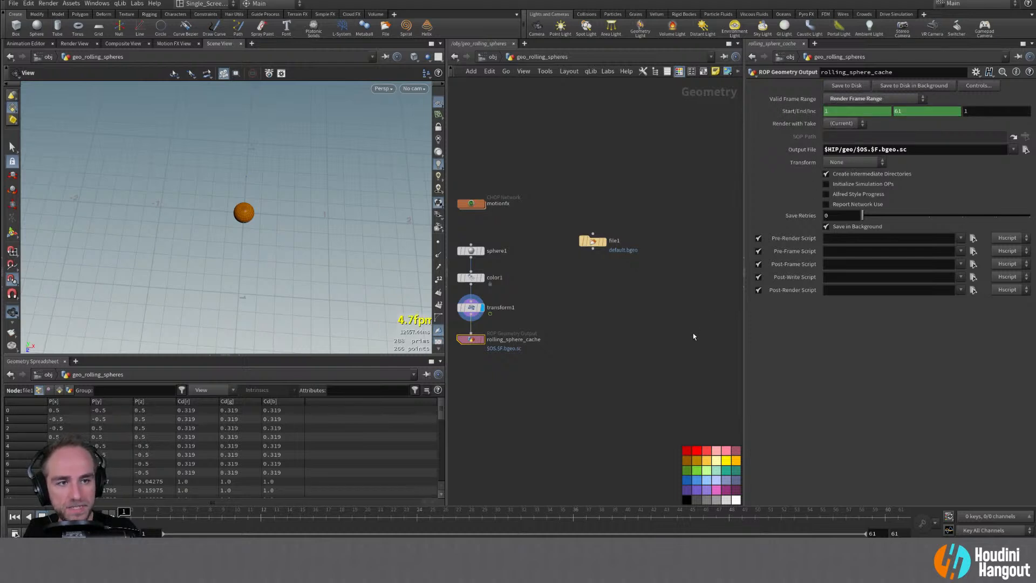
# Display file1 and load $HIP/geo/rolling_sphere_cache.$F.bgeo.sc into it as a Packed Disk Sequence
pyautogui.moveTo(593, 244)
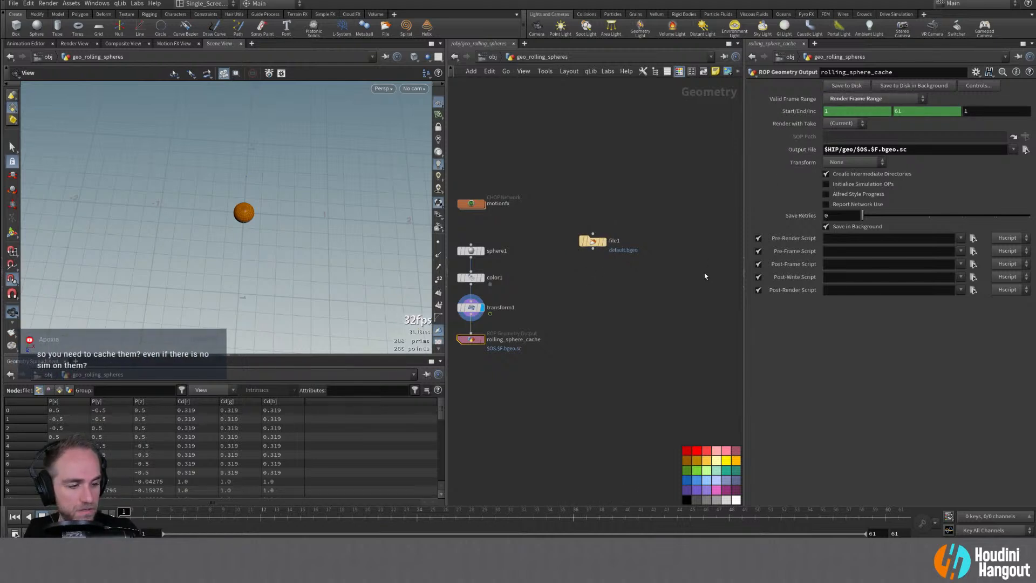
pyautogui.doubleClick(593, 242)
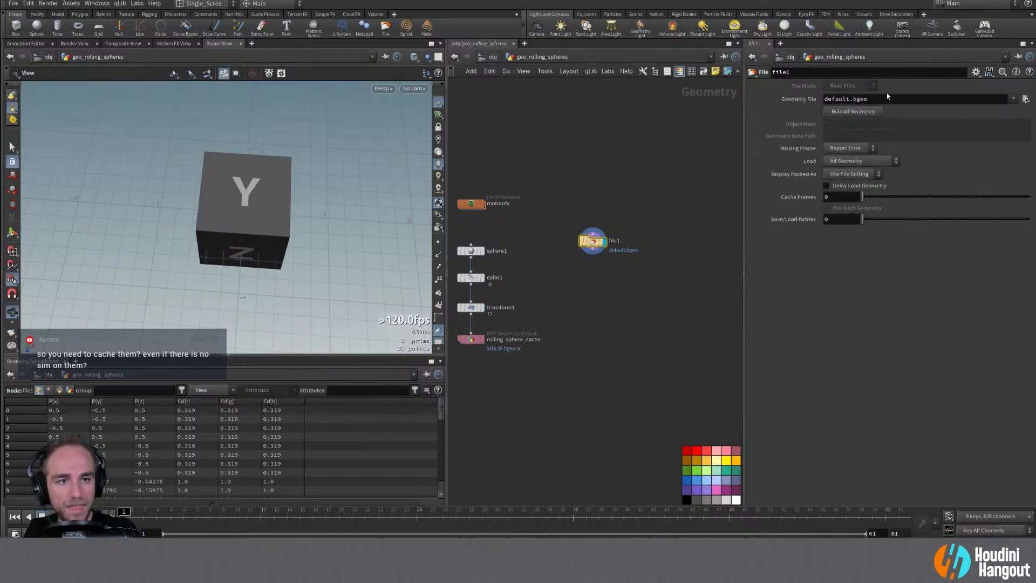
pyautogui.click(844, 161)
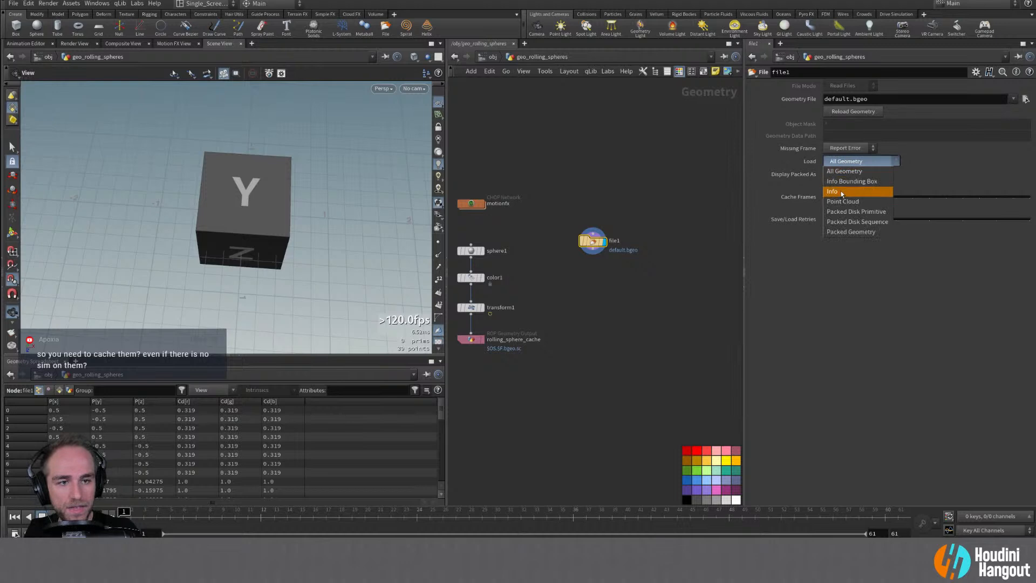
pyautogui.click(852, 224)
pyautogui.click(1024, 99)
pyautogui.click(842, 44)
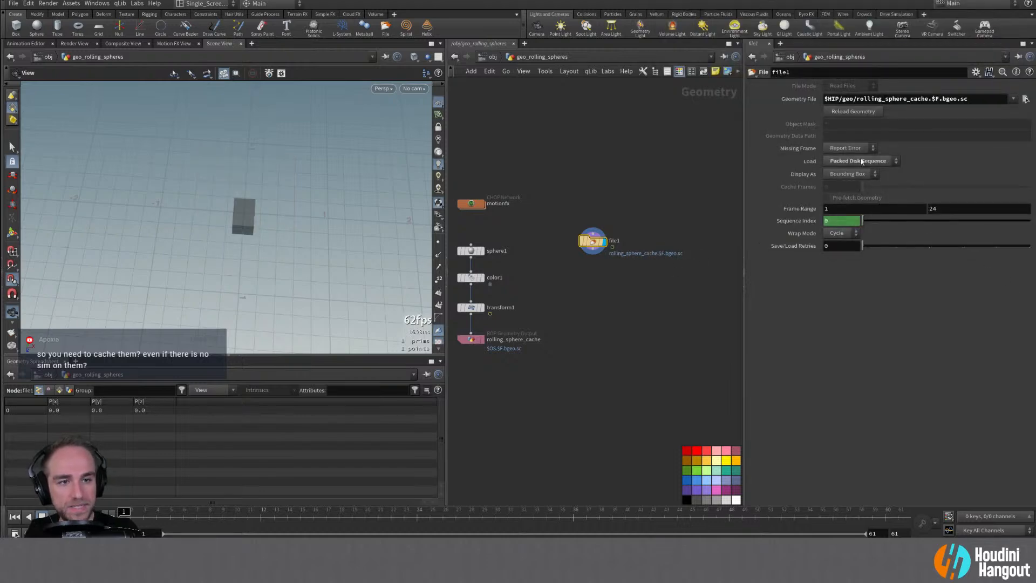
# Change the Load option of file1 to Packed Disk Primitive
pyautogui.moveTo(608, 252)
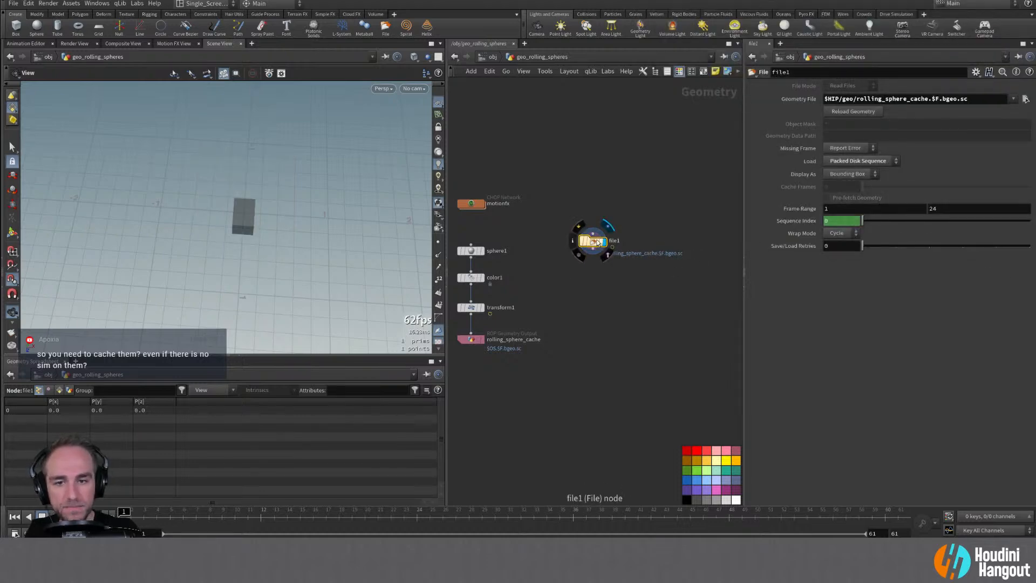
pyautogui.click(857, 161)
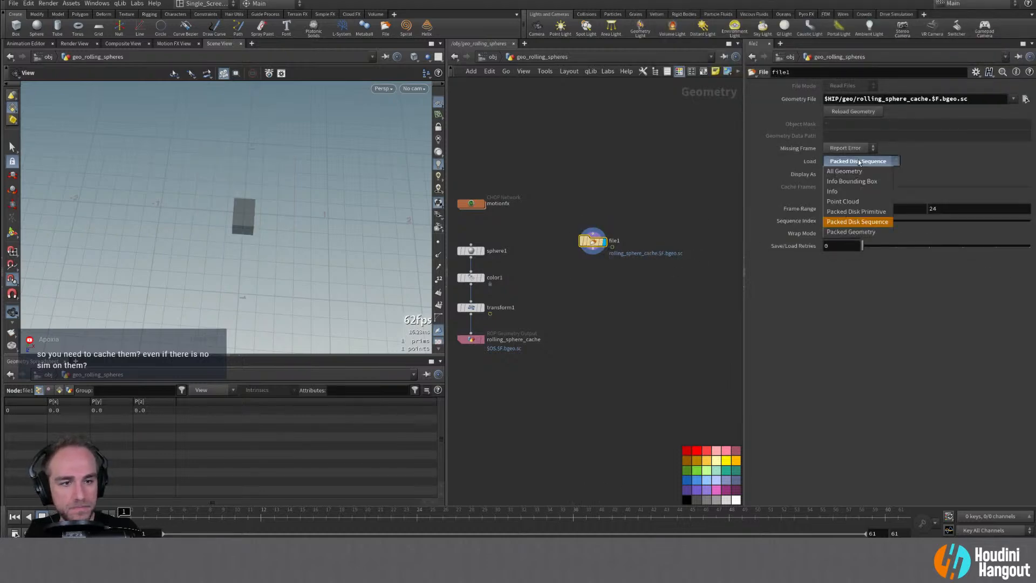
pyautogui.click(859, 211)
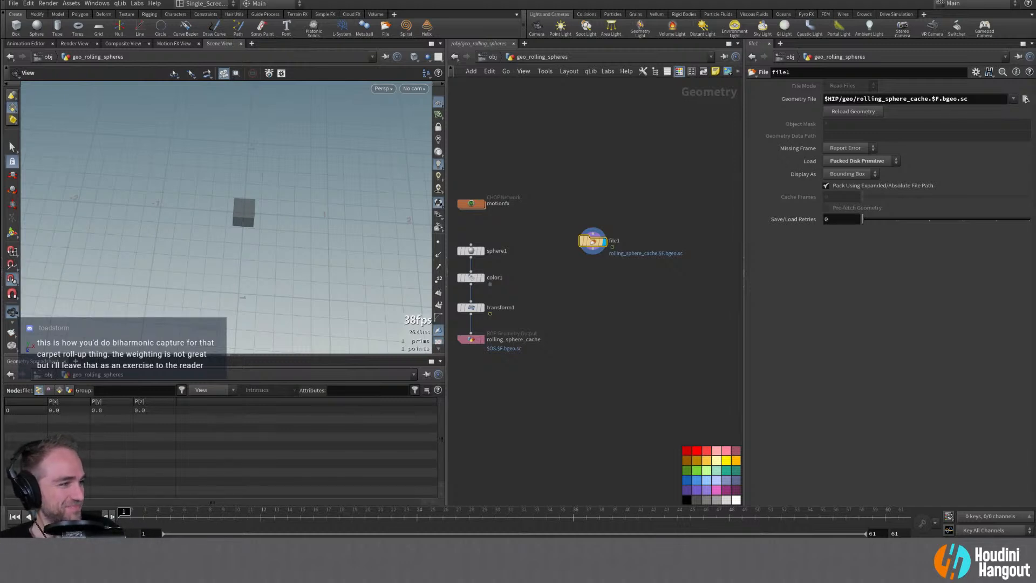
pyautogui.scroll(1, 227, 215)
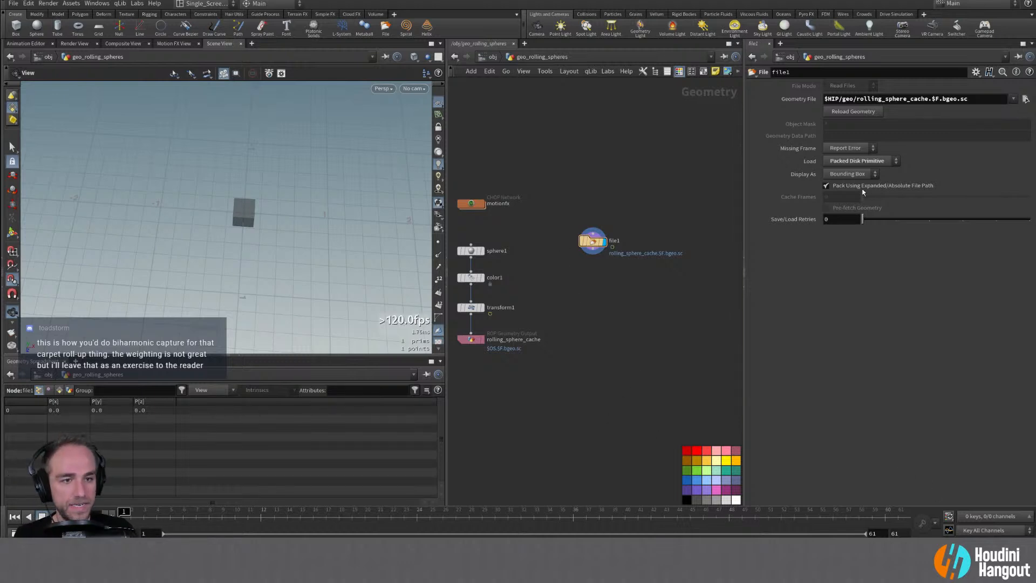
pyautogui.click(860, 161)
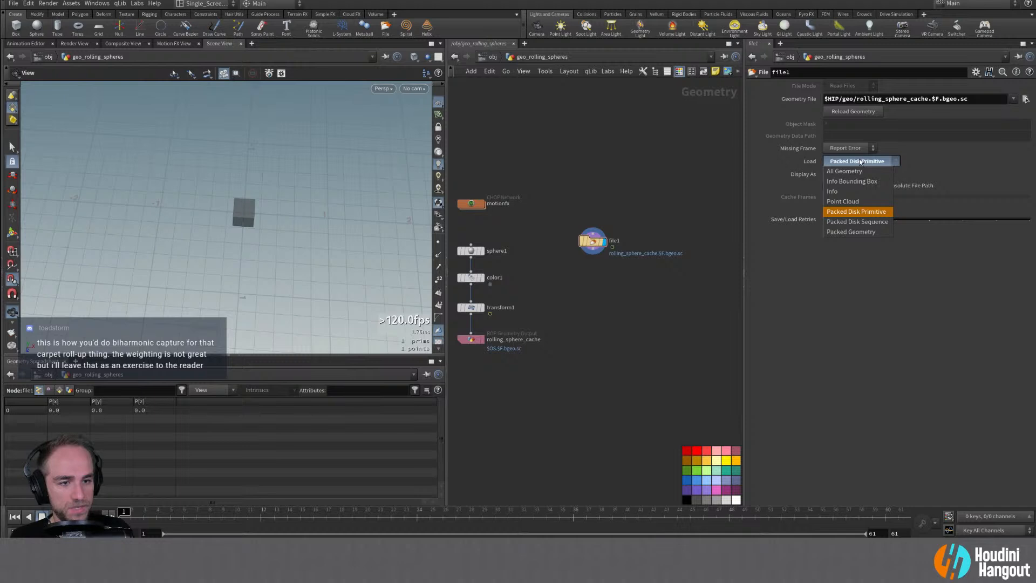
pyautogui.click(572, 368)
# Check the node info of file1, set its Display As option to Full Geometry, and scrub through the cached animation
pyautogui.middleClick(592, 243)
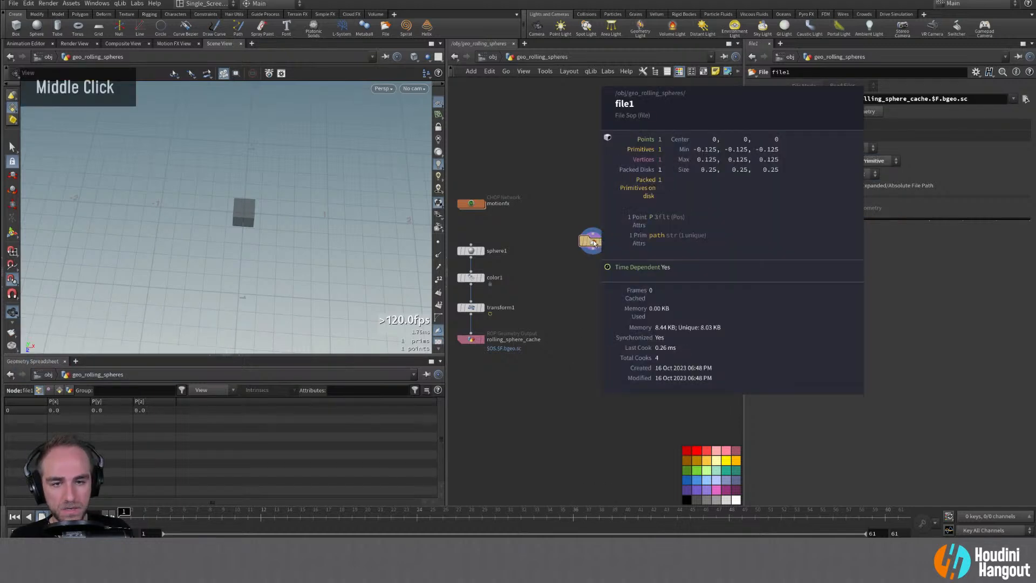
pyautogui.click(848, 173)
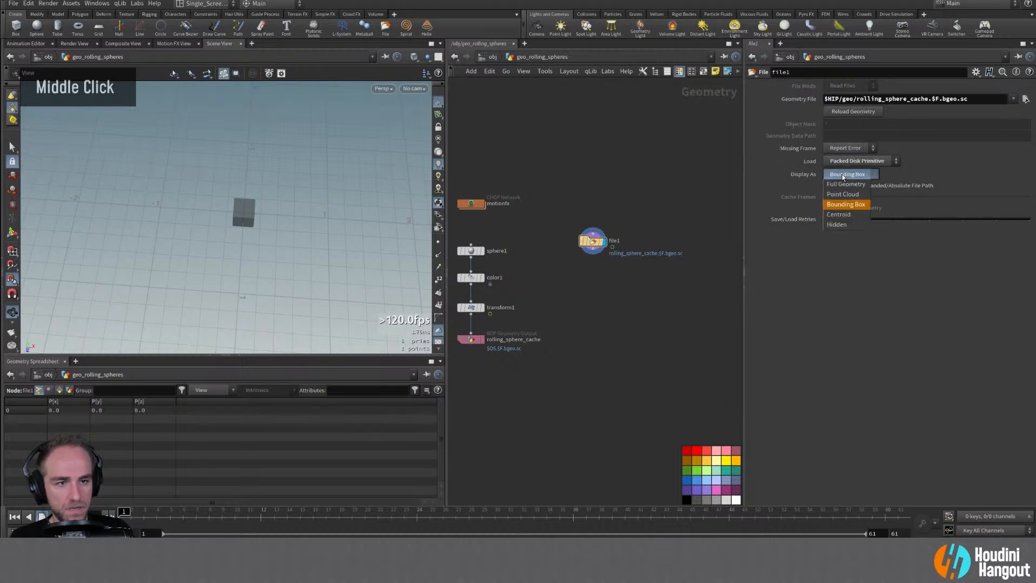
pyautogui.click(845, 185)
pyautogui.moveTo(124, 511); pyautogui.dragTo(742, 508)
pyautogui.hotkey('ctrl', 'Up')
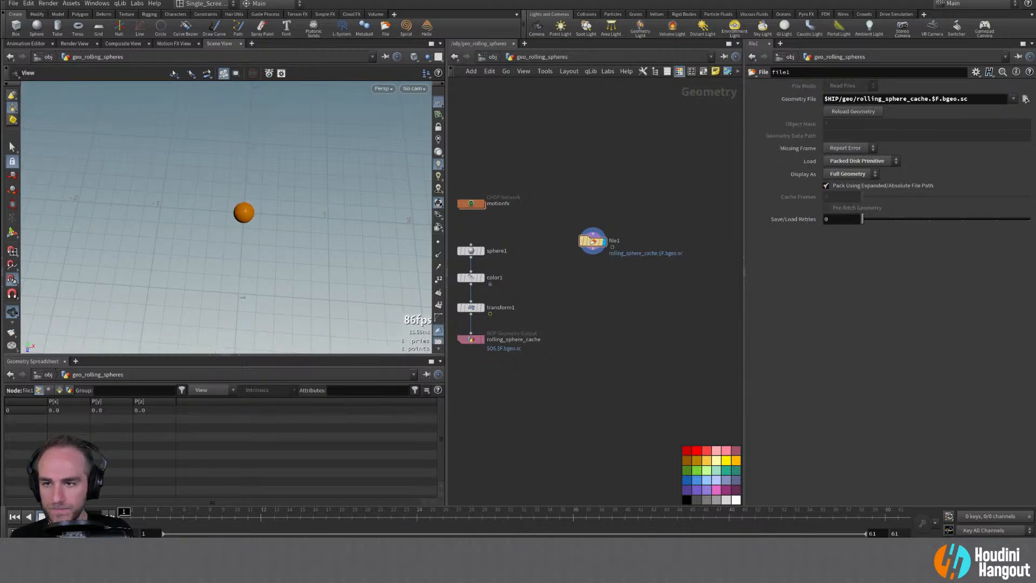
# Examine the full path attribute of file1's primitive in the Geometry Spreadsheet while scrubbing the timeline
pyautogui.click(60, 389)
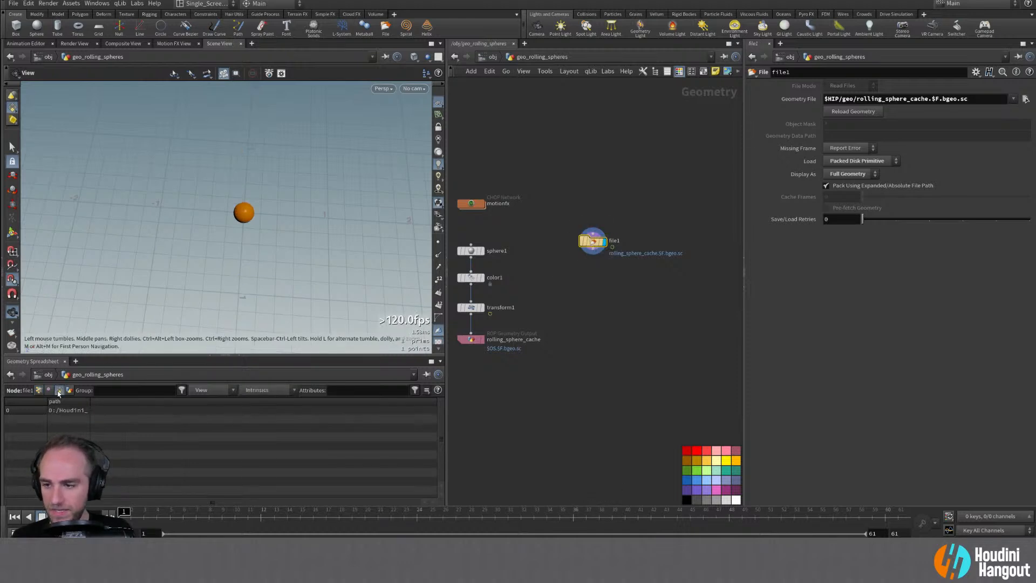
pyautogui.moveTo(89, 402); pyautogui.dragTo(256, 402)
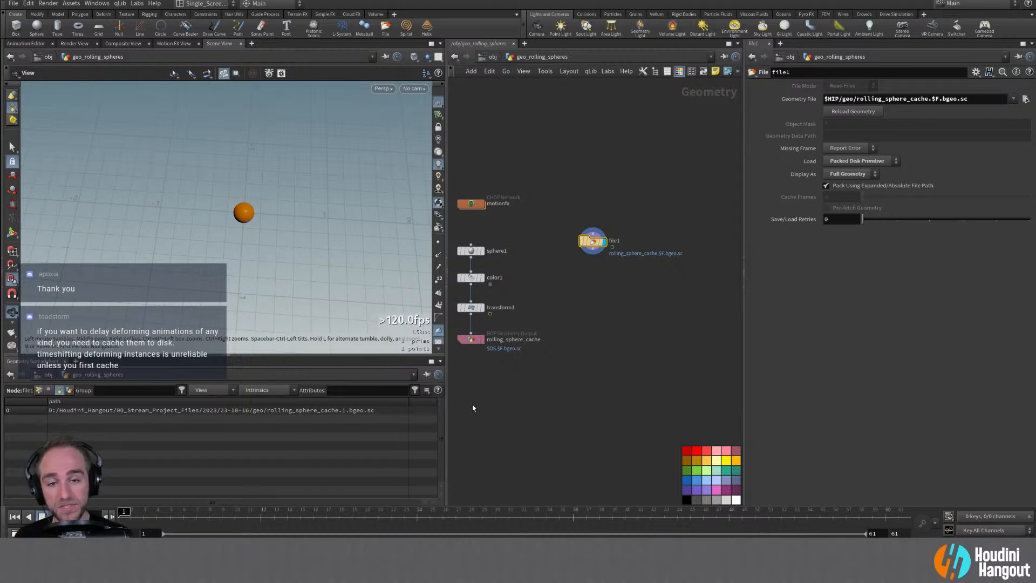
pyautogui.moveTo(304, 517); pyautogui.dragTo(124, 515)
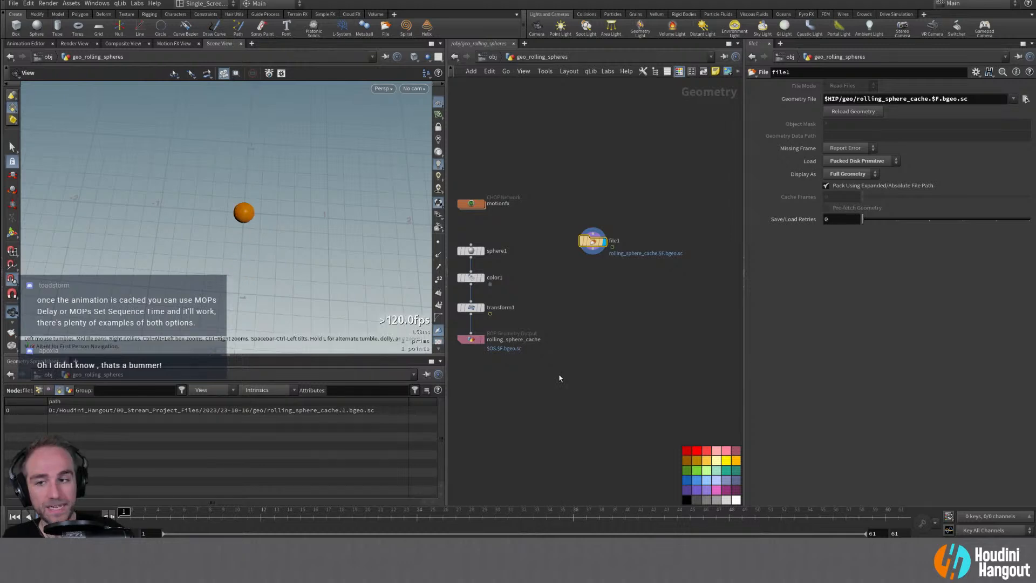
# Add a MOPs Instancer below file1, connect file1 to its input, and display the instancer
pyautogui.keyDown('alt'); pyautogui.moveTo(595, 326); pyautogui.dragTo(595, 323, button='middle'); pyautogui.keyUp('alt')
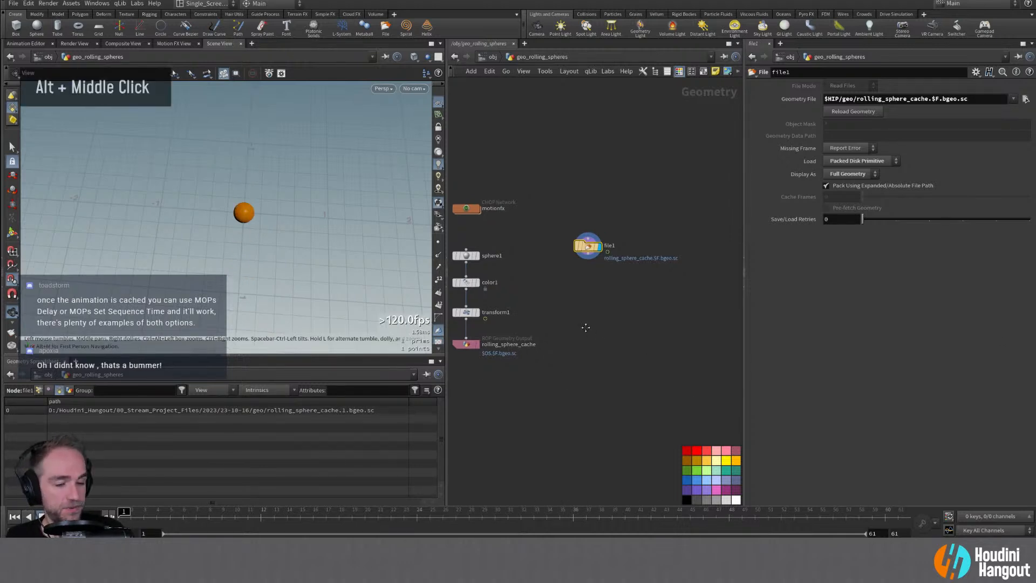
pyautogui.keyDown('alt'); pyautogui.moveTo(596, 324); pyautogui.dragTo(597, 289, button='right'); pyautogui.keyUp('alt')
pyautogui.press('Tab')
pyautogui.write('mops in')
pyautogui.press('Return')
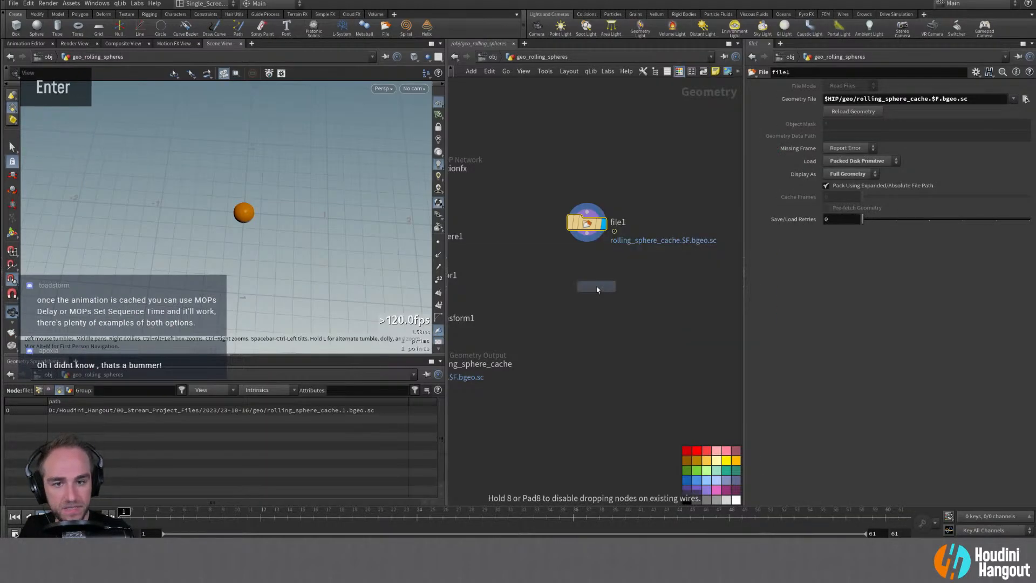
pyautogui.click(588, 303)
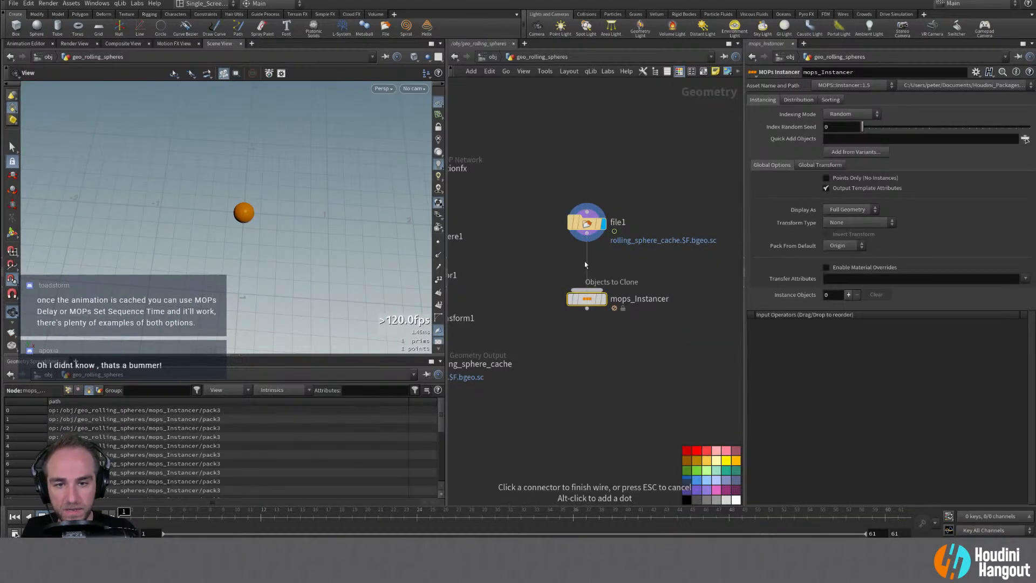
pyautogui.doubleClick(607, 302)
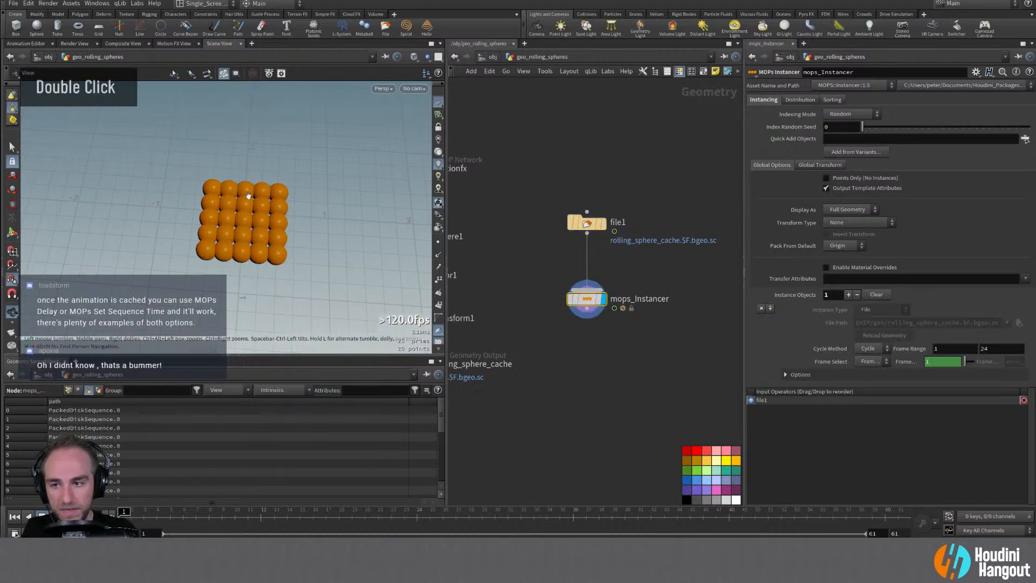
# Distribute the instances as a Fixed Number grid with Grid X 10, Grid Z 1, and an X Distance of 0.3
pyautogui.click(800, 100)
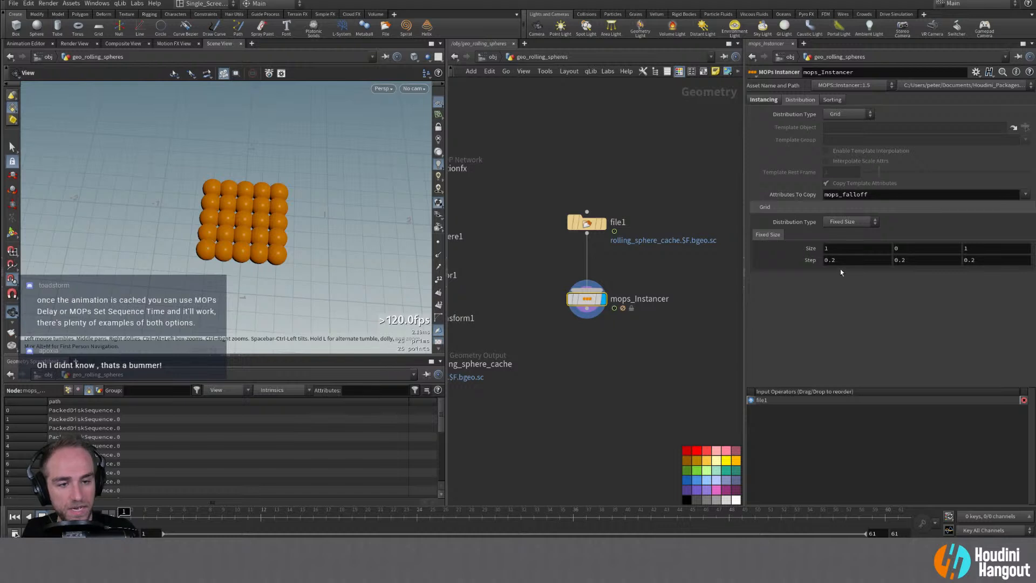
pyautogui.click(848, 222)
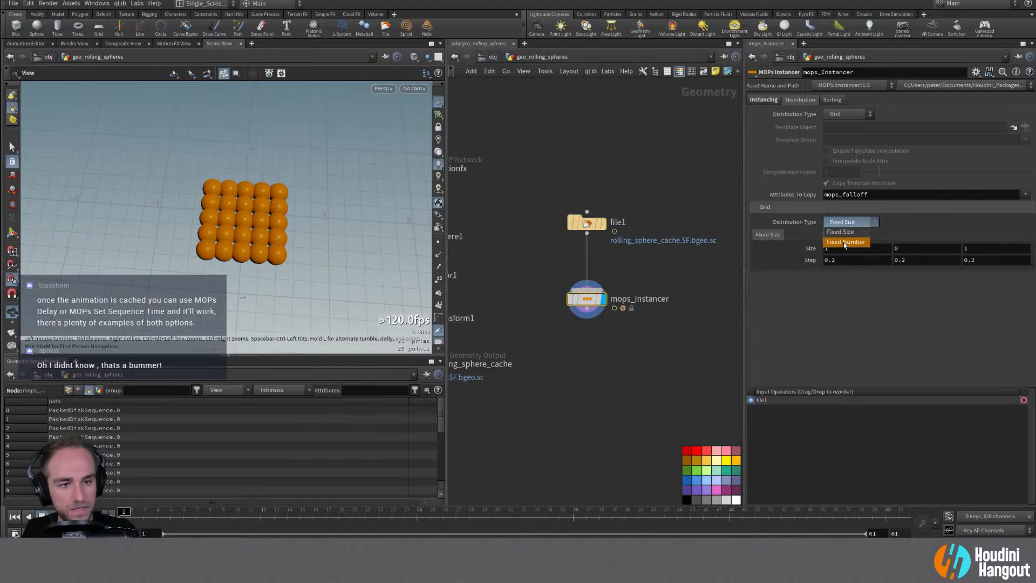
pyautogui.click(844, 239)
pyautogui.moveTo(936, 248); pyautogui.dragTo(873, 254)
pyautogui.moveTo(936, 273); pyautogui.dragTo(953, 258)
pyautogui.hotkey('ctrl', 'z')
pyautogui.hotkey('ctrl', 'z')
pyautogui.moveTo(983, 285); pyautogui.dragTo(984, 286, button='middle')
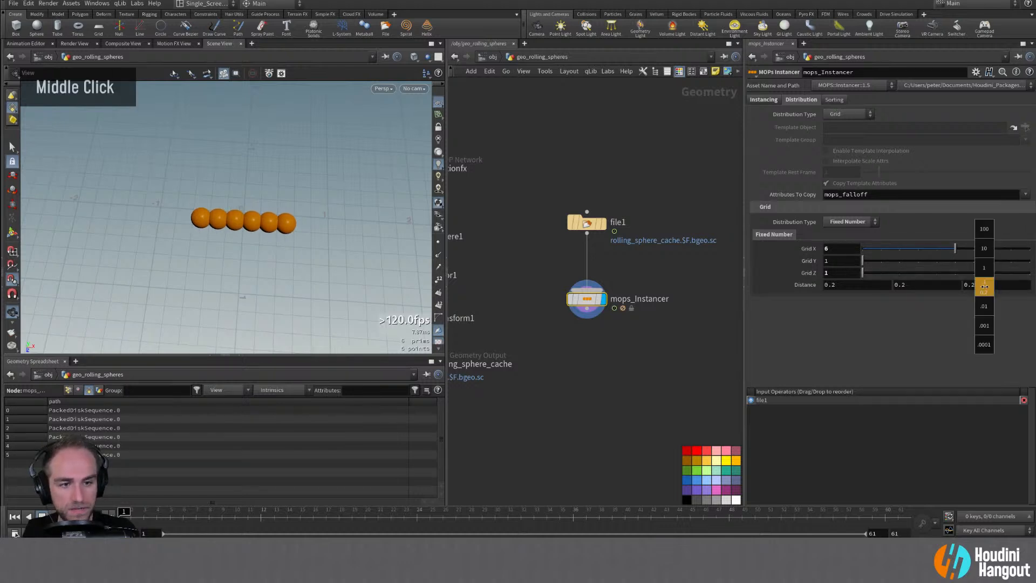
pyautogui.moveTo(844, 284); pyautogui.dragTo(846, 292, button='middle')
pyautogui.moveTo(964, 251); pyautogui.dragTo(1028, 251)
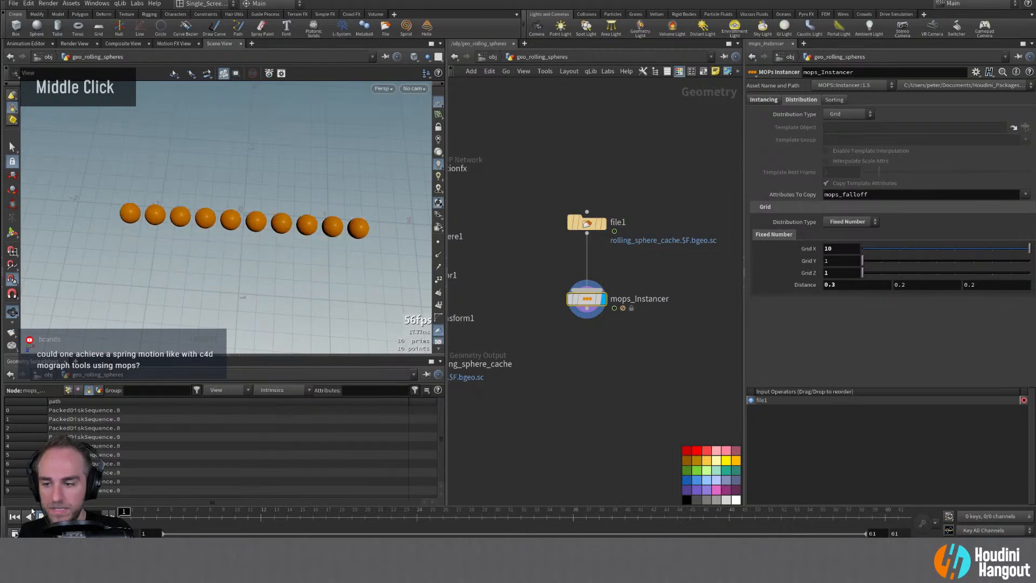
# Play back the row of rolling spheres and review the Instancing and Distribution settings of mops_Instancer
pyautogui.press('Up')
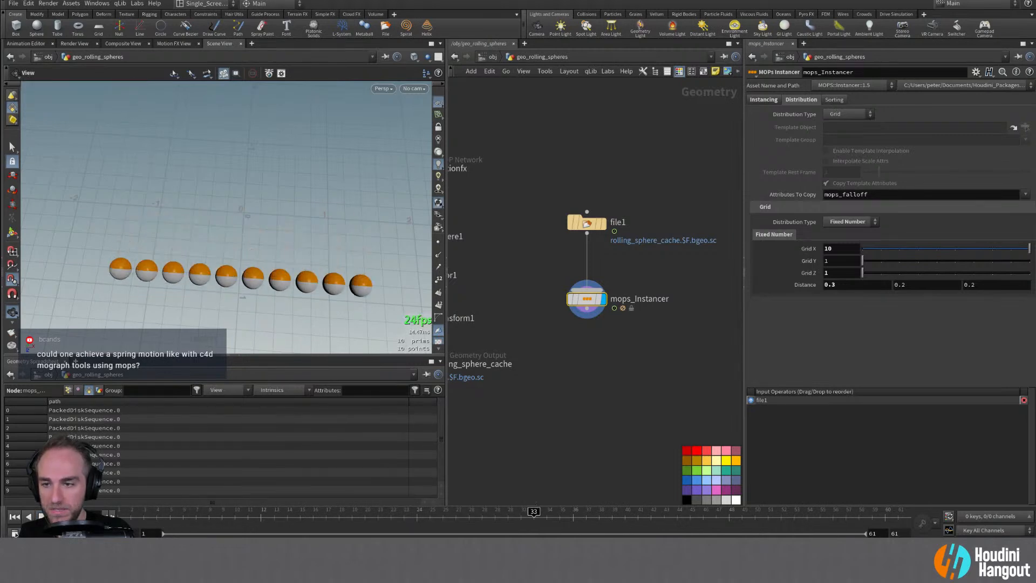
pyautogui.keyDown('alt'); pyautogui.moveTo(171, 277); pyautogui.dragTo(291, 158); pyautogui.keyUp('alt')
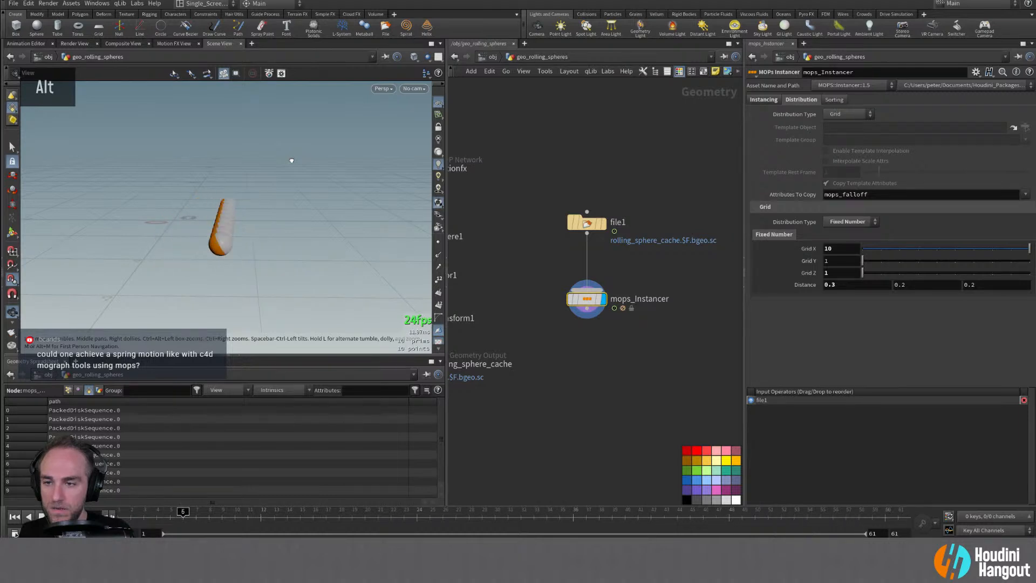
pyautogui.keyDown('alt'); pyautogui.moveTo(291, 160); pyautogui.dragTo(271, 174); pyautogui.keyUp('alt')
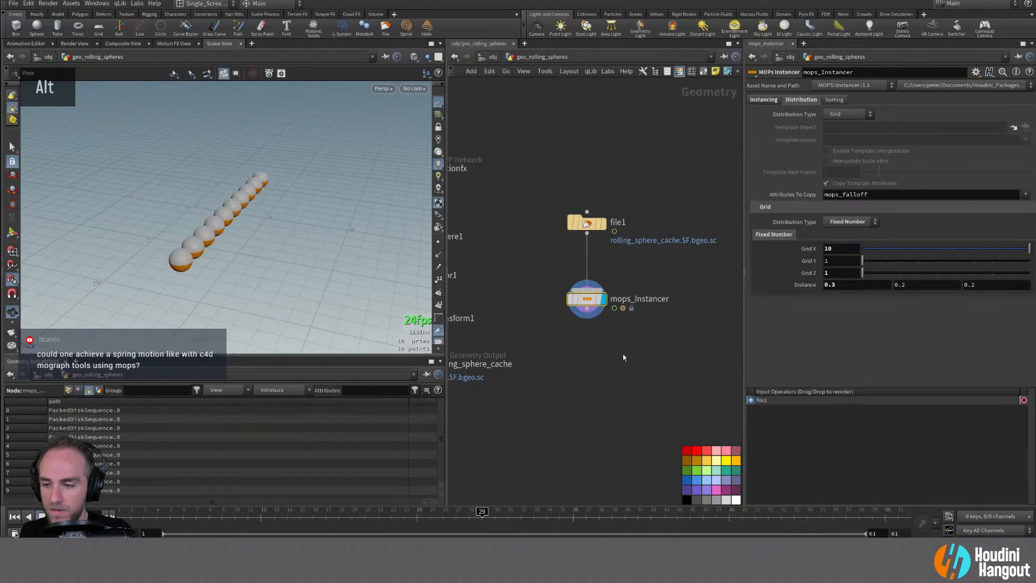
pyautogui.click(592, 303)
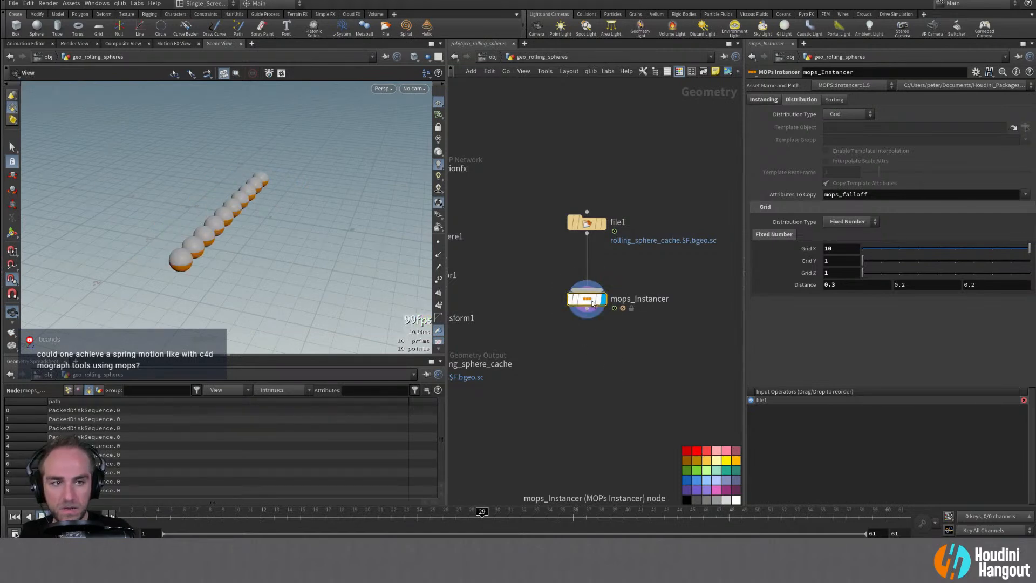
pyautogui.click(761, 100)
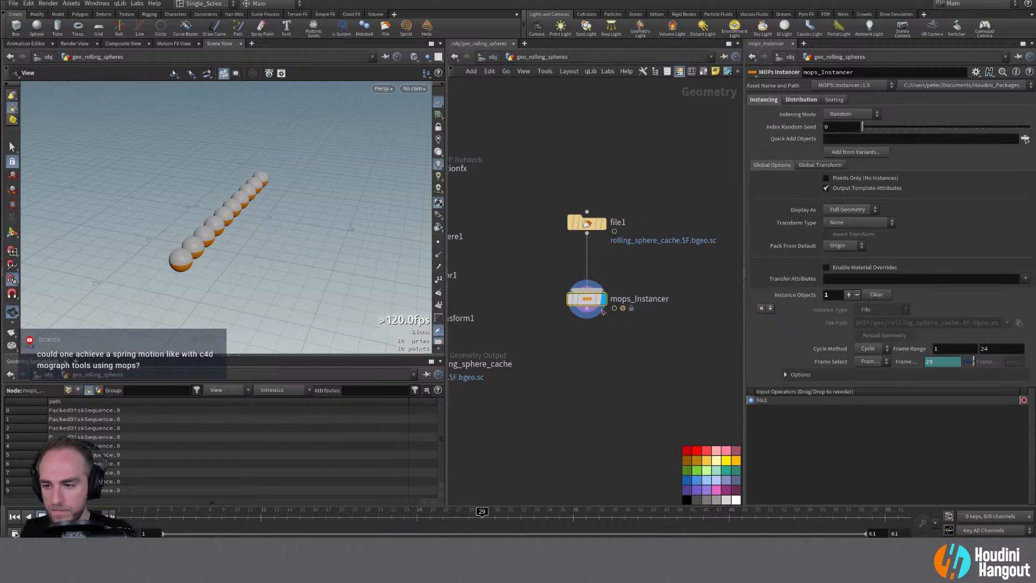
pyautogui.middleClick(583, 303)
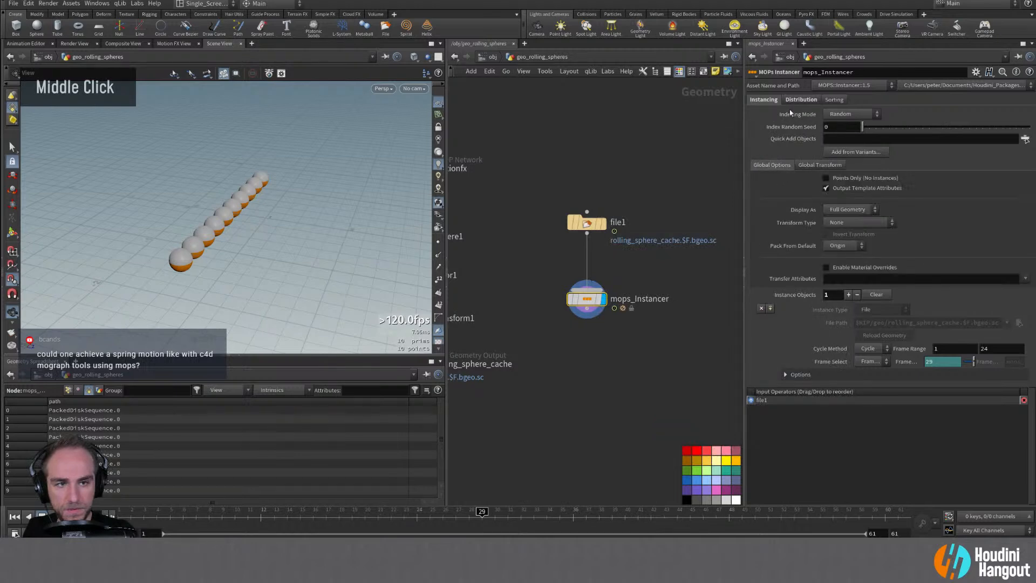
pyautogui.click(801, 100)
pyautogui.click(764, 100)
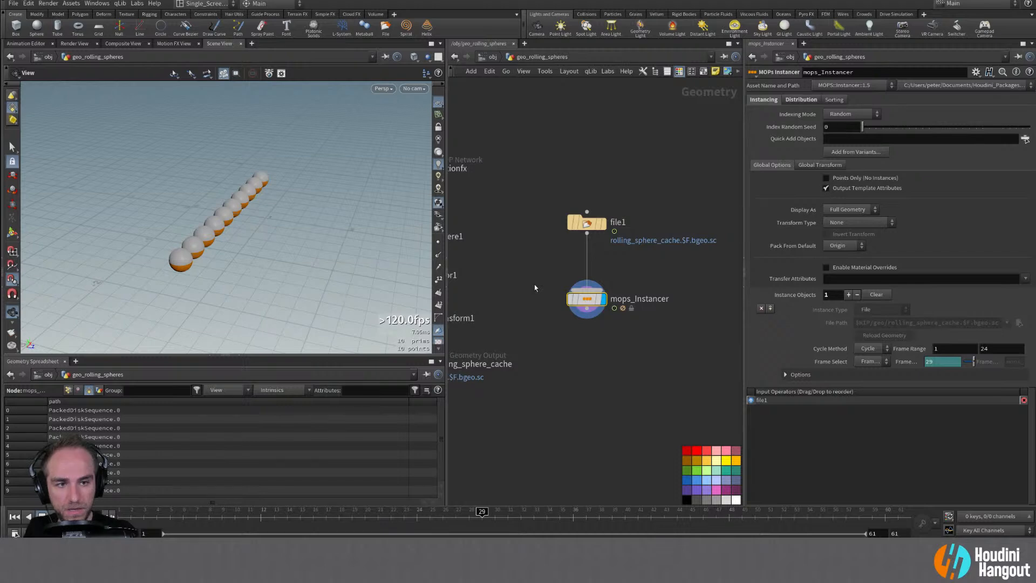
pyautogui.click(839, 247)
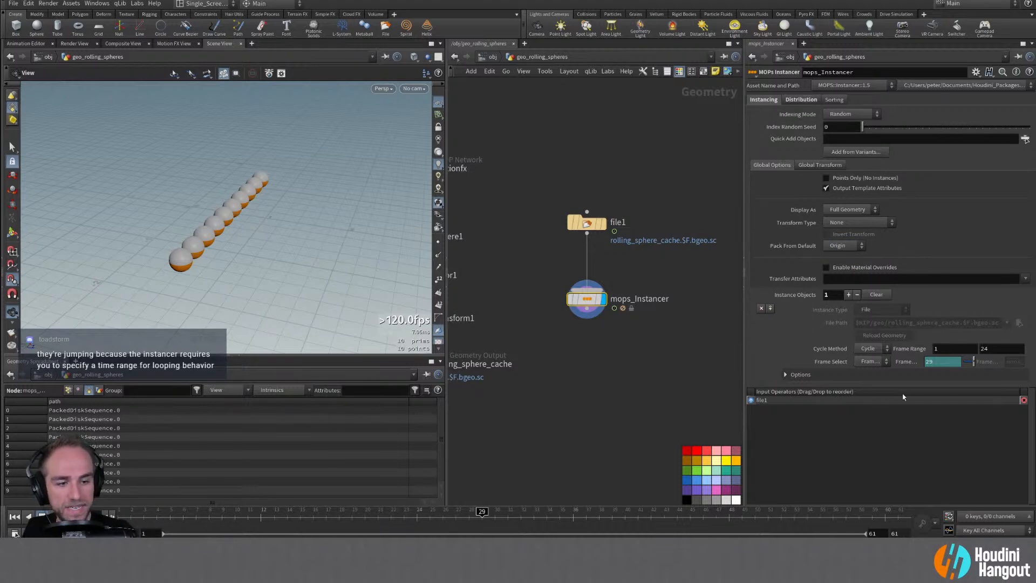
# Set the end of mops_Instancer's Frame Range to 61 and play the animation
pyautogui.doubleClick(992, 348)
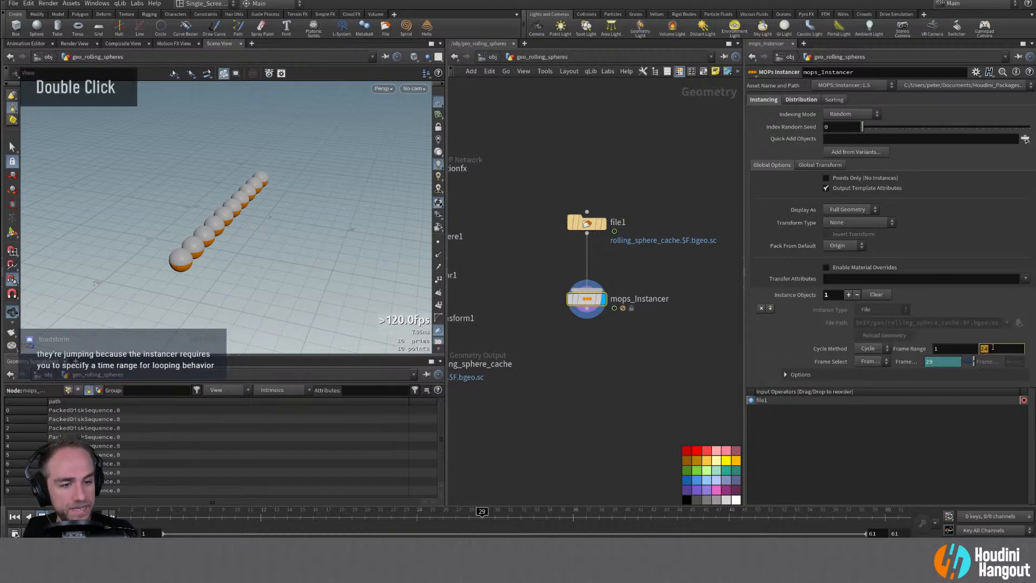
pyautogui.write('61')
pyautogui.press('Return')
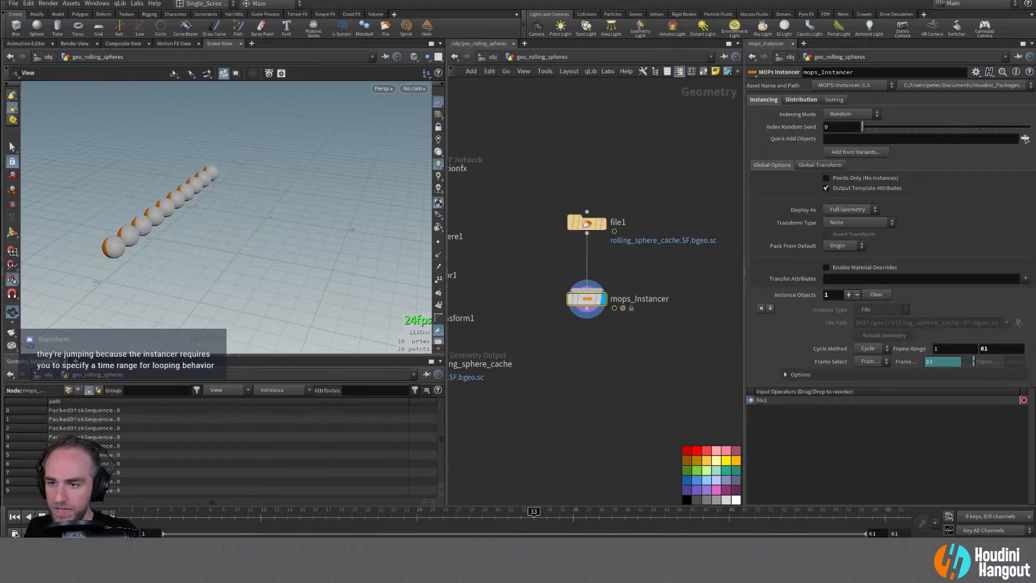
# Add a MOPs Delay node well below mops_Instancer and wire it to the instancer's output
pyautogui.press('Tab')
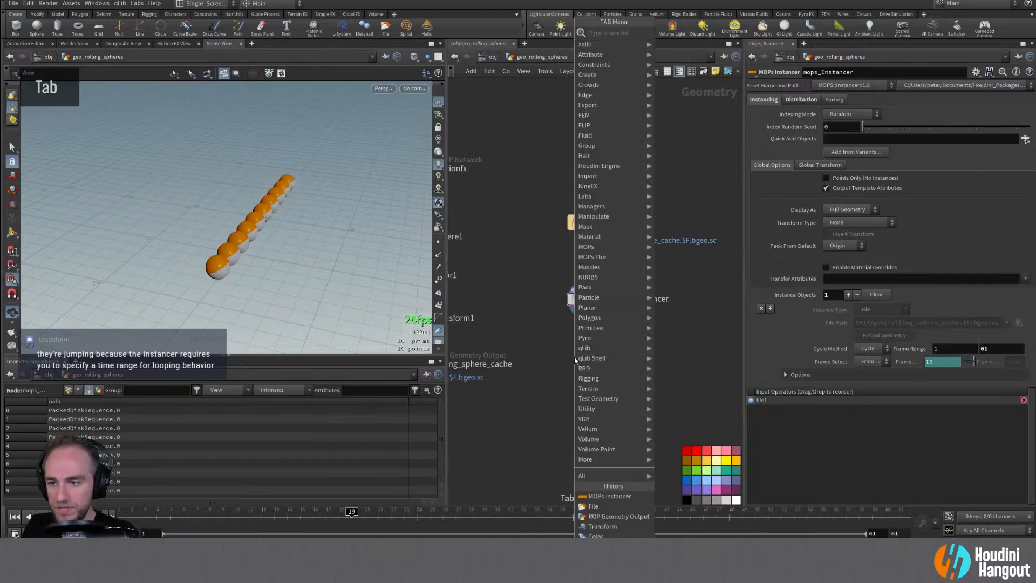
pyautogui.write('delayu')
pyautogui.press('BackSpace')
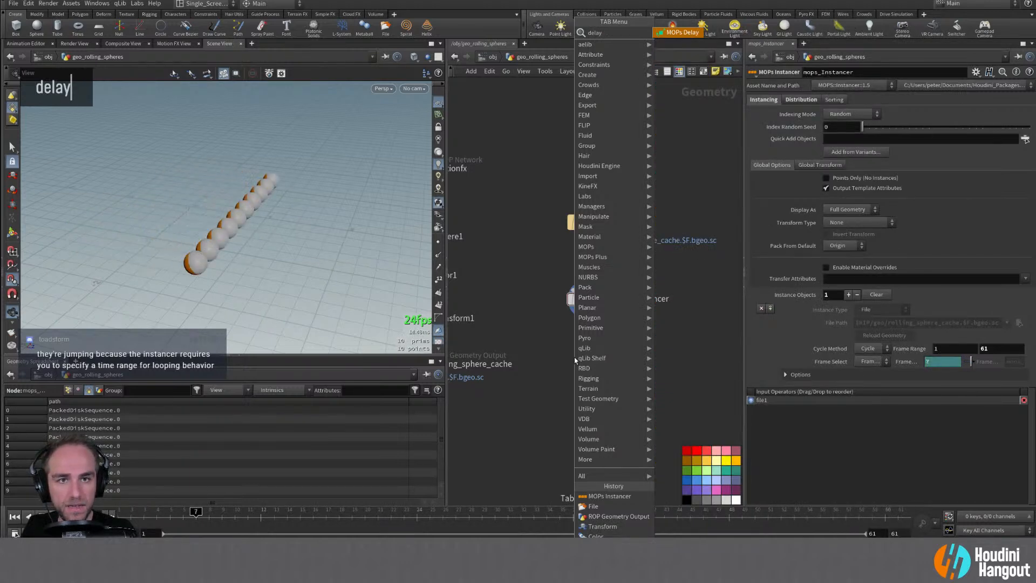
pyautogui.press('Return')
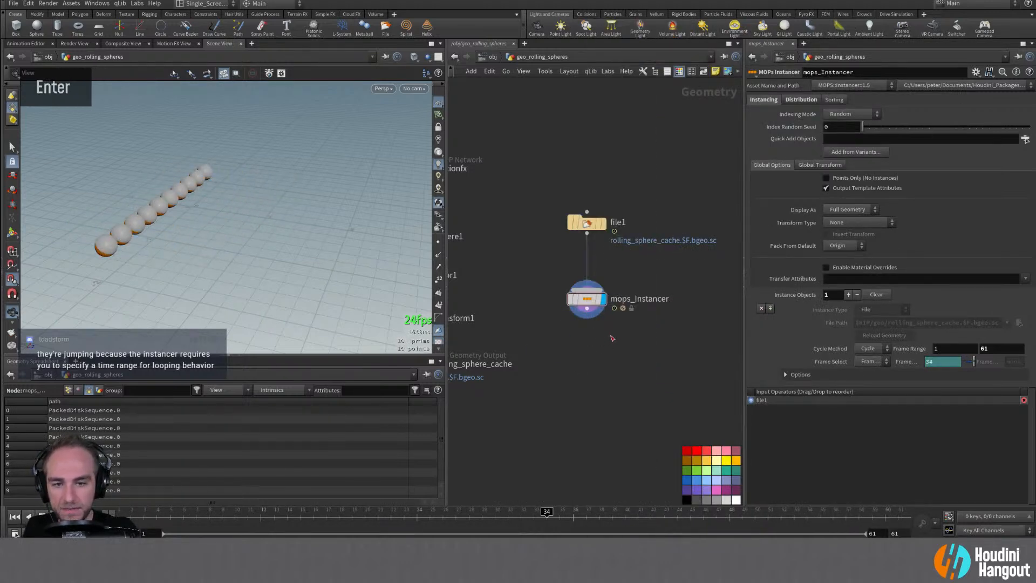
pyautogui.click(602, 334)
pyautogui.moveTo(582, 335); pyautogui.dragTo(578, 451)
pyautogui.press('Tab')
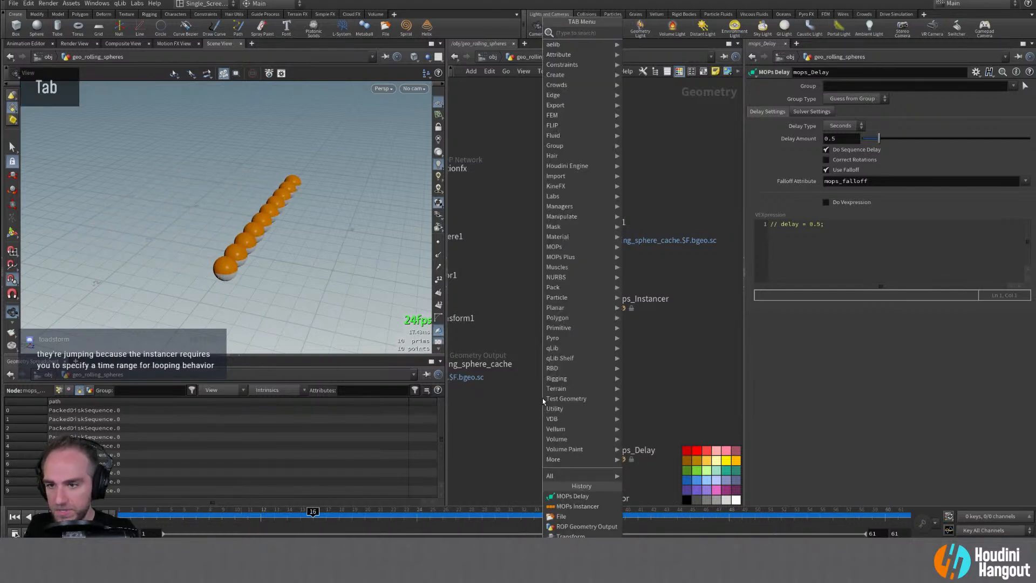
pyautogui.write('shp')
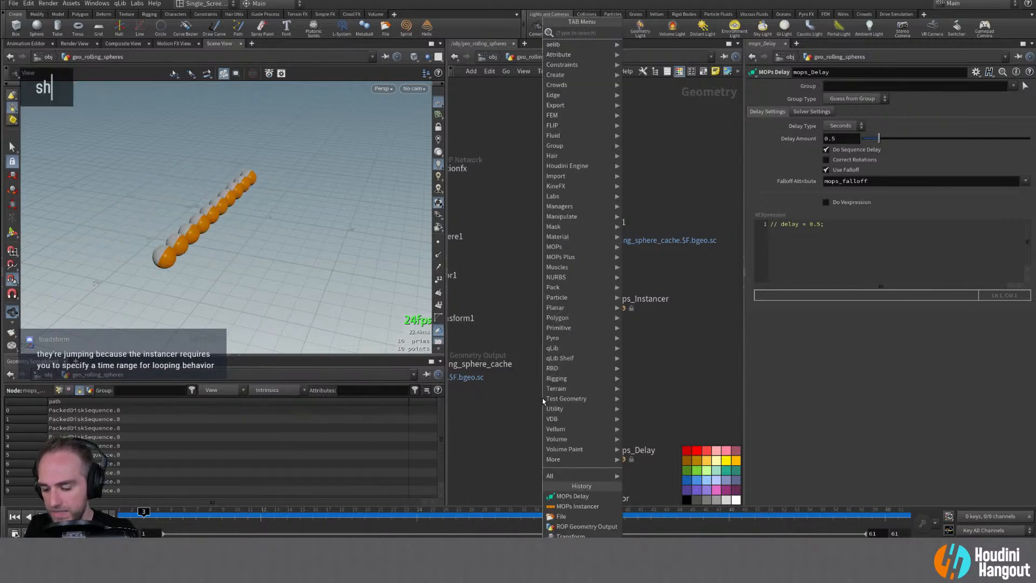
pyautogui.press('BackSpace')
pyautogui.write('ap')
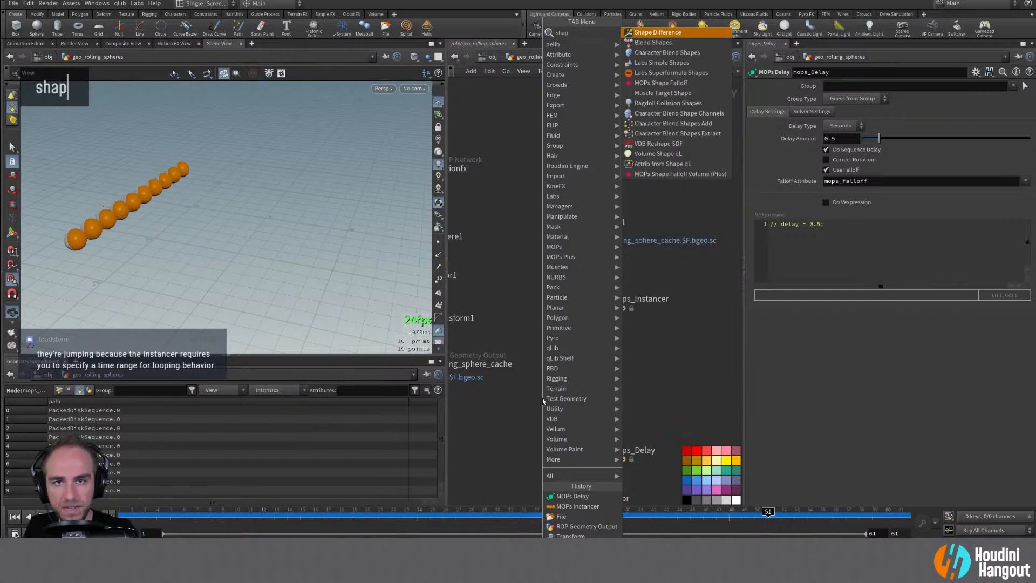
pyautogui.press('Down')
pyautogui.press('Down')
pyautogui.press('Down')
pyautogui.press('Down')
pyautogui.press('Return')
pyautogui.press('Escape')
# Insert a MOPs Shape Falloff between mops_Instancer and mops_Delay and display it
pyautogui.press('Tab')
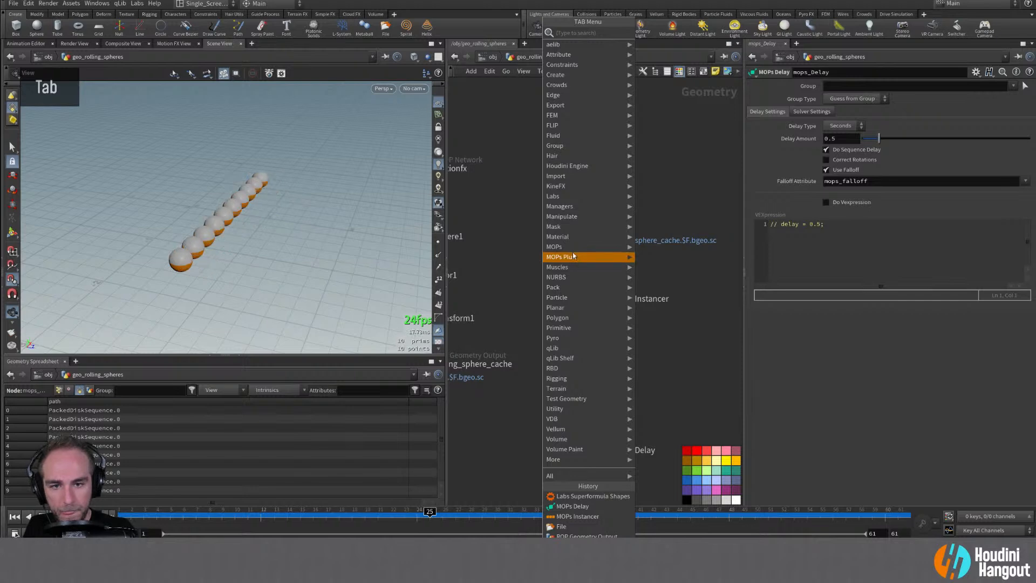
pyautogui.moveTo(572, 246)
pyautogui.moveTo(650, 267)
pyautogui.moveTo(652, 248)
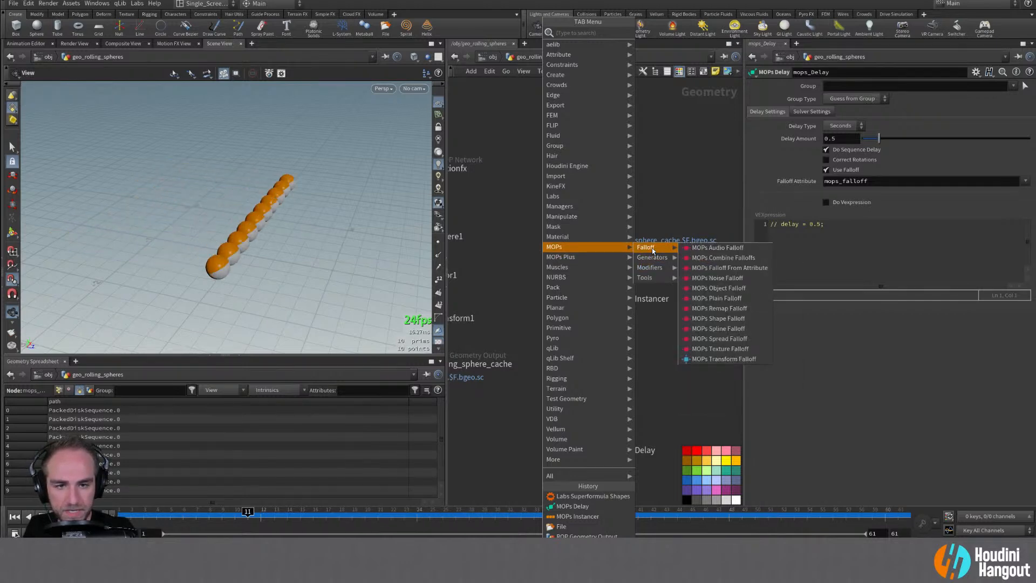
pyautogui.click(710, 319)
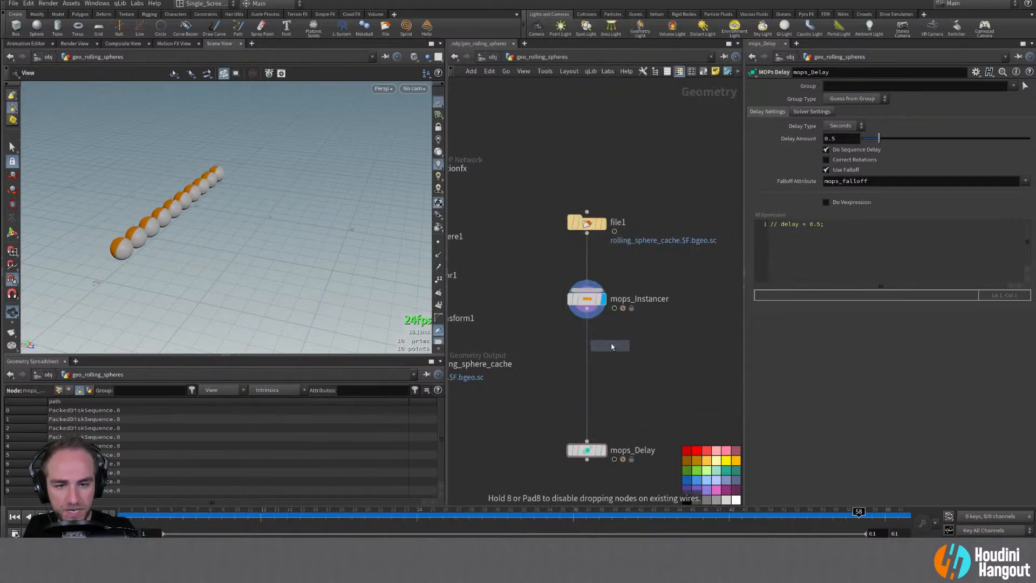
pyautogui.click(603, 363)
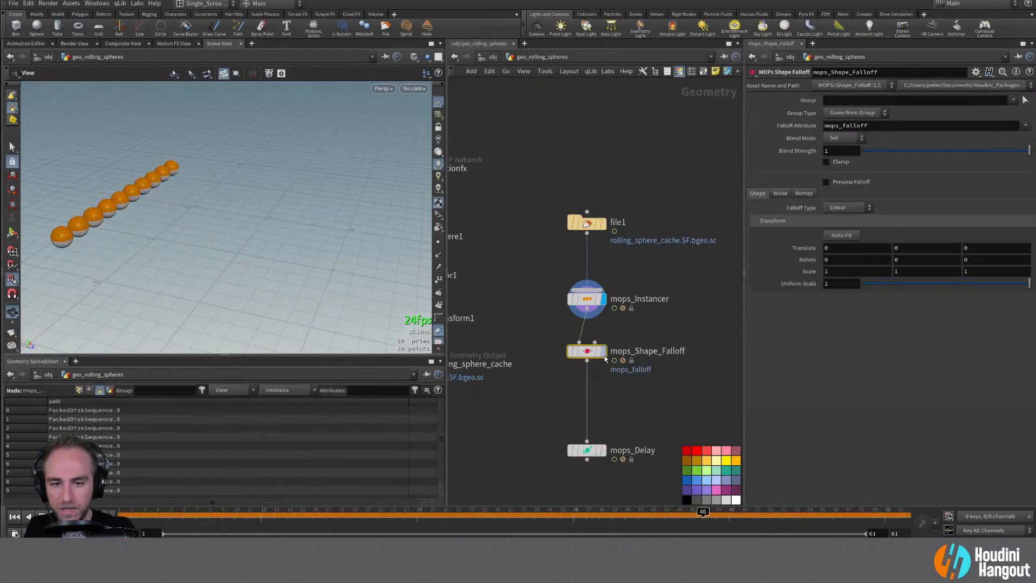
pyautogui.click(602, 351)
# Rotate the linear shape falloff 90 degrees about Y so it runs along the row of spheres
pyautogui.moveTo(178, 232)
pyautogui.keyDown('alt'); pyautogui.mouseDown()
pyautogui.moveTo(214, 244)
pyautogui.moveTo(190, 241)
pyautogui.mouseUp(); pyautogui.keyUp('alt')
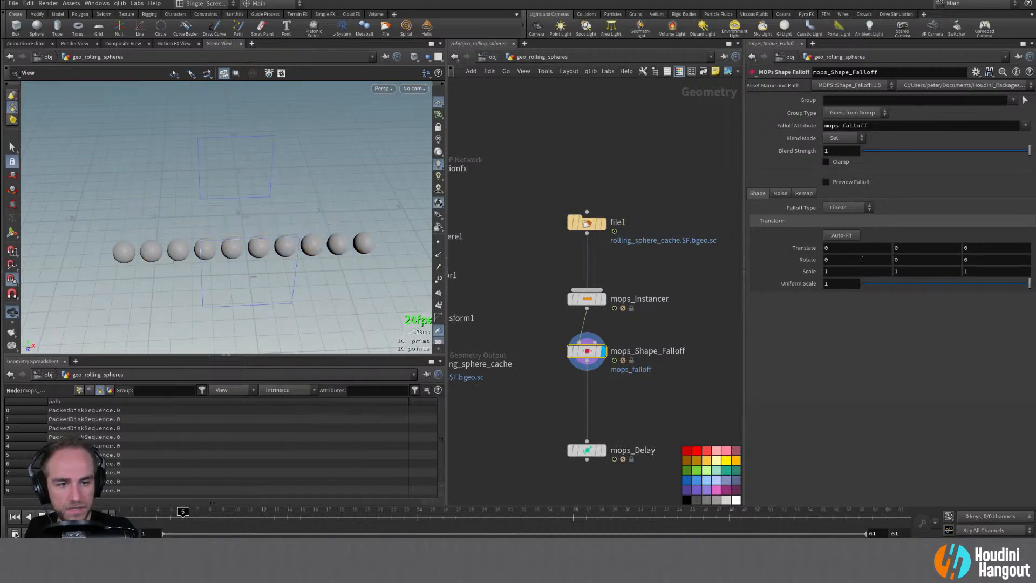
pyautogui.press('Escape')
pyautogui.keyDown('ctrl'); pyautogui.moveTo(260, 255); pyautogui.dragTo(325, 212); pyautogui.keyUp('ctrl')
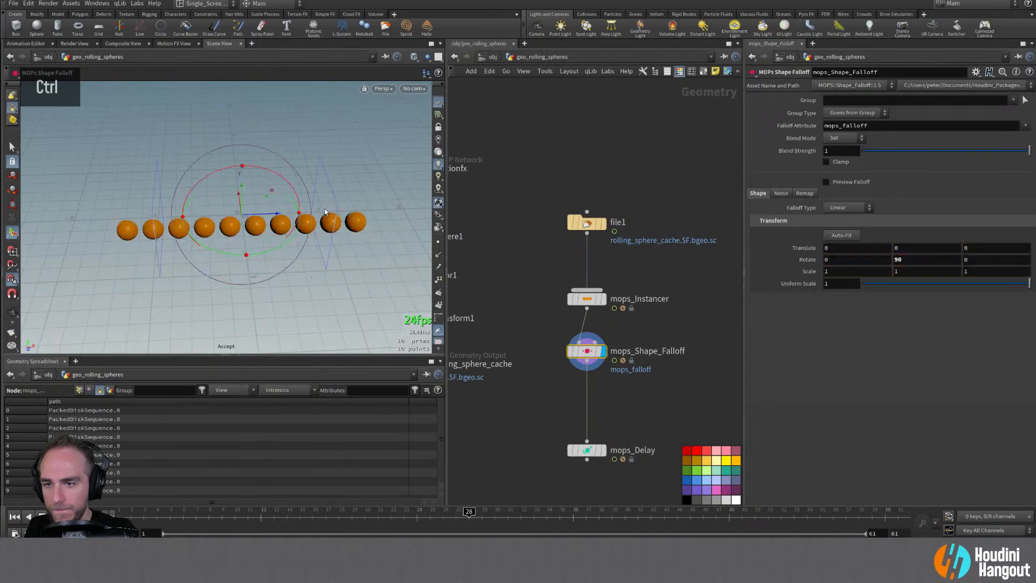
# Display mops_Delay, moved up closer beneath mops_Shape_Falloff, and review its Solver Settings
pyautogui.click(603, 456)
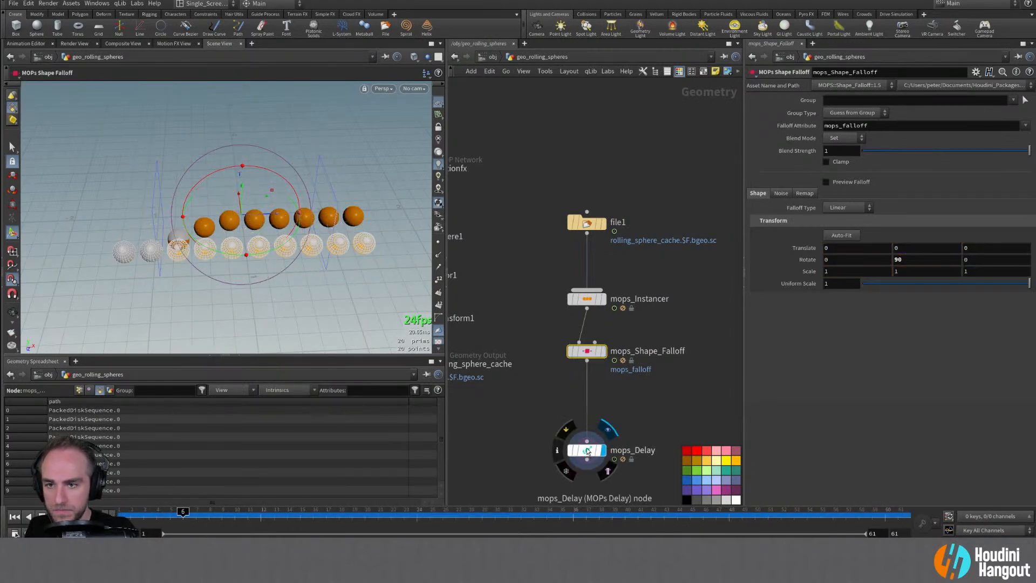
pyautogui.keyDown('alt'); pyautogui.moveTo(295, 230); pyautogui.dragTo(340, 212, button='right'); pyautogui.keyUp('alt')
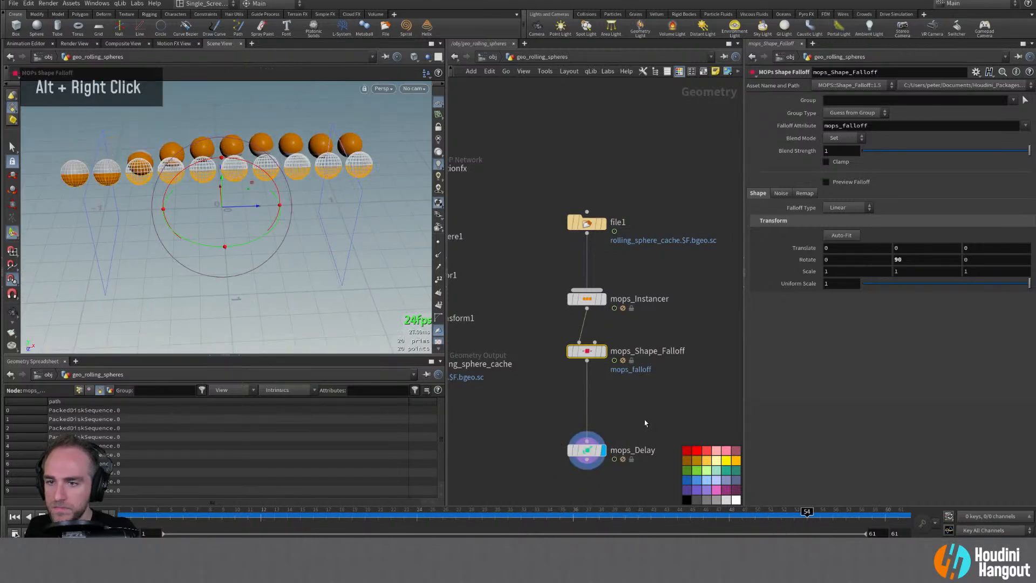
pyautogui.click(650, 420)
pyautogui.moveTo(577, 458); pyautogui.dragTo(577, 420)
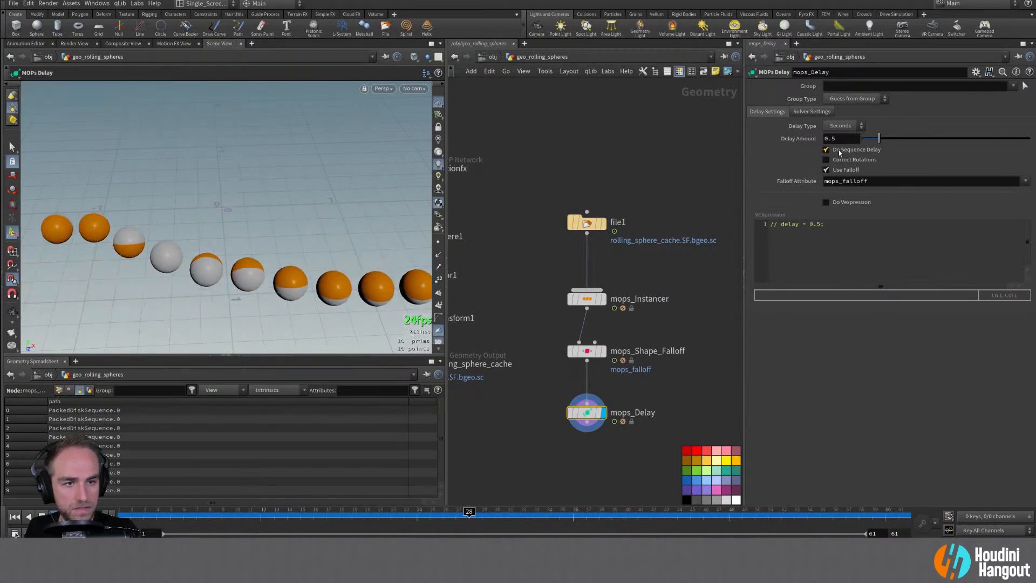
pyautogui.click(812, 111)
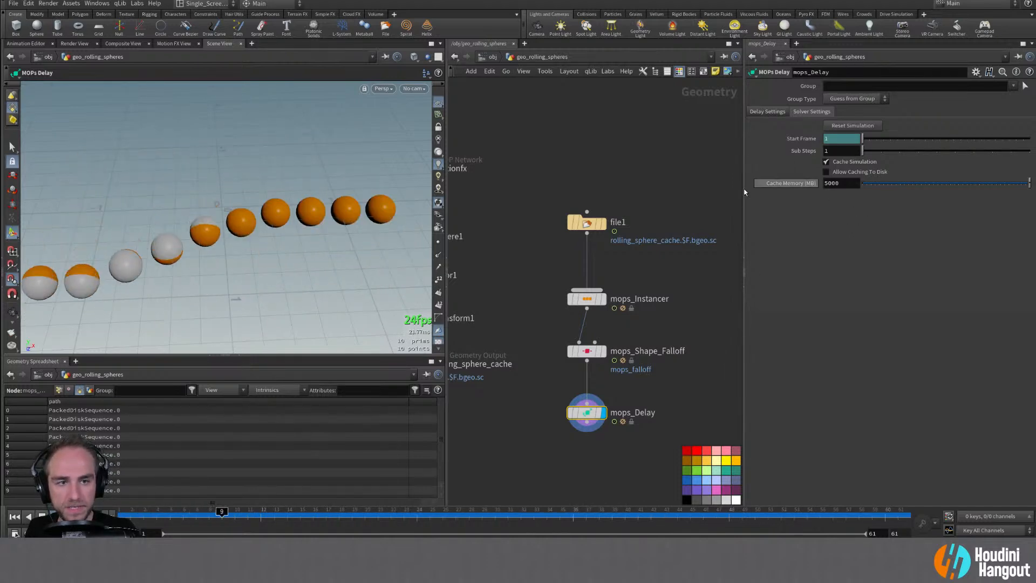
pyautogui.keyDown('alt'); pyautogui.moveTo(280, 240); pyautogui.dragTo(242, 259, button='right'); pyautogui.keyUp('alt')
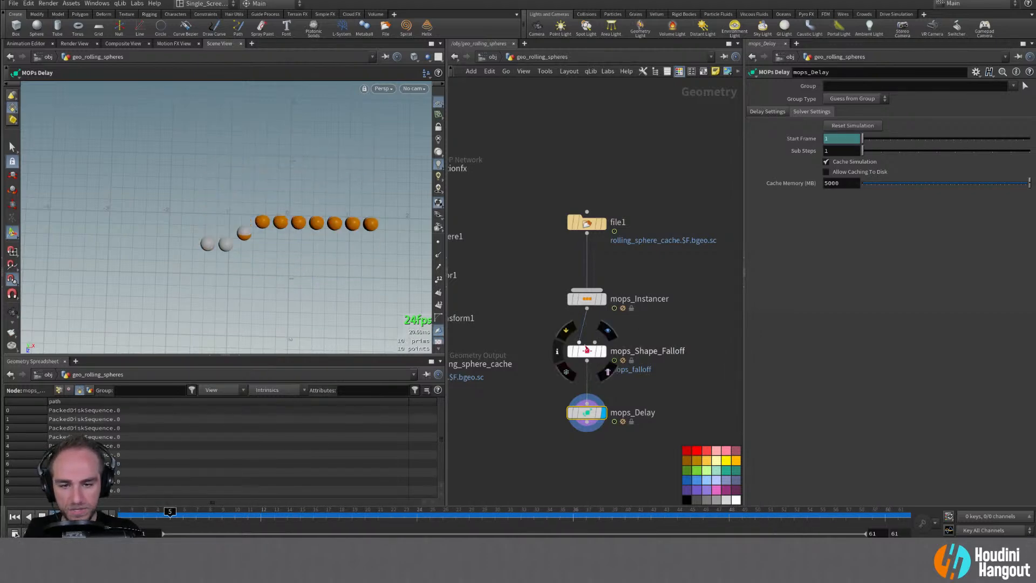
# Stretch the shape falloff along the row by setting its Z scale to 1.6
pyautogui.click(585, 352)
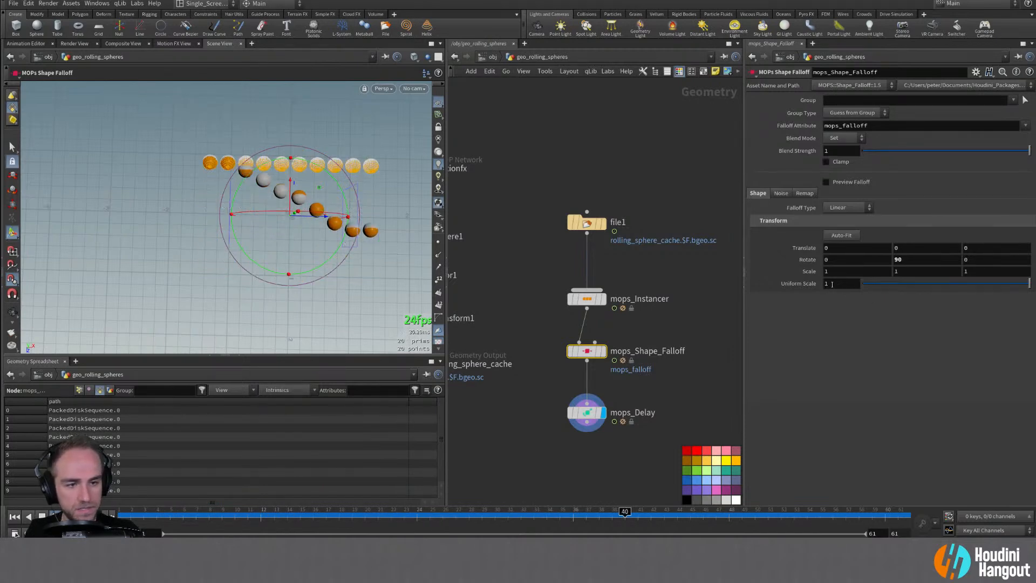
pyautogui.moveTo(835, 273); pyautogui.dragTo(857, 272, button='middle')
pyautogui.hotkey('ctrl', 'z')
pyautogui.moveTo(980, 271); pyautogui.dragTo(1023, 273, button='middle')
# Set the Delay Amount of mops_Delay to 1 second
pyautogui.click(593, 413)
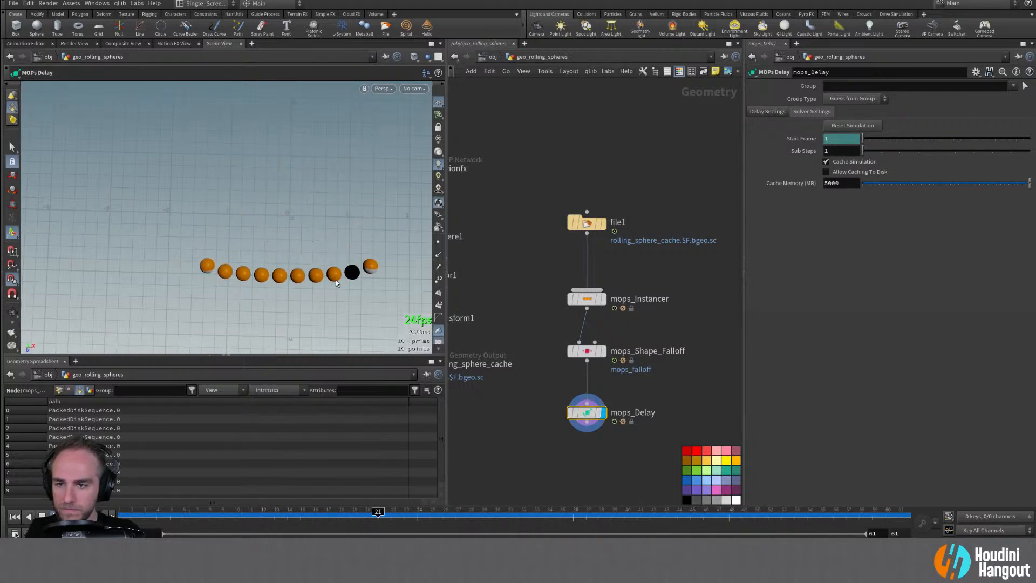
pyautogui.keyDown('alt'); pyautogui.moveTo(308, 269); pyautogui.dragTo(347, 180, button='right'); pyautogui.keyUp('alt')
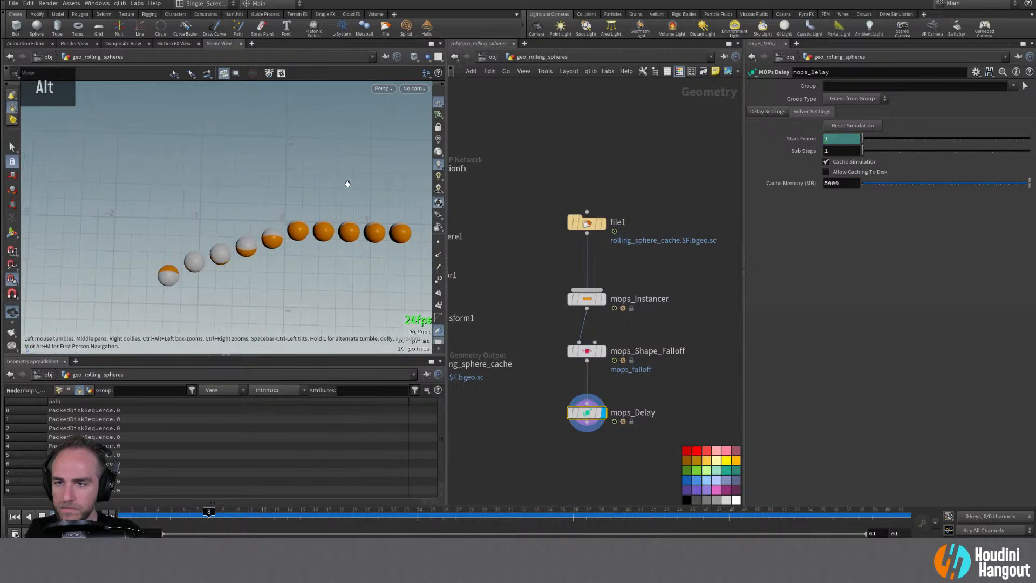
pyautogui.keyDown('alt'); pyautogui.moveTo(346, 180); pyautogui.dragTo(332, 213, button='middle'); pyautogui.keyUp('alt')
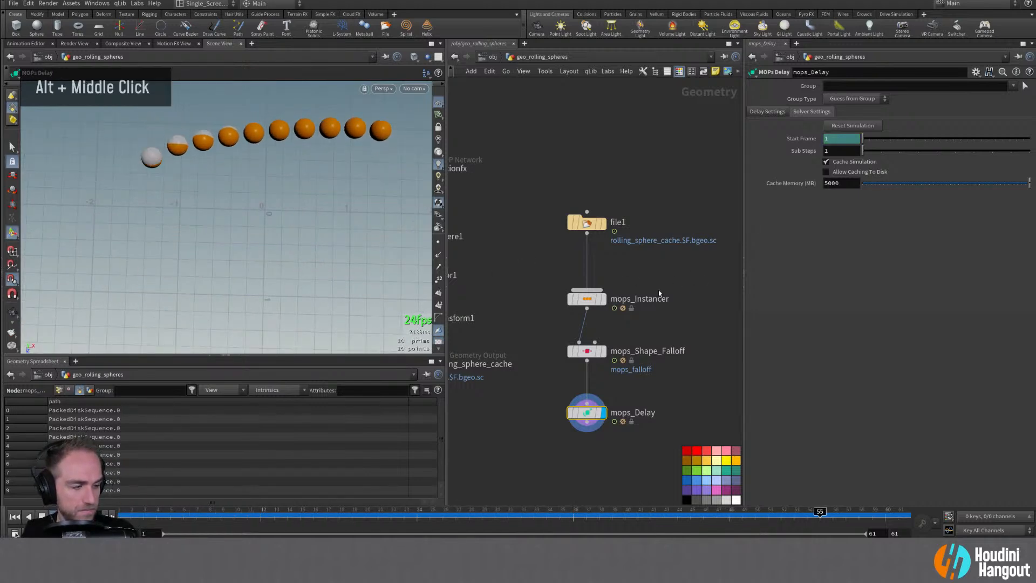
pyautogui.moveTo(591, 420)
pyautogui.click(767, 111)
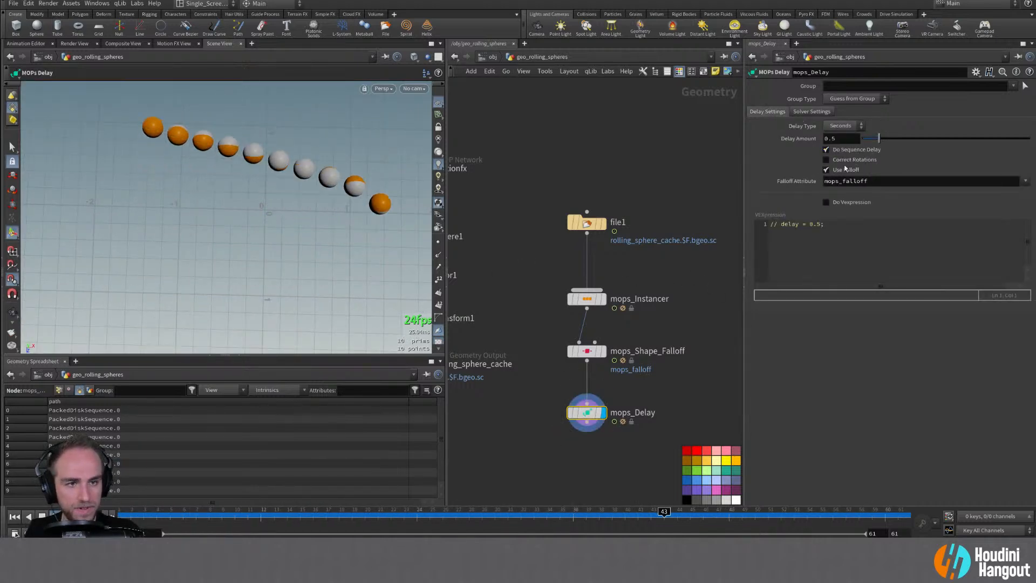
pyautogui.doubleClick(842, 138)
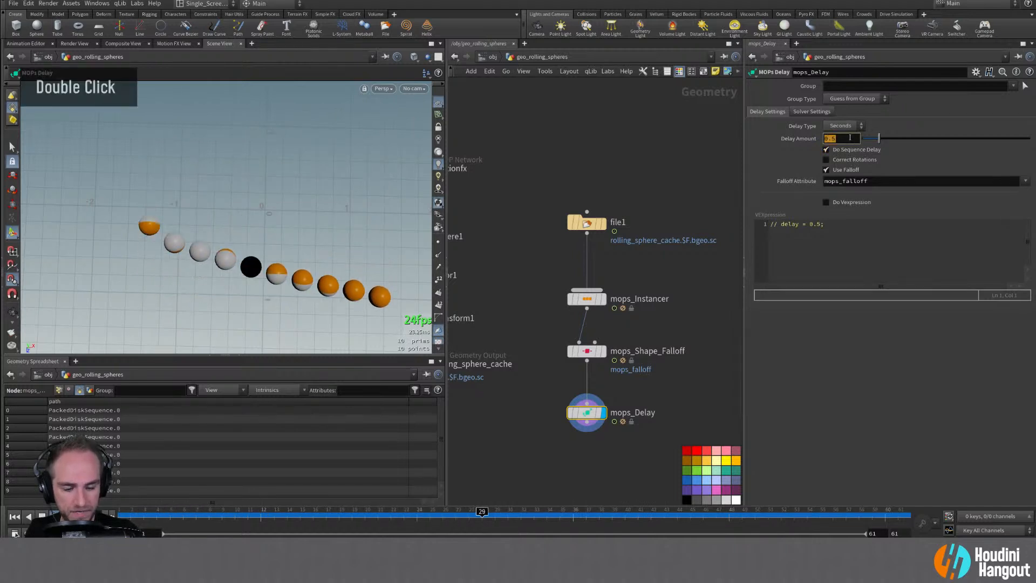
pyautogui.write('1')
pyautogui.press('Return')
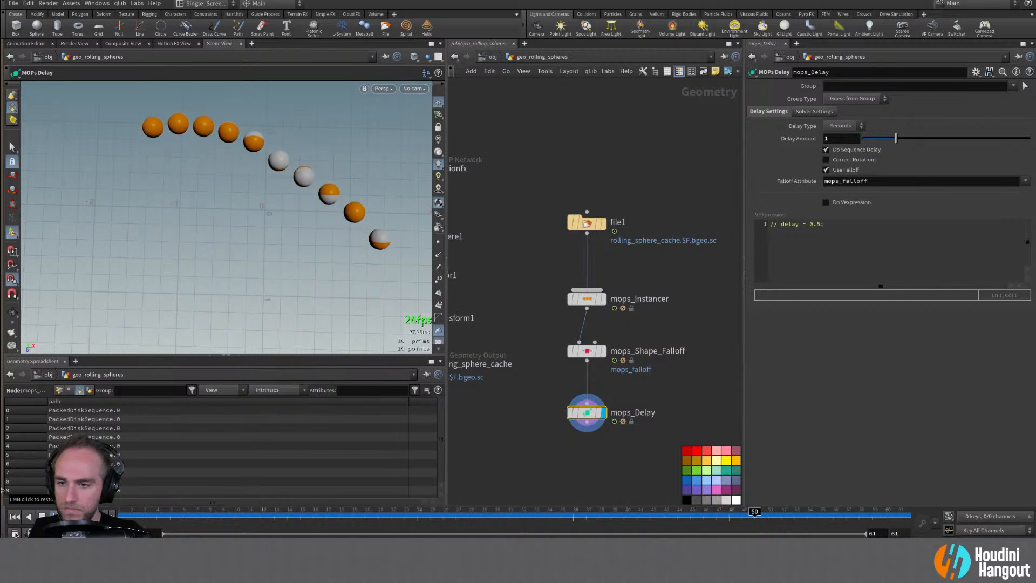
# Extend the animation's end frame to 240
pyautogui.keyDown('alt'); pyautogui.rightClick(327, 267); pyautogui.keyUp('alt')
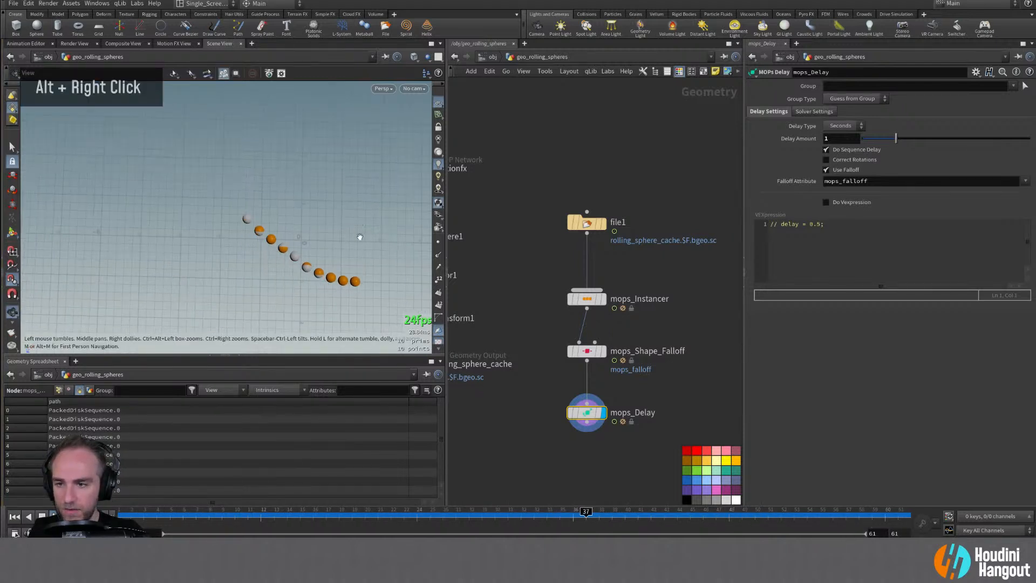
pyautogui.doubleClick(888, 533)
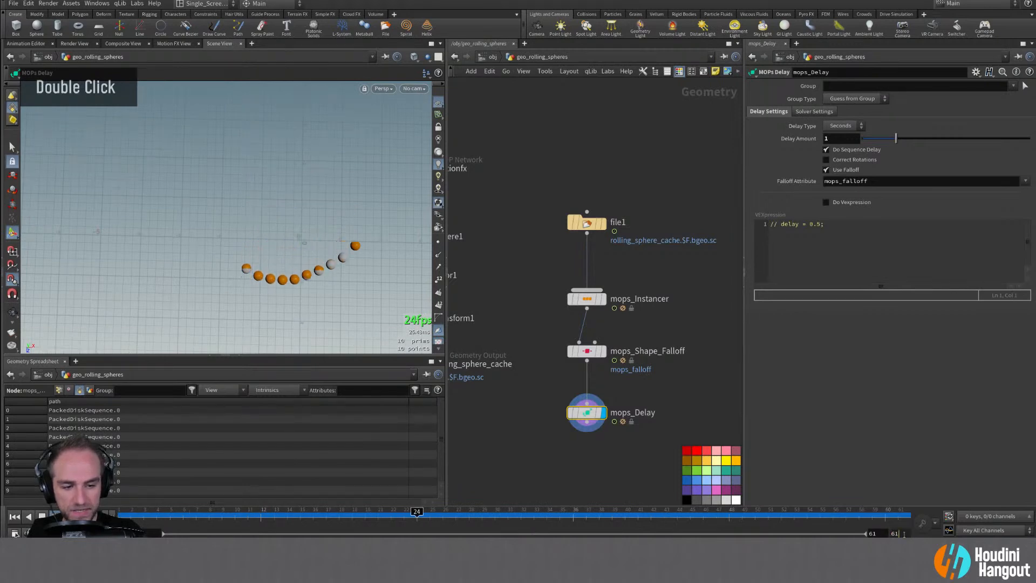
pyautogui.write('240')
pyautogui.press('Return')
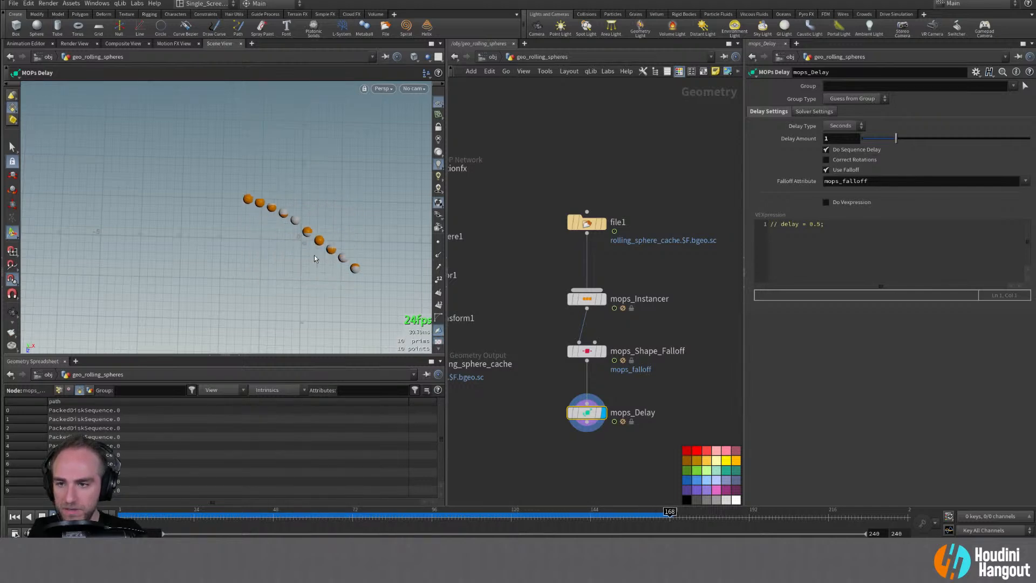
# Rewind to the first frame and set the end of mops_Instancer's Frame Range to 60
pyautogui.keyDown('alt'); pyautogui.moveTo(315, 259); pyautogui.dragTo(410, 209, button='right'); pyautogui.keyUp('alt')
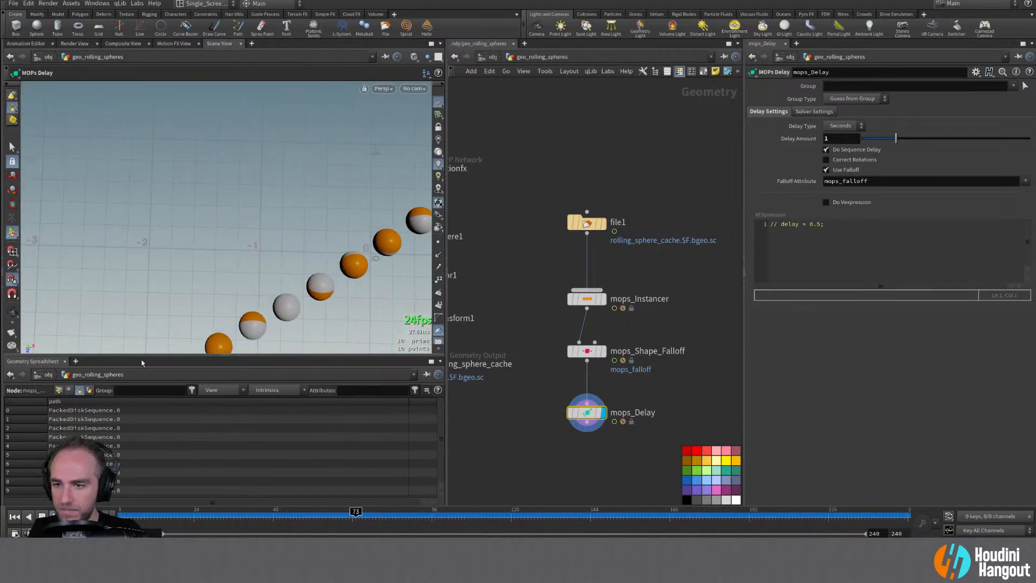
pyautogui.hotkey('ctrl', 'Up')
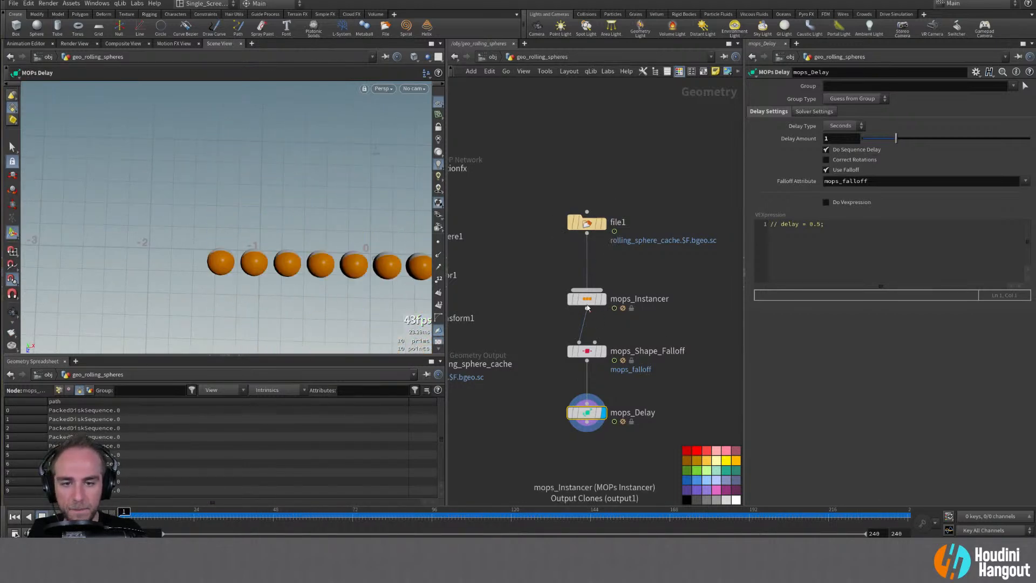
pyautogui.press('Up')
pyautogui.press('Up')
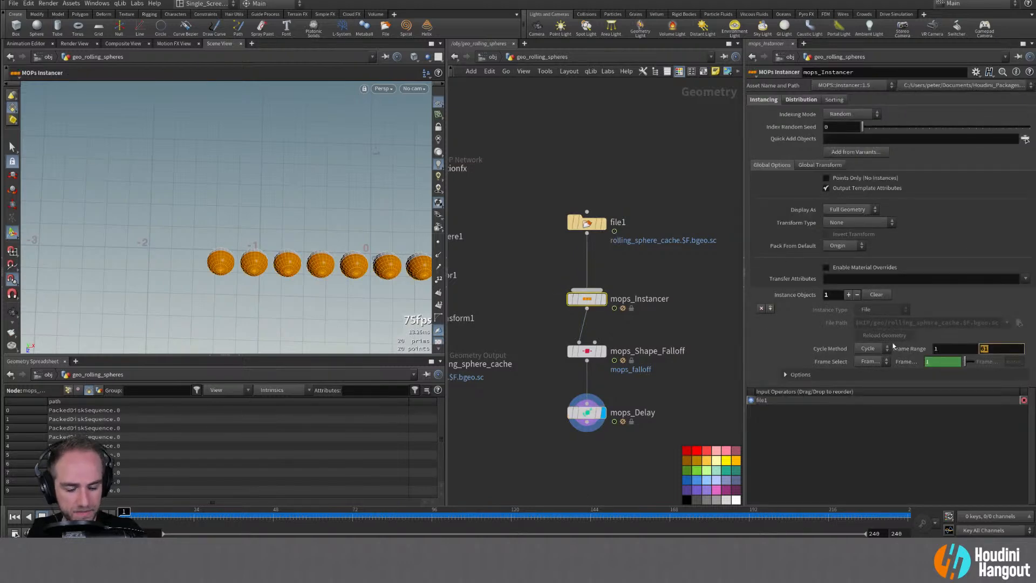
pyautogui.press('Return')
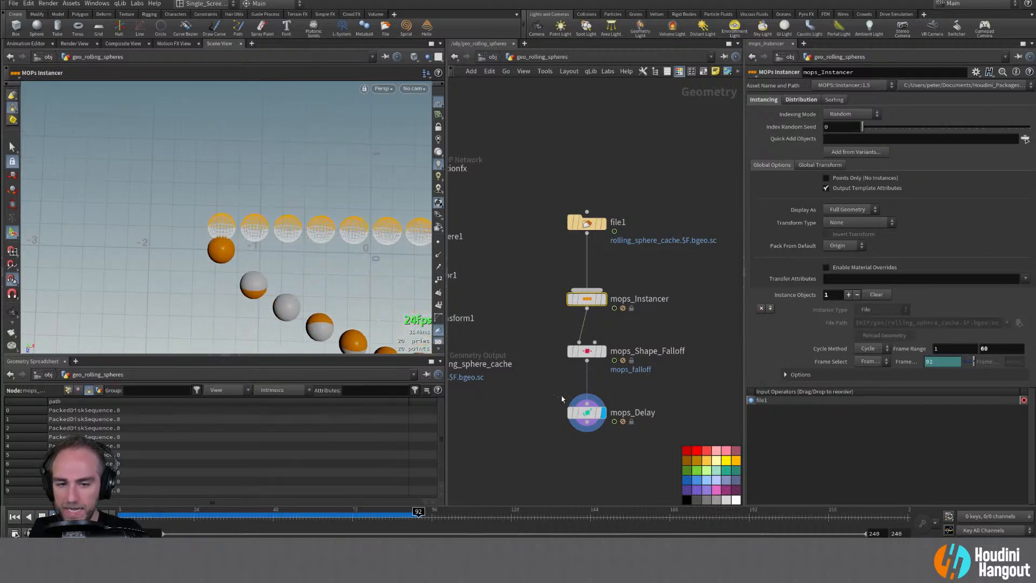
# Review the looping playback of the delayed spheres and inspect the settings of mops_Shape_Falloff
pyautogui.click(585, 412)
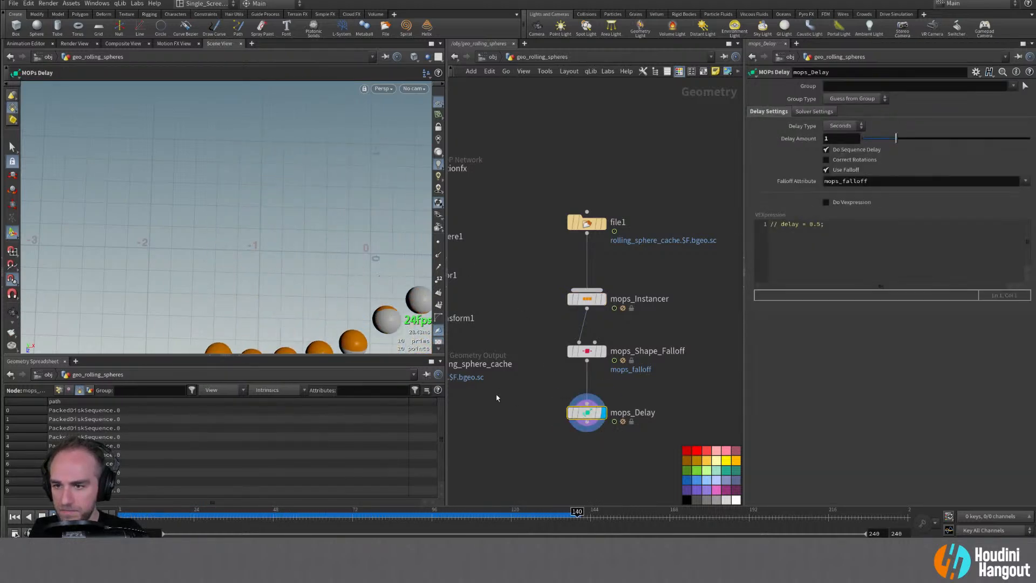
pyautogui.keyDown('alt'); pyautogui.moveTo(264, 240); pyautogui.dragTo(221, 239, button='right'); pyautogui.keyUp('alt')
pyautogui.keyDown('alt'); pyautogui.moveTo(221, 238); pyautogui.dragTo(199, 239, button='middle'); pyautogui.keyUp('alt')
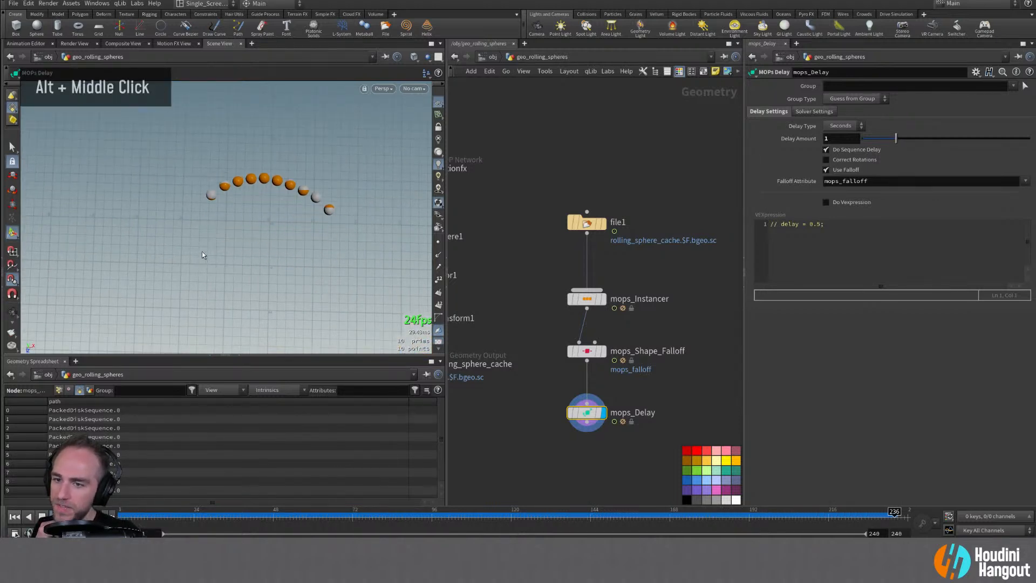
pyautogui.keyDown('alt'); pyautogui.moveTo(271, 224); pyautogui.dragTo(317, 205, button='right'); pyautogui.keyUp('alt')
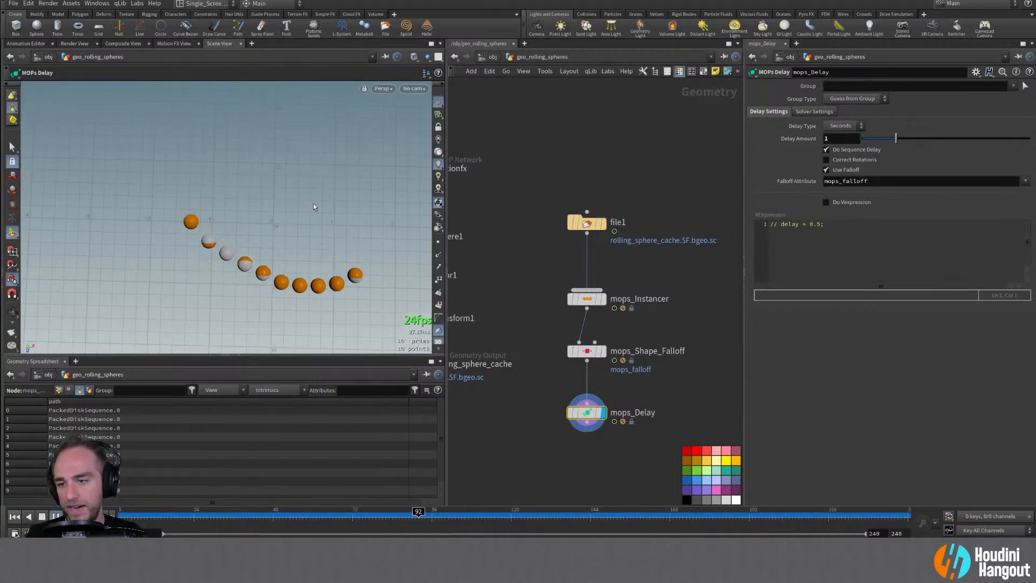
pyautogui.click(587, 351)
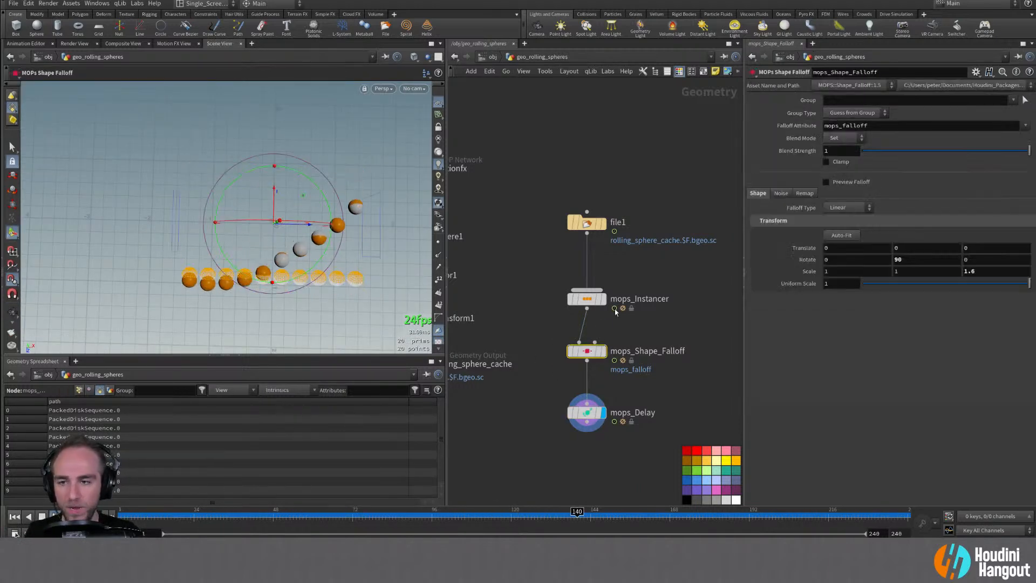
# Set the Falloff Type of mops_Shape_Falloff to Spherical and reset its Z scale to 1
pyautogui.click(850, 209)
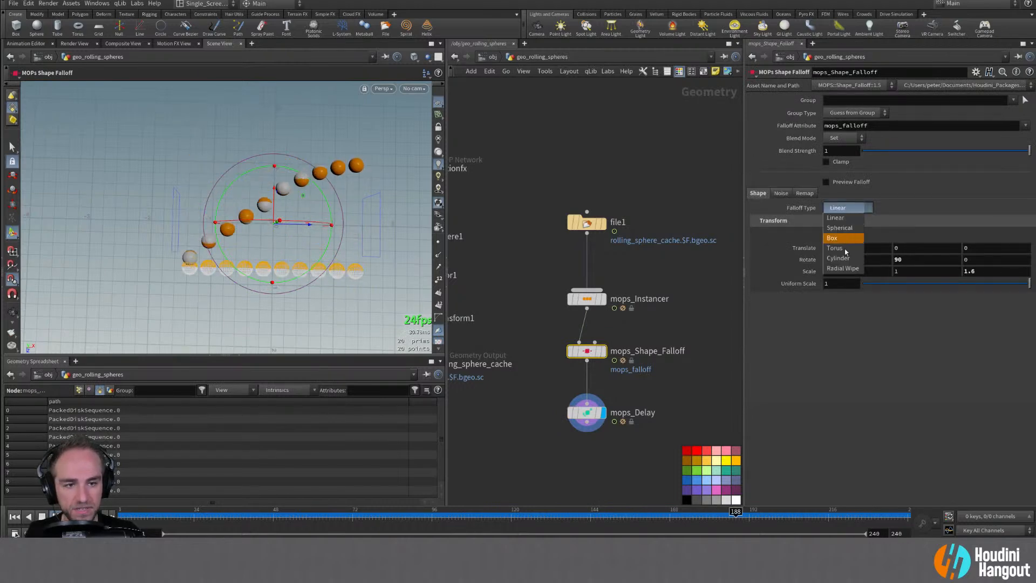
pyautogui.click(846, 231)
pyautogui.keyDown('alt'); pyautogui.moveTo(302, 162); pyautogui.dragTo(460, 254); pyautogui.keyUp('alt')
pyautogui.keyDown('ctrl'); pyautogui.middleClick(974, 301); pyautogui.keyUp('ctrl')
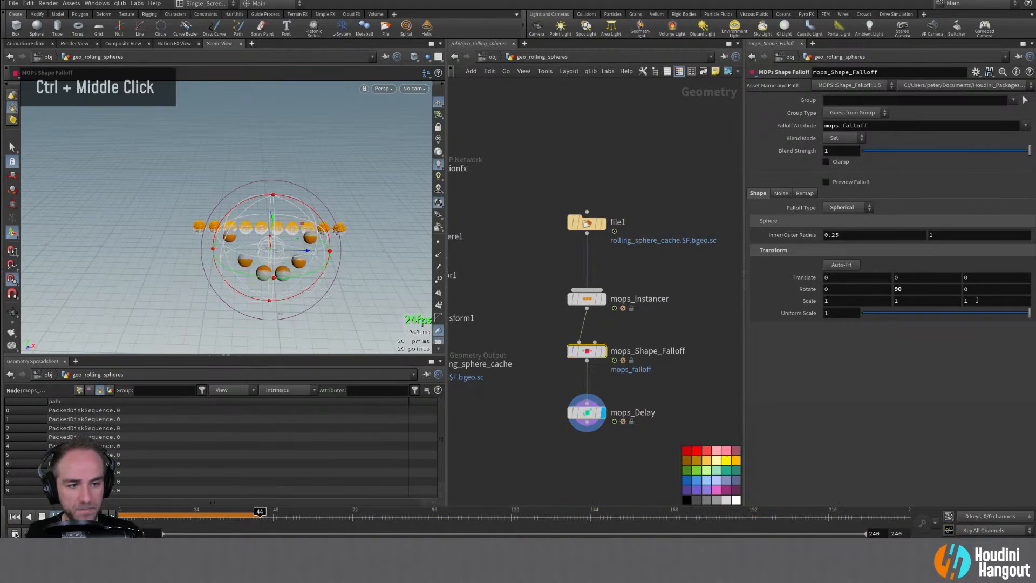
pyautogui.keyDown('alt'); pyautogui.moveTo(281, 254); pyautogui.dragTo(410, 296); pyautogui.keyUp('alt')
pyautogui.click(583, 412)
pyautogui.keyDown('alt'); pyautogui.moveTo(286, 191); pyautogui.dragTo(272, 170, button='middle'); pyautogui.keyUp('alt')
pyautogui.keyDown('alt'); pyautogui.moveTo(272, 170); pyautogui.dragTo(215, 232); pyautogui.keyUp('alt')
pyautogui.keyDown('alt'); pyautogui.moveTo(216, 232); pyautogui.dragTo(288, 154, button='middle'); pyautogui.keyUp('alt')
# Slide the spherical falloff along the row of spheres to an X translation of about -1.05, then about 0.69, checking the delayed playback
pyautogui.click(588, 353)
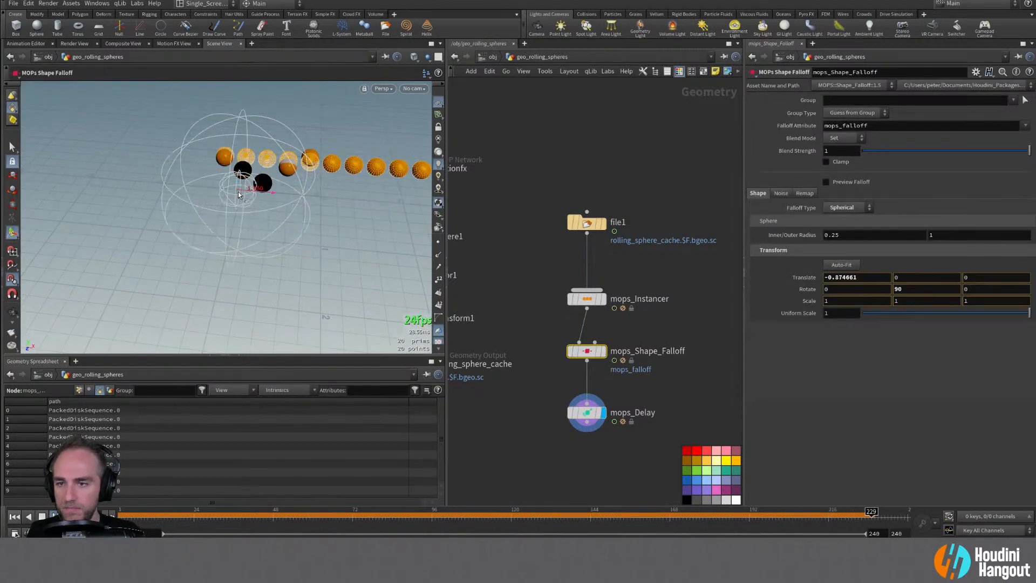
pyautogui.moveTo(239, 194); pyautogui.dragTo(238, 193)
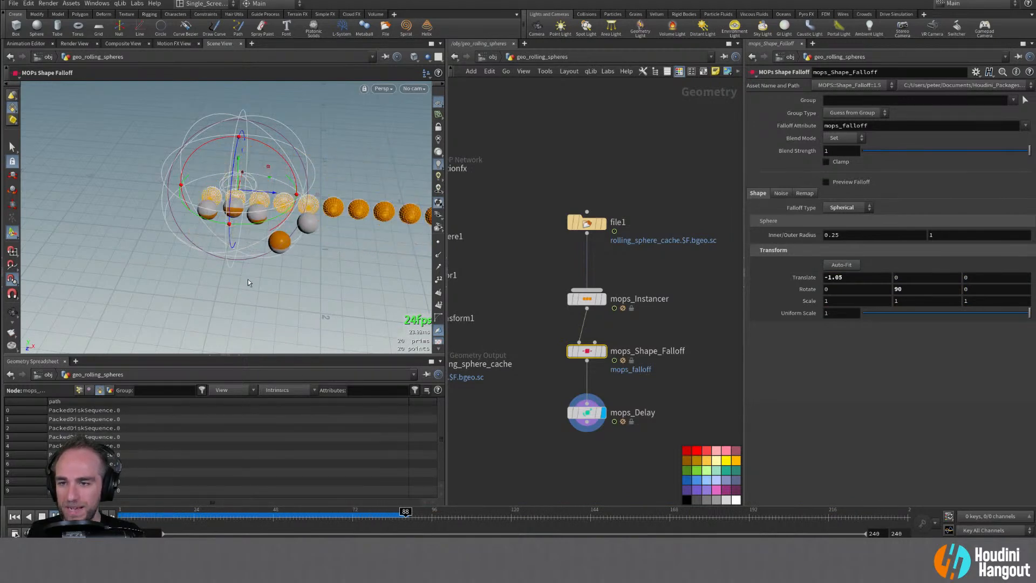
pyautogui.moveTo(265, 198); pyautogui.dragTo(351, 296)
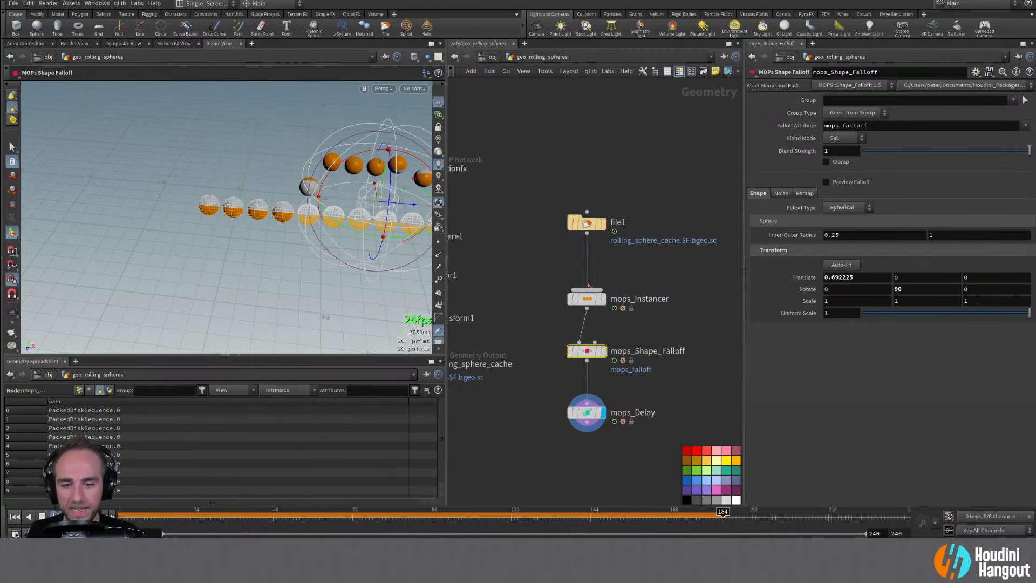
pyautogui.keyDown('alt'); pyautogui.moveTo(243, 227); pyautogui.dragTo(243, 183, button='middle'); pyautogui.keyUp('alt')
pyautogui.keyDown('alt'); pyautogui.moveTo(243, 183); pyautogui.dragTo(216, 162, button='right'); pyautogui.keyUp('alt')
pyautogui.keyDown('alt'); pyautogui.moveTo(215, 162); pyautogui.dragTo(158, 214); pyautogui.keyUp('alt')
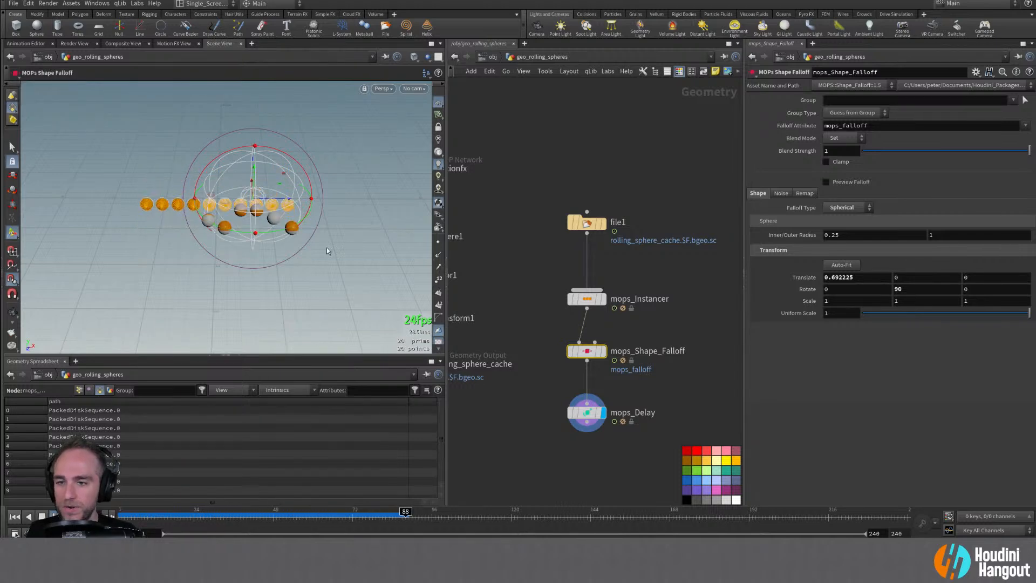
pyautogui.click(584, 415)
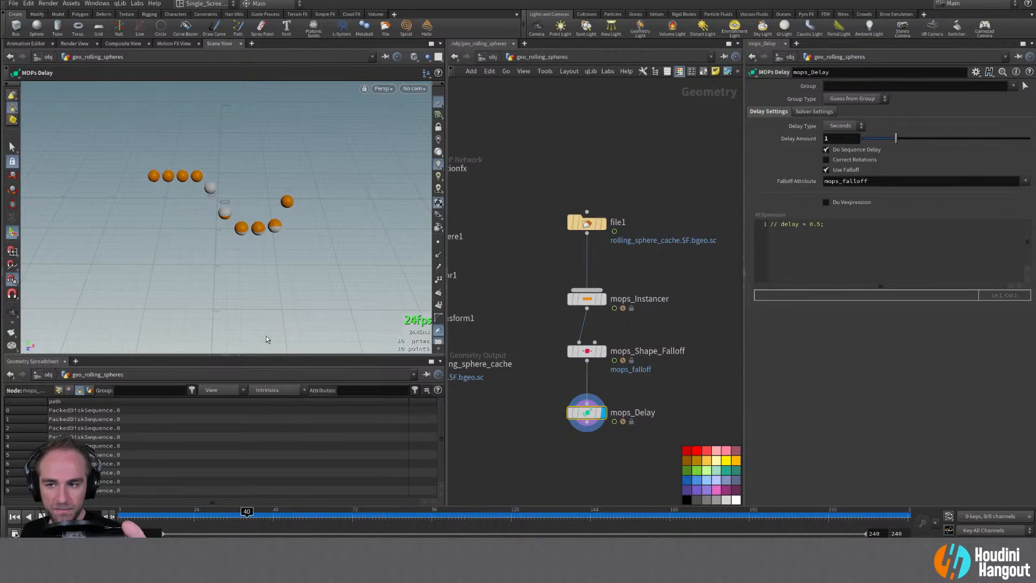
# Align the node chain from file1 down to mops_Delay vertically and move it up beside the sphere network
pyautogui.moveTo(538, 180); pyautogui.dragTo(591, 176, button='middle')
pyautogui.moveTo(592, 175); pyautogui.dragTo(673, 423)
pyautogui.press('a')
pyautogui.moveTo(585, 329); pyautogui.dragTo(582, 407)
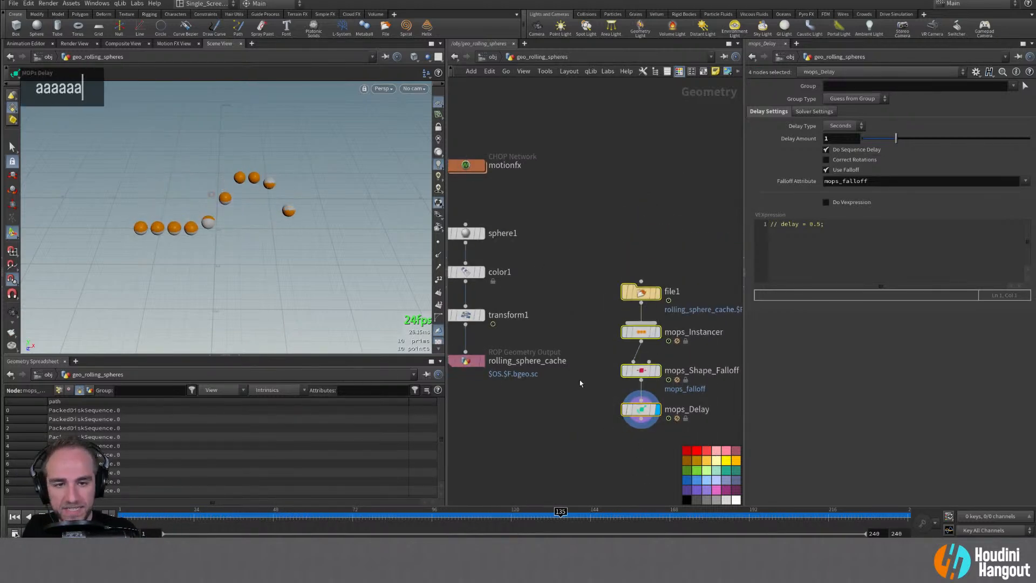
pyautogui.moveTo(583, 408); pyautogui.dragTo(563, 326, button='middle')
pyautogui.moveTo(621, 211); pyautogui.dragTo(624, 143)
pyautogui.moveTo(633, 153); pyautogui.dragTo(637, 188, button='middle')
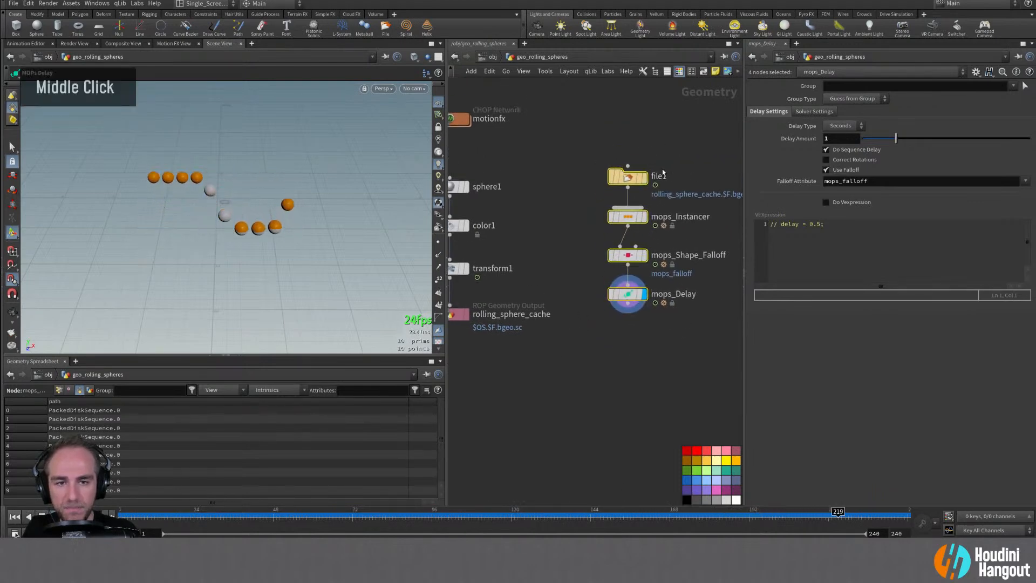
# Inspect file1's full path attribute in the geometry spreadsheet at frame 11, and display mops_Instancer with its settings
pyautogui.click(620, 177)
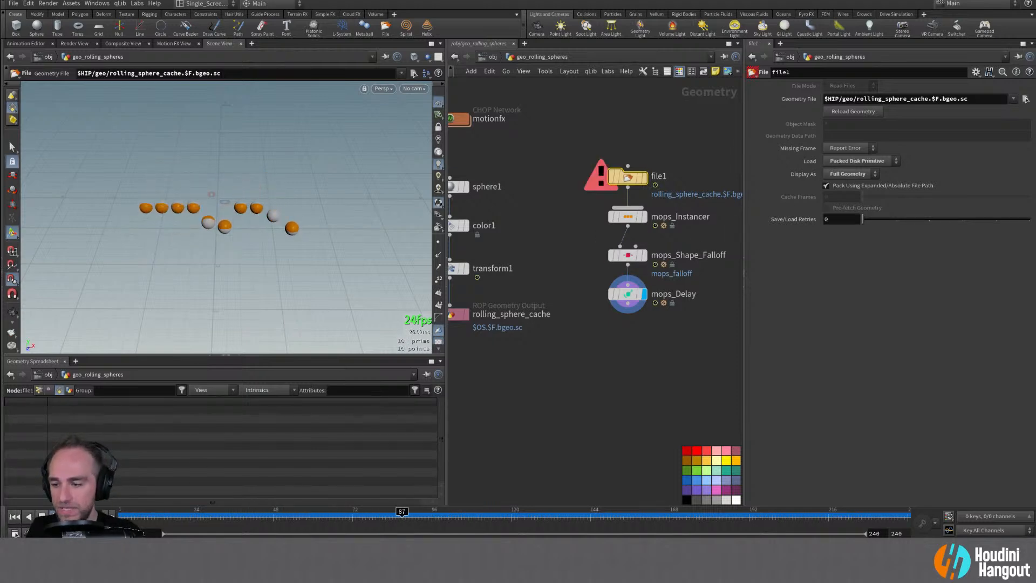
pyautogui.click(160, 515)
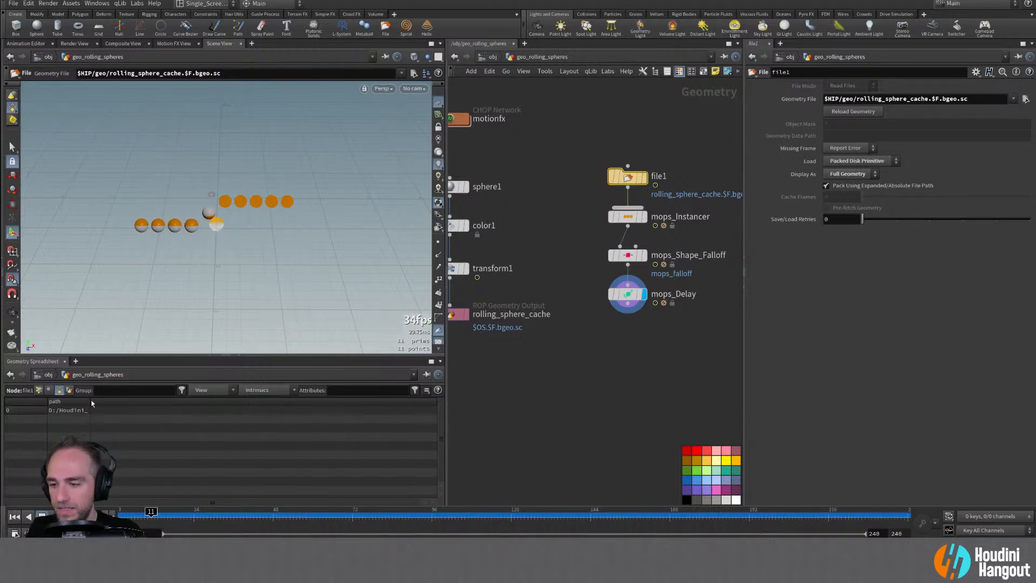
pyautogui.moveTo(267, 409); pyautogui.dragTo(338, 400)
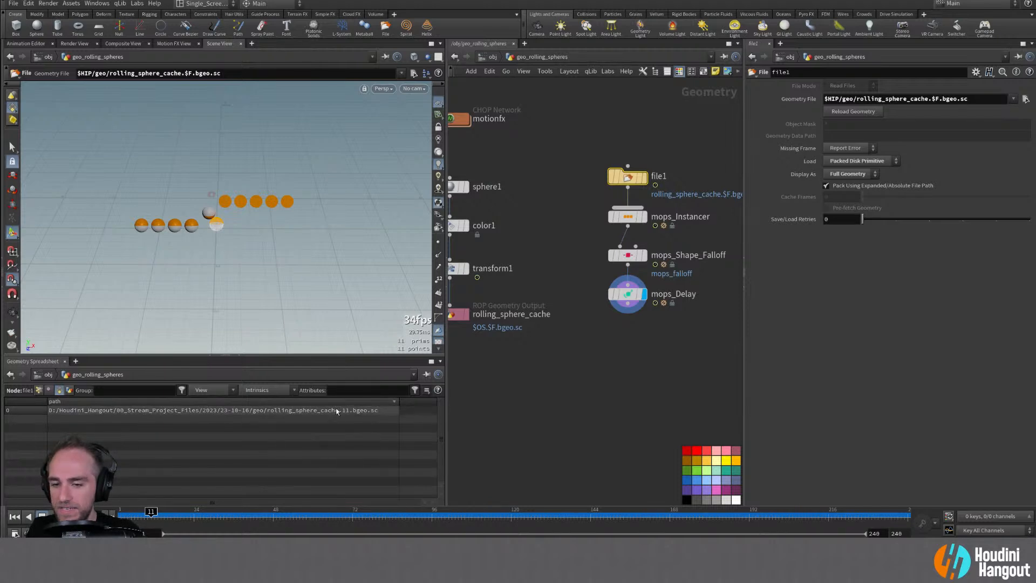
pyautogui.doubleClick(642, 216)
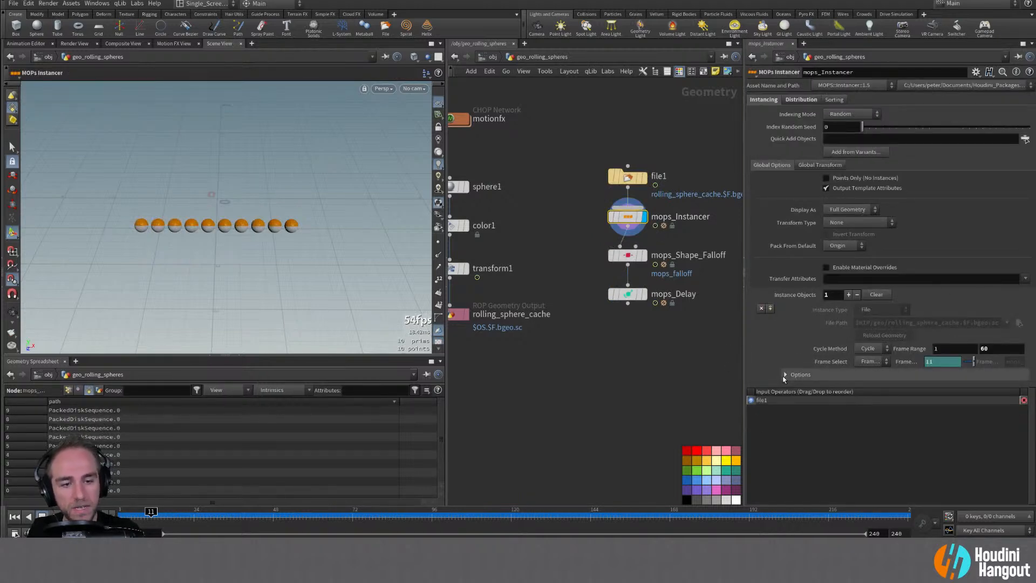
# Display mops_Shape_Falloff, set its Falloff Type back to Linear, its Z scale to 1.8 and its X translation to about -0.01
pyautogui.doubleClick(642, 255)
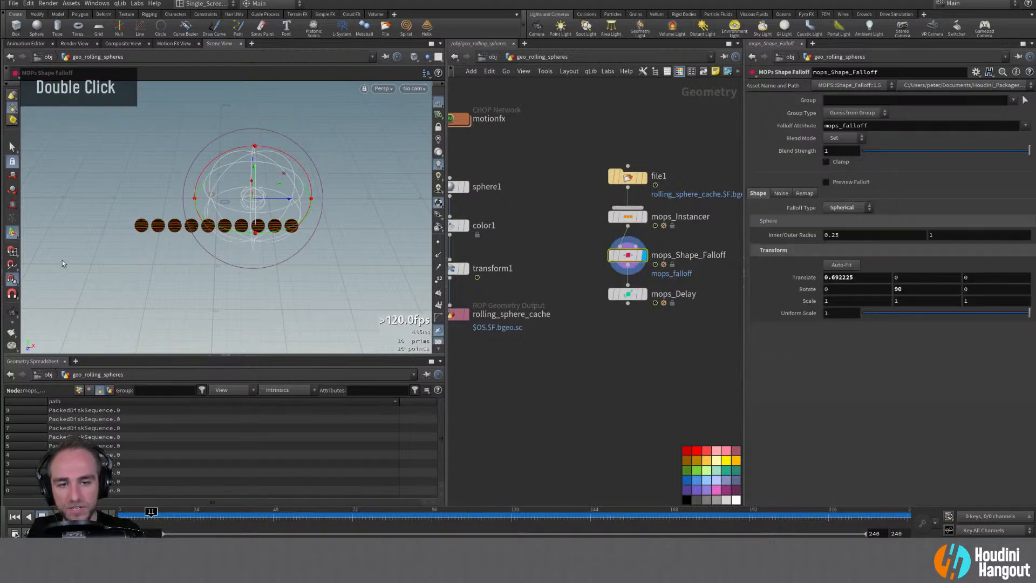
pyautogui.click(846, 207)
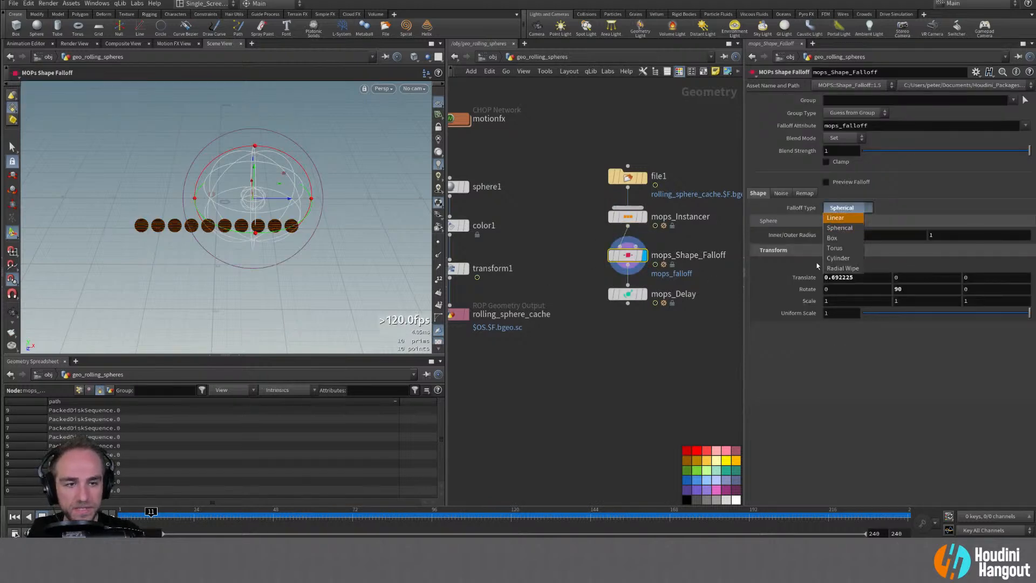
pyautogui.click(847, 219)
pyautogui.moveTo(271, 198); pyautogui.dragTo(247, 198)
pyautogui.moveTo(839, 272); pyautogui.dragTo(864, 271, button='middle')
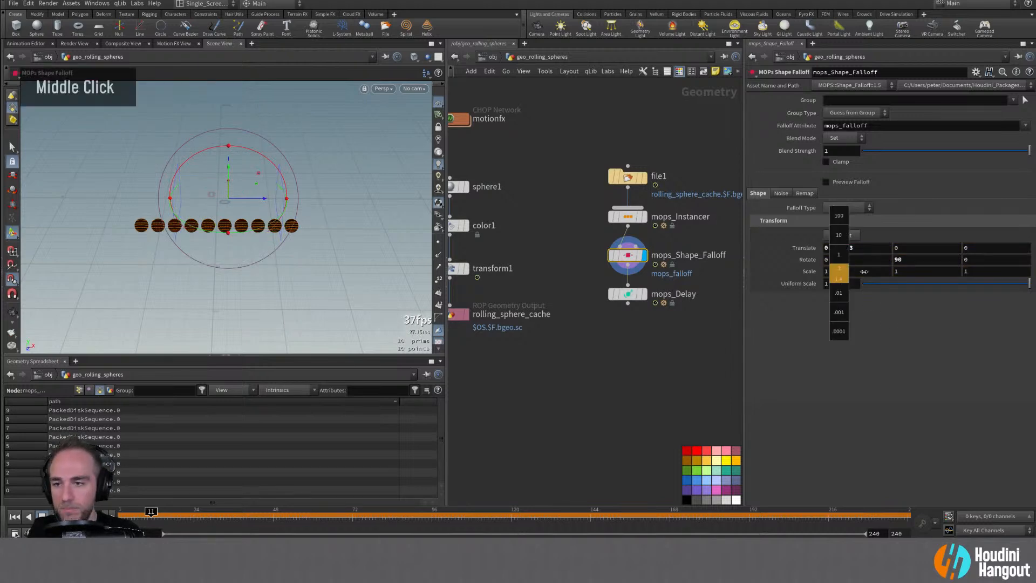
pyautogui.moveTo(979, 270); pyautogui.dragTo(1030, 265, button='middle')
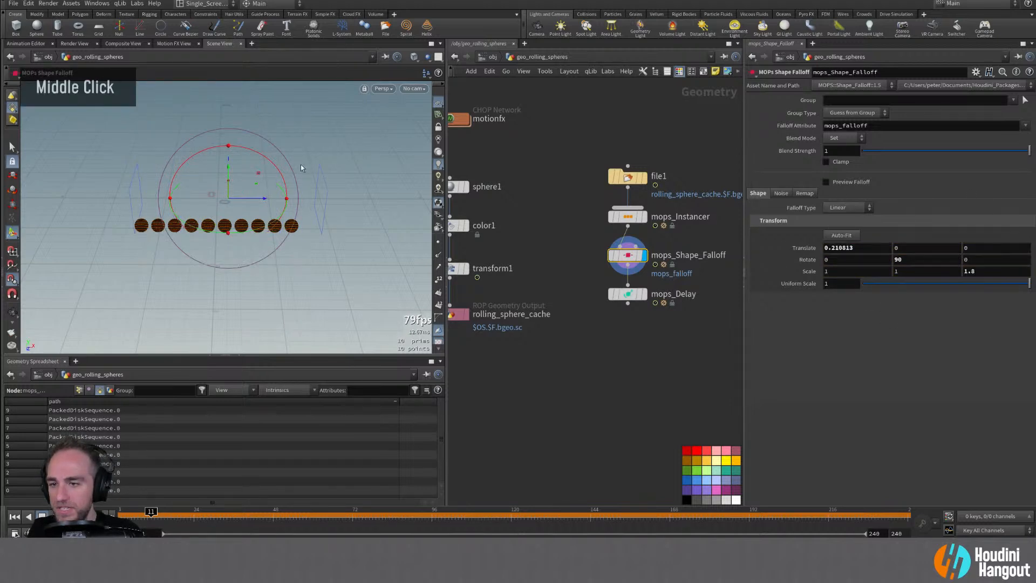
pyautogui.doubleClick(240, 200)
pyautogui.keyDown('alt'); pyautogui.moveTo(240, 199); pyautogui.dragTo(175, 199); pyautogui.keyUp('alt')
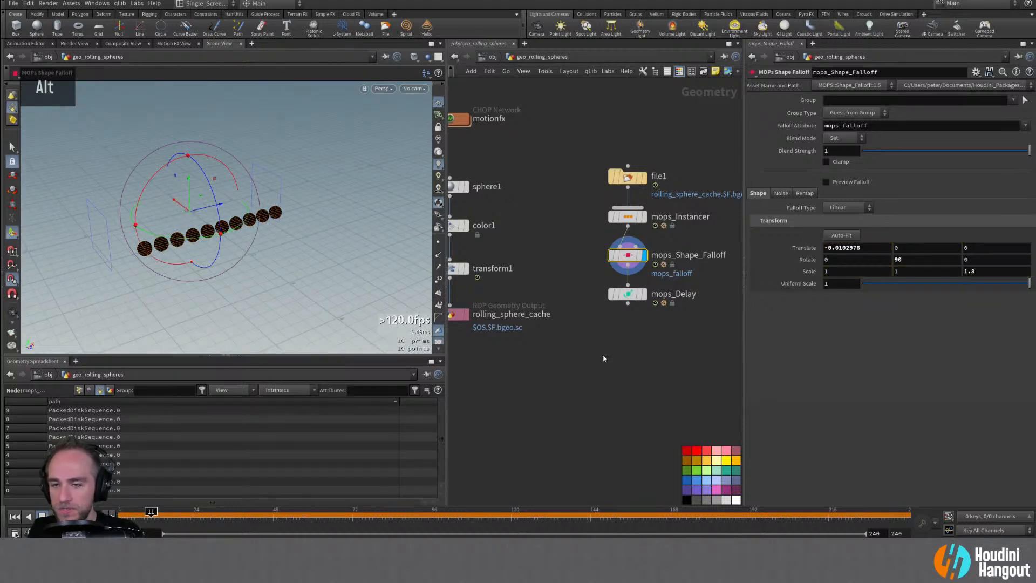
# Display mops_Delay, play back the rolling spheres and place the reference video szoraidez.mp4 beside the viewport
pyautogui.doubleClick(641, 296)
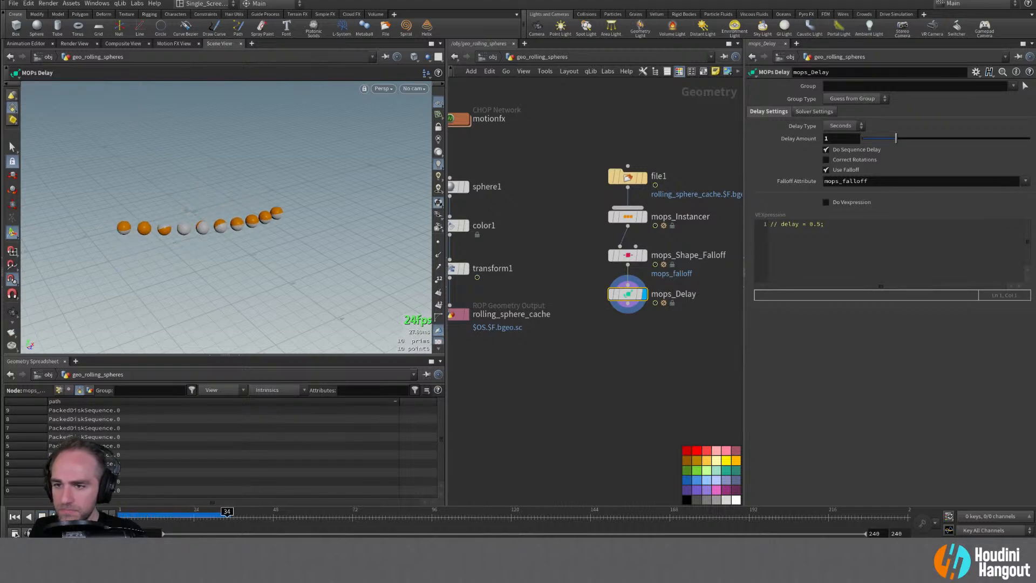
pyautogui.keyDown('alt'); pyautogui.moveTo(173, 253); pyautogui.dragTo(234, 164); pyautogui.keyUp('alt')
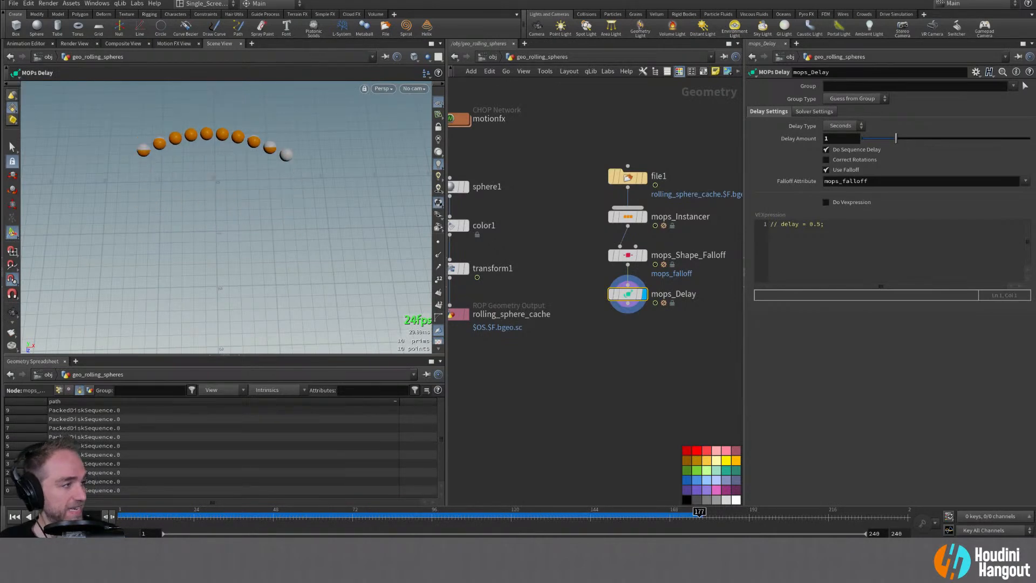
pyautogui.moveTo(1035, 111); pyautogui.dragTo(597, 94)
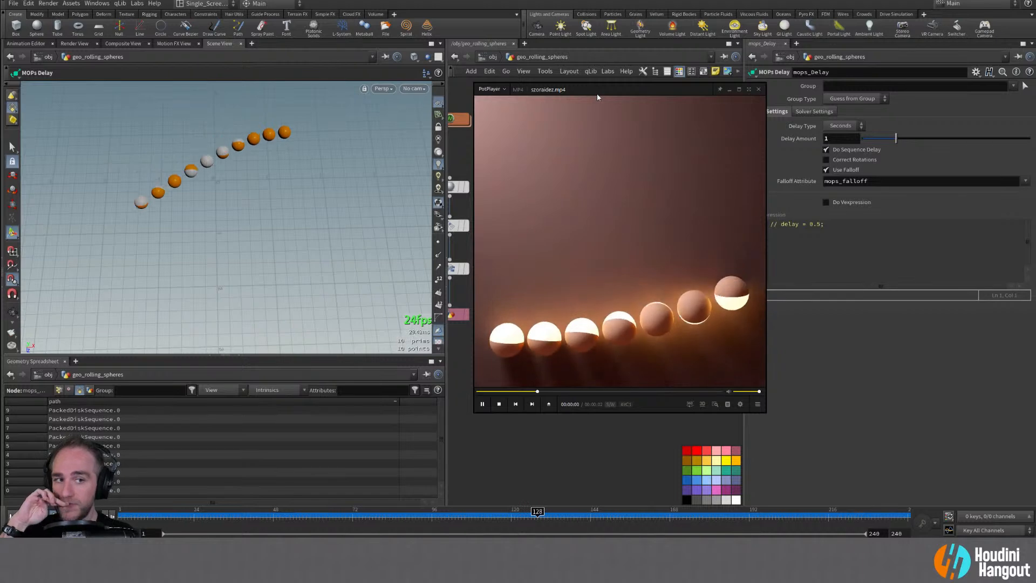
# Set the Delay Amount of mops_Delay to 2 seconds and compare the sphere wave with the reference video
pyautogui.doubleClick(833, 138)
pyautogui.write('2')
pyautogui.press('Return')
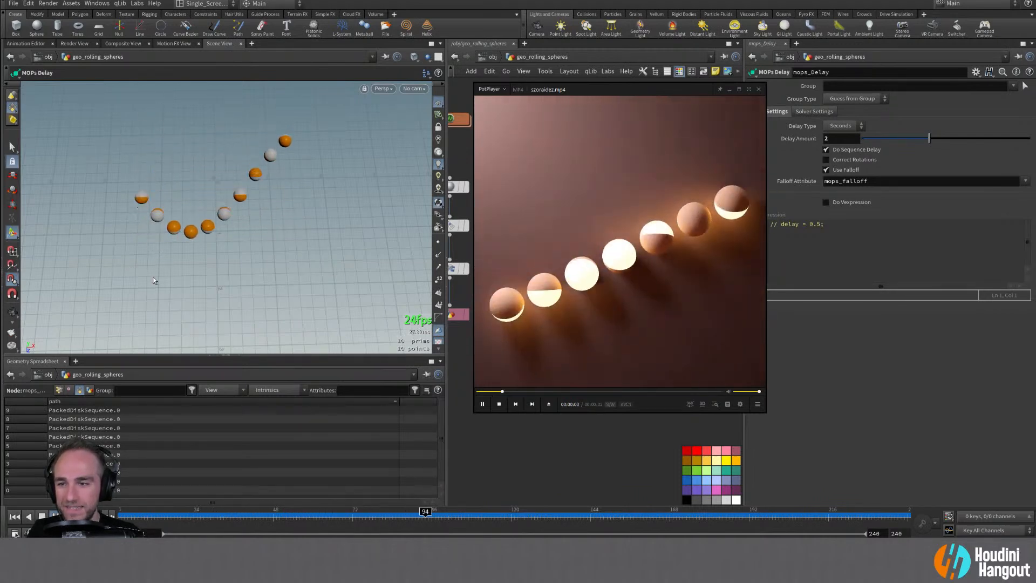
pyautogui.keyDown('alt'); pyautogui.moveTo(314, 149); pyautogui.dragTo(280, 162); pyautogui.keyUp('alt')
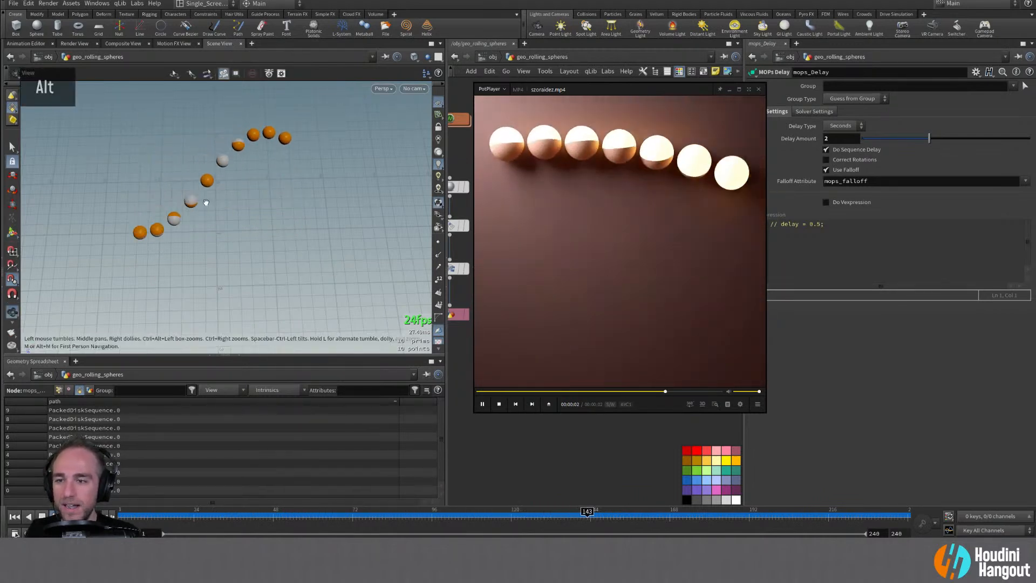
pyautogui.keyDown('alt'); pyautogui.moveTo(280, 162); pyautogui.dragTo(259, 183, button='right'); pyautogui.keyUp('alt')
pyautogui.keyDown('alt'); pyautogui.moveTo(259, 183); pyautogui.dragTo(258, 208, button='middle'); pyautogui.keyUp('alt')
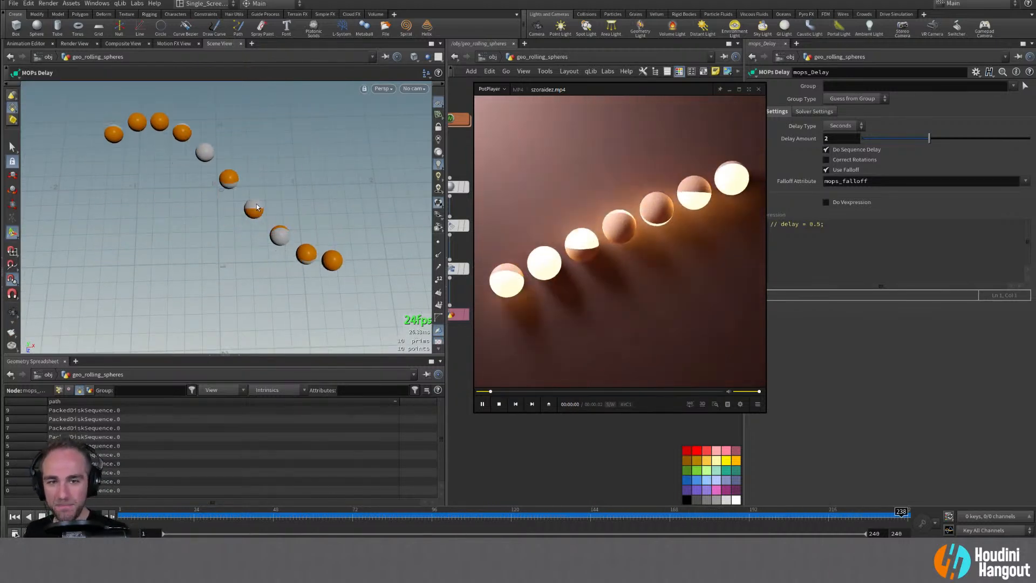
pyautogui.press('Up')
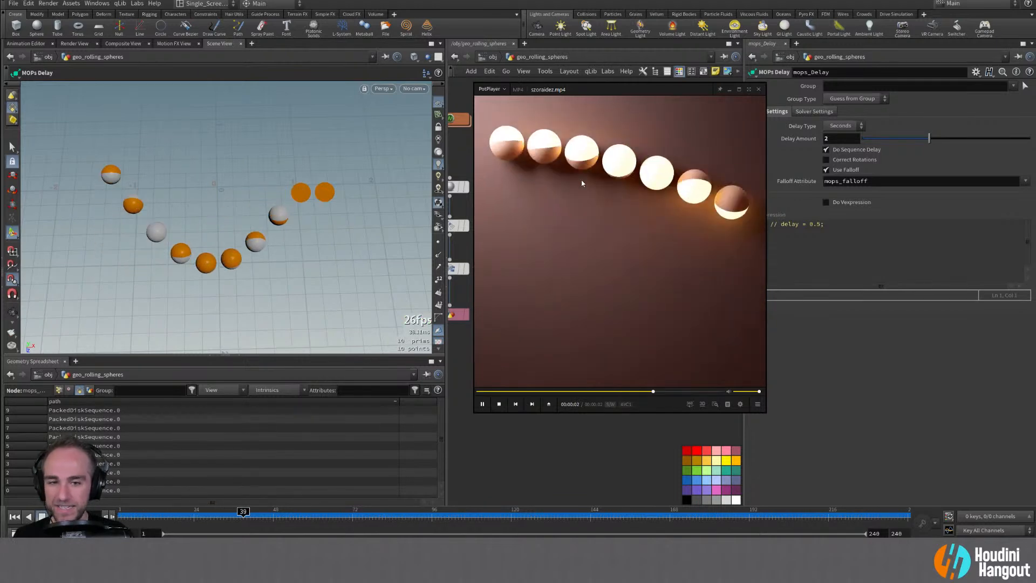
# Close the reference video and bring the whole rolling-sphere node network into view
pyautogui.click(758, 89)
pyautogui.moveTo(530, 370); pyautogui.dragTo(540, 380, button='middle')
pyautogui.moveTo(539, 381); pyautogui.dragTo(549, 391, button='right')
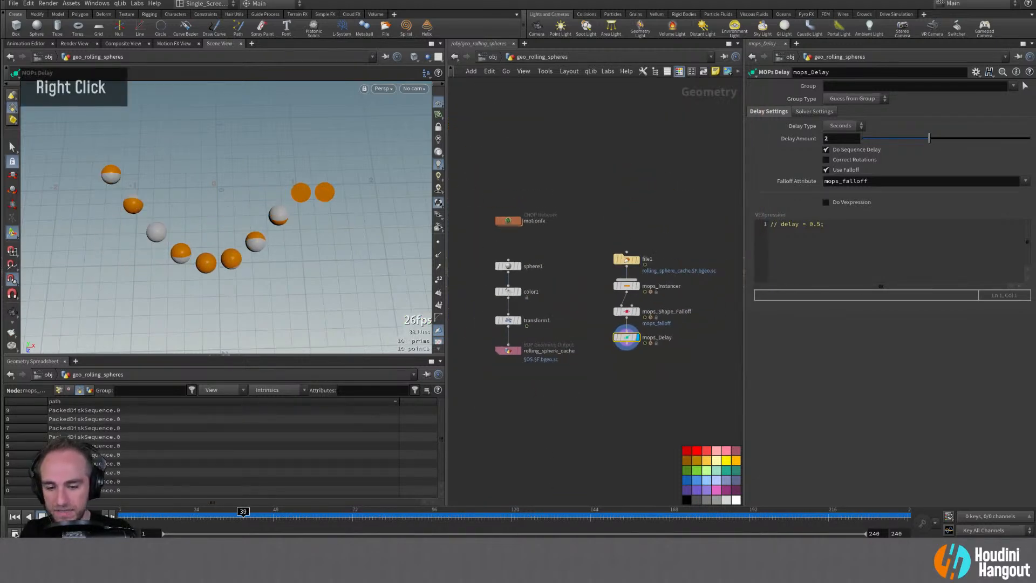
pyautogui.moveTo(429, 522)
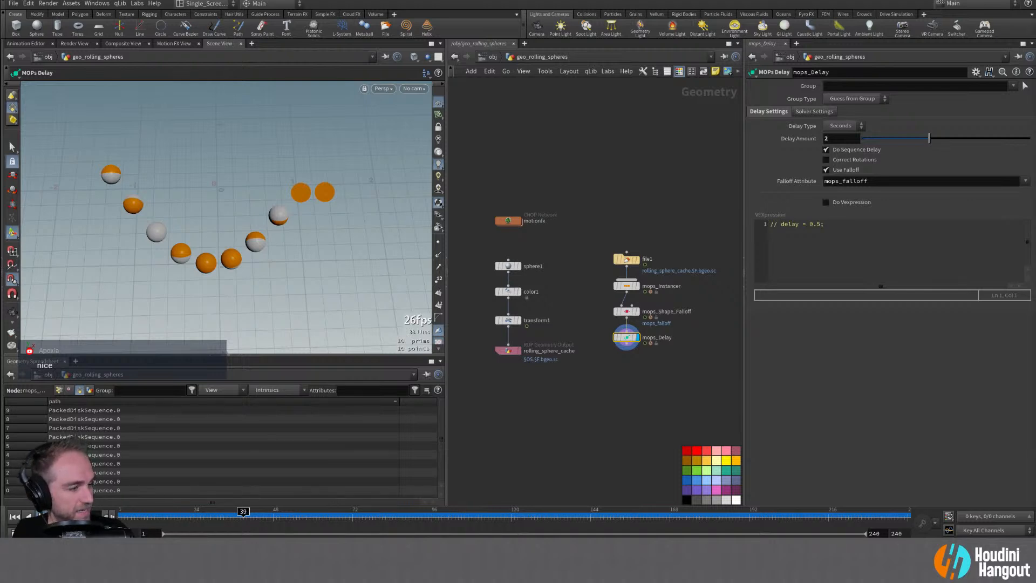
pyautogui.scroll(1, 227, 216)
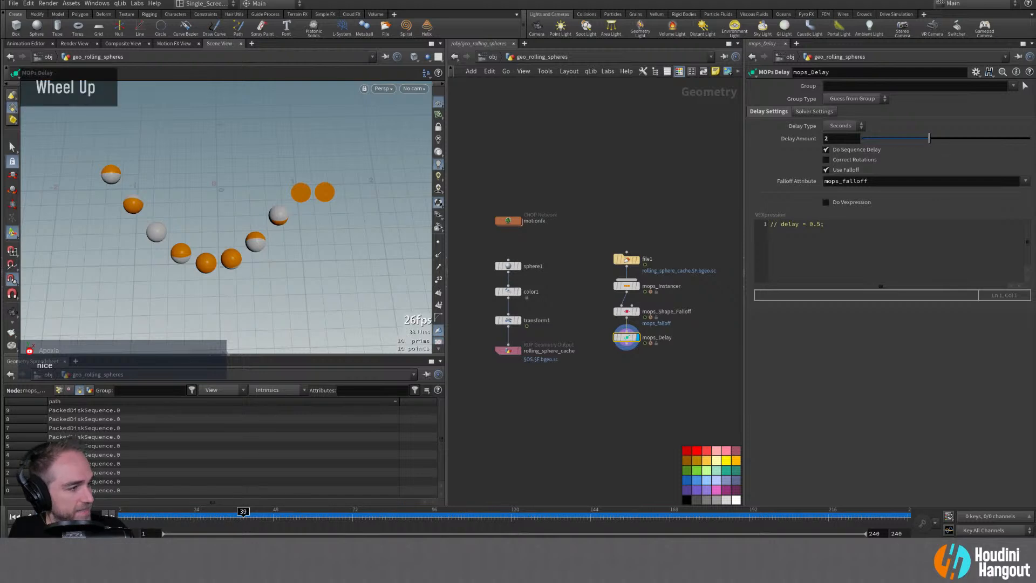
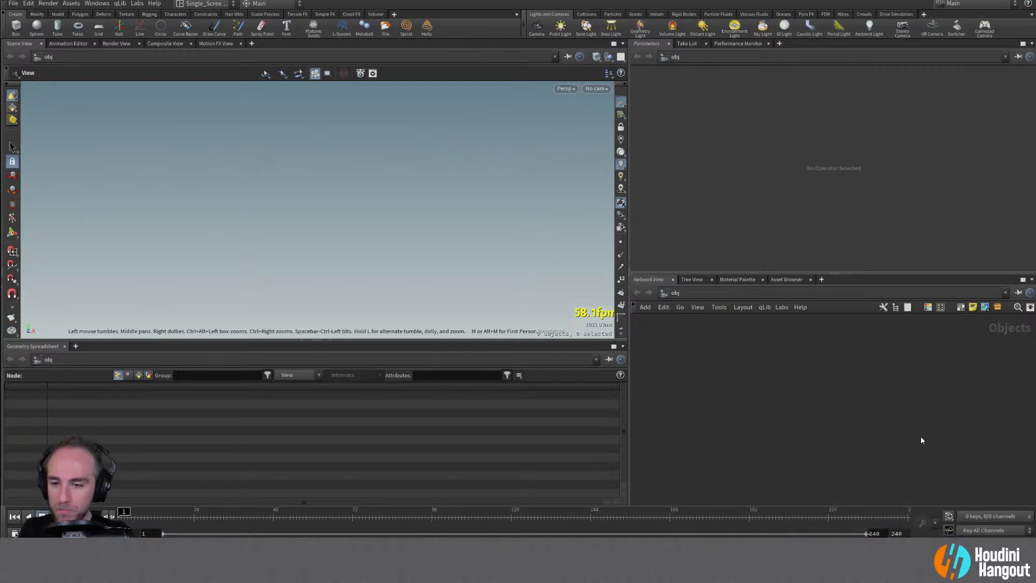
# Enter geo1 in the rolled-strip scene and inspect the resample2 and sweep1 stages of its network
pyautogui.keyDown('alt'); pyautogui.moveTo(250, 218); pyautogui.dragTo(250, 178); pyautogui.keyUp('alt')
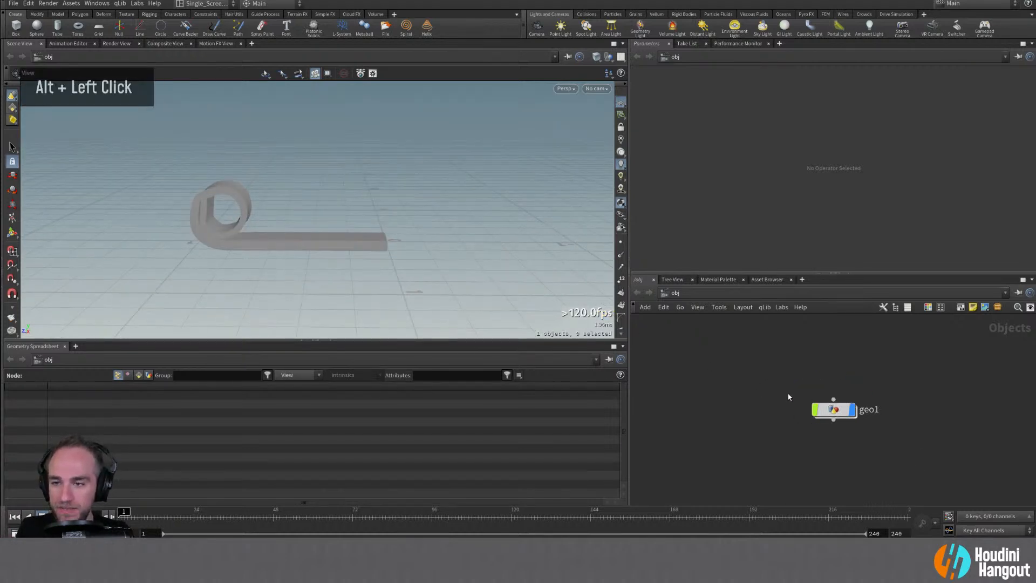
pyautogui.doubleClick(838, 412)
pyautogui.keyDown('alt'); pyautogui.moveTo(793, 410); pyautogui.dragTo(821, 407, button='right'); pyautogui.keyUp('alt')
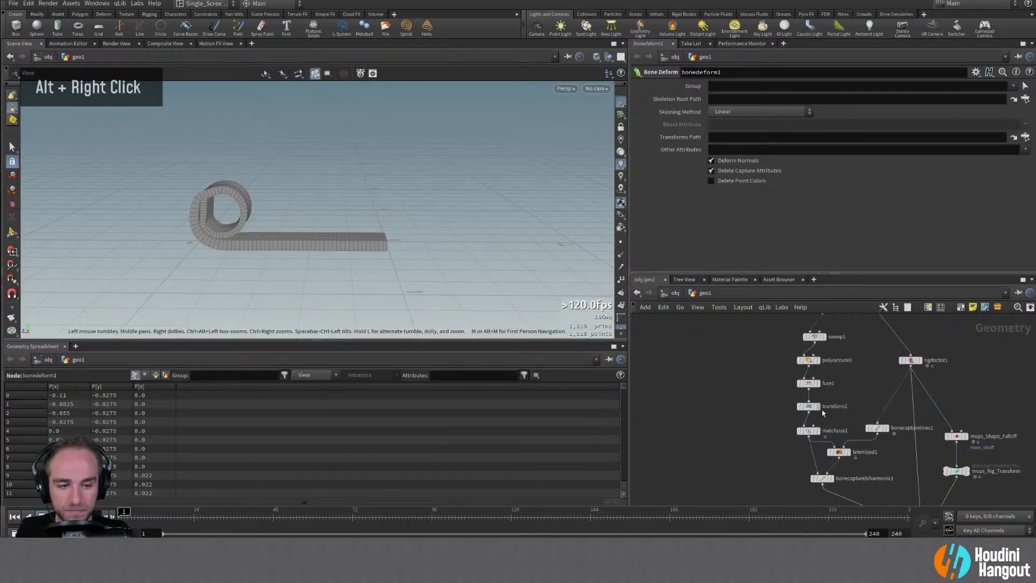
pyautogui.moveTo(821, 405); pyautogui.dragTo(832, 357, button='middle')
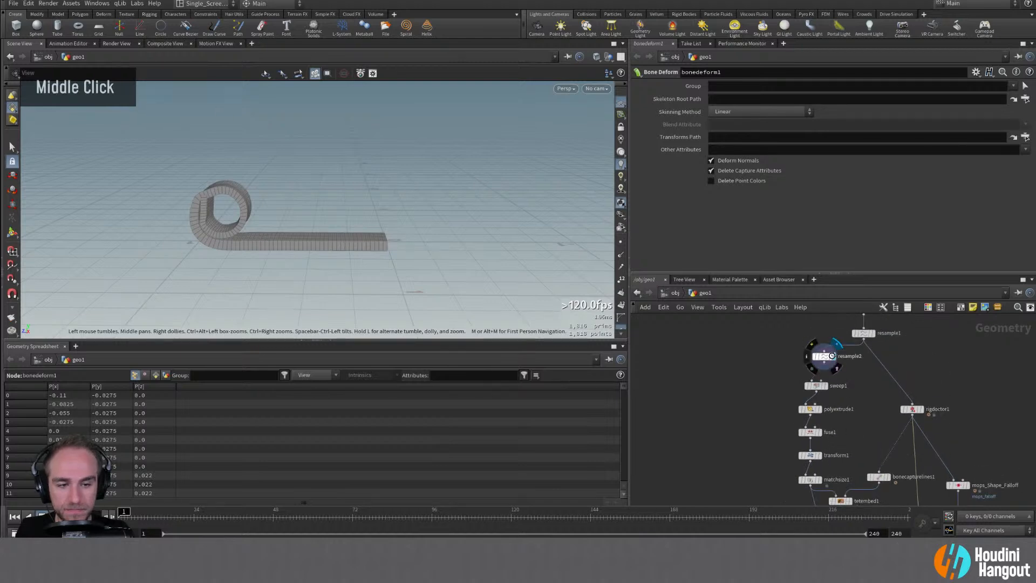
pyautogui.click(832, 358)
pyautogui.click(824, 386)
pyautogui.click(817, 386)
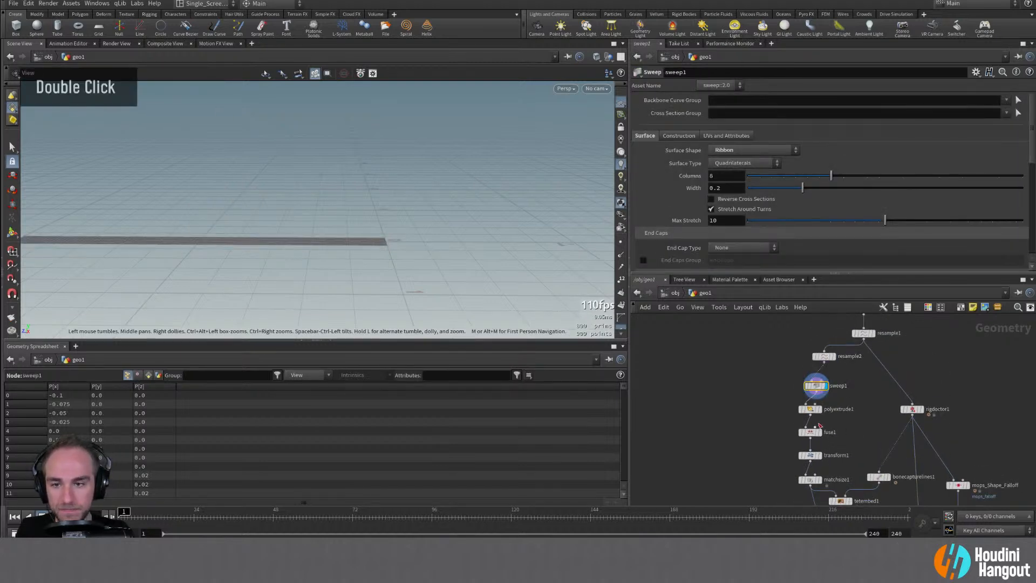
# Display polyextrude1, fuse1 and transform1 in turn to examine how the strip gains thickness and is scaled
pyautogui.click(818, 409)
pyautogui.click(809, 409)
pyautogui.keyDown('alt'); pyautogui.moveTo(345, 249); pyautogui.dragTo(411, 254); pyautogui.keyUp('alt')
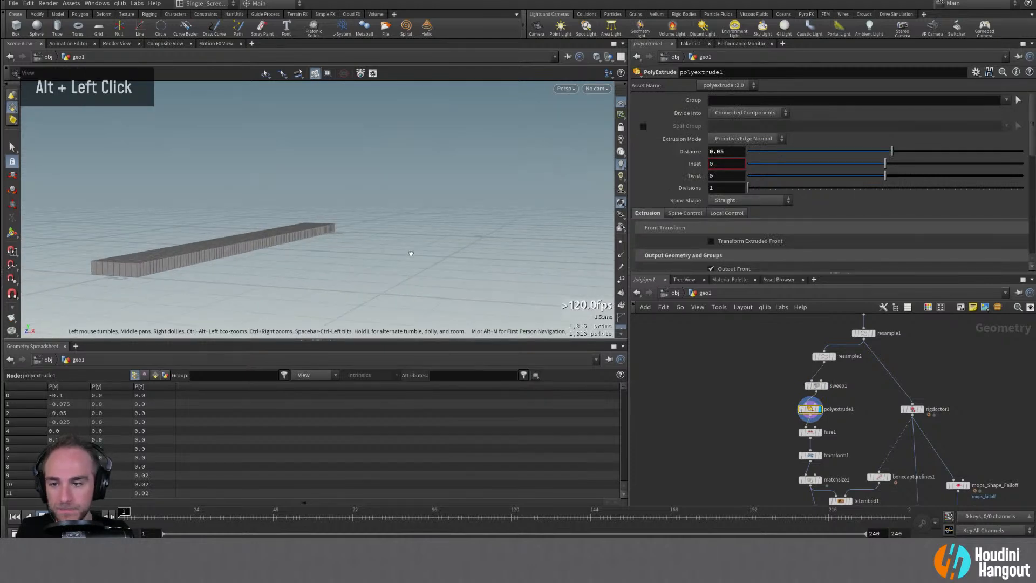
pyautogui.doubleClick(814, 431)
pyautogui.keyDown('alt'); pyautogui.moveTo(303, 253); pyautogui.dragTo(323, 270); pyautogui.keyUp('alt')
pyautogui.doubleClick(819, 455)
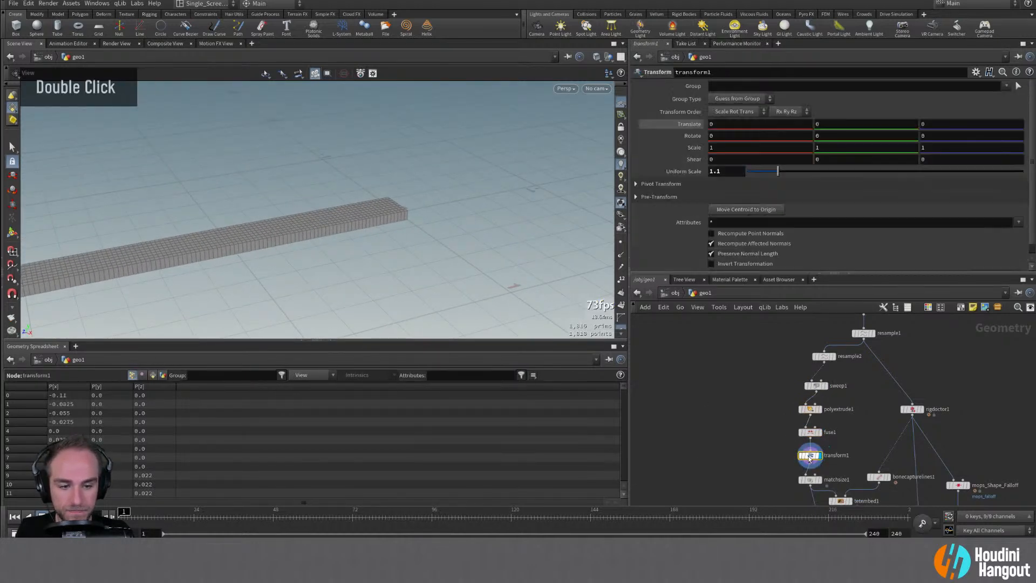
# Display matchsize1 and tetembed1 in turn to examine how the strip is aligned and turned into a tet mesh
pyautogui.doubleClick(809, 480)
pyautogui.keyDown('alt'); pyautogui.moveTo(363, 248); pyautogui.dragTo(448, 151, button='middle'); pyautogui.keyUp('alt')
pyautogui.moveTo(848, 420); pyautogui.dragTo(846, 372, button='middle')
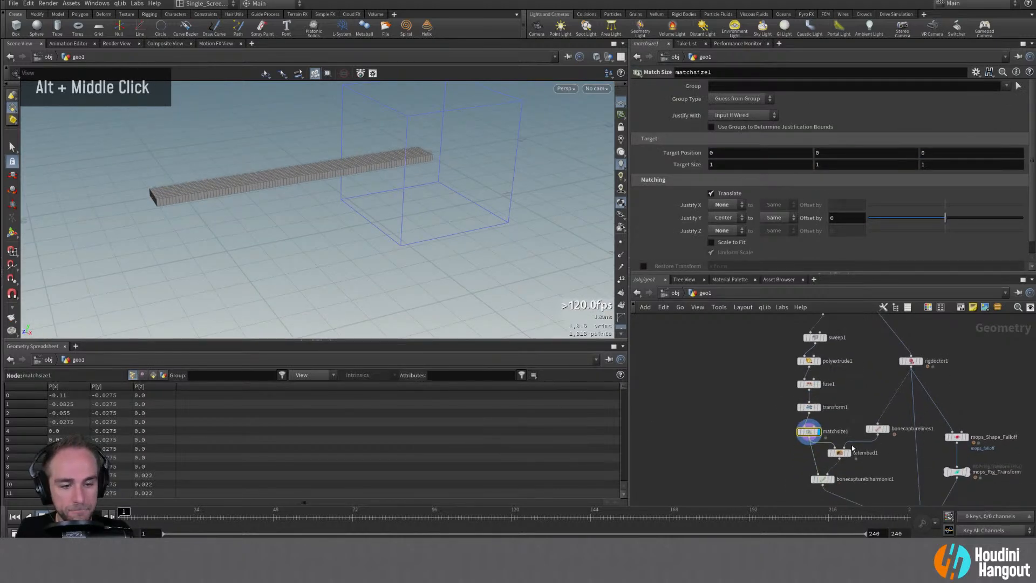
pyautogui.doubleClick(839, 452)
pyautogui.keyDown('alt'); pyautogui.moveTo(872, 470); pyautogui.dragTo(774, 393, button='right'); pyautogui.keyUp('alt')
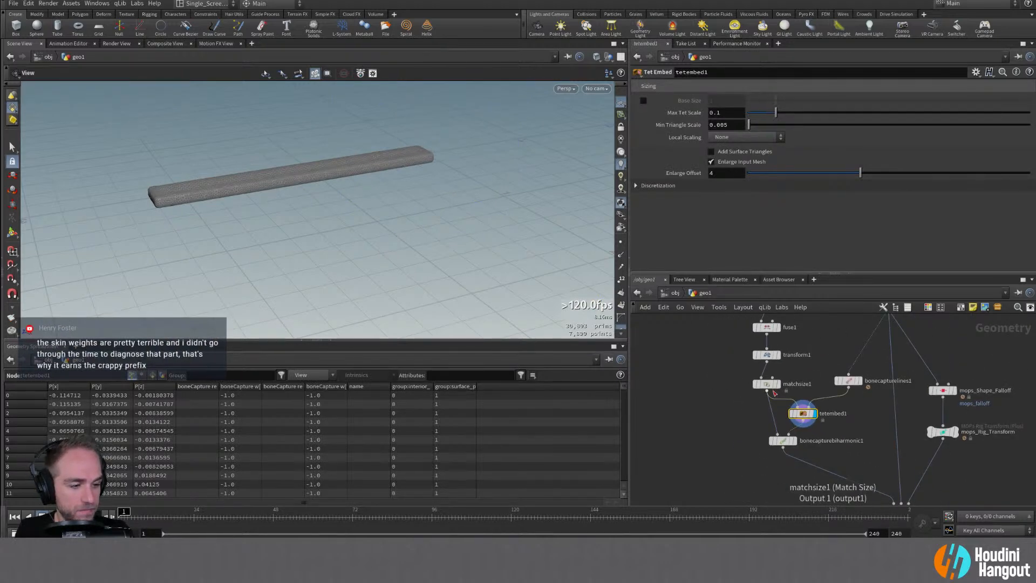
pyautogui.keyDown('alt'); pyautogui.moveTo(296, 175); pyautogui.dragTo(410, 156); pyautogui.keyUp('alt')
# Display bonecapturebiharmonic1 and examine its settings and the bone capture weights on the strip
pyautogui.click(792, 440)
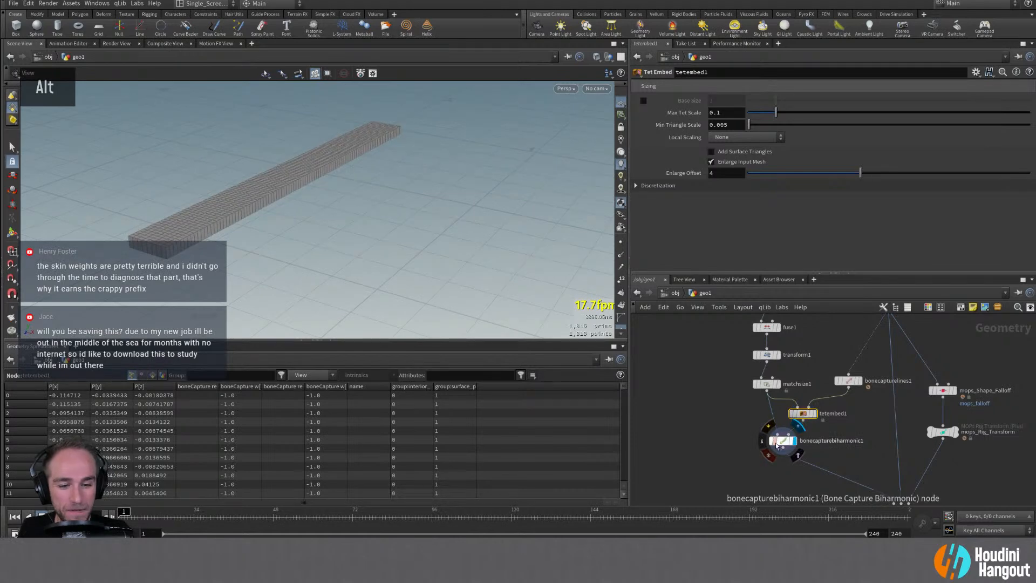
pyautogui.click(781, 440)
pyautogui.keyDown('alt'); pyautogui.moveTo(340, 174); pyautogui.dragTo(286, 167); pyautogui.keyUp('alt')
pyautogui.keyDown('alt'); pyautogui.moveTo(286, 168); pyautogui.dragTo(280, 194, button='middle'); pyautogui.keyUp('alt')
pyautogui.keyDown('alt'); pyautogui.moveTo(279, 194); pyautogui.dragTo(266, 232); pyautogui.keyUp('alt')
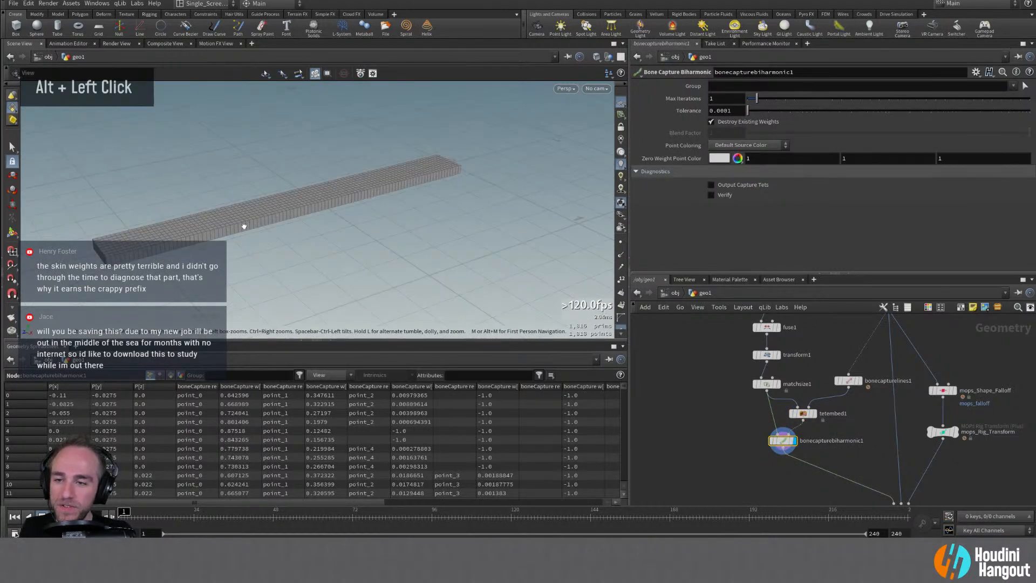
pyautogui.keyDown('alt'); pyautogui.moveTo(266, 231); pyautogui.dragTo(266, 205, button='middle'); pyautogui.keyUp('alt')
pyautogui.keyDown('alt'); pyautogui.moveTo(266, 205); pyautogui.dragTo(313, 177); pyautogui.keyUp('alt')
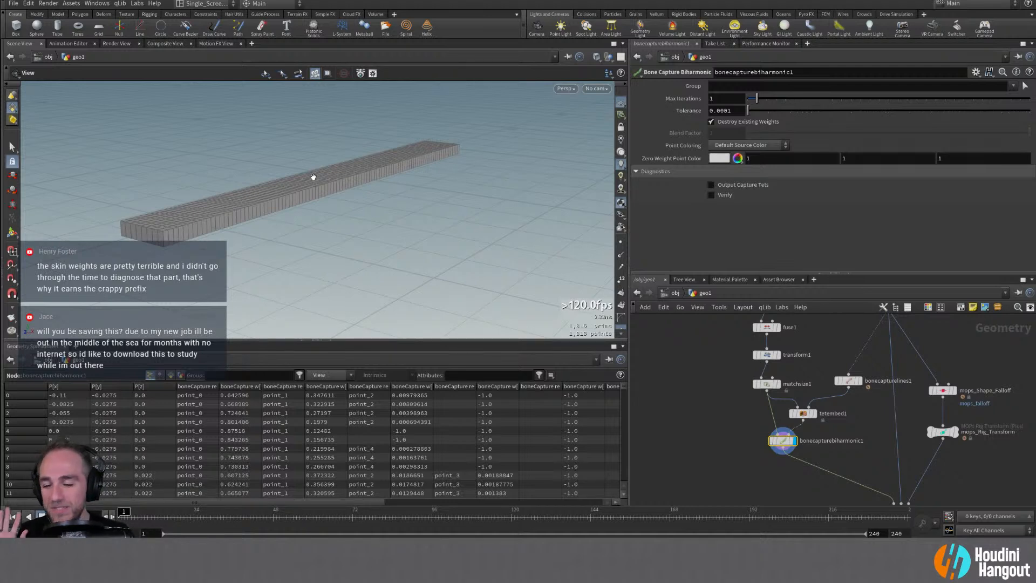
# Display the deformed result of bonedeform1 and compare it with the bonecapturebiharmonic1 and tetembed1 stages
pyautogui.keyDown('alt'); pyautogui.moveTo(911, 499); pyautogui.dragTo(896, 494, button='middle'); pyautogui.keyUp('alt')
pyautogui.click(894, 480)
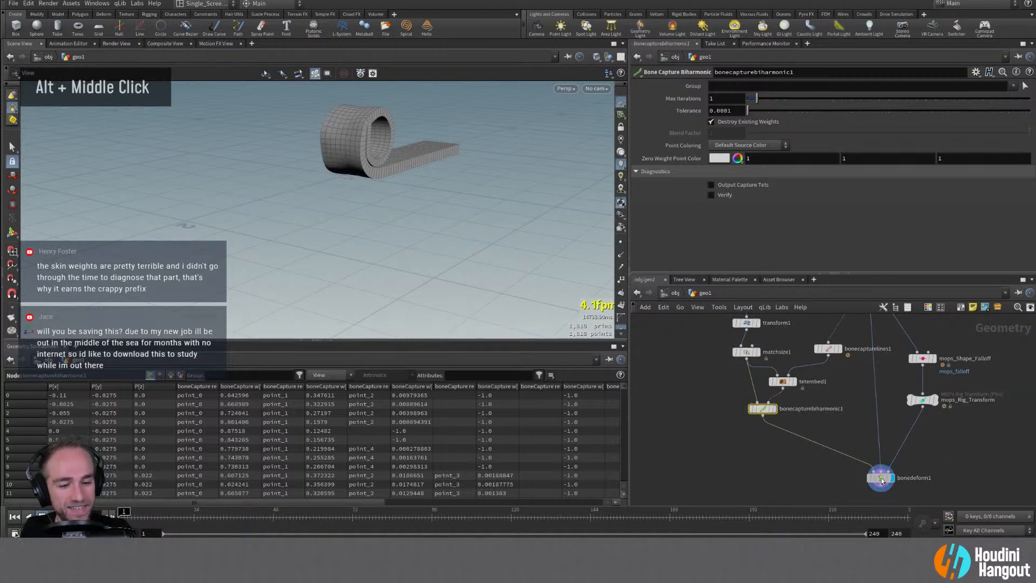
pyautogui.keyDown('alt'); pyautogui.moveTo(317, 208); pyautogui.dragTo(366, 190); pyautogui.keyUp('alt')
pyautogui.doubleClick(774, 411)
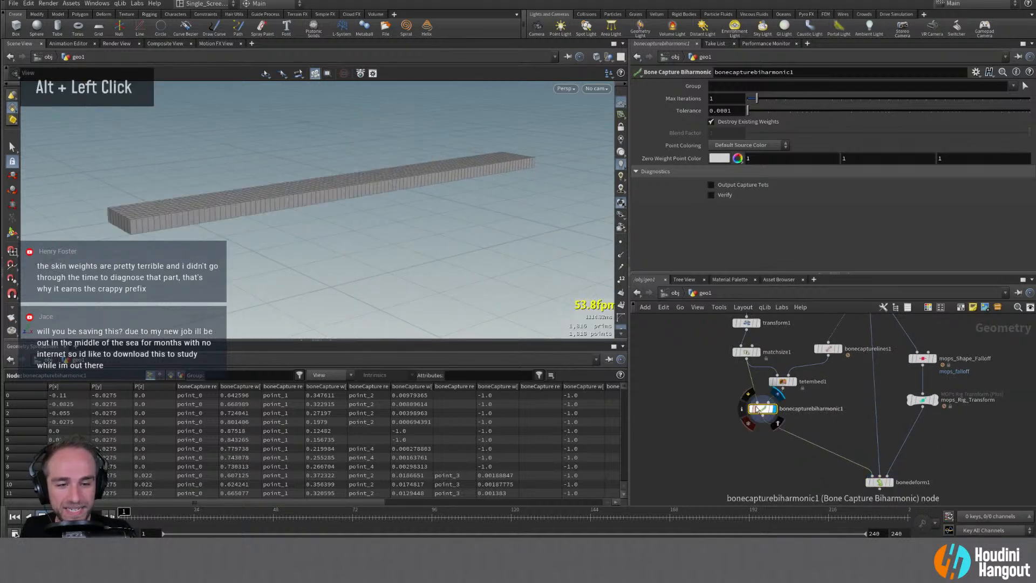
pyautogui.doubleClick(792, 382)
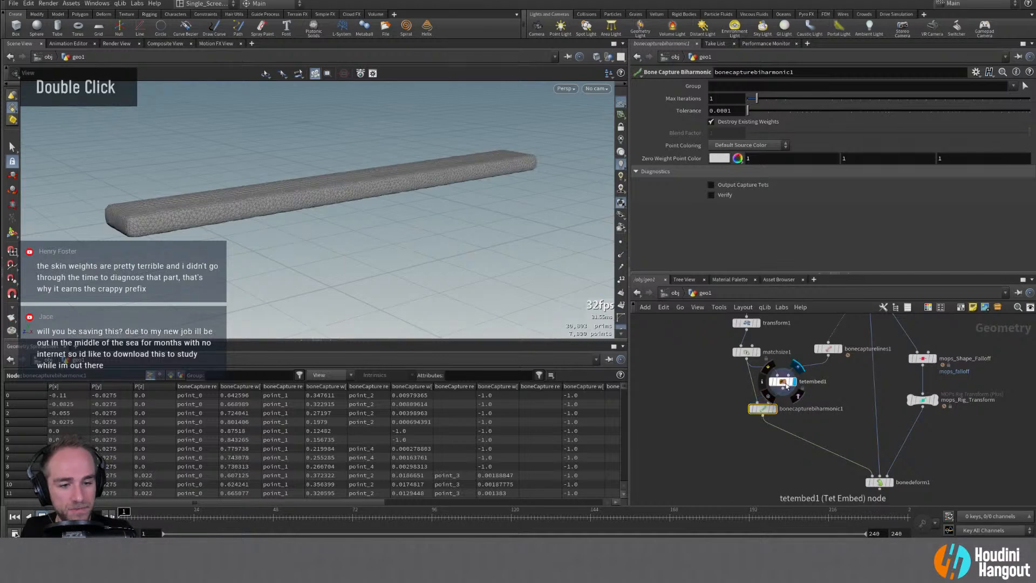
pyautogui.doubleClick(761, 408)
# Display bonecapturelines1 with point markers shown and expand its Hierarchy Options
pyautogui.doubleClick(839, 350)
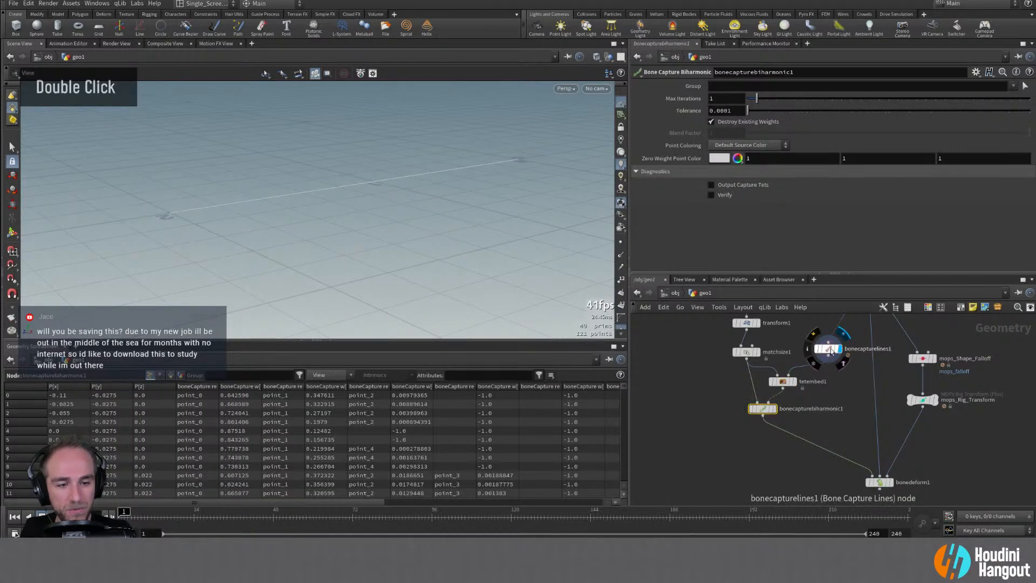
pyautogui.keyDown('alt'); pyautogui.click(621, 243); pyautogui.keyUp('alt')
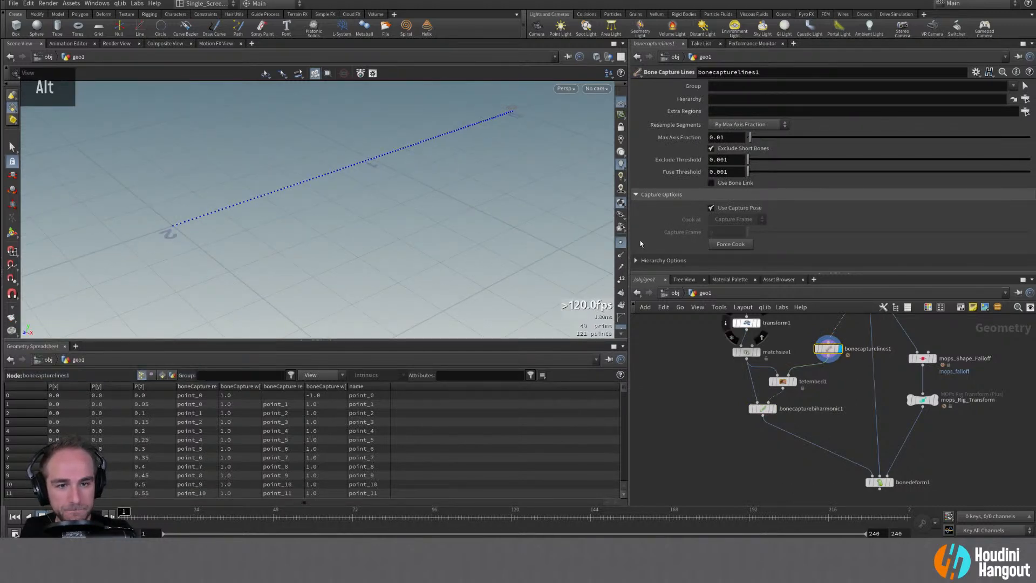
pyautogui.click(638, 260)
pyautogui.scroll(-2, 674, 253)
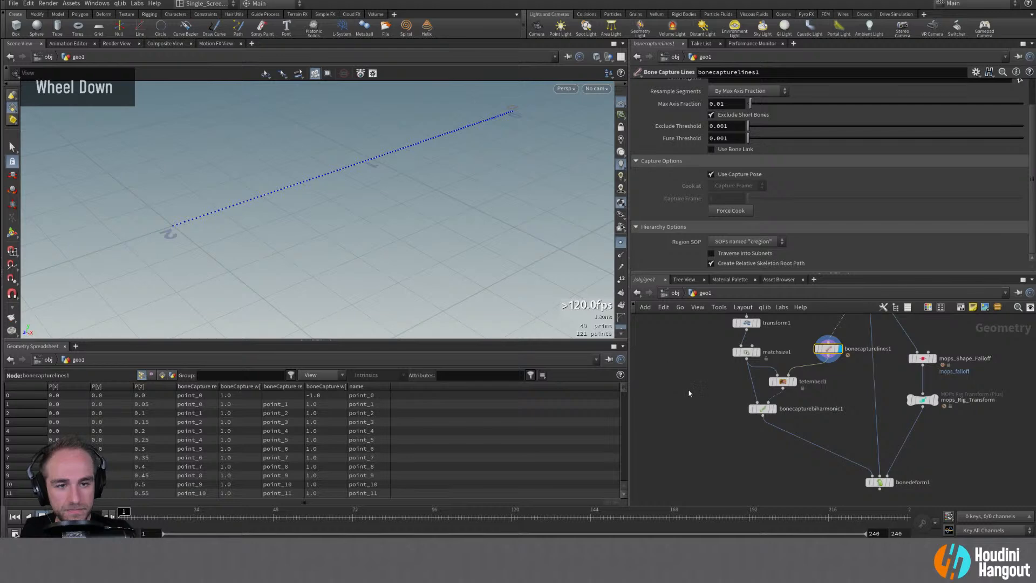
# Inspect bonedeform1 and mops_Shape_Falloff, move the playhead to frame 94, and display mops_Rig_Transform
pyautogui.doubleClick(891, 482)
pyautogui.keyDown('alt'); pyautogui.moveTo(486, 140); pyautogui.dragTo(391, 197, button='middle'); pyautogui.keyUp('alt')
pyautogui.doubleClick(923, 359)
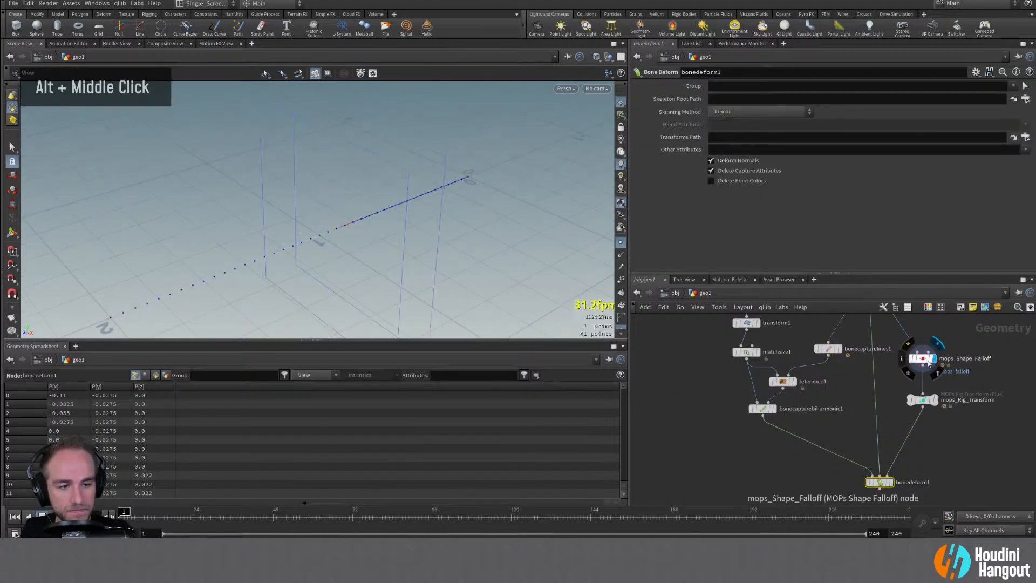
pyautogui.keyDown('alt'); pyautogui.moveTo(473, 240); pyautogui.dragTo(351, 253); pyautogui.keyUp('alt')
pyautogui.click(314, 516)
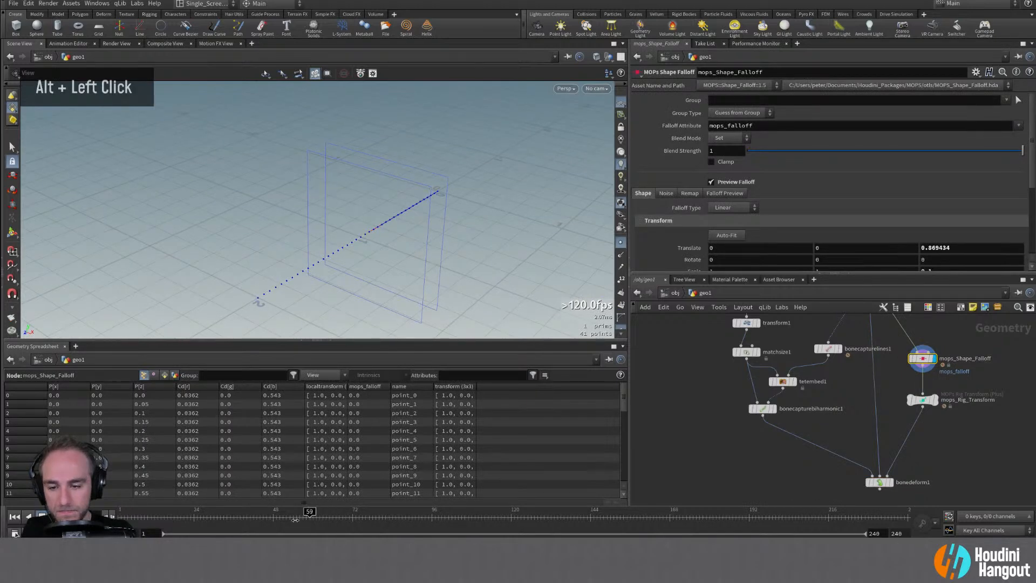
pyautogui.doubleClick(923, 399)
# Show the viewport handle of mops_Shape_Falloff and slide the falloff to a Z Translate of about 0.4
pyautogui.click(926, 358)
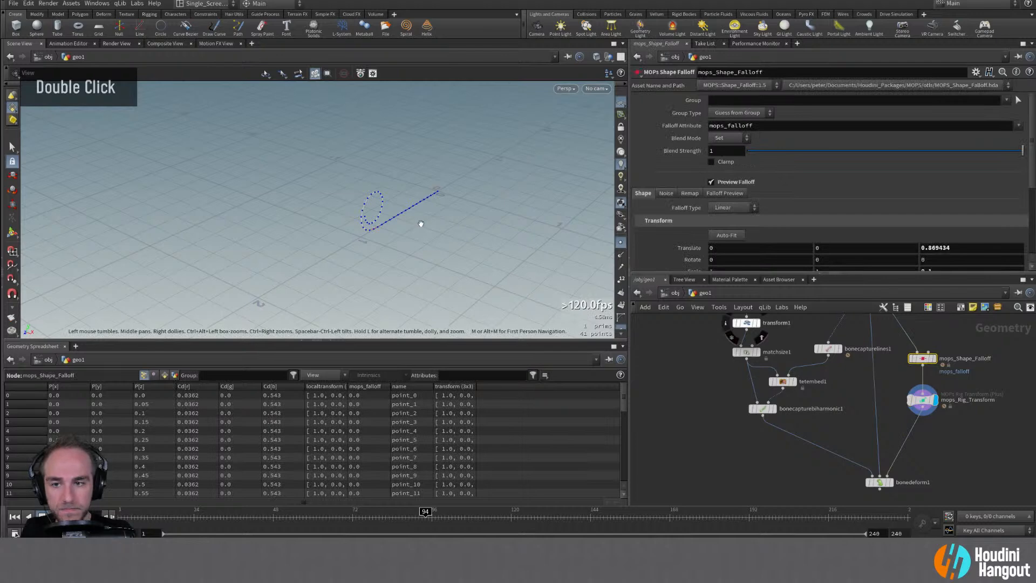
pyautogui.keyDown('alt'); pyautogui.moveTo(452, 193); pyautogui.dragTo(388, 213); pyautogui.keyUp('alt')
pyautogui.keyDown('alt'); pyautogui.moveTo(389, 213); pyautogui.dragTo(333, 221, button='right'); pyautogui.keyUp('alt')
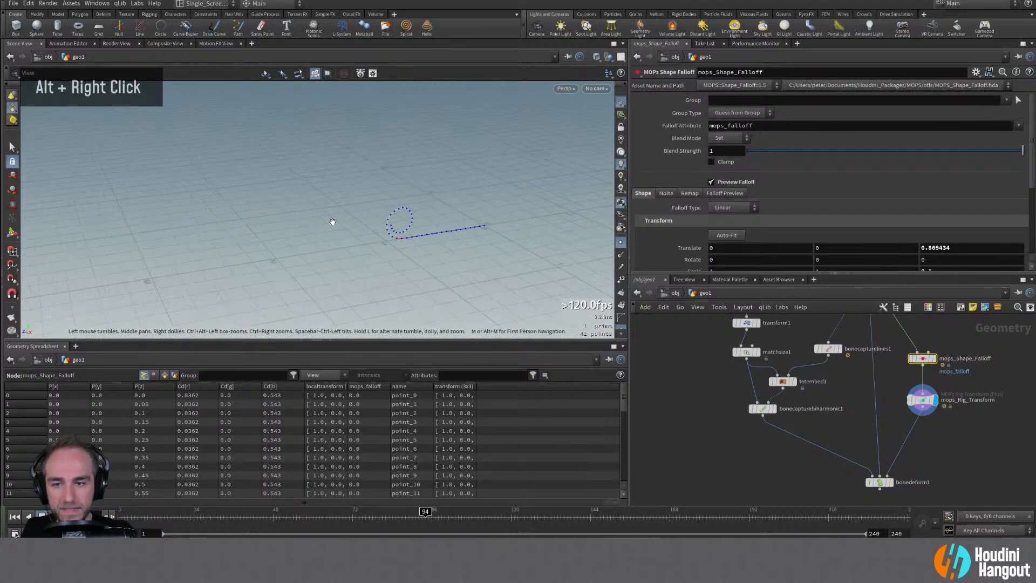
pyautogui.press('Return')
pyautogui.press('Escape')
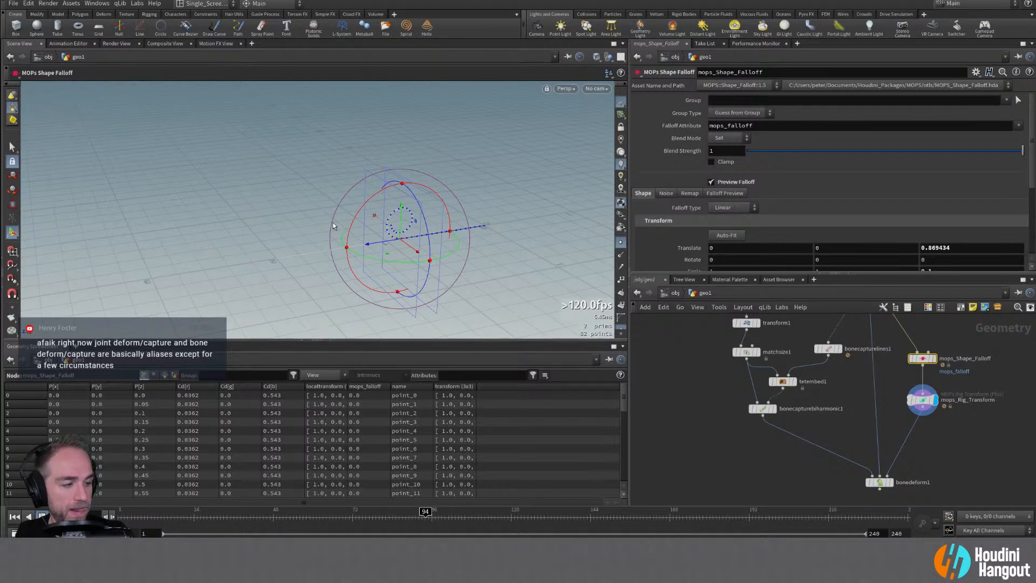
pyautogui.moveTo(374, 247); pyautogui.dragTo(420, 256)
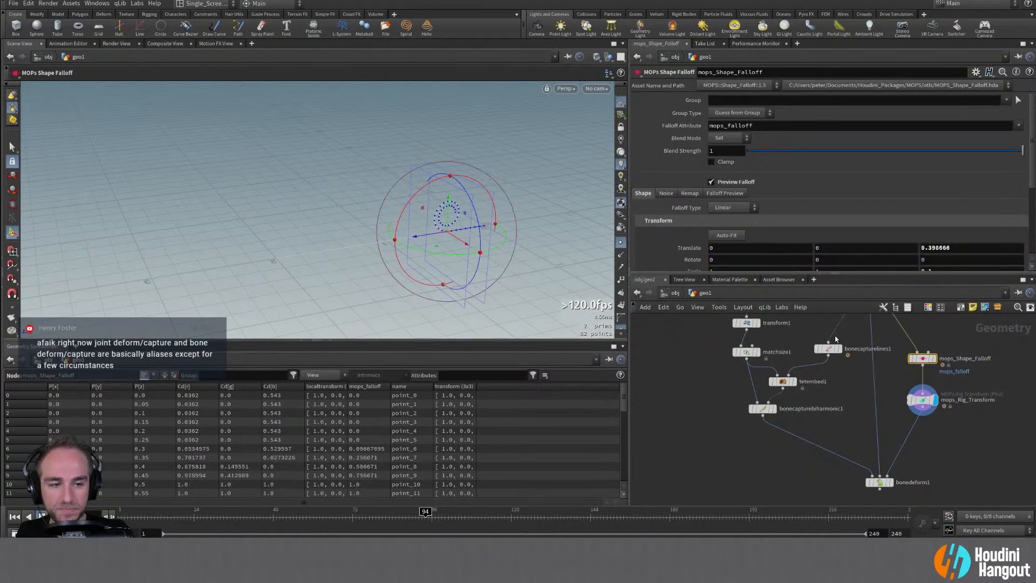
# Display bonedeform1 and examine the rolled-up strip close up
pyautogui.click(889, 481)
pyautogui.click(879, 482)
pyautogui.keyDown('alt'); pyautogui.moveTo(514, 245); pyautogui.dragTo(485, 206, button='right'); pyautogui.keyUp('alt')
pyautogui.keyDown('alt'); pyautogui.moveTo(486, 206); pyautogui.dragTo(507, 211); pyautogui.keyUp('alt')
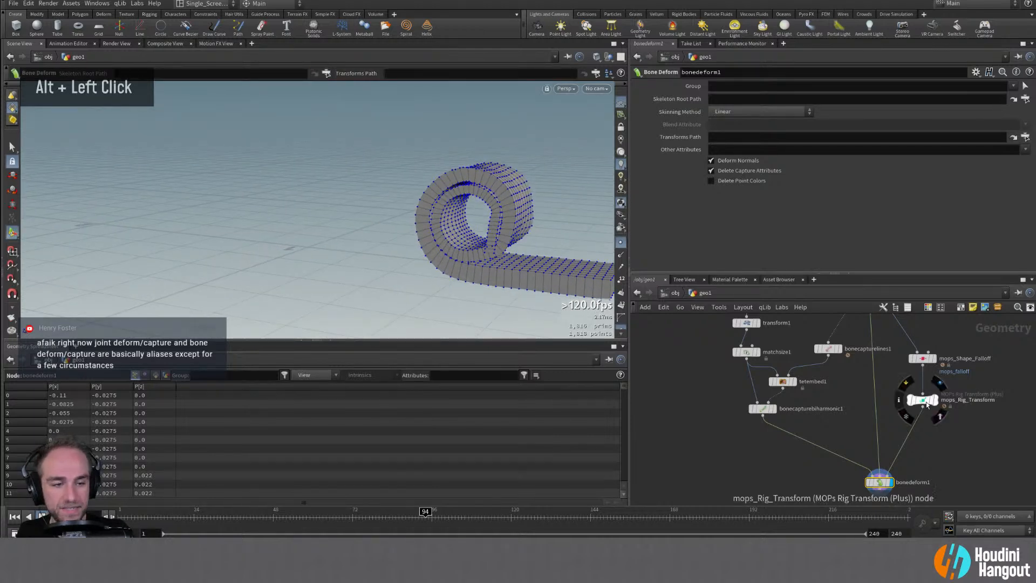
# Slide the mops_Shape_Falloff handle past the strip's end, to a Z Translate of about 2.15, and inspect the unrolled strip
pyautogui.click(919, 400)
pyautogui.click(923, 359)
pyautogui.keyDown('alt'); pyautogui.moveTo(432, 254); pyautogui.dragTo(8, 286); pyautogui.keyUp('alt')
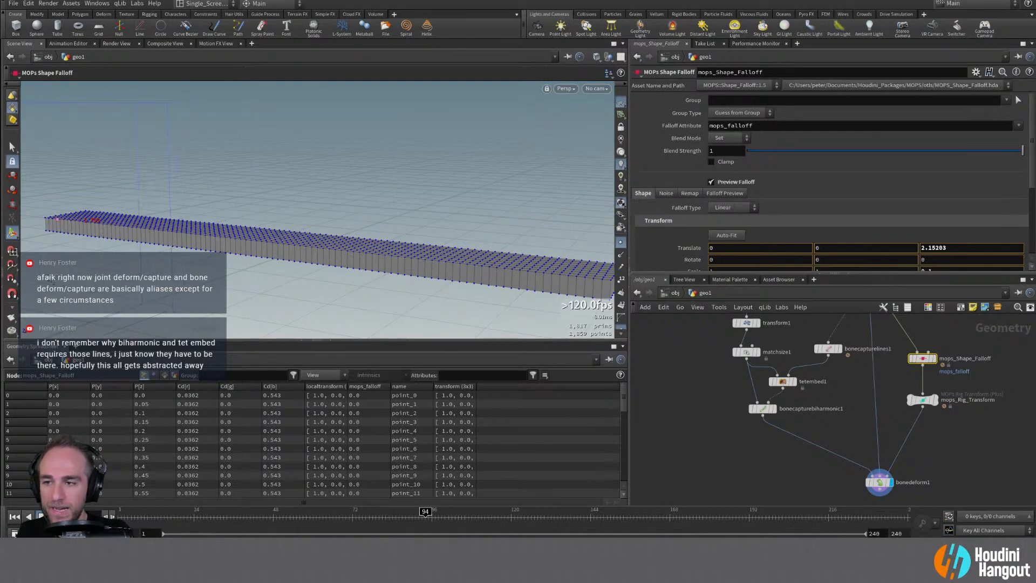
pyautogui.keyDown('alt'); pyautogui.moveTo(124, 226); pyautogui.dragTo(172, 238); pyautogui.keyUp('alt')
pyautogui.keyDown('alt'); pyautogui.moveTo(172, 238); pyautogui.dragTo(126, 266, button='right'); pyautogui.keyUp('alt')
pyautogui.keyDown('alt'); pyautogui.moveTo(326, 157); pyautogui.dragTo(544, 182); pyautogui.keyUp('alt')
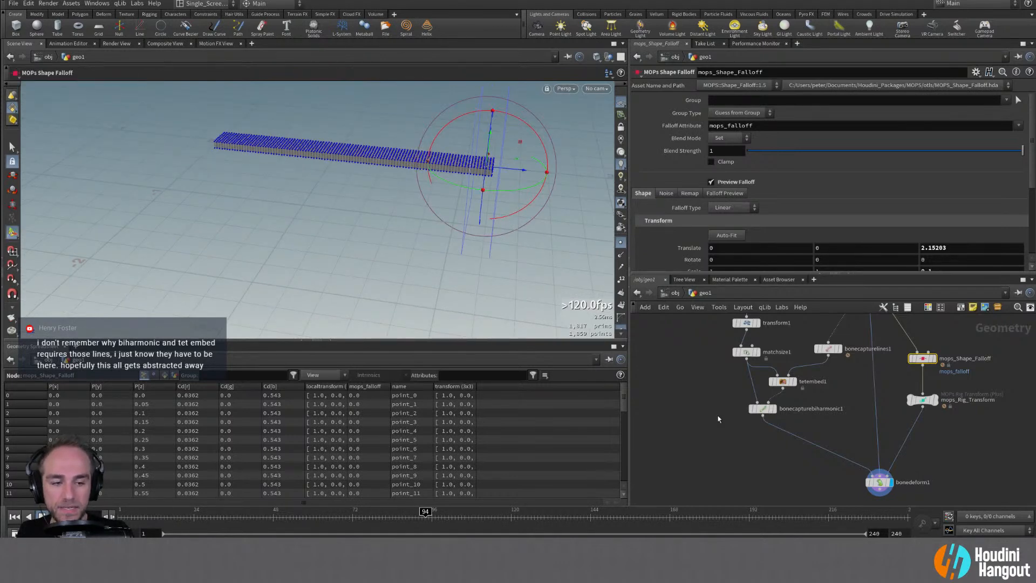
# Display mops_Rig_Transform and examine its rotation, scale and falloff settings on the joint chain
pyautogui.doubleClick(934, 400)
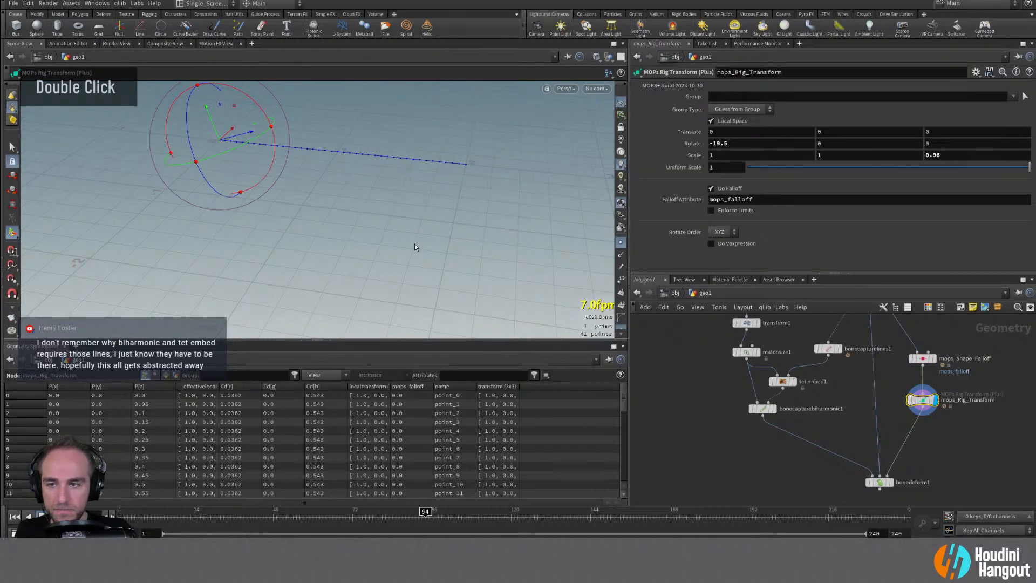
pyautogui.keyDown('alt'); pyautogui.moveTo(414, 247); pyautogui.dragTo(322, 157); pyautogui.keyUp('alt')
pyautogui.keyDown('alt'); pyautogui.moveTo(321, 157); pyautogui.dragTo(359, 213, button='middle'); pyautogui.keyUp('alt')
pyautogui.keyDown('alt'); pyautogui.moveTo(358, 213); pyautogui.dragTo(330, 224); pyautogui.keyUp('alt')
pyautogui.press('Return')
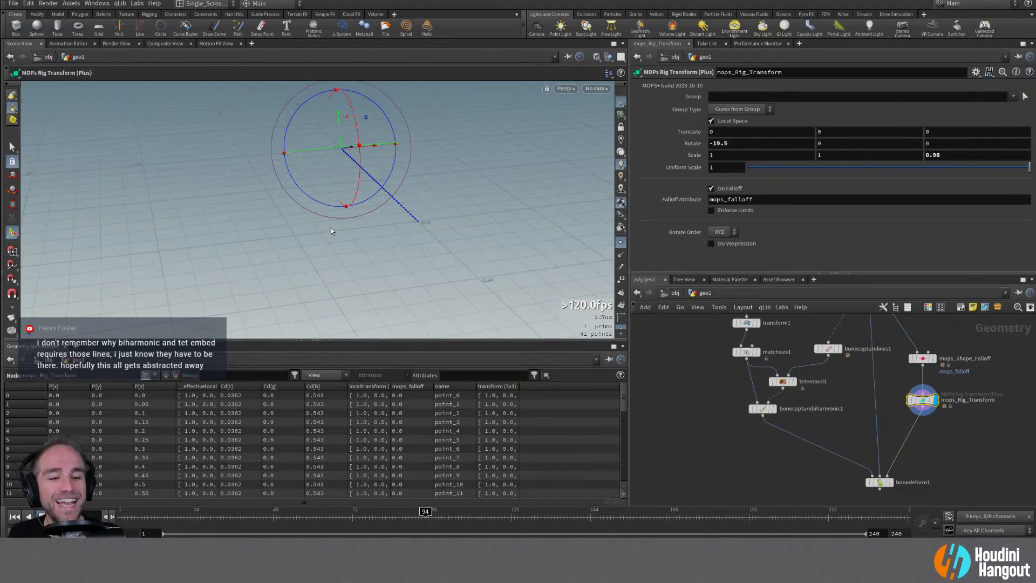
# Space out the tetembed1 and bonecapturebiharmonic1 nodes, displaying bonecapturelines1 and tetembed1 in turn
pyautogui.moveTo(782, 381); pyautogui.dragTo(761, 422)
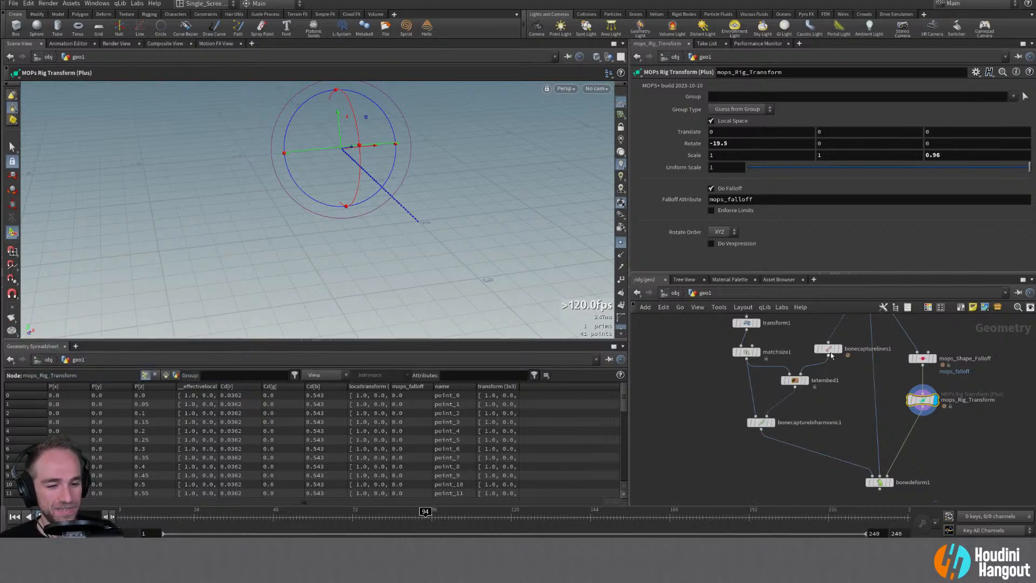
pyautogui.doubleClick(827, 347)
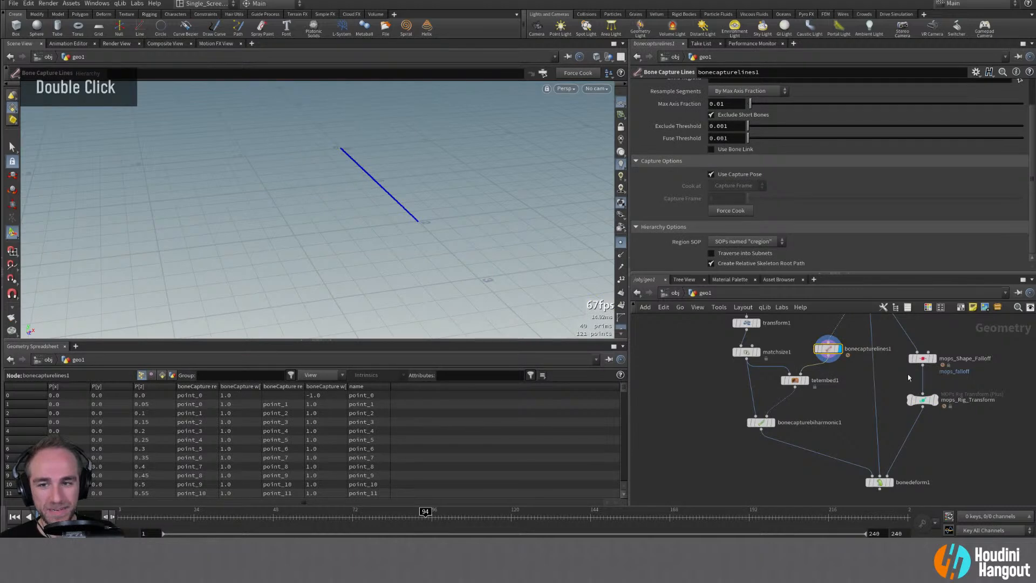
pyautogui.moveTo(794, 380); pyautogui.dragTo(794, 387)
pyautogui.doubleClick(794, 387)
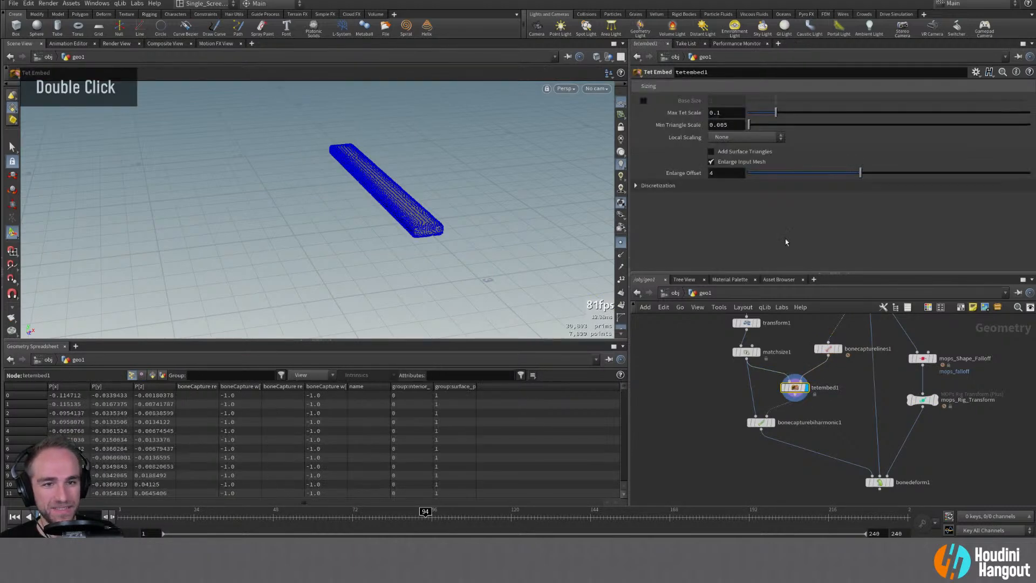
# Try a Max Tet Scale of 0.059 on tetembed1 and hide the point markers to inspect the mesh
pyautogui.moveTo(774, 116); pyautogui.dragTo(767, 118)
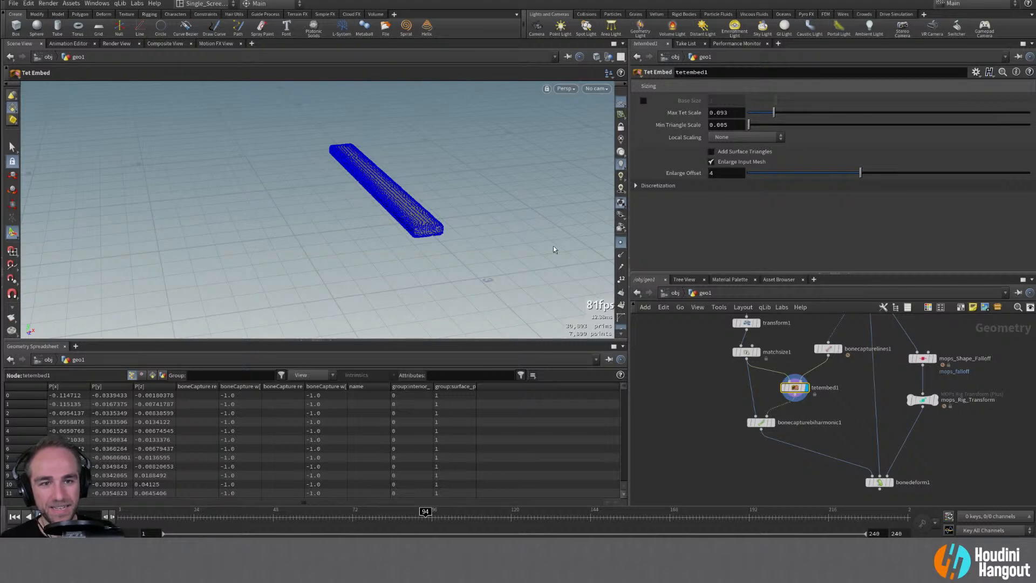
pyautogui.keyDown('alt'); pyautogui.click(403, 207); pyautogui.keyUp('alt')
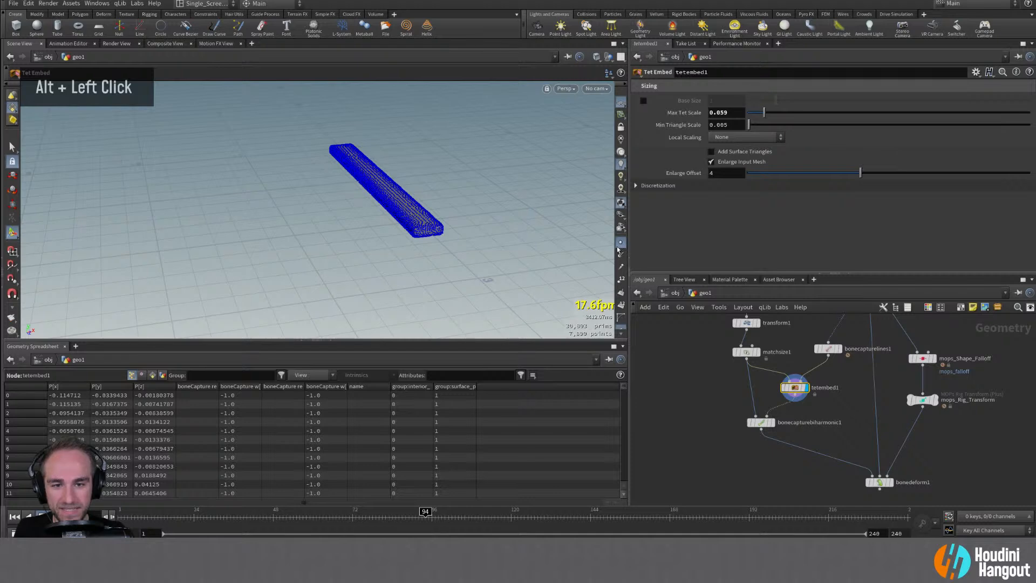
pyautogui.keyDown('alt'); pyautogui.moveTo(448, 254); pyautogui.dragTo(437, 229); pyautogui.keyUp('alt')
pyautogui.keyDown('alt'); pyautogui.moveTo(437, 229); pyautogui.dragTo(720, 123, button='right'); pyautogui.keyUp('alt')
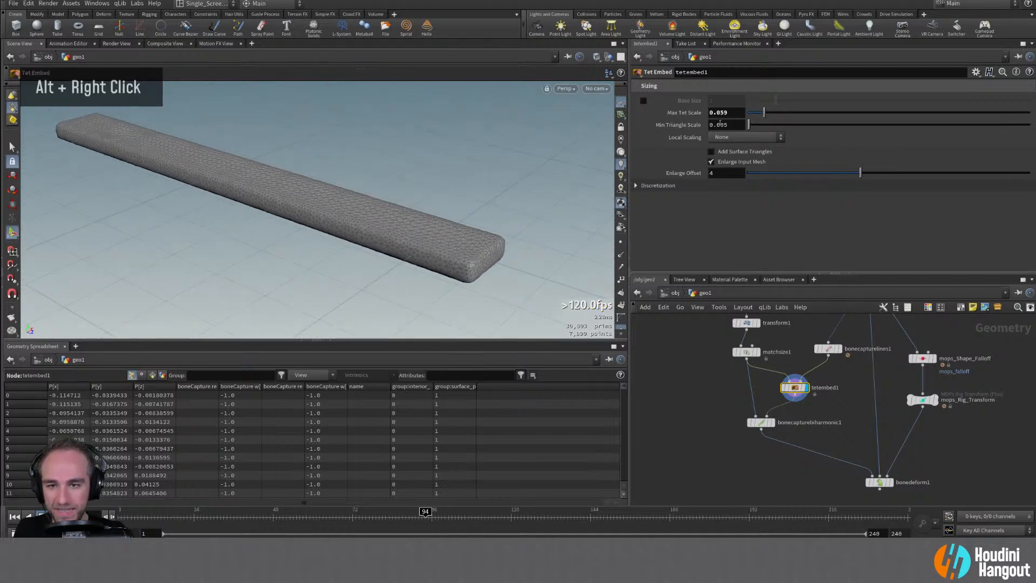
# Reset tetembed1's Max Tet Scale to its default of 0.1 and expand the Discretization settings
pyautogui.keyDown('ctrl'); pyautogui.middleClick(698, 114); pyautogui.keyUp('ctrl')
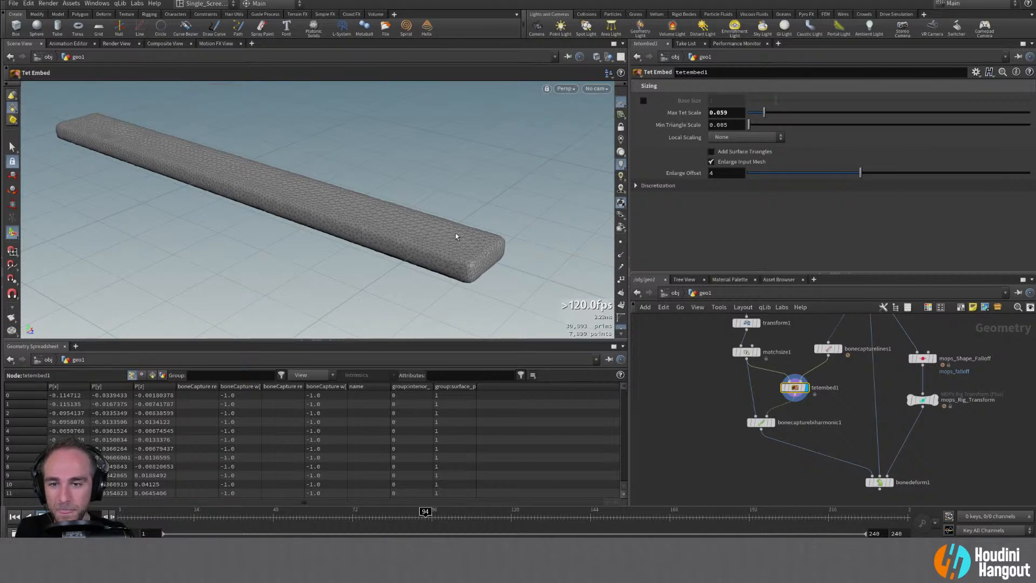
pyautogui.keyDown('alt'); pyautogui.moveTo(372, 225); pyautogui.dragTo(418, 234, button='middle'); pyautogui.keyUp('alt')
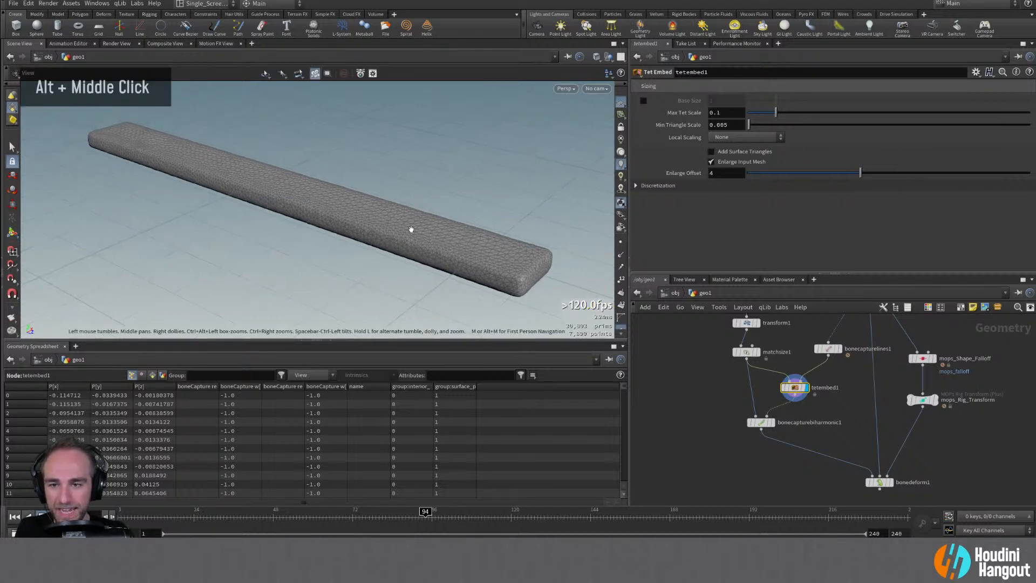
pyautogui.keyDown('alt'); pyautogui.moveTo(418, 234); pyautogui.dragTo(416, 217); pyautogui.keyUp('alt')
pyautogui.click(664, 185)
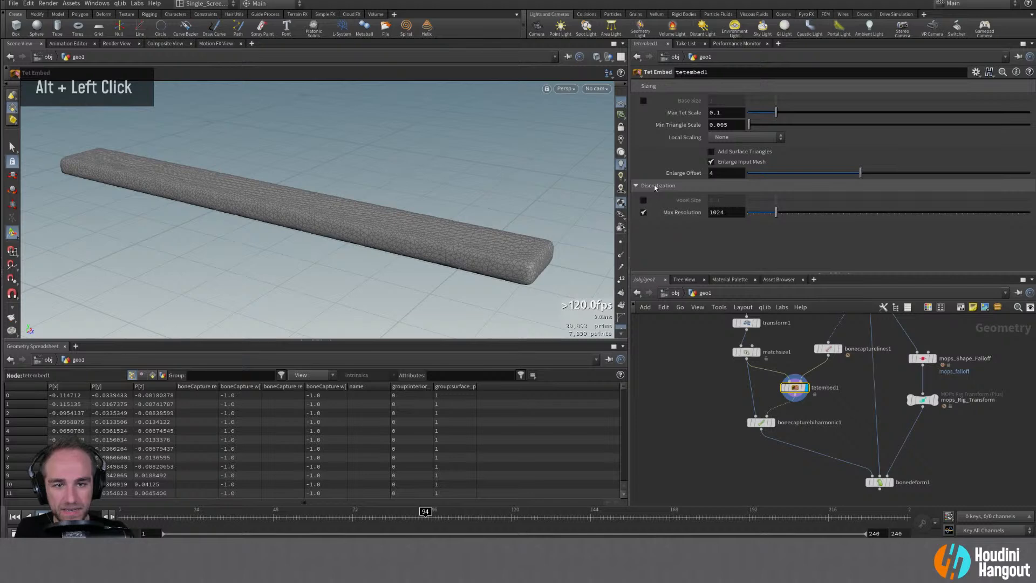
# Compare the coloured capture weights of bonecapturebiharmonic1 with the tetembed1 mesh
pyautogui.click(761, 425)
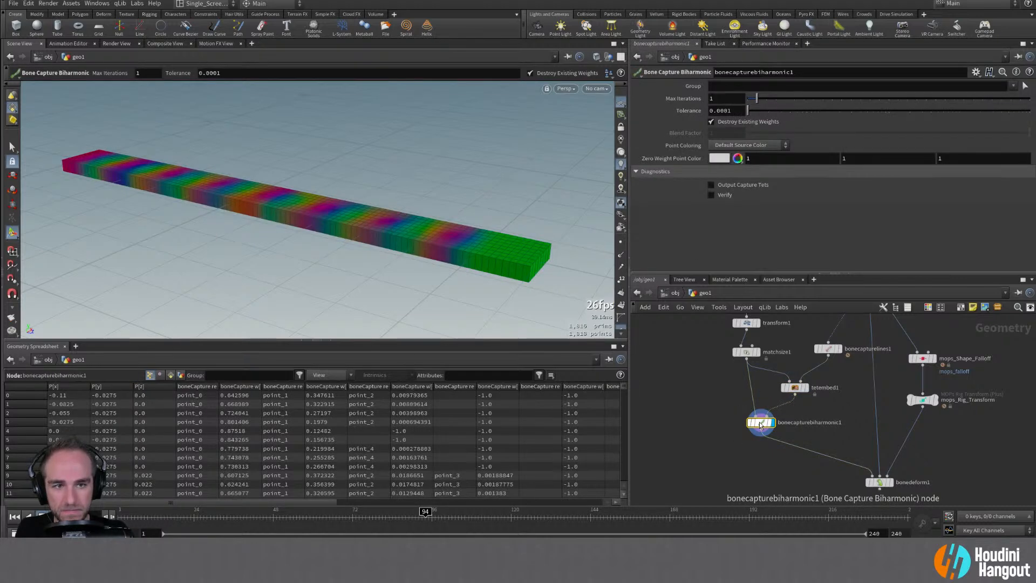
pyautogui.click(806, 387)
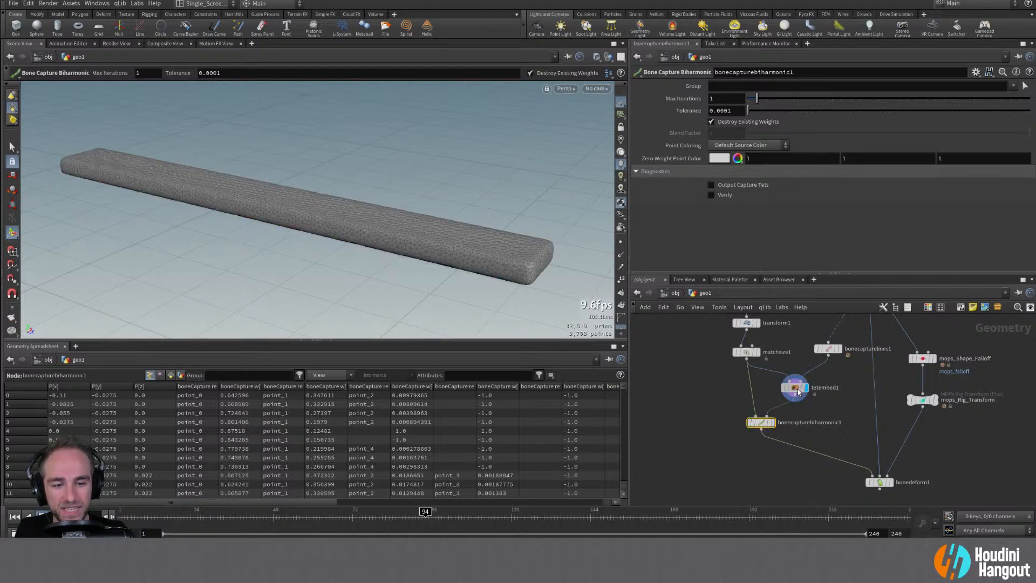
pyautogui.click(793, 388)
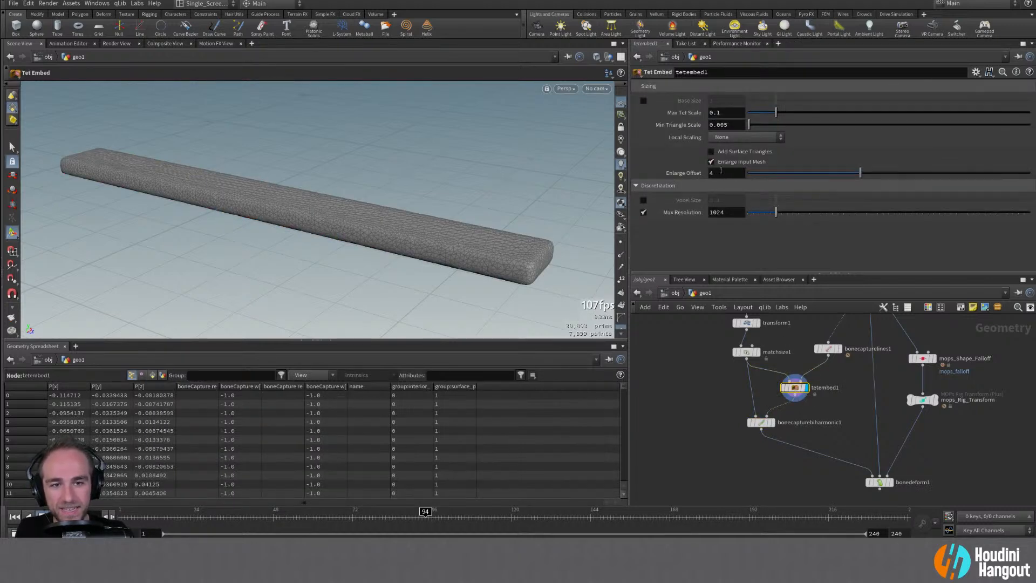
pyautogui.keyDown('alt'); pyautogui.moveTo(388, 261); pyautogui.dragTo(377, 240); pyautogui.keyUp('alt')
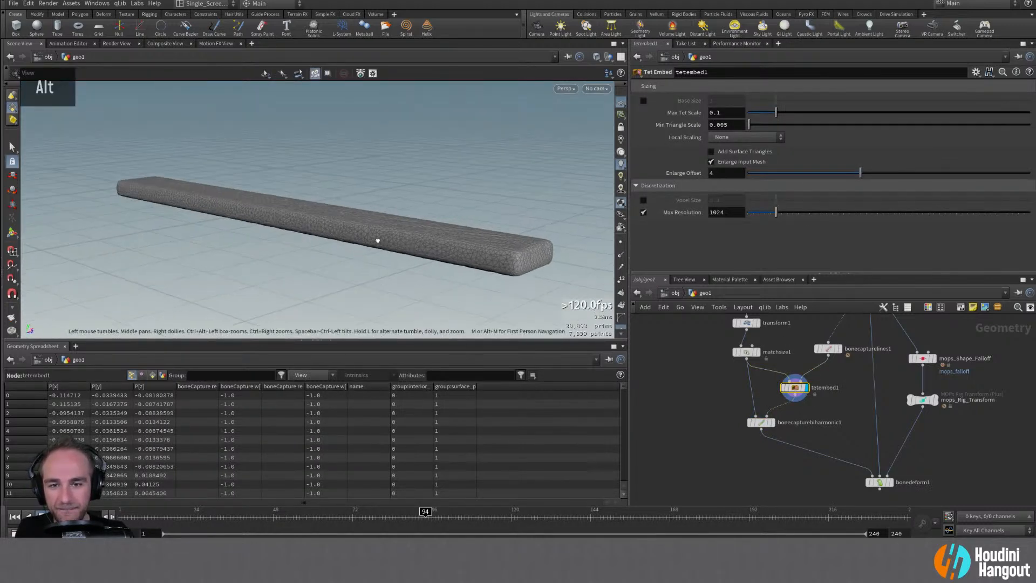
# Switch to the rolling spheres scene and enter the unrolling_ribbon network to reach the jointcapturebiharmonic1 settings
pyautogui.press('Return')
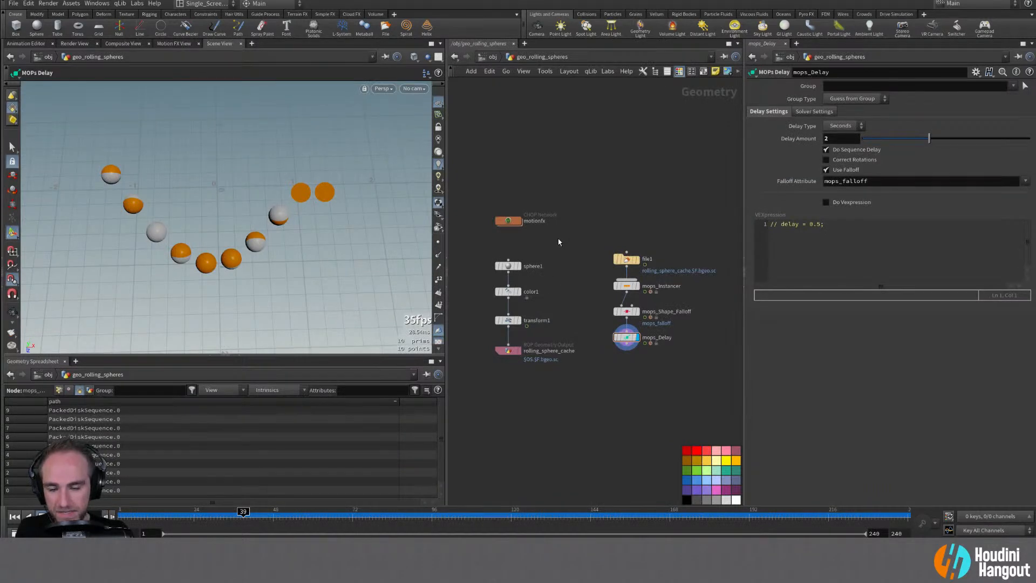
pyautogui.press('u')
pyautogui.doubleClick(515, 199)
pyautogui.keyDown('alt'); pyautogui.moveTo(504, 250); pyautogui.dragTo(598, 348, button='middle'); pyautogui.keyUp('alt')
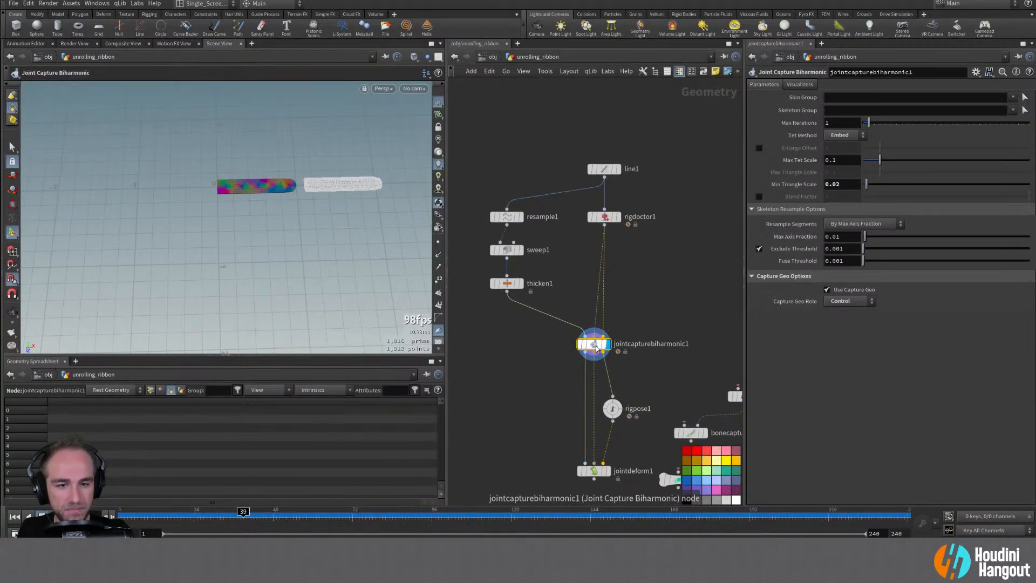
# Enable Enlarge Offset on jointcapturebiharmonic1 and set it to 4
pyautogui.scroll(1, 761, 196)
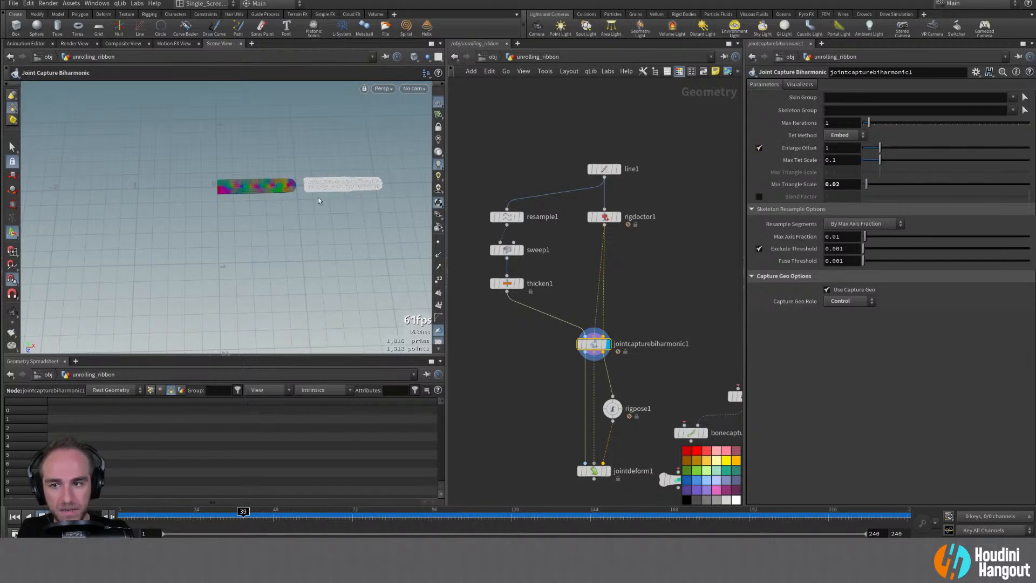
pyautogui.keyDown('alt'); pyautogui.moveTo(308, 204); pyautogui.dragTo(331, 196, button='right'); pyautogui.keyUp('alt')
pyautogui.keyDown('alt'); pyautogui.moveTo(331, 197); pyautogui.dragTo(356, 178); pyautogui.keyUp('alt')
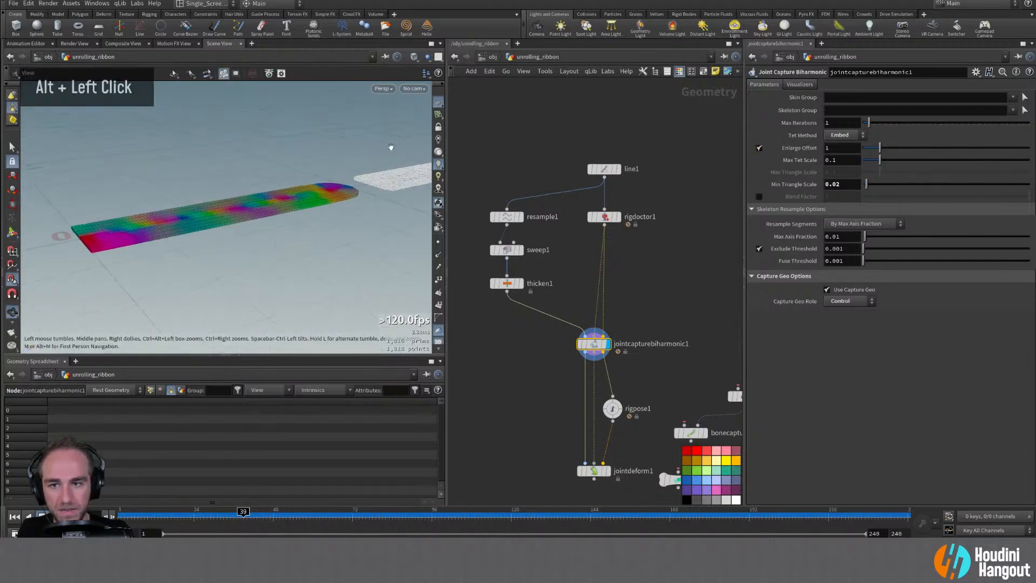
pyautogui.doubleClick(831, 149)
pyautogui.write('4')
pyautogui.press('Return')
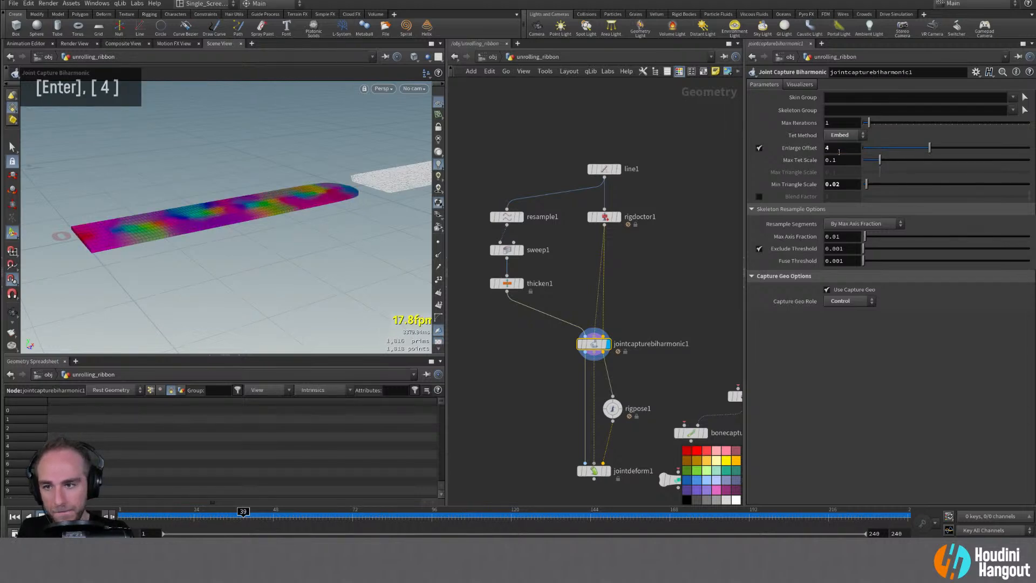
# Reset jointcapturebiharmonic1's Min Triangle Scale to its default of 0.005 and inspect the ribbon's capture weights
pyautogui.keyDown('alt'); pyautogui.moveTo(384, 232); pyautogui.dragTo(180, 234); pyautogui.keyUp('alt')
pyautogui.keyDown('alt'); pyautogui.moveTo(181, 233); pyautogui.dragTo(162, 232, button='middle'); pyautogui.keyUp('alt')
pyautogui.keyDown('alt'); pyautogui.moveTo(162, 232); pyautogui.dragTo(282, 176); pyautogui.keyUp('alt')
pyautogui.keyDown('ctrl'); pyautogui.middleClick(825, 184); pyautogui.keyUp('ctrl')
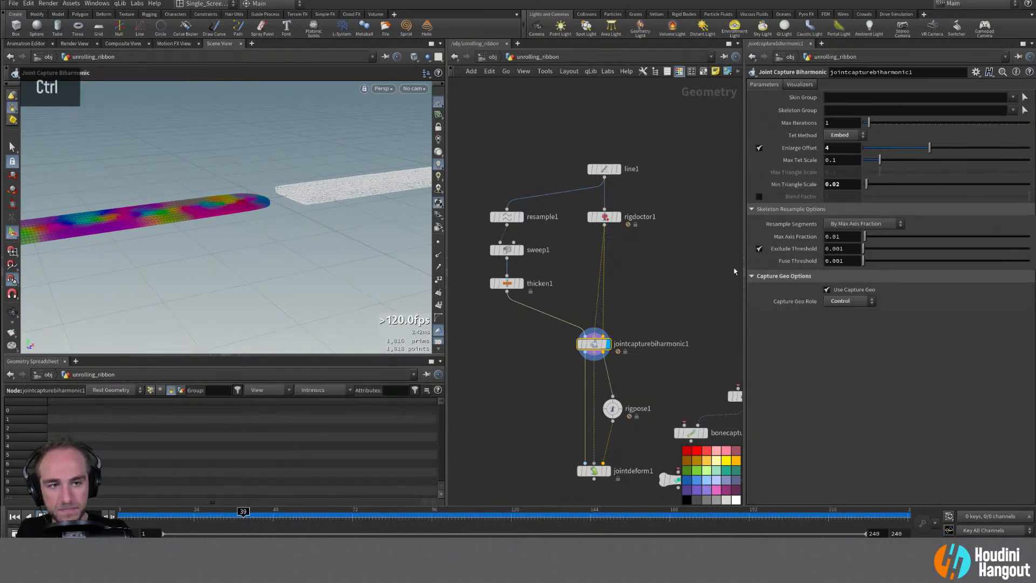
pyautogui.keyDown('alt'); pyautogui.moveTo(135, 259); pyautogui.dragTo(117, 254); pyautogui.keyUp('alt')
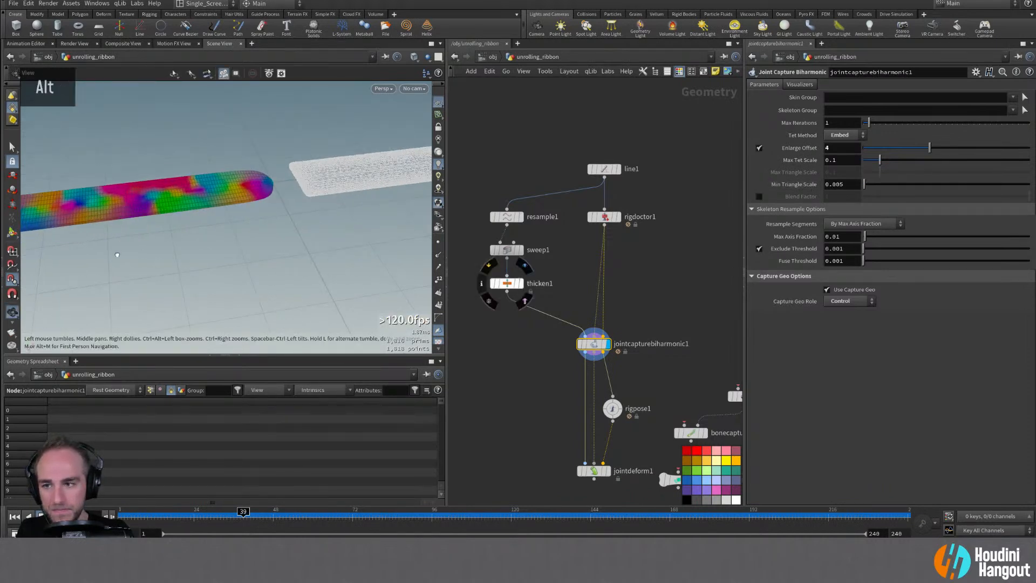
# Display the rigpose1 node, and display jointdeform1 to check how the ribbon bends
pyautogui.doubleClick(618, 408)
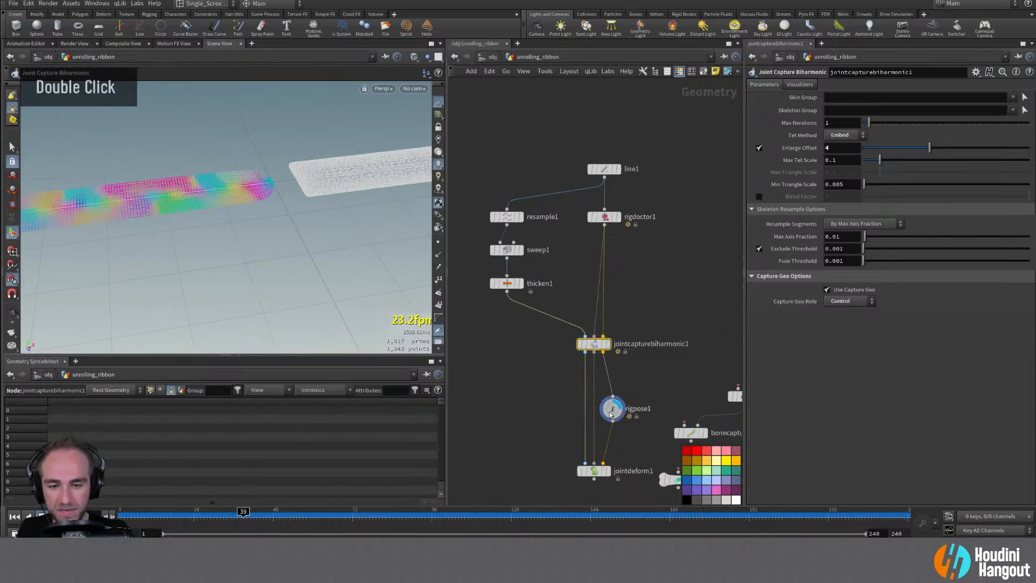
pyautogui.keyDown('alt'); pyautogui.moveTo(205, 178); pyautogui.dragTo(182, 163, button='right'); pyautogui.keyUp('alt')
pyautogui.keyDown('alt'); pyautogui.moveTo(182, 163); pyautogui.dragTo(205, 166, button='middle'); pyautogui.keyUp('alt')
pyautogui.moveTo(205, 167); pyautogui.dragTo(198, 198)
pyautogui.press('r')
pyautogui.click(590, 473)
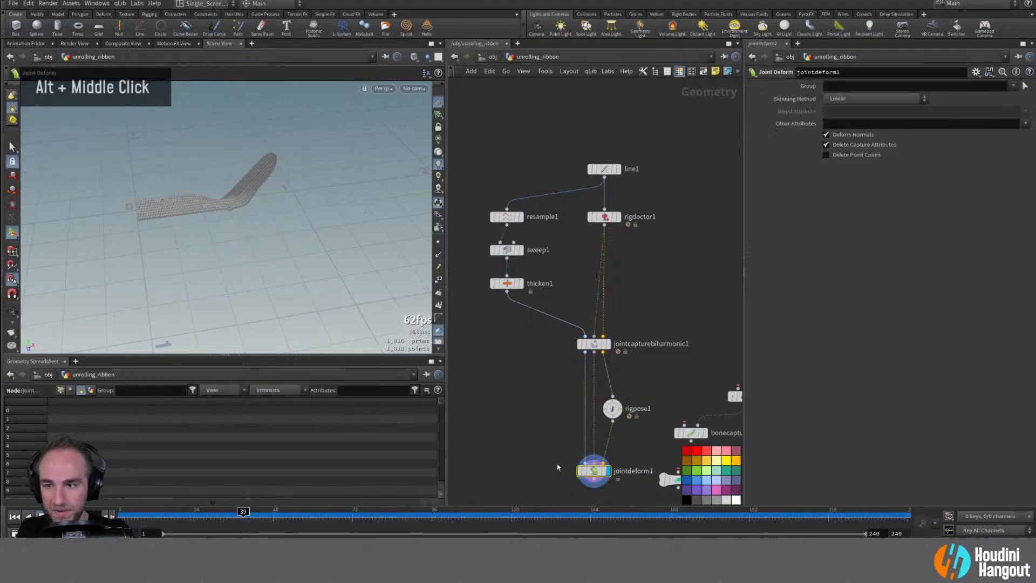
# Leave the unrolling_ribbon network, return to the strip's geo1 network and review rigdoctor1, bonecapturelines1 and tetembed1
pyautogui.press('u')
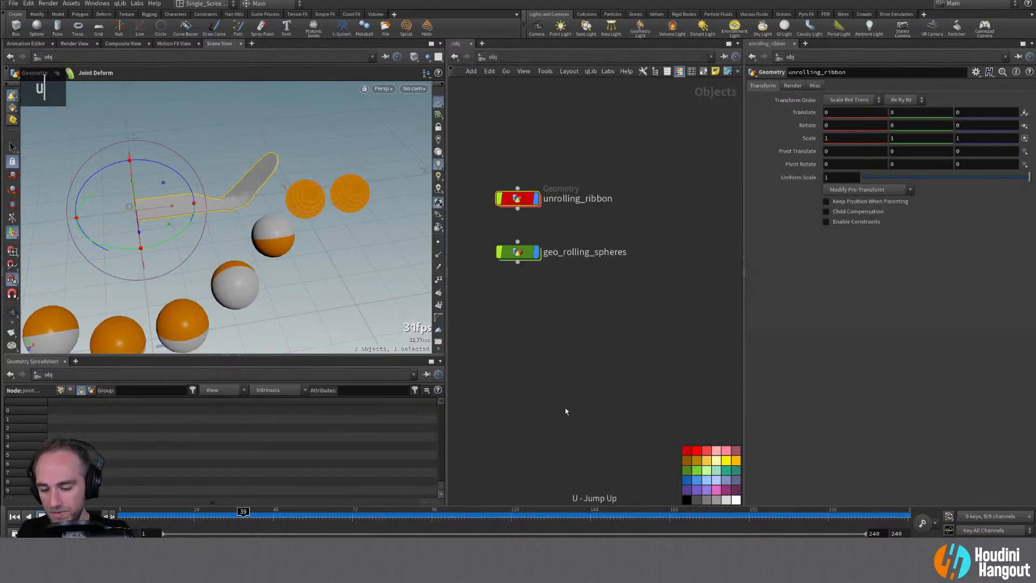
pyautogui.press('u')
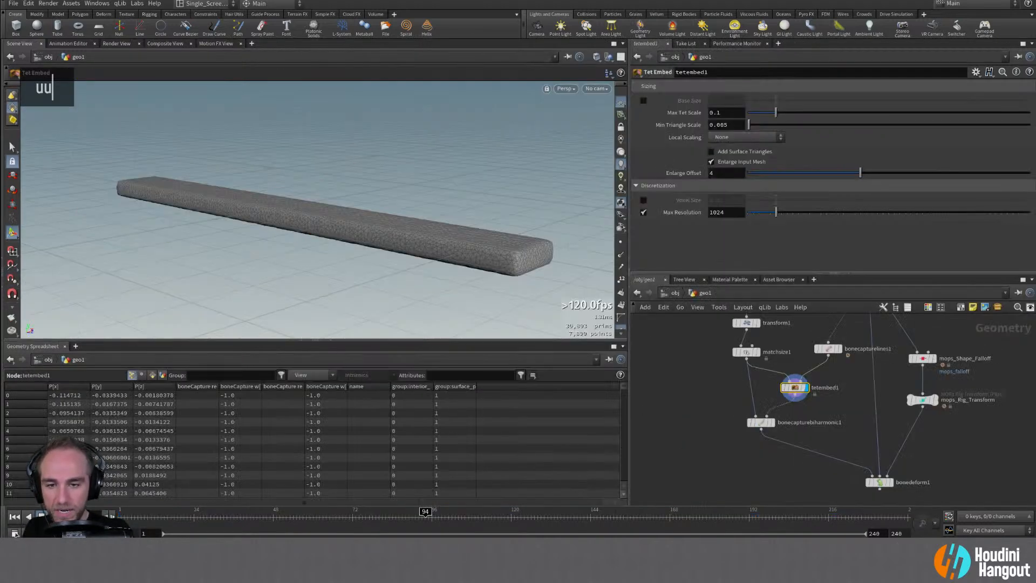
pyautogui.keyDown('alt'); pyautogui.moveTo(701, 415); pyautogui.dragTo(684, 423, button='middle'); pyautogui.keyUp('alt')
pyautogui.keyDown('alt'); pyautogui.moveTo(684, 423); pyautogui.dragTo(678, 428, button='right'); pyautogui.keyUp('alt')
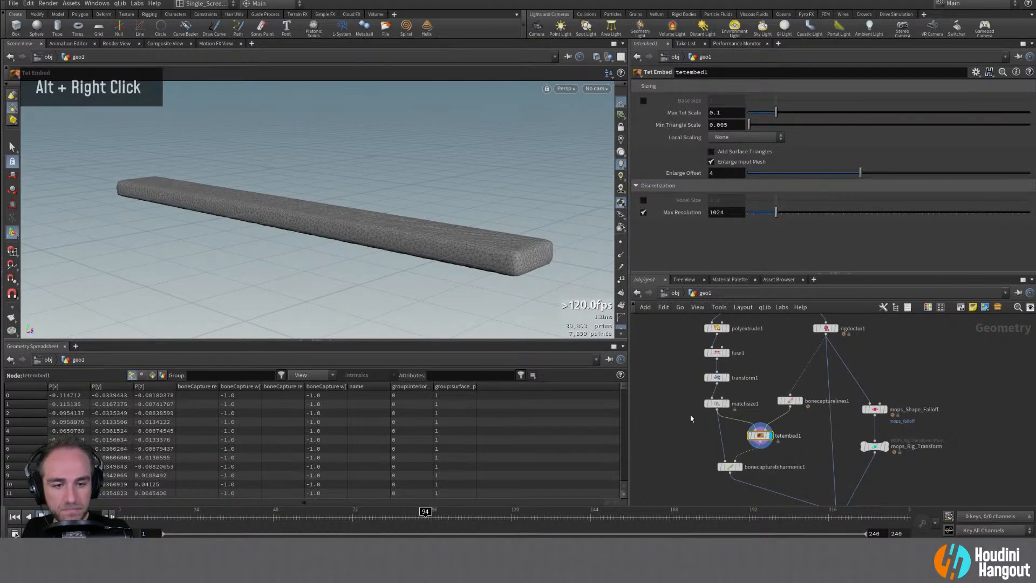
pyautogui.keyDown('alt'); pyautogui.moveTo(701, 338); pyautogui.dragTo(700, 334, button='middle'); pyautogui.keyUp('alt')
pyautogui.click(823, 325)
pyautogui.keyDown('alt'); pyautogui.moveTo(758, 368); pyautogui.dragTo(759, 364, button='middle'); pyautogui.keyUp('alt')
pyautogui.click(758, 428)
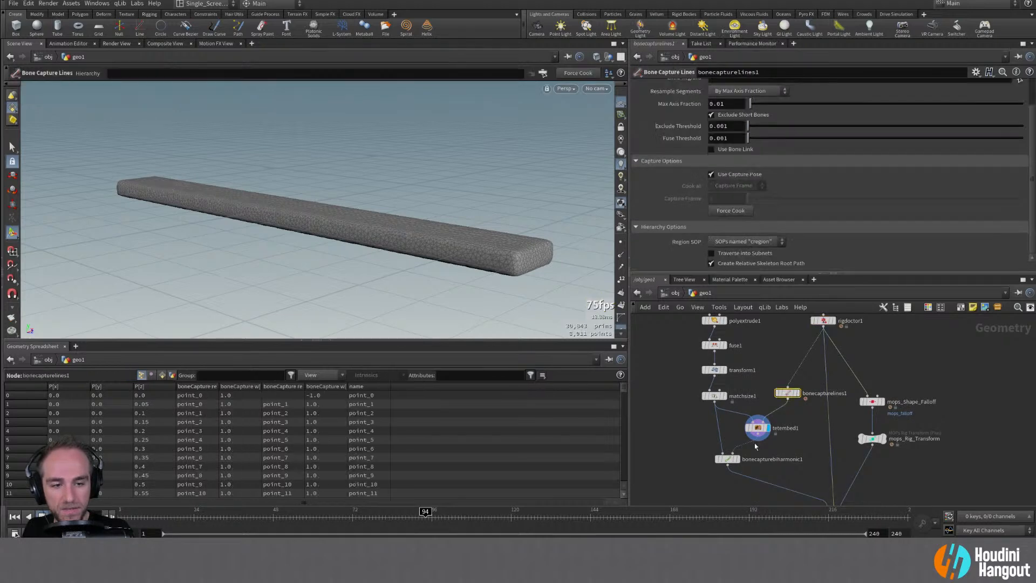
# Inspect the settings of bonecapturebiharmonic1 and tetembed1 in geo1, and display bonedeform1
pyautogui.click(729, 458)
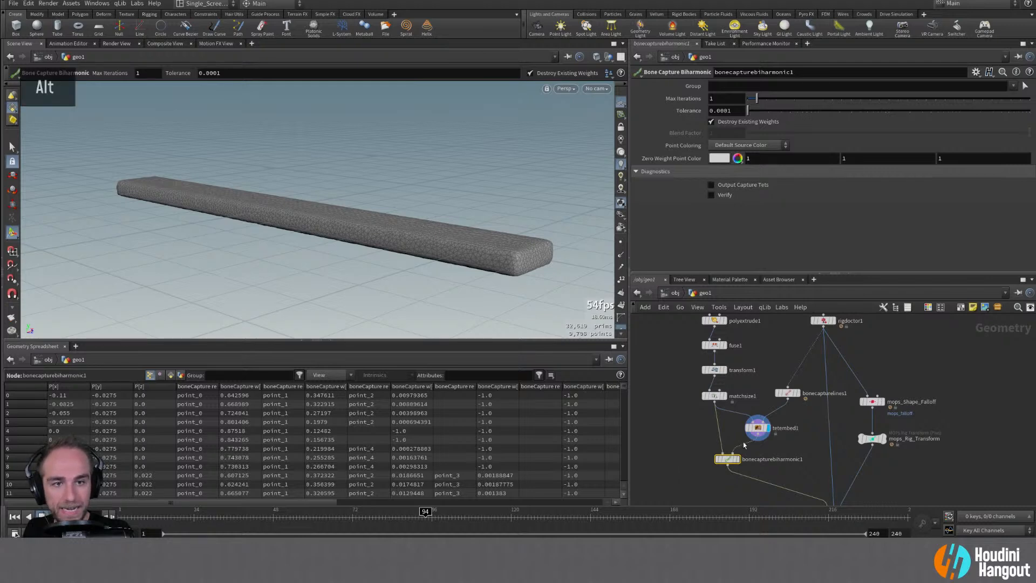
pyautogui.click(757, 427)
pyautogui.keyDown('alt'); pyautogui.moveTo(661, 478); pyautogui.dragTo(674, 419, button='middle'); pyautogui.keyUp('alt')
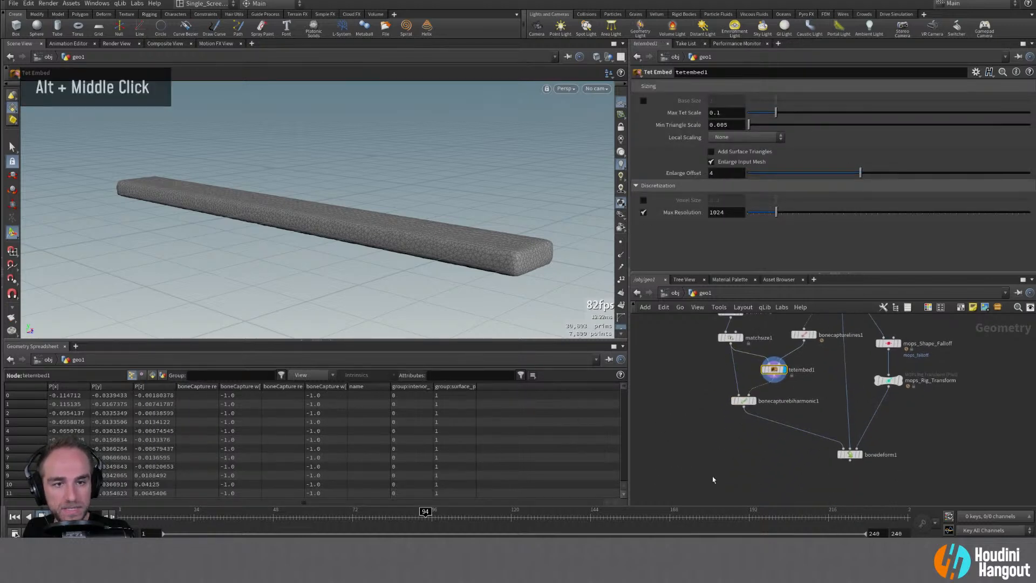
pyautogui.doubleClick(849, 455)
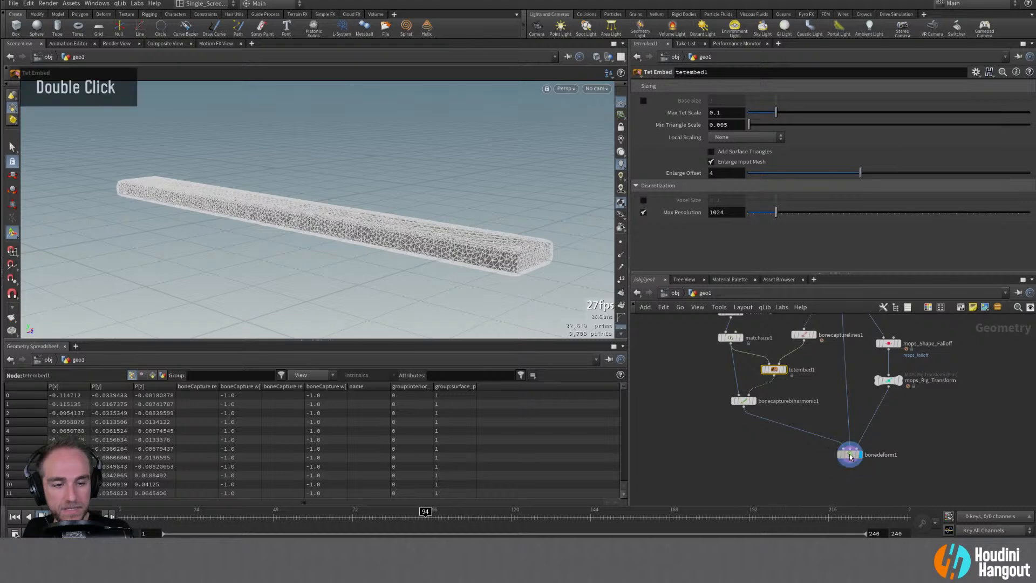
# Switch to the ribbon scene, enter the unrolling_ribbon object and delete the old node between thicken1 and jointdeform1
pyautogui.press('u')
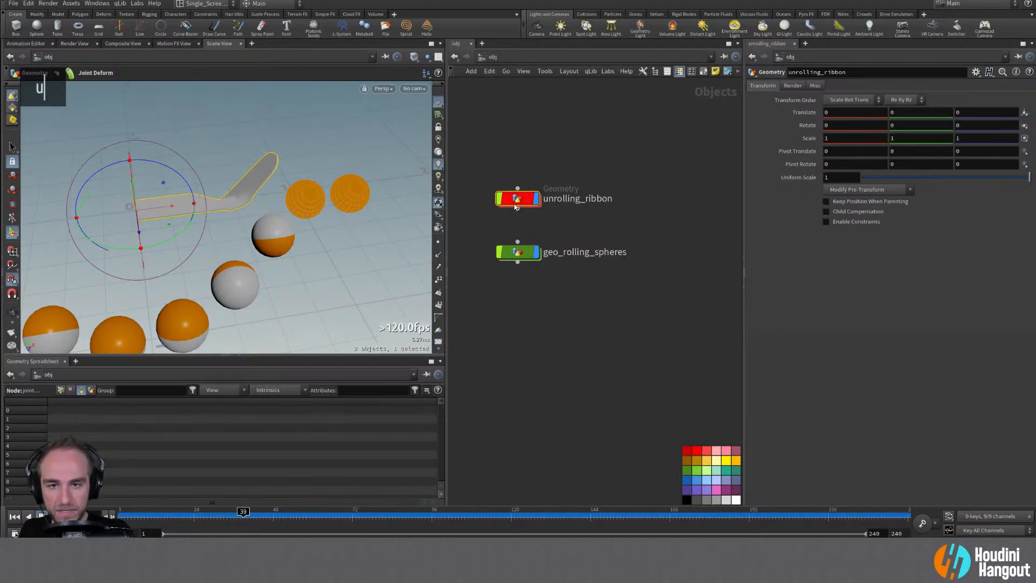
pyautogui.doubleClick(520, 198)
pyautogui.click(593, 344)
pyautogui.press('Delete')
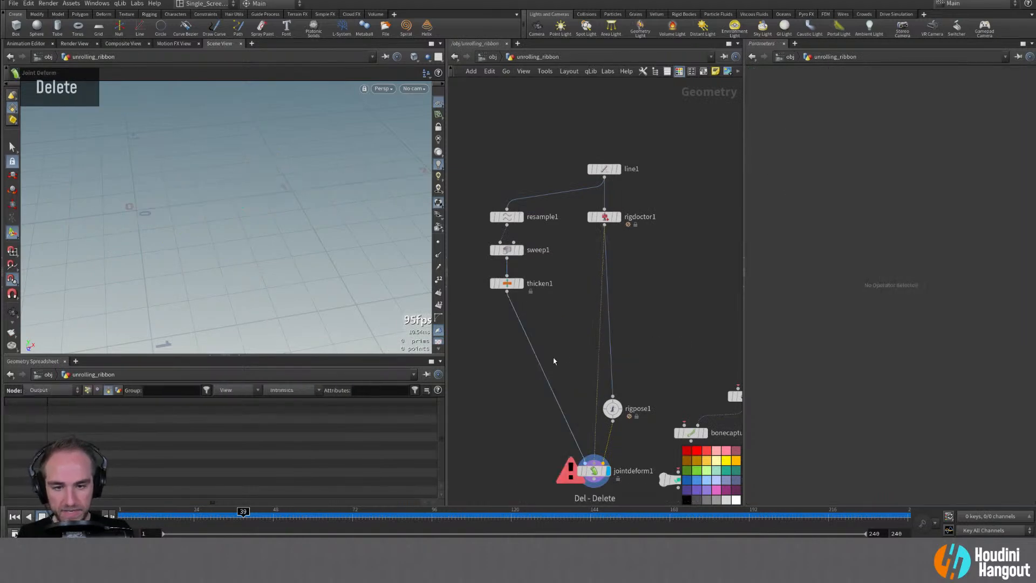
# Display thicken1 and set its Depth to 0.01, and move rigpose1 slightly farther from the ribbon's deform wire
pyautogui.click(512, 289)
pyautogui.doubleClick(524, 266)
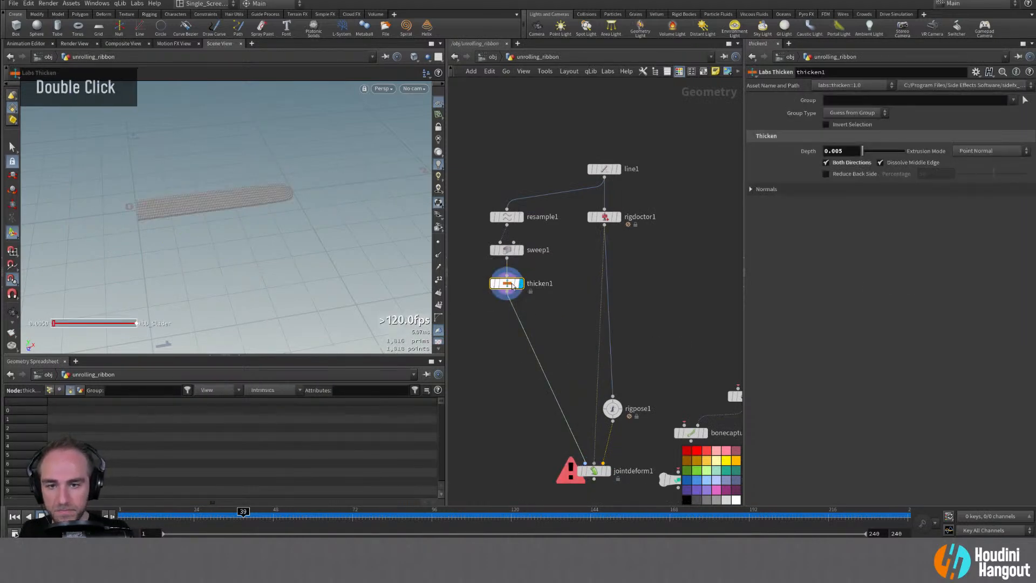
pyautogui.keyDown('alt'); pyautogui.moveTo(237, 157); pyautogui.dragTo(225, 125); pyautogui.keyUp('alt')
pyautogui.keyDown('alt'); pyautogui.moveTo(225, 125); pyautogui.dragTo(419, 99, button='right'); pyautogui.keyUp('alt')
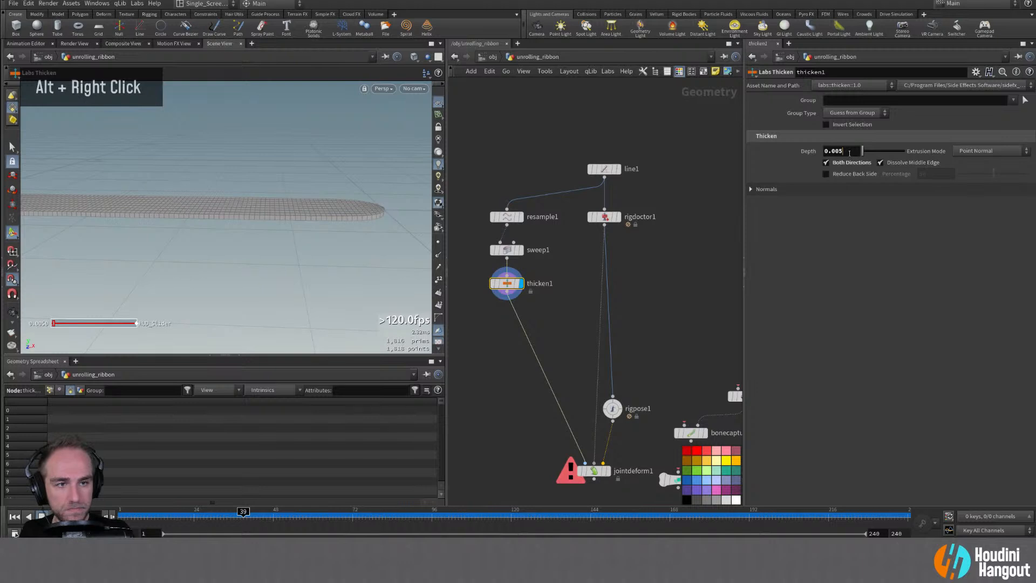
pyautogui.press('BackSpace')
pyautogui.press('BackSpace')
pyautogui.write('1')
pyautogui.press('Return')
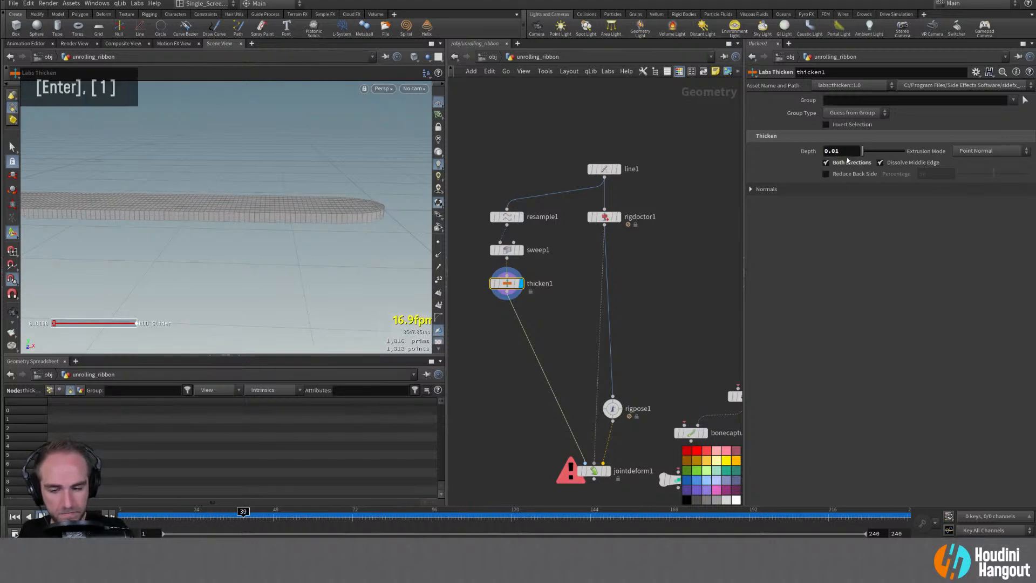
pyautogui.keyDown('alt'); pyautogui.moveTo(415, 189); pyautogui.dragTo(388, 274); pyautogui.keyUp('alt')
pyautogui.moveTo(612, 408); pyautogui.dragTo(631, 430)
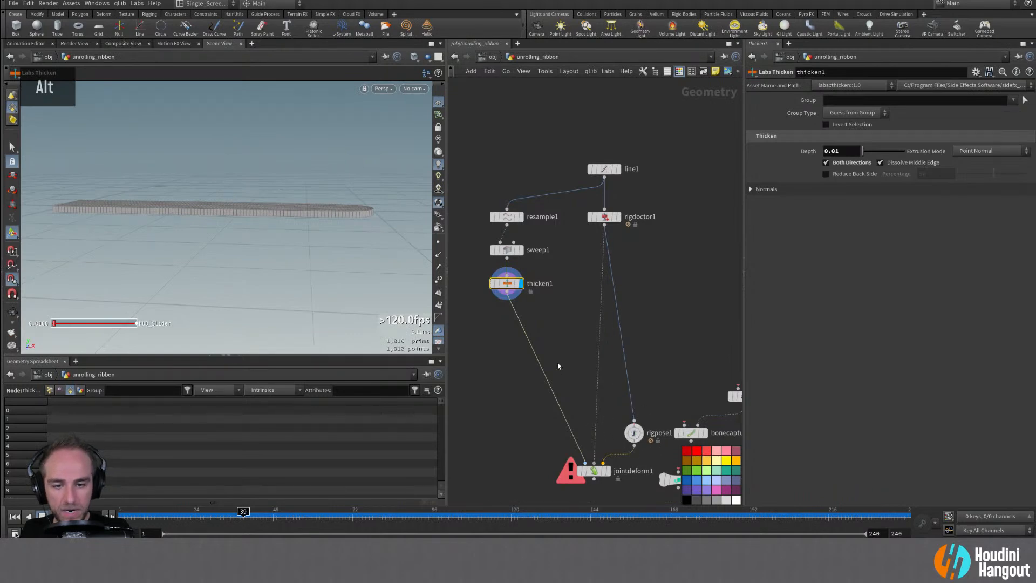
# Switch to the other Houdini scene and review the bone capture node chain inside geo1
pyautogui.press('Tab')
pyautogui.press('Escape')
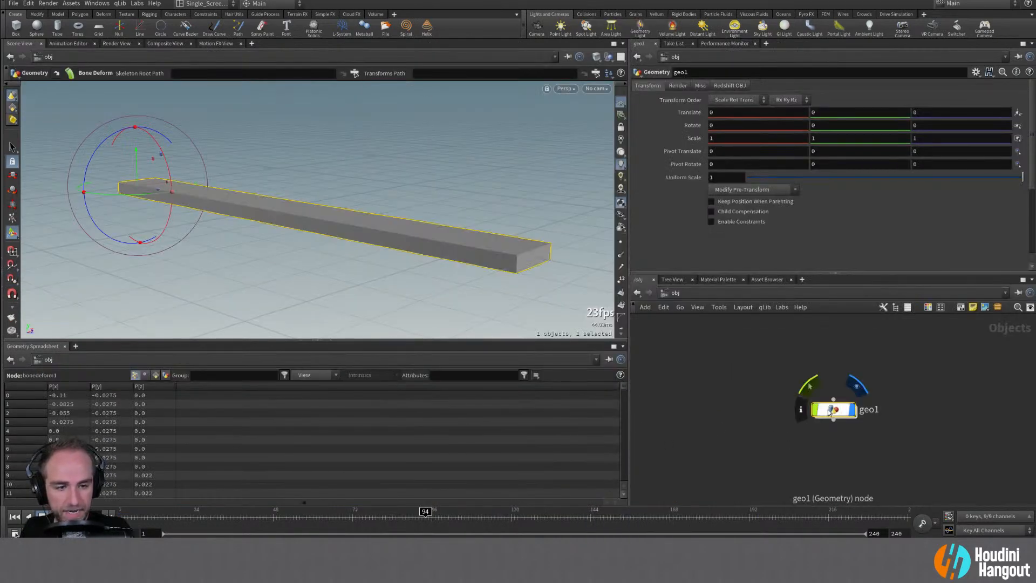
pyautogui.doubleClick(822, 405)
pyautogui.moveTo(819, 399); pyautogui.dragTo(819, 437, button='middle')
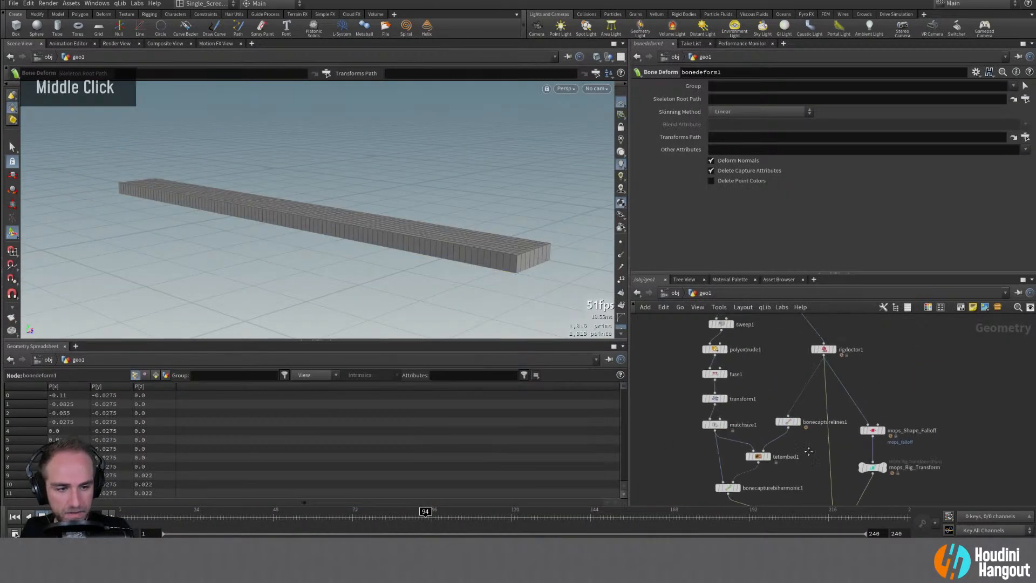
pyautogui.moveTo(803, 387); pyautogui.dragTo(826, 387, button='middle')
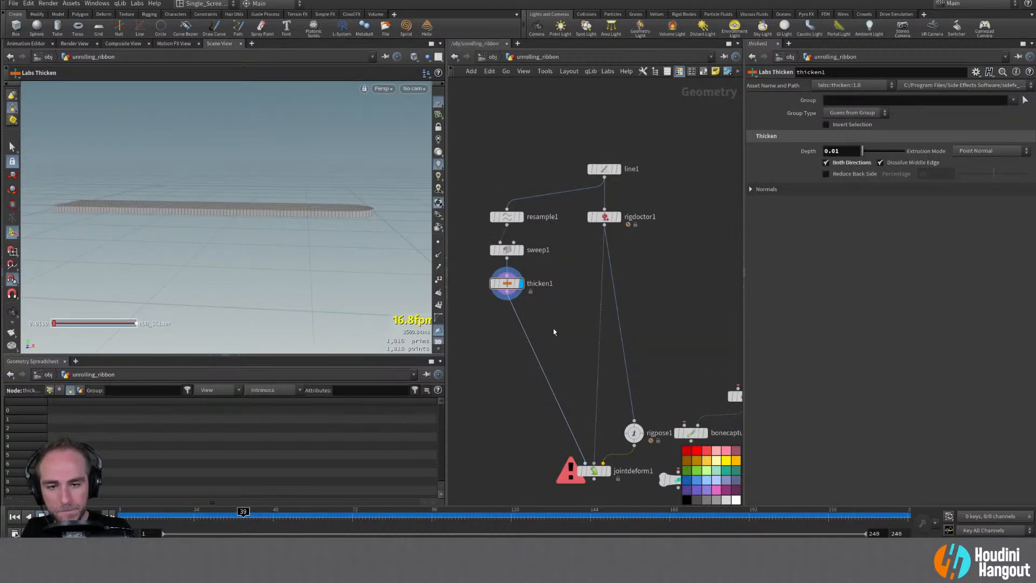
# Back in unrolling_ribbon, add a Bone Capture Lines node beside thicken1 and feed it from rigdoctor1
pyautogui.press('Tab')
pyautogui.write('bone')
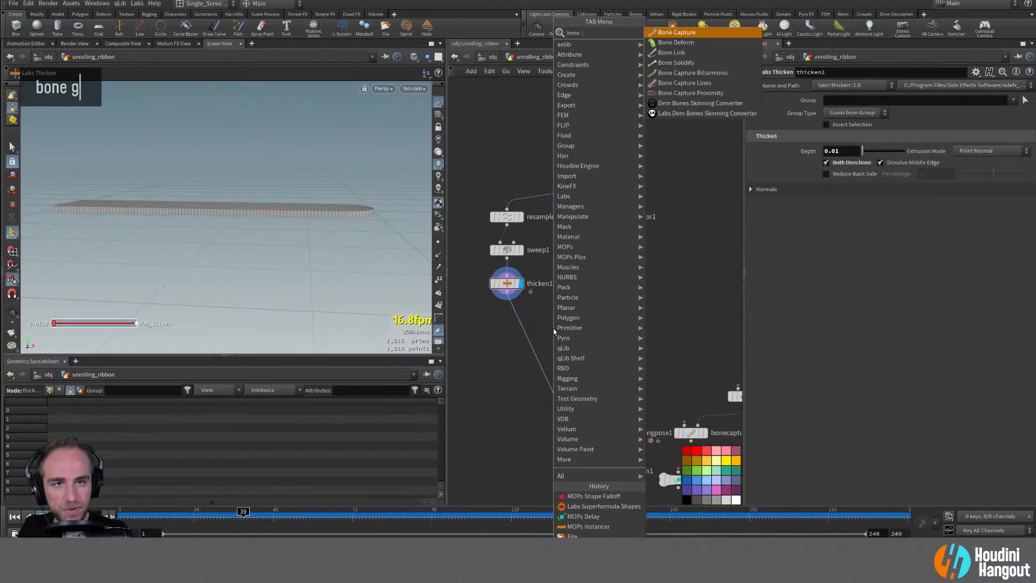
pyautogui.write(' ca')
pyautogui.press('Down')
pyautogui.press('Down')
pyautogui.press('Return')
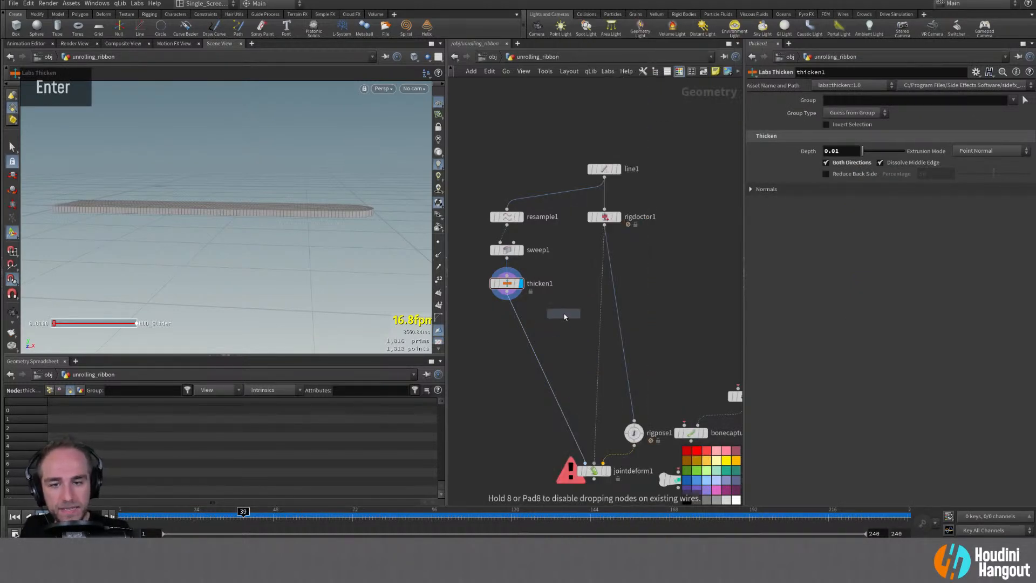
pyautogui.doubleClick(566, 312)
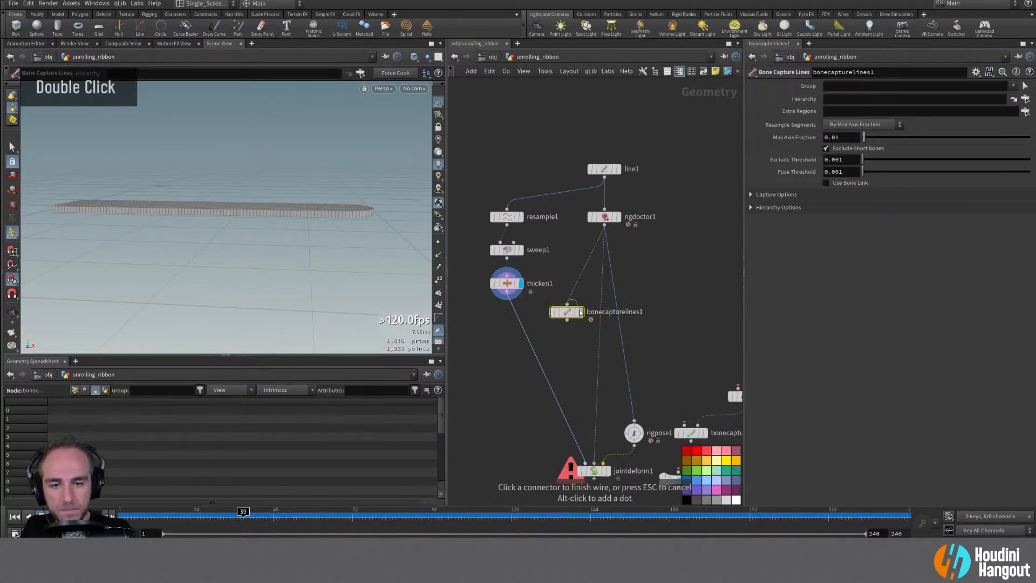
pyautogui.press('Escape')
# Add a Tet Embed node fed by thicken1 and bonecapturelines1, and display its result
pyautogui.press('Tab')
pyautogui.write('tet em')
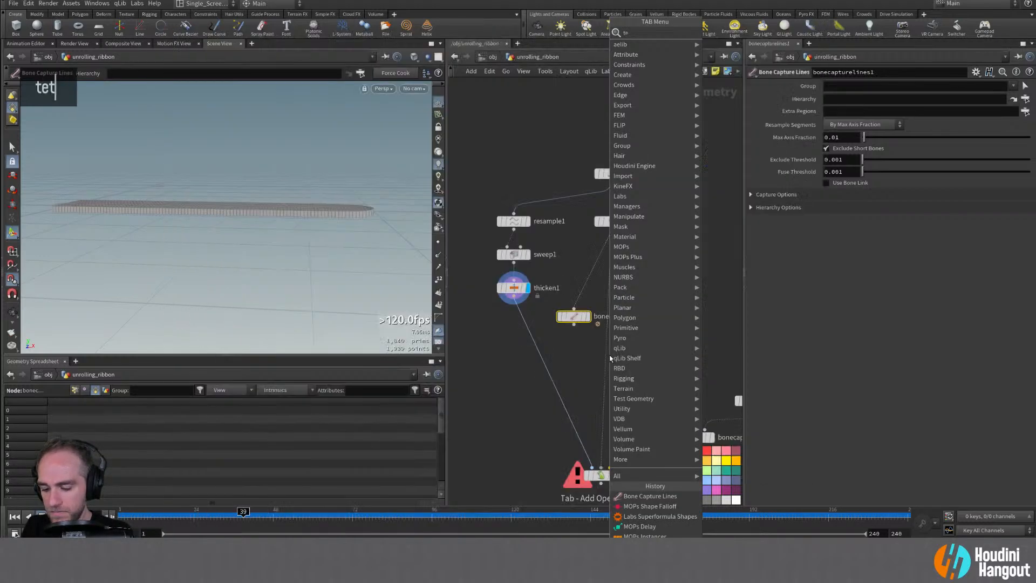
pyautogui.press('Return')
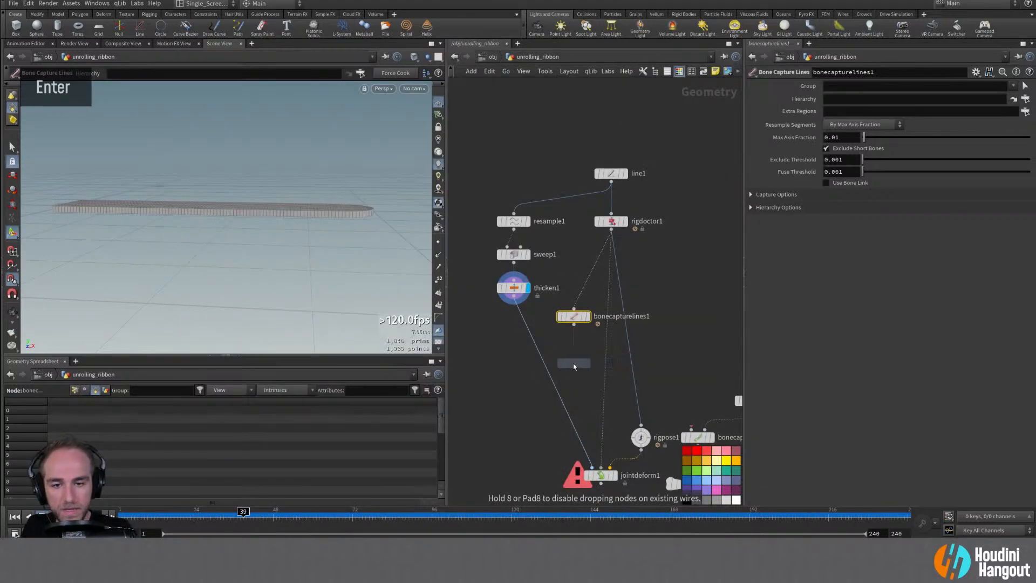
pyautogui.click(573, 362)
pyautogui.doubleClick(580, 362)
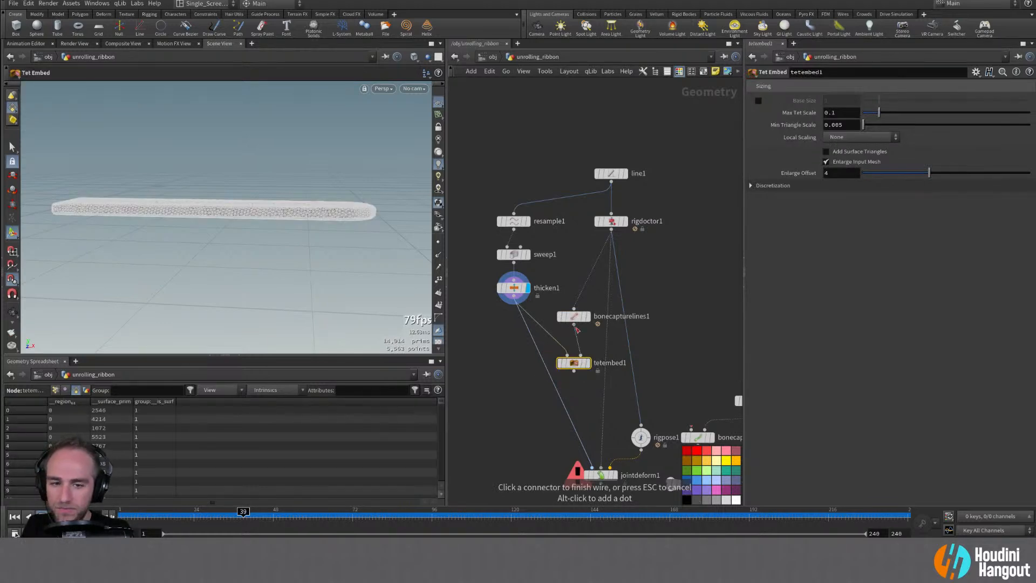
pyautogui.click(591, 364)
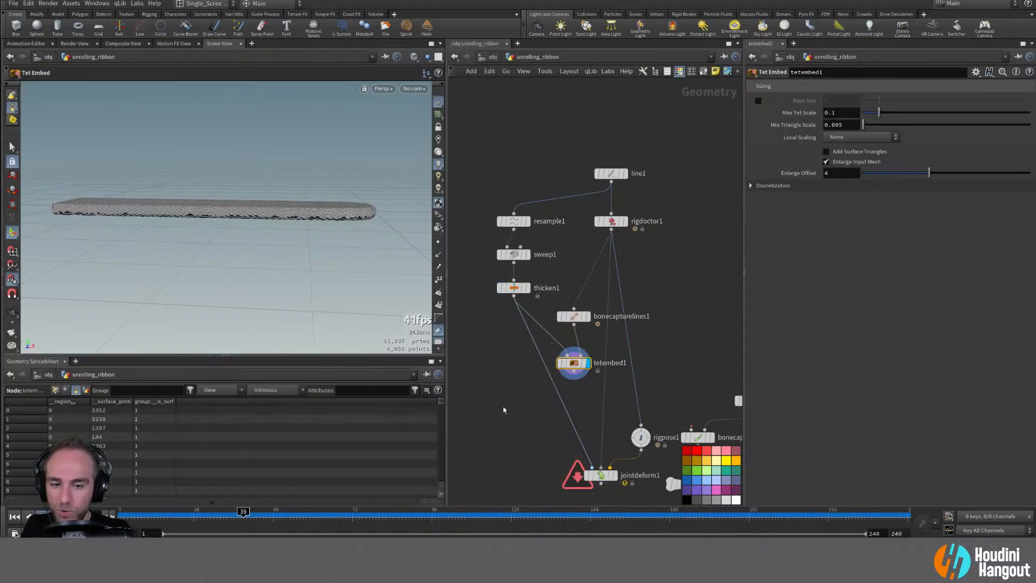
# Examine the surface and underside of the embedded tet mesh from several angles
pyautogui.keyDown('alt'); pyautogui.moveTo(331, 242); pyautogui.dragTo(361, 213); pyautogui.keyUp('alt')
pyautogui.keyDown('alt'); pyautogui.moveTo(361, 213); pyautogui.dragTo(201, 277, button='right'); pyautogui.keyUp('alt')
pyautogui.keyDown('alt'); pyautogui.moveTo(201, 278); pyautogui.dragTo(231, 250, button='middle'); pyautogui.keyUp('alt')
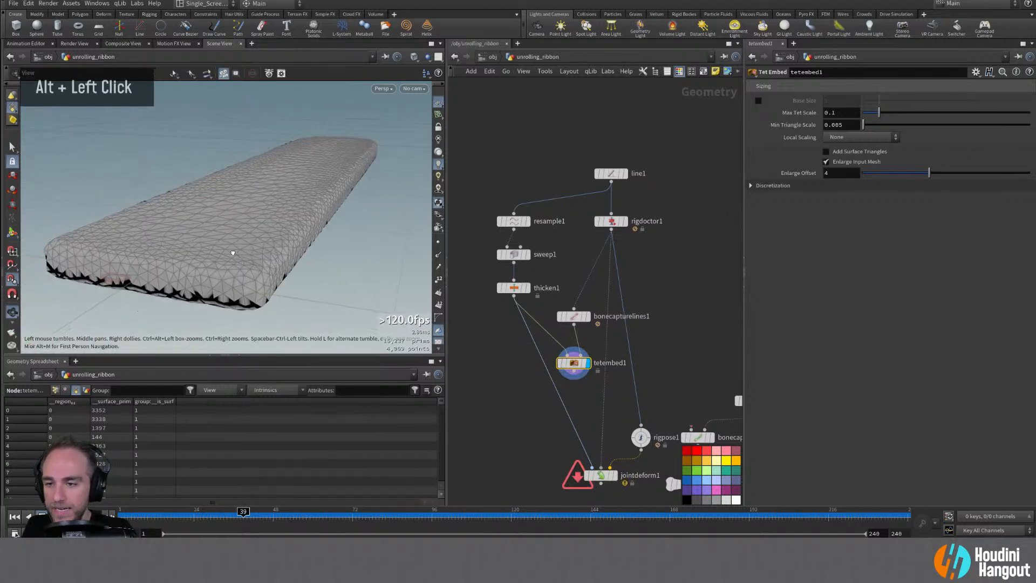
pyautogui.keyDown('alt'); pyautogui.moveTo(231, 250); pyautogui.dragTo(199, 229); pyautogui.keyUp('alt')
pyautogui.keyDown('alt'); pyautogui.moveTo(199, 228); pyautogui.dragTo(216, 253, button='right'); pyautogui.keyUp('alt')
pyautogui.keyDown('alt'); pyautogui.moveTo(215, 254); pyautogui.dragTo(226, 248); pyautogui.keyUp('alt')
pyautogui.keyDown('alt'); pyautogui.moveTo(226, 248); pyautogui.dragTo(221, 259, button='middle'); pyautogui.keyUp('alt')
pyautogui.keyDown('alt'); pyautogui.moveTo(221, 259); pyautogui.dragTo(224, 264, button='right'); pyautogui.keyUp('alt')
pyautogui.keyDown('alt'); pyautogui.moveTo(225, 263); pyautogui.dragTo(291, 227); pyautogui.keyUp('alt')
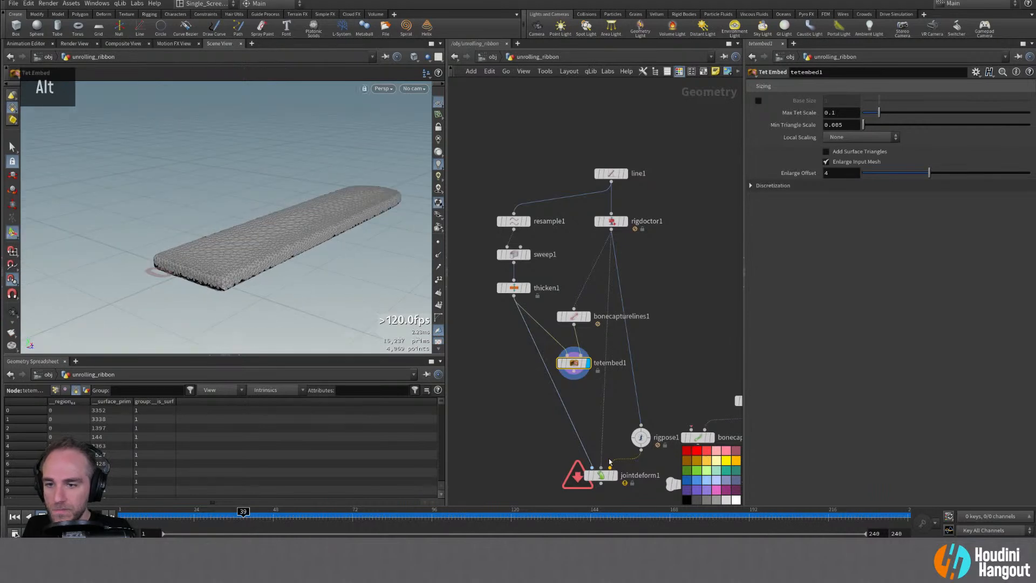
# Make room around jointdeform1 and tetembed1, and add a Bone Capture Biharmonic node below thicken1
pyautogui.moveTo(589, 479); pyautogui.dragTo(553, 506)
pyautogui.keyDown('alt'); pyautogui.moveTo(544, 394); pyautogui.dragTo(560, 337, button='middle'); pyautogui.keyUp('alt')
pyautogui.moveTo(591, 311)
pyautogui.mouseDown()
pyautogui.moveTo(566, 309)
pyautogui.moveTo(581, 308)
pyautogui.mouseUp()
pyautogui.press('Tab')
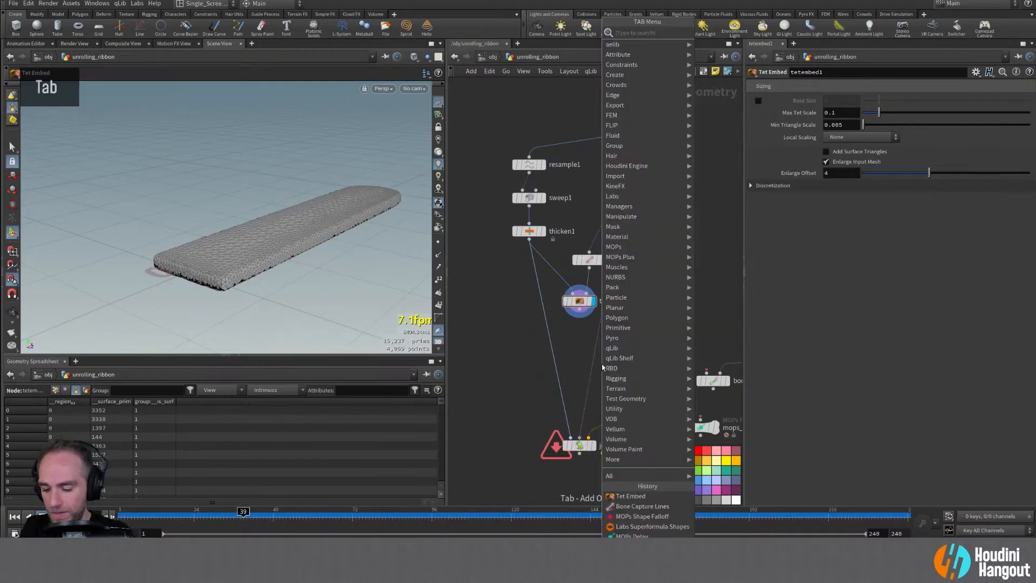
pyautogui.write('bone')
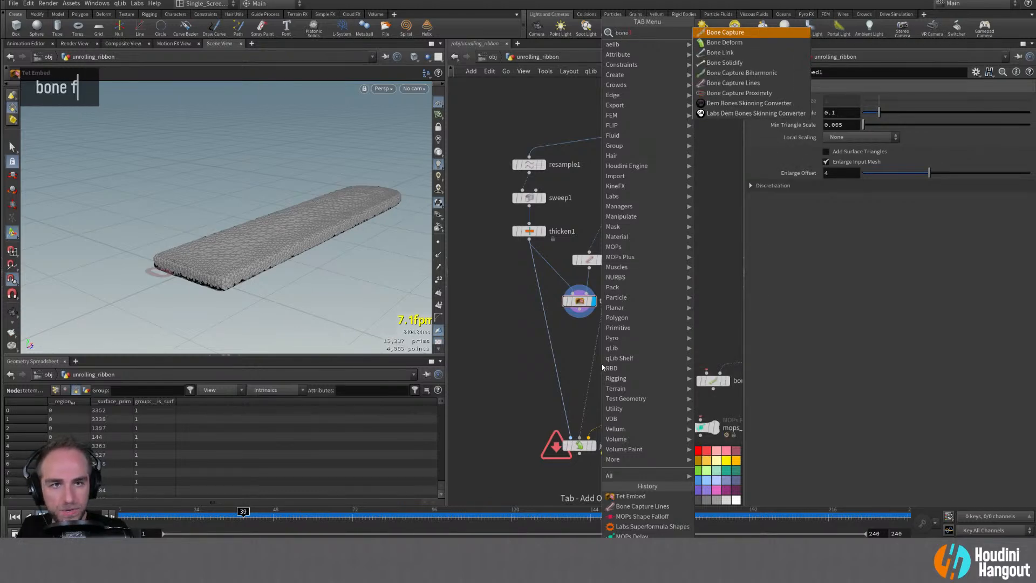
pyautogui.press('Down')
pyautogui.press('Down')
pyautogui.press('Down')
pyautogui.press('Down')
pyautogui.press('Return')
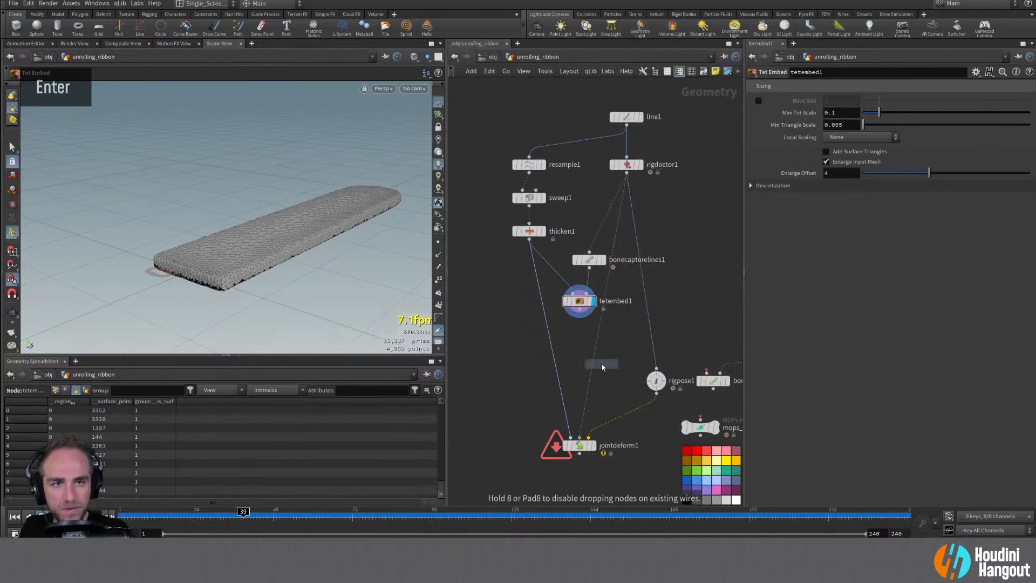
pyautogui.click(524, 364)
# Connect thicken1 and tetembed1 to the biharmonic capture node's two inputs and display its capture weights on the ribbon
pyautogui.click(529, 239)
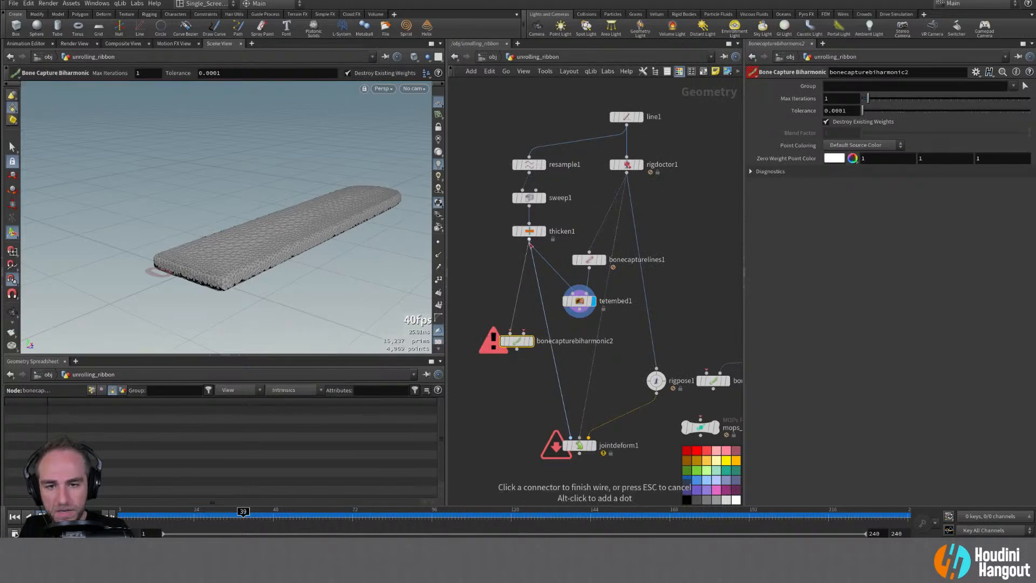
pyautogui.click(510, 333)
pyautogui.click(579, 308)
pyautogui.click(524, 332)
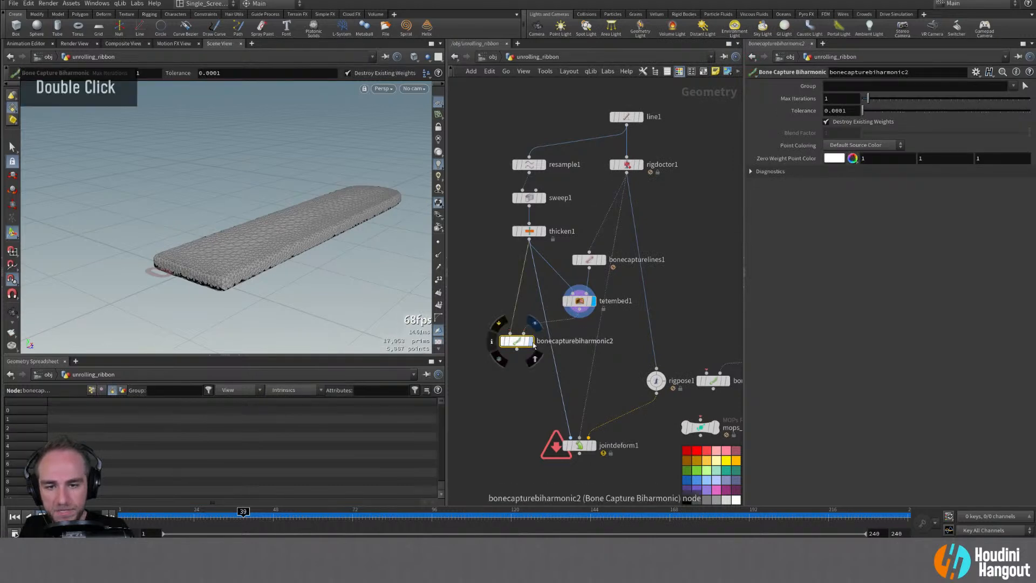
pyautogui.click(532, 341)
pyautogui.keyDown('alt'); pyautogui.moveTo(277, 226); pyautogui.dragTo(372, 273); pyautogui.keyUp('alt')
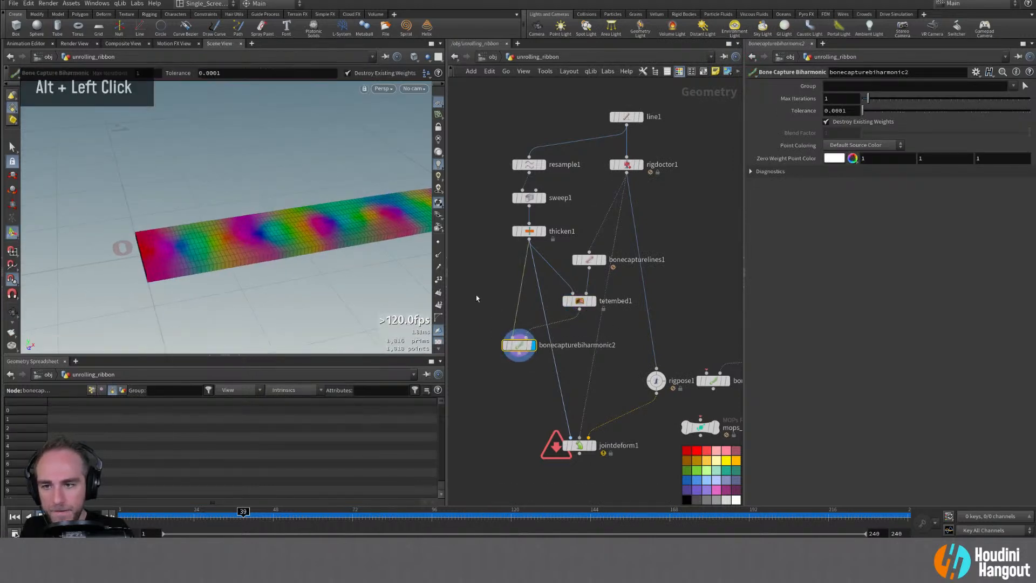
# Set the biharmonic capture's Max Iterations to 5 and expand its Diagnostics options
pyautogui.moveTo(872, 101); pyautogui.dragTo(899, 108)
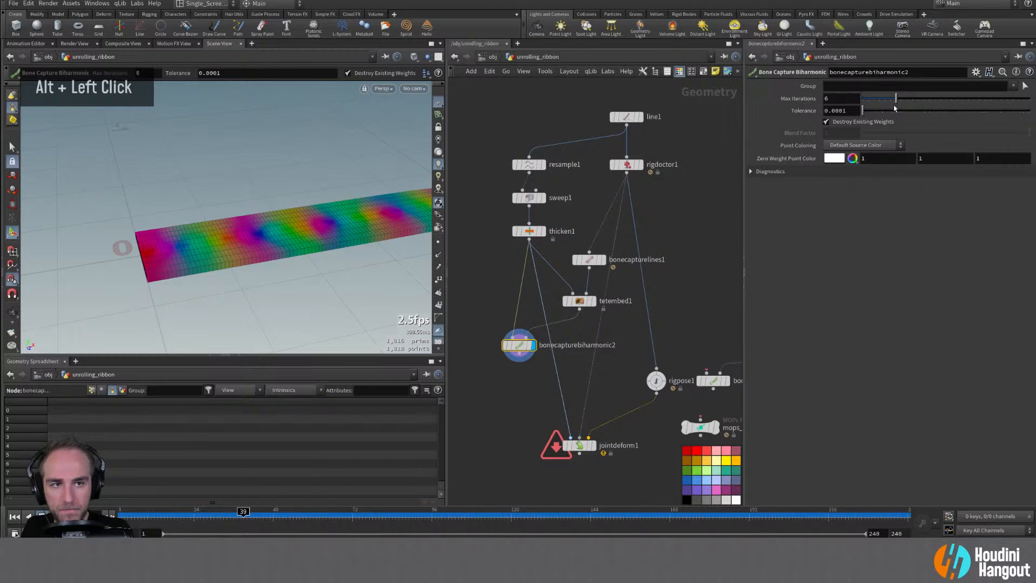
pyautogui.doubleClick(772, 171)
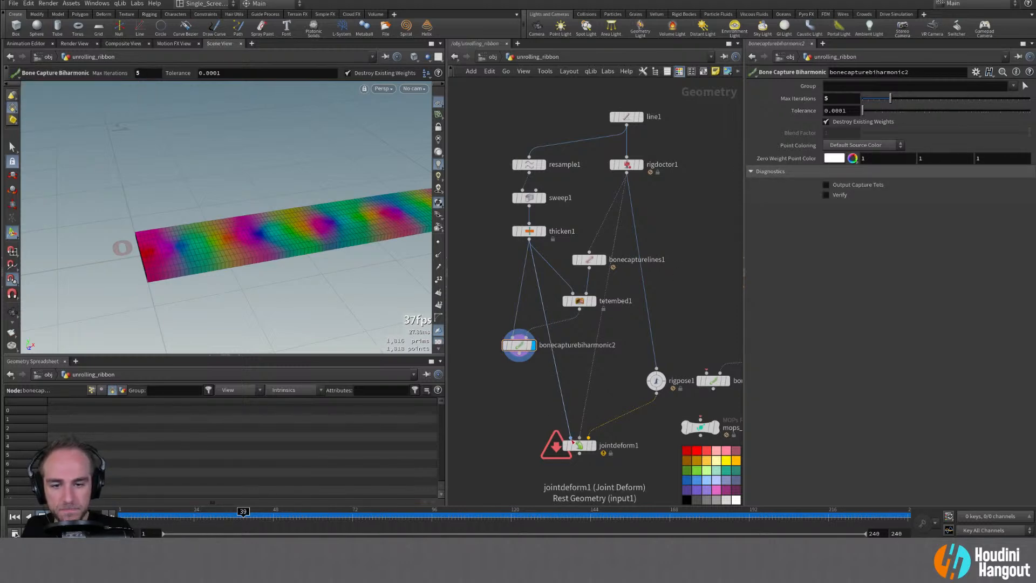
pyautogui.moveTo(578, 304); pyautogui.dragTo(572, 306)
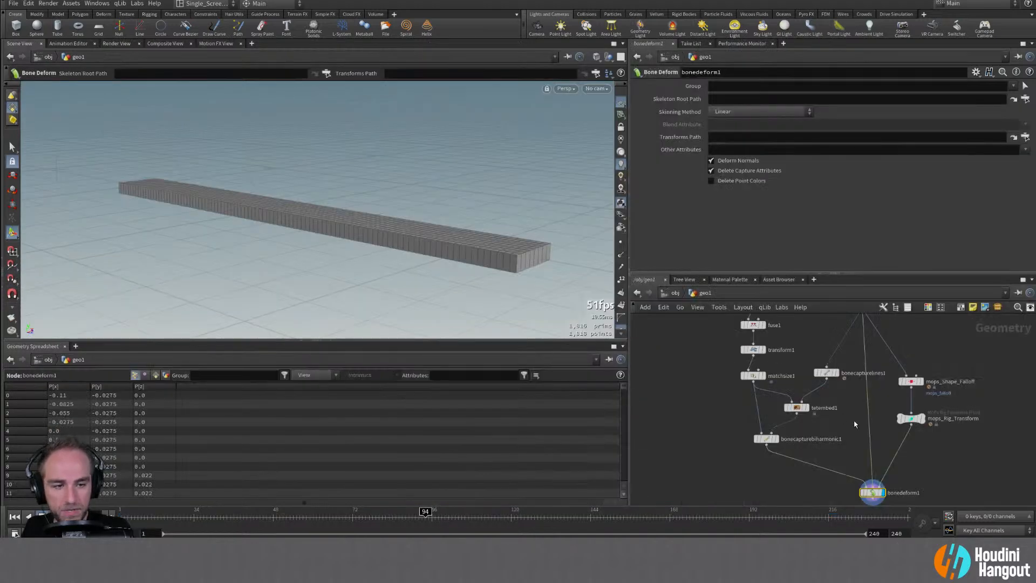
# Check how bonedeform1 is wired in the geo1 scene, and return to the ribbon scene
pyautogui.moveTo(854, 423); pyautogui.dragTo(888, 356, button='middle')
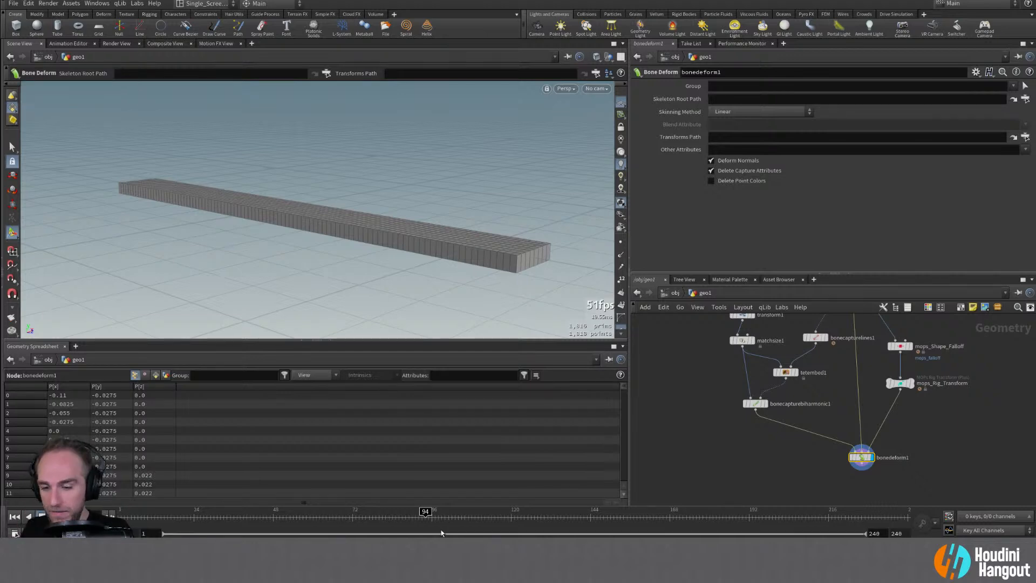
pyautogui.moveTo(457, 536)
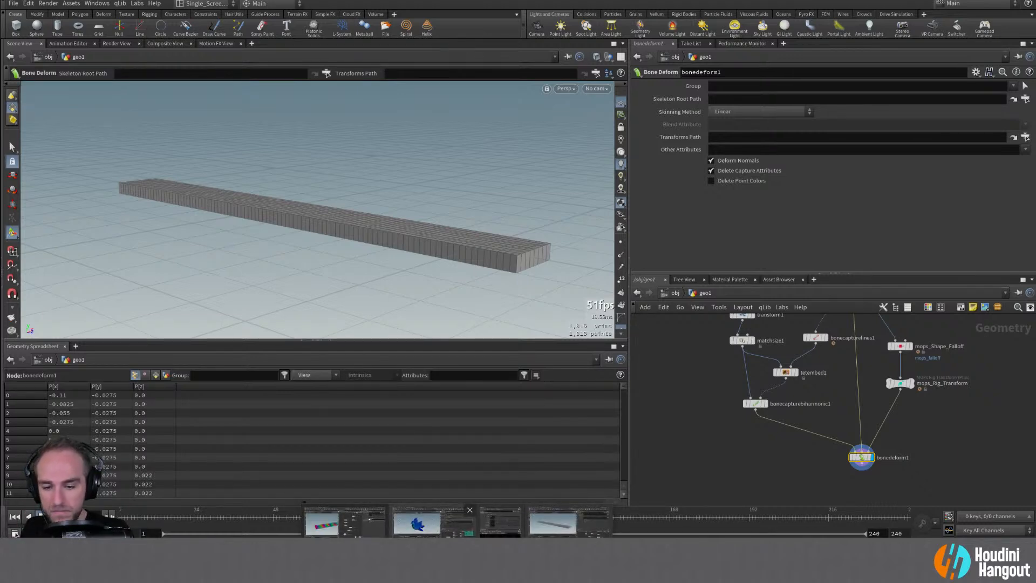
pyautogui.click(345, 521)
# Connect rigdoctor1 to jointdeform1's third input in place of rigpose1, and display jointdeform1
pyautogui.moveTo(623, 361); pyautogui.dragTo(585, 322, button='middle')
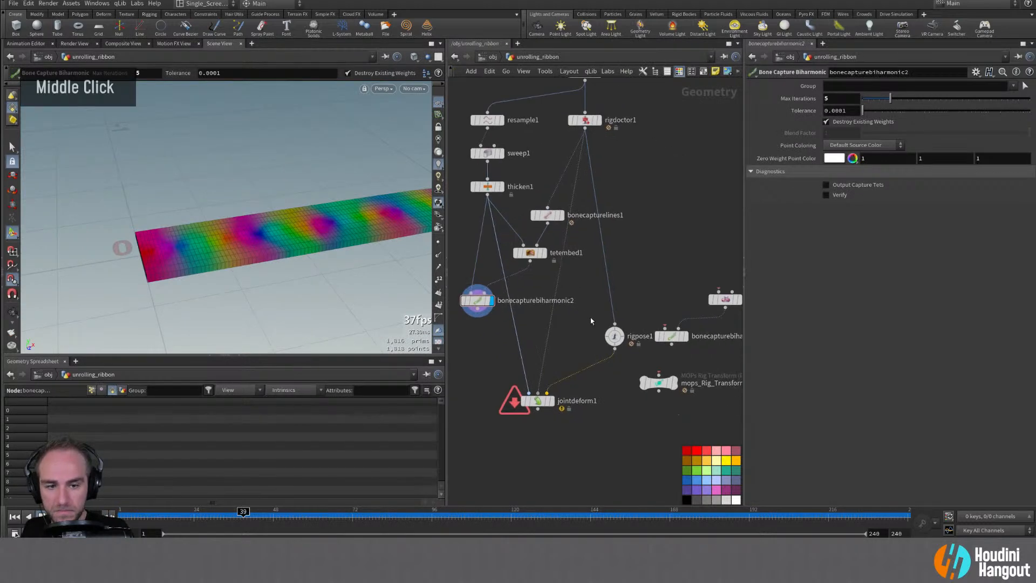
pyautogui.moveTo(614, 336); pyautogui.dragTo(641, 355)
pyautogui.click(584, 128)
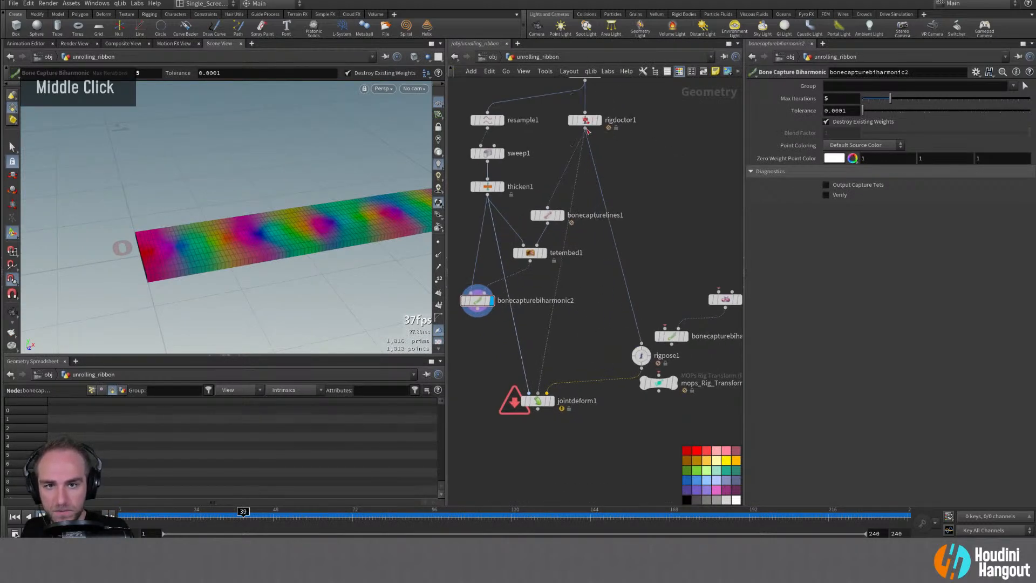
pyautogui.click(547, 393)
pyautogui.click(549, 400)
pyautogui.doubleClick(526, 402)
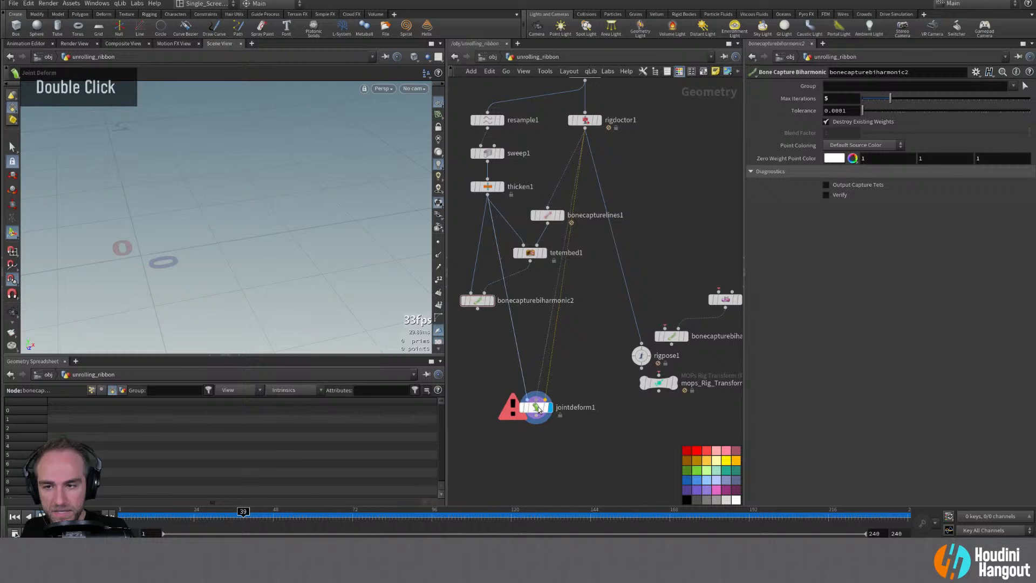
# Connect bonecapturebiharmonic2 to jointdeform1's first input and rigpose1 to its third input, and place rigpose1 above jointdeform1
pyautogui.moveTo(477, 300); pyautogui.dragTo(478, 314)
pyautogui.moveTo(641, 355); pyautogui.dragTo(554, 335)
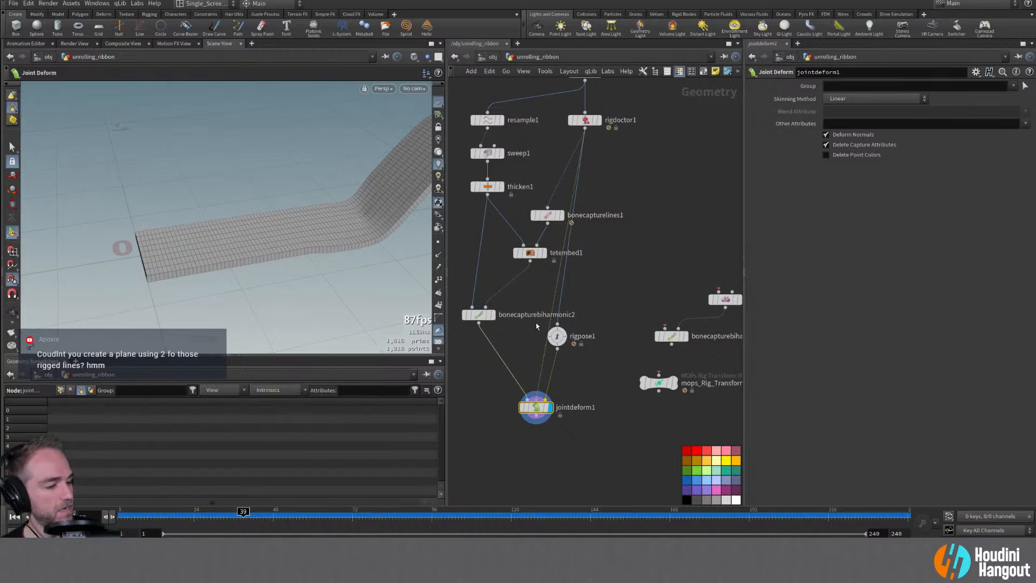
pyautogui.moveTo(564, 339); pyautogui.dragTo(586, 330)
# Compare rigpose1's posed joint chain with the deformed ribbon mesh from jointdeform1
pyautogui.click(586, 330)
pyautogui.doubleClick(578, 326)
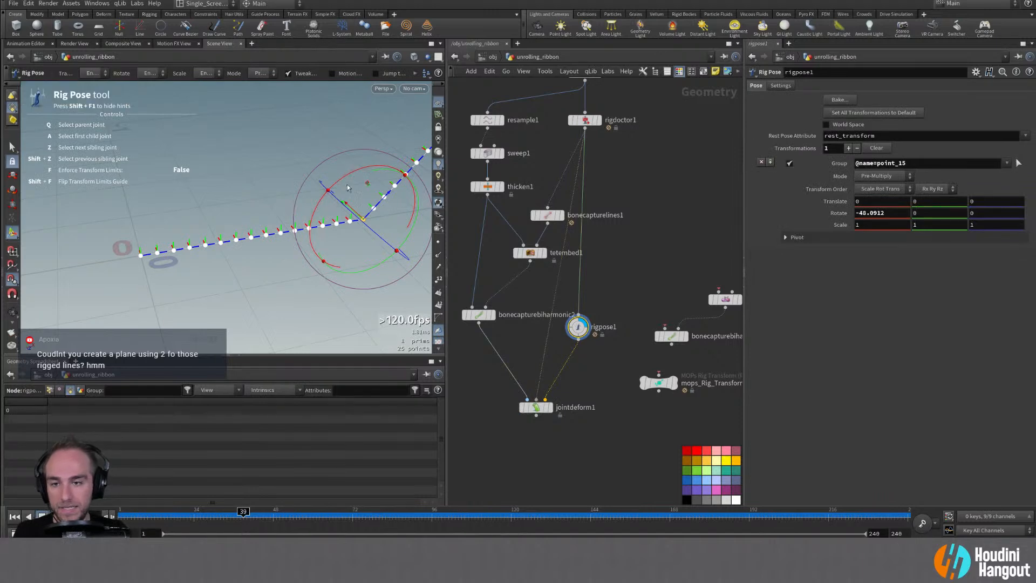
pyautogui.click(550, 406)
pyautogui.doubleClick(536, 407)
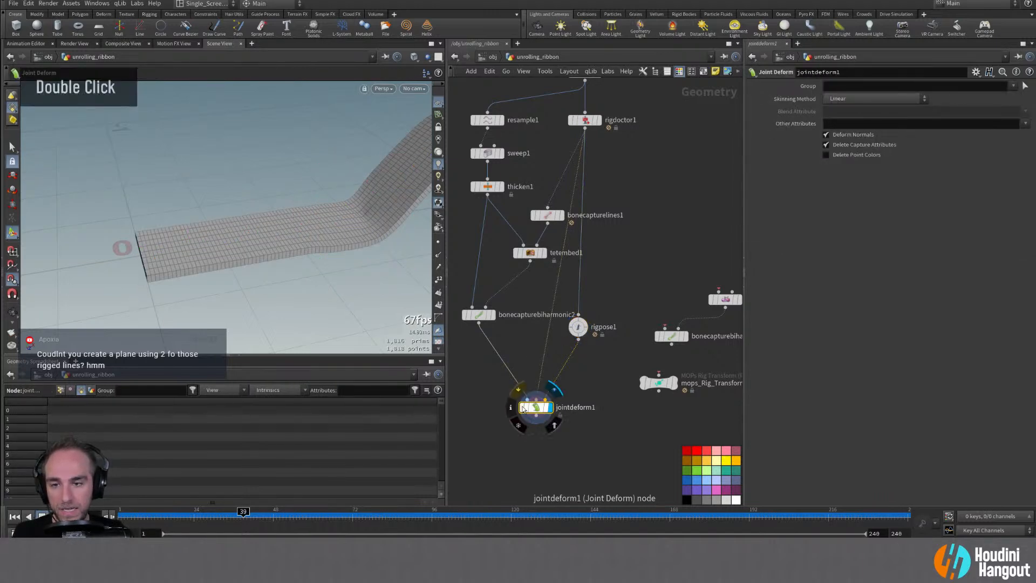
pyautogui.keyDown('alt'); pyautogui.moveTo(237, 223); pyautogui.dragTo(286, 229); pyautogui.keyUp('alt')
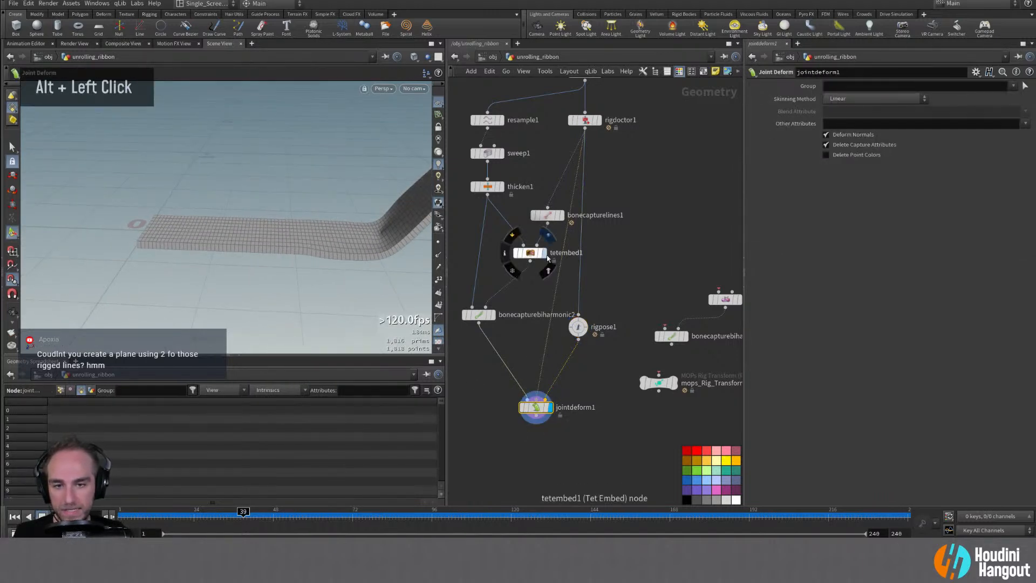
# Inspect the outputs of tetembed1, bonecapturelines1 and bonecapturebiharmonic2 along the ribbon and at its rounded end
pyautogui.moveTo(526, 258); pyautogui.dragTo(503, 277)
pyautogui.click(521, 273)
pyautogui.doubleClick(507, 272)
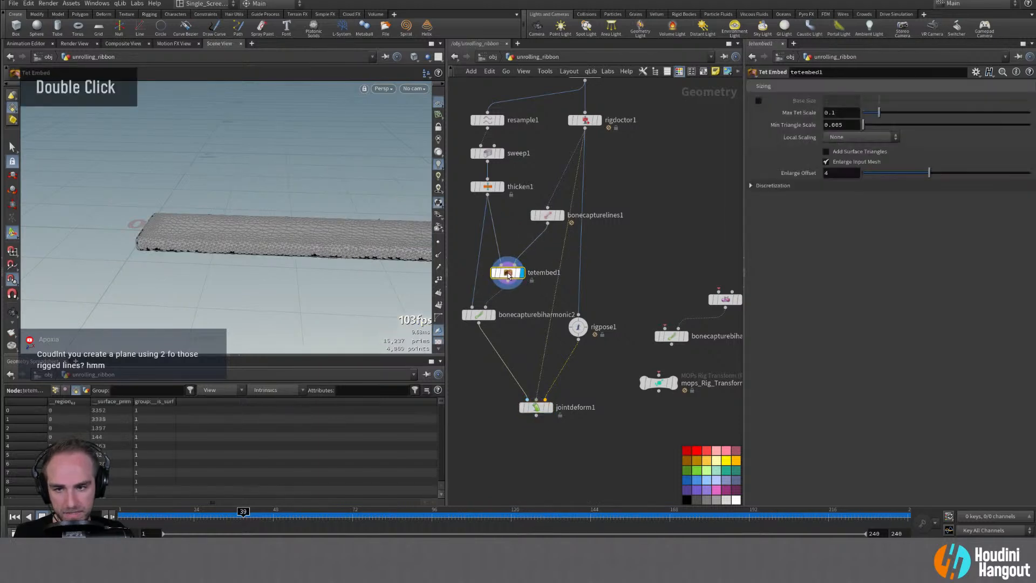
pyautogui.keyDown('alt'); pyautogui.moveTo(274, 263); pyautogui.dragTo(140, 259, button='middle'); pyautogui.keyUp('alt')
pyautogui.doubleClick(477, 315)
pyautogui.keyDown('alt'); pyautogui.moveTo(173, 221); pyautogui.dragTo(192, 215); pyautogui.keyUp('alt')
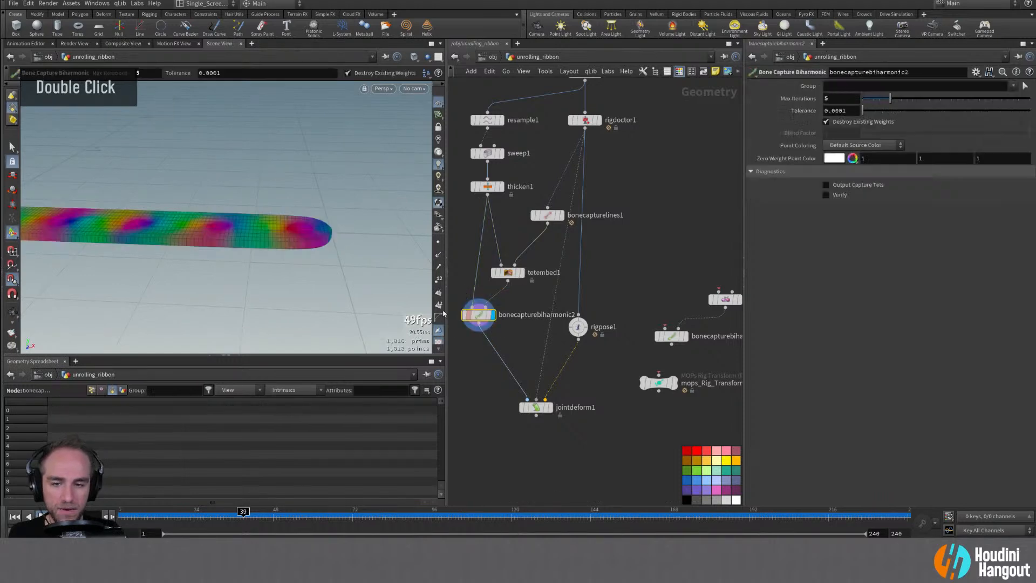
pyautogui.doubleClick(547, 217)
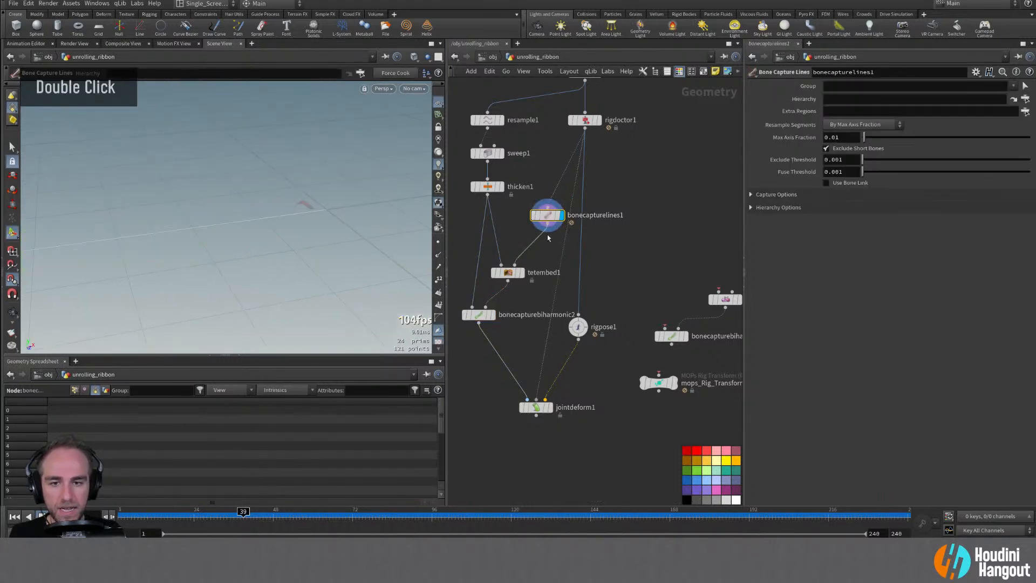
pyautogui.doubleClick(507, 272)
pyautogui.keyDown('alt'); pyautogui.moveTo(255, 247); pyautogui.dragTo(291, 216); pyautogui.keyUp('alt')
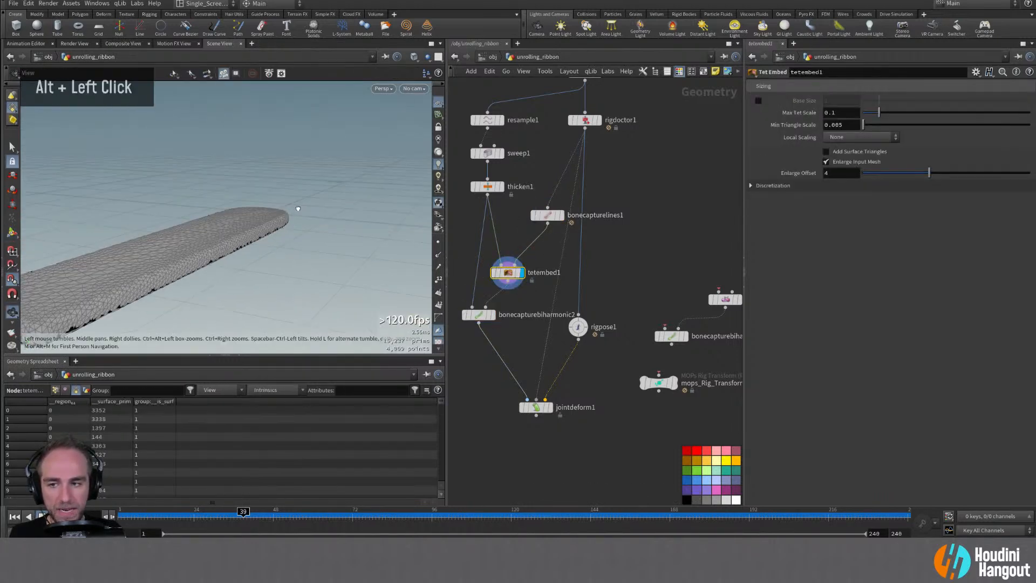
pyautogui.keyDown('alt'); pyautogui.moveTo(291, 215); pyautogui.dragTo(266, 211, button='right'); pyautogui.keyUp('alt')
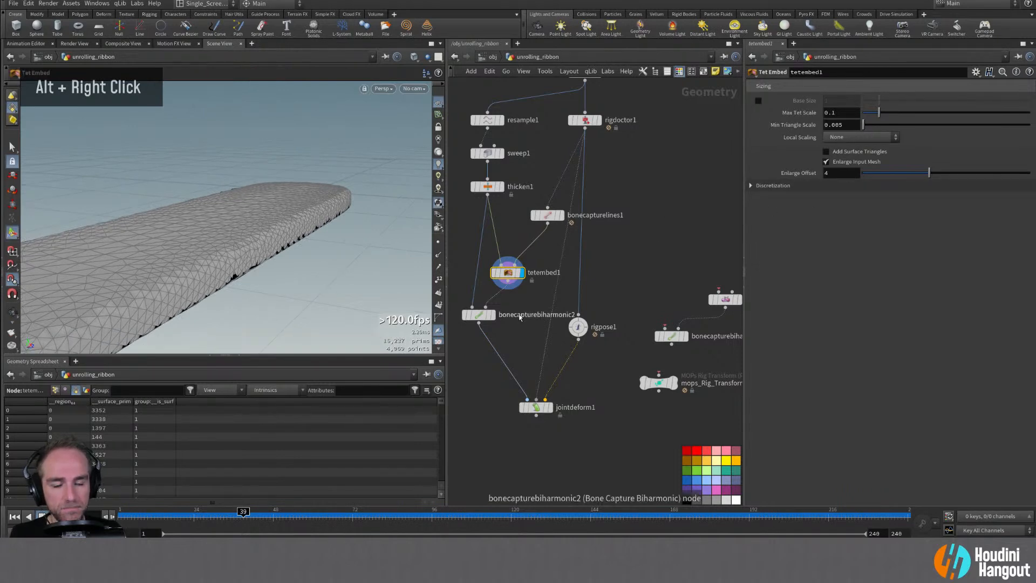
pyautogui.doubleClick(488, 316)
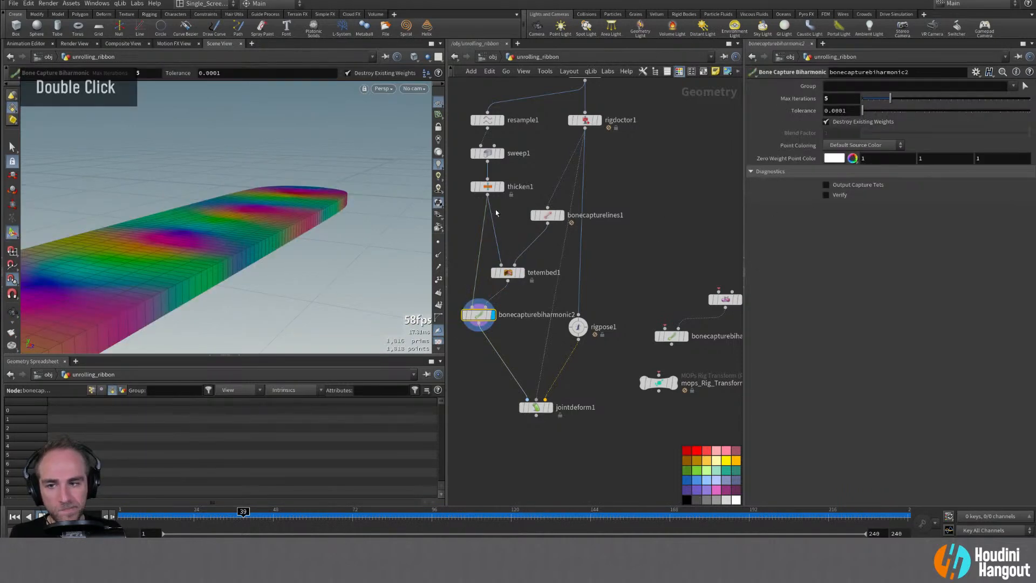
# Insert a Fuse node after thicken1, feeding both tetembed1 and bonecapturebiharmonic2, and display it
pyautogui.click(488, 187)
pyautogui.middleClick(490, 189)
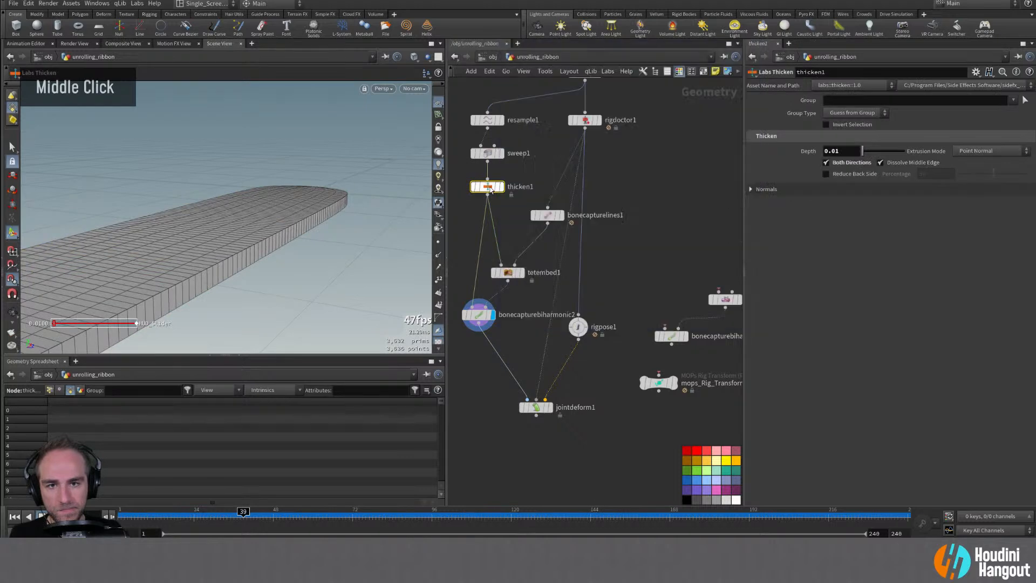
pyautogui.doubleClick(488, 188)
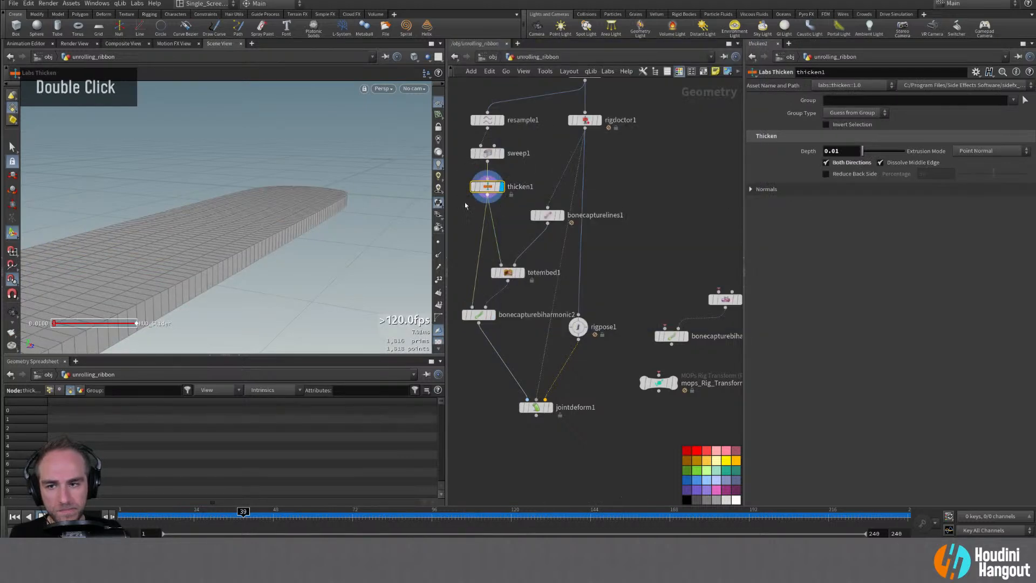
pyautogui.press('Tab')
pyautogui.write('fuse')
pyautogui.press('Return')
pyautogui.click(472, 231)
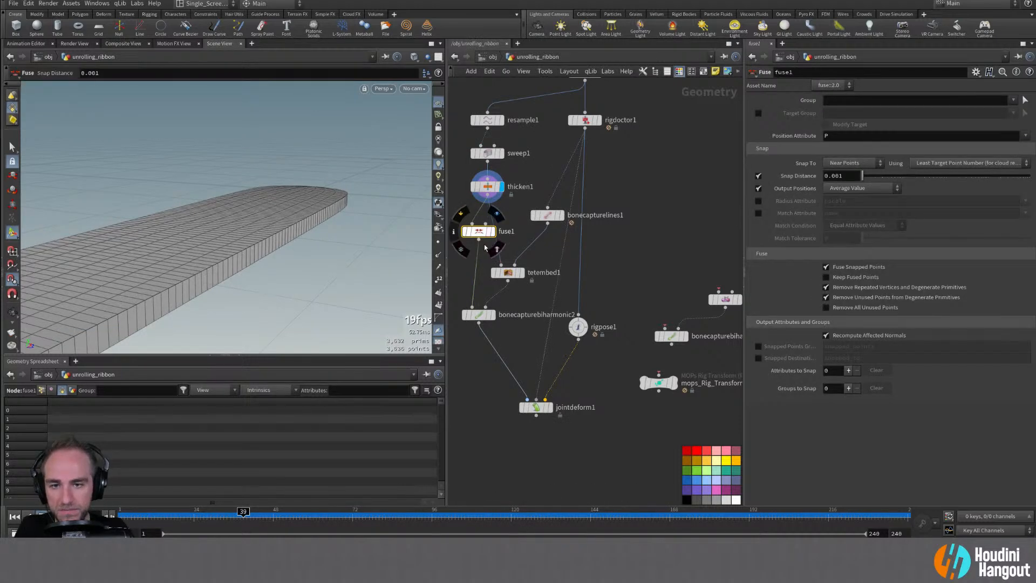
pyautogui.moveTo(479, 231); pyautogui.dragTo(487, 224)
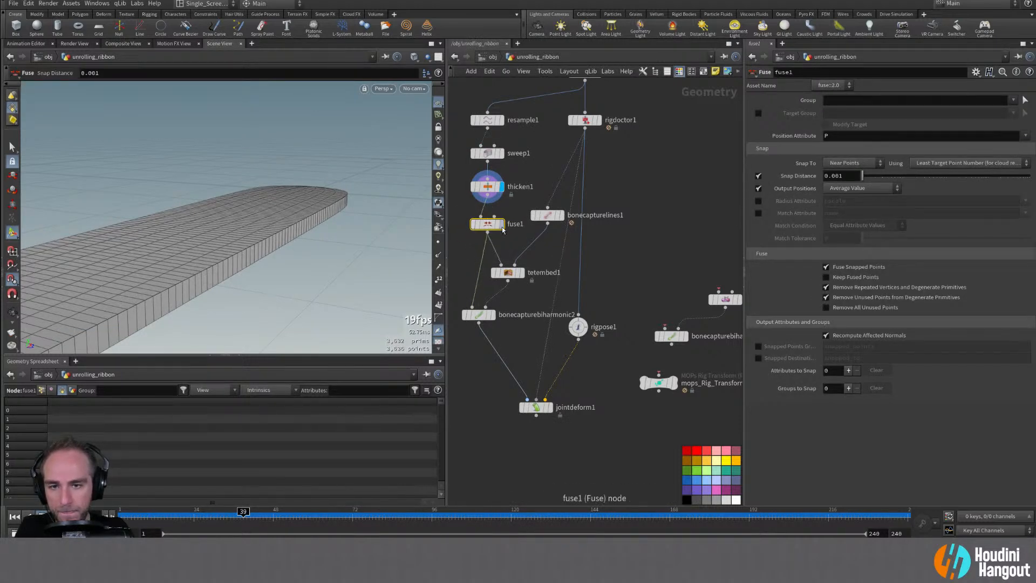
pyautogui.doubleClick(500, 223)
# Check the fused mesh's effect by displaying tetembed1, bonecapturebiharmonic2 and jointdeform1 in turn
pyautogui.moveTo(524, 278)
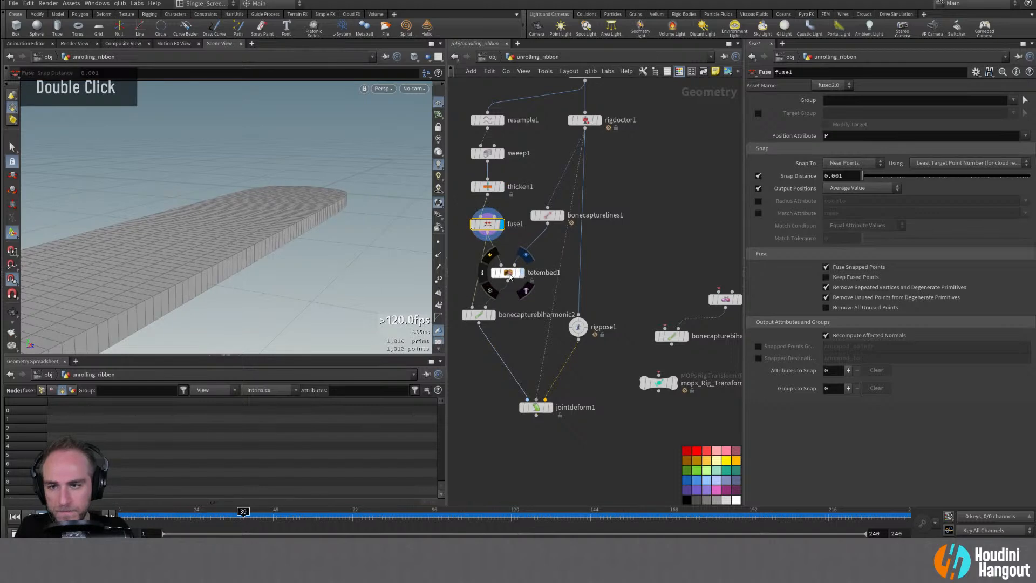
pyautogui.doubleClick(514, 281)
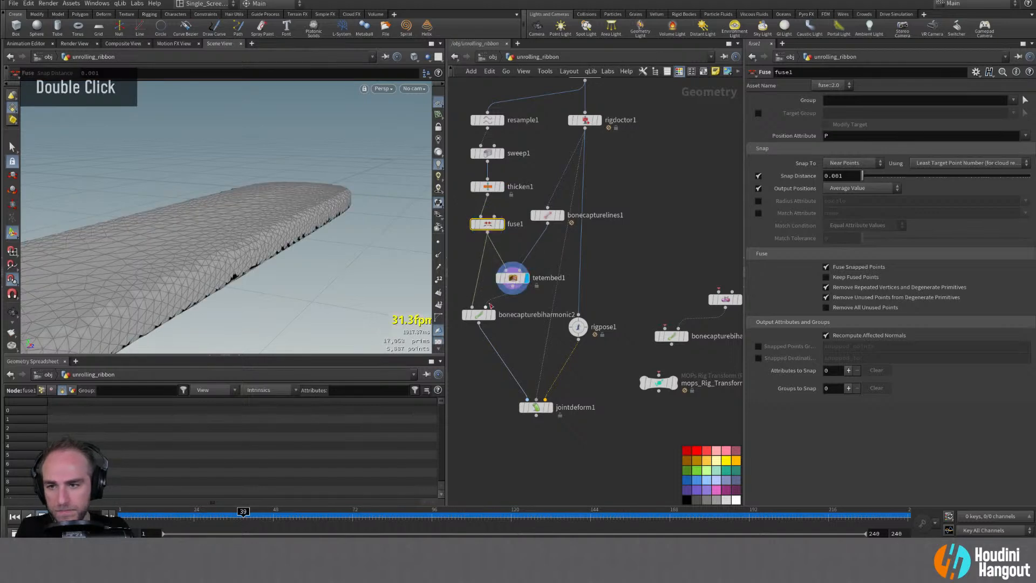
pyautogui.doubleClick(478, 314)
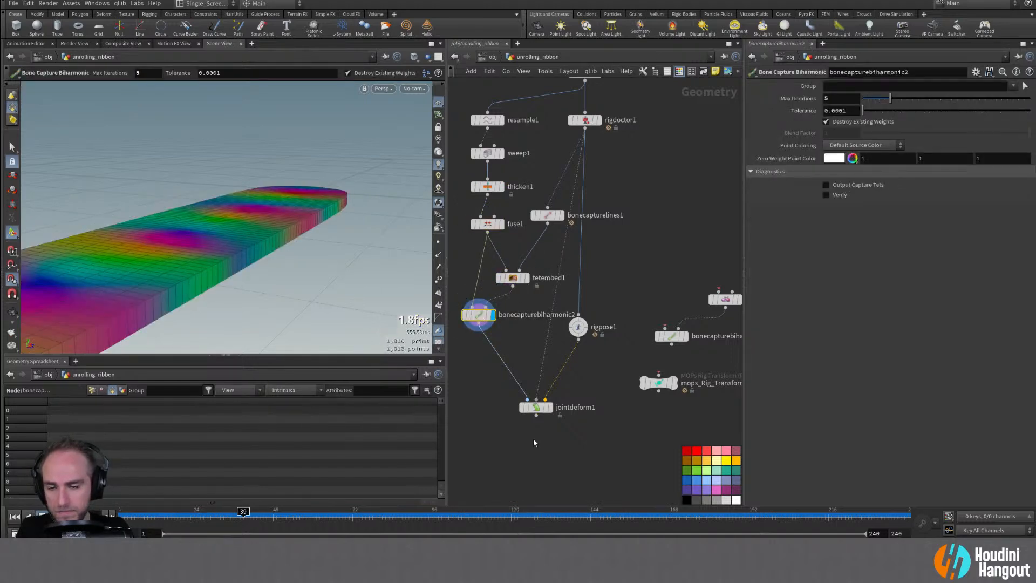
pyautogui.doubleClick(535, 407)
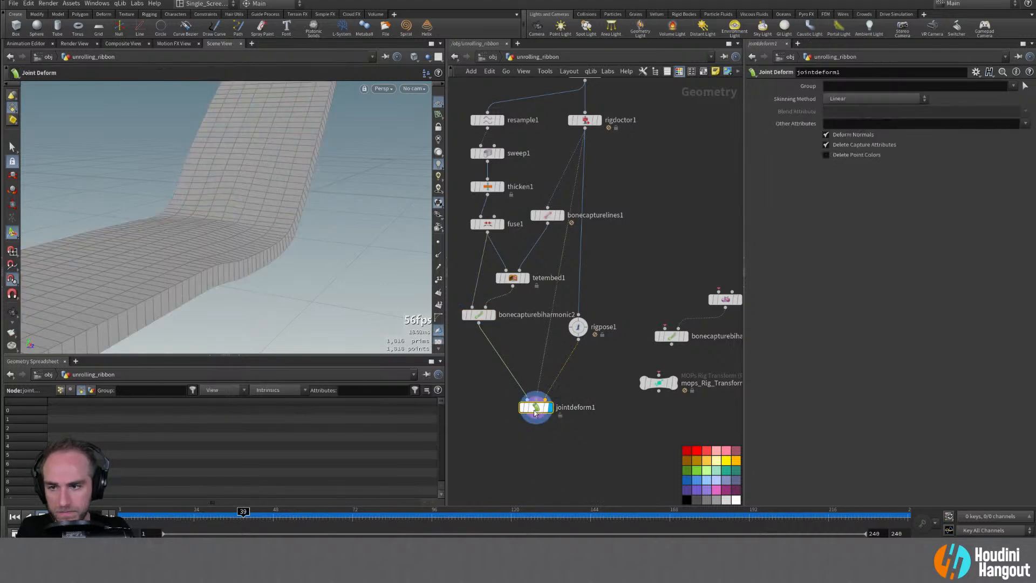
# Reset bonecapturebiharmonic2's Max Iterations to its default of 1 and examine the ribbon's bend
pyautogui.click(479, 315)
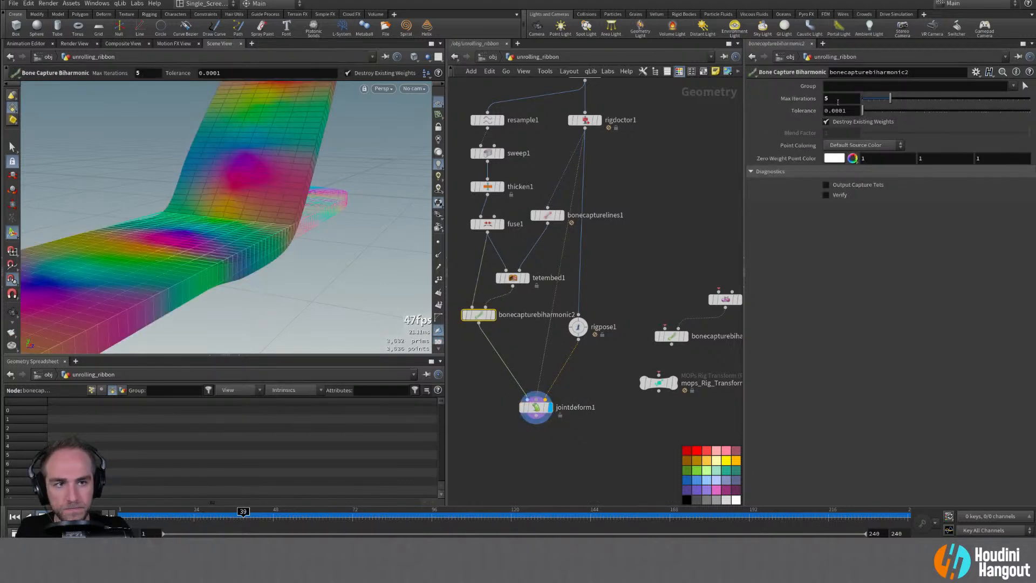
pyautogui.keyDown('ctrl'); pyautogui.middleClick(798, 99); pyautogui.keyUp('ctrl')
pyautogui.keyDown('alt'); pyautogui.moveTo(227, 205); pyautogui.dragTo(245, 201); pyautogui.keyUp('alt')
pyautogui.keyDown('alt'); pyautogui.moveTo(245, 201); pyautogui.dragTo(133, 222, button='right'); pyautogui.keyUp('alt')
pyautogui.keyDown('alt'); pyautogui.moveTo(132, 222); pyautogui.dragTo(172, 208); pyautogui.keyUp('alt')
# Use the Rig Pose handles to rotate a joint nearer the ribbon's start so the rest of the ribbon folds downward
pyautogui.click(578, 326)
pyautogui.press('Return')
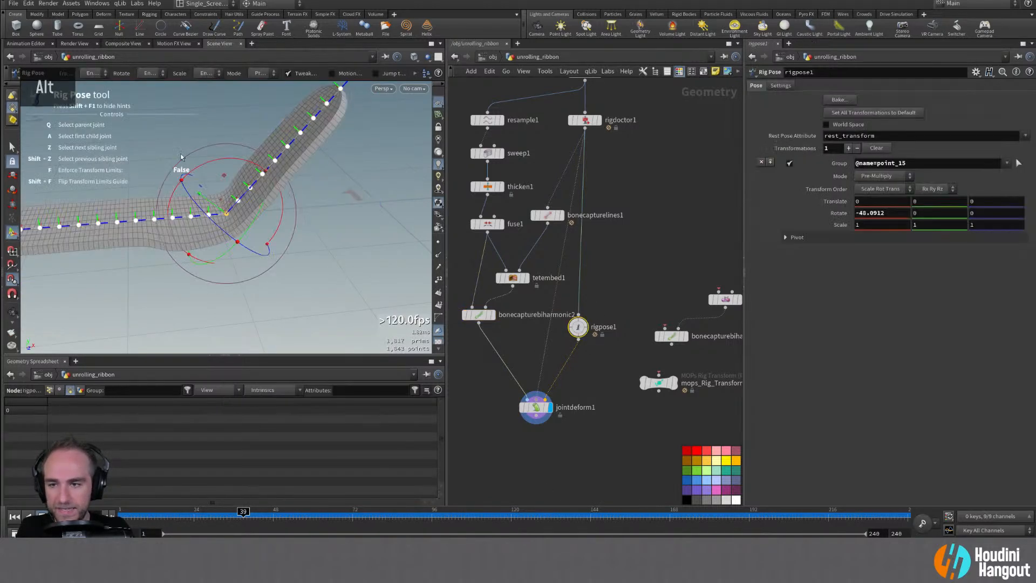
pyautogui.click(117, 221)
pyautogui.moveTo(131, 178); pyautogui.dragTo(527, 333)
# Review tetembed1's Local Scaling options, leaving None selected, and examine its tet mesh around the bend
pyautogui.click(513, 277)
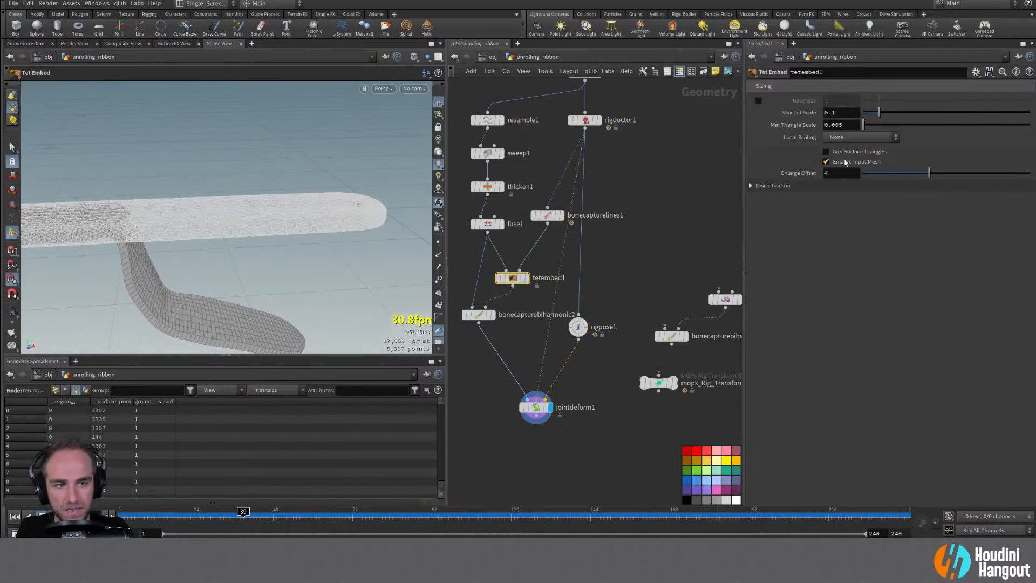
pyautogui.click(832, 139)
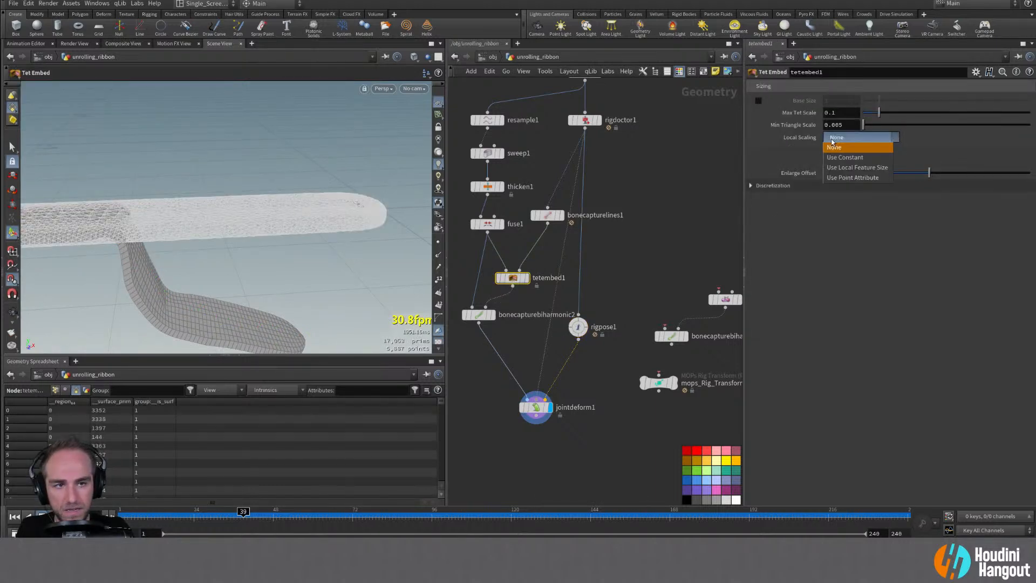
pyautogui.click(832, 142)
pyautogui.click(837, 138)
pyautogui.click(839, 144)
pyautogui.keyDown('alt'); pyautogui.moveTo(189, 236); pyautogui.dragTo(162, 240); pyautogui.keyUp('alt')
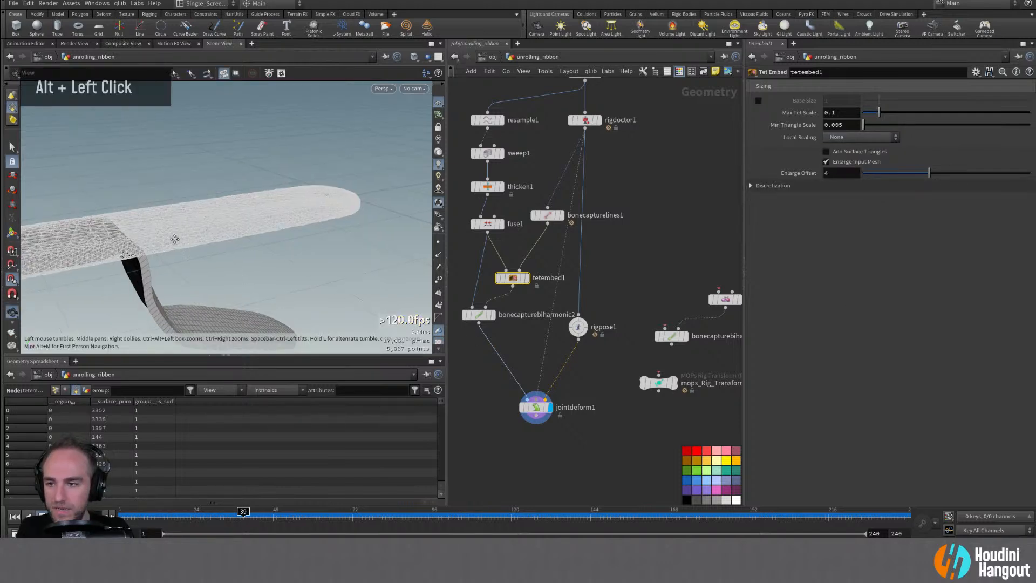
pyautogui.keyDown('alt'); pyautogui.moveTo(162, 240); pyautogui.dragTo(184, 232, button='middle'); pyautogui.keyUp('alt')
# Examine the ribbon's thickness and capture weights by displaying thicken1, bonecapturebiharmonic2 and jointdeform1 in turn
pyautogui.doubleClick(489, 189)
pyautogui.middleClick(487, 186)
pyautogui.keyDown('alt'); pyautogui.moveTo(363, 261); pyautogui.dragTo(211, 141); pyautogui.keyUp('alt')
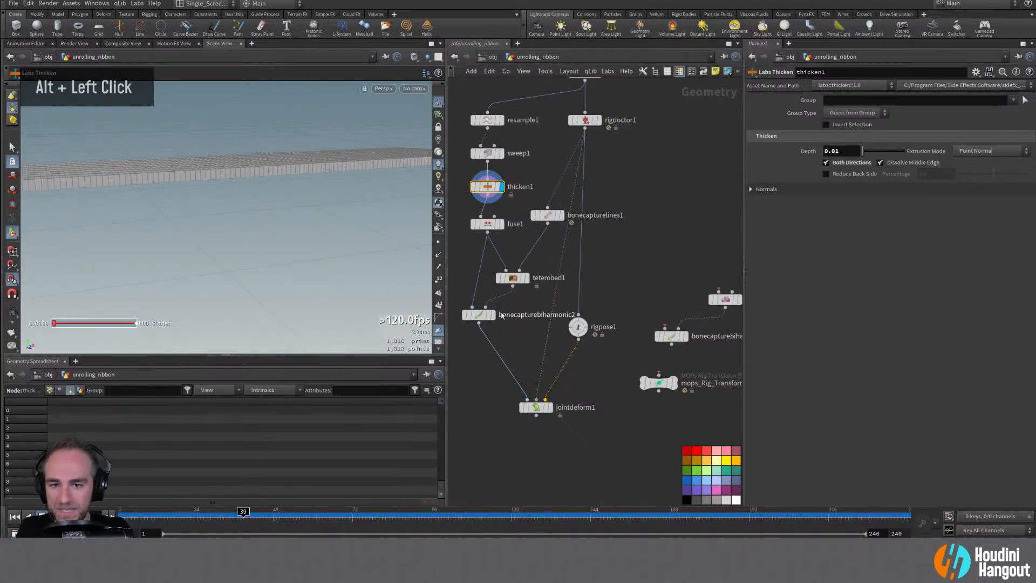
pyautogui.doubleClick(478, 315)
pyautogui.keyDown('alt'); pyautogui.moveTo(345, 216); pyautogui.dragTo(334, 199); pyautogui.keyUp('alt')
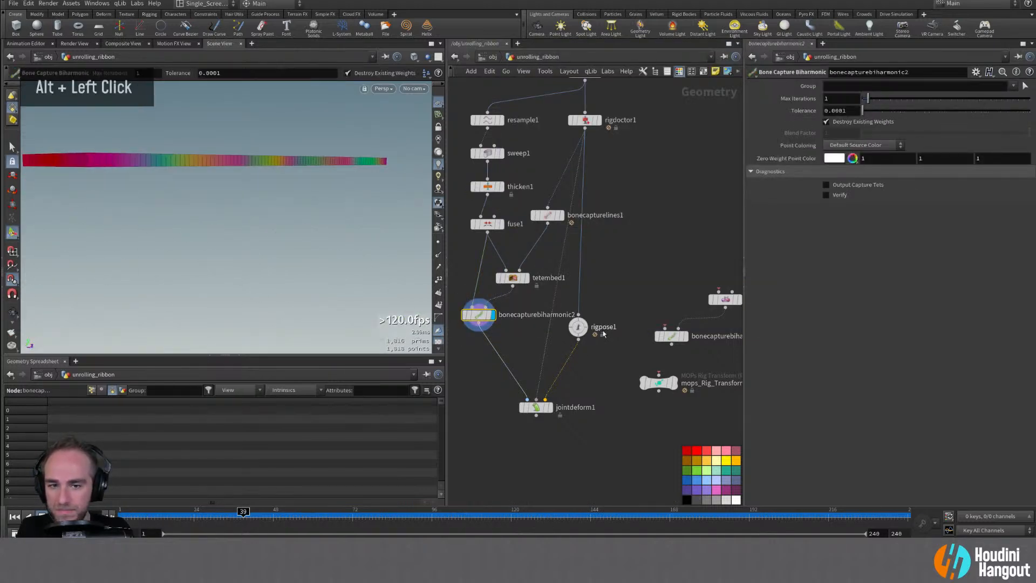
pyautogui.keyDown('alt'); pyautogui.moveTo(214, 189); pyautogui.dragTo(247, 196); pyautogui.keyUp('alt')
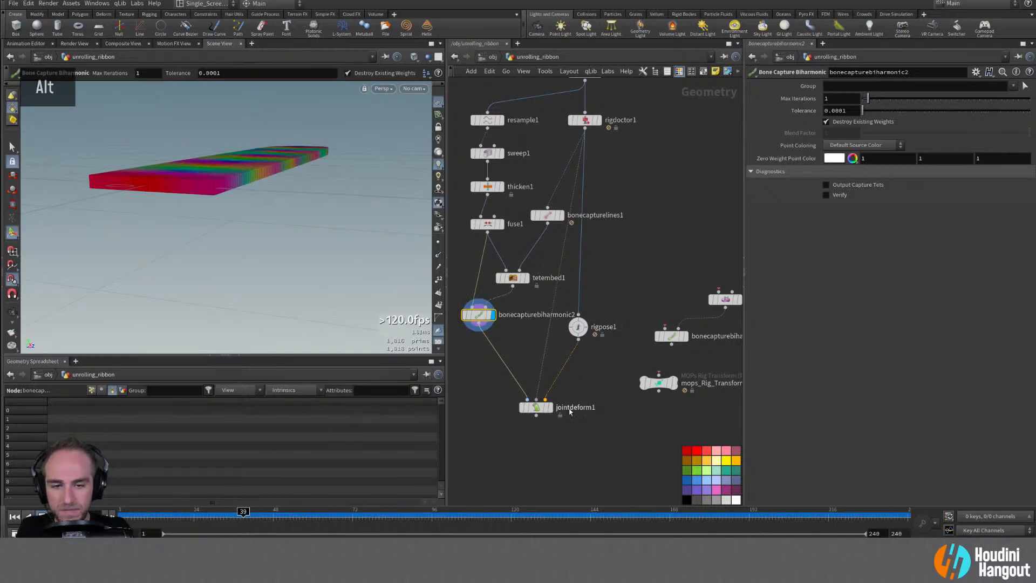
pyautogui.doubleClick(536, 407)
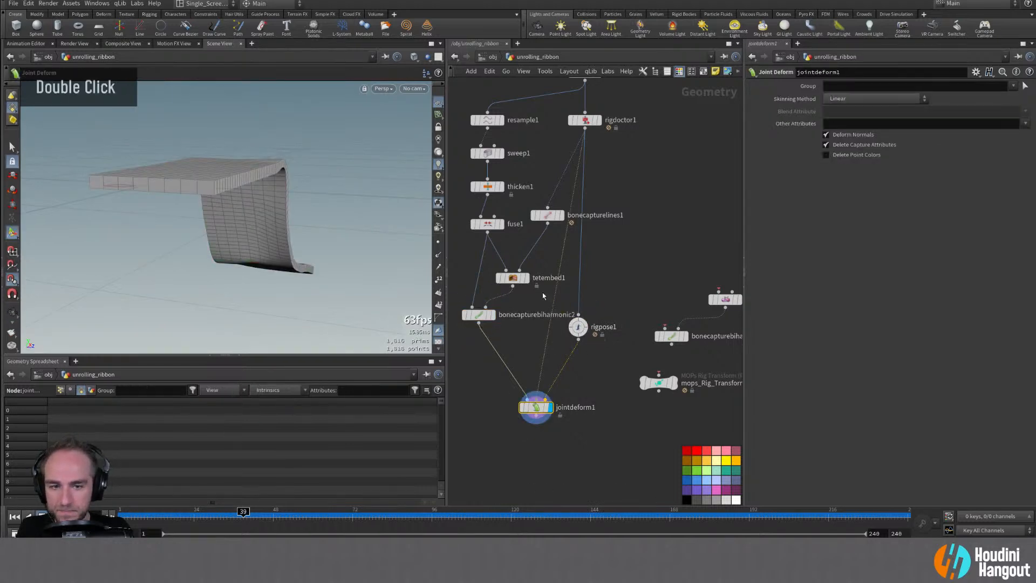
# Display rigdoctor1 and reduce the joint chain by setting line1's Points to 10
pyautogui.doubleClick(585, 120)
pyautogui.keyDown('alt'); pyautogui.moveTo(259, 172); pyautogui.dragTo(363, 185); pyautogui.keyUp('alt')
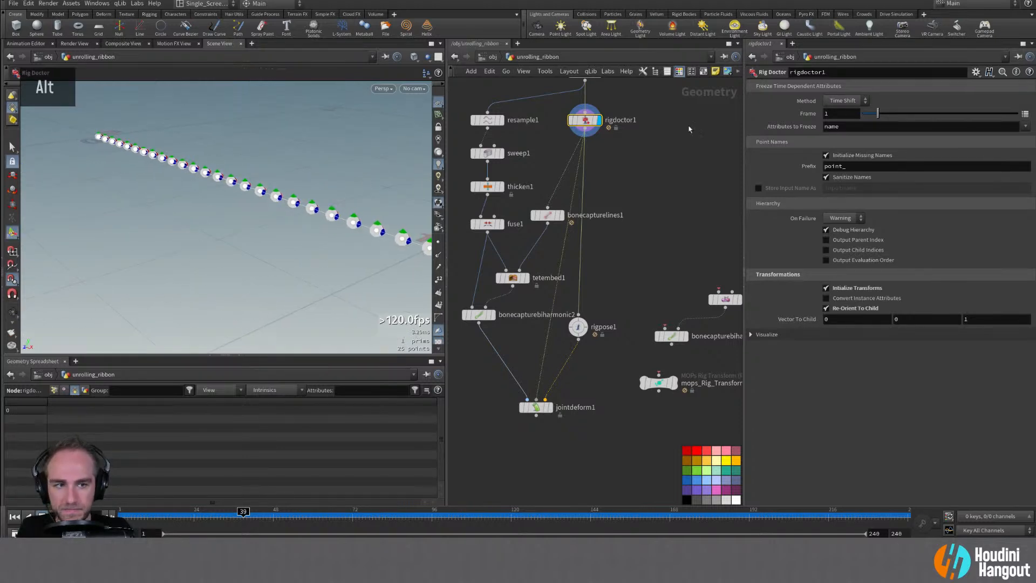
pyautogui.keyDown('alt'); pyautogui.moveTo(593, 87); pyautogui.dragTo(590, 134, button='middle'); pyautogui.keyUp('alt')
pyautogui.click(588, 128)
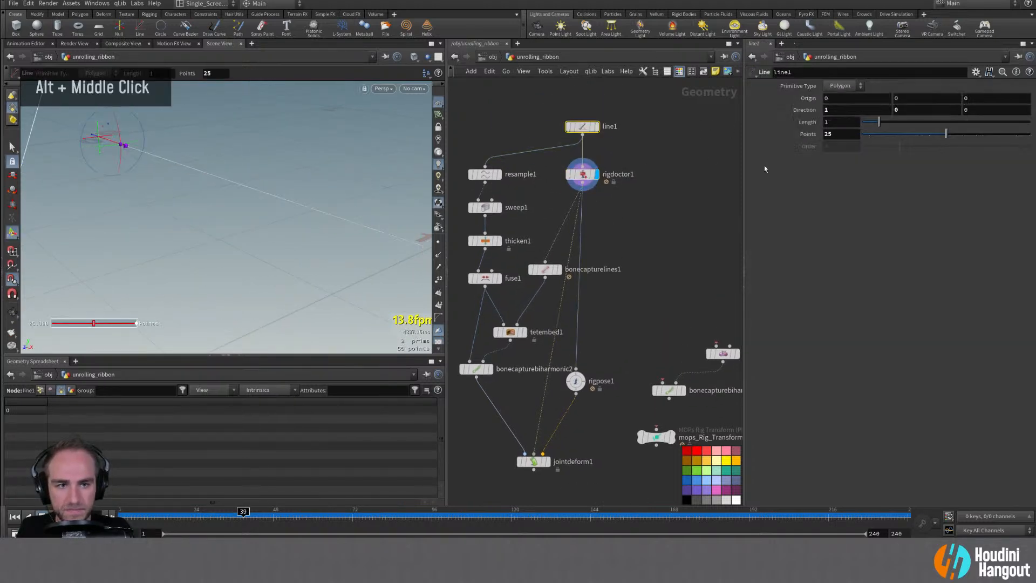
pyautogui.write('10')
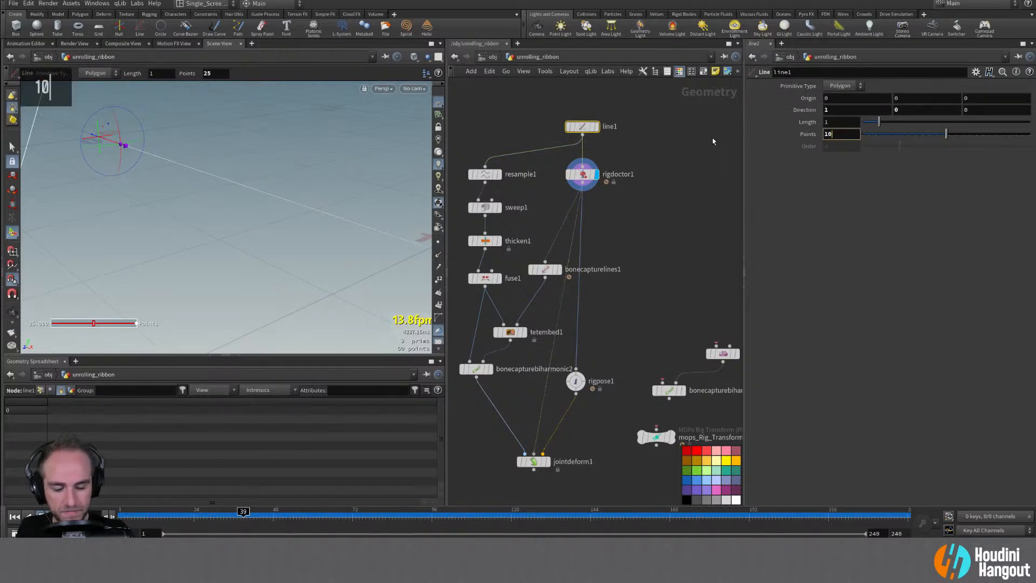
pyautogui.press('Return')
pyautogui.keyDown('alt'); pyautogui.moveTo(226, 172); pyautogui.dragTo(169, 157); pyautogui.keyUp('alt')
pyautogui.keyDown('alt'); pyautogui.moveTo(169, 157); pyautogui.dragTo(232, 172, button='right'); pyautogui.keyUp('alt')
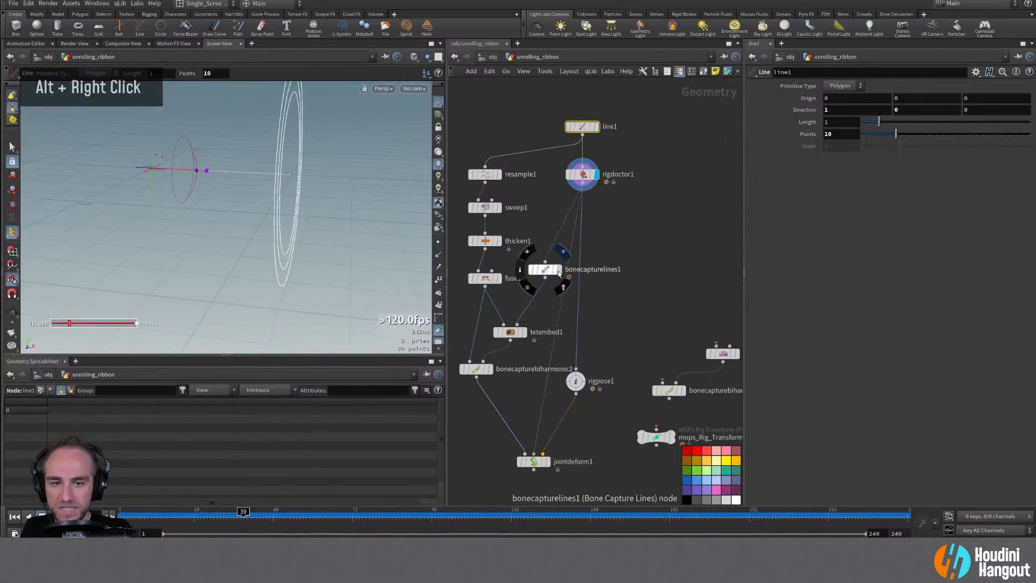
# Check the shorter joint chain's capture lines and tet mesh, then the ribbon's biharmonic capture weights
pyautogui.doubleClick(545, 270)
pyautogui.moveTo(529, 338)
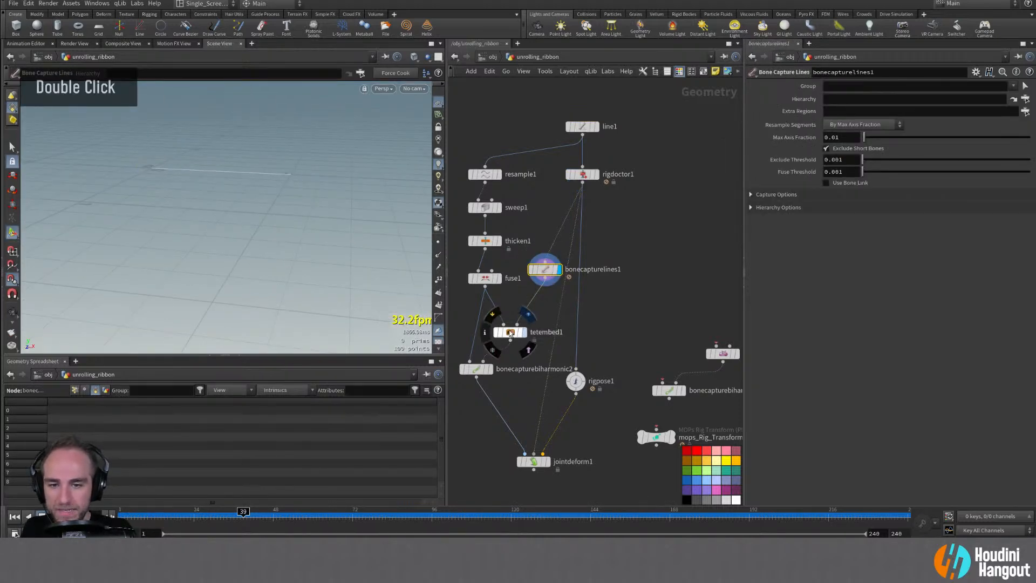
pyautogui.doubleClick(509, 332)
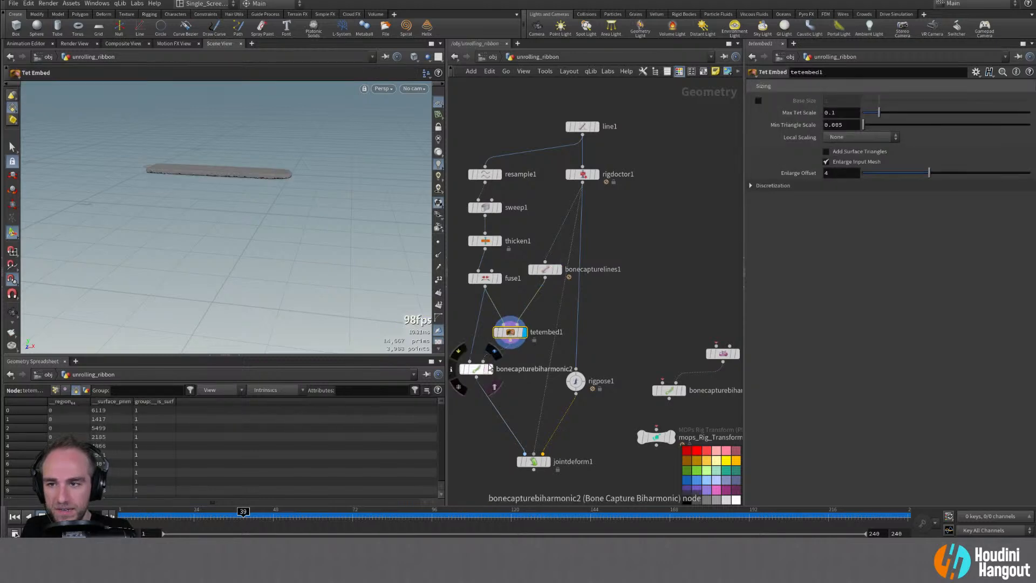
pyautogui.doubleClick(475, 372)
pyautogui.keyDown('alt'); pyautogui.moveTo(248, 233); pyautogui.dragTo(227, 206); pyautogui.keyUp('alt')
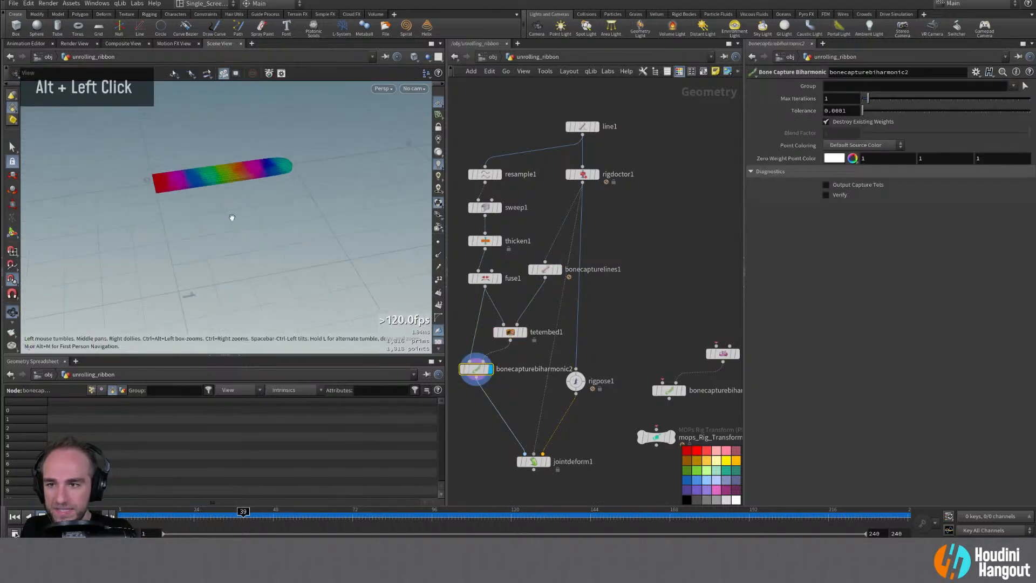
pyautogui.keyDown('alt'); pyautogui.moveTo(227, 206); pyautogui.dragTo(314, 138, button='right'); pyautogui.keyUp('alt')
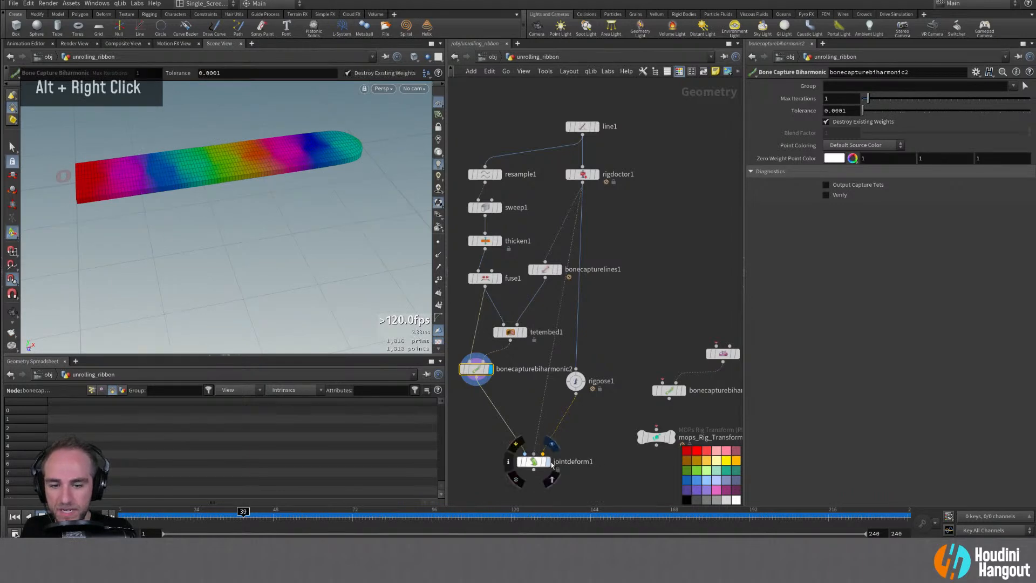
# Rotate joint point_4 about -60.7 degrees around X in rigpose1 and display jointdeform1 to show the bent ribbon
pyautogui.doubleClick(534, 462)
pyautogui.doubleClick(577, 381)
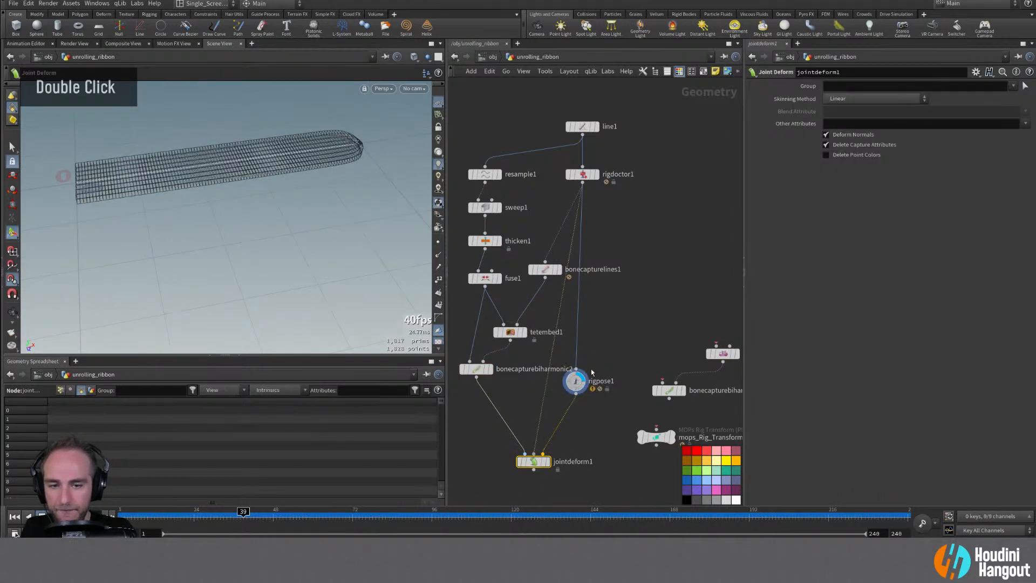
pyautogui.click(876, 148)
pyautogui.click(211, 163)
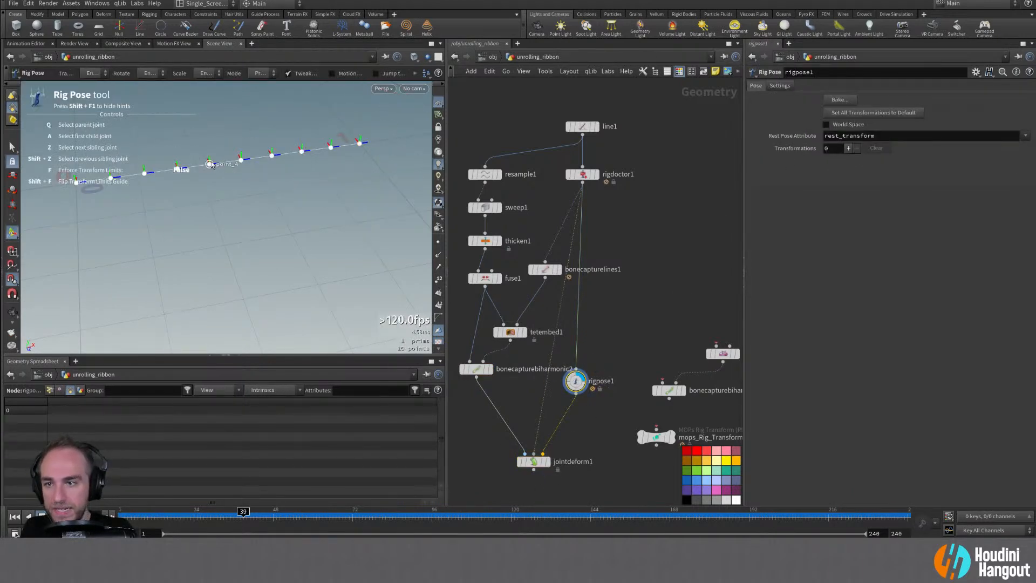
pyautogui.moveTo(245, 124); pyautogui.dragTo(177, 128)
pyautogui.click(551, 464)
# Try rotating the neighbouring joint point_3 in rigpose1 and undo that rotation
pyautogui.click(174, 162)
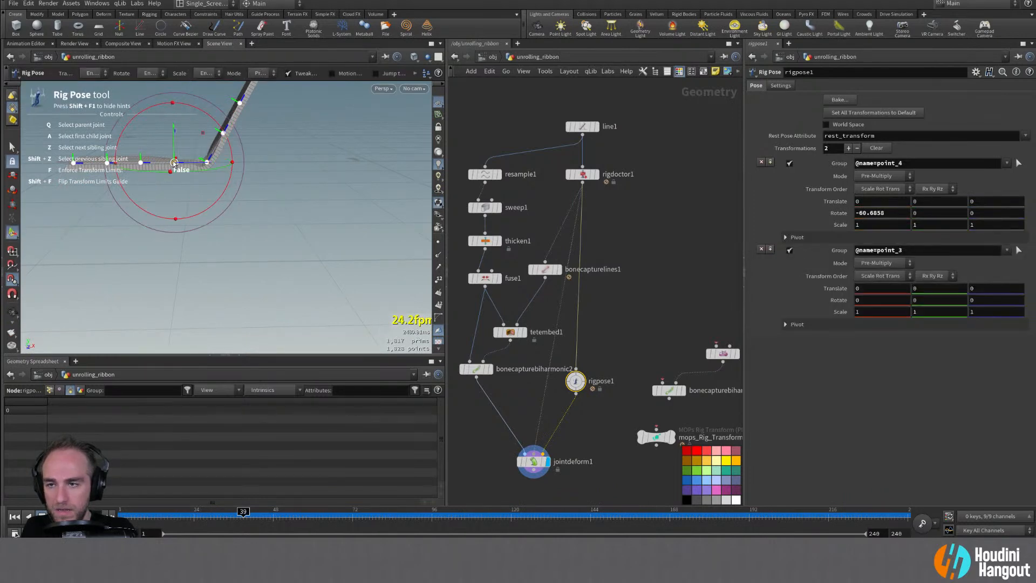
pyautogui.moveTo(216, 121); pyautogui.dragTo(215, 167)
pyautogui.hotkey('ctrl', 'z')
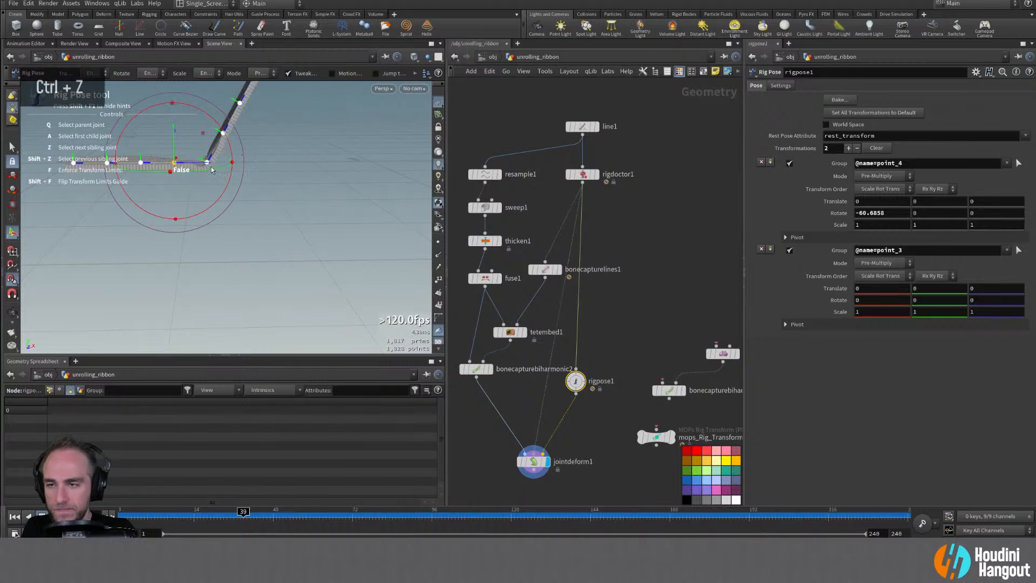
# Examine the deformed ribbon's bend up close and review the parameters of bonecapturebiharmonic2
pyautogui.keyDown('alt'); pyautogui.moveTo(178, 232); pyautogui.dragTo(211, 230); pyautogui.keyUp('alt')
pyautogui.keyDown('alt'); pyautogui.moveTo(210, 229); pyautogui.dragTo(226, 232, button='middle'); pyautogui.keyUp('alt')
pyautogui.keyDown('alt'); pyautogui.moveTo(227, 232); pyautogui.dragTo(270, 205, button='right'); pyautogui.keyUp('alt')
pyautogui.keyDown('alt'); pyautogui.moveTo(270, 205); pyautogui.dragTo(345, 191); pyautogui.keyUp('alt')
pyautogui.click(485, 368)
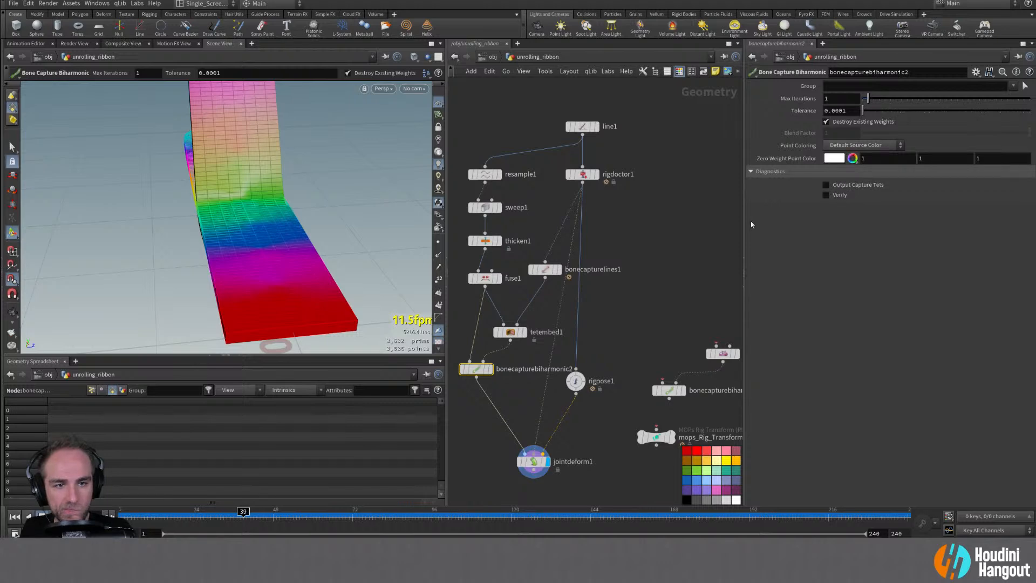
# Display the ribbon's tetembed1 and compare its mesh and settings with the tetembed1 in the geo1 reference setup
pyautogui.moveTo(511, 336); pyautogui.dragTo(516, 329)
pyautogui.click(528, 324)
pyautogui.doubleClick(514, 324)
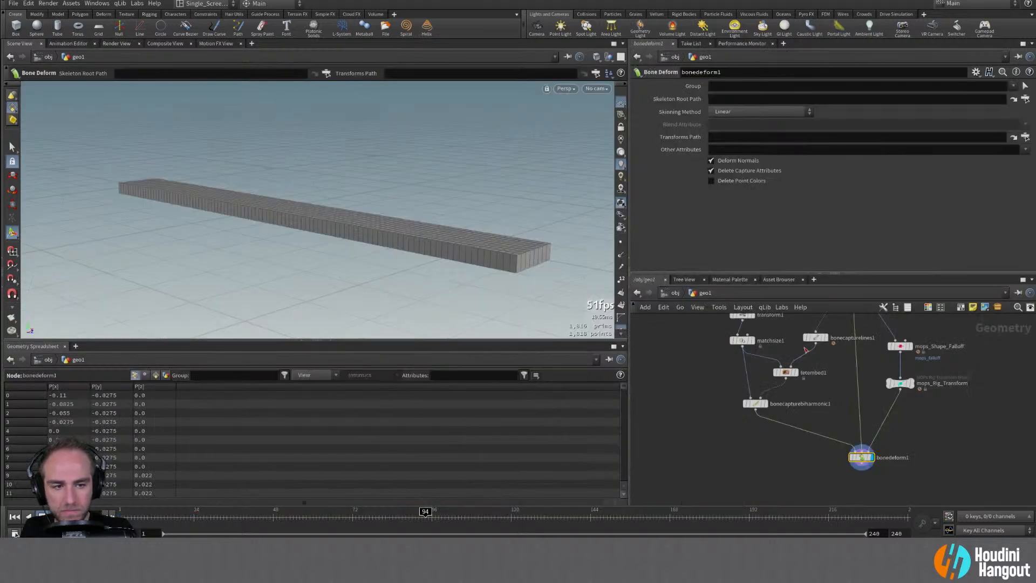
pyautogui.click(788, 375)
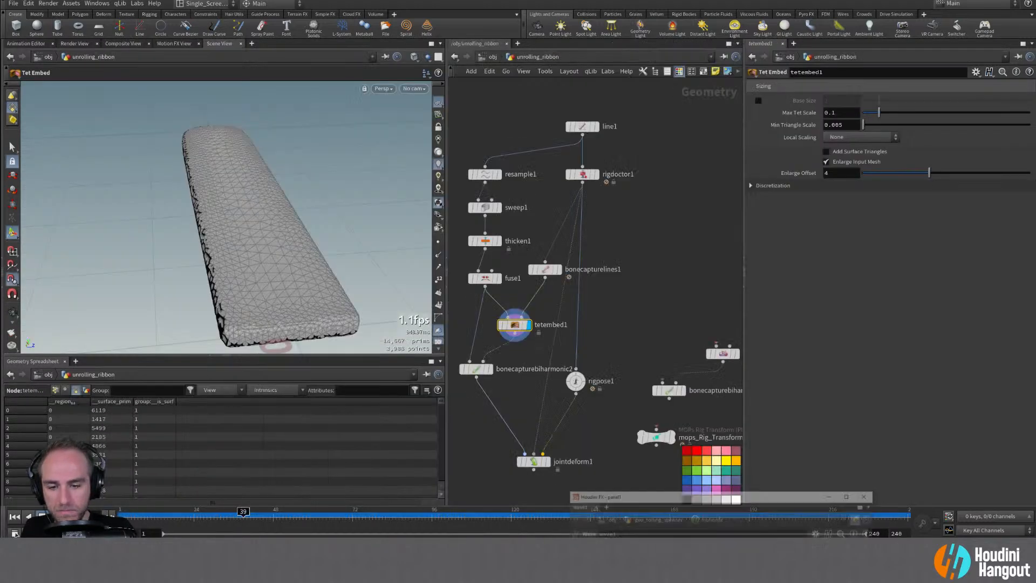
pyautogui.click(898, 487)
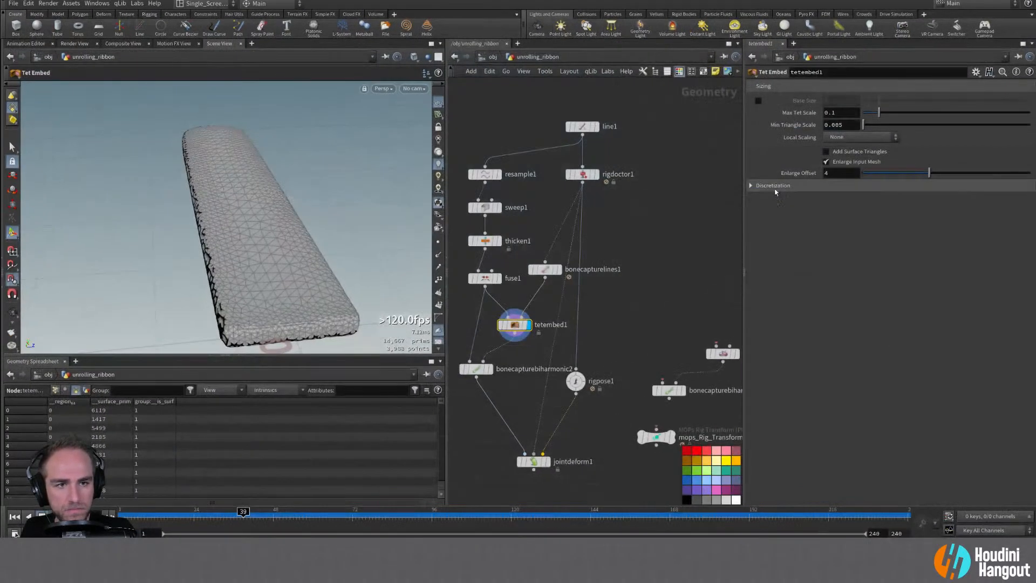
# Lower tetembed1's Max Resolution to 267 under Discretization and check the bend in jointdeform1
pyautogui.click(751, 185)
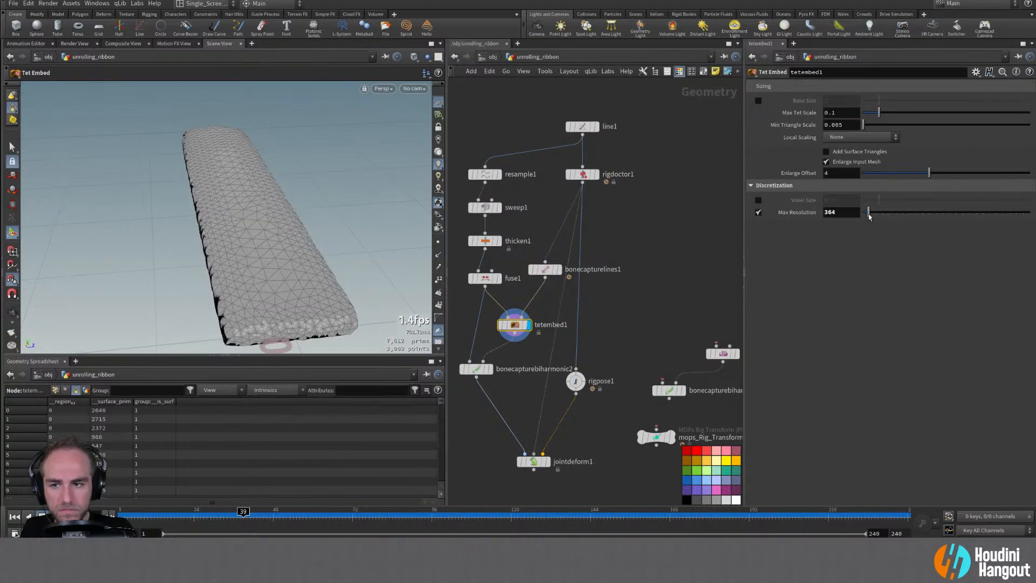
pyautogui.moveTo(866, 216); pyautogui.dragTo(867, 216)
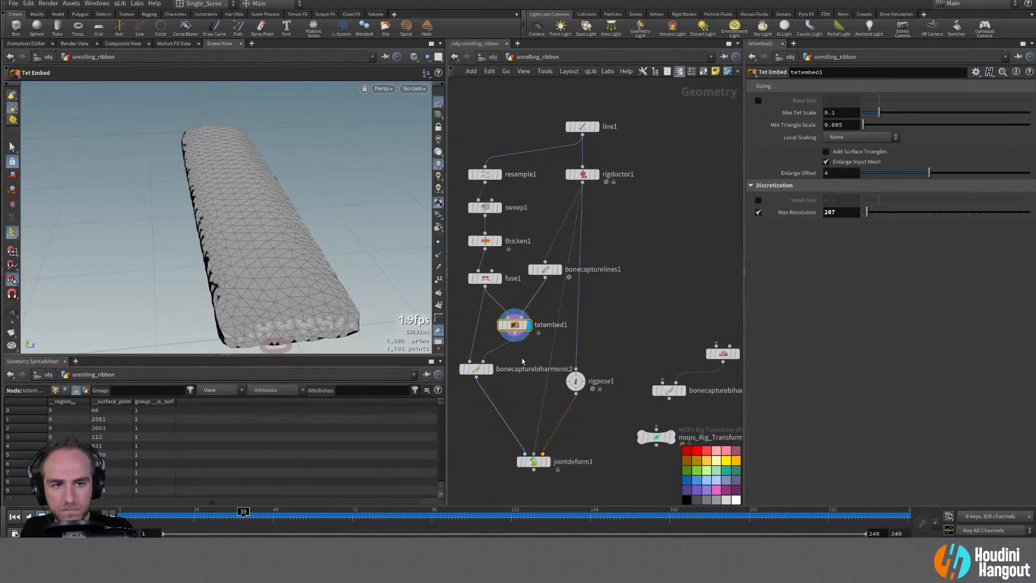
pyautogui.doubleClick(489, 369)
pyautogui.doubleClick(533, 461)
pyautogui.scroll(5, 197, 183)
pyautogui.keyDown('alt'); pyautogui.moveTo(197, 183); pyautogui.dragTo(148, 173); pyautogui.keyUp('alt')
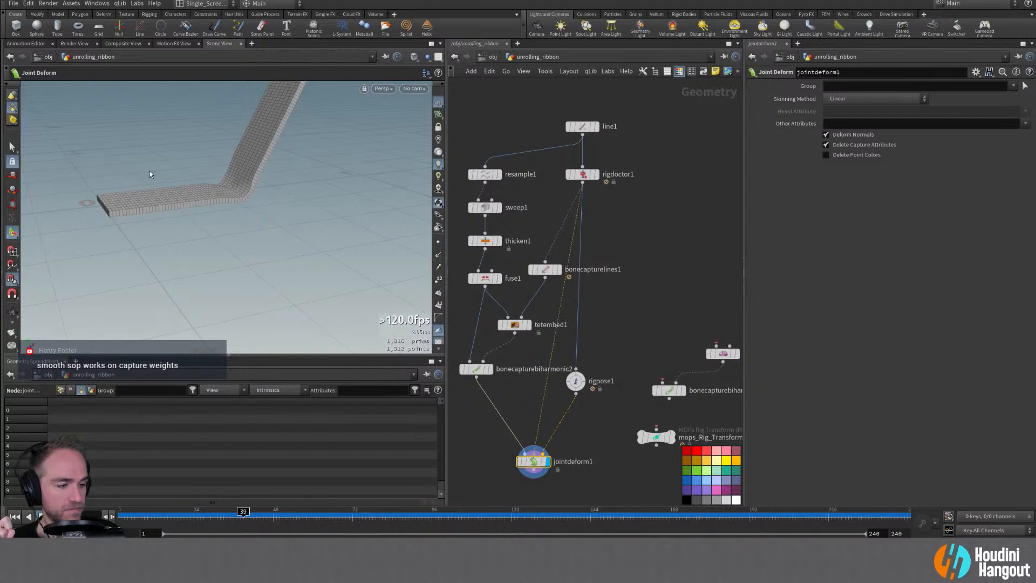
# Insert a Smooth node between bonecapturebiharmonic2 and jointdeform1
pyautogui.click(491, 369)
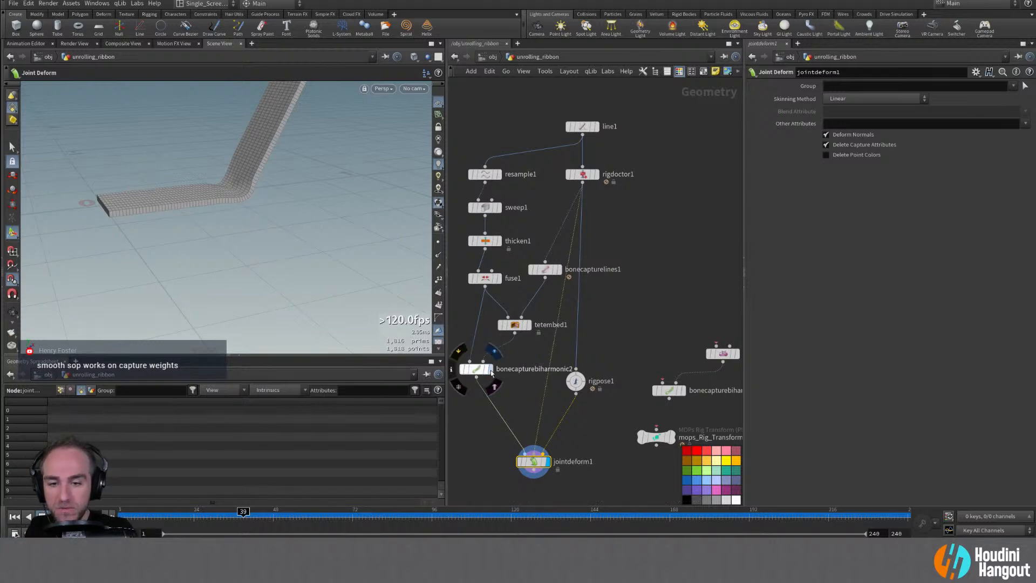
pyautogui.press('Tab')
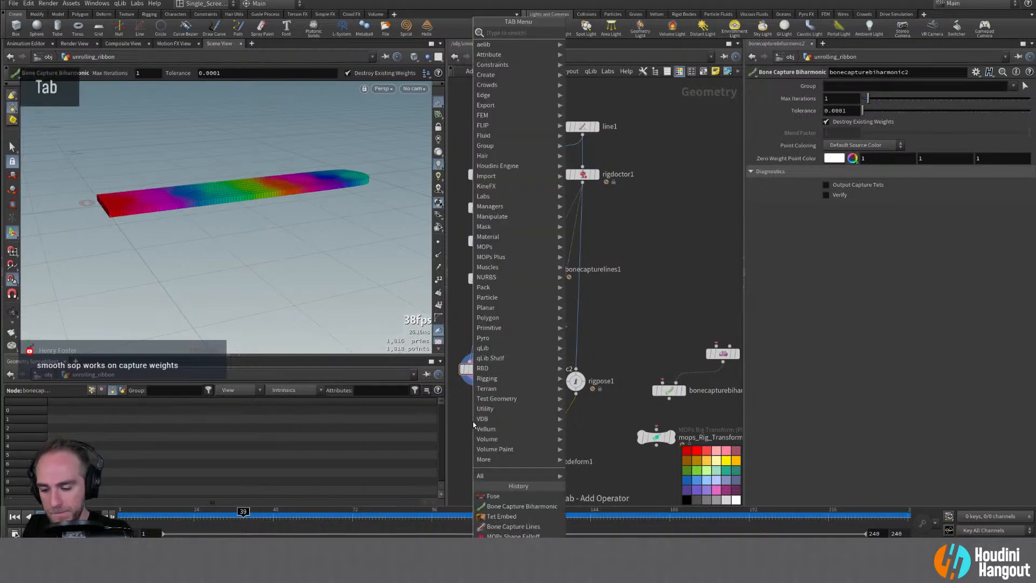
pyautogui.write('smooth')
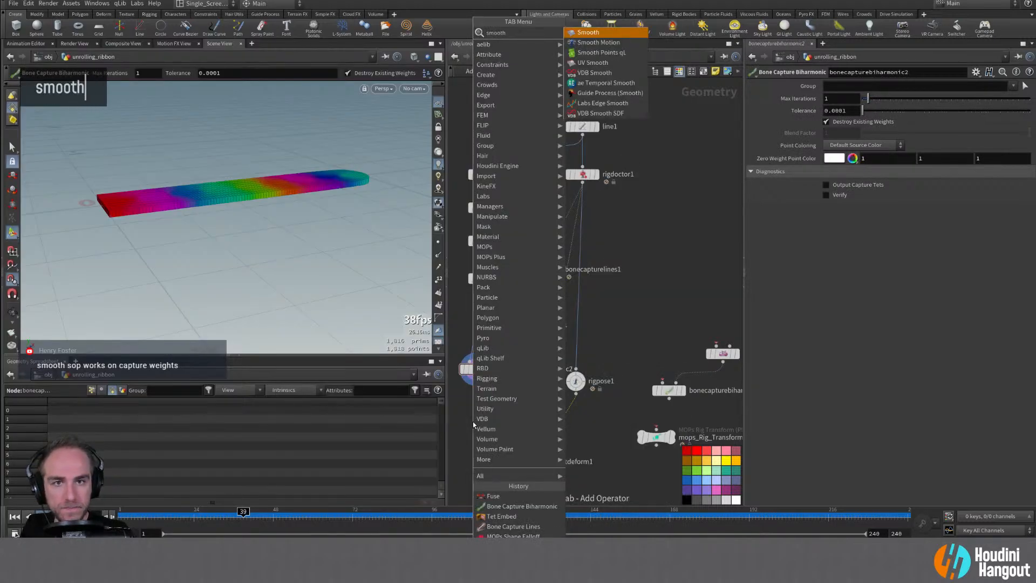
pyautogui.press('Return')
pyautogui.click(484, 418)
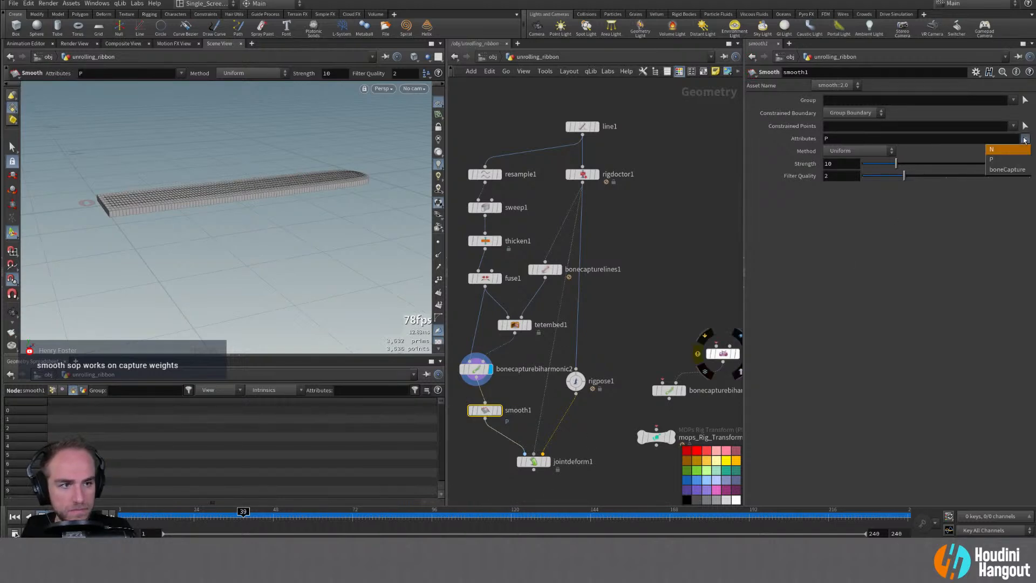
# Make smooth1 act only on the boneCapture attribute, align it under bonecapturebiharmonic2, and display jointdeform1
pyautogui.click(1007, 169)
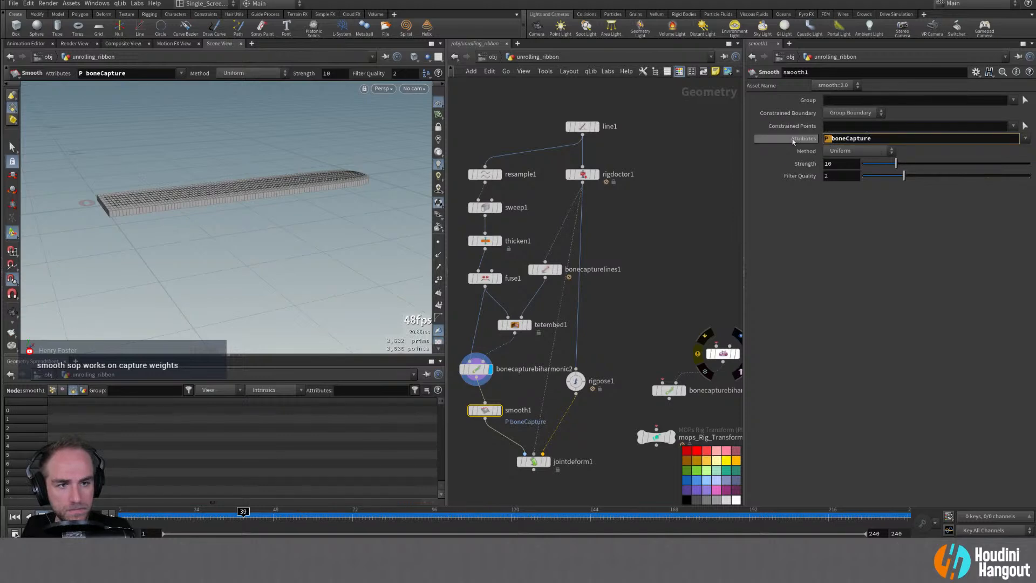
pyautogui.press('BackSpace')
pyautogui.press('BackSpace')
pyautogui.press('Return')
pyautogui.click(498, 411)
pyautogui.moveTo(487, 411); pyautogui.dragTo(479, 409)
pyautogui.scroll(-1, 271, 281)
pyautogui.click(546, 461)
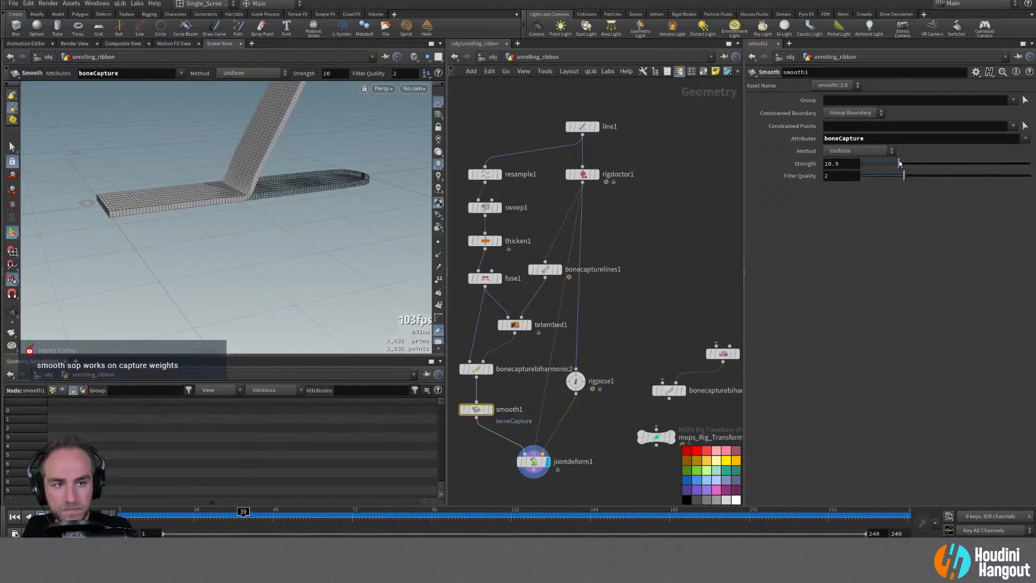
# Set smooth1's Strength to 43.5 and Filter Quality to 1, and inspect the bend up close
pyautogui.moveTo(992, 166); pyautogui.dragTo(899, 168)
pyautogui.moveTo(835, 168); pyautogui.dragTo(880, 179)
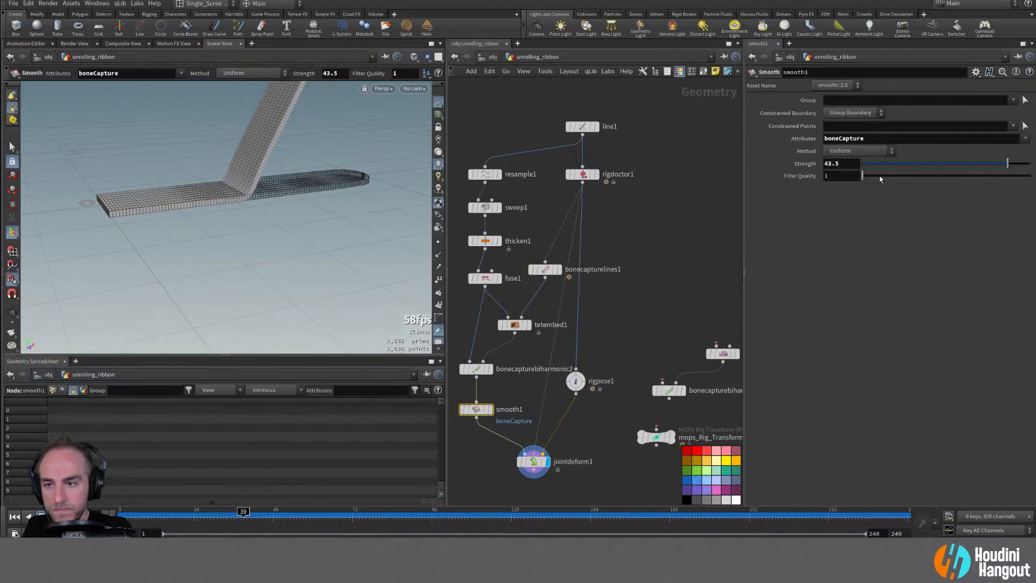
pyautogui.keyDown('alt'); pyautogui.moveTo(270, 178); pyautogui.dragTo(302, 184); pyautogui.keyUp('alt')
pyautogui.keyDown('alt'); pyautogui.moveTo(302, 183); pyautogui.dragTo(351, 157, button='right'); pyautogui.keyUp('alt')
pyautogui.keyDown('alt'); pyautogui.moveTo(351, 157); pyautogui.dragTo(382, 189); pyautogui.keyUp('alt')
pyautogui.keyDown('alt'); pyautogui.moveTo(382, 189); pyautogui.dragTo(322, 153, button='right'); pyautogui.keyUp('alt')
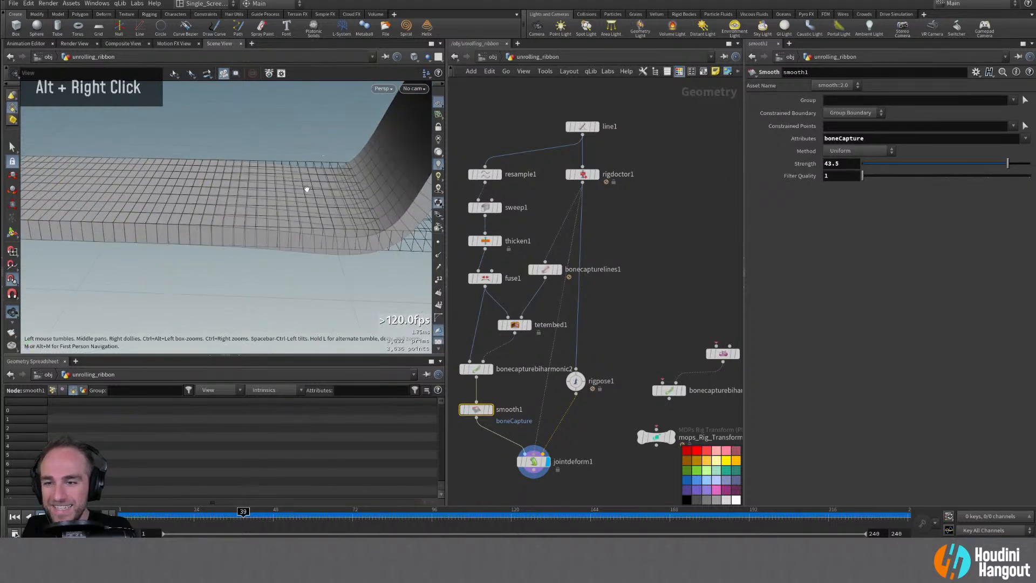
pyautogui.keyDown('alt'); pyautogui.moveTo(323, 152); pyautogui.dragTo(342, 214); pyautogui.keyUp('alt')
pyautogui.press('Return')
# Compare the posed skeleton with the smoothed skin by displaying rigpose1 and jointdeform1 in turn
pyautogui.moveTo(577, 382); pyautogui.dragTo(587, 383)
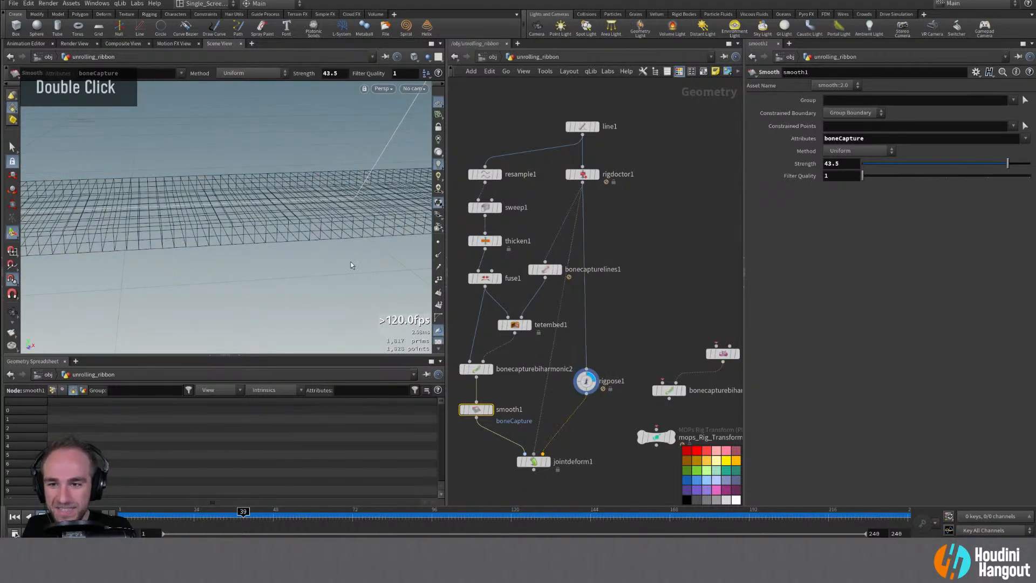
pyautogui.keyDown('alt'); pyautogui.moveTo(329, 185); pyautogui.dragTo(305, 185, button='right'); pyautogui.keyUp('alt')
pyautogui.keyDown('alt'); pyautogui.moveTo(305, 185); pyautogui.dragTo(283, 184, button='middle'); pyautogui.keyUp('alt')
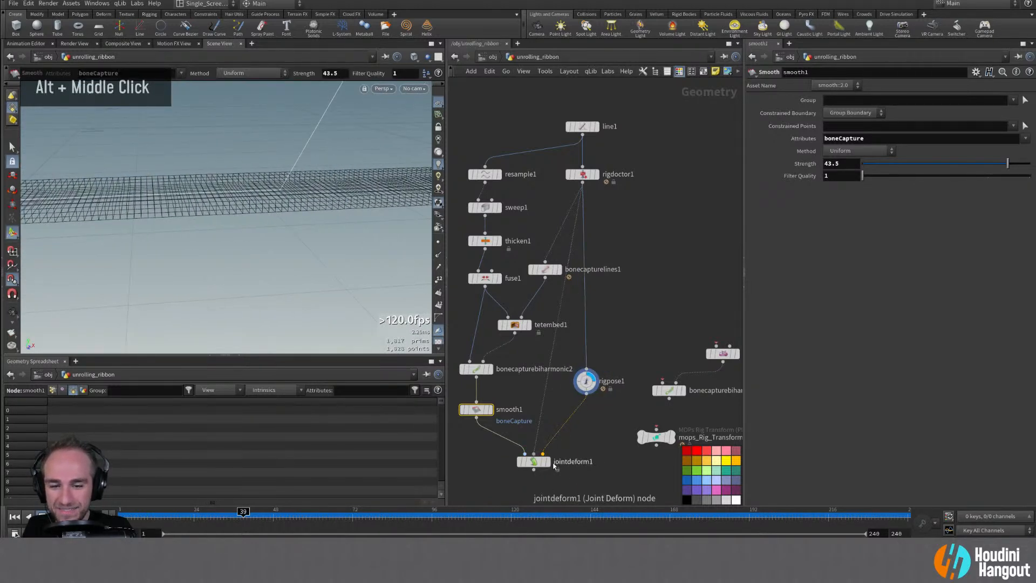
pyautogui.click(547, 461)
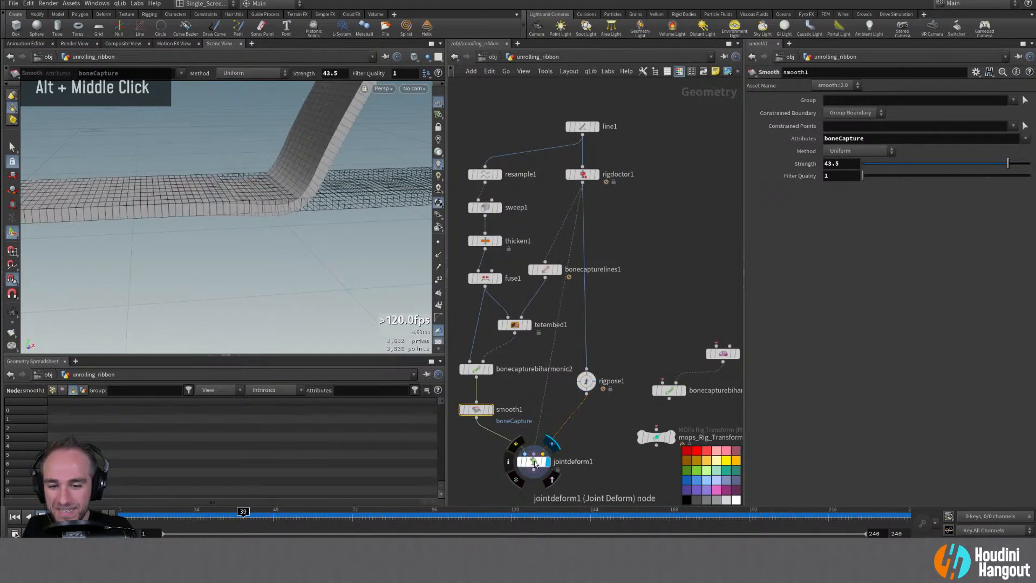
pyautogui.keyDown('alt'); pyautogui.moveTo(268, 203); pyautogui.dragTo(248, 195); pyautogui.keyUp('alt')
pyautogui.keyDown('alt'); pyautogui.moveTo(248, 194); pyautogui.dragTo(231, 185, button='right'); pyautogui.keyUp('alt')
pyautogui.keyDown('alt'); pyautogui.moveTo(231, 185); pyautogui.dragTo(318, 197); pyautogui.keyUp('alt')
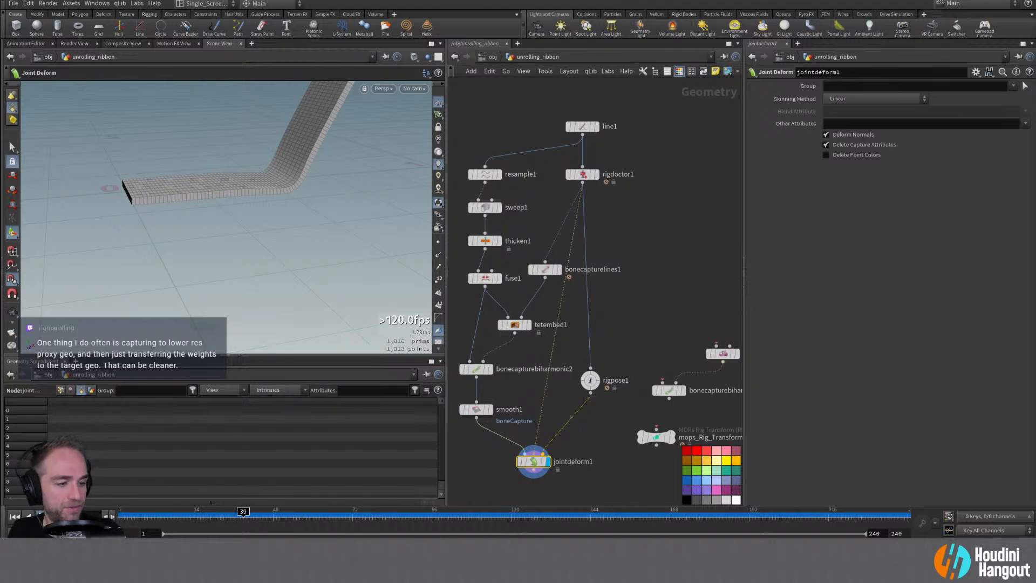
# Delete the unused tetconform1, bonecapturebiharmonic1 and mops_Rig_Transform nodes from the ribbon network
pyautogui.moveTo(613, 418); pyautogui.dragTo(570, 345, button='middle')
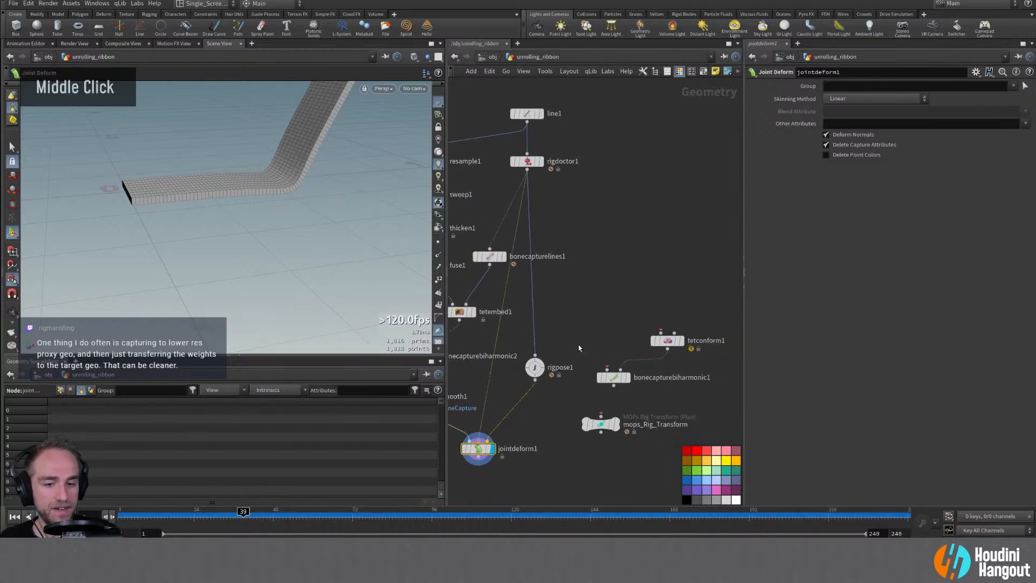
pyautogui.moveTo(570, 345); pyautogui.dragTo(594, 323, button='right')
pyautogui.moveTo(590, 317); pyautogui.dragTo(659, 402)
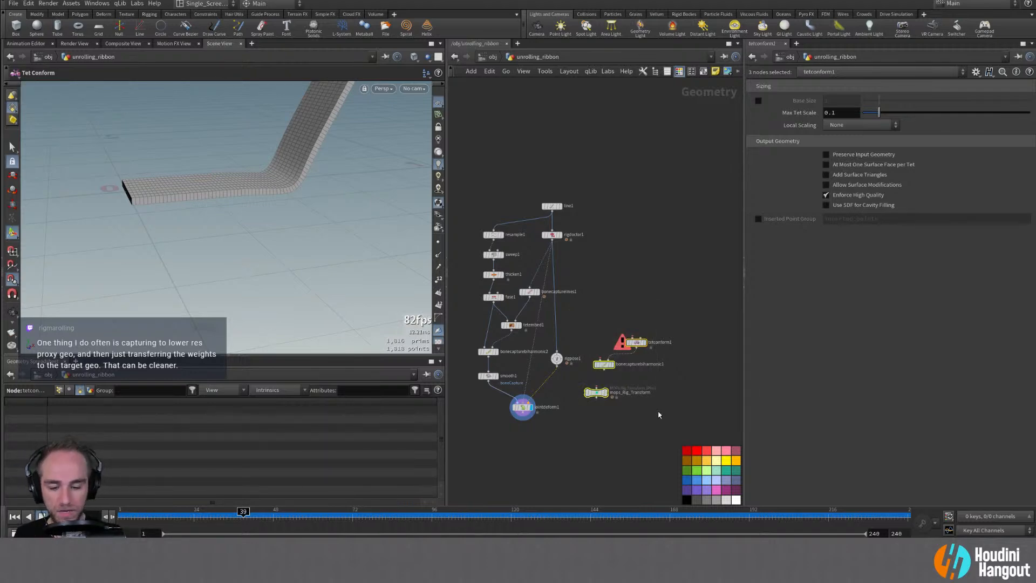
pyautogui.press('Delete')
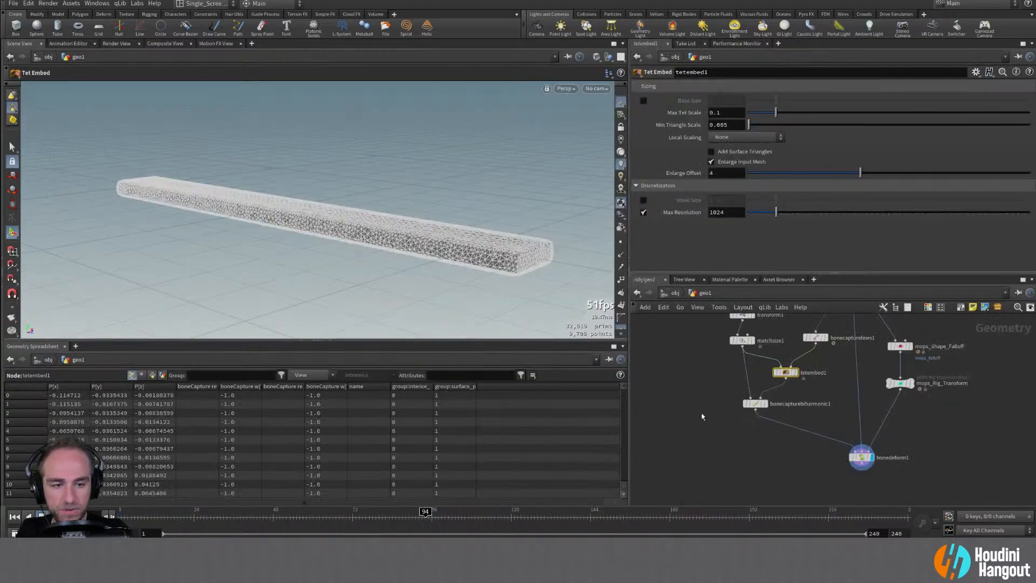
# Switch to the geo1 reference setup and review bonecapturebiharmonic1's weights and the bonedeform1 result
pyautogui.moveTo(702, 416); pyautogui.dragTo(683, 449, button='middle')
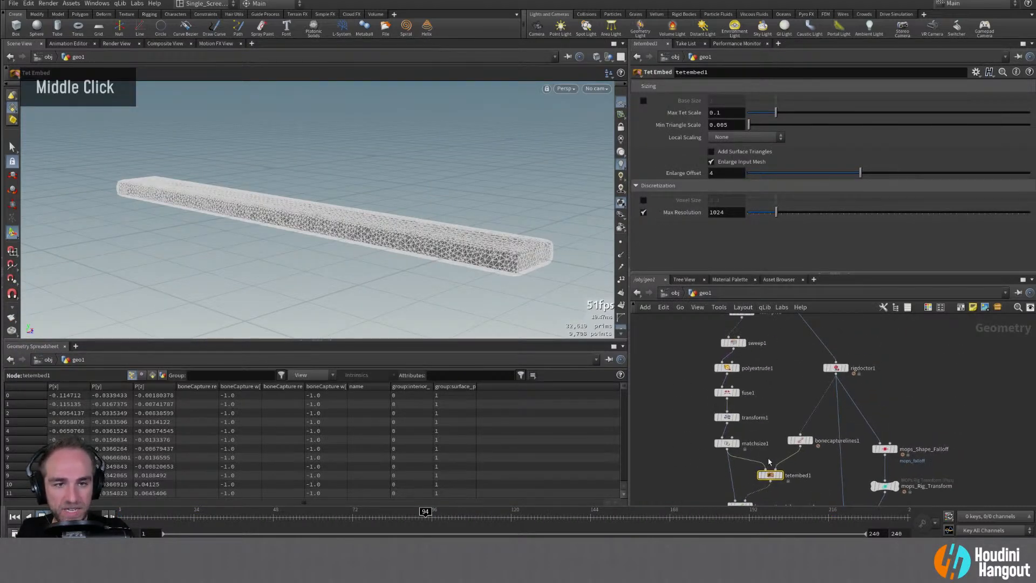
pyautogui.moveTo(769, 461); pyautogui.dragTo(769, 399, button='middle')
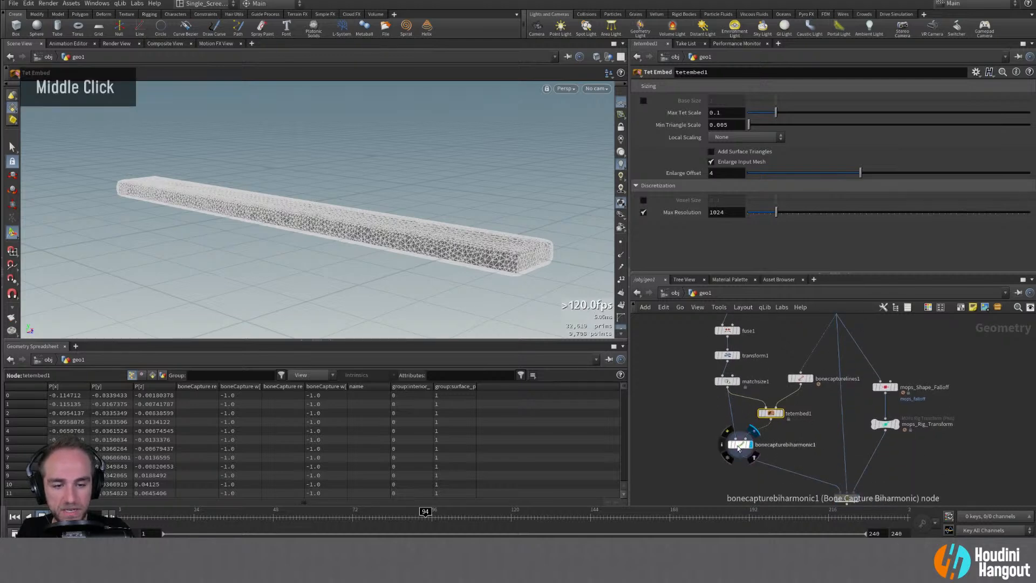
pyautogui.click(739, 447)
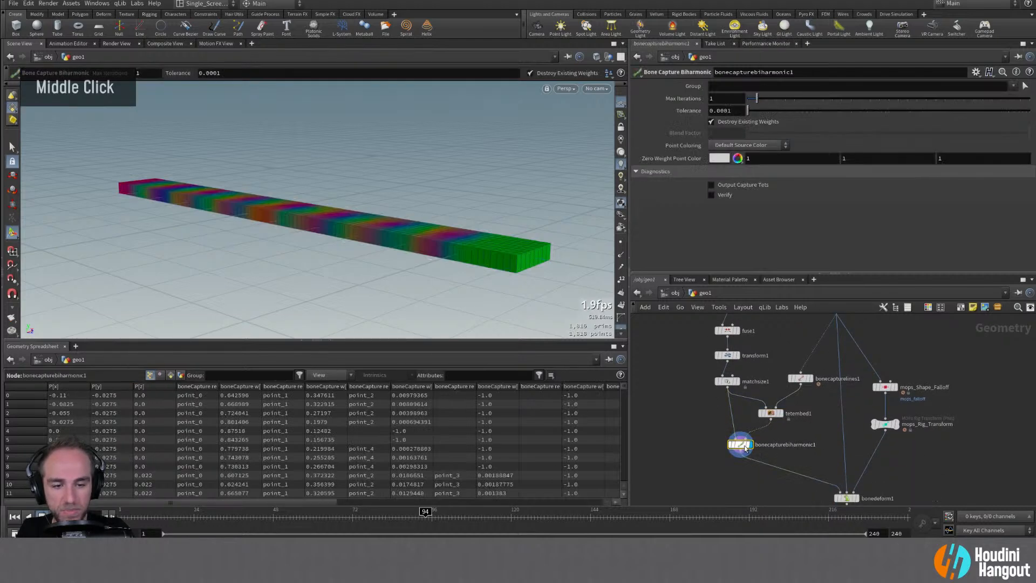
pyautogui.moveTo(825, 458); pyautogui.dragTo(800, 403, button='middle')
pyautogui.doubleClick(820, 442)
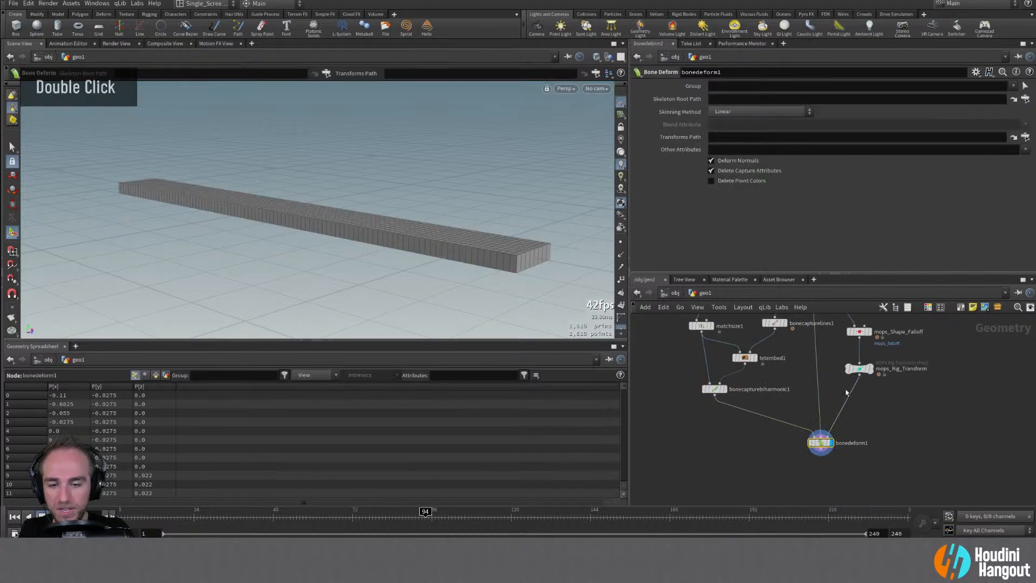
# Review the reference setup's mops_Shape_Falloff settings and its mesh-building chain, displaying transform1
pyautogui.doubleClick(858, 331)
pyautogui.moveTo(783, 380); pyautogui.dragTo(763, 460, button='middle')
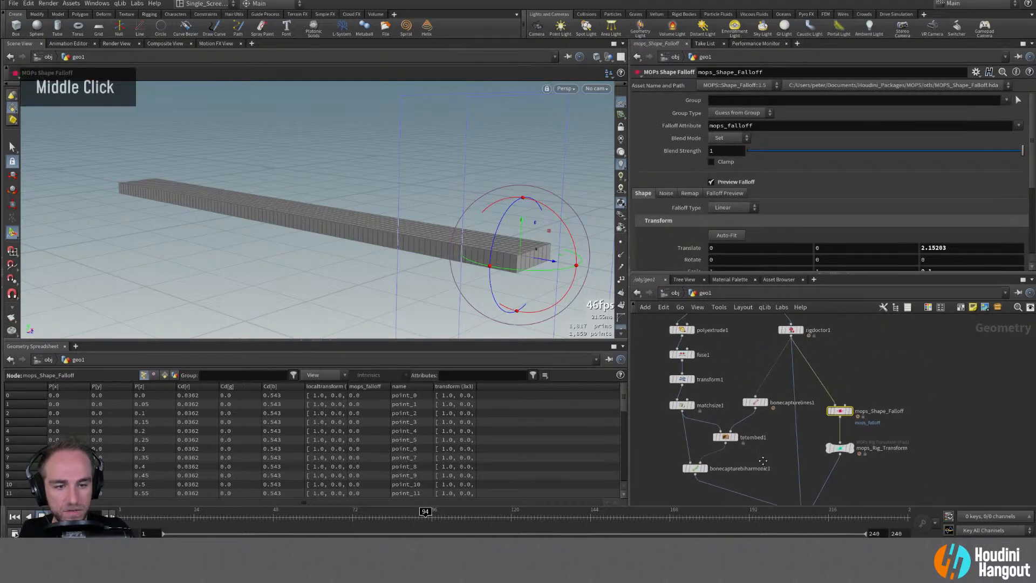
pyautogui.moveTo(763, 460); pyautogui.dragTo(756, 451, button='right')
pyautogui.moveTo(680, 442); pyautogui.dragTo(682, 467, button='middle')
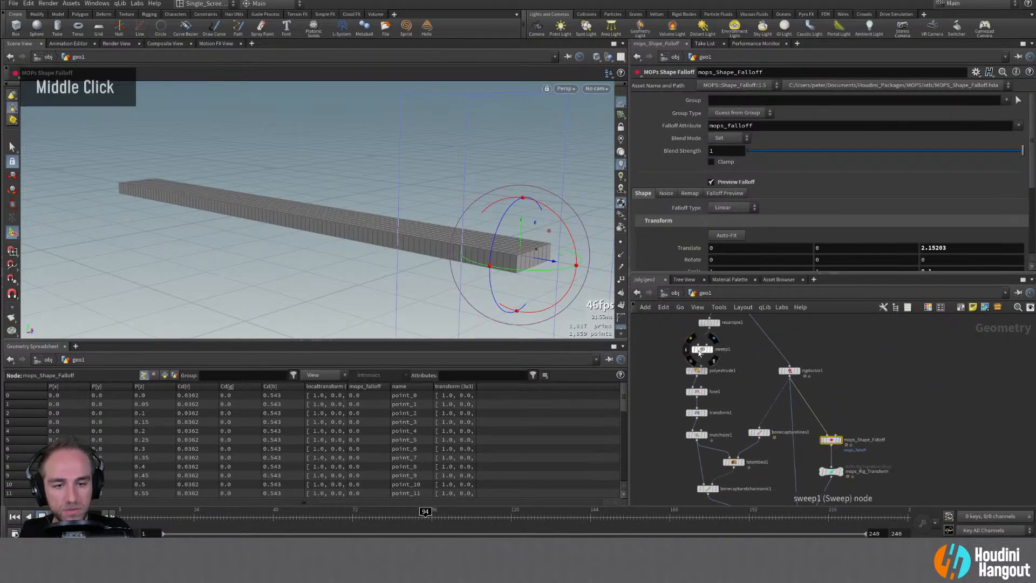
pyautogui.moveTo(653, 340); pyautogui.dragTo(654, 376, button='middle')
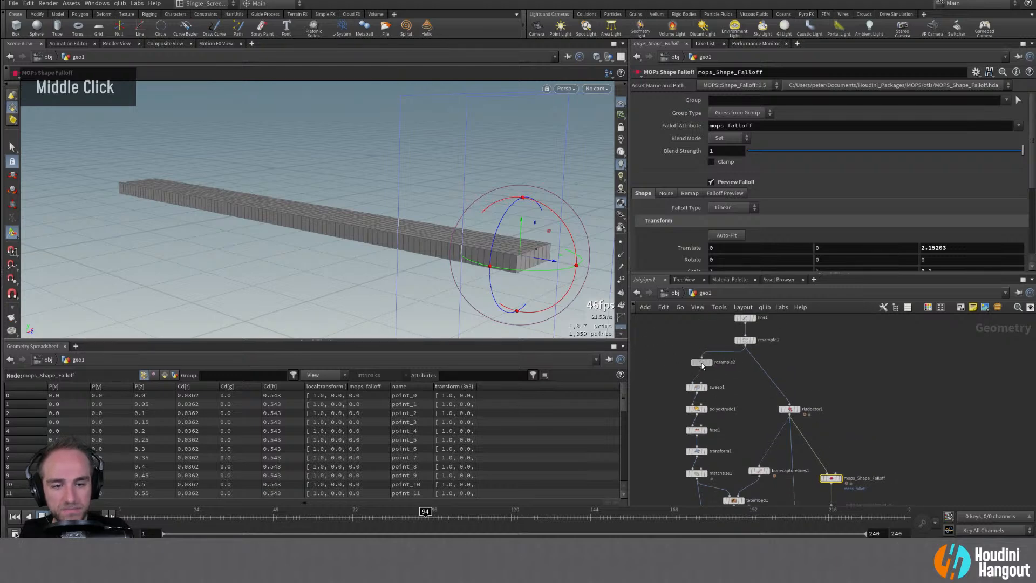
pyautogui.moveTo(646, 428); pyautogui.dragTo(644, 402, button='middle')
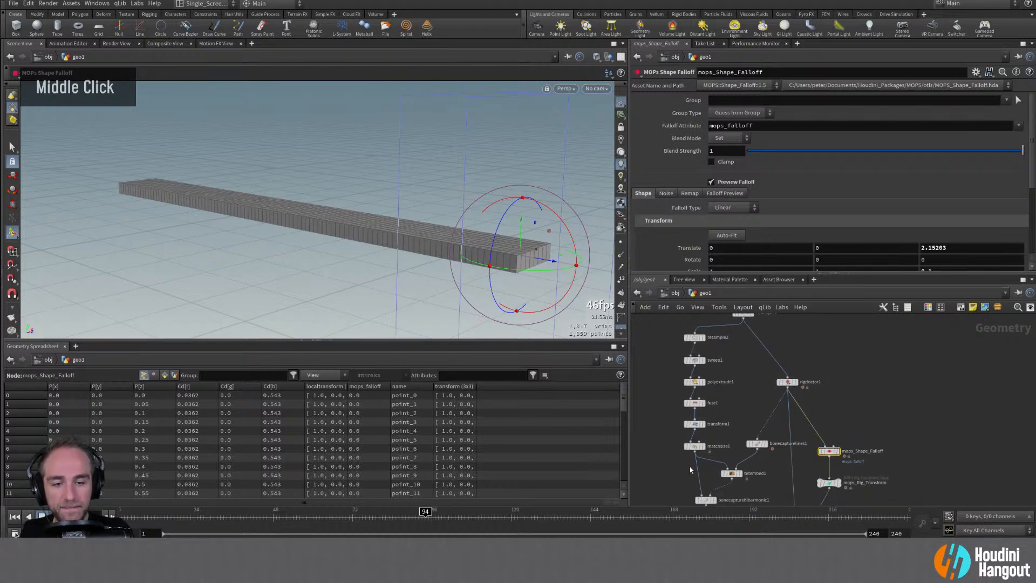
pyautogui.doubleClick(696, 424)
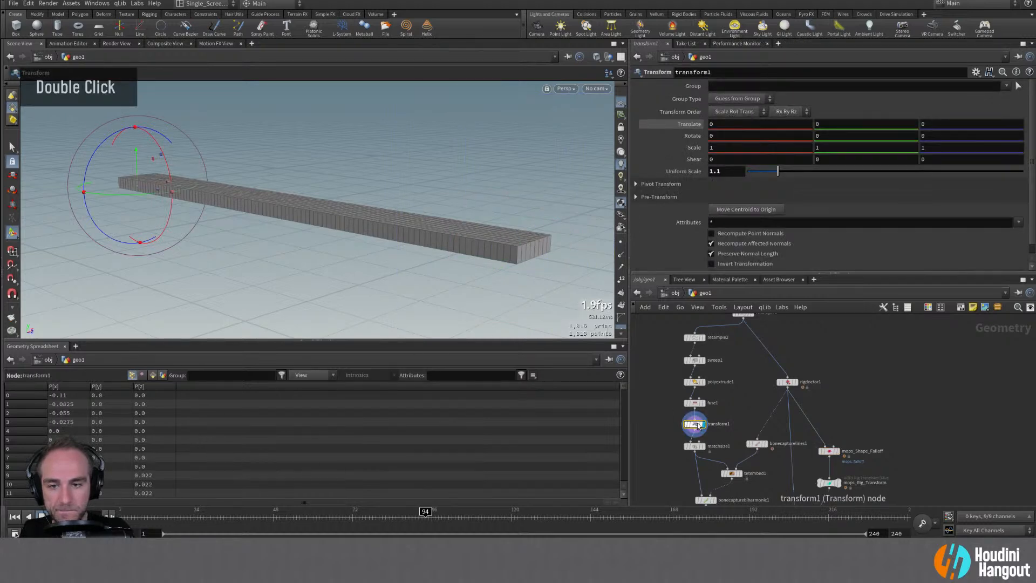
# Display matchsize1 and bonedeform1 in turn to compare the rest mesh with the deformed ribbon
pyautogui.click(702, 446)
pyautogui.doubleClick(695, 446)
pyautogui.keyDown('alt'); pyautogui.moveTo(324, 189); pyautogui.dragTo(377, 175); pyautogui.keyUp('alt')
pyautogui.keyDown('alt'); pyautogui.moveTo(785, 422); pyautogui.dragTo(785, 339, button='middle'); pyautogui.keyUp('alt')
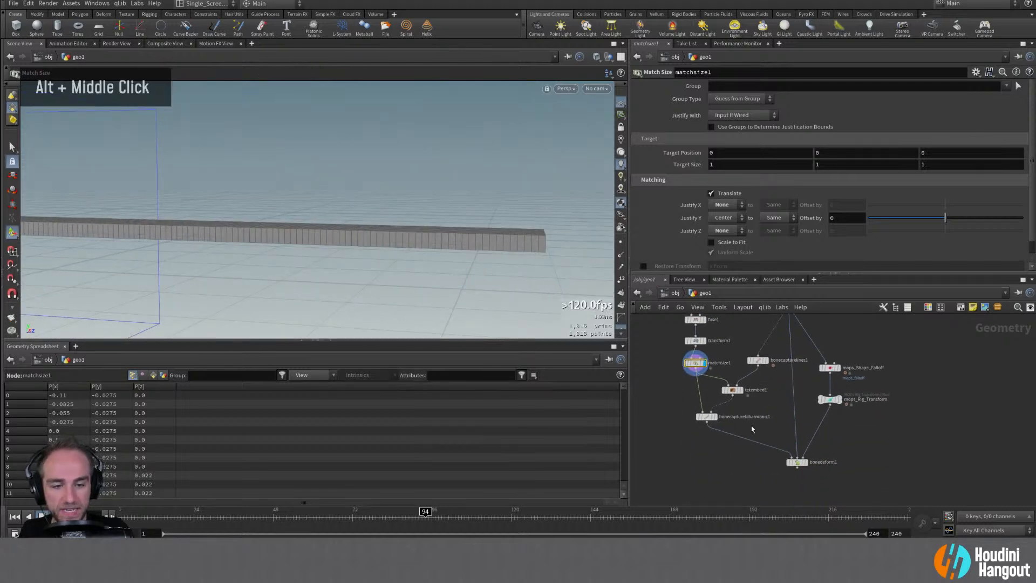
pyautogui.doubleClick(797, 462)
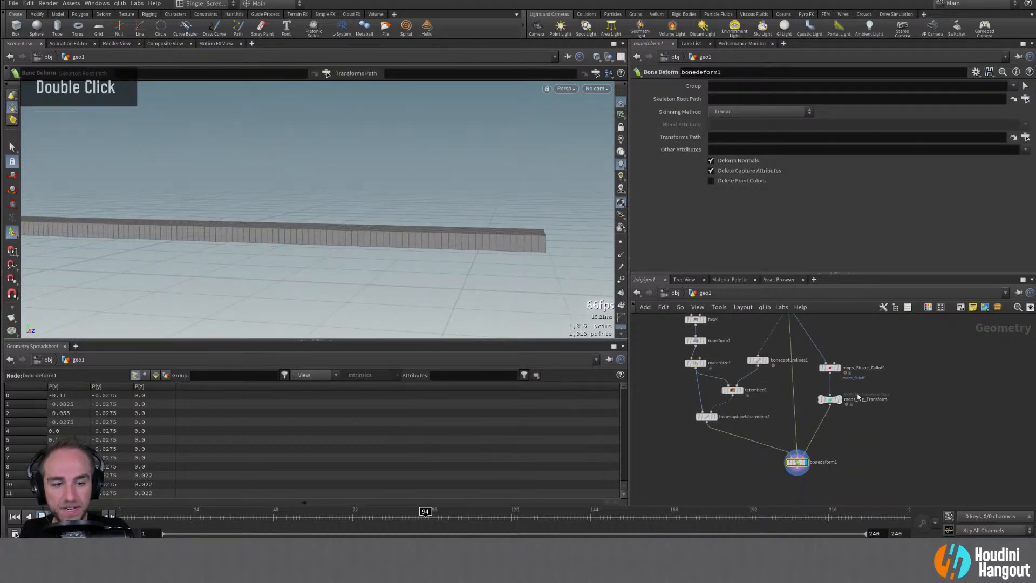
# Slide mops_Shape_Falloff back and forth along the ribbon to test the roll, ending at about Z 2.36
pyautogui.click(830, 367)
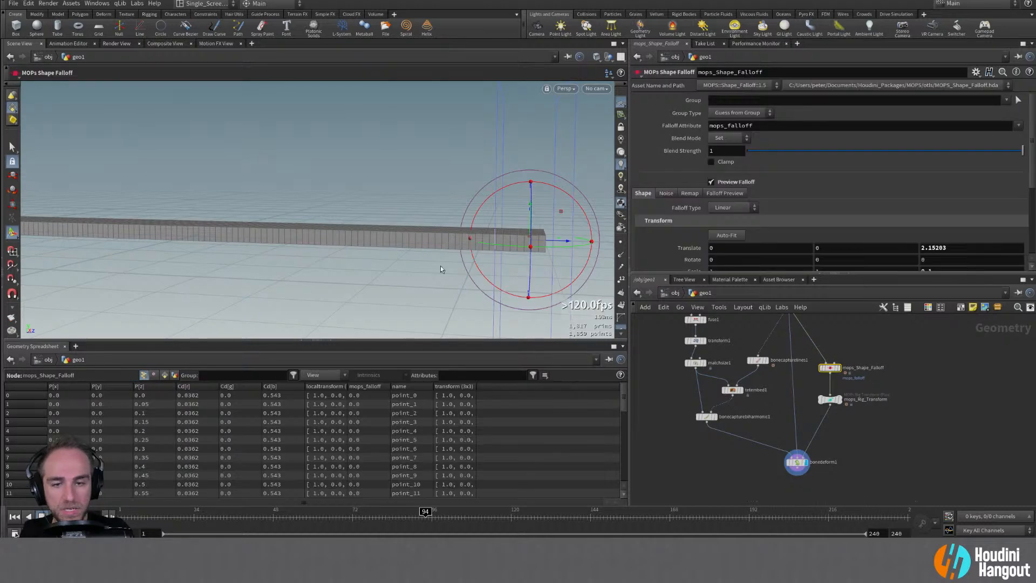
pyautogui.moveTo(561, 241); pyautogui.dragTo(152, 231)
pyautogui.keyDown('alt'); pyautogui.moveTo(153, 231); pyautogui.dragTo(302, 237, button='right'); pyautogui.keyUp('alt')
pyautogui.keyDown('alt'); pyautogui.moveTo(302, 237); pyautogui.dragTo(690, 311); pyautogui.keyUp('alt')
pyautogui.keyDown('alt'); pyautogui.moveTo(485, 248); pyautogui.dragTo(350, 245, button='middle'); pyautogui.keyUp('alt')
pyautogui.keyDown('alt'); pyautogui.moveTo(351, 246); pyautogui.dragTo(348, 244); pyautogui.keyUp('alt')
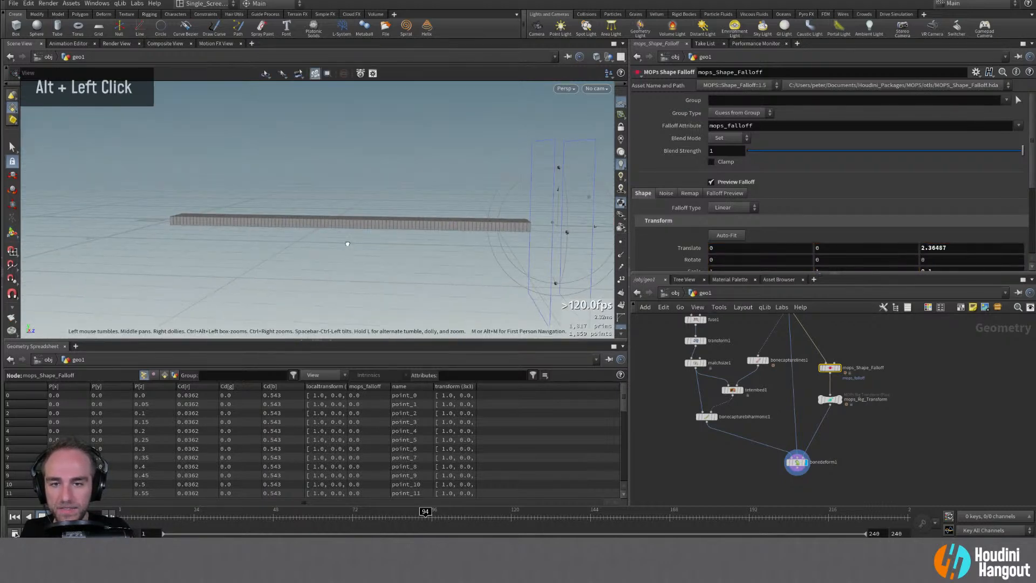
pyautogui.press('Return')
pyautogui.moveTo(578, 228); pyautogui.dragTo(599, 237)
pyautogui.moveTo(658, 296); pyautogui.dragTo(588, 311)
pyautogui.keyDown('alt'); pyautogui.moveTo(502, 233); pyautogui.dragTo(519, 241); pyautogui.keyUp('alt')
pyautogui.press('Return')
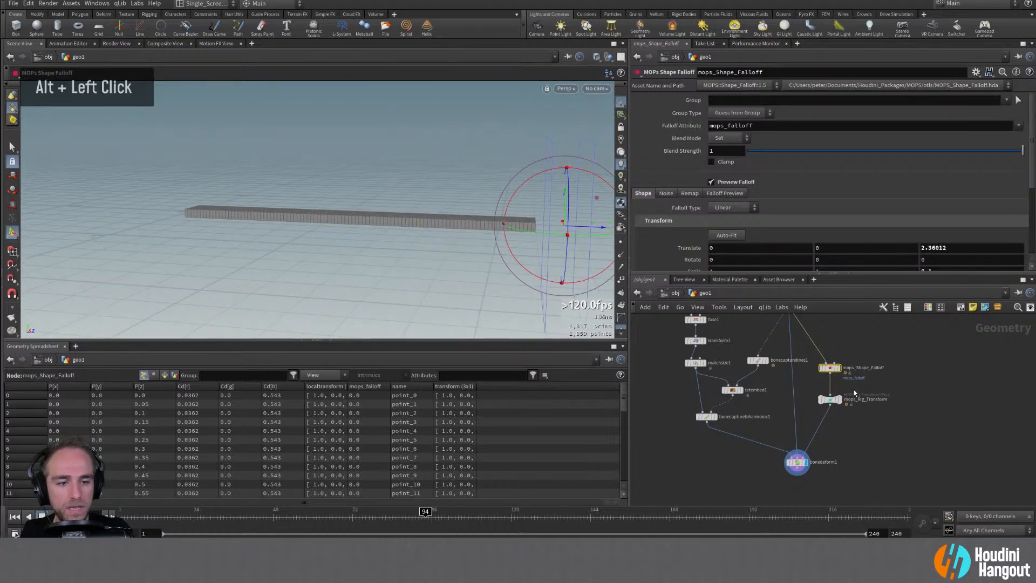
# Check mops_Rig_Transform's settings and move mops_Shape_Falloff to about Z 0.14 to roll up the ribbon
pyautogui.click(831, 401)
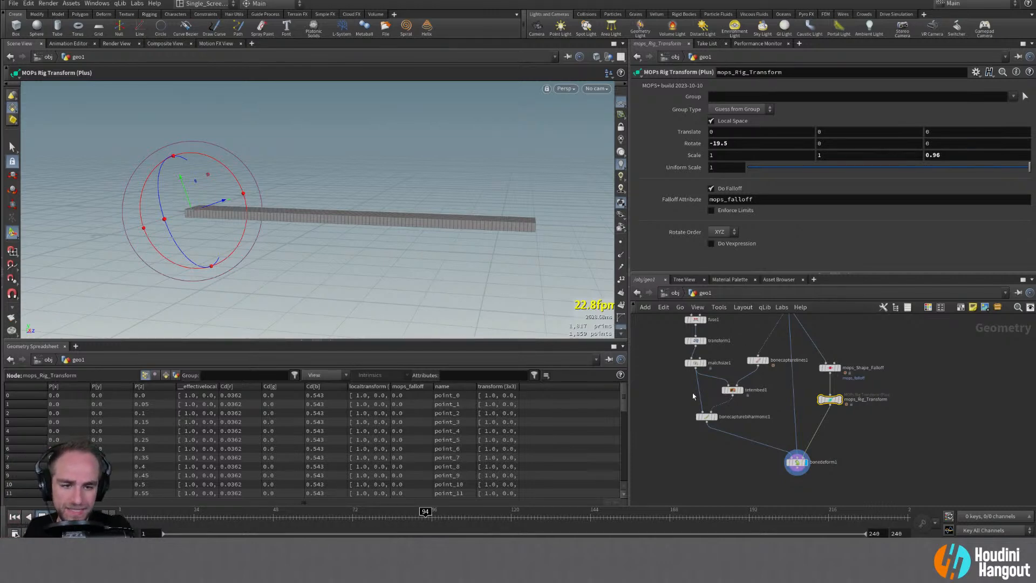
pyautogui.moveTo(693, 396); pyautogui.dragTo(696, 424, button='middle')
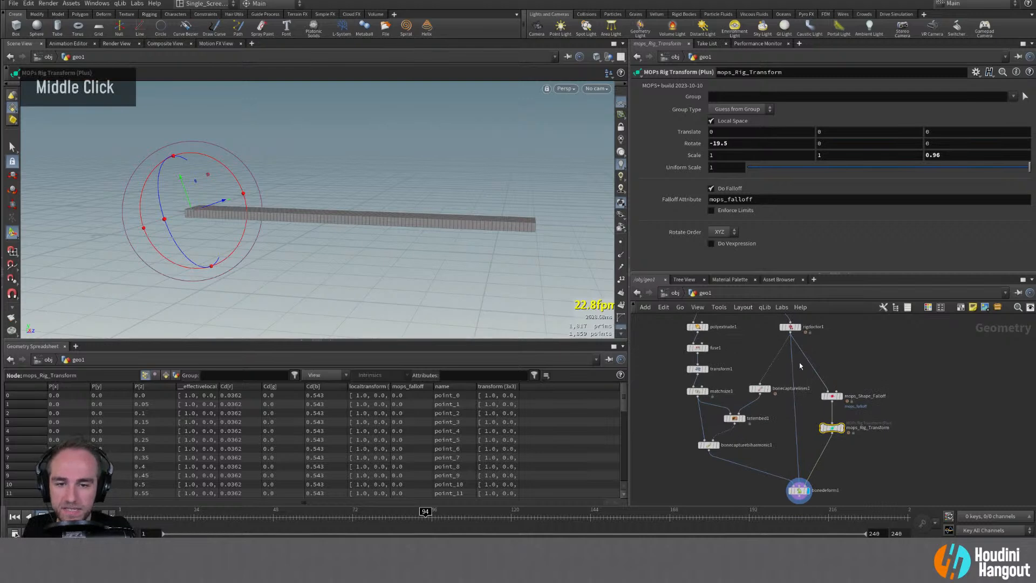
pyautogui.click(832, 396)
pyautogui.moveTo(513, 226); pyautogui.dragTo(227, 237)
pyautogui.press('r')
pyautogui.keyDown('alt'); pyautogui.moveTo(798, 495); pyautogui.dragTo(802, 478, button='middle'); pyautogui.keyUp('alt')
pyautogui.moveTo(801, 478); pyautogui.dragTo(794, 478)
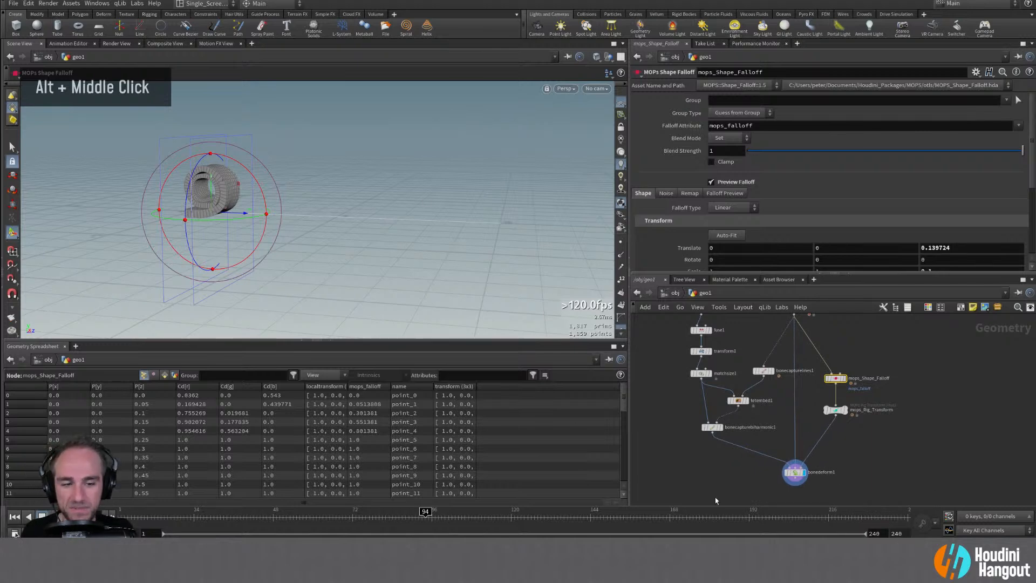
# Leave and re-enter the geo1 network and bypass its transform1 node
pyautogui.press('u')
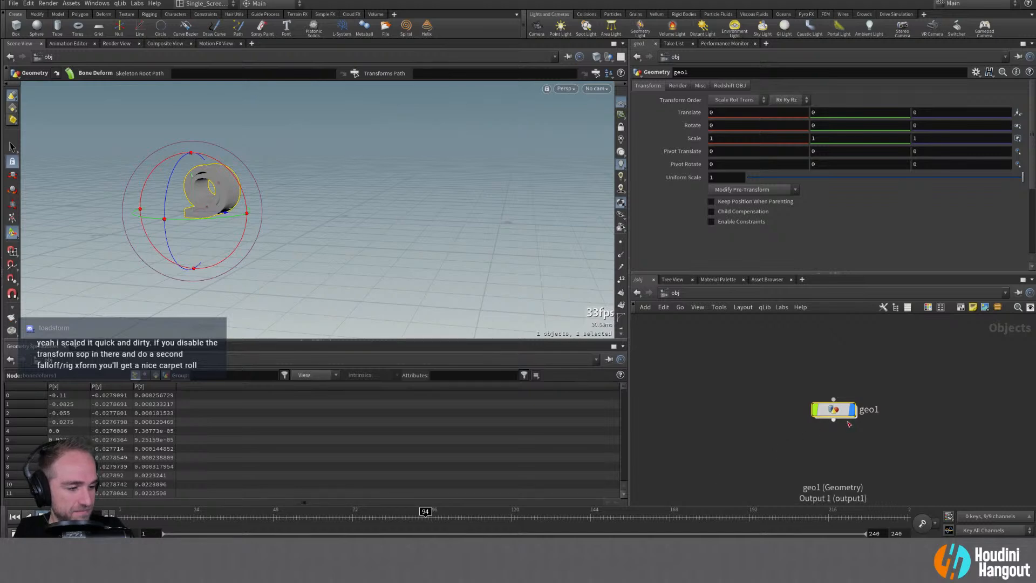
pyautogui.moveTo(852, 418)
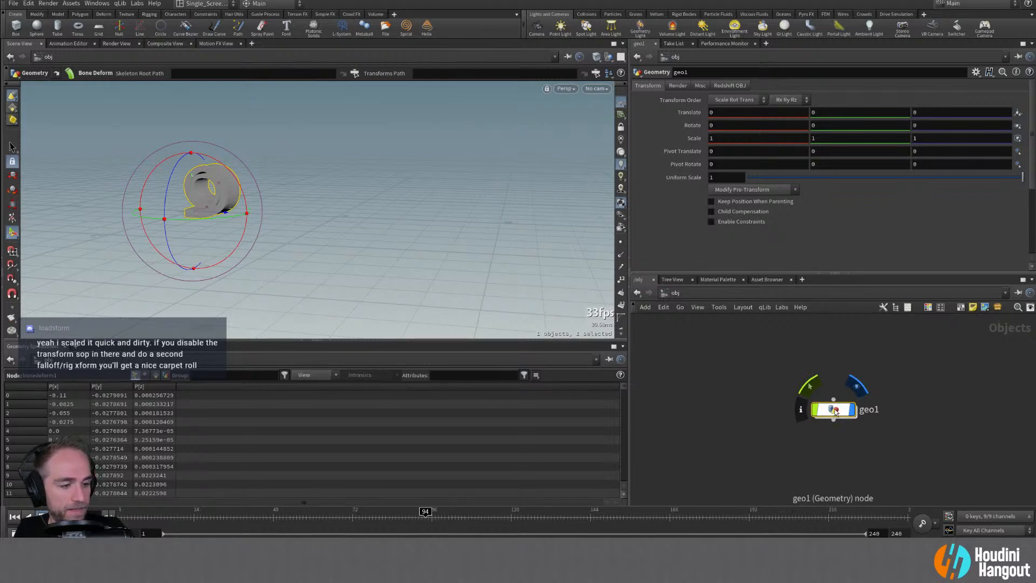
pyautogui.doubleClick(832, 409)
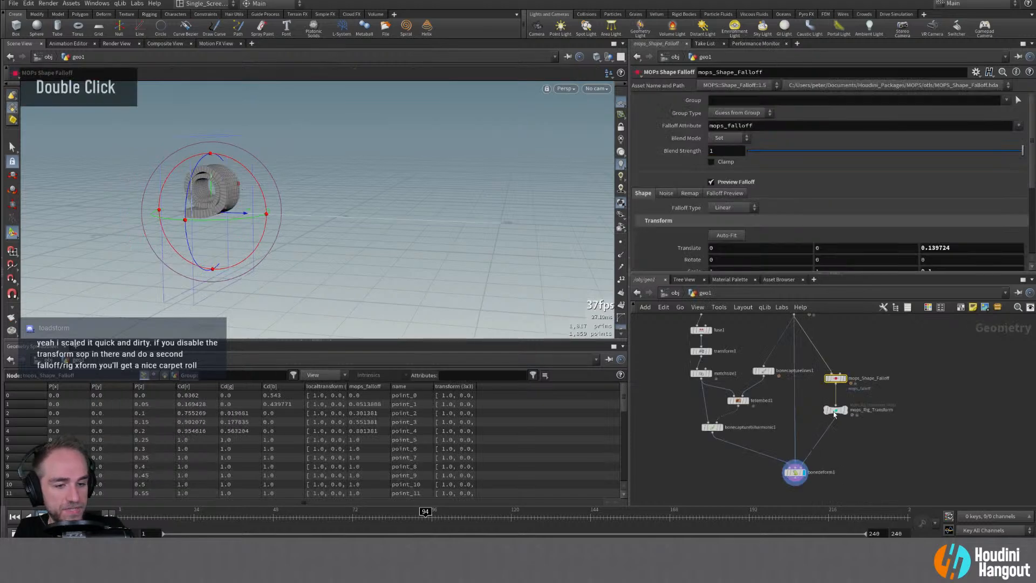
pyautogui.moveTo(700, 353)
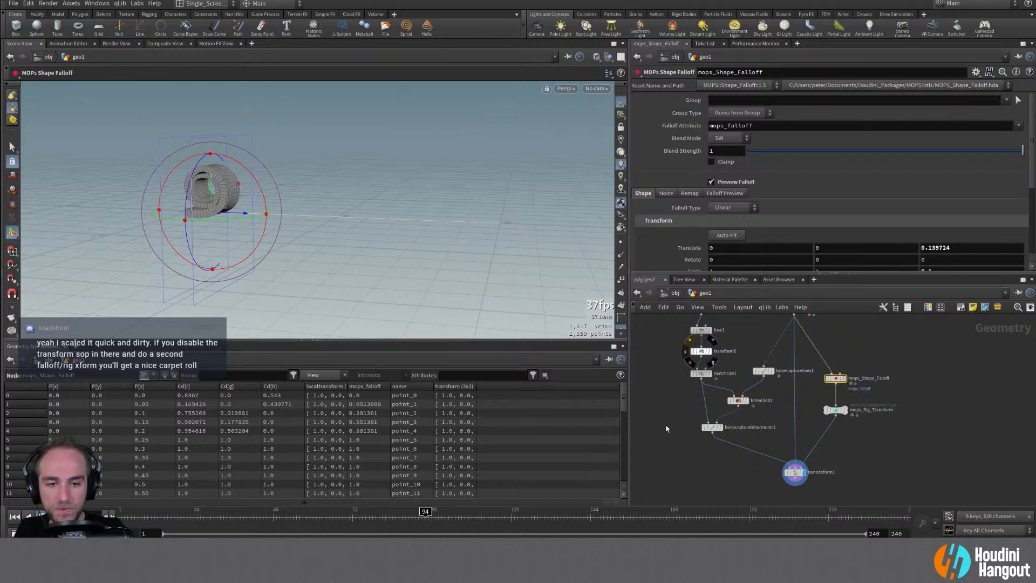
pyautogui.press('b')
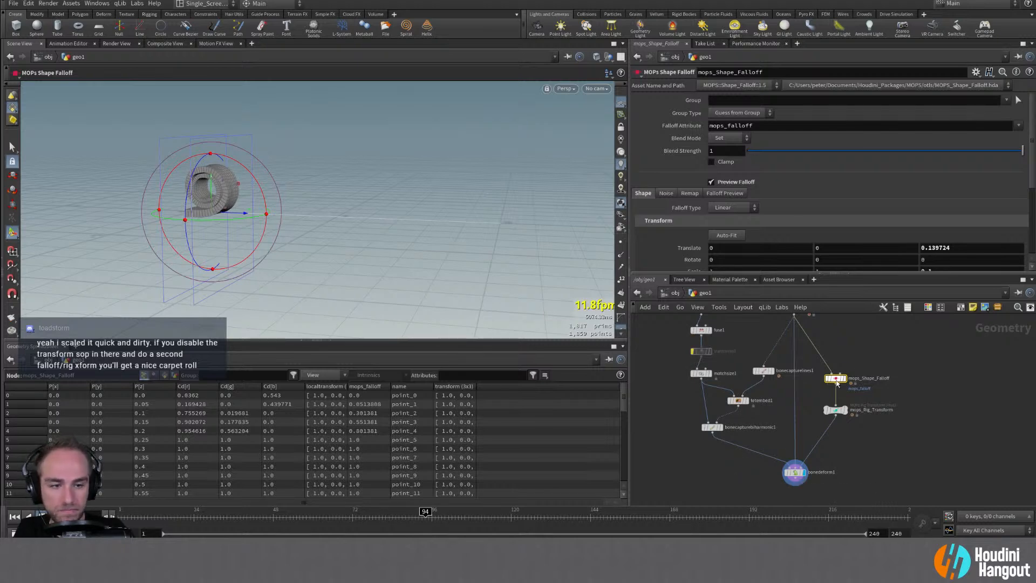
# Test the unscaled ribbon's roll by moving mops_Shape_Falloff through about Z 1.13 to about Z 0.11
pyautogui.keyDown('alt'); pyautogui.moveTo(246, 213); pyautogui.dragTo(407, 202); pyautogui.keyUp('alt')
pyautogui.press('Return')
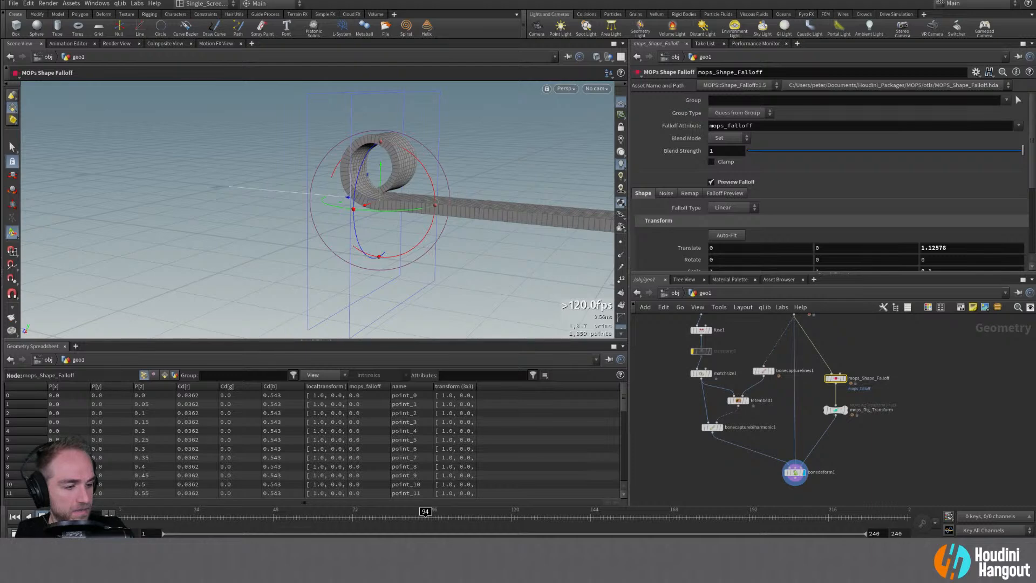
pyautogui.keyDown('alt'); pyautogui.moveTo(468, 291); pyautogui.dragTo(231, 229); pyautogui.keyUp('alt')
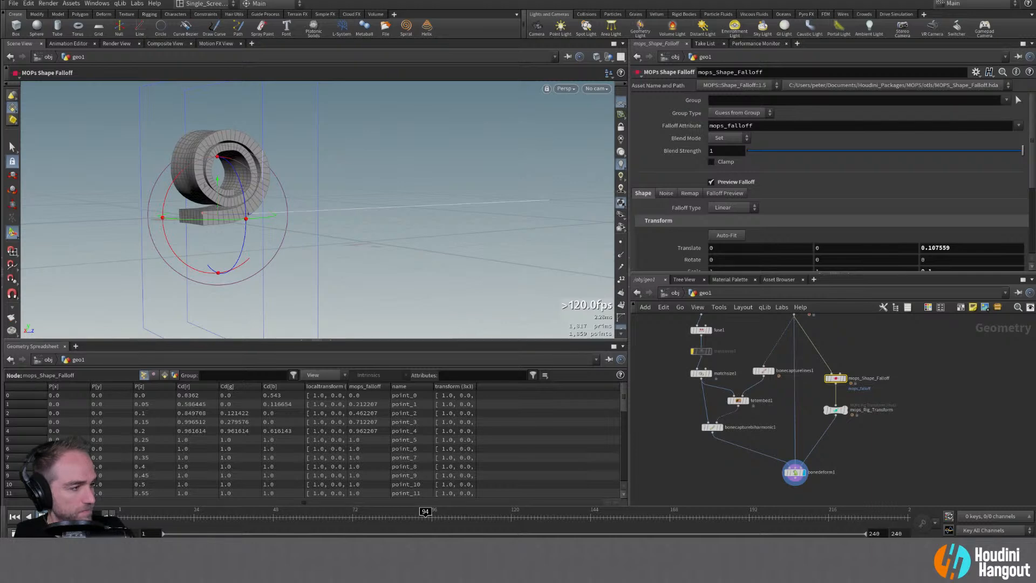
# Watch the ribbon reference clip in PotPlayer and put its window away
pyautogui.scroll(1, 231, 229)
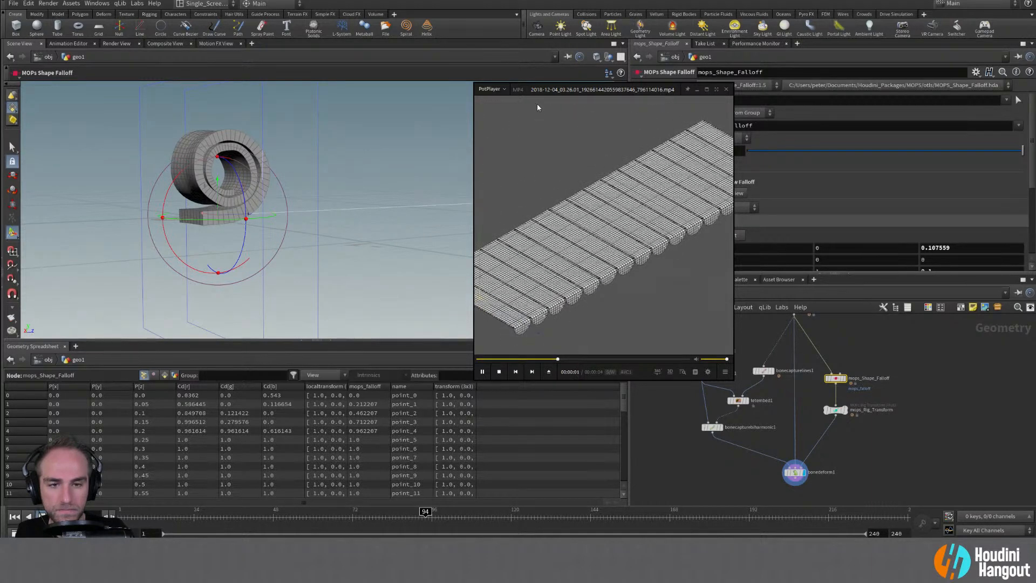
pyautogui.moveTo(544, 101); pyautogui.dragTo(496, 103)
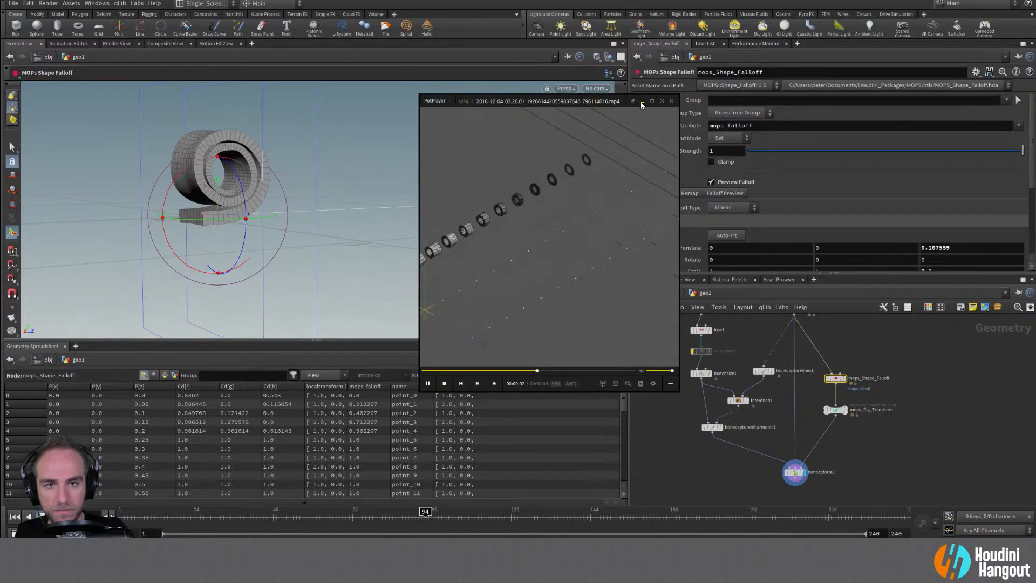
pyautogui.moveTo(647, 105); pyautogui.dragTo(698, 116)
pyautogui.click(692, 111)
# Check mops_Rig_Transform and move mops_Shape_Falloff past the ribbon's far end to about Z 2.16, flattening the ribbon
pyautogui.keyDown('alt'); pyautogui.moveTo(862, 460); pyautogui.dragTo(869, 450, button='right'); pyautogui.keyUp('alt')
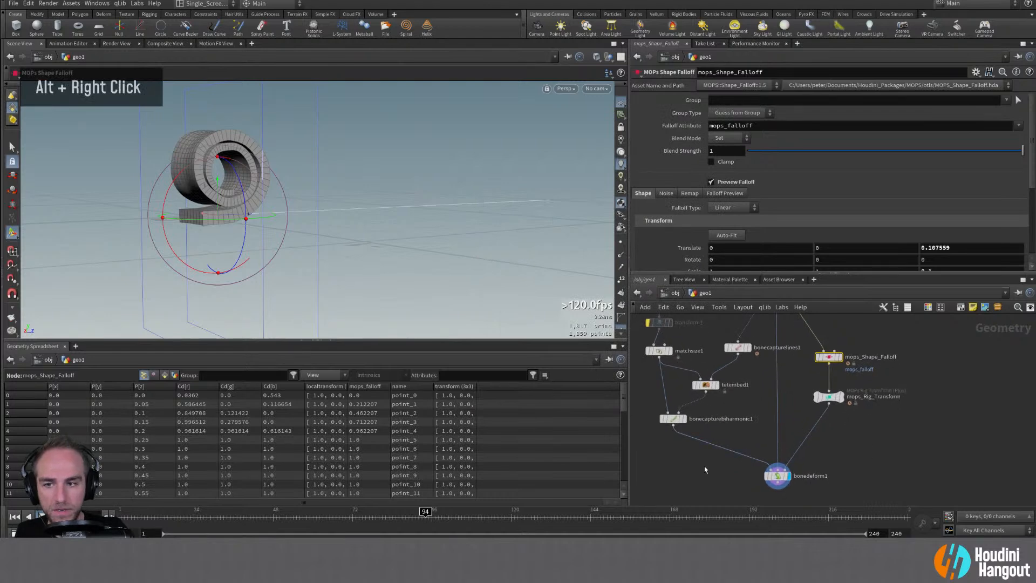
pyautogui.click(828, 397)
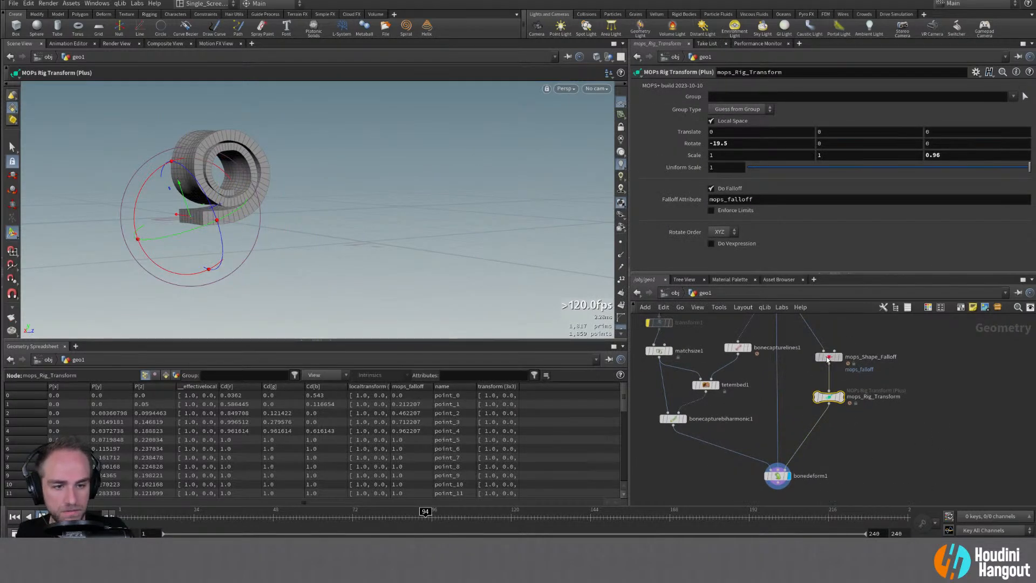
pyautogui.click(828, 358)
pyautogui.moveTo(231, 218); pyautogui.dragTo(600, 225)
pyautogui.keyDown('alt'); pyautogui.moveTo(561, 226); pyautogui.dragTo(501, 222); pyautogui.keyUp('alt')
pyautogui.keyDown('alt'); pyautogui.moveTo(501, 223); pyautogui.dragTo(518, 216, button='middle'); pyautogui.keyUp('alt')
pyautogui.keyDown('alt'); pyautogui.moveTo(518, 216); pyautogui.dragTo(509, 220, button='right'); pyautogui.keyUp('alt')
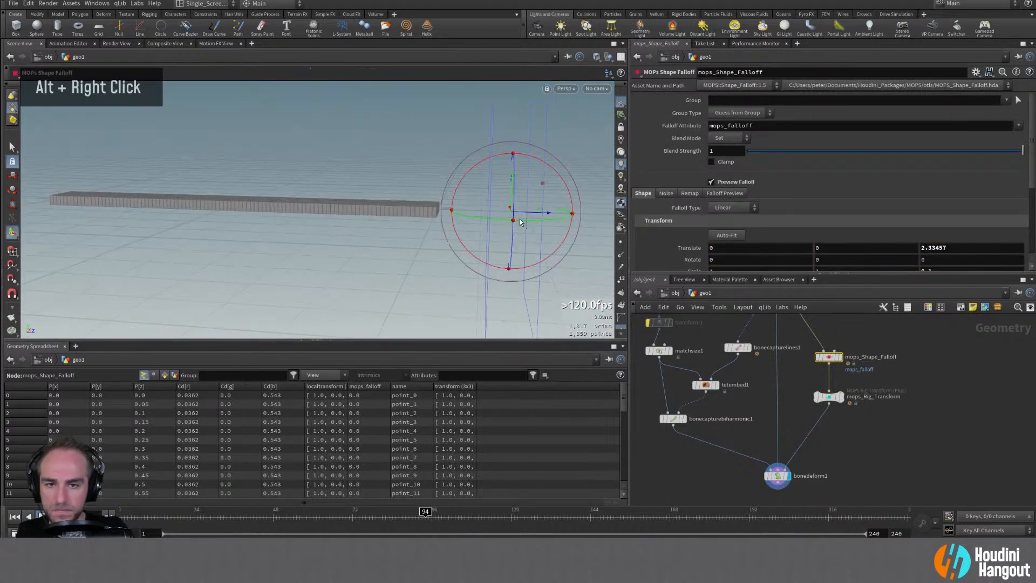
pyautogui.moveTo(527, 213); pyautogui.dragTo(491, 216)
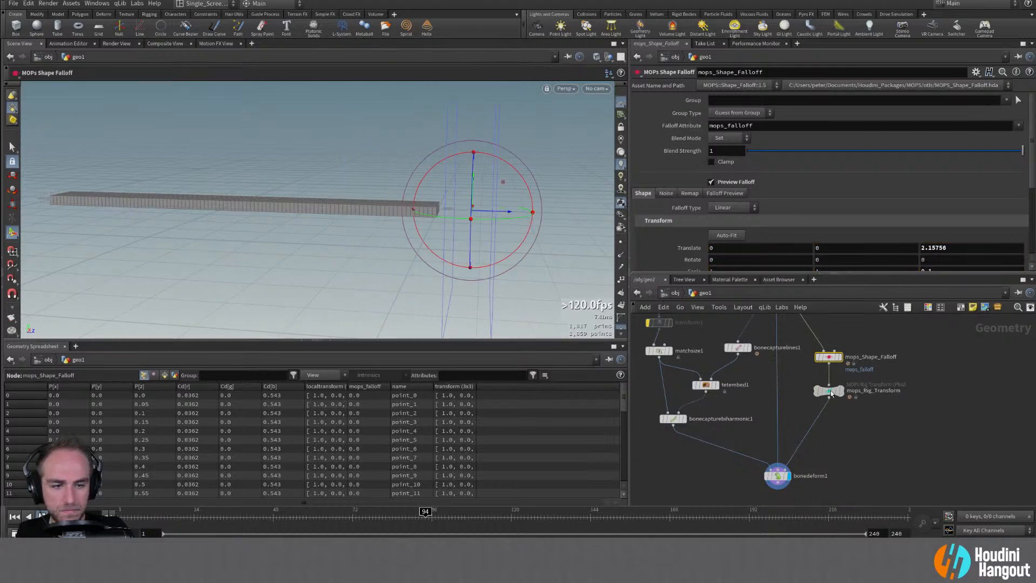
# Display mops_Shape_Falloff and insert a second MOPs Shape Falloff between mops_Rig_Transform and bonedeform1
pyautogui.doubleClick(840, 356)
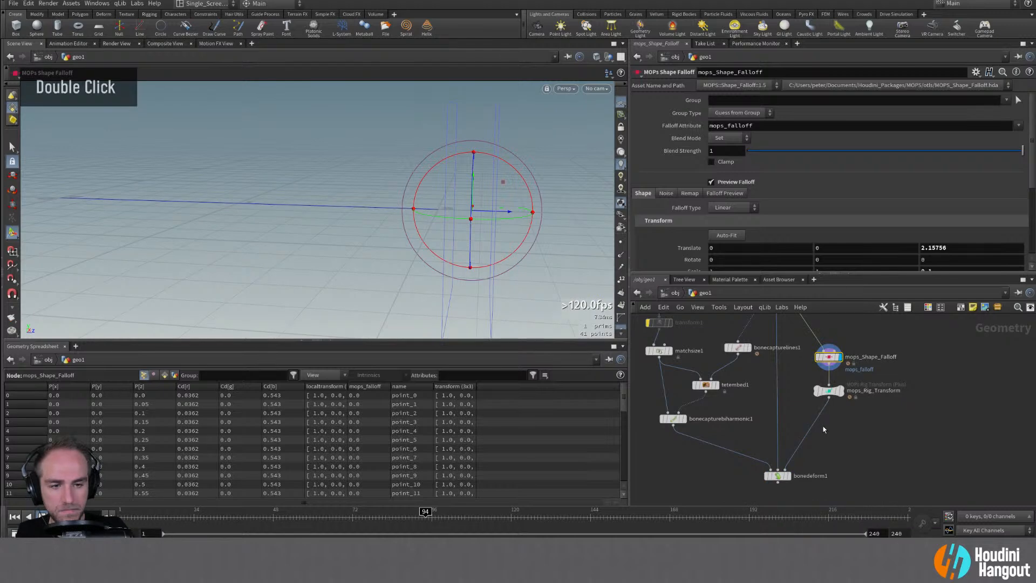
pyautogui.keyDown('alt'); pyautogui.moveTo(377, 248); pyautogui.dragTo(393, 257); pyautogui.keyUp('alt')
pyautogui.press('Return')
pyautogui.press('Tab')
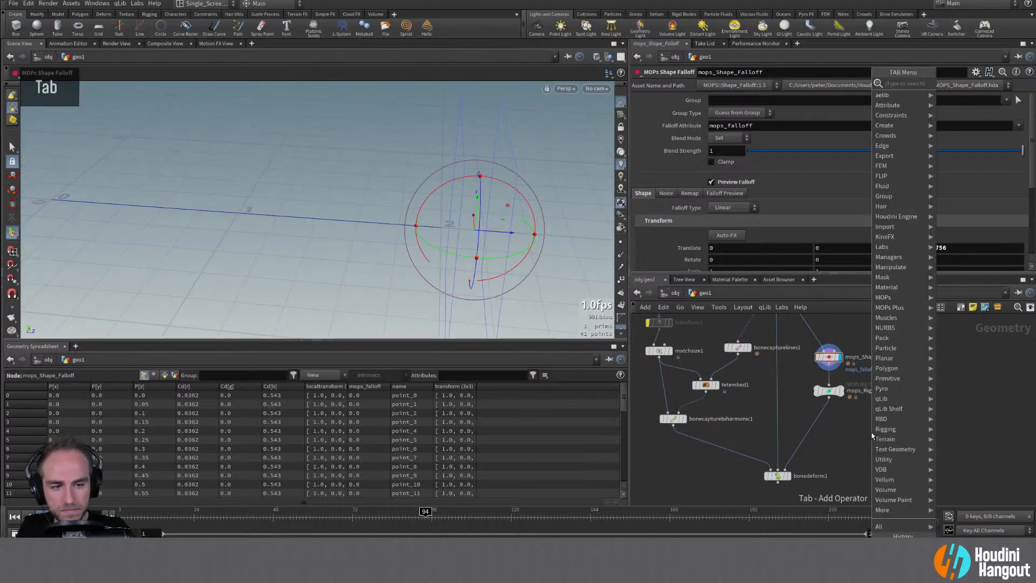
pyautogui.write('mops sh')
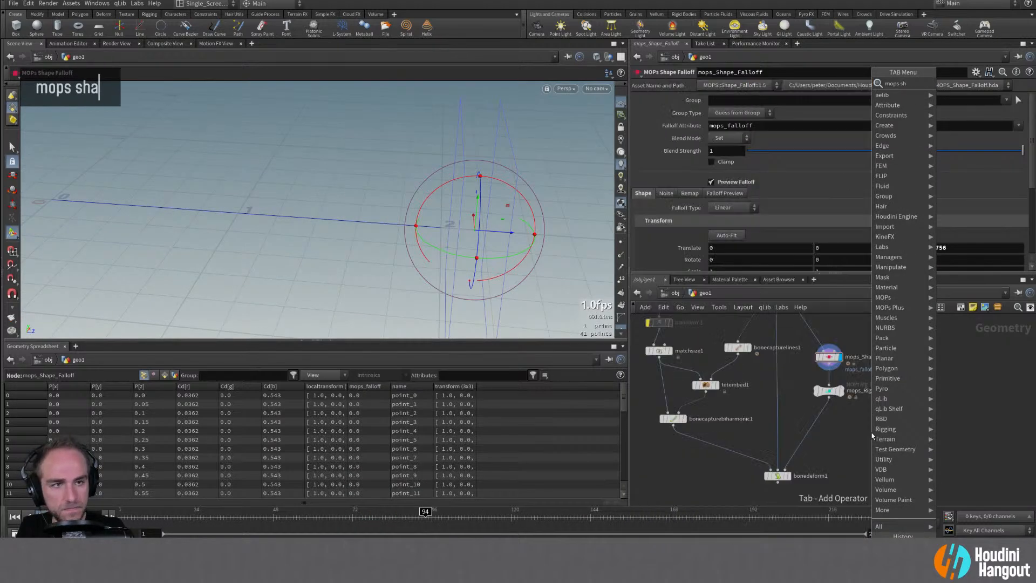
pyautogui.write('a')
pyautogui.press('Return')
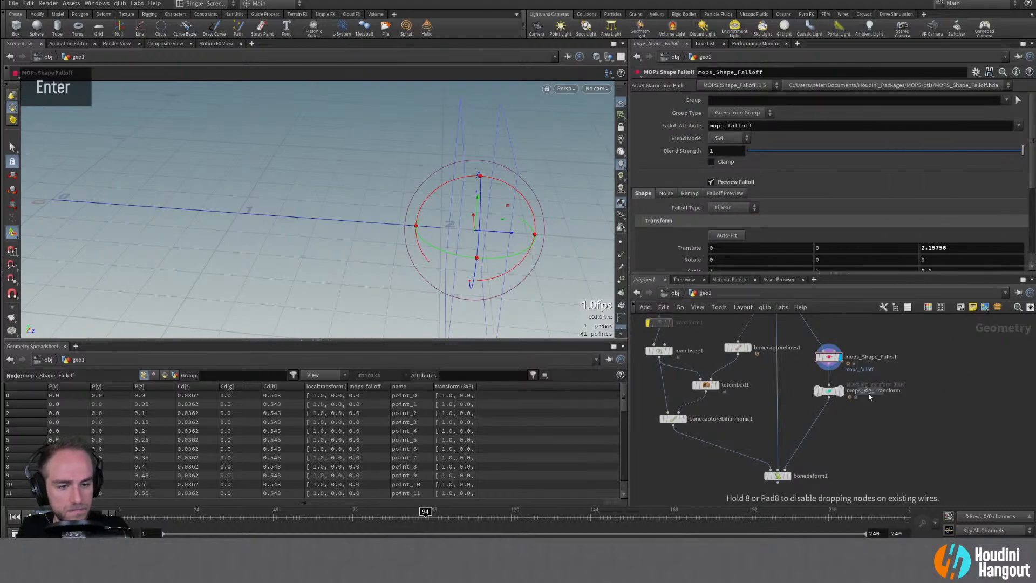
pyautogui.click(817, 420)
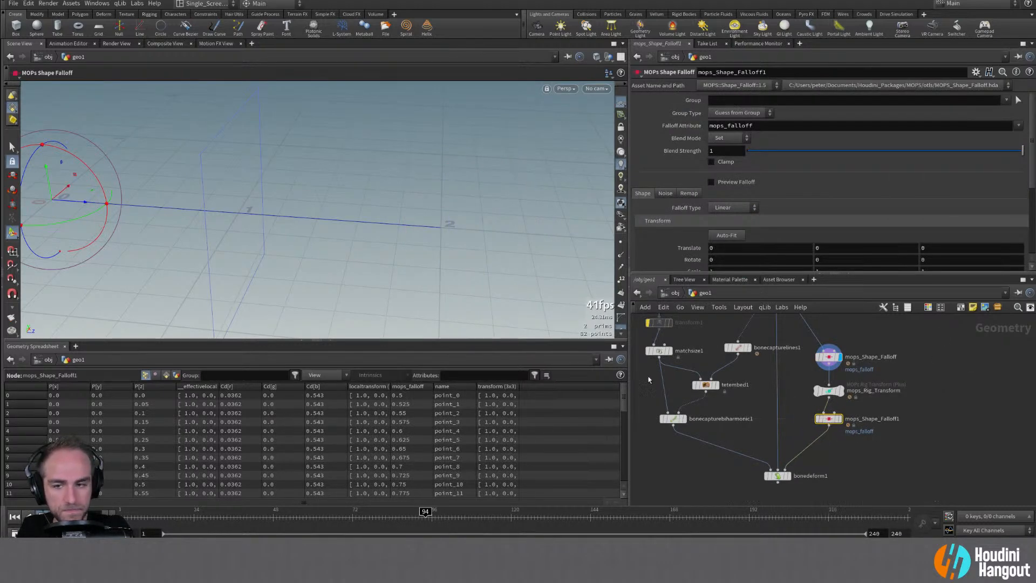
# Narrow mops_Shape_Falloff1 to a Z scale of 0.1 and move it along the skeleton to about Z 1.63
pyautogui.keyDown('alt'); pyautogui.moveTo(216, 215); pyautogui.dragTo(183, 210, button='middle'); pyautogui.keyUp('alt')
pyautogui.keyDown('alt'); pyautogui.moveTo(183, 210); pyautogui.dragTo(371, 221); pyautogui.keyUp('alt')
pyautogui.press('Return')
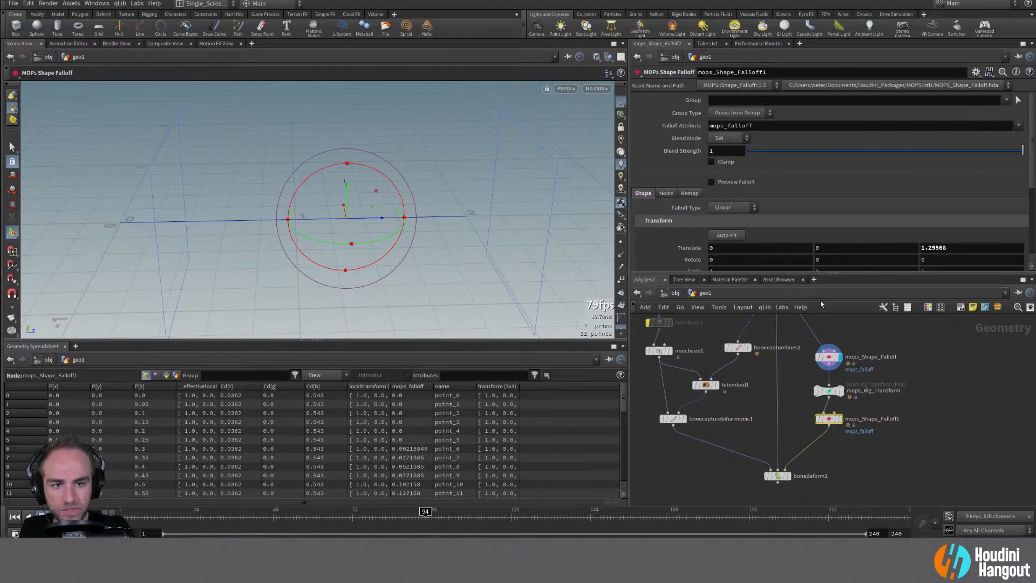
pyautogui.scroll(-3, 860, 244)
pyautogui.moveTo(745, 150); pyautogui.dragTo(688, 149, button='middle')
pyautogui.hotkey('ctrl', 'z')
pyautogui.moveTo(932, 150); pyautogui.dragTo(932, 151, button='middle')
pyautogui.moveTo(370, 217); pyautogui.dragTo(426, 218)
pyautogui.keyDown('alt'); pyautogui.moveTo(408, 247); pyautogui.dragTo(381, 231); pyautogui.keyUp('alt')
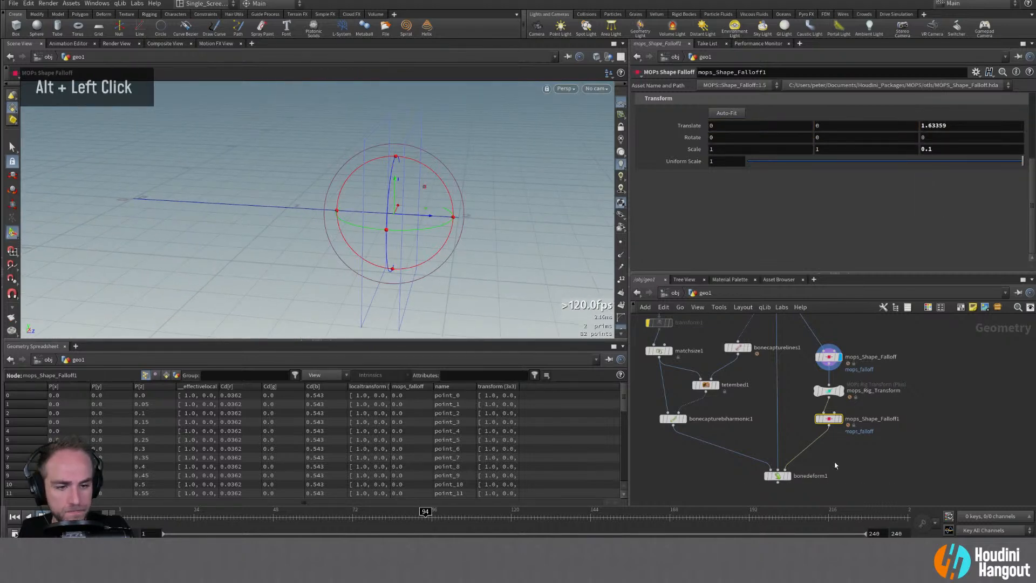
# Duplicate mops_Rig_Transform between mops_Shape_Falloff1 and bonedeform1, and display the copy
pyautogui.moveTo(833, 463); pyautogui.dragTo(832, 435, button='middle')
pyautogui.keyDown('alt'); pyautogui.moveTo(827, 352); pyautogui.dragTo(831, 411); pyautogui.keyUp('alt')
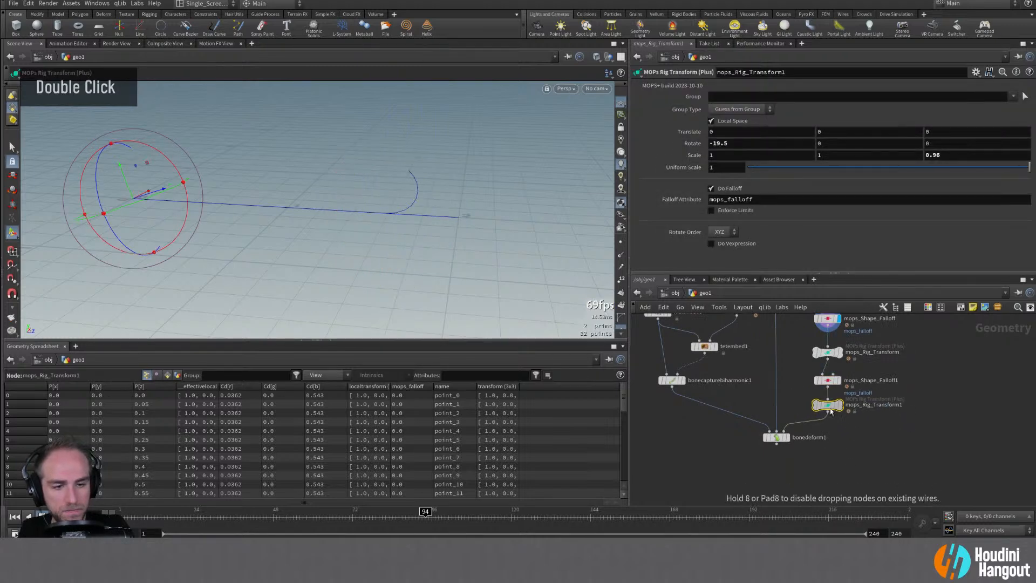
pyautogui.moveTo(782, 440); pyautogui.dragTo(780, 447)
pyautogui.click(828, 379)
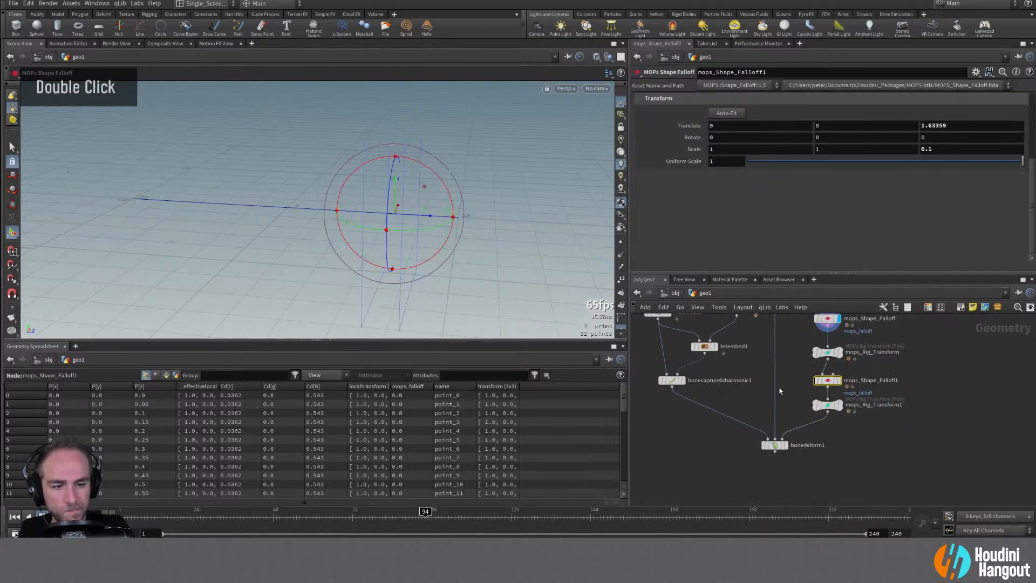
pyautogui.doubleClick(831, 404)
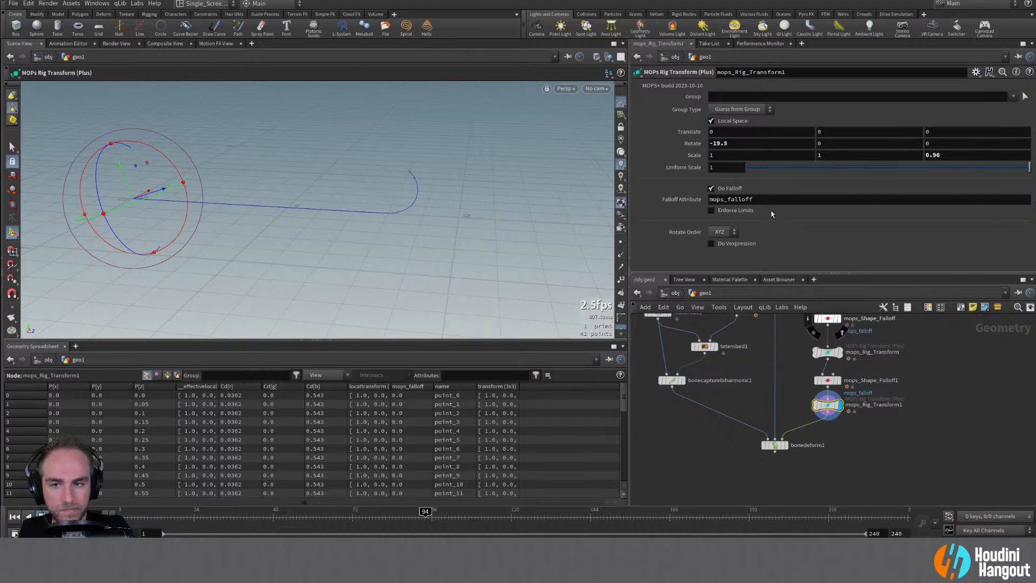
pyautogui.click(724, 211)
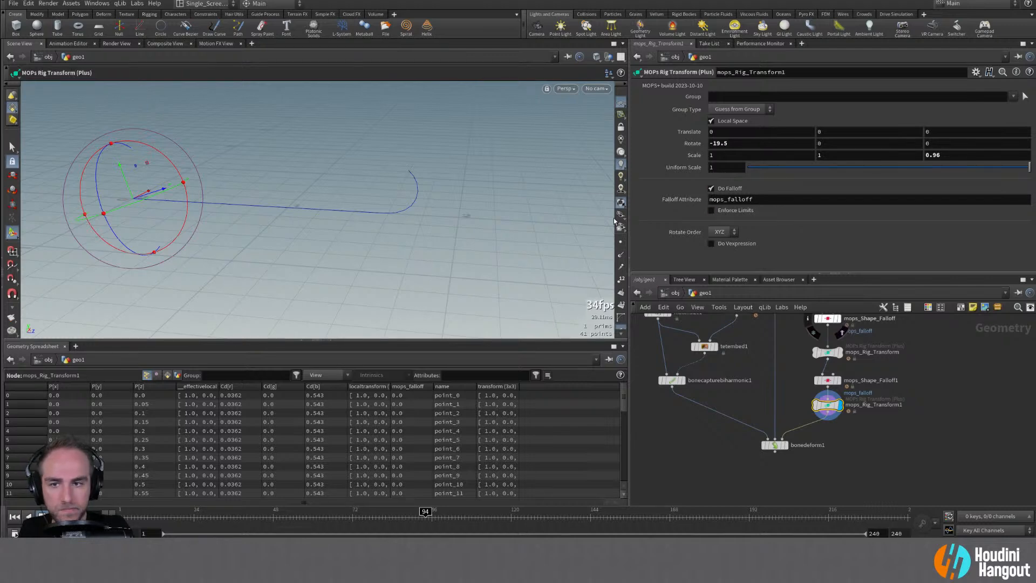
# Move mops_Shape_Falloff1 along the skeleton to about Z 1.54 and set mops_Rig_Transform1's X rotation to 10
pyautogui.click(825, 381)
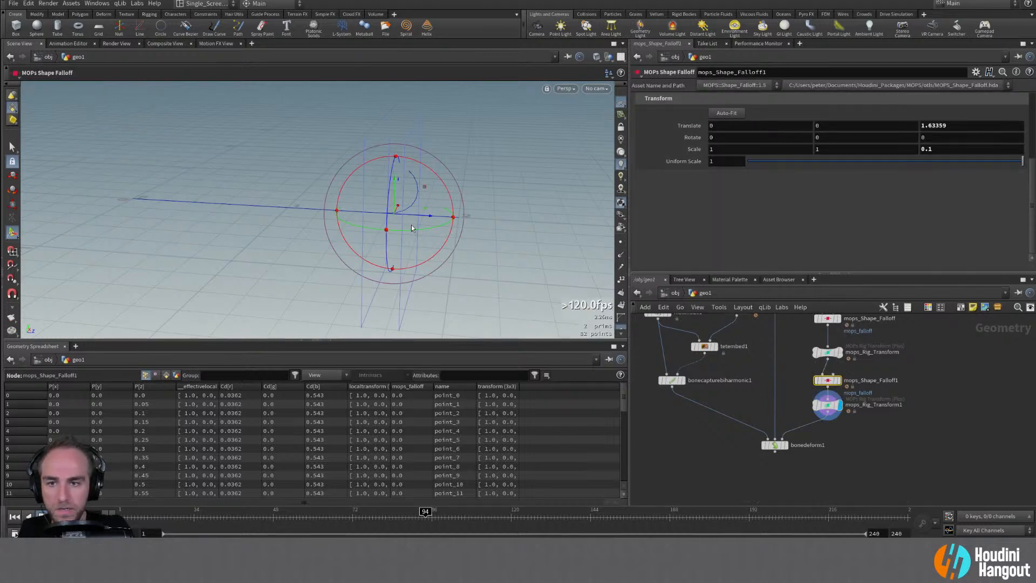
pyautogui.moveTo(424, 217); pyautogui.dragTo(407, 248)
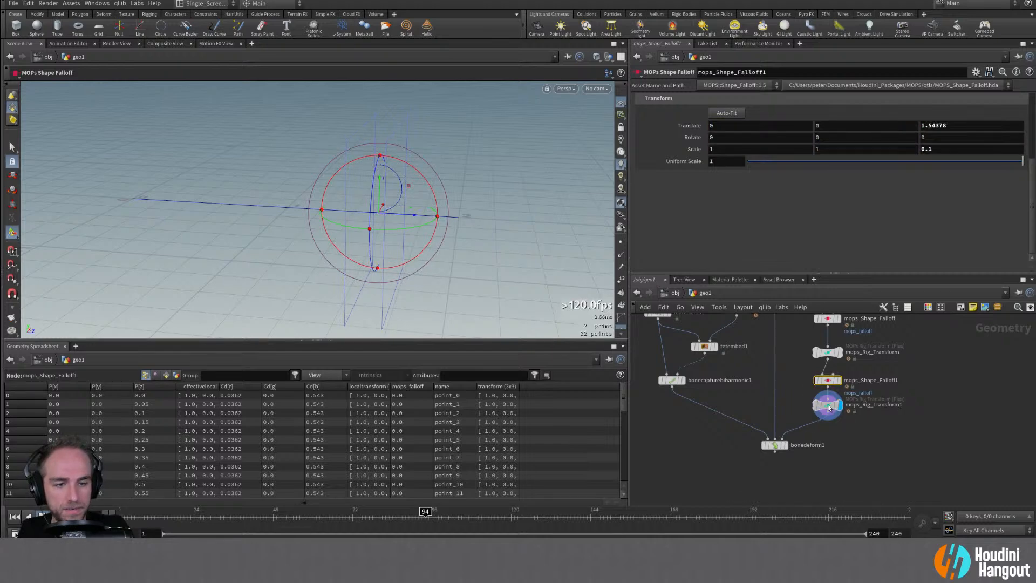
pyautogui.click(829, 406)
pyautogui.moveTo(741, 145); pyautogui.dragTo(855, 152, button='middle')
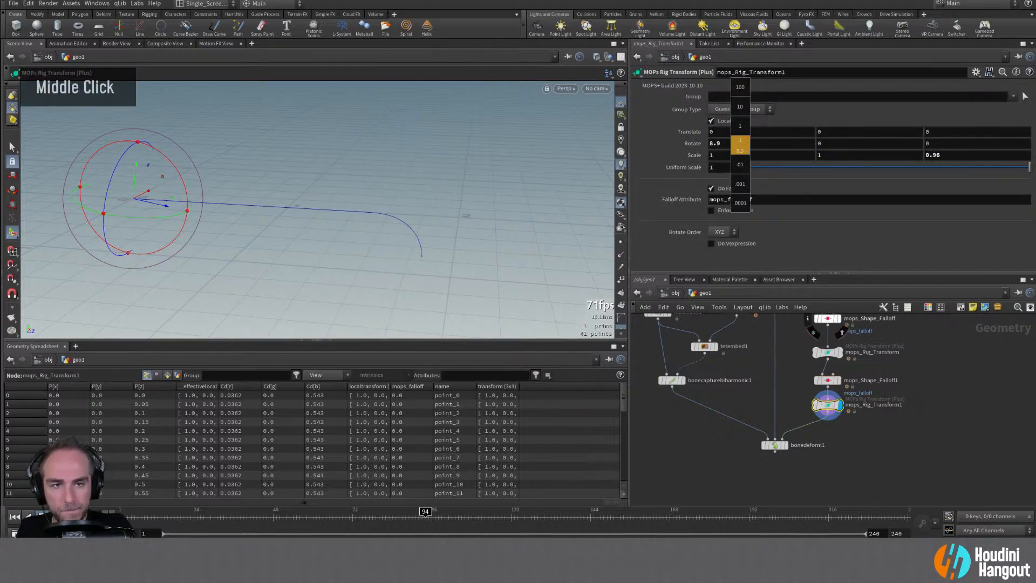
pyautogui.moveTo(740, 145); pyautogui.dragTo(730, 163, button='middle')
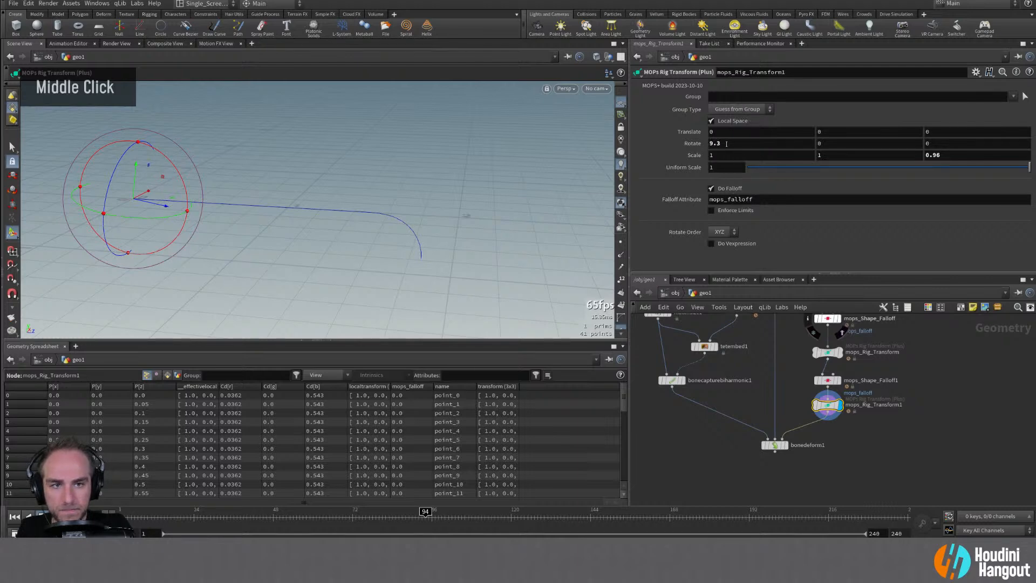
pyautogui.click(723, 144)
pyautogui.write('10')
pyautogui.press('Return')
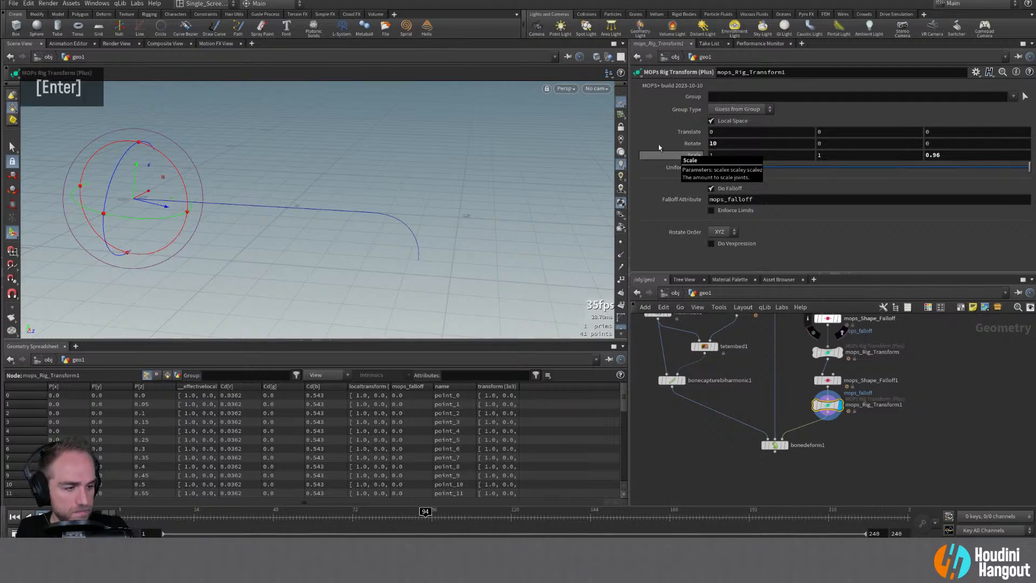
# Narrow mops_Shape_Falloff1 by setting its Z scale to 0.06
pyautogui.click(827, 352)
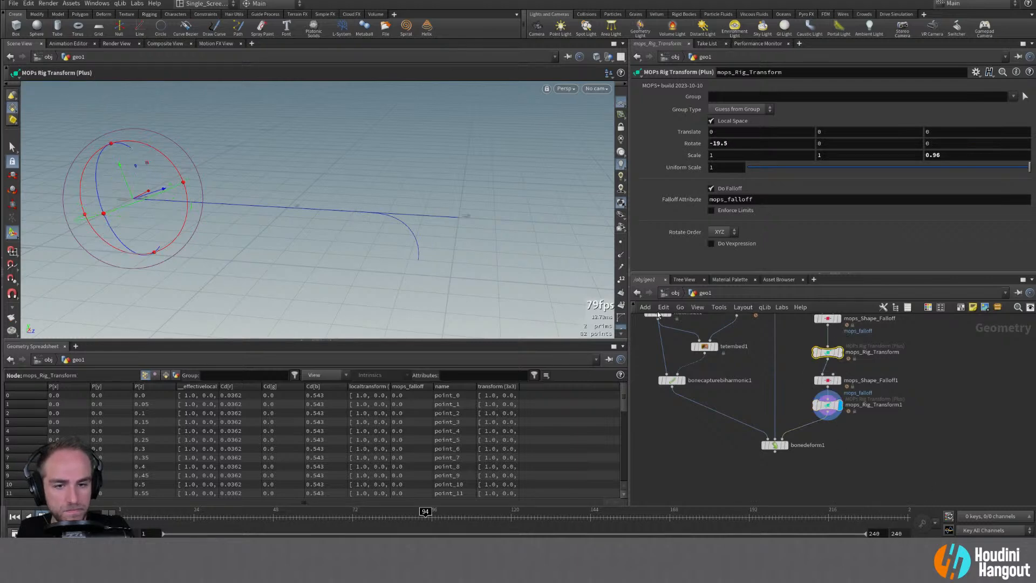
pyautogui.click(828, 381)
pyautogui.moveTo(945, 147); pyautogui.dragTo(927, 169, button='middle')
pyautogui.keyDown('alt'); pyautogui.moveTo(443, 226); pyautogui.dragTo(404, 219); pyautogui.keyUp('alt')
pyautogui.moveTo(825, 404)
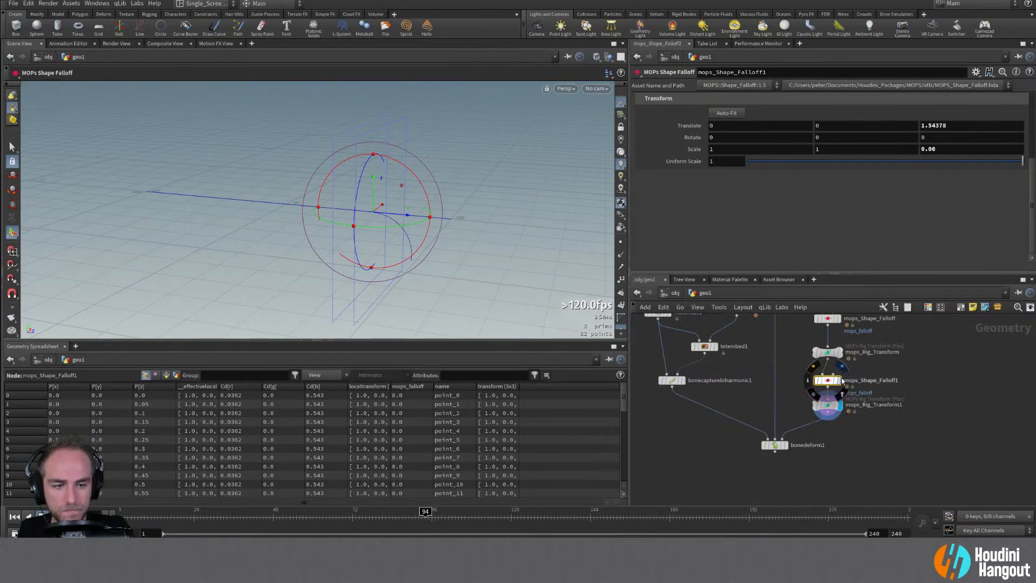
# Display mops_Shape_Falloff1, space out the nodes below it and set its Falloff Attribute to flipdown_falloff
pyautogui.doubleClick(827, 379)
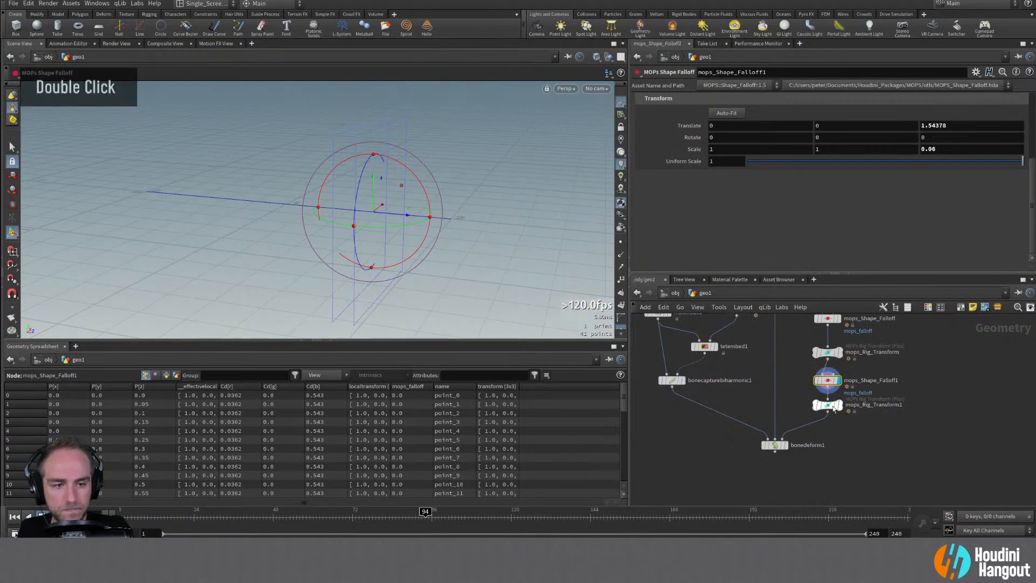
pyautogui.moveTo(829, 404); pyautogui.dragTo(828, 409)
pyautogui.moveTo(775, 449); pyautogui.dragTo(771, 465)
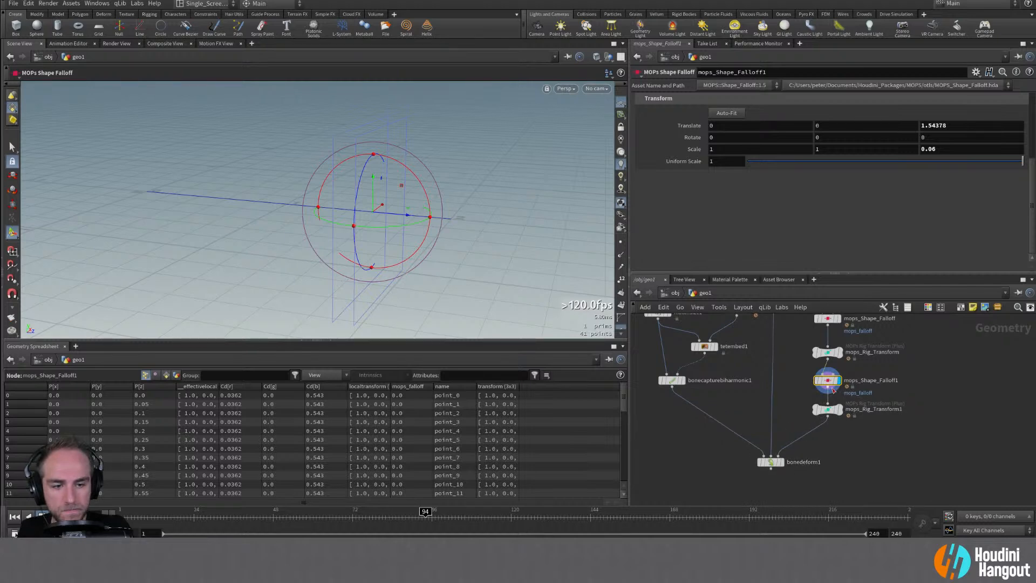
pyautogui.scroll(5, 720, 244)
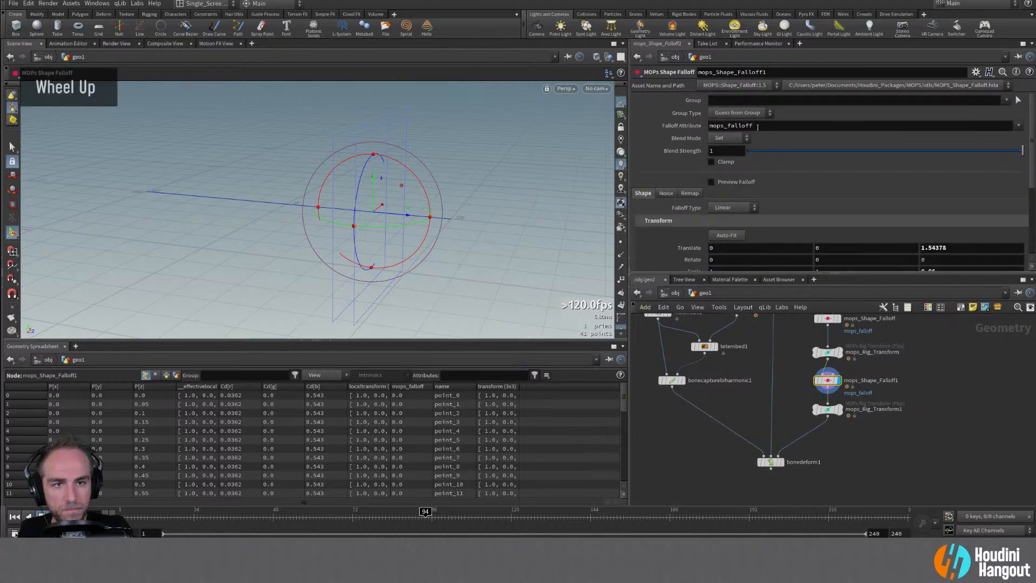
pyautogui.moveTo(757, 127); pyautogui.dragTo(636, 118)
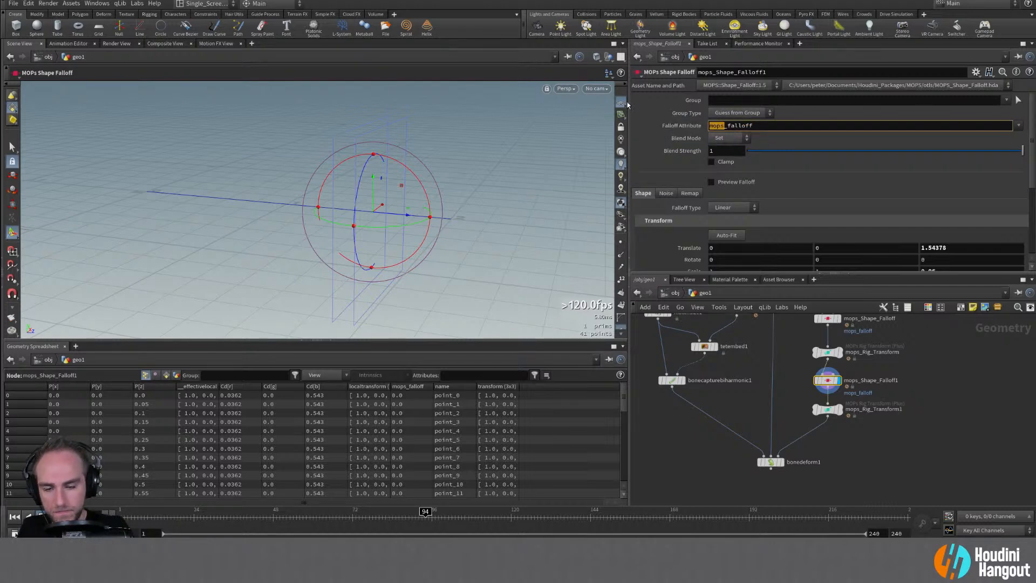
pyautogui.write('flipdown')
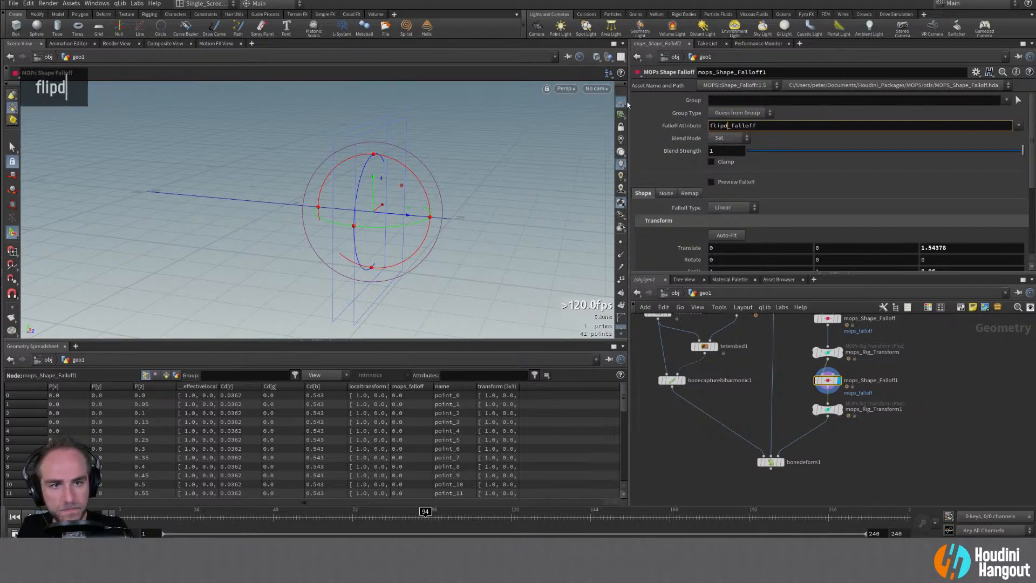
pyautogui.press('Return')
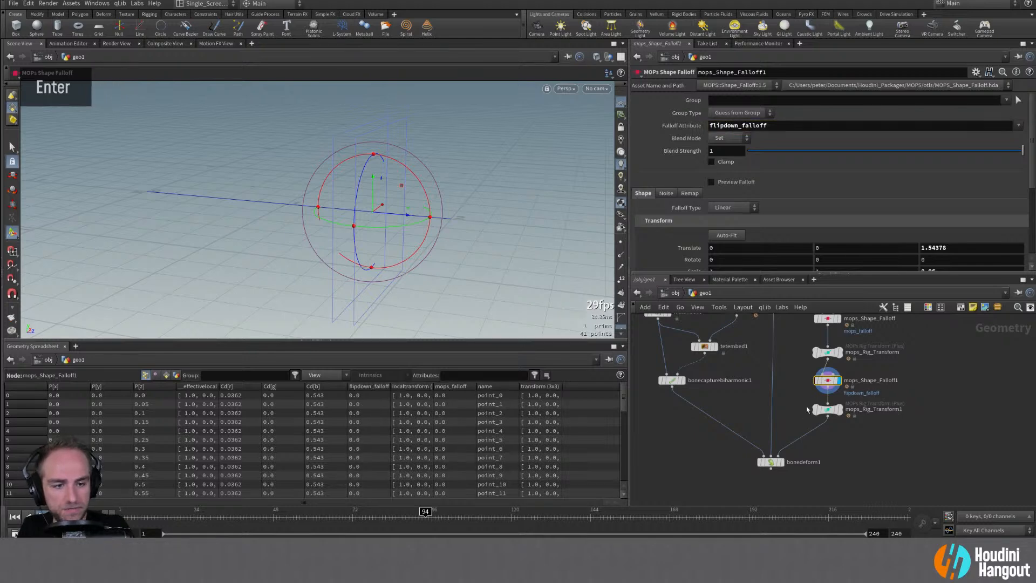
# Set the Falloff Attribute of mops_Rig_Transform1 to flipdown_falloff
pyautogui.click(828, 410)
pyautogui.doubleClick(718, 199)
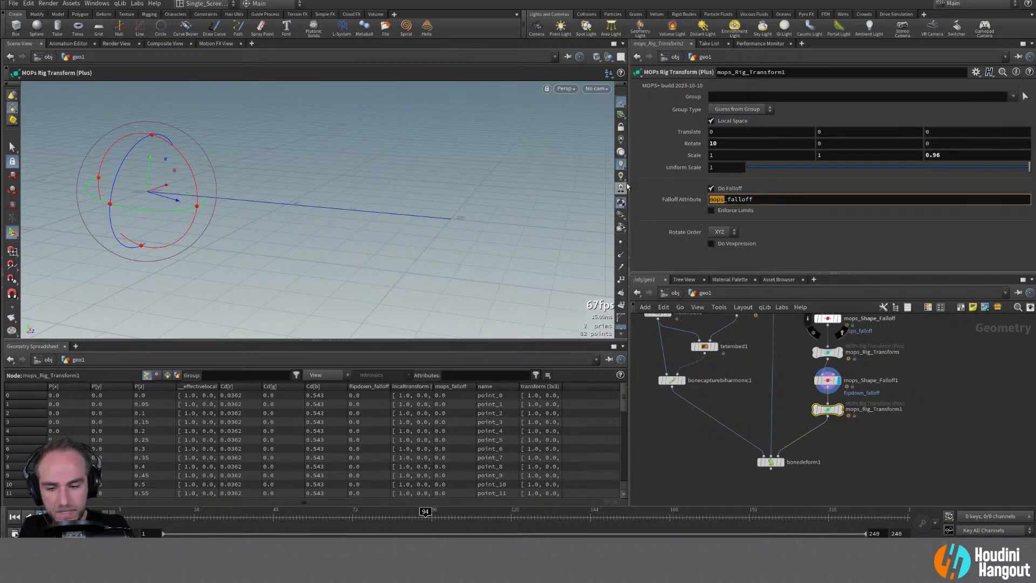
pyautogui.write('flipdown')
pyautogui.press('Return')
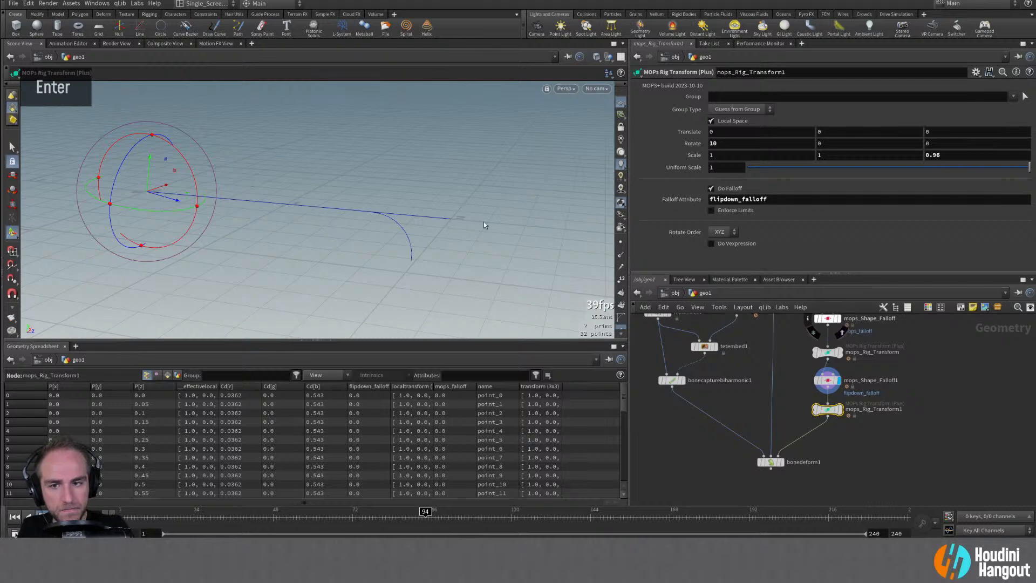
# Display mops_Rig_Transform1 and test mops_Shape_Falloff1's Blend Strength down to 0 and back to 1
pyautogui.click(826, 381)
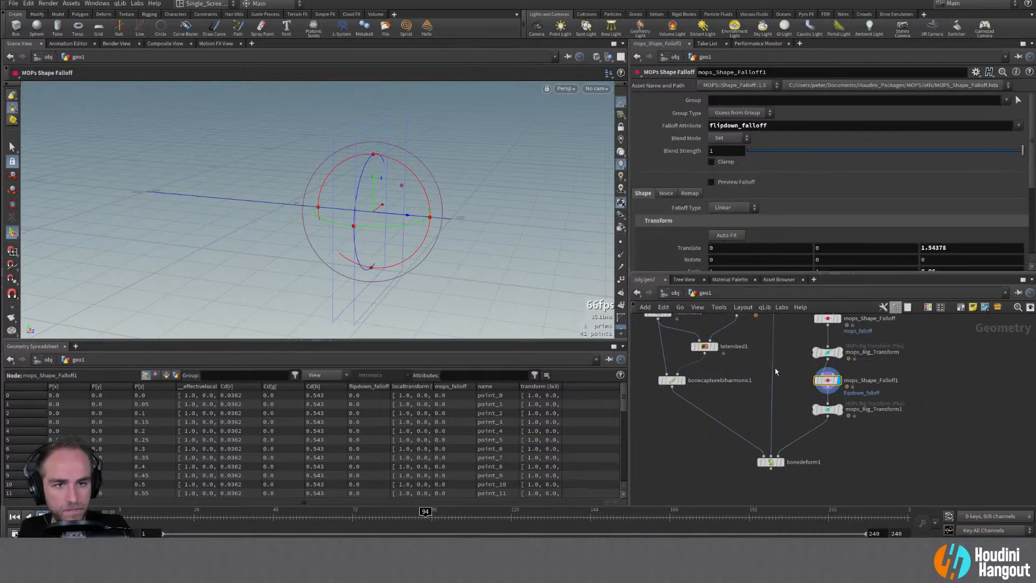
pyautogui.click(767, 151)
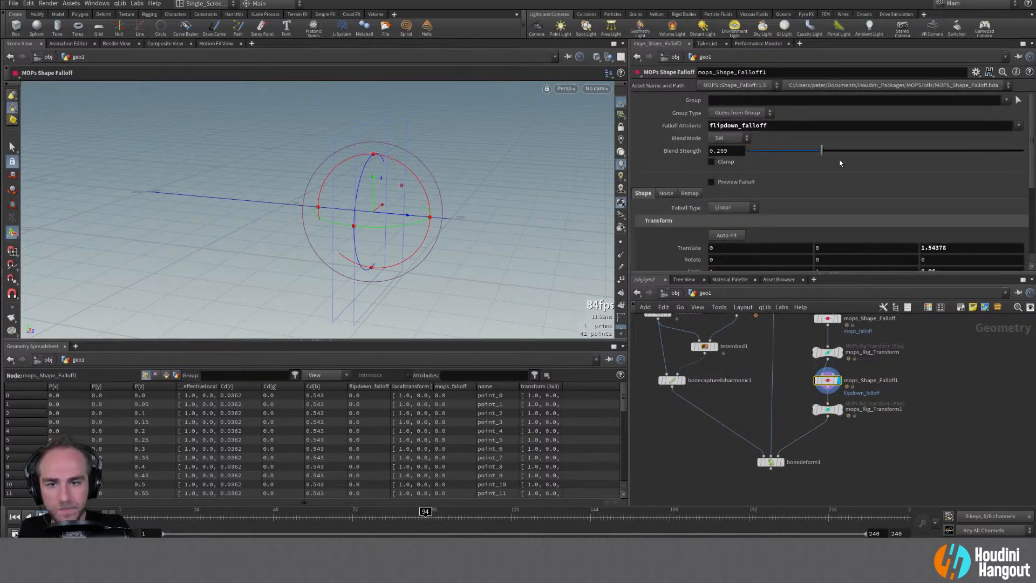
pyautogui.click(839, 409)
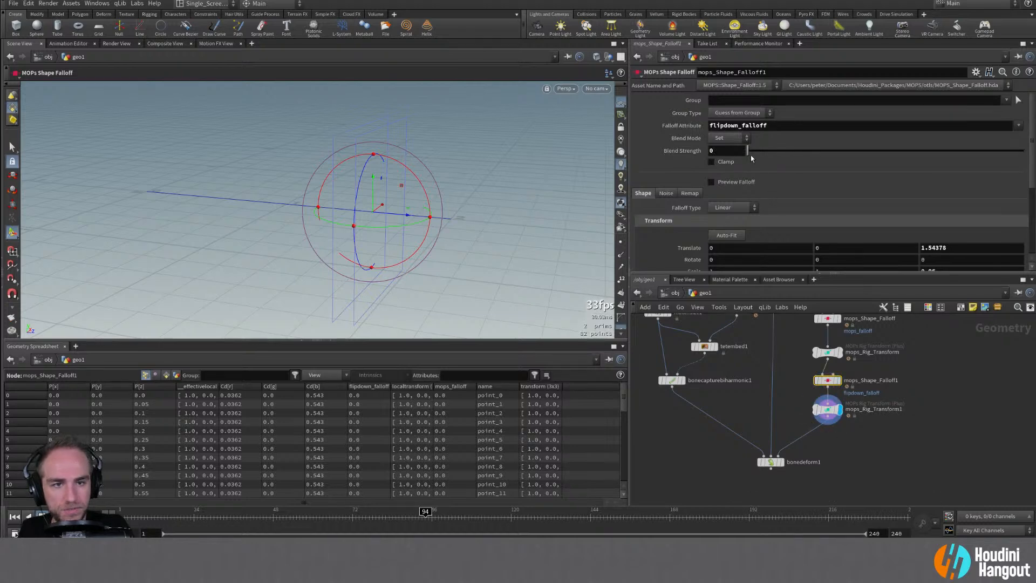
pyautogui.moveTo(630, 188); pyautogui.dragTo(1022, 150)
# Display bonedeform1 and test the ribbon's bend by lowering mops_Shape_Falloff1's Blend Strength to 0.576 and returning it to 1
pyautogui.doubleClick(783, 462)
pyautogui.keyDown('alt'); pyautogui.moveTo(419, 238); pyautogui.dragTo(351, 235); pyautogui.keyUp('alt')
pyautogui.keyDown('alt'); pyautogui.moveTo(351, 236); pyautogui.dragTo(378, 248, button='right'); pyautogui.keyUp('alt')
pyautogui.click(827, 379)
pyautogui.moveTo(941, 152); pyautogui.dragTo(906, 151)
pyautogui.click(827, 416)
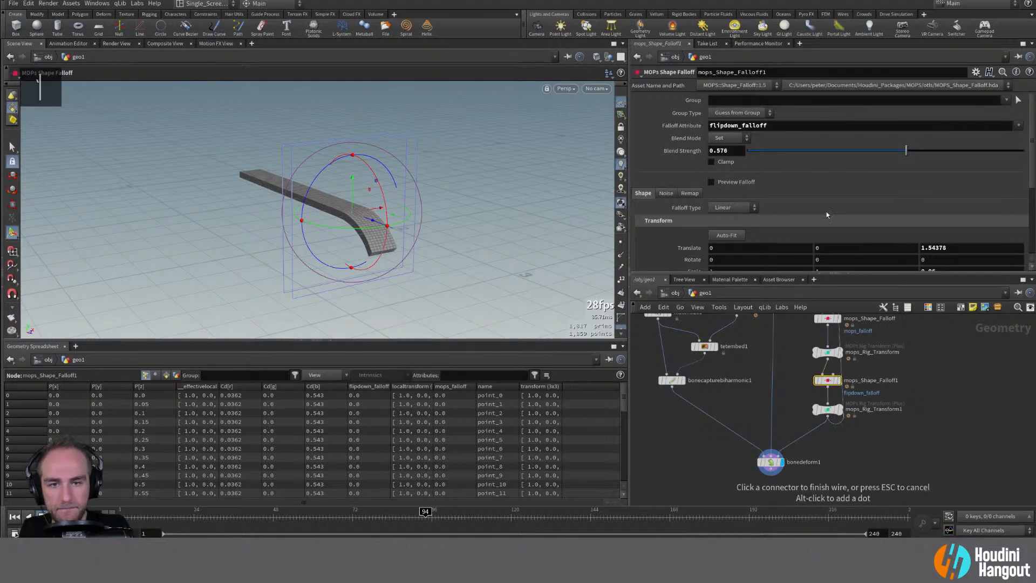
pyautogui.moveTo(908, 152); pyautogui.dragTo(1022, 151)
pyautogui.press('F1')
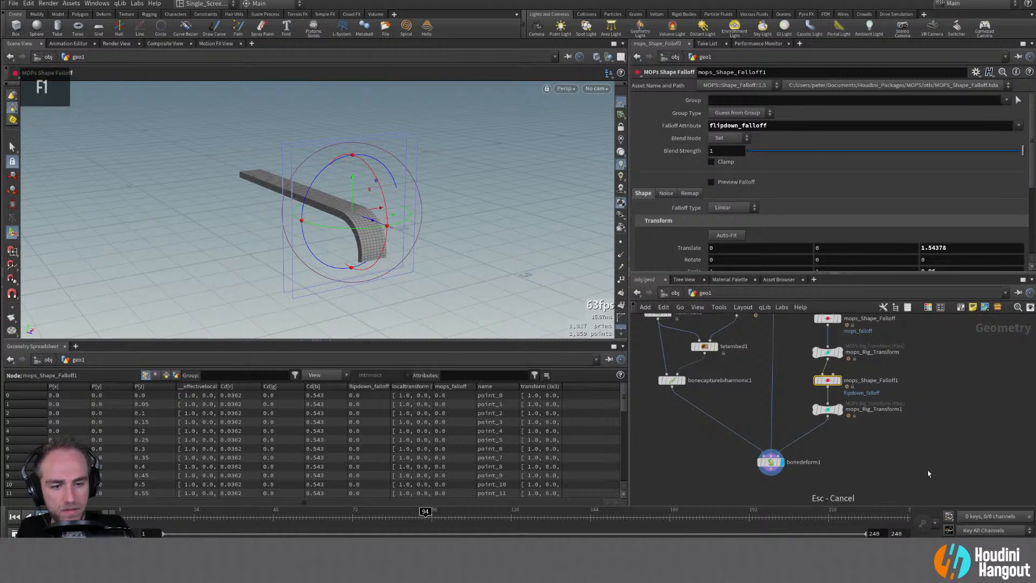
# Move mops_Shape_Falloff farther past the ribbon's end to about Z 2.66
pyautogui.click(461, 221)
pyautogui.keyDown('alt'); pyautogui.moveTo(377, 243); pyautogui.dragTo(464, 302); pyautogui.keyUp('alt')
pyautogui.click(829, 319)
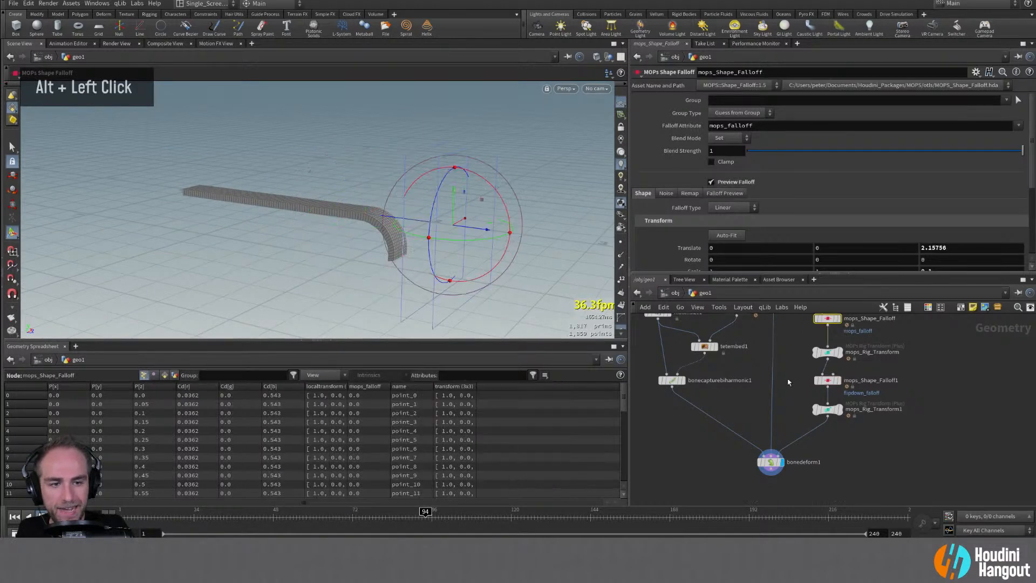
pyautogui.moveTo(491, 229); pyautogui.dragTo(566, 307)
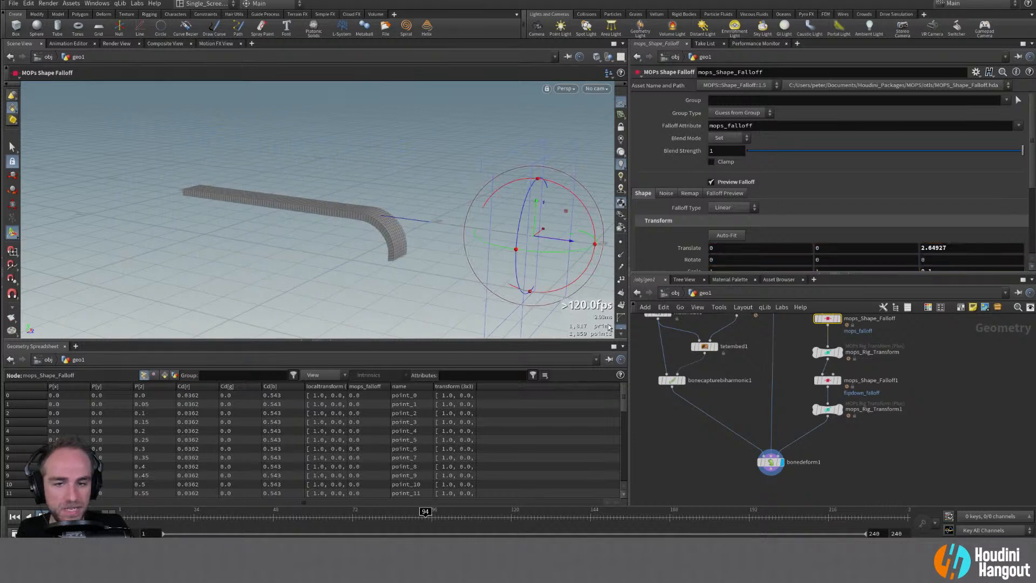
# Insert a MOPs Rig Spring Modifier between mops_Rig_Transform1 and bonedeform1, spacing the nodes apart
pyautogui.keyDown('alt'); pyautogui.middleClick(870, 463); pyautogui.keyUp('alt')
pyautogui.keyDown('alt'); pyautogui.moveTo(871, 463); pyautogui.dragTo(850, 445, button='middle'); pyautogui.keyUp('alt')
pyautogui.press('Tab')
pyautogui.write('rig sp')
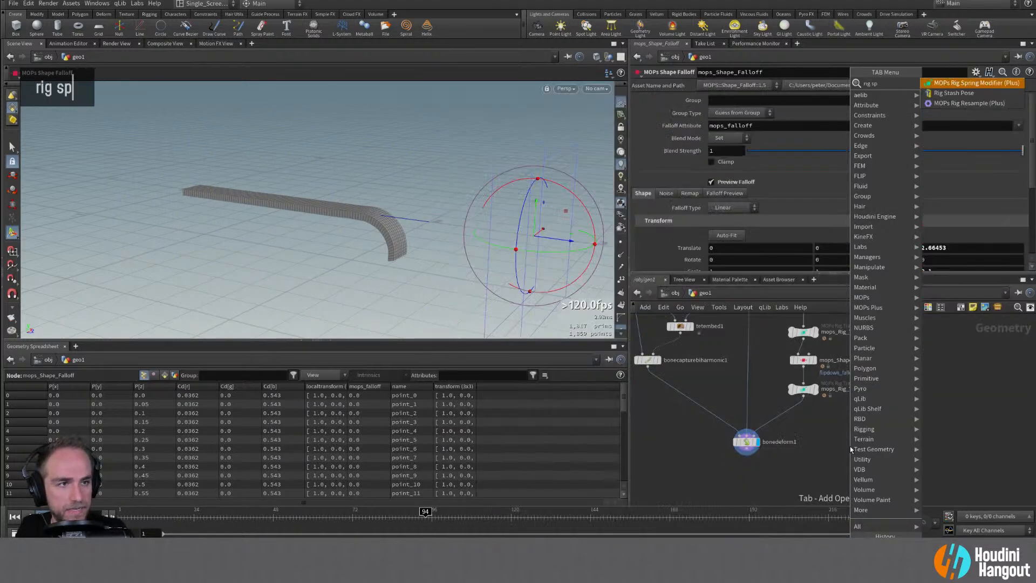
pyautogui.press('Return')
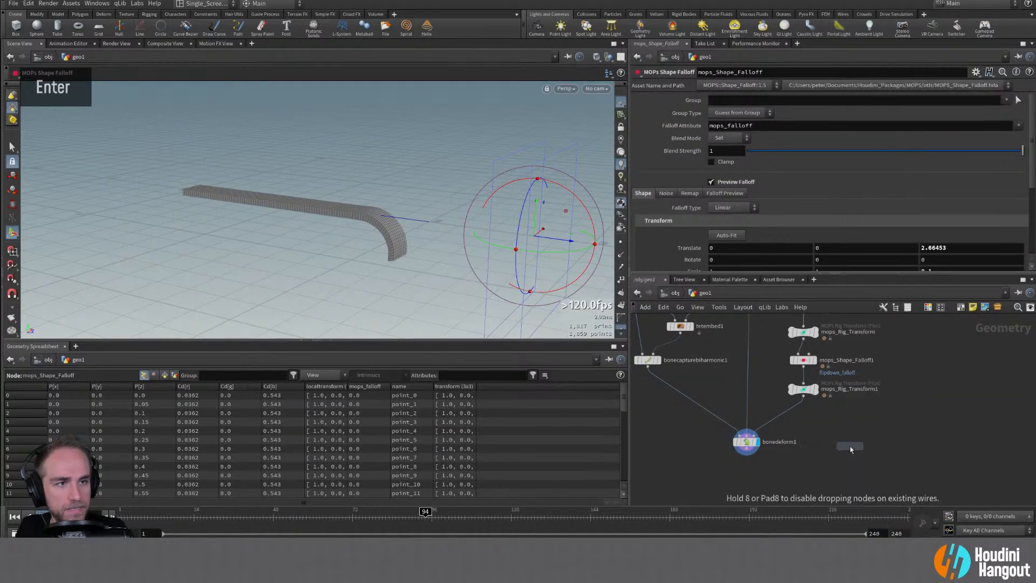
pyautogui.click(785, 419)
pyautogui.moveTo(777, 419); pyautogui.dragTo(795, 417)
pyautogui.moveTo(747, 447); pyautogui.dragTo(747, 474)
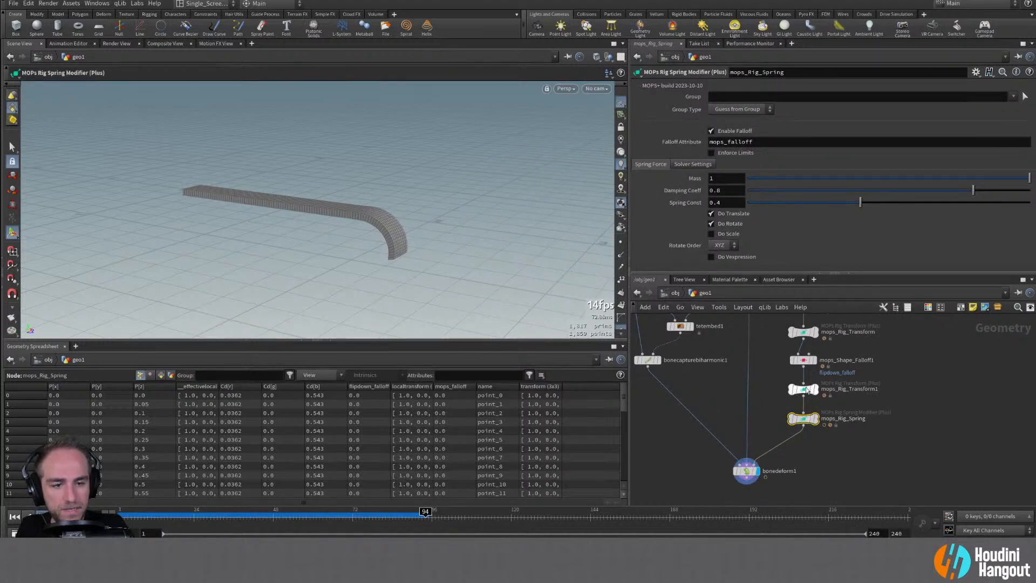
# Move mops_Shape_Falloff back to the ribbon's start at about Z -0.07
pyautogui.click(802, 389)
pyautogui.moveTo(889, 371); pyautogui.dragTo(892, 412, button='middle')
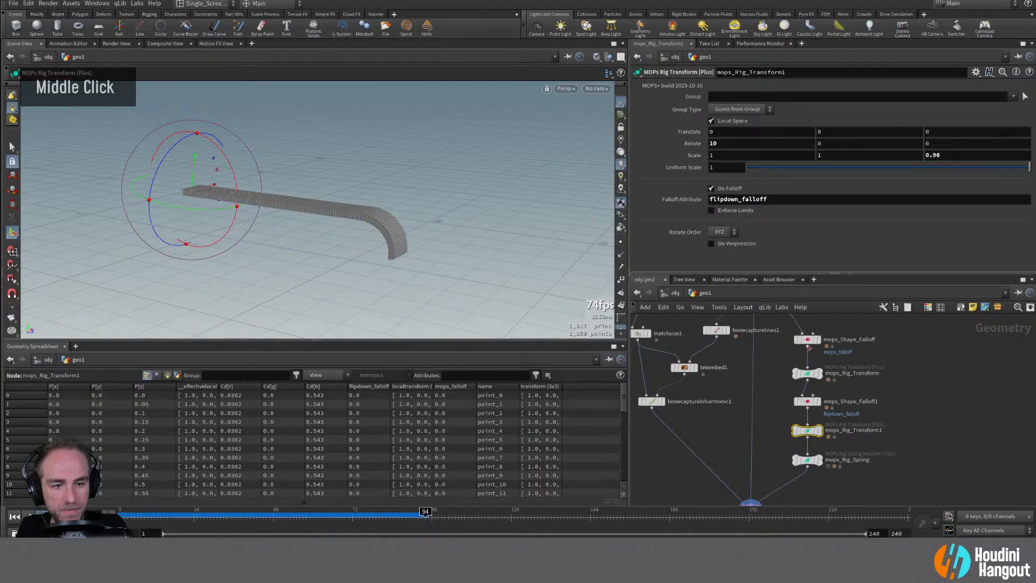
pyautogui.click(807, 339)
pyautogui.moveTo(525, 262); pyautogui.dragTo(196, 211, button='middle')
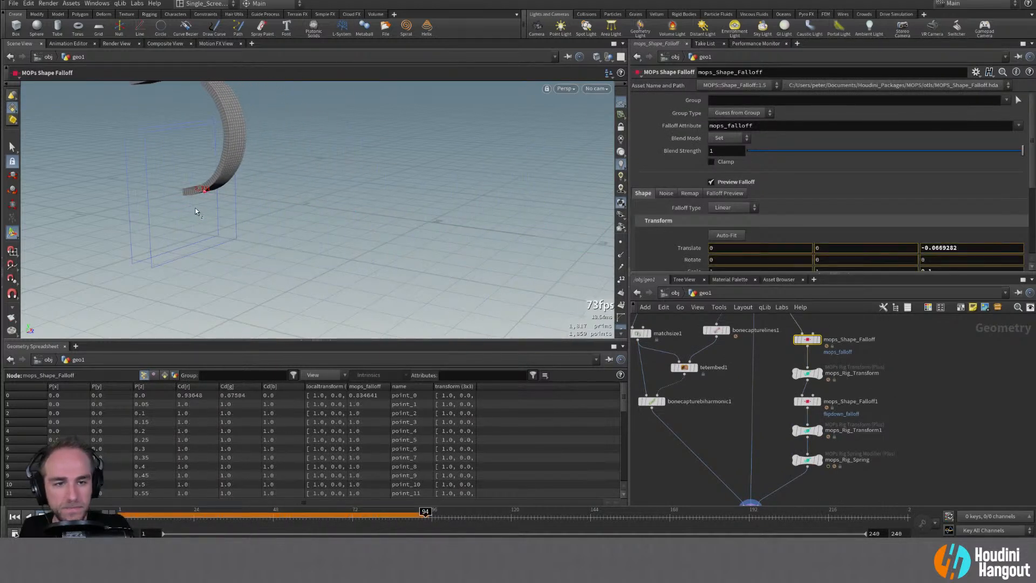
# Display mops_Rig_Spring, reset its simulation and return to frame 1
pyautogui.click(804, 462)
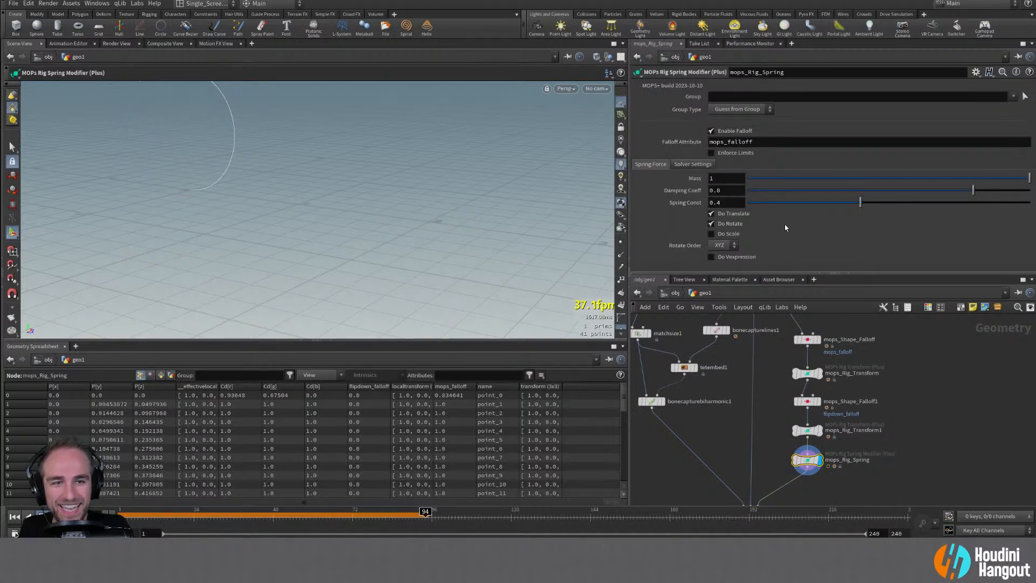
pyautogui.scroll(1, 787, 238)
pyautogui.scroll(-1, 788, 238)
pyautogui.click(693, 164)
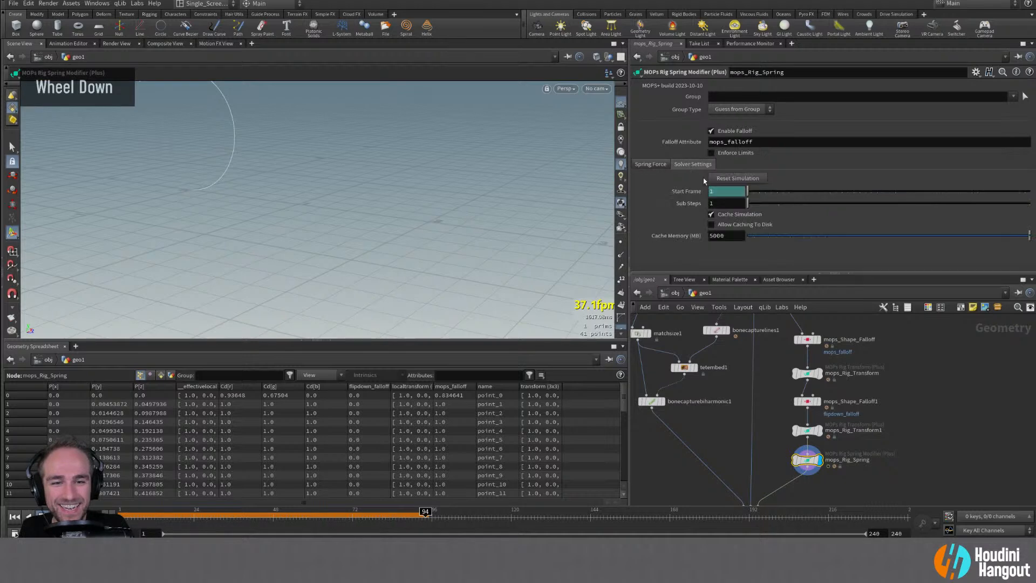
pyautogui.click(737, 178)
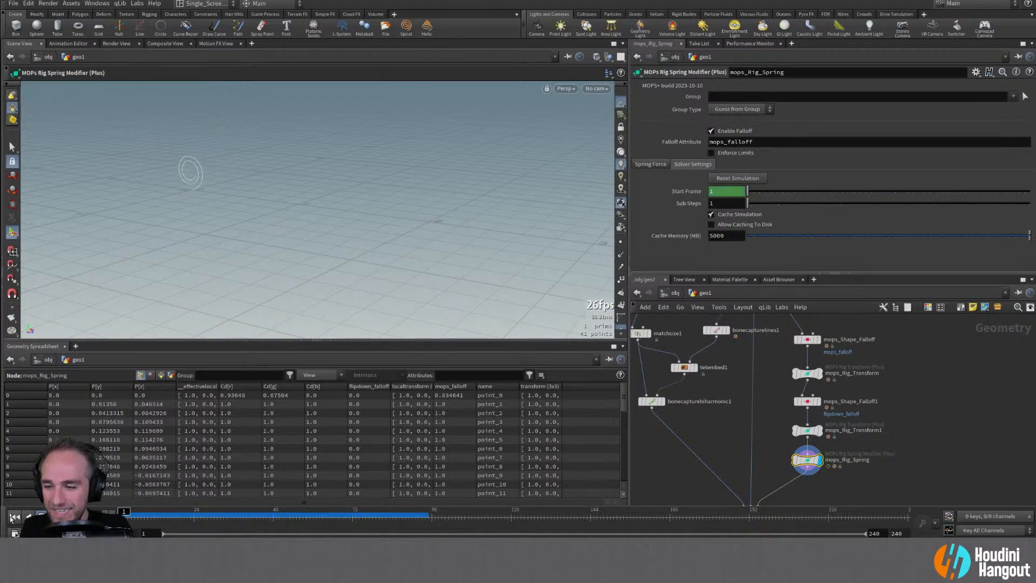
# Bypass mops_Rig_Spring and display mops_Shape_Falloff
pyautogui.click(807, 341)
pyautogui.moveTo(811, 404)
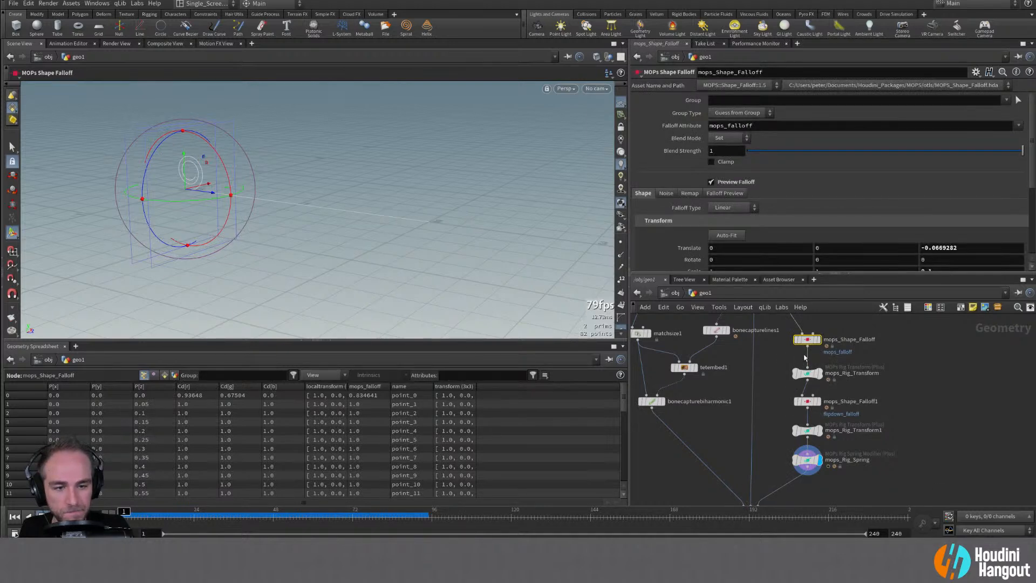
pyautogui.keyDown('alt'); pyautogui.moveTo(200, 198); pyautogui.dragTo(226, 205); pyautogui.keyUp('alt')
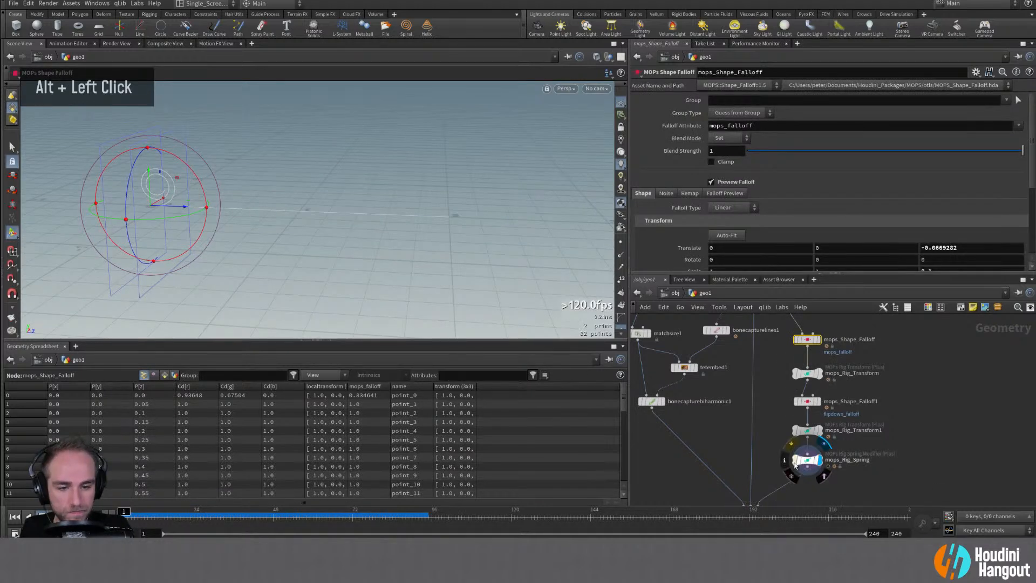
pyautogui.doubleClick(808, 340)
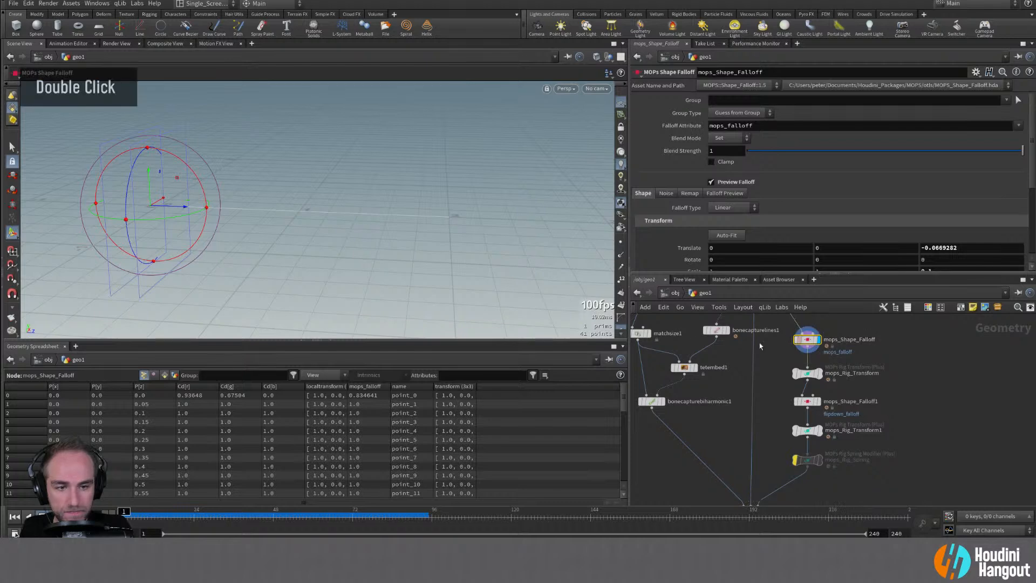
# Move mops_Shape_Falloff to about Z -0.30, display mops_Rig_Transform1 and keyframe the falloff's Z translation at frame 1
pyautogui.moveTo(183, 222)
pyautogui.keyDown('alt'); pyautogui.mouseDown()
pyautogui.moveTo(227, 211)
pyautogui.moveTo(186, 221)
pyautogui.moveTo(141, 204)
pyautogui.moveTo(185, 210)
pyautogui.moveTo(151, 208)
pyautogui.moveTo(168, 232)
pyautogui.mouseUp(); pyautogui.keyUp('alt')
pyautogui.click(818, 430)
pyautogui.press('Return')
pyautogui.keyDown('alt'); pyautogui.click(958, 249); pyautogui.keyUp('alt')
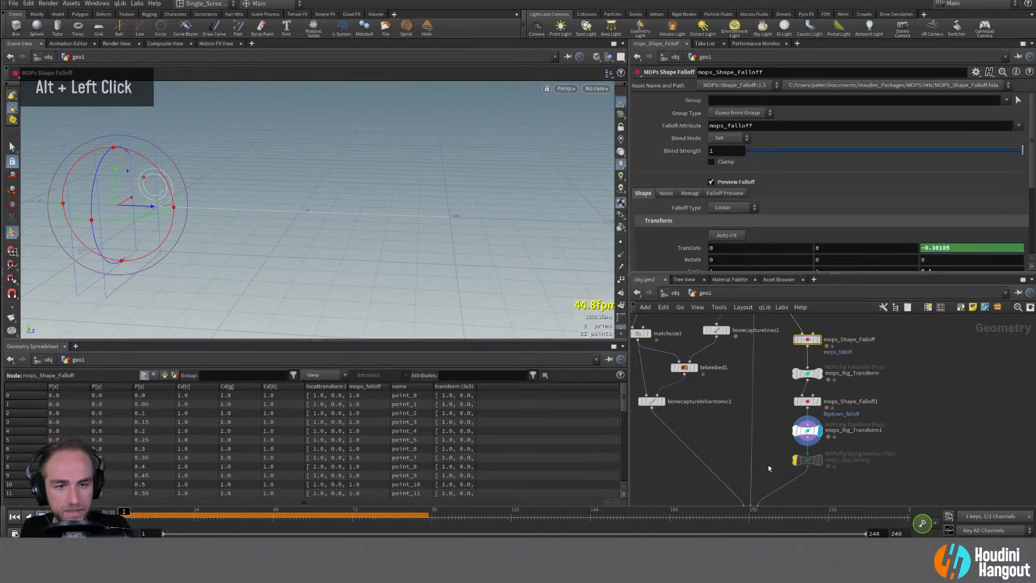
# Go to frame 48, move mops_Shape_Falloff to about Z 2.09 and keyframe only its Z translation
pyautogui.moveTo(123, 512); pyautogui.dragTo(272, 518)
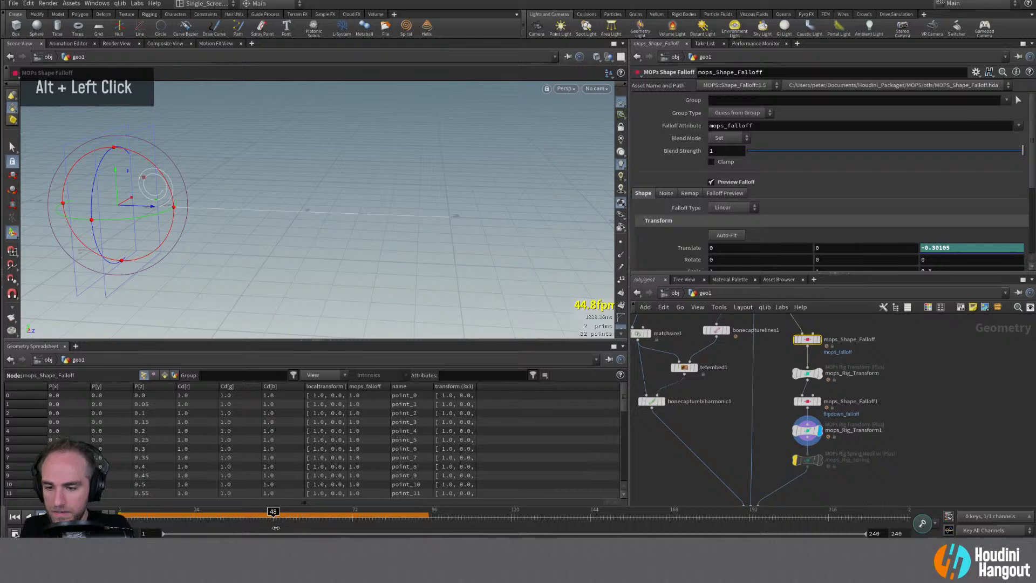
pyautogui.moveTo(138, 206); pyautogui.dragTo(482, 269)
pyautogui.keyDown('alt'); pyautogui.click(948, 258); pyautogui.keyUp('alt')
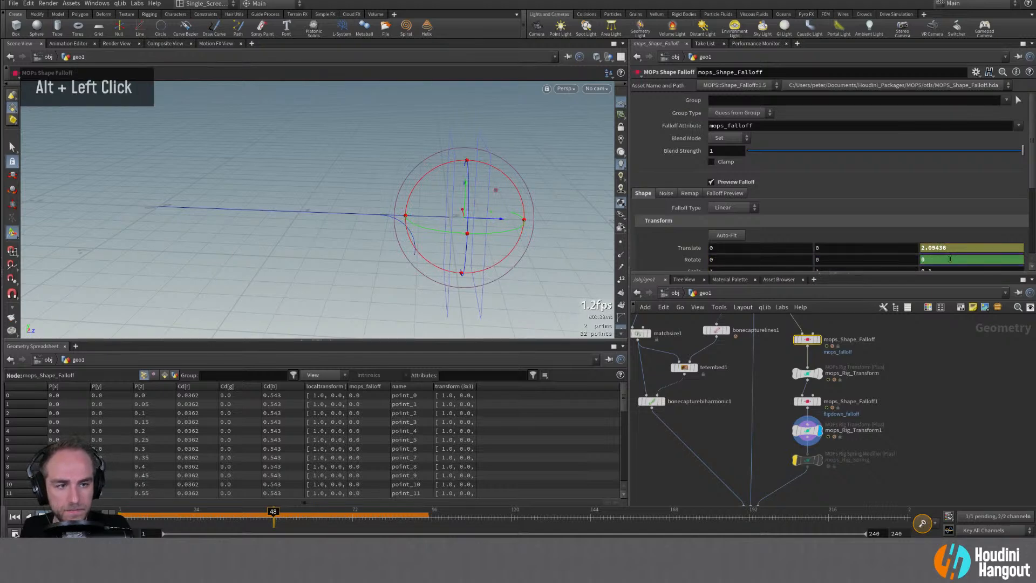
pyautogui.rightClick(949, 258)
pyautogui.click(949, 383)
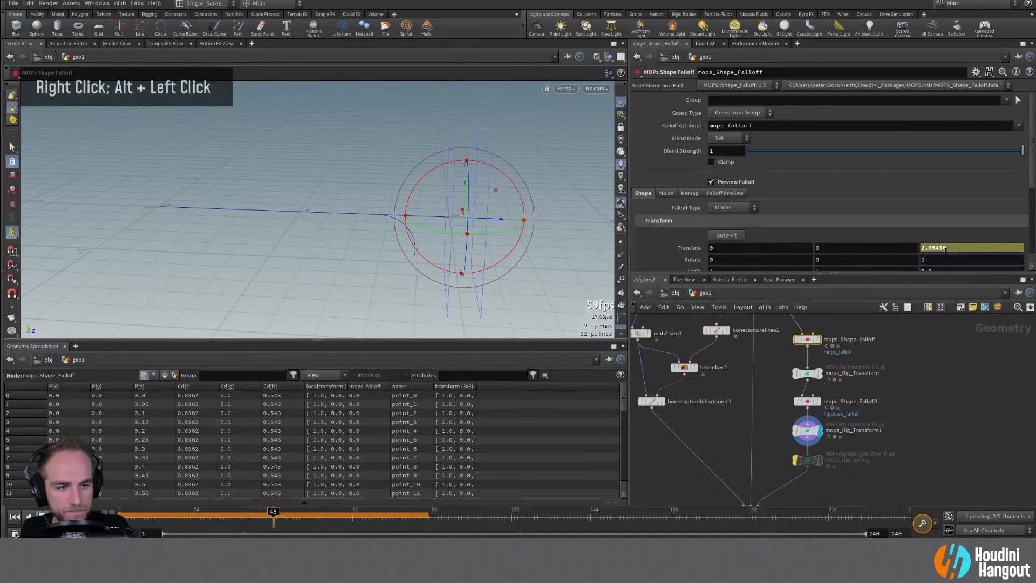
pyautogui.keyDown('alt'); pyautogui.click(945, 250); pyautogui.keyUp('alt')
# Play back the keyframed falloff from the start and return to frame 1
pyautogui.moveTo(273, 516); pyautogui.dragTo(122, 515)
pyautogui.press('Up')
pyautogui.doubleClick(42, 516)
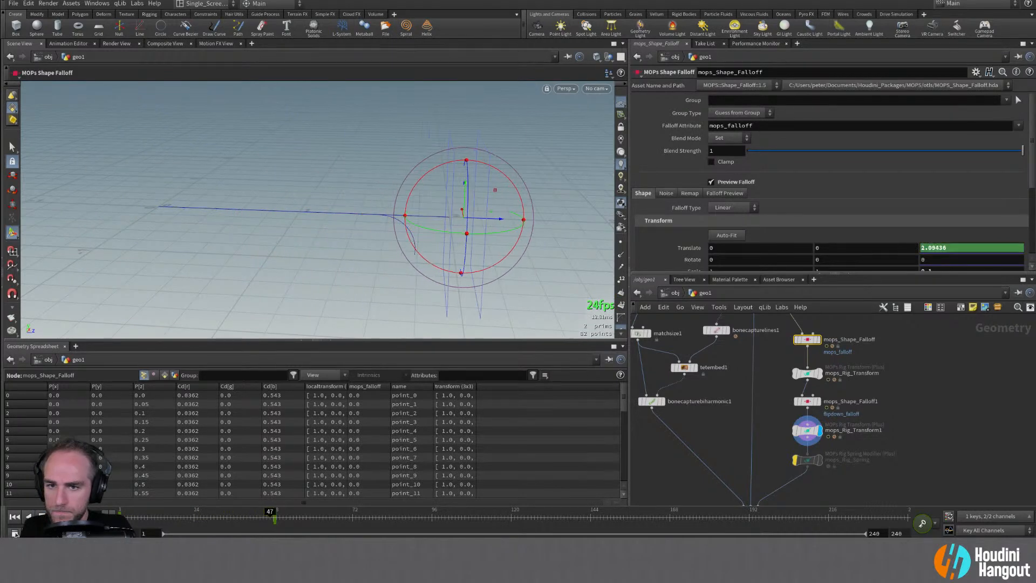
pyautogui.hotkey('ctrl', 'Up')
# Change the interpolation of mops_Shape_Falloff's Z translation to linear() and return to frame 1
pyautogui.moveTo(795, 461)
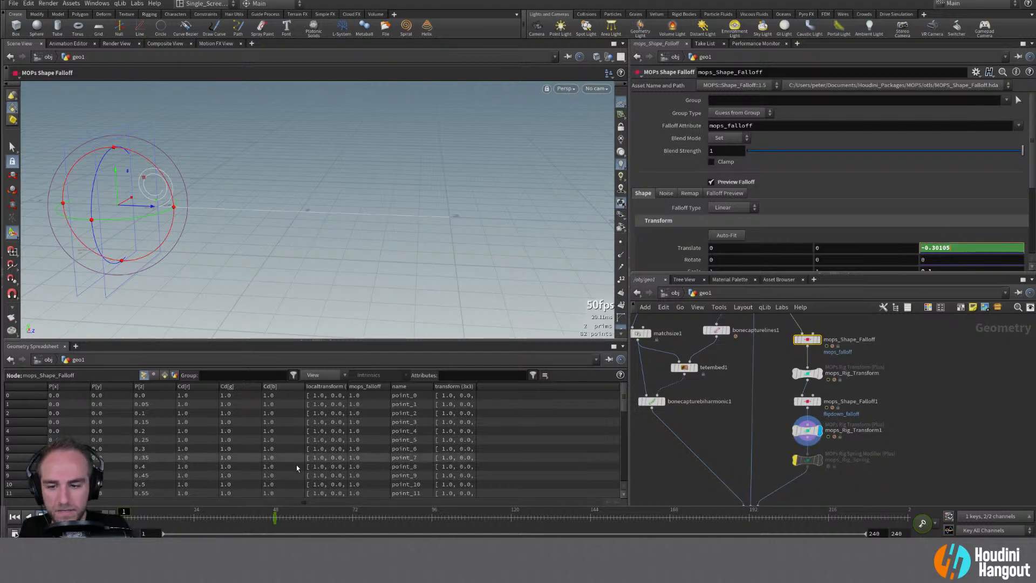
pyautogui.click(689, 248)
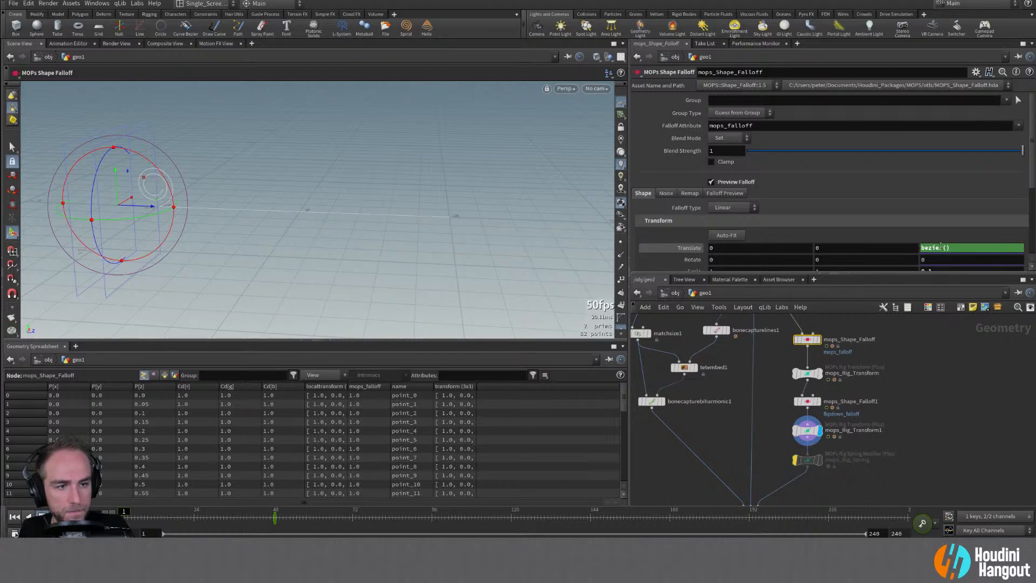
pyautogui.doubleClick(948, 248)
pyautogui.write('linear')
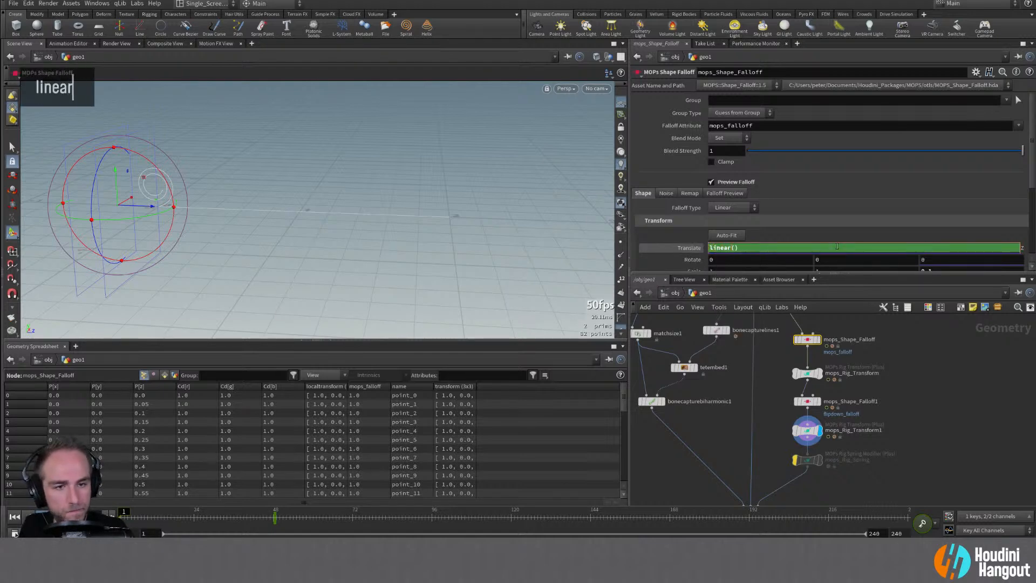
pyautogui.press('Return')
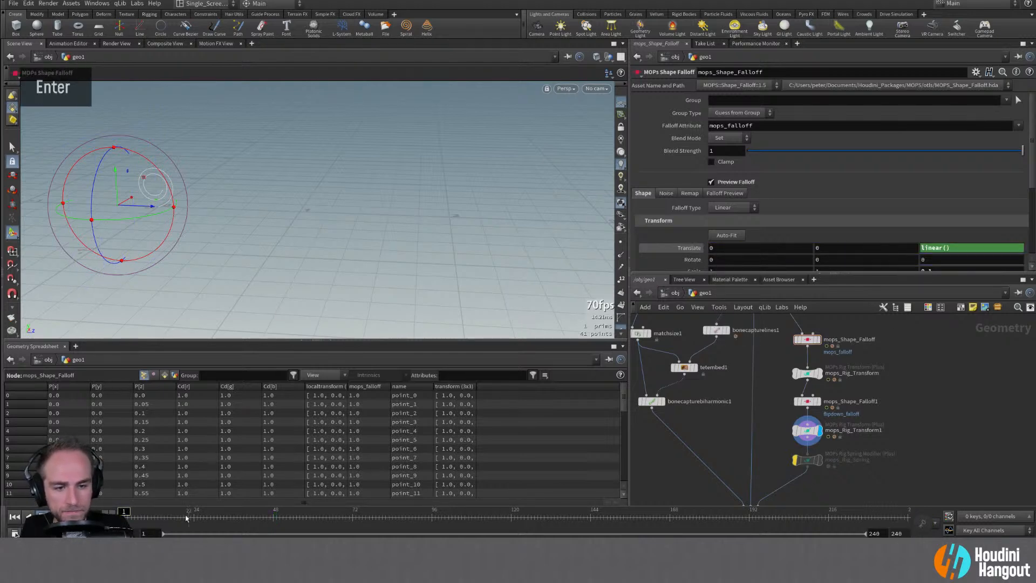
pyautogui.moveTo(195, 519); pyautogui.dragTo(122, 521)
# Enable and display mops_Rig_Spring, play its simulation and open its spring force settings
pyautogui.moveTo(772, 465); pyautogui.dragTo(780, 415, button='middle')
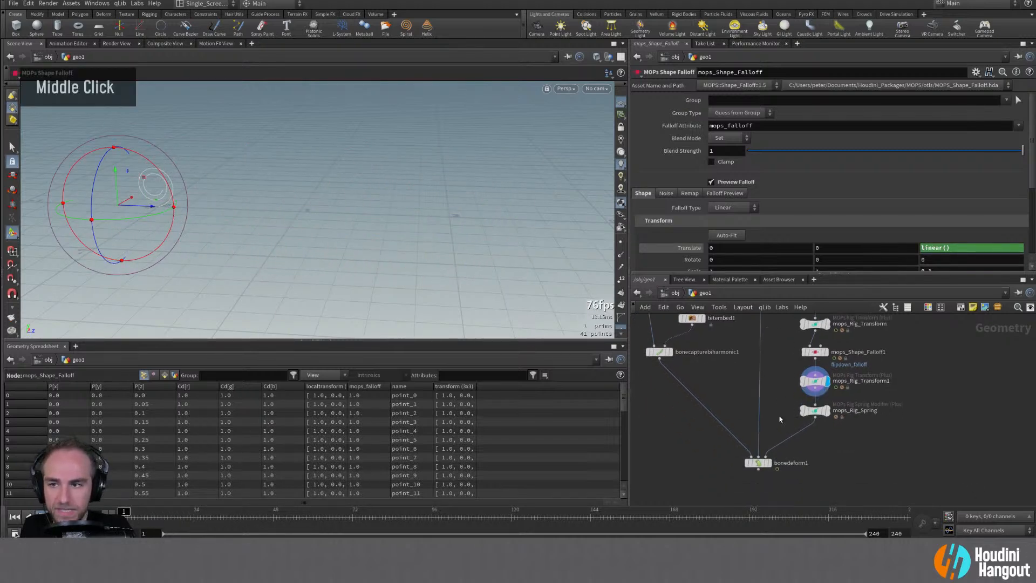
pyautogui.doubleClick(815, 411)
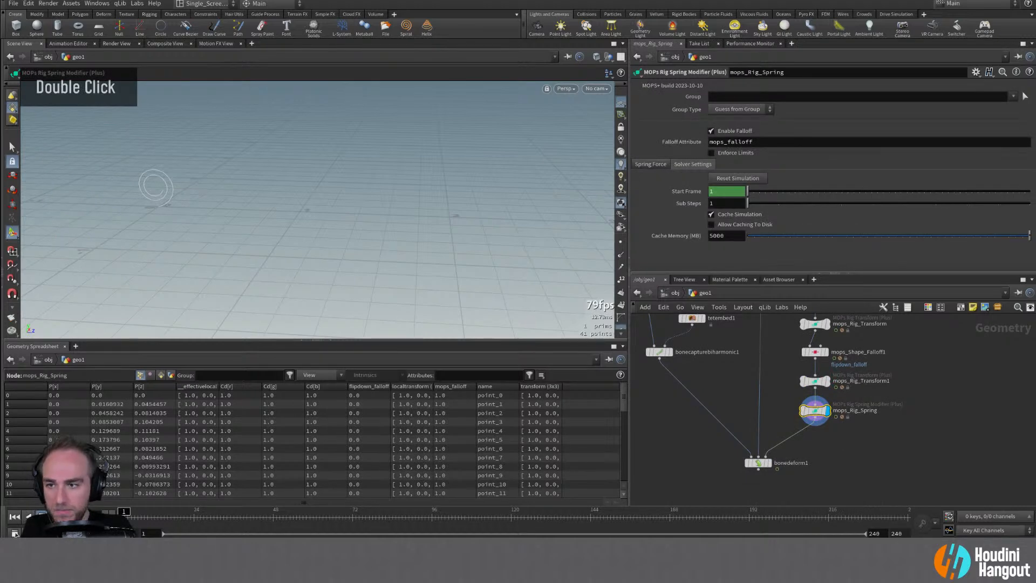
pyautogui.press('Up')
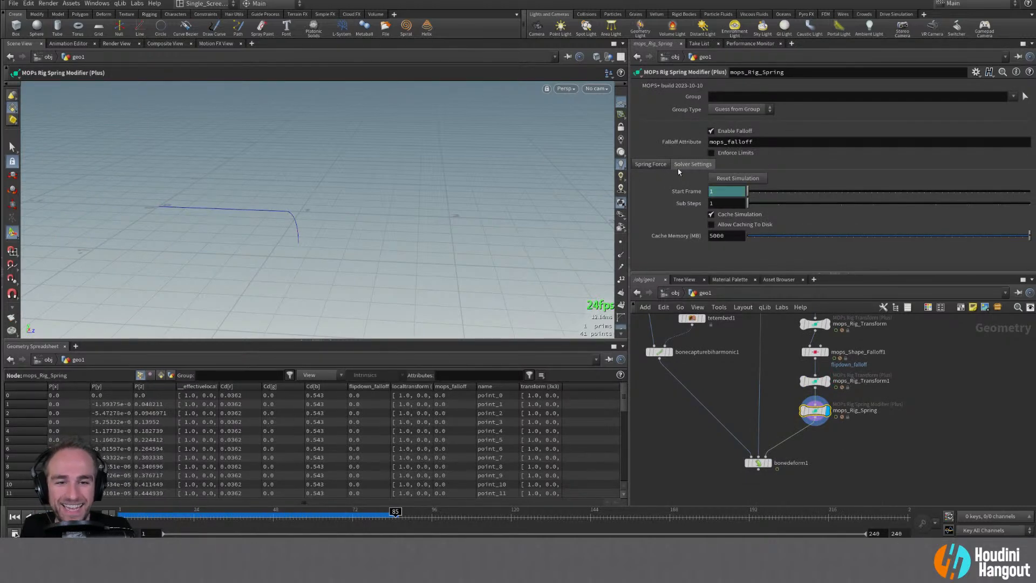
pyautogui.click(653, 164)
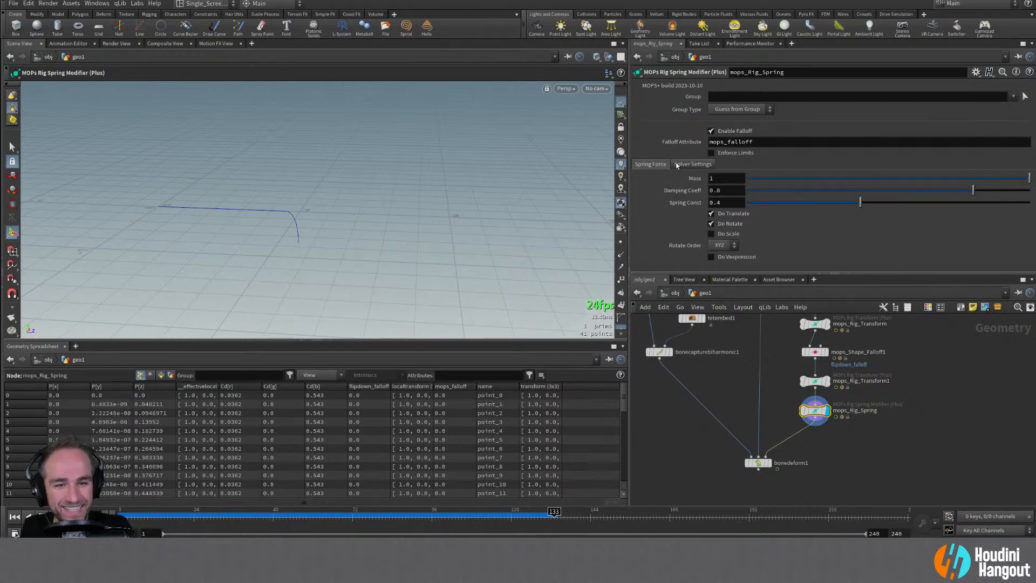
pyautogui.scroll(-1, 649, 224)
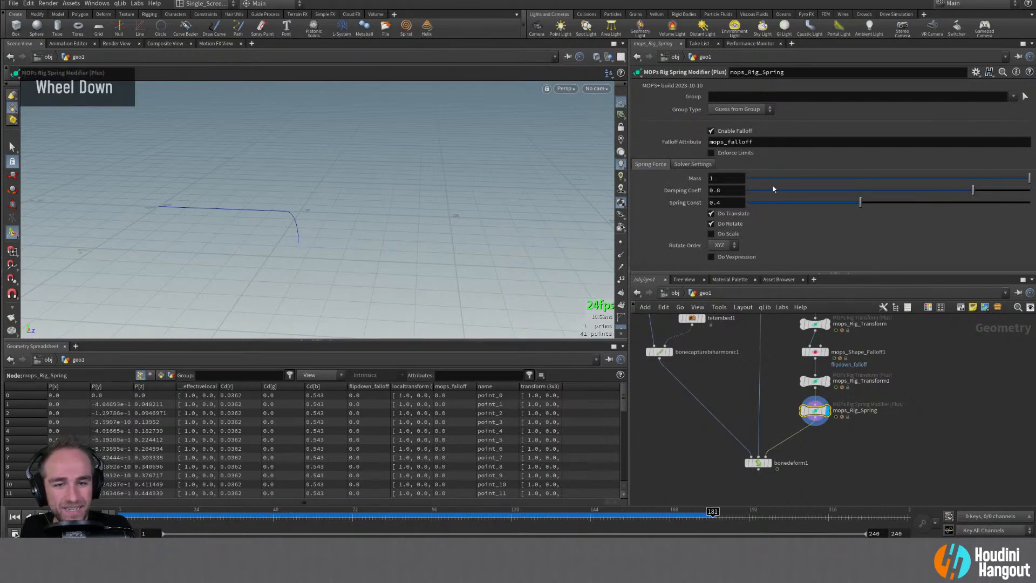
# Turn off Do Translate on mops_Rig_Spring and examine the ribbon's spring motion through the first frames
pyautogui.keyDown('alt'); pyautogui.click(336, 240); pyautogui.keyUp('alt')
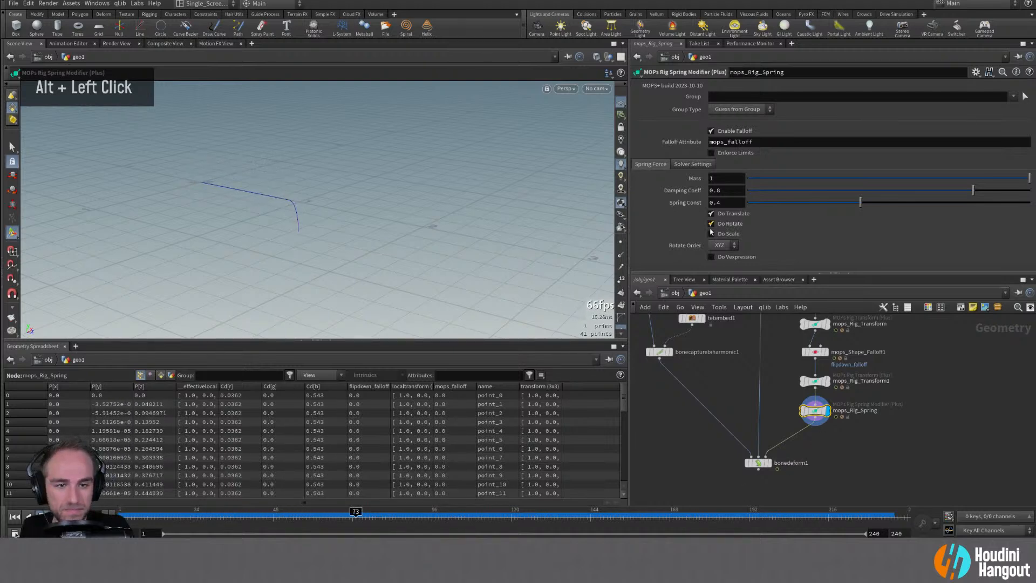
pyautogui.click(711, 213)
pyautogui.click(156, 517)
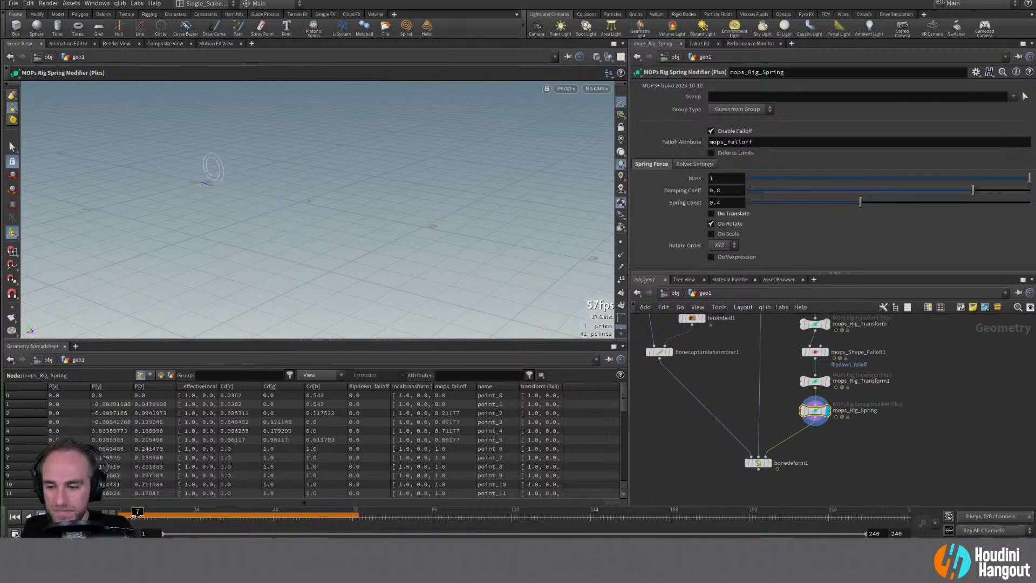
pyautogui.moveTo(155, 518); pyautogui.dragTo(335, 527)
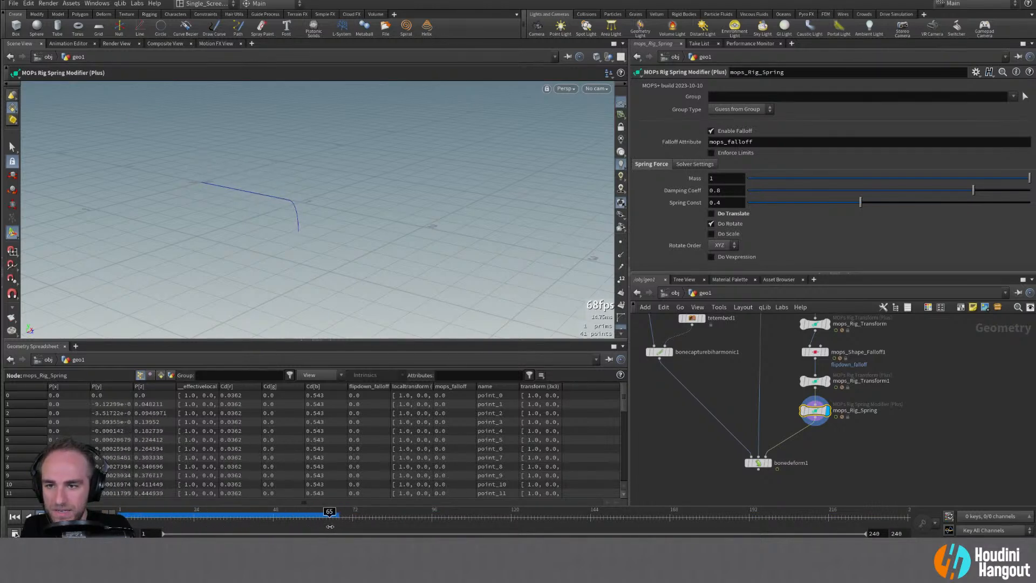
pyautogui.moveTo(239, 529)
pyautogui.mouseDown()
pyautogui.moveTo(191, 528)
pyautogui.moveTo(250, 528)
pyautogui.mouseUp()
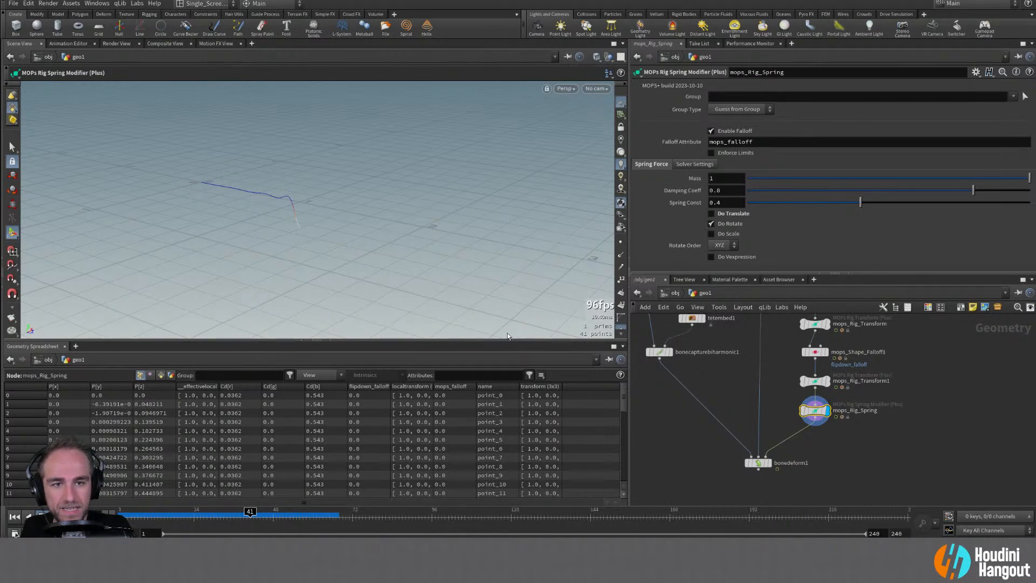
pyautogui.click(694, 164)
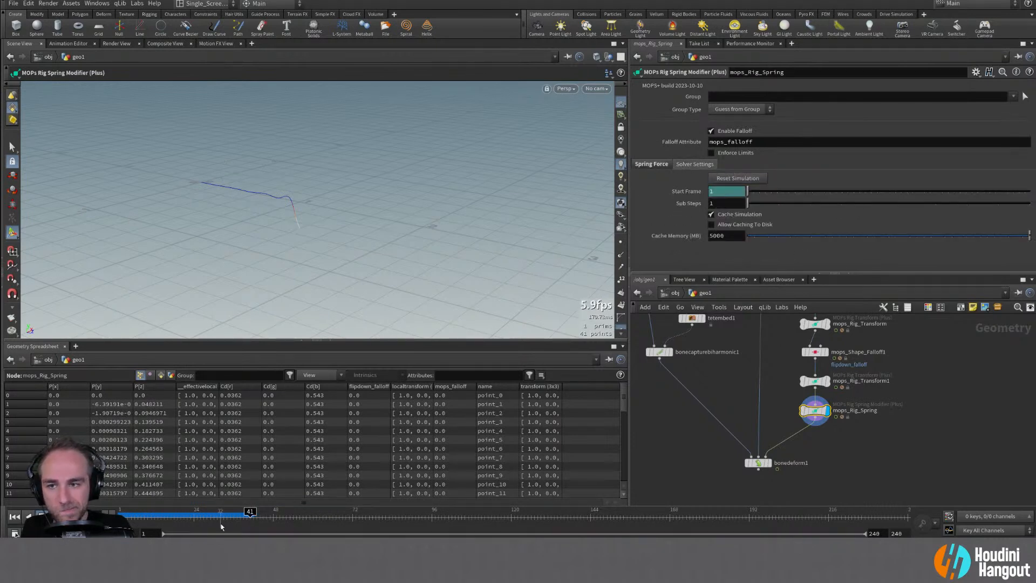
pyautogui.press('Up')
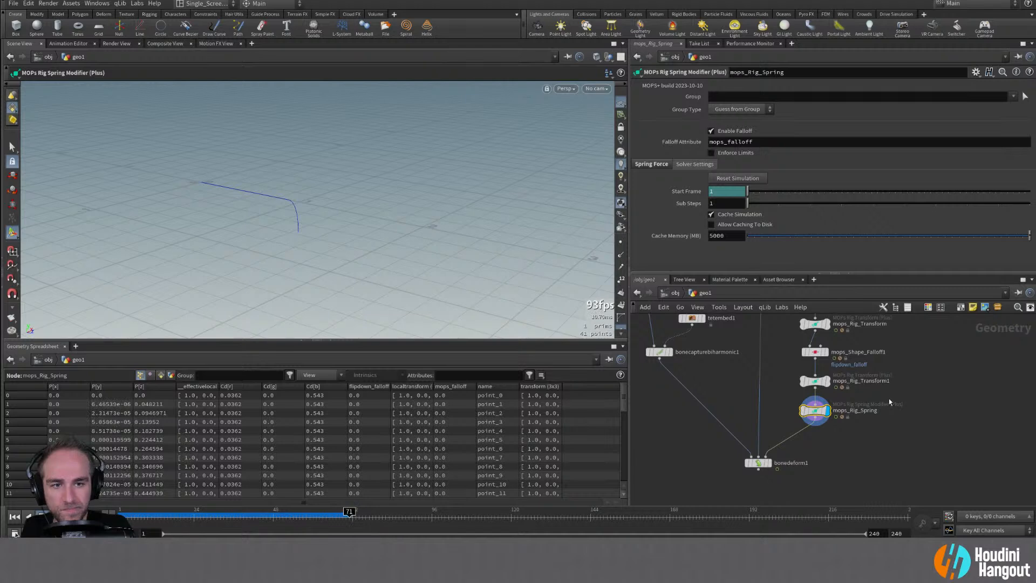
# Try mops_Rig_Spring with Spring Const 0.218 and Damping Coeff 0.937, and with 0.795 and 0.145, playing back each variation
pyautogui.doubleClick(647, 164)
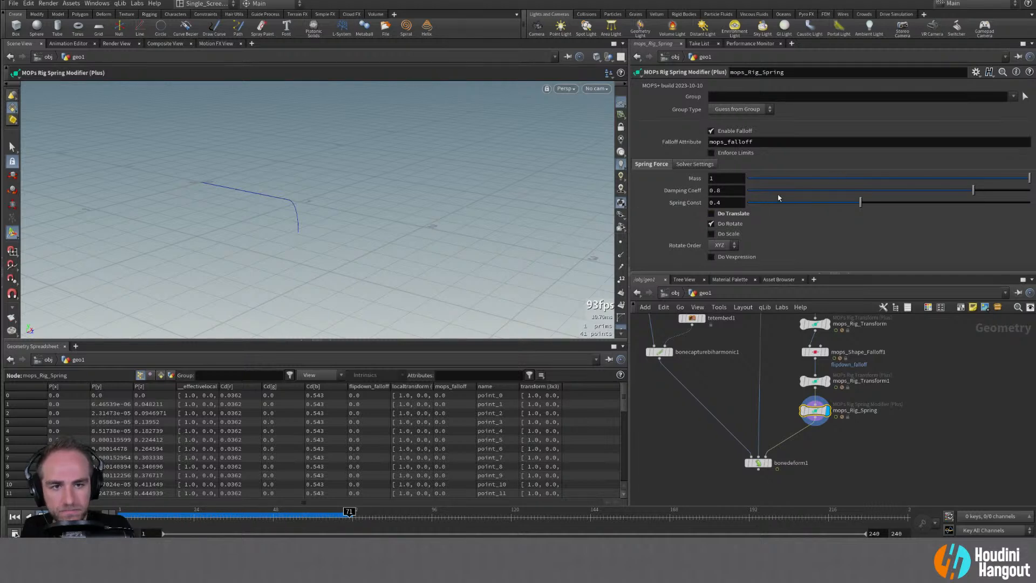
pyautogui.moveTo(859, 204); pyautogui.dragTo(824, 210)
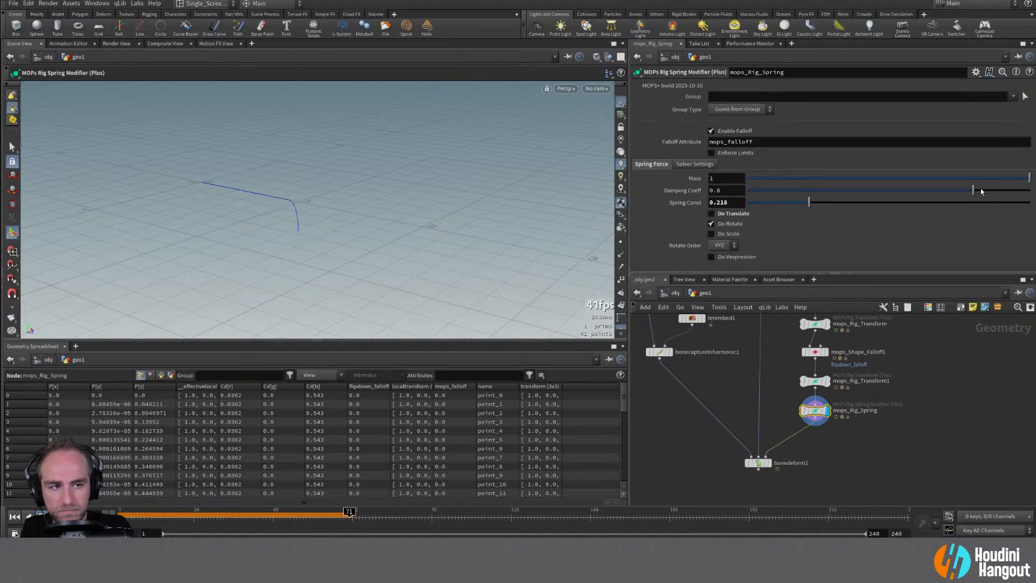
pyautogui.moveTo(1006, 196); pyautogui.dragTo(1013, 196)
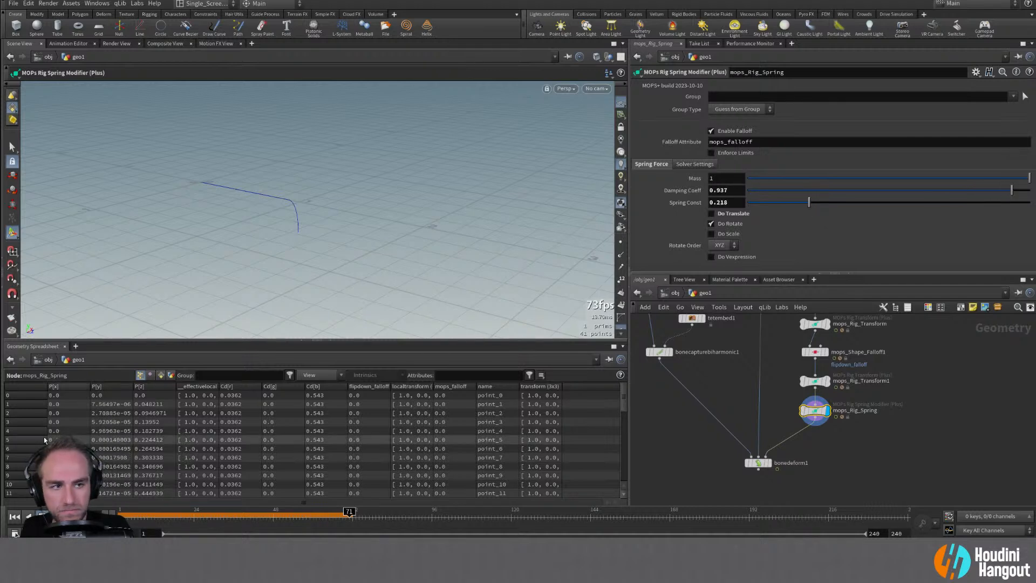
pyautogui.doubleClick(196, 166)
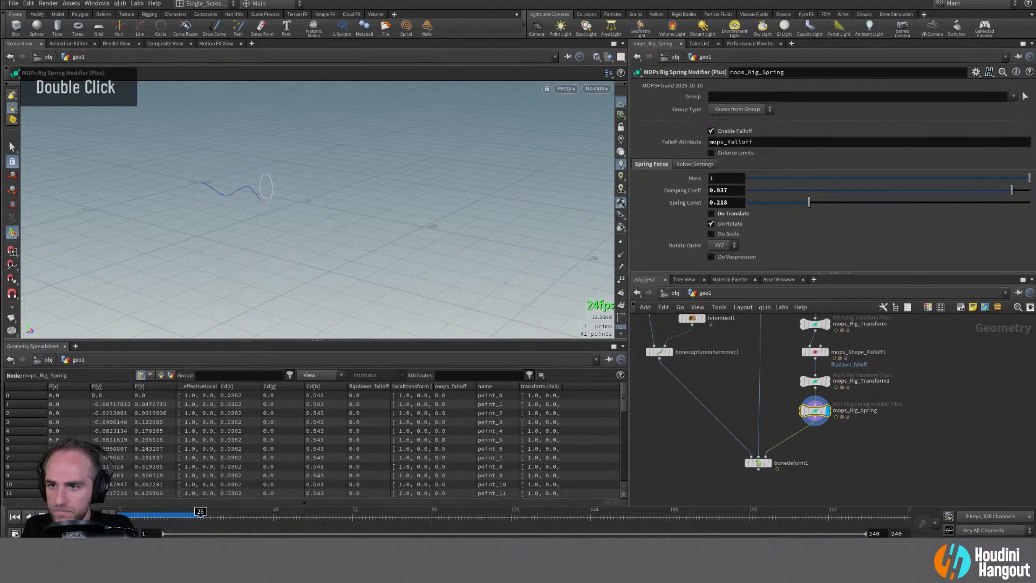
pyautogui.moveTo(1011, 190); pyautogui.dragTo(973, 219)
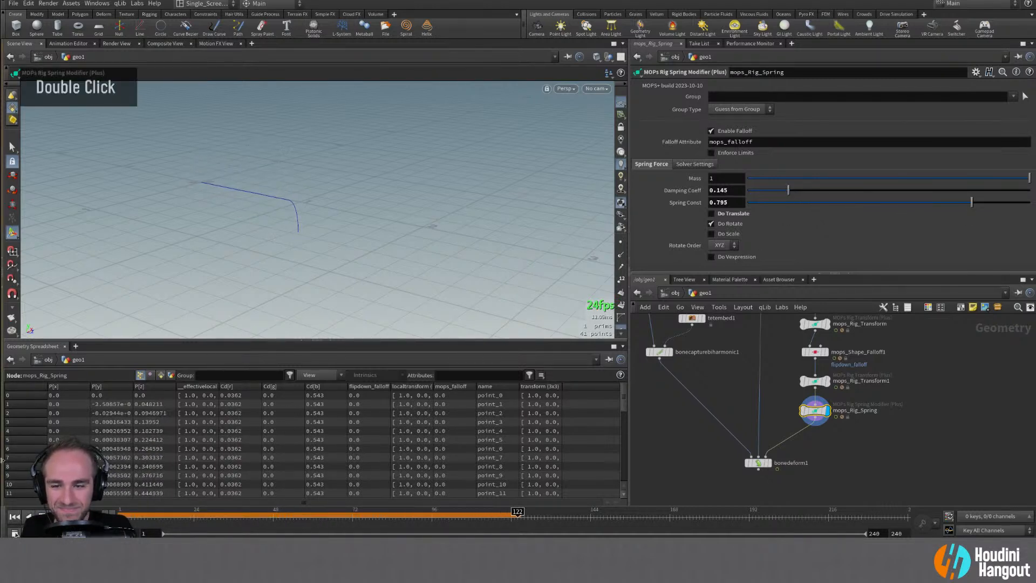
pyautogui.click(15, 516)
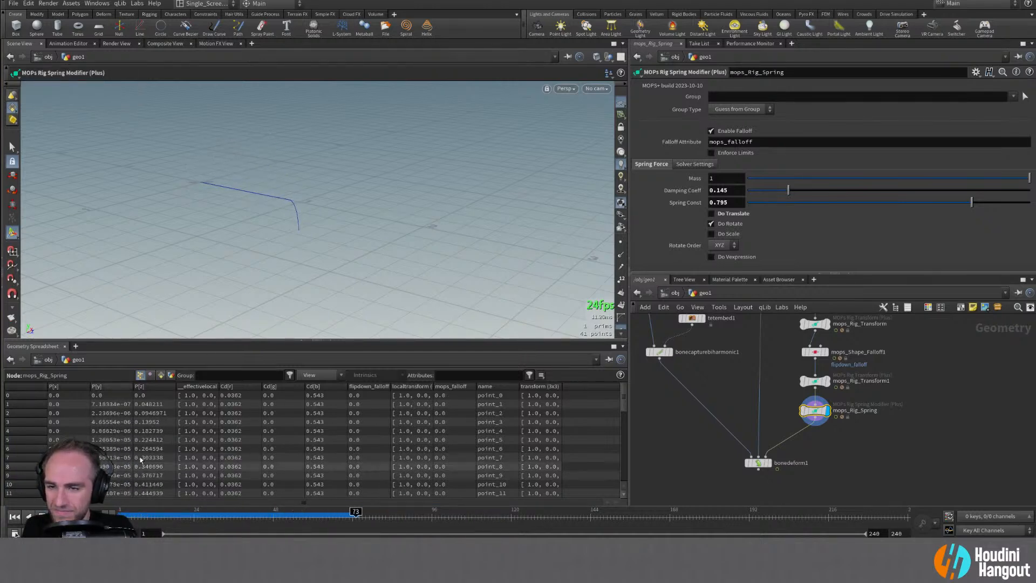
# Reset mops_Rig_Spring's Spring Const to 0.4, set Damping Coeff to 0.263 and replay the simulation from frame 1
pyautogui.moveTo(788, 190); pyautogui.dragTo(848, 190)
pyautogui.moveTo(971, 202); pyautogui.dragTo(902, 203)
pyautogui.press('ctrl')
pyautogui.keyDown('ctrl'); pyautogui.middleClick(673, 207); pyautogui.keyUp('ctrl')
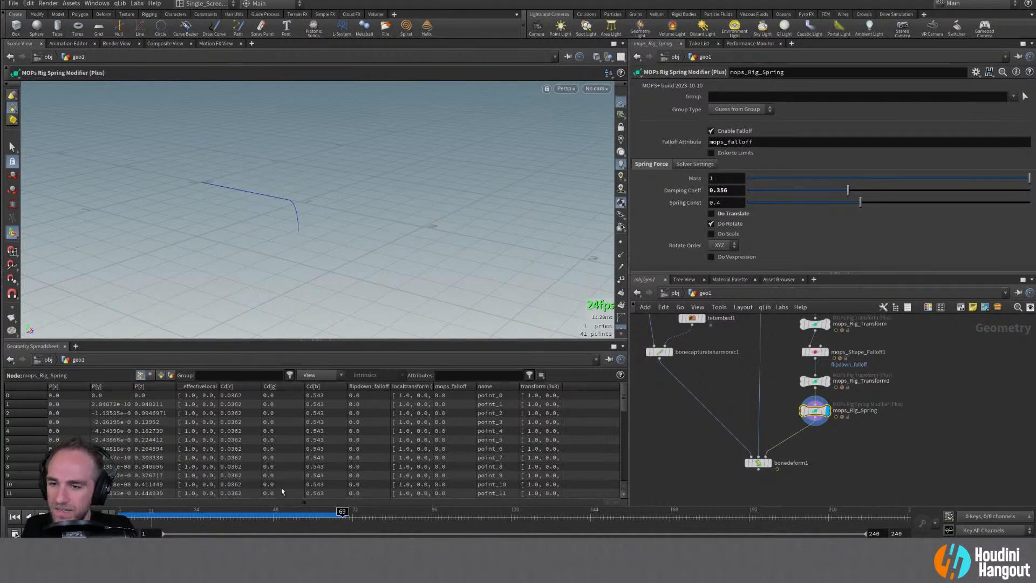
pyautogui.moveTo(845, 189); pyautogui.dragTo(821, 189)
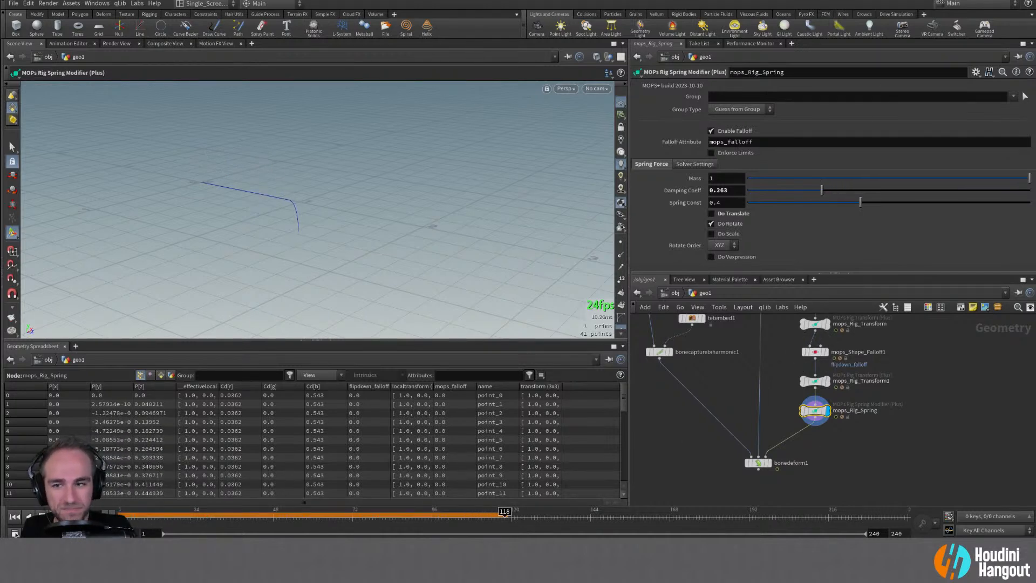
pyautogui.keyDown('alt'); pyautogui.moveTo(265, 188); pyautogui.dragTo(319, 157); pyautogui.keyUp('alt')
pyautogui.keyDown('alt'); pyautogui.moveTo(266, 250); pyautogui.dragTo(202, 300); pyautogui.keyUp('alt')
pyautogui.click(14, 517)
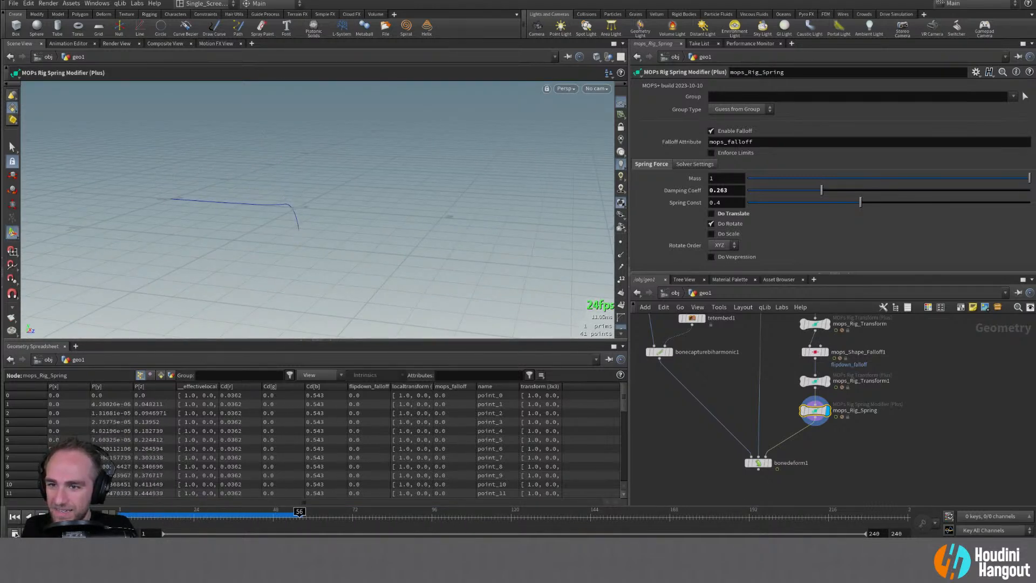
pyautogui.click(14, 516)
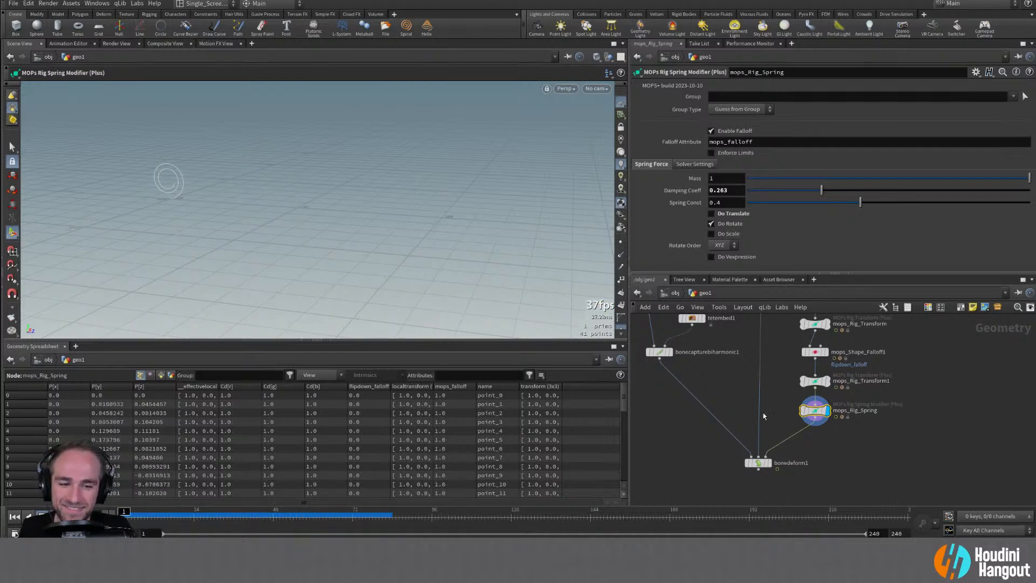
# Delete mops_Rig_Spring, display bonedeform1 and play the thickened ribbon's animation
pyautogui.press('Delete')
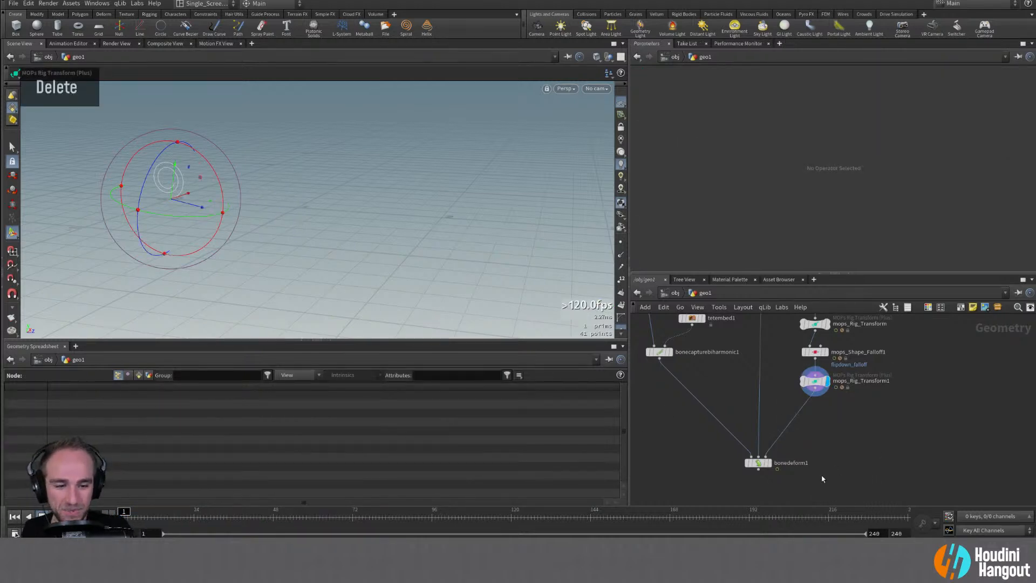
pyautogui.doubleClick(757, 462)
pyautogui.press('Up')
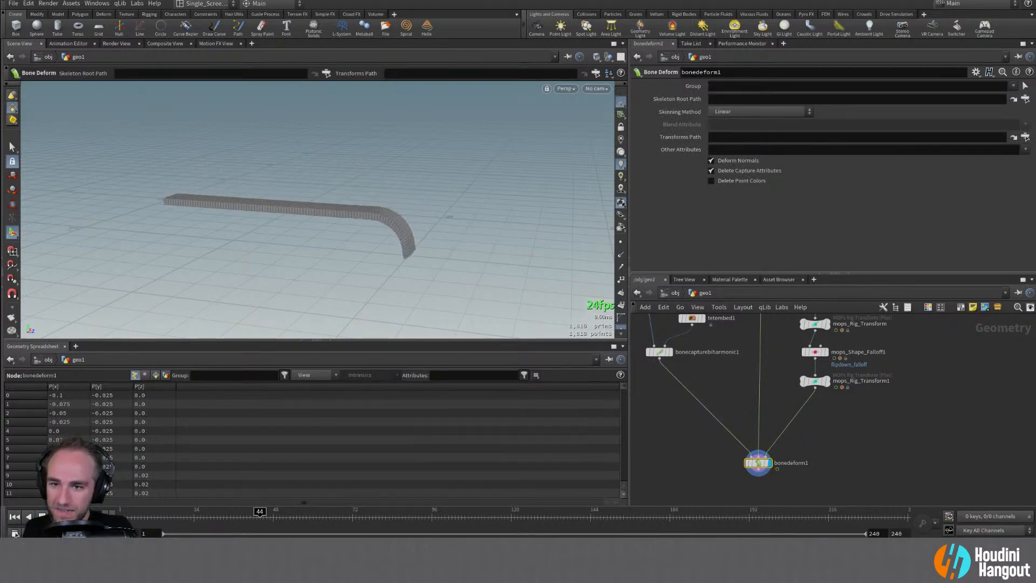
# Select mops_Rig_Transform1 with its viewport handle while bonedeform1 stays displayed, and save the scene file
pyautogui.doubleClick(814, 380)
pyautogui.keyDown('alt'); pyautogui.moveTo(253, 243); pyautogui.dragTo(268, 246); pyautogui.keyUp('alt')
pyautogui.press('Return')
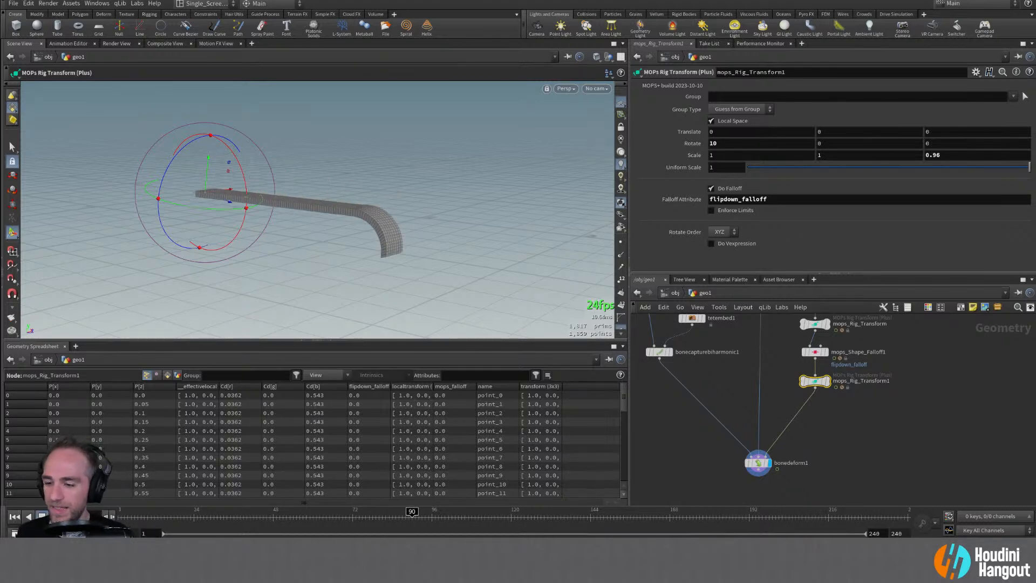
pyautogui.click(9, 4)
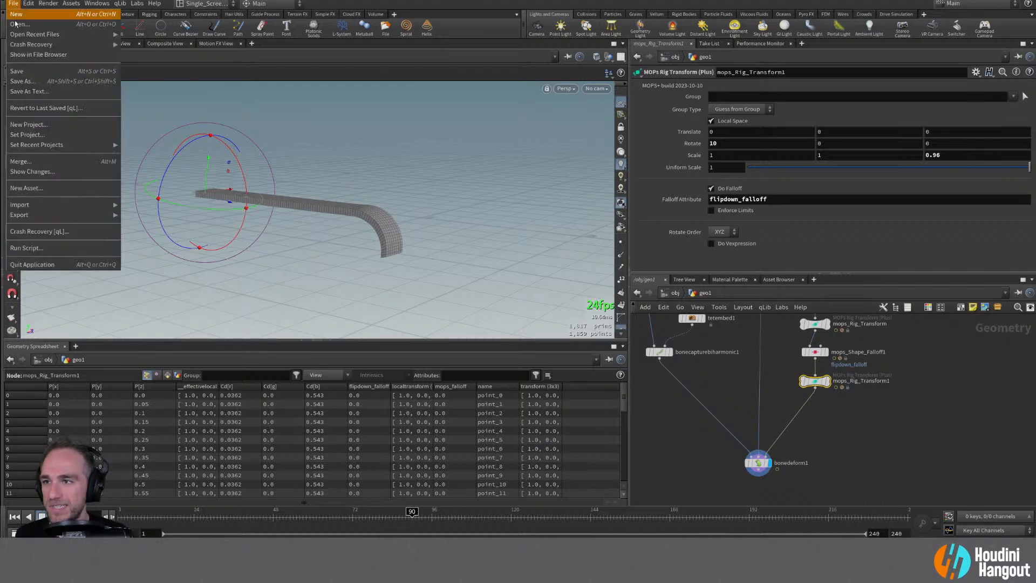
pyautogui.click(26, 73)
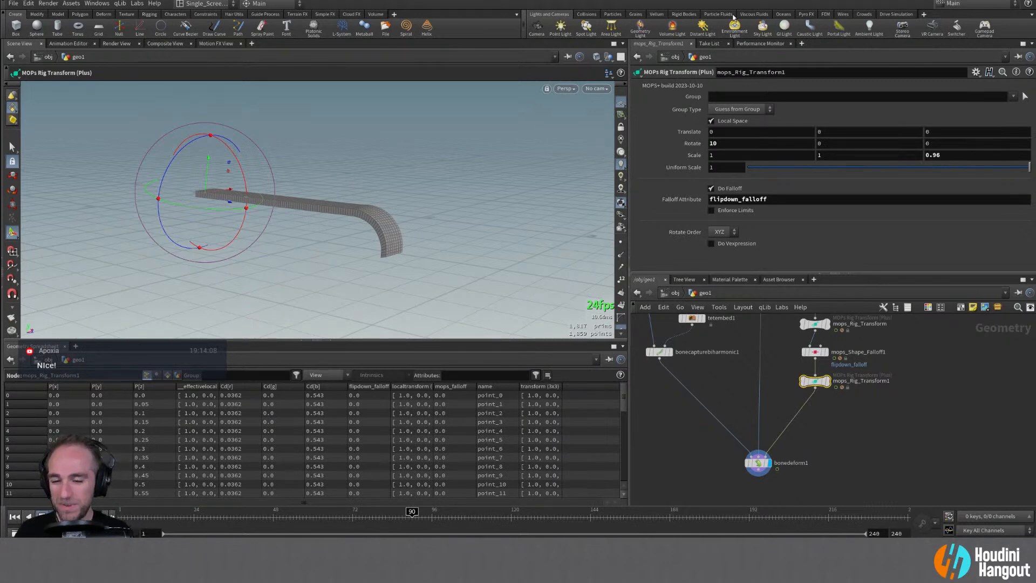
# Play the unrolling ribbon animation from frame 1
pyautogui.moveTo(162, 516); pyautogui.dragTo(124, 516)
pyautogui.press('Up')
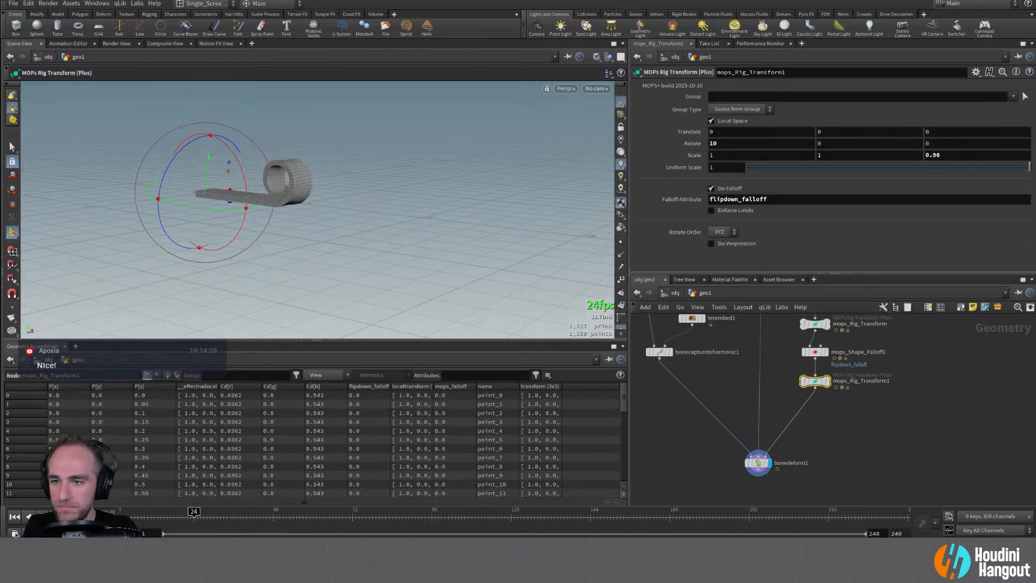
# Examine the unrolling ribbon's animation close up from another angle while it plays
pyautogui.keyDown('alt'); pyautogui.moveTo(249, 171); pyautogui.dragTo(324, 178); pyautogui.keyUp('alt')
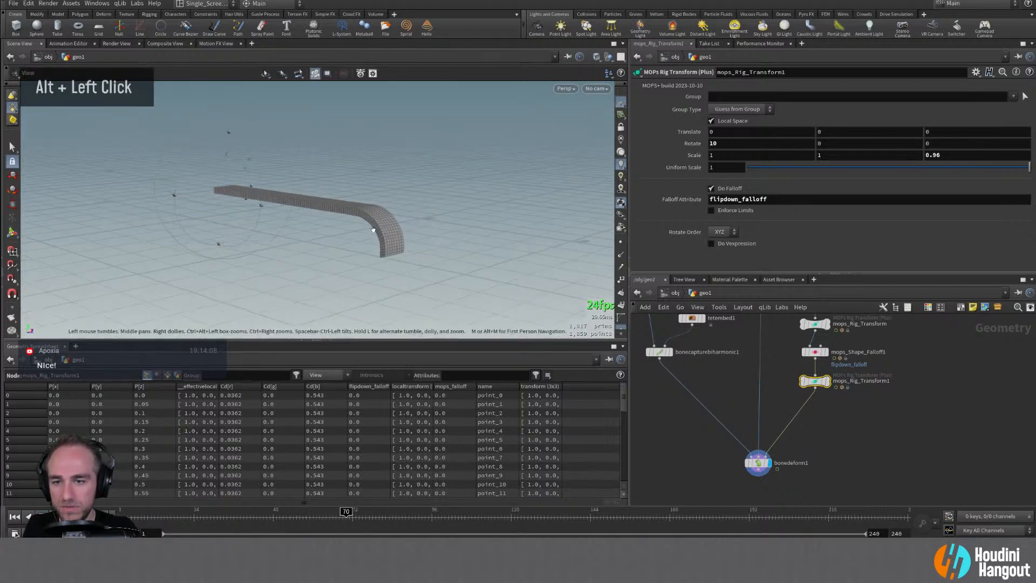
pyautogui.keyDown('alt'); pyautogui.moveTo(324, 178); pyautogui.dragTo(444, 173, button='right'); pyautogui.keyUp('alt')
pyautogui.keyDown('alt'); pyautogui.moveTo(444, 174); pyautogui.dragTo(376, 211); pyautogui.keyUp('alt')
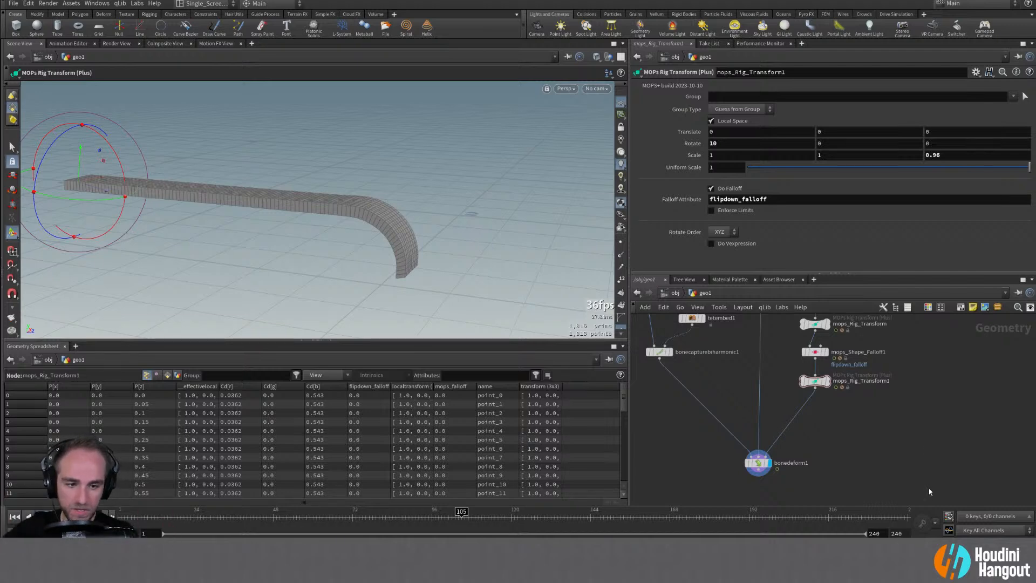
# Switch to the scene containing unrolling_ribbon, select geo_rolling_spheres at object level and hide unrolling_ribbon
pyautogui.press('u')
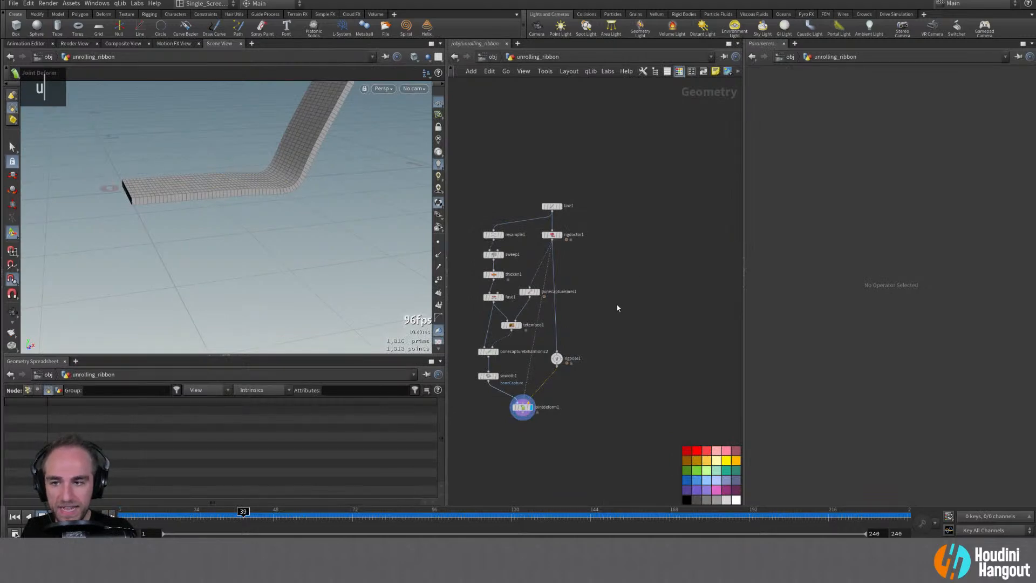
pyautogui.press('u')
pyautogui.click(516, 251)
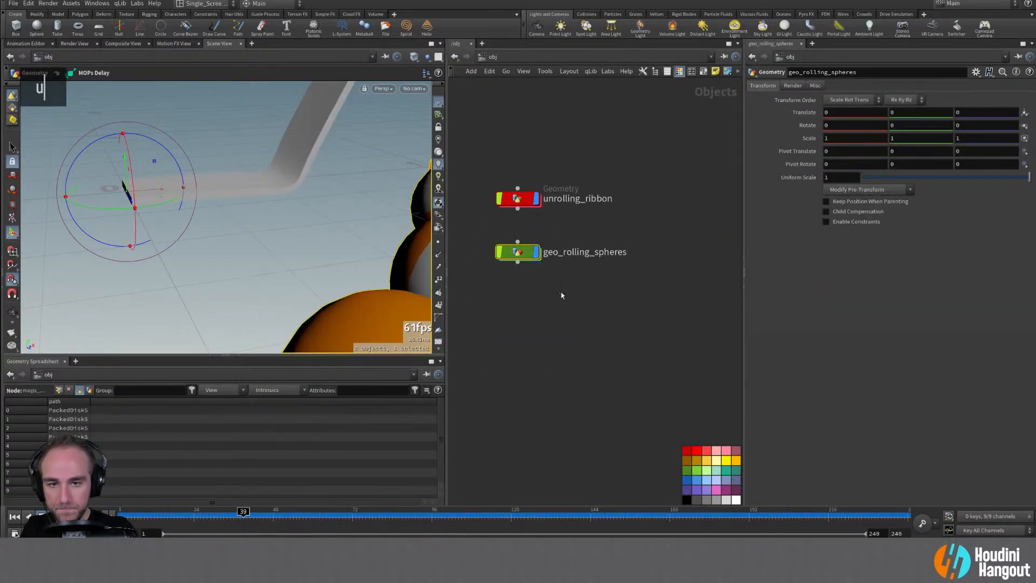
pyautogui.click(536, 198)
# Play the rolling spheres animation from frame 1 and view the row of spheres from several angles
pyautogui.keyDown('alt'); pyautogui.moveTo(243, 216); pyautogui.dragTo(189, 227, button='right'); pyautogui.keyUp('alt')
pyautogui.keyDown('alt'); pyautogui.moveTo(189, 226); pyautogui.dragTo(134, 270); pyautogui.keyUp('alt')
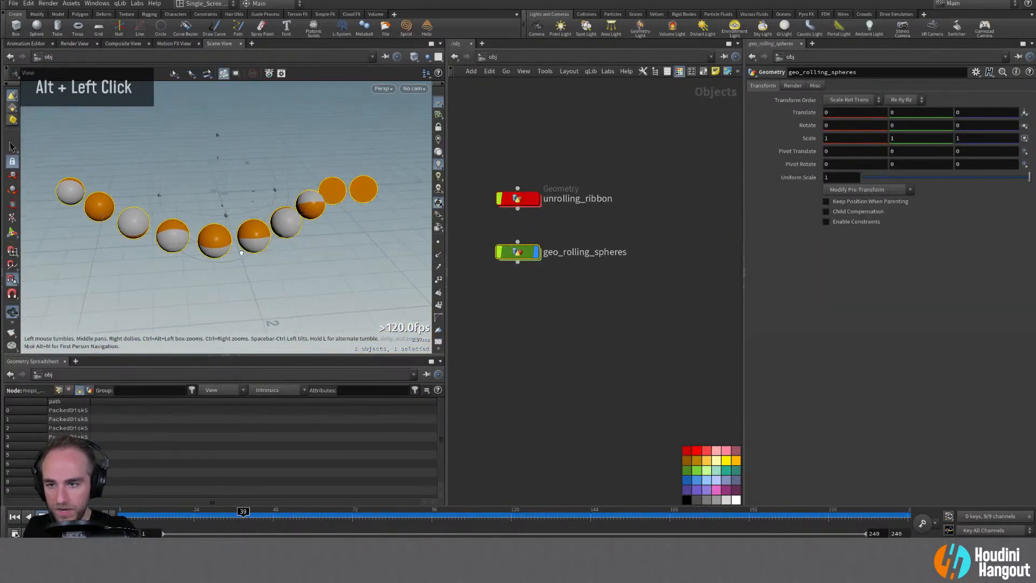
pyautogui.keyDown('alt'); pyautogui.moveTo(135, 270); pyautogui.dragTo(115, 300, button='right'); pyautogui.keyUp('alt')
pyautogui.press('r')
pyautogui.click(14, 518)
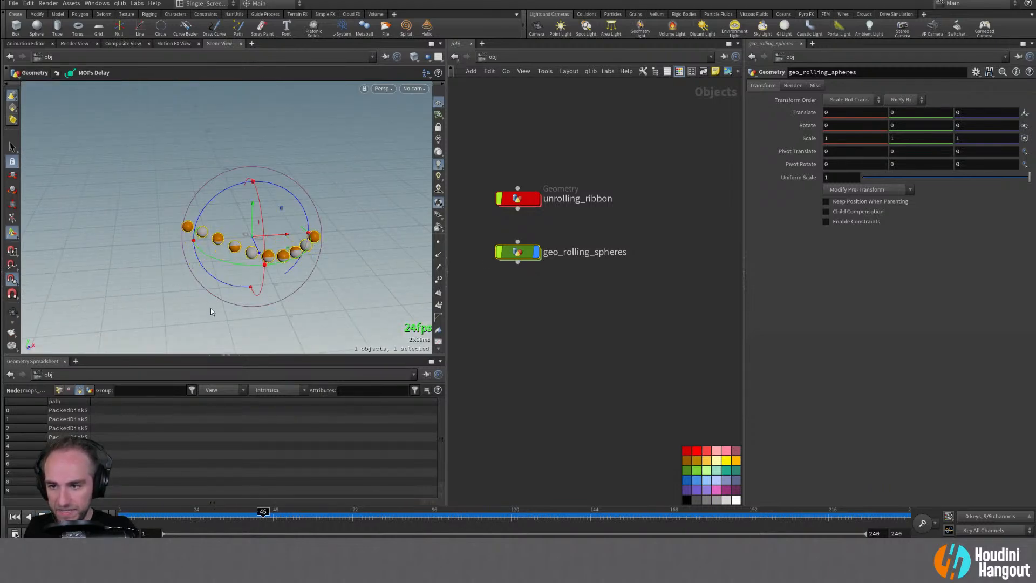
pyautogui.press('Escape')
pyautogui.keyDown('alt'); pyautogui.moveTo(238, 258); pyautogui.dragTo(243, 248); pyautogui.keyUp('alt')
pyautogui.keyDown('alt'); pyautogui.moveTo(243, 249); pyautogui.dragTo(161, 222, button='right'); pyautogui.keyUp('alt')
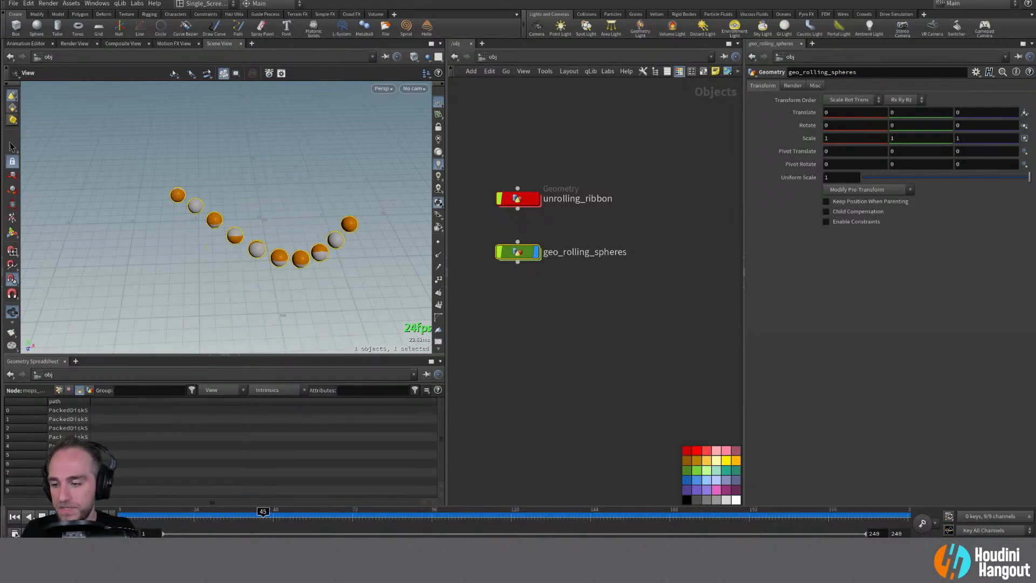
# Enter geo_rolling_spheres and show the settings of mops_Instancer
pyautogui.click(517, 262)
pyautogui.doubleClick(518, 252)
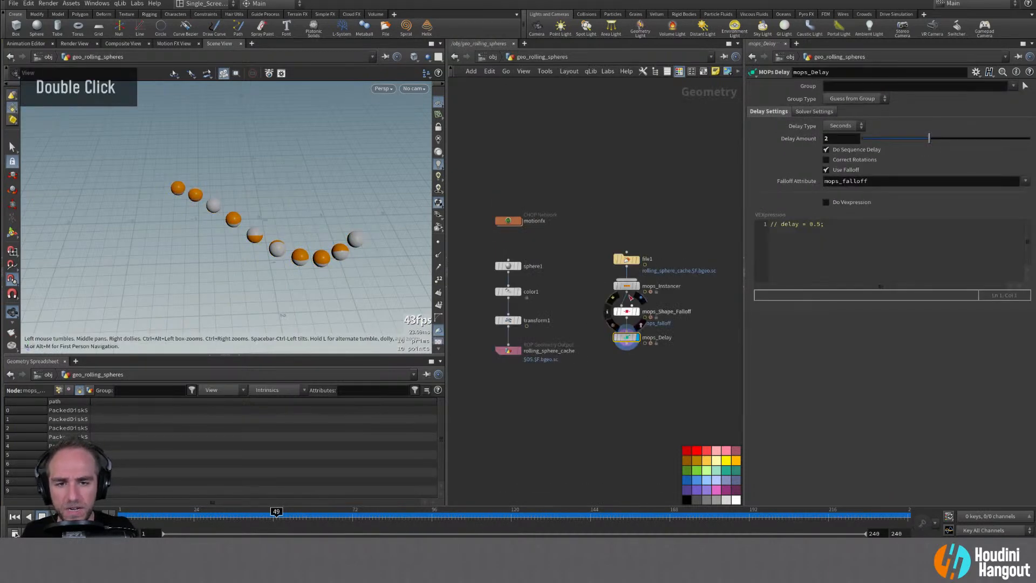
pyautogui.click(626, 286)
# Set mops_Instancer's Cycle Method to Clamp and replay the spheres from frame 1
pyautogui.click(868, 348)
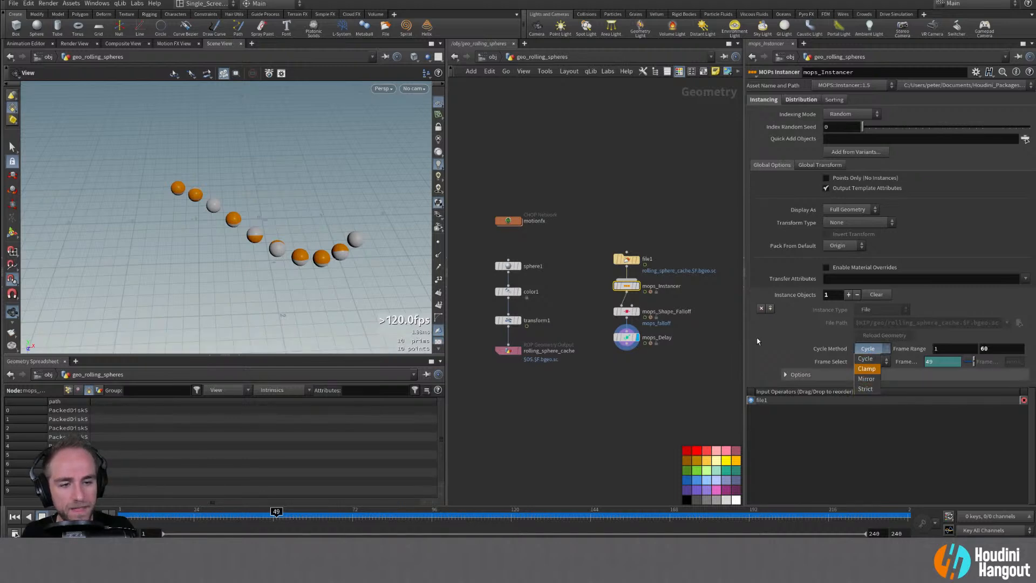
pyautogui.click(785, 341)
pyautogui.click(870, 349)
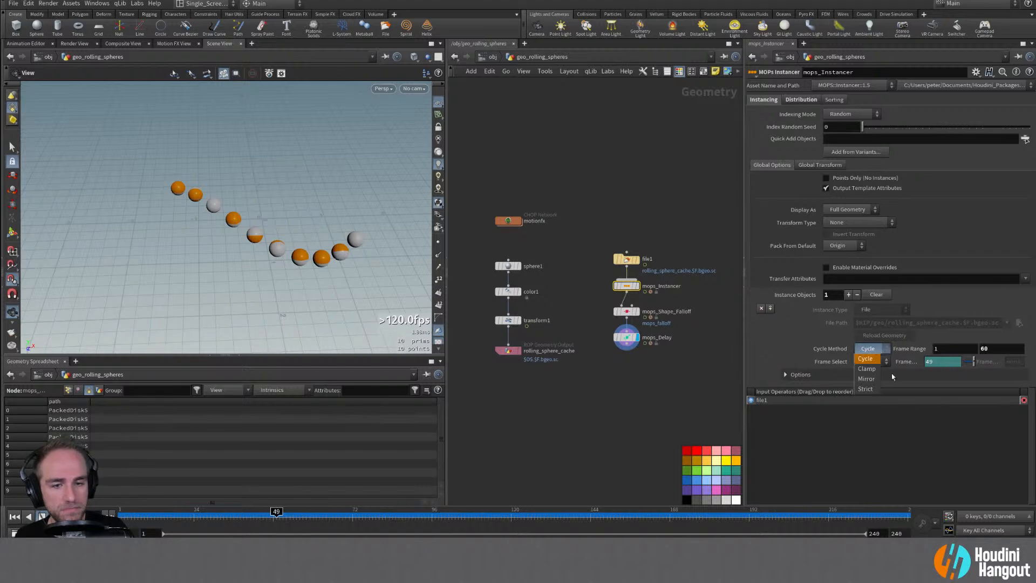
pyautogui.click(867, 362)
pyautogui.click(14, 516)
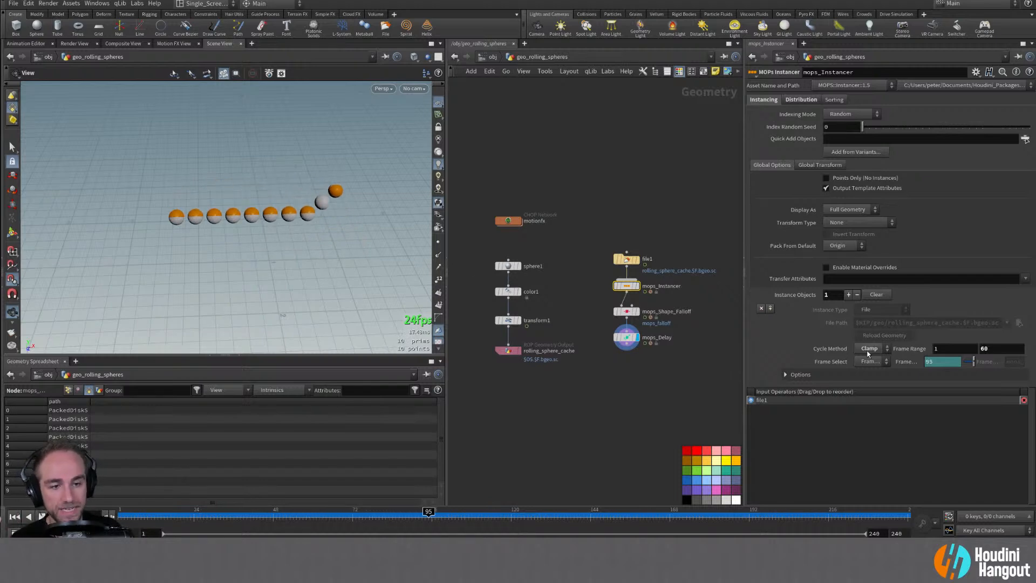
# Try Mirror as mops_Instancer's Cycle Method, then set it back to Cycle and rewind to frame 1
pyautogui.click(869, 348)
pyautogui.click(865, 379)
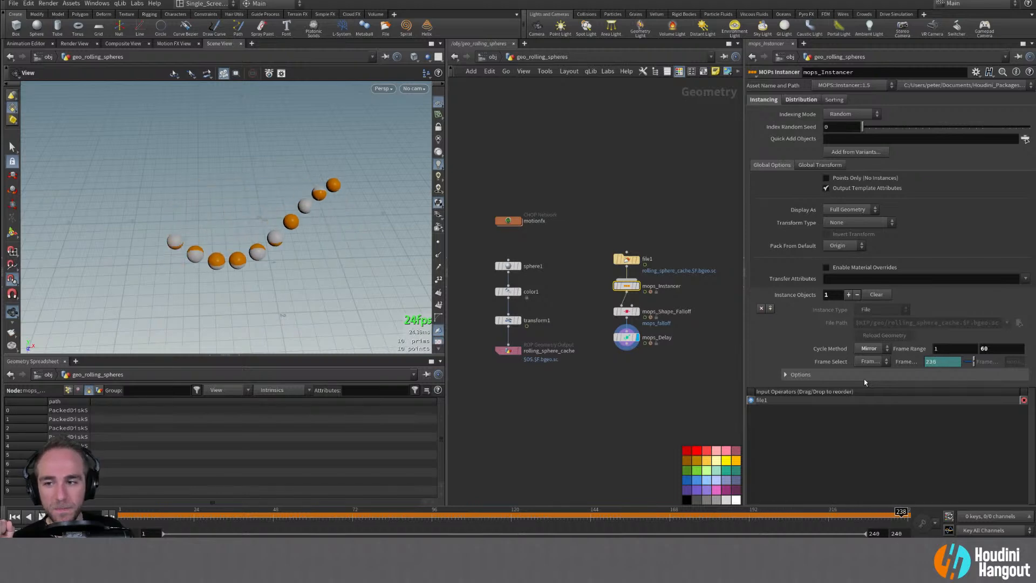
pyautogui.click(879, 349)
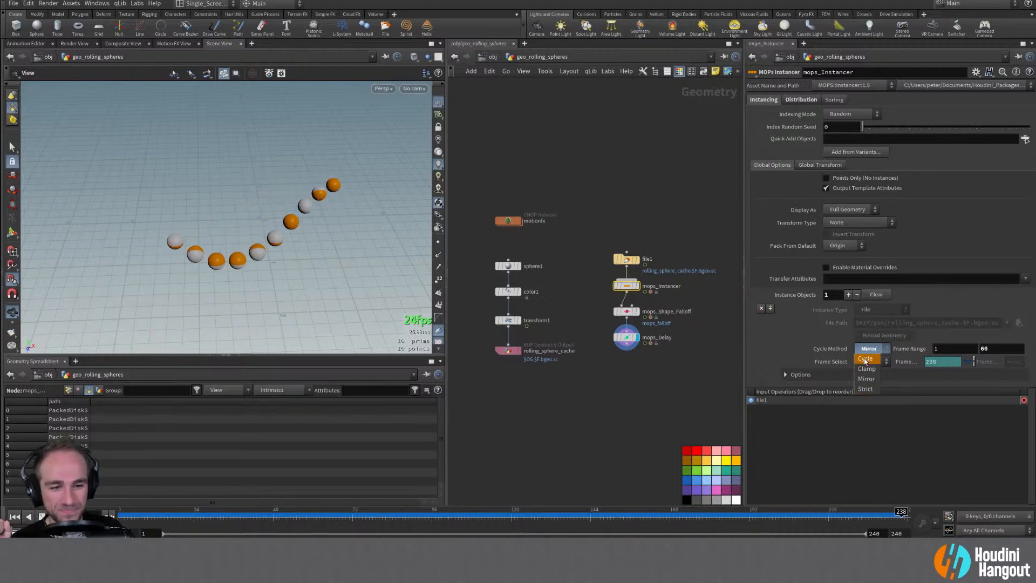
pyautogui.click(865, 358)
pyautogui.click(14, 516)
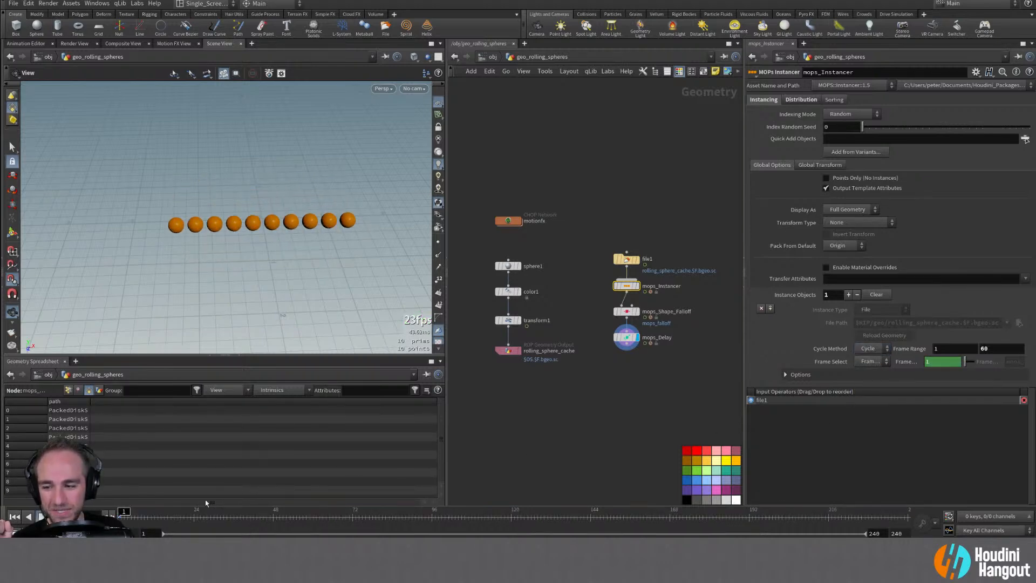
# Show the file1 node's settings for loading the cached rolling sphere geometry
pyautogui.click(626, 258)
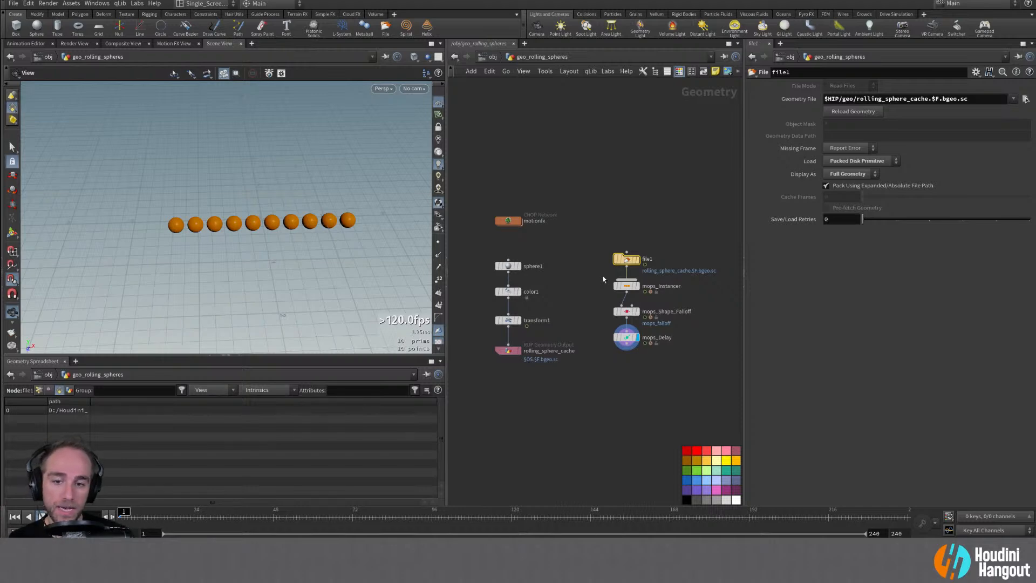
pyautogui.moveTo(508, 291); pyautogui.dragTo(509, 293)
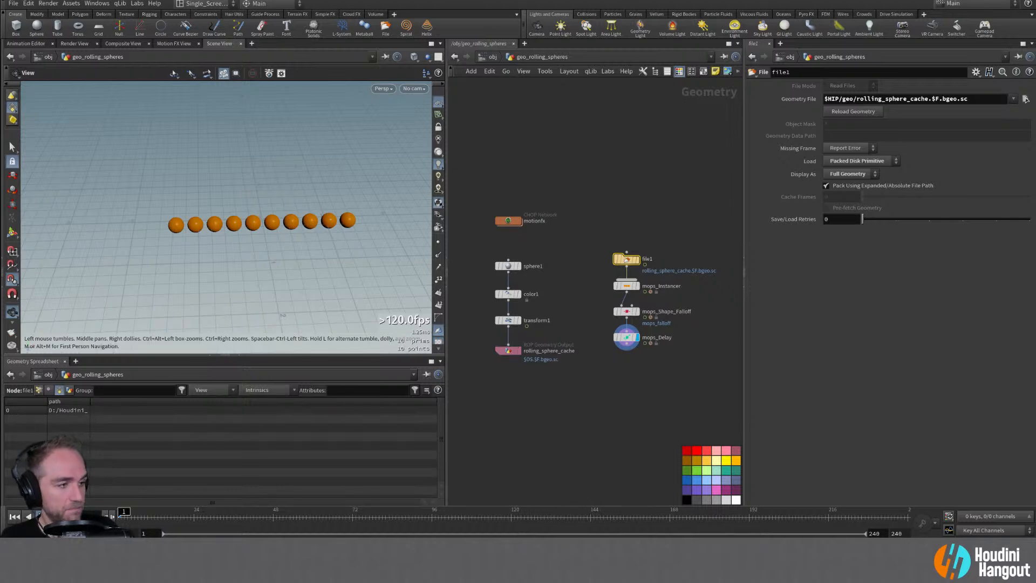
# Find and open the alternative carpet scene file that contains the skeletonblend1 rig
pyautogui.scroll(1, 593, 388)
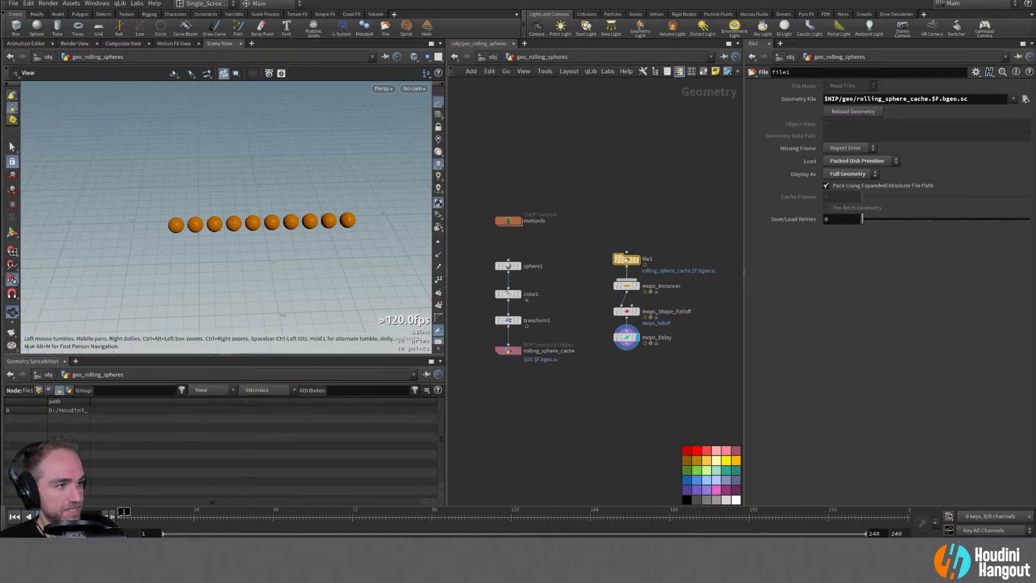
pyautogui.scroll(1, 593, 388)
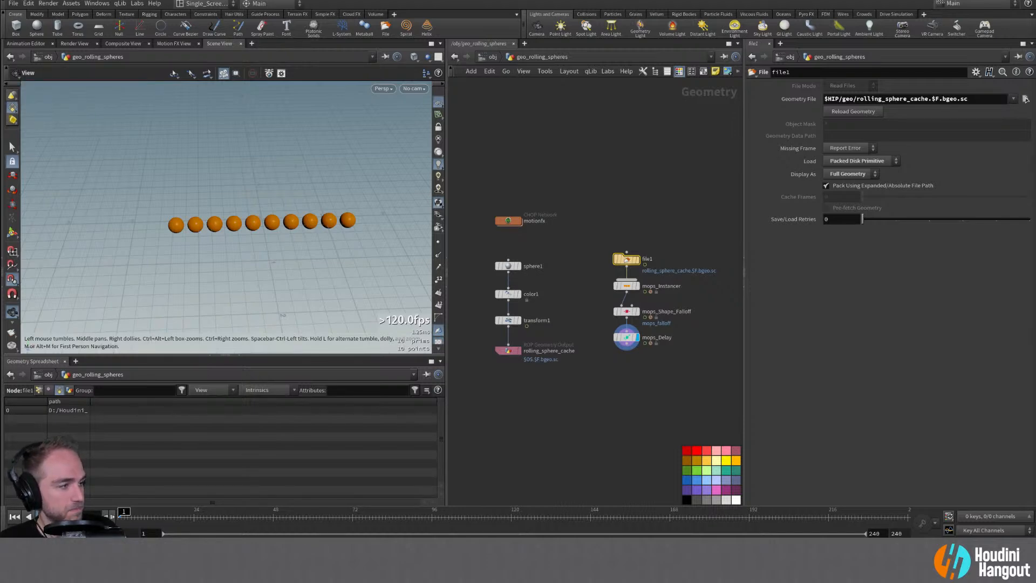
pyautogui.scroll(-1, 593, 388)
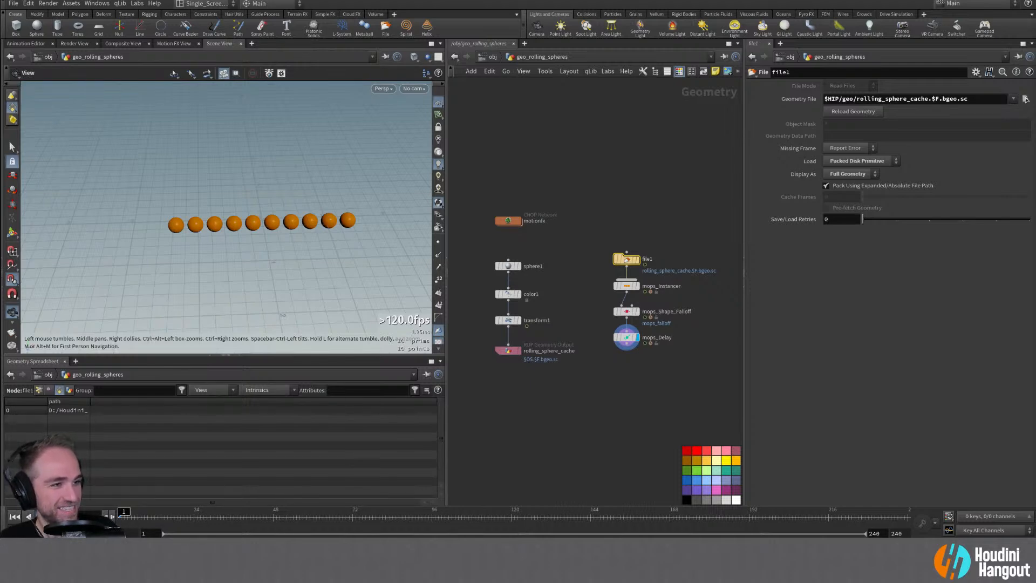
pyautogui.doubleClick(1025, 99)
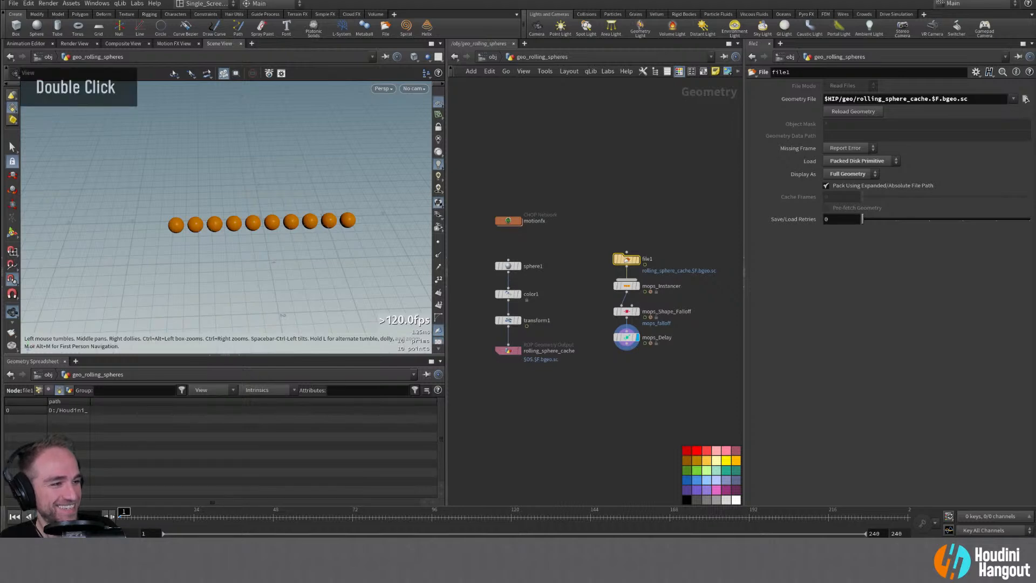
pyautogui.scroll(-1, 1025, 98)
pyautogui.doubleClick(1025, 99)
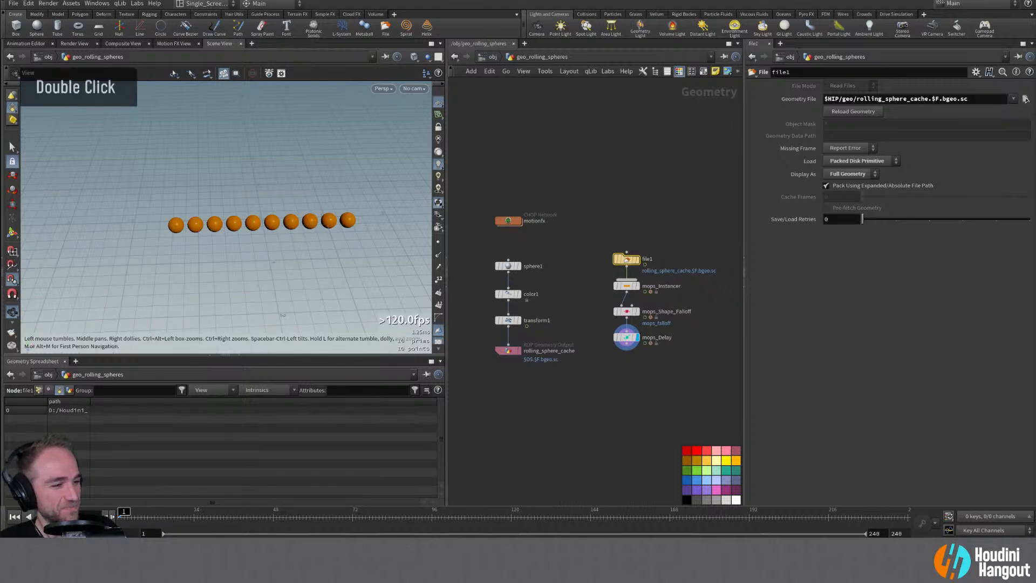
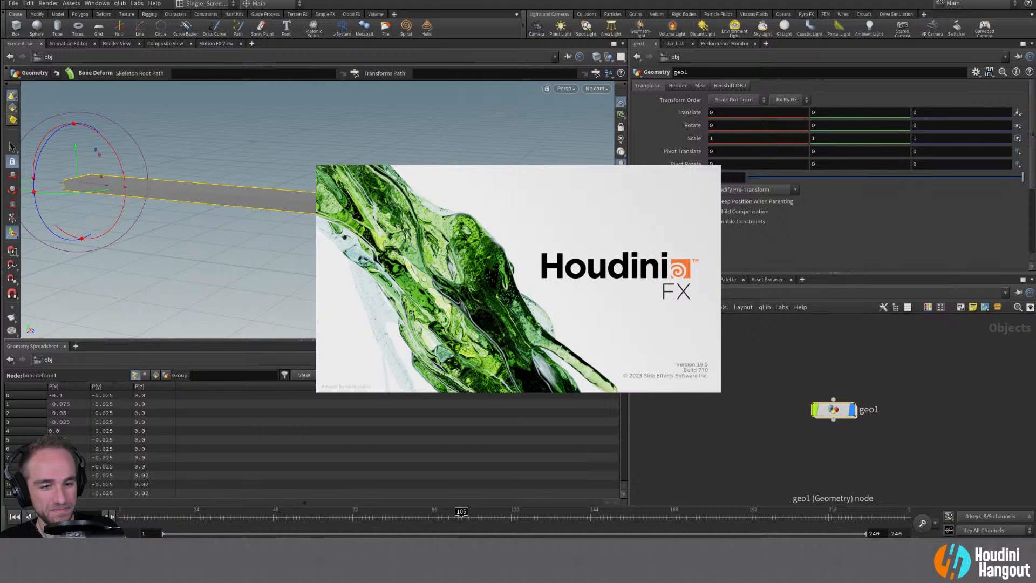
pyautogui.scroll(-1, 734, 305)
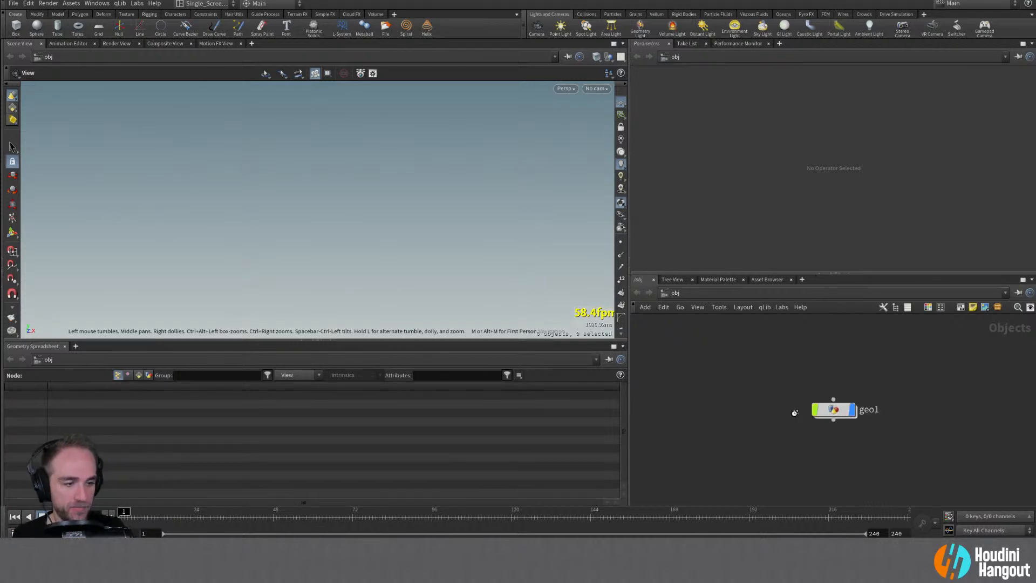
pyautogui.press('XF86AudioLowerVolume')
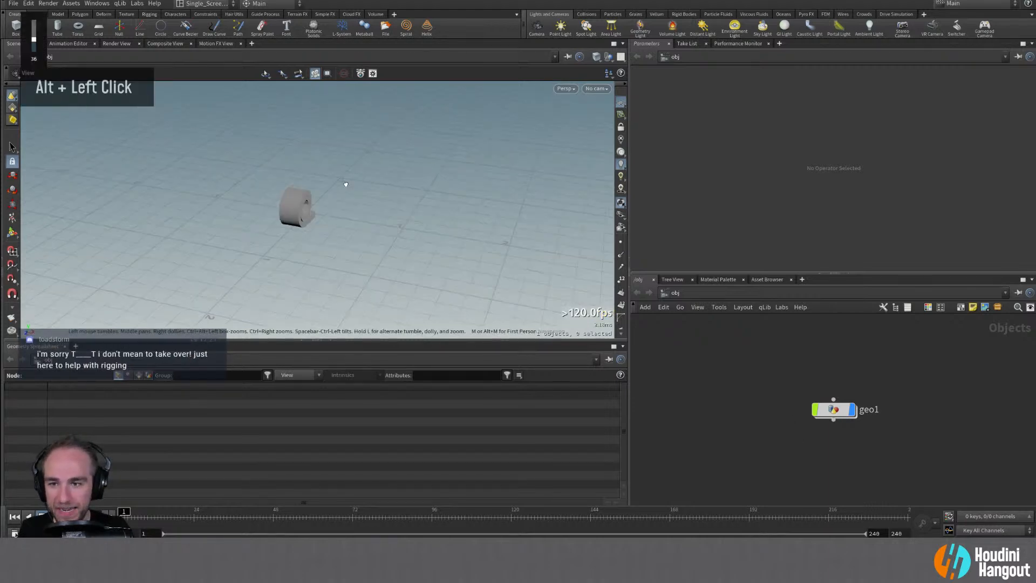
# Enter geo1, display skeletonblend1 to examine its skeleton, and return the display to bonedeform1
pyautogui.keyDown('alt'); pyautogui.moveTo(335, 190); pyautogui.dragTo(513, 171); pyautogui.keyUp('alt')
pyautogui.doubleClick(815, 412)
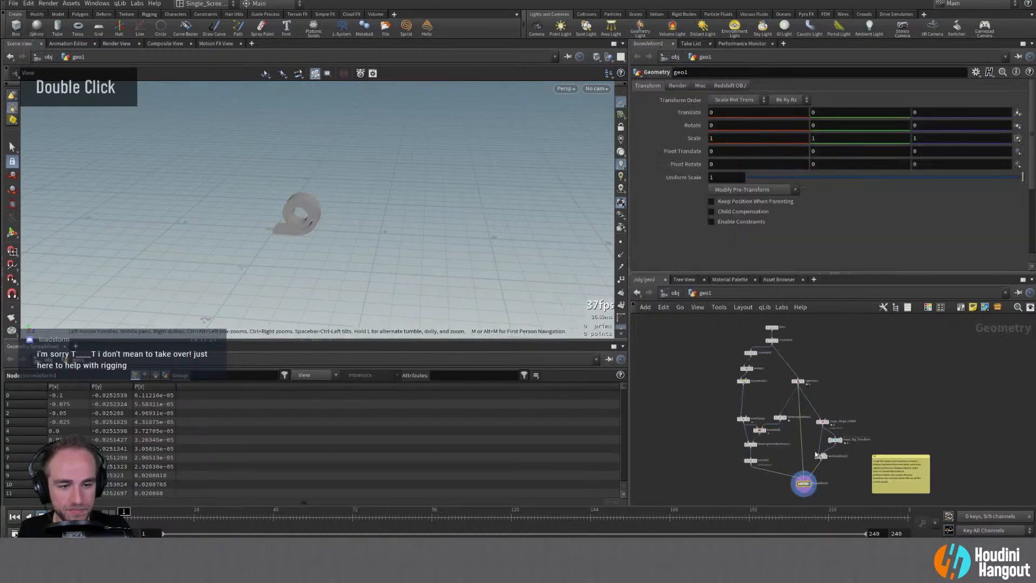
pyautogui.keyDown('alt'); pyautogui.moveTo(817, 455); pyautogui.dragTo(860, 452, button='right'); pyautogui.keyUp('alt')
pyautogui.doubleClick(799, 438)
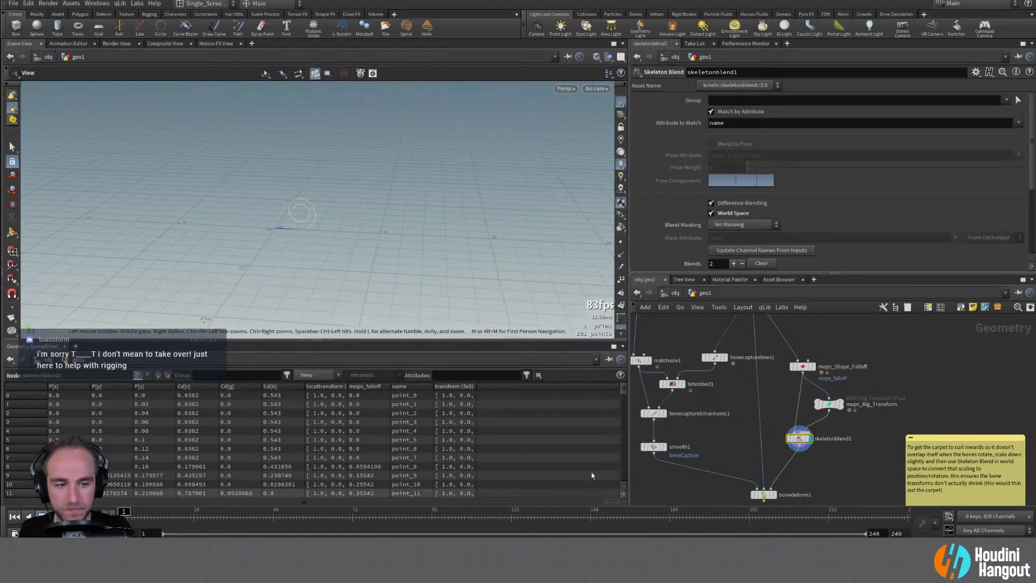
pyautogui.doubleClick(765, 494)
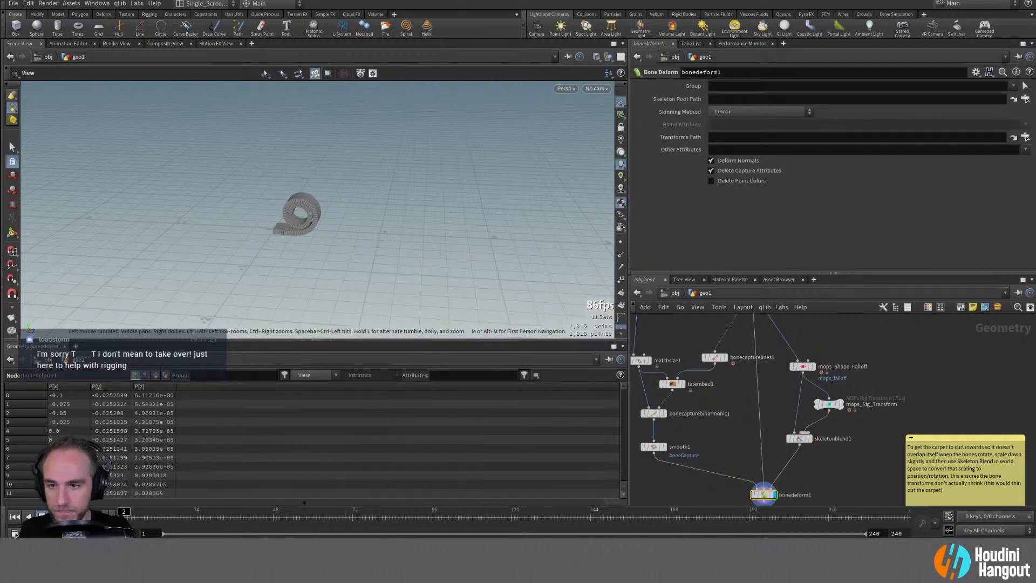
# Vary weight1 of skeletonblend1 to test its effect on the curled carpet, and bring it back to 1
pyautogui.click(799, 438)
pyautogui.scroll(-5, 863, 205)
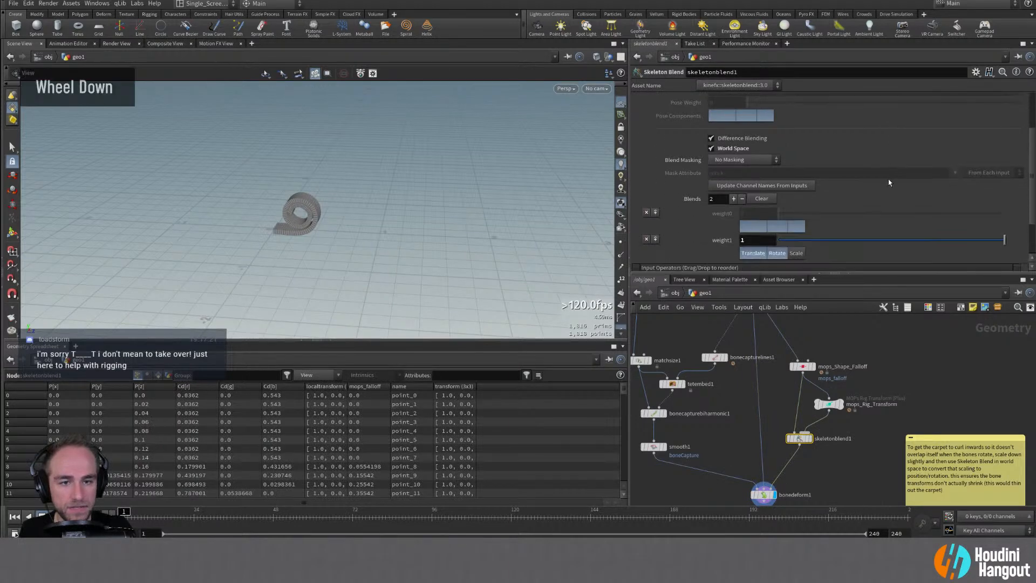
pyautogui.click(866, 214)
pyautogui.moveTo(860, 217); pyautogui.dragTo(1004, 215)
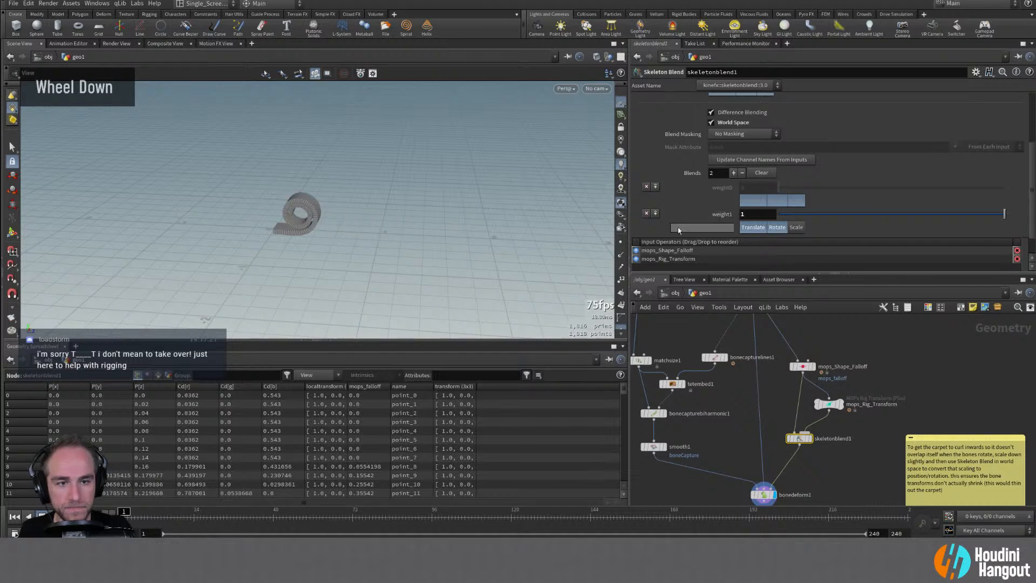
pyautogui.scroll(3, 678, 230)
pyautogui.scroll(-2, 723, 446)
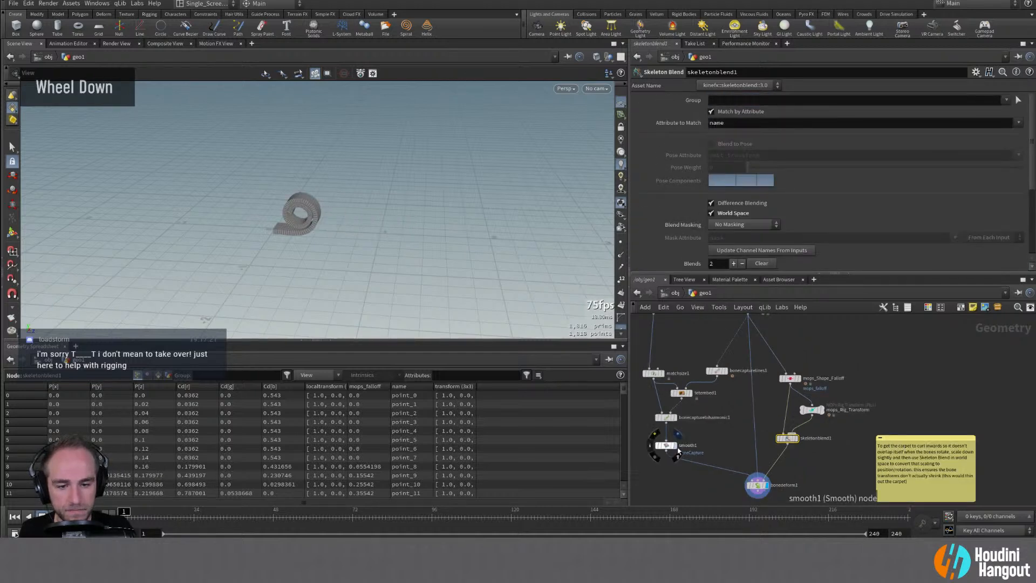
# Check the boneCapture smoothing settings of smooth1 and return to bonedeform1
pyautogui.doubleClick(678, 451)
pyautogui.keyDown('alt'); pyautogui.moveTo(678, 451); pyautogui.dragTo(689, 429, button='middle'); pyautogui.keyUp('alt')
pyautogui.moveTo(669, 342); pyautogui.dragTo(668, 331)
pyautogui.click(770, 464)
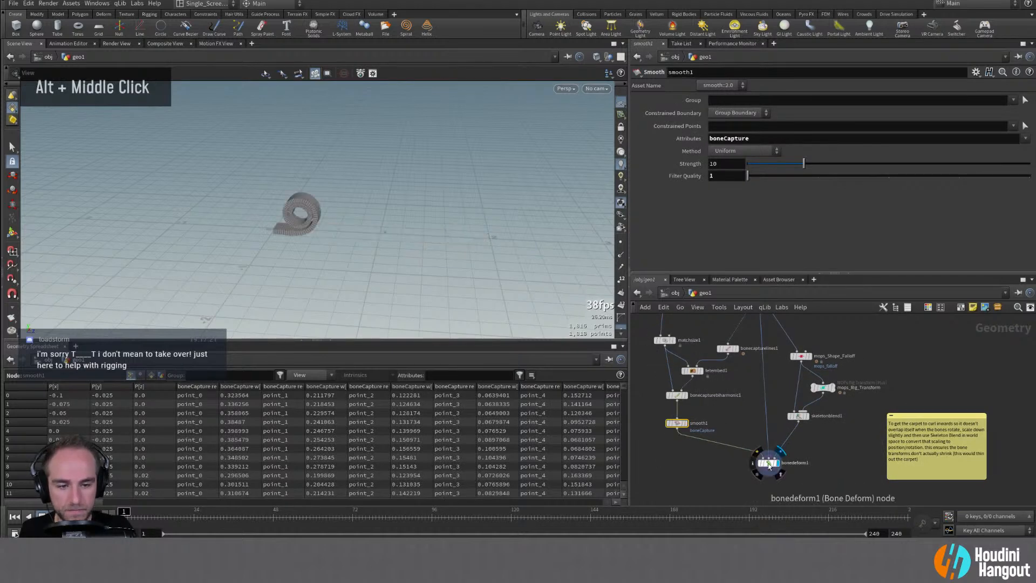
pyautogui.doubleClick(770, 464)
# Select mops_Shape_Falloff and slide its linear falloff along Z to about 0.718 with the viewport handle
pyautogui.click(801, 356)
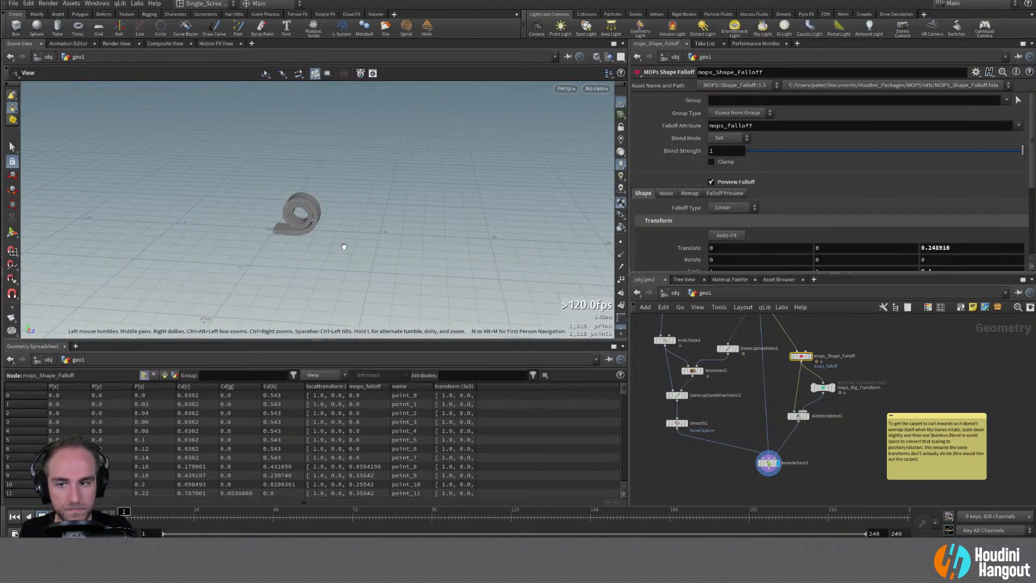
pyautogui.press('Return')
pyautogui.press('Escape')
pyautogui.moveTo(324, 235); pyautogui.dragTo(287, 263)
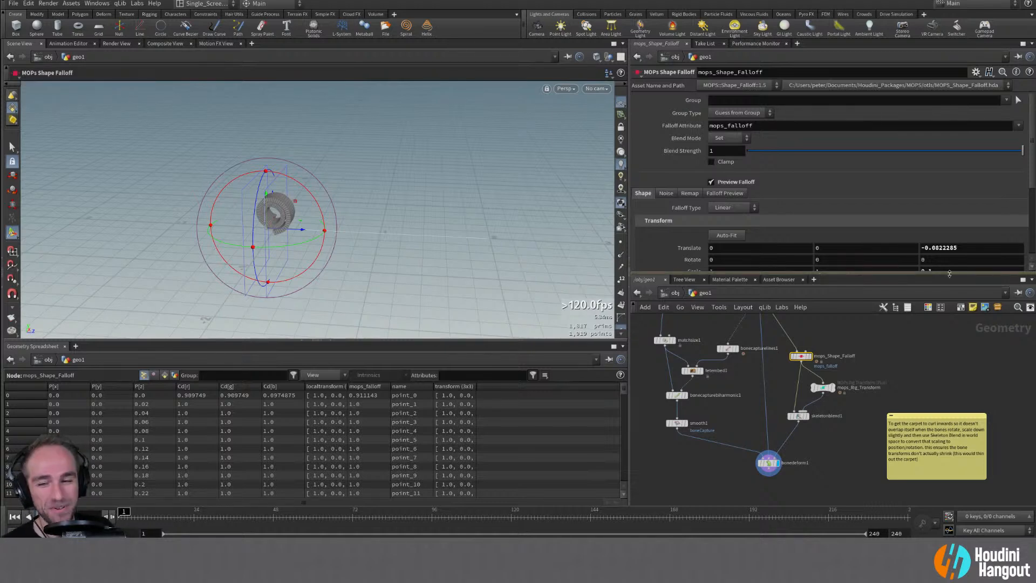
pyautogui.moveTo(297, 244); pyautogui.dragTo(271, 234)
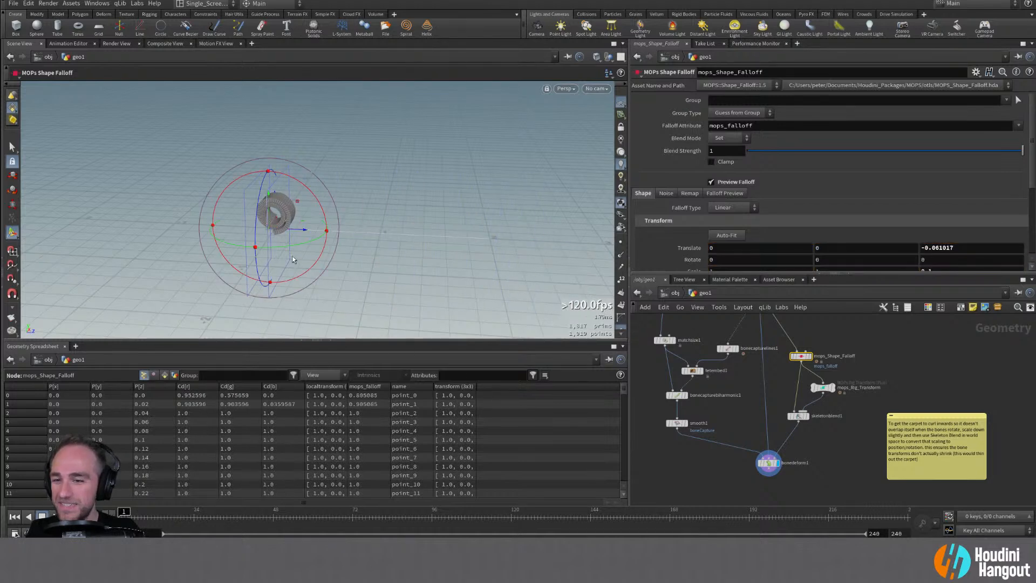
pyautogui.keyDown('alt'); pyautogui.moveTo(273, 235); pyautogui.dragTo(279, 236, button='right'); pyautogui.keyUp('alt')
pyautogui.keyDown('alt'); pyautogui.moveTo(280, 236); pyautogui.dragTo(294, 233); pyautogui.keyUp('alt')
pyautogui.keyDown('alt'); pyautogui.moveTo(294, 233); pyautogui.dragTo(384, 166, button='right'); pyautogui.keyUp('alt')
pyautogui.moveTo(270, 238); pyautogui.dragTo(484, 231)
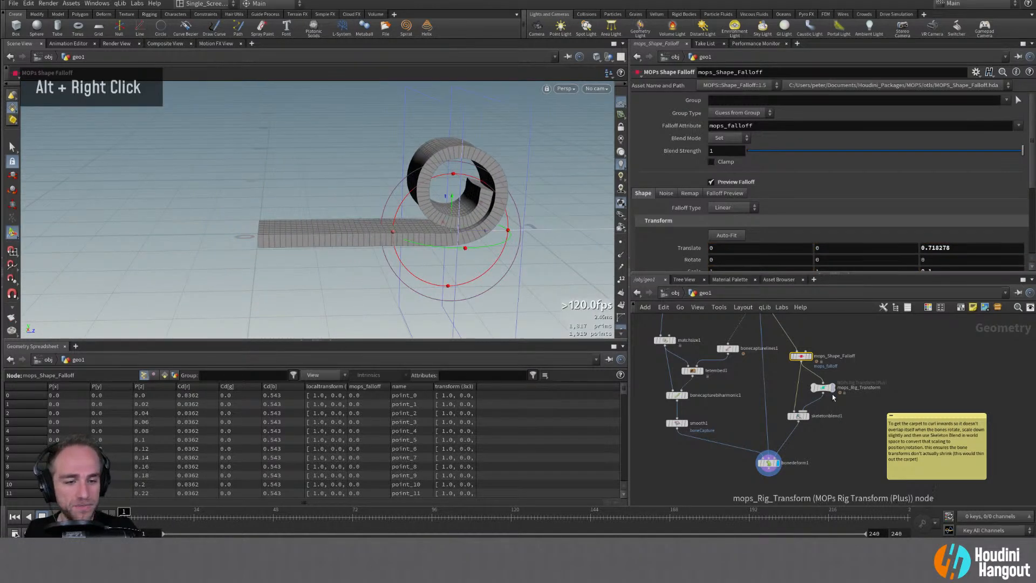
# Display skeletonblend1 and sweep its weight1 down and back to 1 to test the curl of the skeleton
pyautogui.click(823, 387)
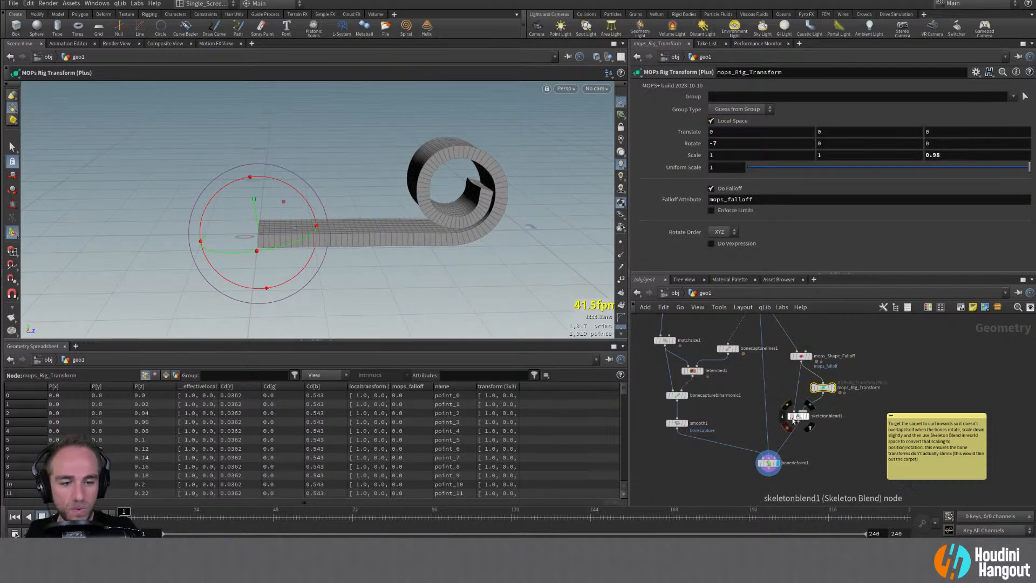
pyautogui.doubleClick(794, 416)
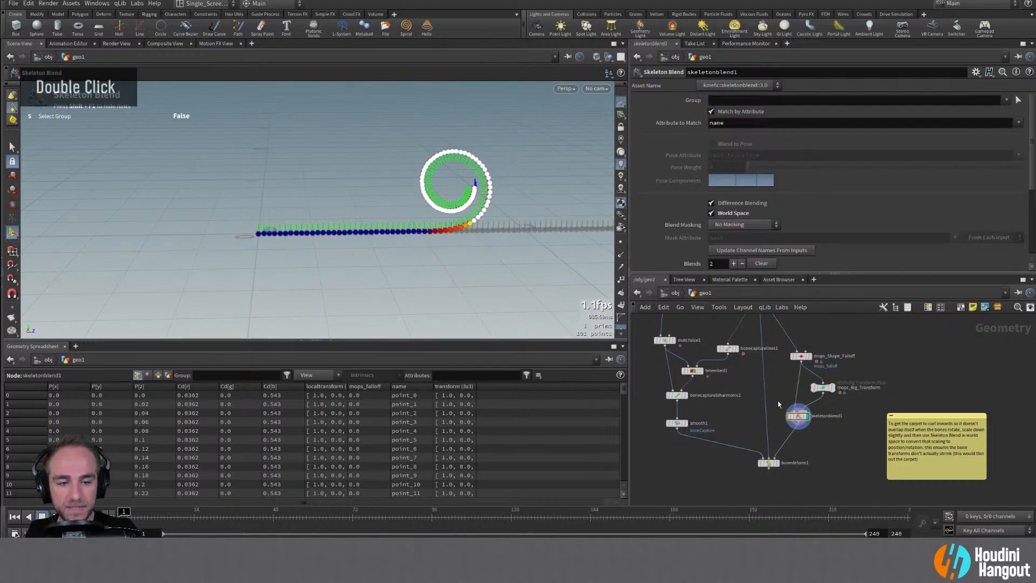
pyautogui.scroll(-3, 825, 205)
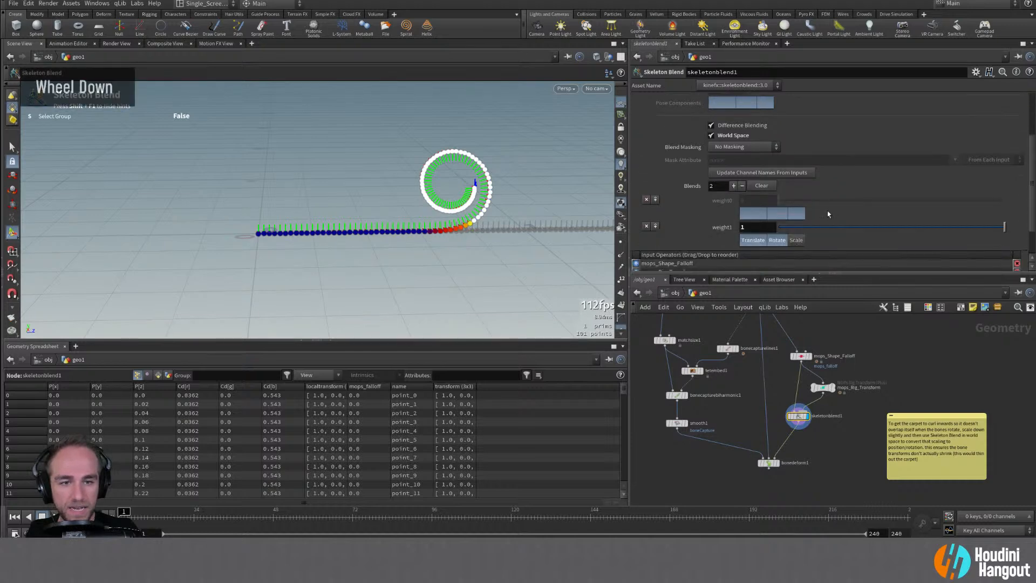
pyautogui.moveTo(806, 227); pyautogui.dragTo(794, 230)
pyautogui.moveTo(852, 233); pyautogui.dragTo(1022, 242)
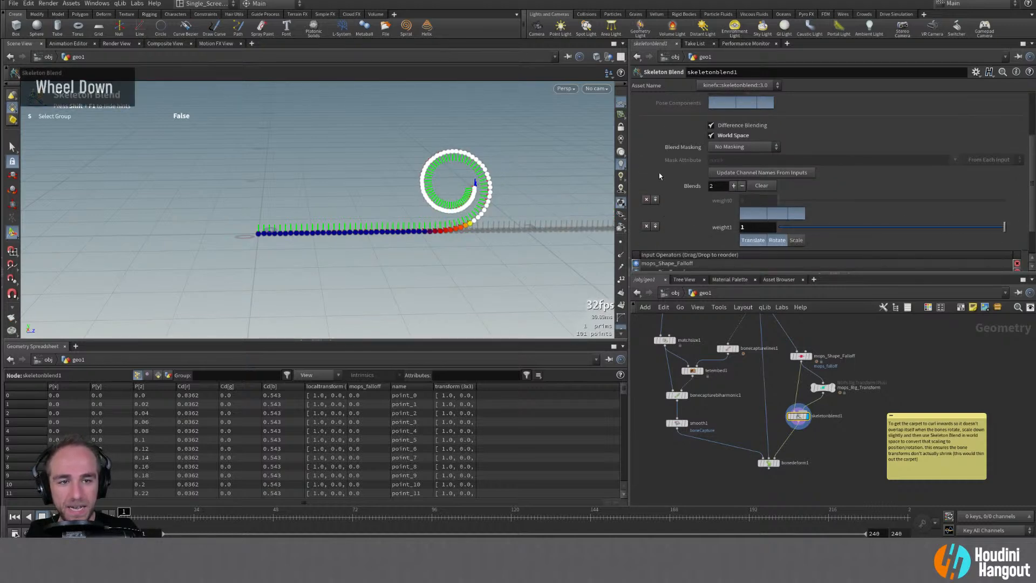
# Turn World Space off in skeletonblend1 to test its effect on the curl, and turn it back on
pyautogui.scroll(3, 658, 172)
pyautogui.scroll(-2, 710, 215)
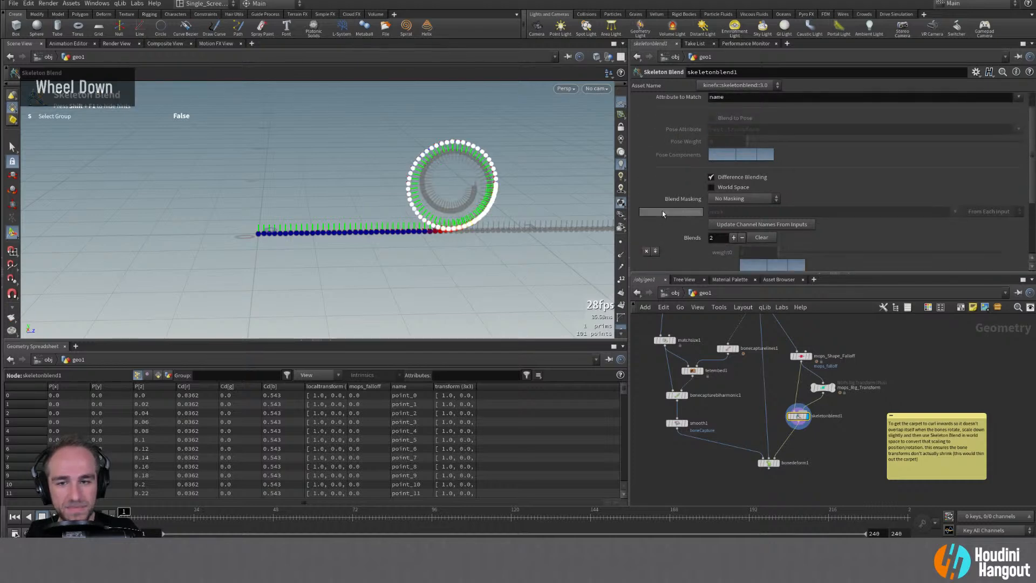
pyautogui.moveTo(1005, 252)
pyautogui.mouseDown()
pyautogui.moveTo(793, 253)
pyautogui.moveTo(1004, 253)
pyautogui.mouseUp()
pyautogui.click(711, 162)
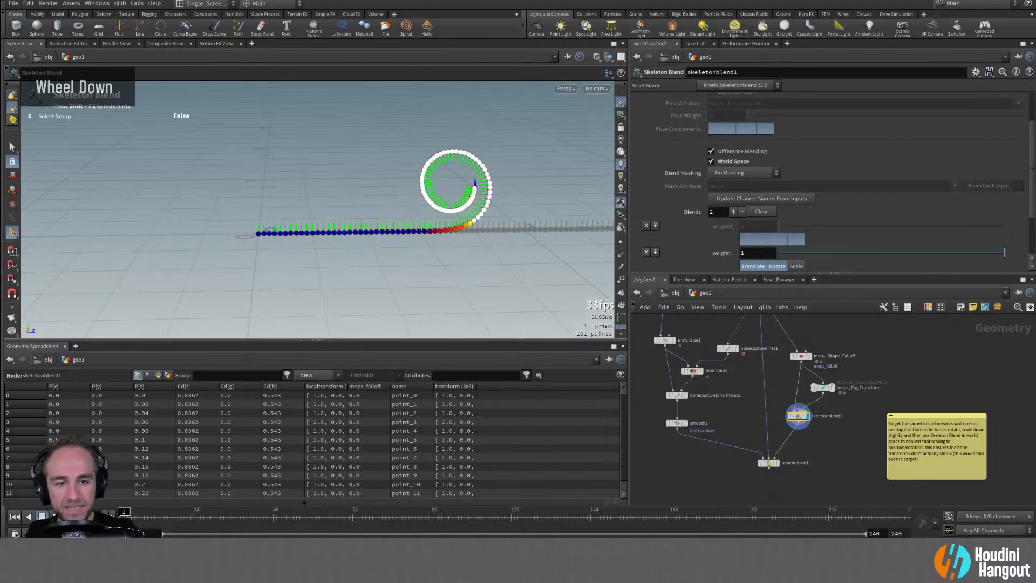
# Toggle the Translate component of weight1 off and on in skeletonblend1 while sweeping weight1, ending with weight1 at 1
pyautogui.click(754, 264)
pyautogui.moveTo(779, 252); pyautogui.dragTo(1004, 252)
pyautogui.click(753, 266)
pyautogui.moveTo(785, 252); pyautogui.dragTo(1033, 274)
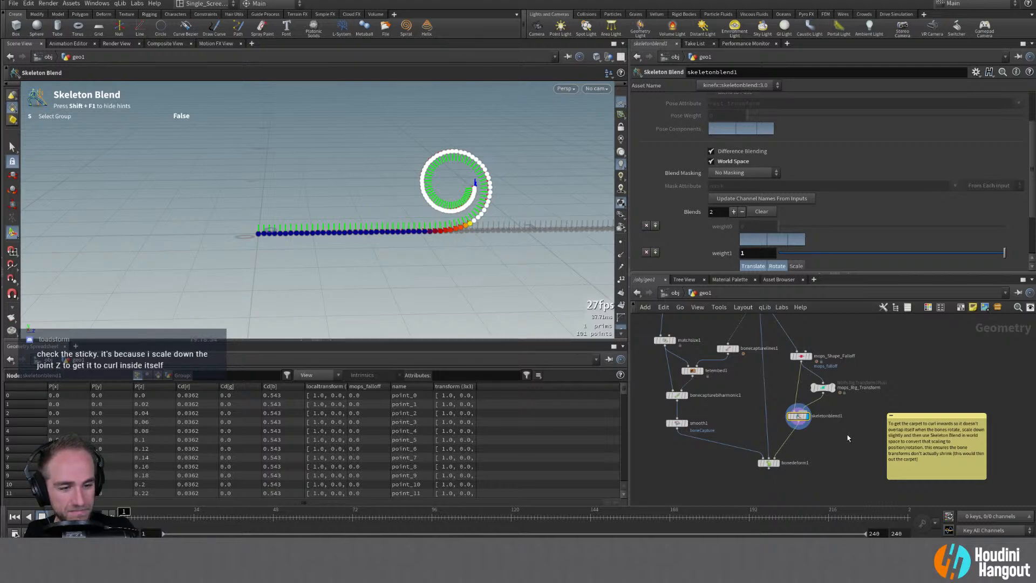
# Read the sticky note about the inward curl and compare the settings of skeletonblend1 and mops_Rig_Transform
pyautogui.keyDown('alt'); pyautogui.moveTo(847, 435); pyautogui.dragTo(927, 450, button='right'); pyautogui.keyUp('alt')
pyautogui.keyDown('alt'); pyautogui.moveTo(928, 451); pyautogui.dragTo(828, 381, button='middle'); pyautogui.keyUp('alt')
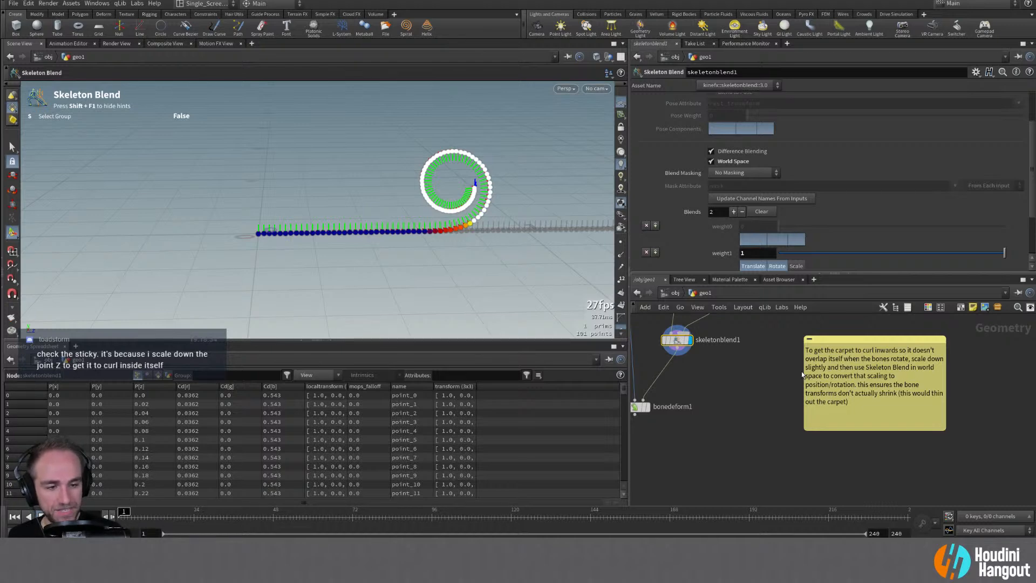
pyautogui.keyDown('alt'); pyautogui.moveTo(801, 371); pyautogui.dragTo(822, 462, button='middle'); pyautogui.keyUp('alt')
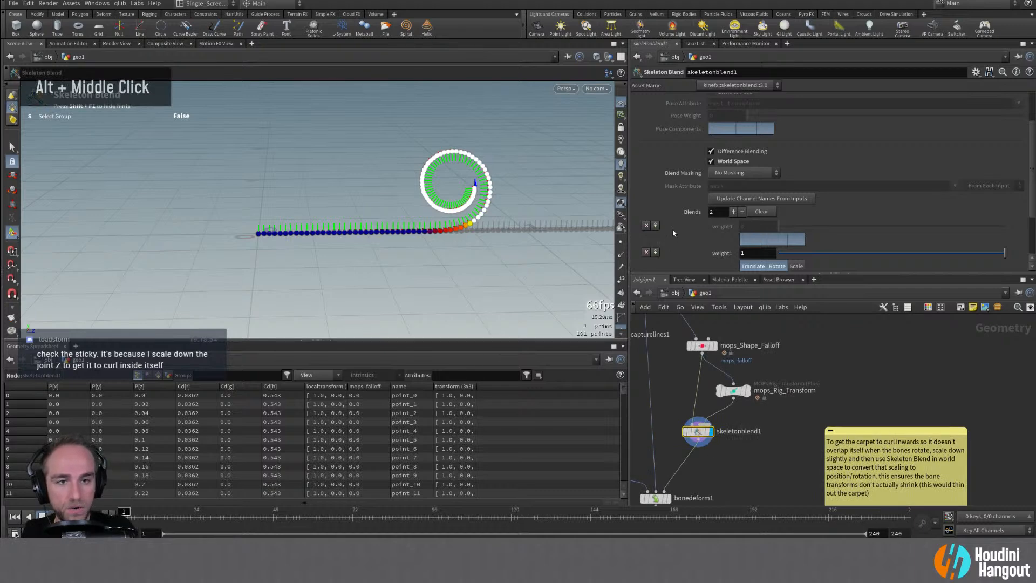
pyautogui.scroll(3, 667, 231)
pyautogui.scroll(-3, 668, 231)
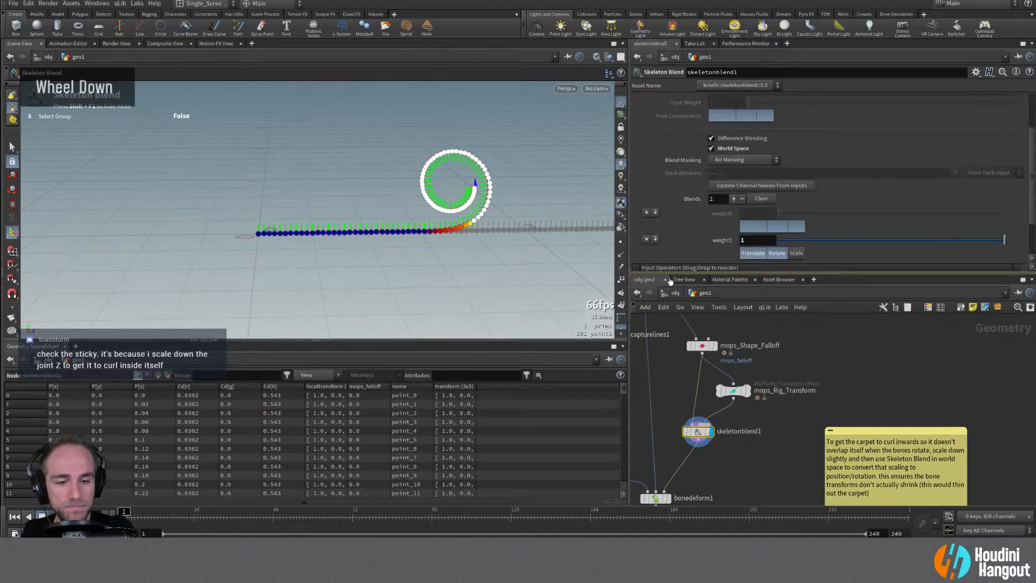
pyautogui.click(739, 389)
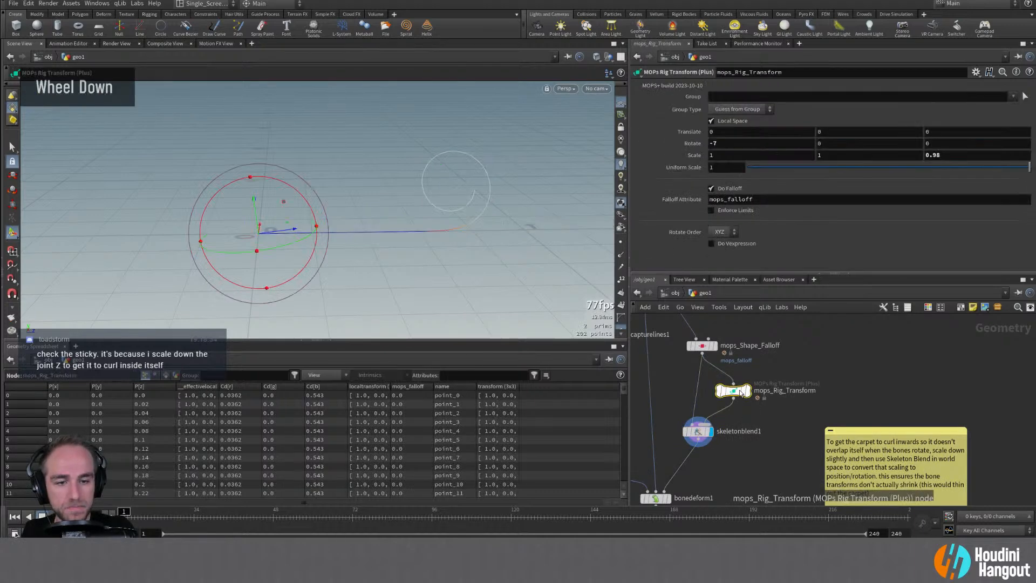
pyautogui.click(698, 433)
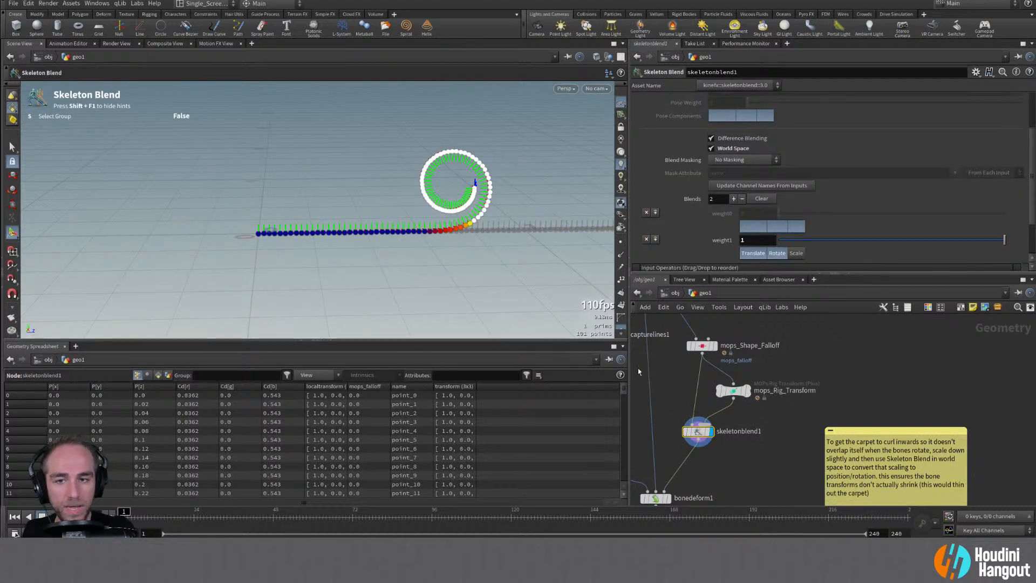
# Slide the mops_Shape_Falloff linear falloff along Z to about -0.087 with the viewport handle
pyautogui.click(701, 345)
pyautogui.moveTo(477, 231); pyautogui.dragTo(464, 237)
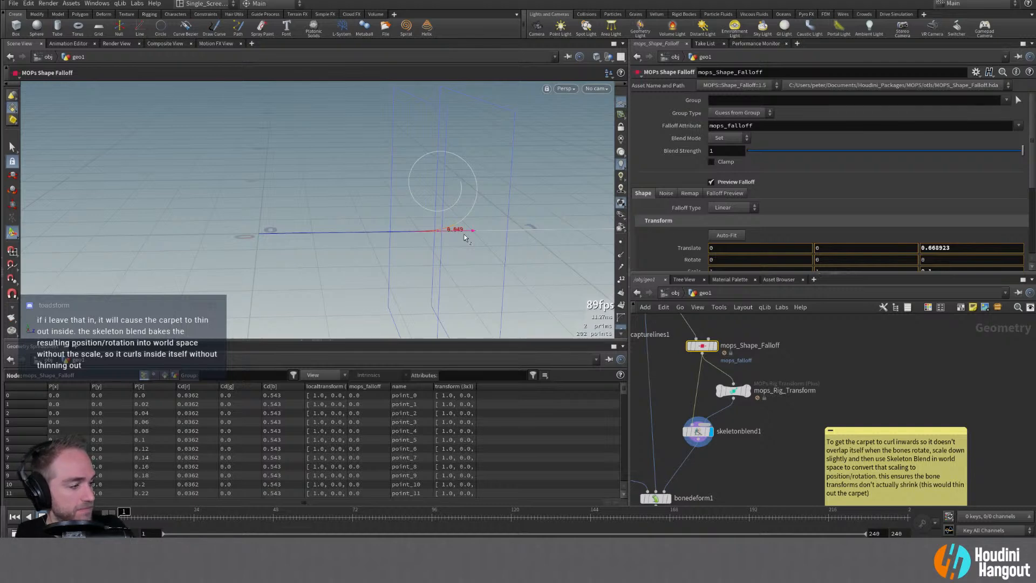
pyautogui.moveTo(464, 234); pyautogui.dragTo(272, 253)
# Display bonedeform1 and examine the fully rolled carpet's inner curl from the side
pyautogui.keyDown('alt'); pyautogui.moveTo(777, 400); pyautogui.dragTo(814, 372, button='middle'); pyautogui.keyUp('alt')
pyautogui.click(732, 434)
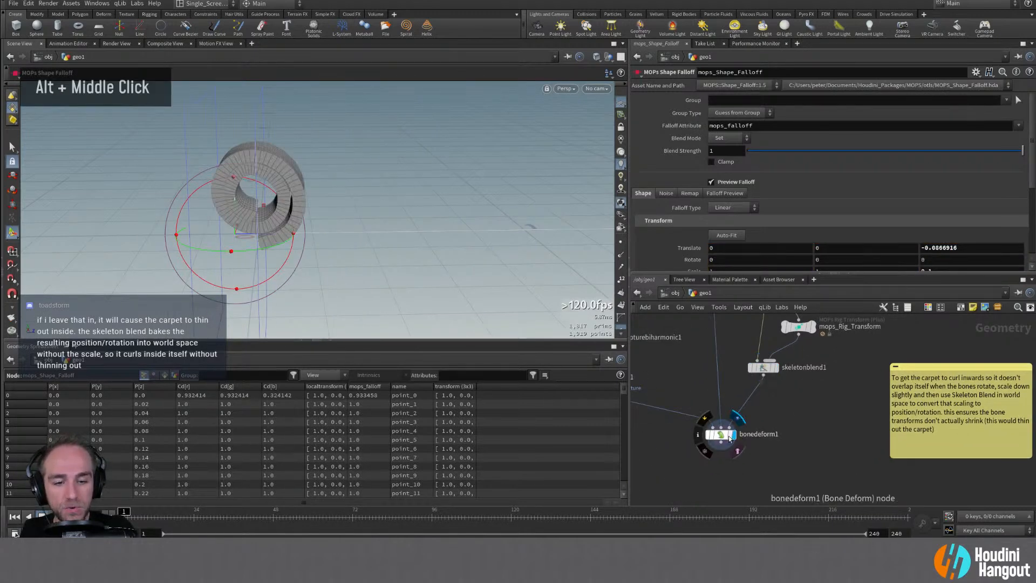
pyautogui.click(720, 435)
pyautogui.keyDown('alt'); pyautogui.moveTo(320, 264); pyautogui.dragTo(281, 188, button='right'); pyautogui.keyUp('alt')
pyautogui.keyDown('alt'); pyautogui.moveTo(280, 188); pyautogui.dragTo(340, 184); pyautogui.keyUp('alt')
pyautogui.press('Return')
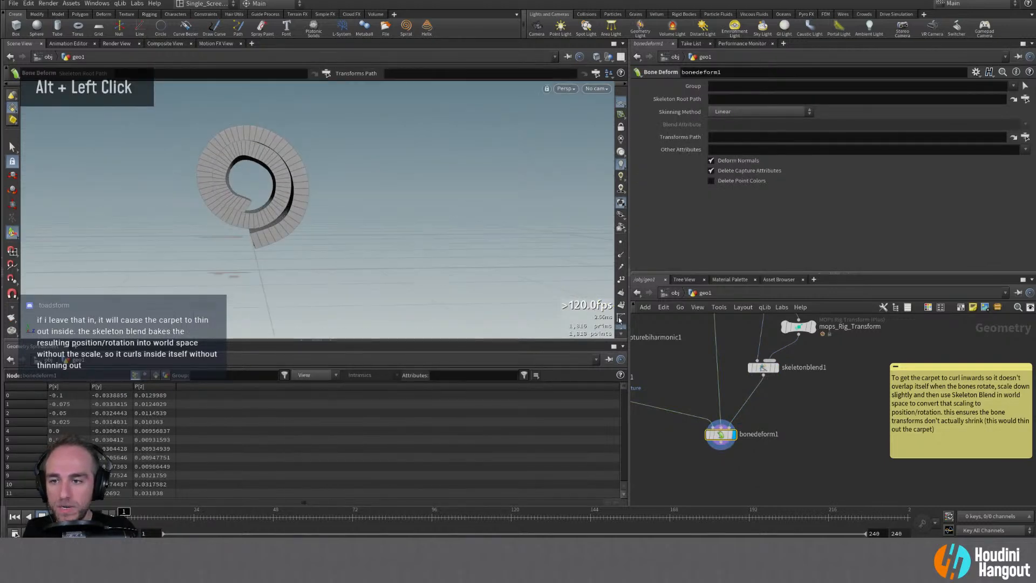
pyautogui.keyDown('alt'); pyautogui.moveTo(725, 352); pyautogui.dragTo(734, 427, button='middle'); pyautogui.keyUp('alt')
# Slide the mops_Shape_Falloff linear falloff along Z to about 1.744 to unroll most of the carpet
pyautogui.click(775, 356)
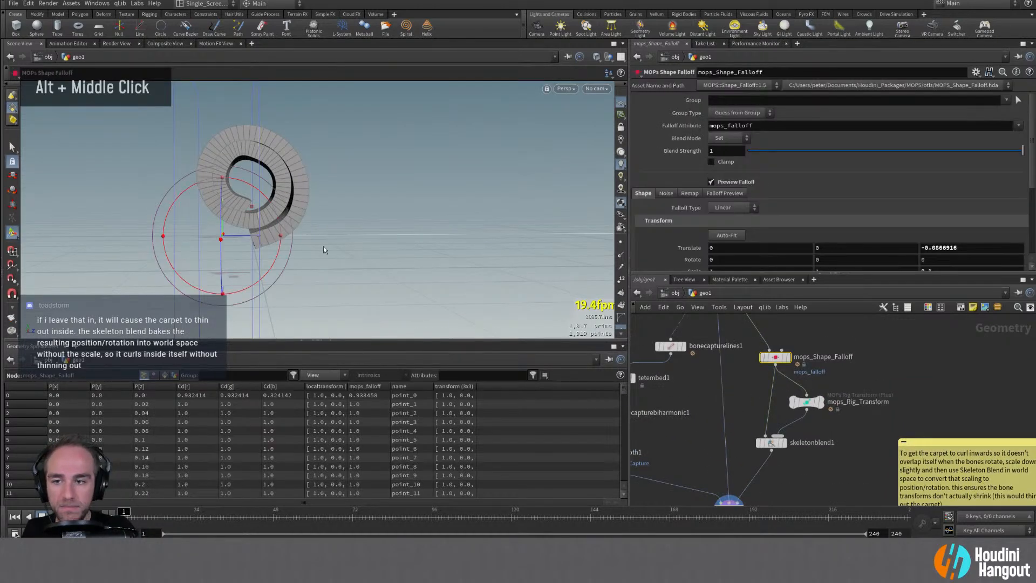
pyautogui.moveTo(237, 240); pyautogui.dragTo(534, 259)
pyautogui.keyDown('alt'); pyautogui.moveTo(534, 259); pyautogui.dragTo(285, 257, button='middle'); pyautogui.keyUp('alt')
pyautogui.keyDown('alt'); pyautogui.moveTo(285, 257); pyautogui.dragTo(599, 283); pyautogui.keyUp('alt')
pyautogui.hotkey('ctrl', 'z')
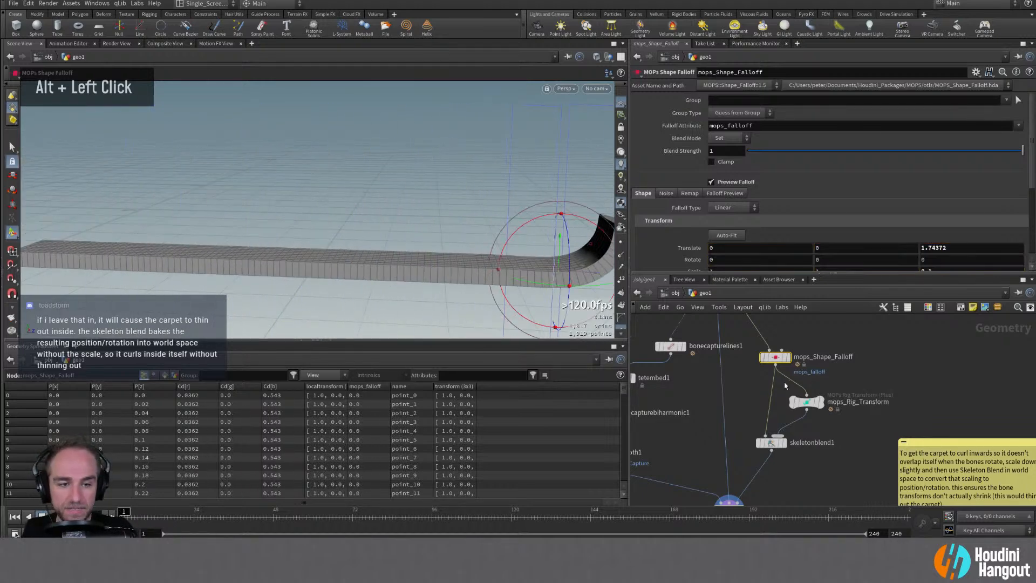
# Select skeletonblend1 and examine its blending settings against the nearly unrolled carpet
pyautogui.click(770, 443)
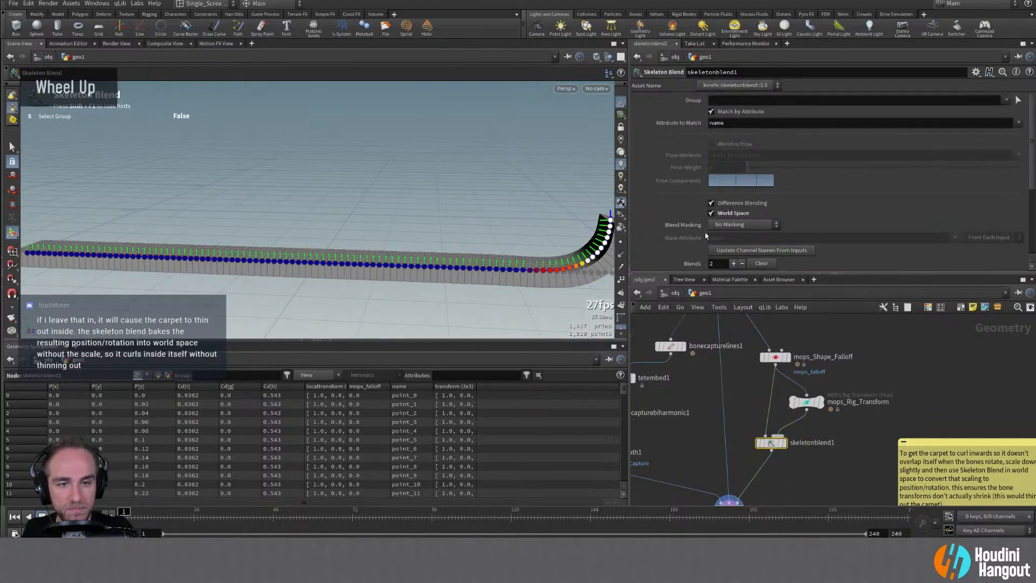
pyautogui.scroll(1, 497, 239)
pyautogui.keyDown('alt'); pyautogui.moveTo(497, 239); pyautogui.dragTo(485, 271); pyautogui.keyUp('alt')
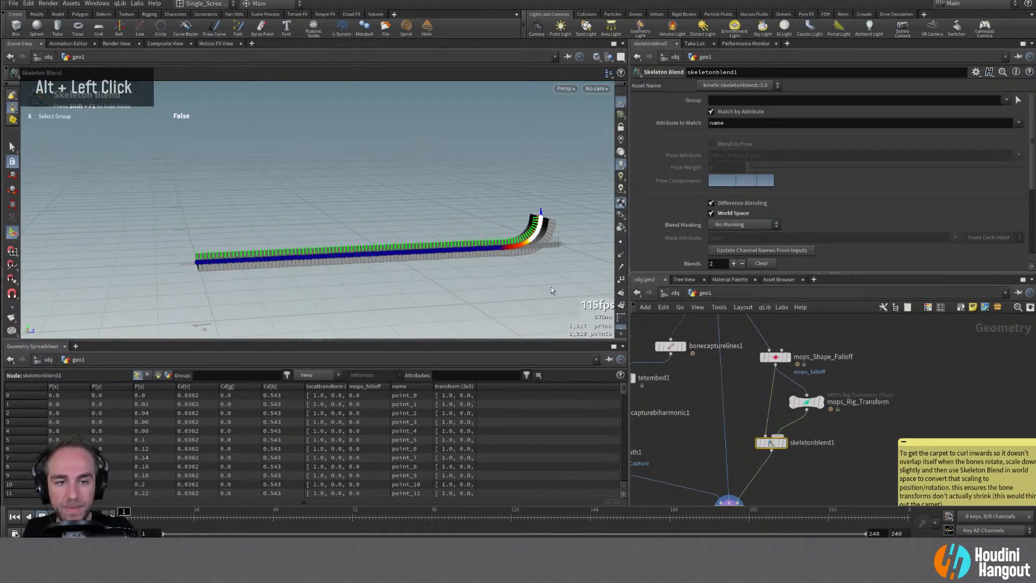
pyautogui.moveTo(691, 271)
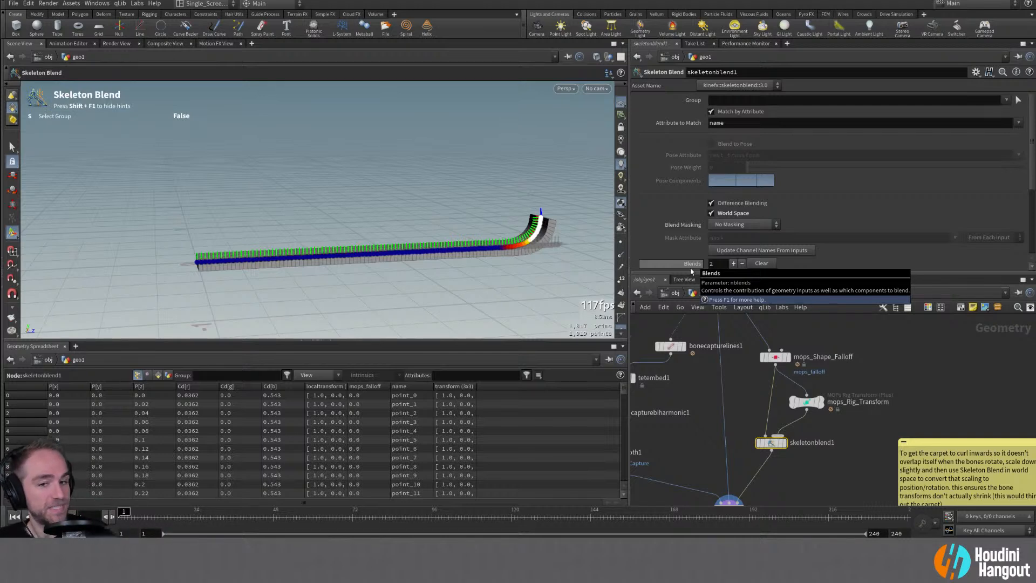
# Bypass skeletonblend1 by wiring mops_Rig_Transform straight into the third input of bonedeform1, and display bonedeform1
pyautogui.click(821, 403)
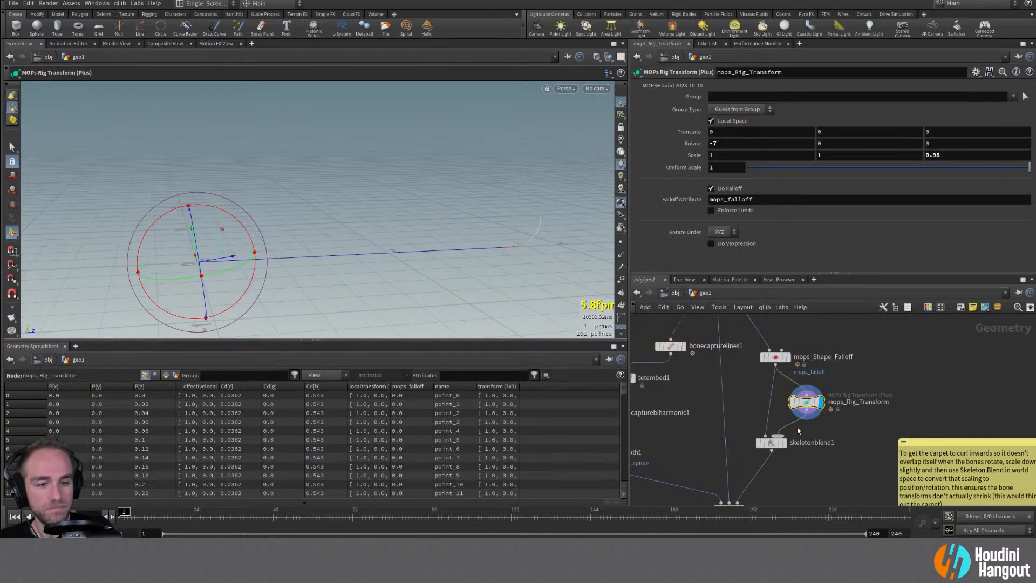
pyautogui.moveTo(771, 443); pyautogui.dragTo(751, 418)
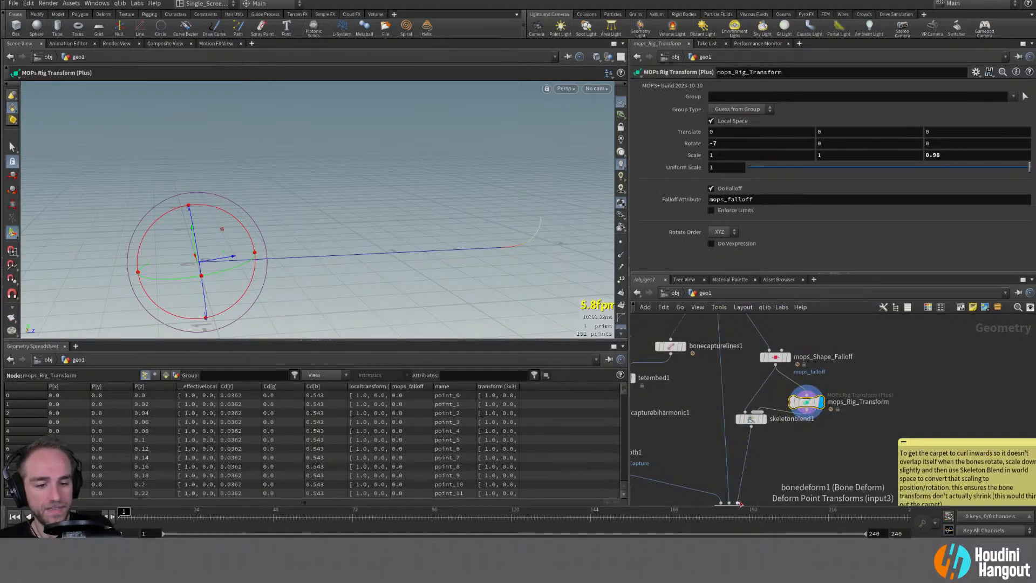
pyautogui.moveTo(740, 503); pyautogui.dragTo(755, 468, button='middle')
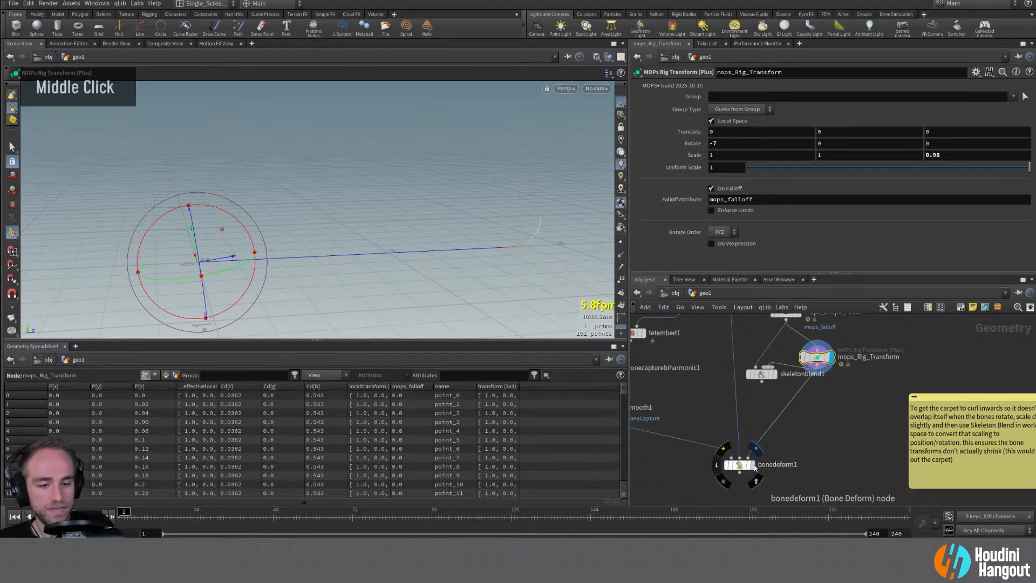
pyautogui.doubleClick(754, 466)
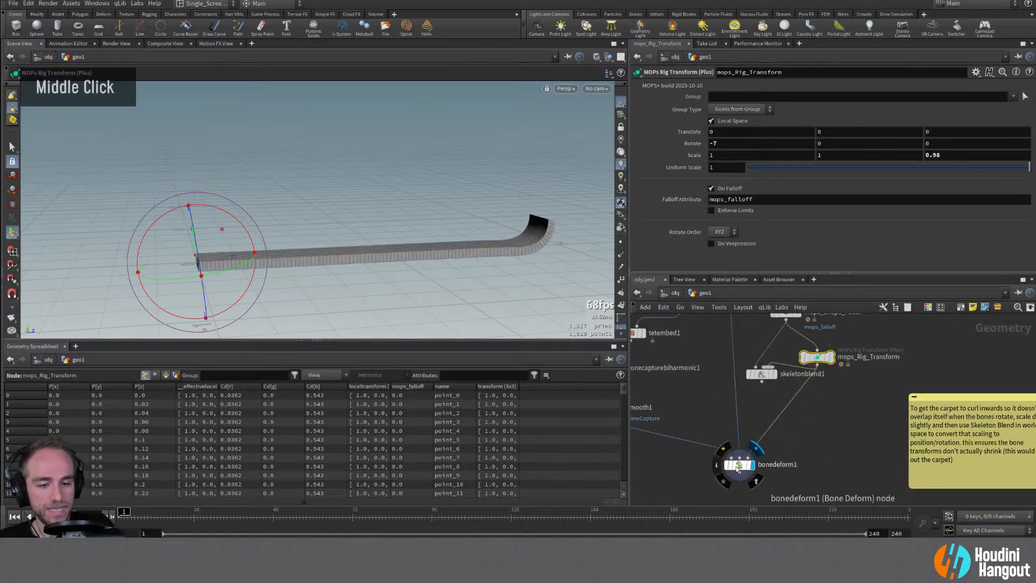
# Roll the carpet up with mops_Shape_Falloff and unroll it partly, leaving the falloff's Z translate at about 0.365
pyautogui.click(785, 317)
pyautogui.moveTo(512, 254); pyautogui.dragTo(190, 217)
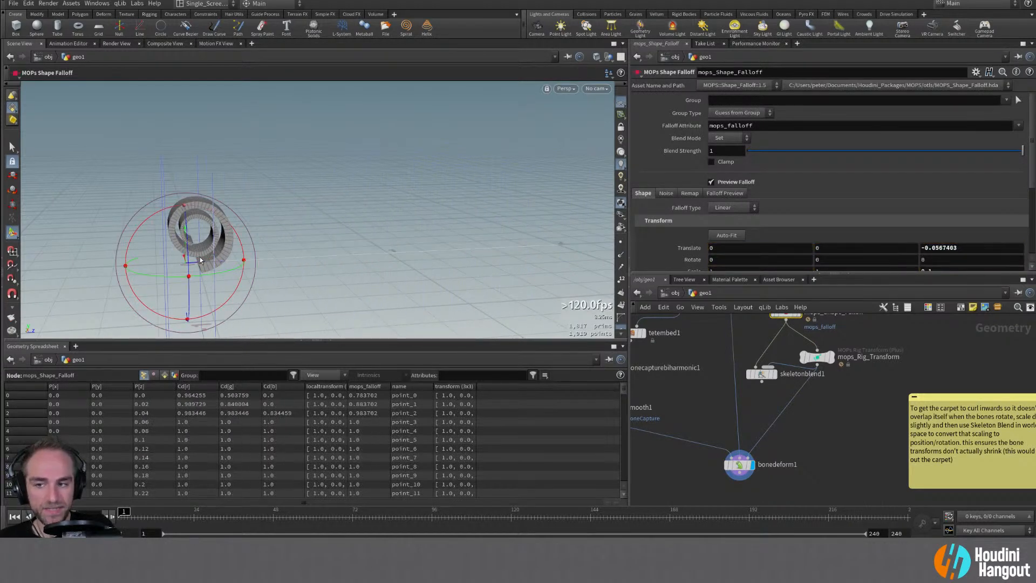
pyautogui.moveTo(201, 263); pyautogui.dragTo(307, 258)
# Reconnect skeletonblend1 to bonedeform1 and reposition it below mops_Rig_Transform in the network
pyautogui.click(762, 381)
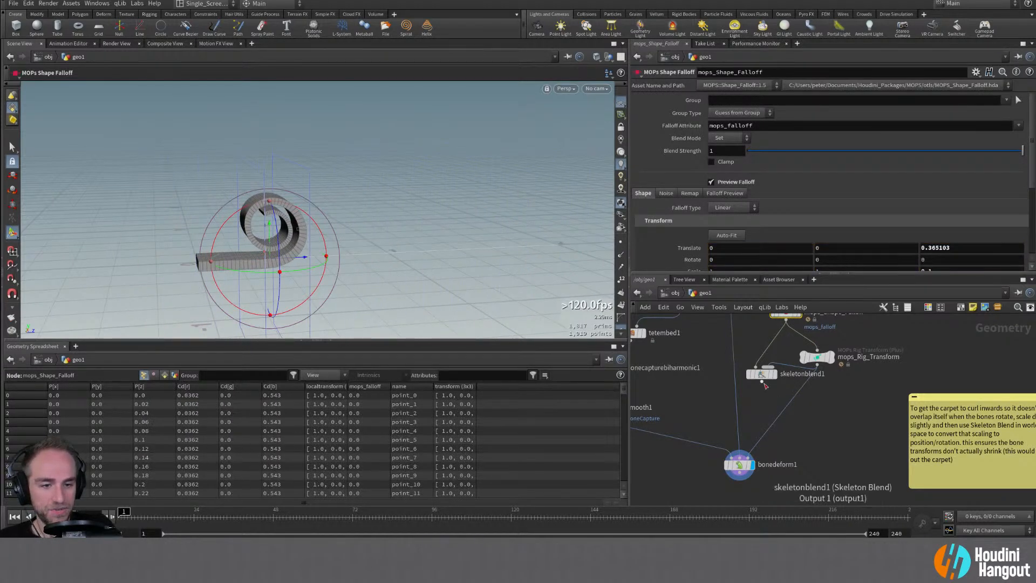
pyautogui.doubleClick(754, 463)
pyautogui.moveTo(762, 374); pyautogui.dragTo(793, 410)
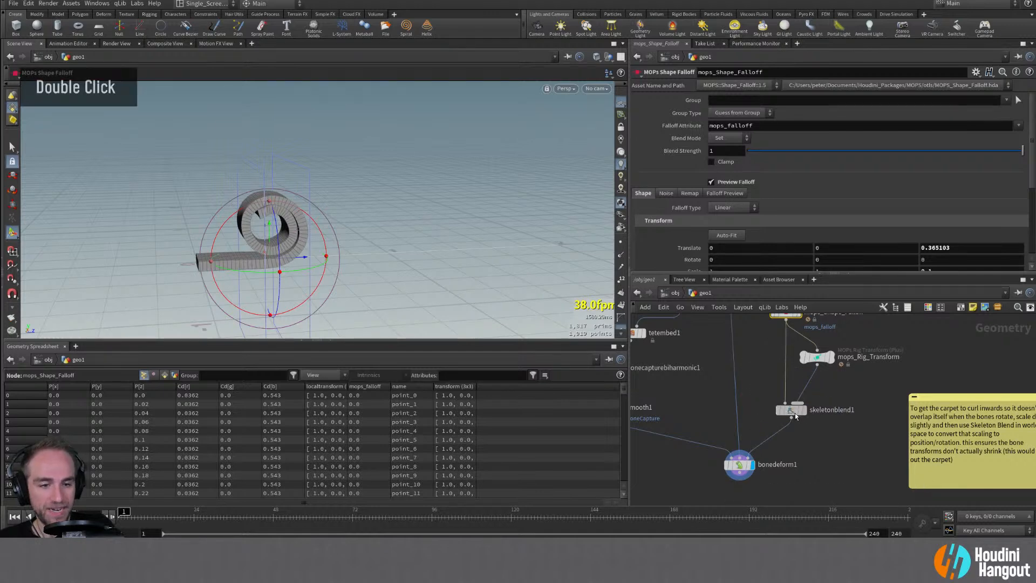
# Switch World Space off and on again in skeletonblend1 to compare the skeleton on the partly rolled carpet
pyautogui.click(712, 214)
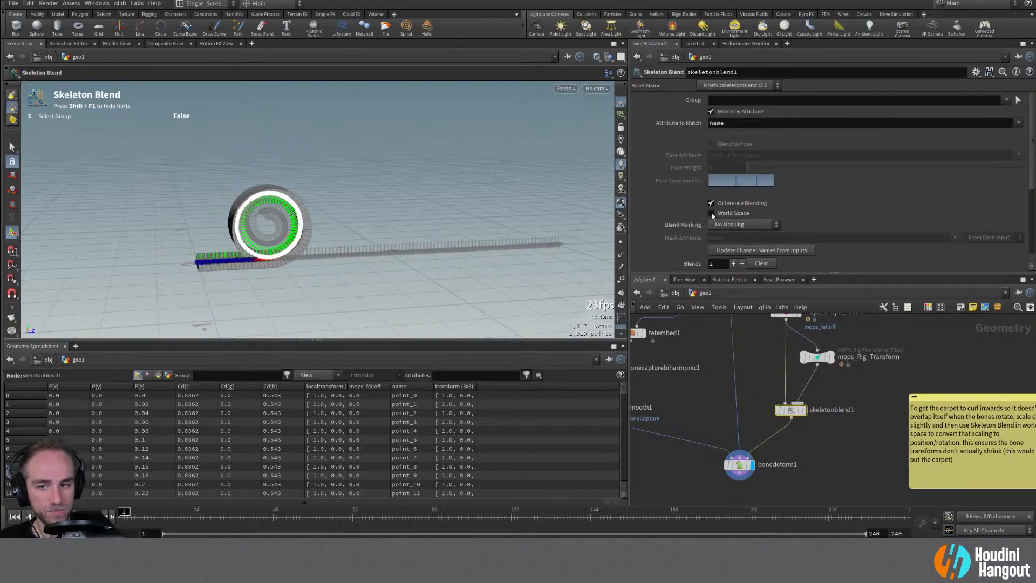
pyautogui.click(712, 214)
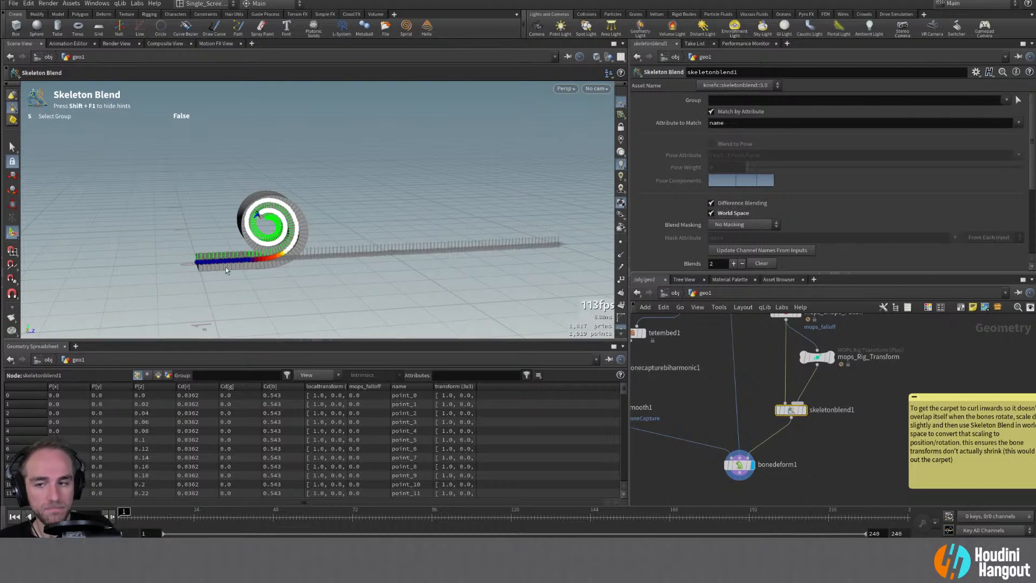
# Slide the mops_Shape_Falloff linear falloff along Z to about 0.406 and check its transform values
pyautogui.click(817, 356)
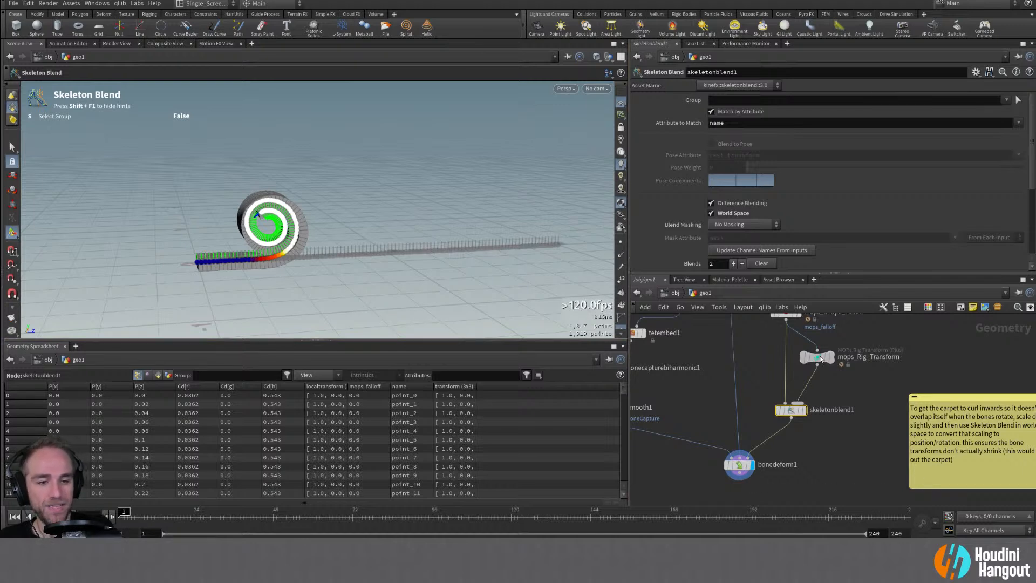
pyautogui.click(785, 313)
pyautogui.moveTo(303, 257); pyautogui.dragTo(302, 281)
pyautogui.scroll(-2, 950, 218)
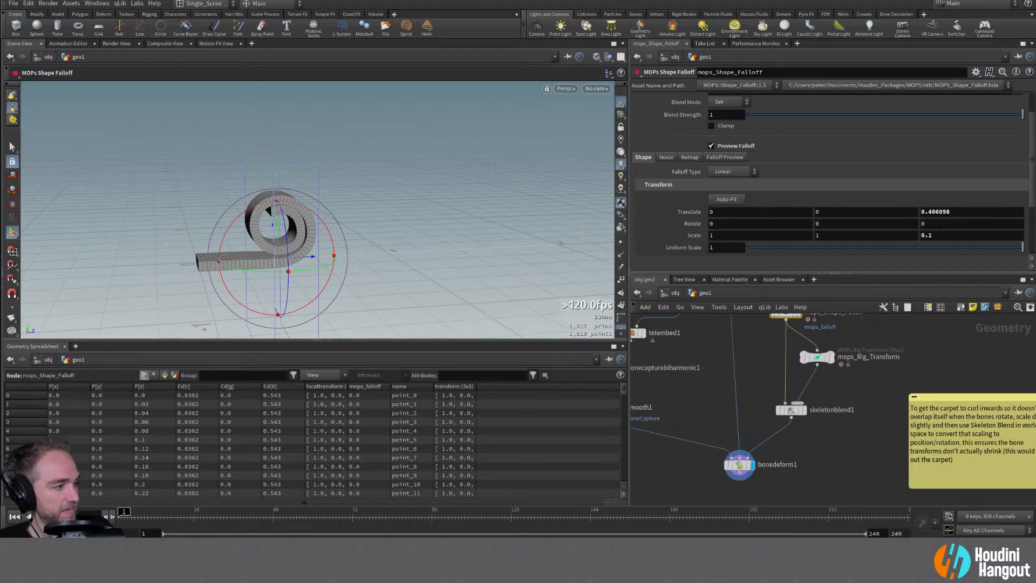
pyautogui.scroll(1, 317, 209)
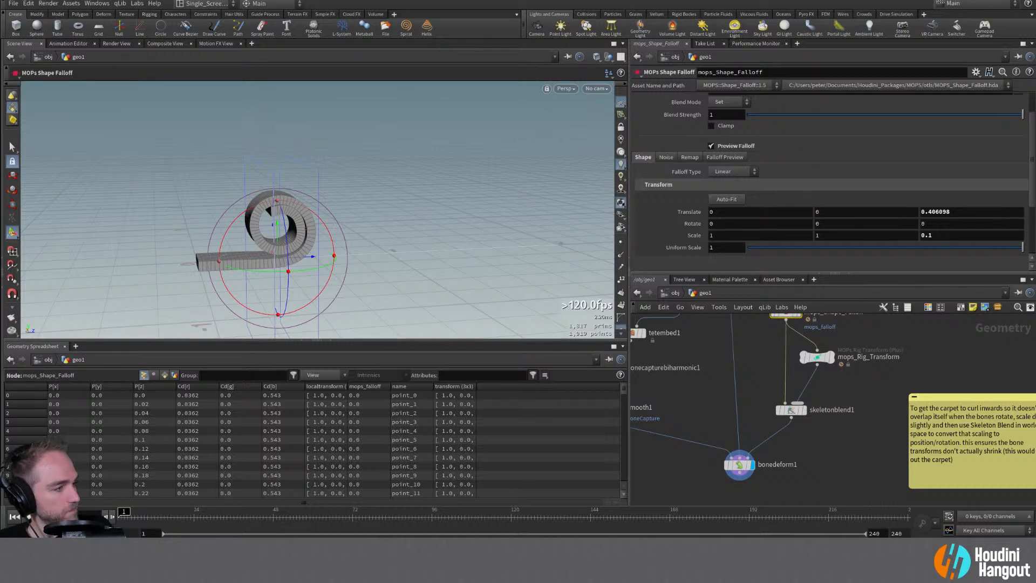
# Watch the colourful peeling-cylinder reference animation in PotPlayer and close the player
pyautogui.doubleClick(500, 66)
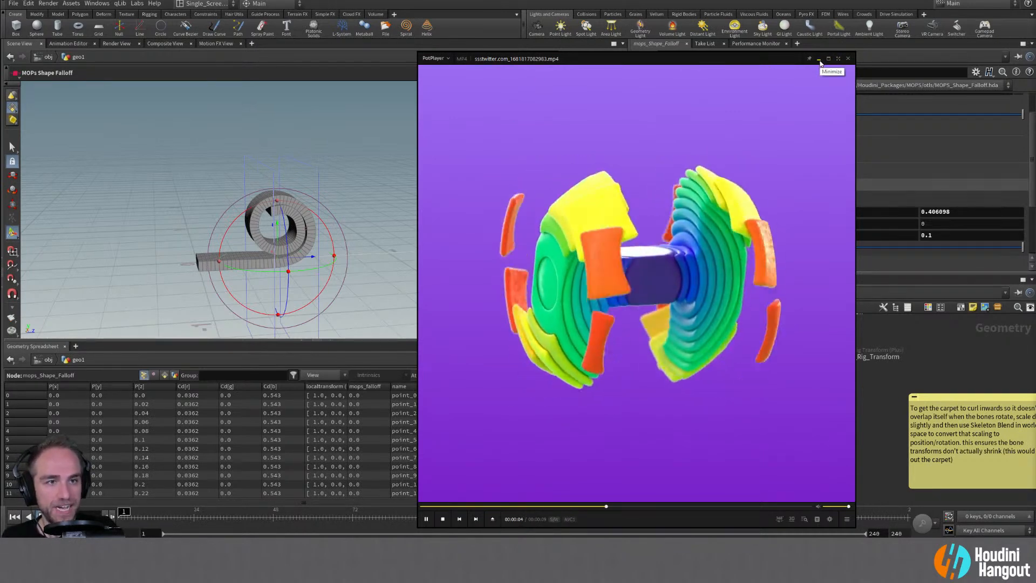
pyautogui.click(847, 58)
# Close the less_crappy_rollup_toadstorm.hip session and discard its changes
pyautogui.moveTo(679, 381); pyautogui.dragTo(728, 428, button='middle')
pyautogui.moveTo(728, 429); pyautogui.dragTo(699, 429, button='right')
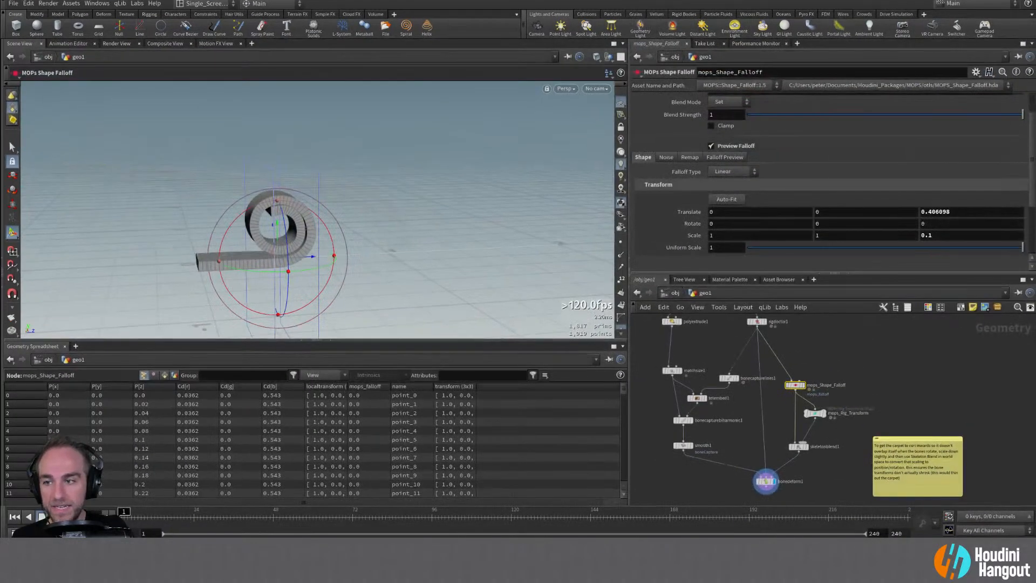
pyautogui.click(1023, 2)
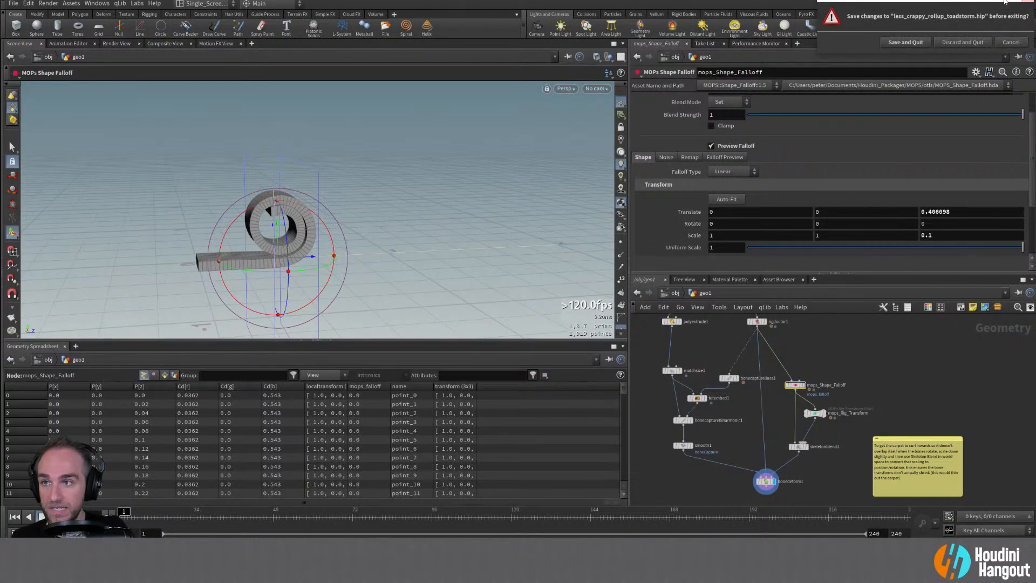
pyautogui.click(959, 43)
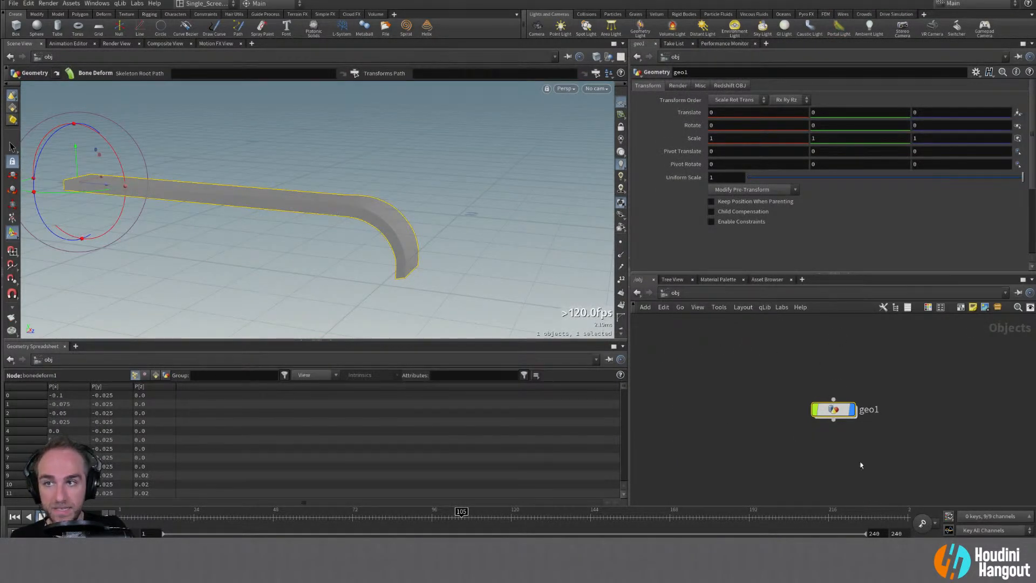
# Save the remaining ribbon scene under a new file name, extending crappy_rollup_toadstorm with an _and suffix
pyautogui.click(803, 467)
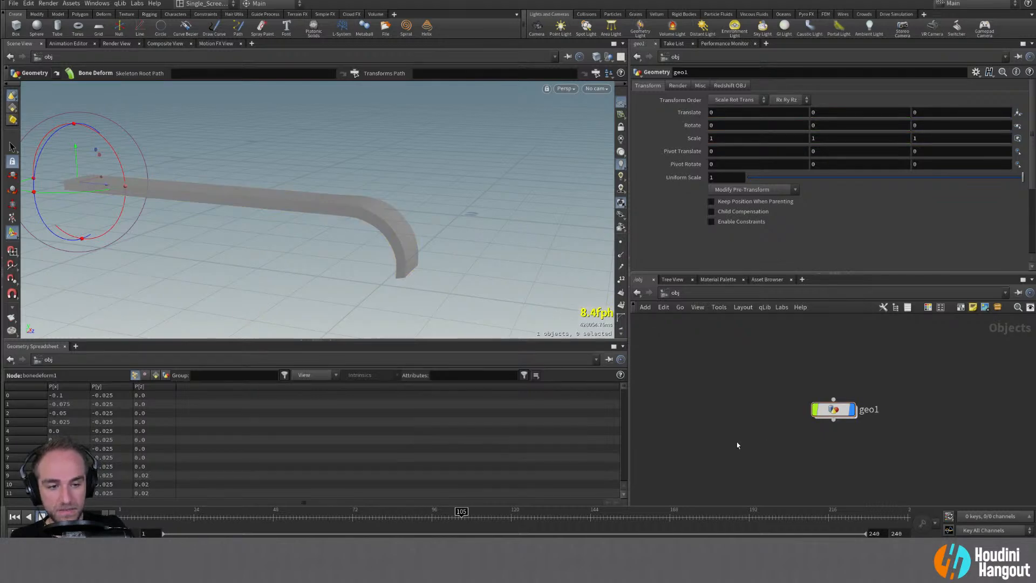
pyautogui.click(12, 7)
pyautogui.click(29, 79)
pyautogui.doubleClick(190, 225)
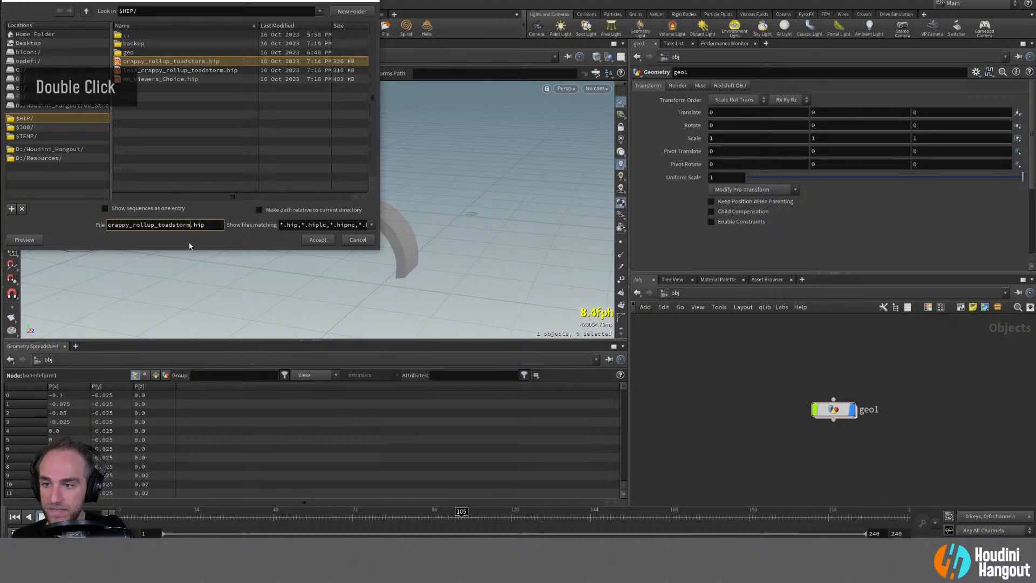
pyautogui.write('_and')
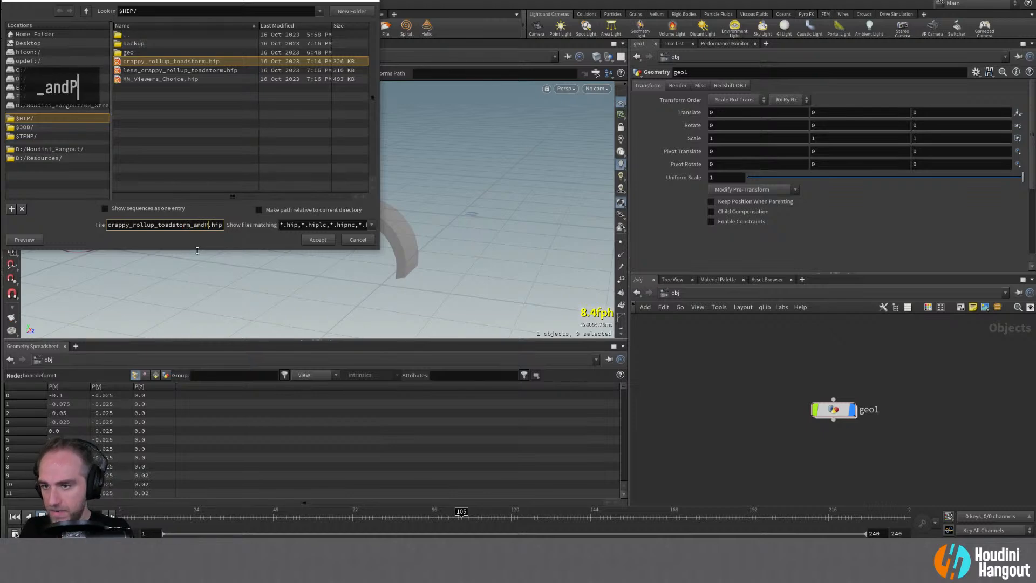
pyautogui.write('_PA')
pyautogui.press('Return')
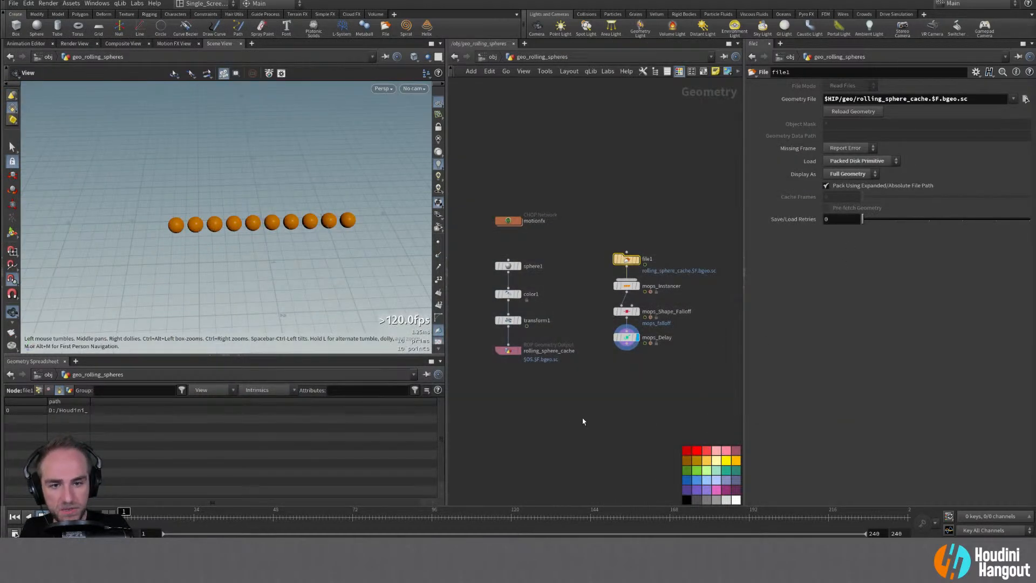
# Go up to the object level of the rolling spheres scene and add a Geometry node below geo_rolling_spheres
pyautogui.press('u')
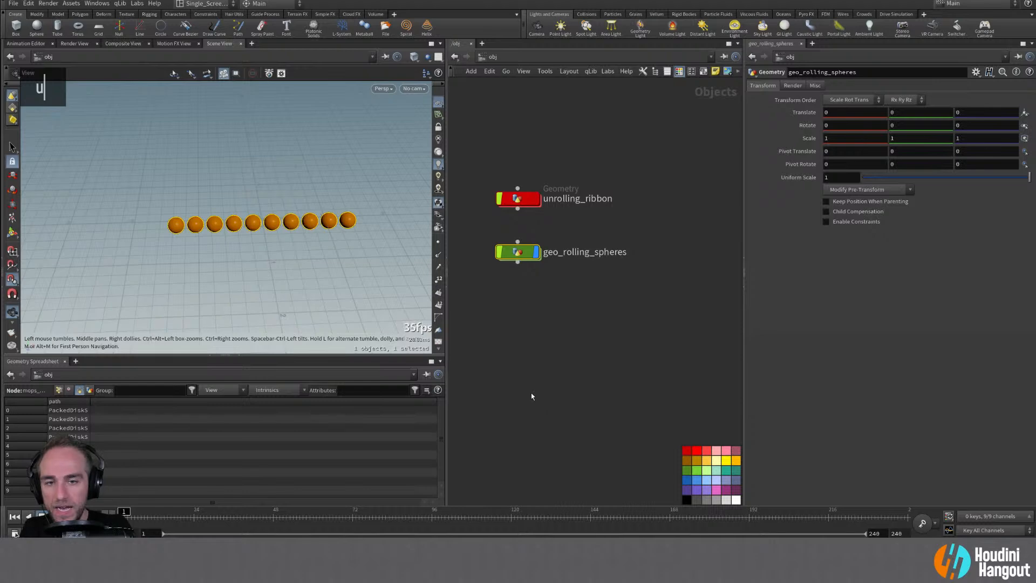
pyautogui.doubleClick(571, 198)
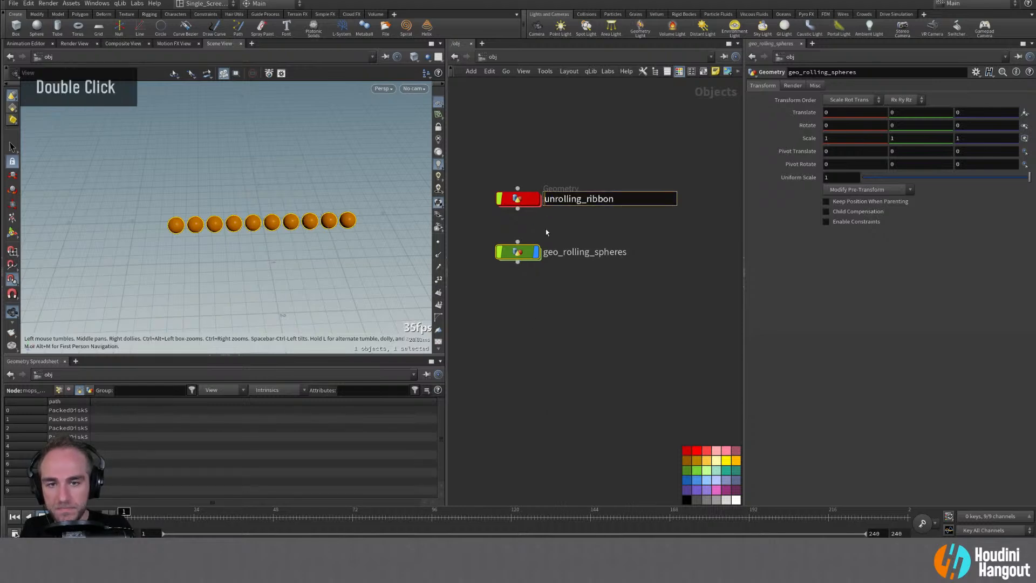
pyautogui.moveTo(546, 253); pyautogui.dragTo(558, 216, button='middle')
pyautogui.press('Tab')
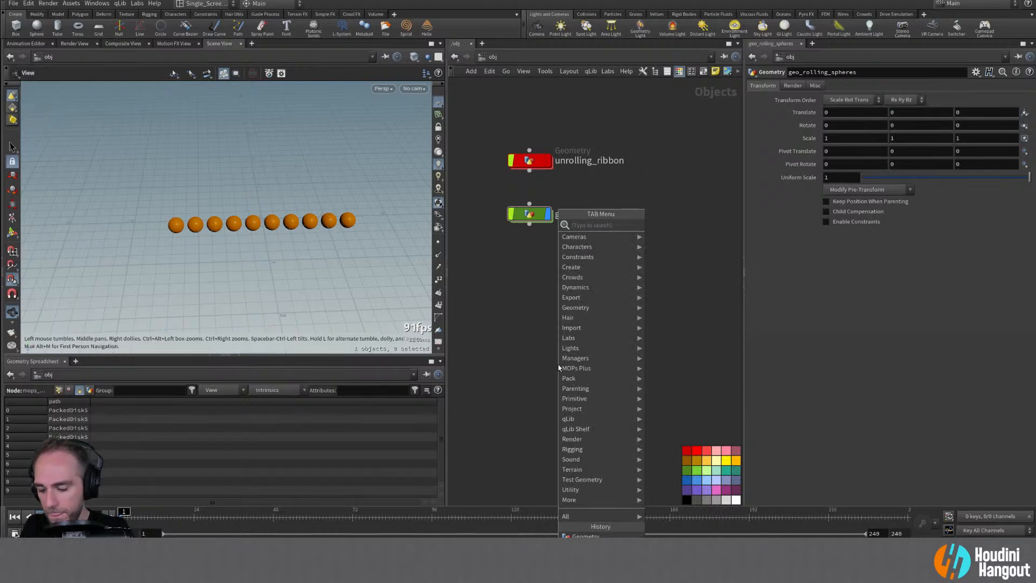
pyautogui.write('g')
pyautogui.press('Return')
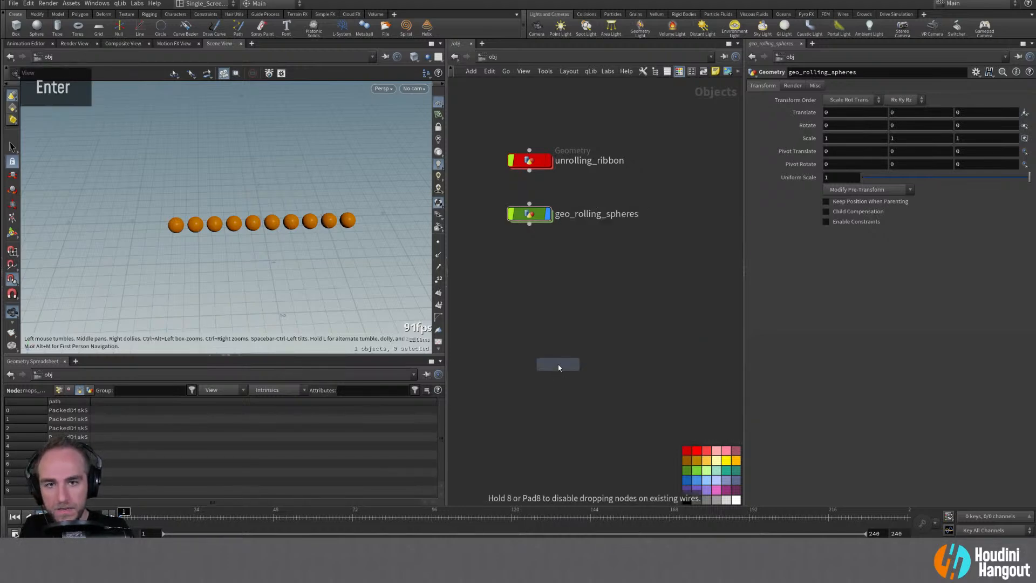
pyautogui.click(520, 281)
# Rename the new Geometry node geo_sliced_rotations, colour it green and go inside it
pyautogui.doubleClick(557, 281)
pyautogui.press('BackSpace')
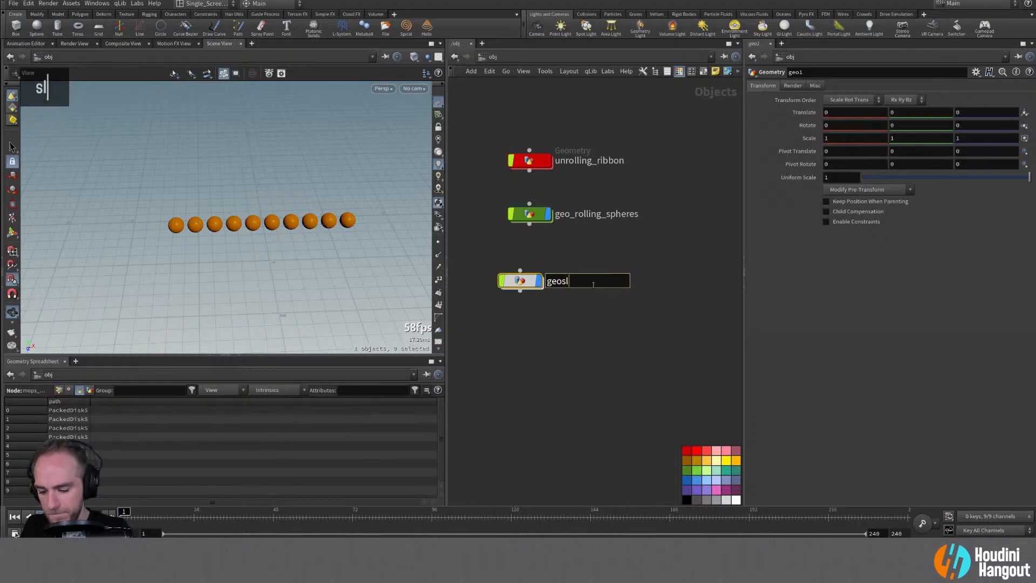
pyautogui.write('_cli')
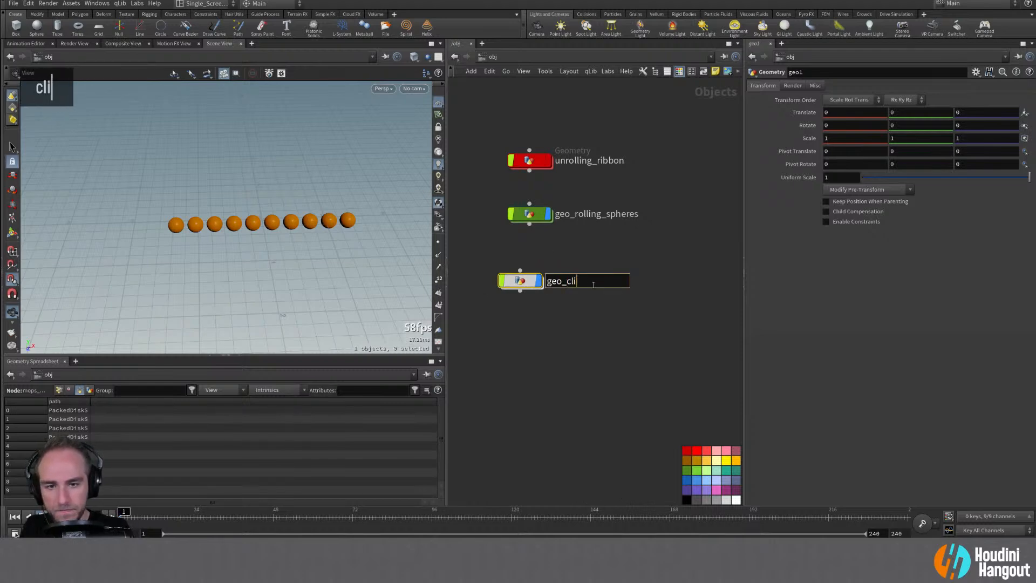
pyautogui.press('BackSpace')
pyautogui.press('BackSpace')
pyautogui.press('BackSpace')
pyautogui.write('slide')
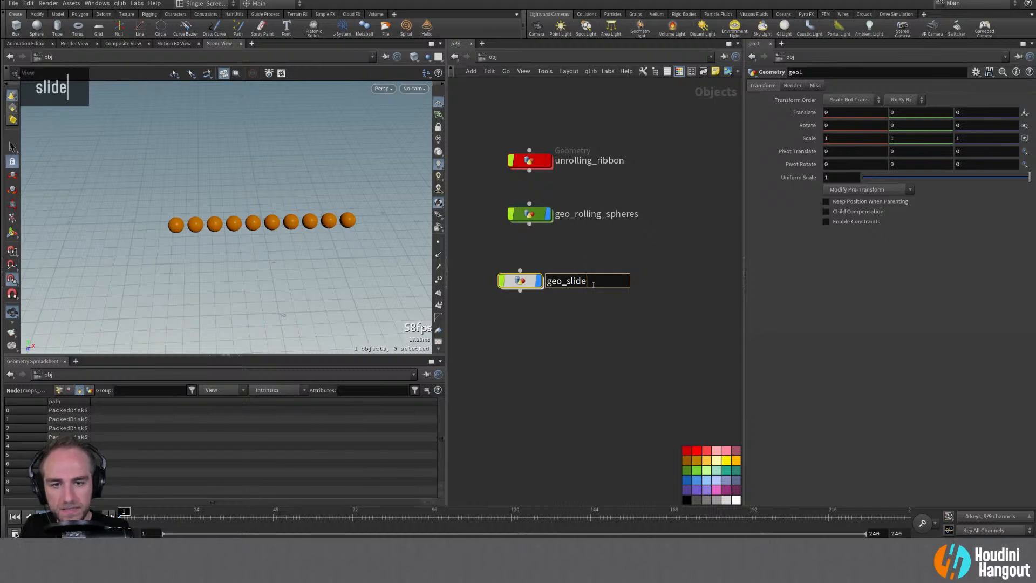
pyautogui.press('BackSpace')
pyautogui.press('BackSpace')
pyautogui.write('ced')
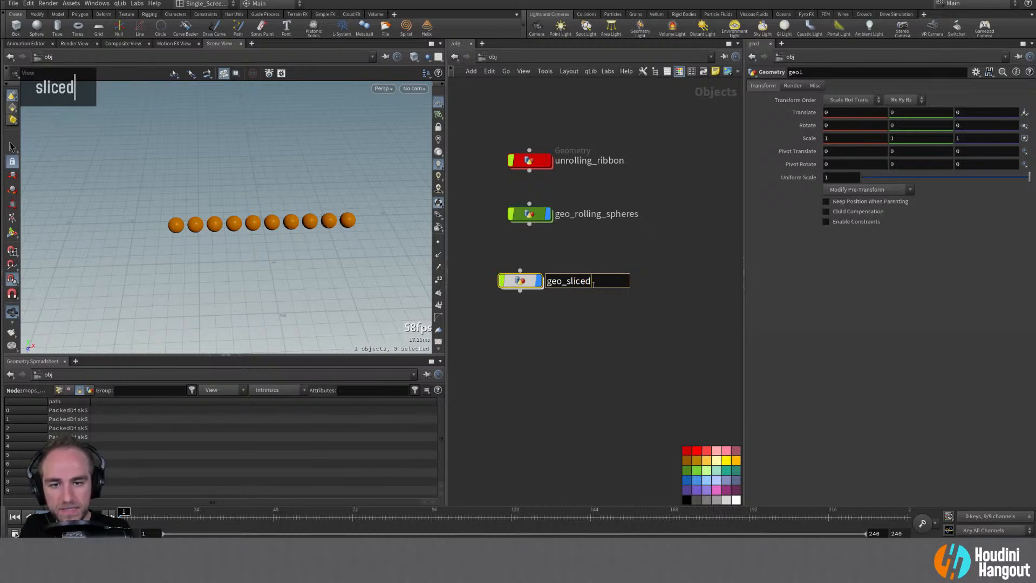
pyautogui.write('_rotations')
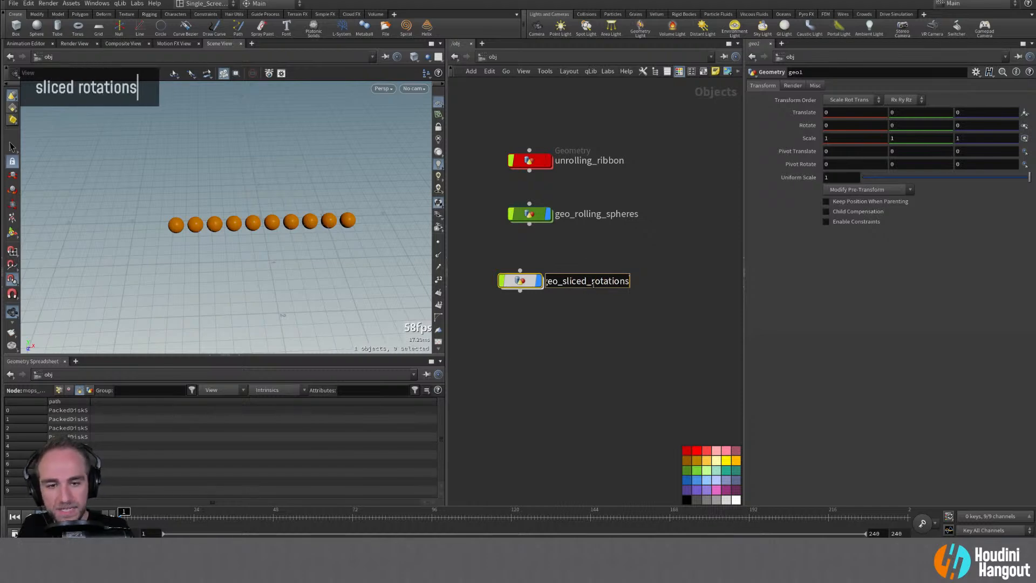
pyautogui.press('Return')
pyautogui.moveTo(519, 284); pyautogui.dragTo(529, 279)
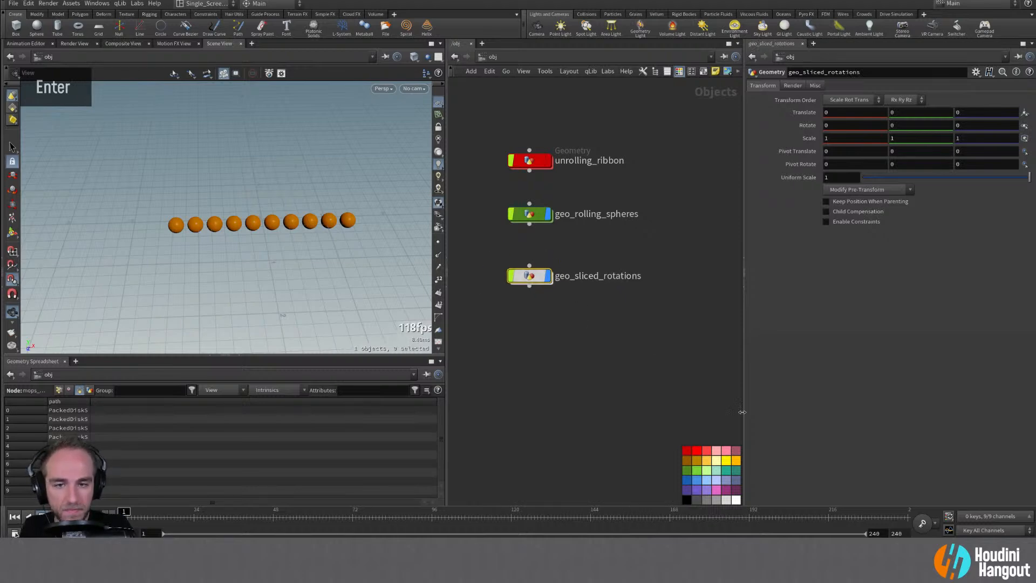
pyautogui.doubleClick(572, 363)
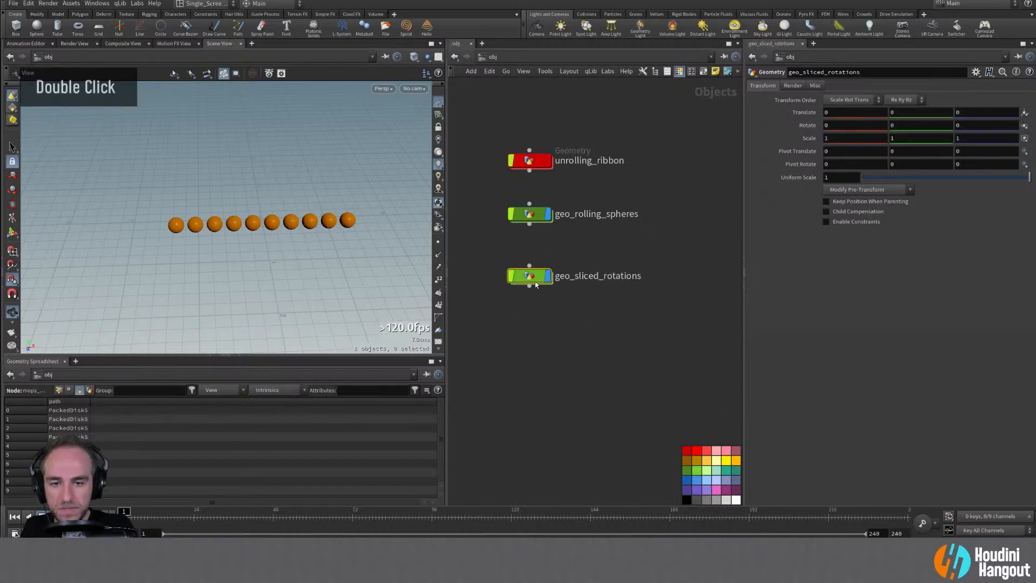
pyautogui.press('Tab')
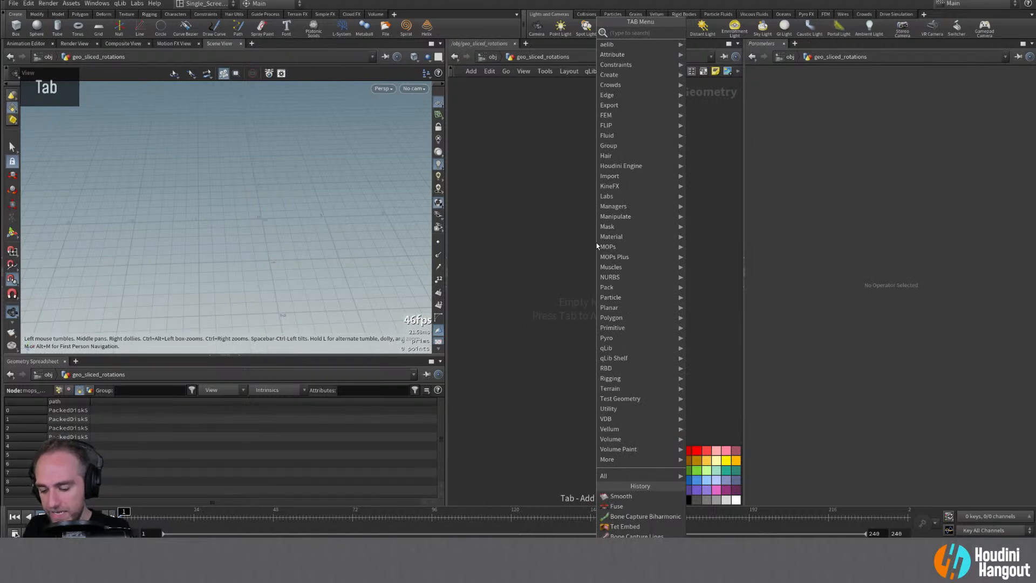
pyautogui.write('box')
pyautogui.hotkey('shift', 'Return')
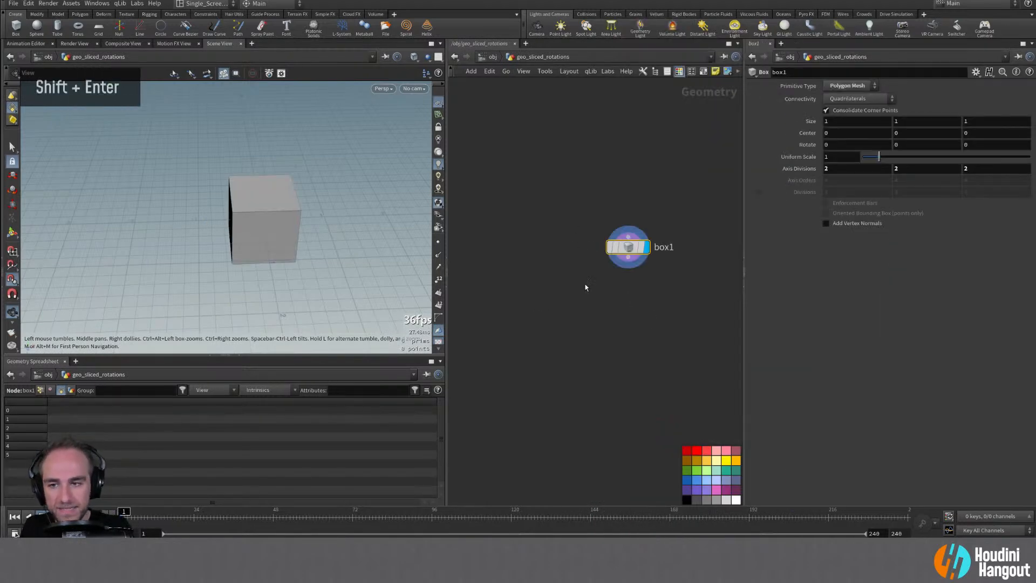
pyautogui.keyDown('alt'); pyautogui.moveTo(240, 195); pyautogui.dragTo(254, 164); pyautogui.keyUp('alt')
pyautogui.moveTo(537, 202); pyautogui.dragTo(630, 305)
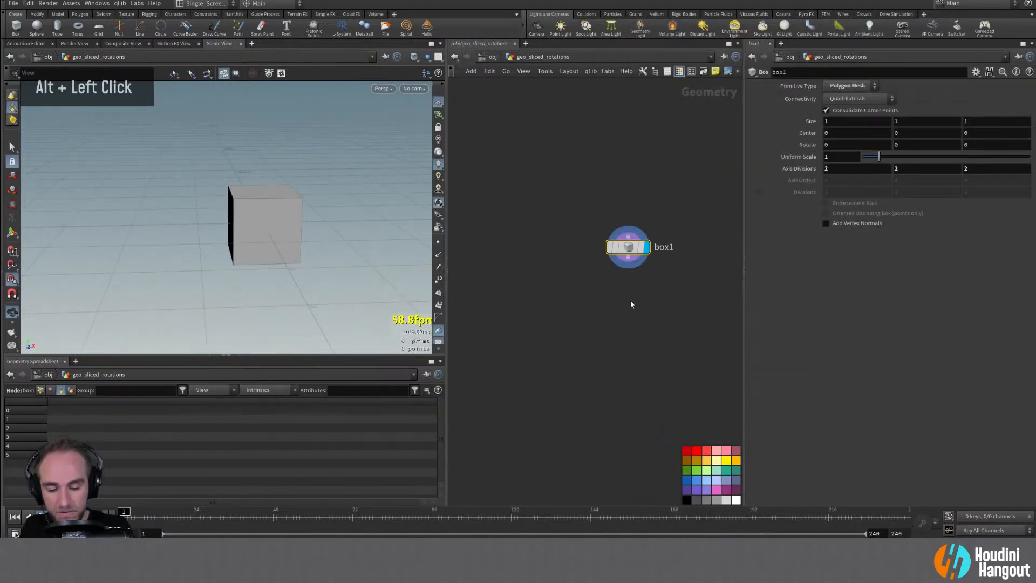
pyautogui.press('Delete')
# Add a MOPs Typography (Plus) node in geo_sliced_rotations and set its Mode to Import File
pyautogui.press('Tab')
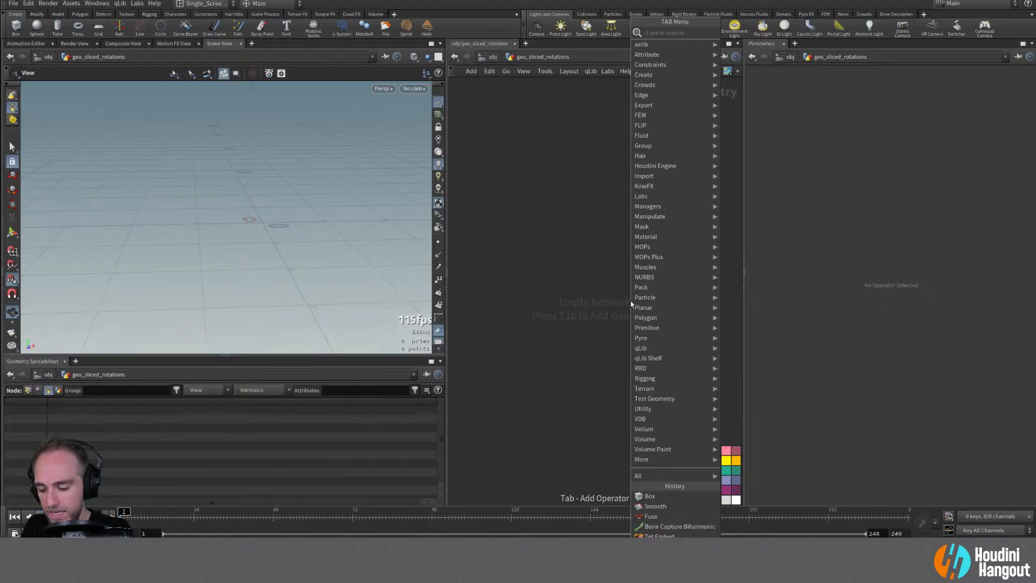
pyautogui.write('typ')
pyautogui.press('Return')
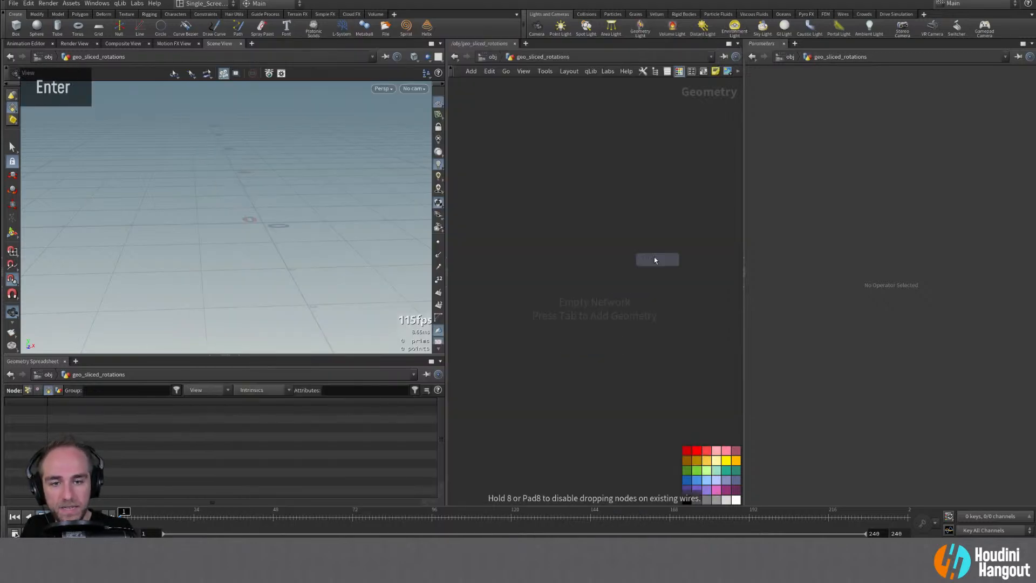
pyautogui.click(597, 227)
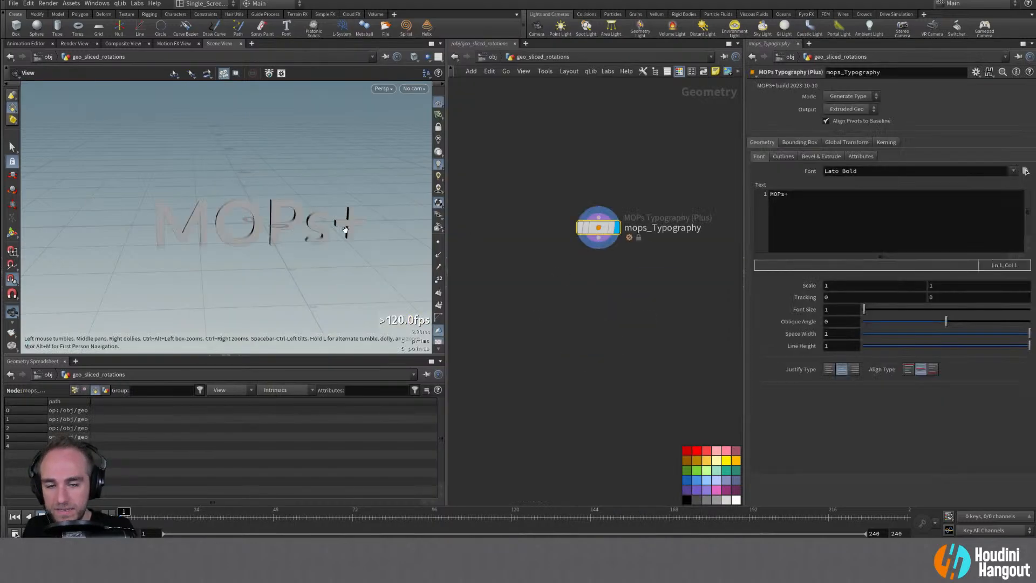
pyautogui.keyDown('alt'); pyautogui.click(736, 217); pyautogui.keyUp('alt')
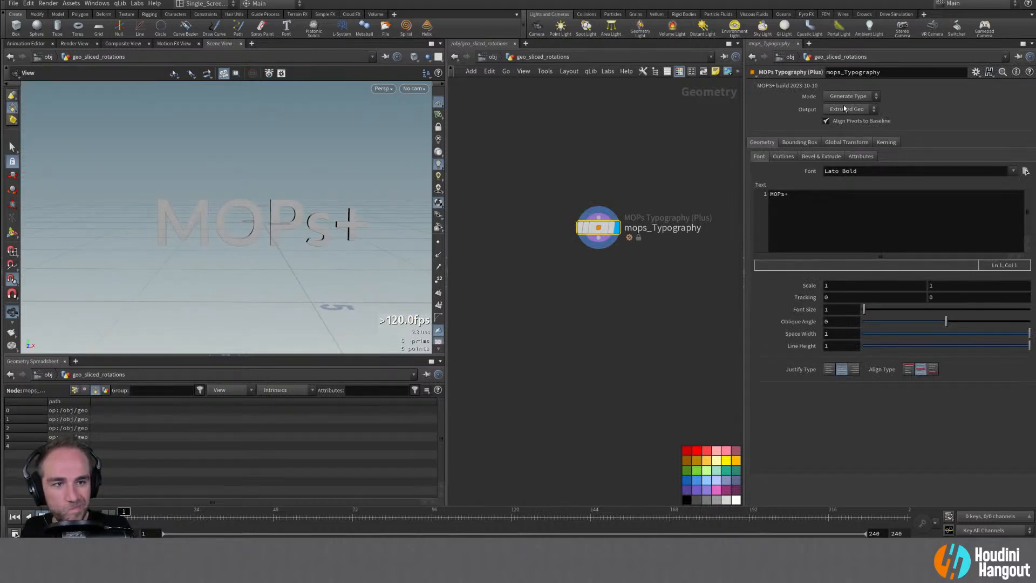
pyautogui.click(839, 96)
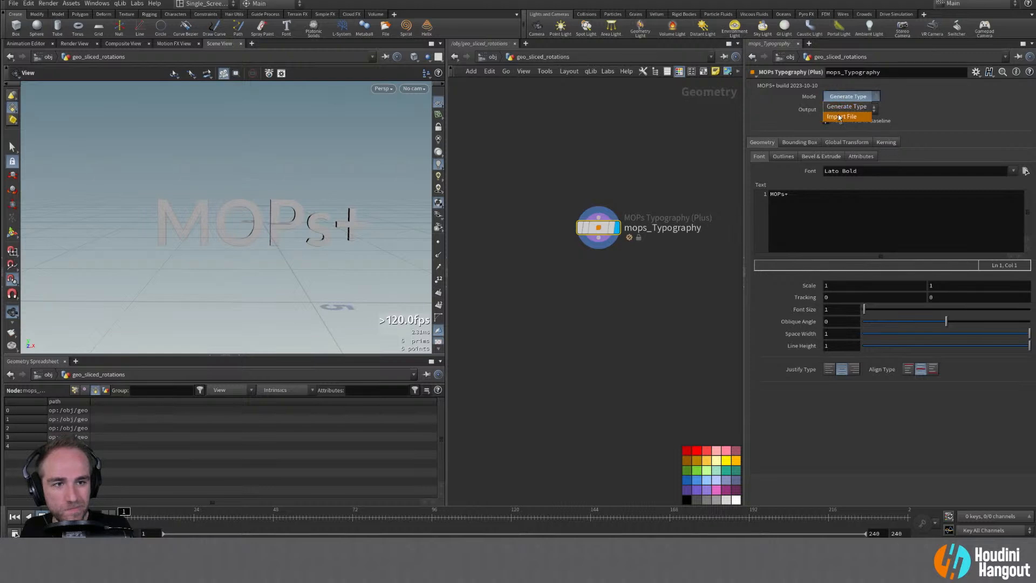
pyautogui.click(839, 111)
# Inspect the extruded MOPs logo from several angles and check the mops_Typography node's geometry info
pyautogui.keyDown('alt'); pyautogui.moveTo(264, 232); pyautogui.dragTo(247, 230); pyautogui.keyUp('alt')
pyautogui.keyDown('alt'); pyautogui.moveTo(248, 230); pyautogui.dragTo(308, 180, button='right'); pyautogui.keyUp('alt')
pyautogui.keyDown('alt'); pyautogui.moveTo(308, 180); pyautogui.dragTo(245, 225); pyautogui.keyUp('alt')
pyautogui.keyDown('alt'); pyautogui.moveTo(245, 225); pyautogui.dragTo(340, 135, button='right'); pyautogui.keyUp('alt')
pyautogui.keyDown('alt'); pyautogui.moveTo(251, 229); pyautogui.dragTo(285, 232); pyautogui.keyUp('alt')
pyautogui.keyDown('alt'); pyautogui.moveTo(284, 231); pyautogui.dragTo(257, 237, button='right'); pyautogui.keyUp('alt')
pyautogui.keyDown('alt'); pyautogui.moveTo(257, 236); pyautogui.dragTo(208, 206, button='middle'); pyautogui.keyUp('alt')
pyautogui.moveTo(598, 227); pyautogui.dragTo(594, 209)
pyautogui.keyDown('alt'); pyautogui.moveTo(243, 189); pyautogui.dragTo(229, 201, button='right'); pyautogui.keyUp('alt')
pyautogui.keyDown('alt'); pyautogui.moveTo(228, 201); pyautogui.dragTo(240, 226); pyautogui.keyUp('alt')
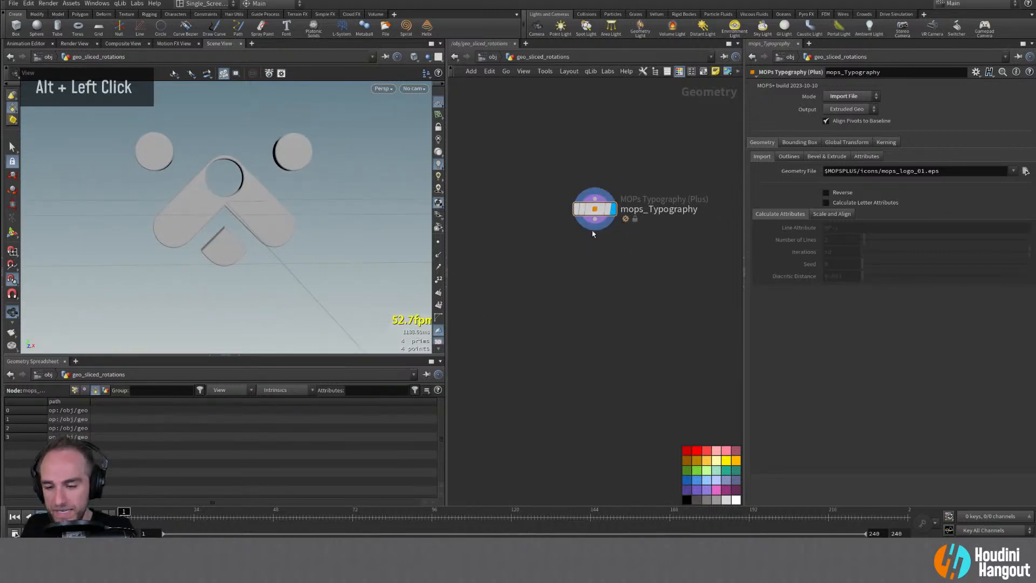
pyautogui.middleClick(594, 210)
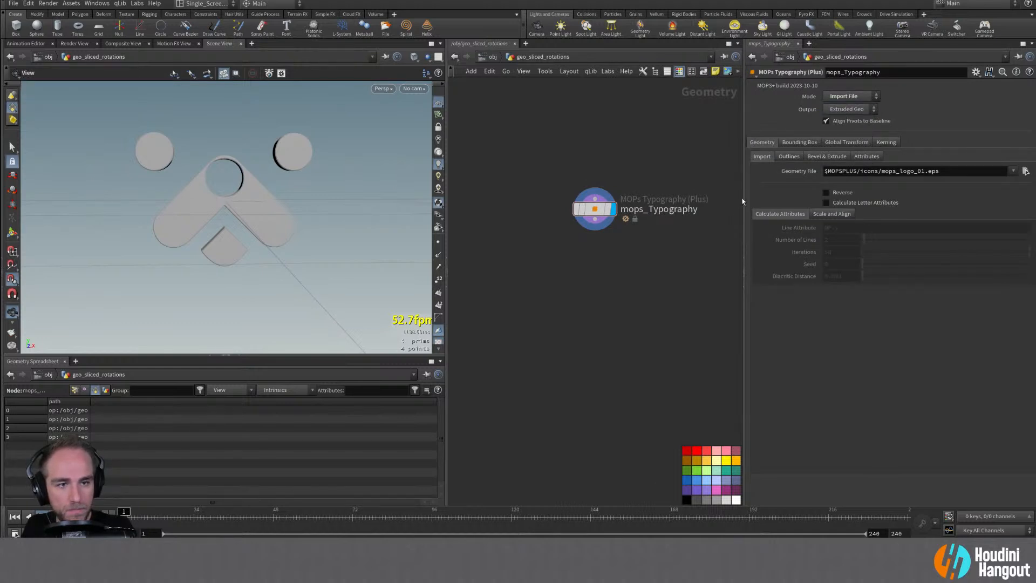
# Add a displayed Unpack node below mops_Typography and check its piece attribute in the Geometry Spreadsheet
pyautogui.press('Tab')
pyautogui.write('unpack')
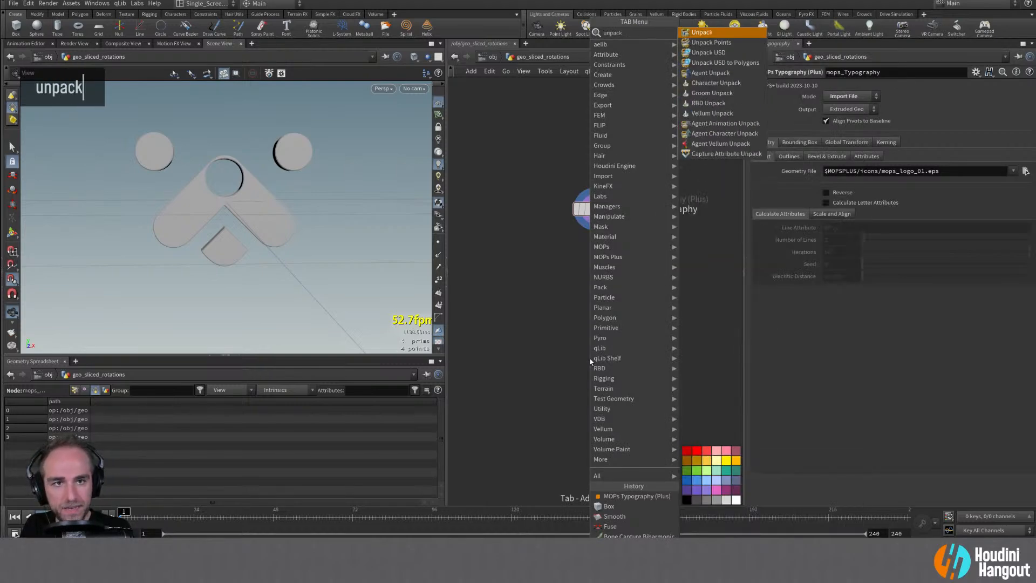
pyautogui.press('Return')
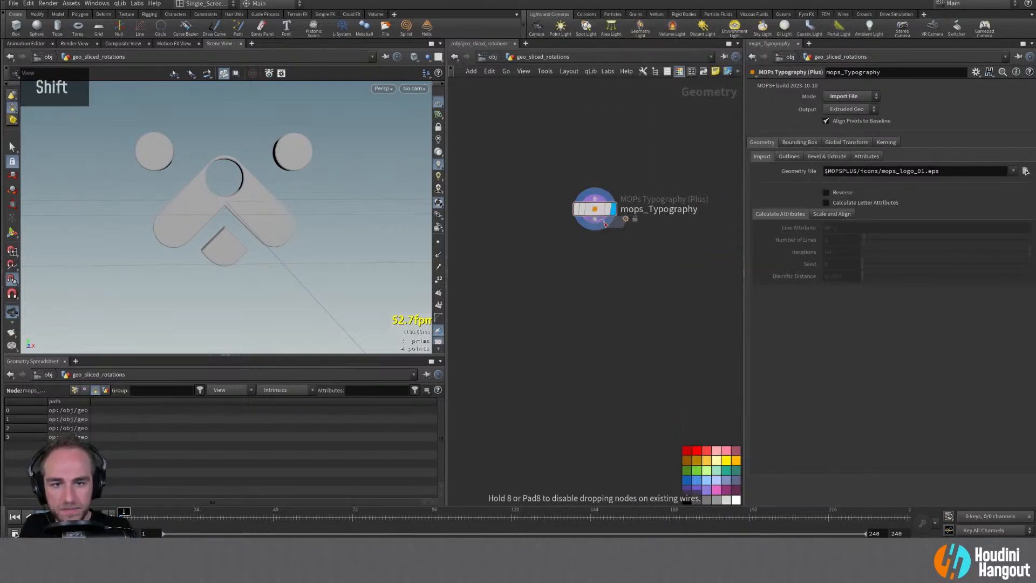
pyautogui.click(596, 249)
pyautogui.doubleClick(600, 253)
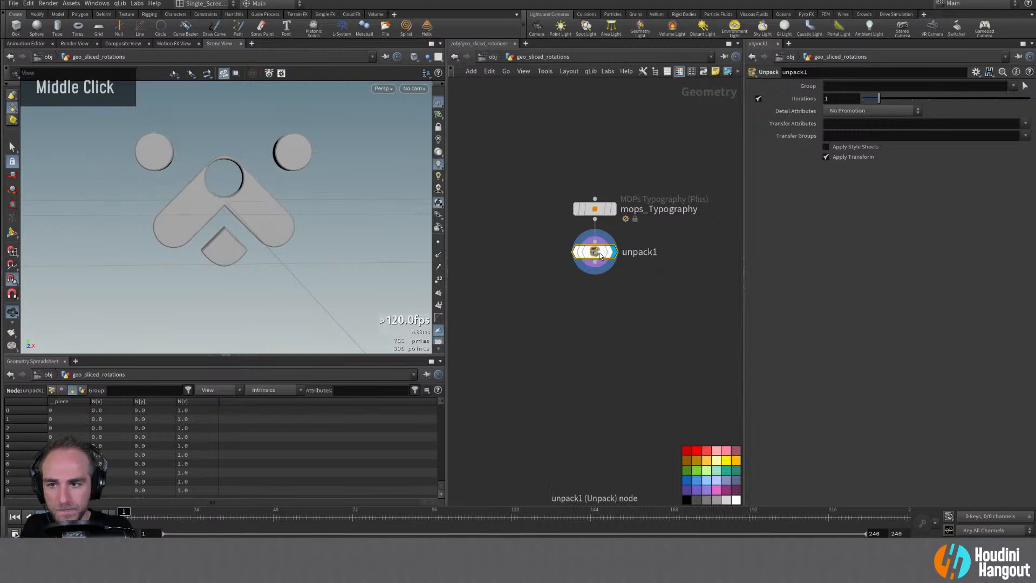
pyautogui.middleClick(601, 255)
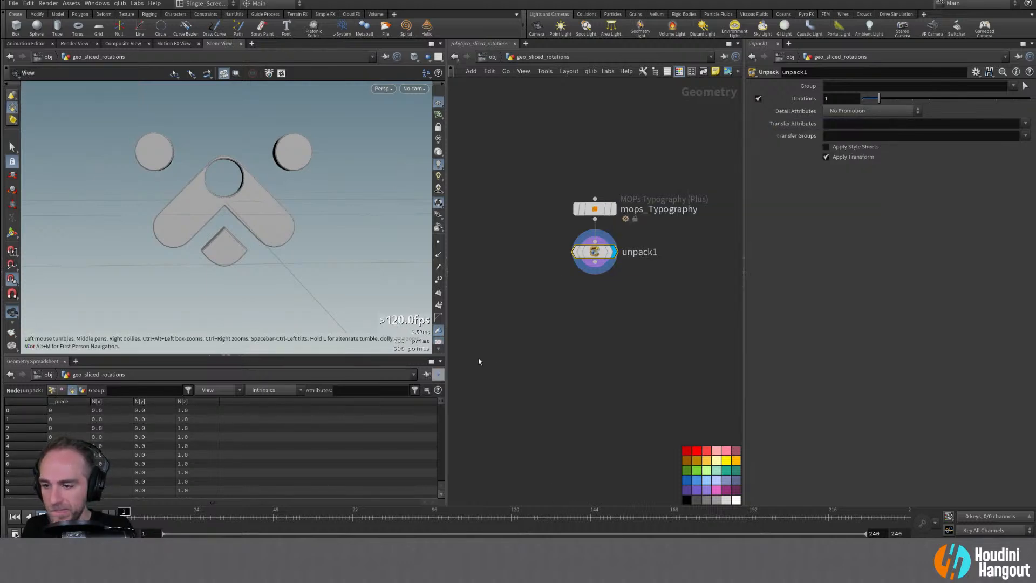
pyautogui.scroll(-1, 139, 462)
pyautogui.scroll(-20, 140, 462)
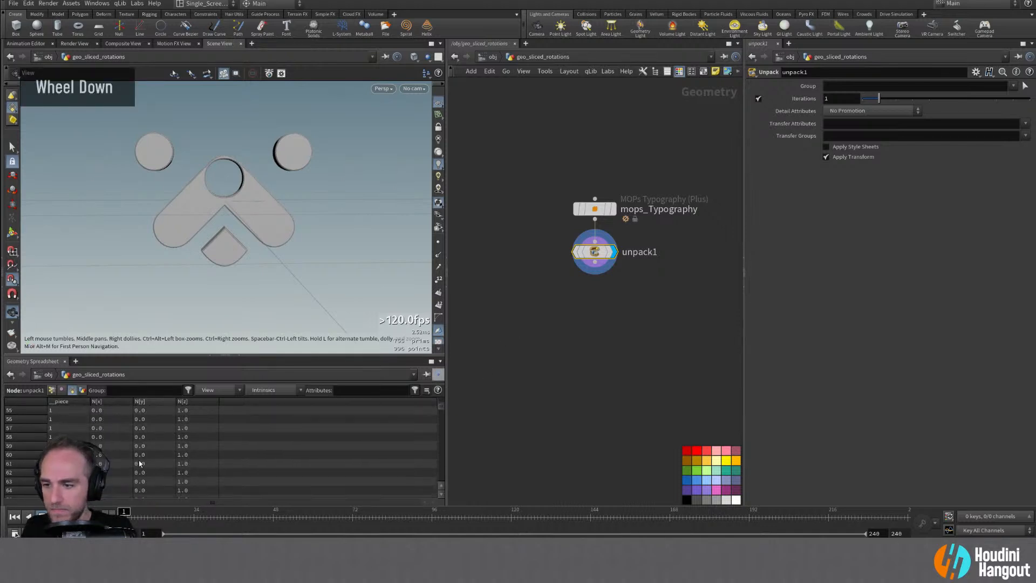
pyautogui.moveTo(441, 426); pyautogui.dragTo(425, 365)
pyautogui.keyDown('alt'); pyautogui.moveTo(258, 245); pyautogui.dragTo(273, 220); pyautogui.keyUp('alt')
# Add a Labs PolySlice node below unpack1 and make it the displayed node
pyautogui.press('Tab')
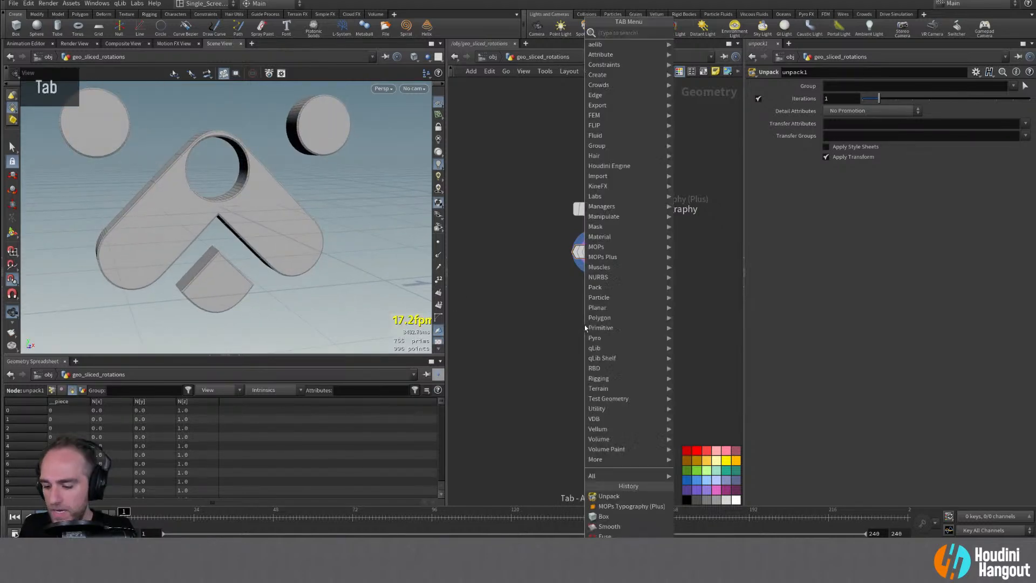
pyautogui.write('labs sl')
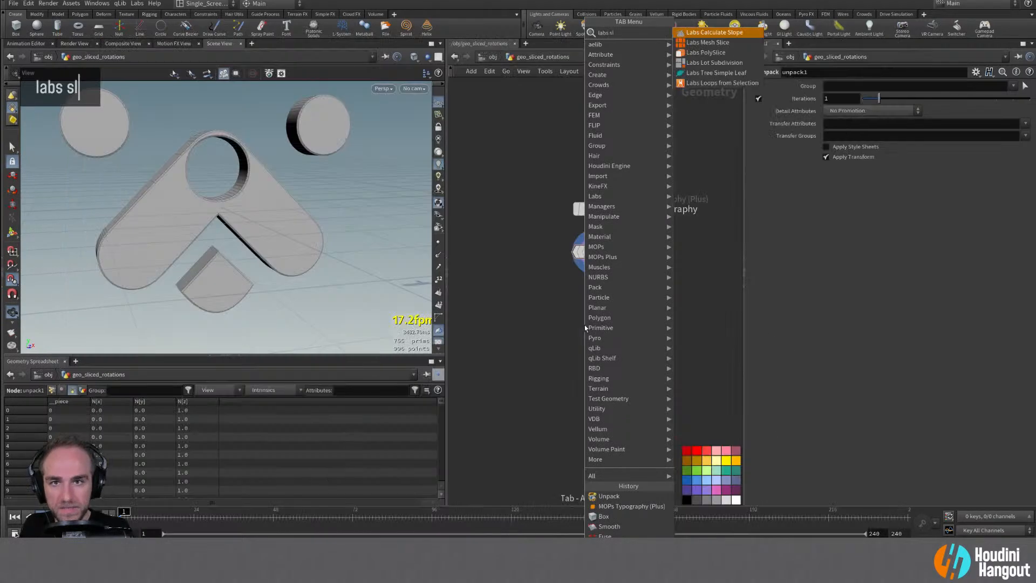
pyautogui.press('Down')
pyautogui.press('Down')
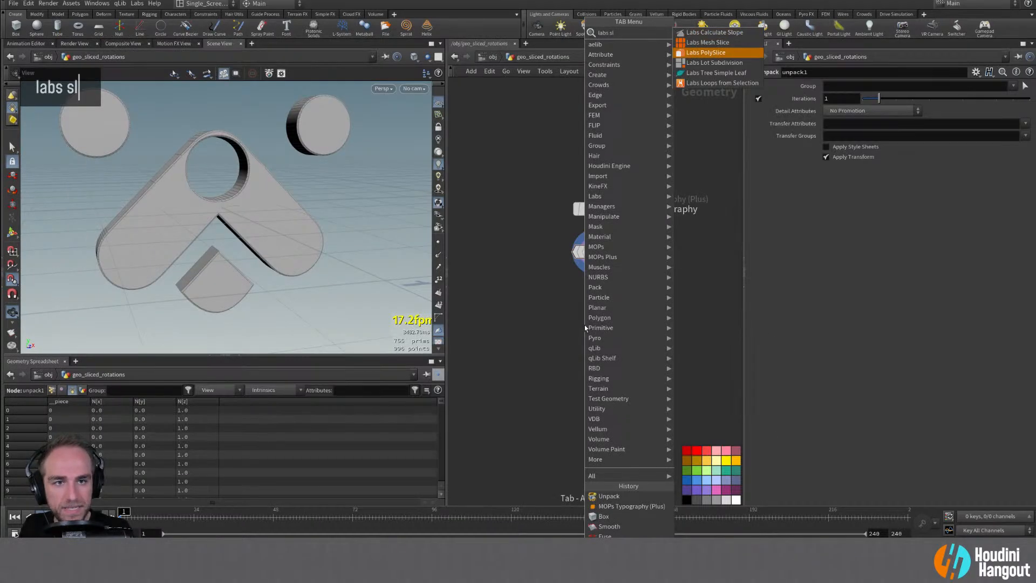
pyautogui.press('Return')
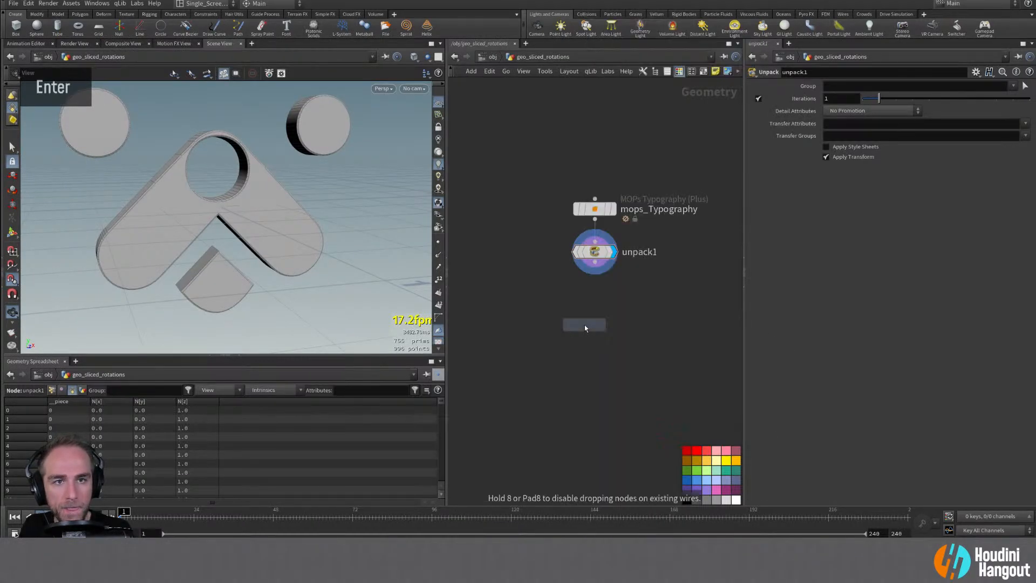
pyautogui.click(595, 294)
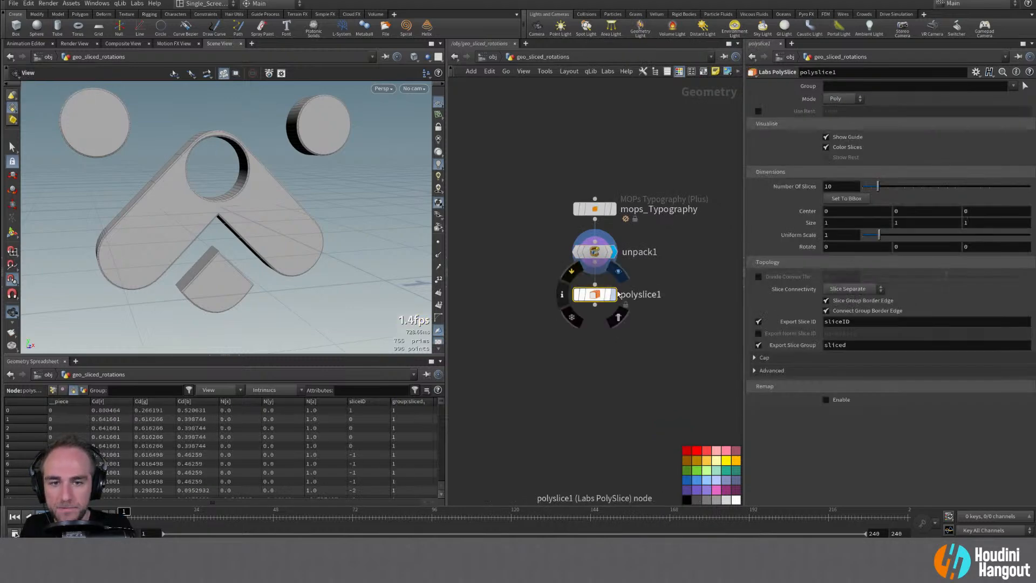
pyautogui.click(615, 295)
# Check the coloured slices on the MOPs logo and set polyslice1's Number Of Slices to 5
pyautogui.keyDown('alt'); pyautogui.moveTo(231, 219); pyautogui.dragTo(159, 203); pyautogui.keyUp('alt')
pyautogui.keyDown('alt'); pyautogui.moveTo(159, 203); pyautogui.dragTo(270, 170, button='right'); pyautogui.keyUp('alt')
pyautogui.keyDown('alt'); pyautogui.moveTo(270, 170); pyautogui.dragTo(217, 186); pyautogui.keyUp('alt')
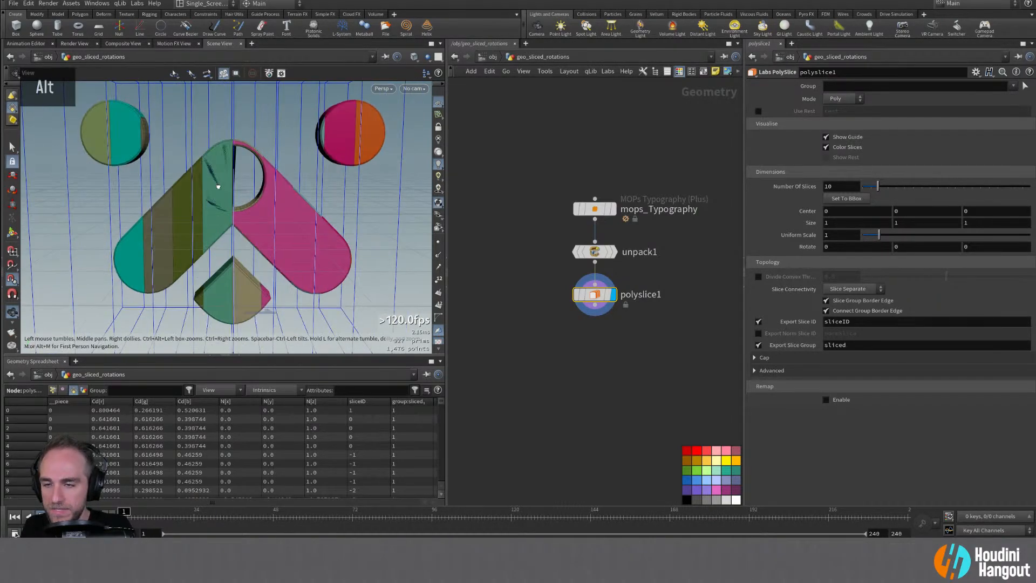
pyautogui.moveTo(873, 190); pyautogui.dragTo(869, 189)
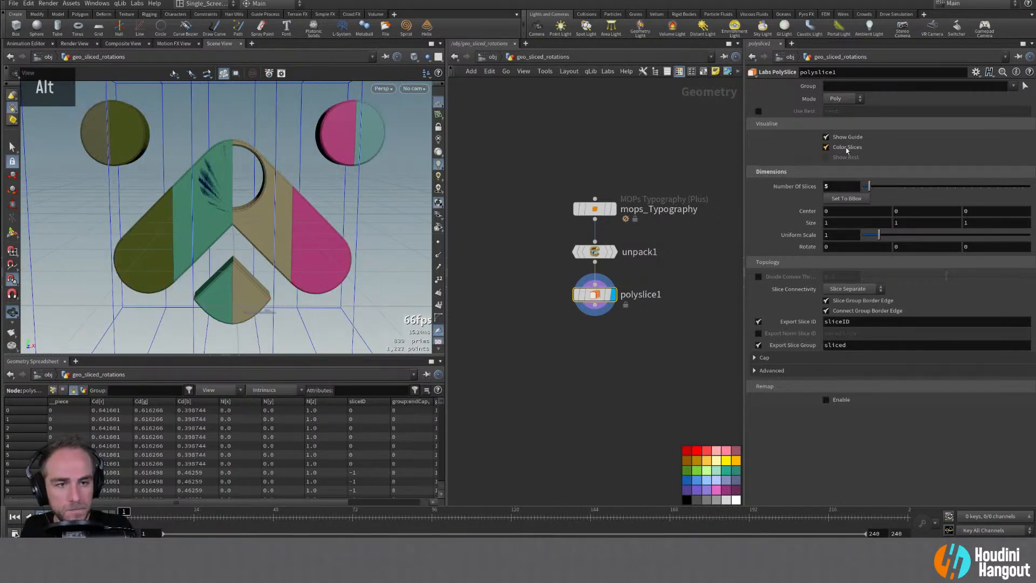
# Shift polyslice1's slicing box to about 0.1 along X with its viewport handle and set Number Of Slices to 6
pyautogui.keyDown('alt'); pyautogui.moveTo(277, 249); pyautogui.dragTo(182, 290, button='right'); pyautogui.keyUp('alt')
pyautogui.press('Escape')
pyautogui.press('Return')
pyautogui.moveTo(267, 236); pyautogui.dragTo(286, 235)
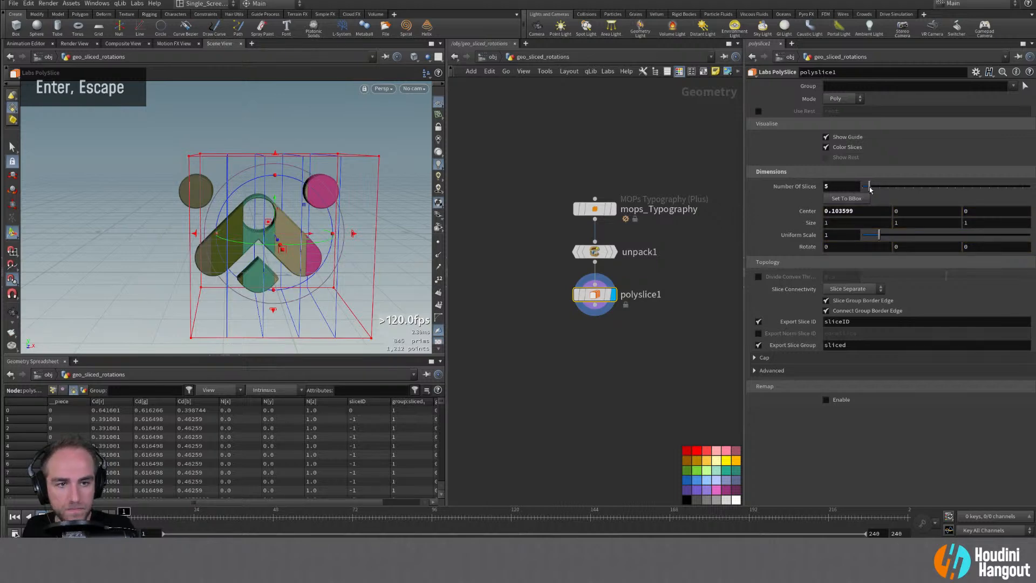
pyautogui.moveTo(869, 189); pyautogui.dragTo(867, 189)
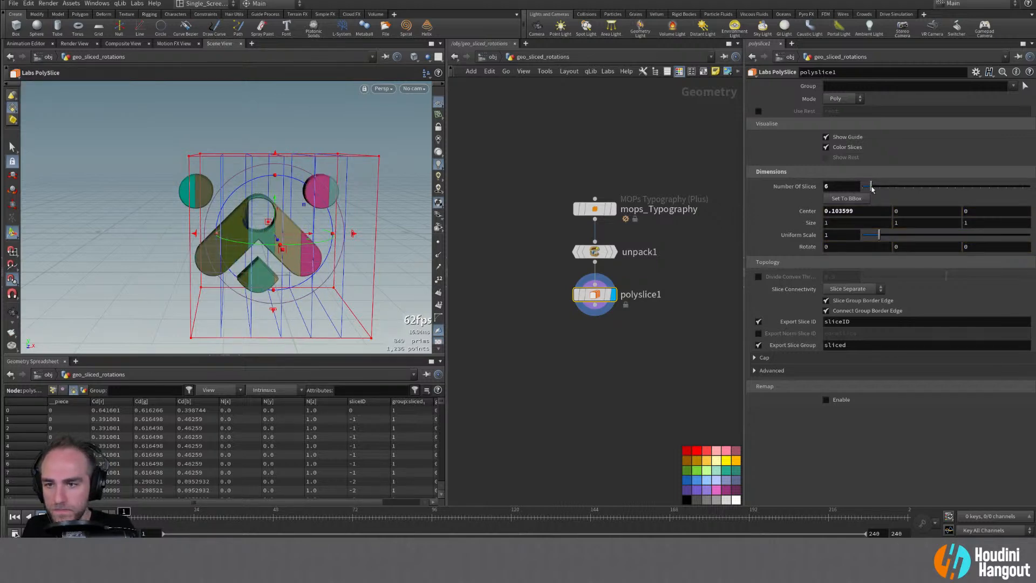
# Reposition polyslice1's slicing box with the viewport handle and inspect the cuts around the logo's round hole up close
pyautogui.moveTo(296, 238); pyautogui.dragTo(247, 231)
pyautogui.moveTo(252, 220)
pyautogui.keyDown('alt'); pyautogui.mouseDown(button='right')
pyautogui.moveTo(326, 180)
pyautogui.moveTo(267, 211)
pyautogui.mouseUp(button='right'); pyautogui.keyUp('alt')
pyautogui.moveTo(226, 252); pyautogui.dragTo(205, 233)
pyautogui.keyDown('alt'); pyautogui.moveTo(205, 233); pyautogui.dragTo(178, 225, button='right'); pyautogui.keyUp('alt')
pyautogui.moveTo(178, 224)
pyautogui.keyDown('alt'); pyautogui.mouseDown()
pyautogui.moveTo(204, 237)
pyautogui.moveTo(189, 235)
pyautogui.mouseUp(); pyautogui.keyUp('alt')
# Display unpack1, then move polyslice1 further down and insert a Remesh node between the two
pyautogui.doubleClick(594, 251)
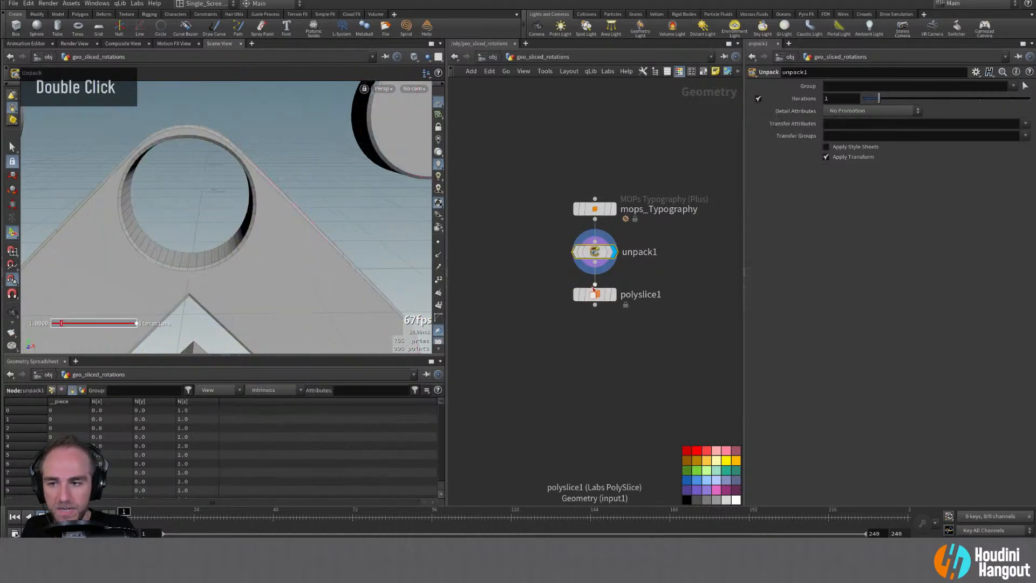
pyautogui.moveTo(594, 293); pyautogui.dragTo(594, 366)
pyautogui.keyDown('alt'); pyautogui.moveTo(178, 216); pyautogui.dragTo(141, 213); pyautogui.keyUp('alt')
pyautogui.press('Tab')
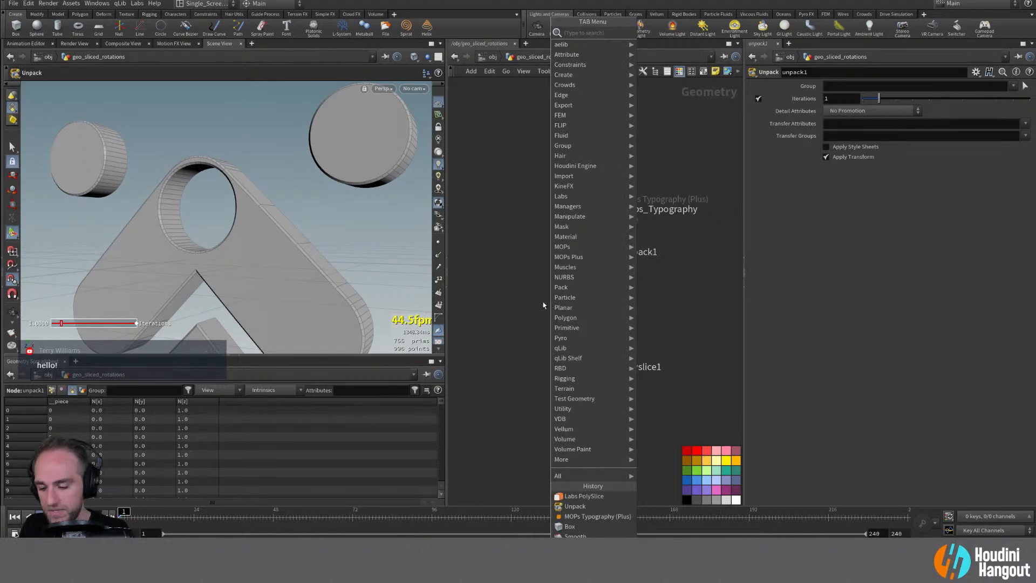
pyautogui.write('remesh')
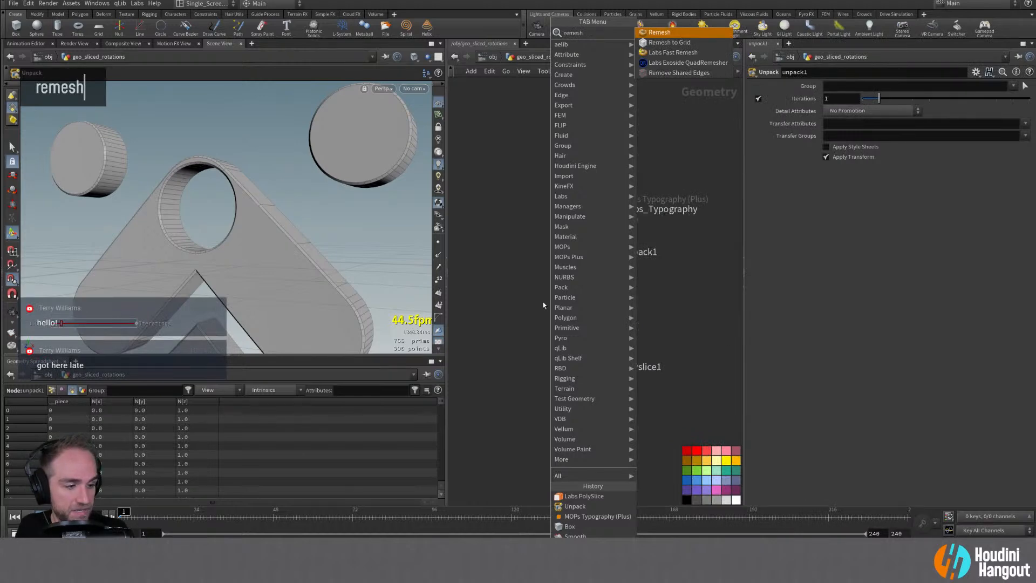
pyautogui.press('Return')
pyautogui.click(592, 300)
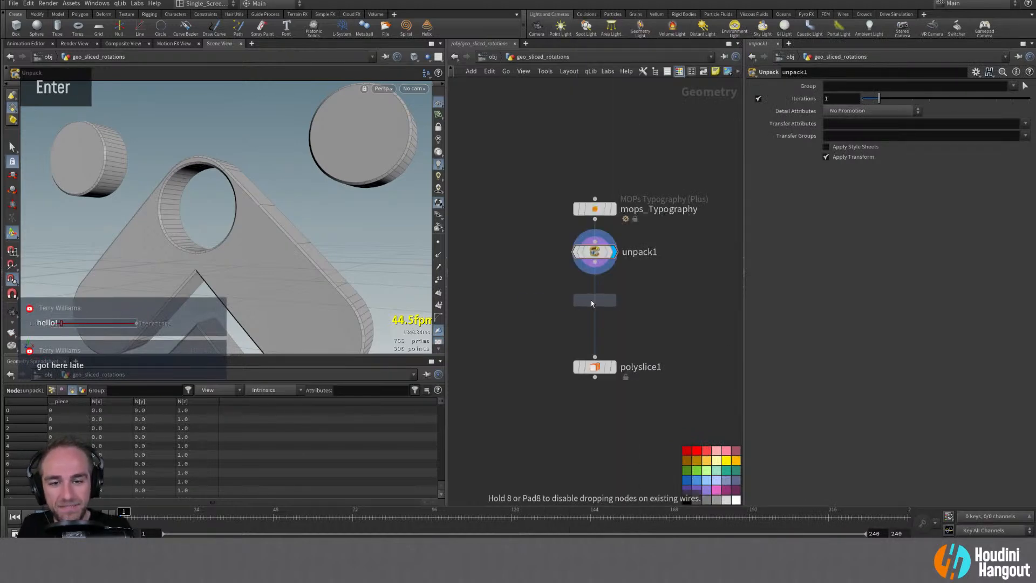
# Try a Remesh node between unpack1 and polyslice1, using input points only with a target size of 0.01
pyautogui.doubleClick(614, 302)
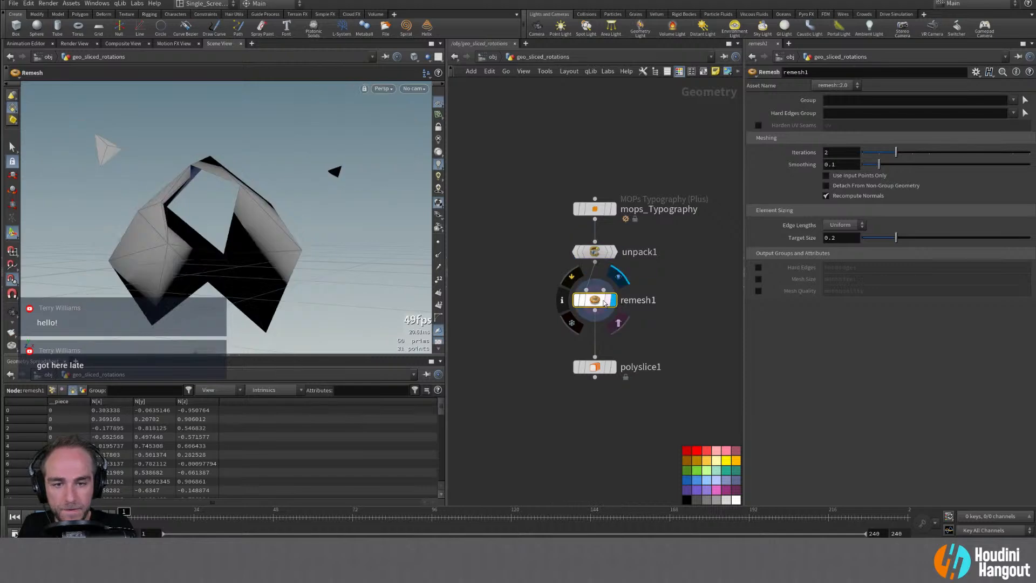
pyautogui.click(826, 177)
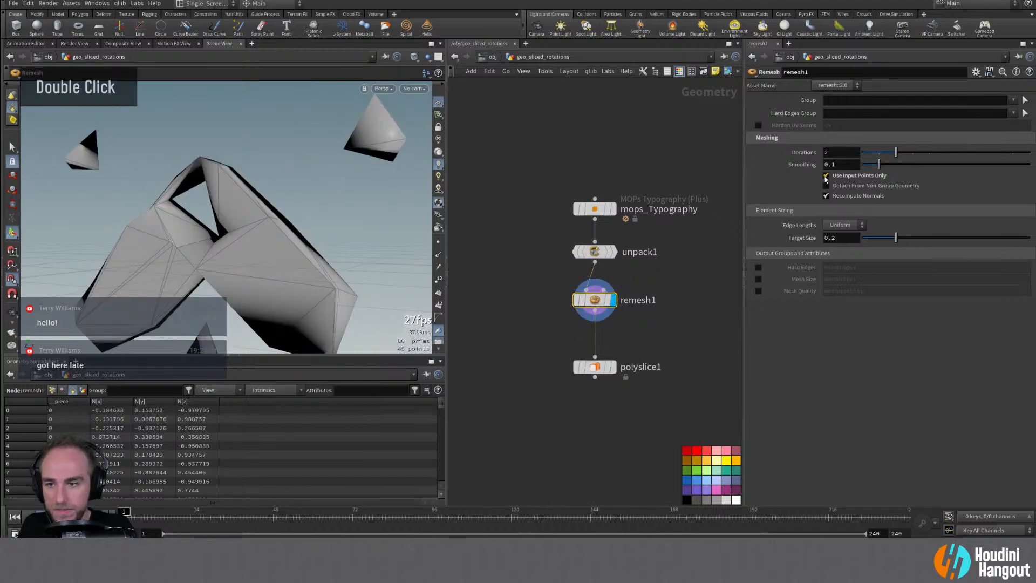
pyautogui.moveTo(885, 242); pyautogui.dragTo(869, 241)
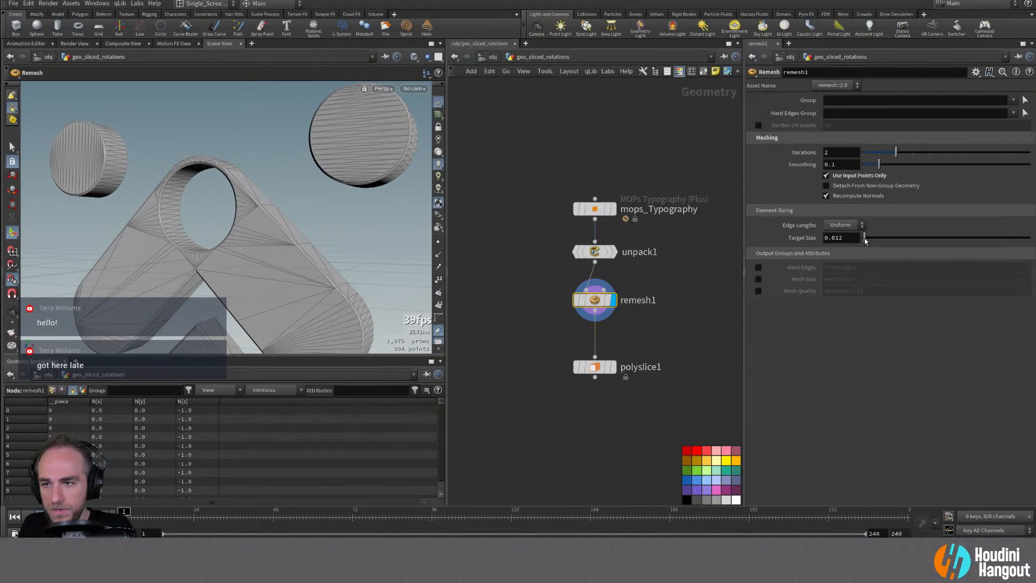
pyautogui.keyDown('alt'); pyautogui.moveTo(278, 275); pyautogui.dragTo(329, 268); pyautogui.keyUp('alt')
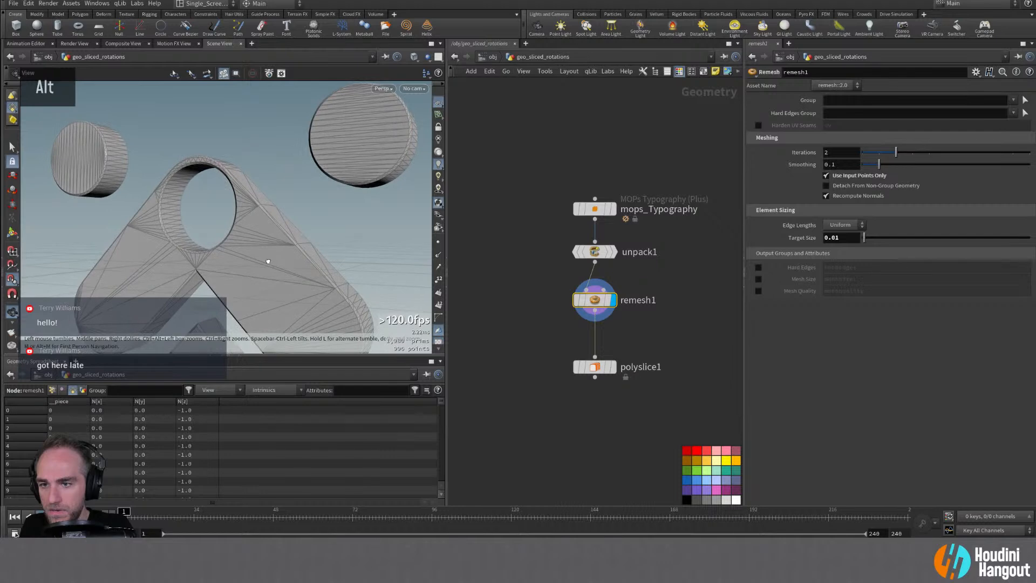
pyautogui.press('Delete')
# Insert a Divide node between unpack1 and polyslice1 and display the output of polyslice1
pyautogui.press('Tab')
pyautogui.write('divide')
pyautogui.press('Return')
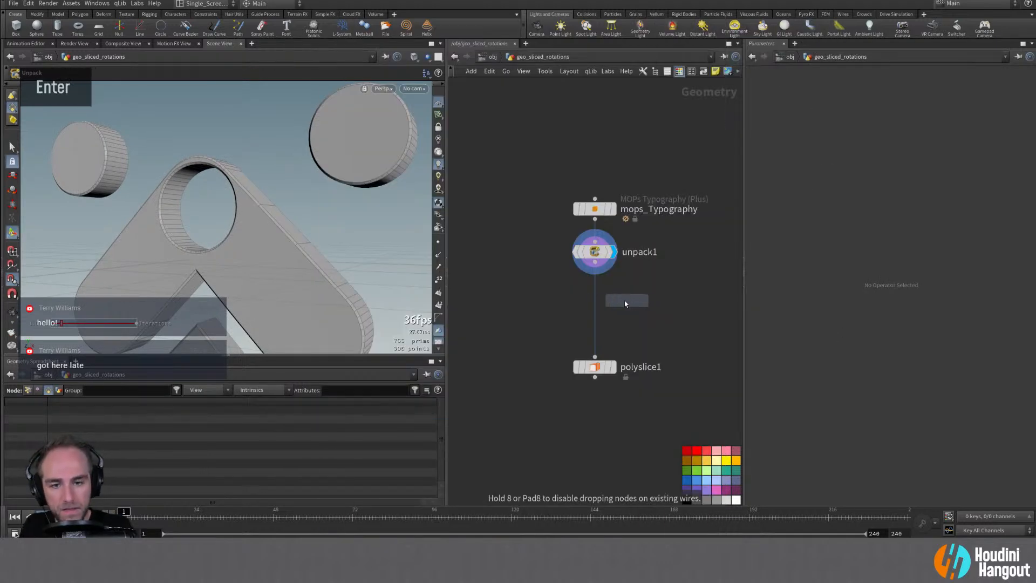
pyautogui.click(594, 301)
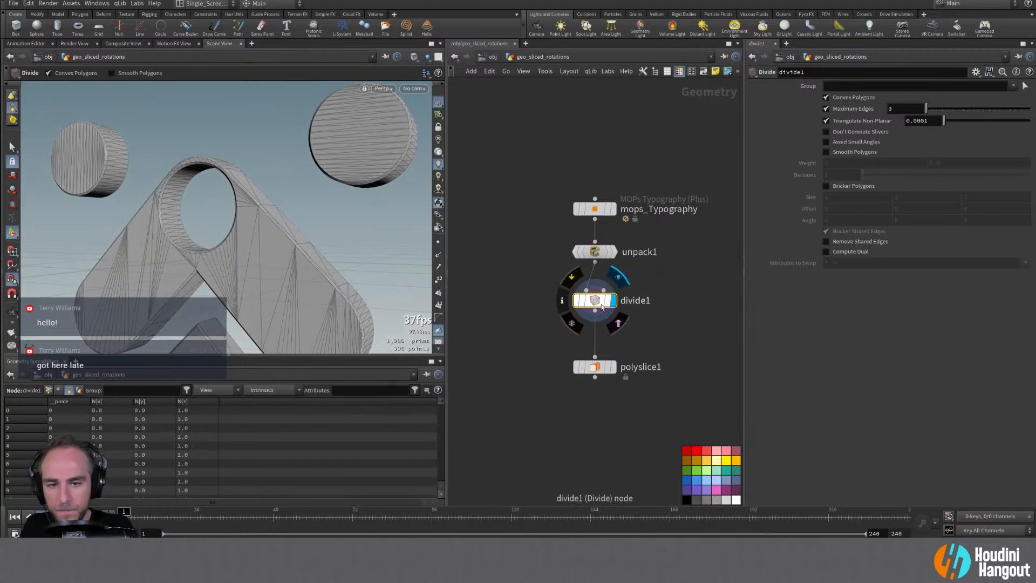
pyautogui.doubleClick(613, 298)
pyautogui.doubleClick(614, 368)
# Examine the sliced logo from several angles and review the Slice Connectivity options of polyslice1
pyautogui.keyDown('alt'); pyautogui.moveTo(194, 226); pyautogui.dragTo(173, 233); pyautogui.keyUp('alt')
pyautogui.keyDown('alt'); pyautogui.moveTo(172, 233); pyautogui.dragTo(173, 234, button='right'); pyautogui.keyUp('alt')
pyautogui.keyDown('alt'); pyautogui.moveTo(173, 235); pyautogui.dragTo(162, 238); pyautogui.keyUp('alt')
pyautogui.keyDown('alt'); pyautogui.moveTo(161, 237); pyautogui.dragTo(165, 236, button='right'); pyautogui.keyUp('alt')
pyautogui.keyDown('alt'); pyautogui.moveTo(164, 236); pyautogui.dragTo(195, 209); pyautogui.keyUp('alt')
pyautogui.keyDown('alt'); pyautogui.moveTo(195, 210); pyautogui.dragTo(197, 216, button='right'); pyautogui.keyUp('alt')
pyautogui.keyDown('alt'); pyautogui.moveTo(196, 216); pyautogui.dragTo(213, 215); pyautogui.keyUp('alt')
pyautogui.keyDown('alt'); pyautogui.moveTo(213, 214); pyautogui.dragTo(221, 215, button='right'); pyautogui.keyUp('alt')
pyautogui.press('Return')
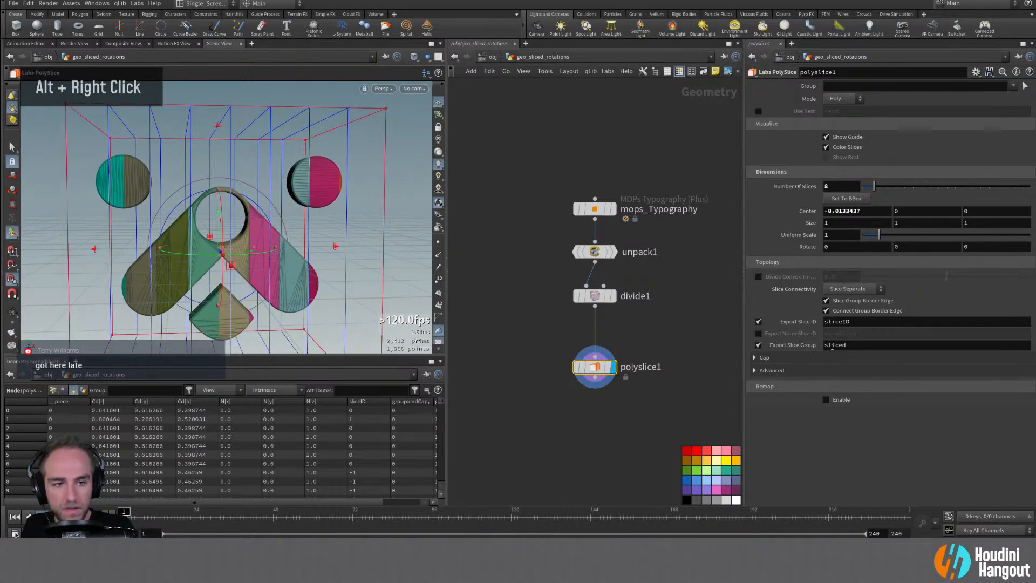
pyautogui.click(853, 290)
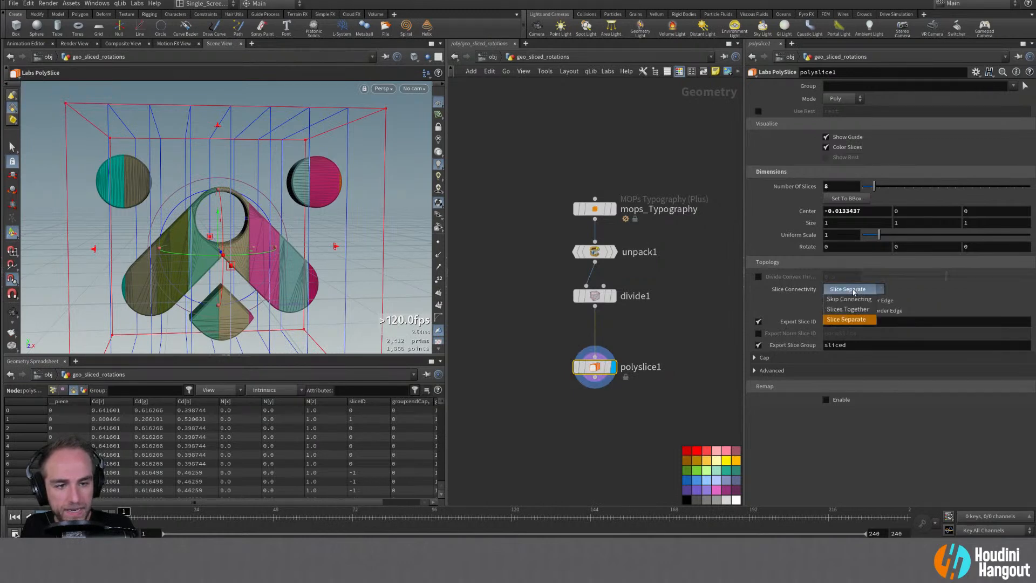
pyautogui.click(915, 295)
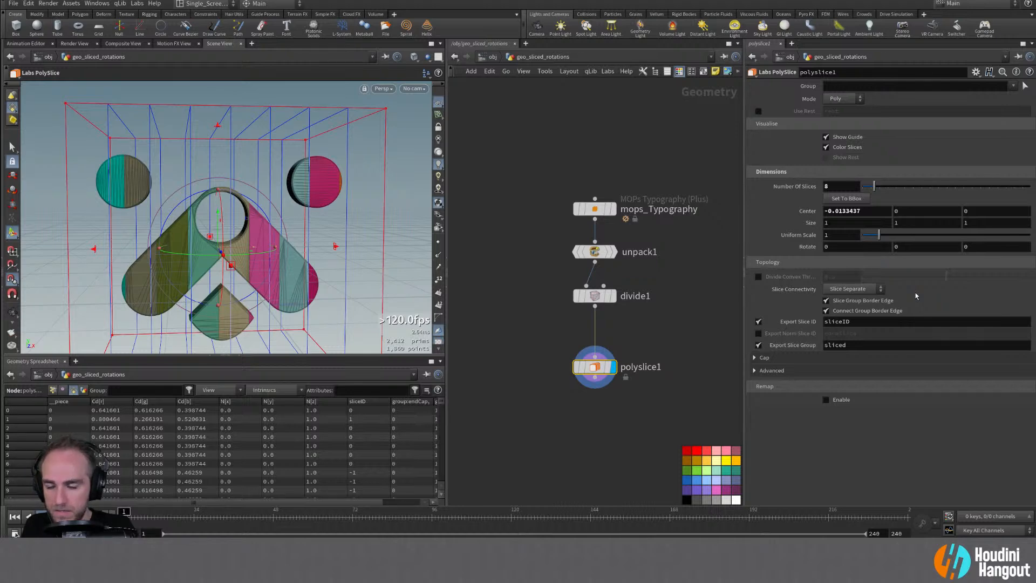
pyautogui.moveTo(232, 243)
pyautogui.keyDown('alt'); pyautogui.mouseDown()
pyautogui.moveTo(237, 281)
pyautogui.moveTo(240, 257)
pyautogui.moveTo(227, 256)
pyautogui.mouseUp(); pyautogui.keyUp('alt')
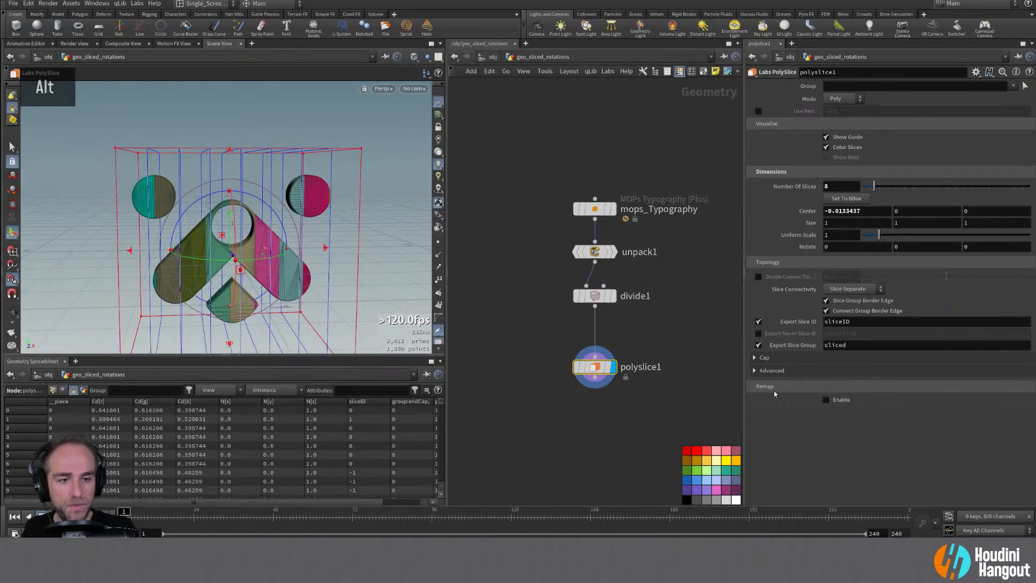
# Check the geometry information of polyslice1 and lay out the network nodes evenly
pyautogui.middleClick(601, 368)
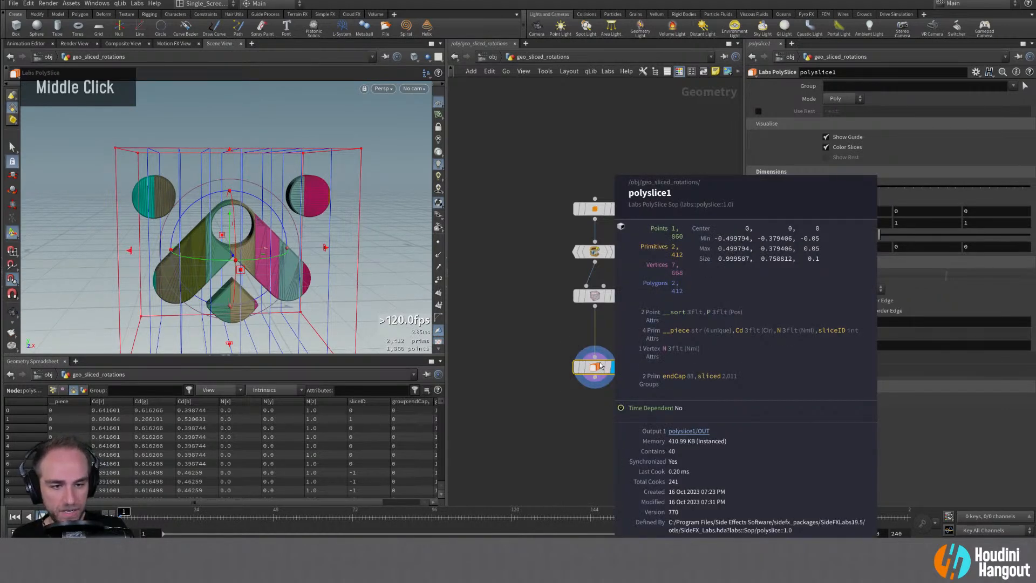
pyautogui.press('l')
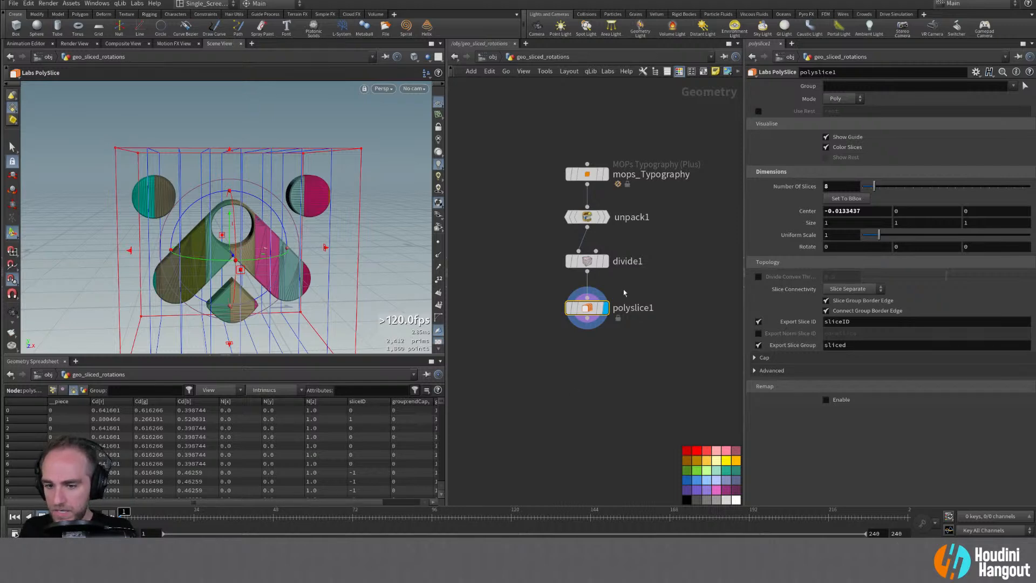
pyautogui.middleClick(588, 312)
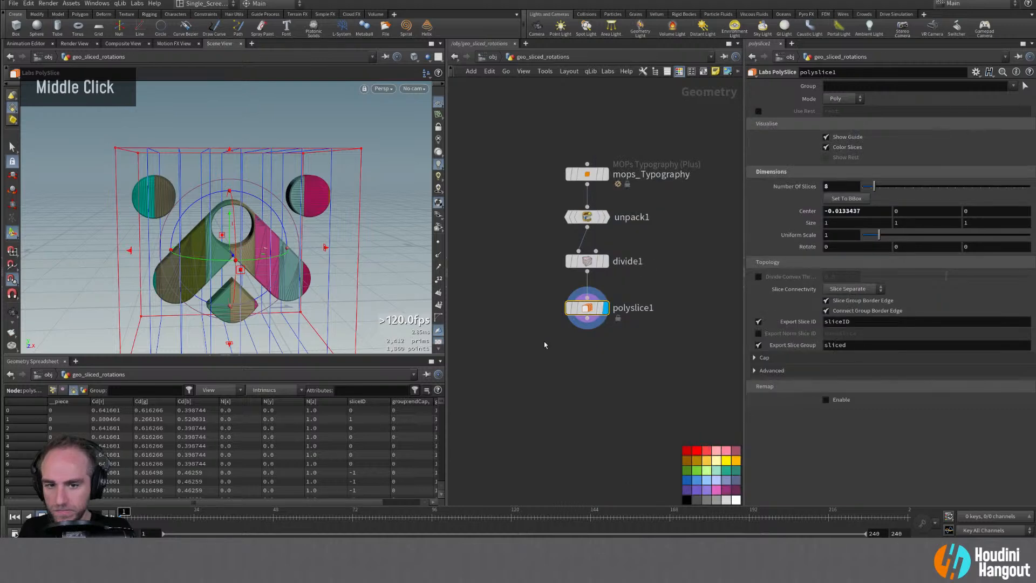
# Try an Assemble node after polyslice1 to split the slices into named pieces
pyautogui.press('Tab')
pyautogui.write('assemb')
pyautogui.press('Return')
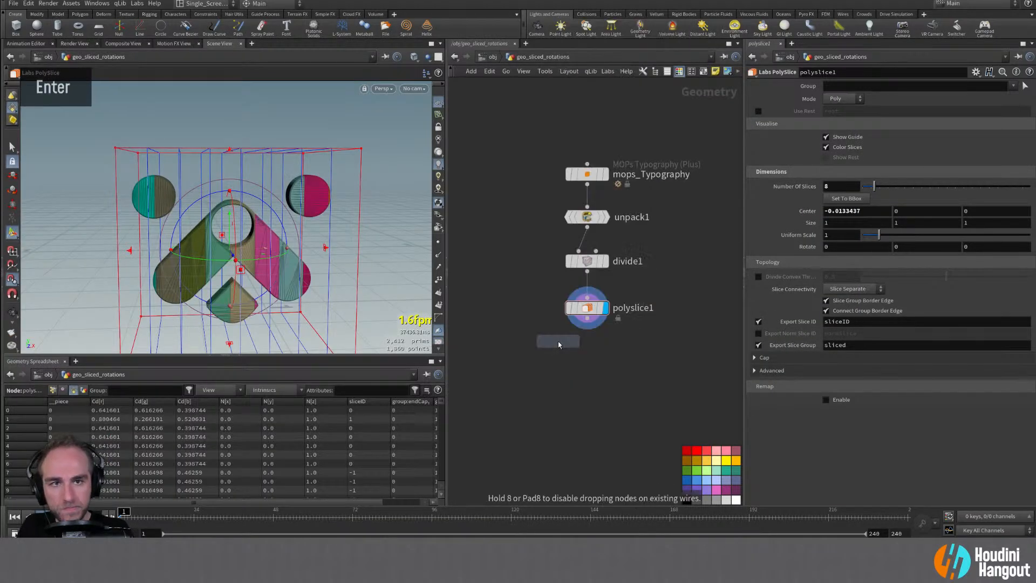
pyautogui.click(558, 341)
pyautogui.doubleClick(605, 351)
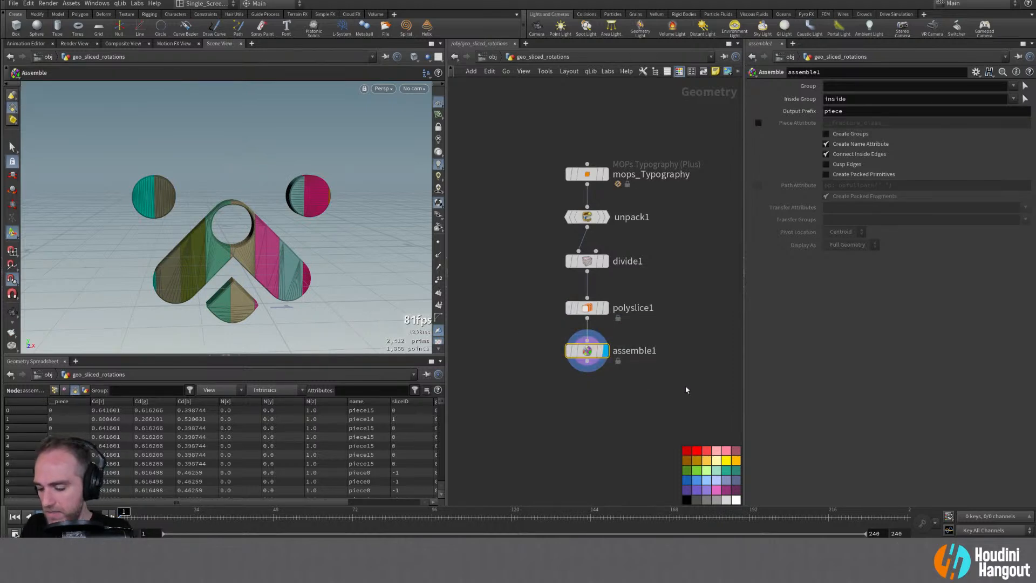
pyautogui.press('Delete')
# Add a MOPs Convert node, connect it below polyslice1 and display its output
pyautogui.press('Tab')
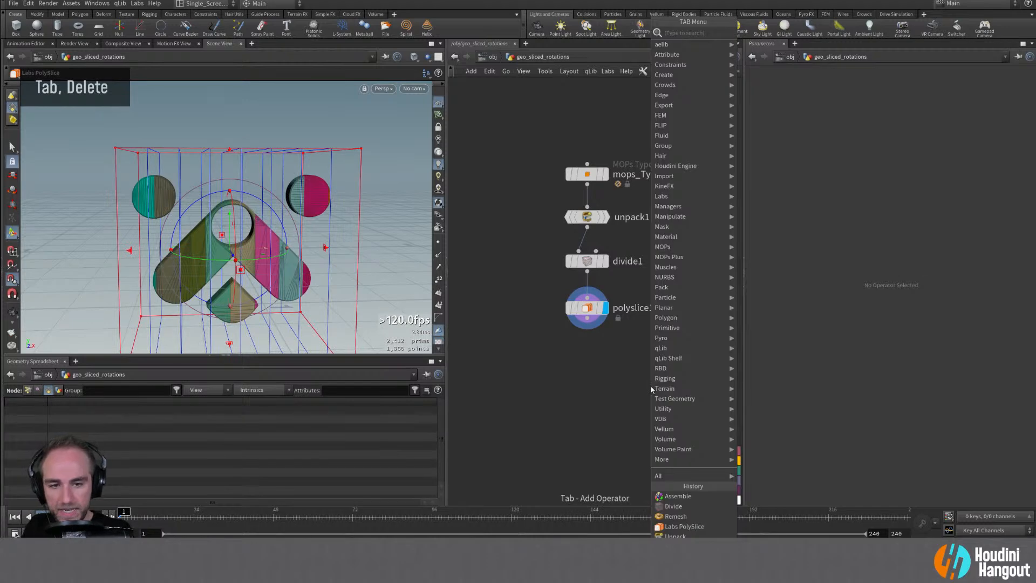
pyautogui.moveTo(696, 246)
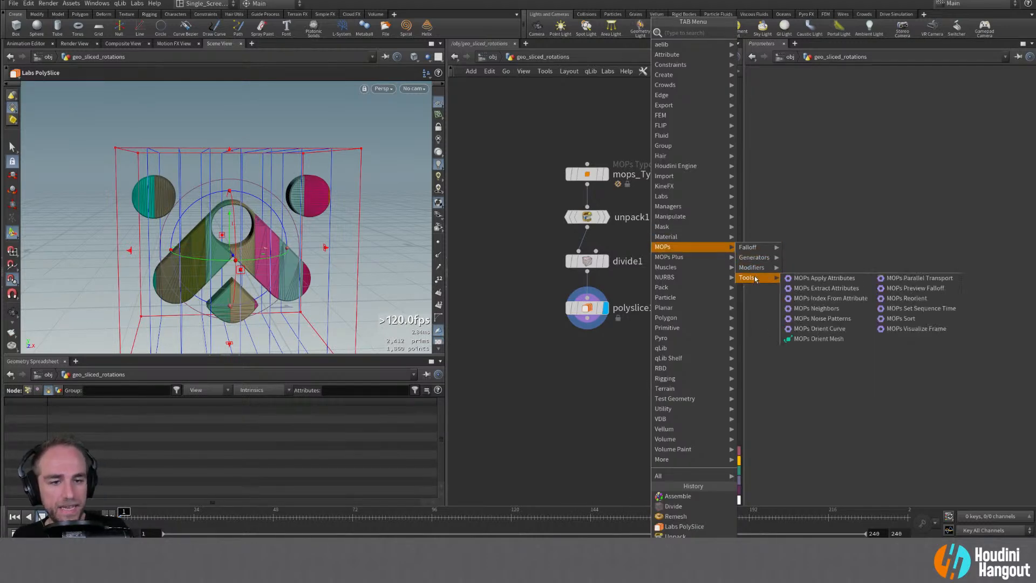
pyautogui.moveTo(755, 280)
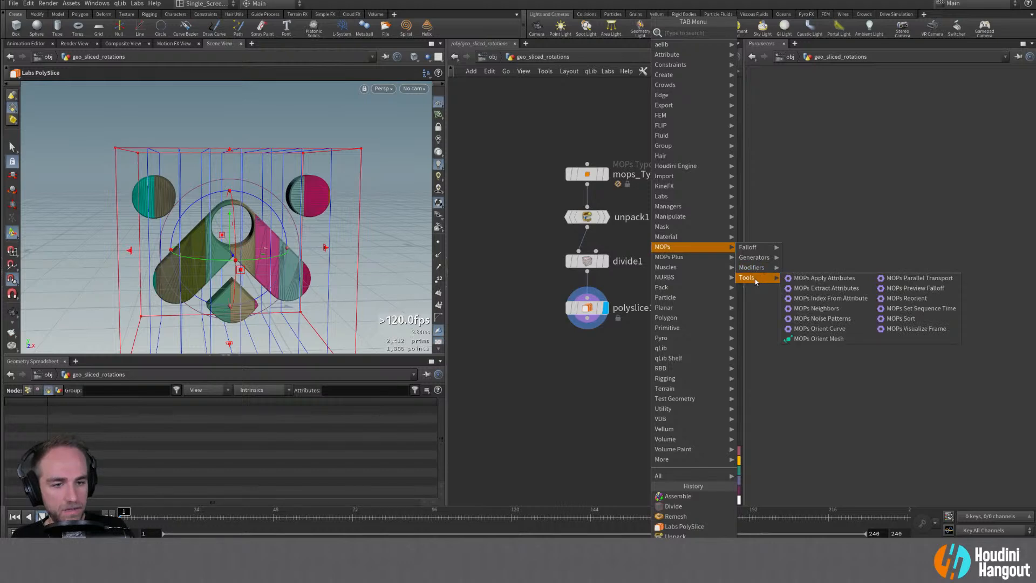
pyautogui.moveTo(757, 261)
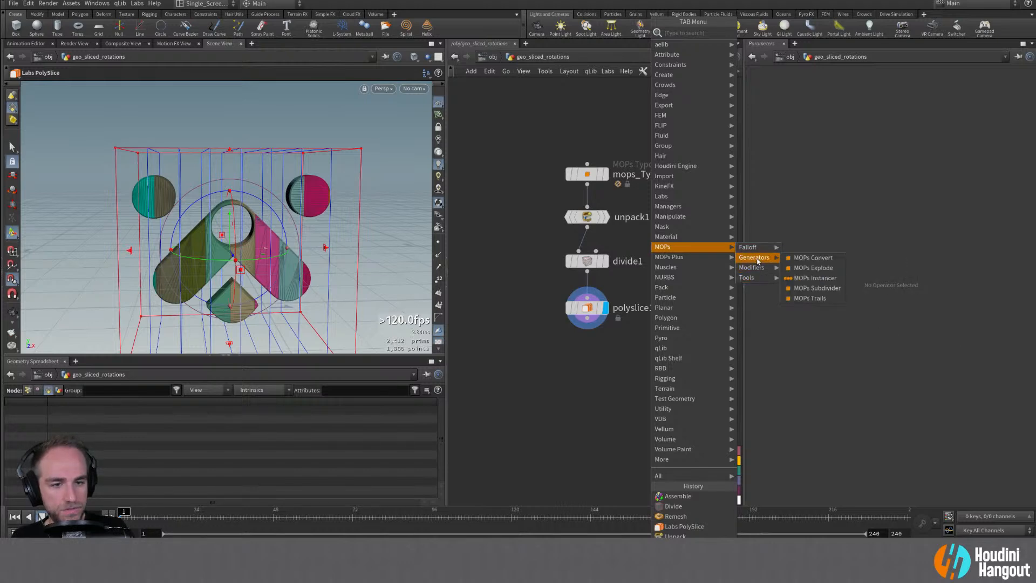
pyautogui.click(803, 258)
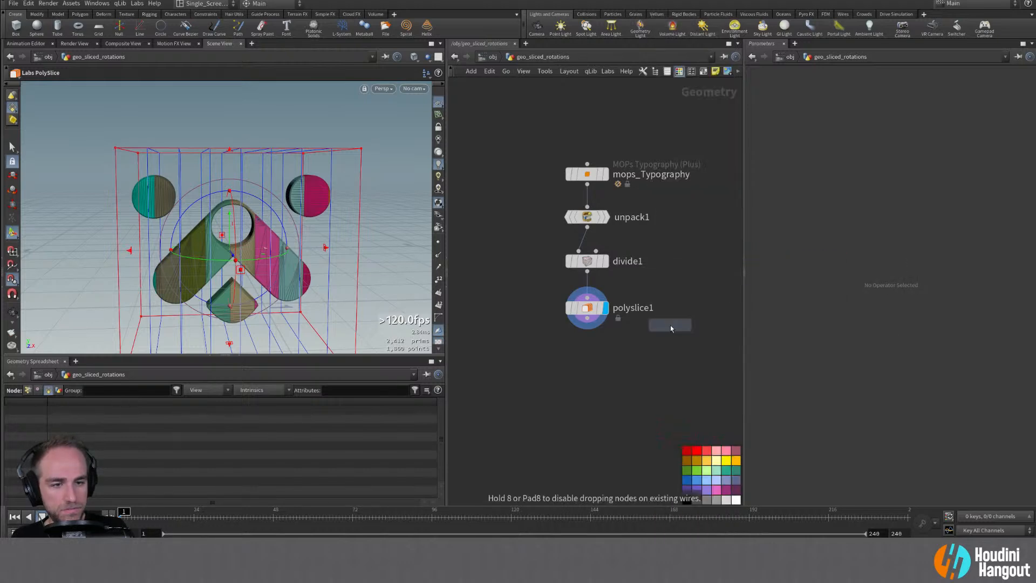
pyautogui.click(598, 373)
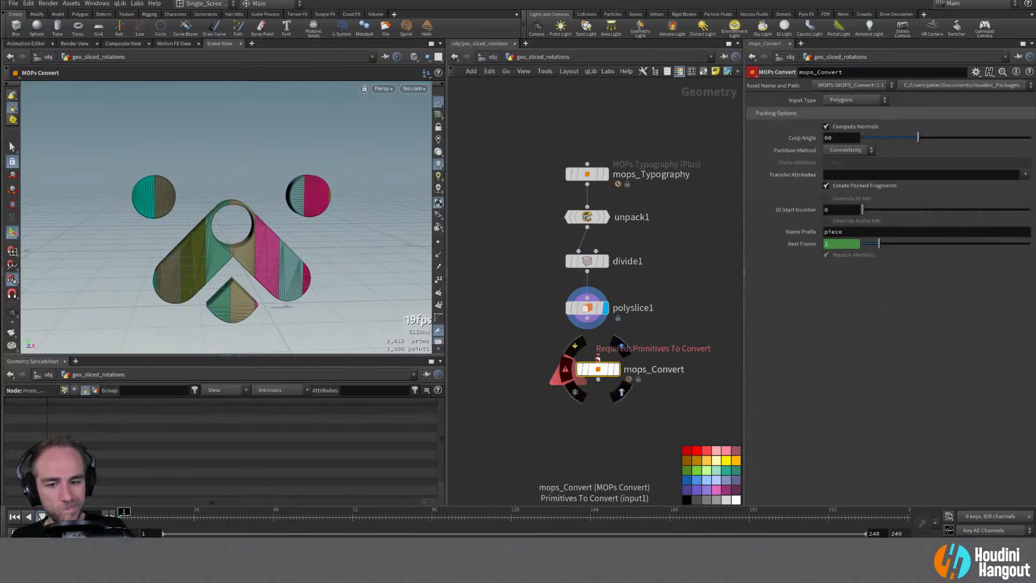
pyautogui.doubleClick(598, 357)
pyautogui.click(621, 346)
pyautogui.moveTo(599, 374); pyautogui.dragTo(588, 363)
# Inspect the packed fragments of mops_Convert in its node information, the spreadsheet's point attributes and the viewport
pyautogui.middleClick(588, 363)
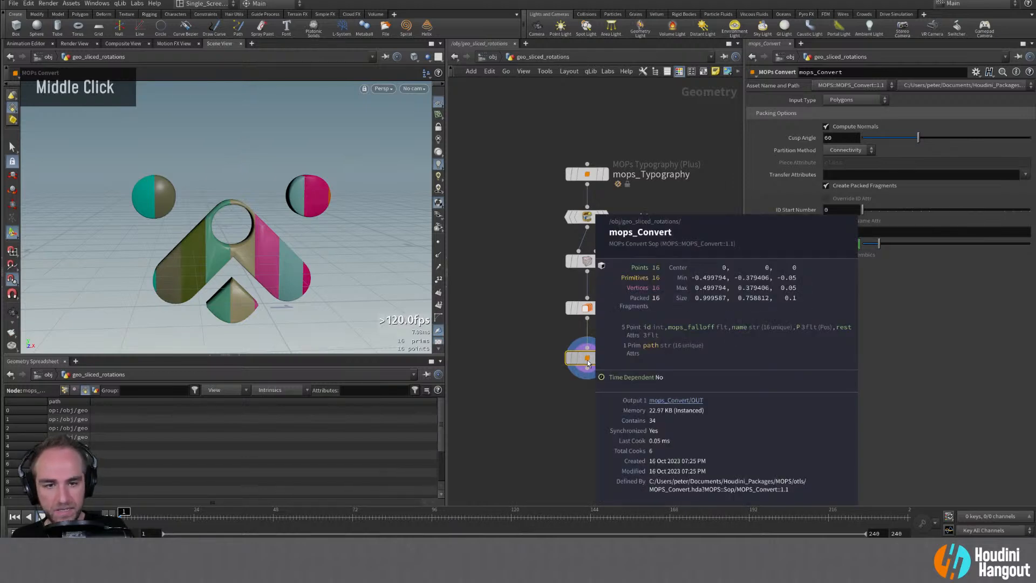
pyautogui.press('c')
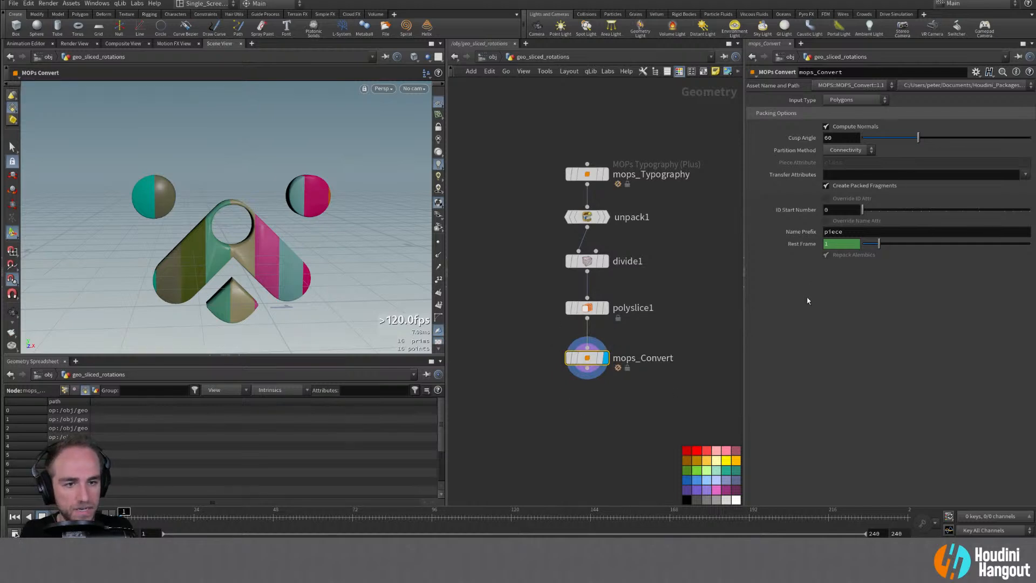
pyautogui.click(65, 390)
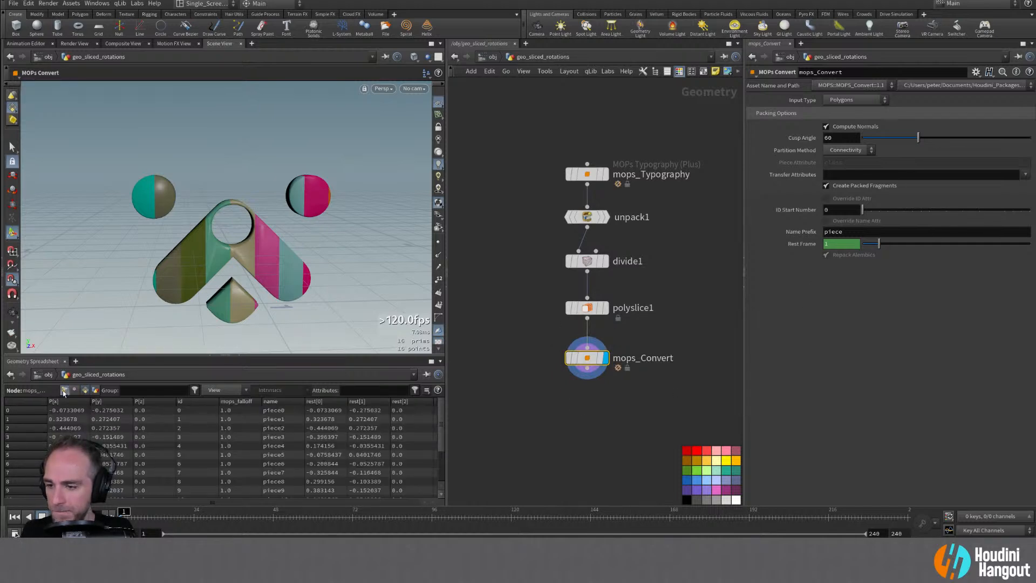
pyautogui.scroll(-2, 330, 457)
pyautogui.scroll(2, 279, 464)
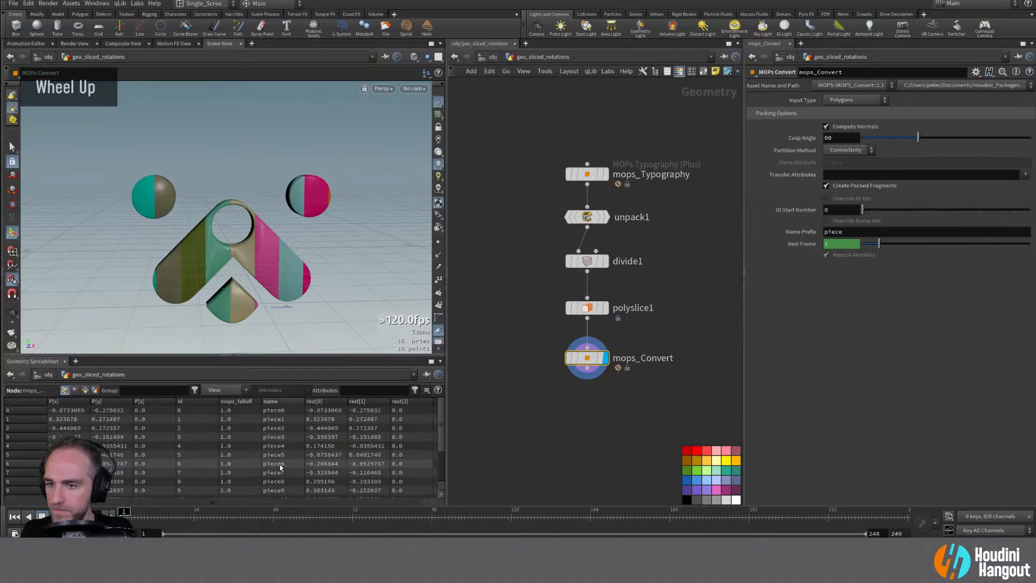
pyautogui.keyDown('alt'); pyautogui.moveTo(292, 227); pyautogui.dragTo(302, 216, button='right'); pyautogui.keyUp('alt')
pyautogui.keyDown('alt'); pyautogui.moveTo(303, 215); pyautogui.dragTo(235, 248); pyautogui.keyUp('alt')
# Add a MOPs Shape Falloff node after mops_Convert and display its output
pyautogui.keyDown('alt'); pyautogui.moveTo(542, 440); pyautogui.dragTo(552, 416, button='right'); pyautogui.keyUp('alt')
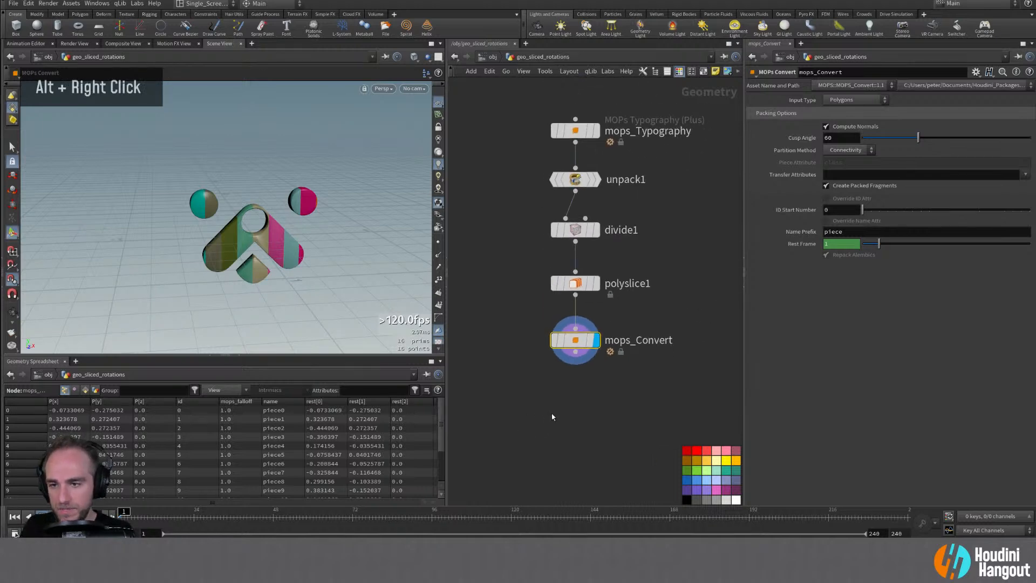
pyautogui.press('Tab')
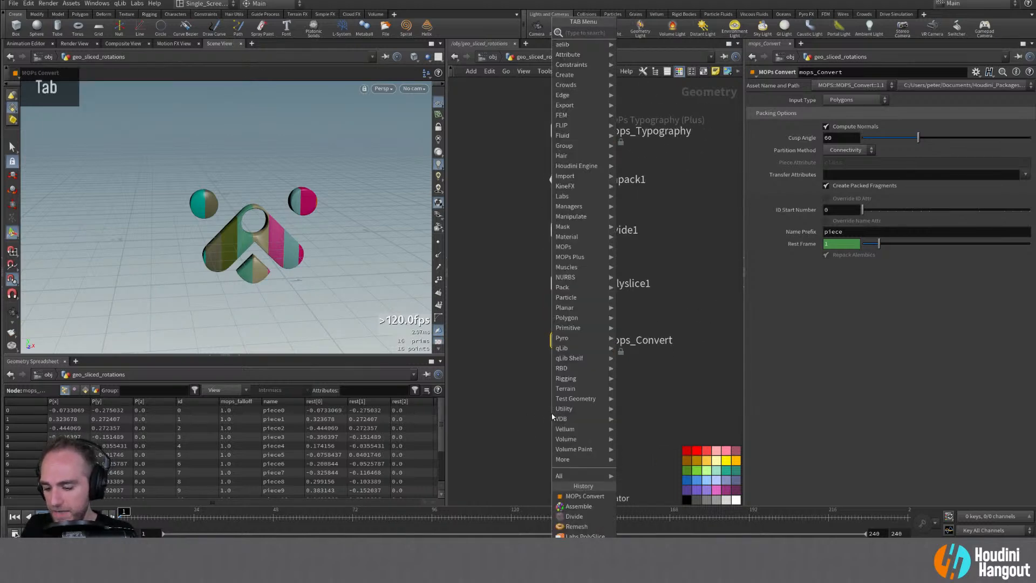
pyautogui.write('falloff')
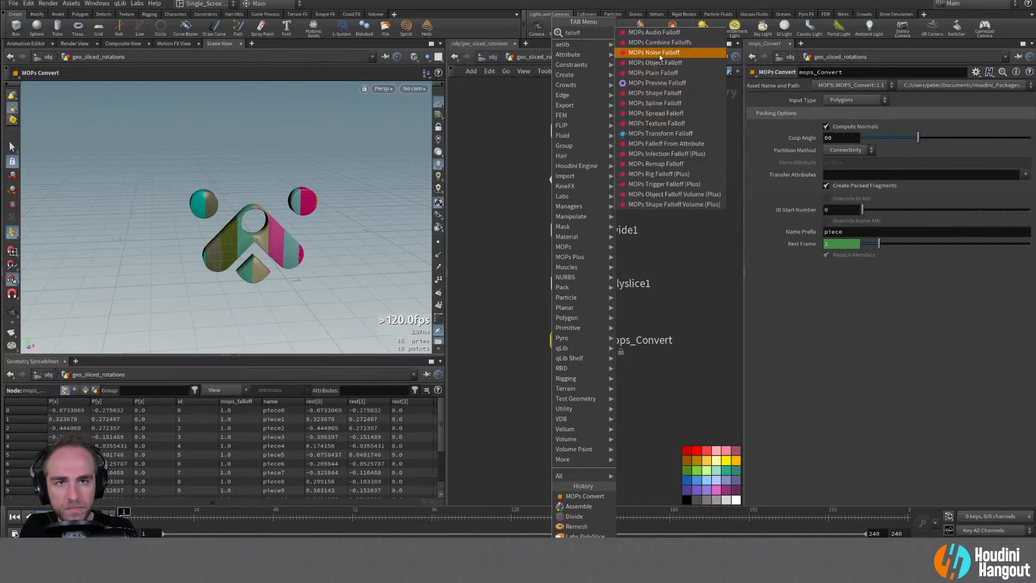
pyautogui.click(656, 92)
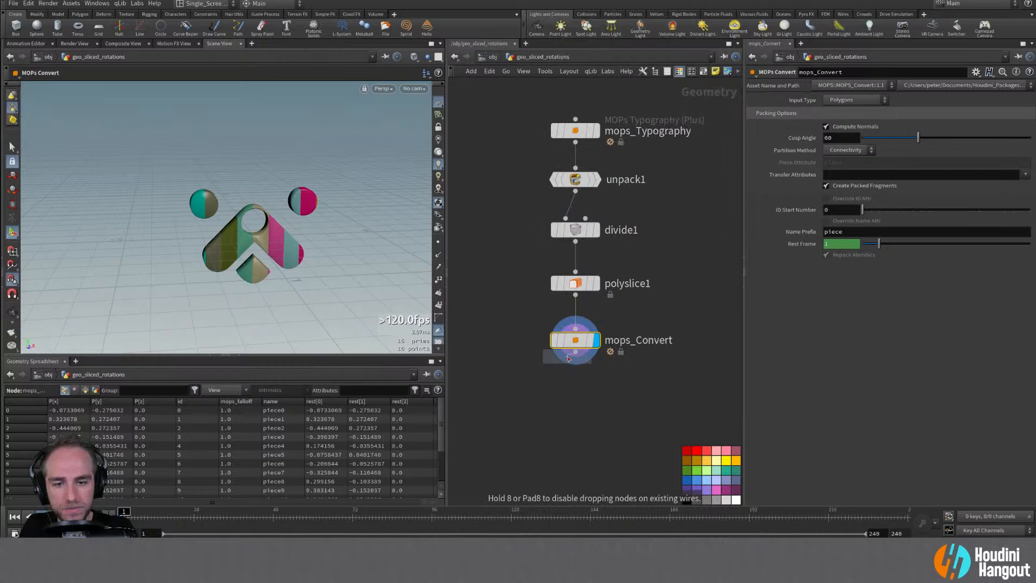
pyautogui.click(579, 396)
pyautogui.keyDown('alt'); pyautogui.moveTo(332, 342); pyautogui.dragTo(302, 333); pyautogui.keyUp('alt')
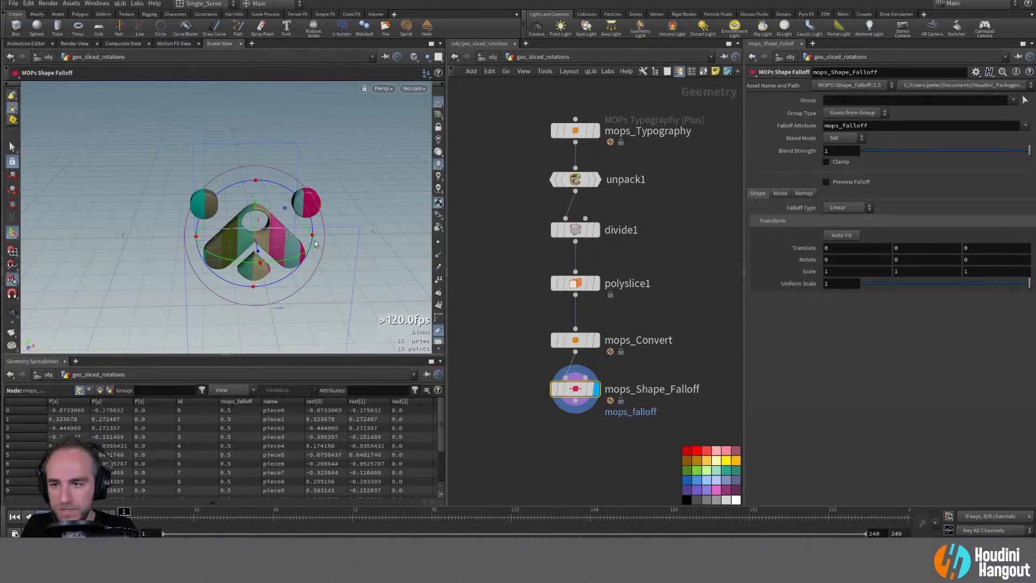
# Rotate the linear shape falloff 90 degrees about Y, then turn its falloff preview on and off to check it
pyautogui.press('Return')
pyautogui.press('Escape')
pyautogui.keyDown('ctrl'); pyautogui.moveTo(288, 262); pyautogui.dragTo(359, 210); pyautogui.keyUp('ctrl')
pyautogui.click(826, 182)
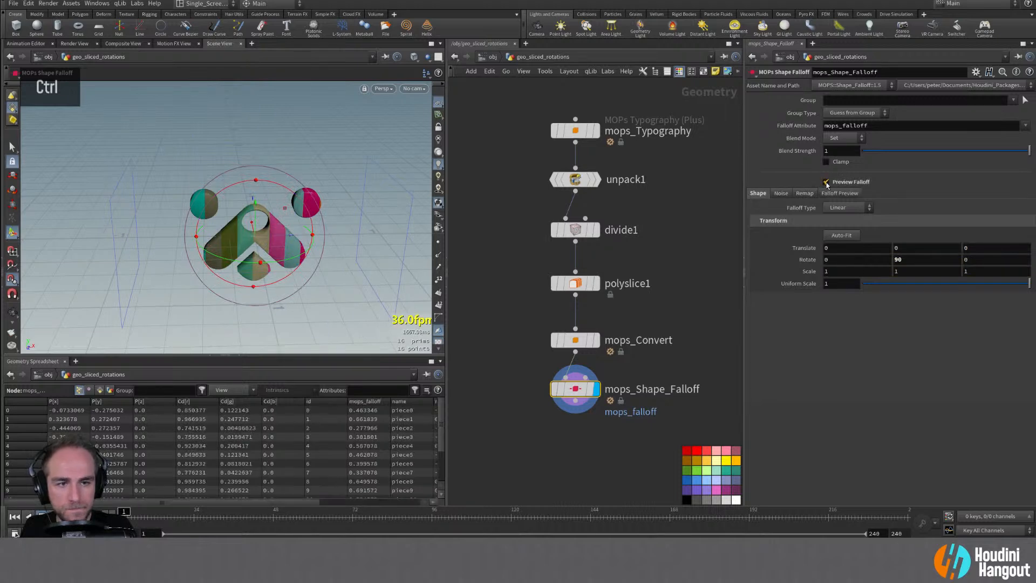
pyautogui.click(825, 182)
pyautogui.keyDown('alt'); pyautogui.moveTo(219, 189); pyautogui.dragTo(250, 193, button='right'); pyautogui.keyUp('alt')
pyautogui.keyDown('alt'); pyautogui.moveTo(250, 193); pyautogui.dragTo(246, 206, button='middle'); pyautogui.keyUp('alt')
pyautogui.keyDown('alt'); pyautogui.moveTo(247, 206); pyautogui.dragTo(207, 218, button='right'); pyautogui.keyUp('alt')
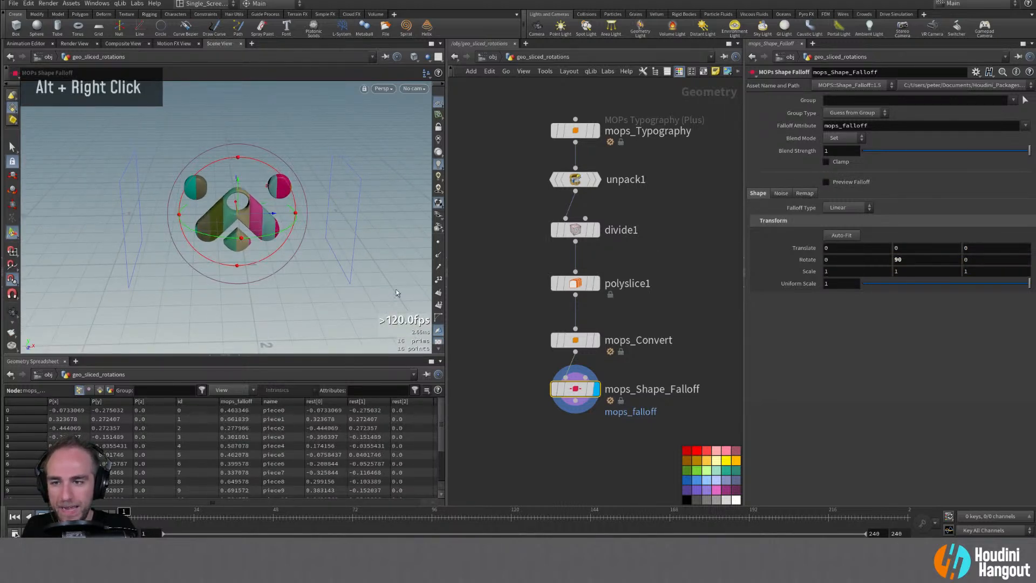
# Move the shape falloff node slightly lower in the network and set the falloff's Z scale to 0.6
pyautogui.moveTo(571, 391); pyautogui.dragTo(570, 403)
pyautogui.press('Escape')
pyautogui.keyDown('alt'); pyautogui.moveTo(227, 196); pyautogui.dragTo(237, 194); pyautogui.keyUp('alt')
pyautogui.press('Return')
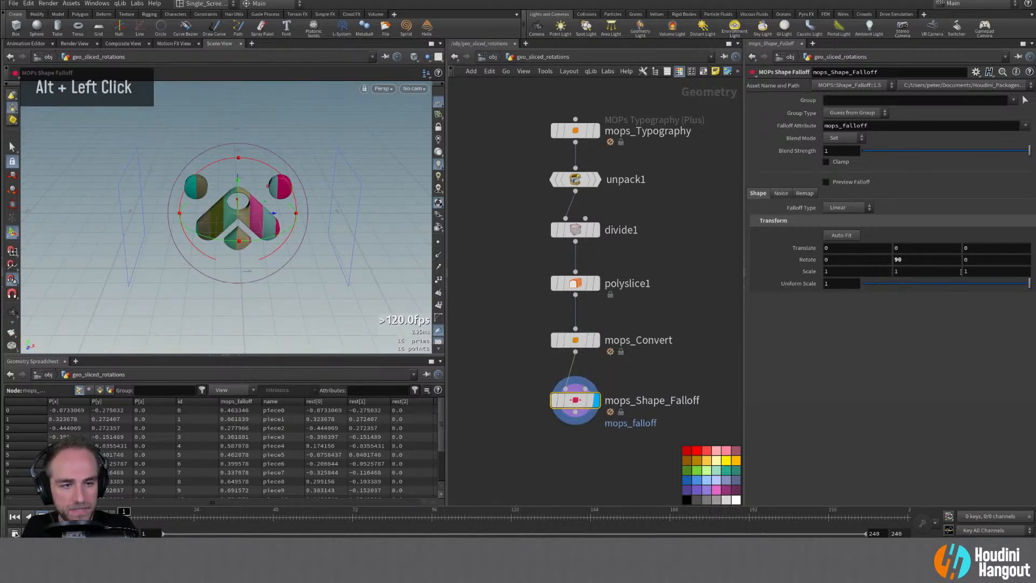
pyautogui.moveTo(949, 273); pyautogui.dragTo(973, 273, button='middle')
# Add a MOPs Transform Modifier node below mops_Shape_Falloff and display its output
pyautogui.moveTo(553, 472); pyautogui.dragTo(550, 449, button='middle')
pyautogui.press('Tab')
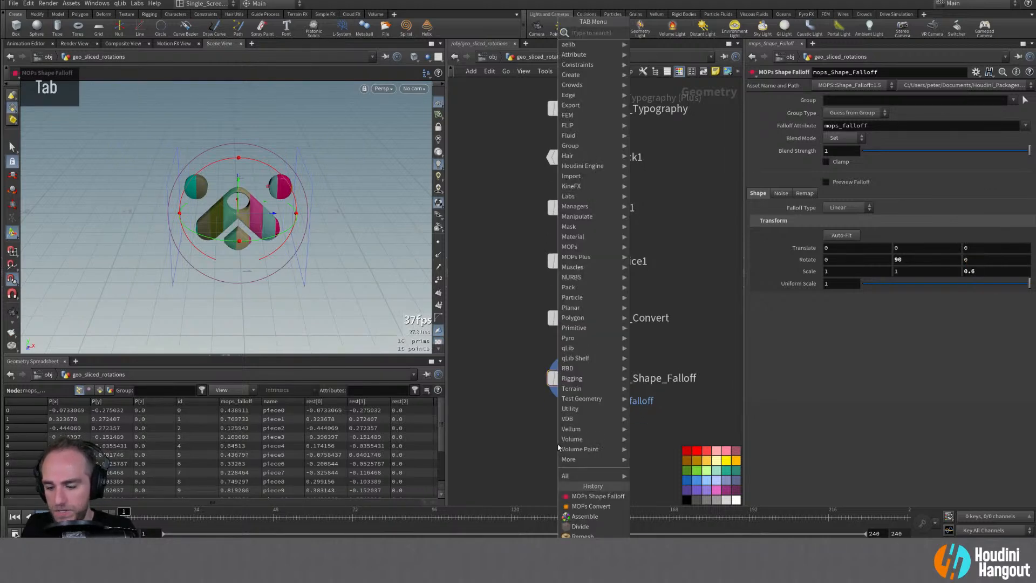
pyautogui.write('tran')
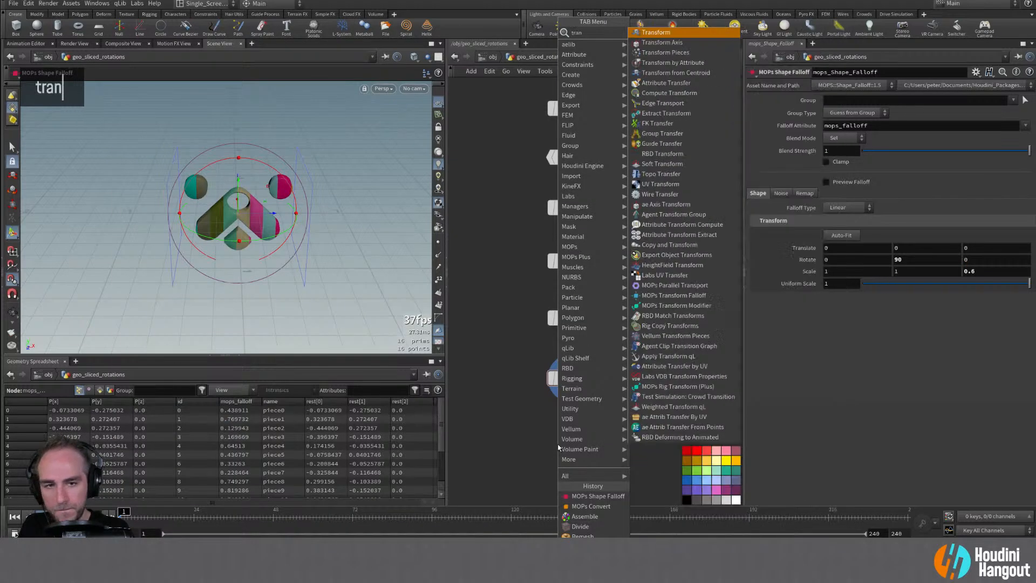
pyautogui.write('sform')
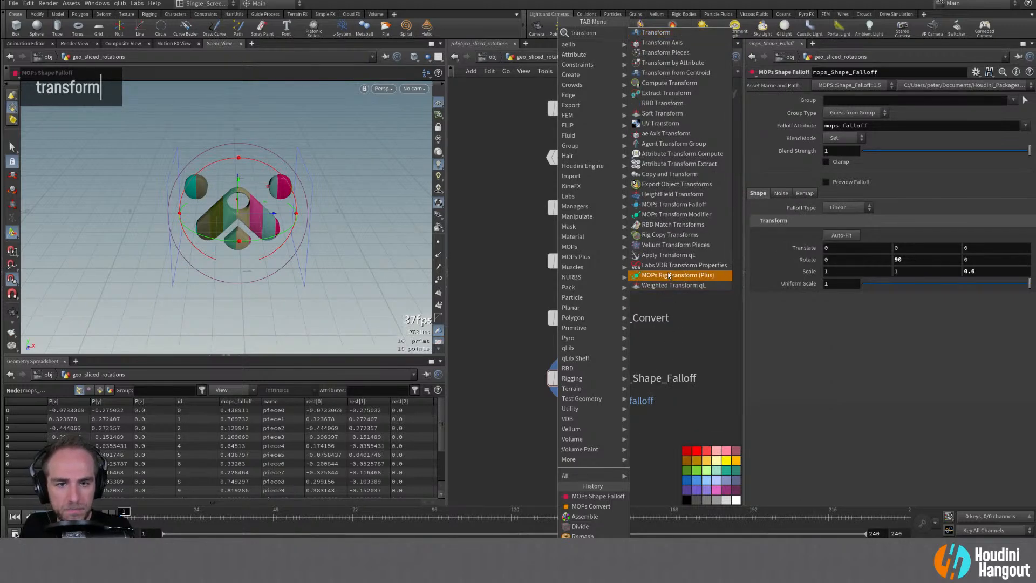
pyautogui.click(669, 215)
pyautogui.click(574, 429)
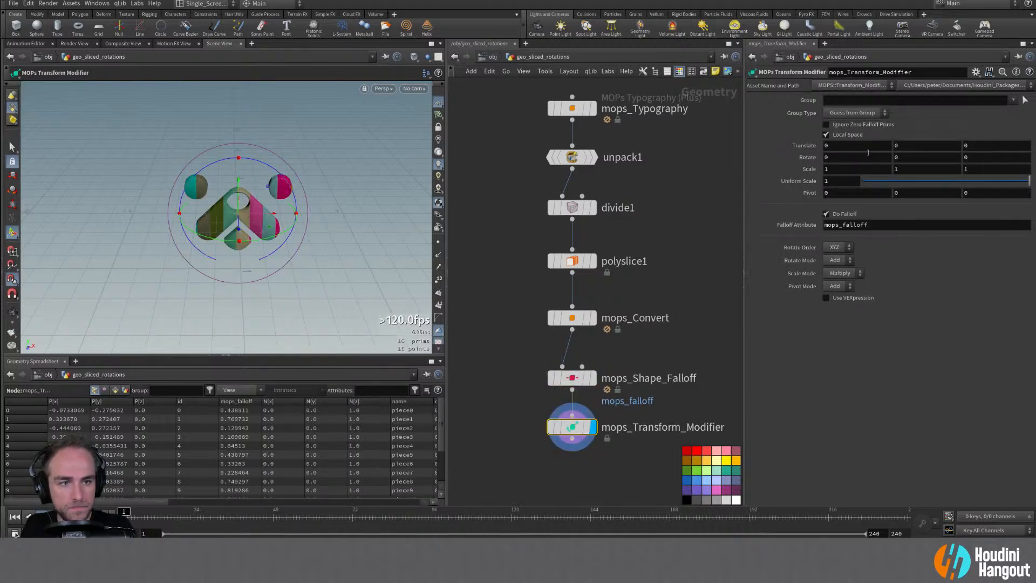
# Set the transform modifier's X rotation to -266.5 and inspect the rotated slices up close
pyautogui.middleClick(842, 157)
pyautogui.moveTo(925, 155); pyautogui.dragTo(479, 159, button='middle')
pyautogui.keyDown('alt'); pyautogui.moveTo(162, 191); pyautogui.dragTo(111, 264); pyautogui.keyUp('alt')
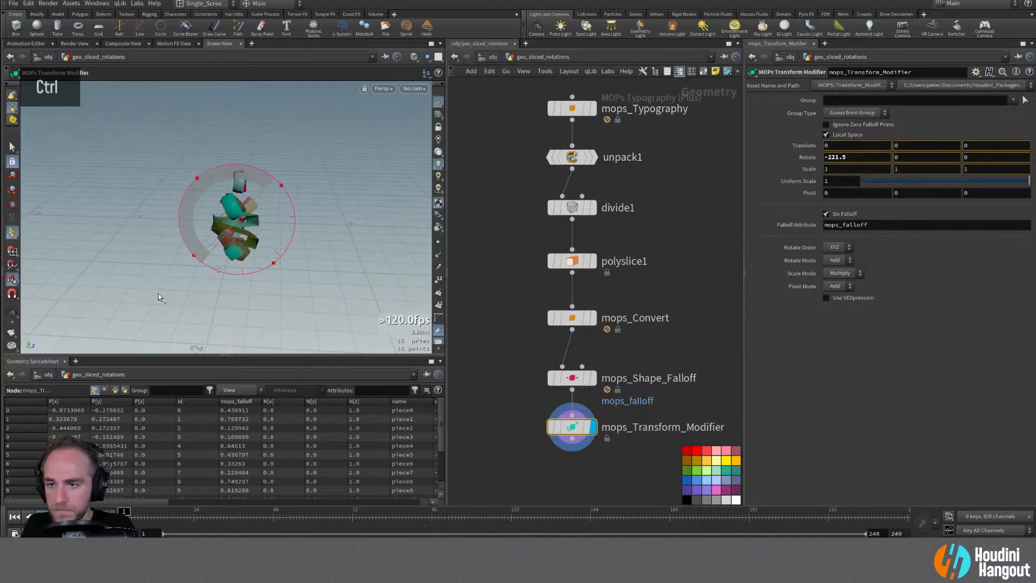
pyautogui.keyDown('ctrl'); pyautogui.moveTo(189, 296); pyautogui.dragTo(199, 227); pyautogui.keyUp('ctrl')
pyautogui.keyDown('alt'); pyautogui.moveTo(199, 227); pyautogui.dragTo(291, 169, button='right'); pyautogui.keyUp('alt')
pyautogui.keyDown('alt'); pyautogui.moveTo(292, 169); pyautogui.dragTo(367, 242); pyautogui.keyUp('alt')
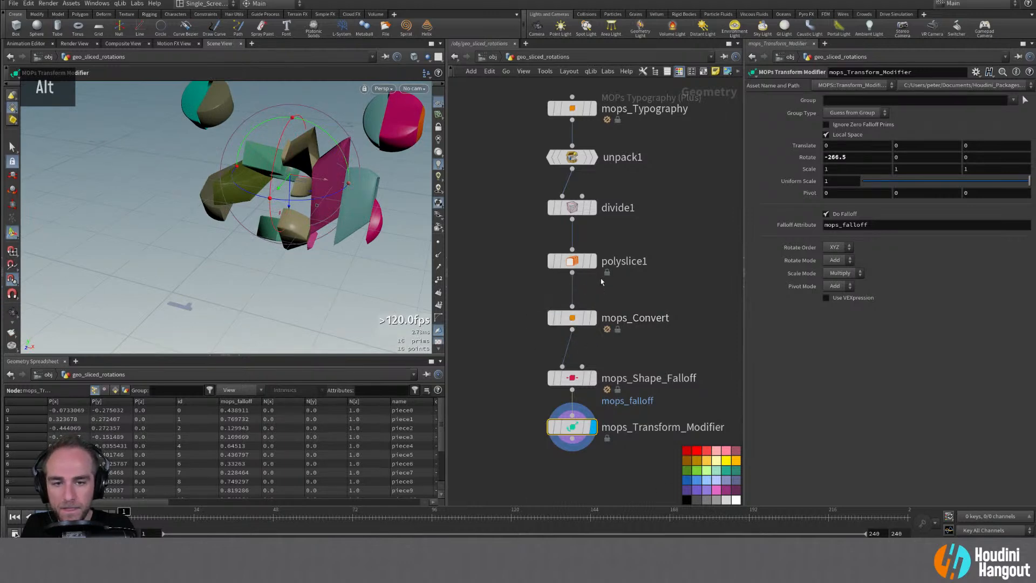
# Display the polyslice1 output and examine its Cap and Advanced settings
pyautogui.press('r')
pyautogui.doubleClick(566, 261)
pyautogui.keyDown('alt'); pyautogui.moveTo(232, 205); pyautogui.dragTo(302, 221); pyautogui.keyUp('alt')
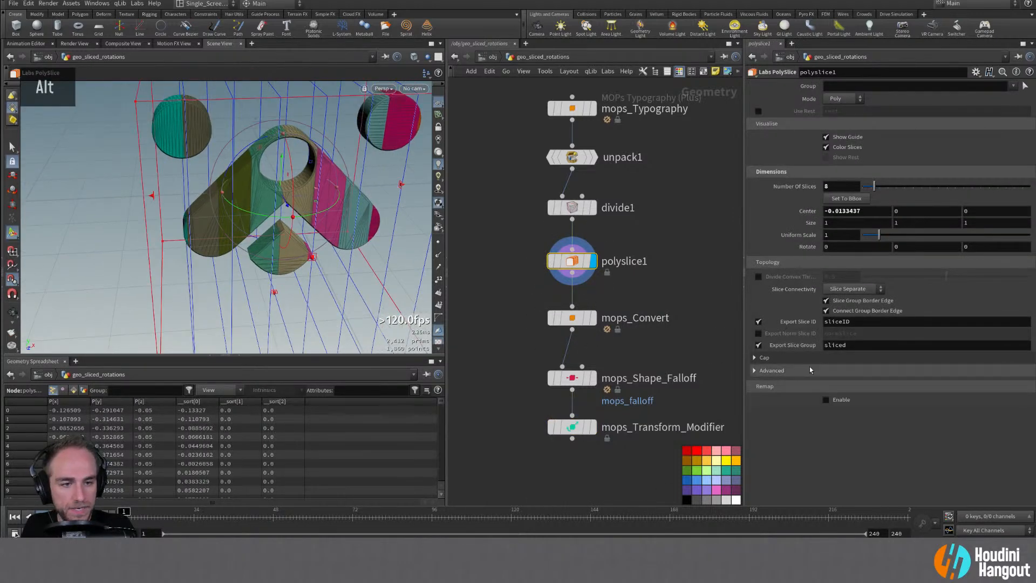
pyautogui.doubleClick(760, 358)
pyautogui.click(758, 400)
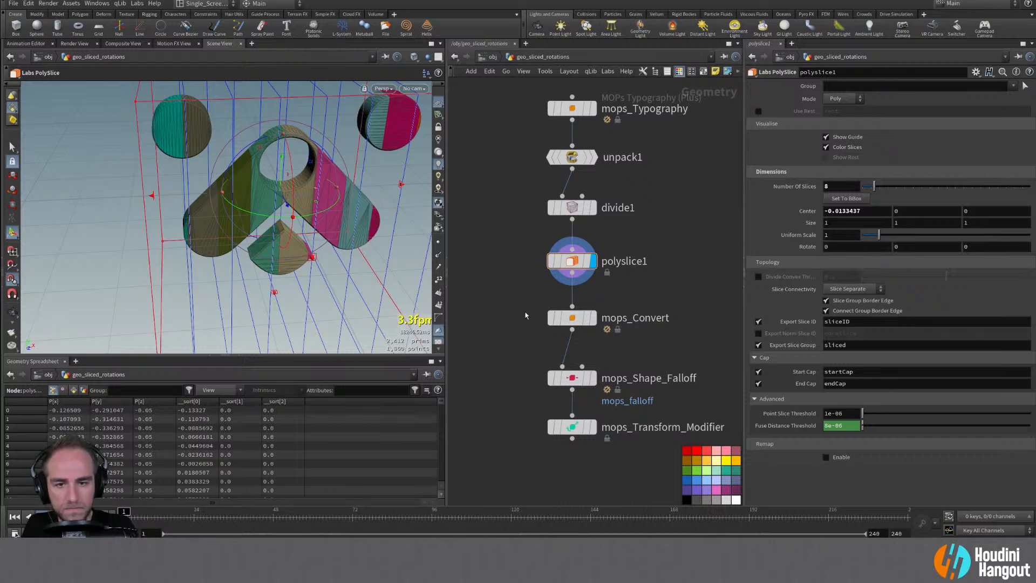
# Move mops_Convert lower in the network and insert a PolyFill node between polyslice1 and mops_Convert
pyautogui.doubleClick(573, 319)
pyautogui.moveTo(572, 322); pyautogui.dragTo(573, 370)
pyautogui.press('Tab')
pyautogui.write('poly fill')
pyautogui.press('Return')
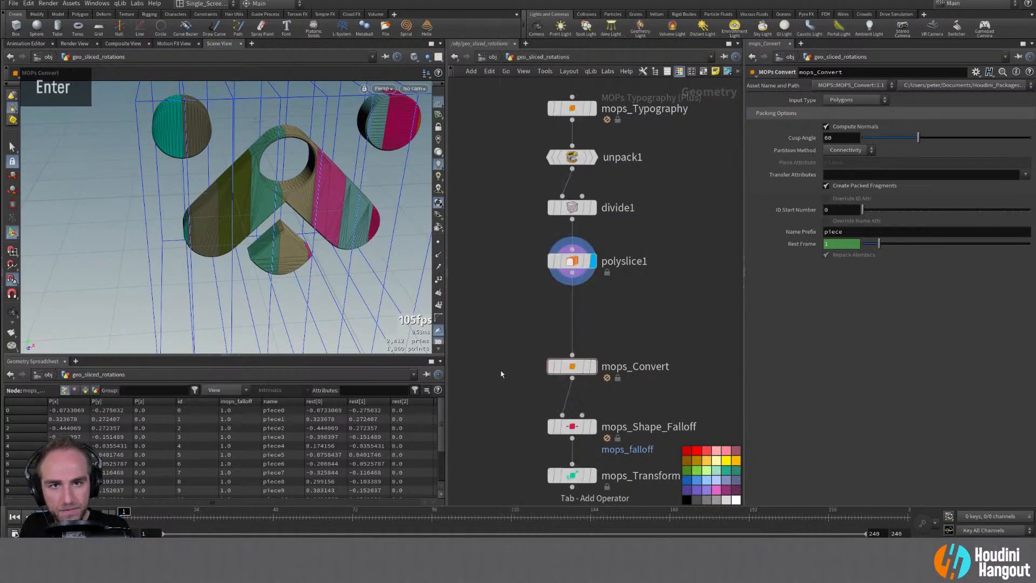
pyautogui.click(571, 313)
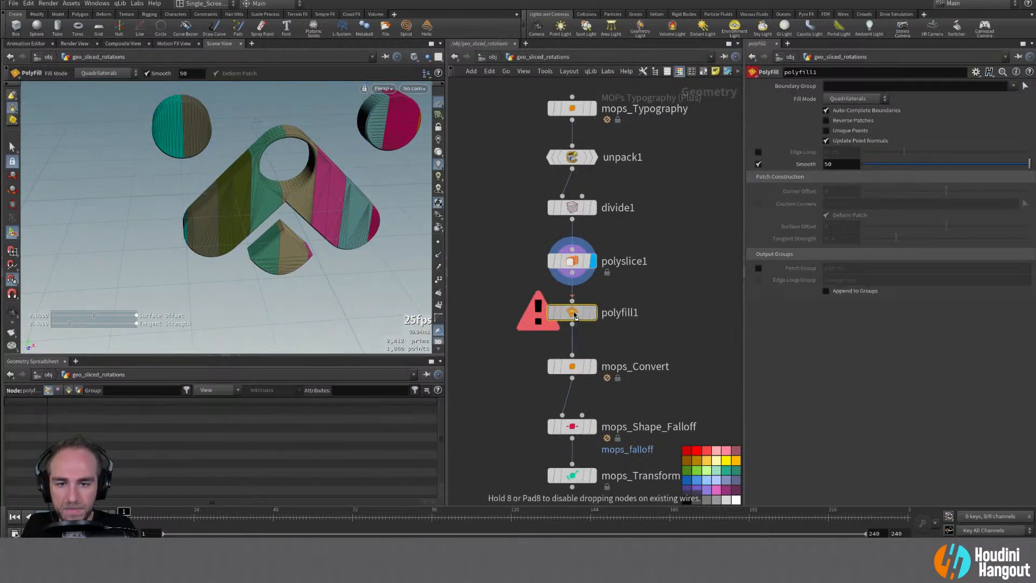
# Display the PolyFill node and set its fill mode to Triangles, adjusting the node's position slightly
pyautogui.middleClick(572, 316)
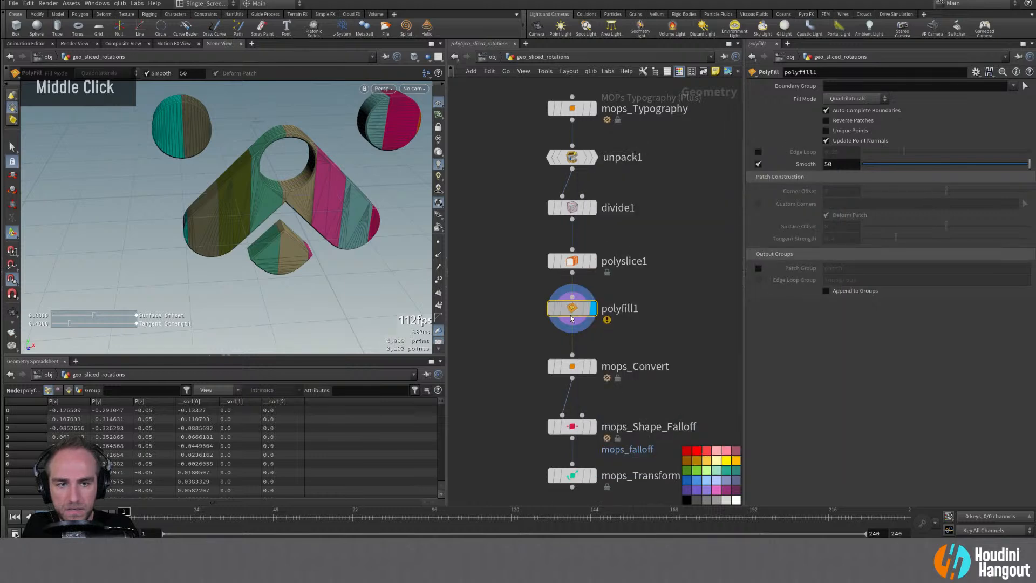
pyautogui.click(856, 99)
pyautogui.click(841, 119)
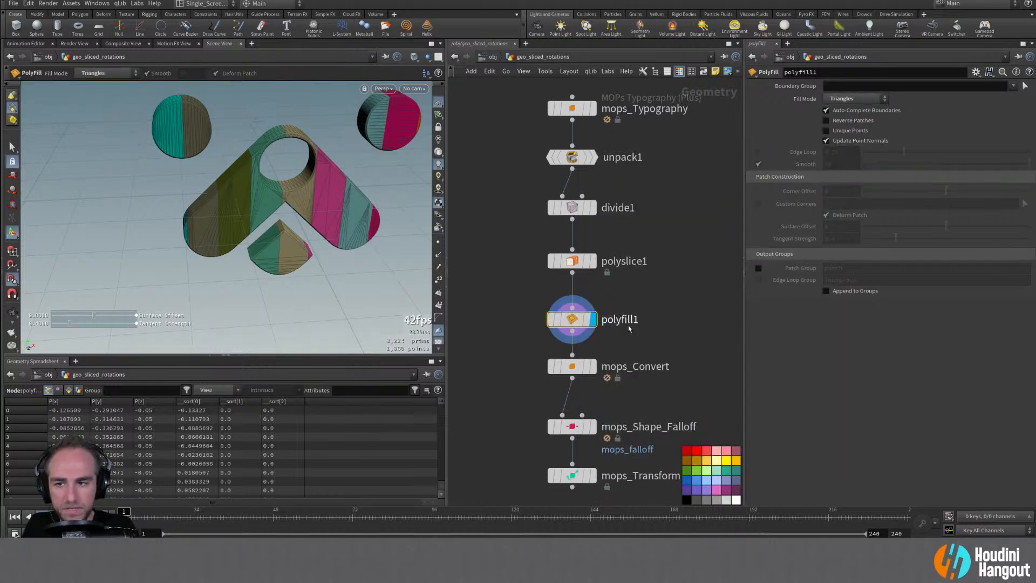
pyautogui.moveTo(571, 319); pyautogui.dragTo(572, 312)
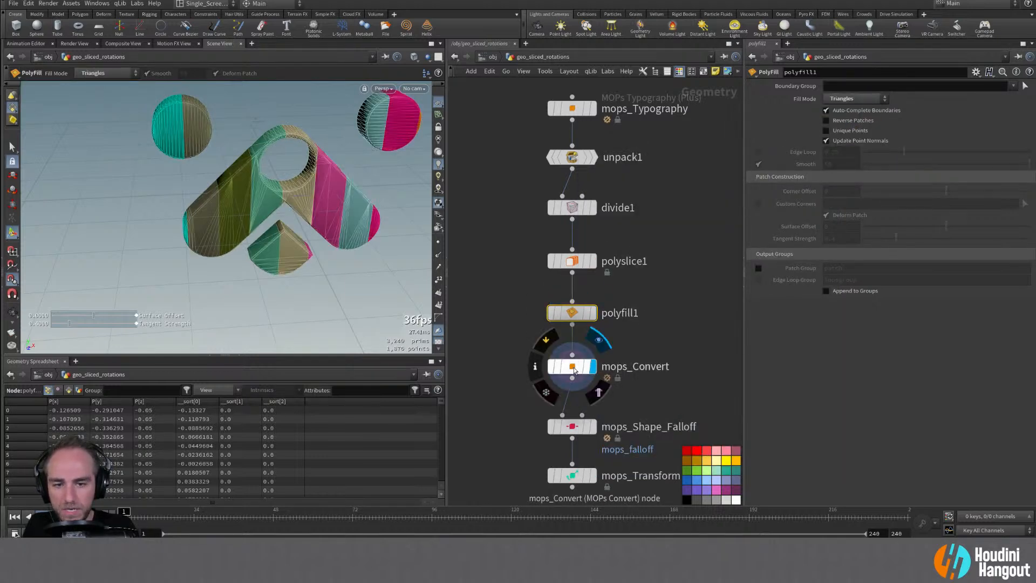
# Display the mops_Transform_Modifier output, inspect the rotated slices' filled caps and even out the spacing of the lower nodes
pyautogui.doubleClick(574, 369)
pyautogui.click(566, 478)
pyautogui.keyDown('alt'); pyautogui.moveTo(324, 219); pyautogui.dragTo(302, 173); pyautogui.keyUp('alt')
pyautogui.keyDown('alt'); pyautogui.moveTo(302, 172); pyautogui.dragTo(272, 169, button='right'); pyautogui.keyUp('alt')
pyautogui.keyDown('alt'); pyautogui.moveTo(273, 168); pyautogui.dragTo(340, 227); pyautogui.keyUp('alt')
pyautogui.keyDown('alt'); pyautogui.moveTo(572, 482); pyautogui.dragTo(573, 361, button='middle'); pyautogui.keyUp('alt')
pyautogui.moveTo(573, 362); pyautogui.dragTo(573, 353)
pyautogui.moveTo(576, 410); pyautogui.dragTo(575, 405)
# Set the shape falloff's Z scale to 0.2 and shift the falloff to about -0.02 along X
pyautogui.click(576, 348)
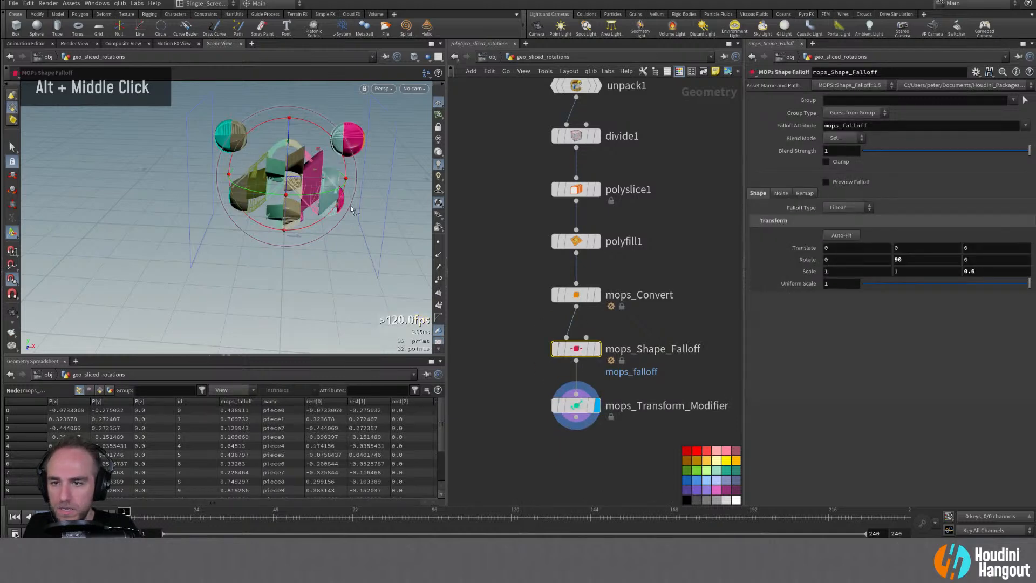
pyautogui.moveTo(986, 271); pyautogui.dragTo(959, 274, button='middle')
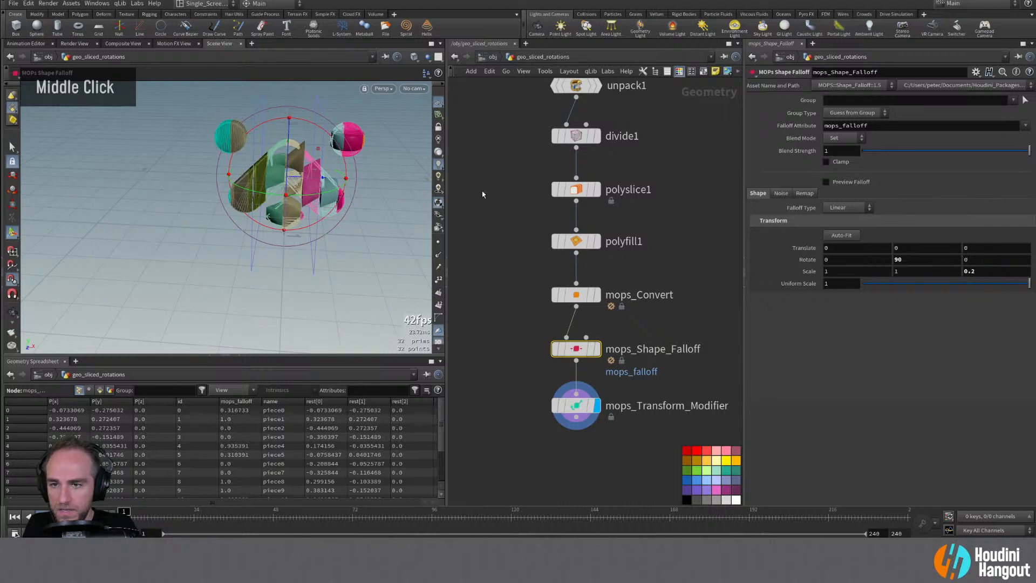
pyautogui.moveTo(311, 181)
pyautogui.mouseDown(button='middle')
pyautogui.moveTo(180, 168)
pyautogui.moveTo(426, 191)
pyautogui.moveTo(307, 199)
pyautogui.mouseUp(button='middle')
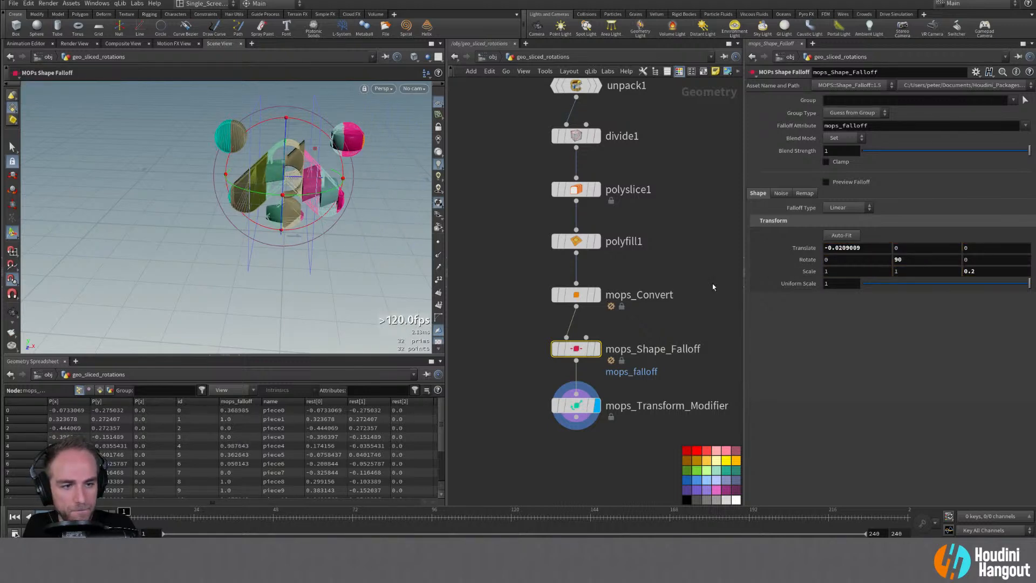
# Set the X rotation of mops_Transform_Modifier to 360 degrees and look at the rotated slices
pyautogui.click(575, 405)
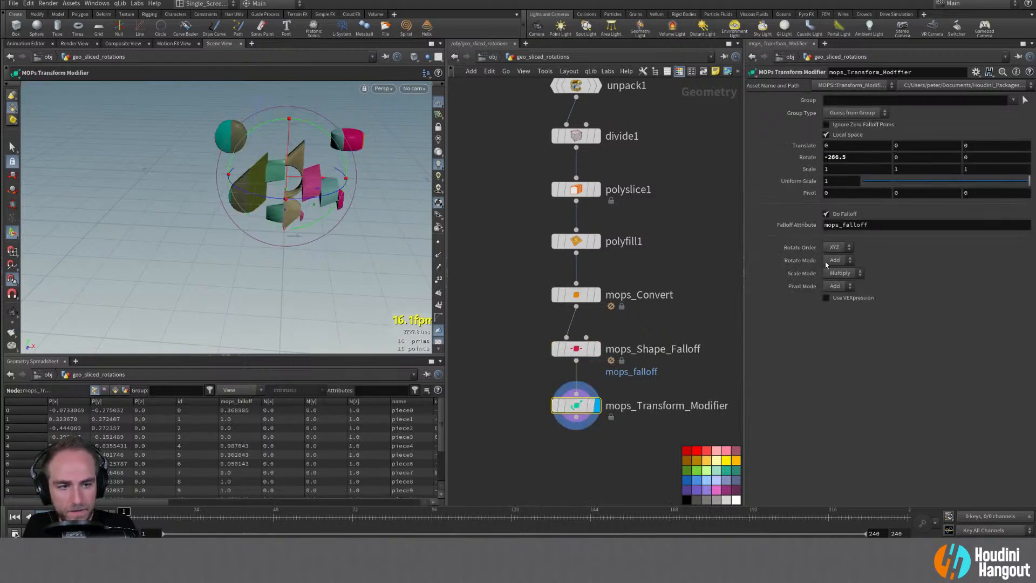
pyautogui.click(847, 159)
pyautogui.write('-')
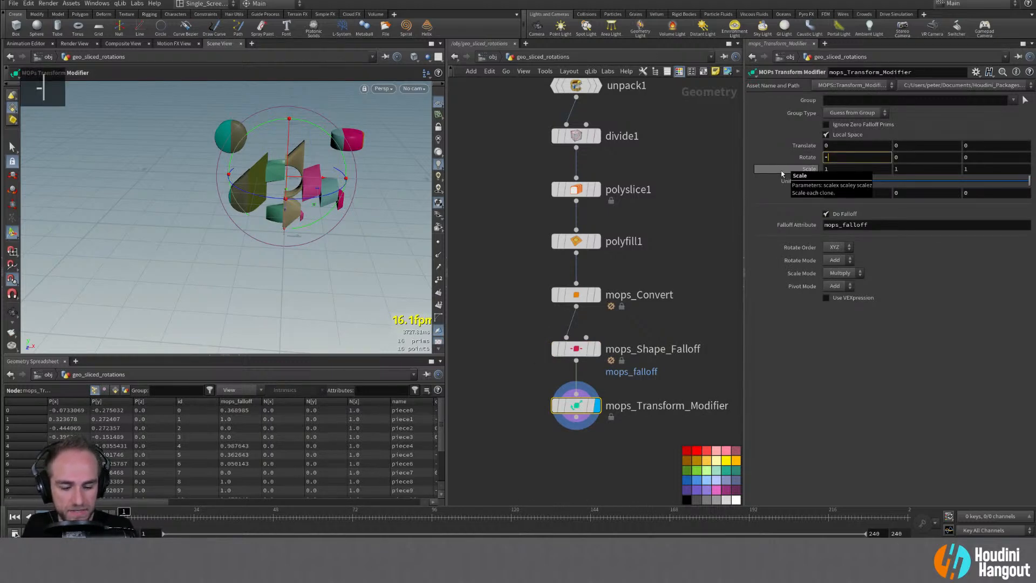
pyautogui.press('BackSpace')
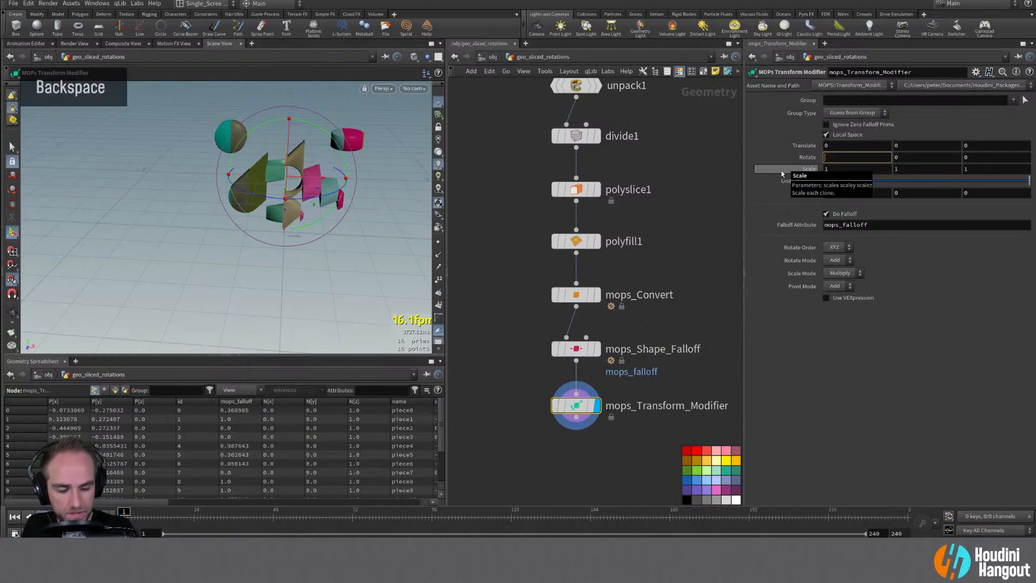
pyautogui.write('360')
pyautogui.press('Return')
pyautogui.moveTo(384, 204)
pyautogui.keyDown('alt'); pyautogui.mouseDown()
pyautogui.moveTo(400, 185)
pyautogui.moveTo(401, 209)
pyautogui.mouseUp(); pyautogui.keyUp('alt')
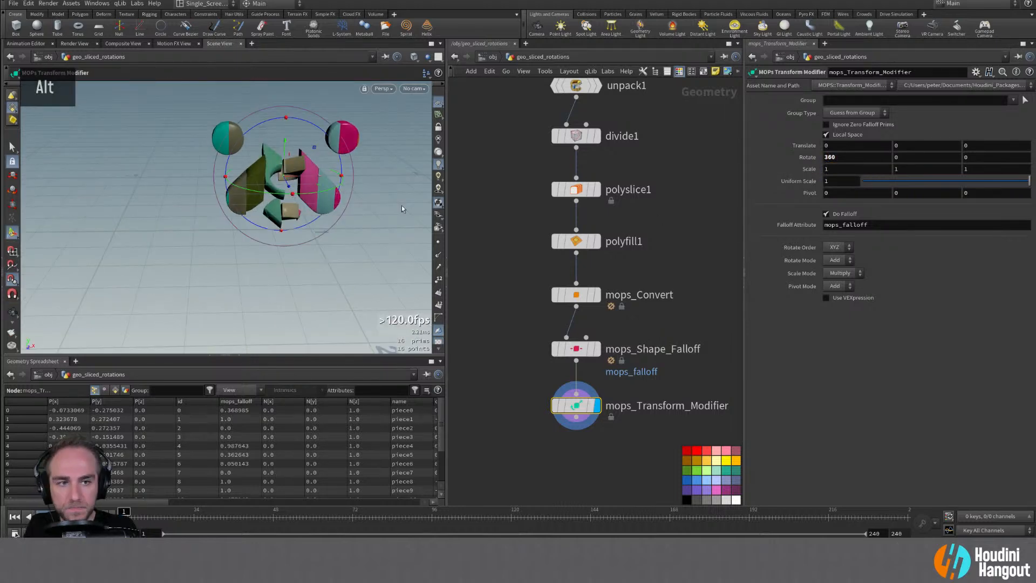
# Reverse the linear shape falloff by setting its Y rotation to -90
pyautogui.click(576, 348)
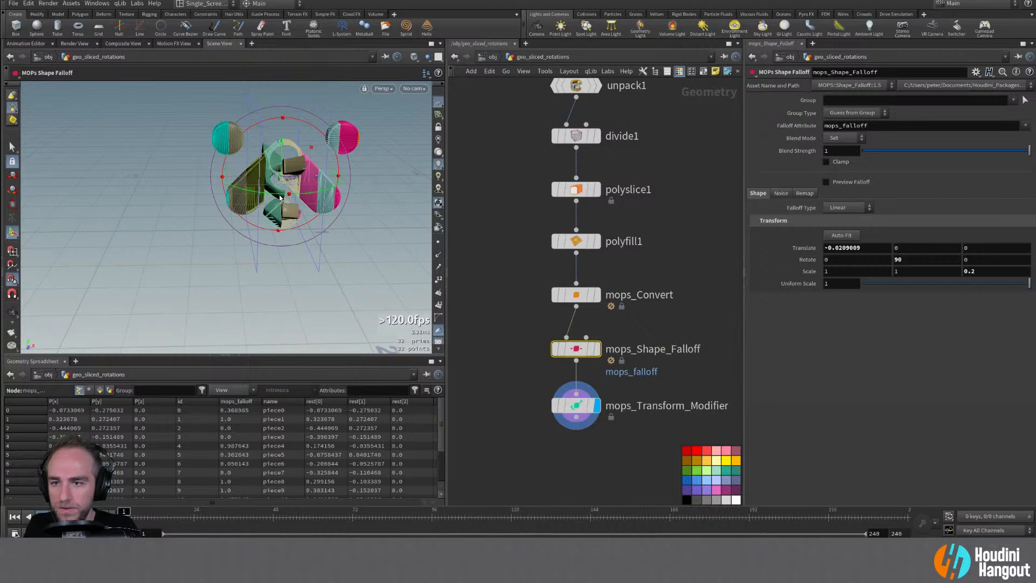
pyautogui.write('-90')
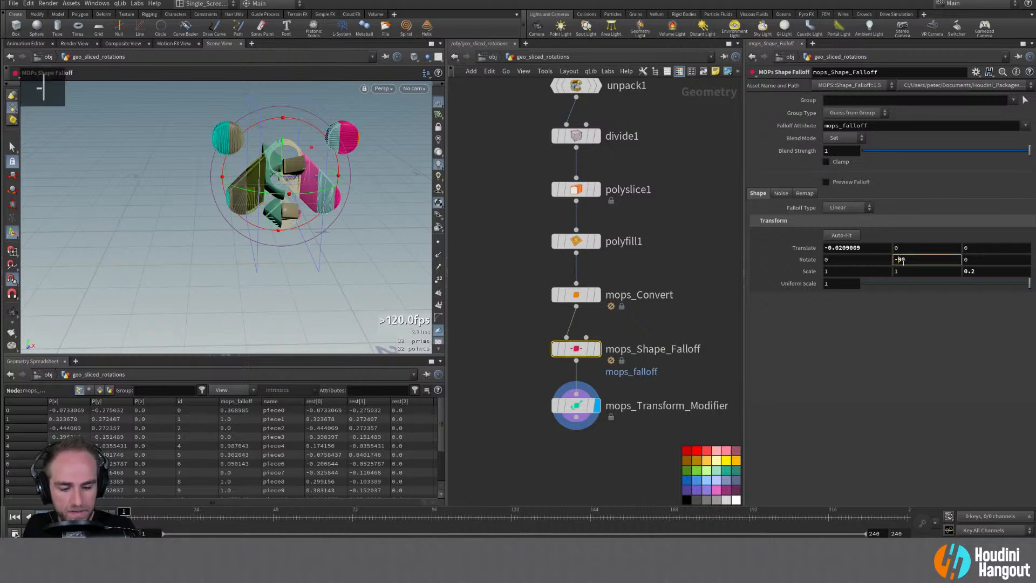
pyautogui.press('Return')
pyautogui.keyDown('alt'); pyautogui.moveTo(270, 215); pyautogui.dragTo(286, 237, button='right'); pyautogui.keyUp('alt')
pyautogui.keyDown('alt'); pyautogui.moveTo(286, 237); pyautogui.dragTo(279, 233, button='middle'); pyautogui.keyUp('alt')
# Sweep the falloff back and forth across the logo along X and leave it at about -0.84
pyautogui.moveTo(210, 223); pyautogui.dragTo(114, 256)
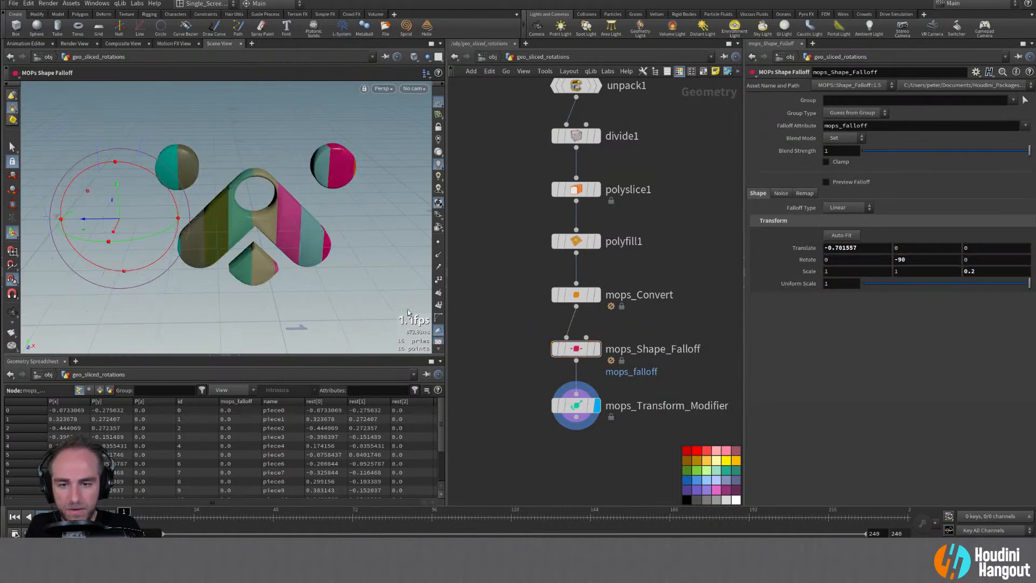
pyautogui.moveTo(86, 221); pyautogui.dragTo(174, 248)
pyautogui.moveTo(60, 254); pyautogui.dragTo(75, 275)
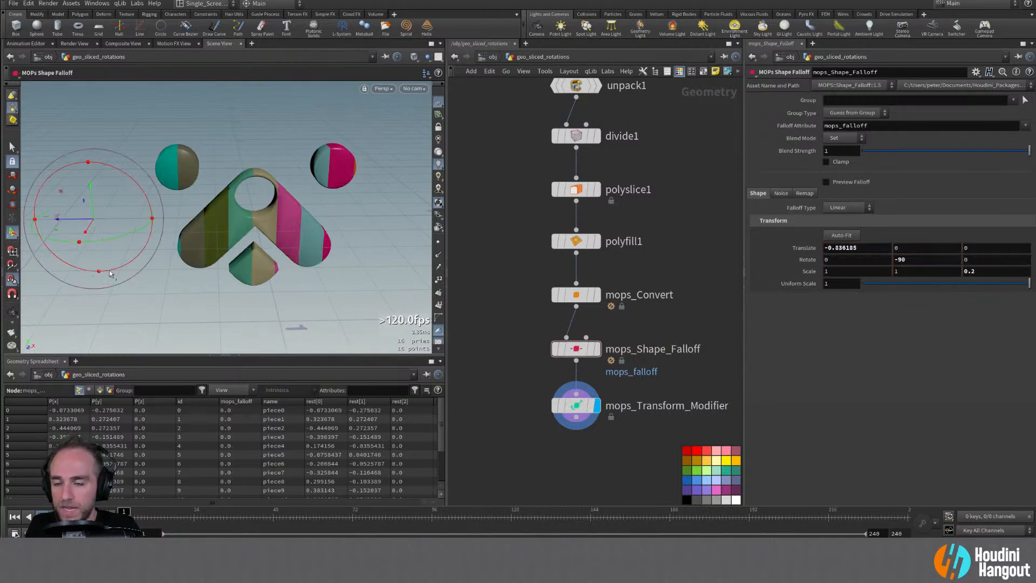
pyautogui.moveTo(295, 265)
pyautogui.keyDown('alt'); pyautogui.mouseDown()
pyautogui.moveTo(268, 264)
pyautogui.moveTo(281, 267)
pyautogui.mouseUp(); pyautogui.keyUp('alt')
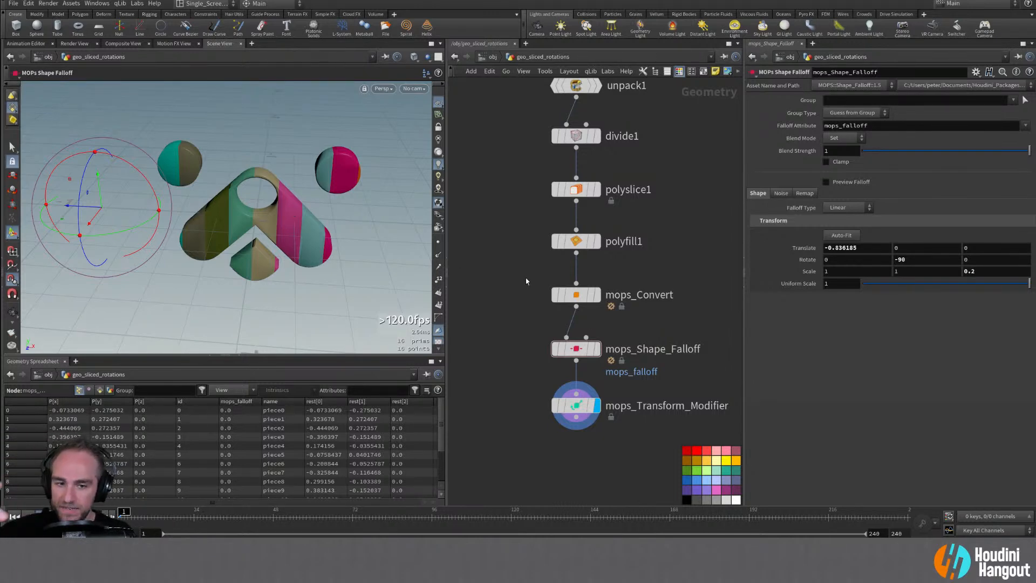
# Display mops_Convert and insert a MOPs Pivot modifier between it and mops_Shape_Falloff
pyautogui.moveTo(588, 353)
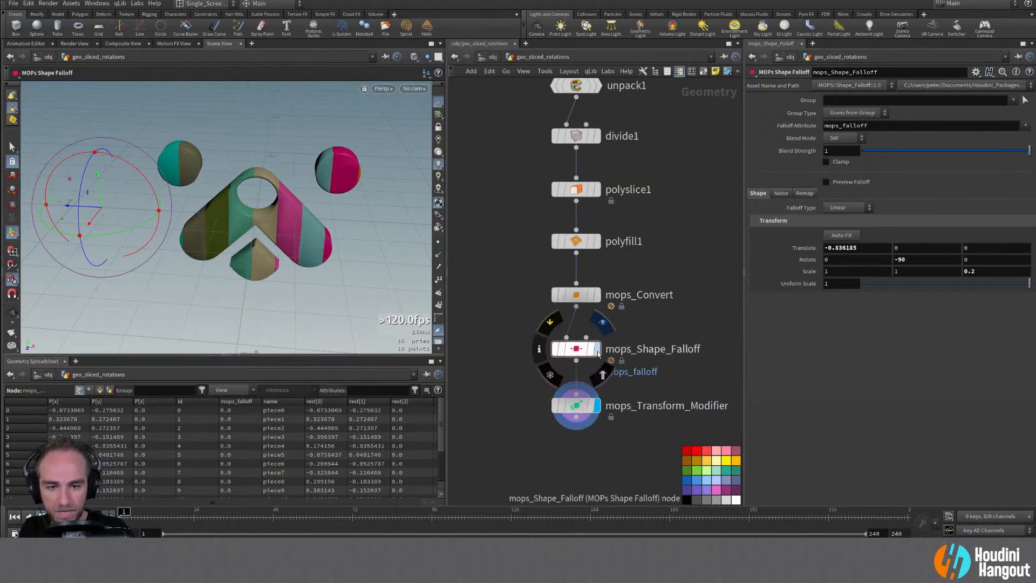
pyautogui.click(577, 294)
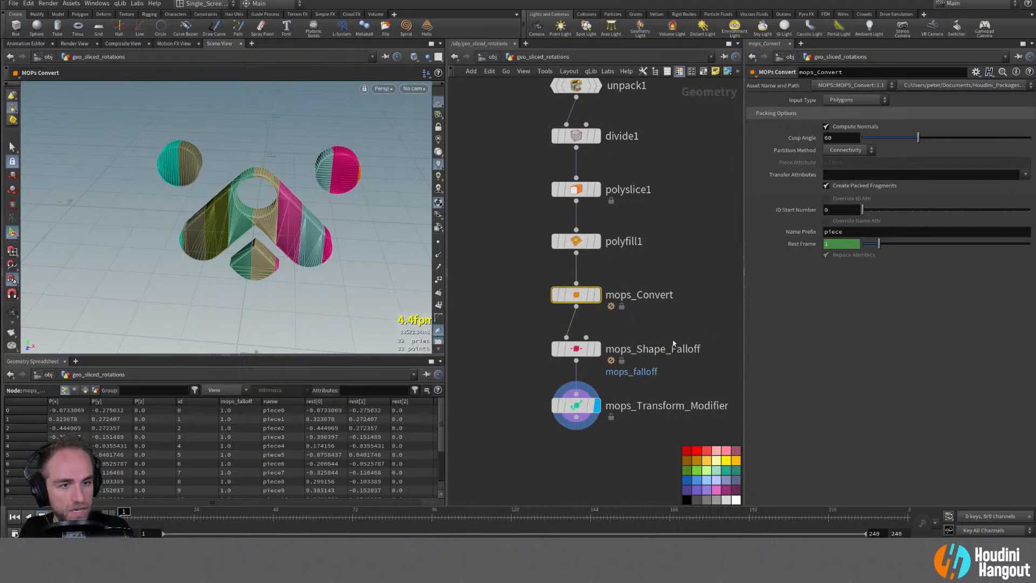
pyautogui.click(595, 294)
pyautogui.moveTo(506, 363); pyautogui.dragTo(505, 338, button='middle')
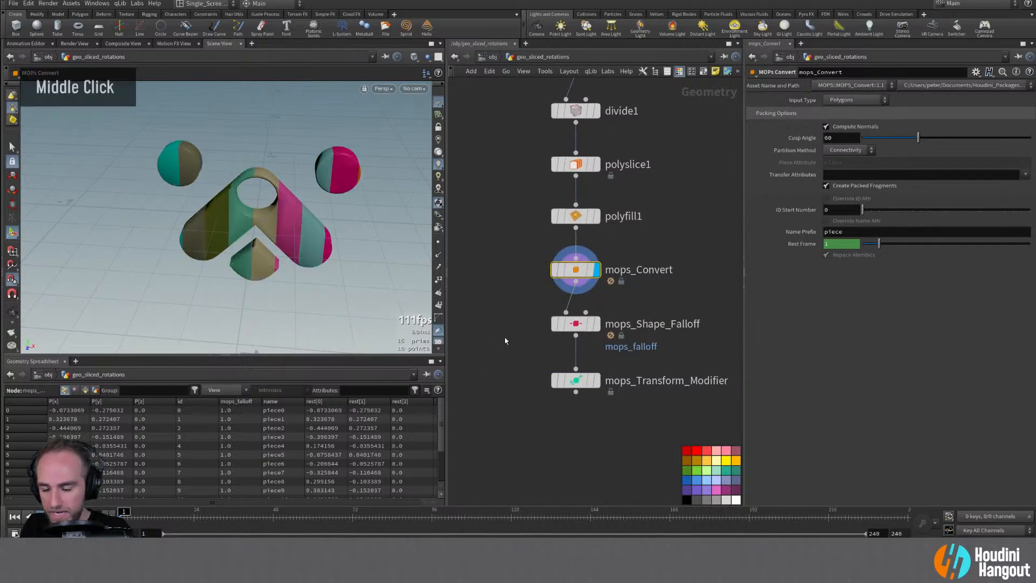
pyautogui.press('Tab')
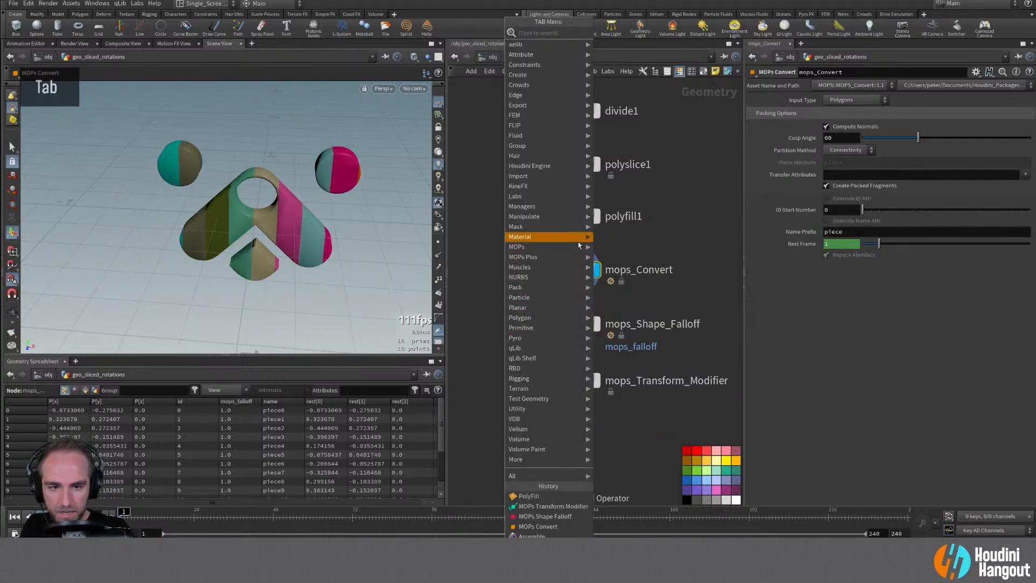
pyautogui.moveTo(559, 247)
pyautogui.moveTo(613, 280)
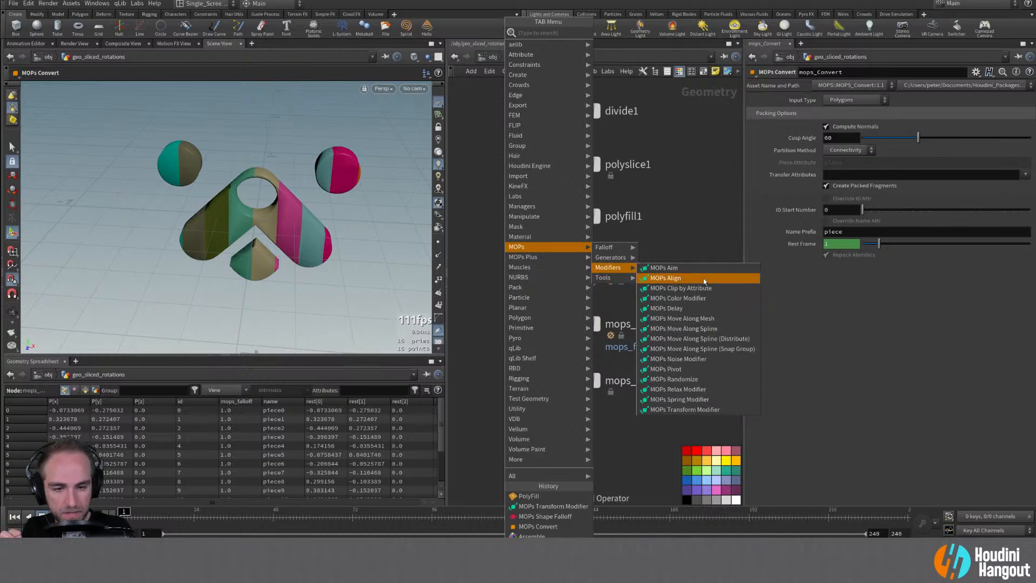
pyautogui.click(696, 369)
pyautogui.click(501, 312)
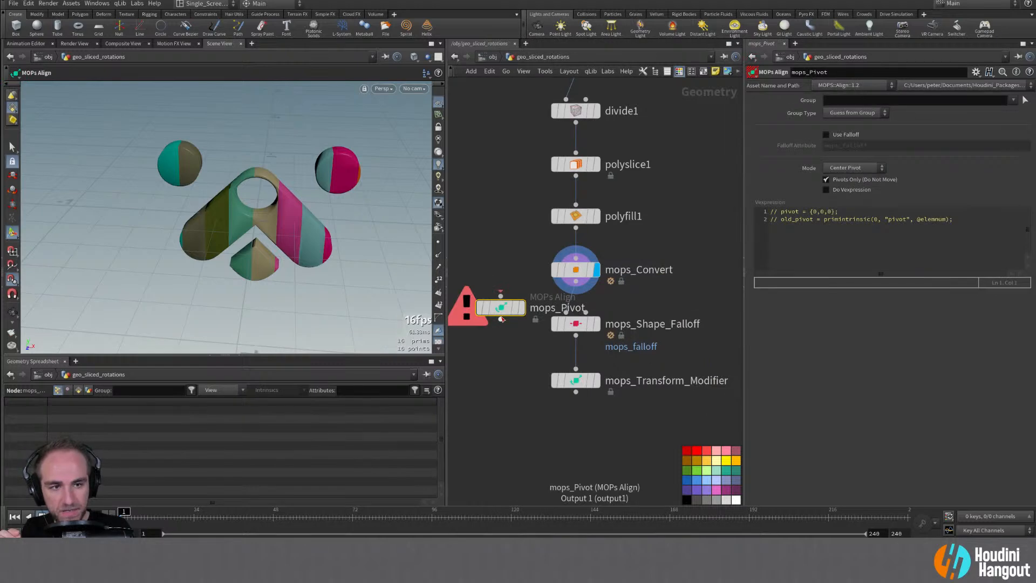
pyautogui.moveTo(502, 312); pyautogui.dragTo(577, 302)
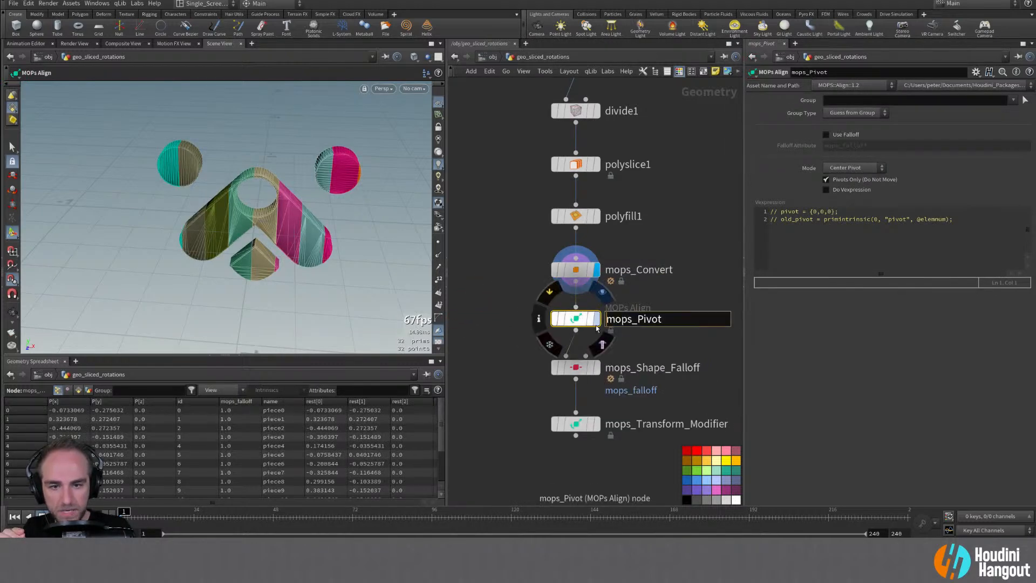
# Display the mops_Pivot output and set its mode to Set Pivot (World)
pyautogui.doubleClick(596, 318)
pyautogui.click(852, 168)
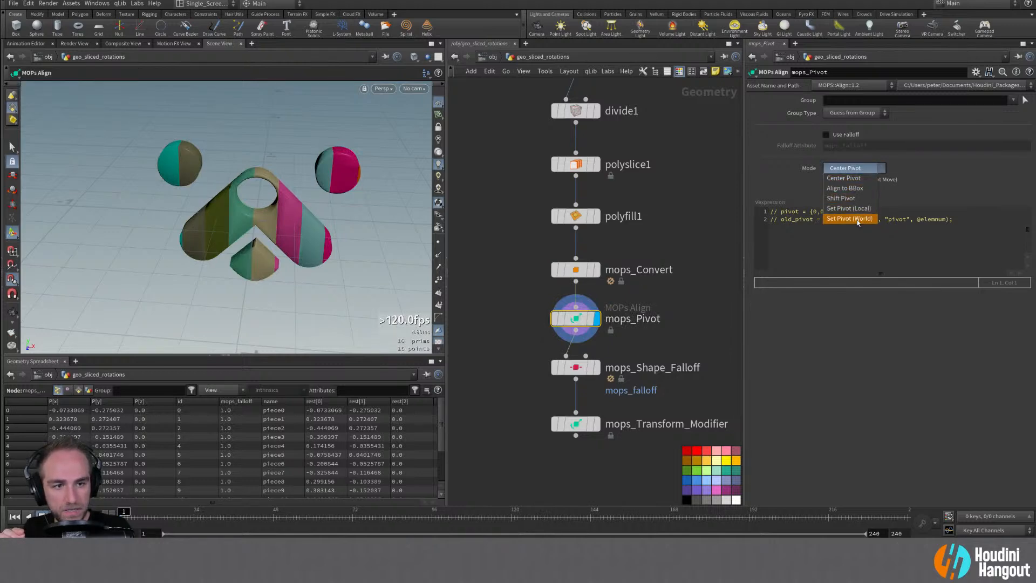
pyautogui.click(858, 219)
# Display the mops_Transform_Modifier output and slide the mops_Shape_Falloff along X to about -0.85
pyautogui.doubleClick(581, 369)
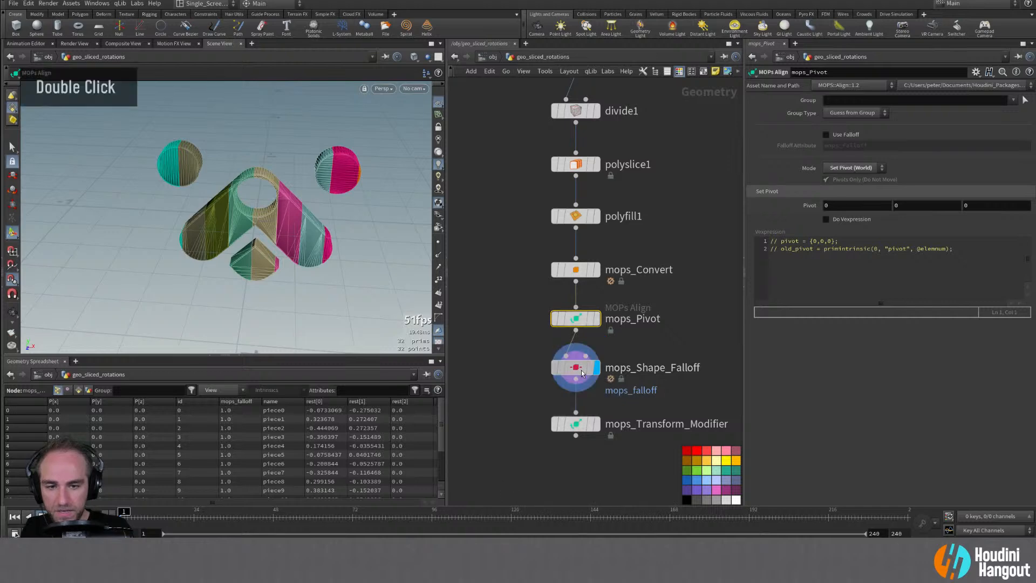
pyautogui.doubleClick(587, 427)
pyautogui.click(595, 367)
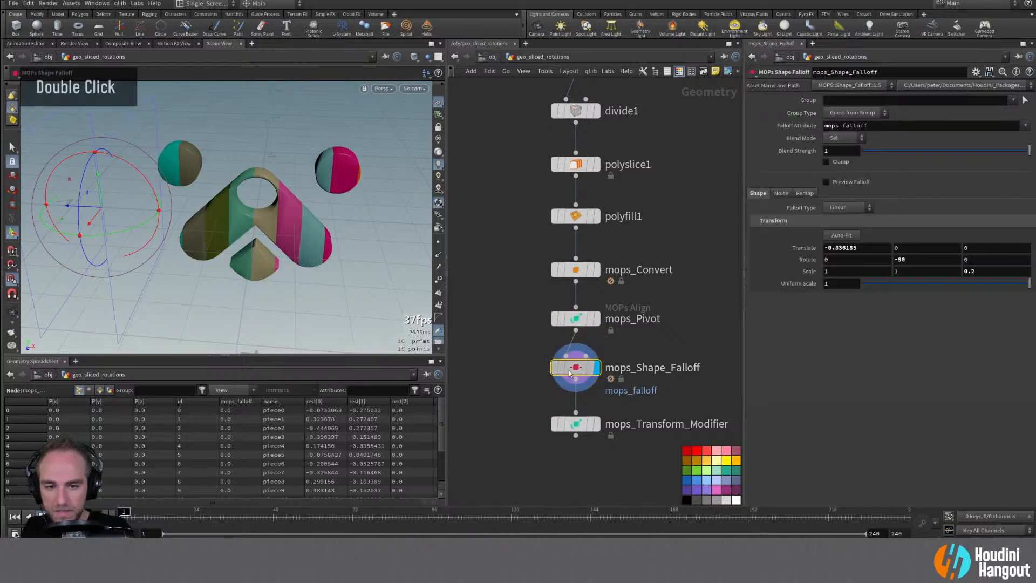
pyautogui.moveTo(64, 207); pyautogui.dragTo(63, 241)
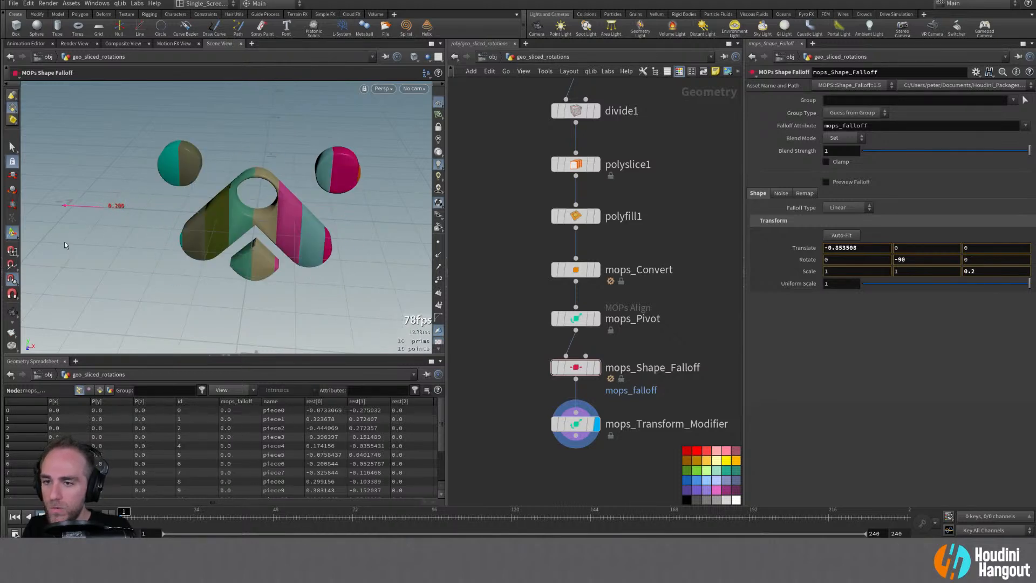
# Set the mops_Pivot mode to Shift Pivot and compare its output with that of mops_Convert
pyautogui.doubleClick(585, 318)
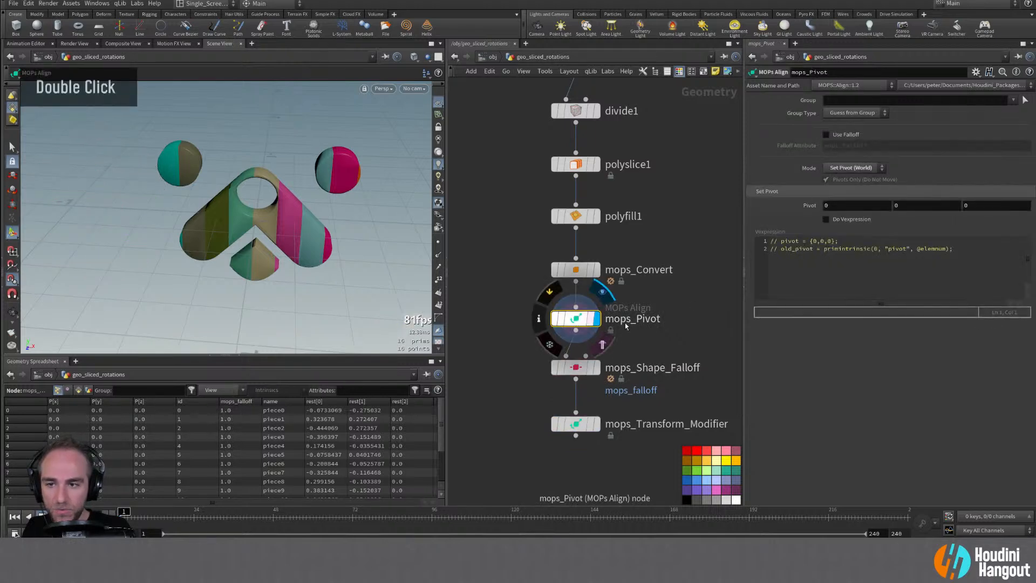
pyautogui.click(855, 168)
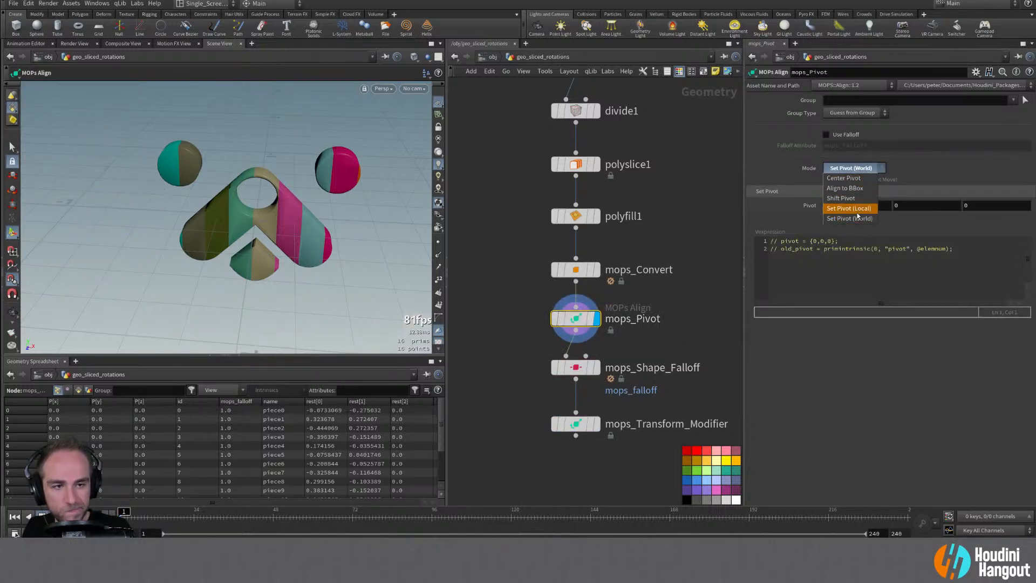
pyautogui.click(855, 199)
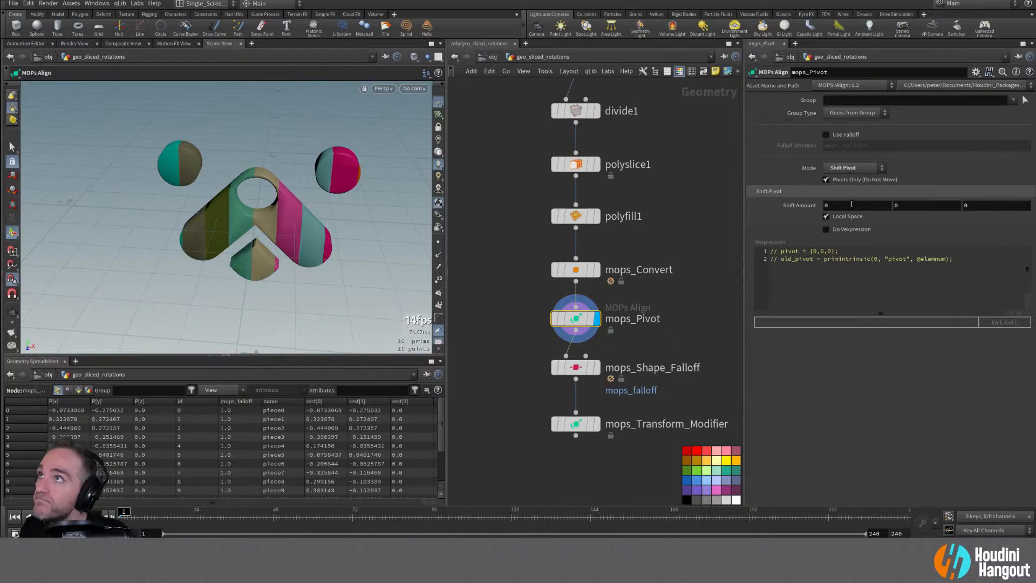
pyautogui.doubleClick(595, 270)
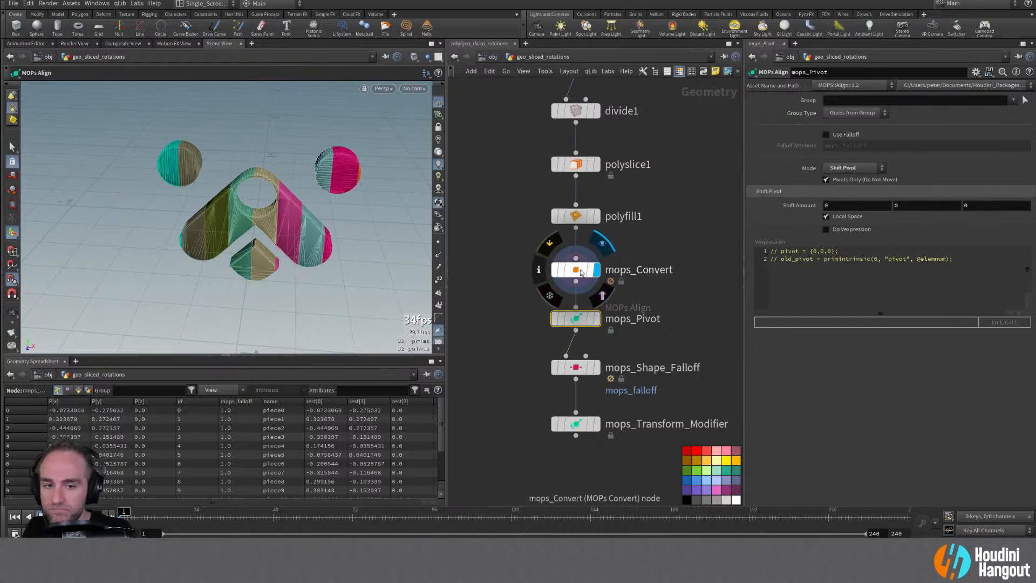
pyautogui.moveTo(599, 318)
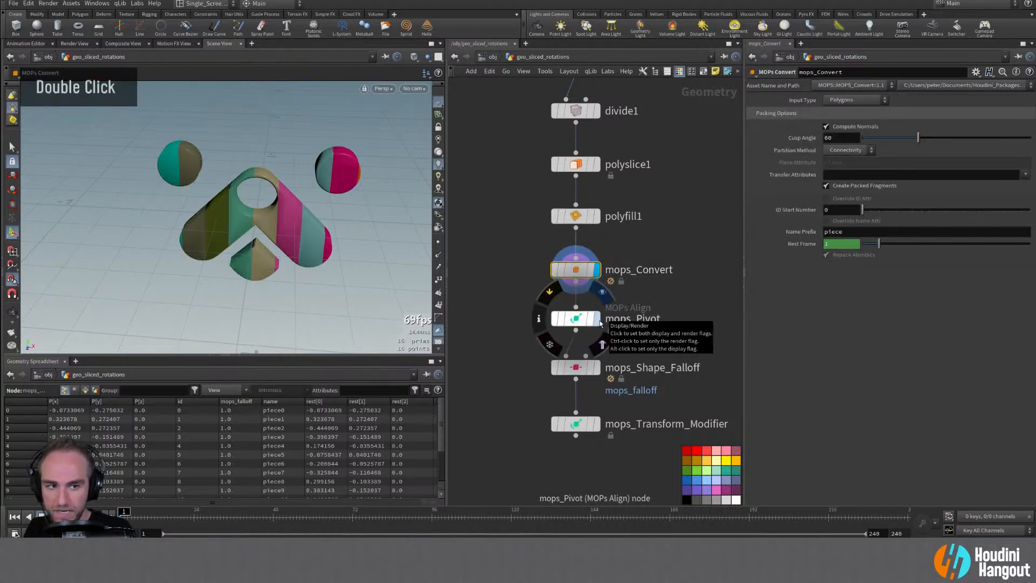
pyautogui.doubleClick(600, 322)
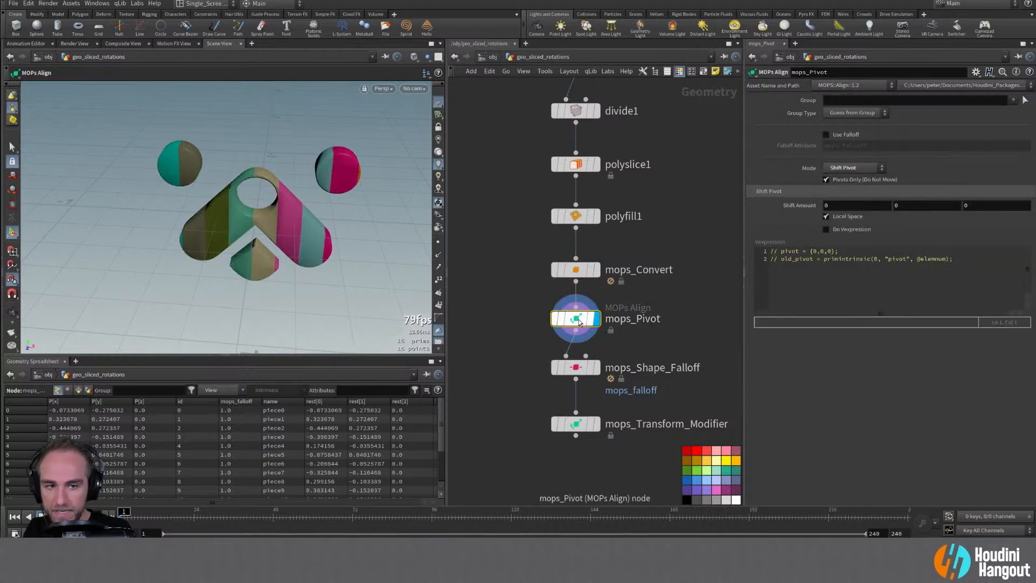
# Set the mops_Pivot mode to Align to BBox and turn on point display in the viewport
pyautogui.click(854, 168)
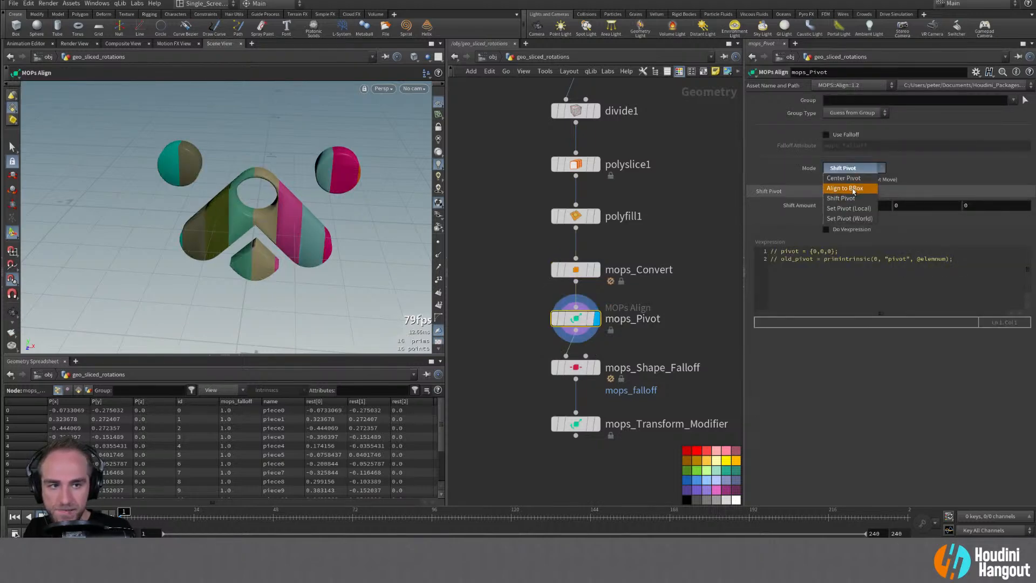
pyautogui.click(851, 188)
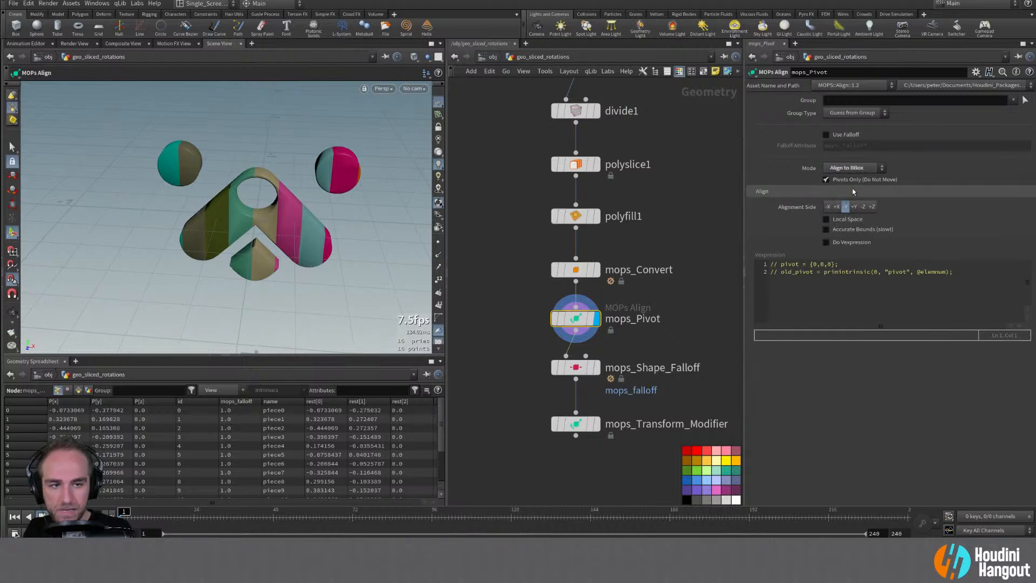
pyautogui.click(438, 242)
pyautogui.keyDown('alt'); pyautogui.moveTo(229, 240); pyautogui.dragTo(240, 204); pyautogui.keyUp('alt')
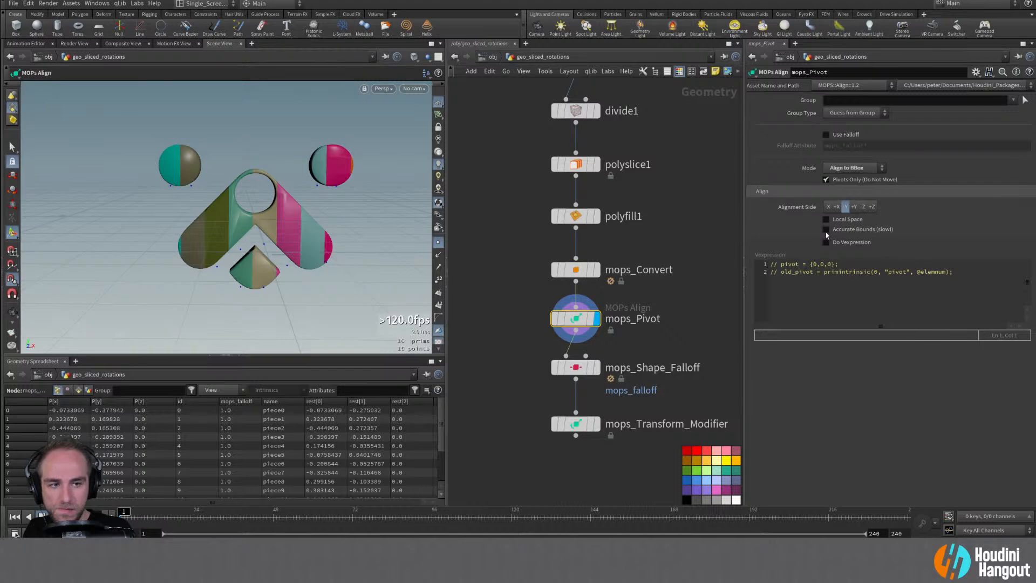
# Try the Center Pivot mode on mops_Pivot, then switch it to Shift Pivot with Local Space off
pyautogui.click(845, 168)
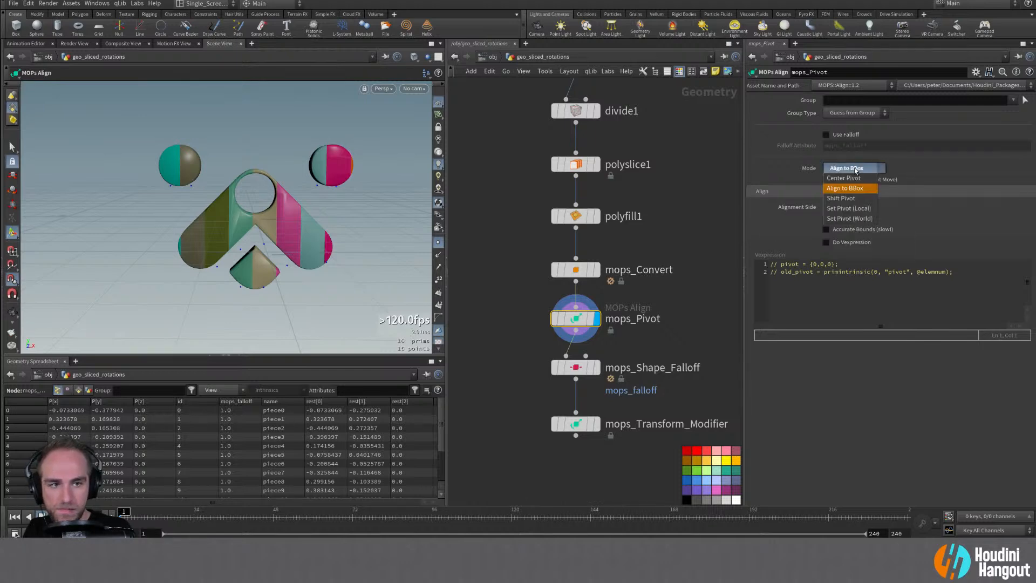
pyautogui.click(852, 181)
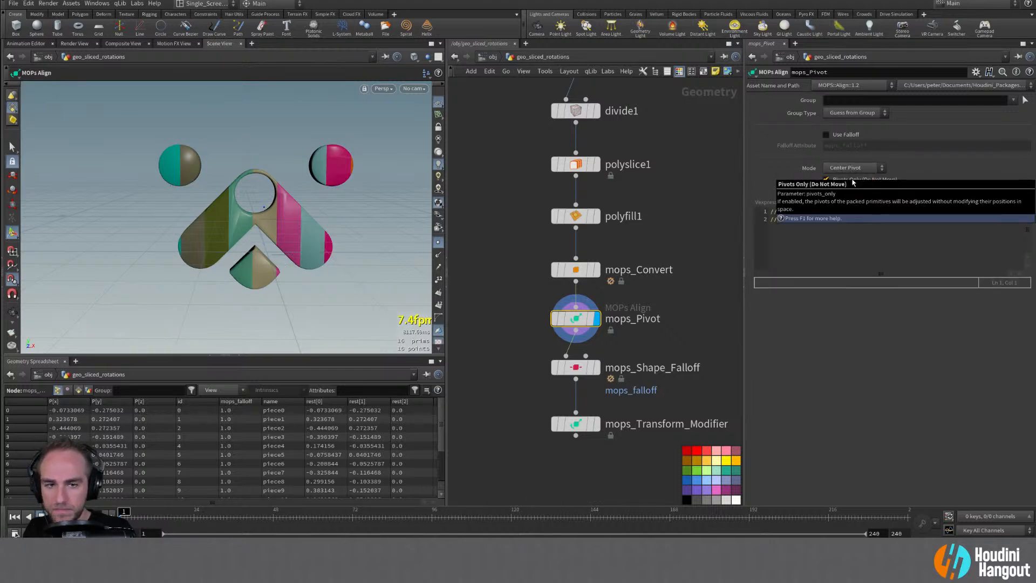
pyautogui.click(849, 167)
pyautogui.click(850, 197)
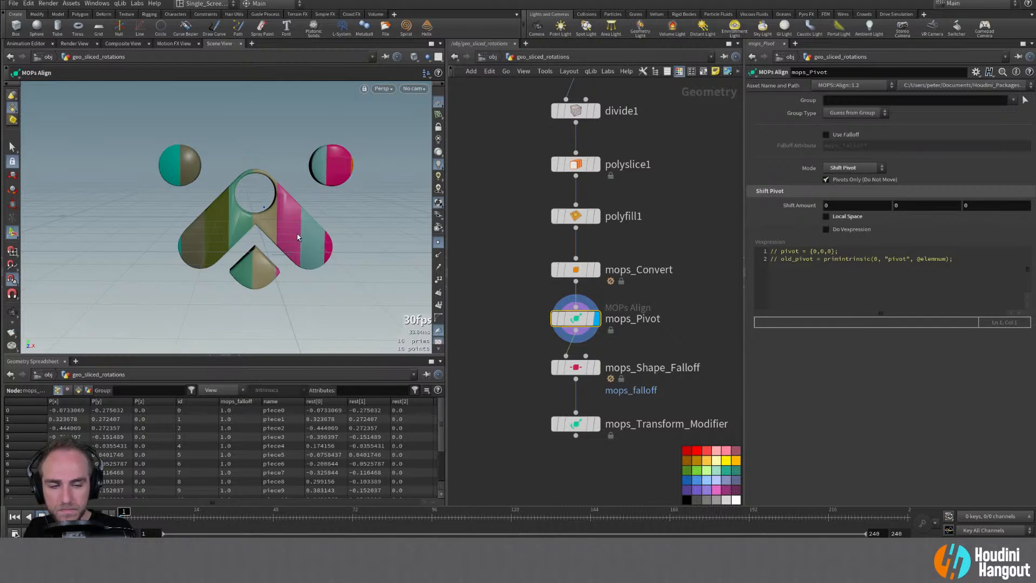
pyautogui.keyDown('alt'); pyautogui.moveTo(334, 232); pyautogui.dragTo(325, 226); pyautogui.keyUp('alt')
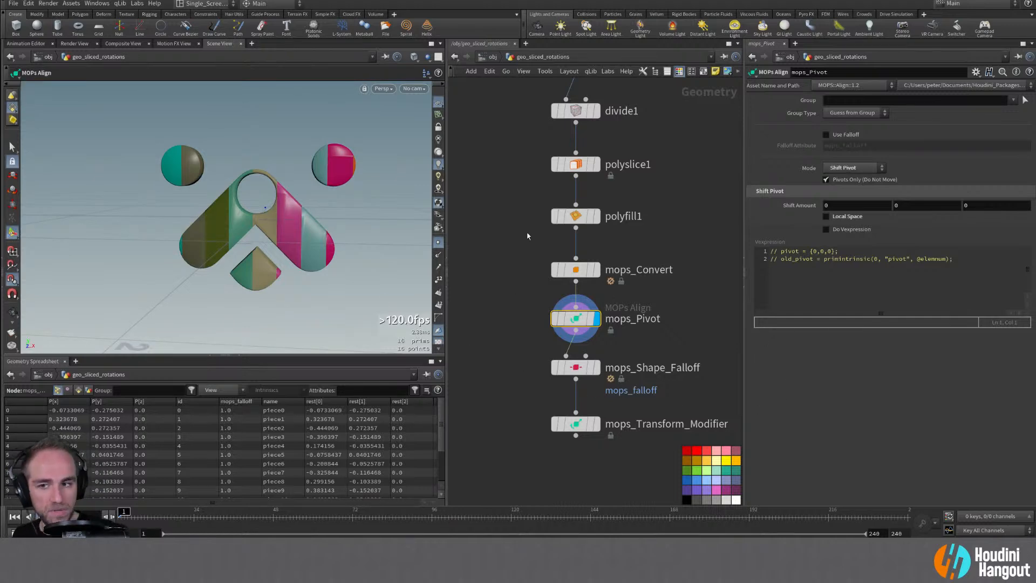
# Check the mops_Shape_Falloff and mops_Transform_Modifier outputs and return the display to mops_Pivot
pyautogui.doubleClick(564, 370)
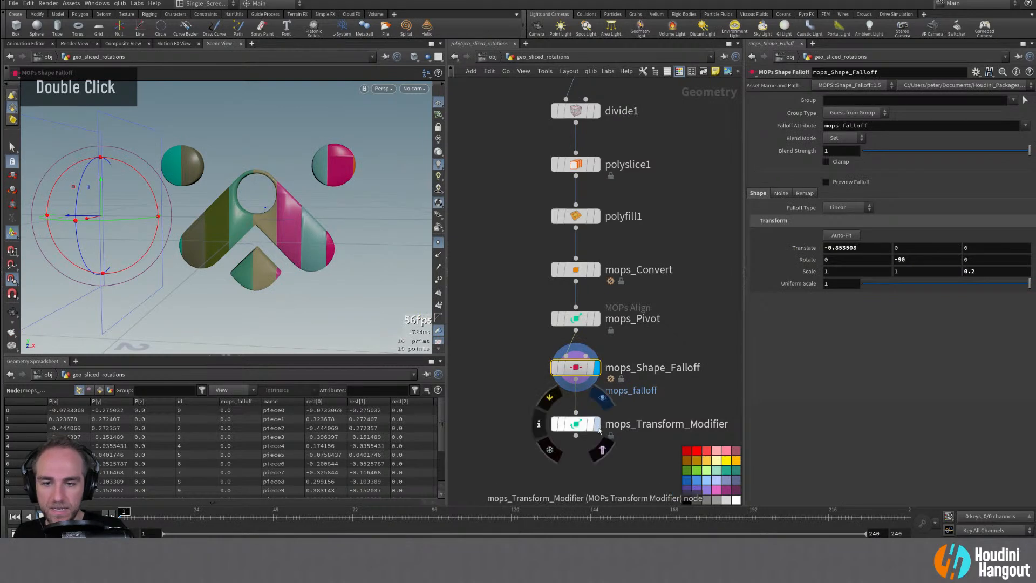
pyautogui.doubleClick(564, 424)
pyautogui.doubleClick(594, 369)
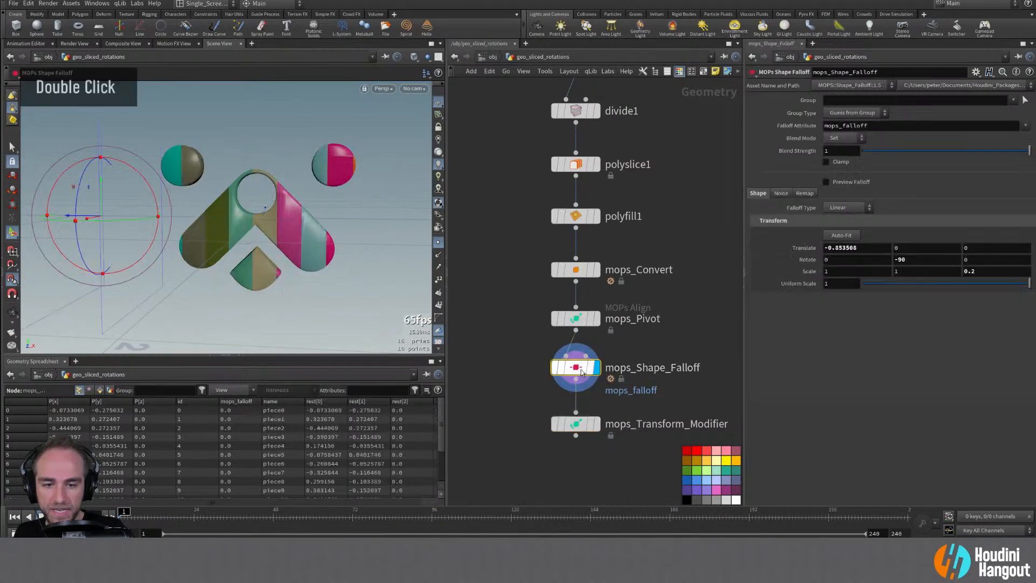
pyautogui.doubleClick(577, 319)
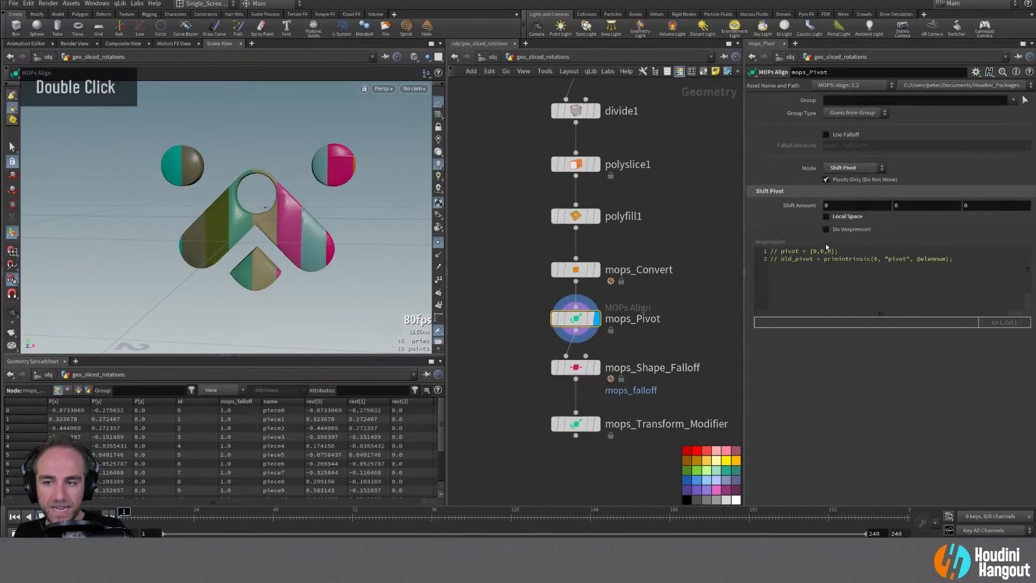
# Enable Do Vexpression on mops_Pivot and uncomment both the pivot and old_pivot lines of the expression
pyautogui.click(826, 229)
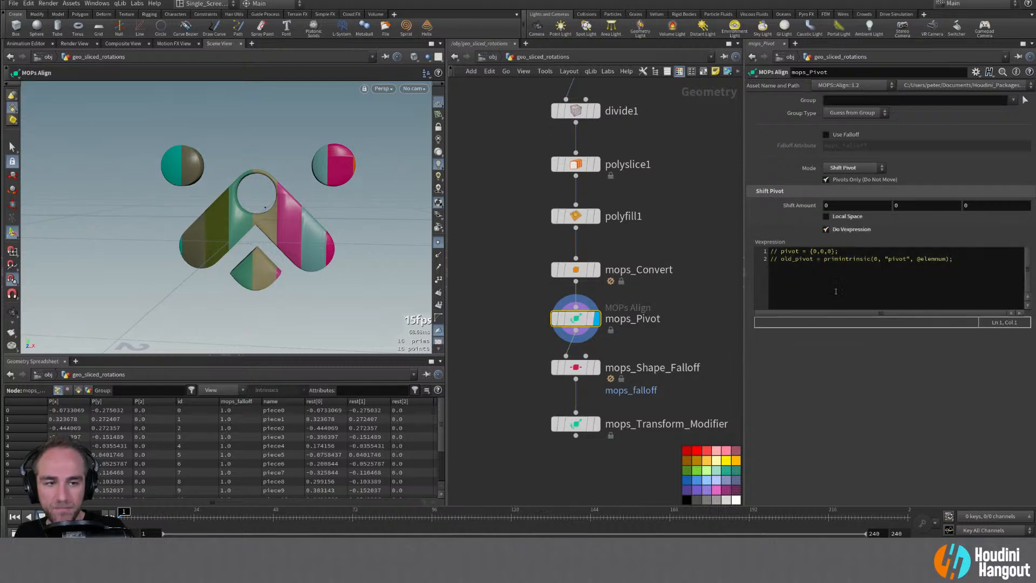
pyautogui.moveTo(781, 259); pyautogui.dragTo(936, 259)
pyautogui.click(961, 265)
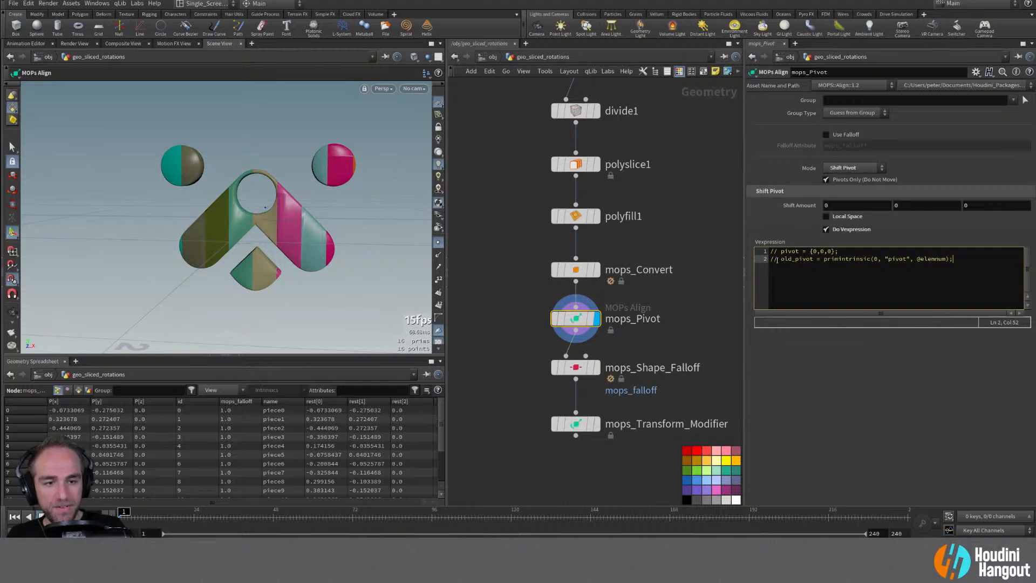
pyautogui.moveTo(780, 260); pyautogui.dragTo(736, 257)
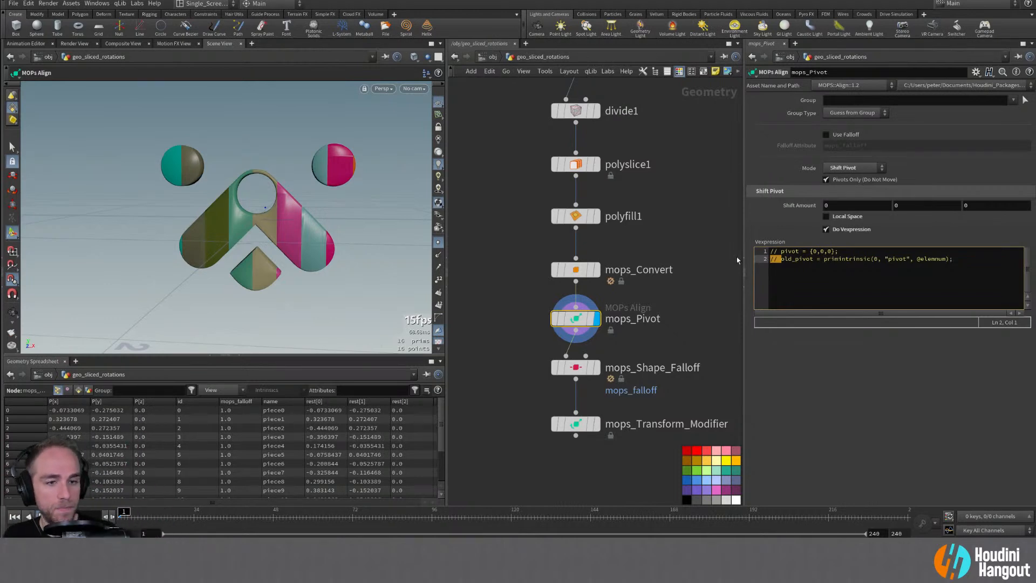
pyautogui.press('BackSpace')
pyautogui.press('Up')
pyautogui.press('Right')
pyautogui.press('Right')
pyautogui.press('BackSpace')
pyautogui.press('BackSpace')
pyautogui.press('BackSpace')
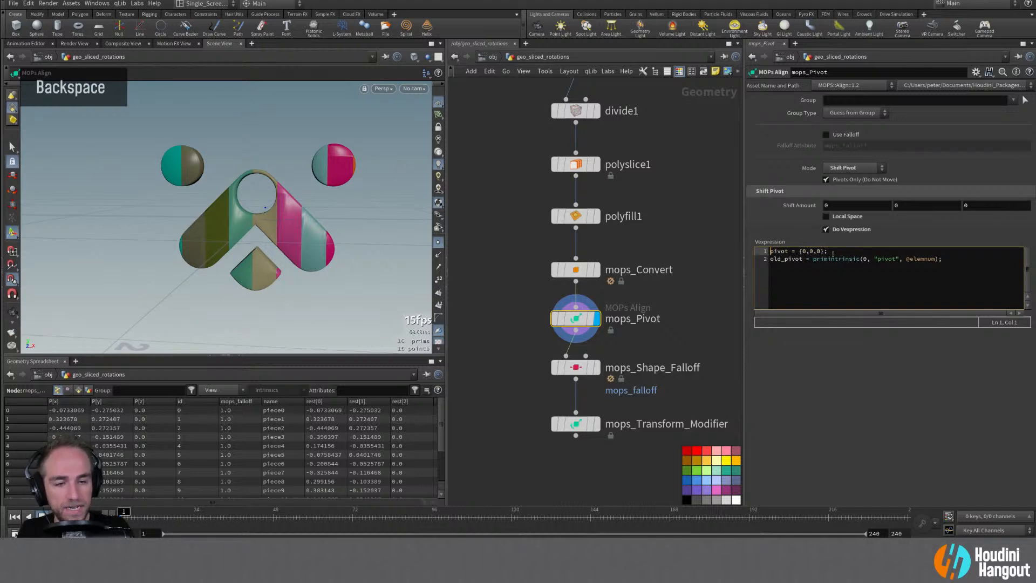
# Move the "pivot = {0,0,0};" line below the old_pivot line and remove the leftover empty line
pyautogui.moveTo(832, 254); pyautogui.dragTo(770, 252)
pyautogui.hotkey('ctrl', 'x')
pyautogui.click(811, 266)
pyautogui.click(772, 261)
pyautogui.press('Left')
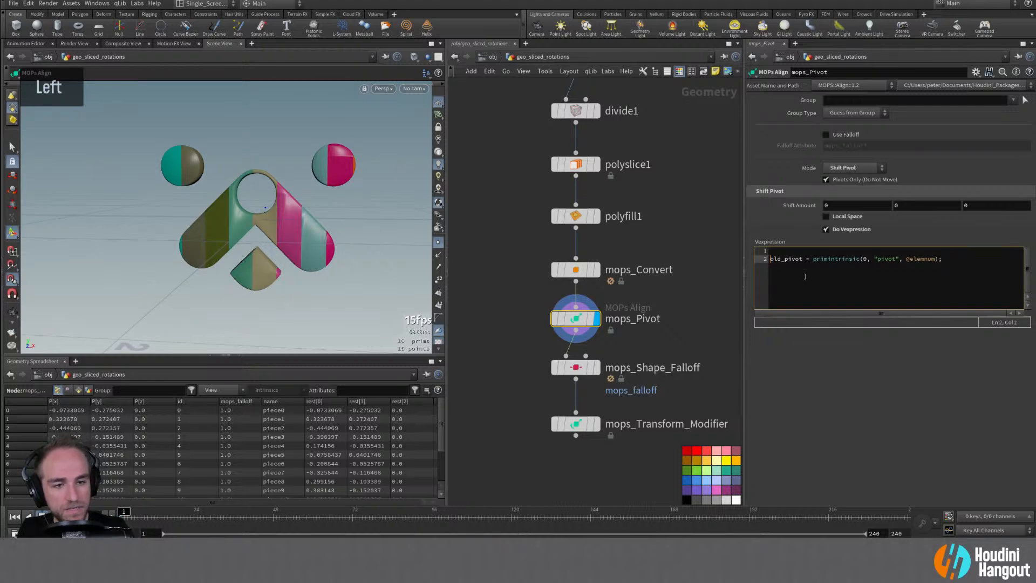
pyautogui.press('BackSpace')
pyautogui.click(946, 256)
pyautogui.press('Return')
pyautogui.hotkey('ctrl', 'v')
# Declare old_pivot as a vector and replace {0,0,0} in the pivot assignment with an empty set() call
pyautogui.click(771, 251)
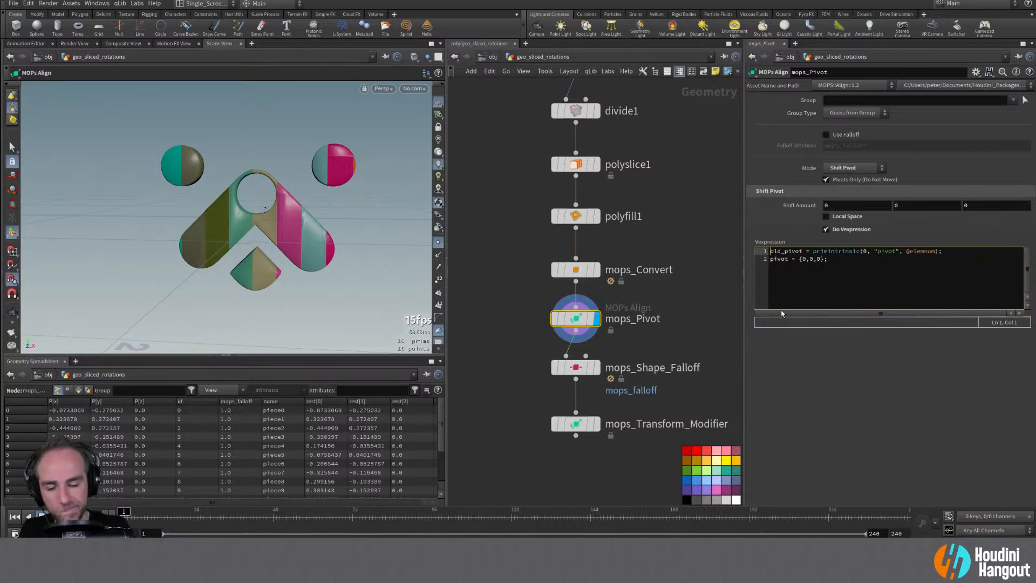
pyautogui.write('vector')
pyautogui.click(827, 260)
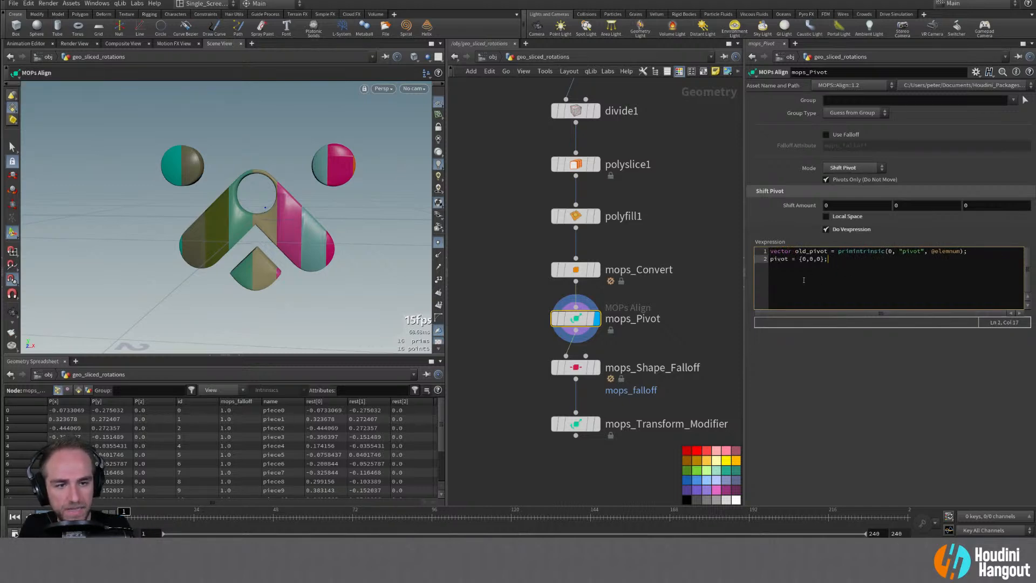
pyautogui.moveTo(798, 260); pyautogui.dragTo(823, 261)
pyautogui.write('set()')
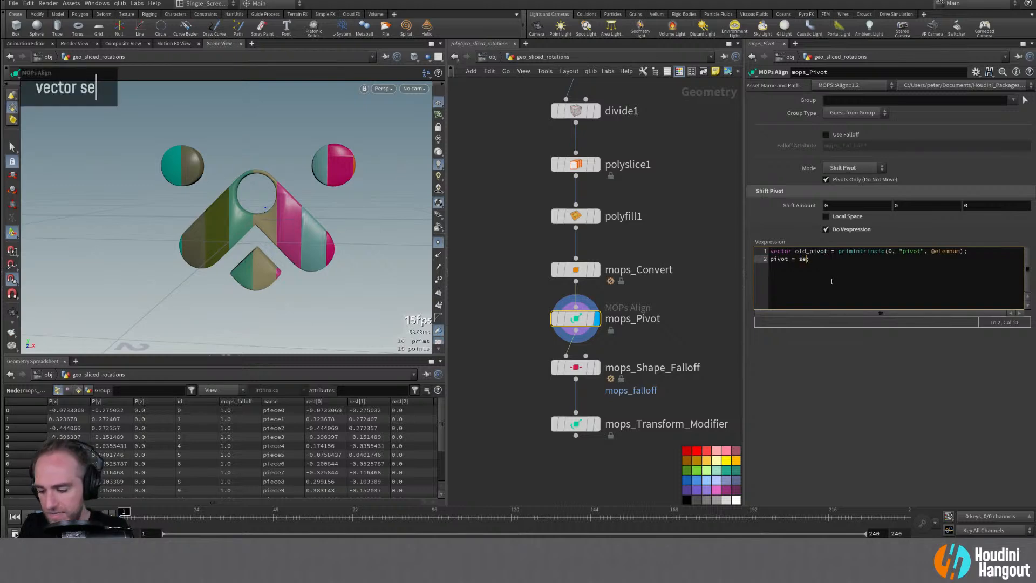
pyautogui.press('Left')
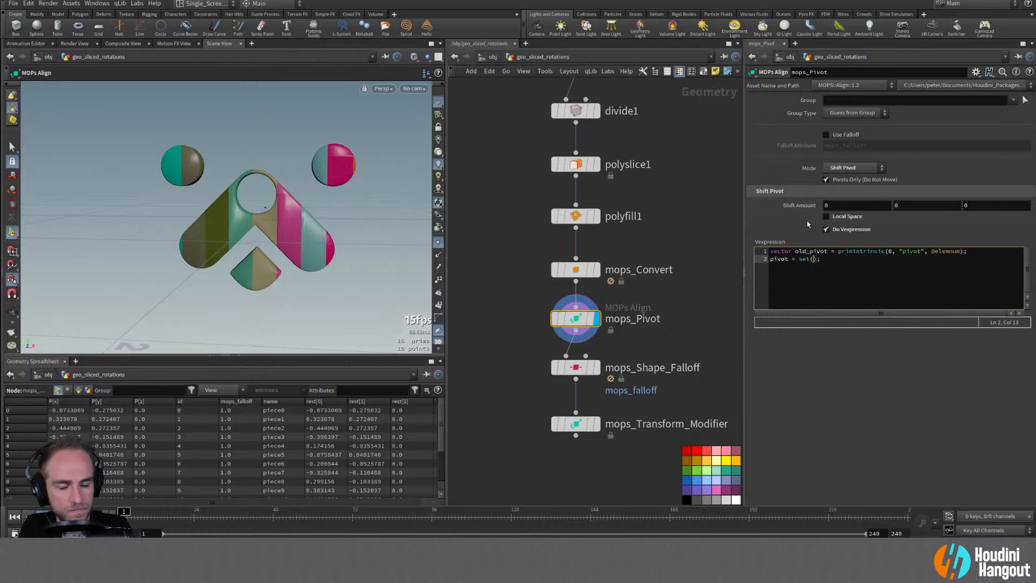
# Switch the mops_Pivot mode to Set Pivot (Local) with Do Vexpression left enabled
pyautogui.click(852, 167)
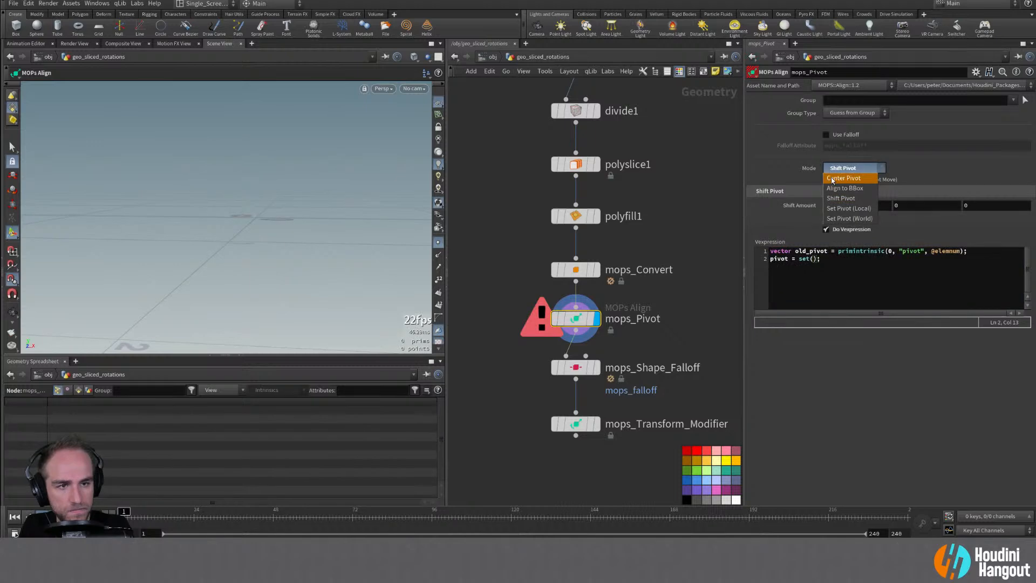
pyautogui.click(848, 208)
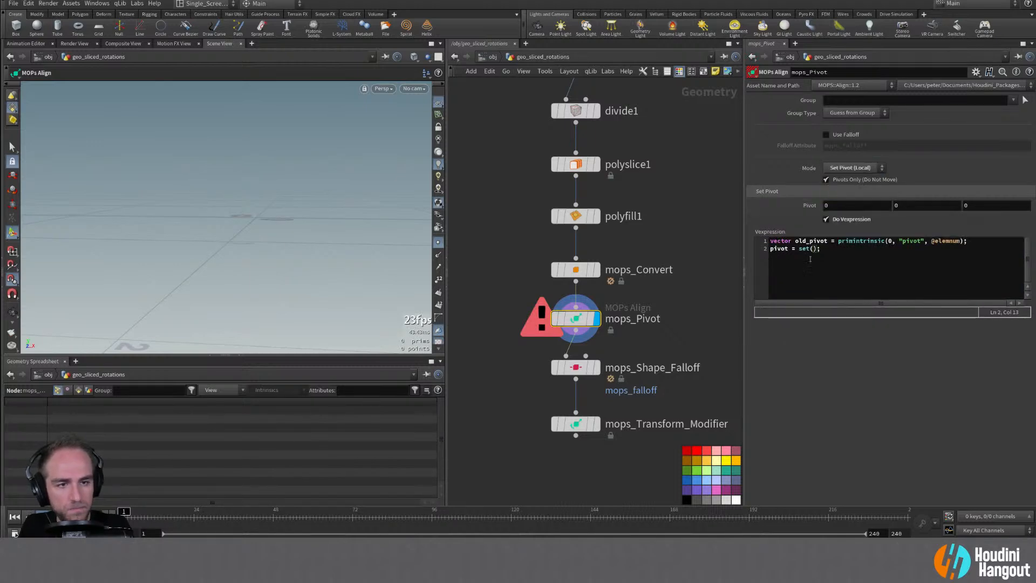
pyautogui.click(825, 219)
pyautogui.click(825, 219)
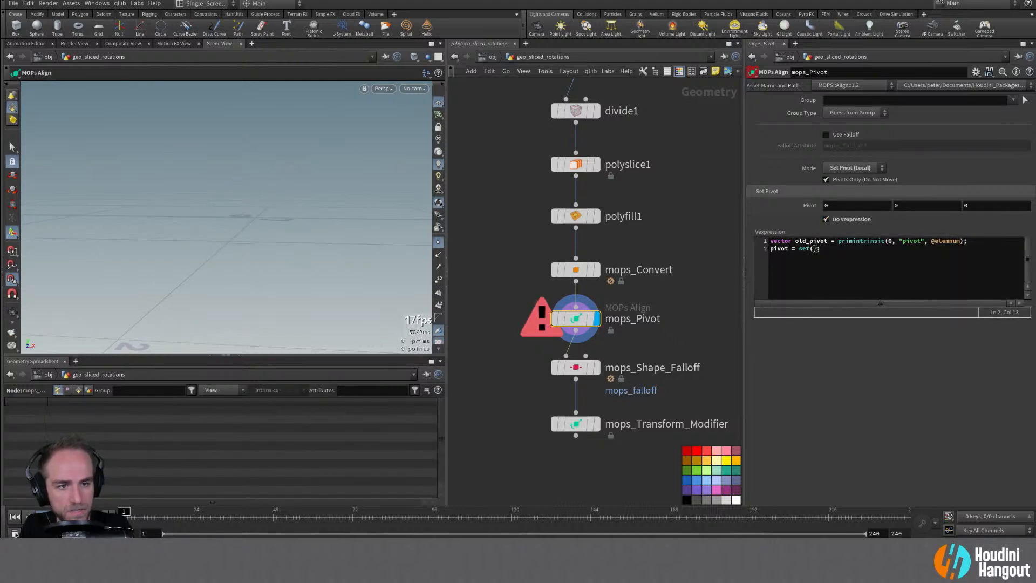
# Fill the pivot assignment's set() call with old_pivot.x, 0, old_pivot.z and apply the expression
pyautogui.write('old_pi')
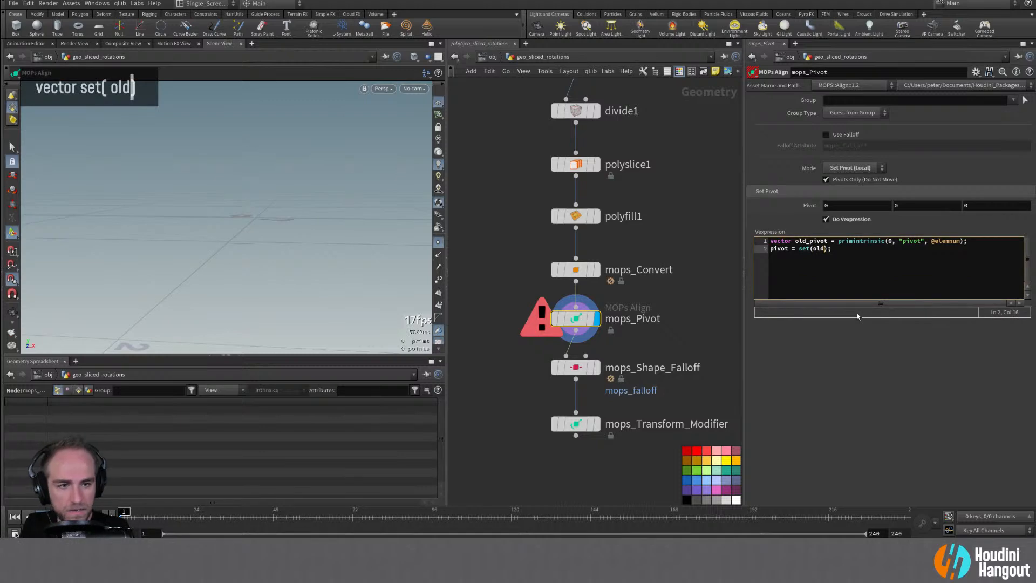
pyautogui.write('ot.x,')
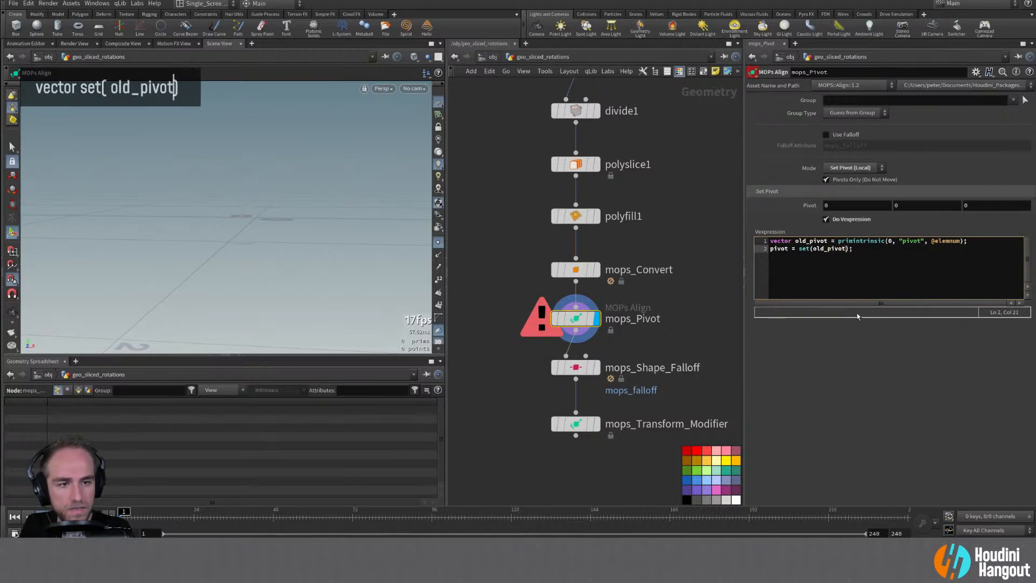
pyautogui.write(' 0, old')
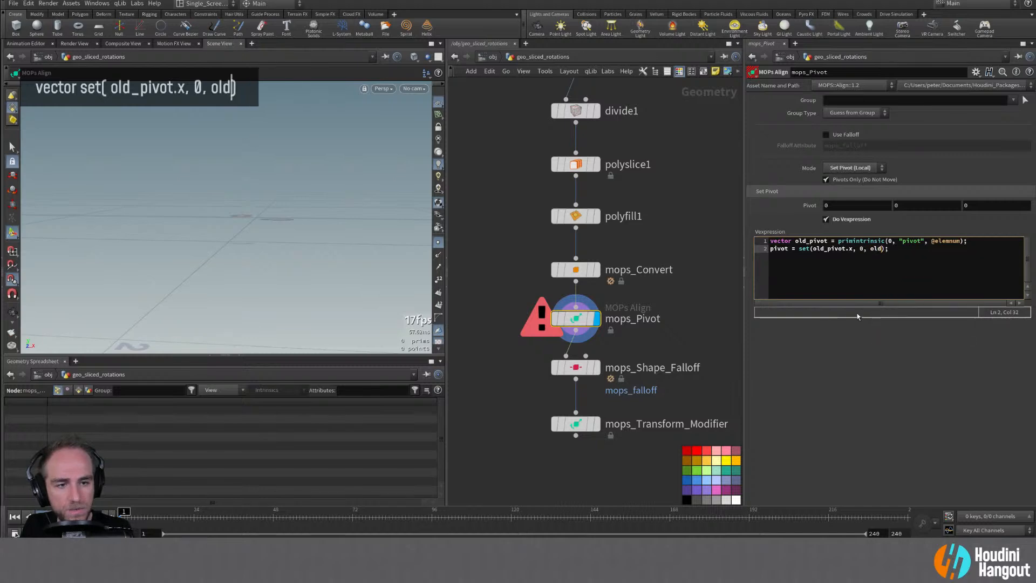
pyautogui.write('_pivot')
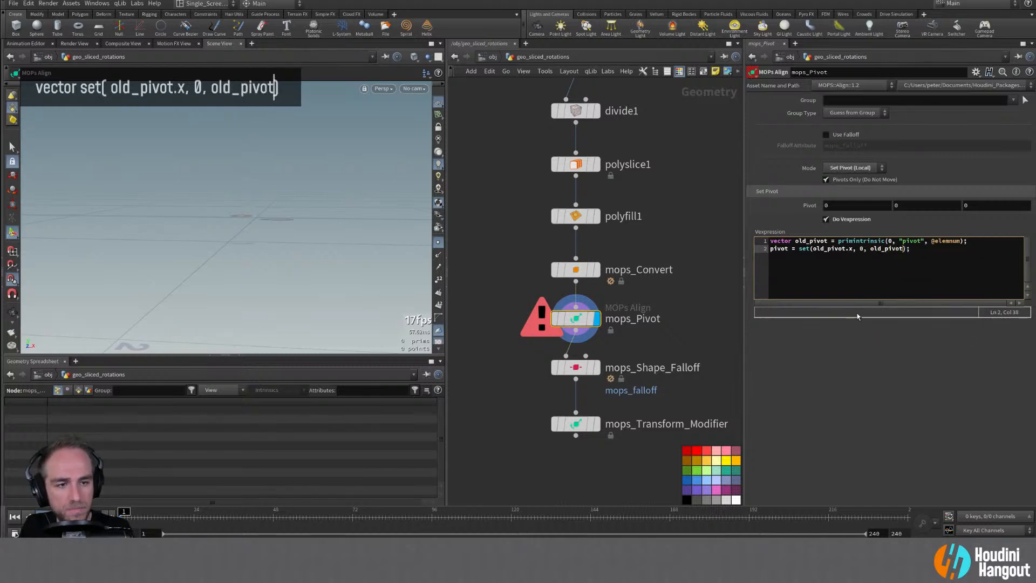
pyautogui.write('.z')
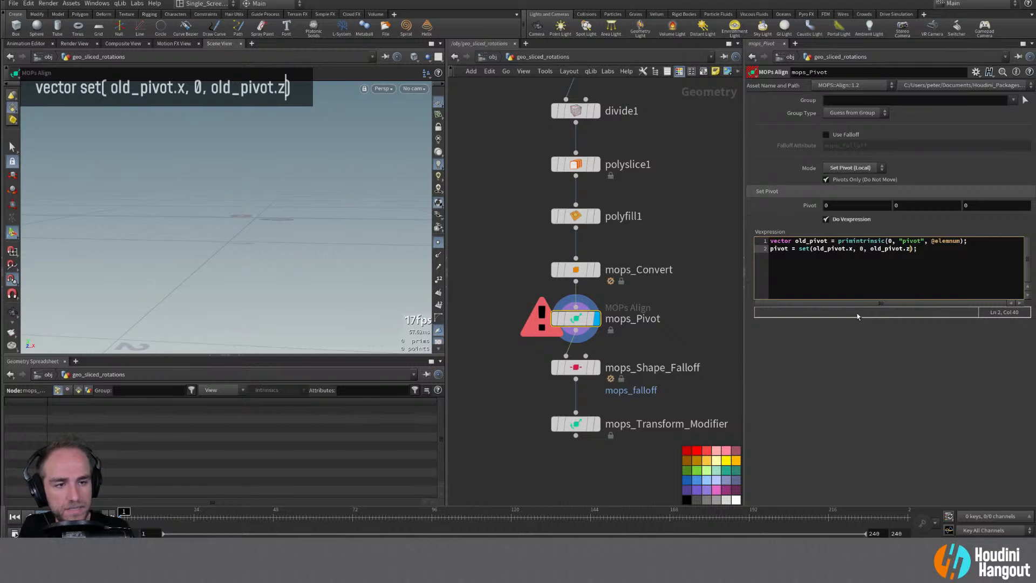
pyautogui.click(852, 345)
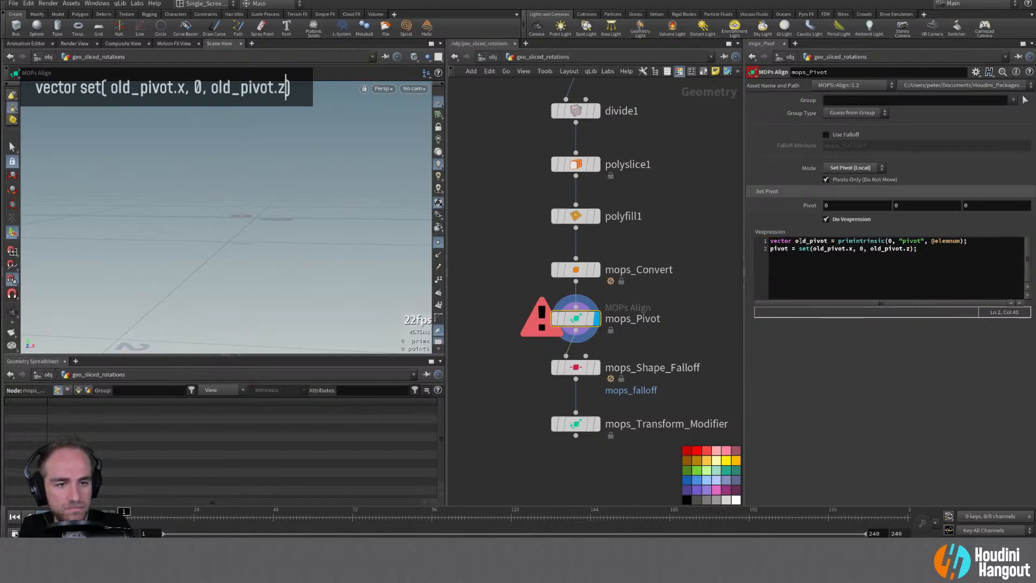
pyautogui.click(812, 278)
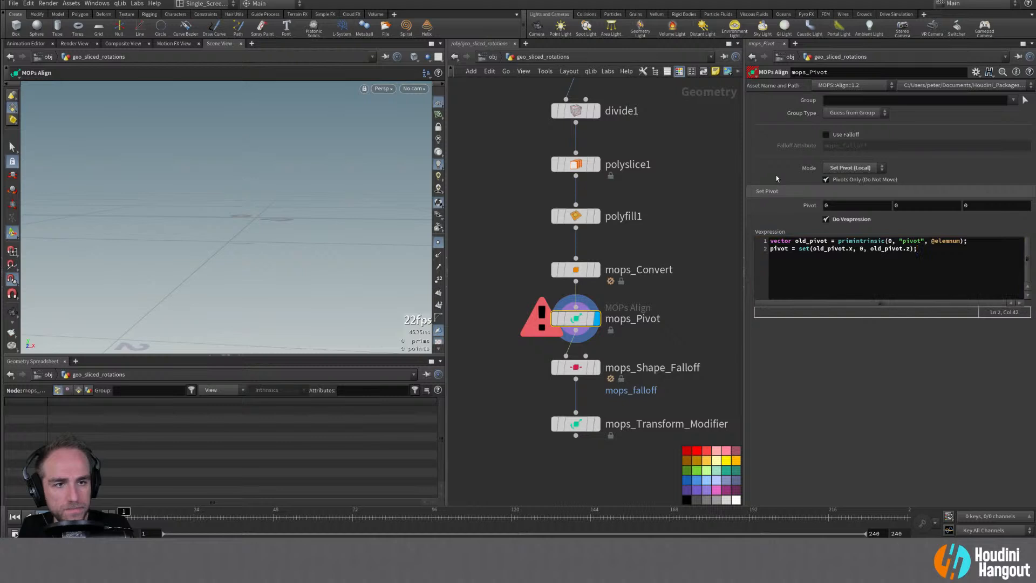
# Check mops_Pivot's error and rename the old_pivot variable to prevpivot in both lines of the VEX expression
pyautogui.middleClick(578, 321)
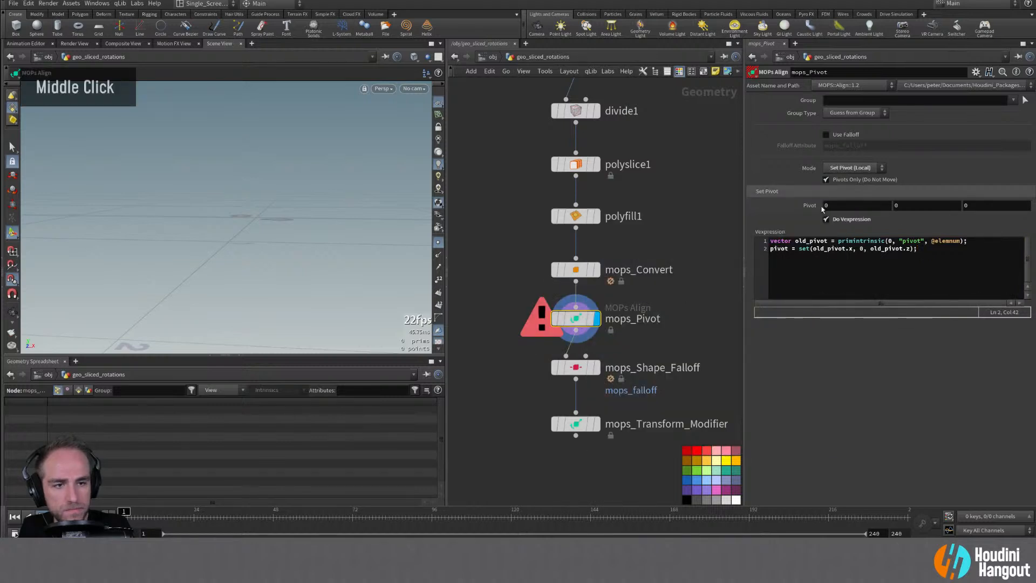
pyautogui.doubleClick(826, 241)
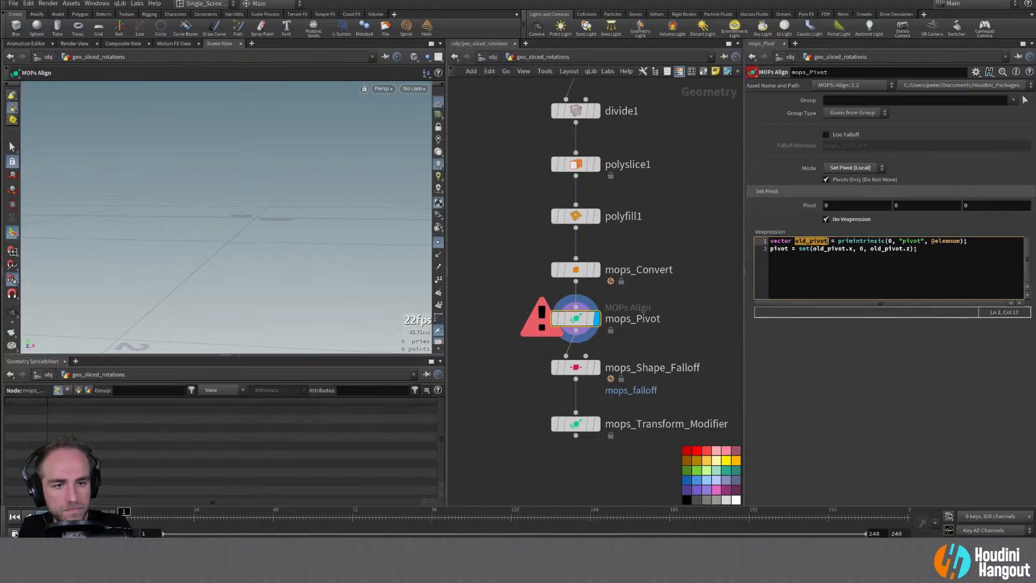
pyautogui.write('prevpiv')
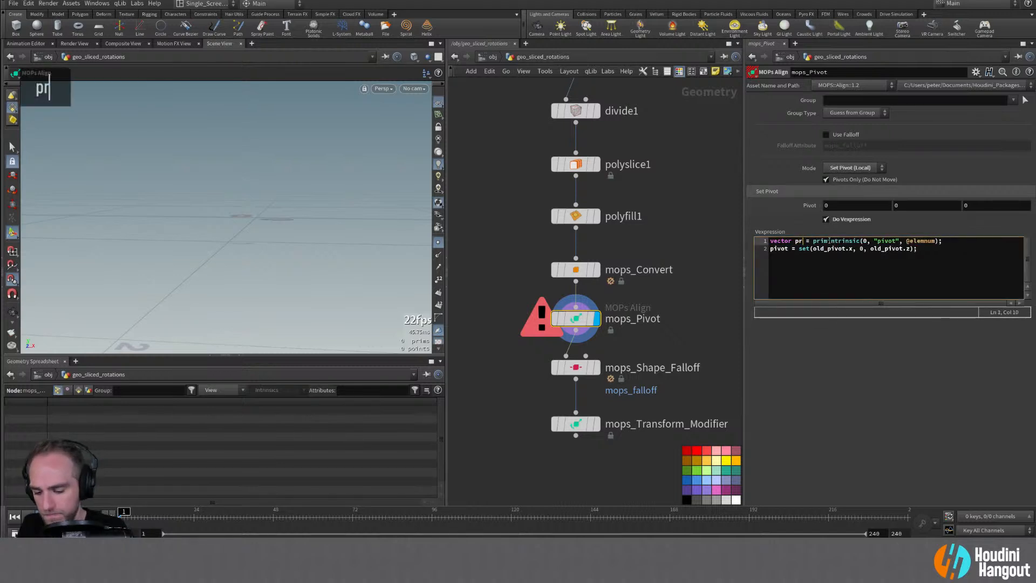
pyautogui.write('or')
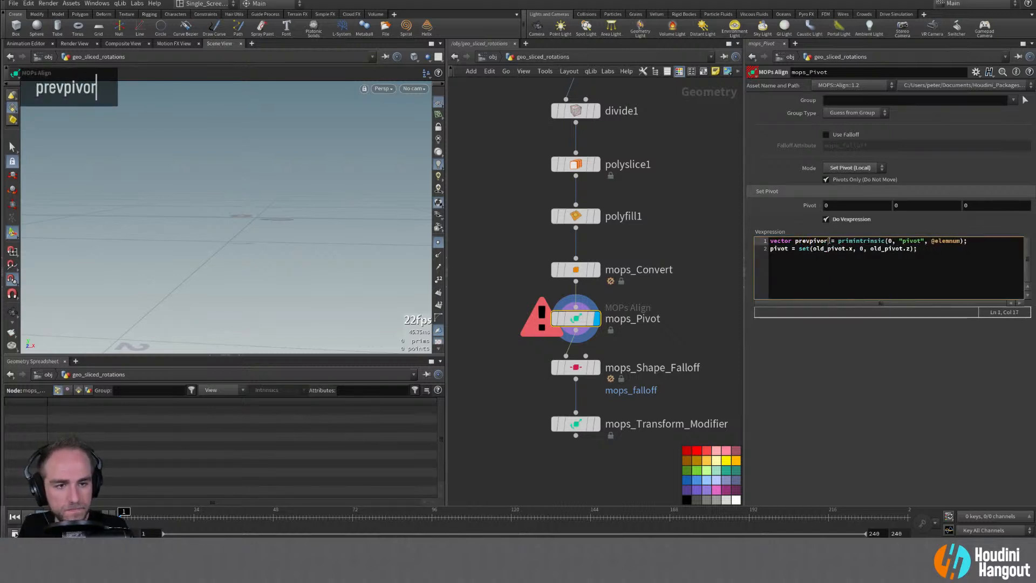
pyautogui.press('BackSpace')
pyautogui.write('y')
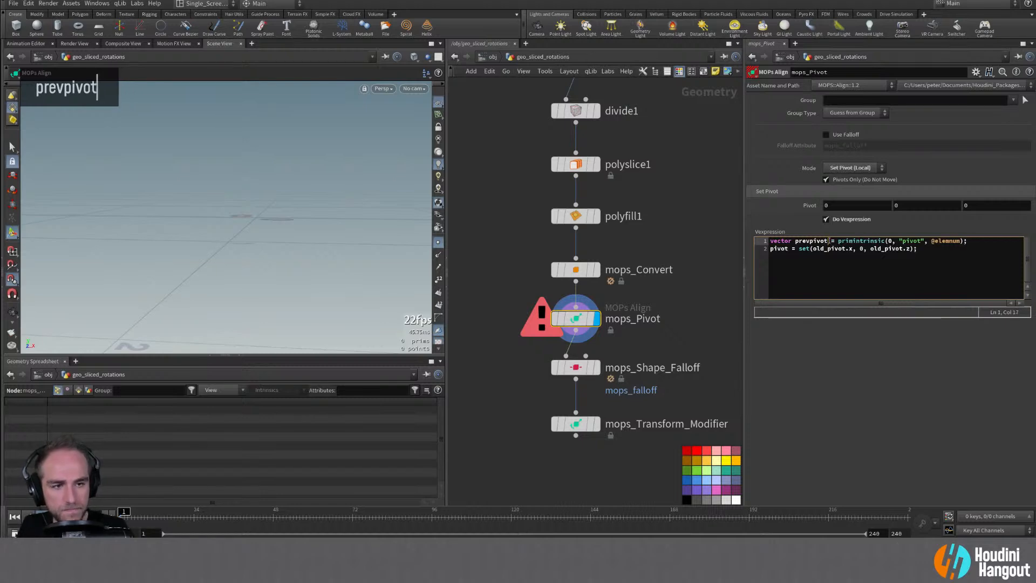
pyautogui.moveTo(826, 241); pyautogui.dragTo(818, 249)
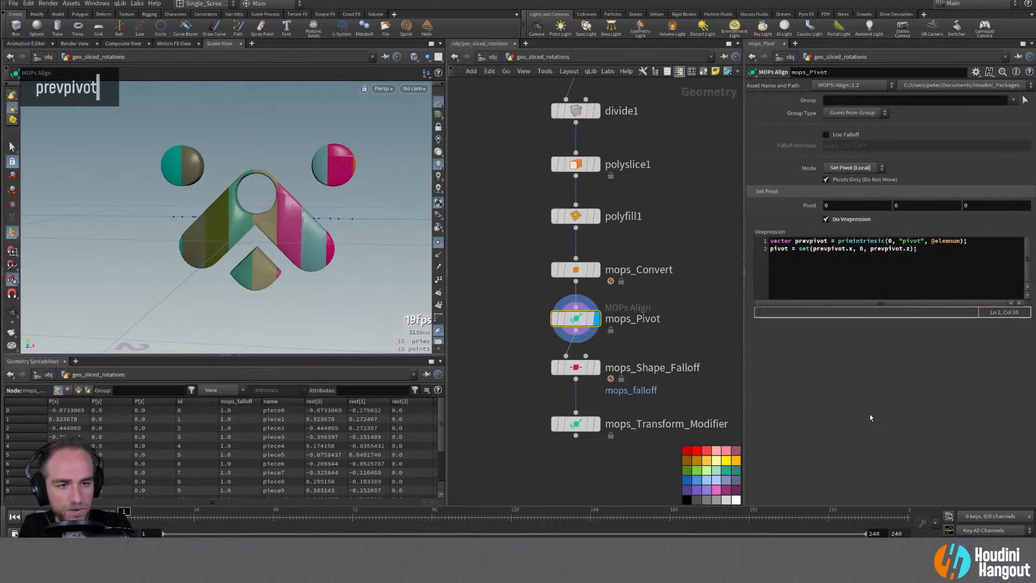
# Display mops_Shape_Falloff and move its falloff along X to about -0.67, onto the logo's left edge
pyautogui.keyDown('alt'); pyautogui.moveTo(317, 238); pyautogui.dragTo(311, 262); pyautogui.keyUp('alt')
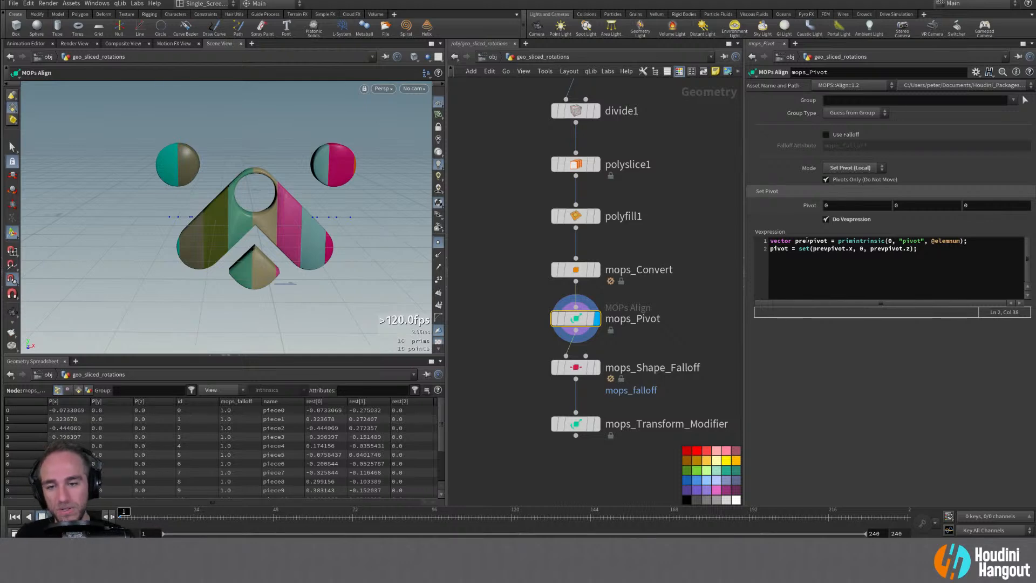
pyautogui.moveTo(222, 218)
pyautogui.keyDown('alt'); pyautogui.mouseDown()
pyautogui.moveTo(178, 219)
pyautogui.moveTo(213, 205)
pyautogui.mouseUp(); pyautogui.keyUp('alt')
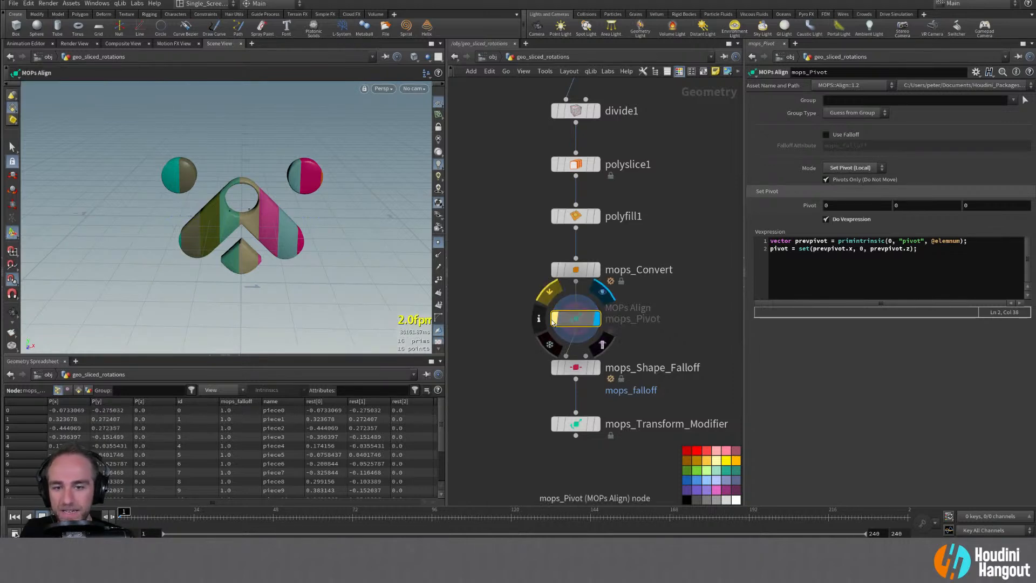
pyautogui.keyDown('alt'); pyautogui.moveTo(249, 217); pyautogui.dragTo(313, 196); pyautogui.keyUp('alt')
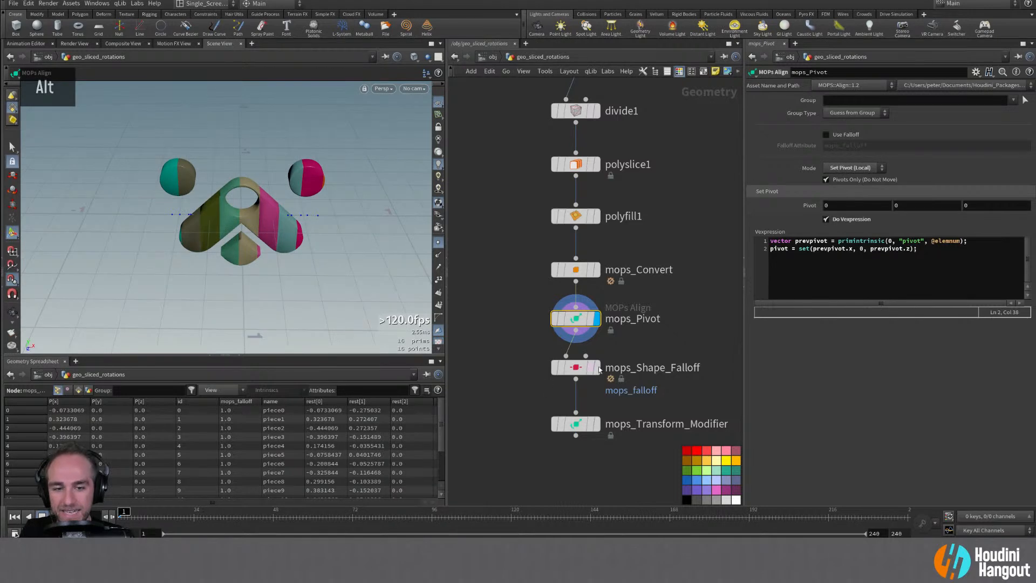
pyautogui.doubleClick(560, 376)
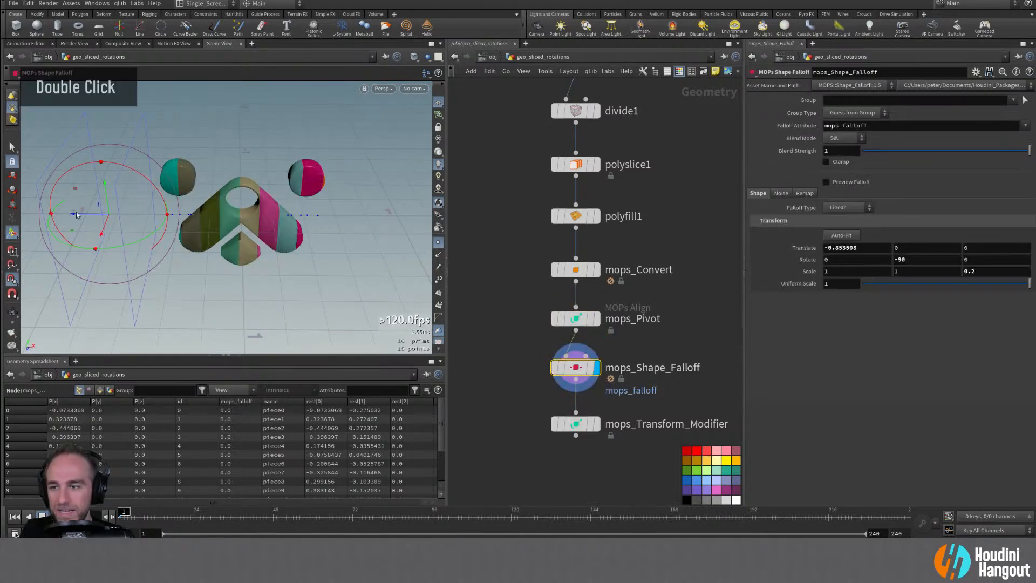
pyautogui.moveTo(79, 214); pyautogui.dragTo(197, 227)
# Display mops_Transform_Modifier and sweep the shape falloff across the logo, leaving its X translate at about -0.045
pyautogui.doubleClick(575, 423)
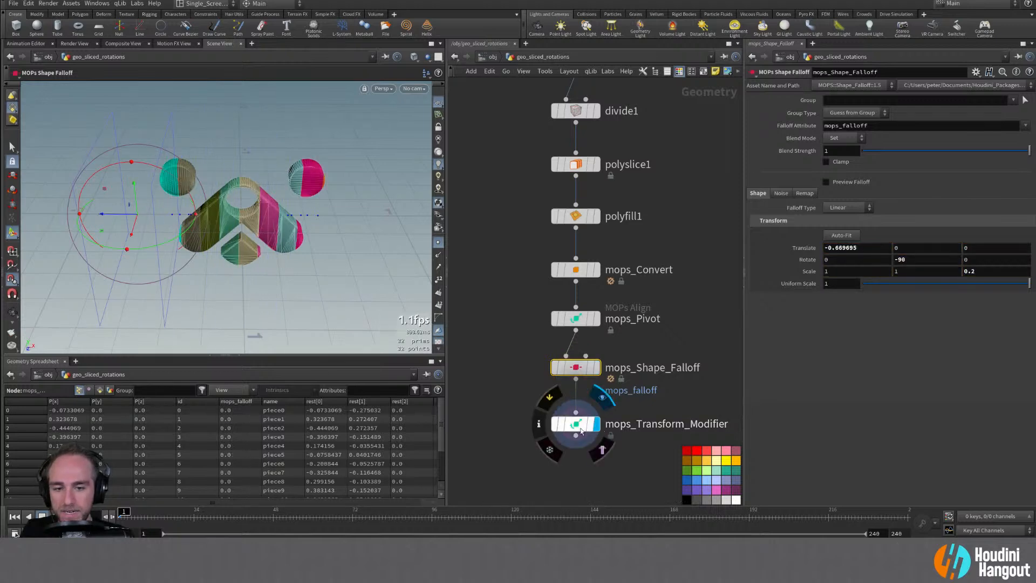
pyautogui.click(575, 368)
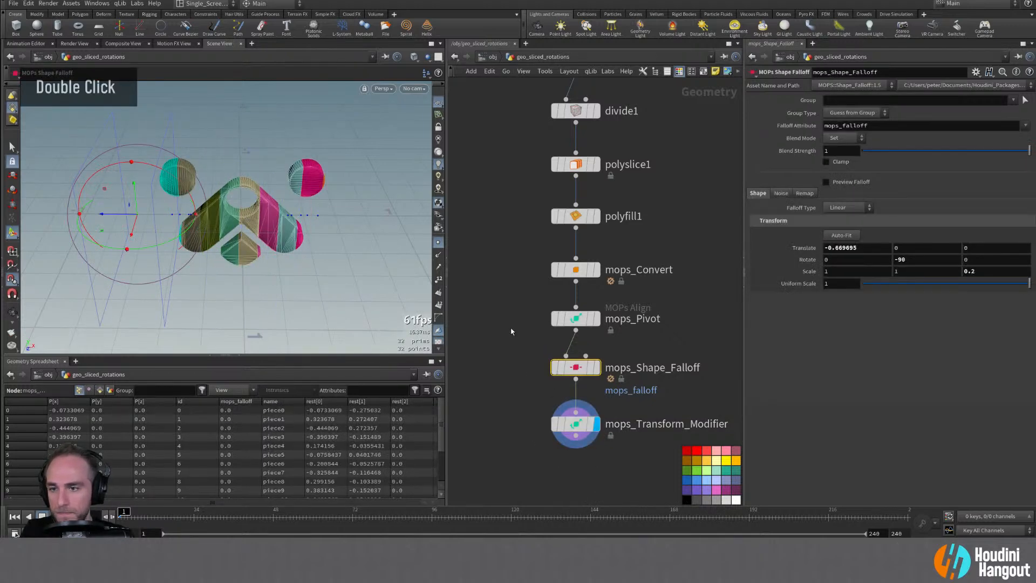
pyautogui.moveTo(139, 221); pyautogui.dragTo(85, 268)
pyautogui.moveTo(149, 265); pyautogui.dragTo(351, 254)
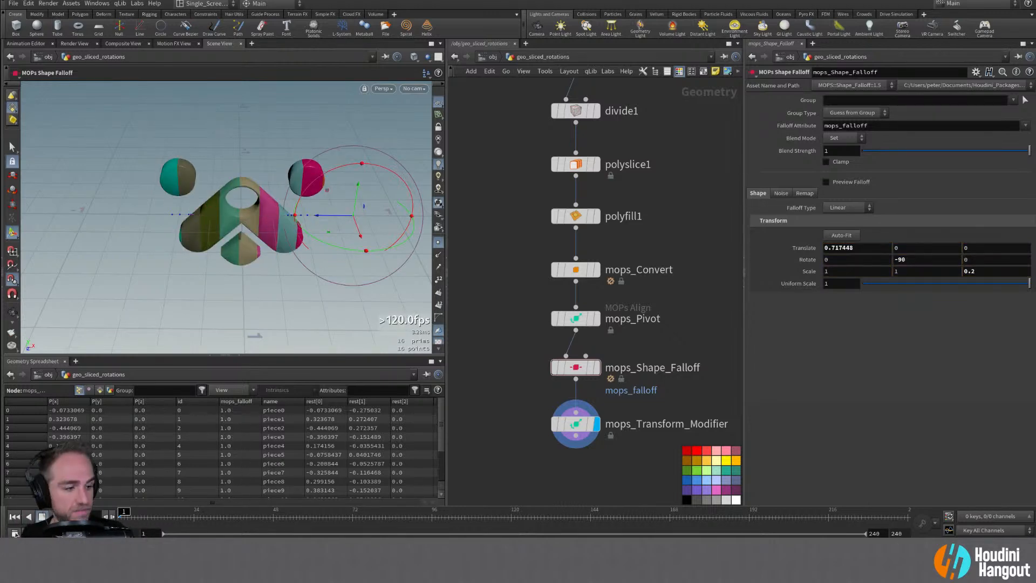
pyautogui.moveTo(335, 220); pyautogui.dragTo(236, 217)
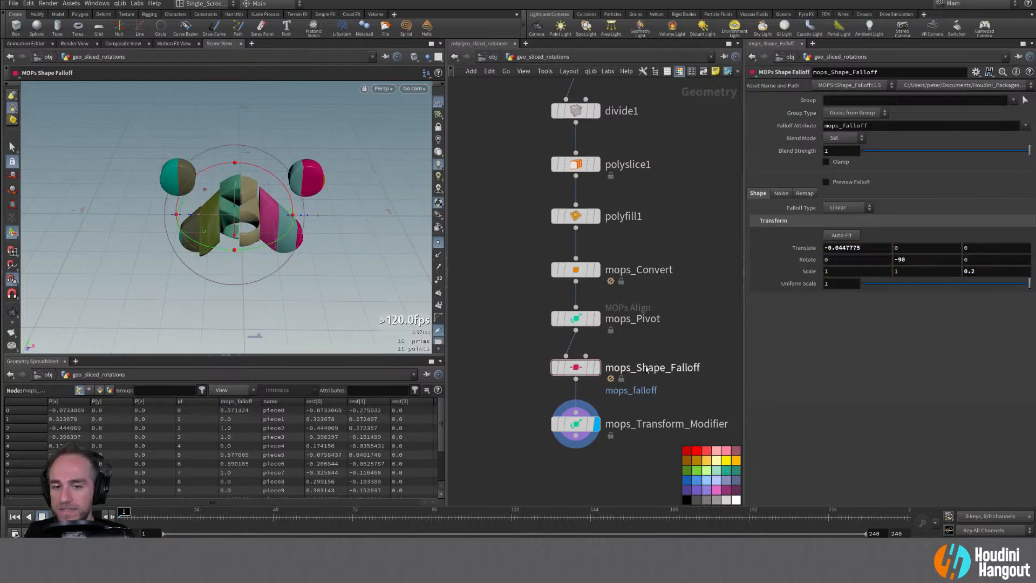
# Widen the shape falloff to a Z scale of 0.6 and move it to about -1.23 in X, beyond the logo
pyautogui.click(562, 370)
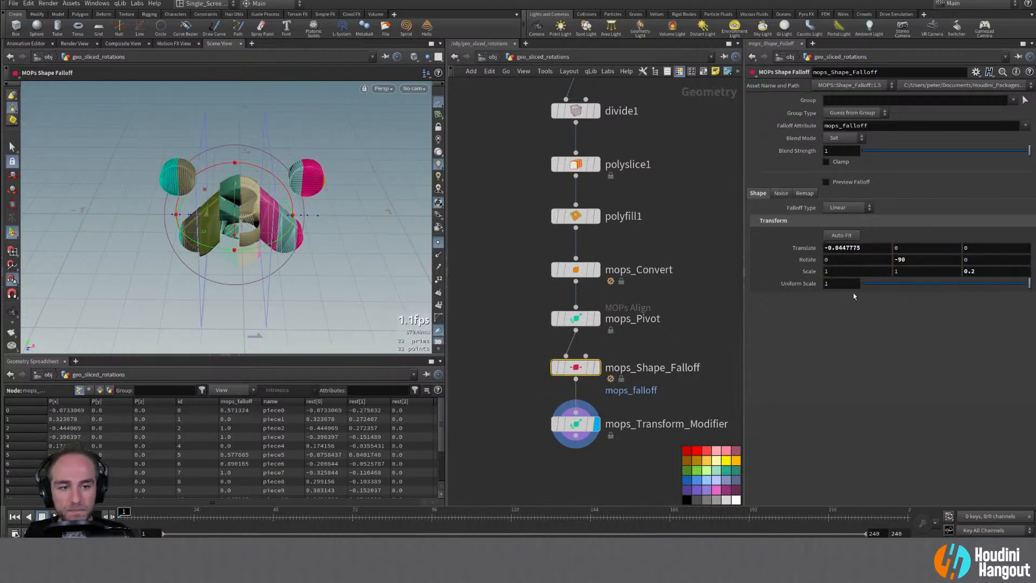
pyautogui.moveTo(979, 274); pyautogui.dragTo(965, 276, button='middle')
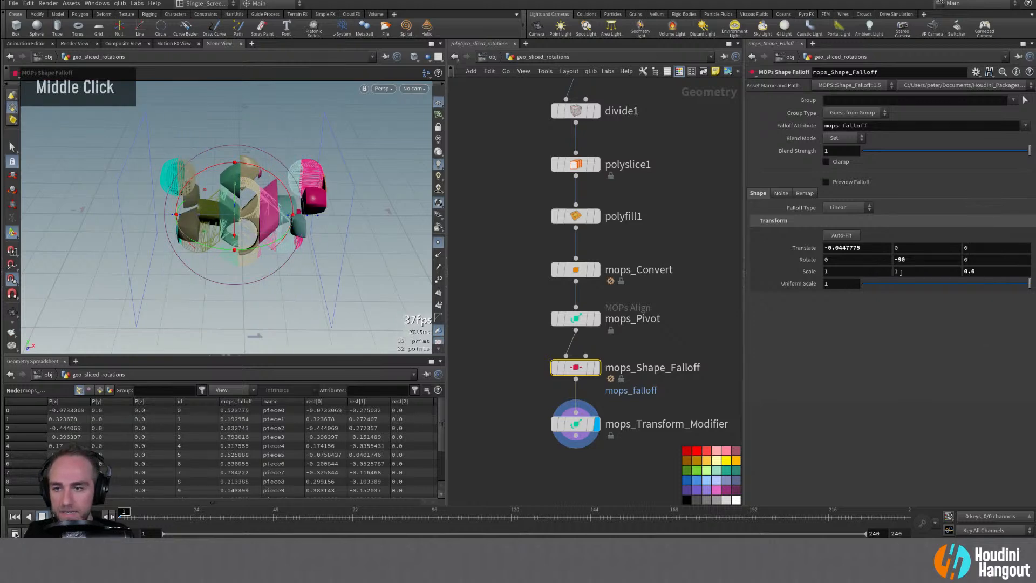
pyautogui.moveTo(209, 216); pyautogui.dragTo(50, 228, button='middle')
pyautogui.click(495, 363)
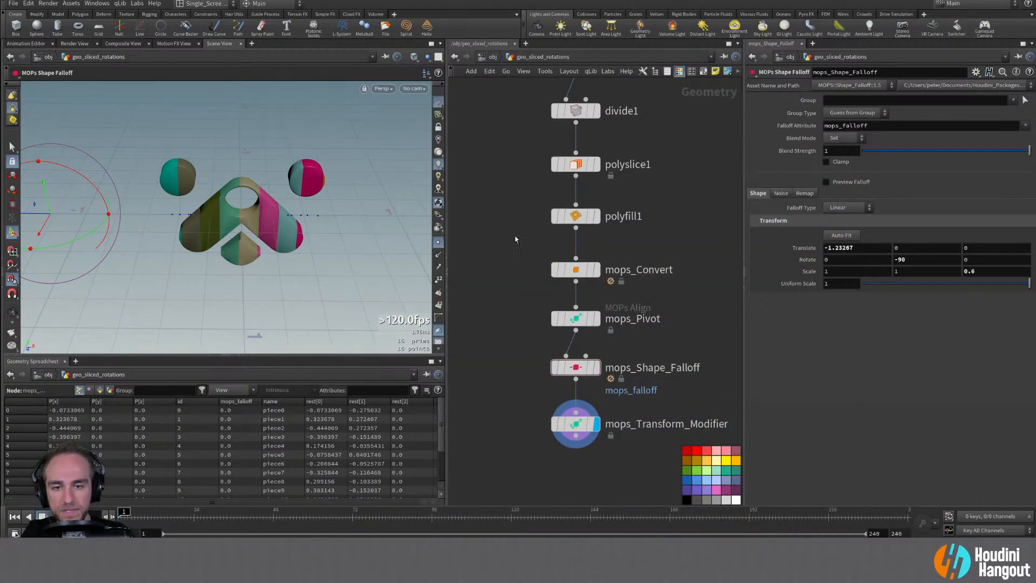
# Set the Number Of Slices on polyslice1 to 12
pyautogui.moveTo(515, 239); pyautogui.dragTo(519, 291, button='middle')
pyautogui.click(581, 220)
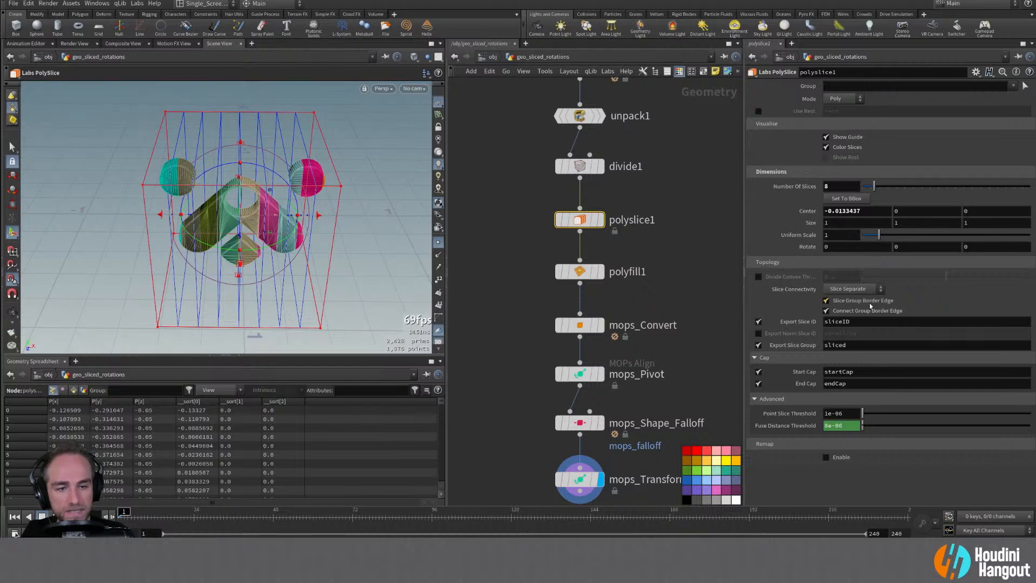
pyautogui.moveTo(857, 317)
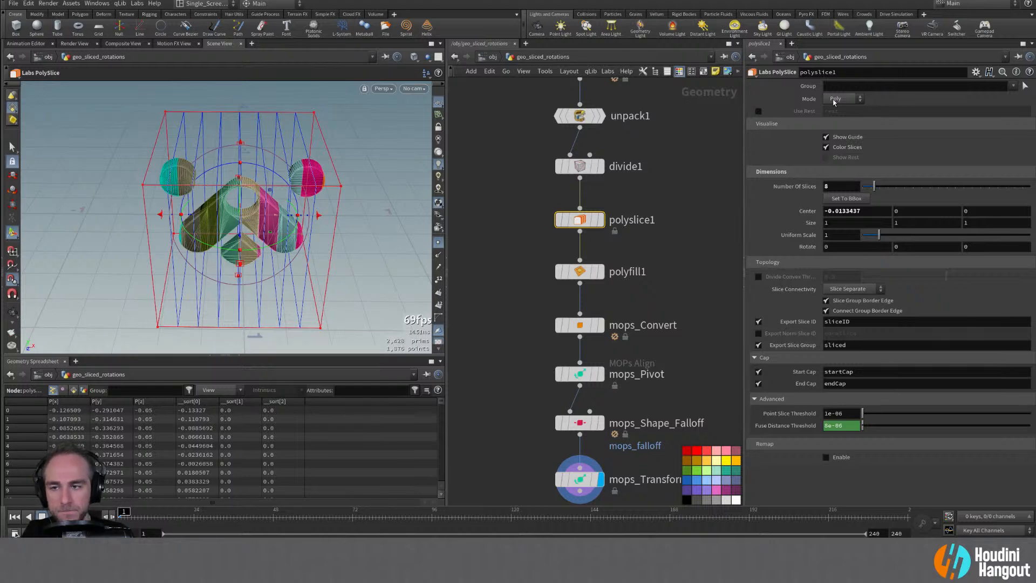
pyautogui.doubleClick(834, 185)
pyautogui.write('12')
pyautogui.press('Return')
# Sweep the shape falloff back and forth across the logo to about -1.08 in X, with mops_Transform_Modifier displayed
pyautogui.moveTo(689, 347); pyautogui.dragTo(686, 324, button='middle')
pyautogui.doubleClick(581, 420)
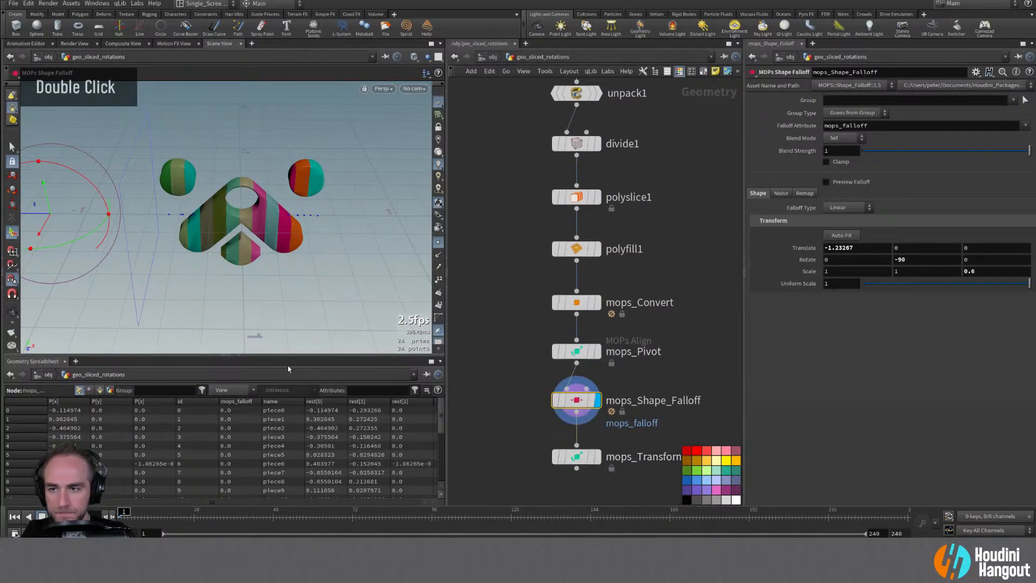
pyautogui.moveTo(38, 214); pyautogui.dragTo(364, 241)
pyautogui.click(597, 456)
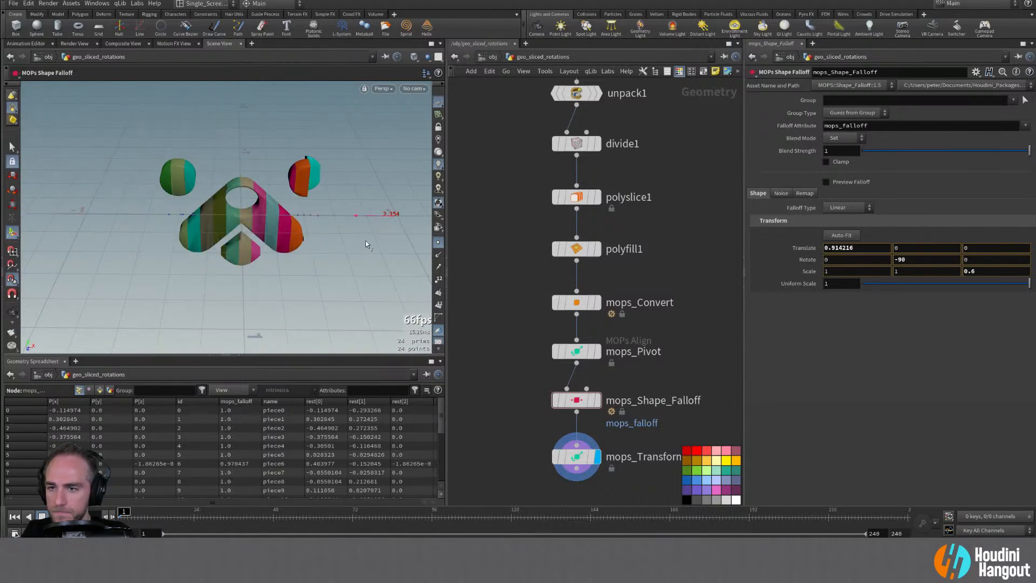
pyautogui.moveTo(429, 247); pyautogui.dragTo(47, 241)
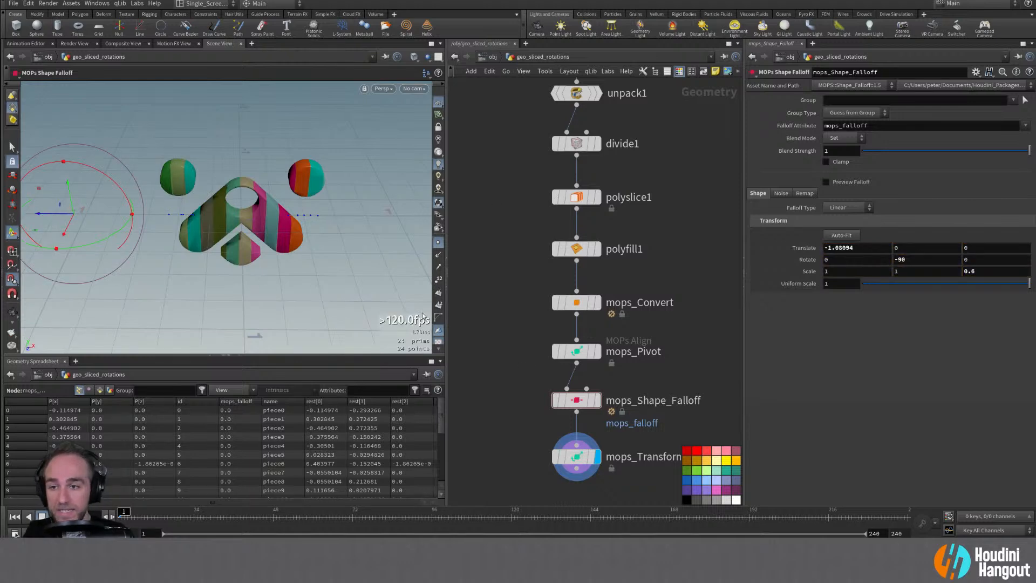
# Replace mops_Shape_Falloff with a MOPs Plain Falloff node wired between mops_Pivot and mops_Transform_Modifier
pyautogui.keyDown('alt'); pyautogui.moveTo(527, 435); pyautogui.dragTo(502, 386, button='middle'); pyautogui.keyUp('alt')
pyautogui.click(567, 343)
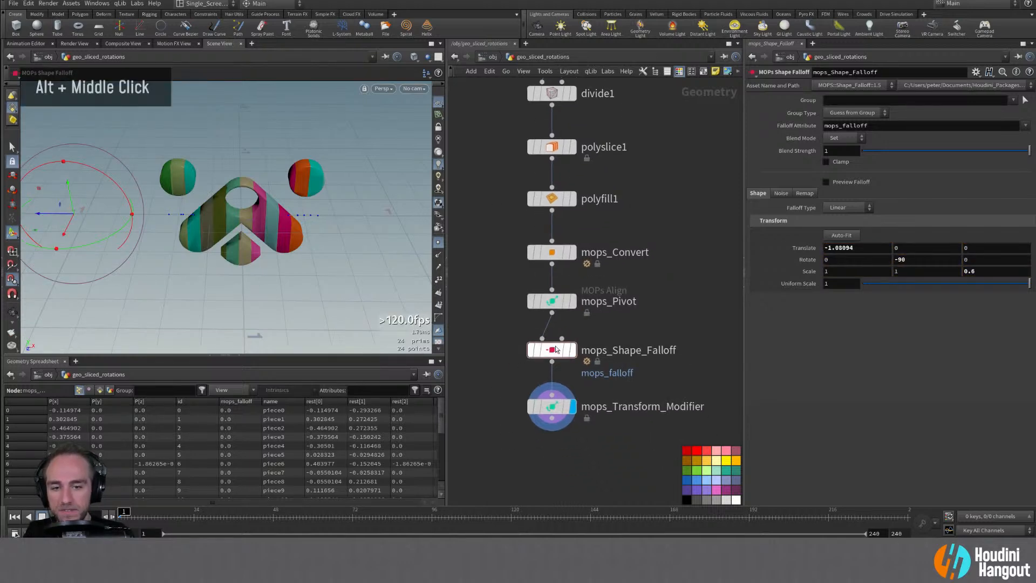
pyautogui.press('Delete')
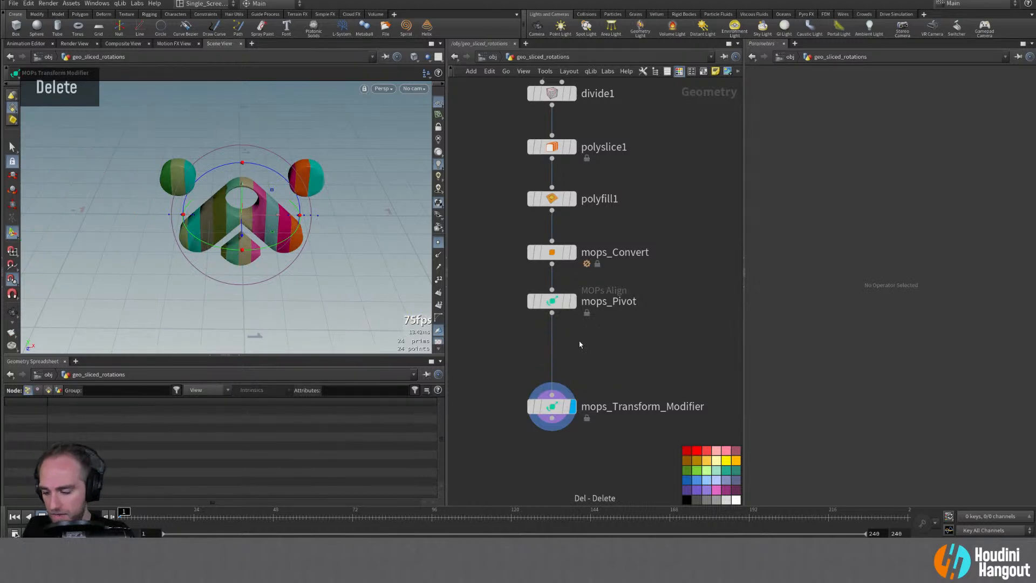
pyautogui.press('Tab')
pyautogui.write('plain')
pyautogui.press('Return')
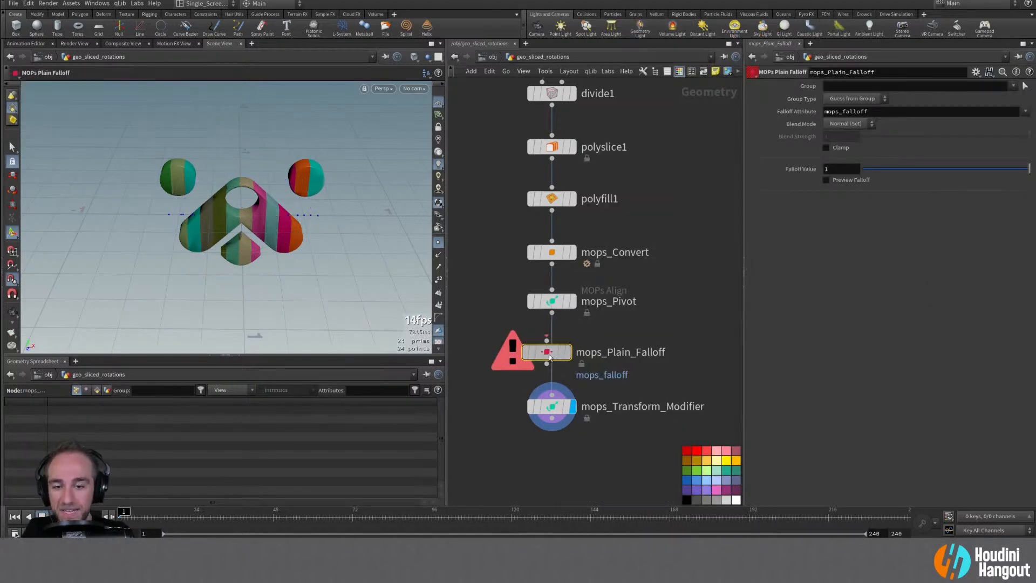
pyautogui.click(554, 356)
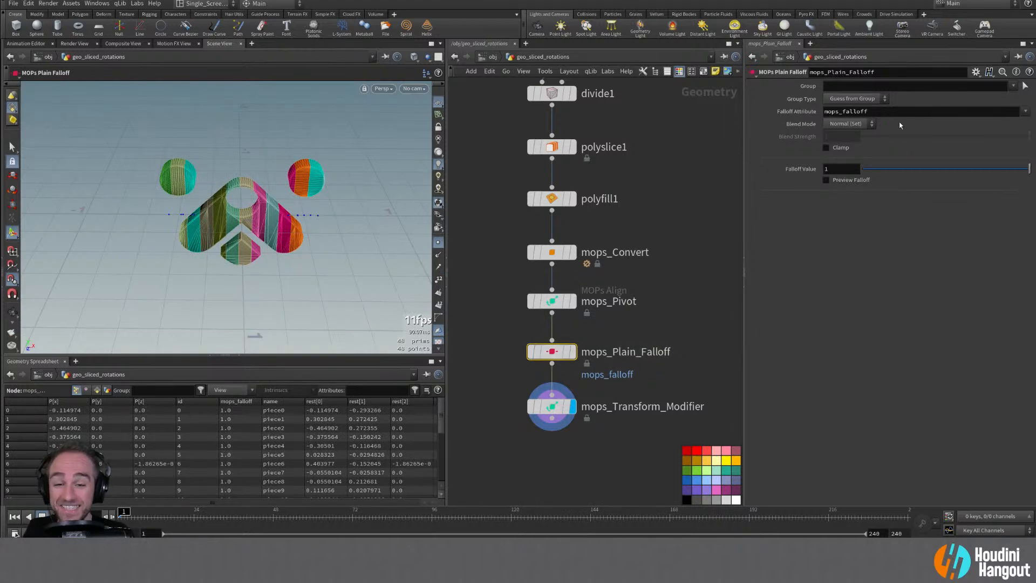
# Try the Falloff Value range on mops_Plain_Falloff and keyframe the value at 0 on frame 12
pyautogui.moveTo(877, 172); pyautogui.dragTo(1032, 168)
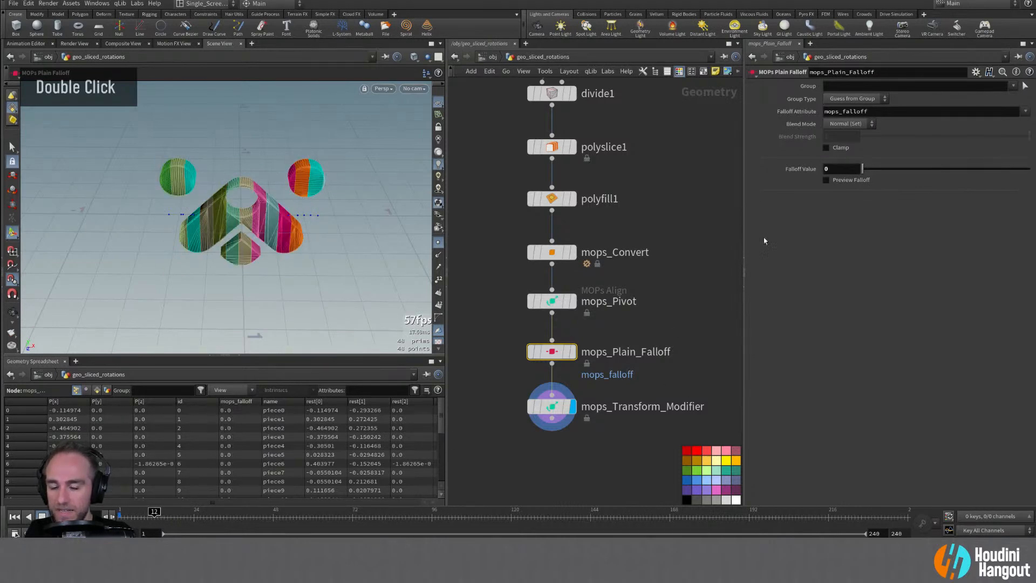
pyautogui.keyDown('alt'); pyautogui.click(802, 173); pyautogui.keyUp('alt')
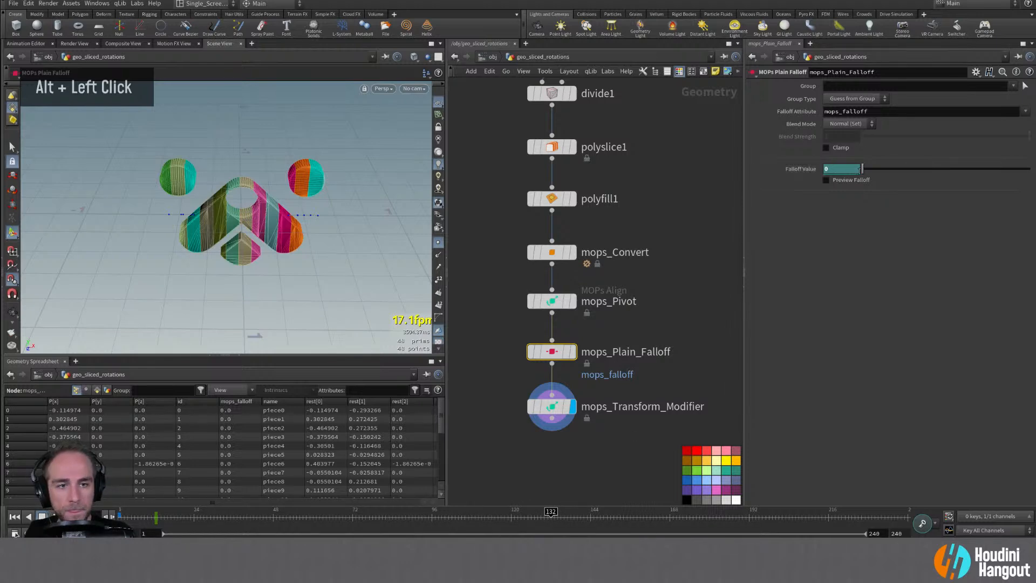
# Keyframe the Falloff Value of mops_Plain_Falloff at 1 on frame 132 and scrub back to the start
pyautogui.write('1')
pyautogui.press('Return')
pyautogui.keyDown('alt'); pyautogui.click(801, 170); pyautogui.keyUp('alt')
pyautogui.moveTo(187, 518); pyautogui.dragTo(116, 514)
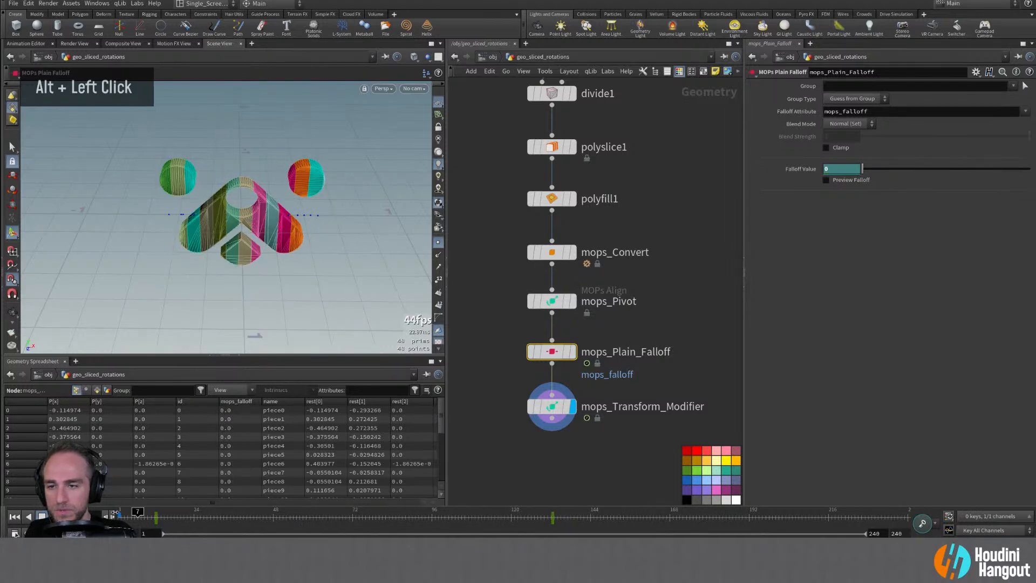
# Add a MOPs Delay node connected below mops_Transform_Modifier
pyautogui.click(550, 408)
pyautogui.moveTo(536, 487); pyautogui.dragTo(530, 432, button='middle')
pyautogui.press('Tab')
pyautogui.write('delay')
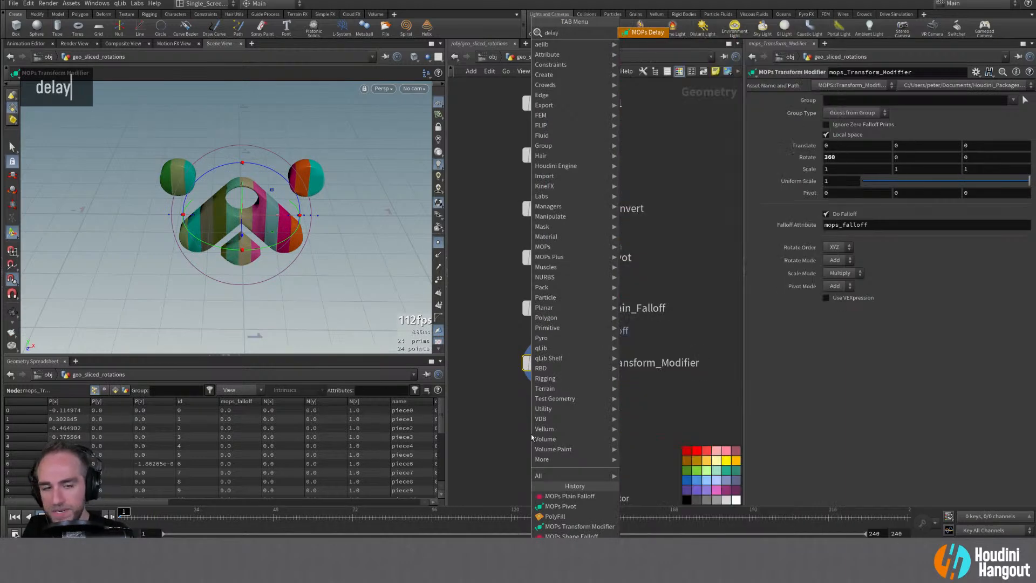
pyautogui.press('Return')
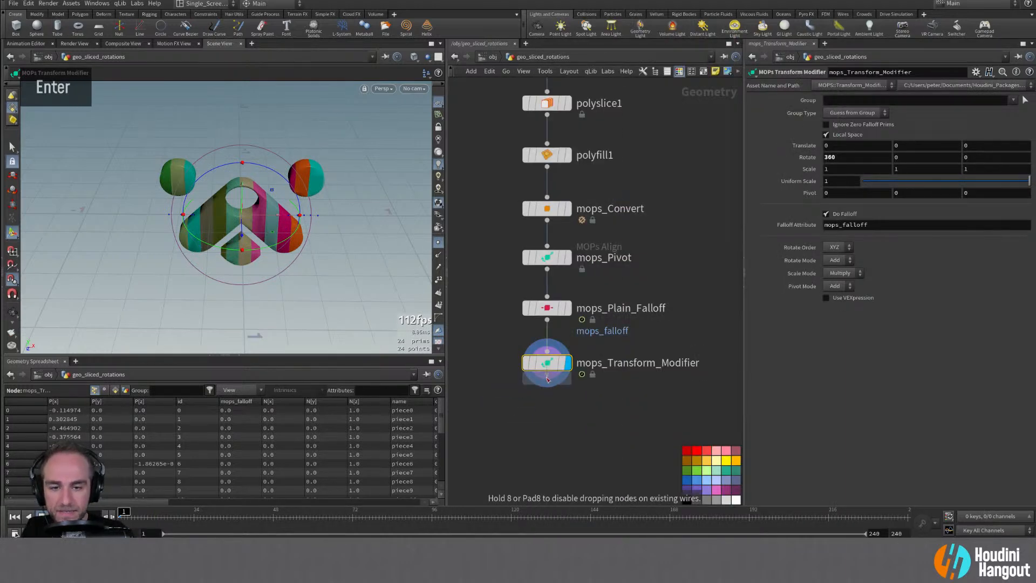
pyautogui.click(553, 410)
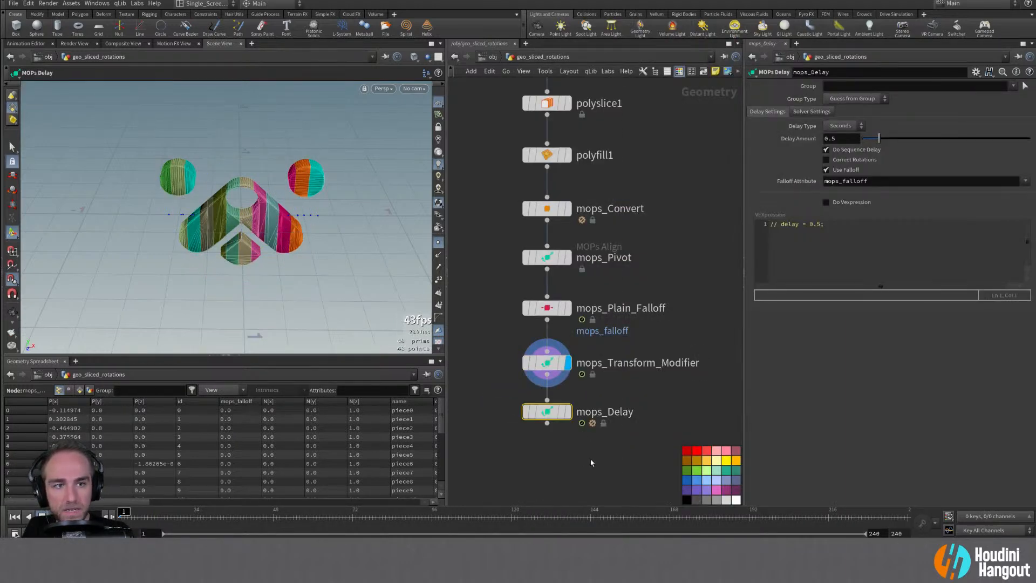
pyautogui.moveTo(551, 414); pyautogui.dragTo(549, 416)
# Make room below mops_Plain_Falloff and insert a MOPs Shape Falloff between it and mops_Transform_Modifier
pyautogui.click(546, 308)
pyautogui.moveTo(499, 354); pyautogui.dragTo(590, 441)
pyautogui.moveTo(542, 366); pyautogui.dragTo(542, 406)
pyautogui.press('Tab')
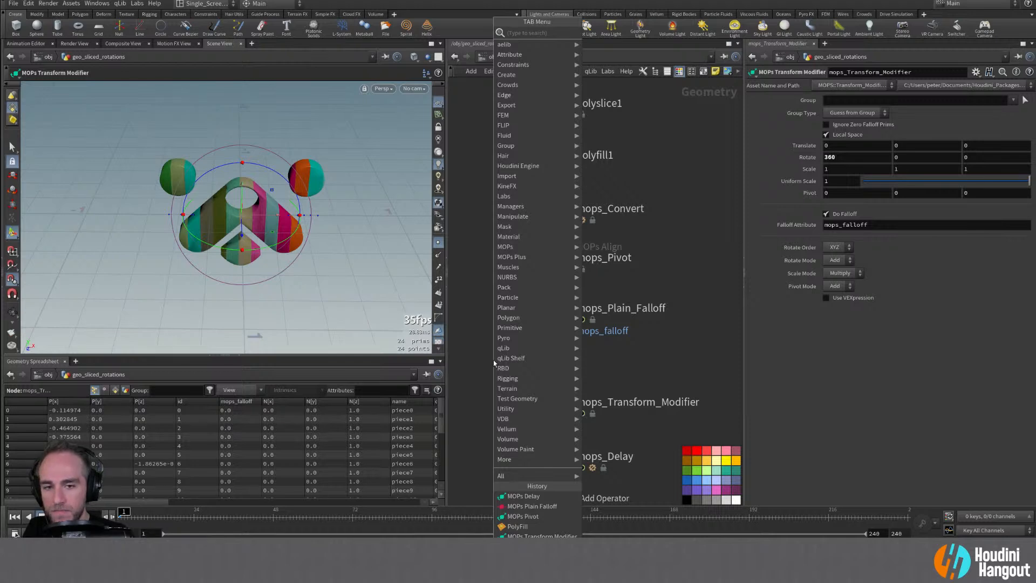
pyautogui.write('shape fa')
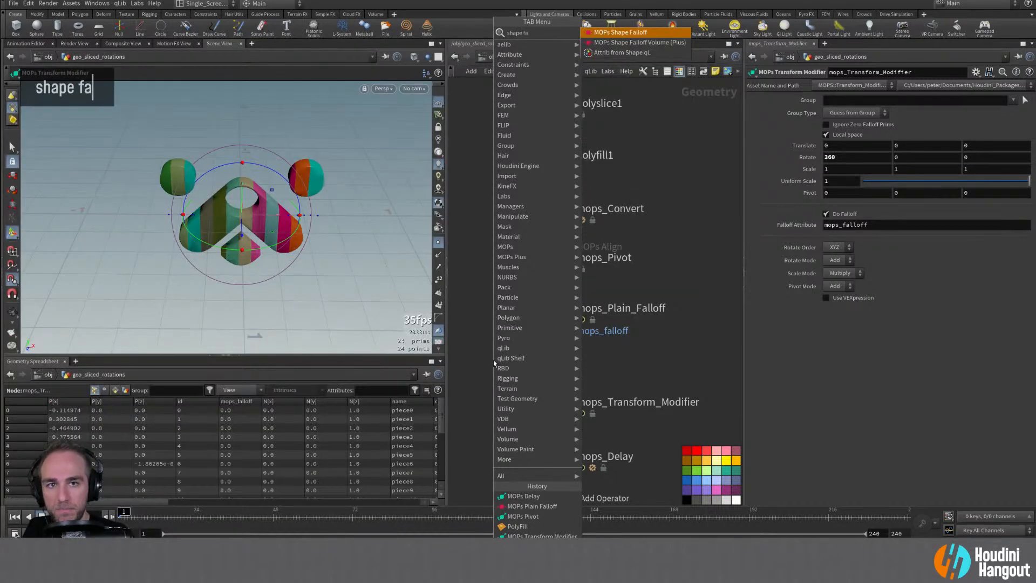
pyautogui.press('Return')
pyautogui.click(541, 353)
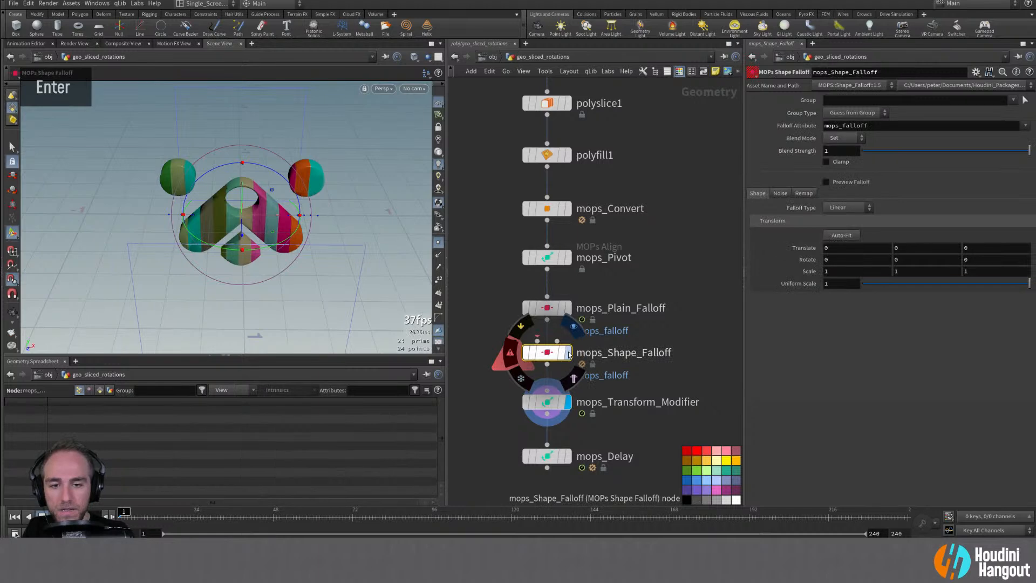
# Set the Falloff Attribute of mops_Shape_Falloff and mops_Delay to delay_falloff, and display mops_Delay
pyautogui.doubleClick(548, 358)
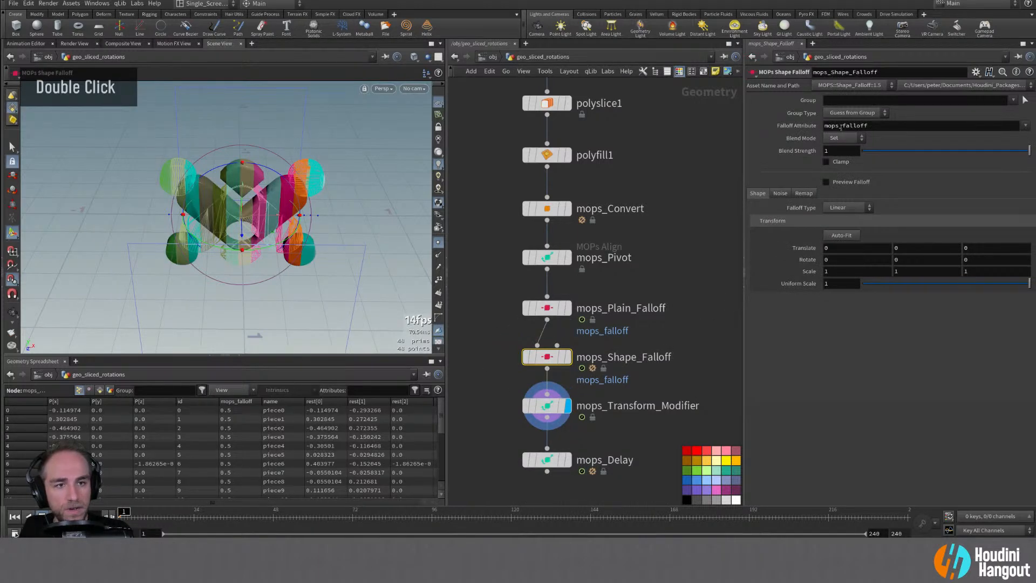
pyautogui.write('delay')
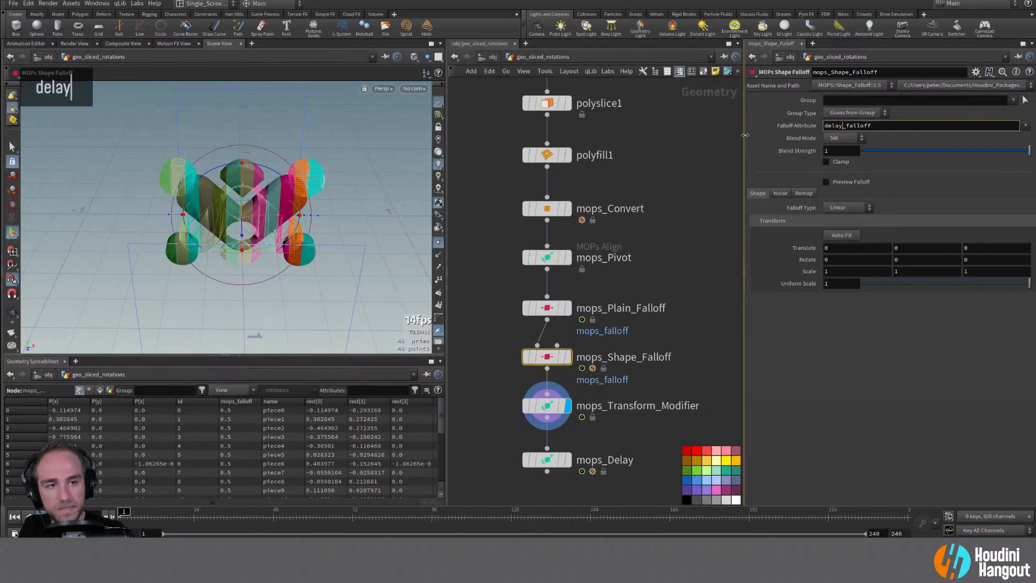
pyautogui.click(545, 461)
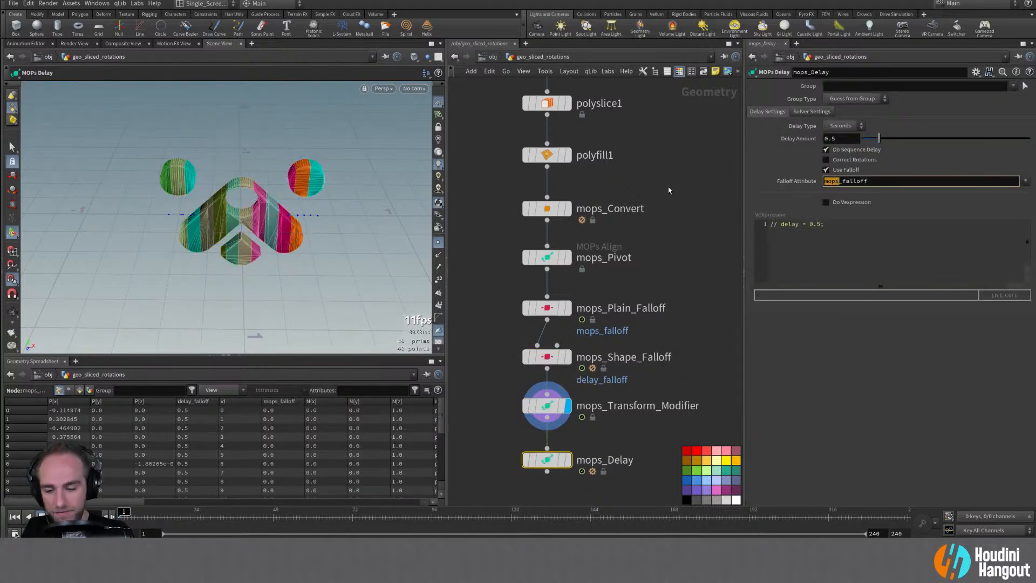
pyautogui.write('delay')
pyautogui.press('Return')
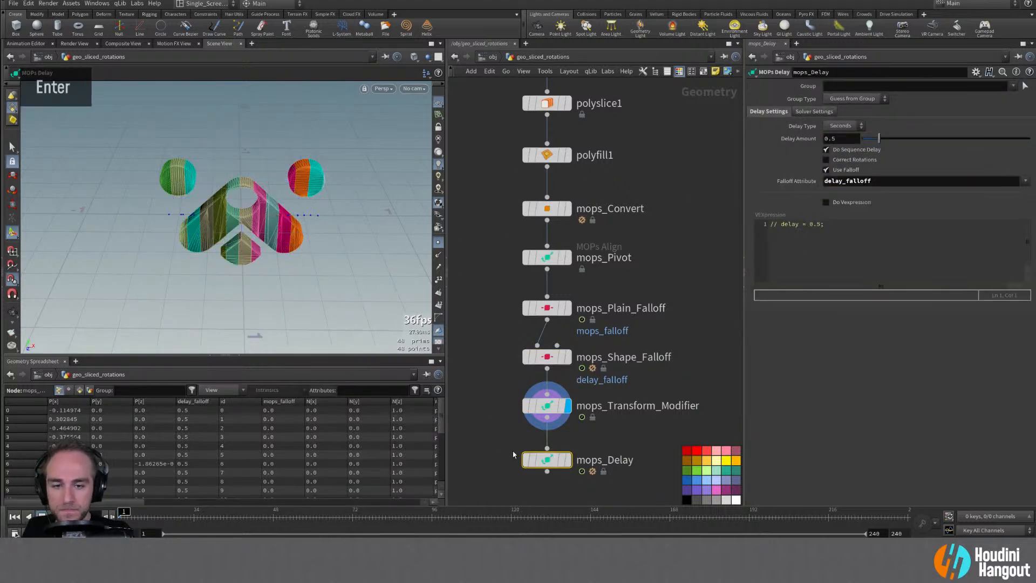
pyautogui.doubleClick(558, 462)
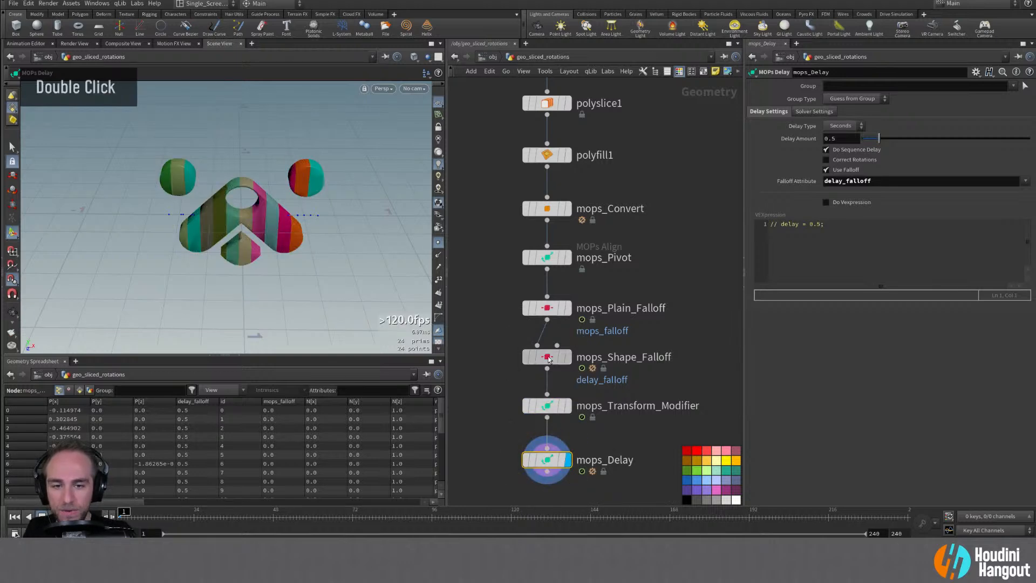
# Orient the linear shape falloff across the logo with a Y rotation of -90 and a Z scale of 0.6
pyautogui.click(548, 359)
pyautogui.keyDown('alt'); pyautogui.moveTo(324, 243); pyautogui.dragTo(254, 229); pyautogui.keyUp('alt')
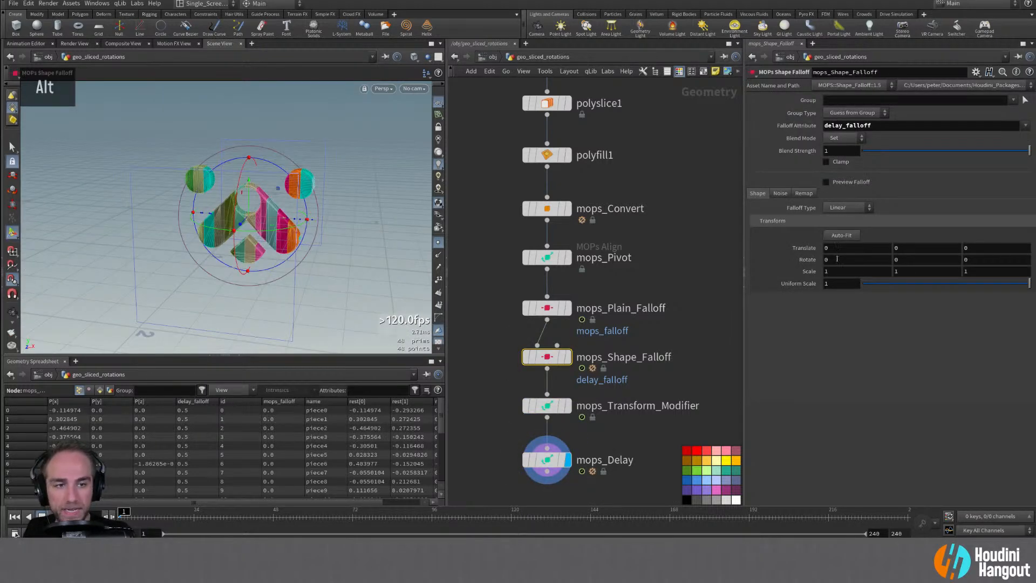
pyautogui.moveTo(855, 261); pyautogui.dragTo(863, 221, button='middle')
pyautogui.hotkey('ctrl', 'z')
pyautogui.keyDown('ctrl'); pyautogui.moveTo(270, 233); pyautogui.dragTo(177, 242); pyautogui.keyUp('ctrl')
pyautogui.hotkey('ctrl', 'z')
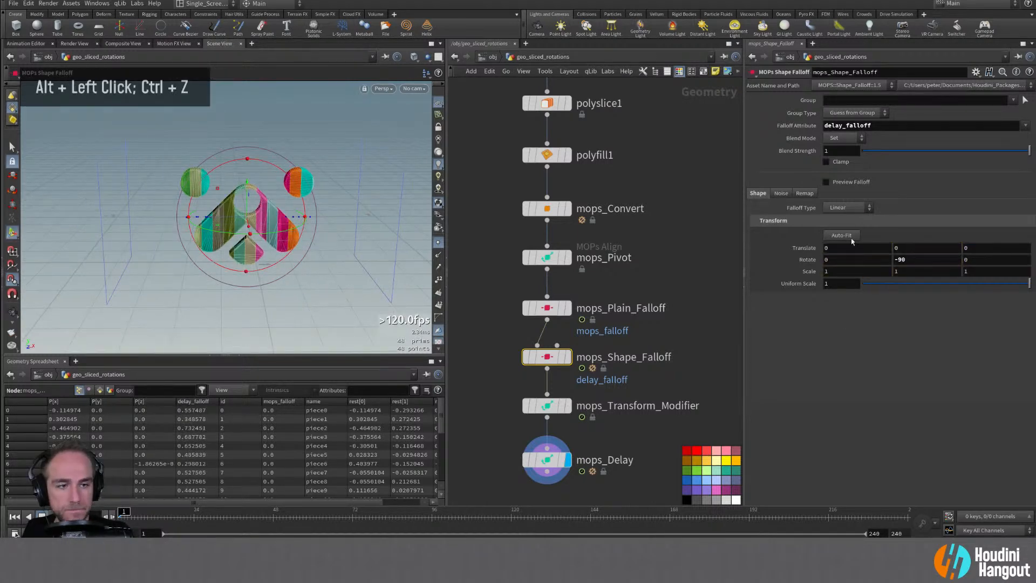
pyautogui.moveTo(984, 273); pyautogui.dragTo(957, 272, button='middle')
pyautogui.keyDown('alt'); pyautogui.moveTo(302, 324); pyautogui.dragTo(324, 322); pyautogui.keyUp('alt')
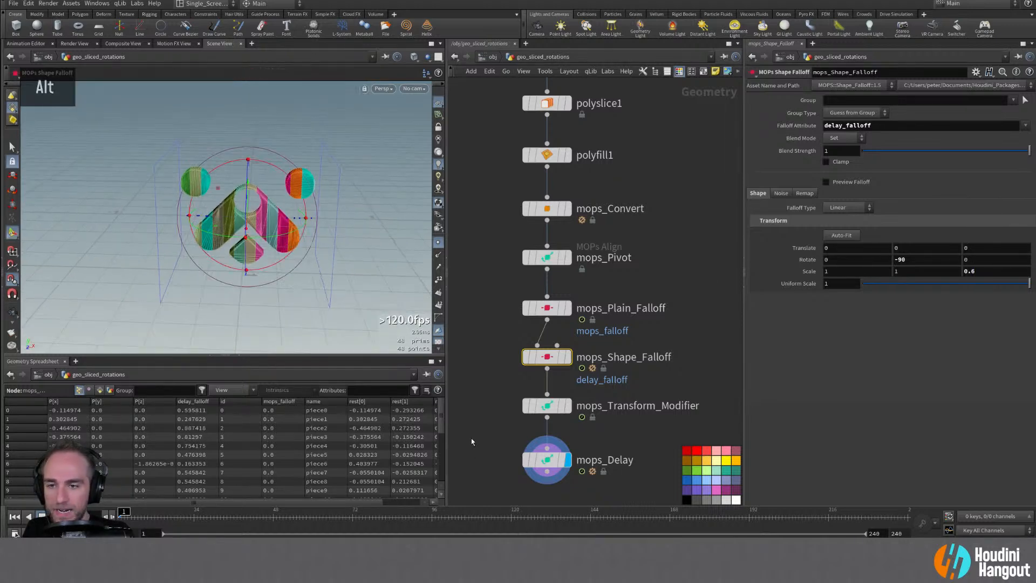
# Play the animation while trying Delay Amounts of 2 and 5 seconds on mops_Delay
pyautogui.click(548, 456)
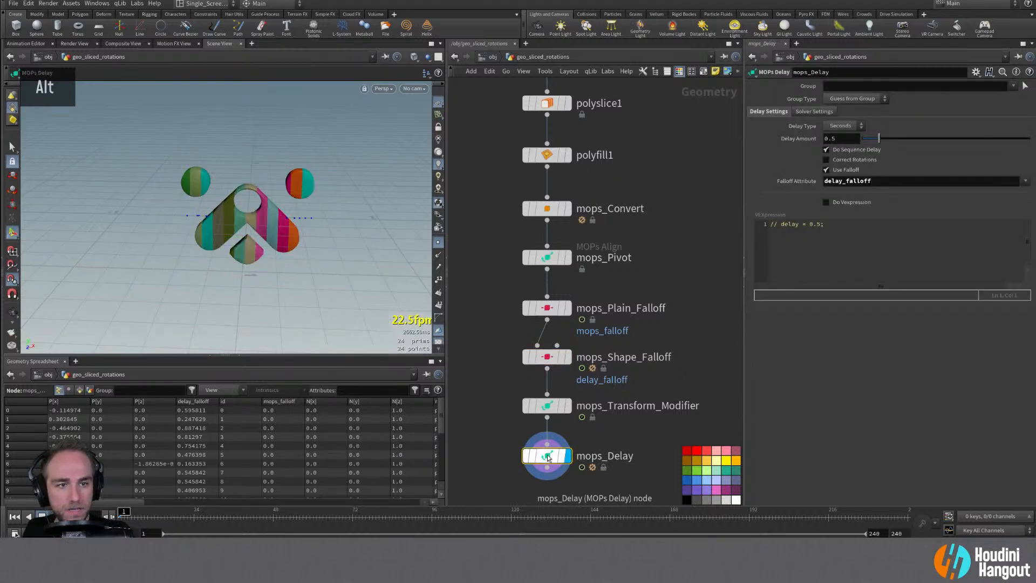
pyautogui.press('Up')
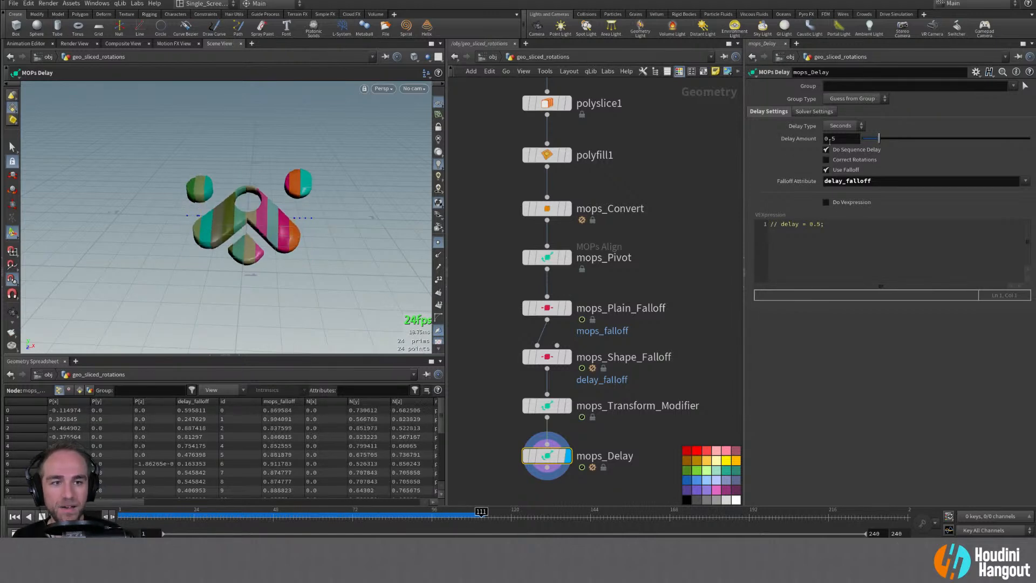
pyautogui.doubleClick(830, 139)
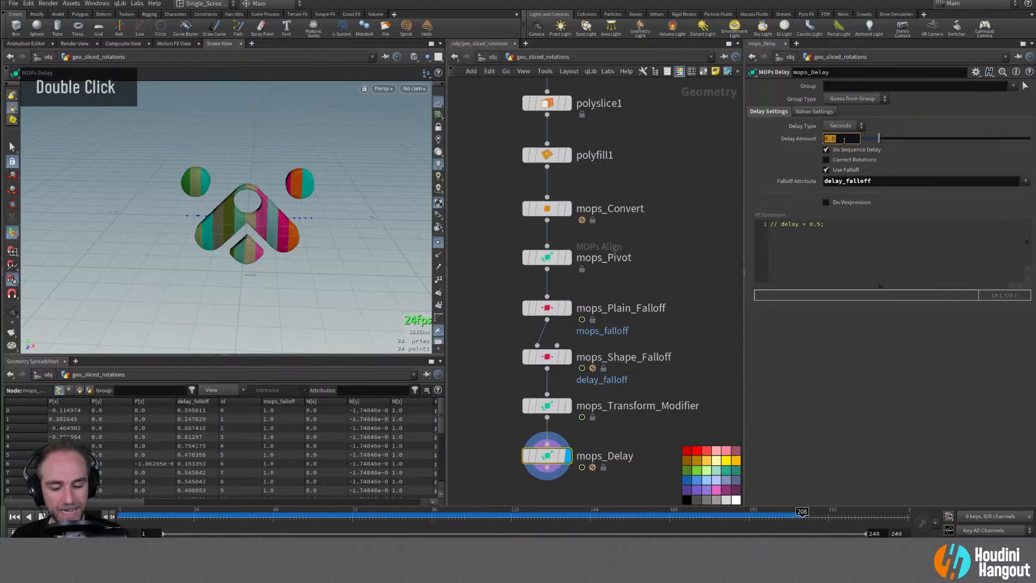
pyautogui.write('2')
pyautogui.press('Return')
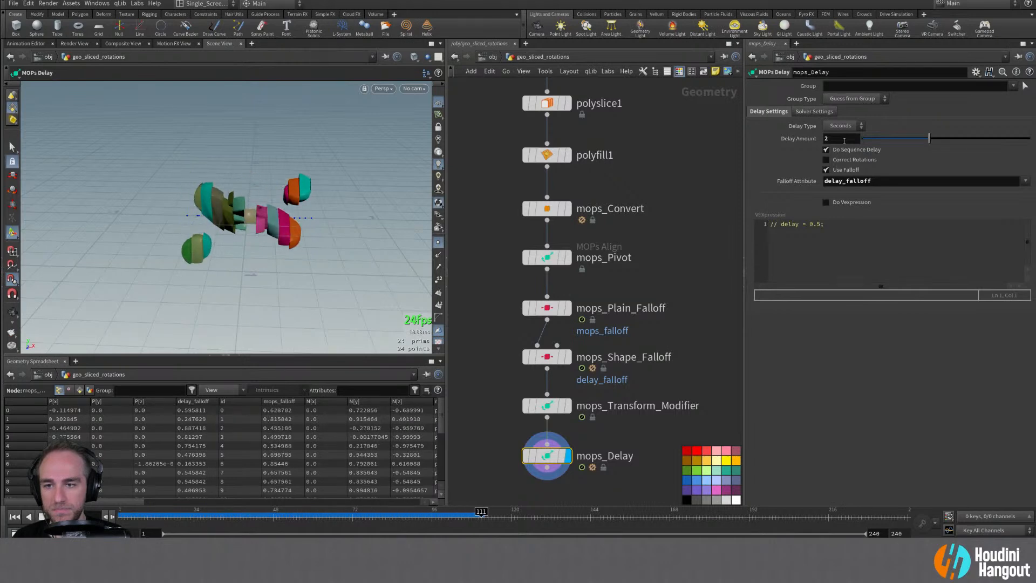
pyautogui.doubleClick(828, 139)
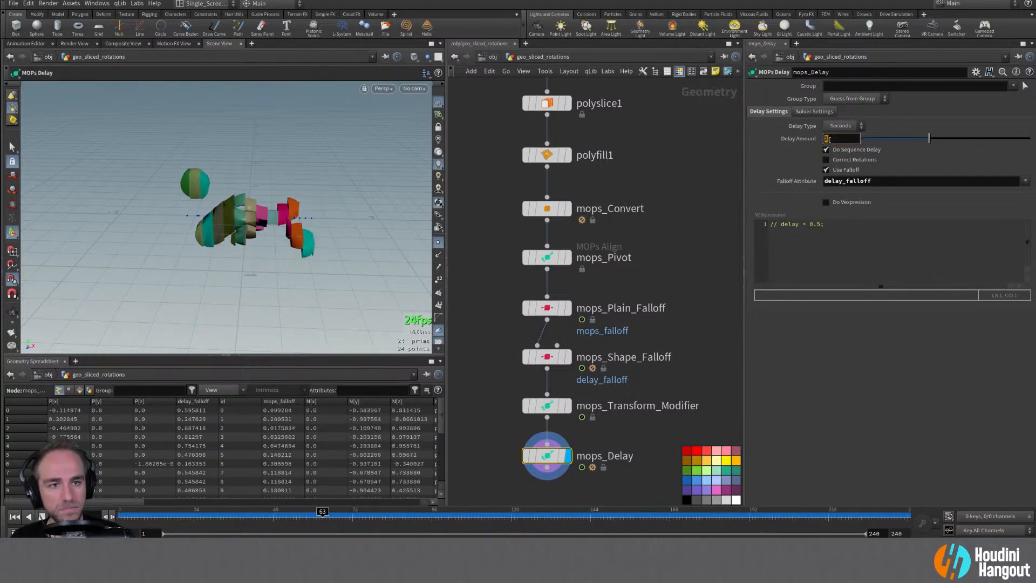
pyautogui.write('5')
pyautogui.press('Return')
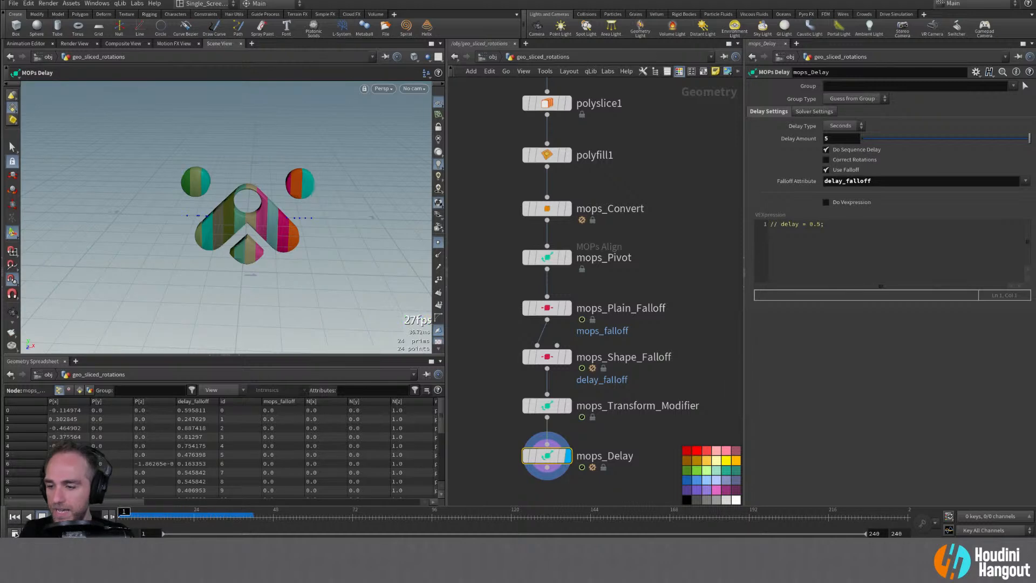
# Open the Falloff Value curve of mops_Plain_Falloff in the Animation Editor and move its end key to frame 72
pyautogui.click(549, 360)
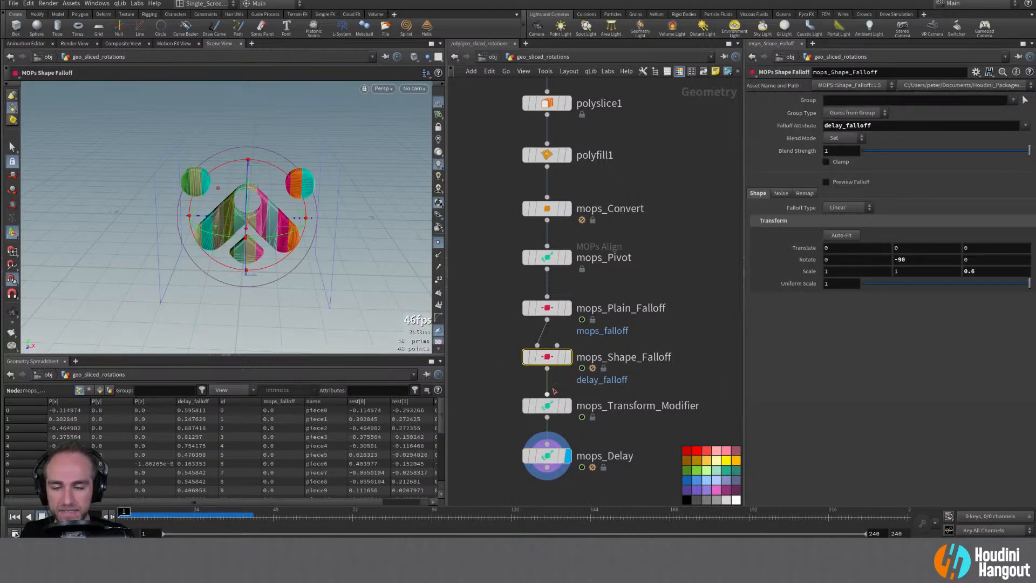
pyautogui.click(547, 310)
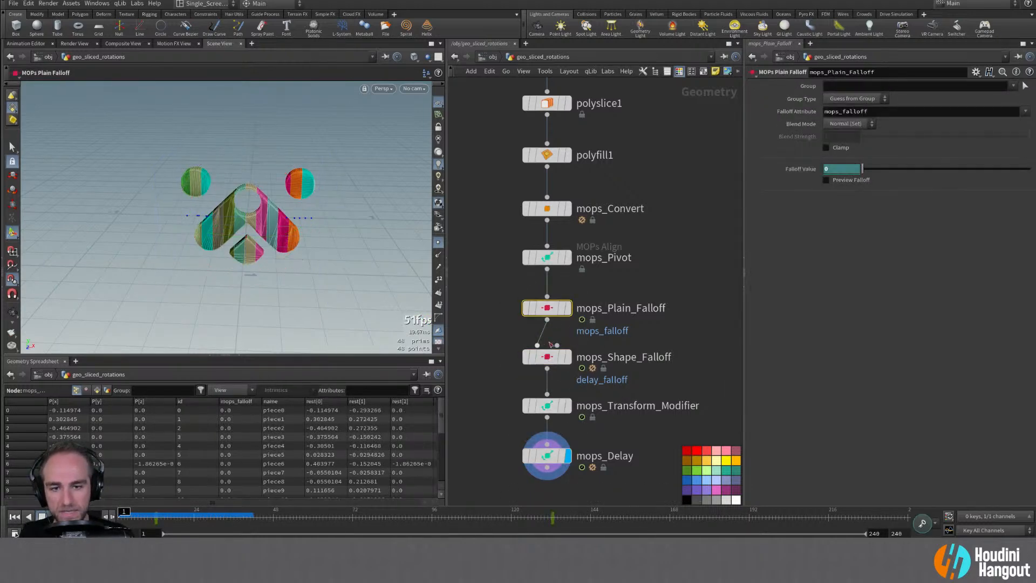
pyautogui.keyDown('shift'); pyautogui.middleClick(799, 169); pyautogui.keyUp('shift')
pyautogui.moveTo(707, 39); pyautogui.dragTo(647, 123)
pyautogui.keyDown('alt'); pyautogui.moveTo(684, 219); pyautogui.dragTo(622, 205, button='right'); pyautogui.keyUp('alt')
pyautogui.keyDown('alt'); pyautogui.moveTo(667, 212); pyautogui.dragTo(672, 261, button='middle'); pyautogui.keyUp('alt')
pyautogui.keyDown('alt'); pyautogui.moveTo(671, 262); pyautogui.dragTo(712, 241, button='right'); pyautogui.keyUp('alt')
pyautogui.moveTo(725, 233); pyautogui.dragTo(658, 236)
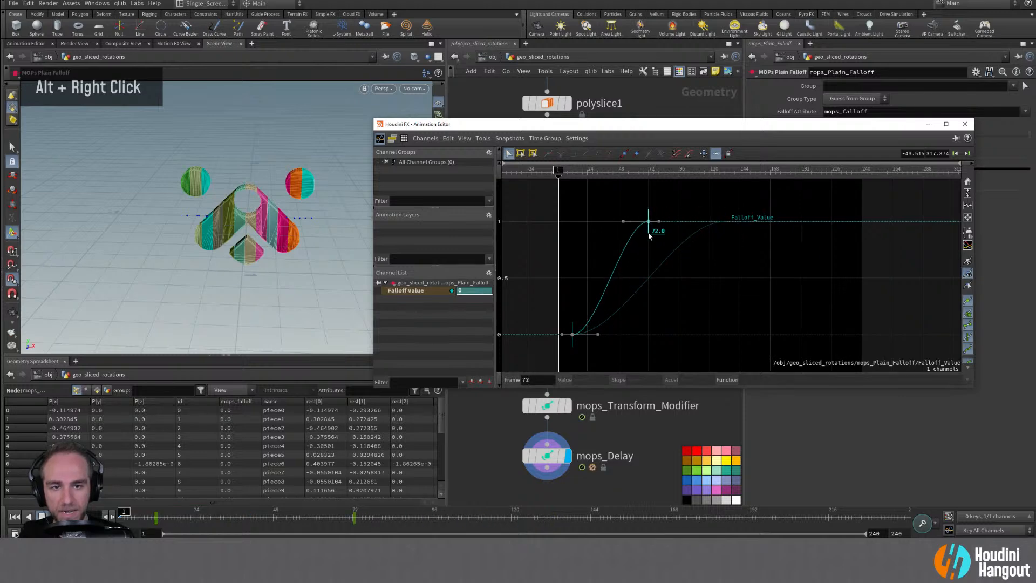
# Lengthen the tangent handles of both Falloff Value keys for a steeper ease, and close the Animation Editor
pyautogui.moveTo(740, 354); pyautogui.dragTo(740, 353)
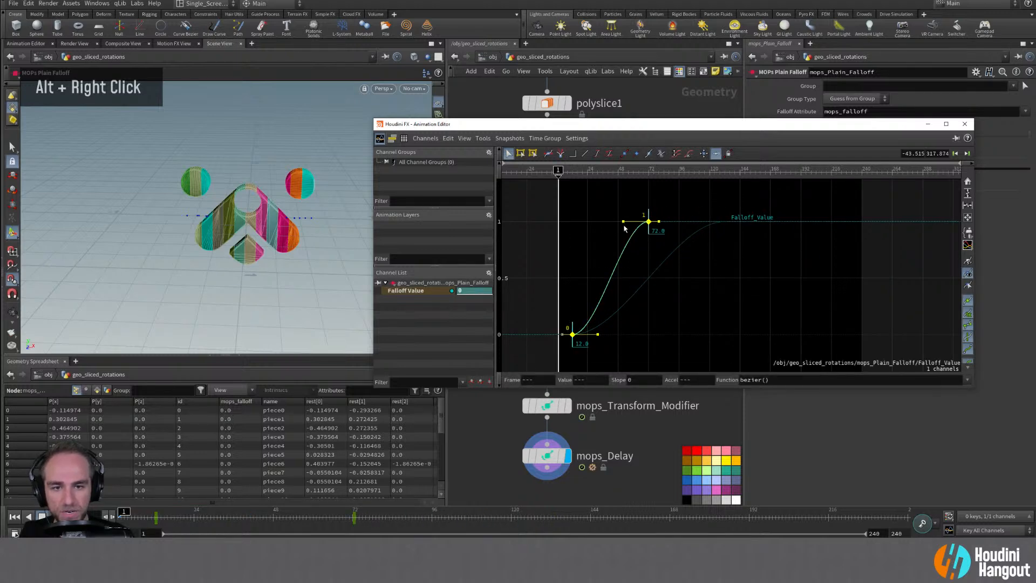
pyautogui.moveTo(593, 225); pyautogui.dragTo(590, 223)
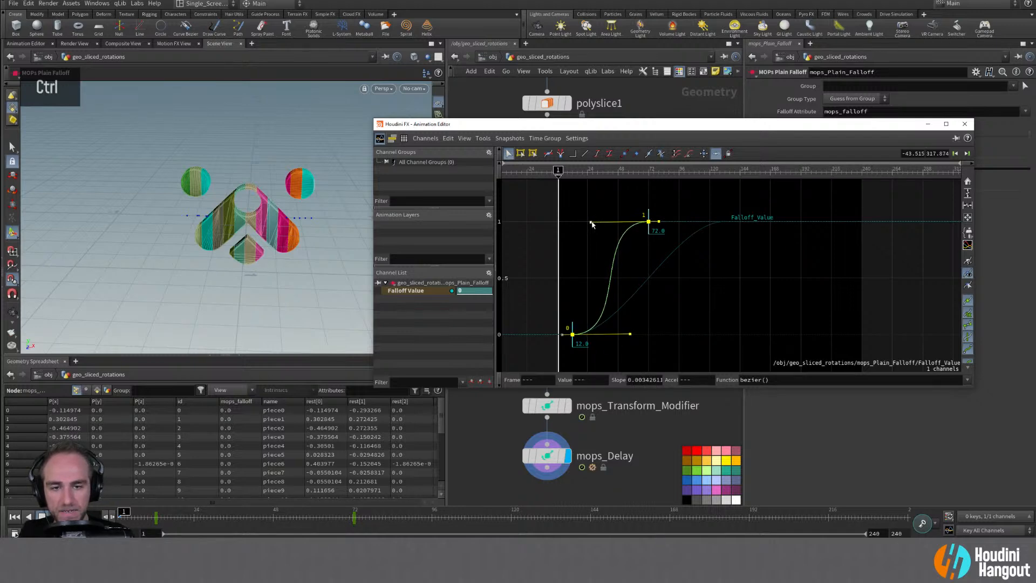
pyautogui.click(567, 421)
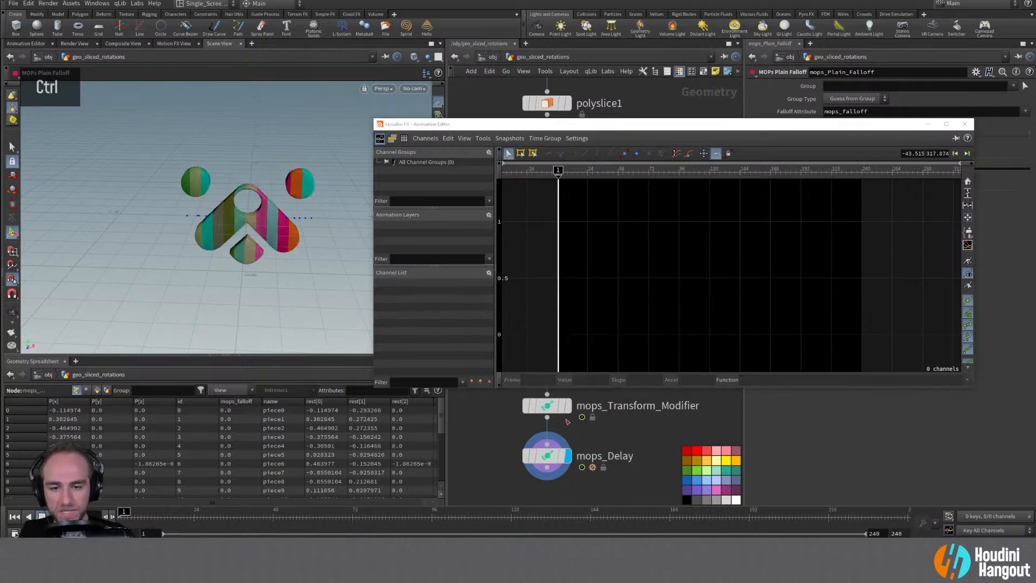
pyautogui.click(935, 126)
# Compare playback of the undelayed mops_Transform_Modifier with the delayed result of mops_Delay, and inspect the pieces up close
pyautogui.click(524, 458)
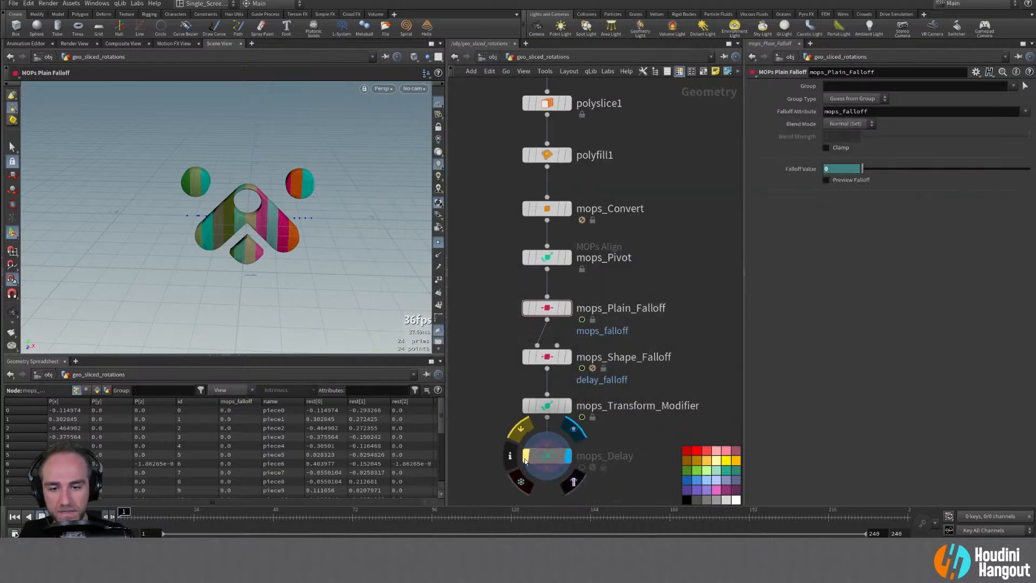
pyautogui.doubleClick(568, 411)
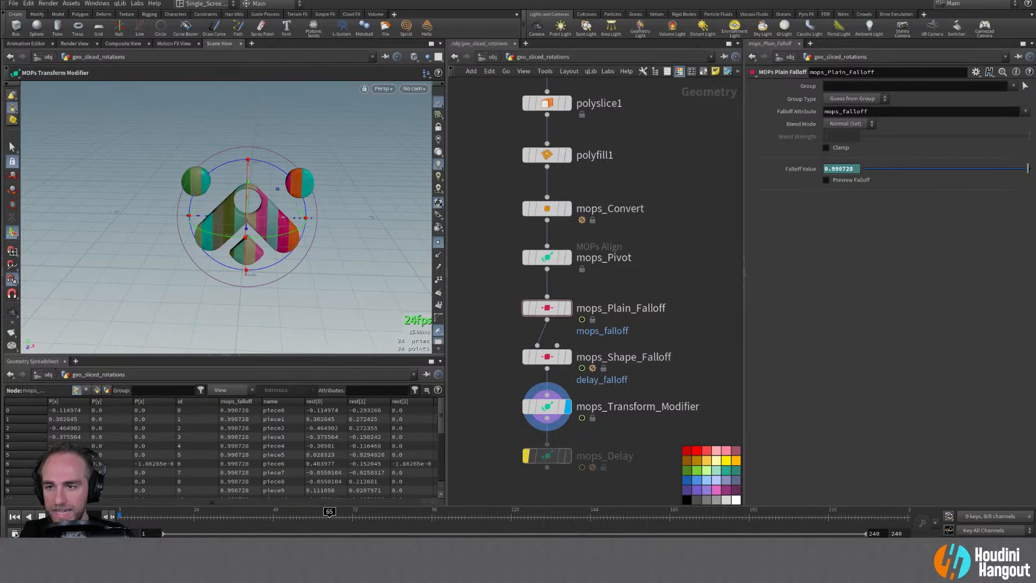
pyautogui.click(534, 459)
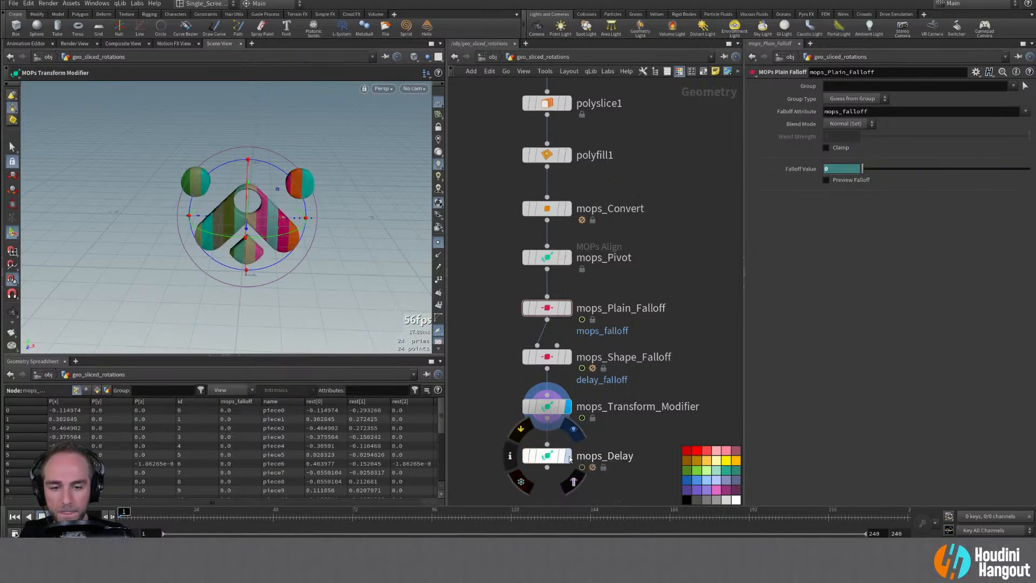
pyautogui.doubleClick(568, 456)
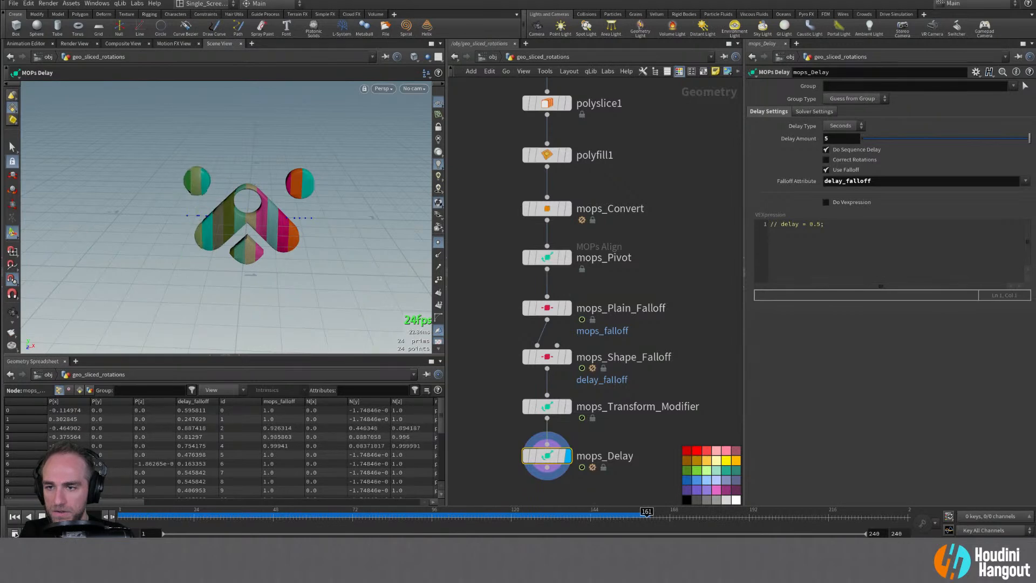
pyautogui.keyDown('alt'); pyautogui.moveTo(96, 306); pyautogui.dragTo(215, 242); pyautogui.keyUp('alt')
pyautogui.keyDown('alt'); pyautogui.moveTo(216, 242); pyautogui.dragTo(253, 227, button='right'); pyautogui.keyUp('alt')
pyautogui.keyDown('alt'); pyautogui.moveTo(254, 227); pyautogui.dragTo(281, 211); pyautogui.keyUp('alt')
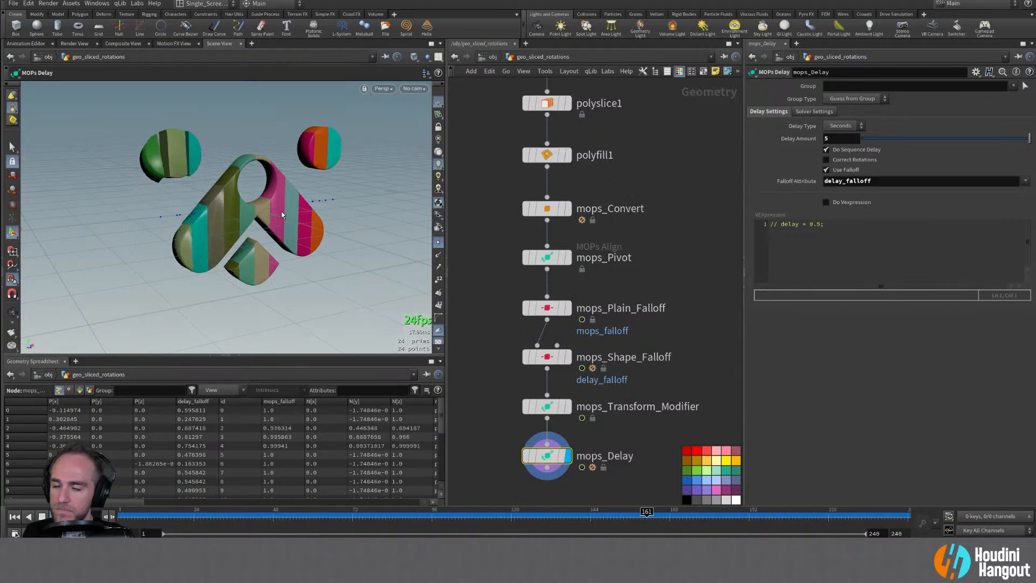
# Set the Delay Amount on mops_Delay to 2 seconds, play the result and switch to the reference video in PotPlayer
pyautogui.click(546, 406)
pyautogui.click(546, 458)
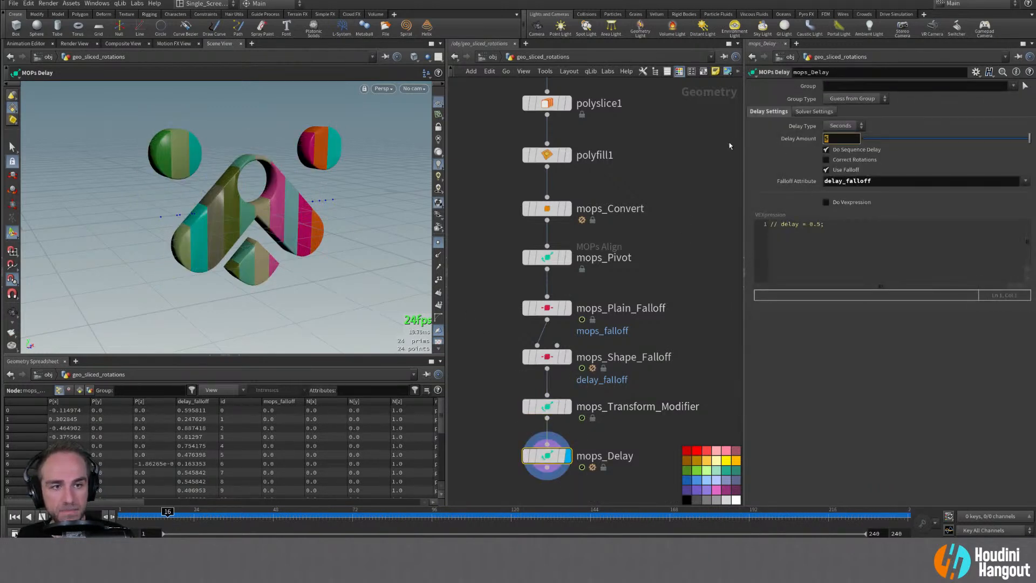
pyautogui.write('2')
pyautogui.press('Return')
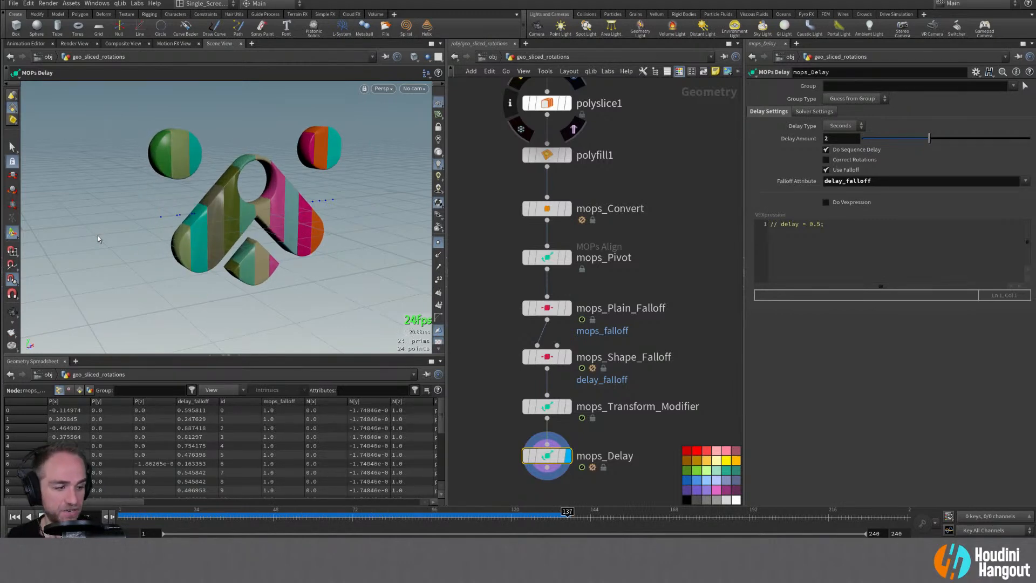
pyautogui.hotkey('alt', 'Tab')
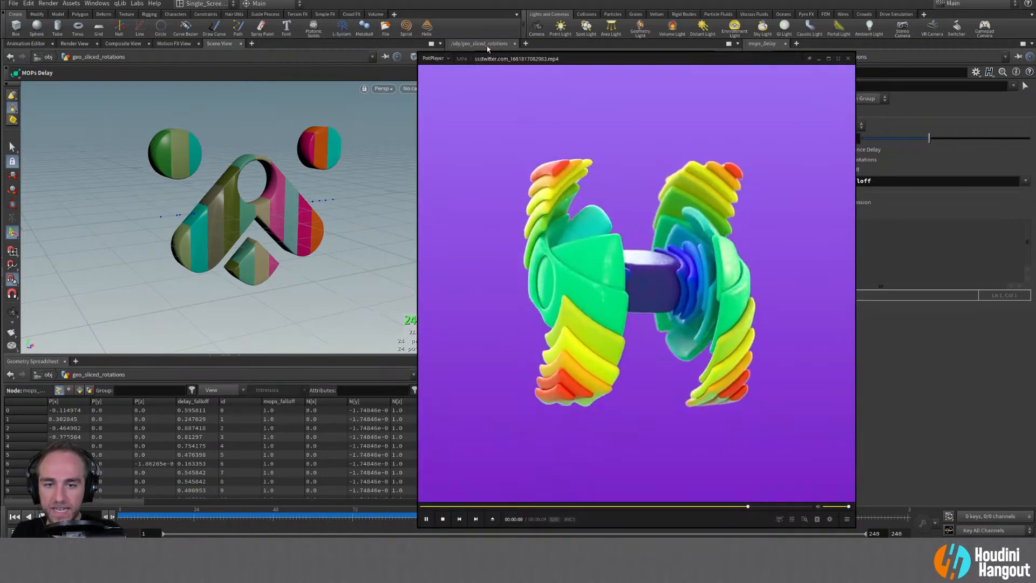
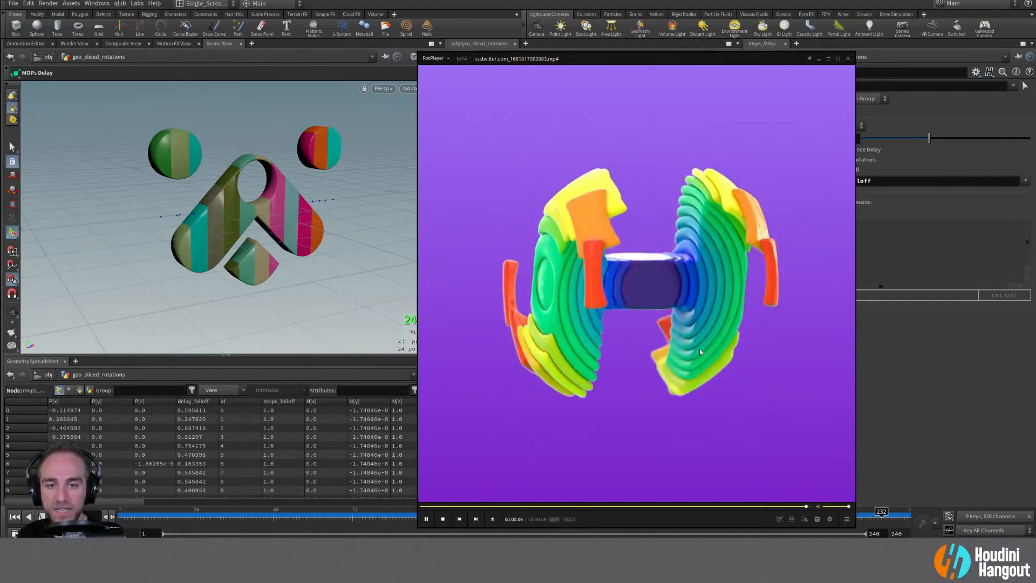
# Minimize the reference video and set all points of the Remap Falloff ramp on mops_Shape_Falloff to B-Spline interpolation
pyautogui.click(820, 59)
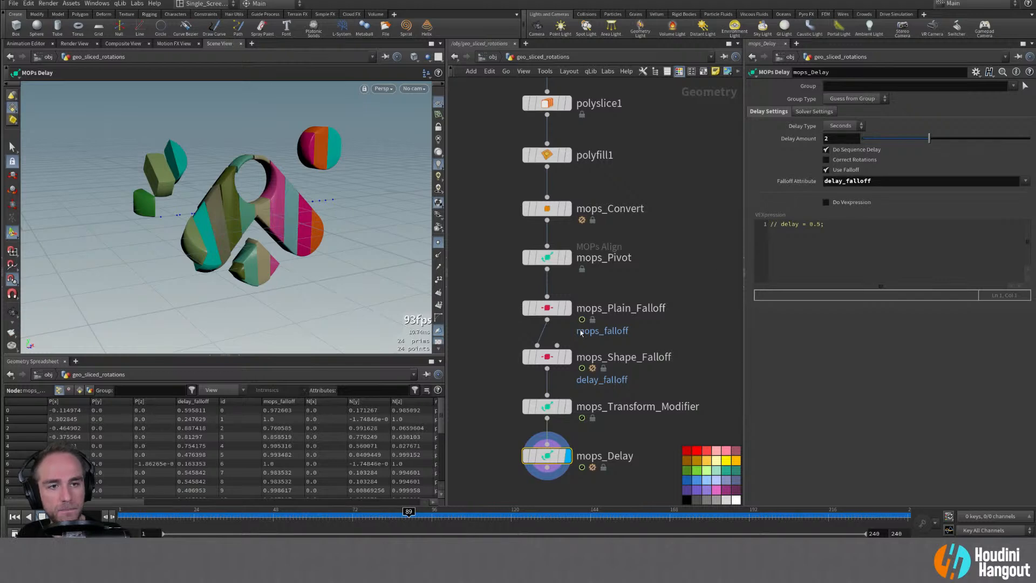
pyautogui.click(547, 357)
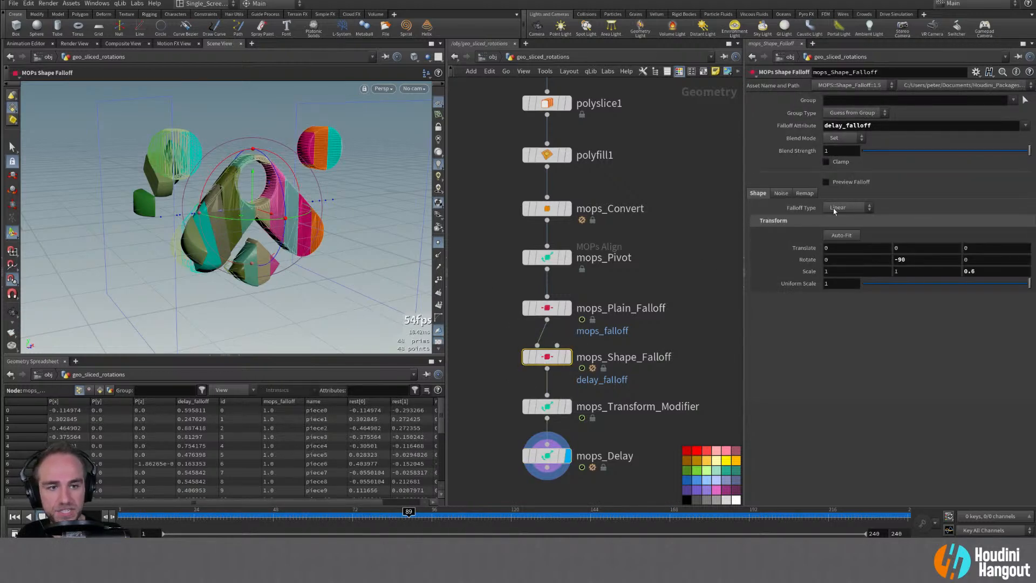
pyautogui.click(804, 193)
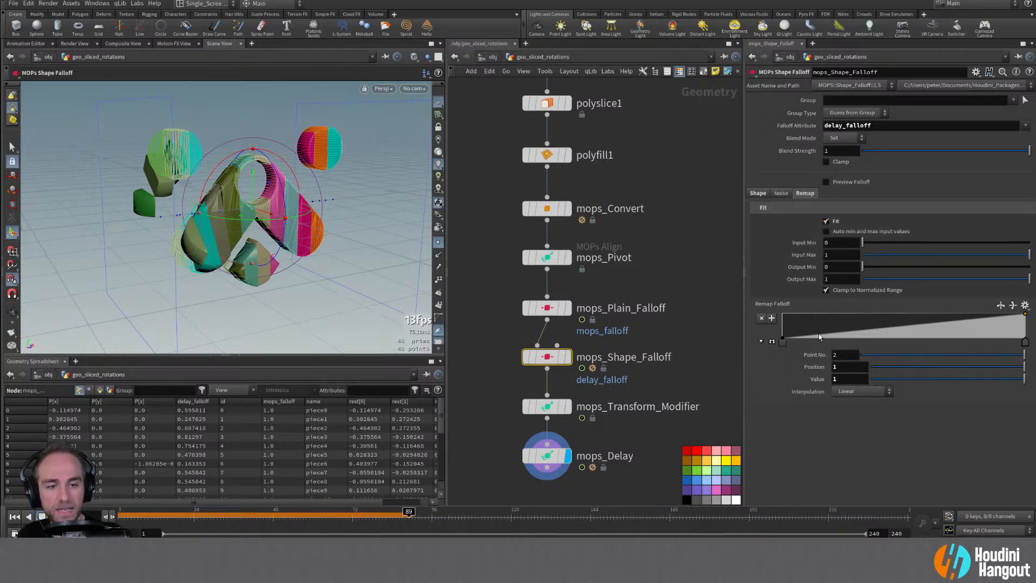
pyautogui.click(771, 342)
pyautogui.click(782, 444)
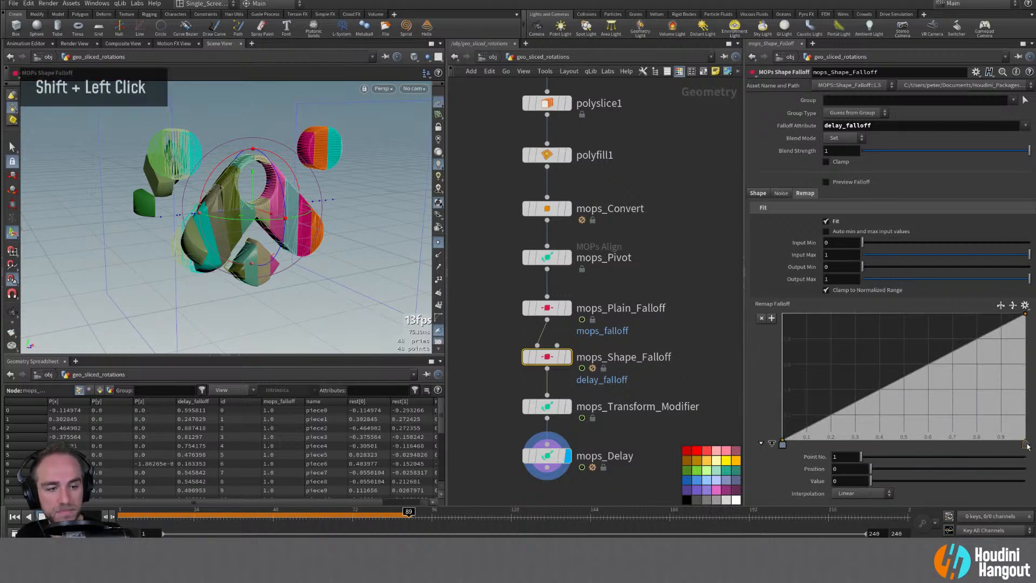
pyautogui.click(874, 422)
pyautogui.hotkey('ctrl', 'z')
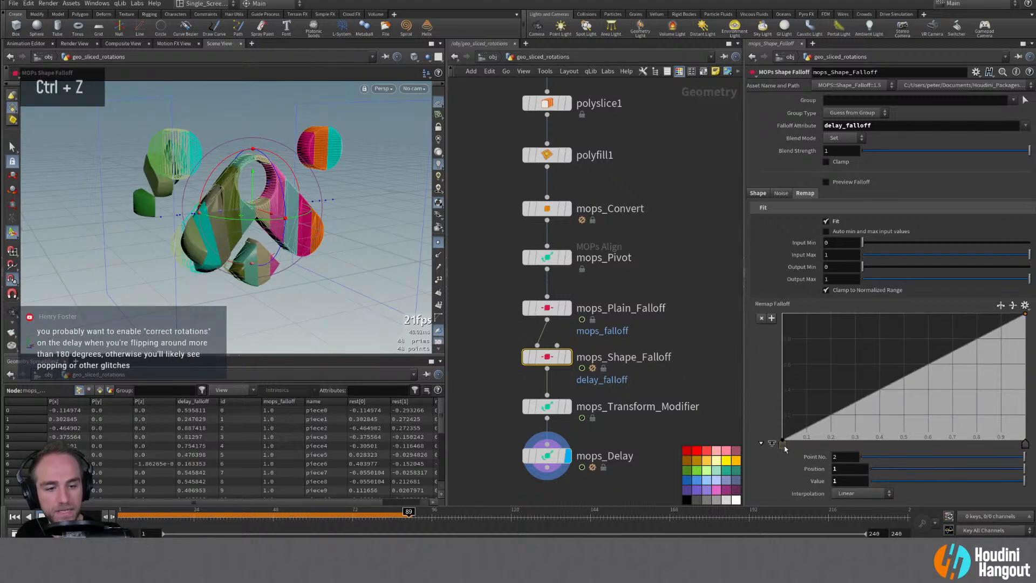
pyautogui.keyDown('shift'); pyautogui.click(1025, 443); pyautogui.keyUp('shift')
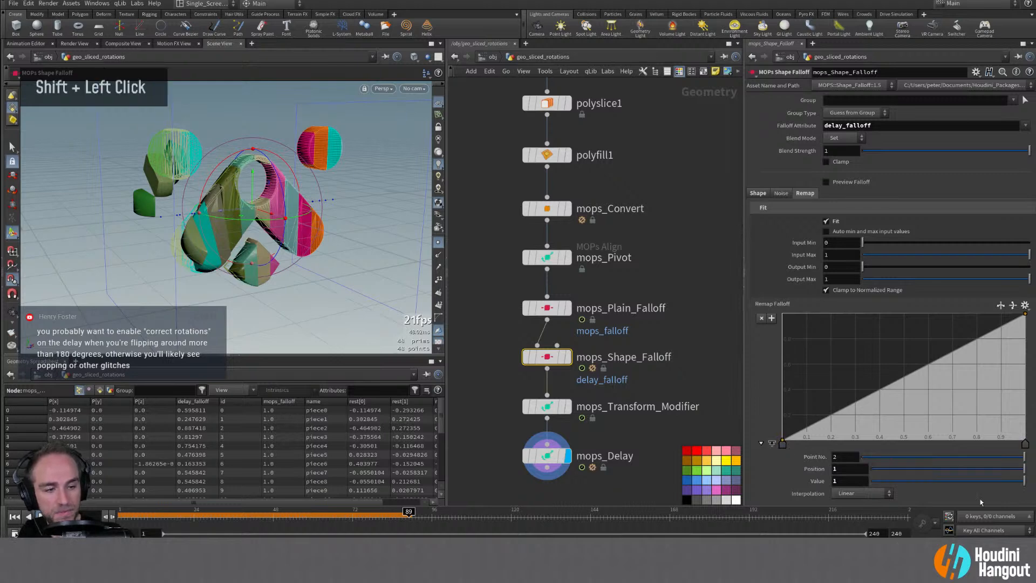
pyautogui.click(840, 493)
pyautogui.click(849, 477)
# Add two inner points to the Remap Falloff ramp to form a steep S-curve, with the upper one at position 0.57 and value 1
pyautogui.click(829, 414)
pyautogui.moveTo(903, 385); pyautogui.dragTo(917, 313)
pyautogui.moveTo(829, 415); pyautogui.dragTo(885, 448)
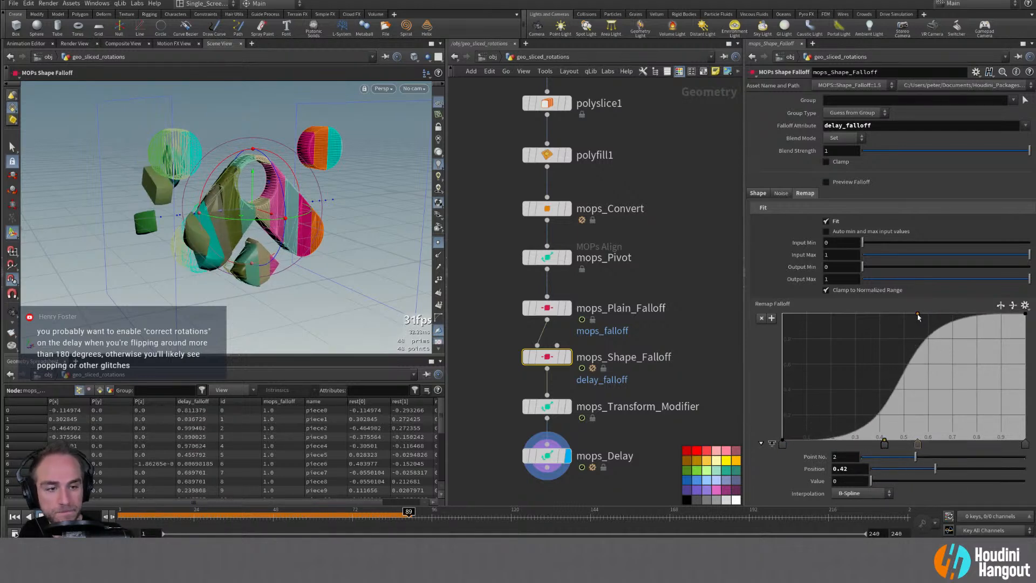
pyautogui.moveTo(917, 315); pyautogui.dragTo(936, 313)
pyautogui.moveTo(885, 440); pyautogui.dragTo(903, 441)
pyautogui.moveTo(936, 314); pyautogui.dragTo(920, 316)
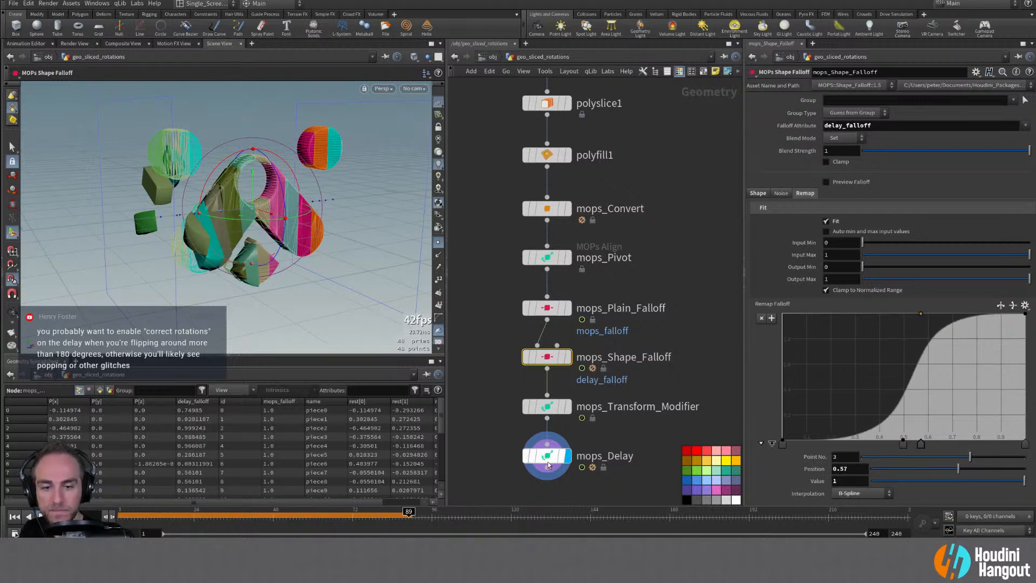
# Play the delayed result of mops_Delay from the first frame and check mops_Transform_Modifier
pyautogui.click(546, 467)
pyautogui.hotkey('ctrl', 'Up')
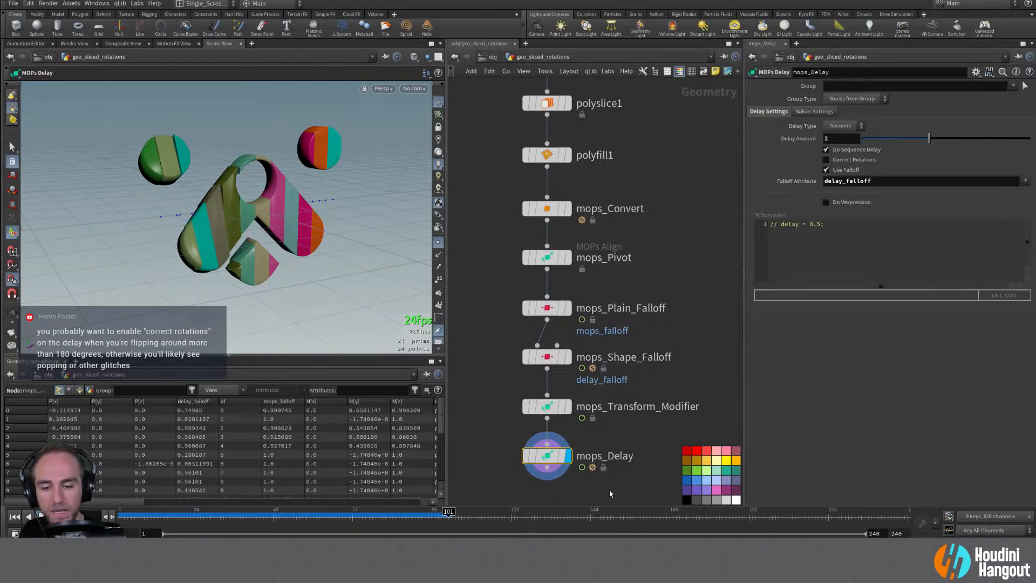
pyautogui.click(545, 408)
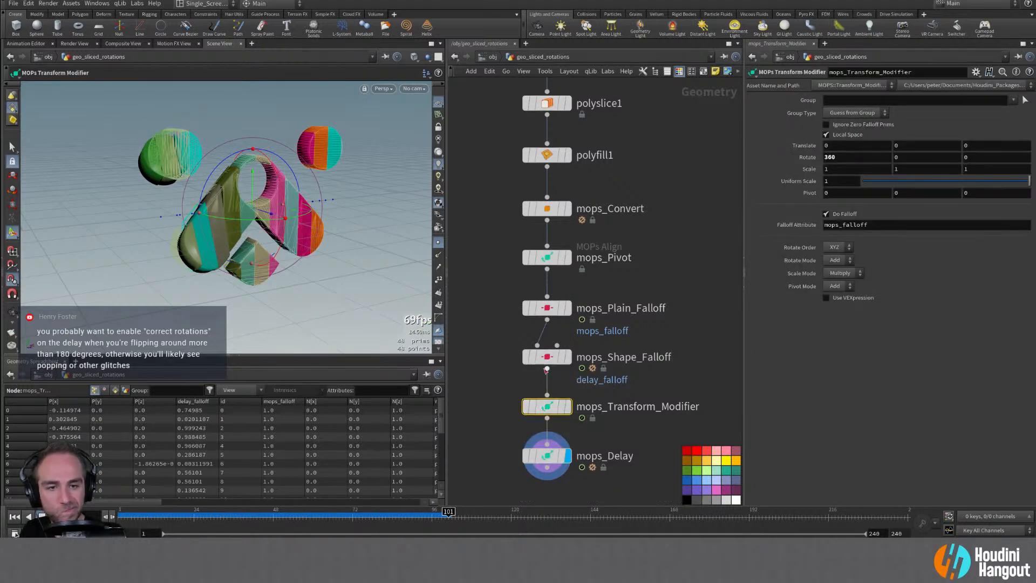
# Add a third inner point to mops_Shape_Falloff's remap ramp, reshape it into a plateau with steep ends, and replay from the start
pyautogui.click(547, 357)
pyautogui.moveTo(898, 440); pyautogui.dragTo(828, 378)
pyautogui.moveTo(920, 315); pyautogui.dragTo(910, 381)
pyautogui.click(963, 328)
pyautogui.moveTo(963, 327); pyautogui.dragTo(954, 313)
pyautogui.moveTo(911, 381); pyautogui.dragTo(916, 390)
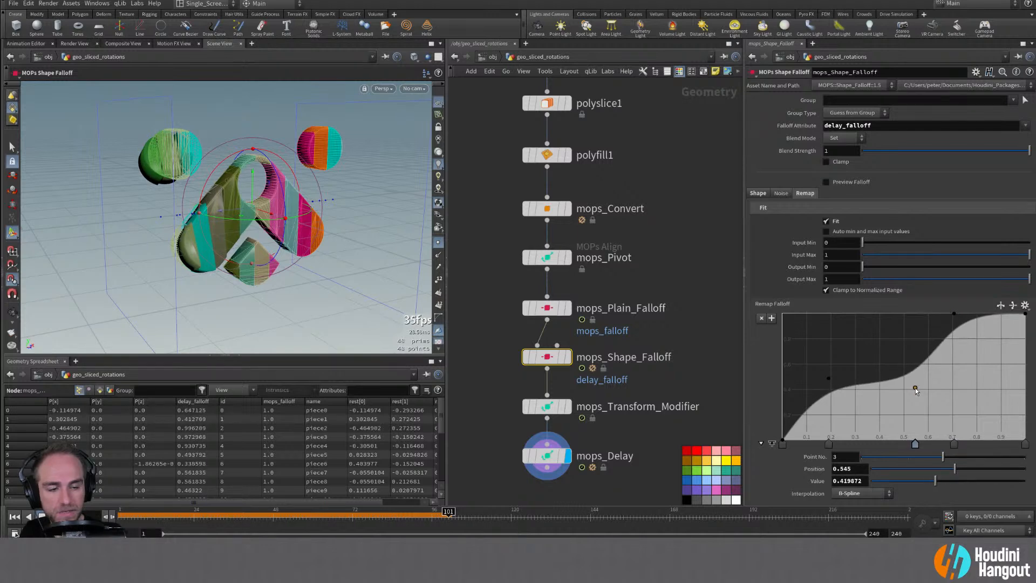
pyautogui.moveTo(954, 314); pyautogui.dragTo(1015, 371)
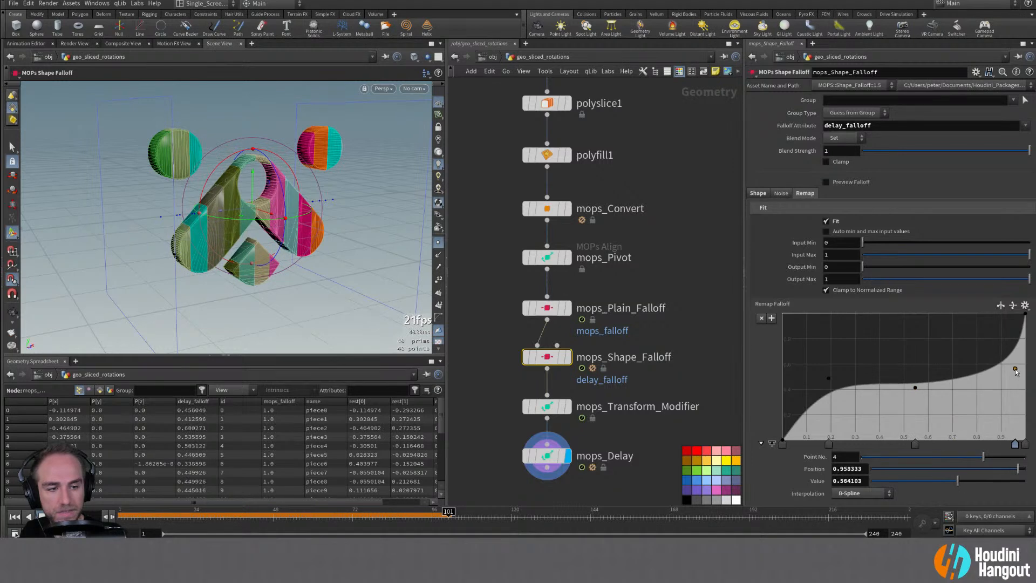
pyautogui.moveTo(828, 378); pyautogui.dragTo(809, 379)
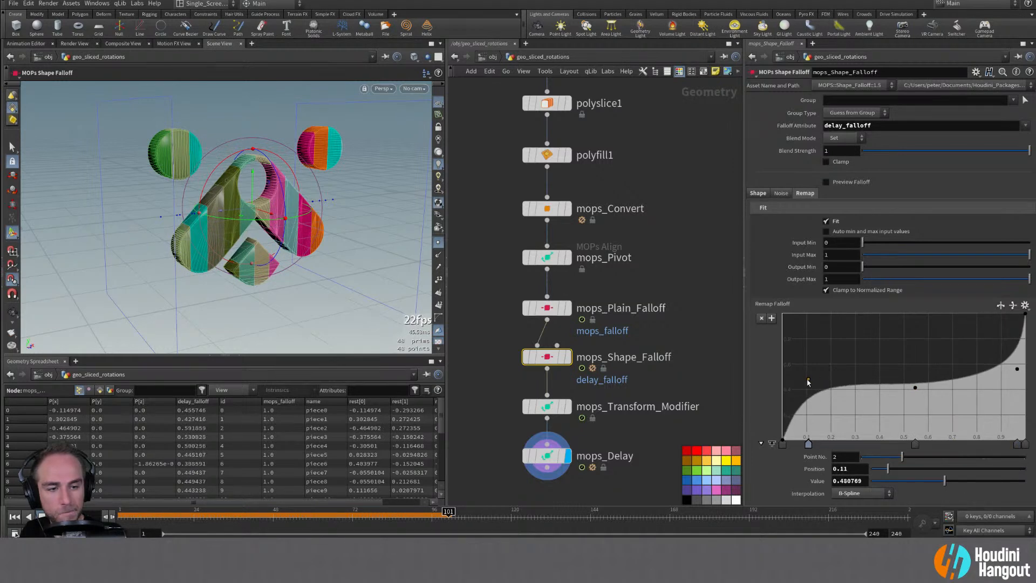
pyautogui.click(15, 517)
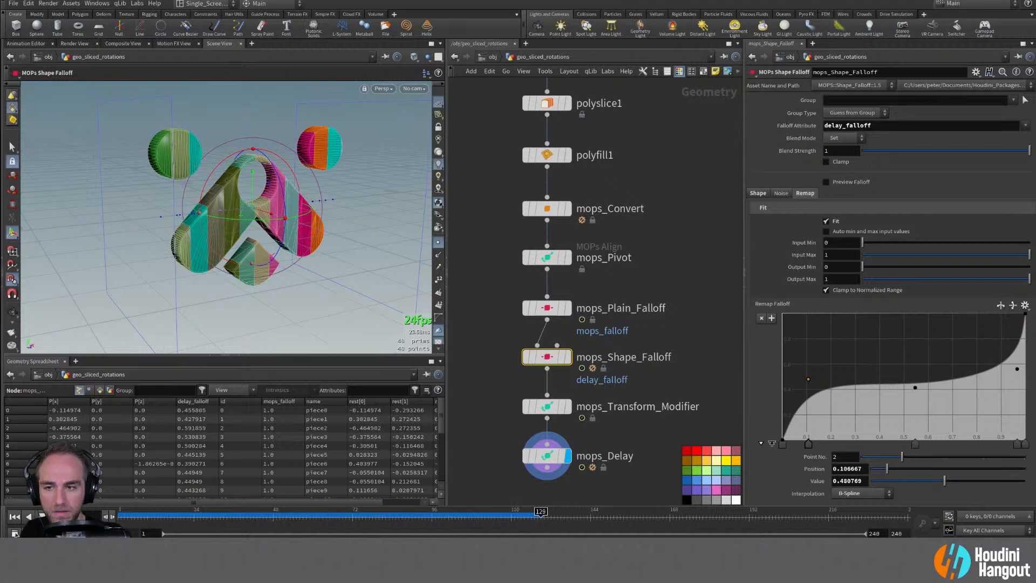
# Refine the ramp plateau by setting the middle point to about 0.5, 0.41 and the last inner point to about 0.98, 0.48
pyautogui.moveTo(809, 383); pyautogui.dragTo(826, 390)
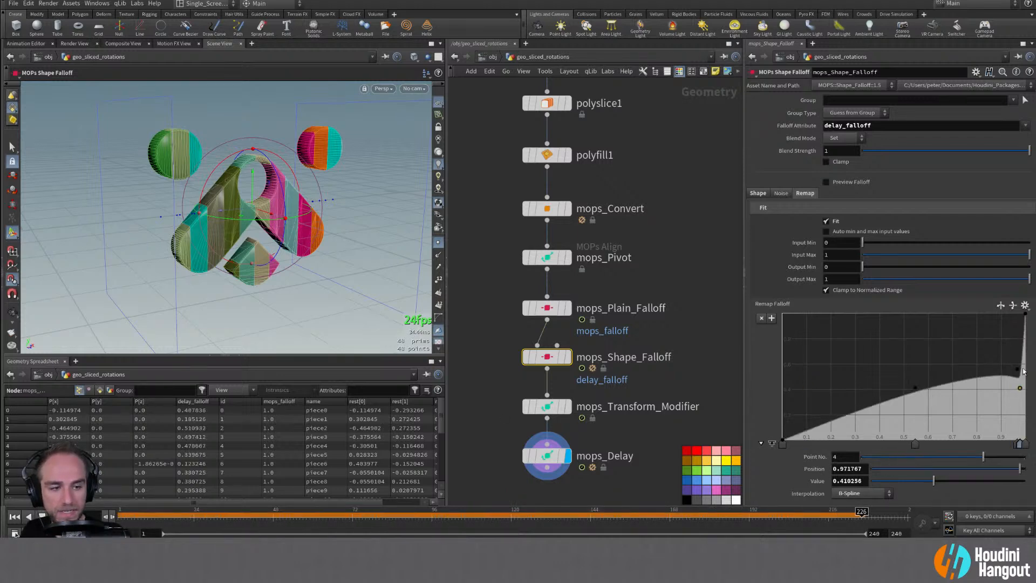
pyautogui.hotkey('ctrl', 'z')
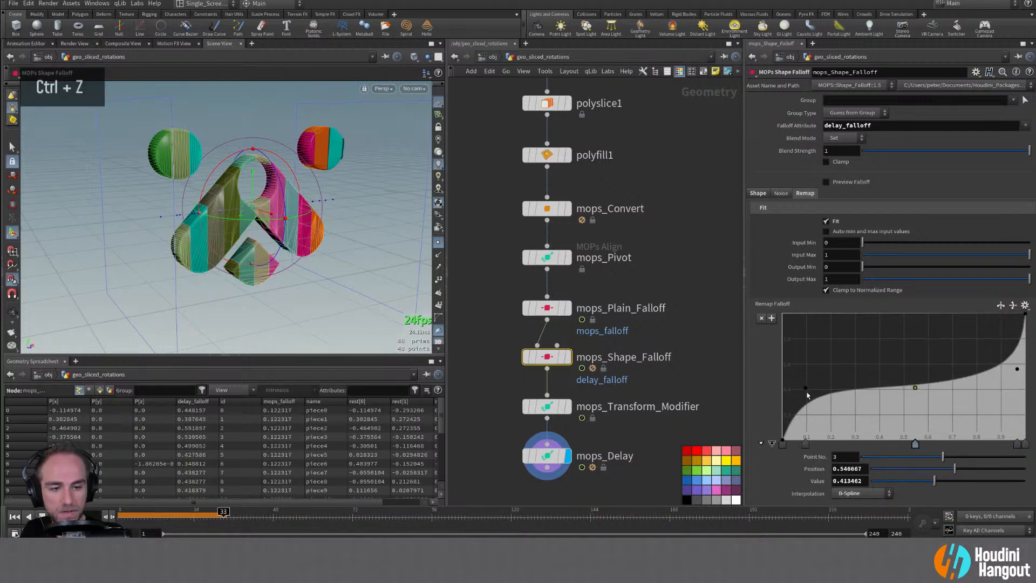
pyautogui.moveTo(805, 387); pyautogui.dragTo(1020, 382)
pyautogui.hotkey('ctrl', 'z')
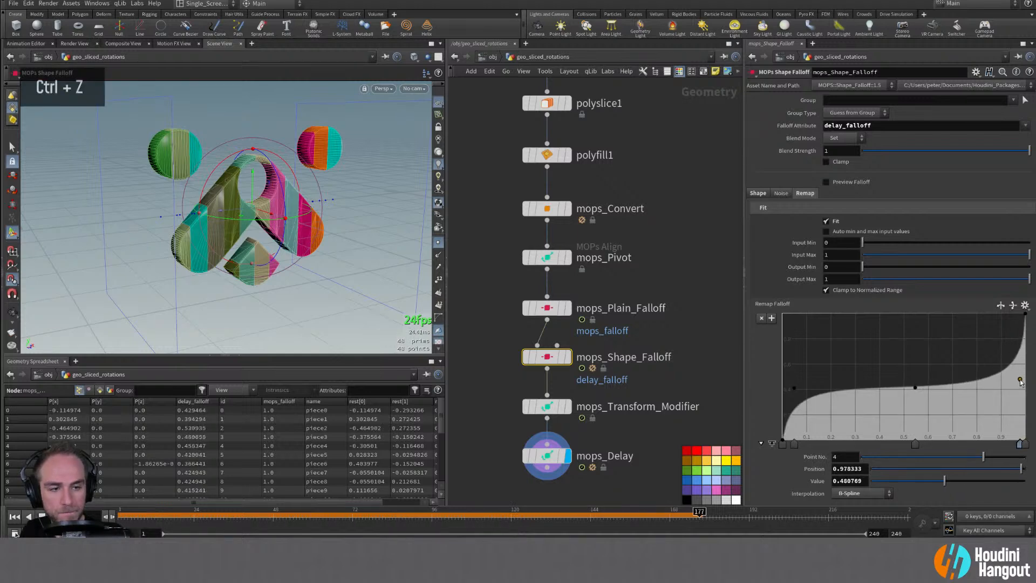
pyautogui.click(915, 389)
pyautogui.moveTo(913, 388); pyautogui.dragTo(903, 389)
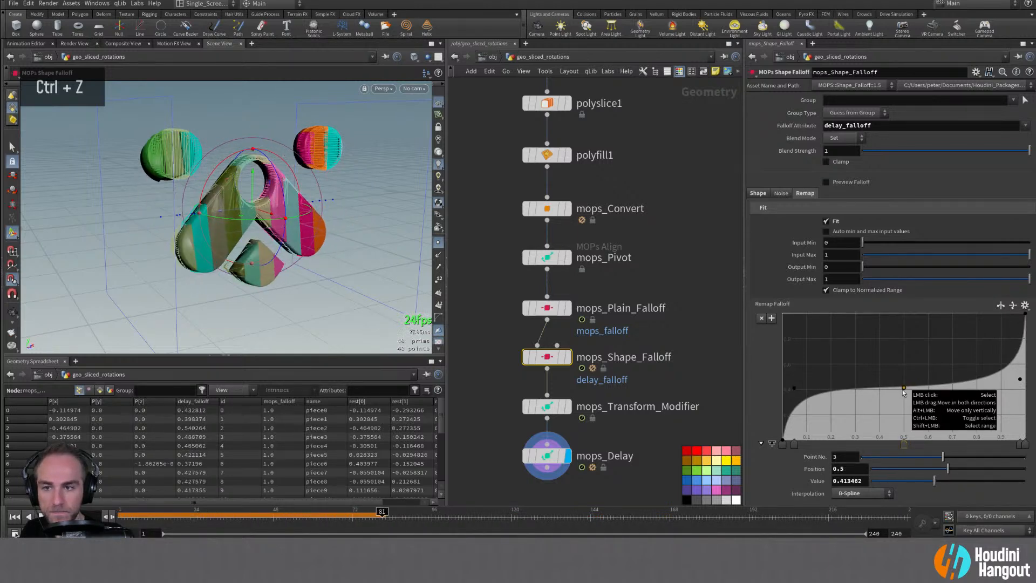
# Return to the first frame, enable Correct Rotations on mops_Delay and play the animation
pyautogui.hotkey('ctrl', 'Up')
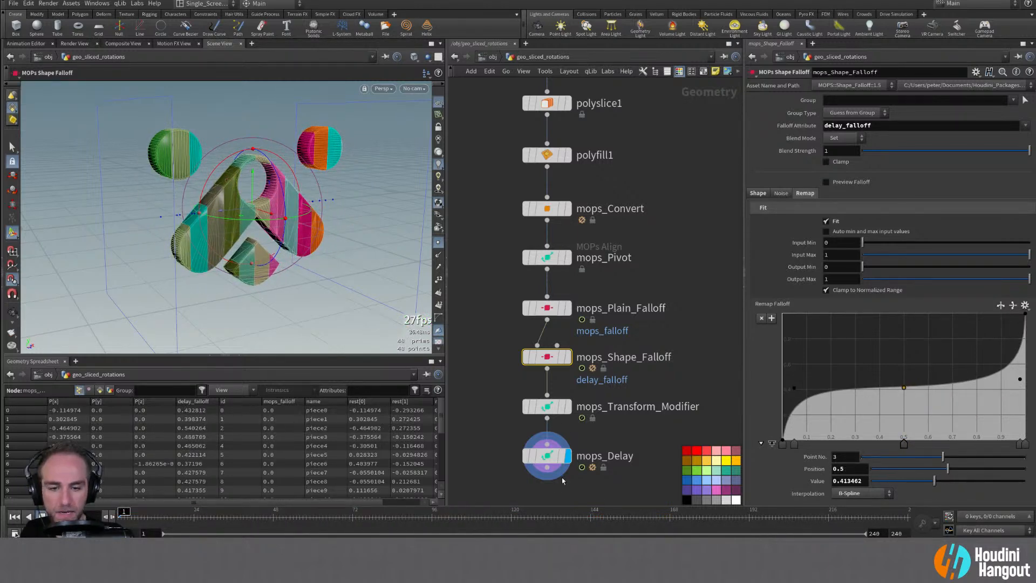
pyautogui.click(547, 456)
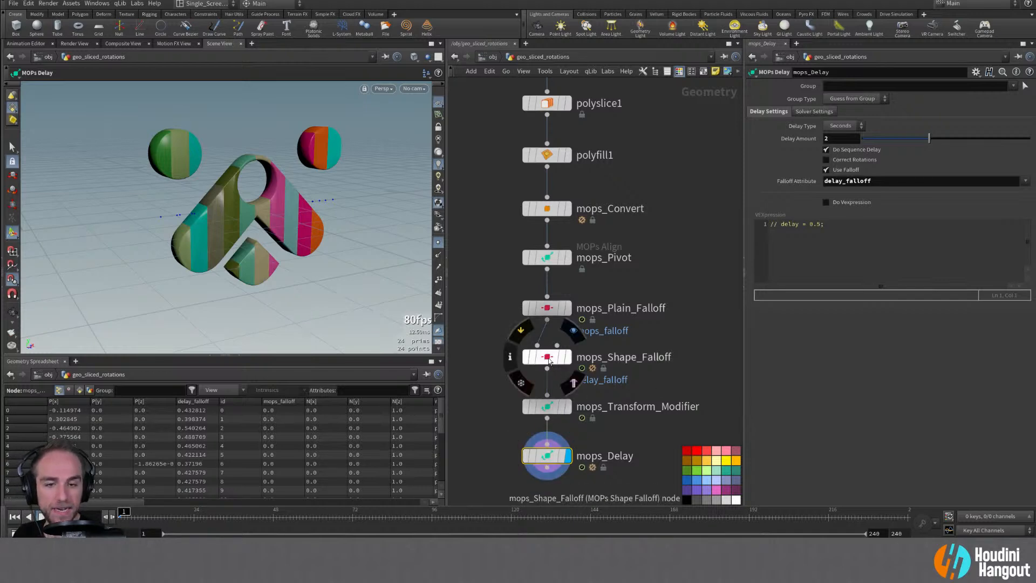
pyautogui.click(547, 415)
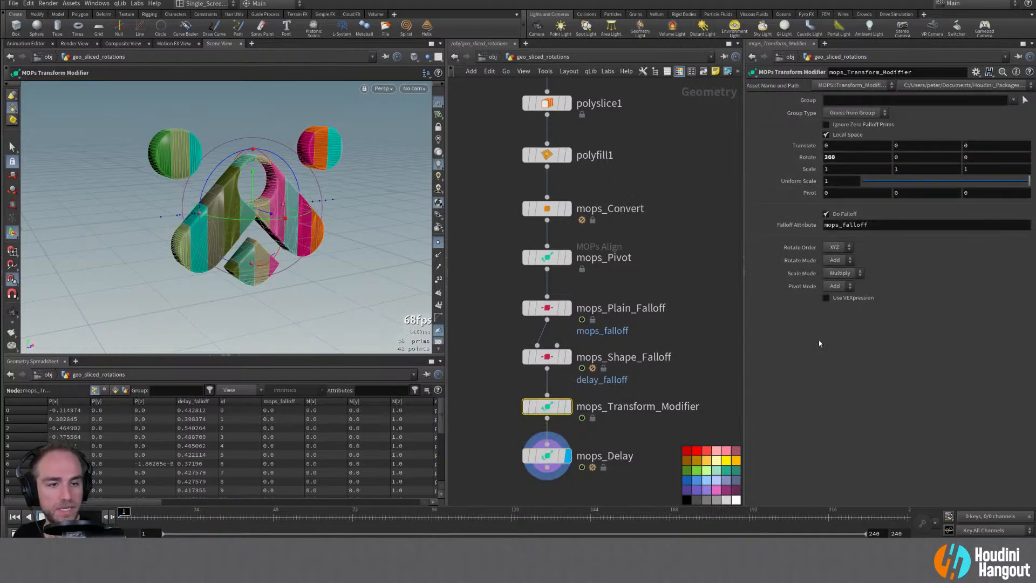
pyautogui.click(546, 456)
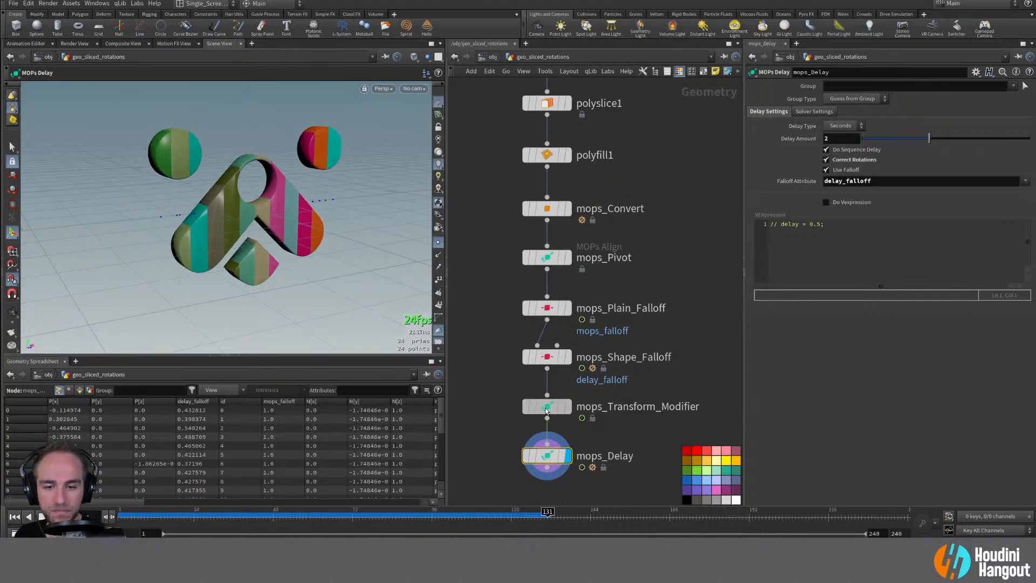
# Set the Delay Amount on mops_Delay to 5 seconds after checking the two falloff nodes
pyautogui.click(546, 357)
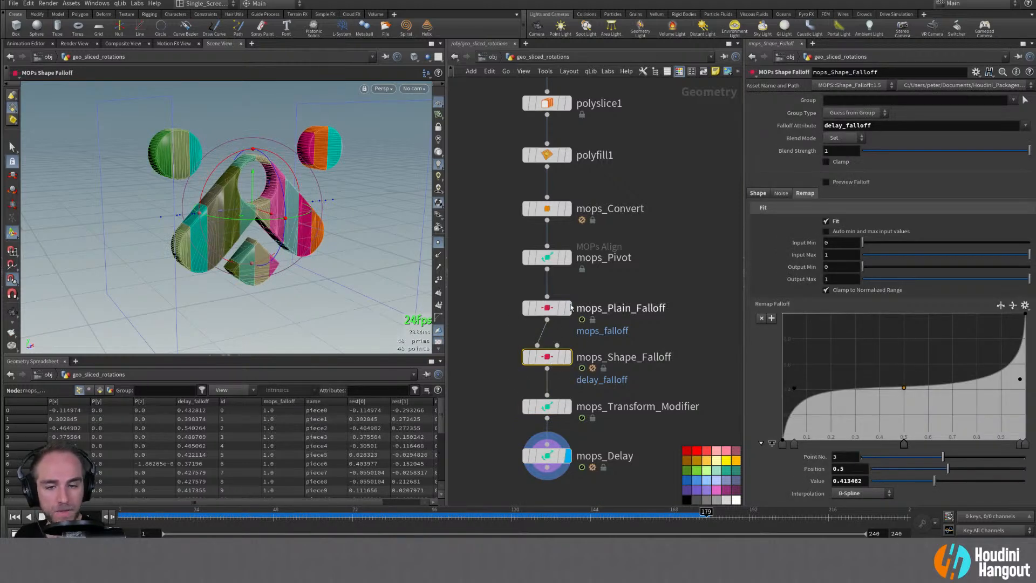
pyautogui.click(544, 309)
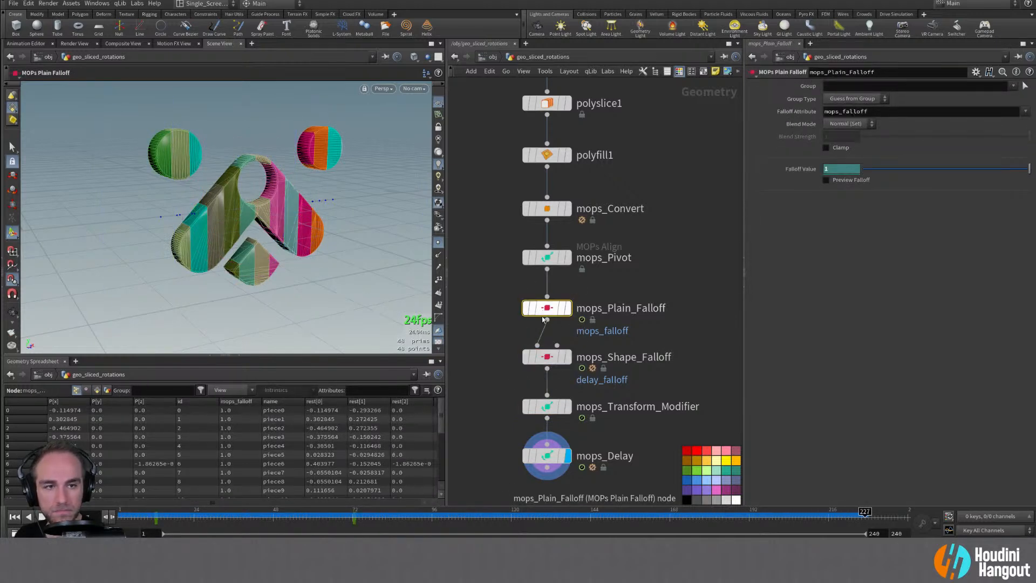
pyautogui.click(548, 460)
pyautogui.doubleClick(835, 138)
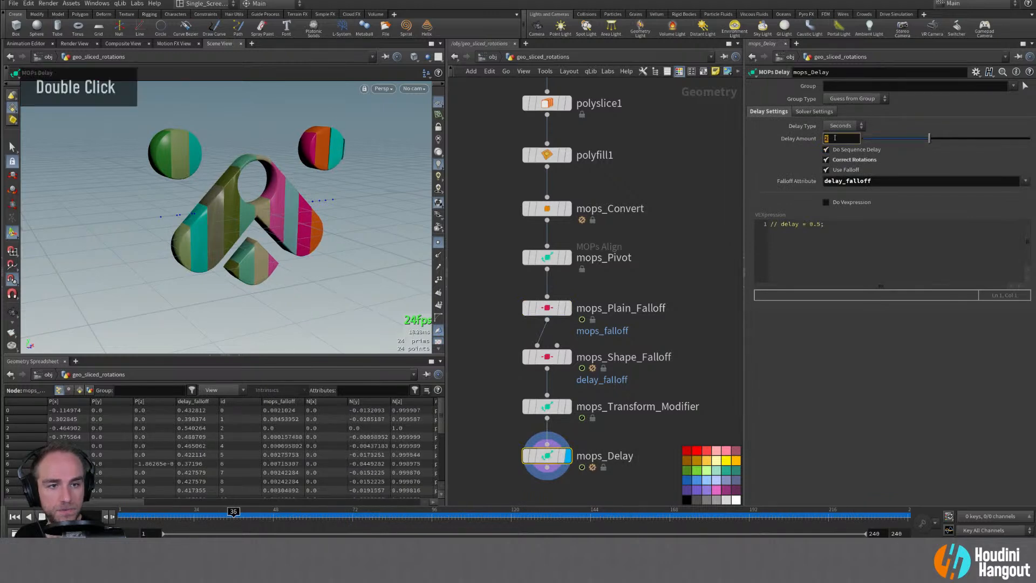
pyautogui.write('5')
pyautogui.press('Return')
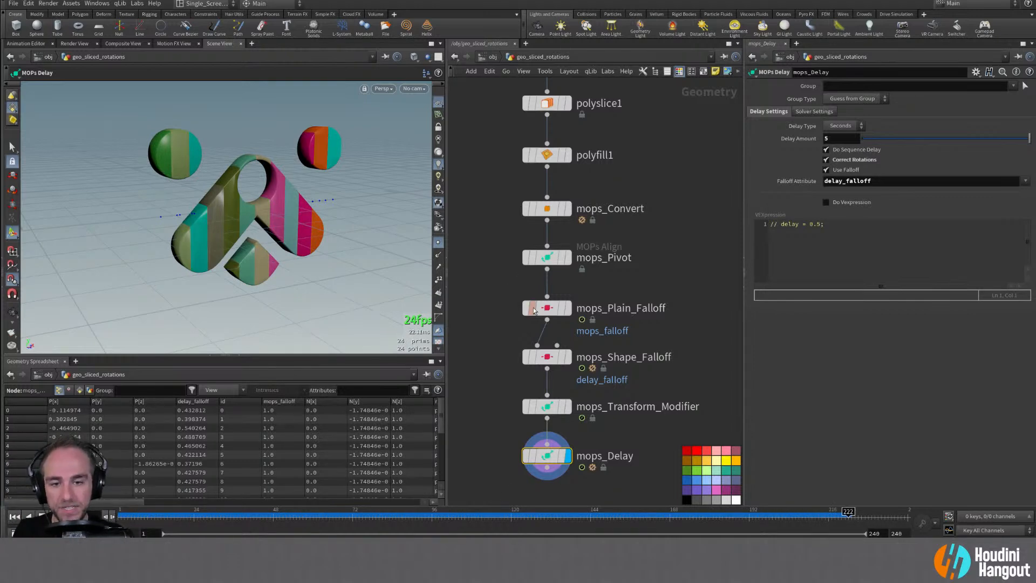
# Select mops_Plain_Falloff to show its Falloff Value keyframes
pyautogui.click(531, 309)
pyautogui.click(530, 309)
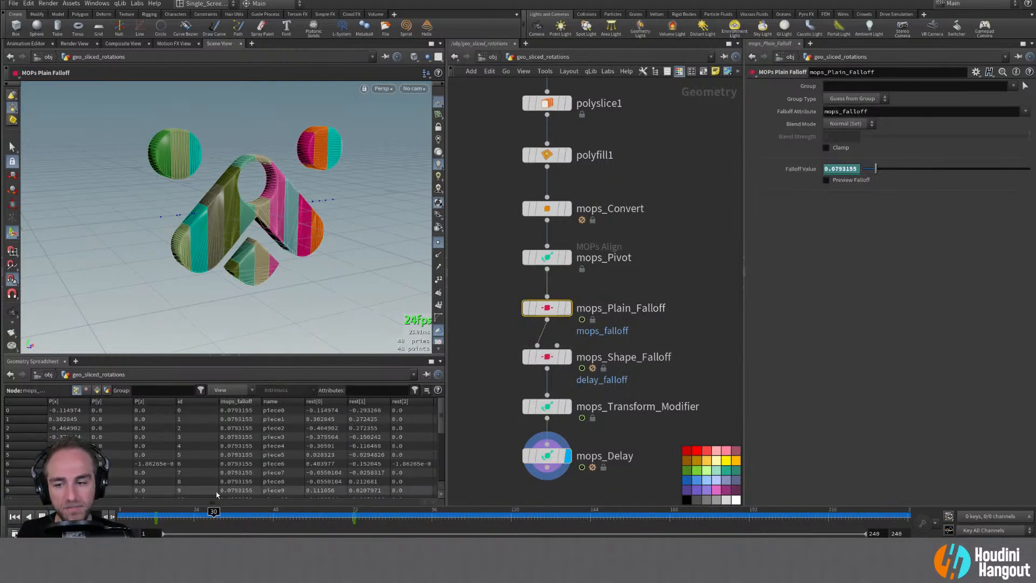
pyautogui.click(795, 170)
pyautogui.keyDown('ctrl'); pyautogui.middleClick(795, 170); pyautogui.keyUp('ctrl')
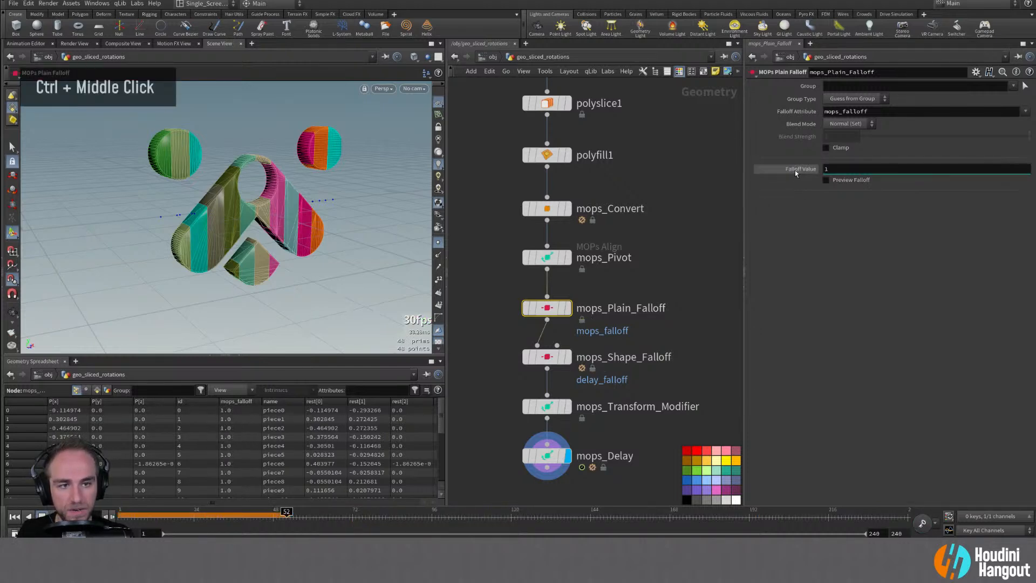
pyautogui.hotkey('ctrl', 'z')
pyautogui.click(801, 172)
pyautogui.keyDown('shift'); pyautogui.middleClick(840, 169); pyautogui.keyUp('shift')
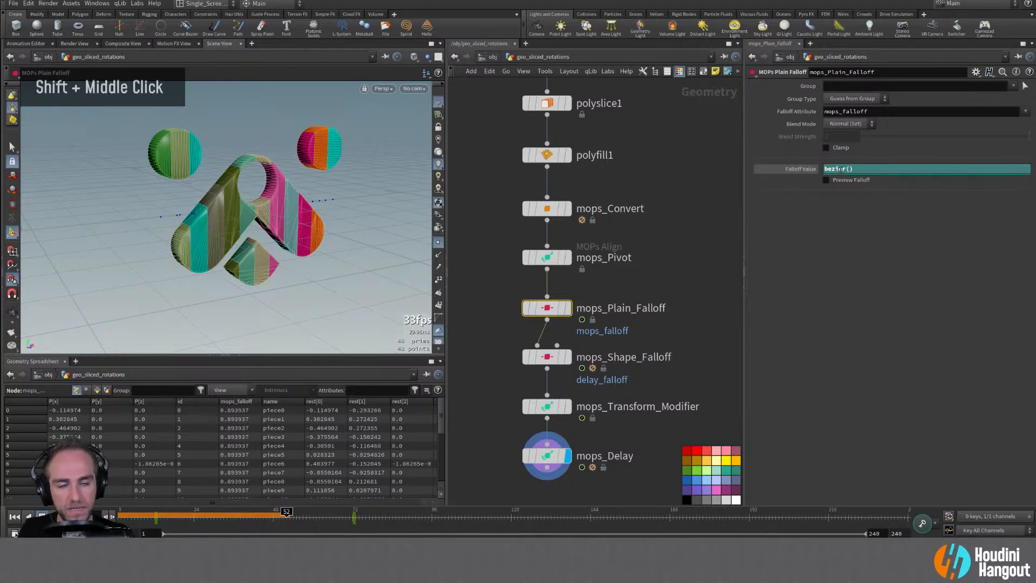
pyautogui.keyDown('ctrl'); pyautogui.middleClick(840, 169); pyautogui.keyUp('ctrl')
pyautogui.hotkey('ctrl', 'z')
pyautogui.middleClick(834, 172)
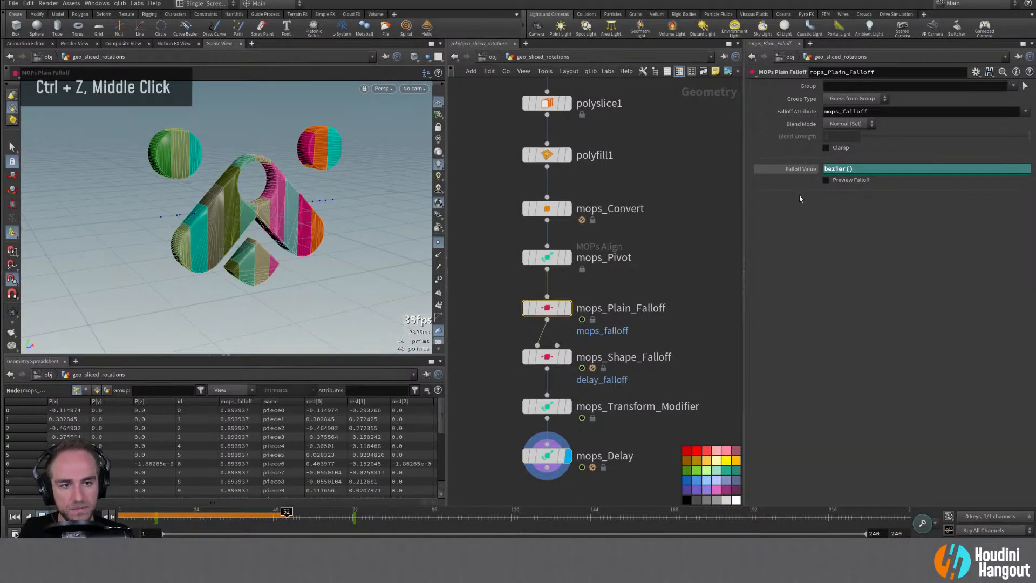
pyautogui.doubleClick(801, 170)
pyautogui.keyDown('ctrl'); pyautogui.middleClick(800, 170); pyautogui.keyUp('ctrl')
pyautogui.hotkey('ctrl', 'z')
pyautogui.middleClick(800, 173)
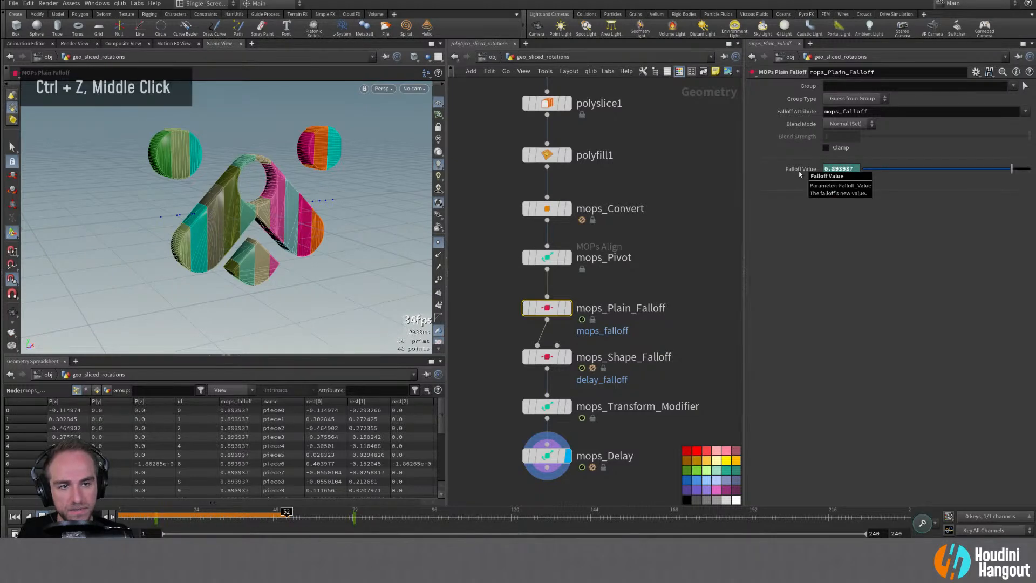
pyautogui.press('shift')
pyautogui.keyDown('shift'); pyautogui.middleClick(802, 172); pyautogui.keyUp('shift')
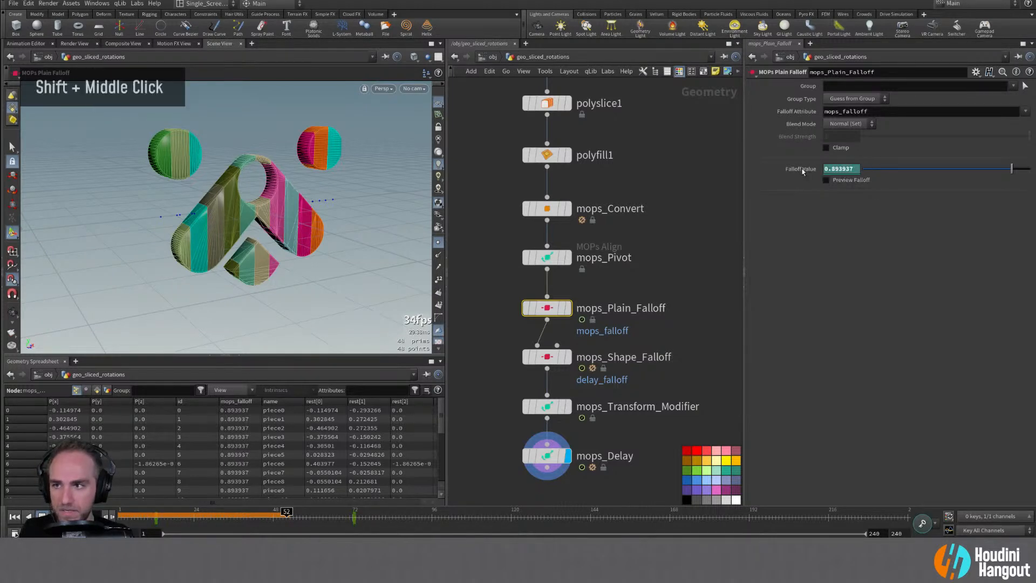
# Open the Falloff Value curve of mops_Plain_Falloff in the Animation Editor
pyautogui.keyDown('shift'); pyautogui.rightClick(802, 171); pyautogui.keyUp('shift')
pyautogui.click(802, 171)
pyautogui.click(812, 171)
pyautogui.keyDown('shift'); pyautogui.middleClick(832, 169); pyautogui.keyUp('shift')
pyautogui.keyDown('shift'); pyautogui.click(832, 169); pyautogui.keyUp('shift')
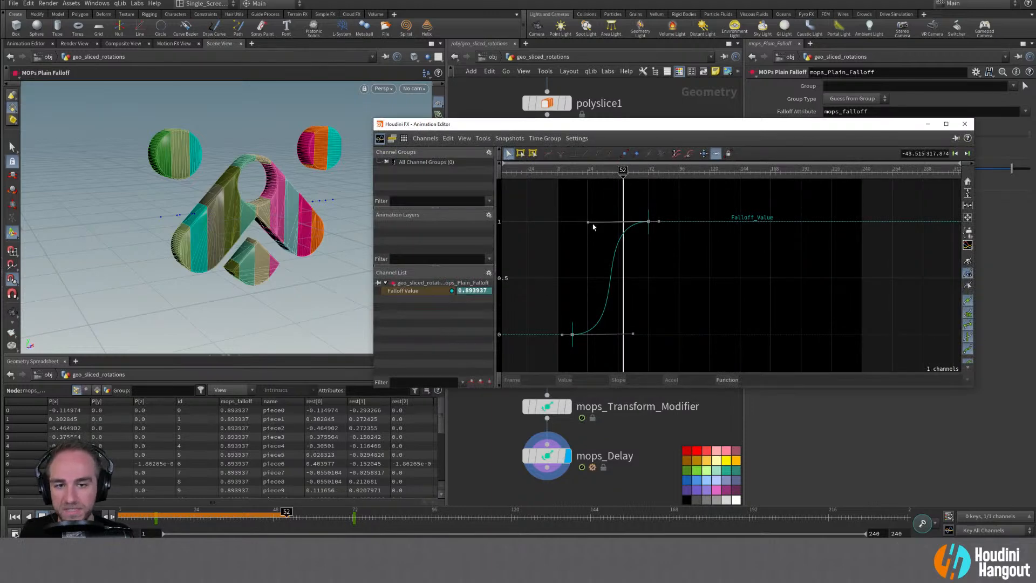
# Shorten the incoming tangent handle of the Falloff Value curve's end key for a quicker ease-out
pyautogui.moveTo(574, 209); pyautogui.dragTo(675, 330)
pyautogui.keyDown('ctrl'); pyautogui.moveTo(588, 223); pyautogui.dragTo(609, 222); pyautogui.keyUp('ctrl')
pyautogui.click(782, 340)
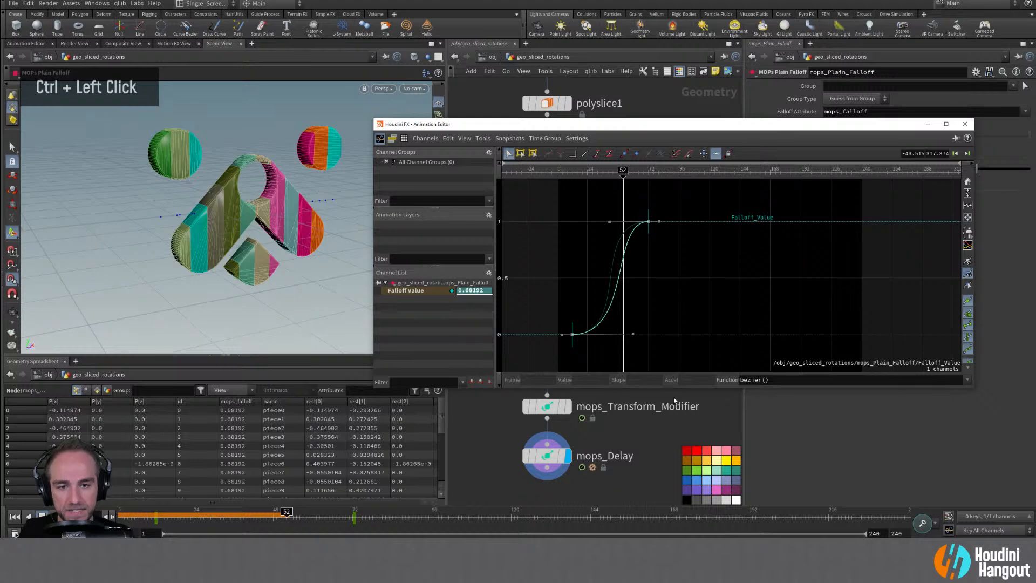
# Set the Falloff Value curve segment to linear(), leave the Animation Editor and play back the rotation
pyautogui.click(968, 381)
pyautogui.click(769, 192)
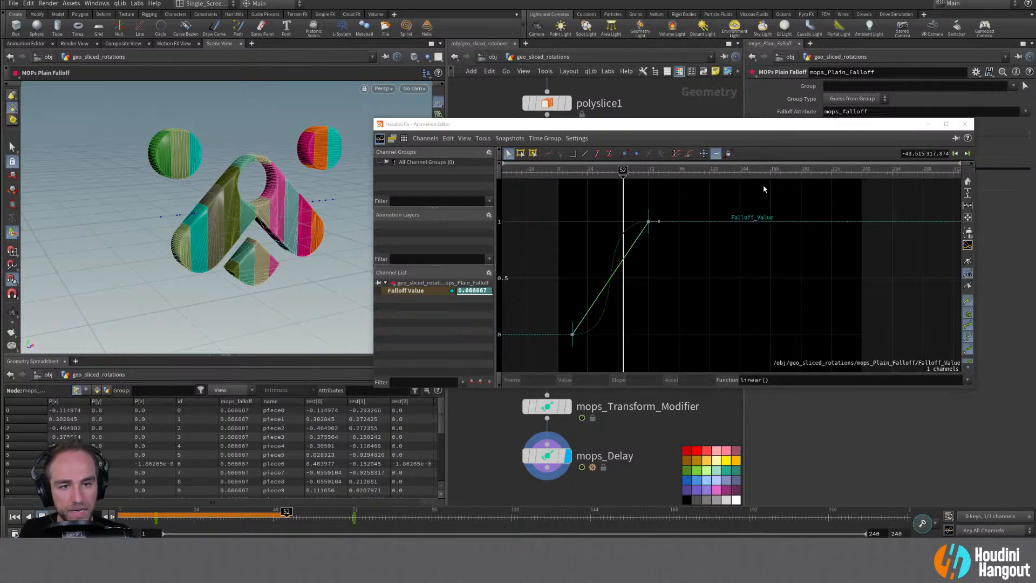
pyautogui.click(542, 444)
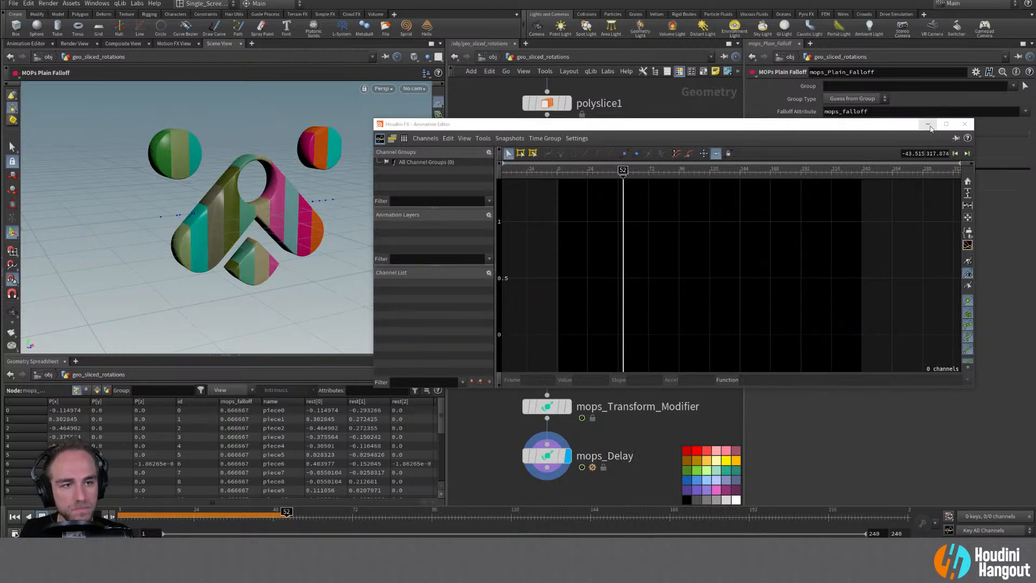
pyautogui.click(928, 125)
pyautogui.click(547, 357)
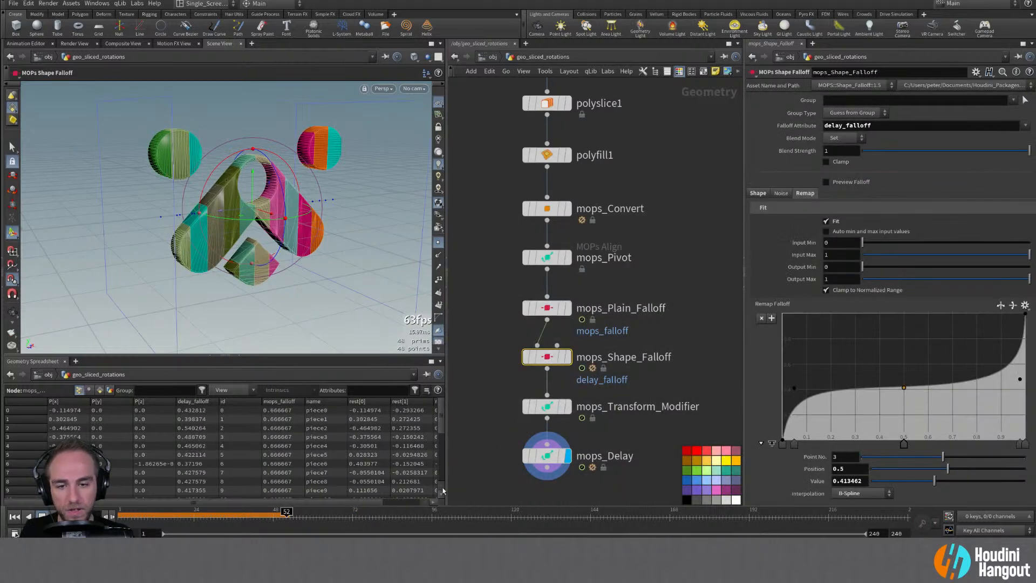
pyautogui.hotkey('ctrl', 'Up')
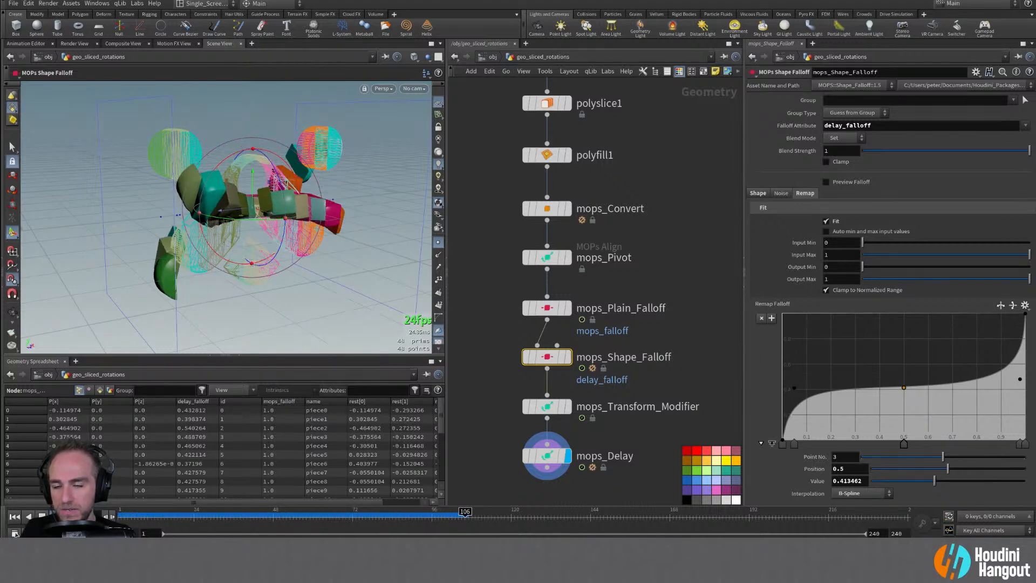
pyautogui.click(9, 518)
# Reshape the Remap Falloff ramp of mops_Shape_Falloff into an S-curve, deleting the middle point and placing the upper point at position 0.743333, value 1
pyautogui.click(545, 456)
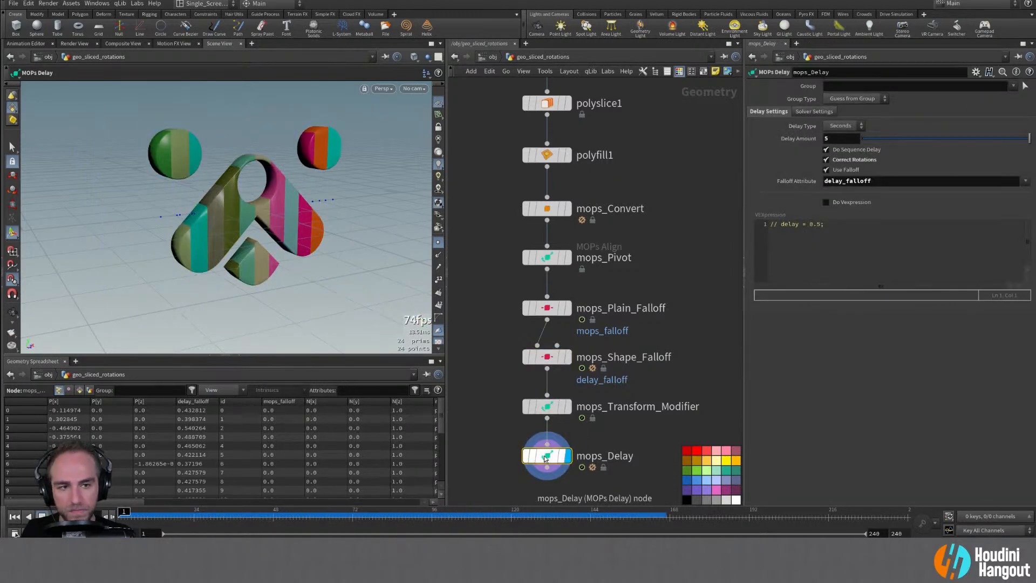
pyautogui.click(546, 406)
pyautogui.click(559, 358)
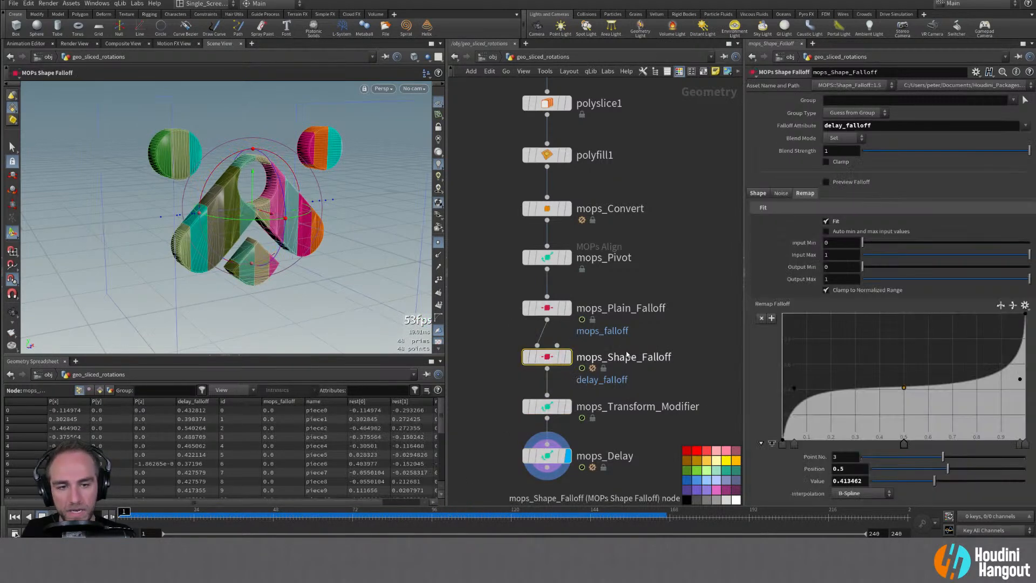
pyautogui.moveTo(794, 390); pyautogui.dragTo(846, 455)
pyautogui.moveTo(1020, 379); pyautogui.dragTo(945, 314)
pyautogui.keyDown('ctrl'); pyautogui.click(903, 388); pyautogui.keyUp('ctrl')
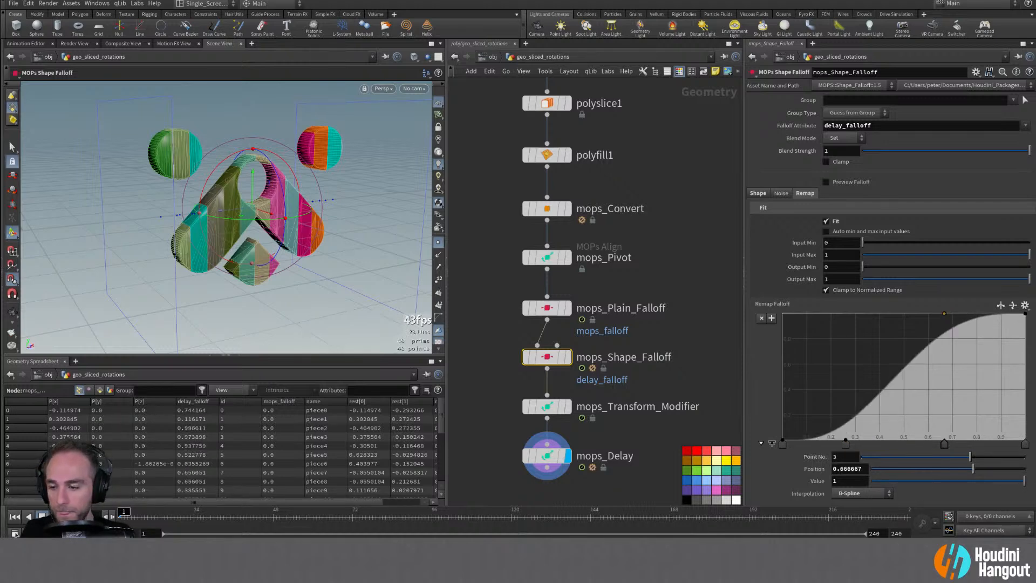
pyautogui.doubleClick(55, 515)
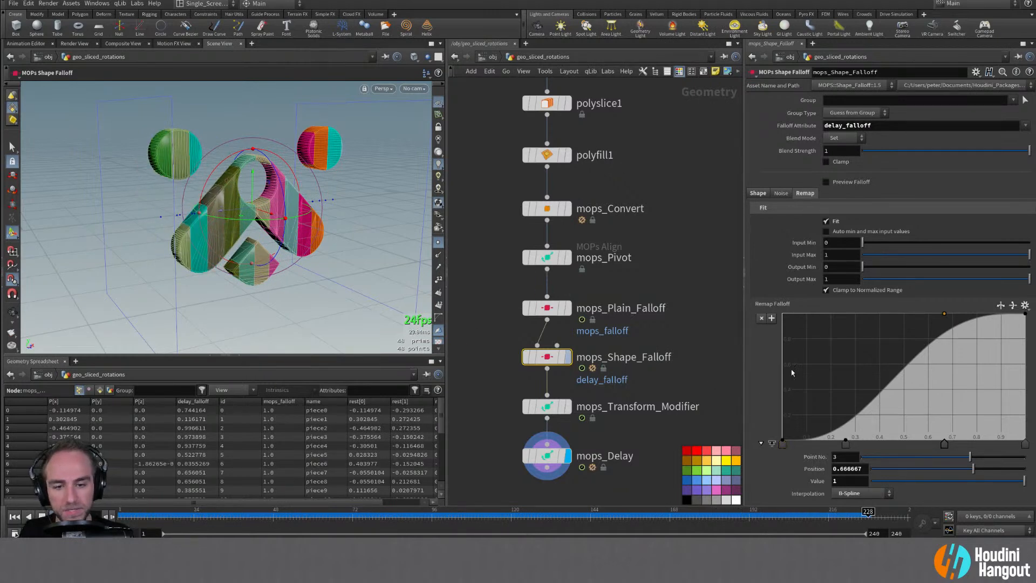
pyautogui.moveTo(943, 314); pyautogui.dragTo(962, 313)
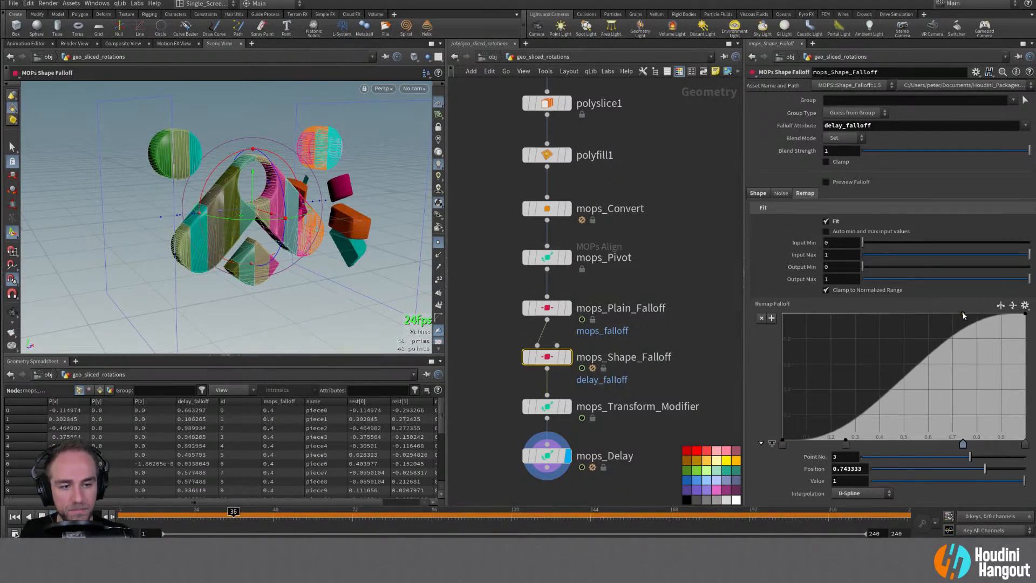
# Set the Falloff Value curve segment of mops_Plain_Falloff to bezier() and close the Animation Editor
pyautogui.click(544, 309)
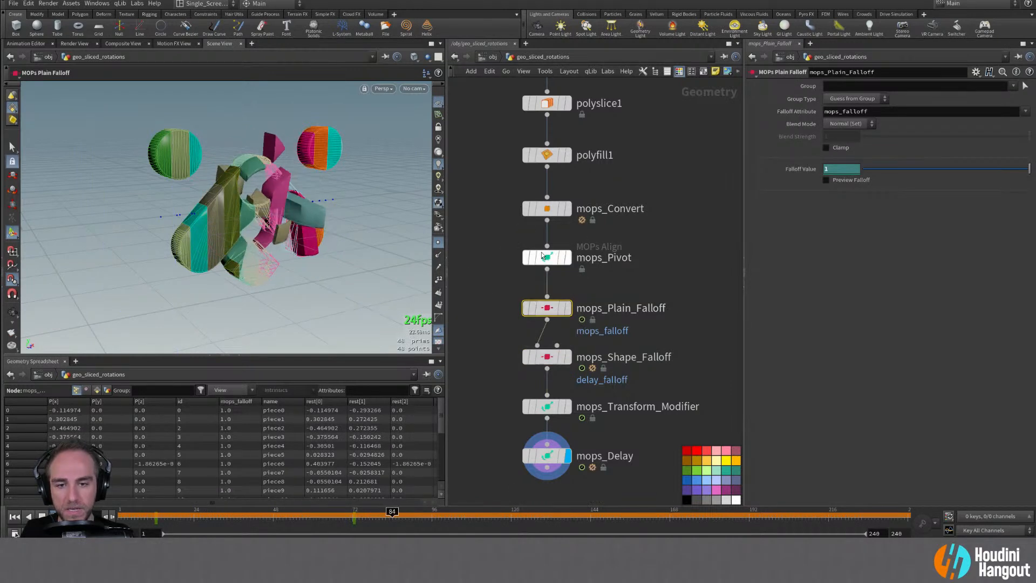
pyautogui.keyDown('shift'); pyautogui.click(800, 168); pyautogui.keyUp('shift')
pyautogui.click(588, 320)
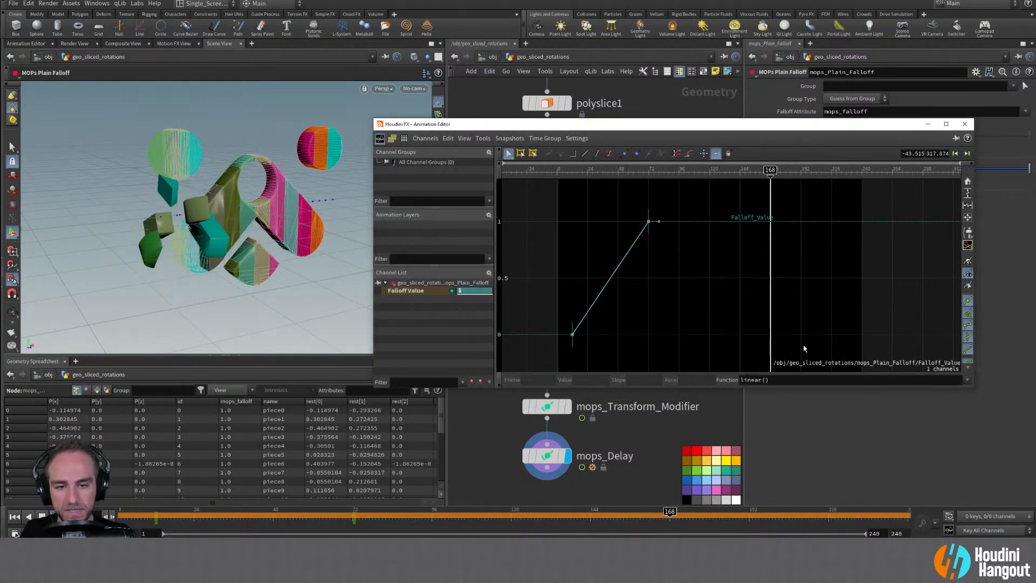
pyautogui.click(966, 379)
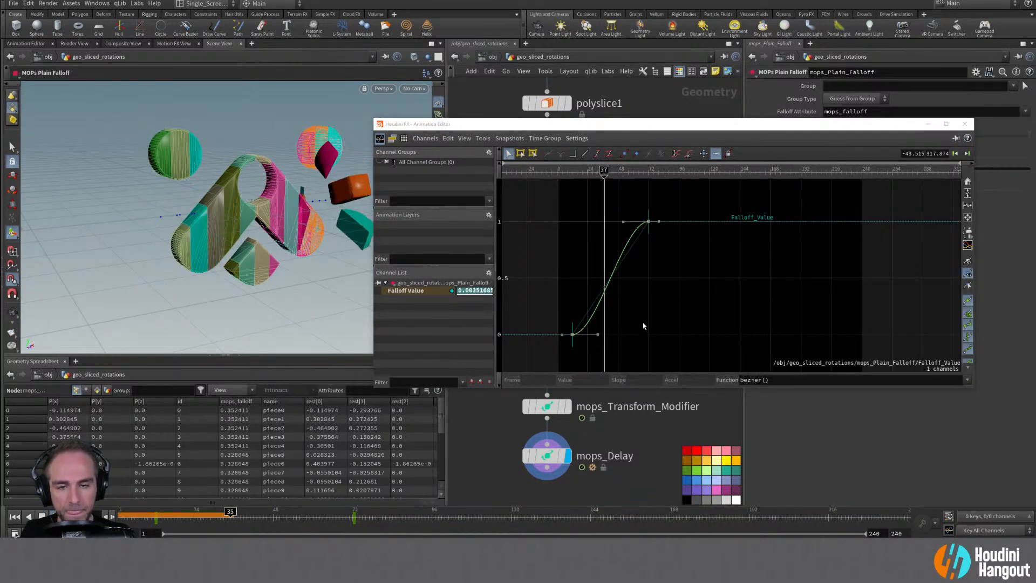
pyautogui.click(18, 517)
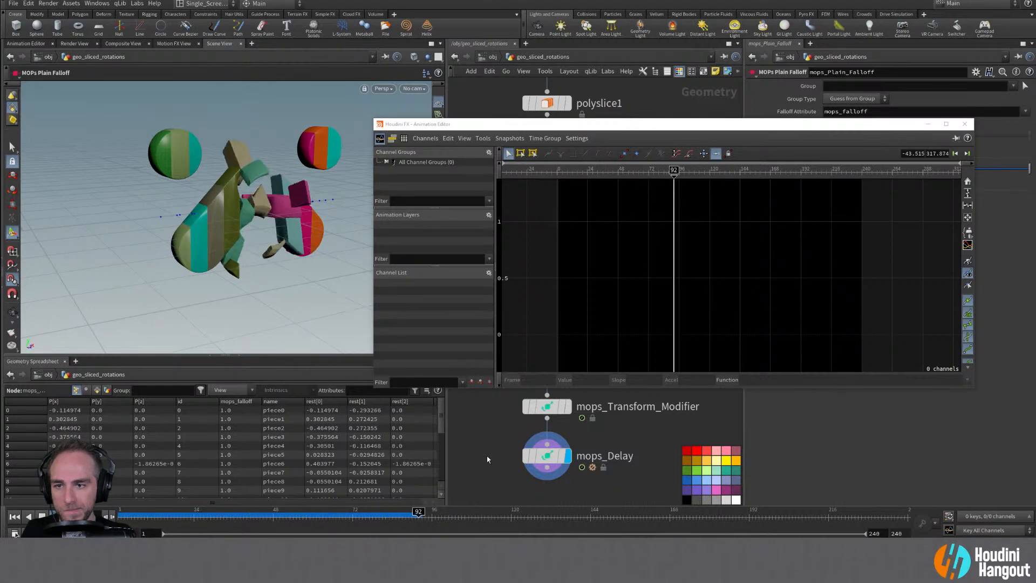
pyautogui.click(964, 124)
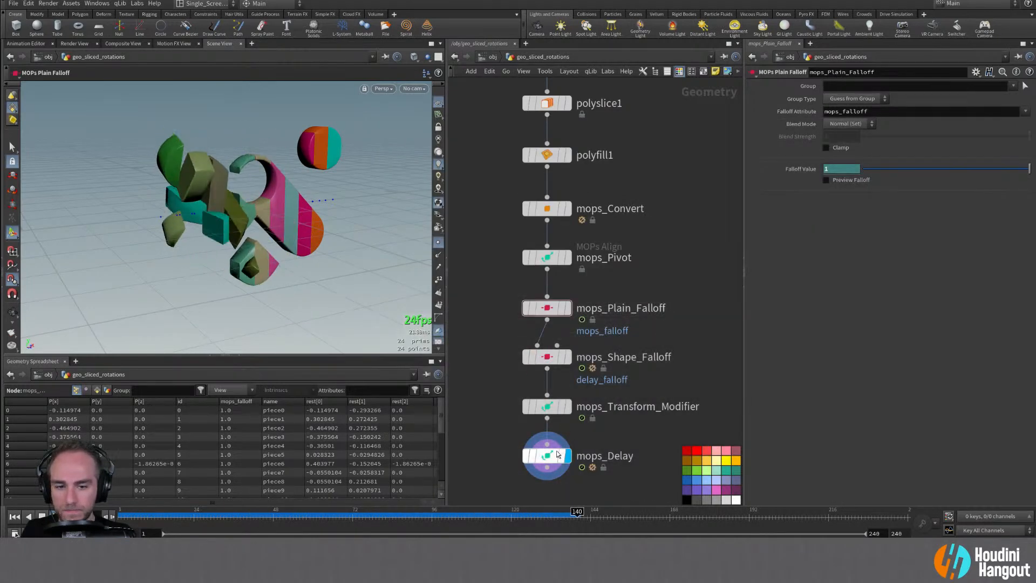
# Set the Delay Amount on mops_Delay to 3 seconds and play back the animation
pyautogui.click(547, 456)
pyautogui.doubleClick(826, 138)
pyautogui.write('3')
pyautogui.press('Return')
pyautogui.click(55, 517)
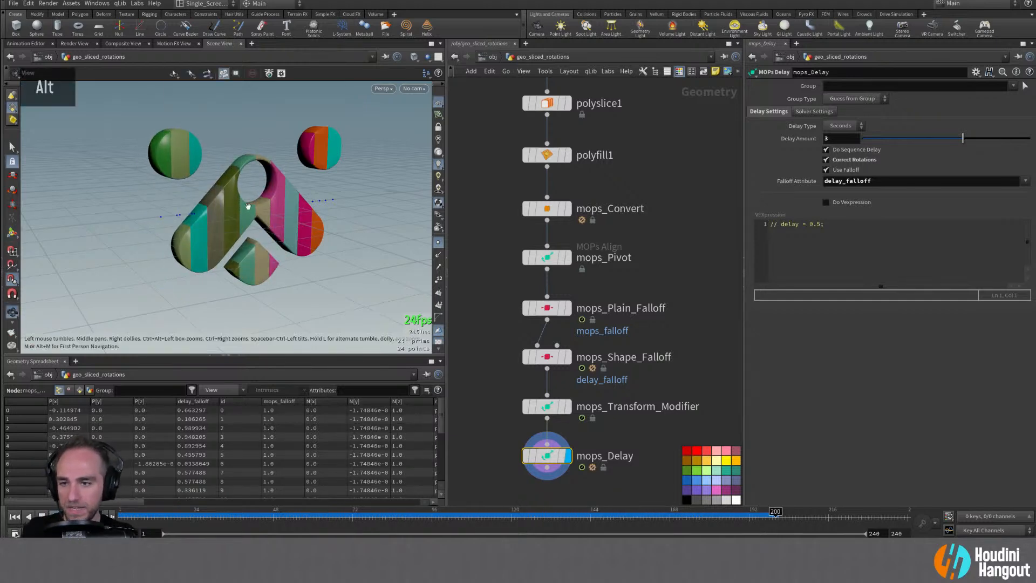
pyautogui.keyDown('alt'); pyautogui.moveTo(270, 213); pyautogui.dragTo(273, 192, button='right'); pyautogui.keyUp('alt')
pyautogui.keyDown('alt'); pyautogui.moveTo(272, 192); pyautogui.dragTo(245, 211, button='middle'); pyautogui.keyUp('alt')
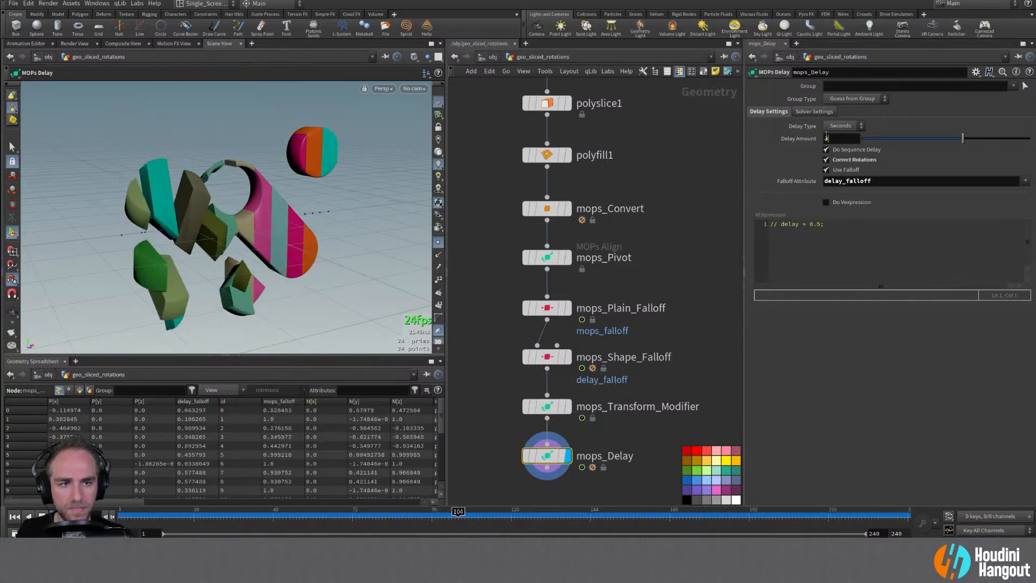
# Set the Delay Amount on mops_Delay to 2 seconds and replay the animation from the start
pyautogui.doubleClick(833, 138)
pyautogui.write('2')
pyautogui.press('Return')
pyautogui.click(15, 516)
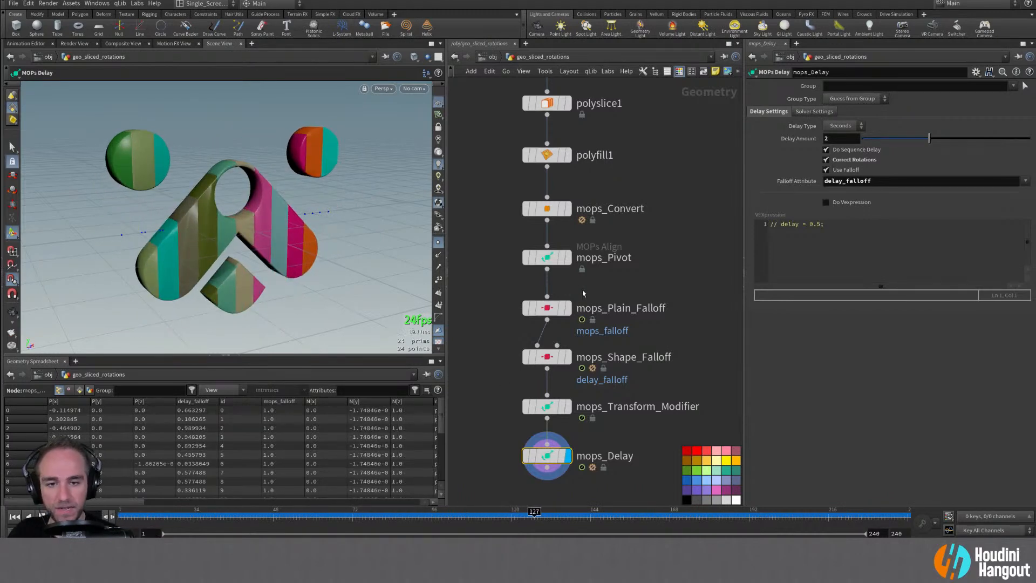
# Examine the pivot expression and the available Mode options on mops_Pivot, keeping Set Pivot (Local)
pyautogui.click(543, 257)
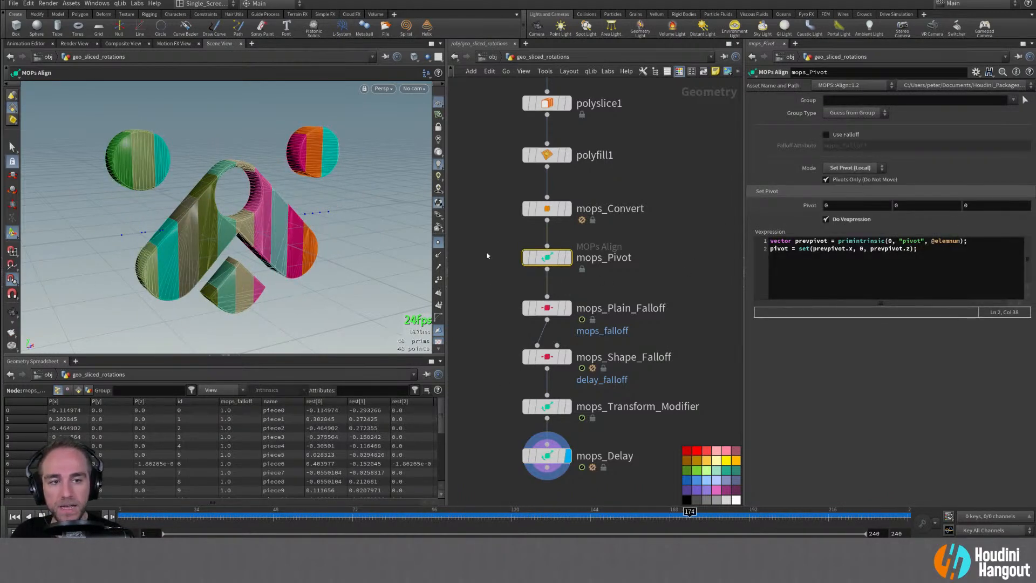
pyautogui.hotkey('ctrl', 'Up')
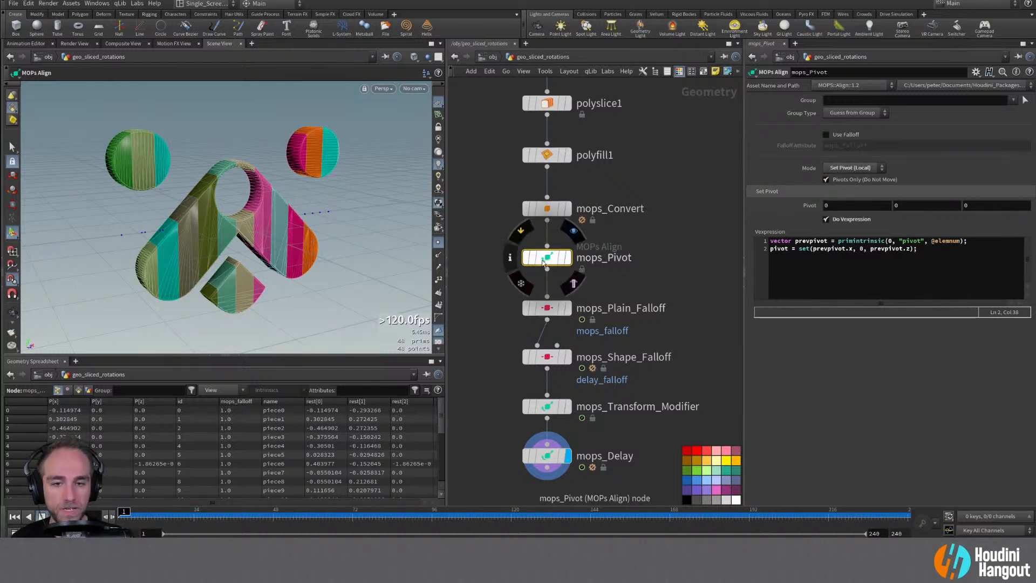
pyautogui.moveTo(561, 265)
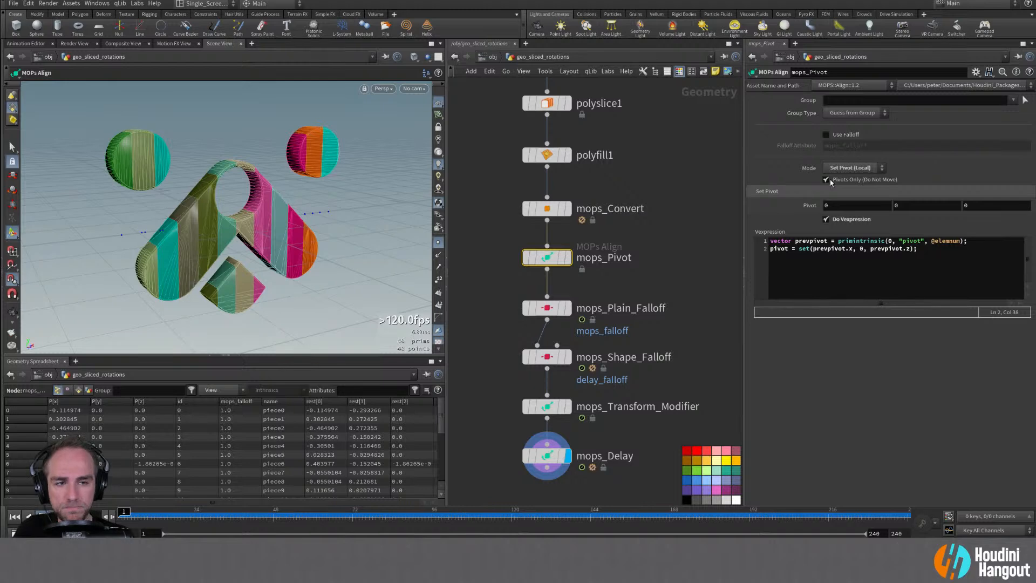
pyautogui.click(843, 168)
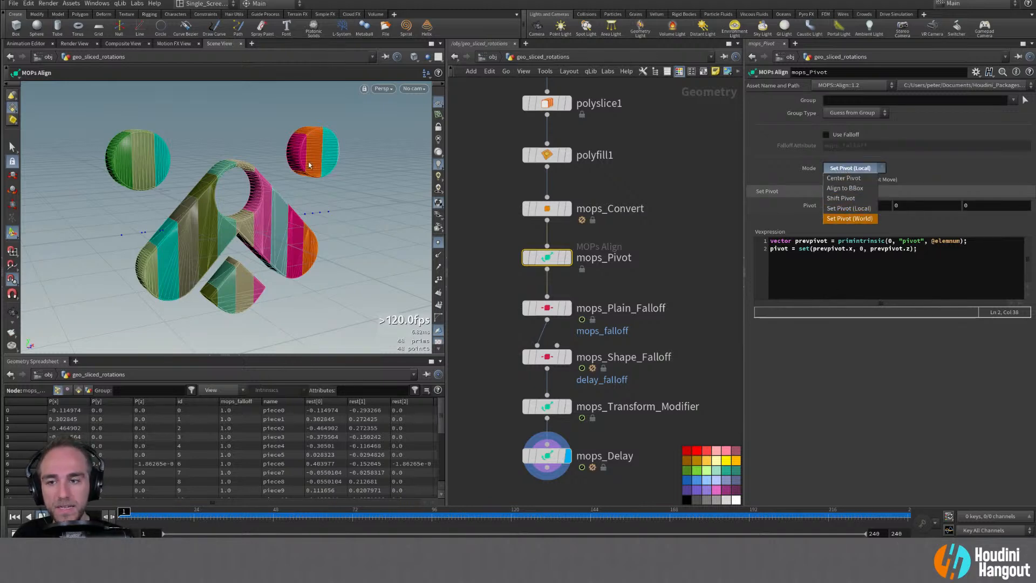
pyautogui.click(941, 167)
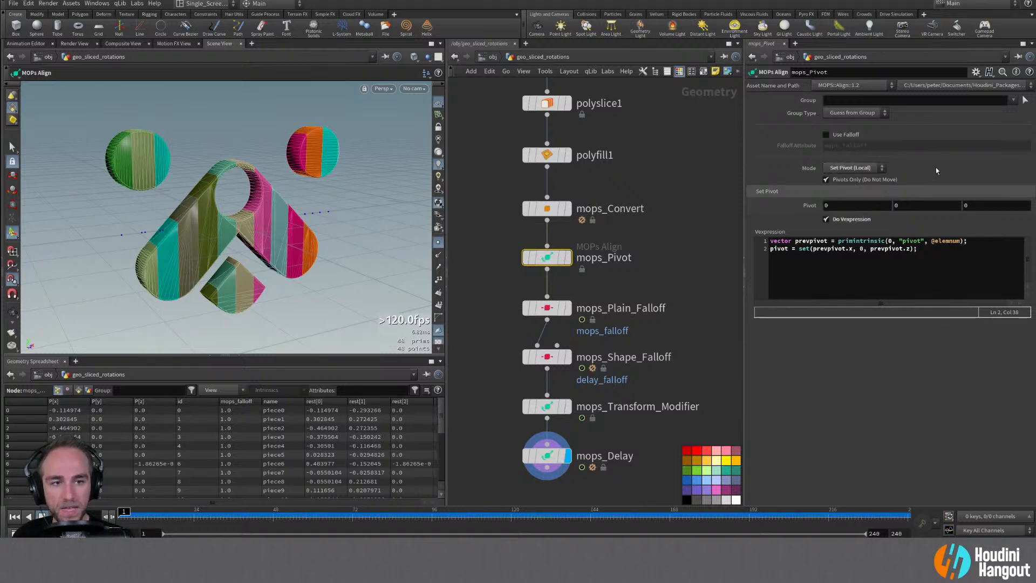
pyautogui.click(844, 167)
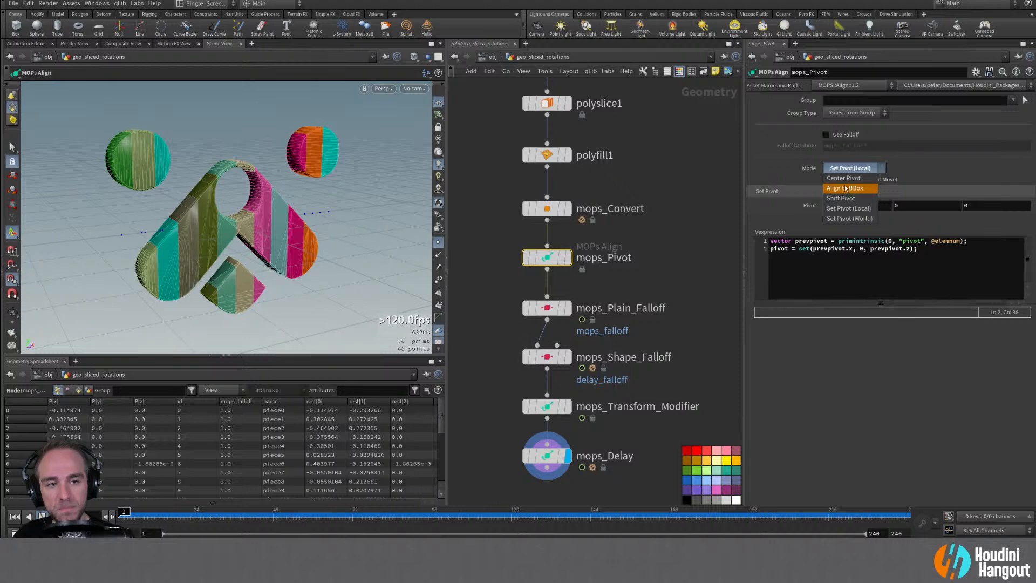
pyautogui.click(954, 164)
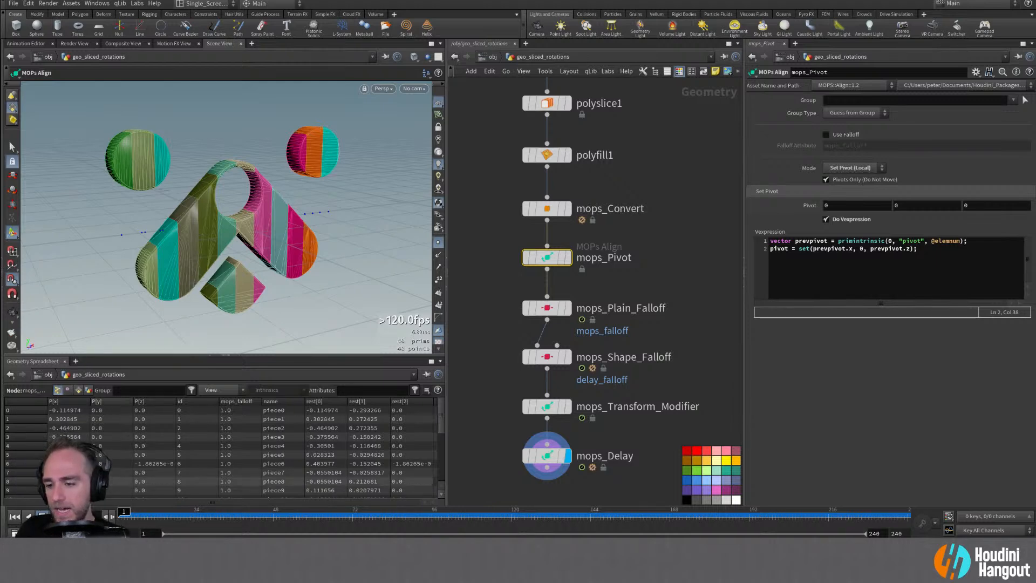
# Play back the delayed rotation and review the mops_Delay, mops_Pivot and mops_Plain_Falloff nodes
pyautogui.press('Up')
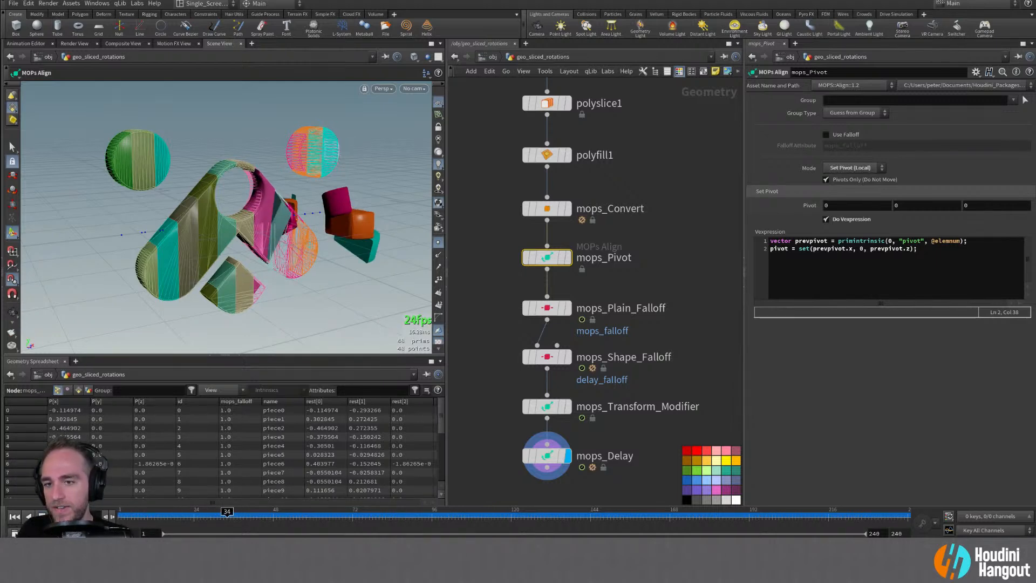
pyautogui.click(546, 456)
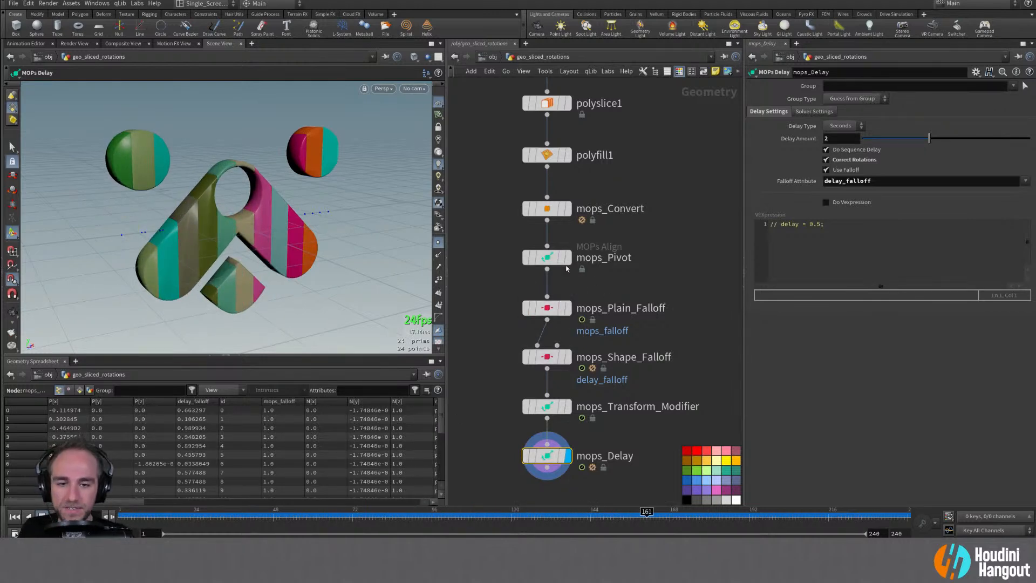
pyautogui.click(547, 256)
pyautogui.click(546, 306)
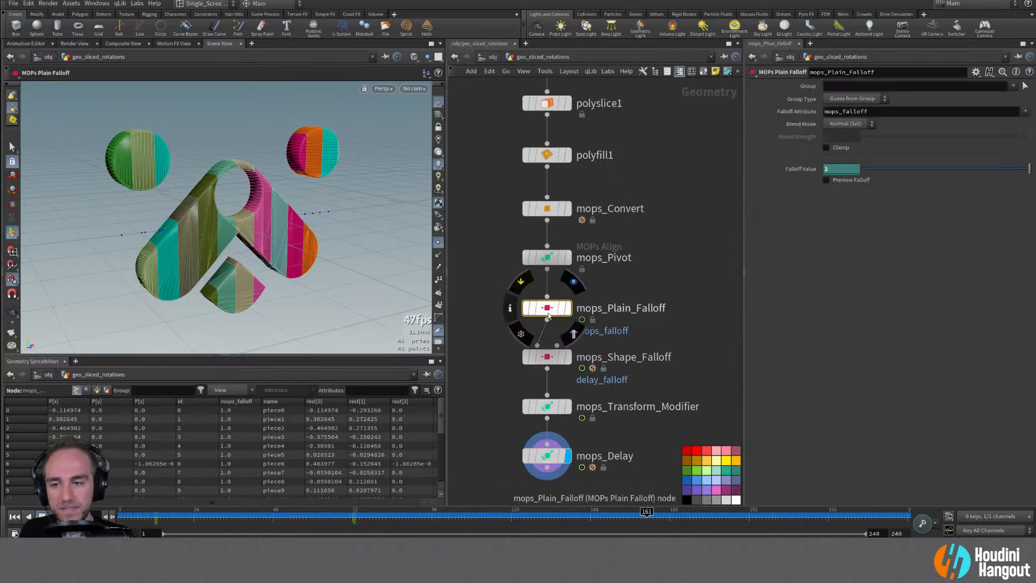
pyautogui.keyDown('alt'); pyautogui.moveTo(183, 217); pyautogui.dragTo(212, 211); pyautogui.keyUp('alt')
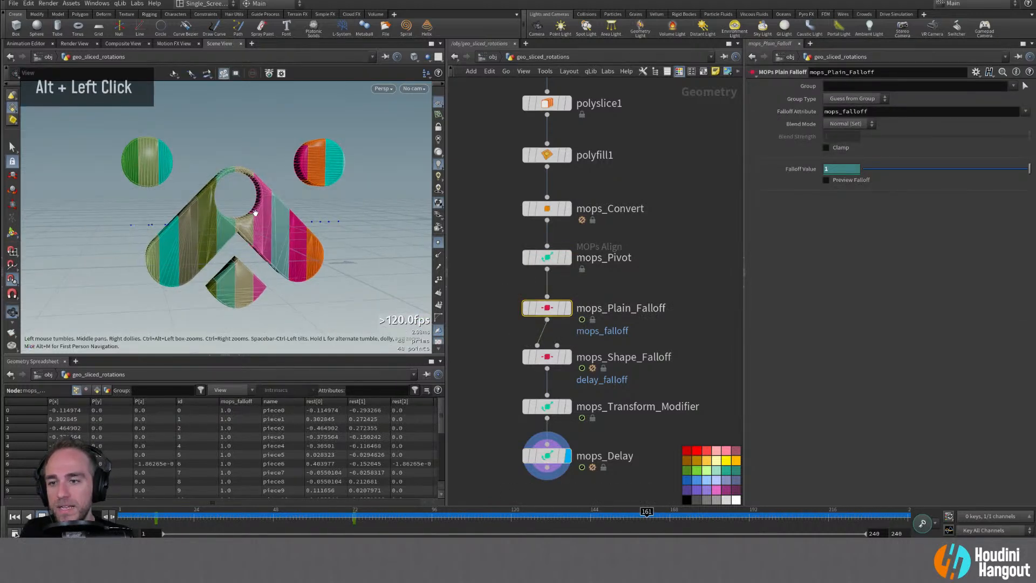
pyautogui.keyDown('alt'); pyautogui.moveTo(212, 212); pyautogui.dragTo(205, 214, button='middle'); pyautogui.keyUp('alt')
pyautogui.keyDown('alt'); pyautogui.moveTo(205, 215); pyautogui.dragTo(213, 210); pyautogui.keyUp('alt')
pyautogui.keyDown('alt'); pyautogui.moveTo(213, 211); pyautogui.dragTo(219, 206, button='middle'); pyautogui.keyUp('alt')
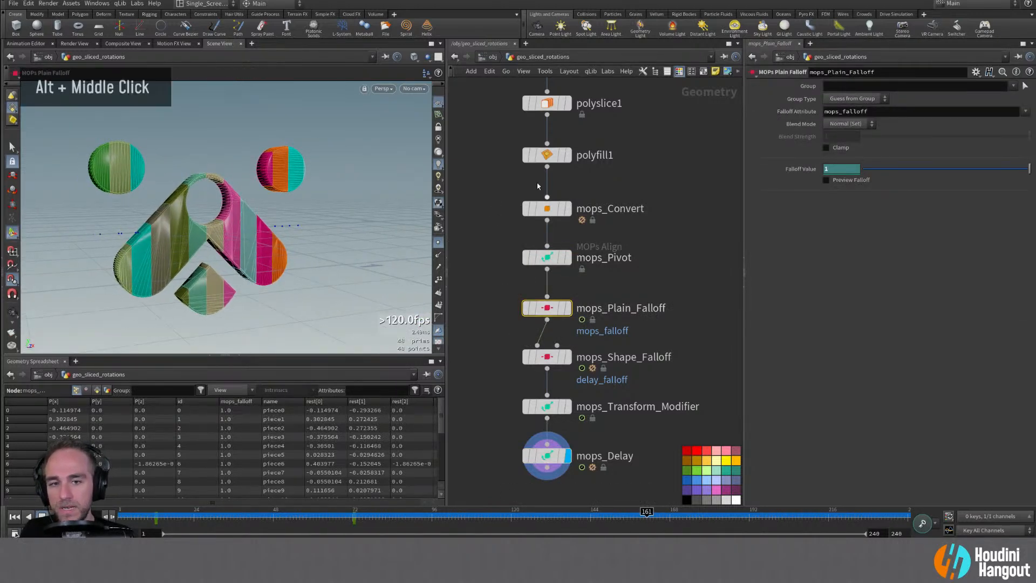
# Display the sliced geometry of polyslice1 and select the upstream divide1 node
pyautogui.doubleClick(546, 103)
pyautogui.keyDown('alt'); pyautogui.moveTo(259, 178); pyautogui.dragTo(232, 211, button='middle'); pyautogui.keyUp('alt')
pyautogui.keyDown('alt'); pyautogui.moveTo(232, 211); pyautogui.dragTo(203, 257); pyautogui.keyUp('alt')
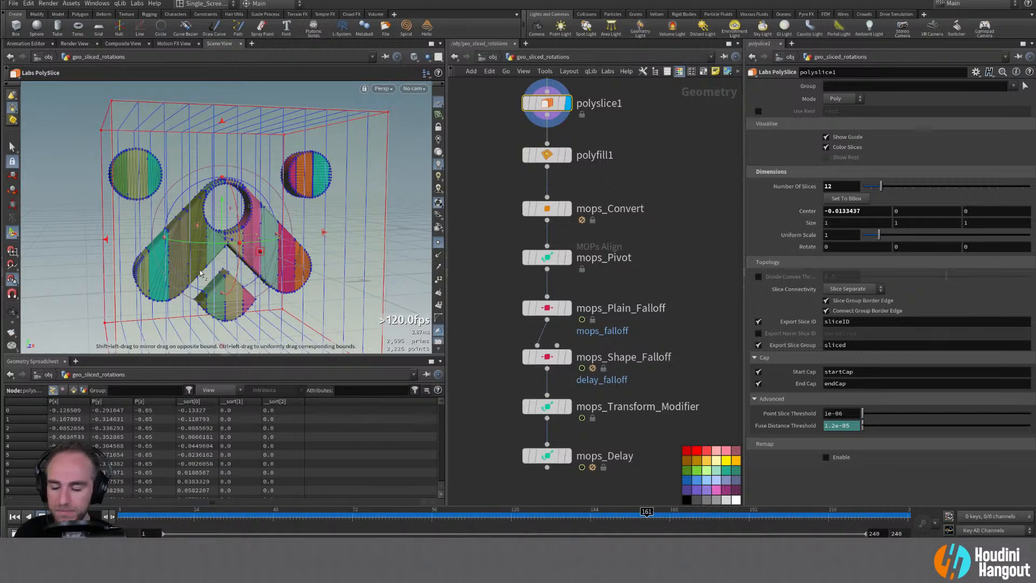
pyautogui.keyDown('alt'); pyautogui.moveTo(539, 108); pyautogui.dragTo(503, 260, button='middle'); pyautogui.keyUp('alt')
pyautogui.click(503, 260)
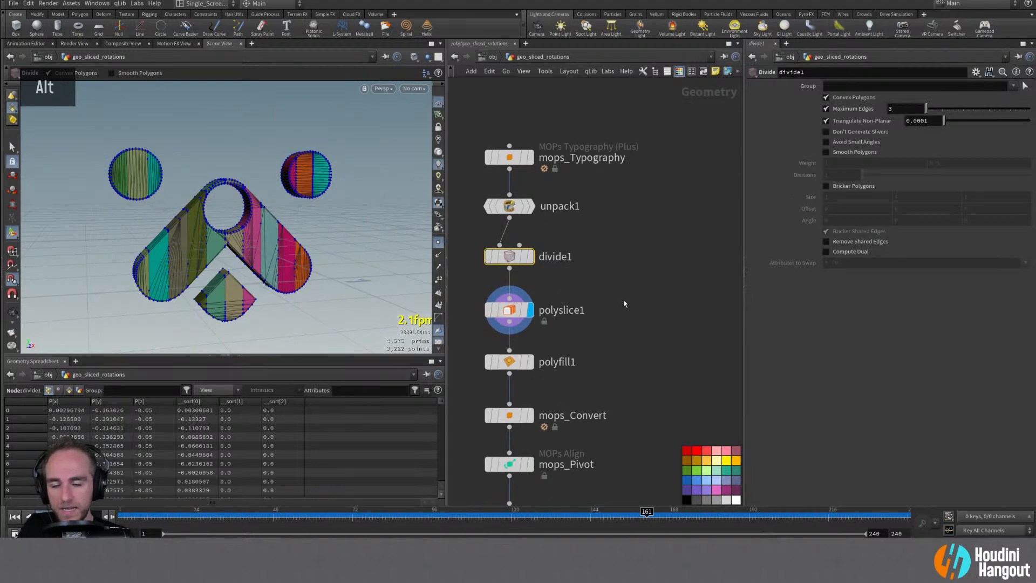
# Add a Sphere node to the network and place it beside polyslice1
pyautogui.press('Tab')
pyautogui.click(599, 338)
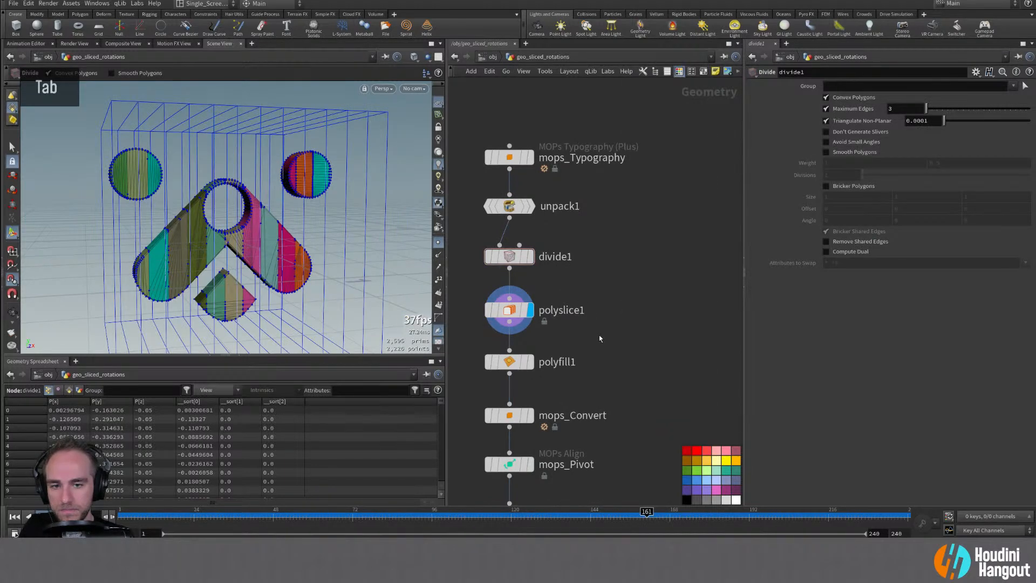
pyautogui.press('Tab')
pyautogui.write('sphe')
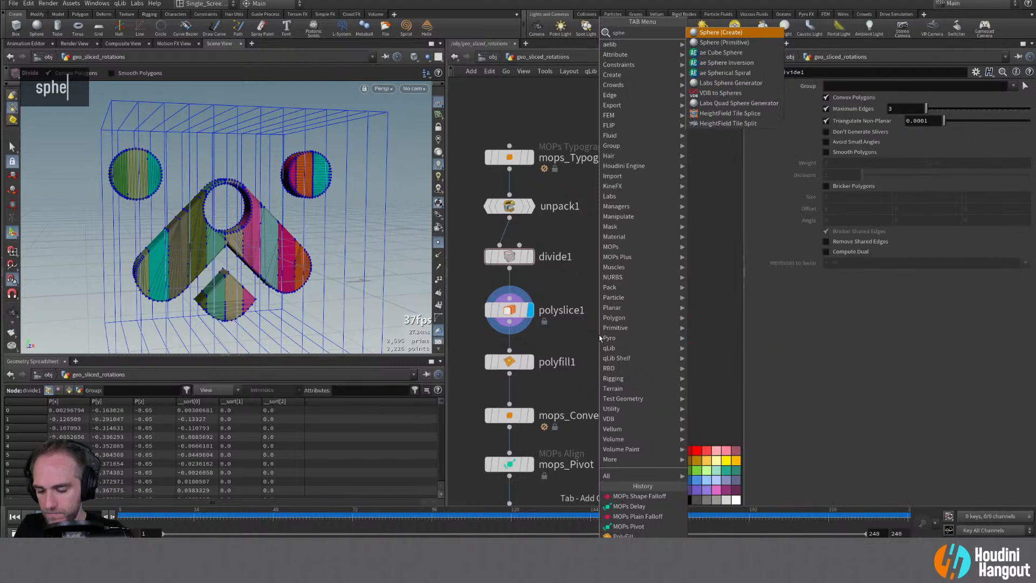
pyautogui.press('Return')
pyautogui.click(665, 285)
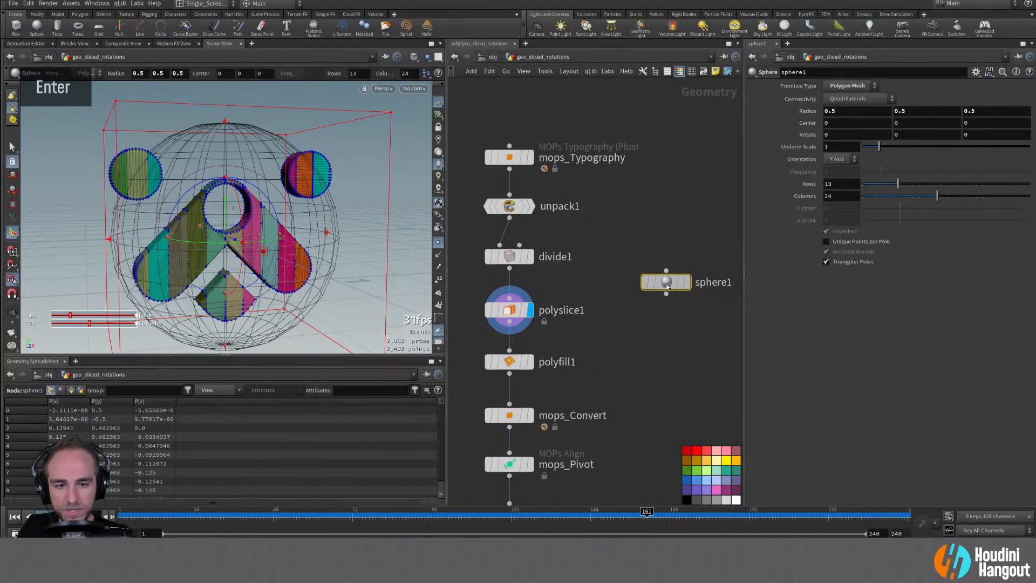
pyautogui.moveTo(666, 284); pyautogui.dragTo(667, 315)
# Add a Boolean Fracture node to the network and place it just below sphere1
pyautogui.press('Tab')
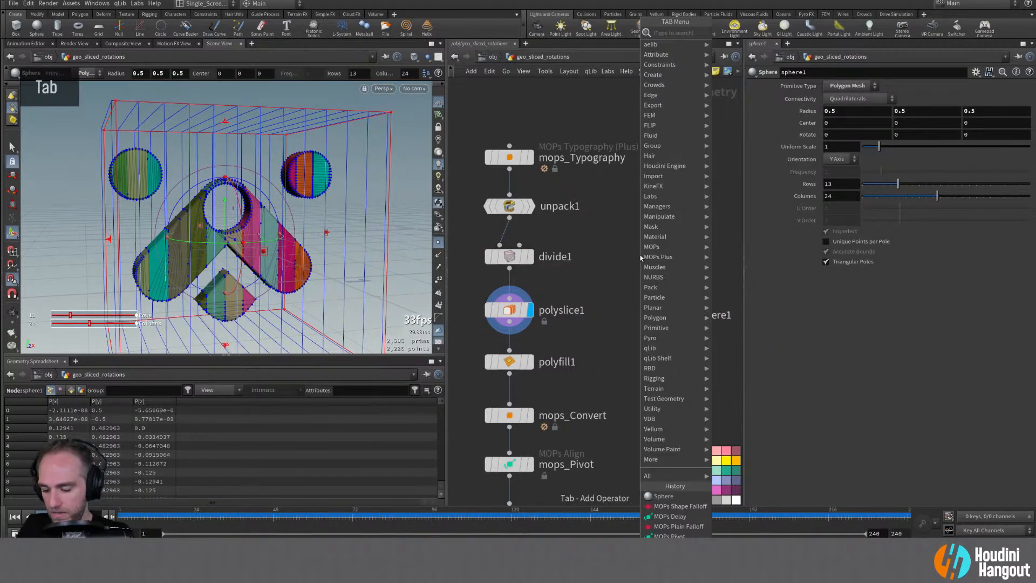
pyautogui.write('boolean')
pyautogui.press('Down')
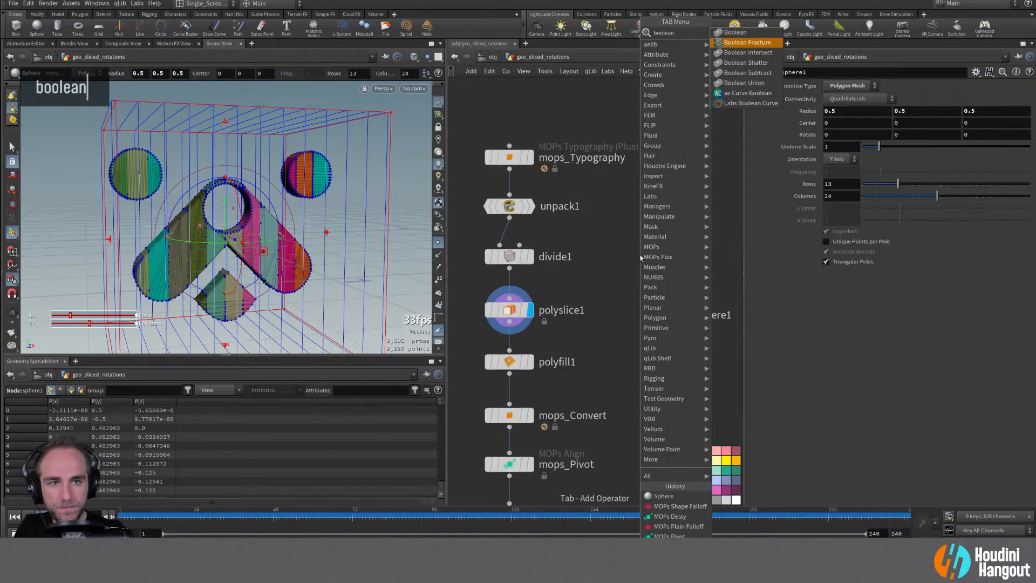
pyautogui.press('Return')
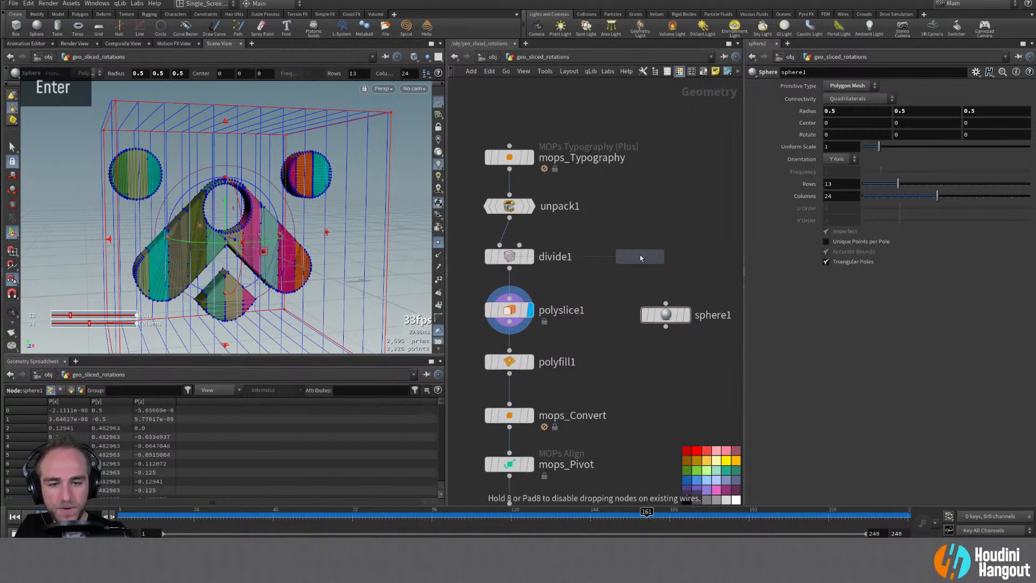
pyautogui.click(643, 354)
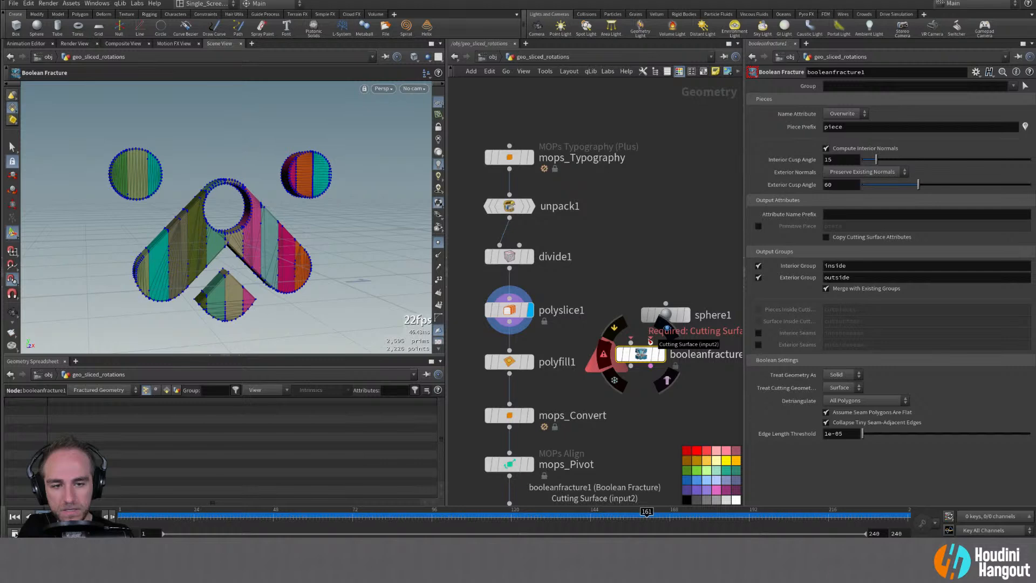
# Wire sphere1 into the Boolean Fracture node's cutting surface input and divide1 into its first input
pyautogui.click(650, 342)
pyautogui.click(660, 314)
pyautogui.click(630, 342)
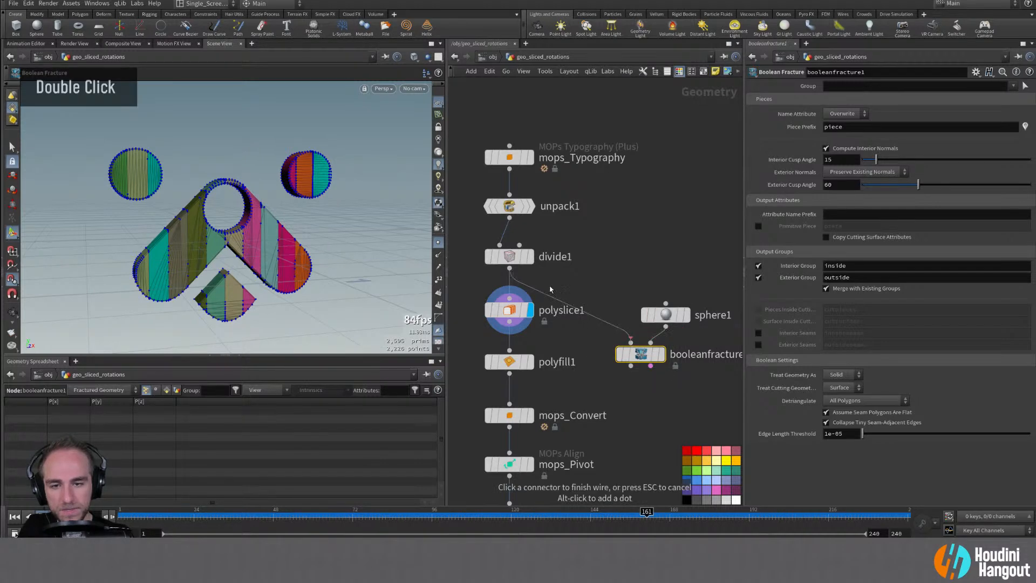
pyautogui.click(510, 268)
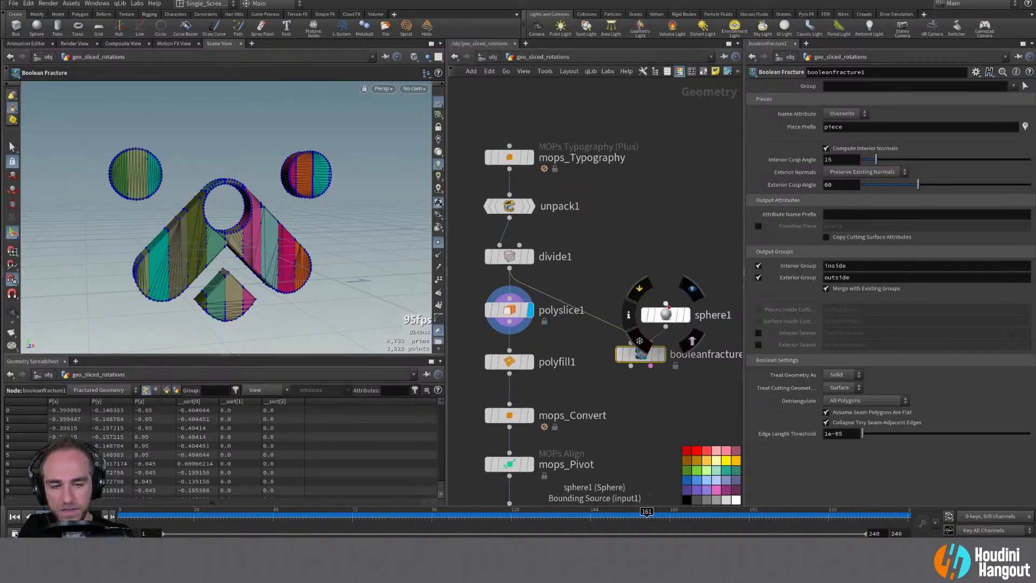
pyautogui.click(665, 303)
pyautogui.press('Escape')
# Display sphere1 and switch the display to booleanfracture1, moving that node slightly lower
pyautogui.click(685, 315)
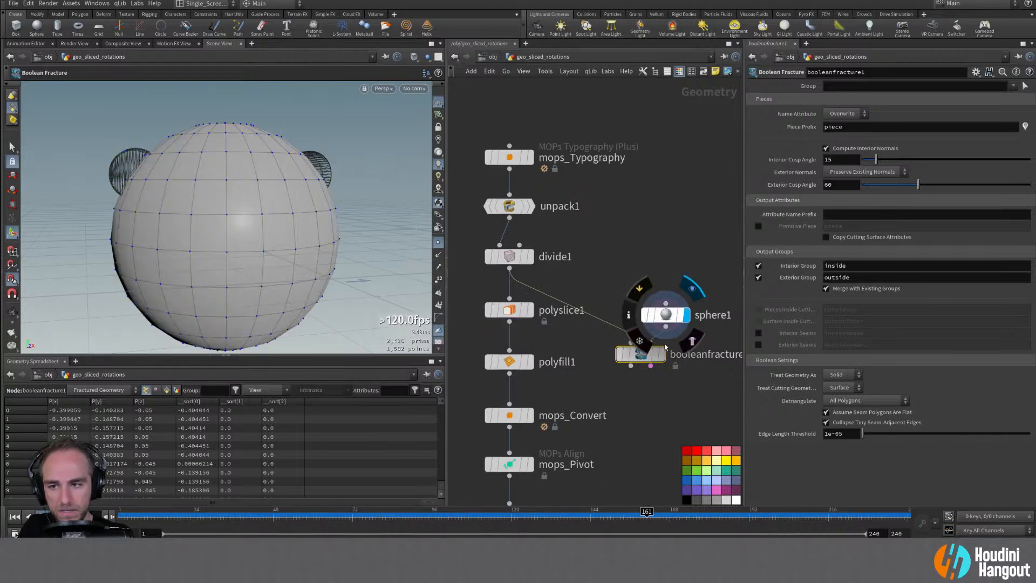
pyautogui.click(660, 354)
pyautogui.moveTo(378, 273)
pyautogui.keyDown('alt'); pyautogui.mouseDown()
pyautogui.moveTo(410, 275)
pyautogui.moveTo(367, 271)
pyautogui.mouseUp(); pyautogui.keyUp('alt')
pyautogui.moveTo(635, 357); pyautogui.dragTo(635, 364)
pyautogui.moveTo(197, 205)
pyautogui.keyDown('alt'); pyautogui.mouseDown()
pyautogui.moveTo(146, 204)
pyautogui.moveTo(200, 207)
pyautogui.mouseUp(); pyautogui.keyUp('alt')
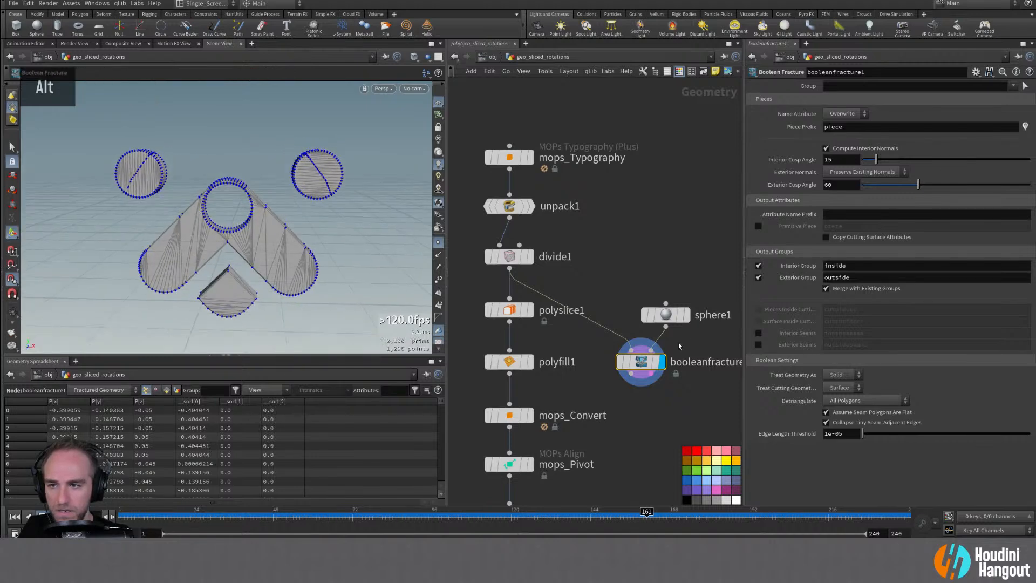
# Set sphere1's uniform scale to 0.53 and inspect booleanfracture1's node info and primitive attributes
pyautogui.click(669, 314)
pyautogui.moveTo(879, 146); pyautogui.dragTo(872, 147)
pyautogui.middleClick(640, 368)
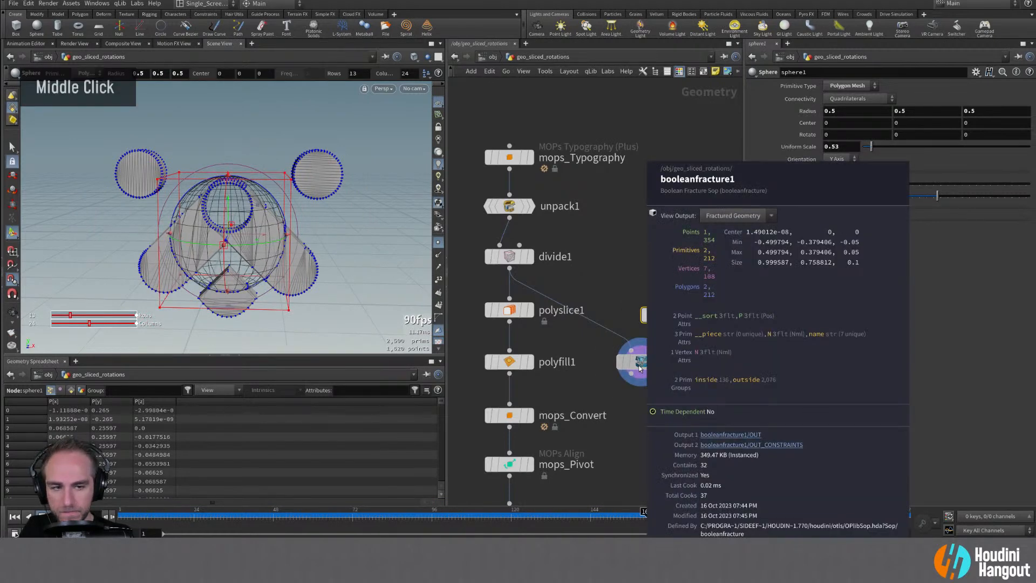
pyautogui.click(640, 367)
pyautogui.scroll(5, 144, 442)
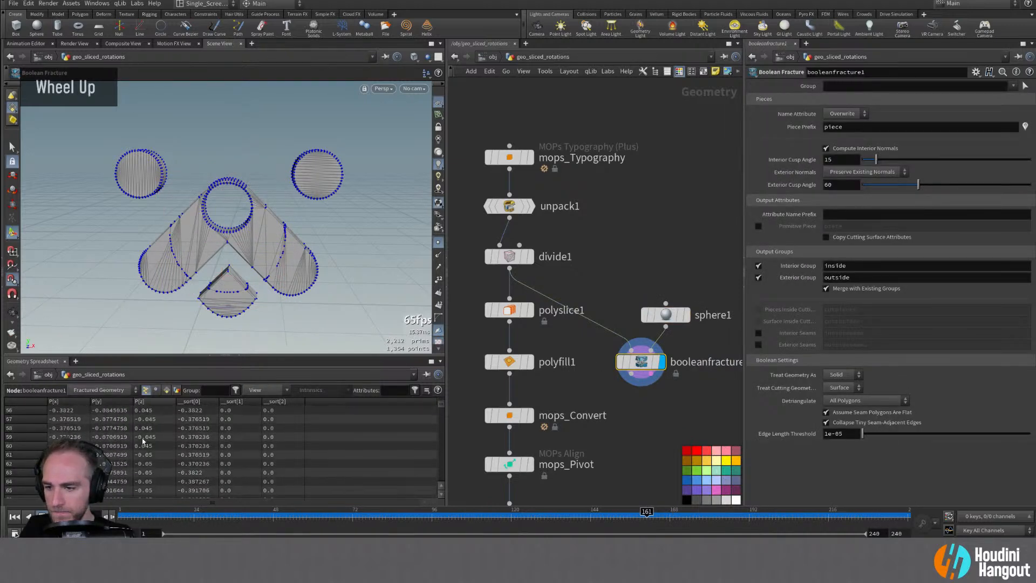
pyautogui.click(167, 390)
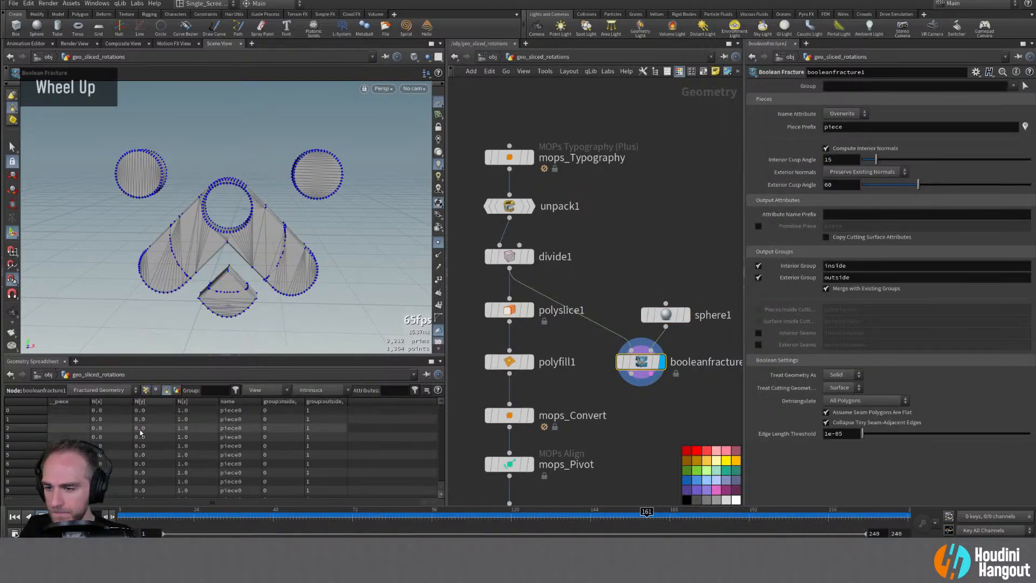
pyautogui.scroll(-10, 423, 435)
# Visualize the primitive name attribute of booleanfracture1 as colors from its node info
pyautogui.moveTo(440, 409); pyautogui.dragTo(430, 375)
pyautogui.keyDown('alt'); pyautogui.moveTo(347, 303); pyautogui.dragTo(323, 302); pyautogui.keyUp('alt')
pyautogui.click(604, 362)
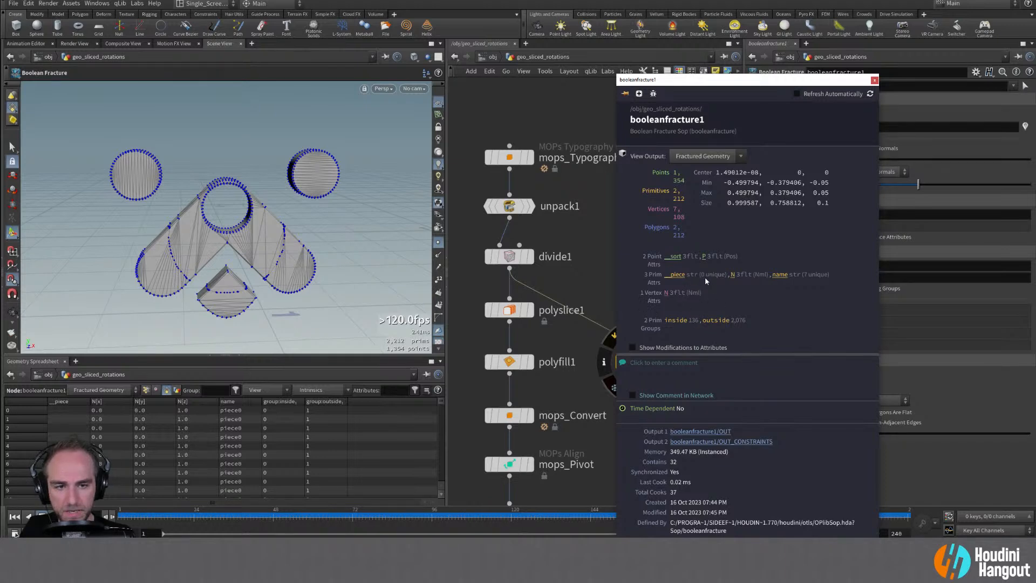
pyautogui.click(778, 274)
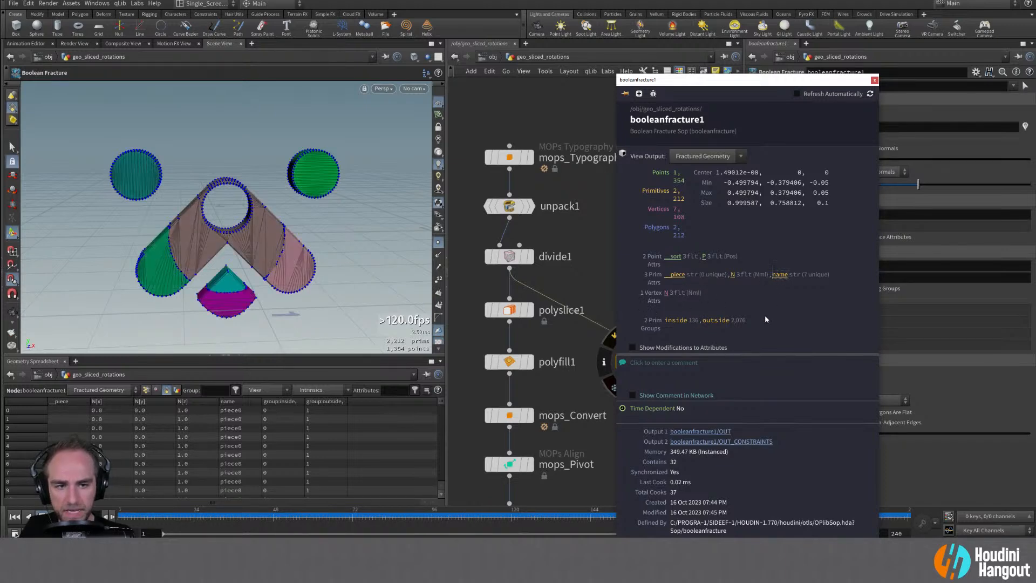
pyautogui.click(874, 82)
pyautogui.keyDown('alt'); pyautogui.moveTo(291, 243); pyautogui.dragTo(264, 232); pyautogui.keyUp('alt')
# Spread sphere1 and booleanfracture1 apart and insert a Duplicate (Copy and Transform) node on the wire between them
pyautogui.moveTo(667, 312); pyautogui.dragTo(669, 264)
pyautogui.doubleClick(668, 264)
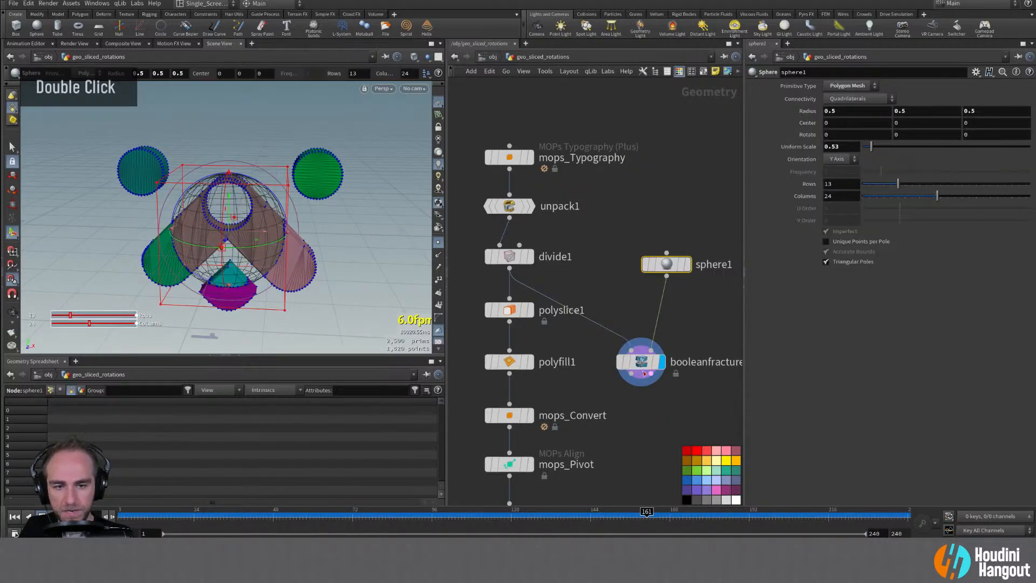
pyautogui.moveTo(640, 361); pyautogui.dragTo(624, 398)
pyautogui.press('Tab')
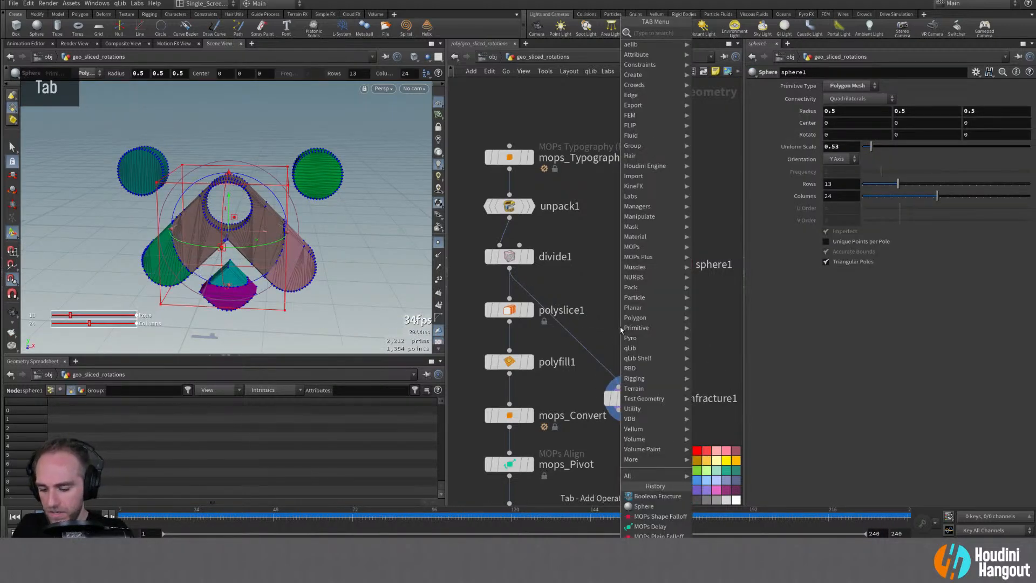
pyautogui.write('dupl')
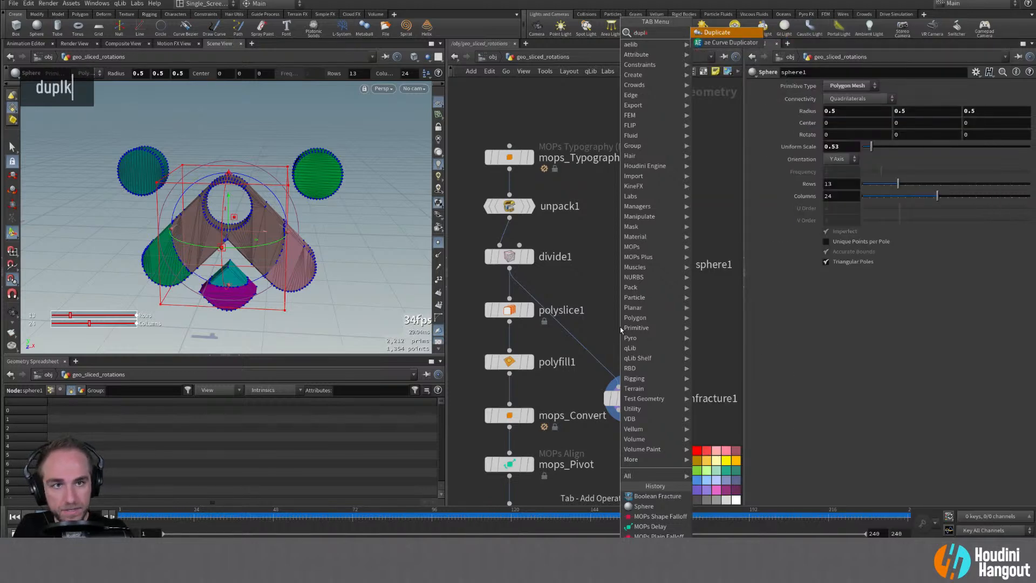
pyautogui.press('Return')
pyautogui.click(656, 326)
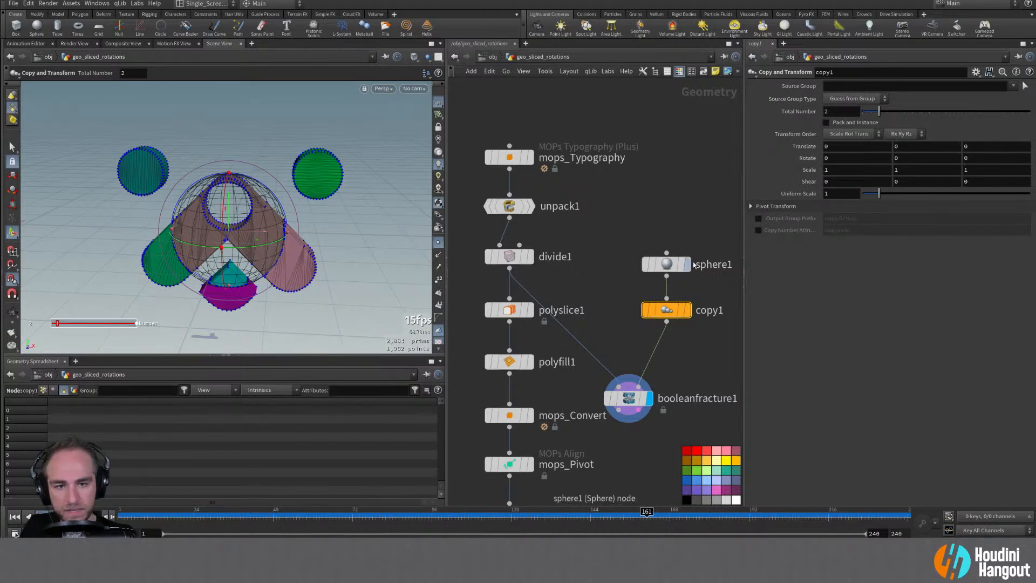
# Set sphere1's uniform scale to 0.2
pyautogui.click(666, 264)
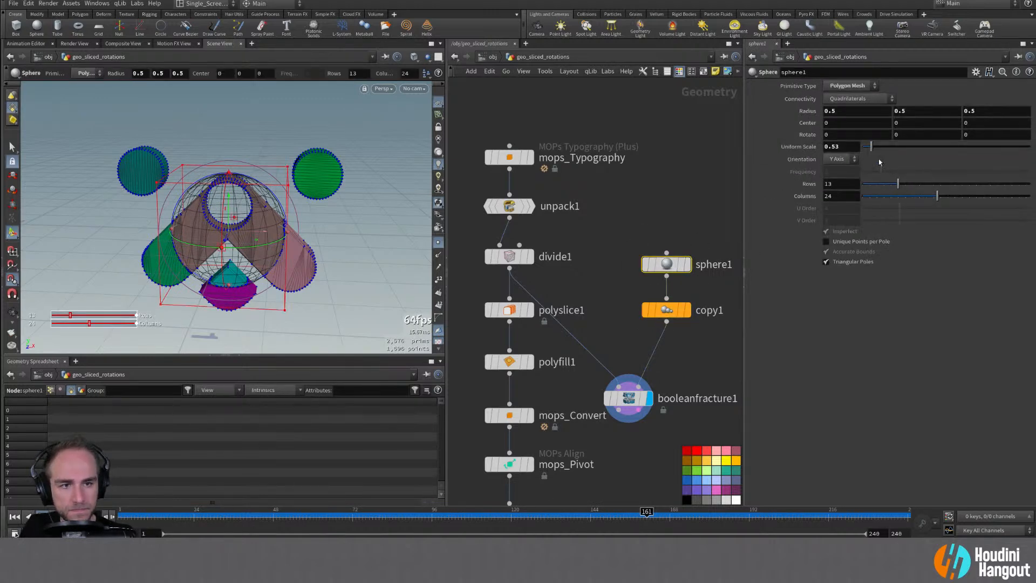
pyautogui.moveTo(870, 149); pyautogui.dragTo(866, 150)
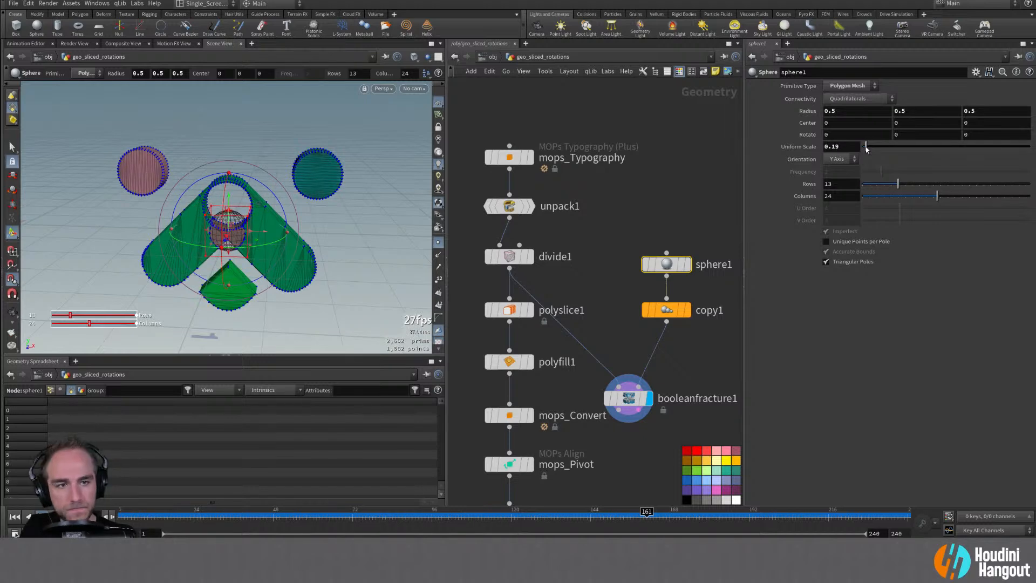
pyautogui.doubleClick(834, 147)
pyautogui.write('0.2')
pyautogui.press('Return')
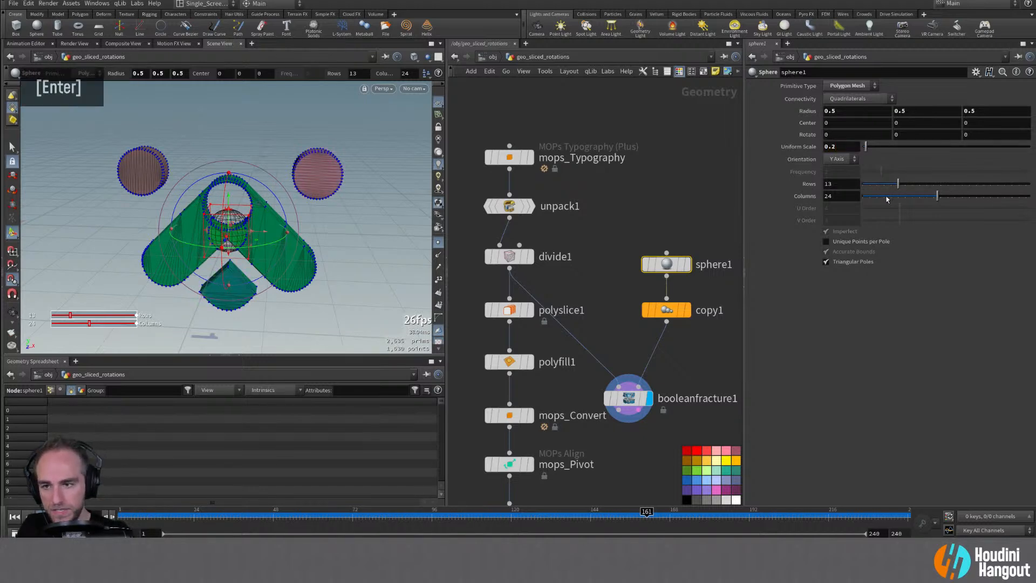
# Set copy1's total number to 10 and adjust its uniform scale so nested spheres cut the logo into tight concentric rings
pyautogui.click(683, 312)
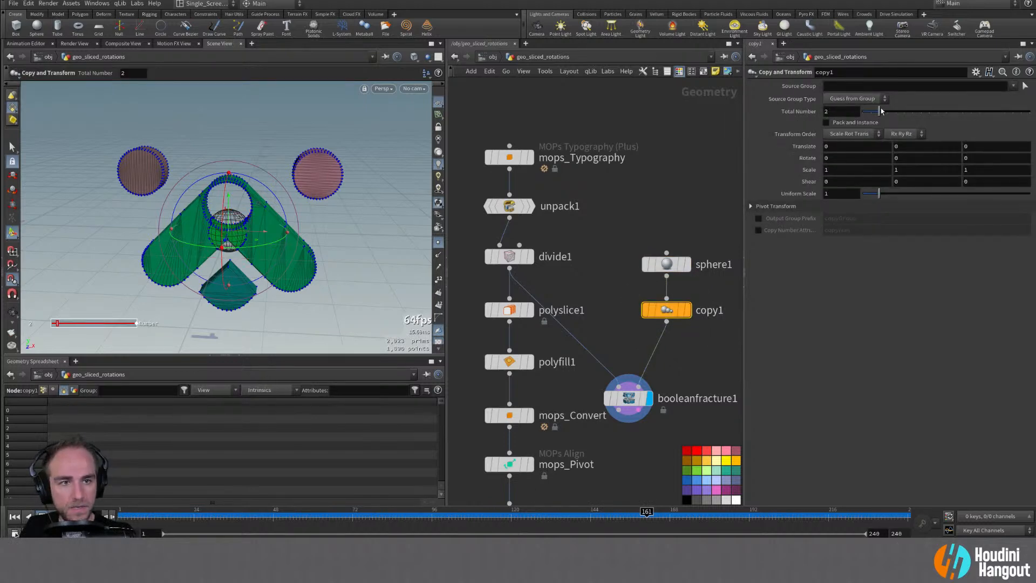
pyautogui.moveTo(889, 110); pyautogui.dragTo(895, 111)
pyautogui.moveTo(881, 196); pyautogui.dragTo(886, 196)
pyautogui.moveTo(899, 112); pyautogui.dragTo(911, 115)
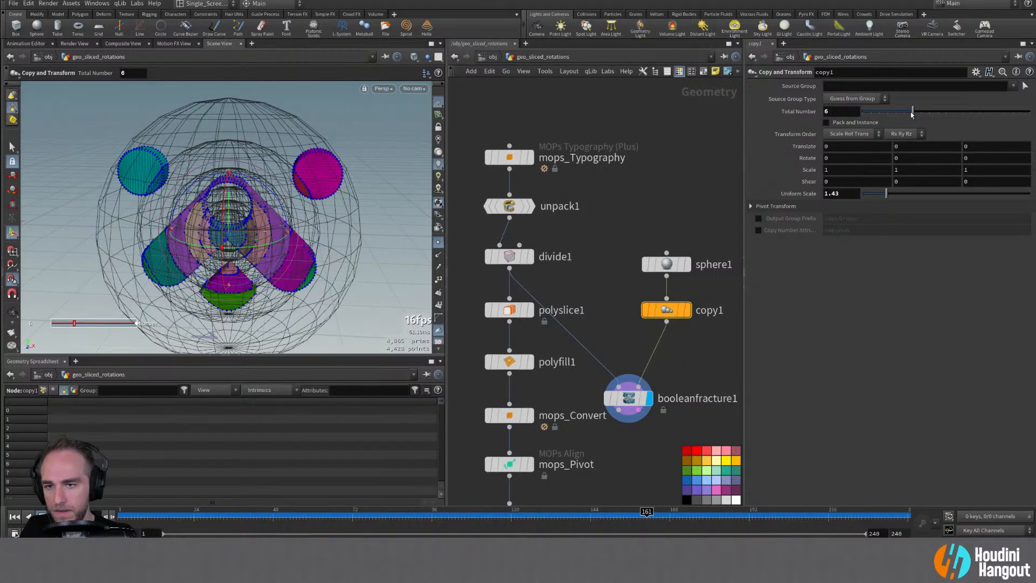
pyautogui.moveTo(885, 196); pyautogui.dragTo(885, 197)
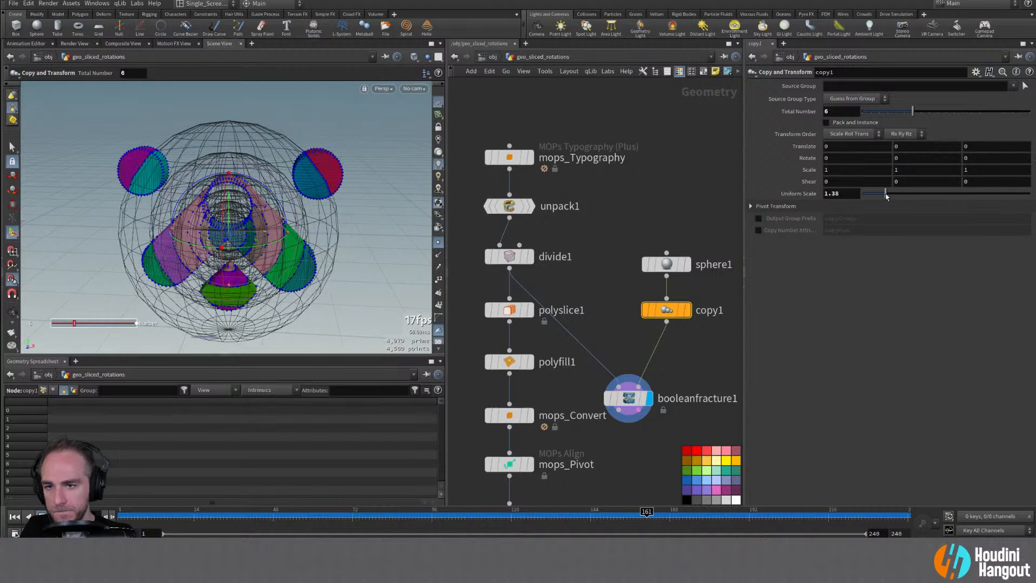
pyautogui.keyDown('alt'); pyautogui.moveTo(286, 258); pyautogui.dragTo(332, 257); pyautogui.keyUp('alt')
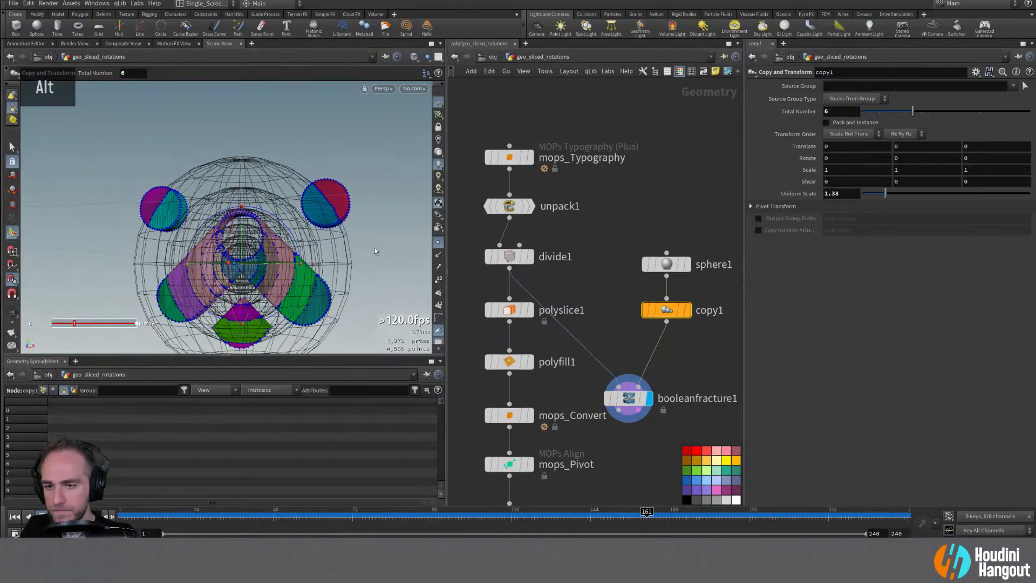
pyautogui.moveTo(930, 112); pyautogui.dragTo(945, 113)
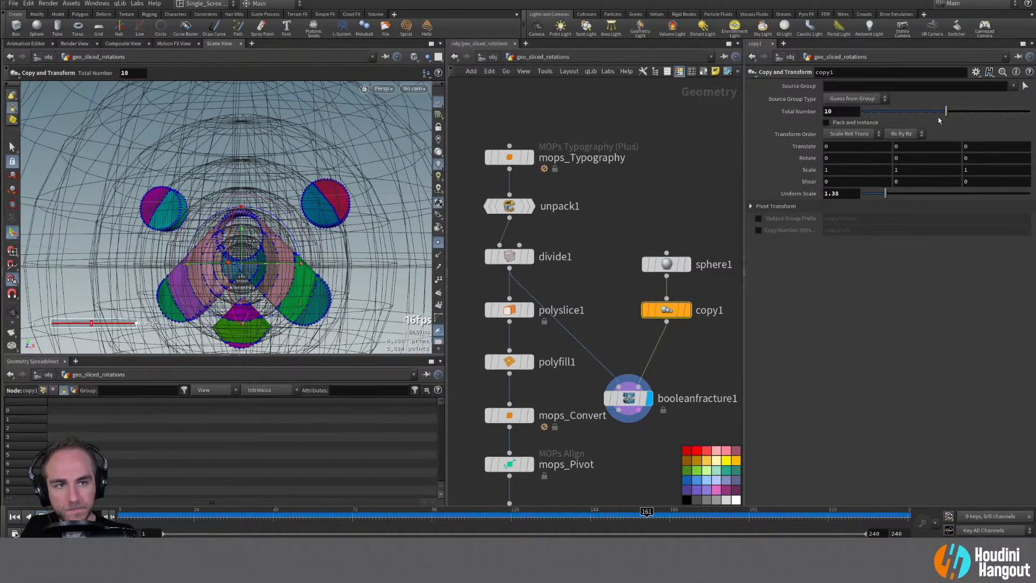
pyautogui.moveTo(842, 203); pyautogui.dragTo(759, 226, button='middle')
pyautogui.keyDown('alt'); pyautogui.moveTo(362, 220); pyautogui.dragTo(260, 226); pyautogui.keyUp('alt')
# Move sphere1, copy1 and booleanfracture1 together higher in the network, beside the original slicing nodes
pyautogui.moveTo(606, 212); pyautogui.dragTo(679, 422)
pyautogui.moveTo(627, 398); pyautogui.dragTo(636, 310)
pyautogui.keyDown('alt'); pyautogui.moveTo(621, 392); pyautogui.dragTo(629, 303, button='right'); pyautogui.keyUp('alt')
pyautogui.keyDown('alt'); pyautogui.moveTo(653, 372); pyautogui.dragTo(645, 361, button='middle'); pyautogui.keyUp('alt')
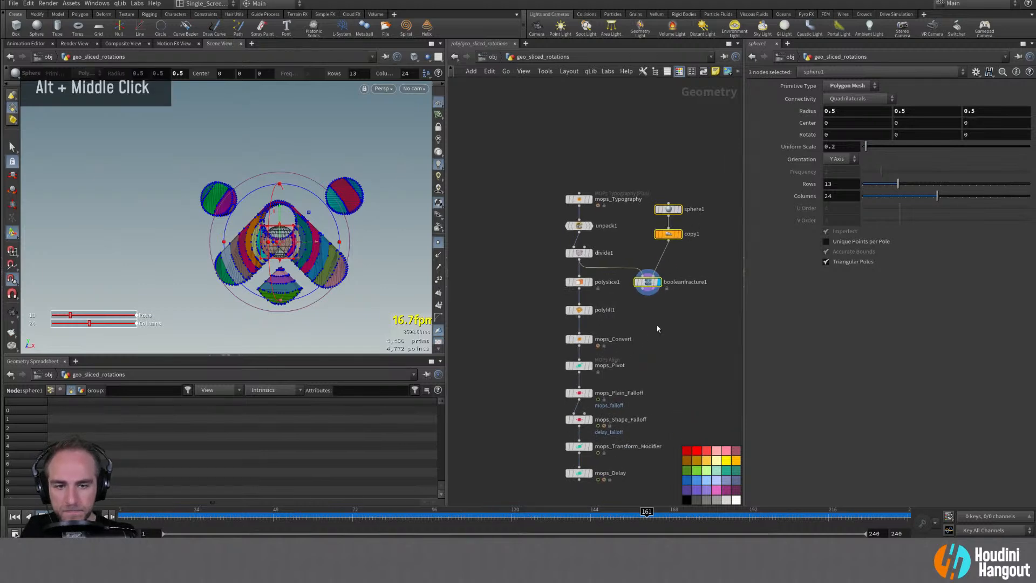
# Move the chain from mops_Convert to mops_Delay lower and duplicate all its nodes alongside
pyautogui.moveTo(543, 336); pyautogui.dragTo(618, 504)
pyautogui.moveTo(580, 337); pyautogui.dragTo(615, 410)
pyautogui.click(579, 376)
pyautogui.moveTo(667, 366); pyautogui.dragTo(658, 311, button='middle')
pyautogui.moveTo(514, 299); pyautogui.dragTo(623, 459)
pyautogui.moveTo(570, 320)
pyautogui.keyDown('alt'); pyautogui.mouseDown()
pyautogui.moveTo(660, 320)
pyautogui.moveTo(643, 277)
pyautogui.mouseUp(); pyautogui.keyUp('alt')
# Wire booleanfracture1 into the duplicated mops_Convert1 and display its packed output
pyautogui.click(639, 233)
pyautogui.click(659, 315)
pyautogui.click(671, 320)
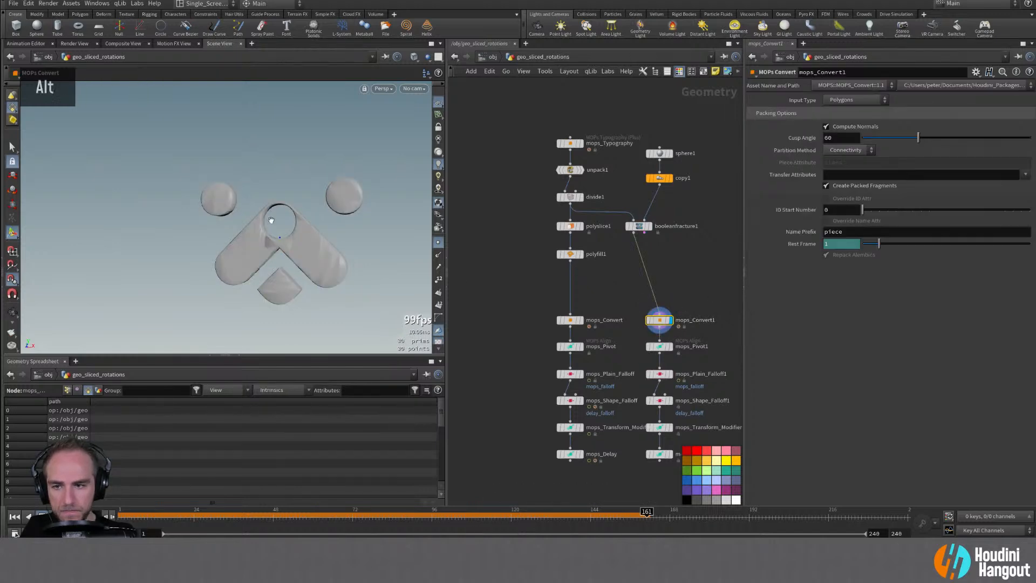
pyautogui.keyDown('alt'); pyautogui.moveTo(267, 218); pyautogui.dragTo(270, 238, button='right'); pyautogui.keyUp('alt')
pyautogui.keyDown('alt'); pyautogui.moveTo(270, 237); pyautogui.dragTo(262, 250); pyautogui.keyUp('alt')
# Inspect mops_Convert1's node info and compare the displayed colors of mops_Pivot1, booleanfracture1, polyfill1 and mops_Convert
pyautogui.middleClick(659, 320)
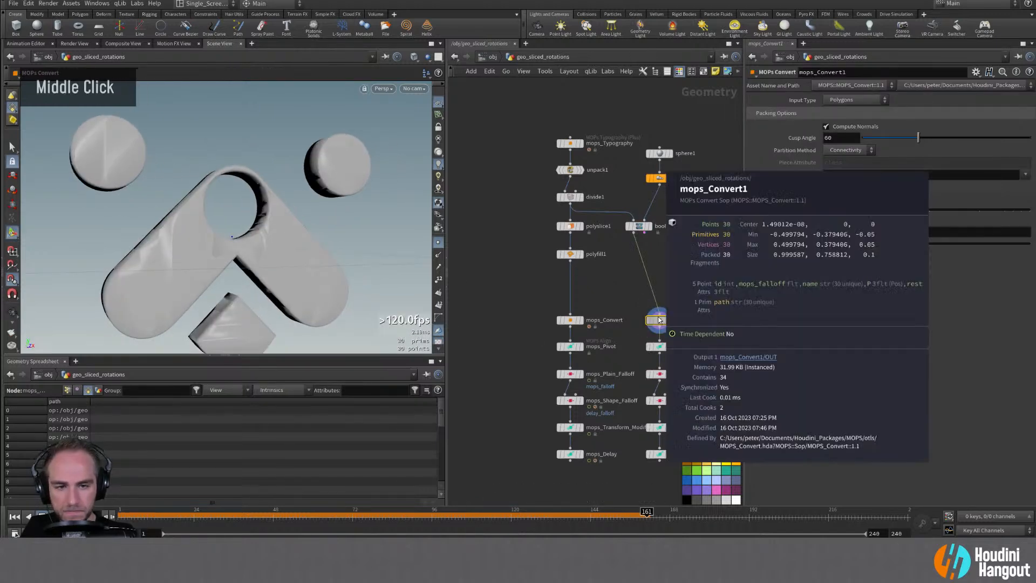
pyautogui.doubleClick(672, 346)
pyautogui.moveTo(270, 212)
pyautogui.keyDown('alt'); pyautogui.mouseDown()
pyautogui.moveTo(268, 230)
pyautogui.moveTo(231, 226)
pyautogui.moveTo(258, 201)
pyautogui.mouseUp(); pyautogui.keyUp('alt')
pyautogui.click(670, 319)
pyautogui.doubleClick(659, 320)
pyautogui.doubleClick(644, 225)
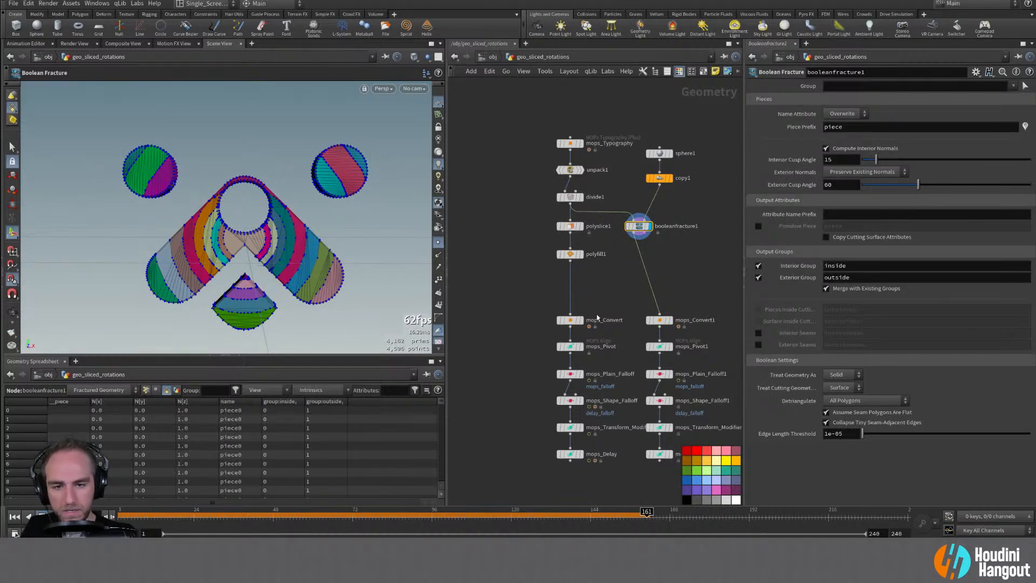
pyautogui.doubleClick(571, 254)
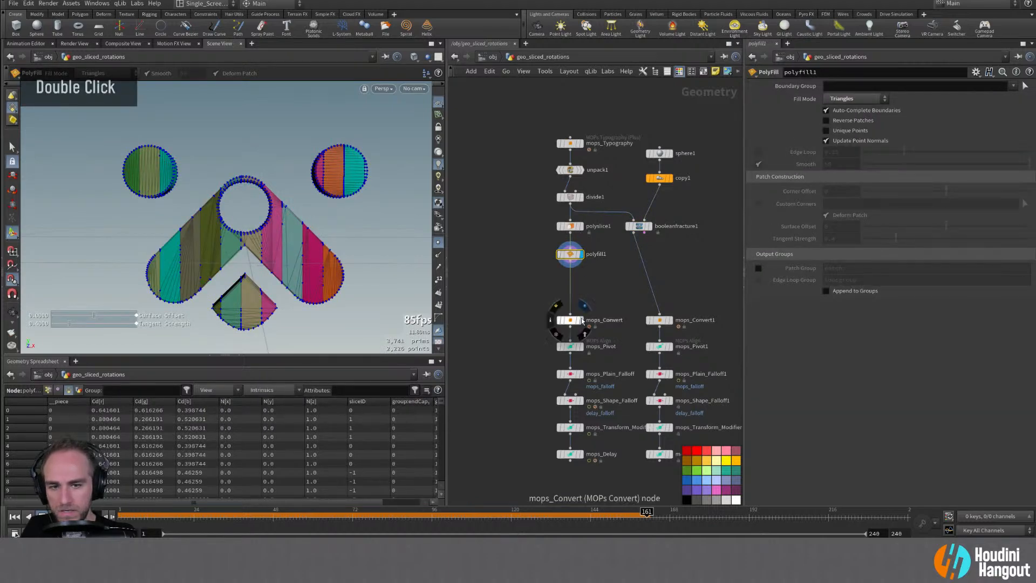
pyautogui.doubleClick(570, 320)
# Insert a Color node between booleanfracture1 and mops_Convert1 and set its color type to Random from Attribute
pyautogui.press('Tab')
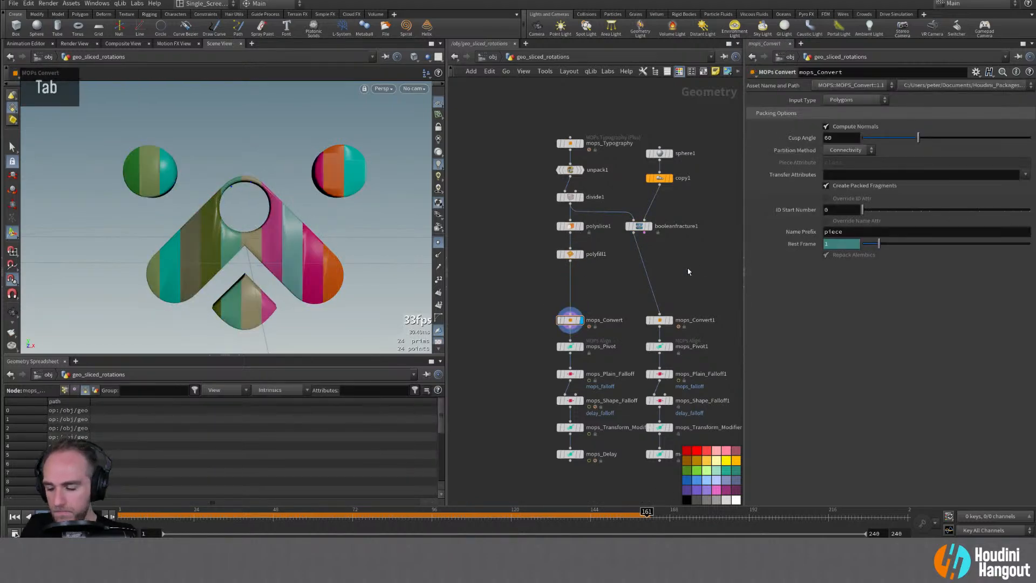
pyautogui.write('color')
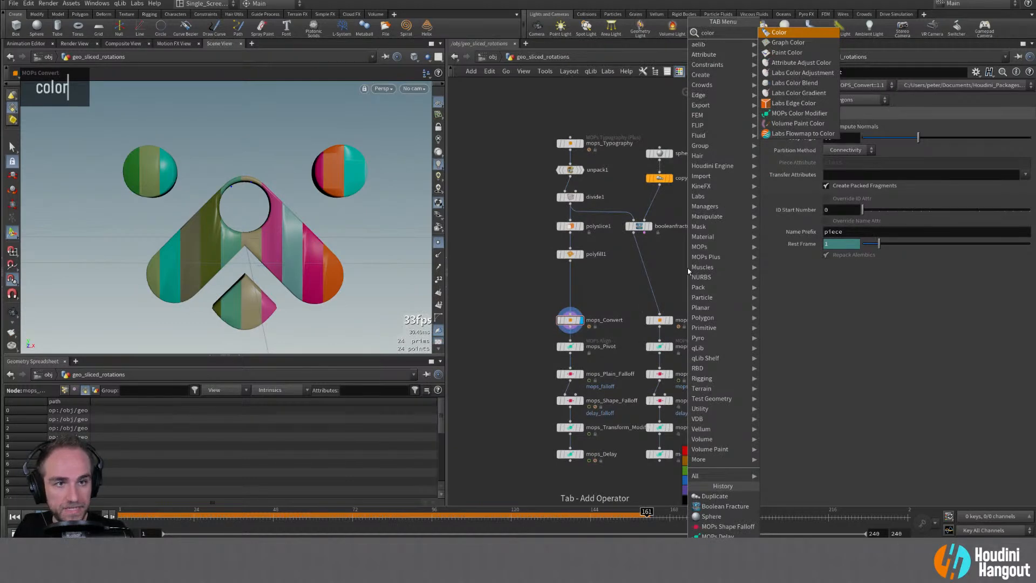
pyautogui.press('Return')
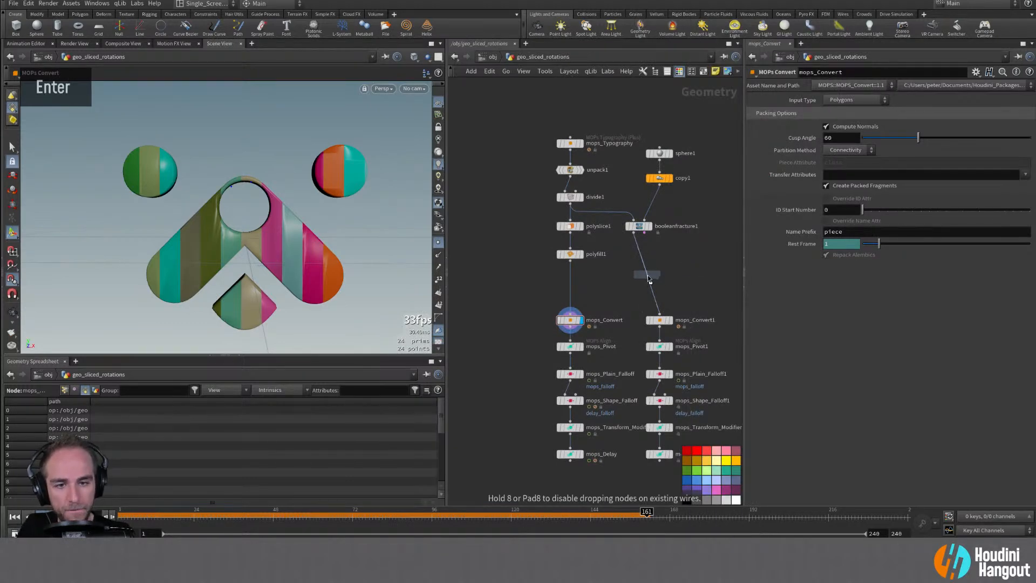
pyautogui.click(646, 274)
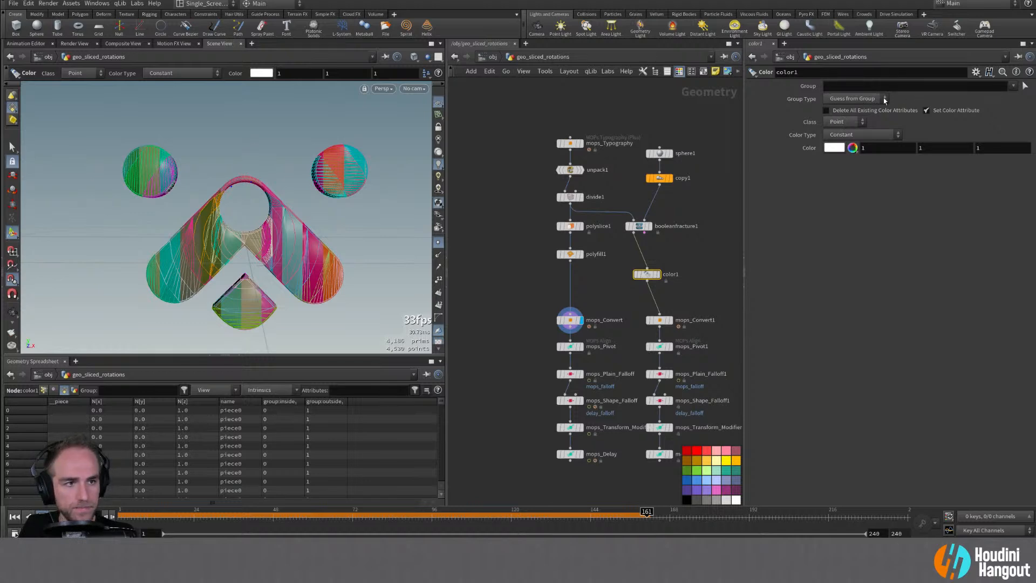
pyautogui.click(855, 136)
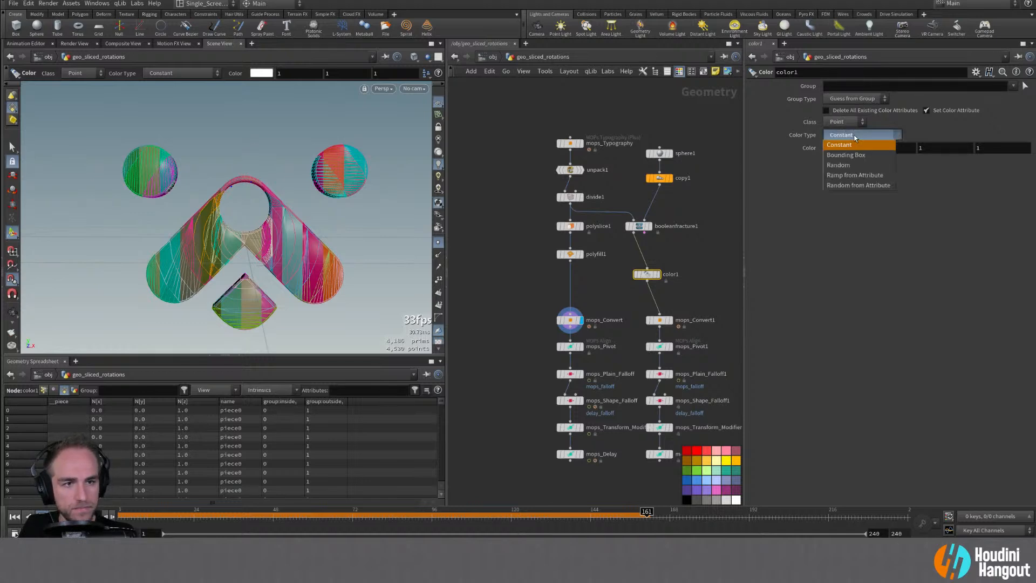
pyautogui.click(858, 185)
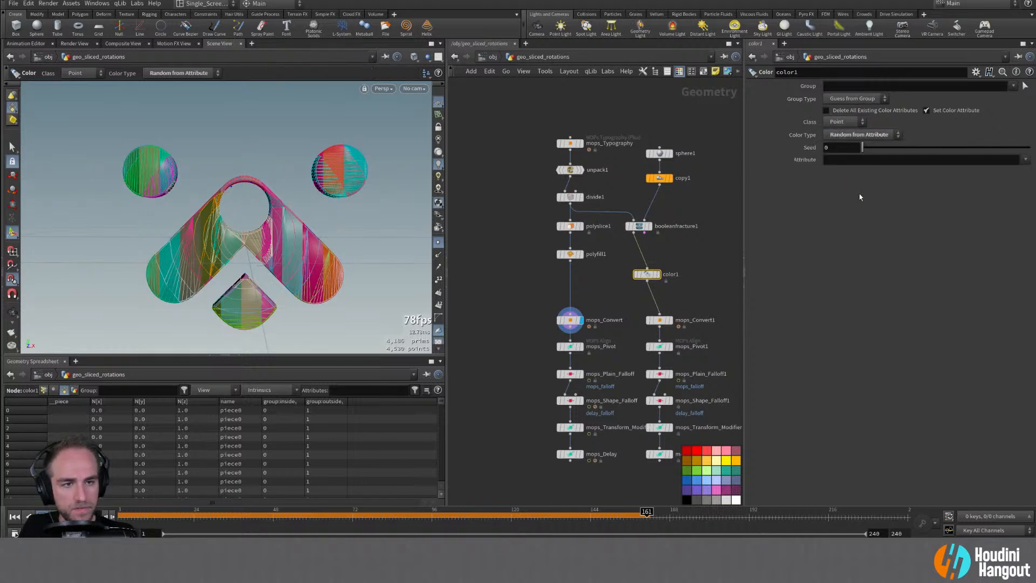
pyautogui.click(1024, 159)
pyautogui.click(1014, 182)
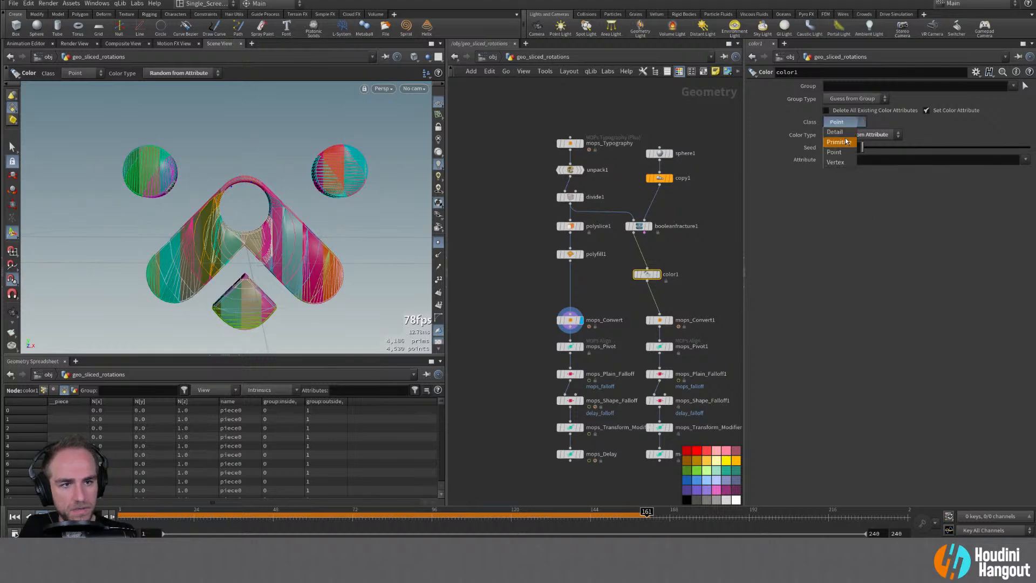
pyautogui.click(835, 152)
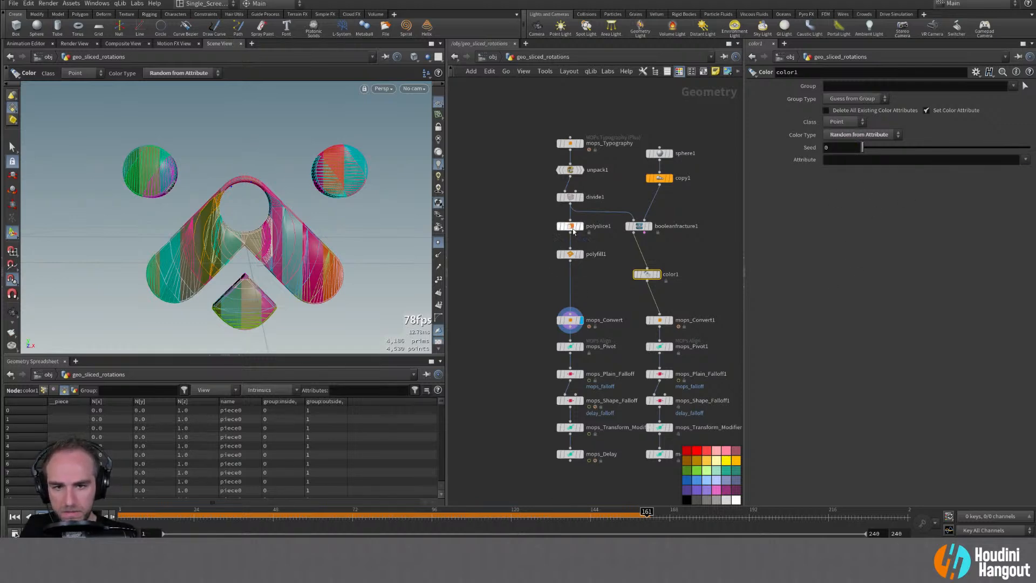
# Check polyfill1's attributes and node info, display color1 and align it under booleanfracture1
pyautogui.click(569, 255)
pyautogui.middleClick(570, 257)
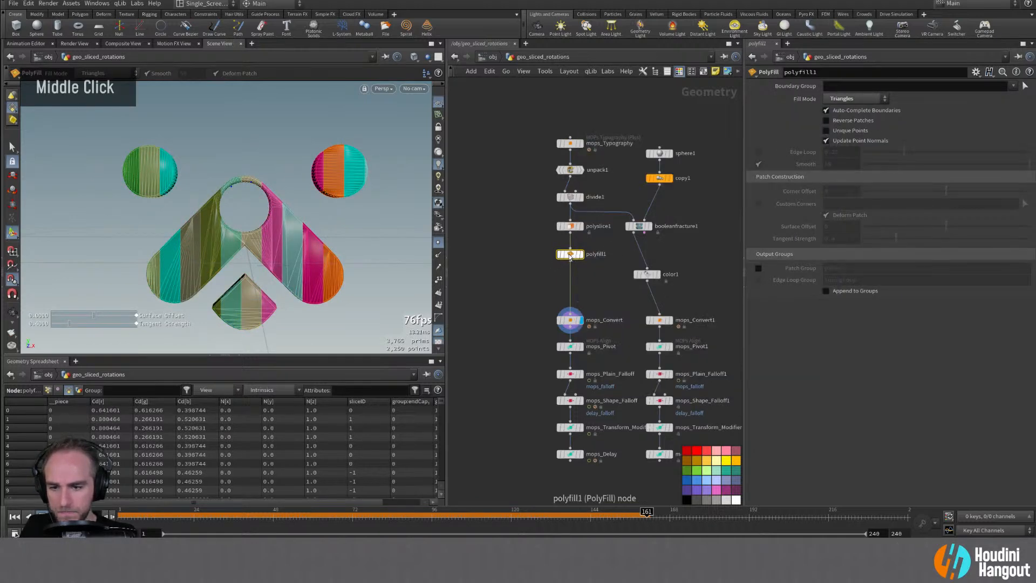
pyautogui.doubleClick(649, 276)
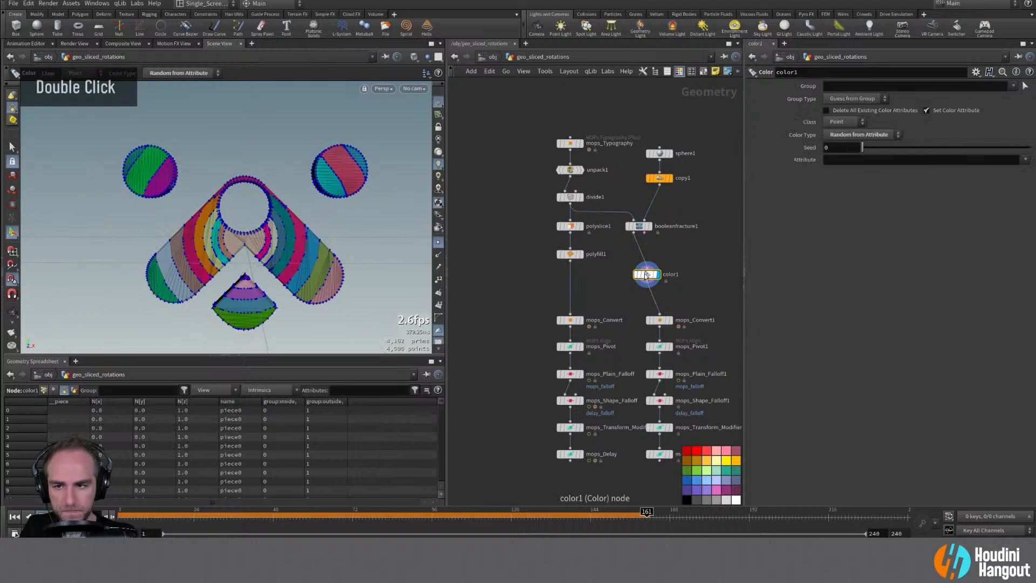
pyautogui.moveTo(650, 277); pyautogui.dragTo(635, 284)
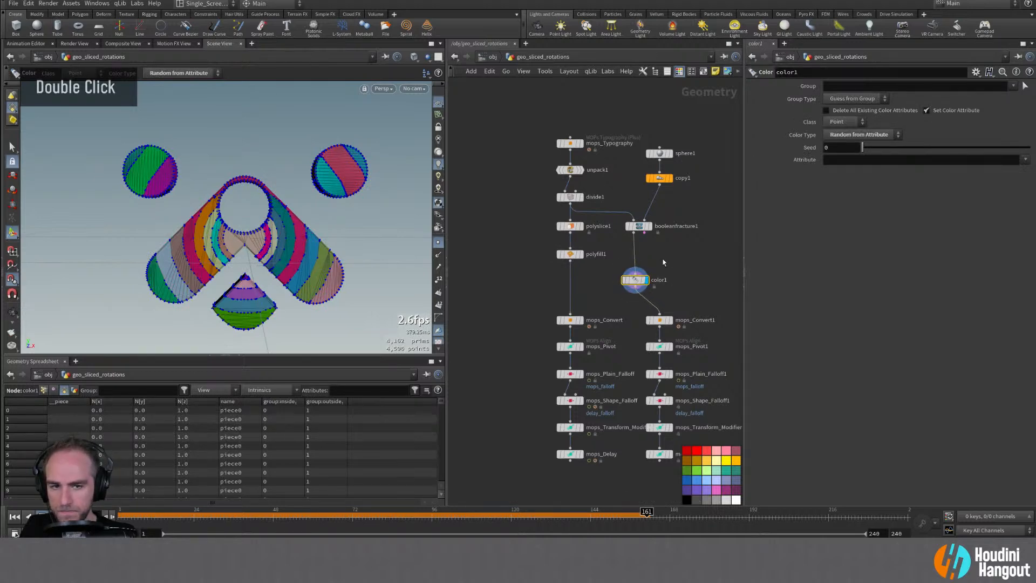
# Insert a Connectivity node between booleanfracture1 and color1 and check its point class values in the spreadsheet
pyautogui.press('Tab')
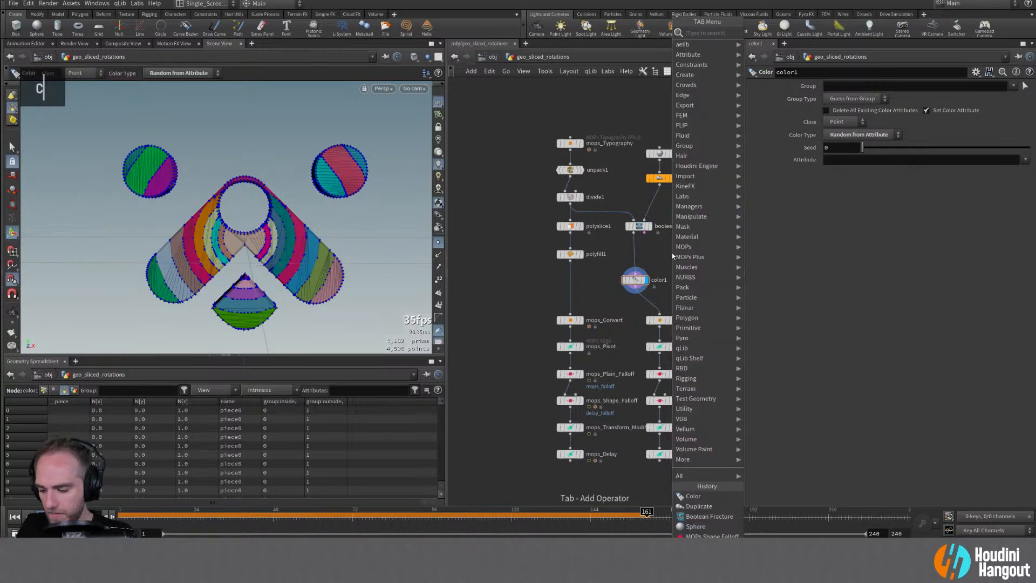
pyautogui.write('connec')
pyautogui.press('Return')
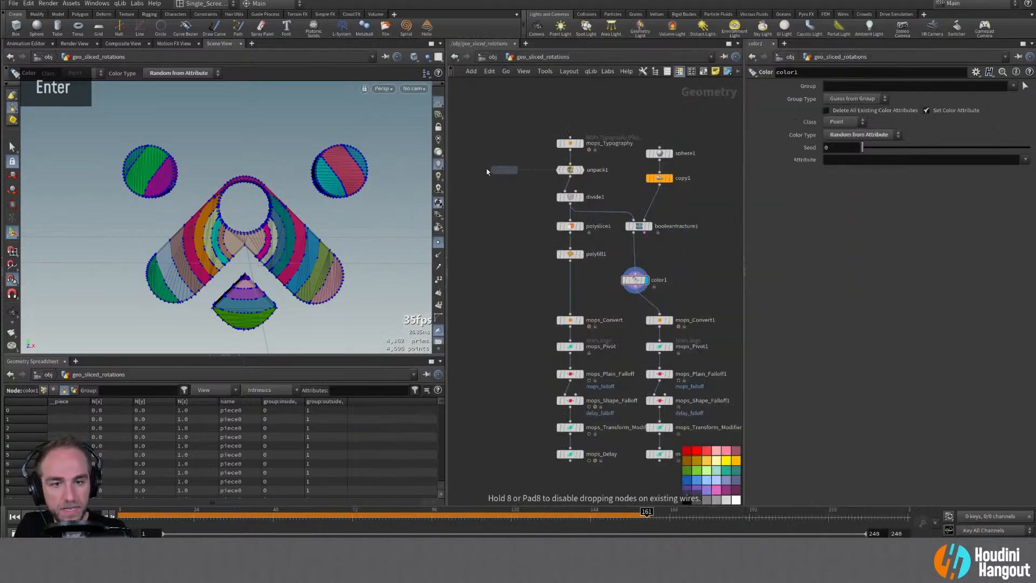
pyautogui.click(633, 254)
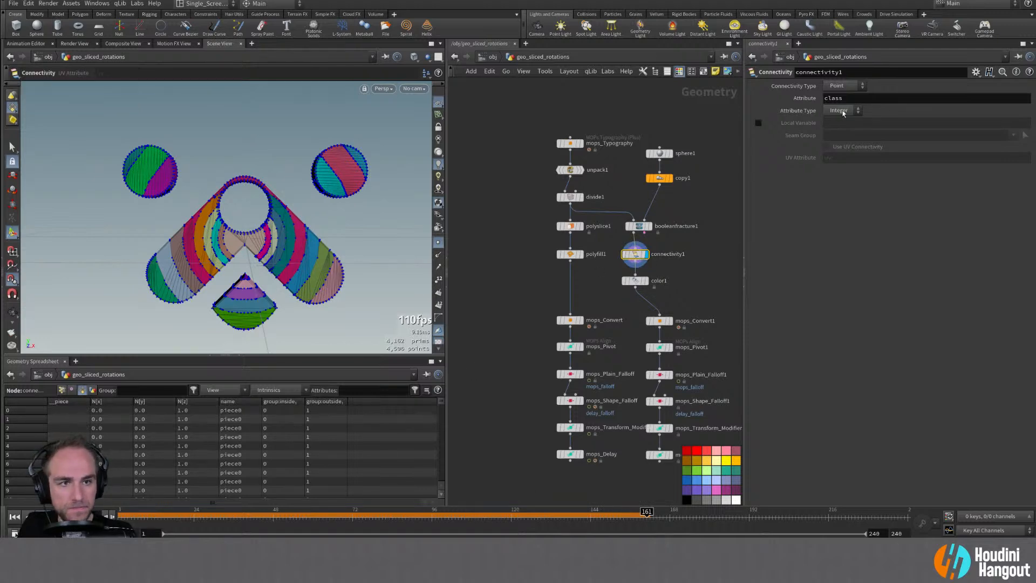
pyautogui.doubleClick(840, 86)
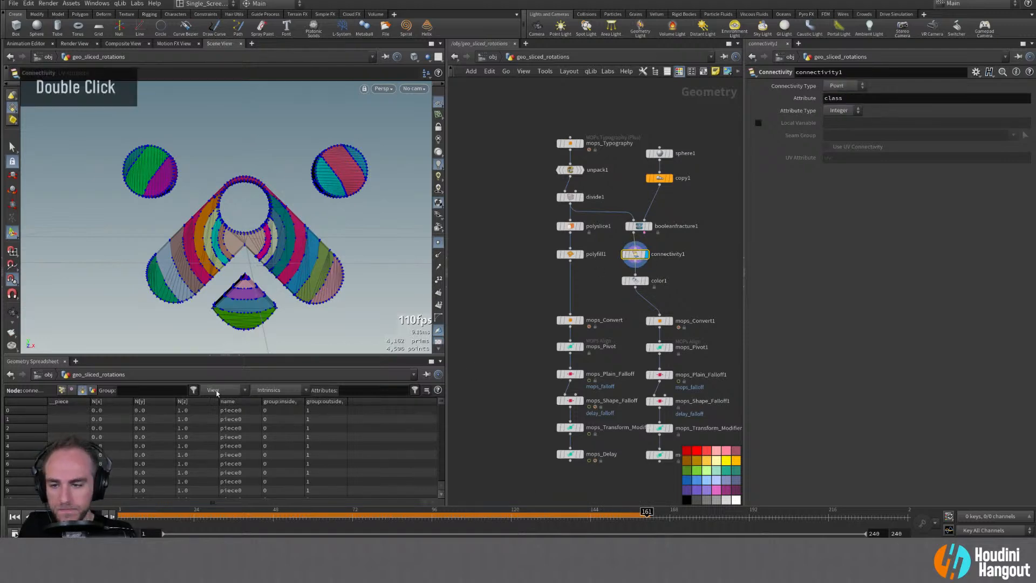
pyautogui.click(61, 390)
pyautogui.moveTo(442, 406); pyautogui.dragTo(444, 487)
# Display color1, randomize its colors from the class attribute and inspect the colored pieces
pyautogui.doubleClick(635, 281)
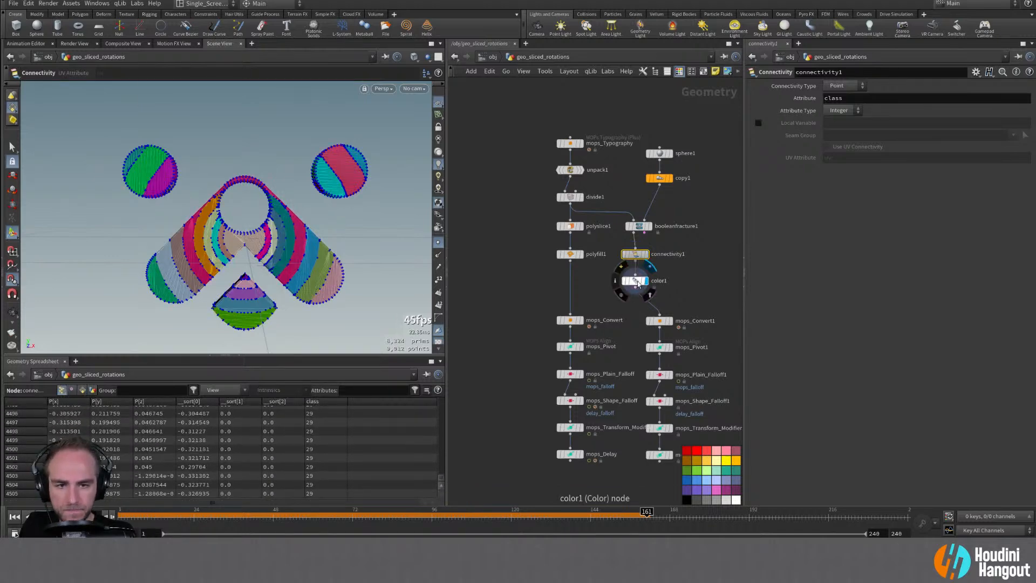
pyautogui.click(1002, 191)
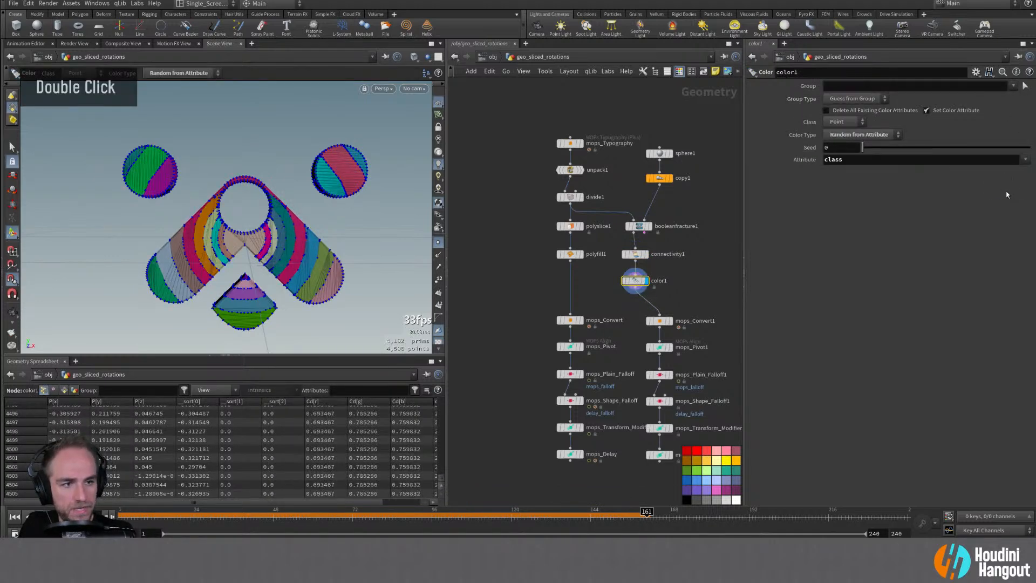
pyautogui.keyDown('alt'); pyautogui.moveTo(319, 242); pyautogui.dragTo(313, 245); pyautogui.keyUp('alt')
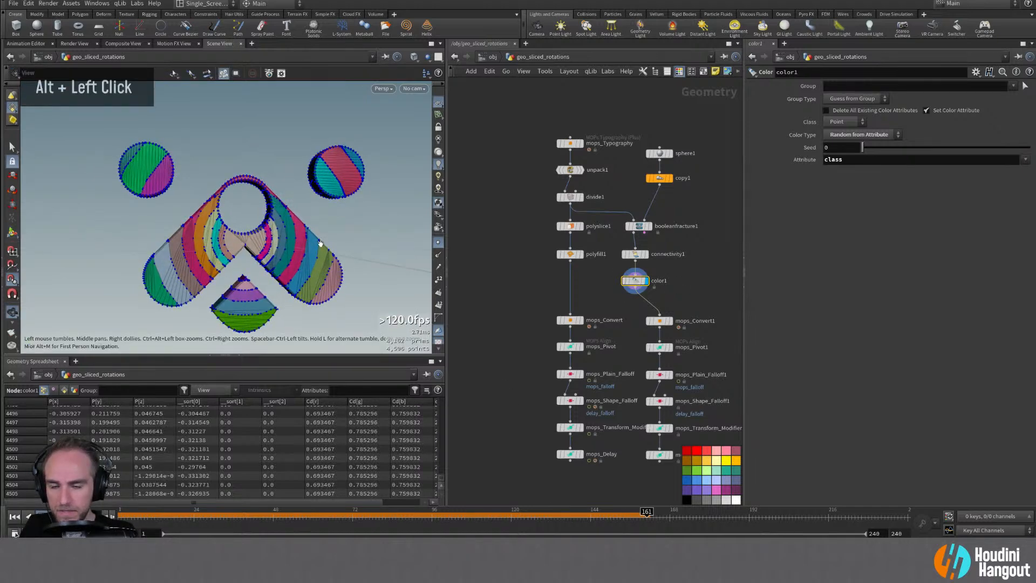
pyautogui.scroll(-2, 441, 328)
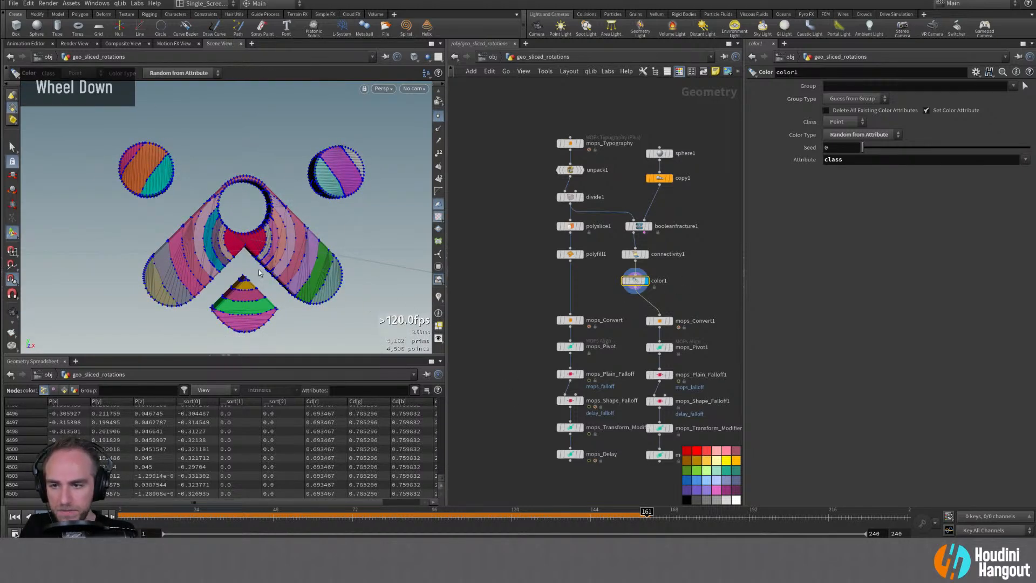
pyautogui.keyDown('alt'); pyautogui.moveTo(260, 272); pyautogui.dragTo(291, 256); pyautogui.keyUp('alt')
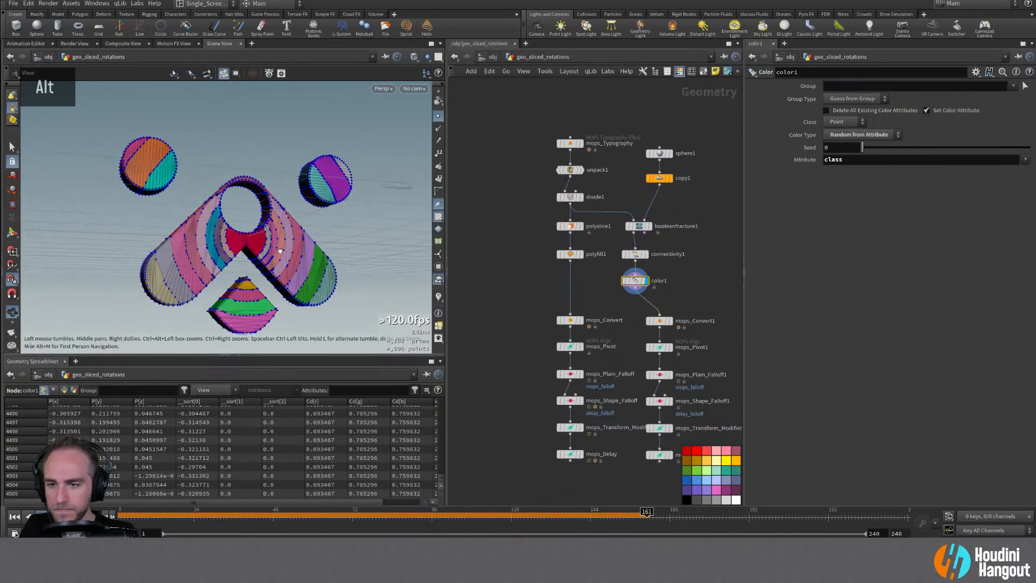
pyautogui.keyDown('alt'); pyautogui.moveTo(292, 256); pyautogui.dragTo(253, 254, button='right'); pyautogui.keyUp('alt')
pyautogui.keyDown('alt'); pyautogui.moveTo(249, 254); pyautogui.dragTo(235, 251); pyautogui.keyUp('alt')
pyautogui.keyDown('alt'); pyautogui.moveTo(236, 251); pyautogui.dragTo(280, 254, button='right'); pyautogui.keyUp('alt')
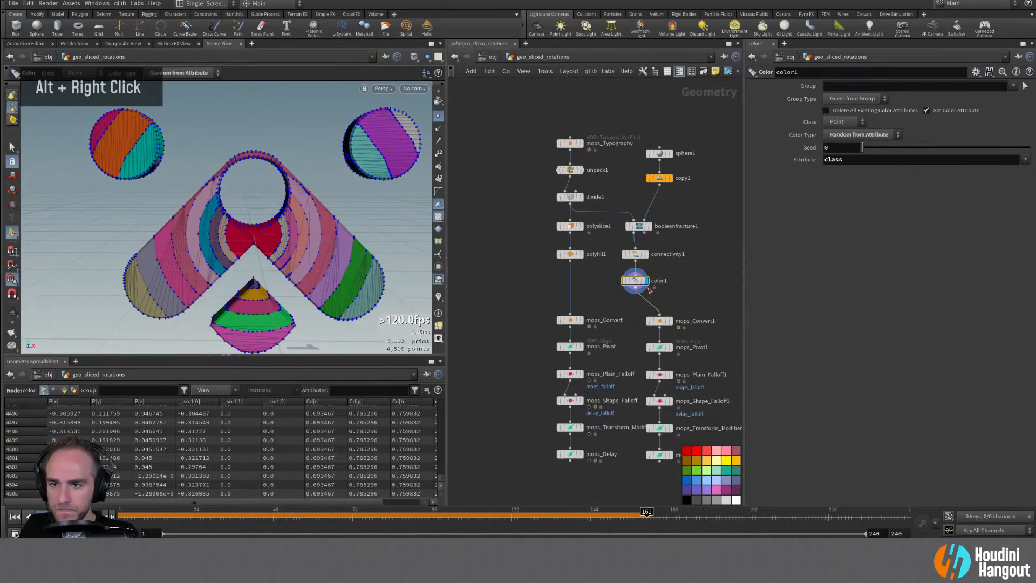
# Display booleanfracture1 and examine the piece names in its primitive attributes
pyautogui.click(639, 228)
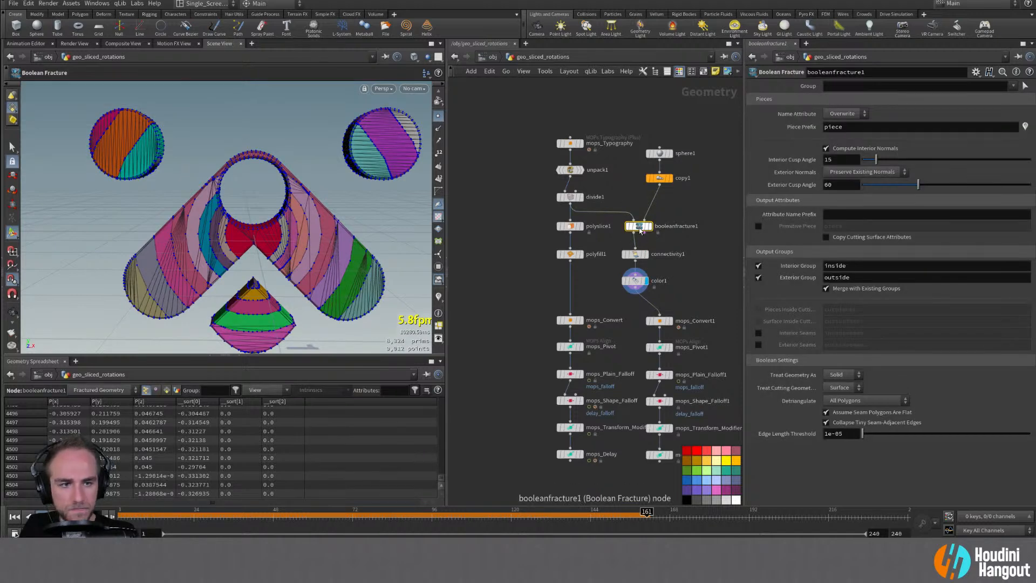
pyautogui.moveTo(640, 232)
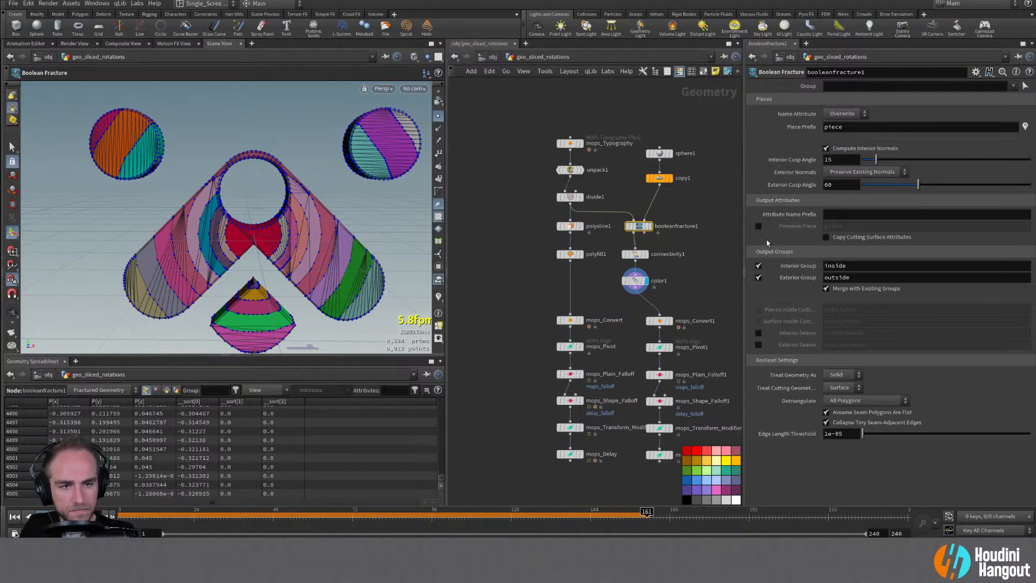
pyautogui.doubleClick(639, 225)
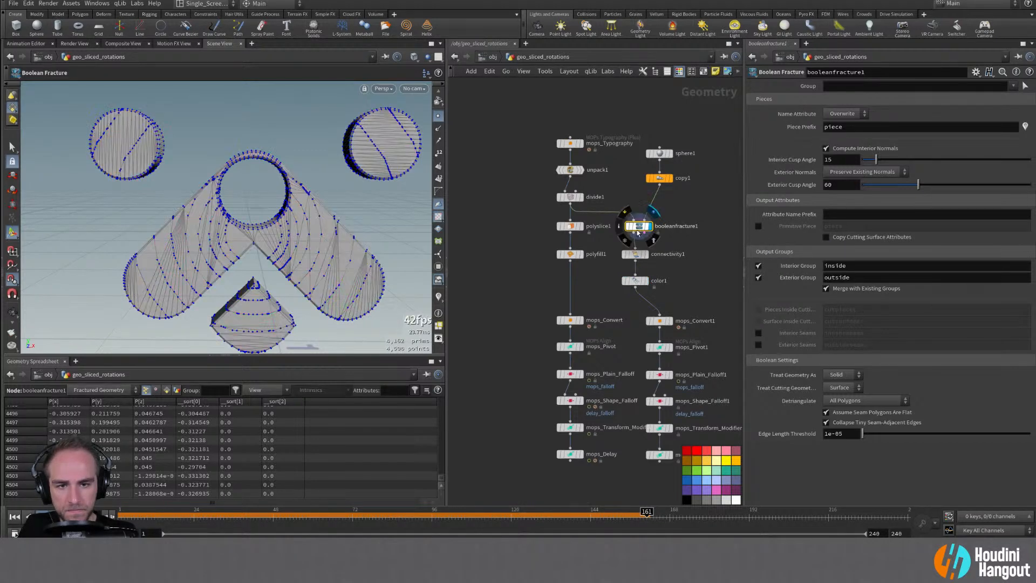
pyautogui.click(166, 390)
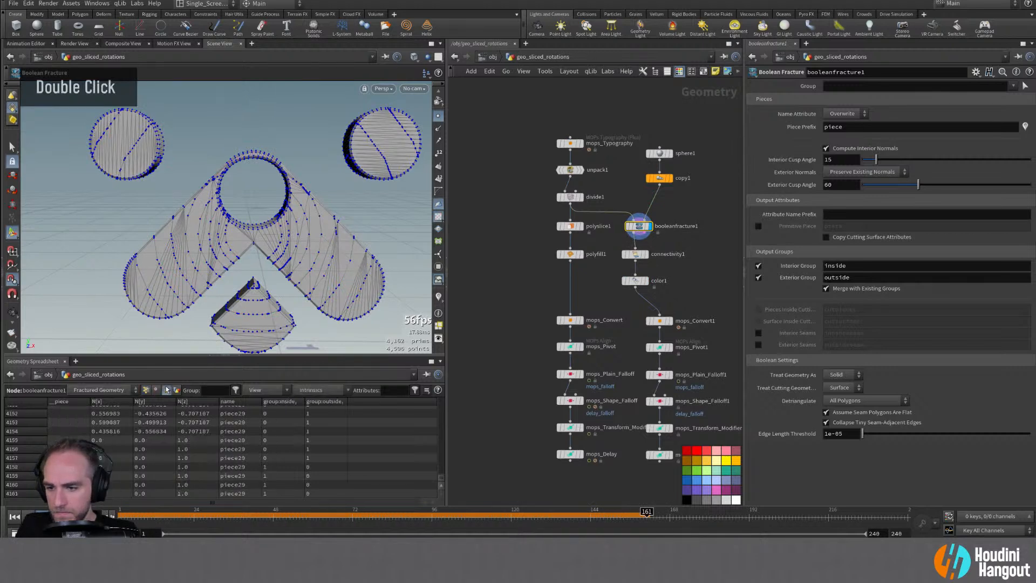
pyautogui.scroll(-2, 311, 447)
pyautogui.scroll(3, 312, 448)
pyautogui.scroll(15, 312, 448)
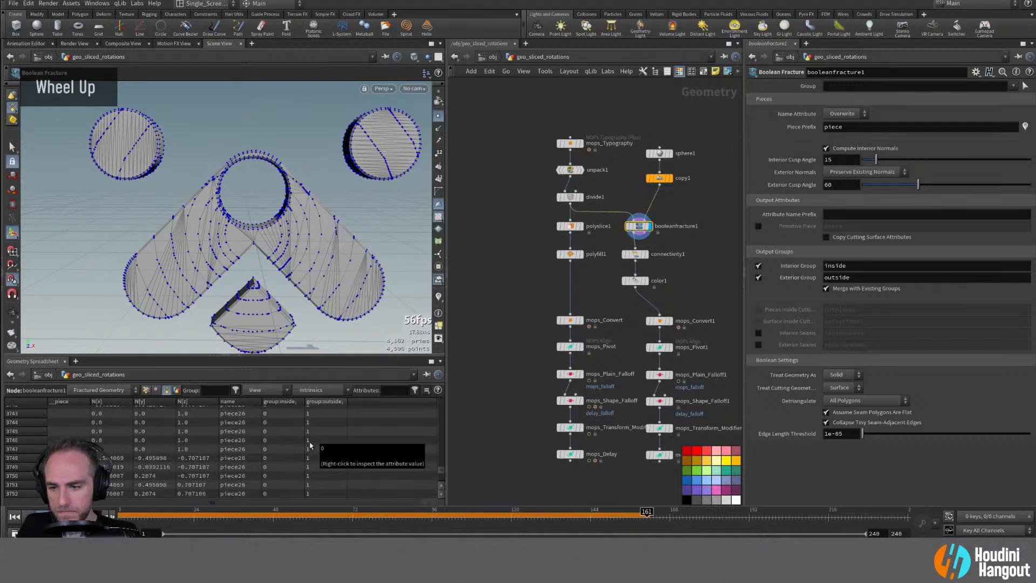
pyautogui.scroll(-4, 311, 445)
pyautogui.scroll(-12, 308, 448)
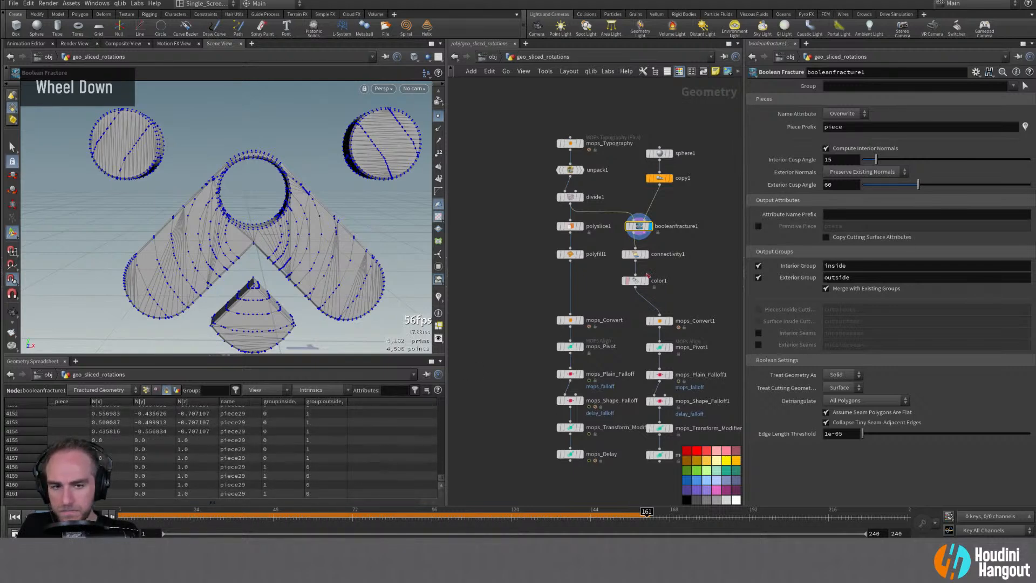
# Delete connectivity1 and display color1 with its class set to Primitive and its random attribute set to name
pyautogui.doubleClick(648, 253)
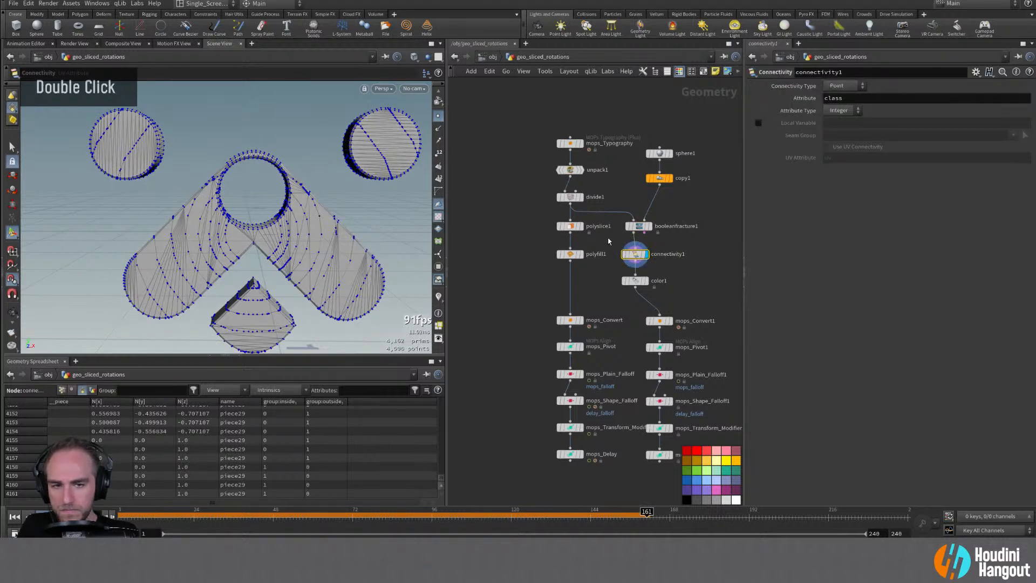
pyautogui.press('Delete')
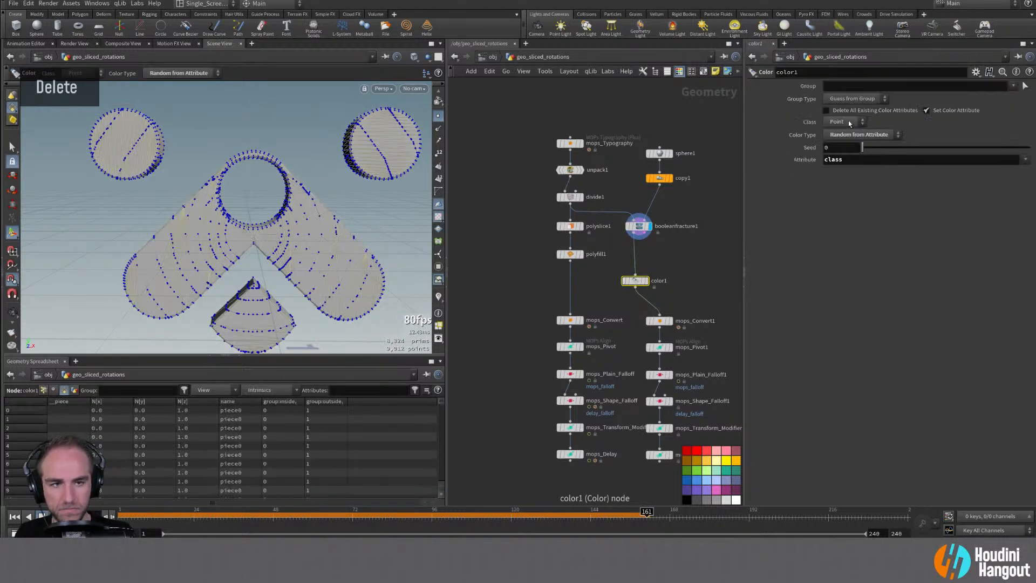
pyautogui.click(847, 122)
pyautogui.click(841, 146)
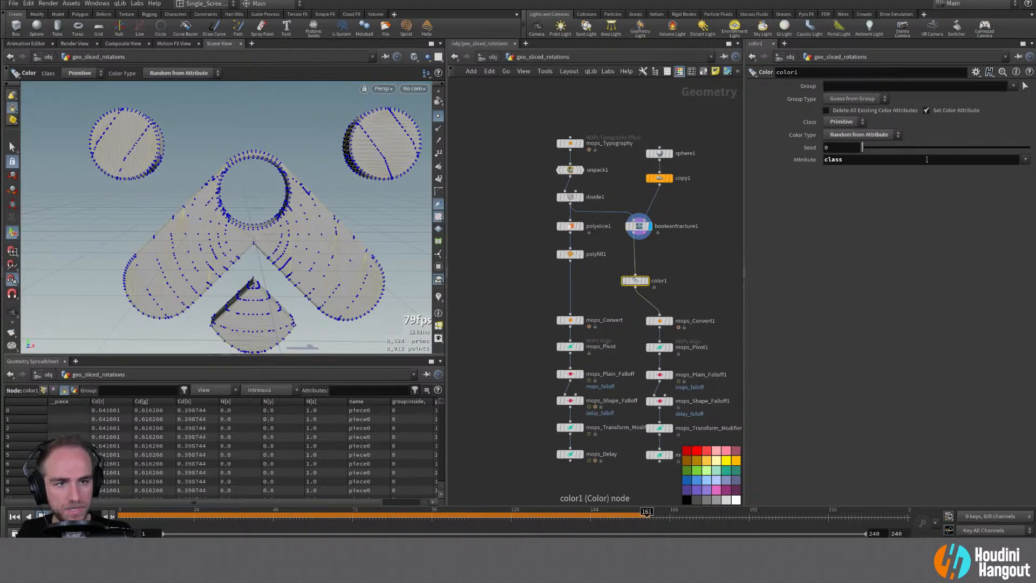
pyautogui.click(1019, 184)
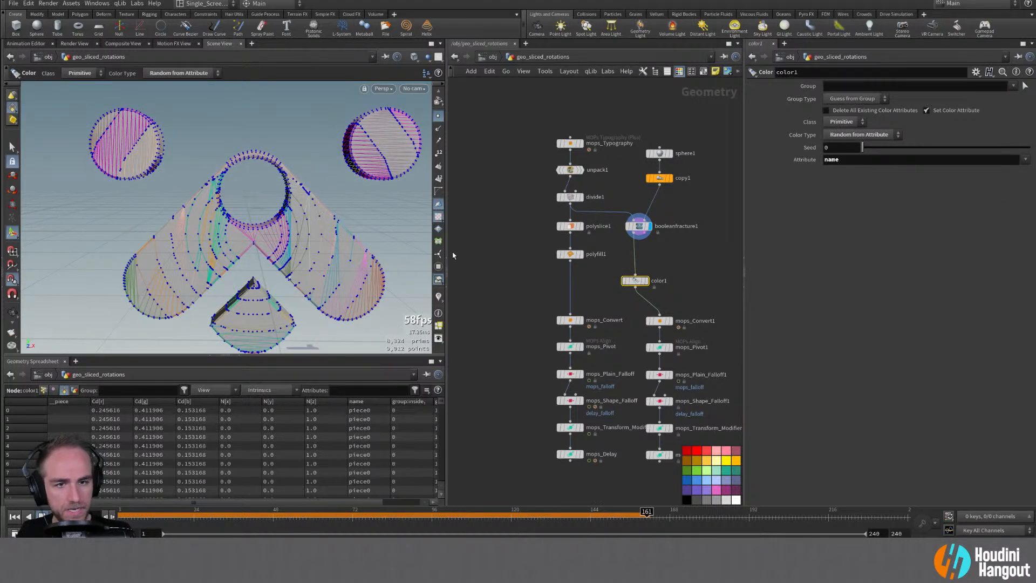
pyautogui.doubleClick(645, 281)
# Examine the colored pieces from several angles and compare copy1's concentric spheres with the booleanfracture1 output
pyautogui.keyDown('alt'); pyautogui.moveTo(318, 253); pyautogui.dragTo(331, 265); pyautogui.keyUp('alt')
pyautogui.keyDown('alt'); pyautogui.moveTo(331, 265); pyautogui.dragTo(303, 251, button='right'); pyautogui.keyUp('alt')
pyautogui.moveTo(302, 251)
pyautogui.keyDown('alt'); pyautogui.mouseDown()
pyautogui.moveTo(329, 238)
pyautogui.moveTo(319, 243)
pyautogui.mouseUp(); pyautogui.keyUp('alt')
pyautogui.keyDown('alt'); pyautogui.moveTo(318, 243); pyautogui.dragTo(365, 208, button='right'); pyautogui.keyUp('alt')
pyautogui.keyDown('alt'); pyautogui.moveTo(365, 209); pyautogui.dragTo(325, 229); pyautogui.keyUp('alt')
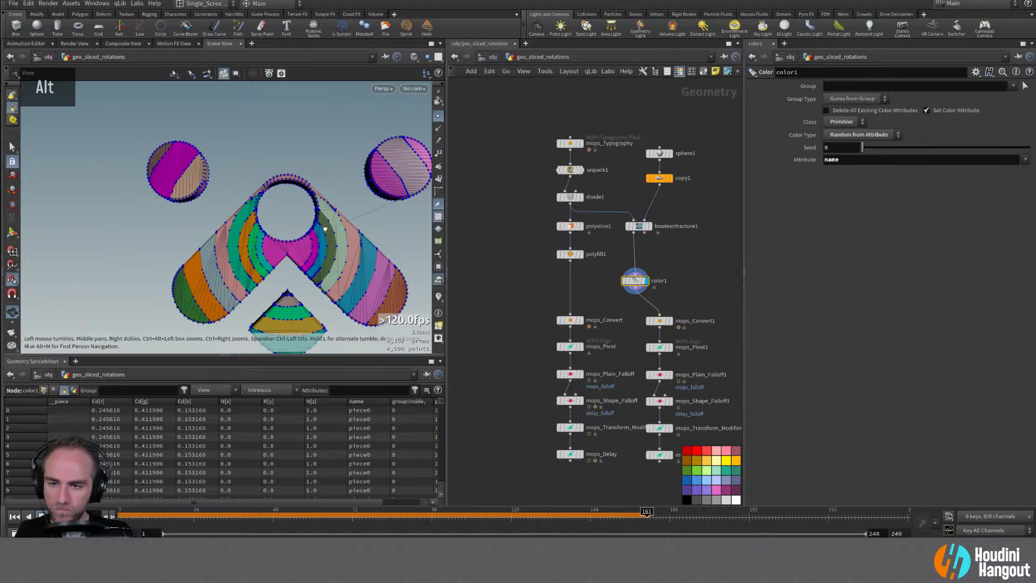
pyautogui.press('Return')
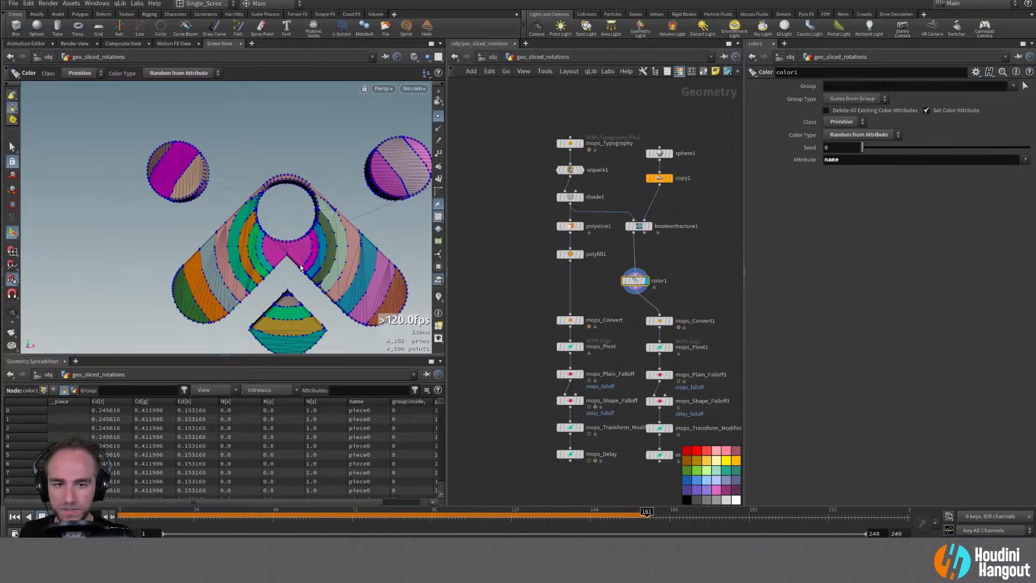
pyautogui.click(669, 178)
pyautogui.doubleClick(659, 178)
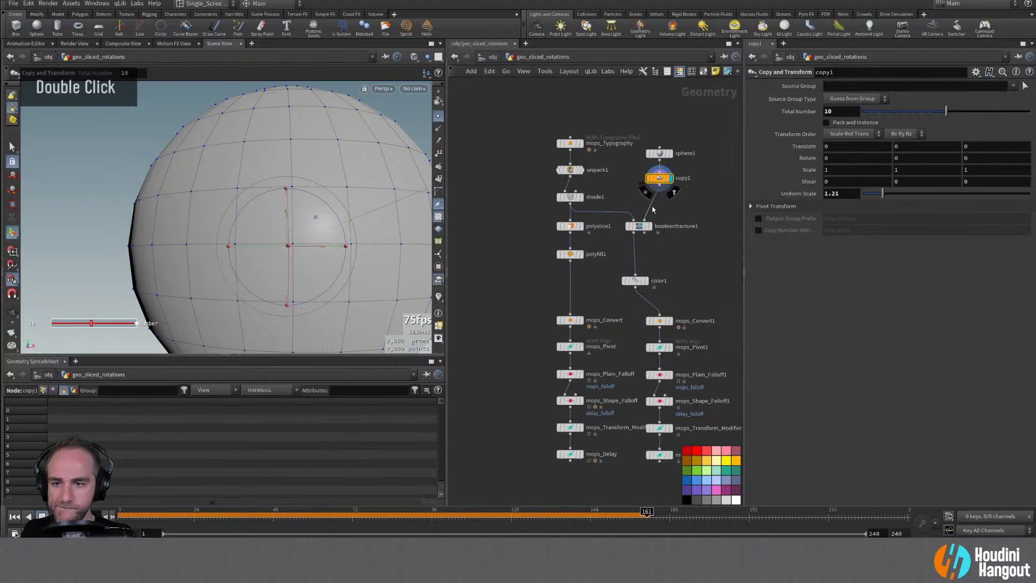
pyautogui.click(649, 226)
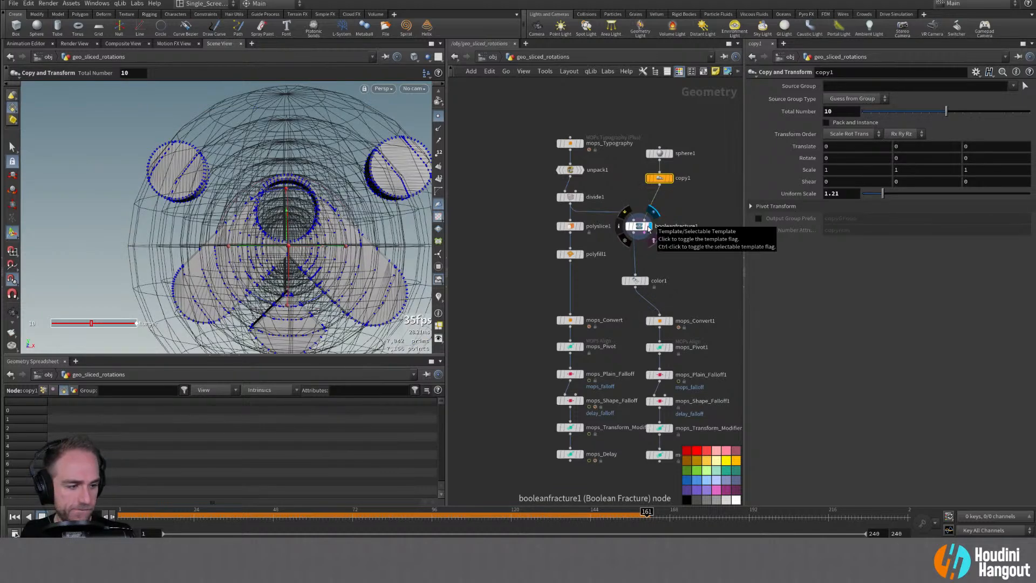
# Turn on the piece visualization for booleanfracture1's piece name attribute and inspect the colored fragments in the viewport
pyautogui.click(639, 226)
pyautogui.keyDown('alt'); pyautogui.moveTo(292, 232); pyautogui.dragTo(302, 226); pyautogui.keyUp('alt')
pyautogui.keyDown('alt'); pyautogui.moveTo(302, 226); pyautogui.dragTo(296, 236, button='right'); pyautogui.keyUp('alt')
pyautogui.moveTo(296, 236)
pyautogui.keyDown('alt'); pyautogui.mouseDown()
pyautogui.moveTo(301, 220)
pyautogui.moveTo(310, 226)
pyautogui.mouseUp(); pyautogui.keyUp('alt')
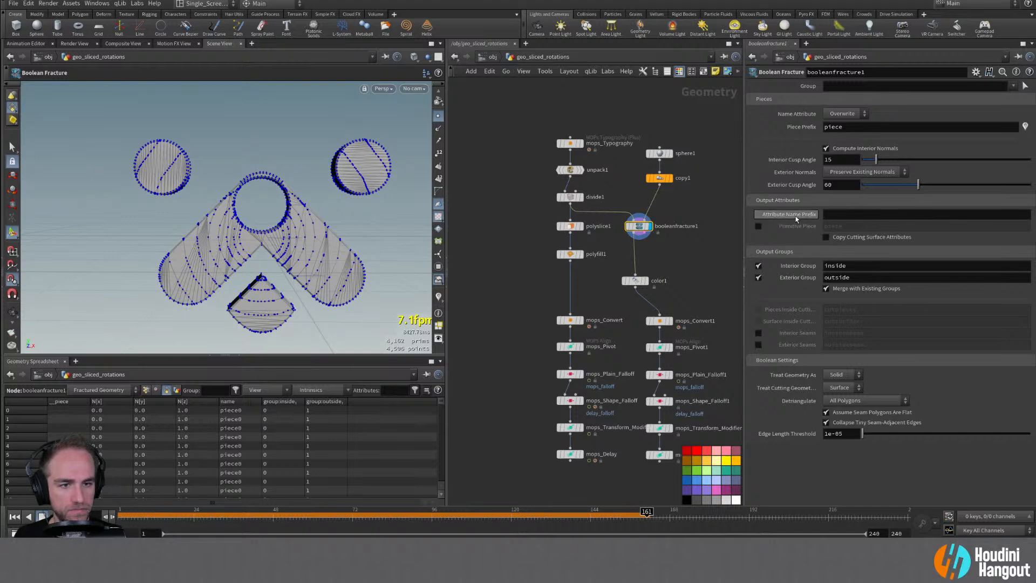
pyautogui.moveTo(795, 216)
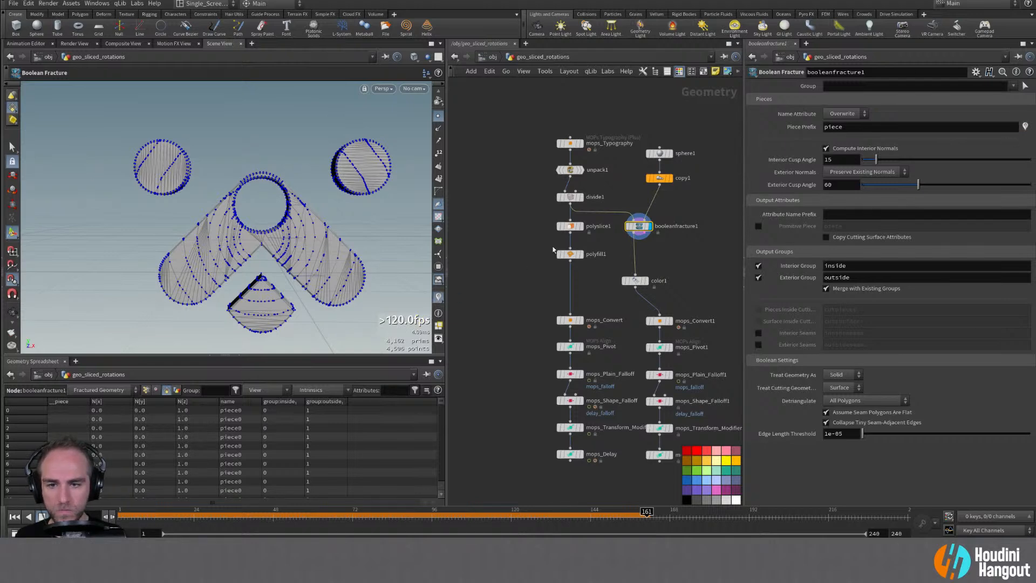
pyautogui.click(1024, 127)
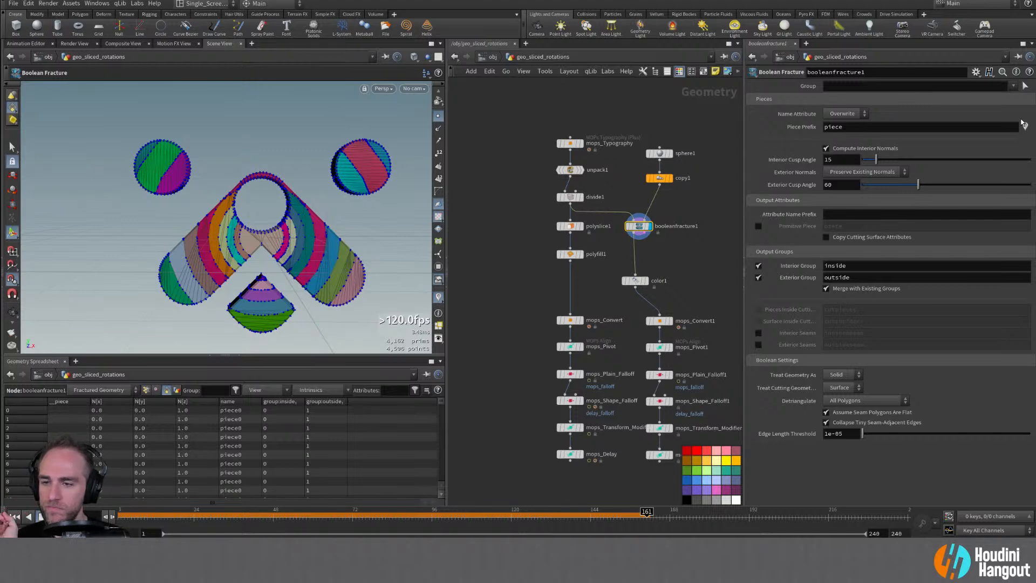
pyautogui.keyDown('alt'); pyautogui.moveTo(242, 247); pyautogui.dragTo(266, 243); pyautogui.keyUp('alt')
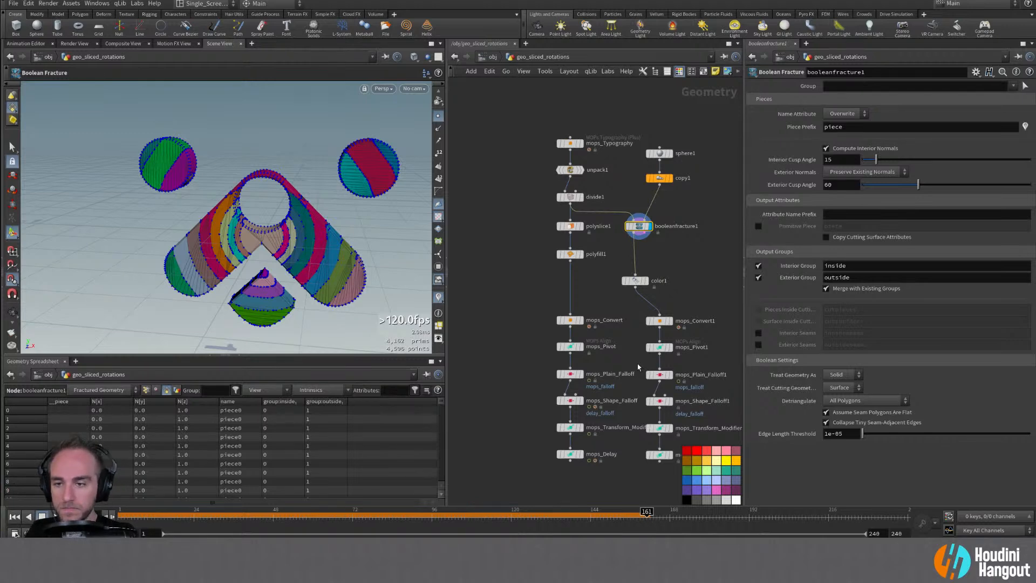
# Compare the displayed outputs of color1, mops_Convert1 and booleanfracture1
pyautogui.doubleClick(636, 281)
pyautogui.keyDown('alt'); pyautogui.moveTo(237, 221); pyautogui.dragTo(250, 227); pyautogui.keyUp('alt')
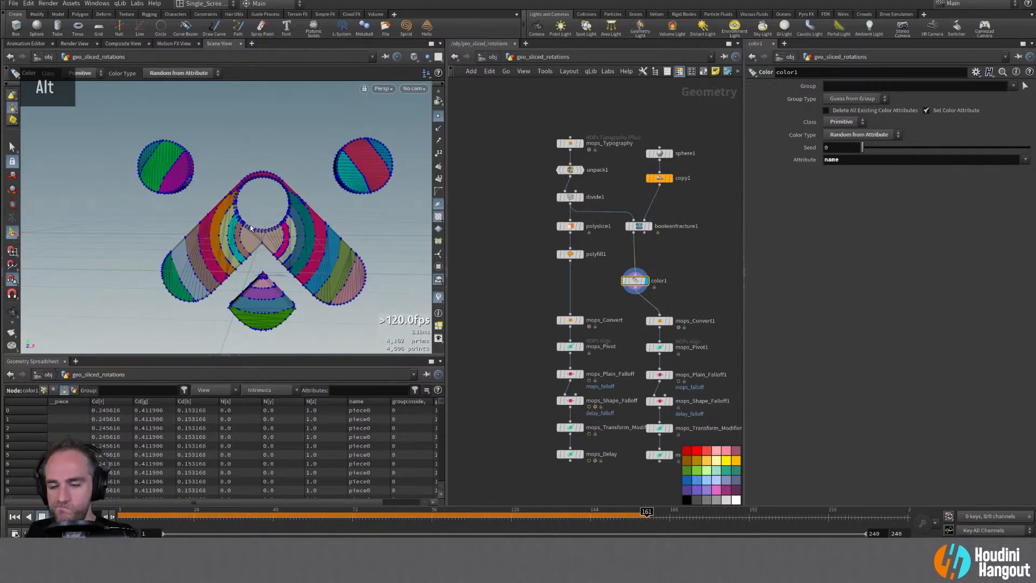
pyautogui.doubleClick(662, 322)
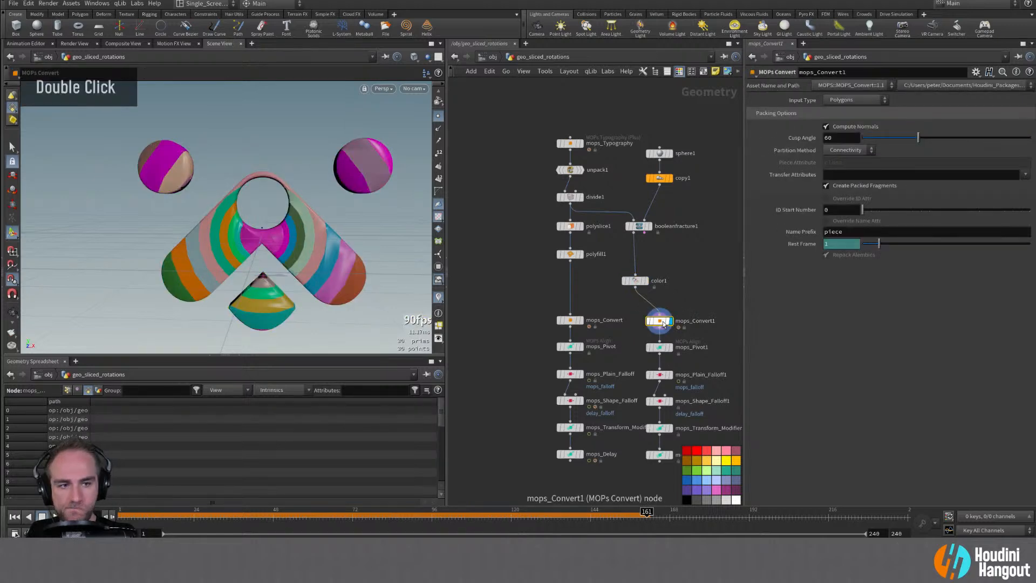
pyautogui.doubleClick(636, 281)
pyautogui.doubleClick(639, 226)
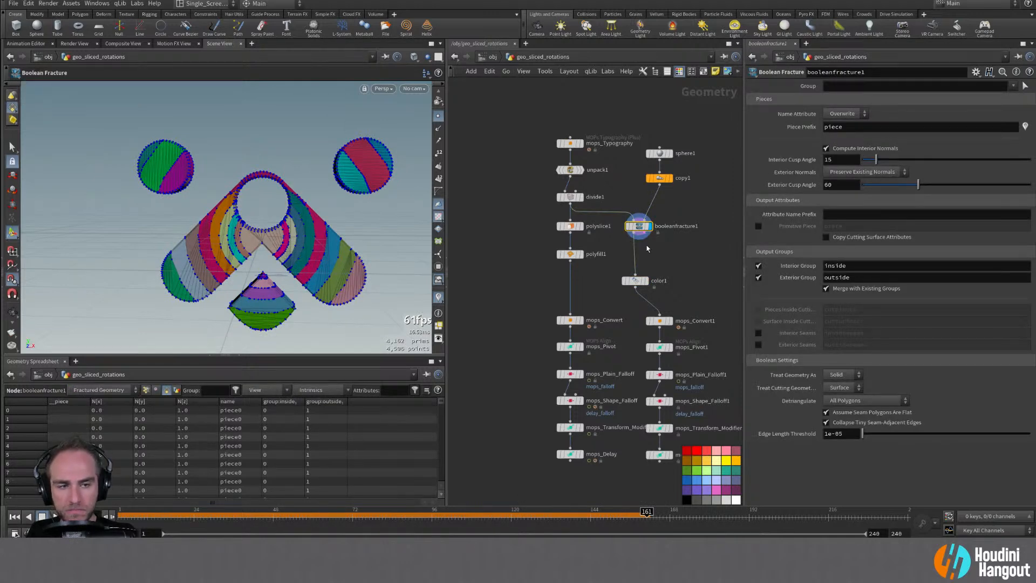
# Try outputting a Primitive Piece attribute from booleanfracture1 and compare its values with the piece names in the primitive attributes
pyautogui.keyDown('alt'); pyautogui.moveTo(673, 255); pyautogui.dragTo(648, 277, button='middle'); pyautogui.keyUp('alt')
pyautogui.keyDown('alt'); pyautogui.moveTo(649, 277); pyautogui.dragTo(659, 269, button='right'); pyautogui.keyUp('alt')
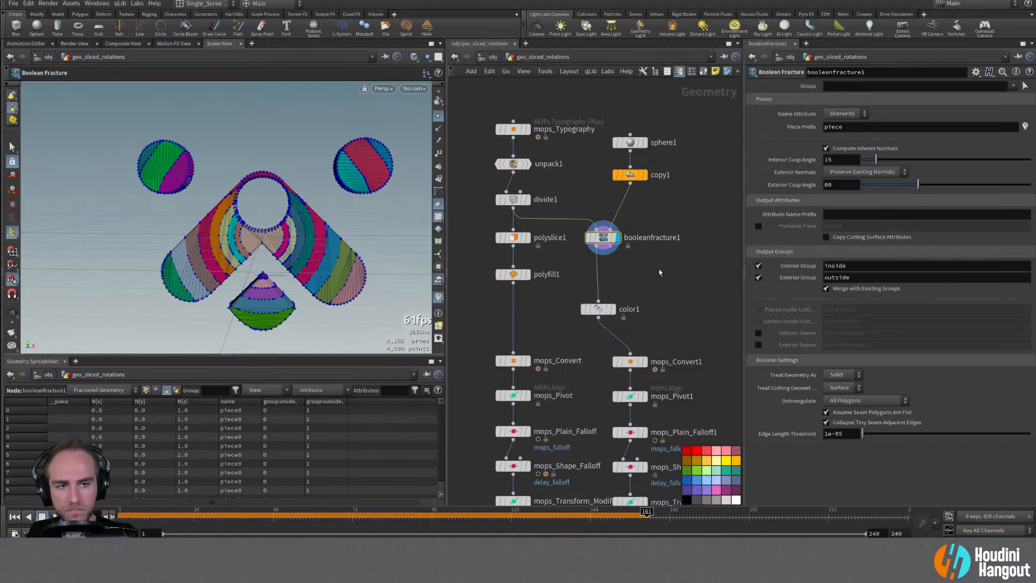
pyautogui.click(758, 226)
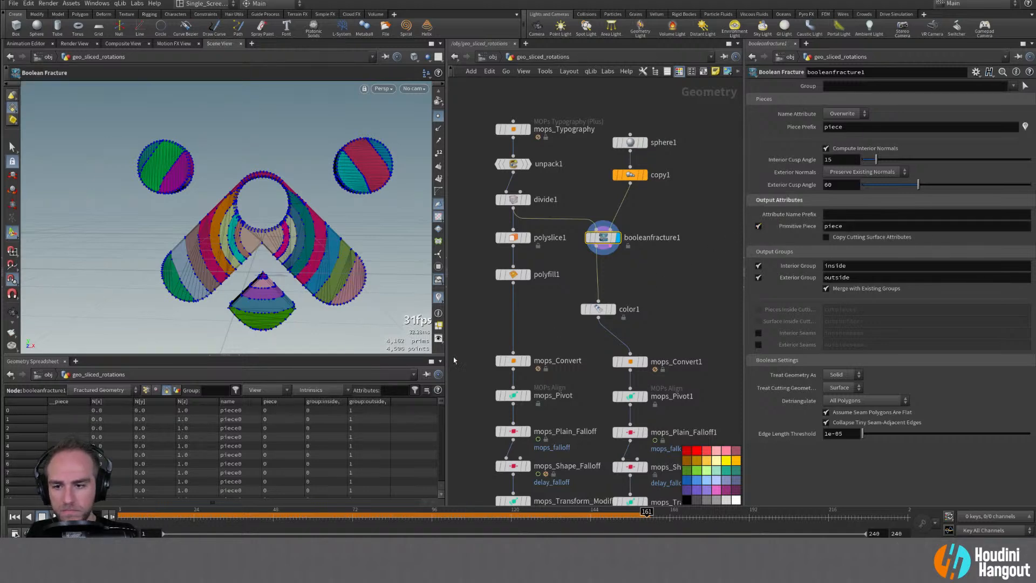
pyautogui.scroll(-10, 393, 422)
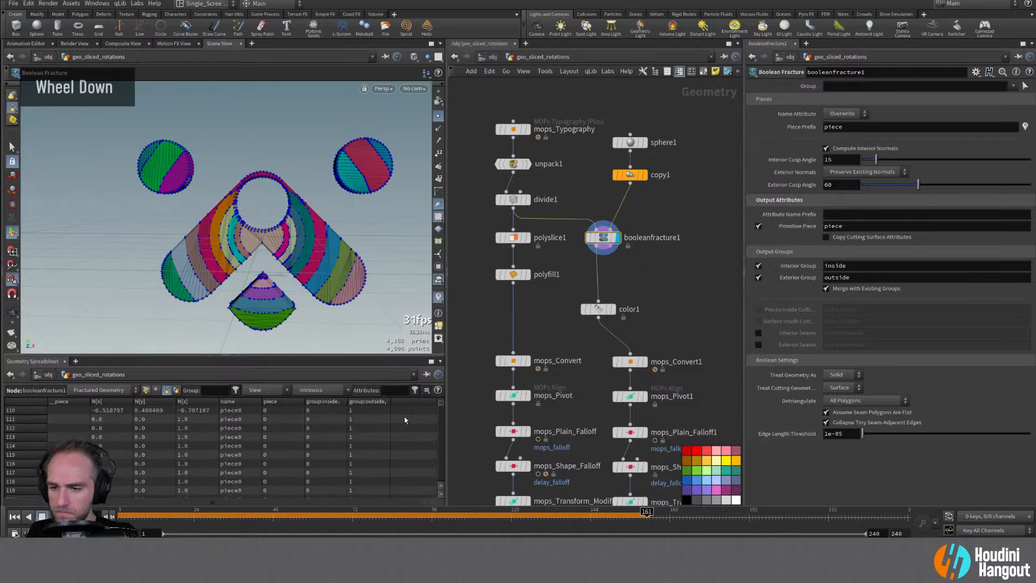
pyautogui.moveTo(438, 404)
pyautogui.mouseDown()
pyautogui.moveTo(440, 481)
pyautogui.moveTo(436, 393)
pyautogui.mouseUp()
pyautogui.click(758, 226)
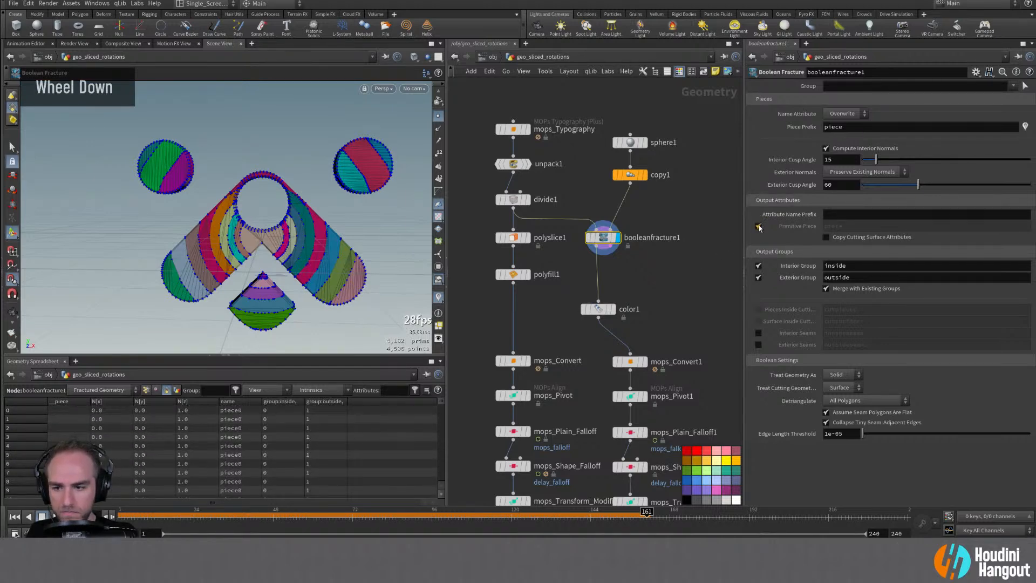
pyautogui.click(757, 226)
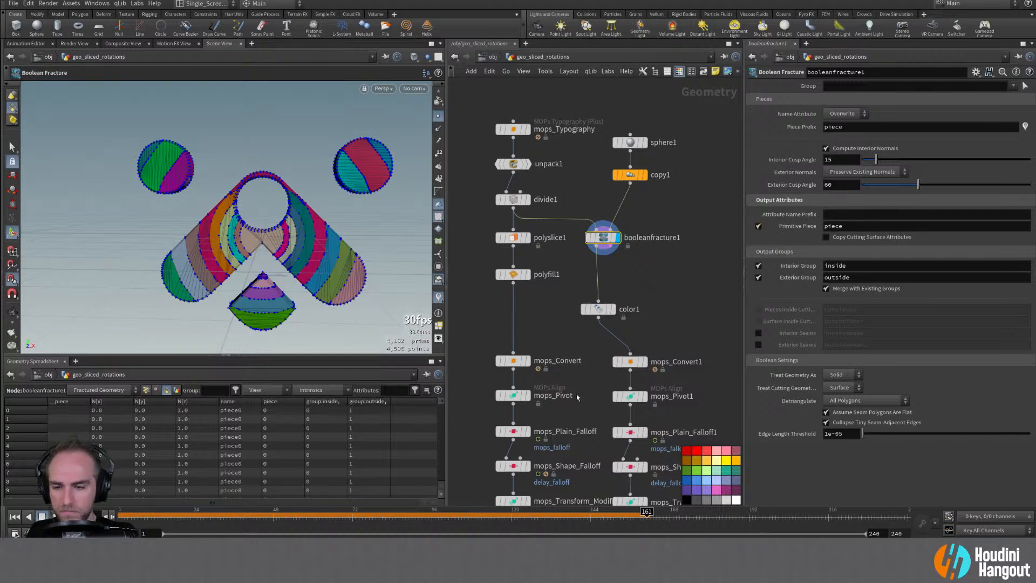
pyautogui.moveTo(442, 405)
pyautogui.mouseDown()
pyautogui.moveTo(443, 415)
pyautogui.moveTo(442, 405)
pyautogui.mouseUp()
pyautogui.scroll(-5, 298, 441)
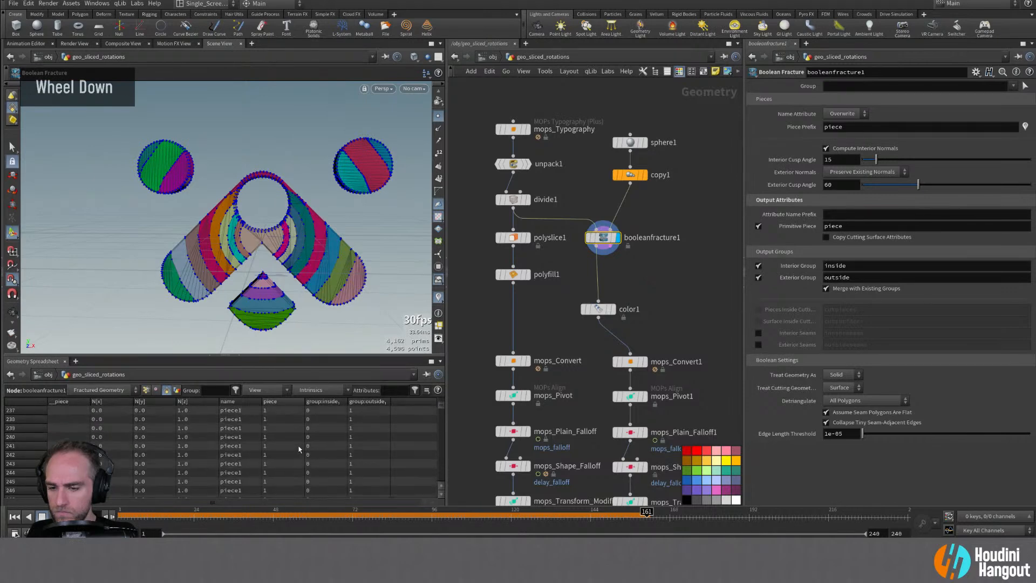
pyautogui.scroll(4, 296, 450)
pyautogui.scroll(10, 291, 457)
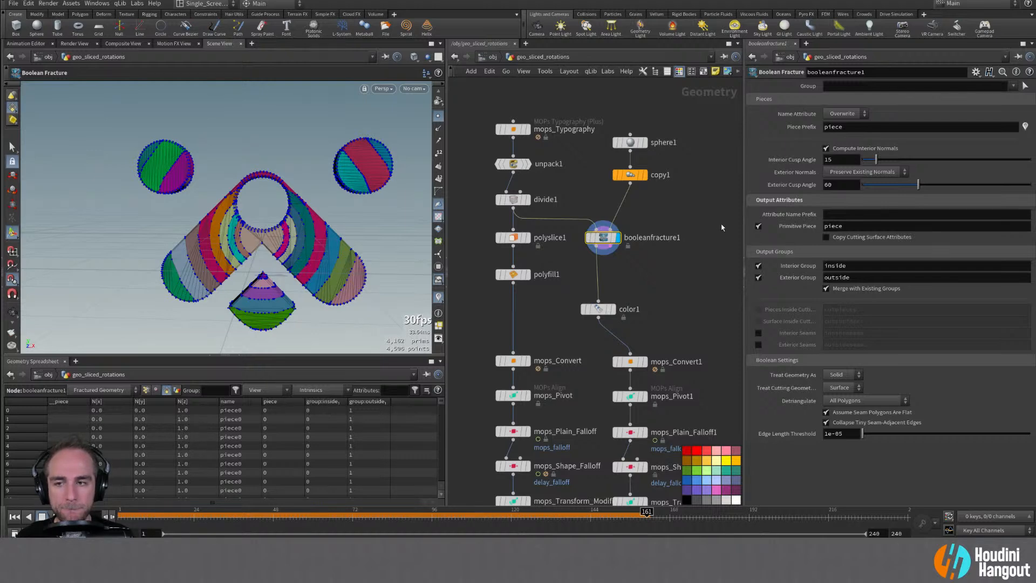
# Disable booleanfracture1's Primitive Piece output and enable Copy Cutting Surface Attributes with copynum as the primitive attribute
pyautogui.click(630, 175)
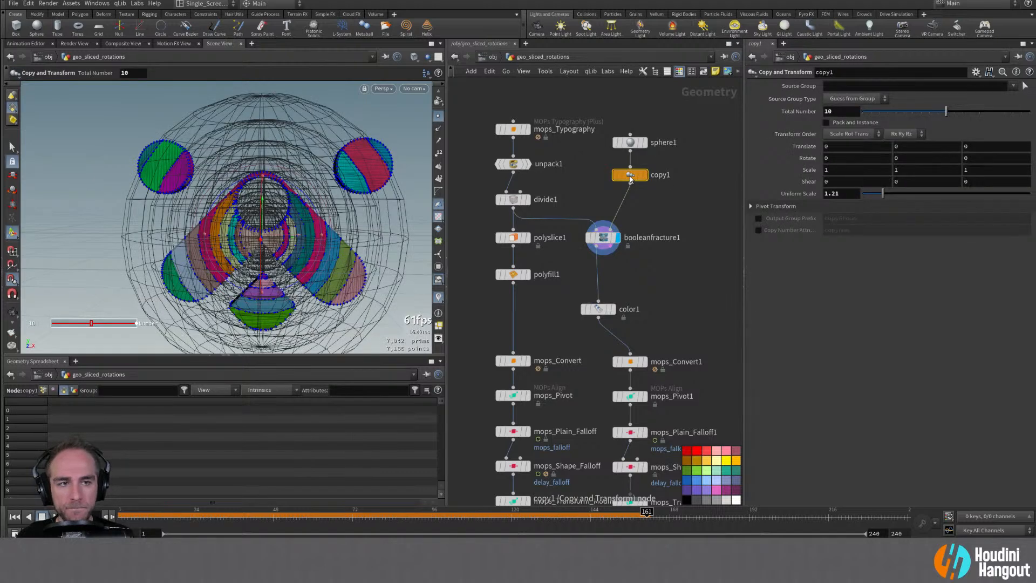
pyautogui.click(610, 245)
pyautogui.click(826, 237)
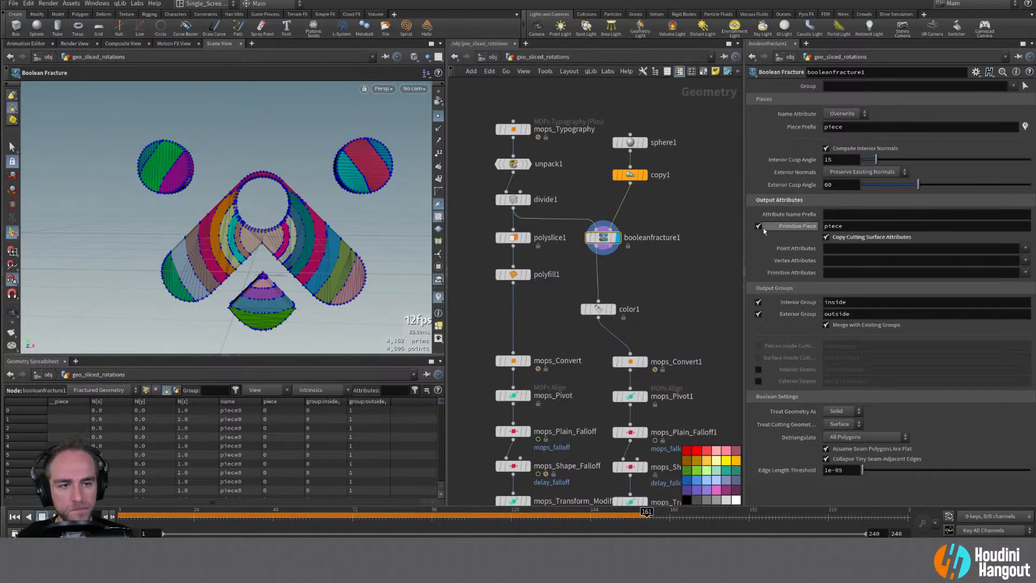
pyautogui.click(758, 226)
pyautogui.click(1024, 248)
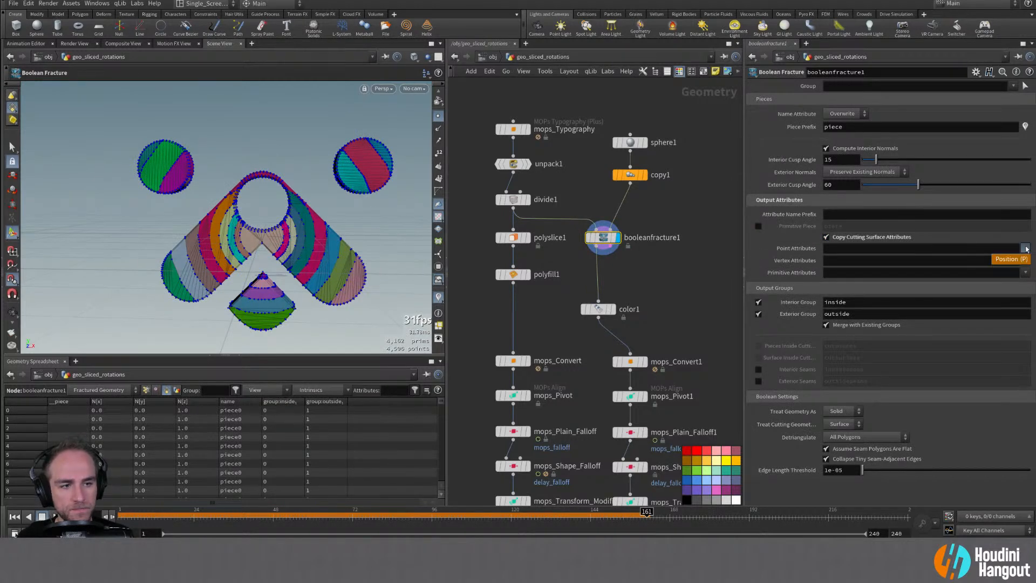
pyautogui.click(1025, 260)
pyautogui.click(1025, 272)
pyautogui.click(1011, 281)
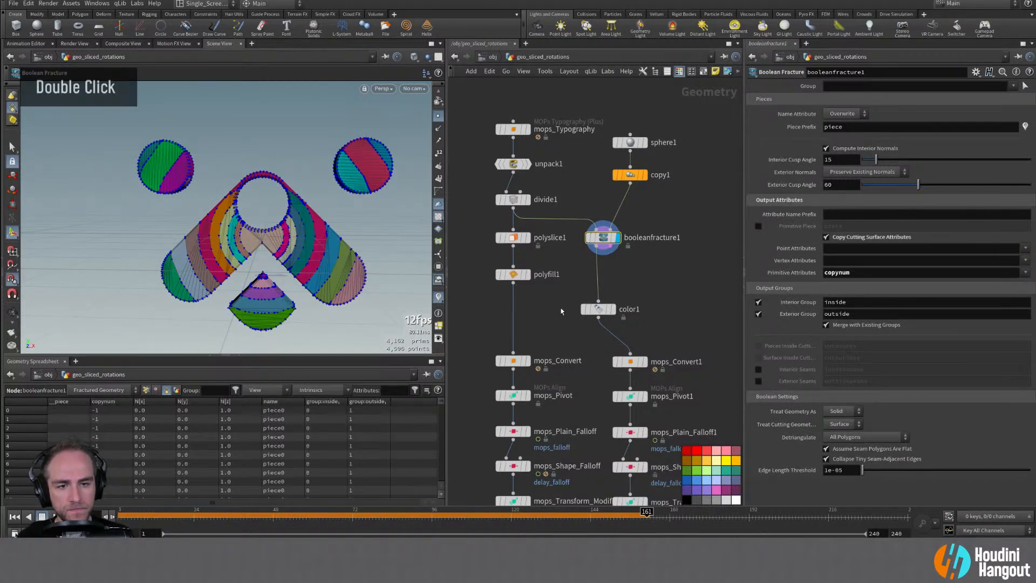
# Examine the copynum primitive values of booleanfracture1 in the geometry spreadsheet and view the output of copy1
pyautogui.moveTo(598, 314)
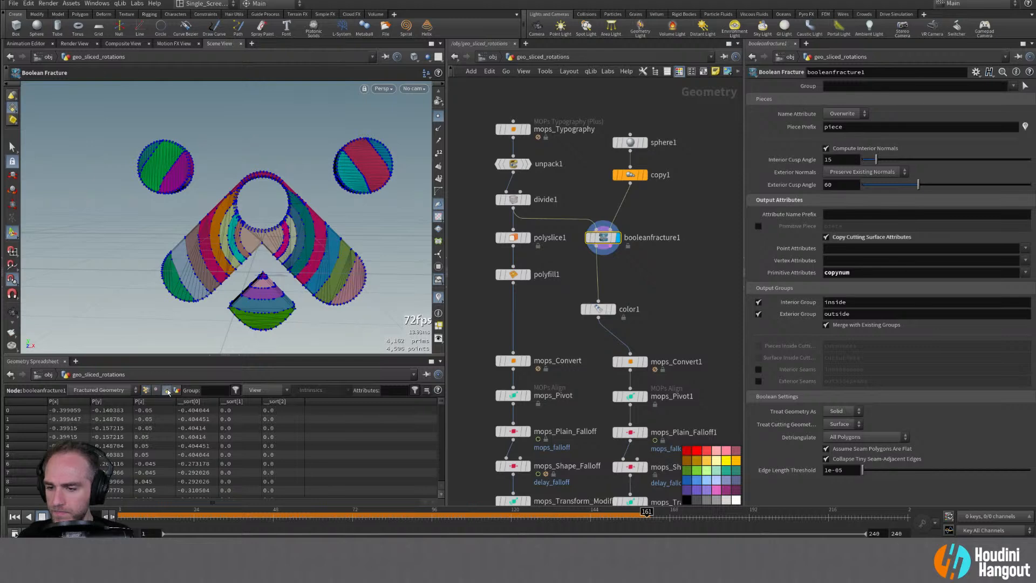
pyautogui.scroll(-10, 219, 438)
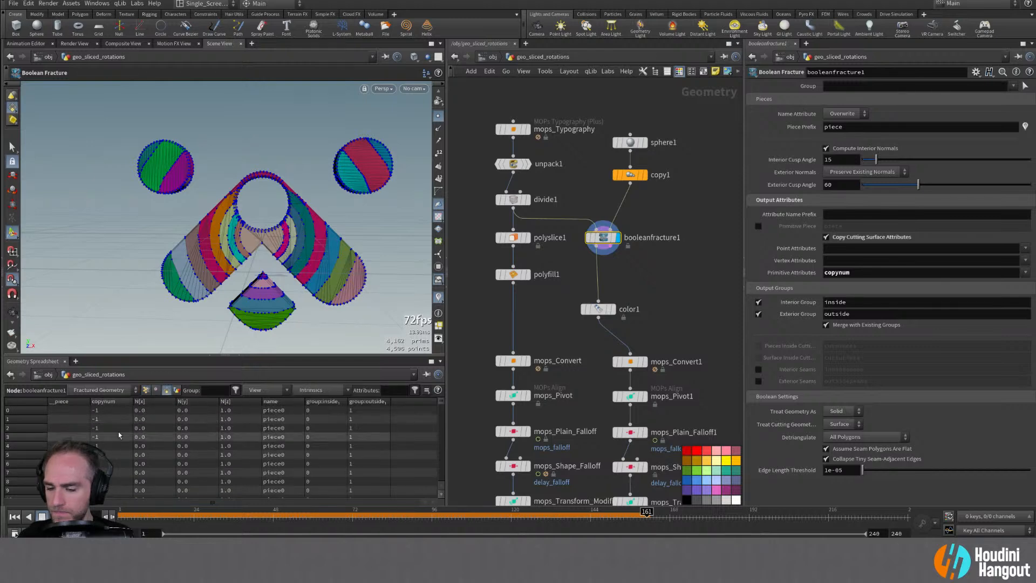
pyautogui.scroll(-20, 96, 428)
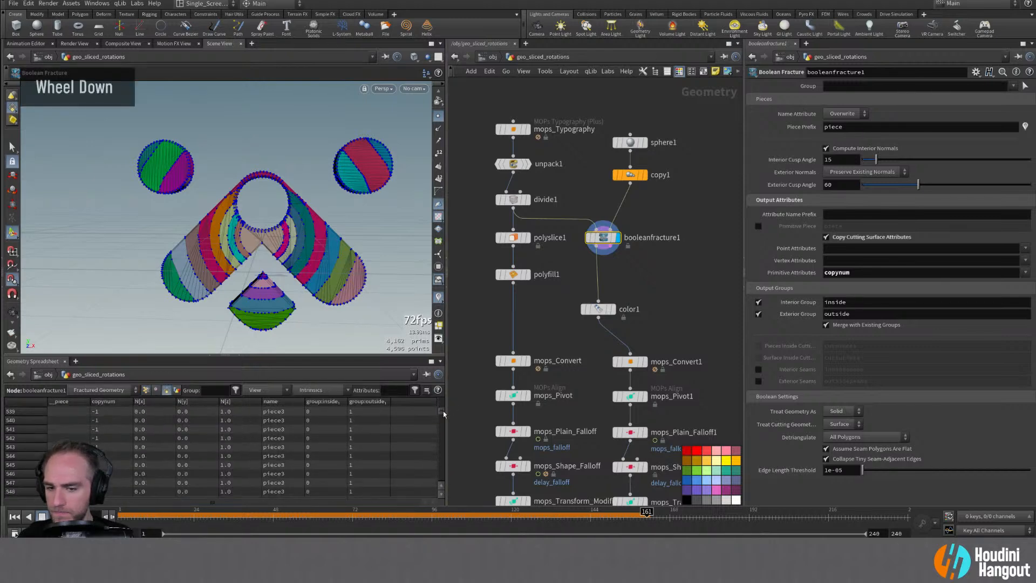
pyautogui.moveTo(444, 434); pyautogui.dragTo(444, 391)
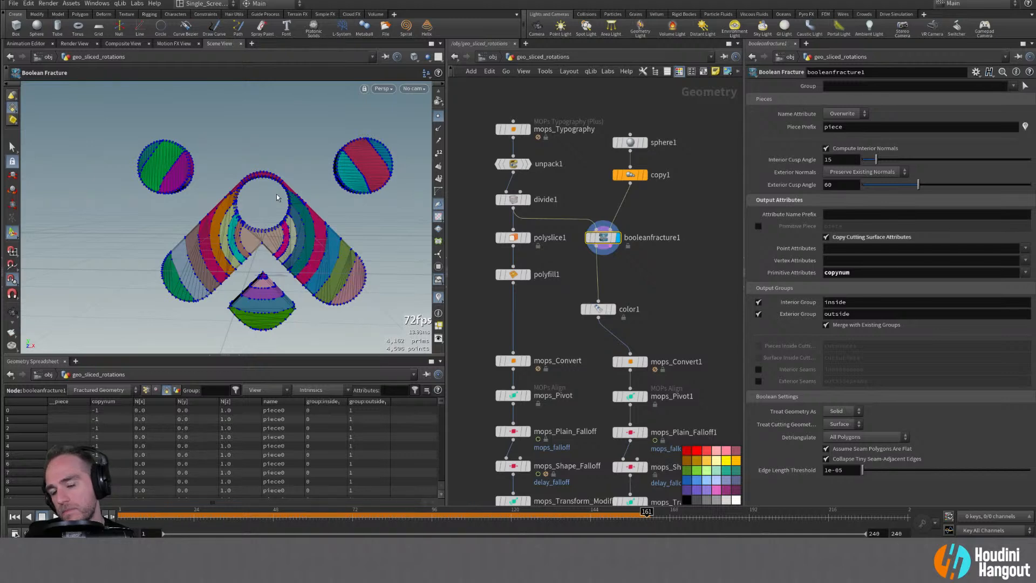
pyautogui.doubleClick(631, 175)
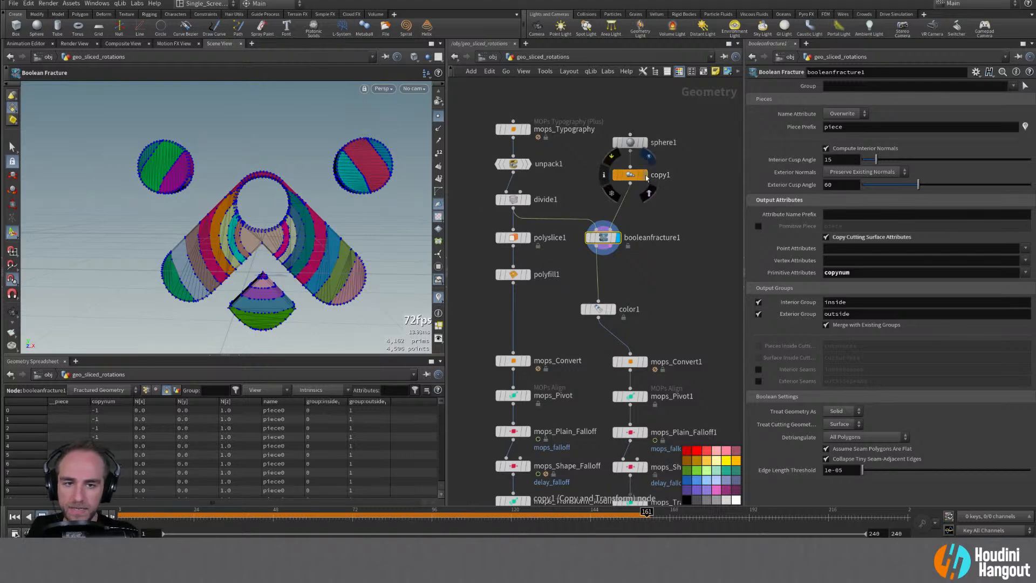
pyautogui.doubleClick(604, 239)
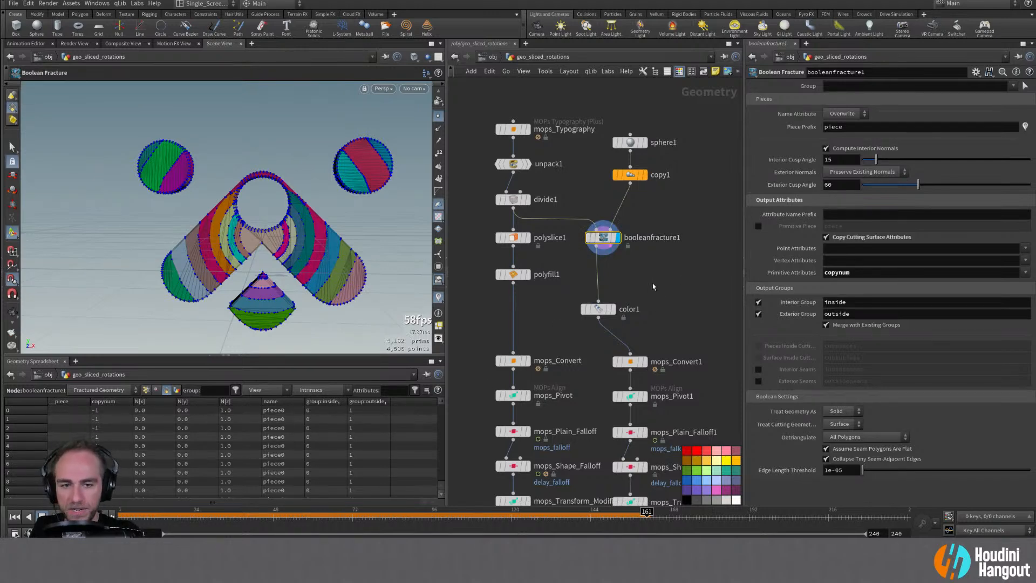
pyautogui.press('Tab')
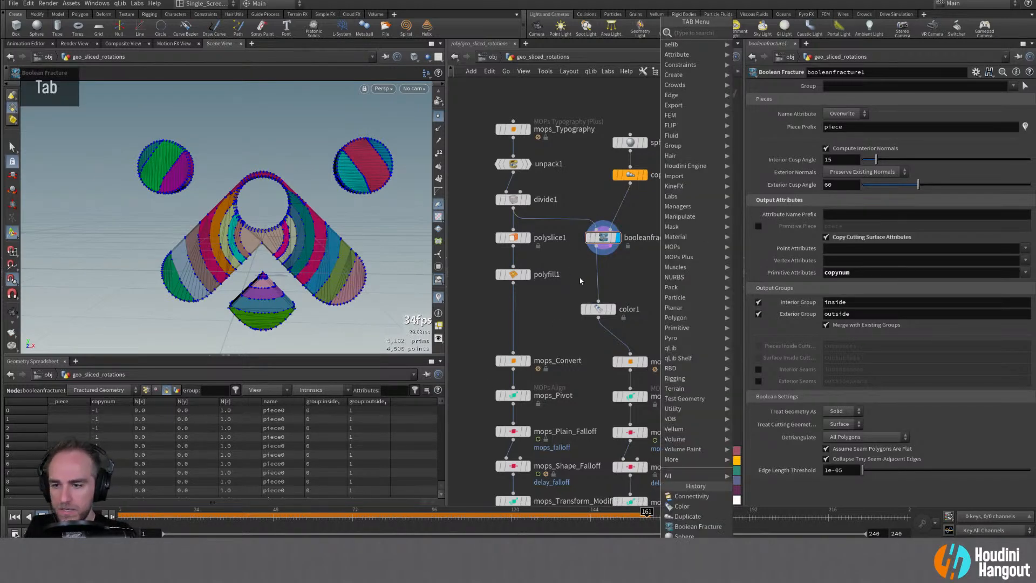
pyautogui.click(604, 240)
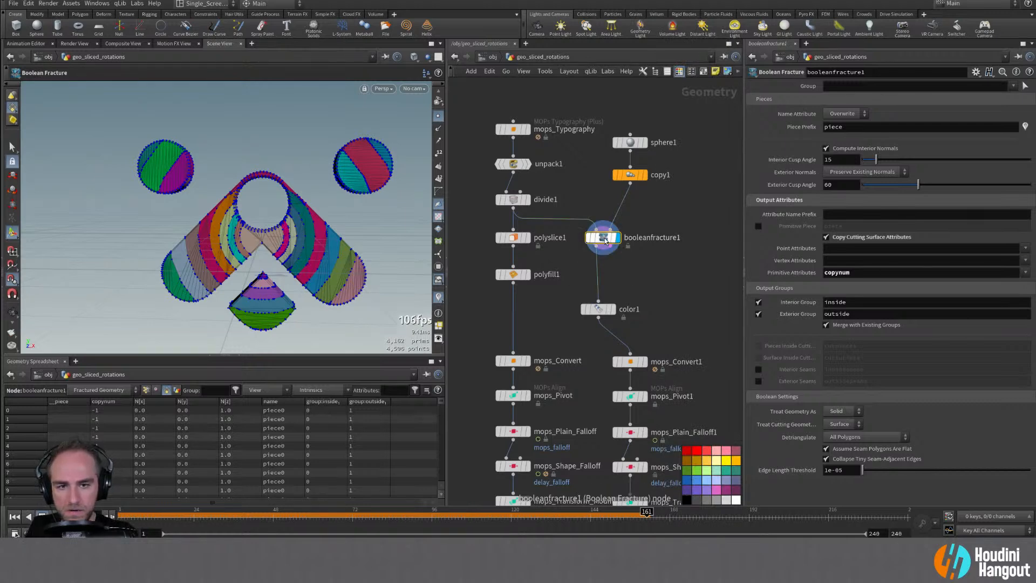
pyautogui.doubleClick(631, 175)
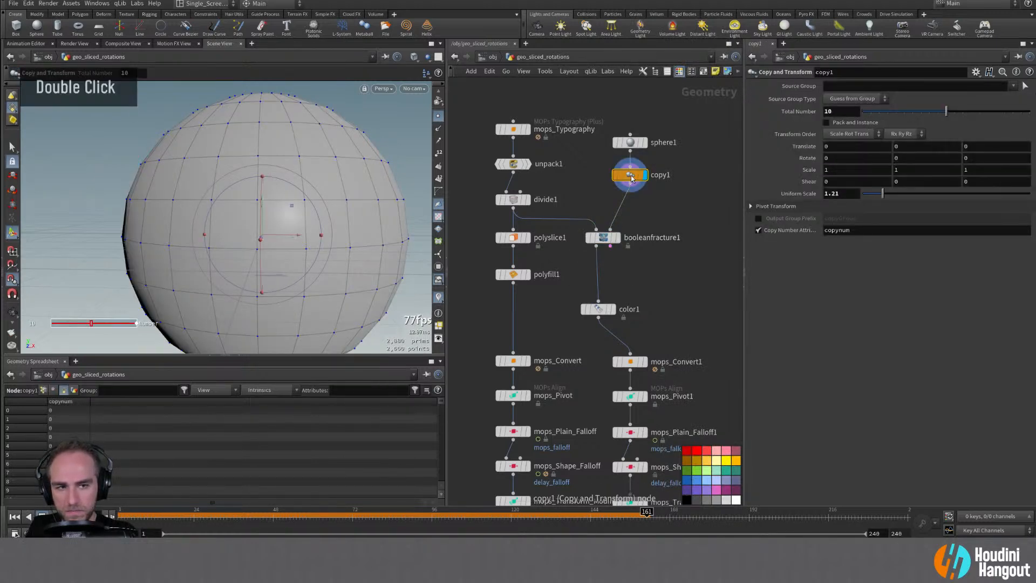
# Make room above booleanfracture1 and insert an Attribute Promote node between copy1 and booleanfracture1
pyautogui.moveTo(604, 239); pyautogui.dragTo(603, 266)
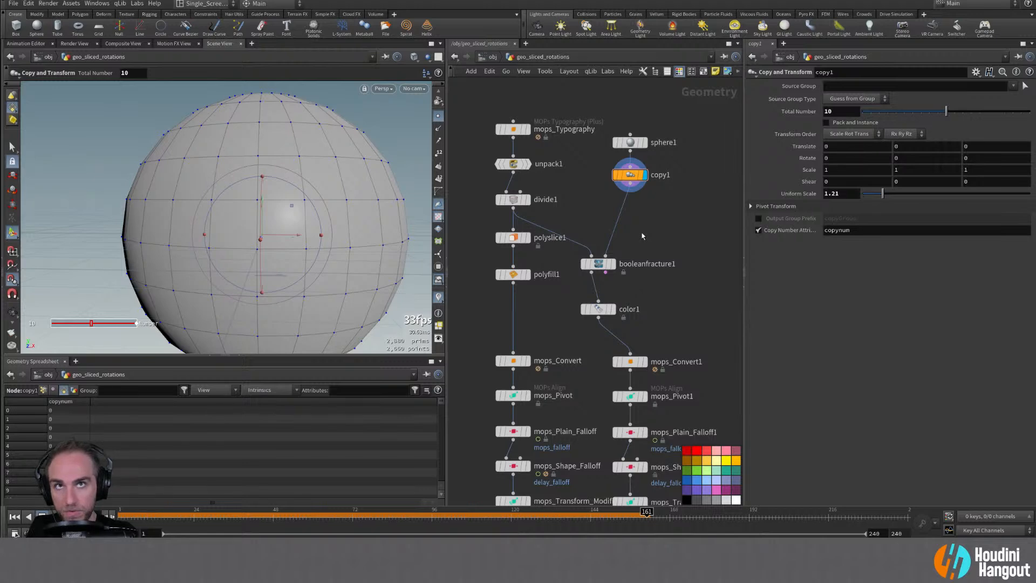
pyautogui.press('Tab')
pyautogui.write('prim')
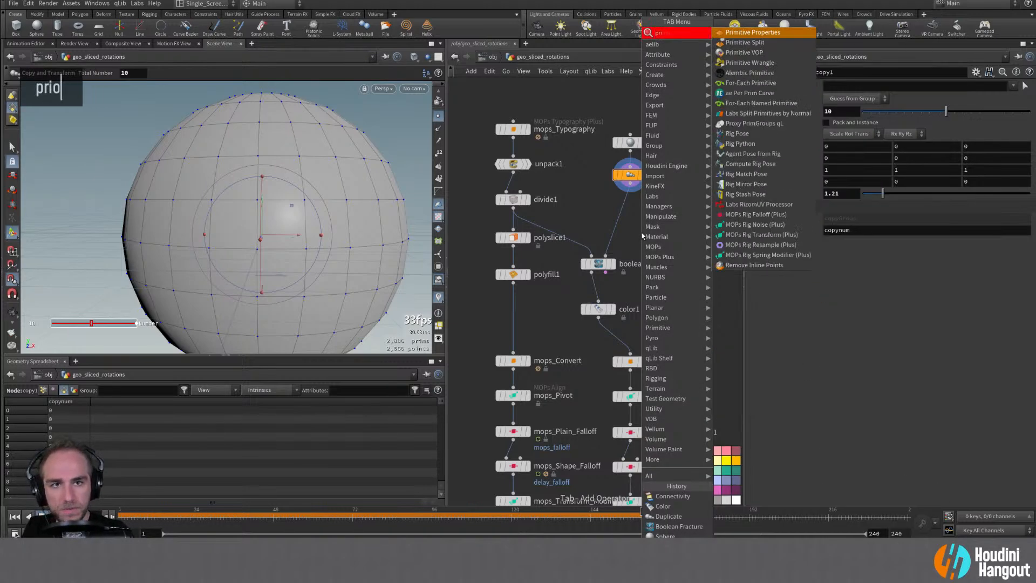
pyautogui.press('BackSpace')
pyautogui.press('BackSpace')
pyautogui.write('omote')
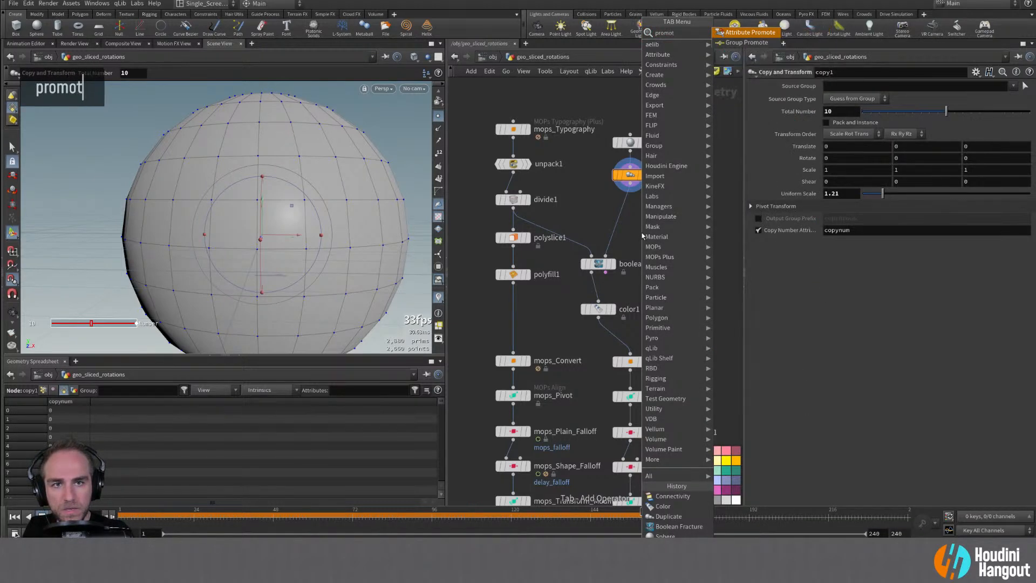
pyautogui.press('Return')
pyautogui.doubleClick(615, 218)
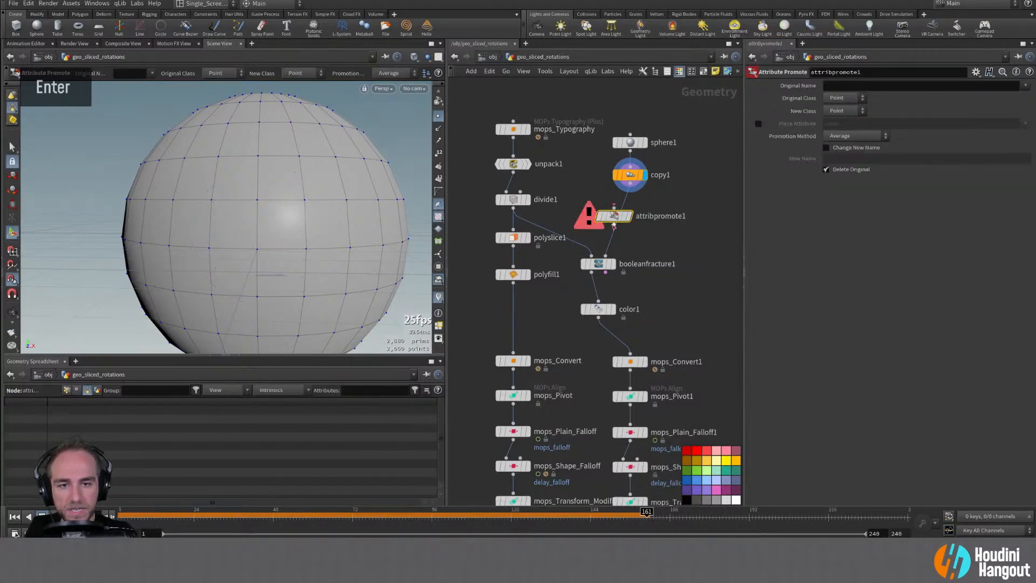
# Display attribpromote1 and set it to promote the copynum attribute from Primitive to Point class
pyautogui.click(844, 98)
pyautogui.click(839, 117)
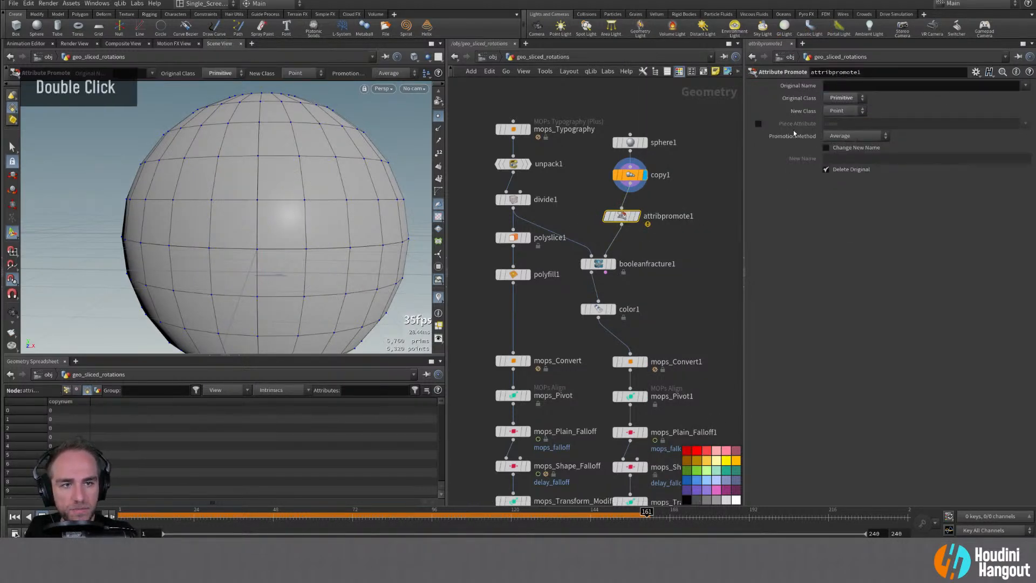
pyautogui.click(646, 216)
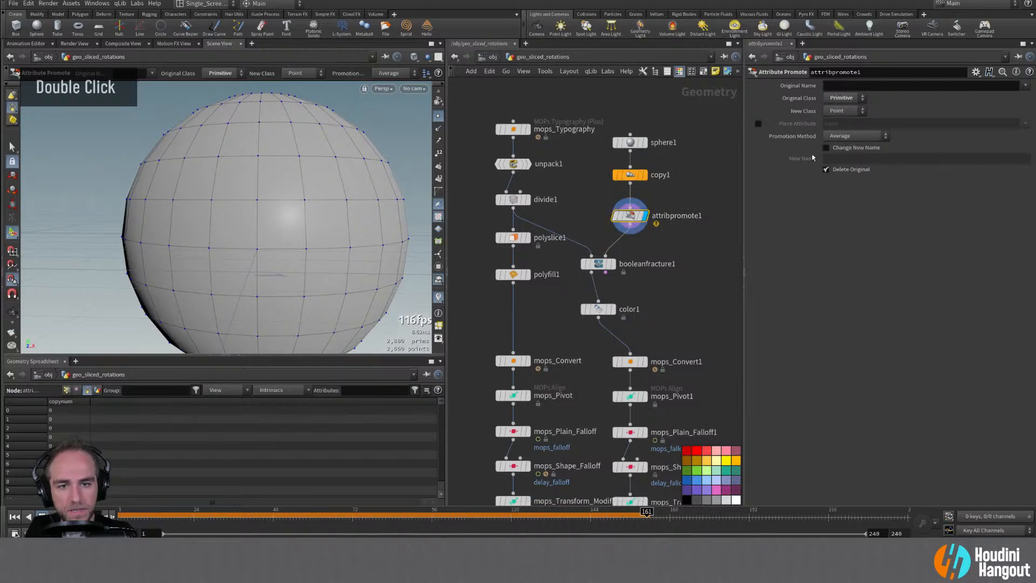
pyautogui.click(1024, 85)
pyautogui.click(1014, 97)
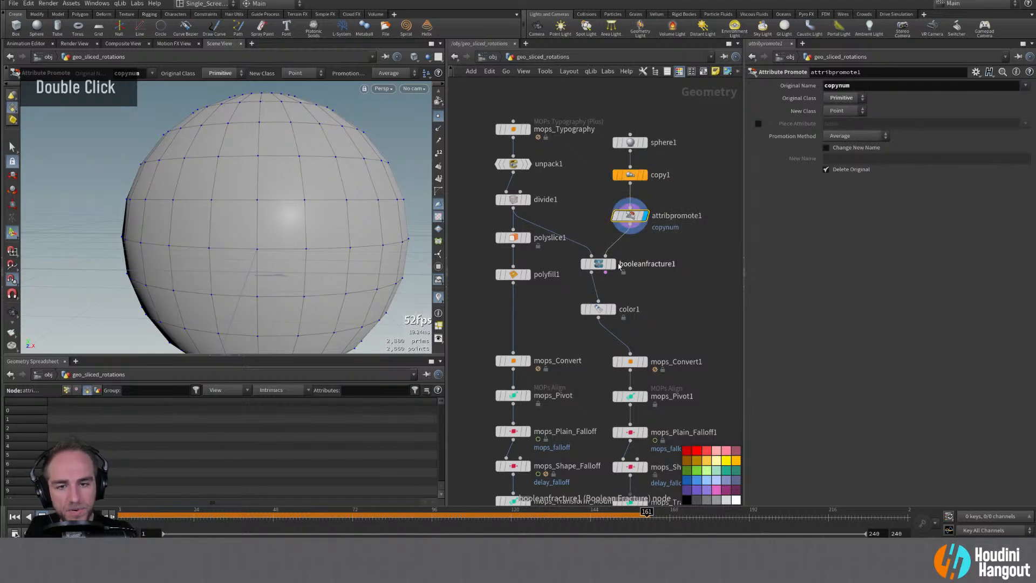
# On booleanfracture1, clear the primitive attributes to copy from the cutting surface and choose copynum as the point attribute instead
pyautogui.click(612, 264)
pyautogui.click(603, 265)
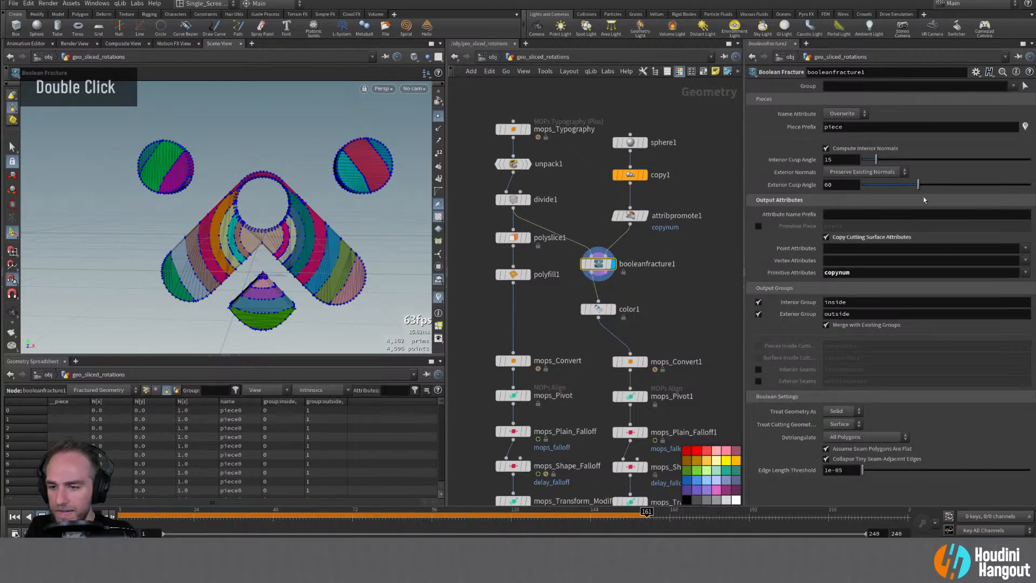
pyautogui.click(1027, 273)
pyautogui.doubleClick(837, 273)
pyautogui.press('BackSpace')
pyautogui.click(1026, 249)
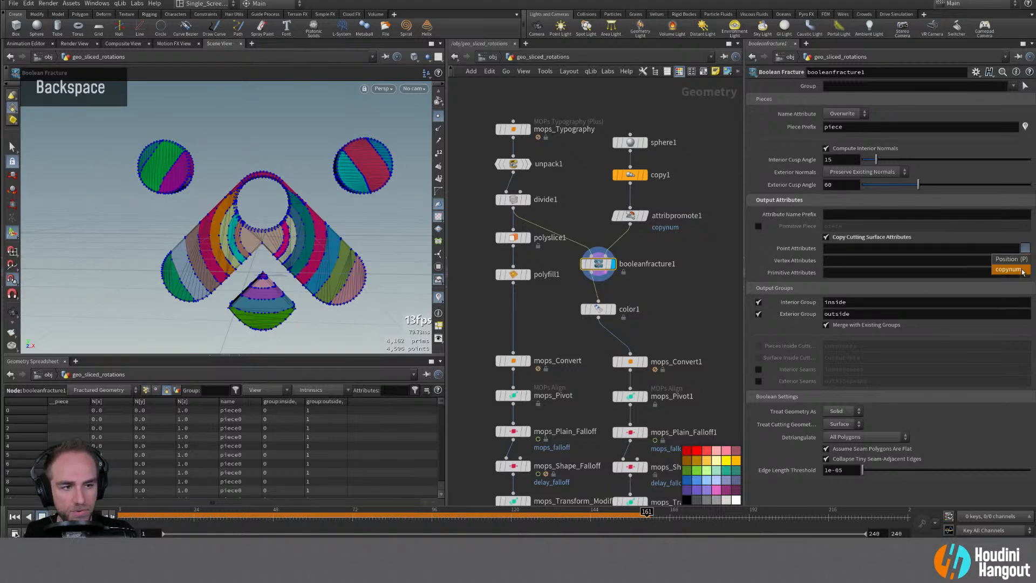
pyautogui.click(1009, 260)
# Insert a second Attribute Promote node between booleanfracture1 and color1 and display its output
pyautogui.moveTo(614, 316); pyautogui.dragTo(614, 339)
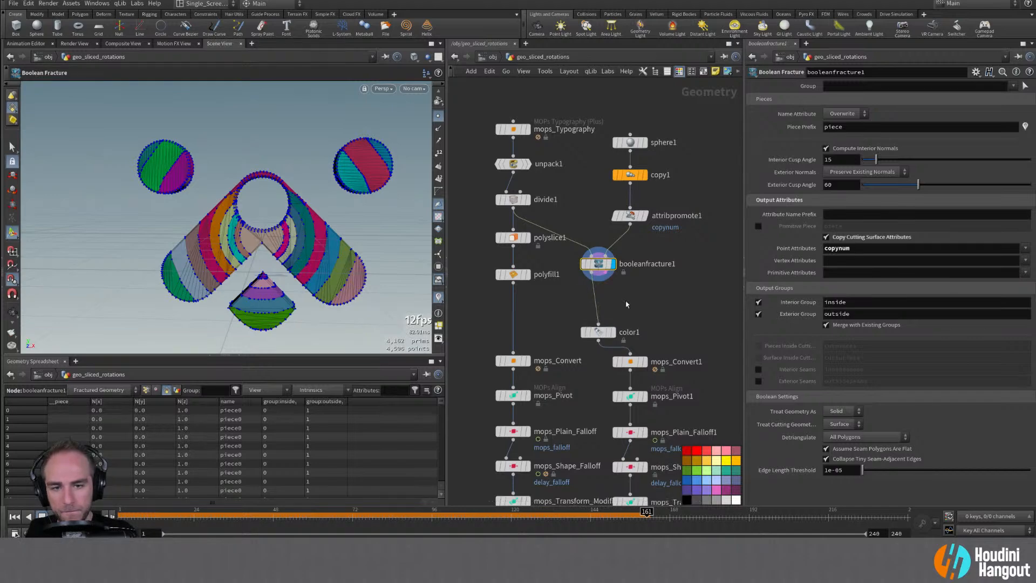
pyautogui.press('Tab')
pyautogui.write('promot')
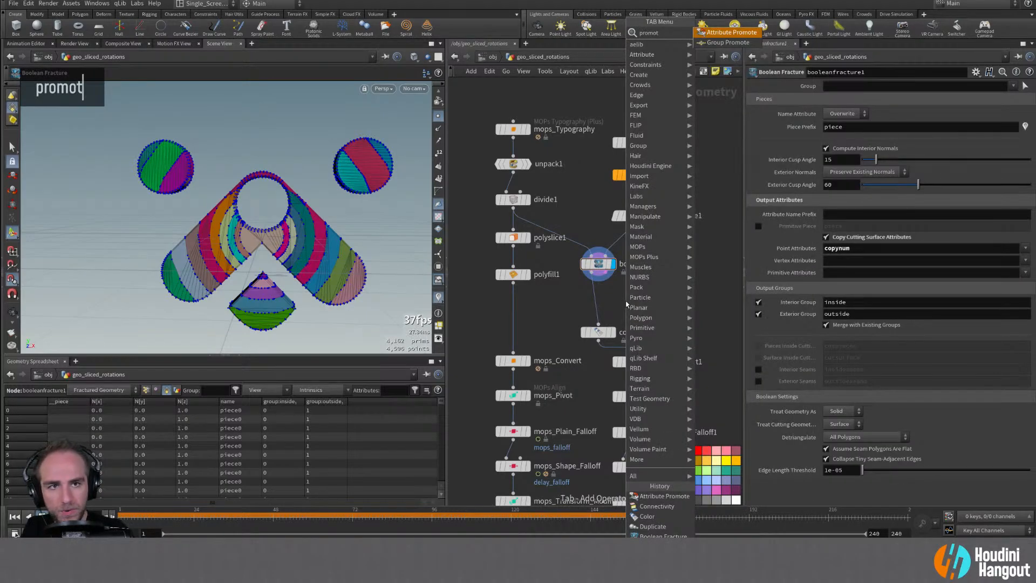
pyautogui.press('Return')
pyautogui.click(599, 300)
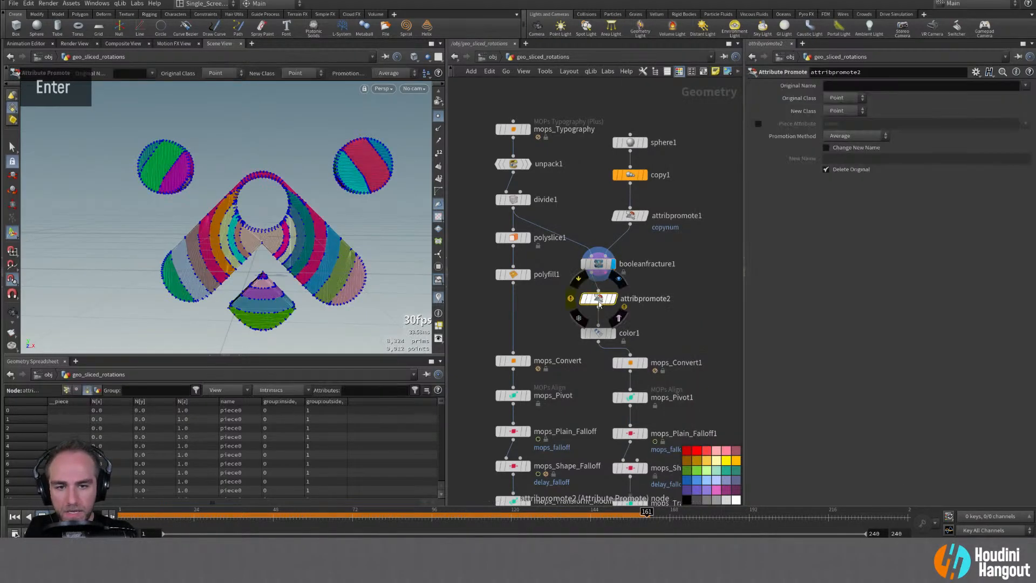
pyautogui.click(614, 298)
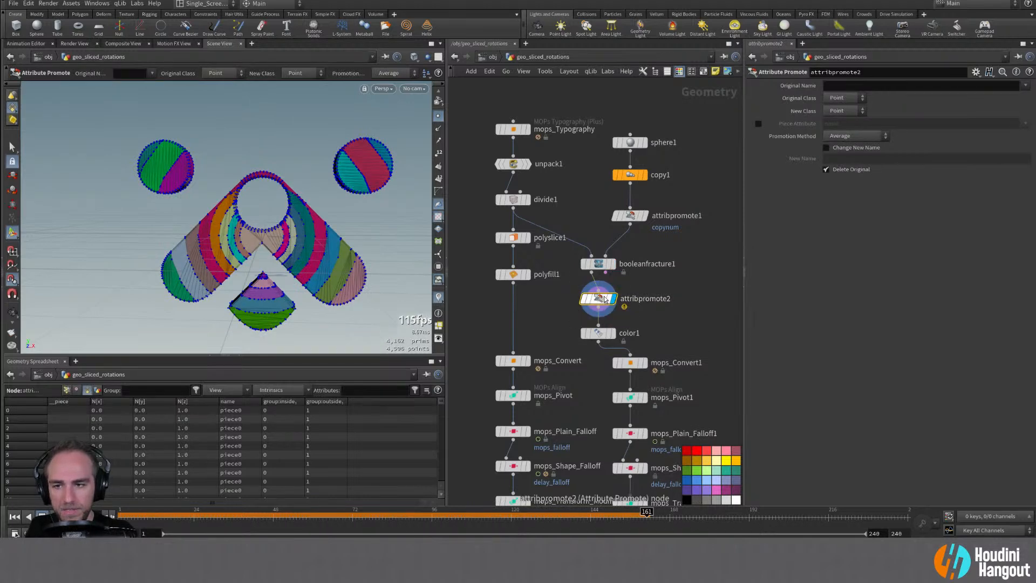
# Set attribpromote2 to promote copynum from Point to Primitive class with the Minimum promotion method
pyautogui.click(1025, 85)
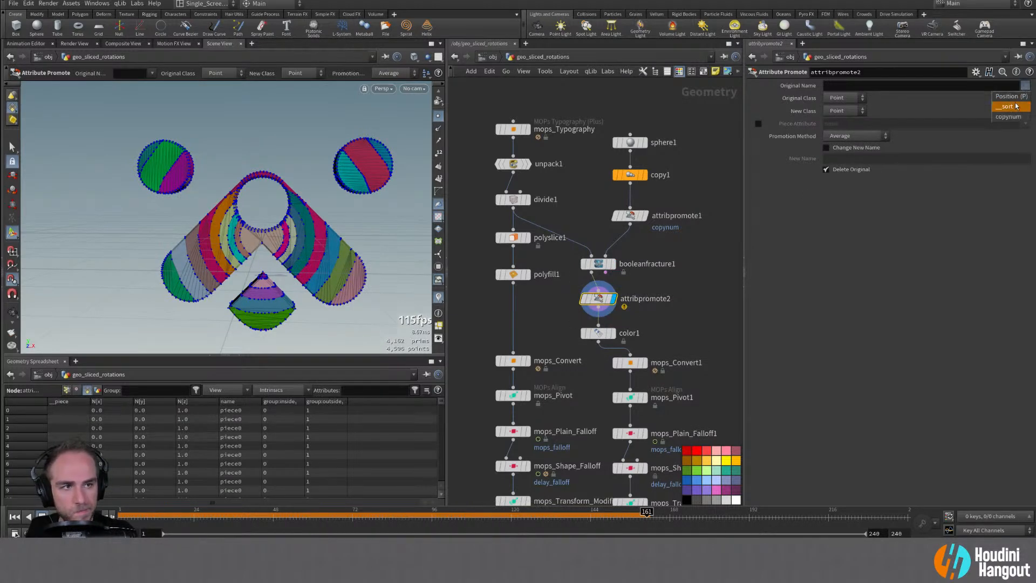
pyautogui.click(1006, 96)
pyautogui.click(845, 111)
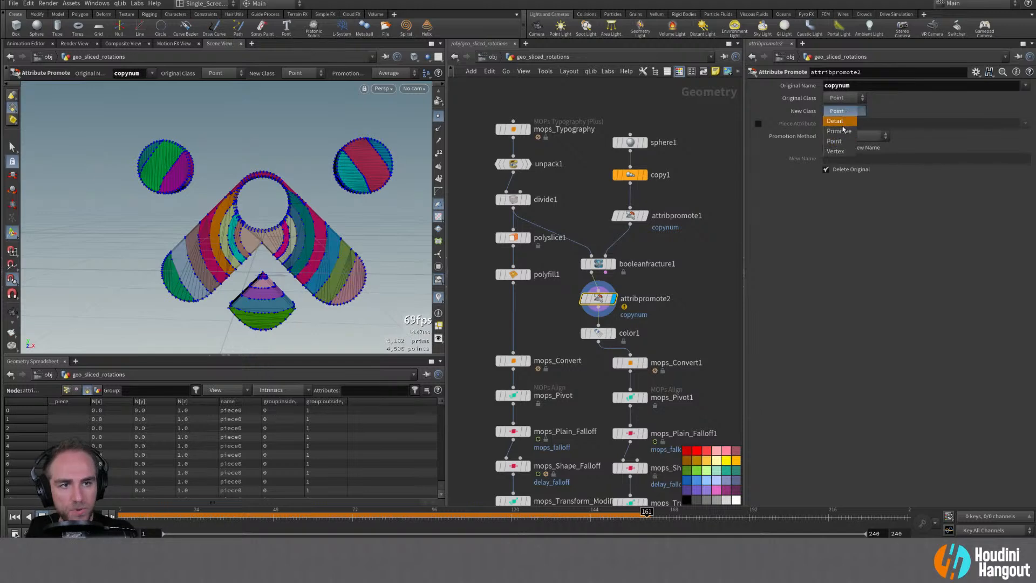
pyautogui.click(840, 121)
pyautogui.click(855, 135)
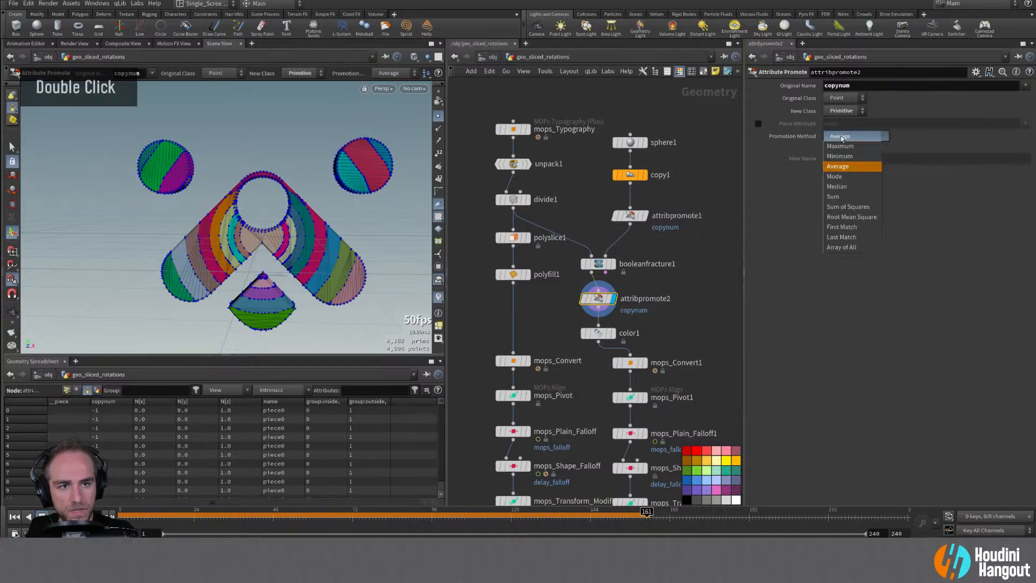
pyautogui.click(841, 144)
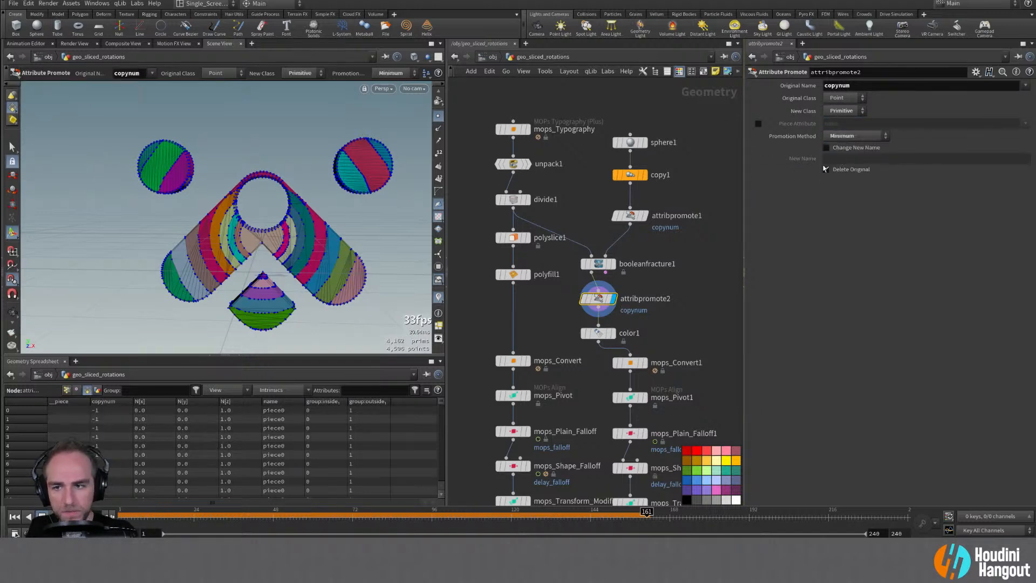
# Examine the promoted copynum primitive values of attribpromote2 in the geometry spreadsheet
pyautogui.click(597, 333)
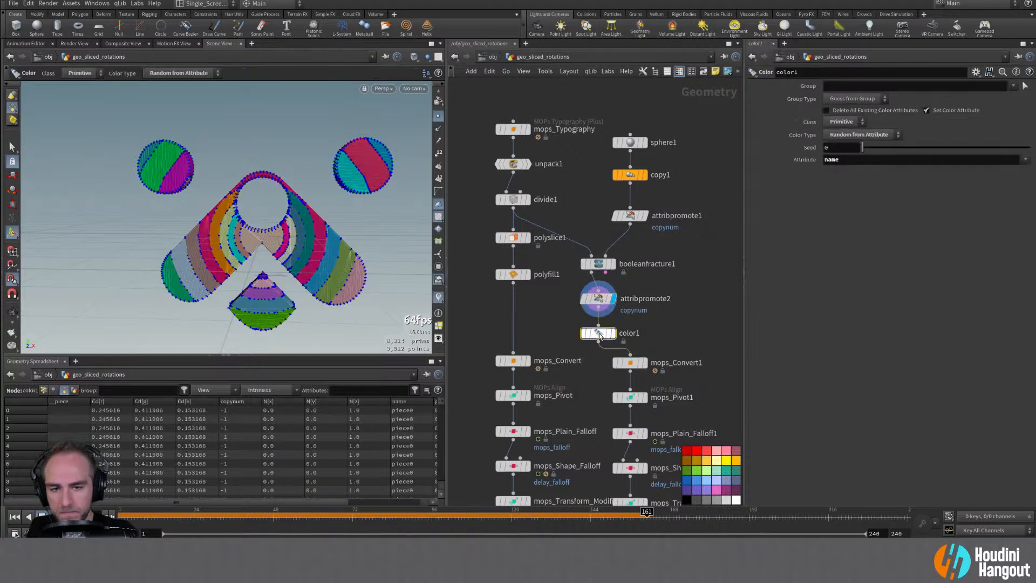
pyautogui.click(596, 299)
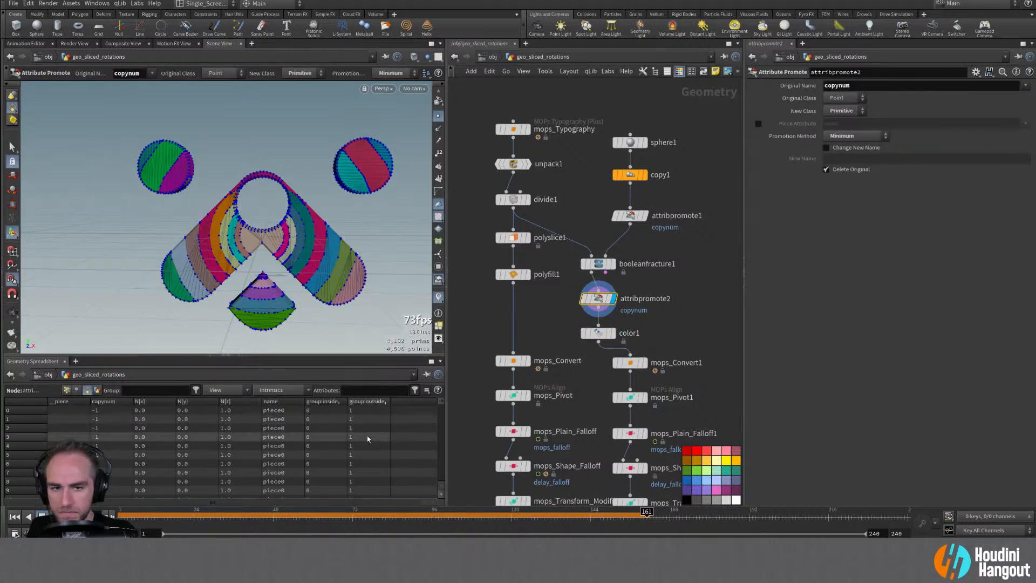
pyautogui.click(86, 390)
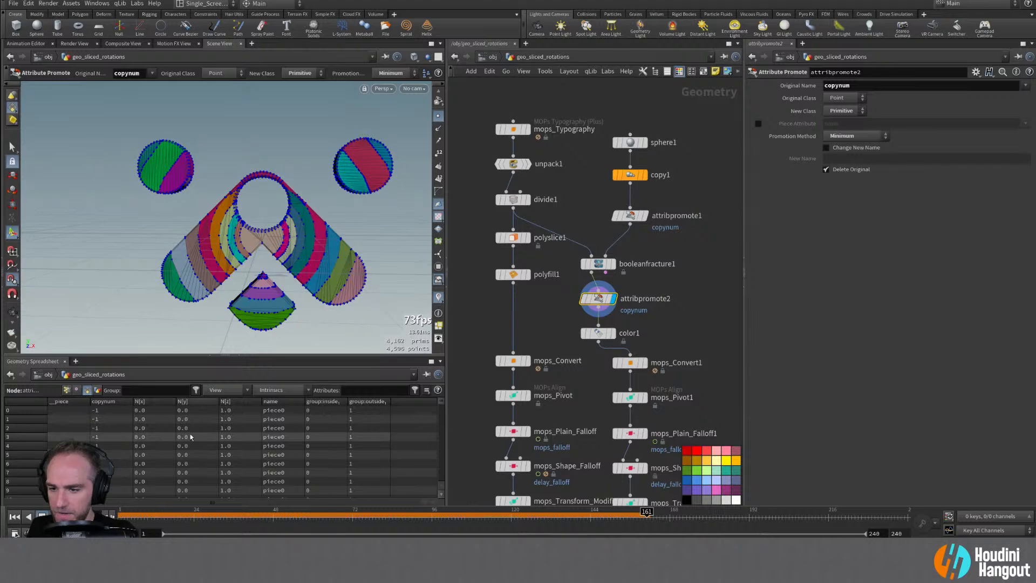
pyautogui.moveTo(440, 406)
pyautogui.mouseDown()
pyautogui.moveTo(439, 431)
pyautogui.moveTo(438, 389)
pyautogui.mouseUp()
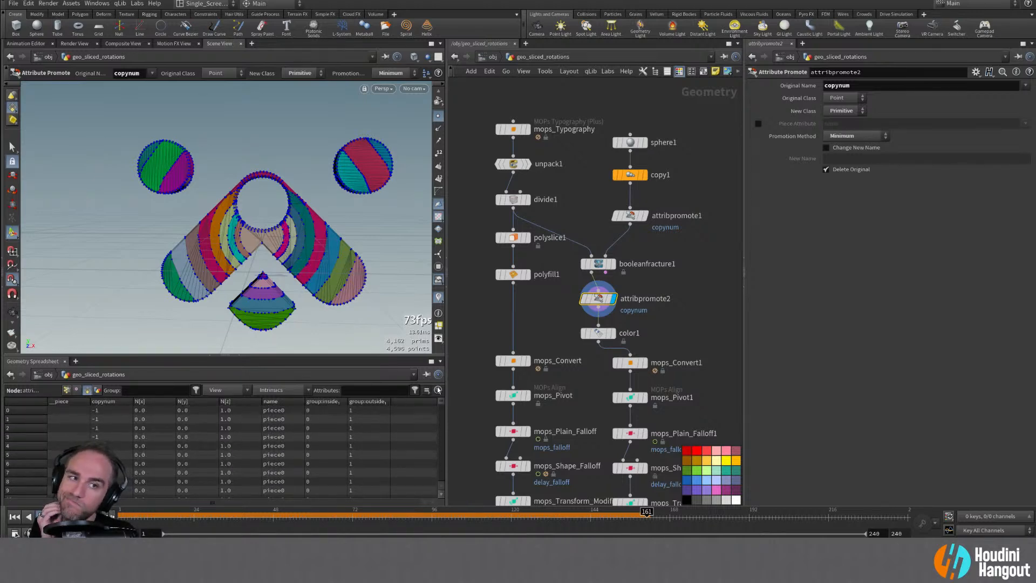
# Set the promotion method of attribpromote2 to Average and check the copynum values across the pieces
pyautogui.click(837, 136)
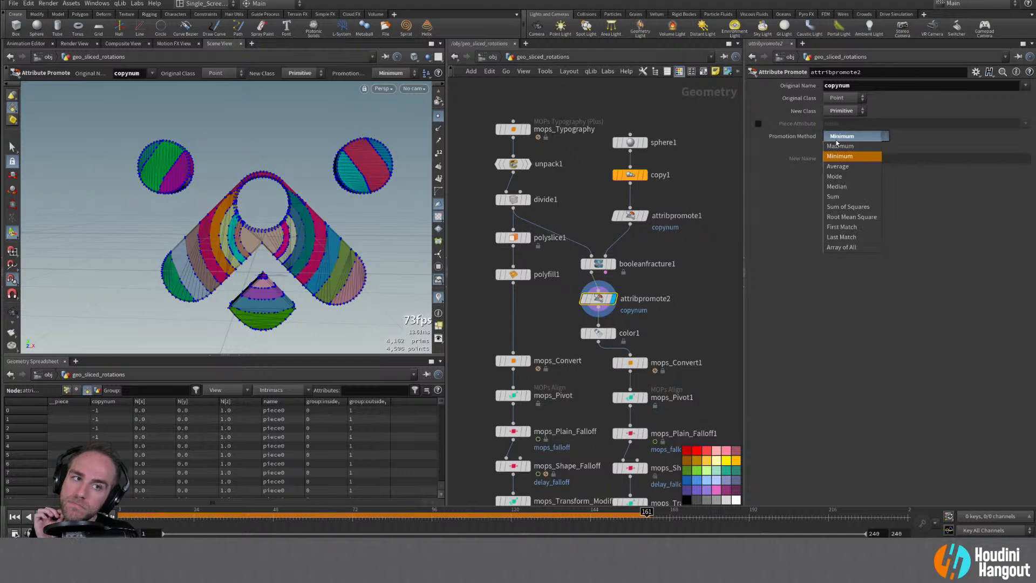
pyautogui.click(837, 165)
pyautogui.scroll(-15, 239, 452)
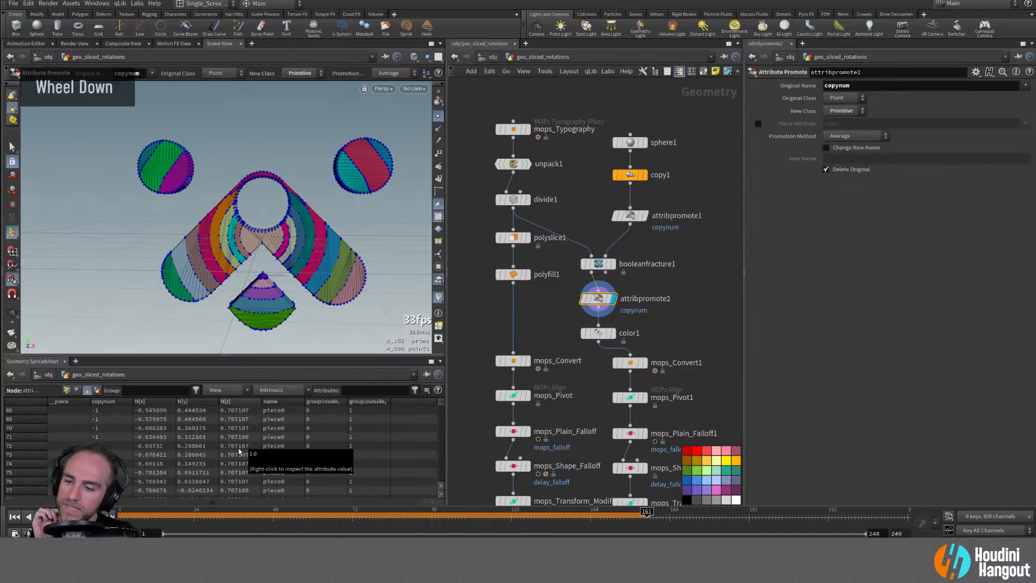
pyautogui.scroll(-20, 239, 452)
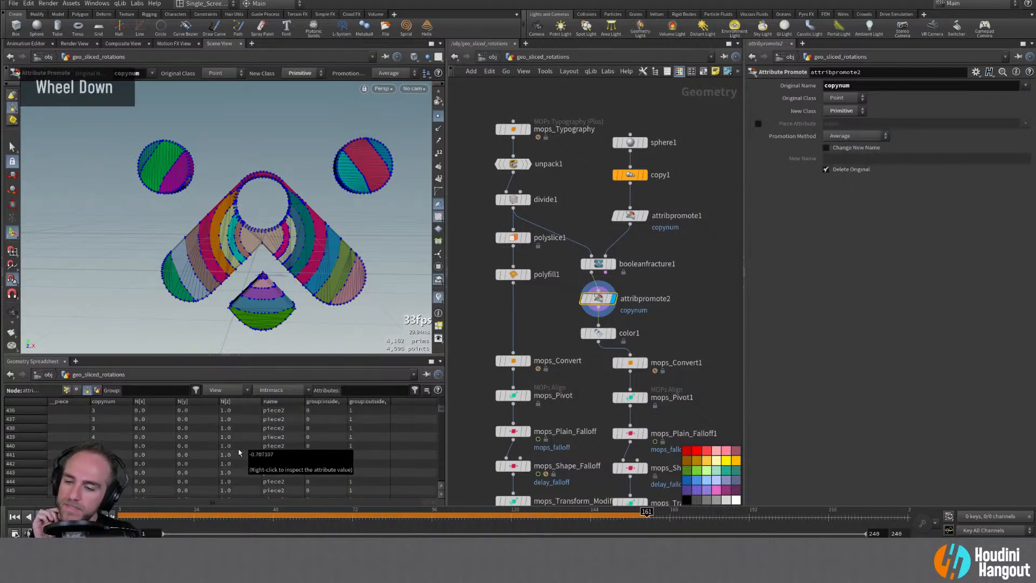
pyautogui.scroll(-20, 239, 452)
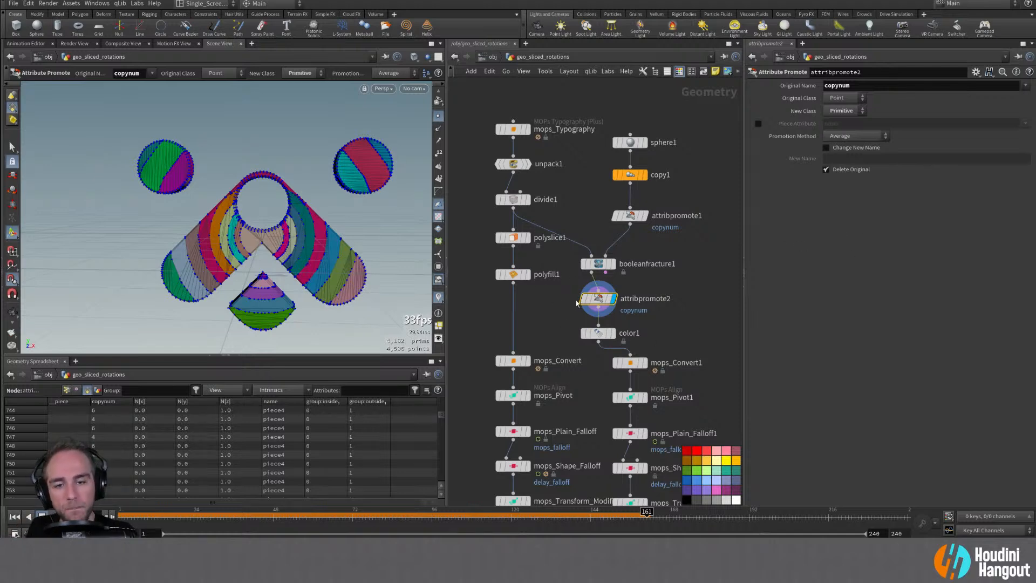
# Delete both Attribute Promote nodes from the fracture branch and display the mops_Convert1 output
pyautogui.press('Delete')
pyautogui.click(630, 215)
pyautogui.press('Delete')
pyautogui.moveTo(593, 334); pyautogui.dragTo(592, 309)
pyautogui.doubleClick(630, 362)
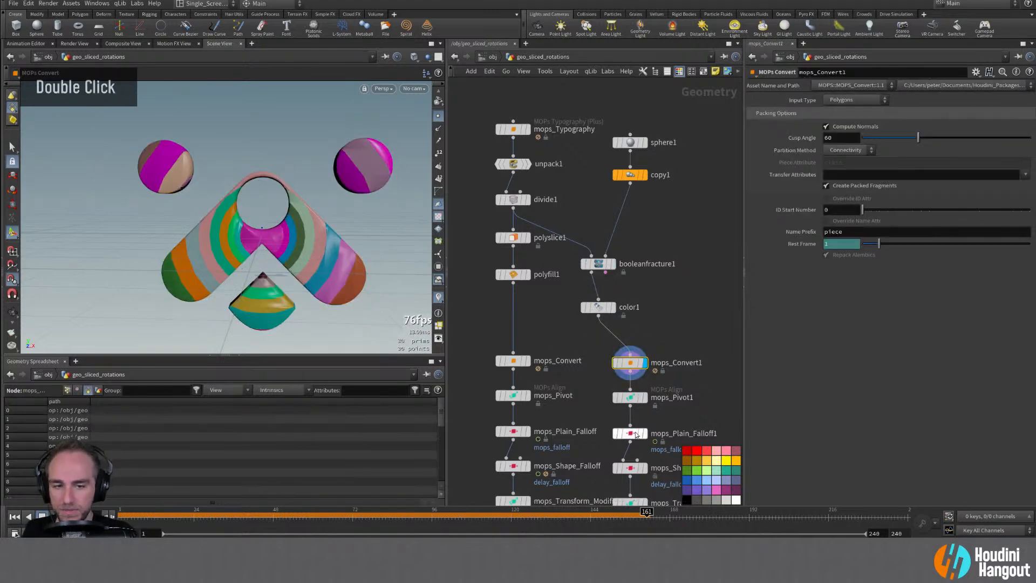
# Display mops_Pivot1 and replace prevpivot.x with 0 in its VEXpression's pivot vector
pyautogui.doubleClick(630, 397)
pyautogui.press('alt')
pyautogui.keyDown('alt'); pyautogui.moveTo(272, 268); pyautogui.dragTo(390, 183); pyautogui.keyUp('alt')
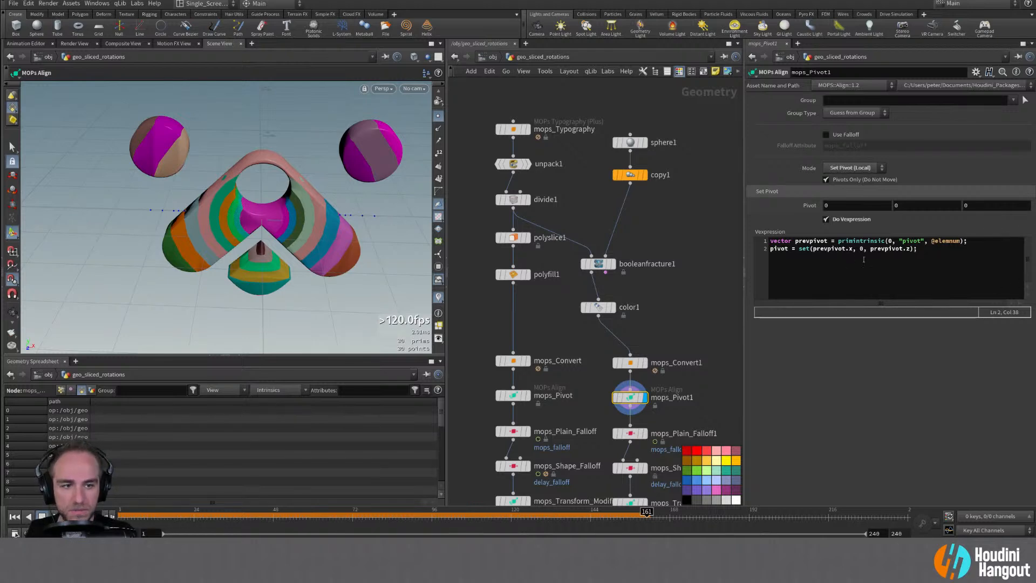
pyautogui.moveTo(853, 249); pyautogui.dragTo(813, 255)
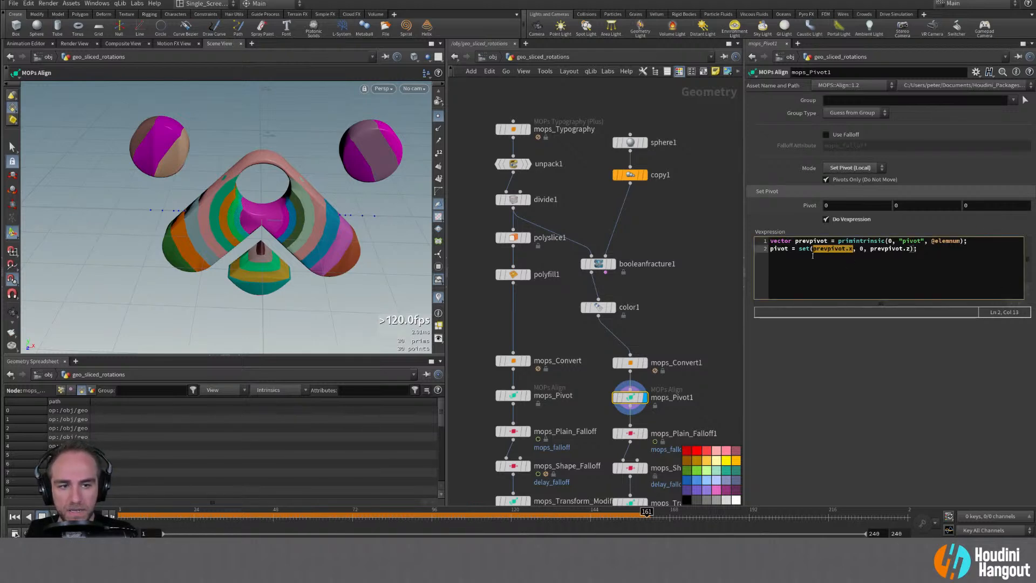
pyautogui.keyDown('alt'); pyautogui.moveTo(337, 238); pyautogui.dragTo(273, 233); pyautogui.keyUp('alt')
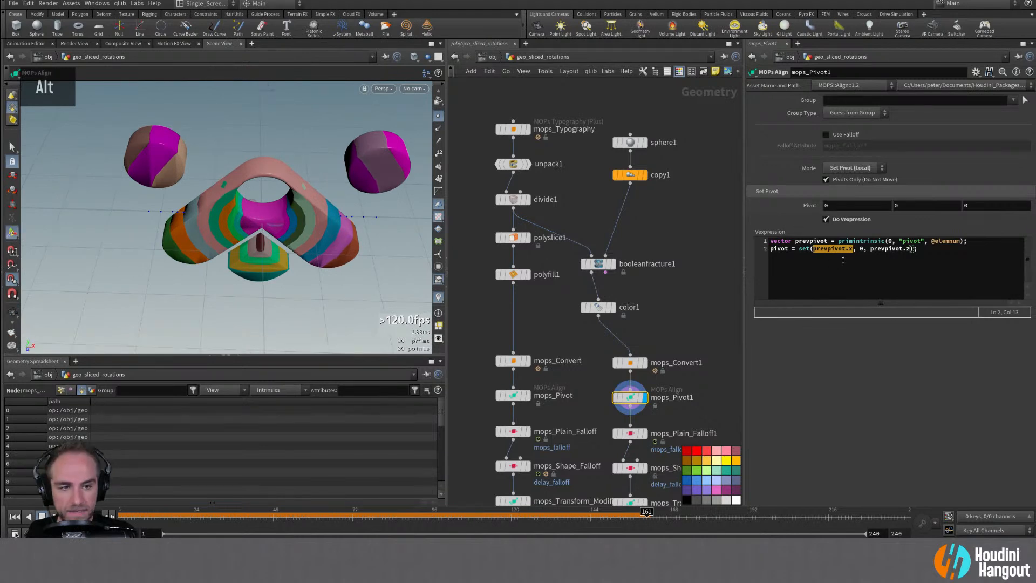
pyautogui.write('0')
pyautogui.doubleClick(826, 249)
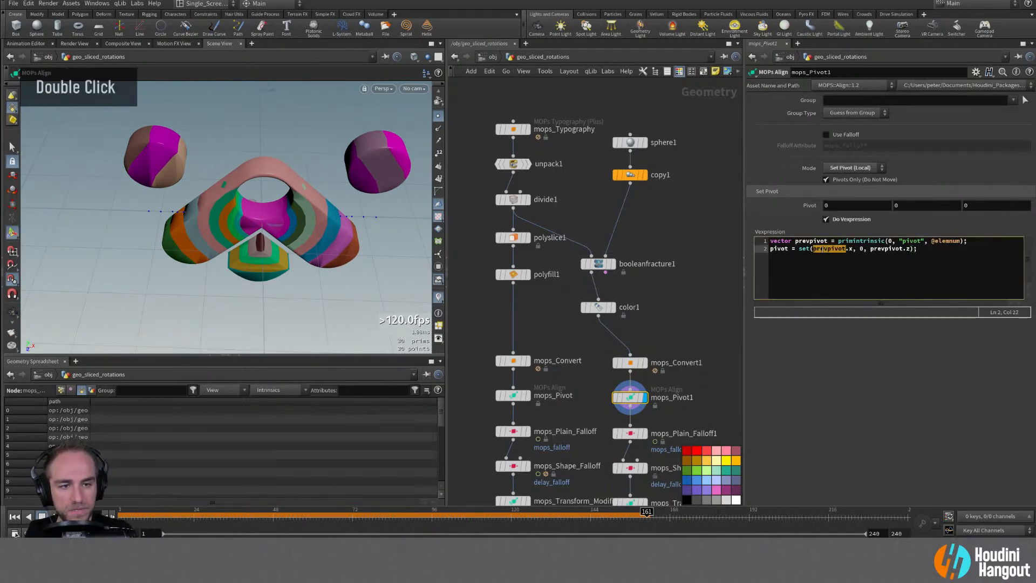
pyautogui.write('0')
pyautogui.press('BackSpace')
pyautogui.press('BackSpace')
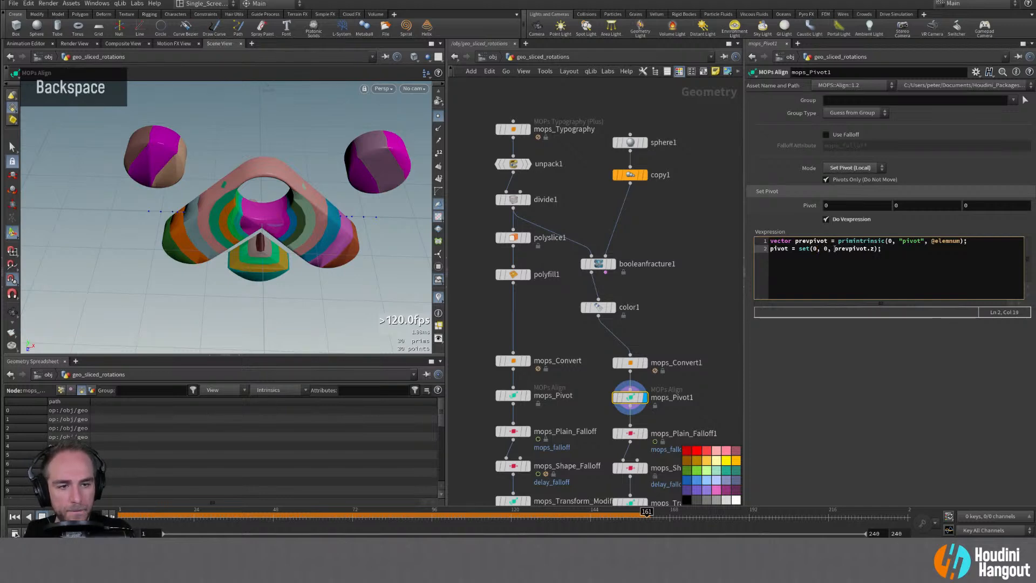
# Change the second component of mops_Pivot1's pivot vector to prevpivot.y and inspect the pivots in the viewport
pyautogui.moveTo(834, 248); pyautogui.dragTo(873, 248)
pyautogui.hotkey('ctrl', 'c')
pyautogui.doubleClick(826, 249)
pyautogui.hotkey('ctrl', 'v')
pyautogui.doubleClick(861, 249)
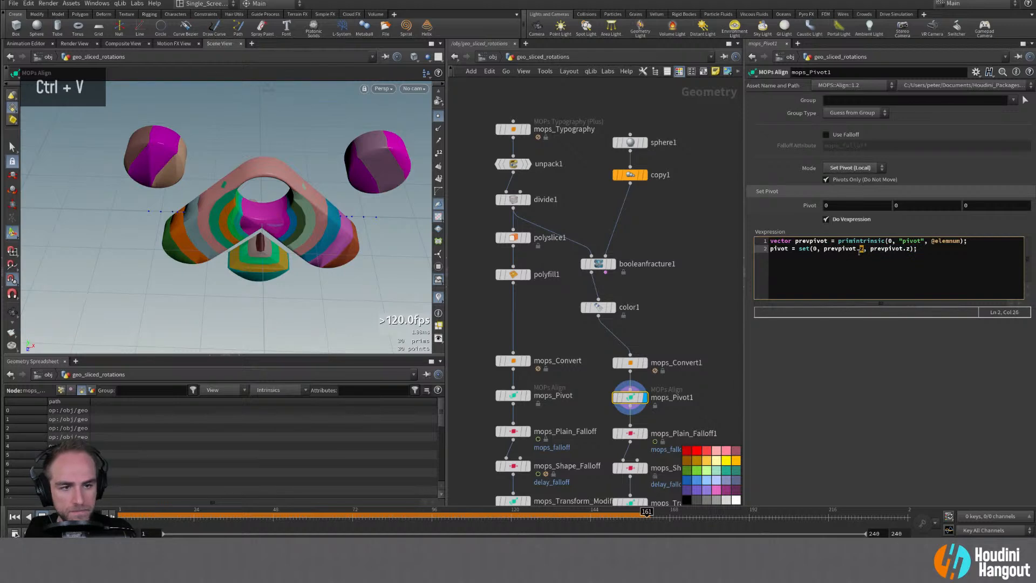
pyautogui.write('y')
pyautogui.keyDown('alt'); pyautogui.moveTo(288, 192); pyautogui.dragTo(294, 162); pyautogui.keyUp('alt')
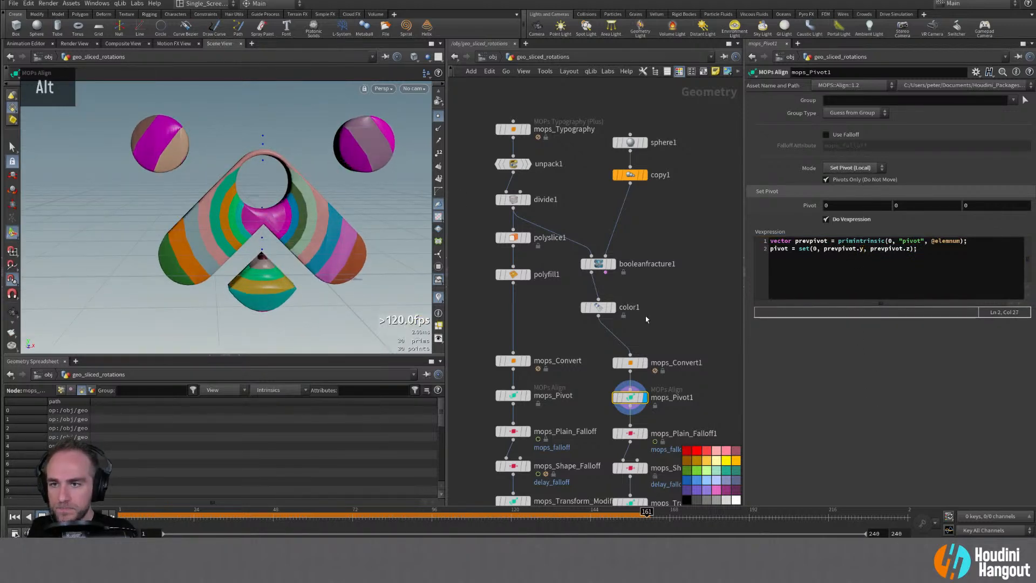
# Delete the mops_Plain_Falloff1 node from the fracture branch
pyautogui.click(598, 307)
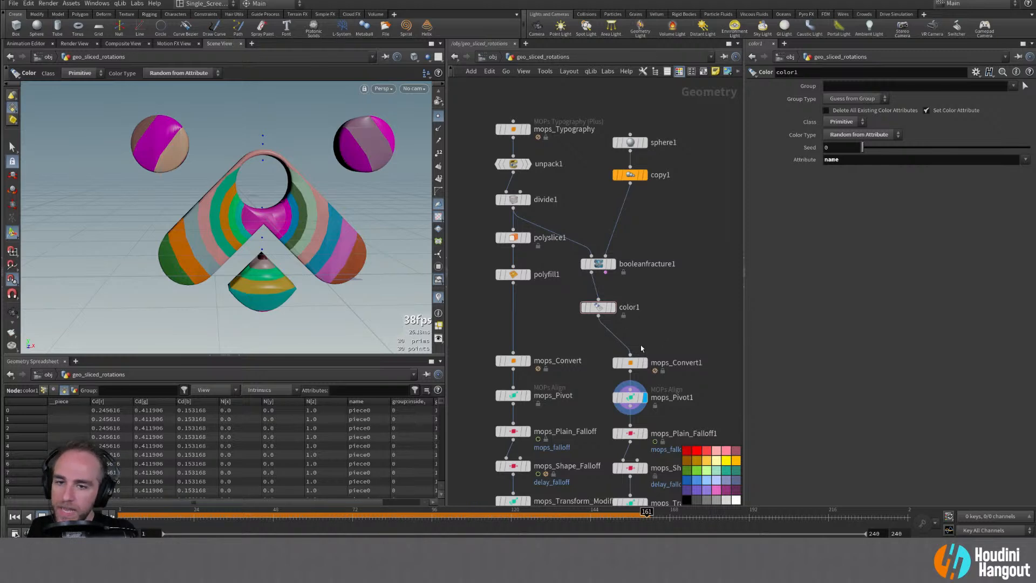
pyautogui.moveTo(603, 310); pyautogui.dragTo(603, 305)
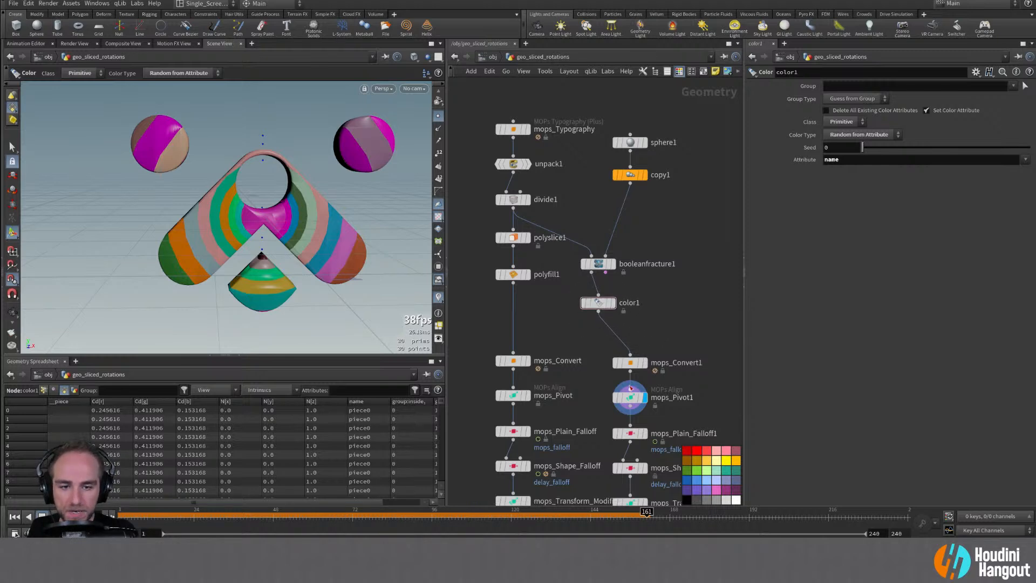
pyautogui.moveTo(611, 411); pyautogui.dragTo(583, 316, button='middle')
pyautogui.doubleClick(598, 337)
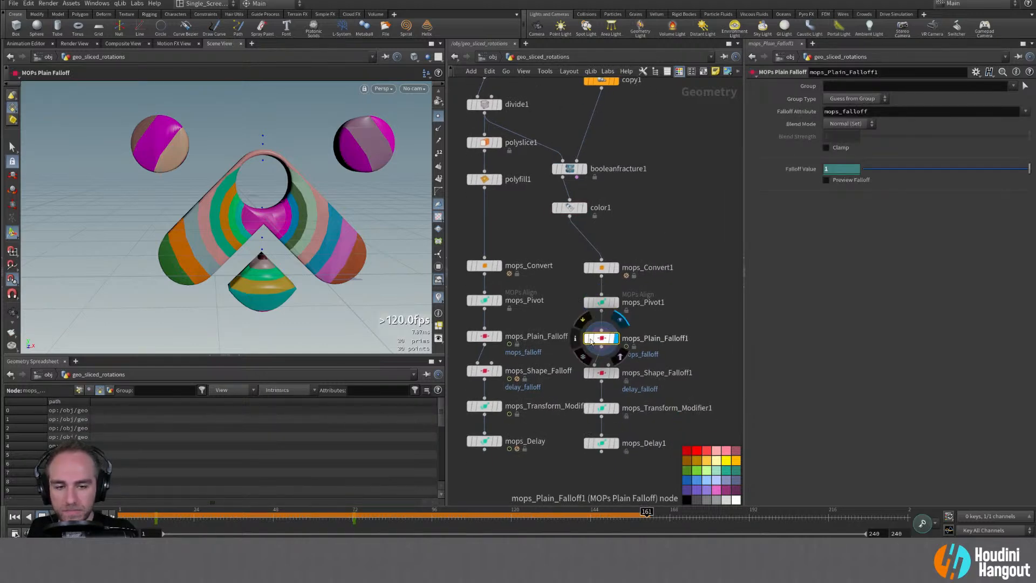
pyautogui.press('Delete')
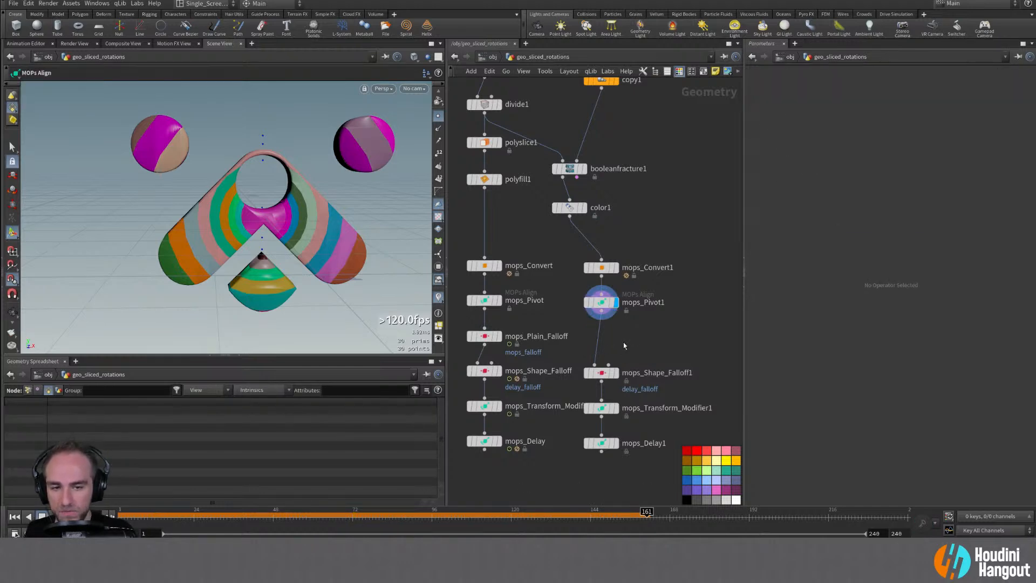
# Insert a MOPs Shape Falloff node between mops_Pivot1 and mops_Shape_Falloff1 and display it
pyautogui.press('Tab')
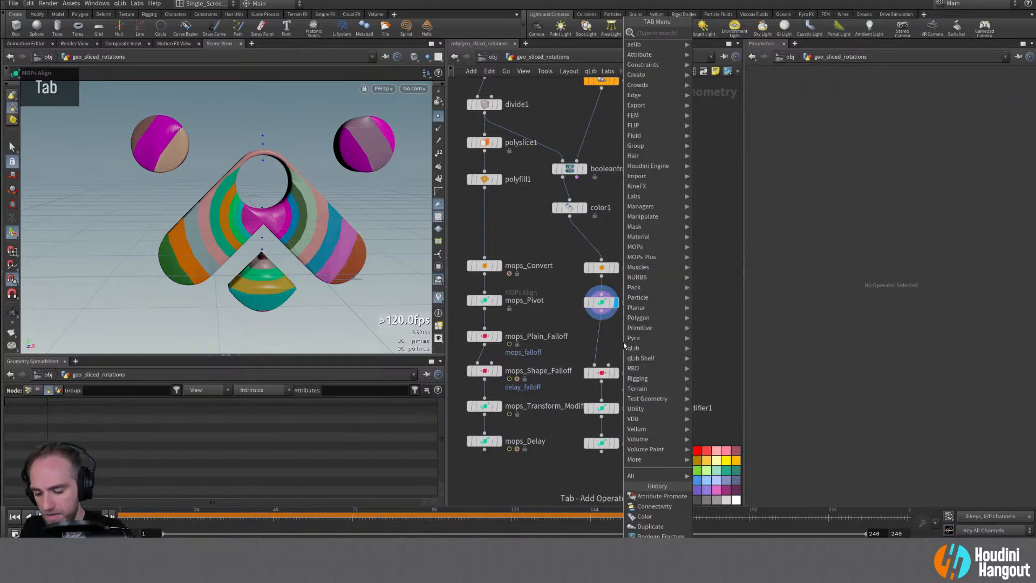
pyautogui.write('shpa')
pyautogui.press('BackSpace')
pyautogui.press('BackSpace')
pyautogui.write('ape')
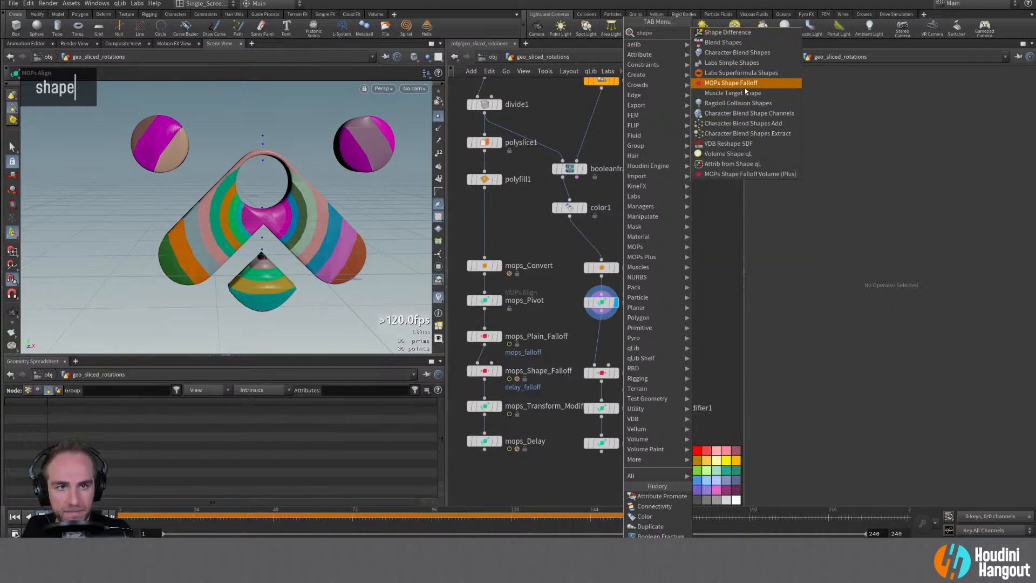
pyautogui.click(730, 83)
pyautogui.click(620, 347)
pyautogui.doubleClick(616, 341)
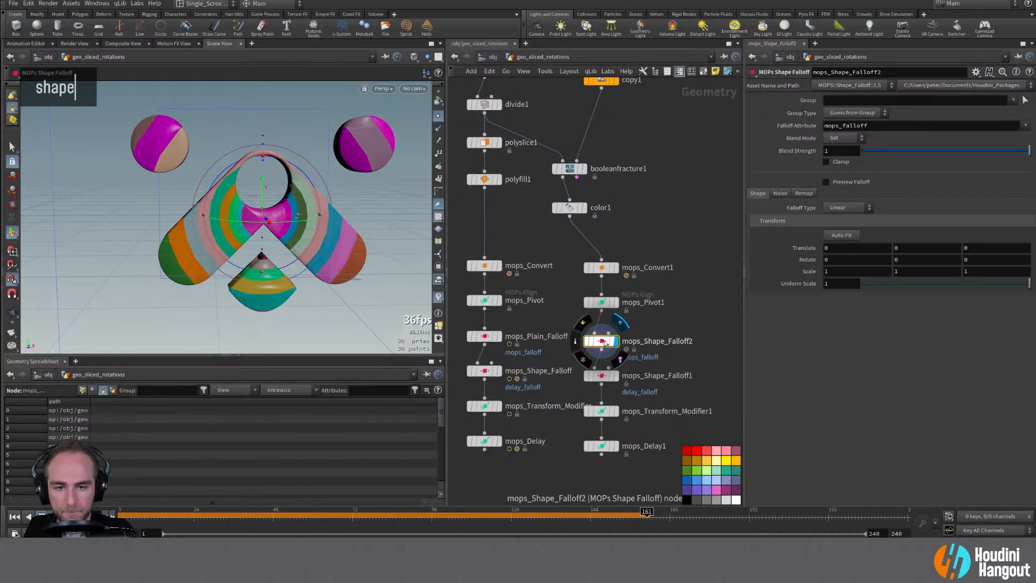
# Set the new shape falloff's type to Spherical and its Uniform Scale to 0
pyautogui.click(846, 209)
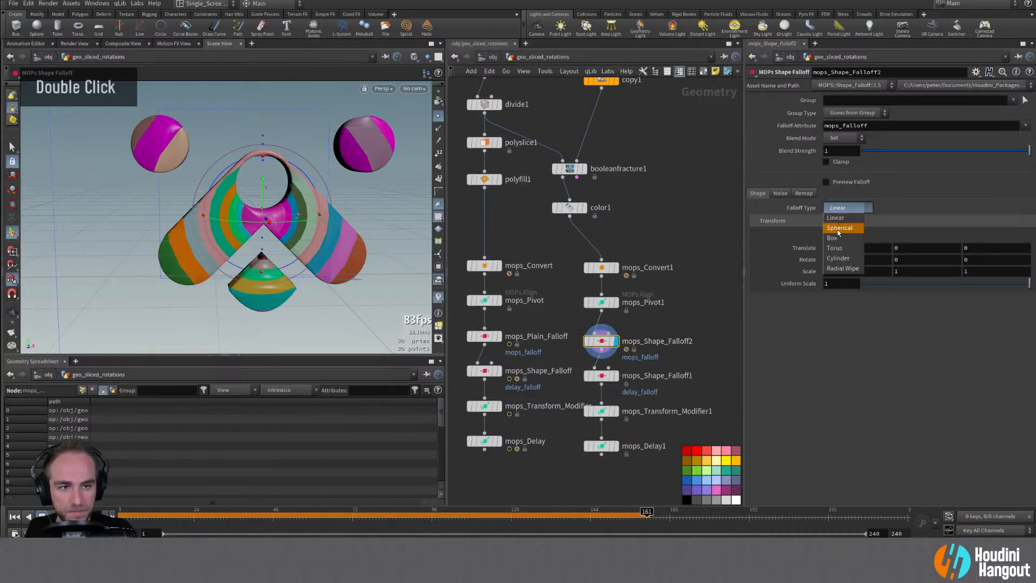
pyautogui.click(838, 232)
pyautogui.click(868, 313)
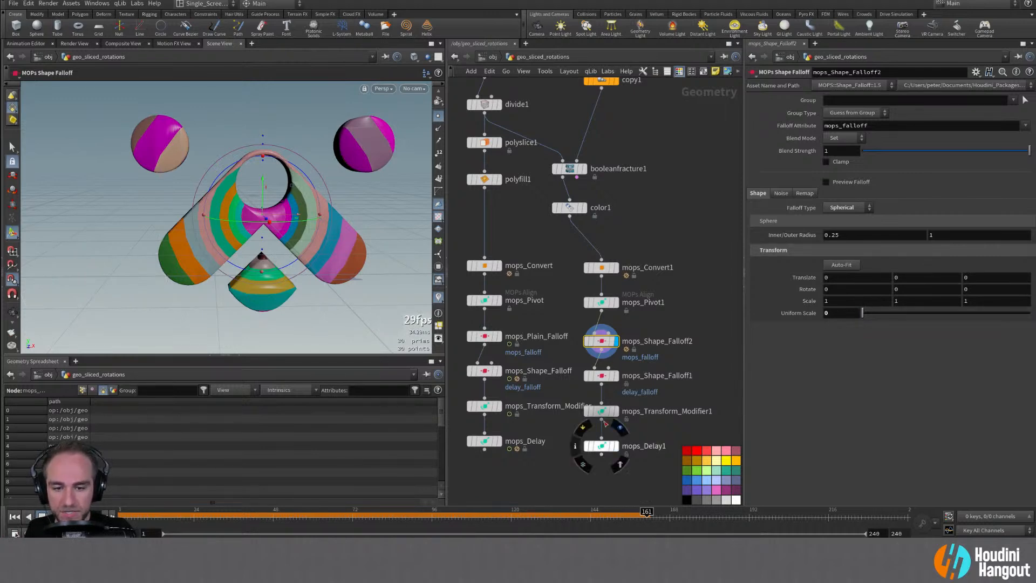
# Bypass mops_Shape_Falloff1 and mops_Delay1, and display mops_Transform_Modifier1 to inspect the logo pieces
pyautogui.click(587, 376)
pyautogui.click(587, 446)
pyautogui.click(617, 412)
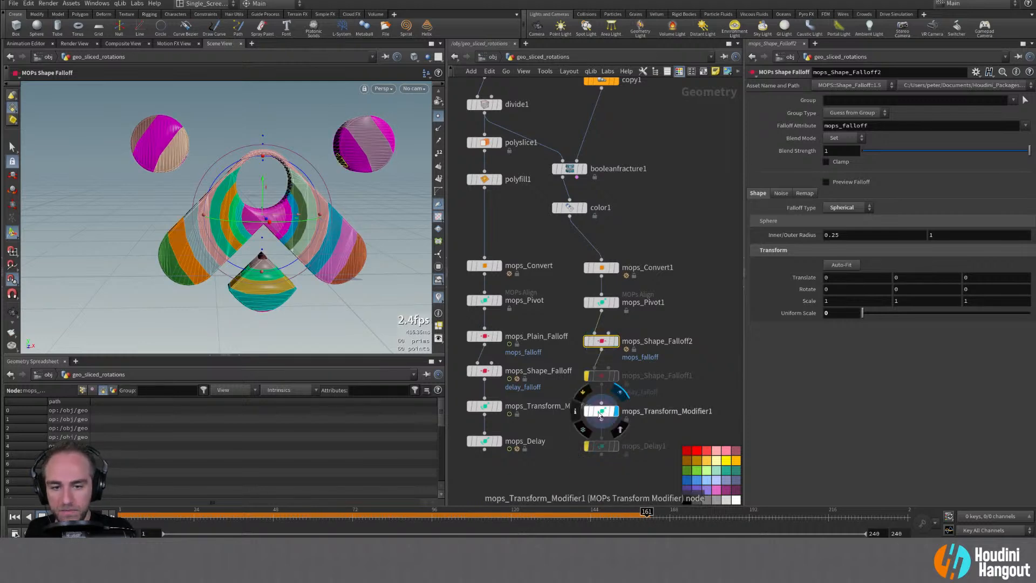
pyautogui.click(602, 411)
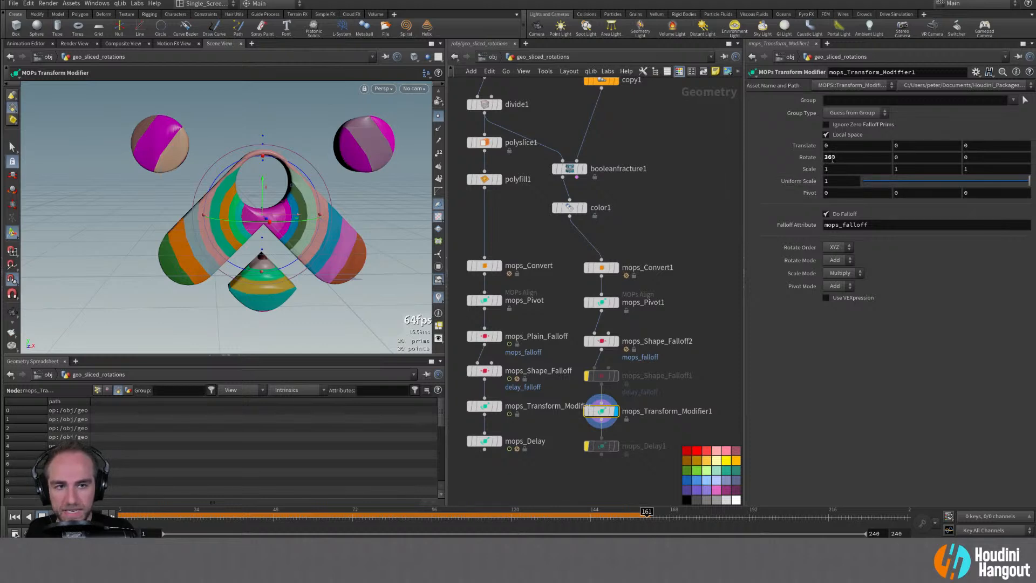
pyautogui.keyDown('alt'); pyautogui.moveTo(251, 237); pyautogui.dragTo(280, 216); pyautogui.keyUp('alt')
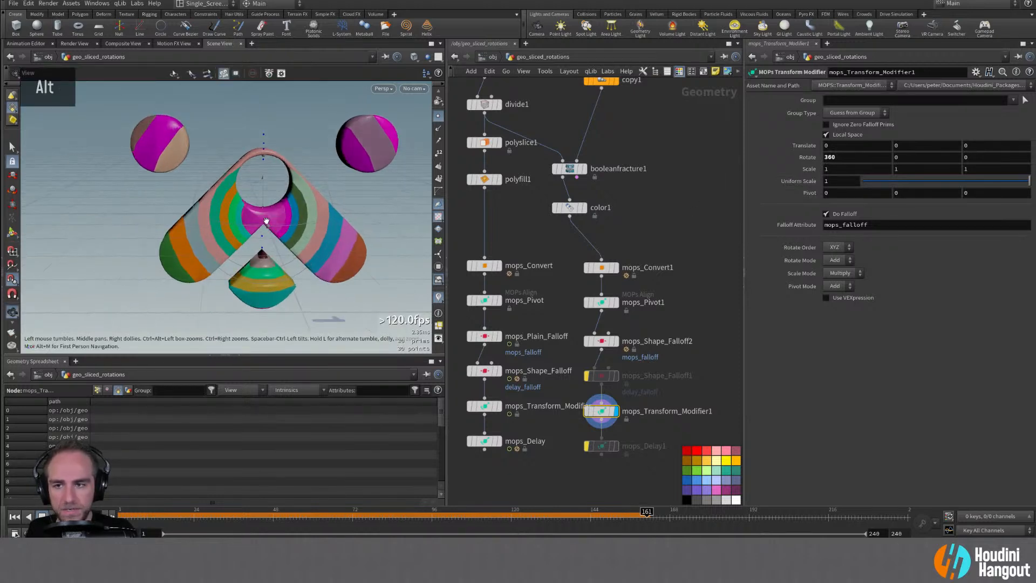
pyautogui.keyDown('alt'); pyautogui.moveTo(281, 216); pyautogui.dragTo(185, 192); pyautogui.keyUp('alt')
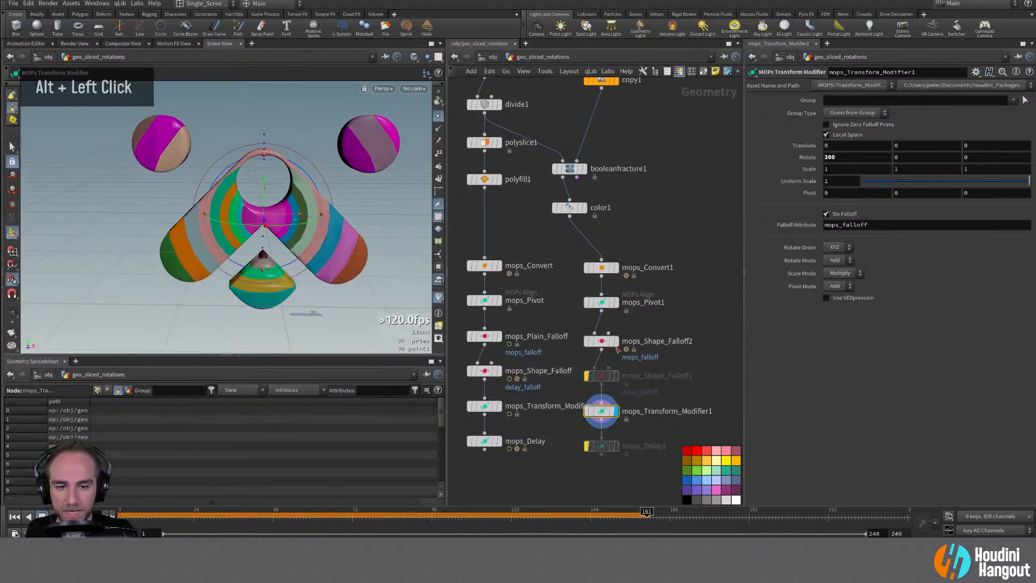
# Test mops_Shape_Falloff2 by scaling it up to about 1.9, raising its inner radius to 0.85, and returning Uniform Scale to 0
pyautogui.click(601, 341)
pyautogui.moveTo(862, 313); pyautogui.dragTo(1029, 319)
pyautogui.moveTo(860, 313); pyautogui.dragTo(805, 269, button='middle')
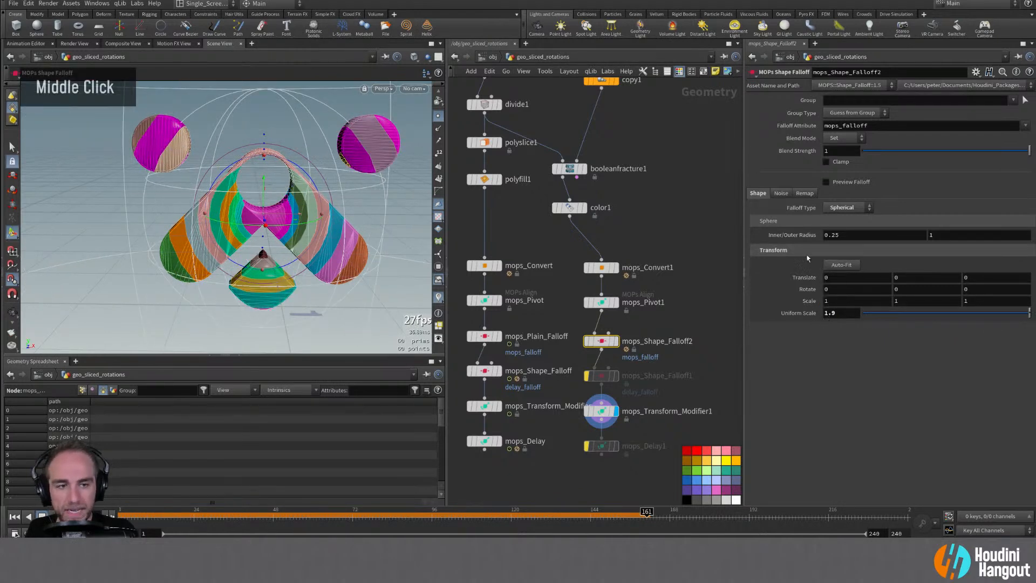
pyautogui.moveTo(849, 233); pyautogui.dragTo(884, 240, button='middle')
pyautogui.moveTo(837, 313); pyautogui.dragTo(862, 322, button='middle')
pyautogui.moveTo(863, 317)
pyautogui.mouseDown()
pyautogui.moveTo(949, 315)
pyautogui.moveTo(862, 319)
pyautogui.mouseUp()
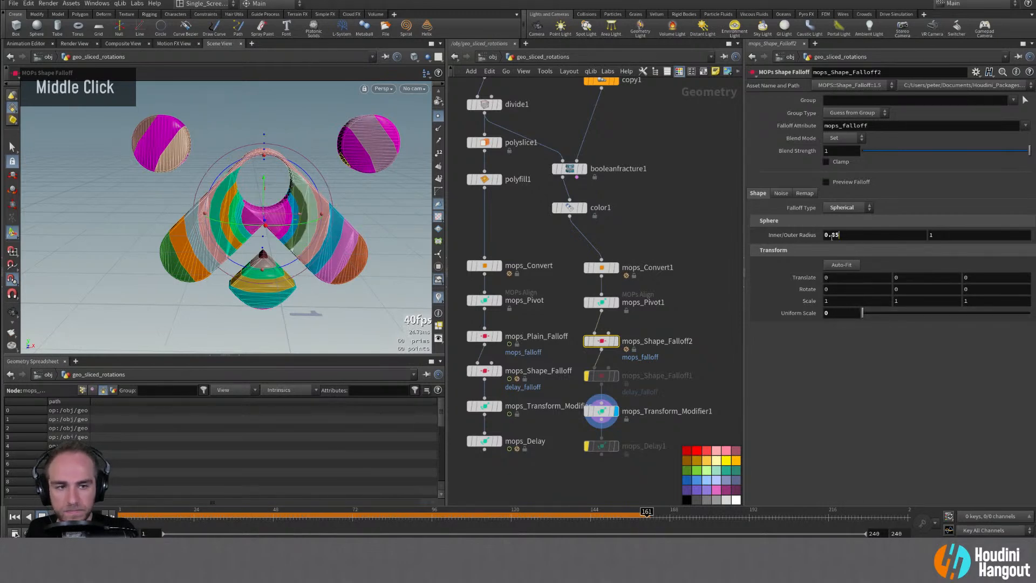
# Set the inner radius of mops_Shape_Falloff2 to 0.5 and its Uniform Scale to about 0.356
pyautogui.write('0.5')
pyautogui.press('Return')
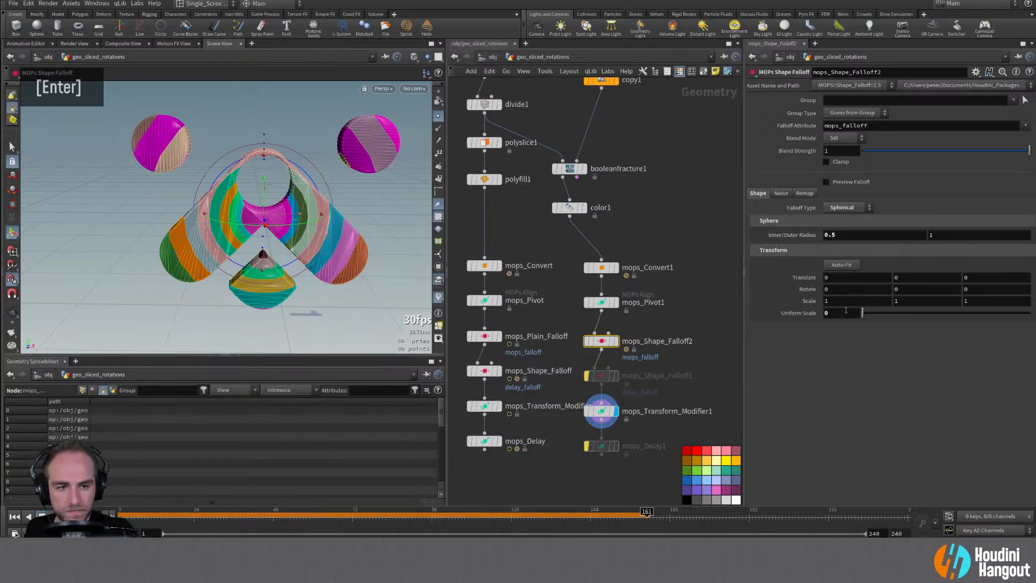
pyautogui.moveTo(868, 316); pyautogui.dragTo(922, 323)
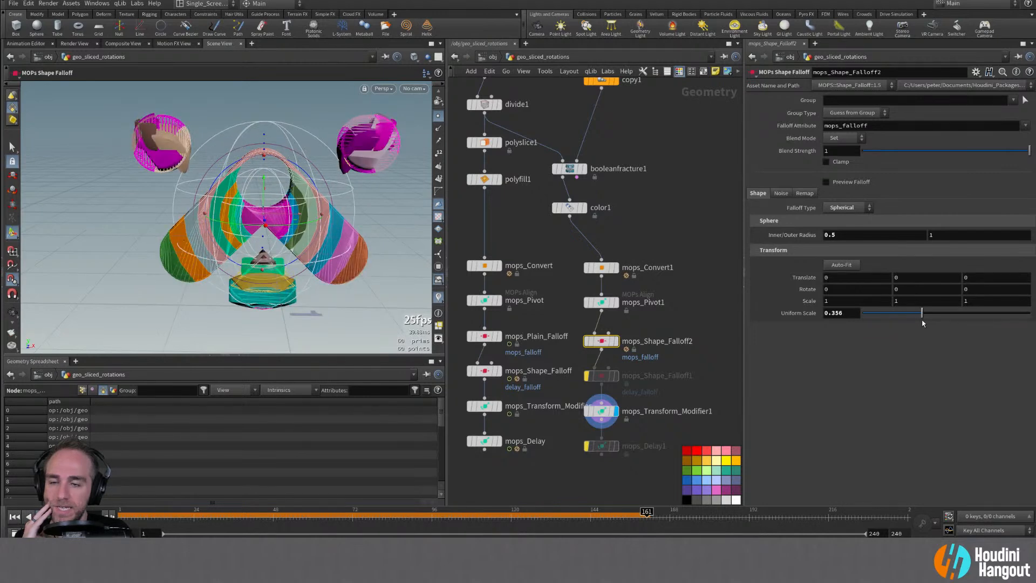
# Replace mops_Pivot1 with a copy of mops_Pivot and test it with mops_Shape_Falloff2 at a Uniform Scale of about 0.199
pyautogui.moveTo(600, 346)
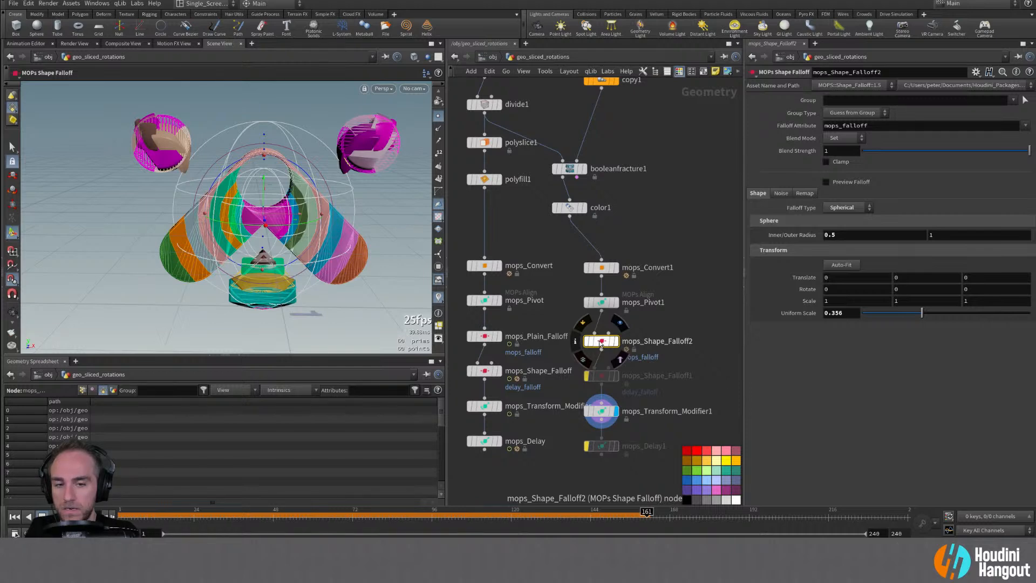
pyautogui.click(601, 302)
pyautogui.press('Delete')
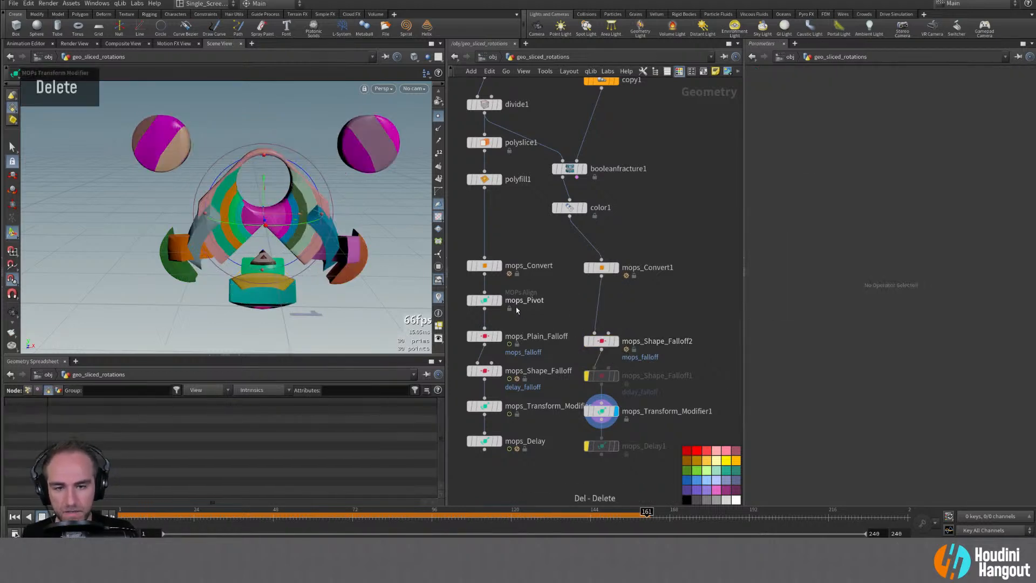
pyautogui.moveTo(485, 304)
pyautogui.keyDown('alt'); pyautogui.moveTo(485, 303); pyautogui.dragTo(597, 300); pyautogui.keyUp('alt')
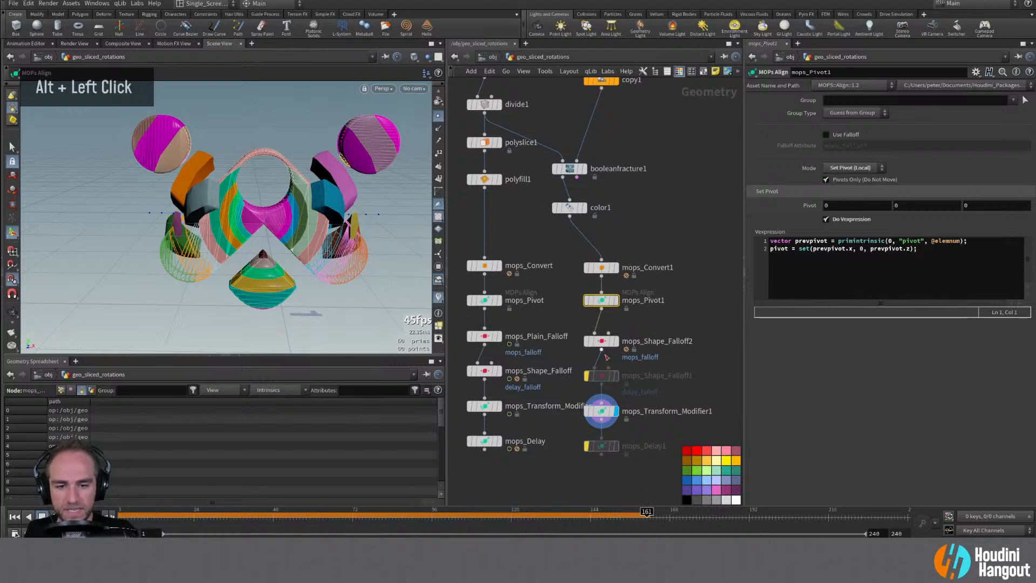
pyautogui.click(603, 347)
pyautogui.moveTo(928, 318); pyautogui.dragTo(894, 348)
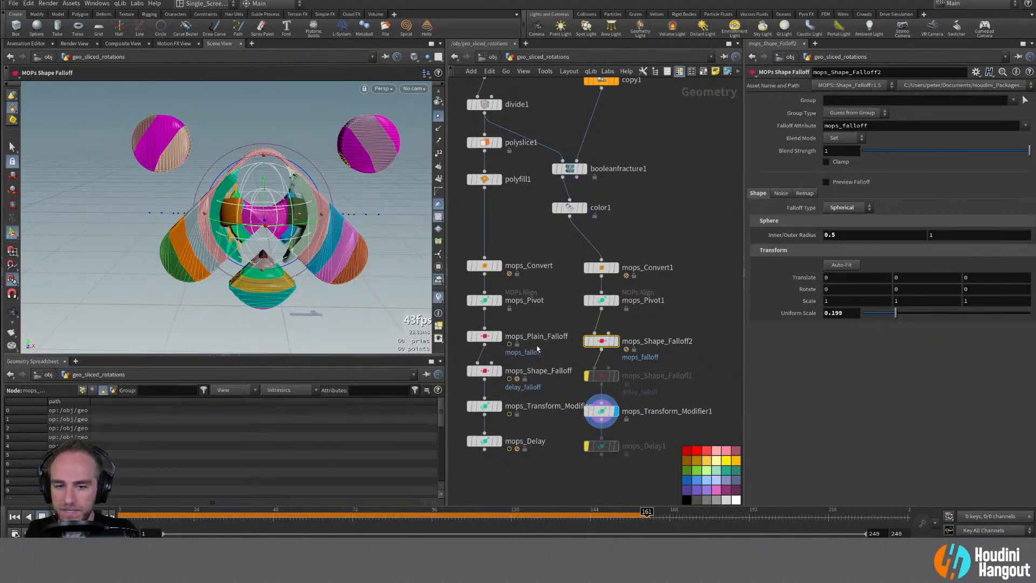
# Replace mops_Shape_Falloff2 with a copy of mops_Plain_Falloff and display mops_Delay1 with the bypassed nodes active again
pyautogui.press('Delete')
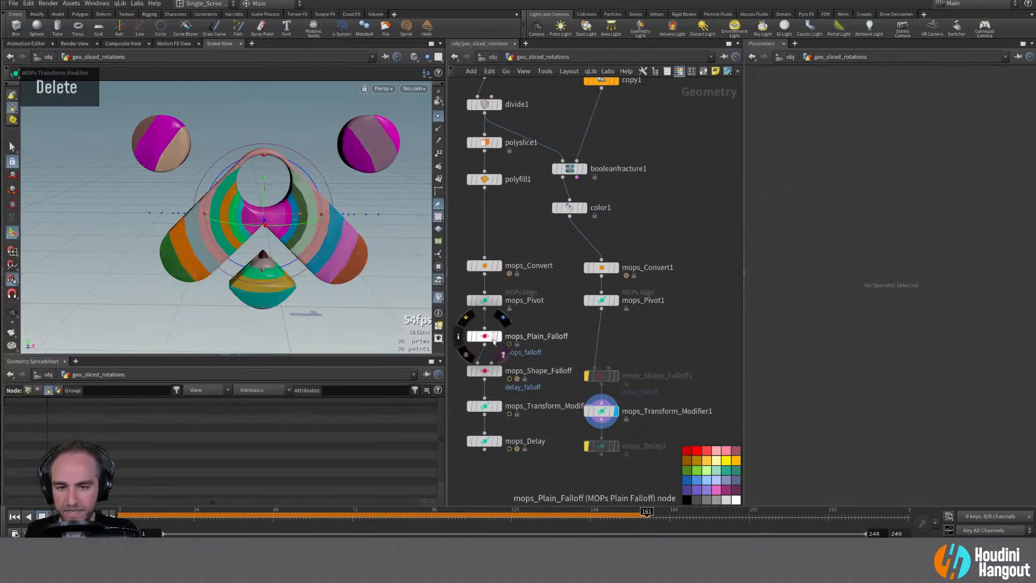
pyautogui.click(484, 337)
pyautogui.keyDown('alt'); pyautogui.moveTo(484, 336); pyautogui.dragTo(598, 344); pyautogui.keyUp('alt')
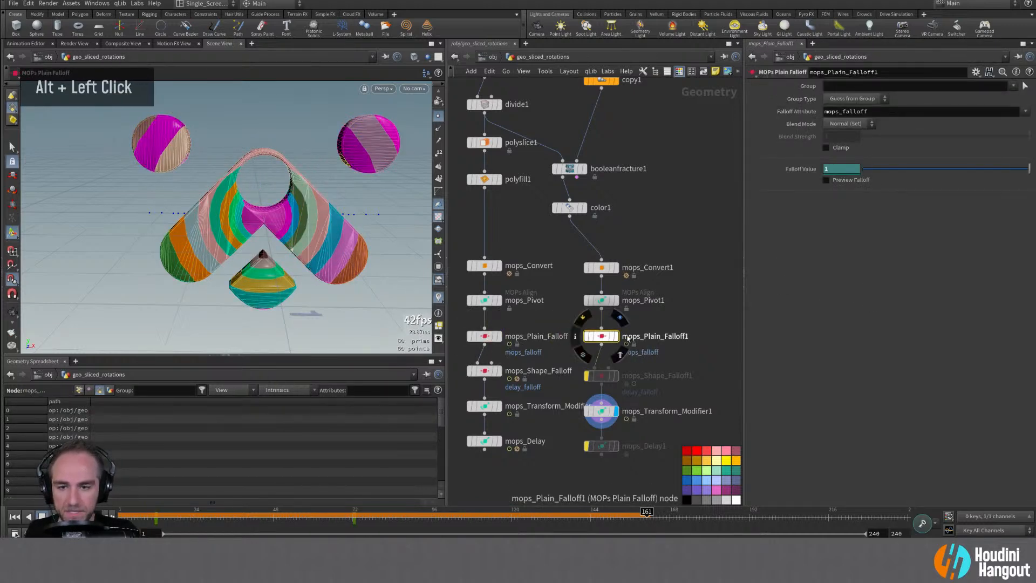
pyautogui.click(602, 448)
# Set the falloff type of mops_Shape_Falloff1 to Spherical and reset its Z scale to 1
pyautogui.click(614, 377)
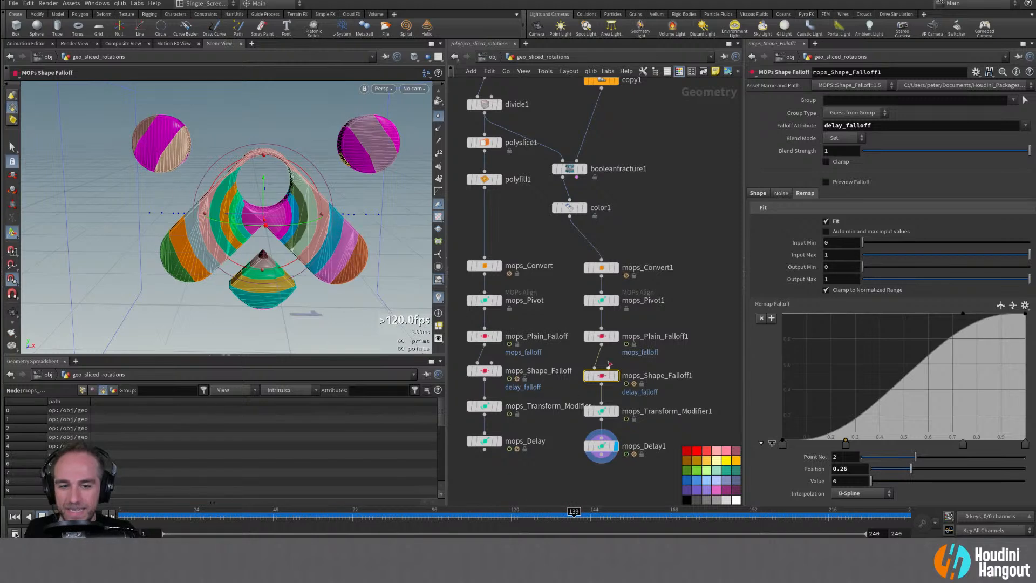
pyautogui.doubleClick(595, 378)
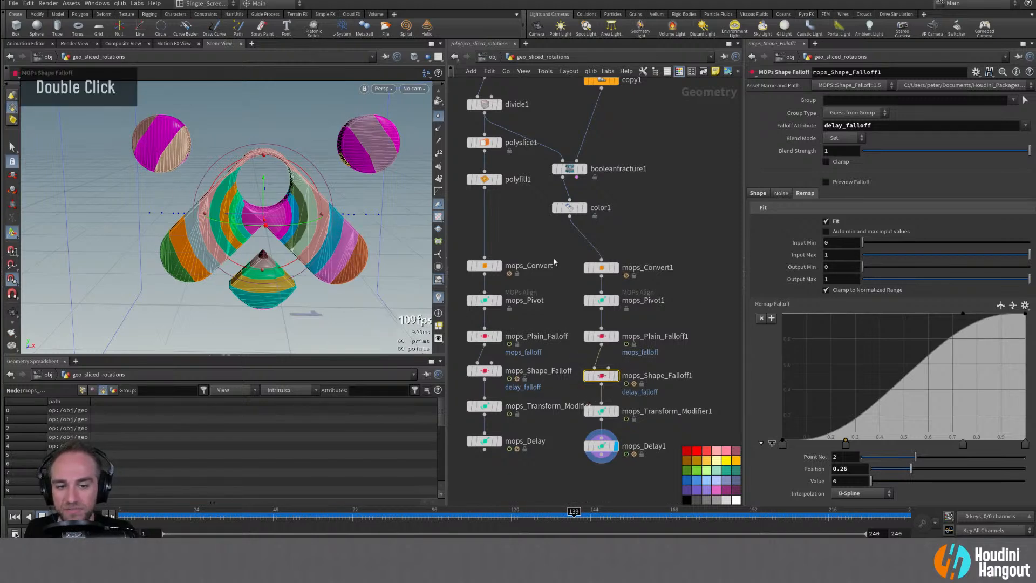
pyautogui.click(758, 194)
pyautogui.click(836, 208)
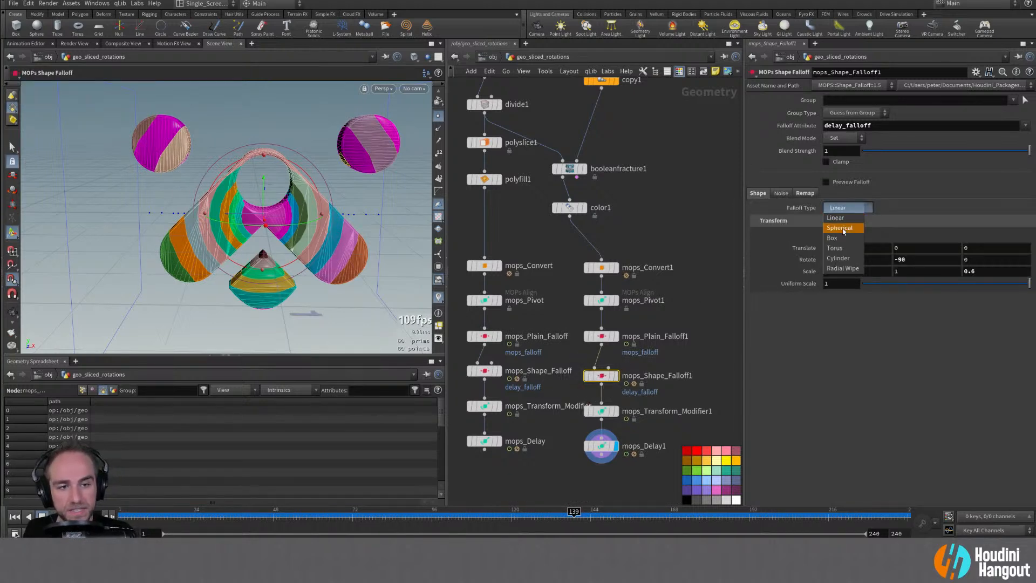
pyautogui.click(844, 229)
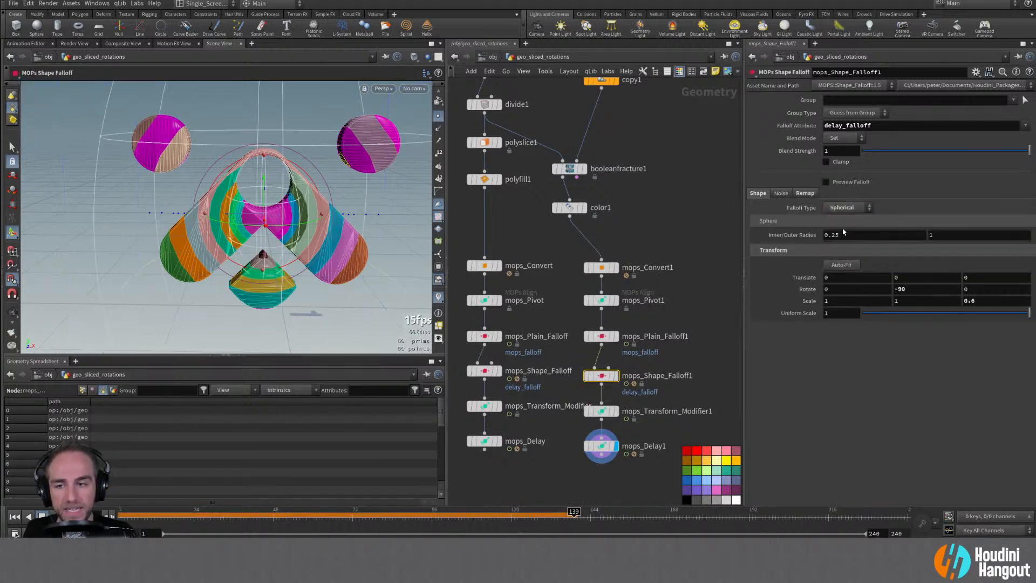
pyautogui.keyDown('ctrl'); pyautogui.middleClick(973, 301); pyautogui.keyUp('ctrl')
pyautogui.keyDown('alt'); pyautogui.moveTo(243, 215); pyautogui.dragTo(253, 216, button='right'); pyautogui.keyUp('alt')
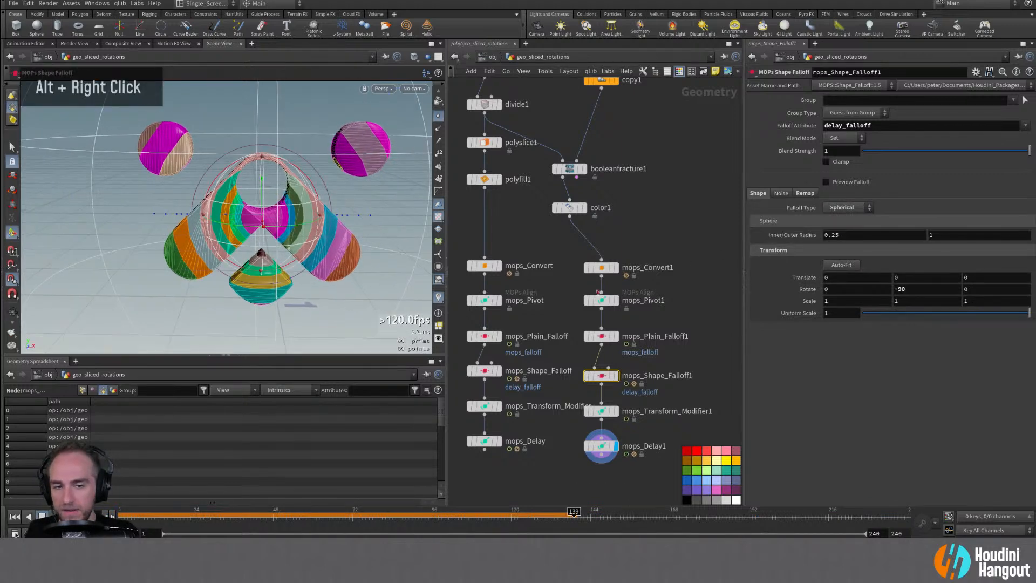
# Set the inner radius of mops_Shape_Falloff1 to 0 and its outer radius to 0.7, and check the animation with mops_Delay1 selected
pyautogui.moveTo(843, 235); pyautogui.dragTo(857, 240, button='middle')
pyautogui.write('0')
pyautogui.press('Return')
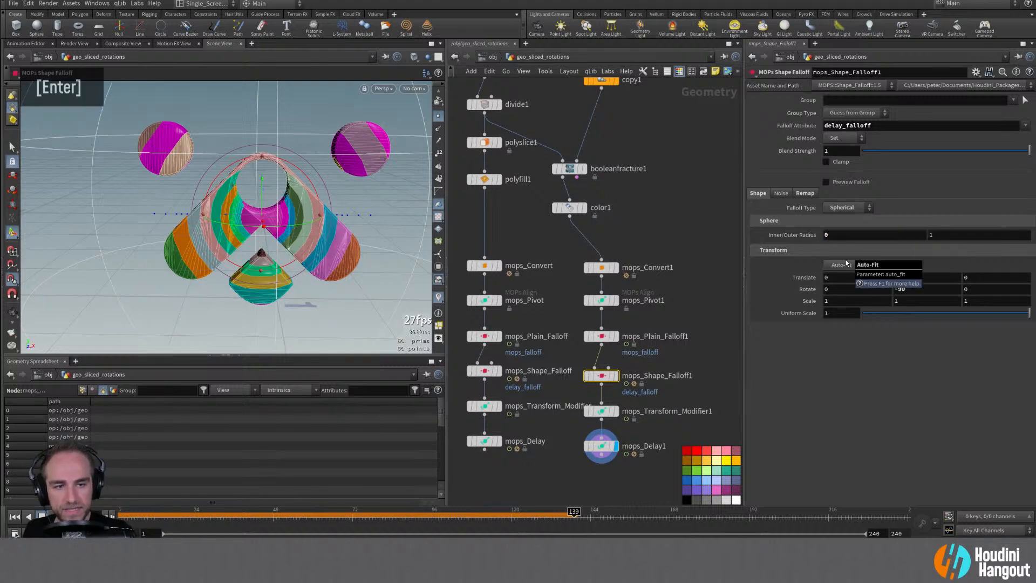
pyautogui.keyDown('alt'); pyautogui.moveTo(259, 200); pyautogui.dragTo(216, 183, button='right'); pyautogui.keyUp('alt')
pyautogui.keyDown('alt'); pyautogui.moveTo(216, 183); pyautogui.dragTo(240, 189); pyautogui.keyUp('alt')
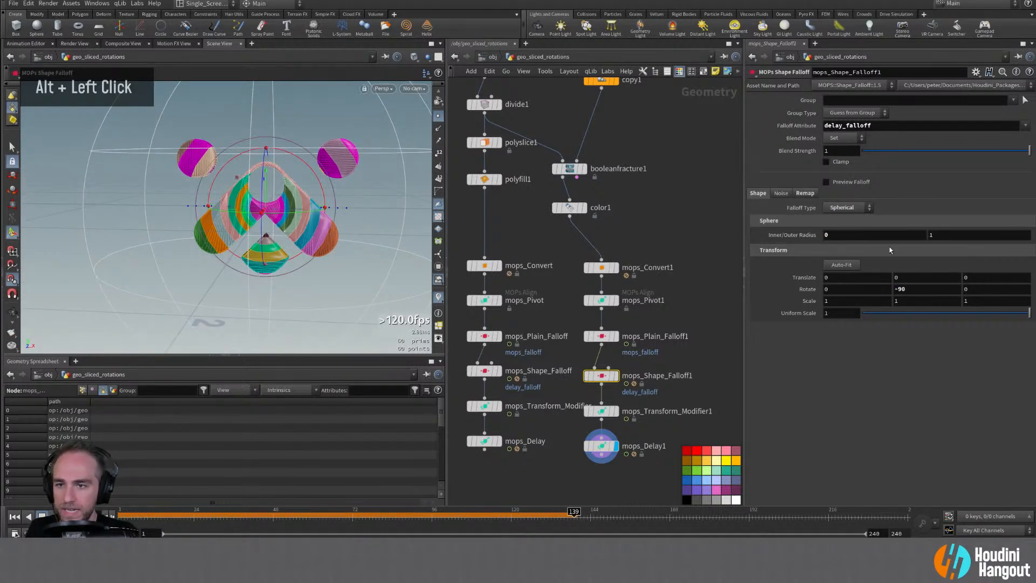
pyautogui.moveTo(943, 234); pyautogui.dragTo(921, 235, button='middle')
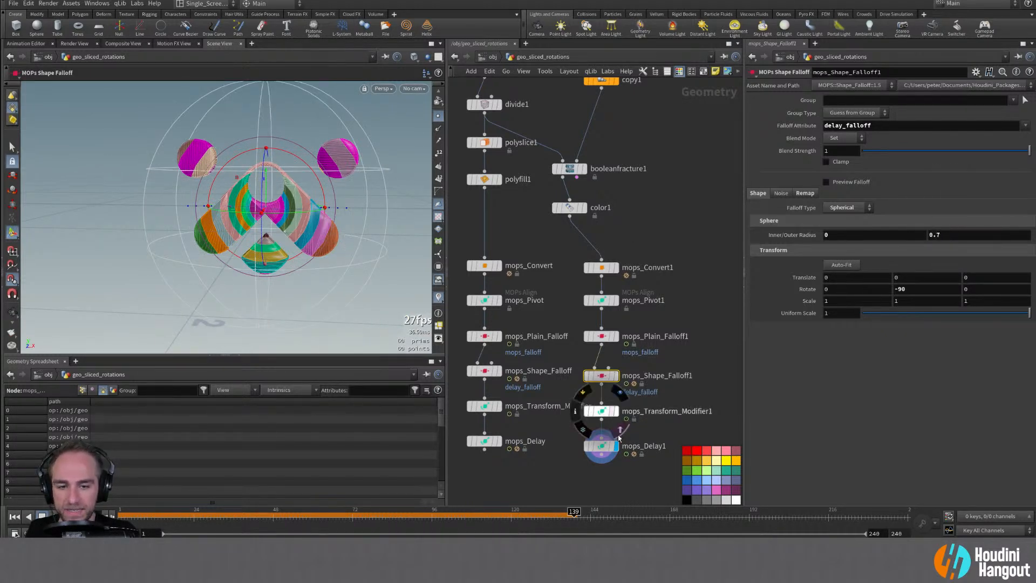
pyautogui.click(601, 445)
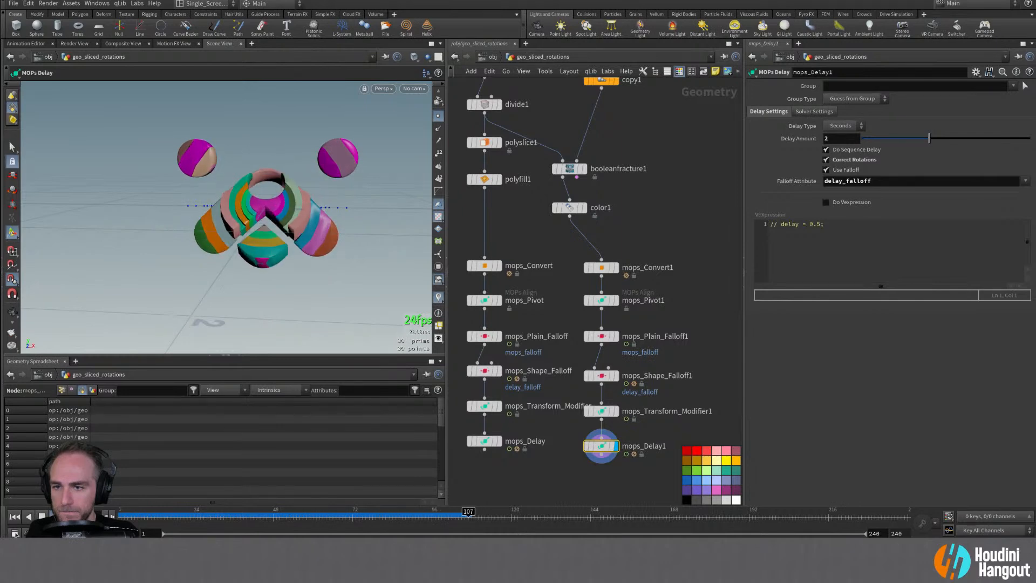
pyautogui.press('alt')
pyautogui.keyDown('alt'); pyautogui.moveTo(274, 222); pyautogui.dragTo(302, 229, button='right'); pyautogui.keyUp('alt')
pyautogui.keyDown('alt'); pyautogui.moveTo(302, 229); pyautogui.dragTo(315, 229); pyautogui.keyUp('alt')
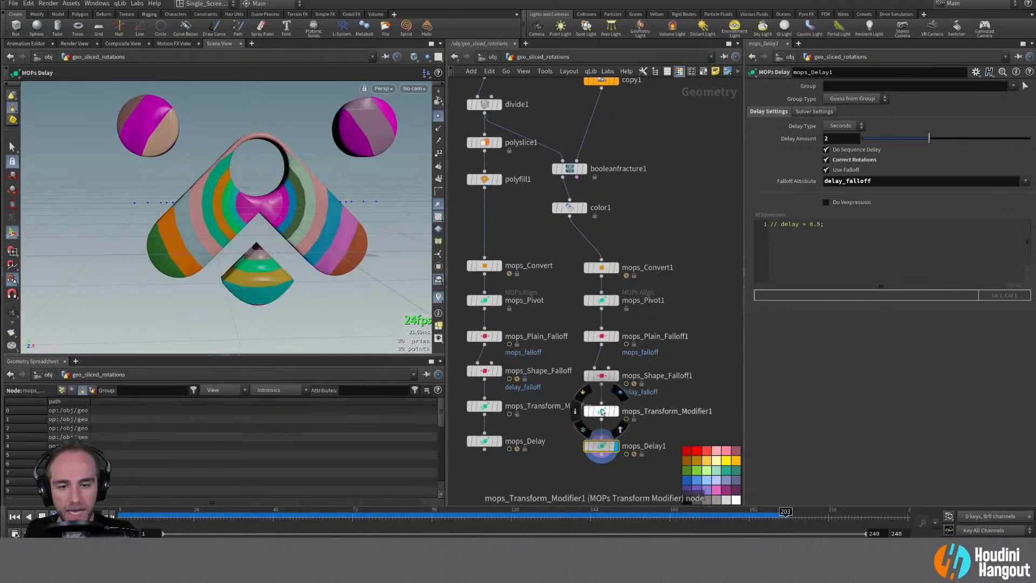
# Reset the remap ramp of mops_Shape_Falloff1 to its linear default and set Output Min to 1 and Output Max to 0
pyautogui.click(602, 376)
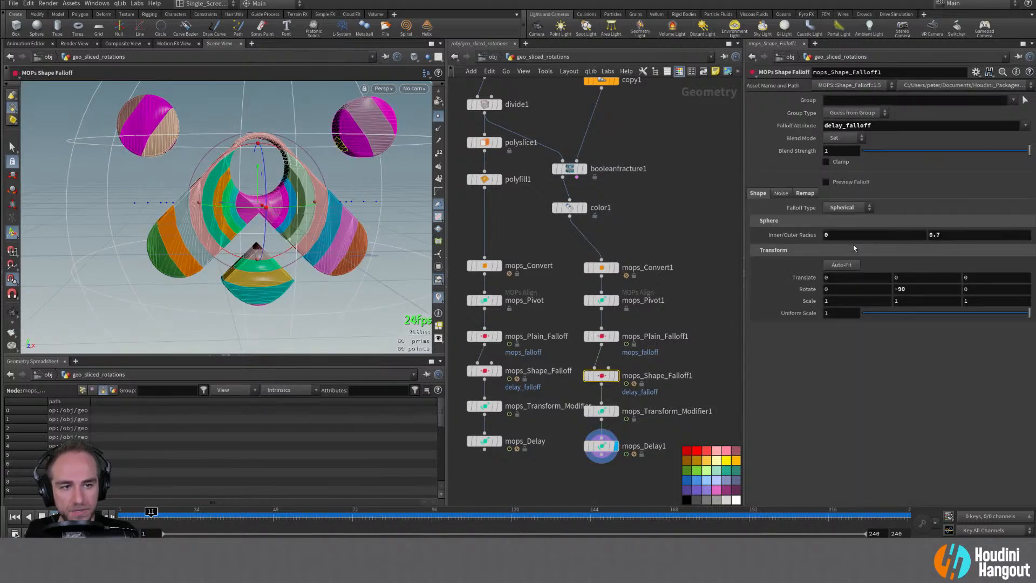
pyautogui.click(796, 192)
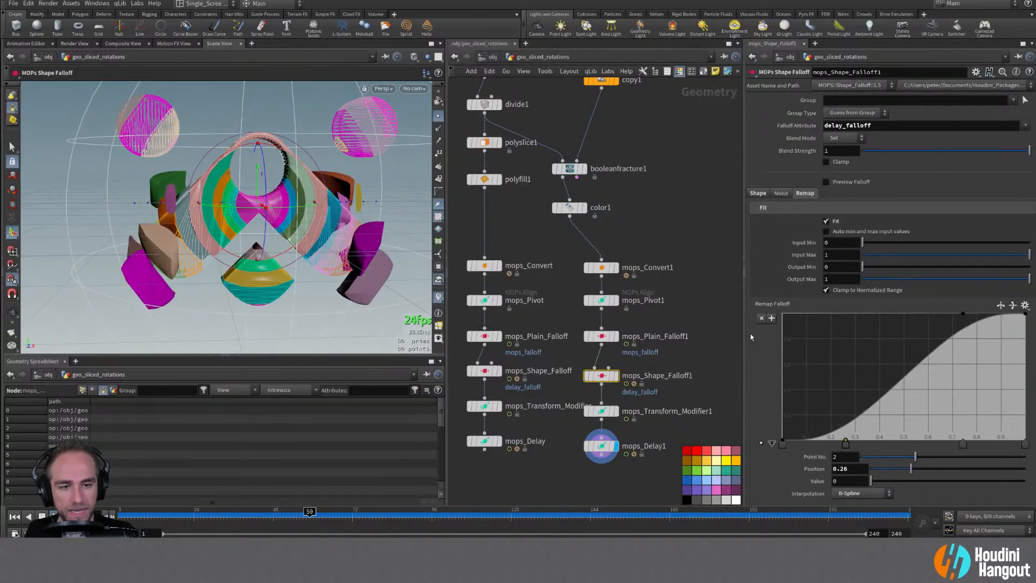
pyautogui.keyDown('ctrl'); pyautogui.middleClick(766, 303); pyautogui.keyUp('ctrl')
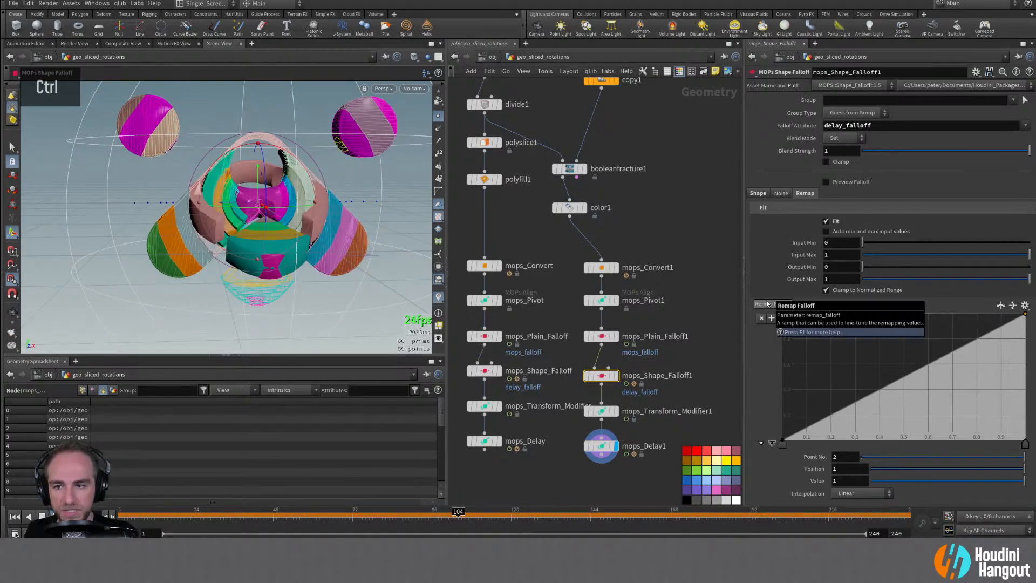
pyautogui.doubleClick(843, 266)
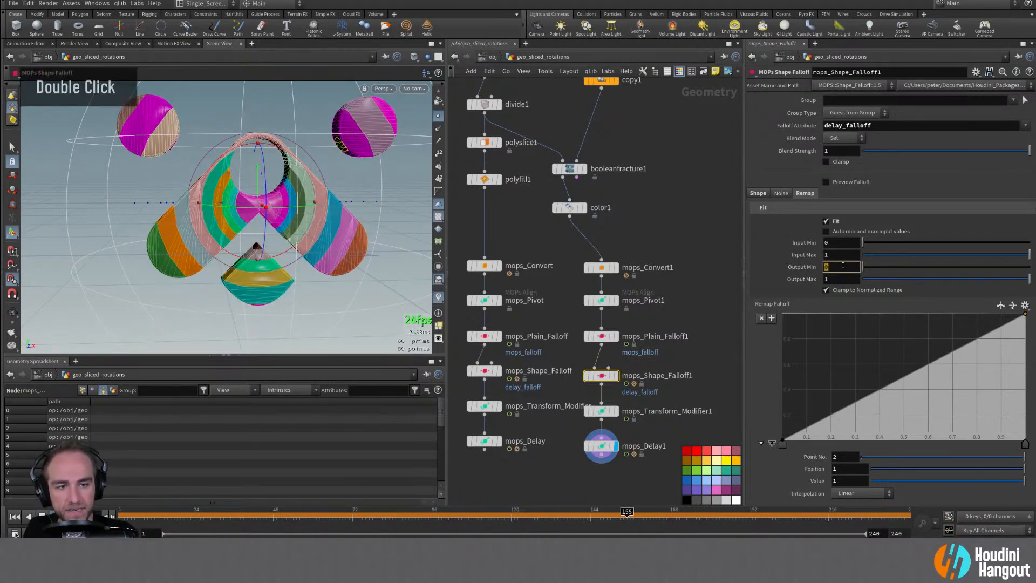
pyautogui.write('1')
pyautogui.press('Tab')
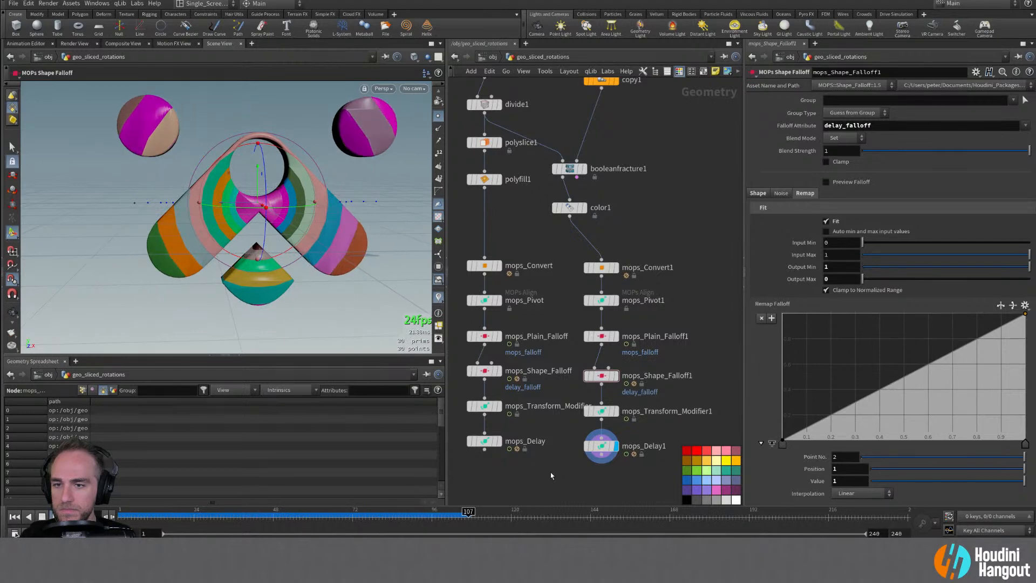
# Set the Delay Amount of mops_Delay1 to 3 seconds
pyautogui.click(601, 410)
pyautogui.click(601, 445)
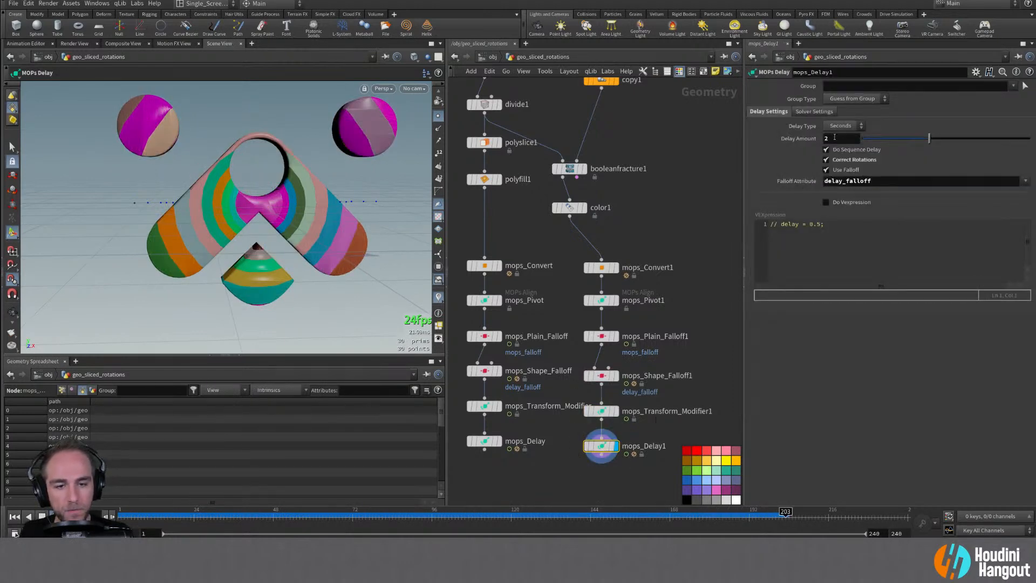
pyautogui.doubleClick(833, 138)
pyautogui.write('3')
pyautogui.press('Return')
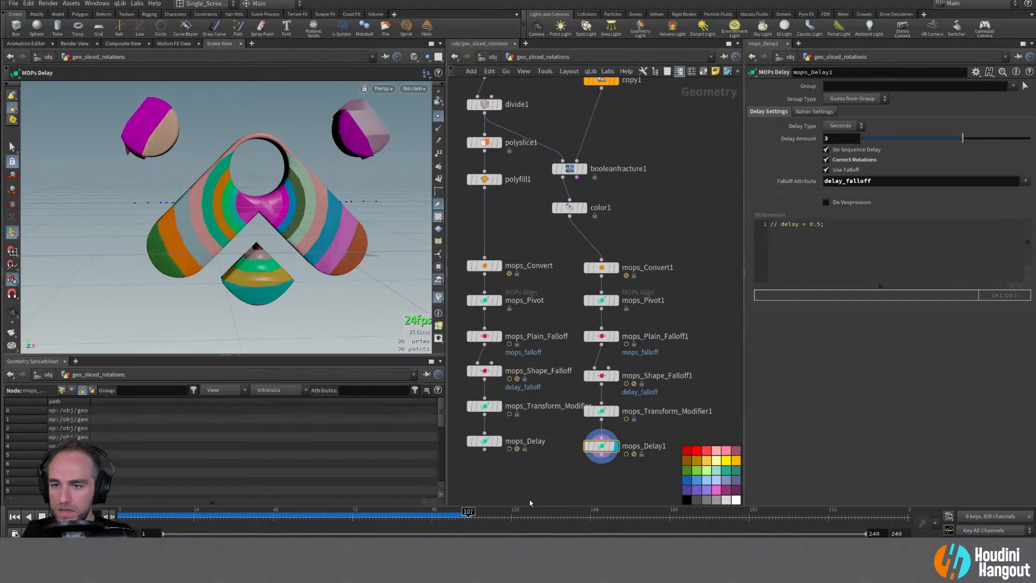
# Review the delayed rotation in the viewport and compare it with the reference H video in PotPlayer
pyautogui.keyDown('alt'); pyautogui.moveTo(237, 165); pyautogui.dragTo(279, 193, button='right'); pyautogui.keyUp('alt')
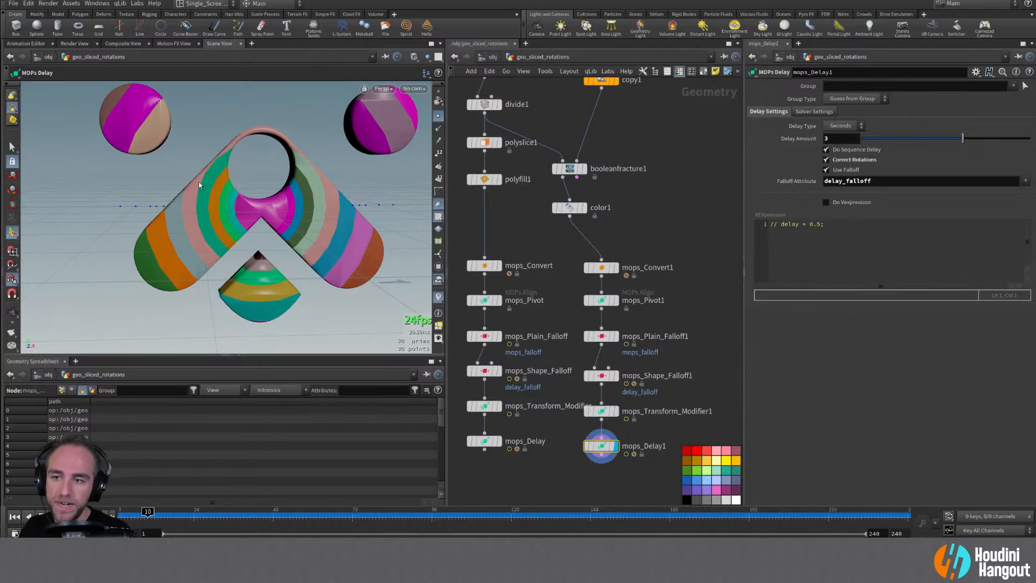
pyautogui.keyDown('alt'); pyautogui.moveTo(266, 185); pyautogui.dragTo(256, 214); pyautogui.keyUp('alt')
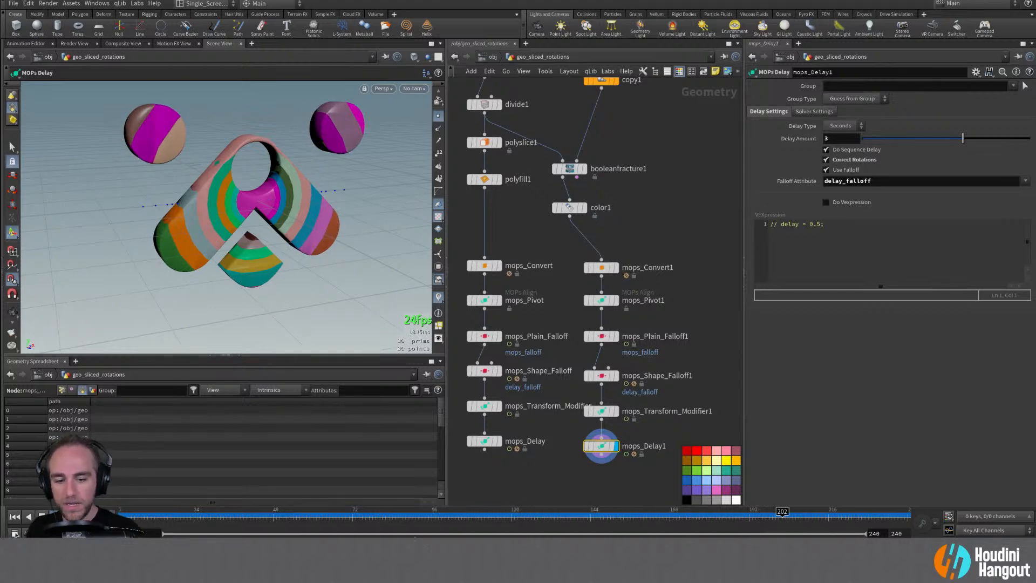
pyautogui.hotkey('alt', 'Tab')
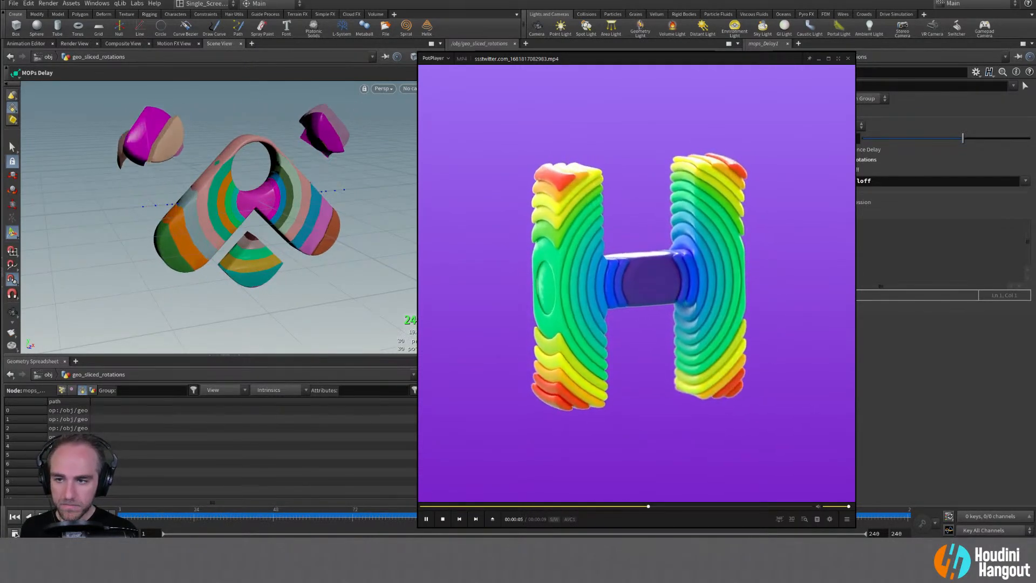
pyautogui.click(848, 58)
# Add two points to the remap ramp of mops_Shape_Falloff1, near position 0.28 and at position about 0.657 with value about 0.91
pyautogui.click(604, 380)
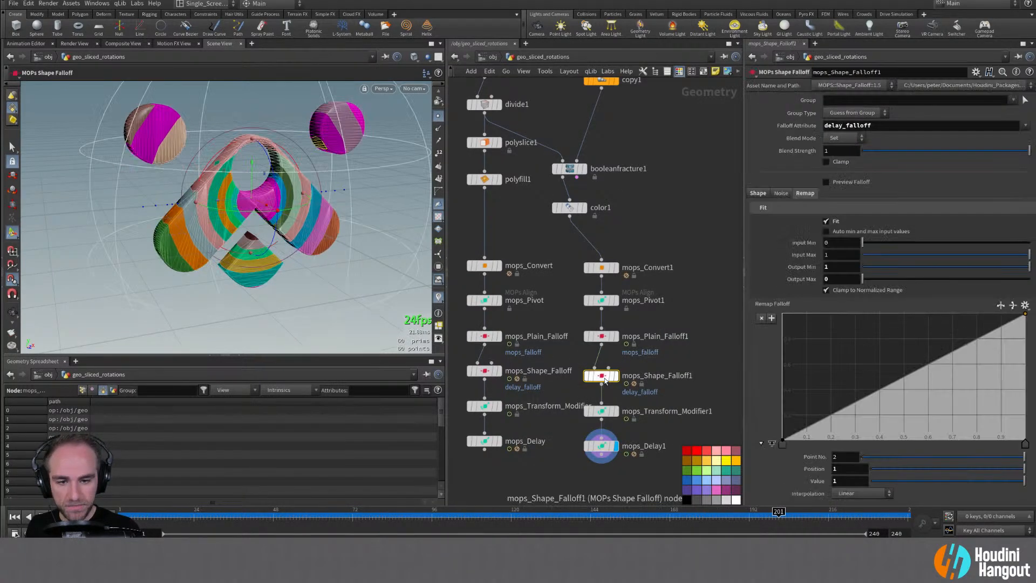
pyautogui.moveTo(832, 419); pyautogui.dragTo(850, 427)
pyautogui.moveTo(964, 370); pyautogui.dragTo(951, 322)
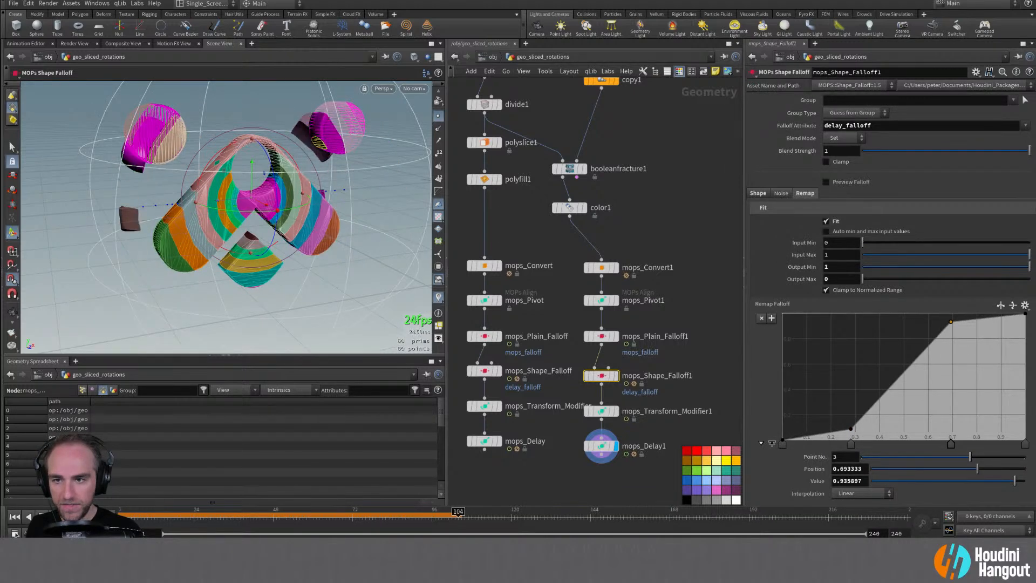
pyautogui.moveTo(951, 322); pyautogui.dragTo(932, 351)
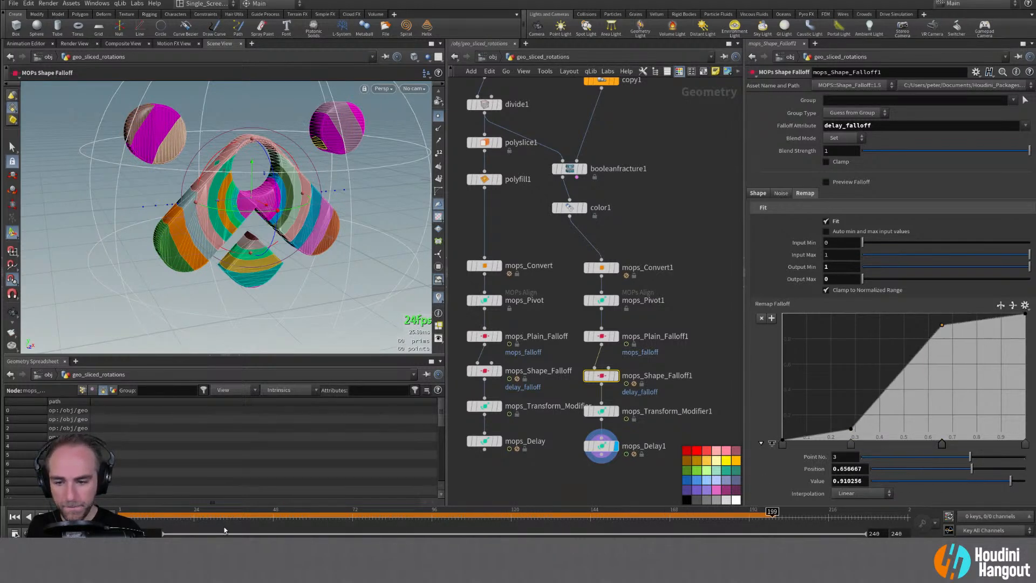
# Set the timeline's end frame to 144 and play the animation from the first frame
pyautogui.hotkey('ctrl', 'Up')
pyautogui.doubleClick(896, 533)
pyautogui.write('12')
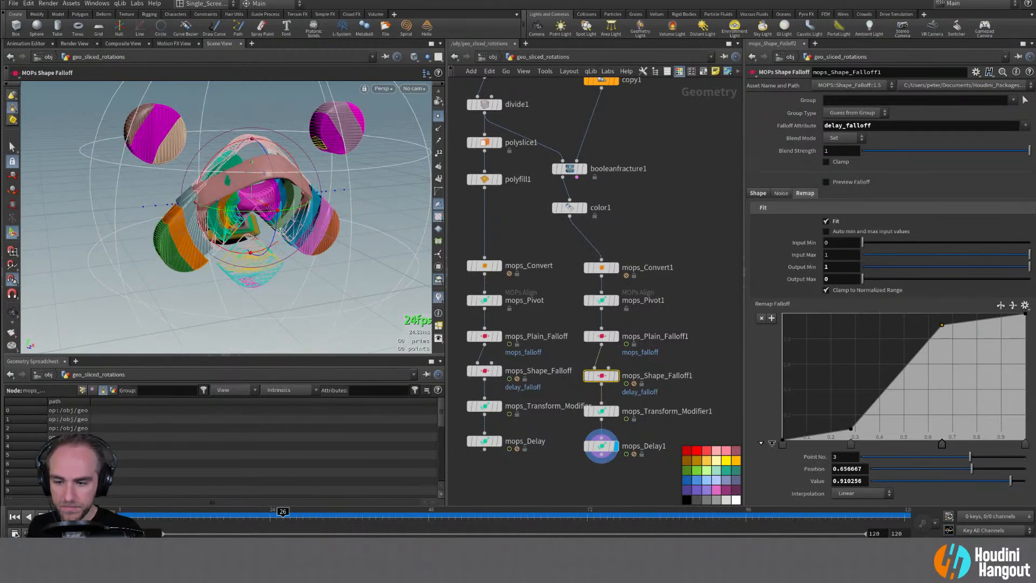
pyautogui.doubleClick(908, 533)
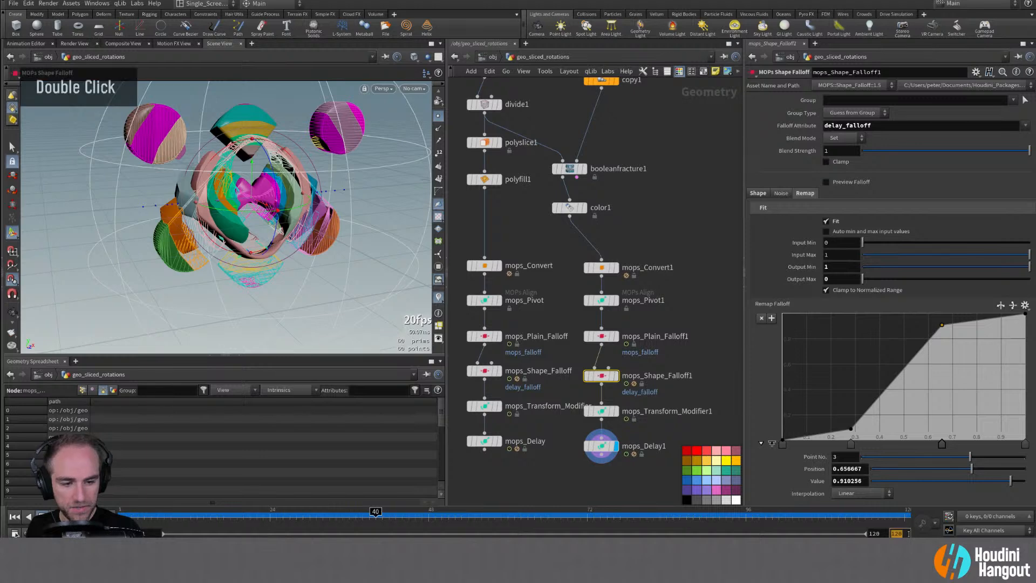
pyautogui.write('144')
pyautogui.press('Return')
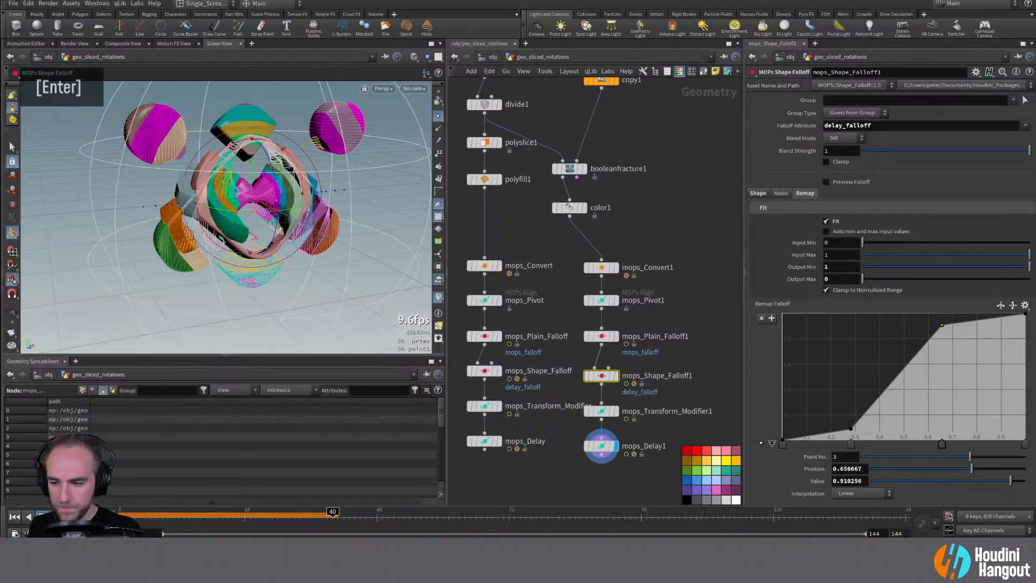
pyautogui.click(15, 517)
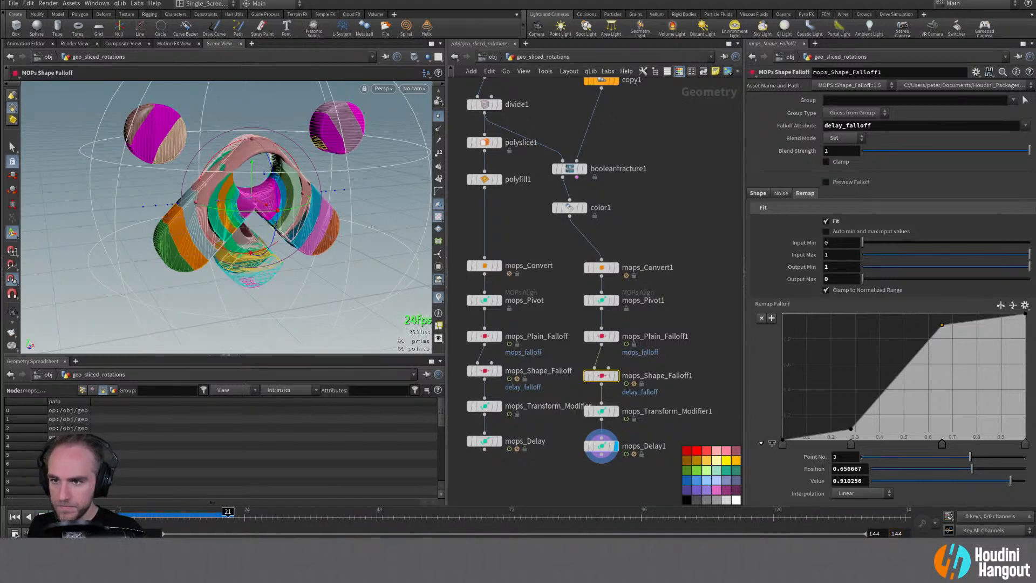
pyautogui.click(15, 516)
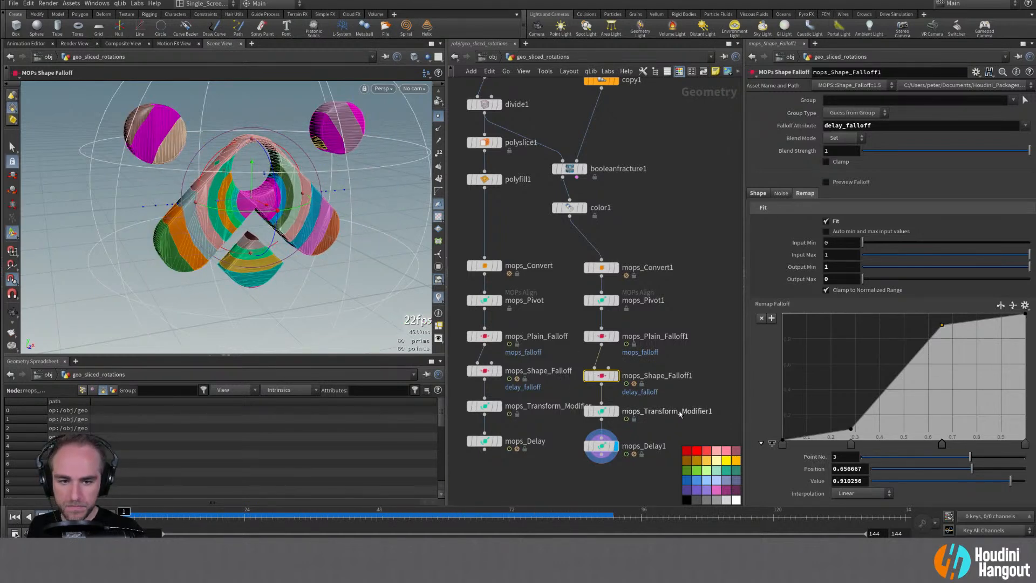
# Set the Delay Amount of mops_Delay1 to 4 seconds
pyautogui.click(603, 446)
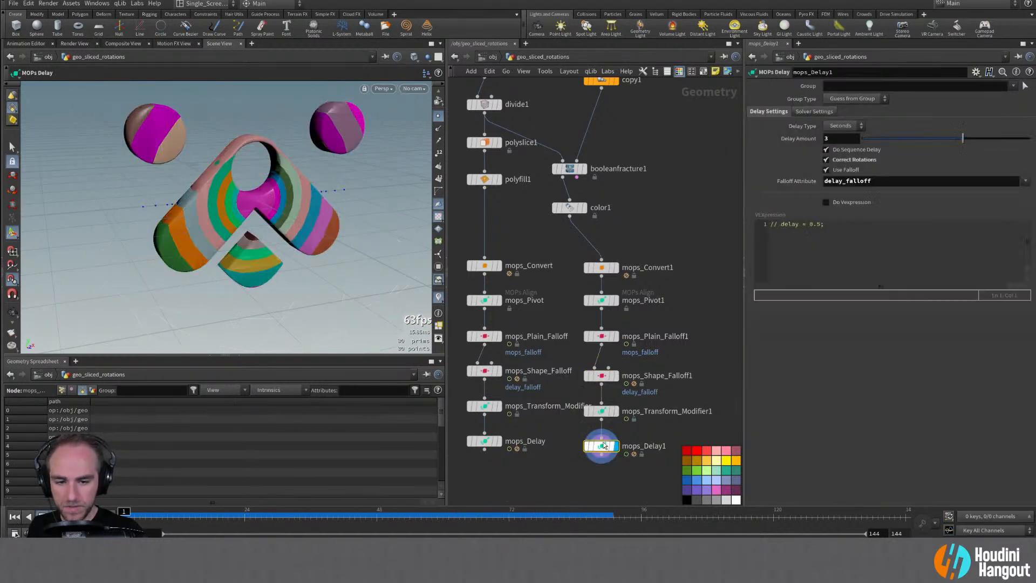
pyautogui.doubleClick(832, 139)
pyautogui.write('4')
pyautogui.press('Return')
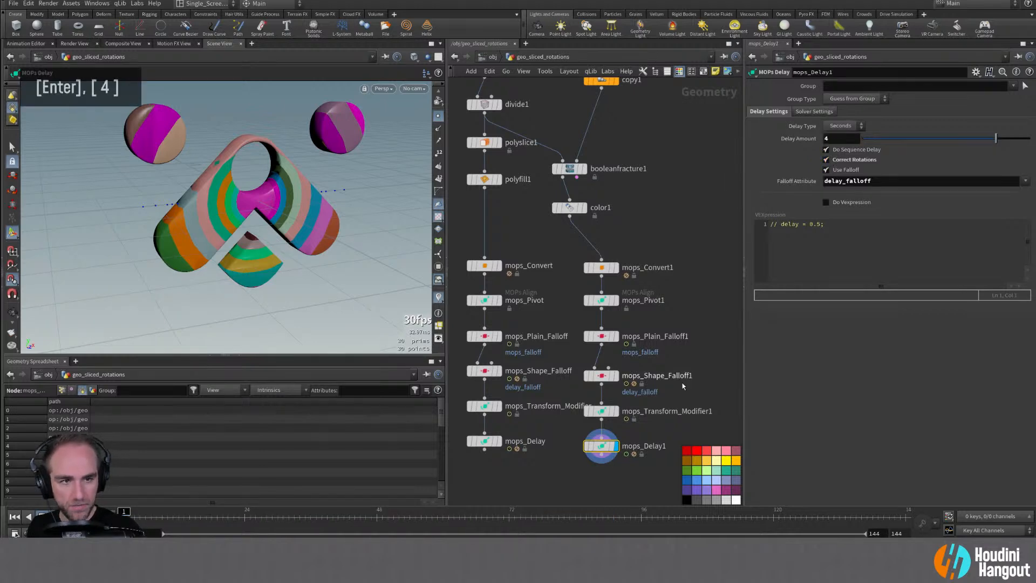
# Extend the timeline's end frame to 184 and play the animation
pyautogui.doubleClick(897, 533)
pyautogui.write('1')
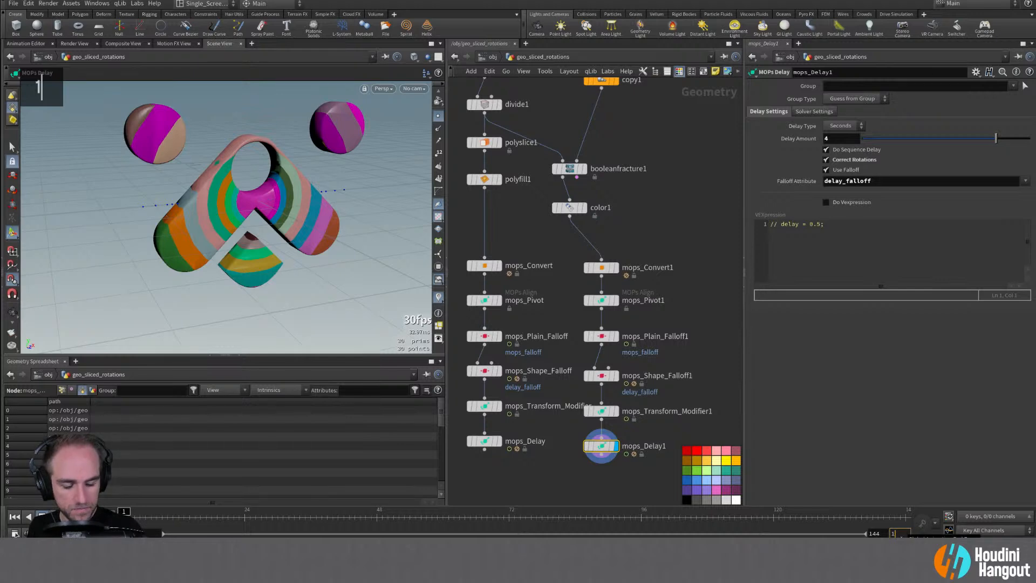
pyautogui.write('72')
pyautogui.press('Return')
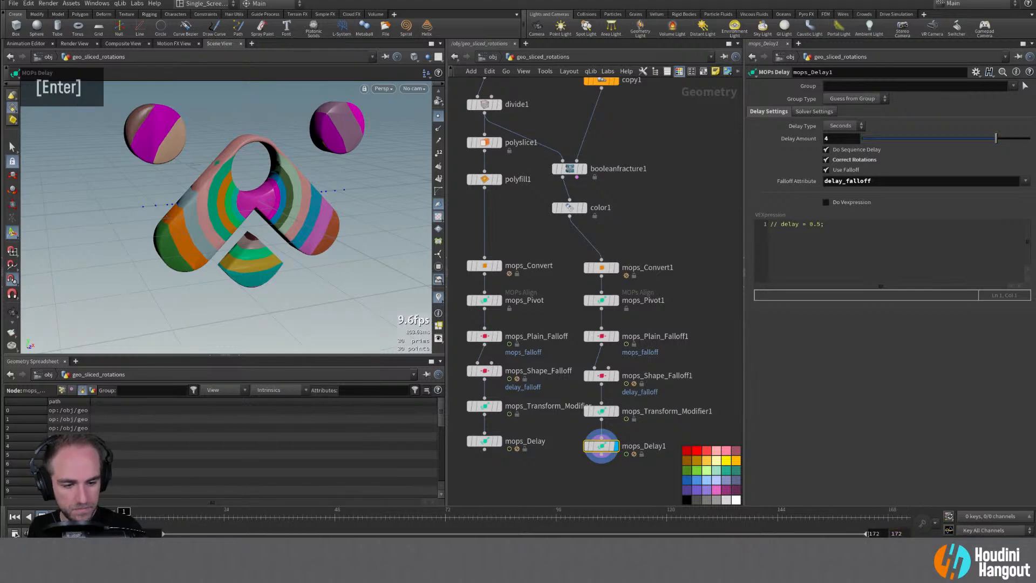
pyautogui.middleClick(869, 533)
pyautogui.middleClick(897, 533)
pyautogui.moveTo(899, 530); pyautogui.dragTo(925, 537, button='middle')
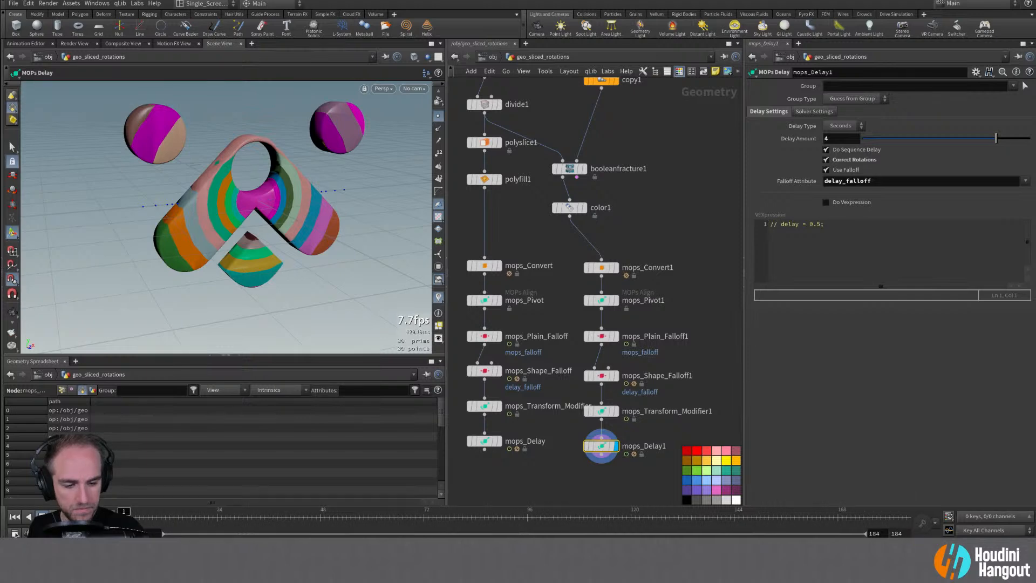
pyautogui.click(55, 516)
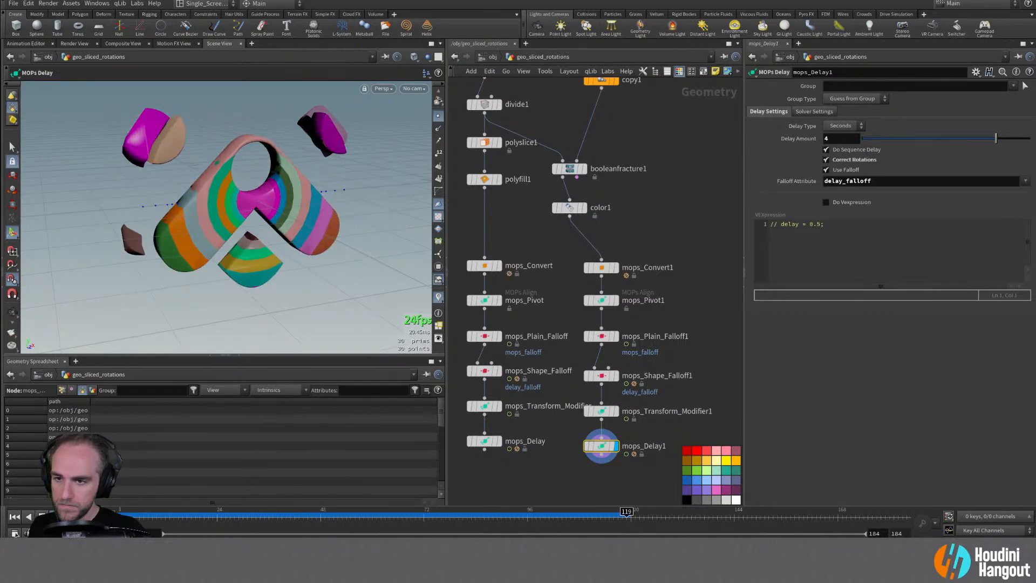
# Move the upper remap point of mops_Shape_Falloff1 to position about 0.69 and switch all ramp points to B-Spline interpolation
pyautogui.click(601, 336)
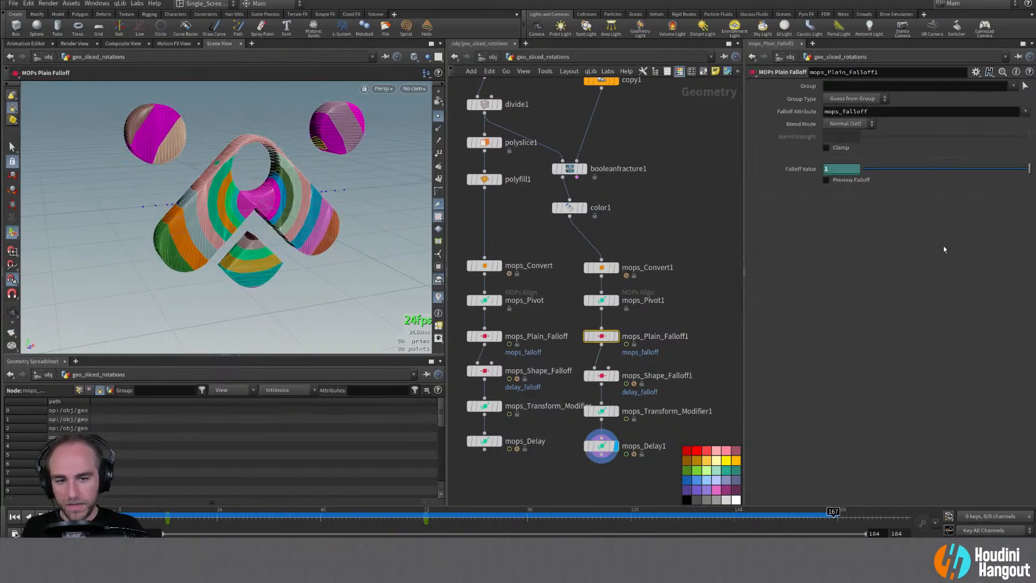
pyautogui.click(601, 376)
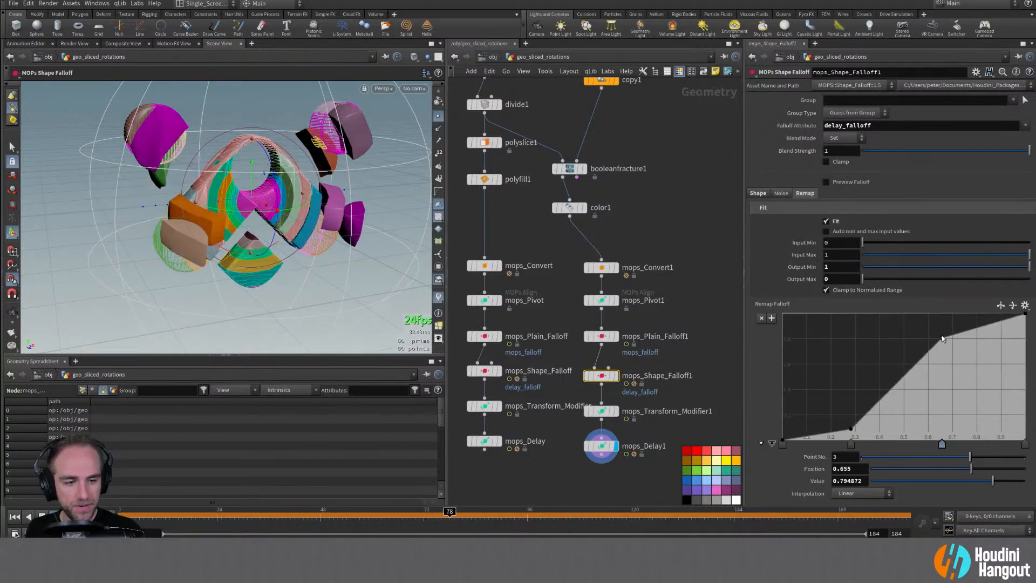
pyautogui.moveTo(941, 325); pyautogui.dragTo(941, 324)
pyautogui.moveTo(851, 430); pyautogui.dragTo(951, 328)
pyautogui.click(851, 447)
pyautogui.click(782, 444)
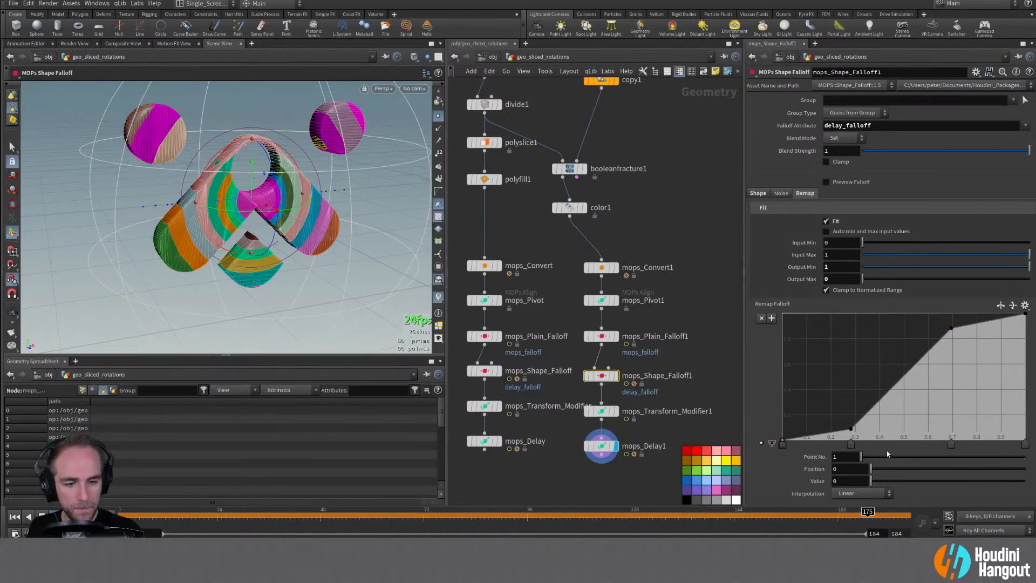
pyautogui.keyDown('shift'); pyautogui.click(1024, 444); pyautogui.keyUp('shift')
pyautogui.click(862, 493)
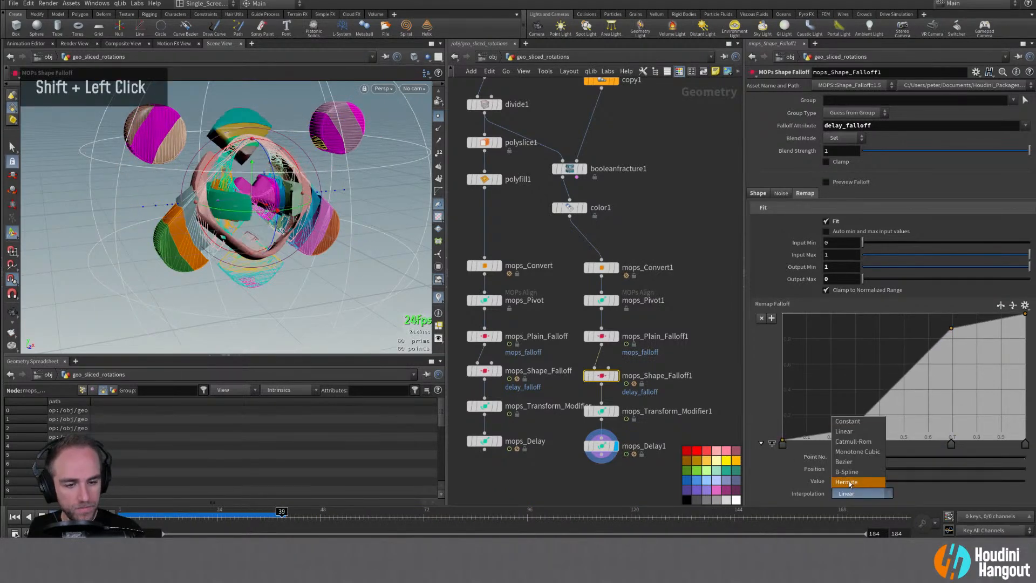
pyautogui.click(854, 479)
# Undo the stray ramp point, then move the lower point to position about 0.4, value 0, and the upper one to about 0.683, value about 0.97
pyautogui.click(850, 429)
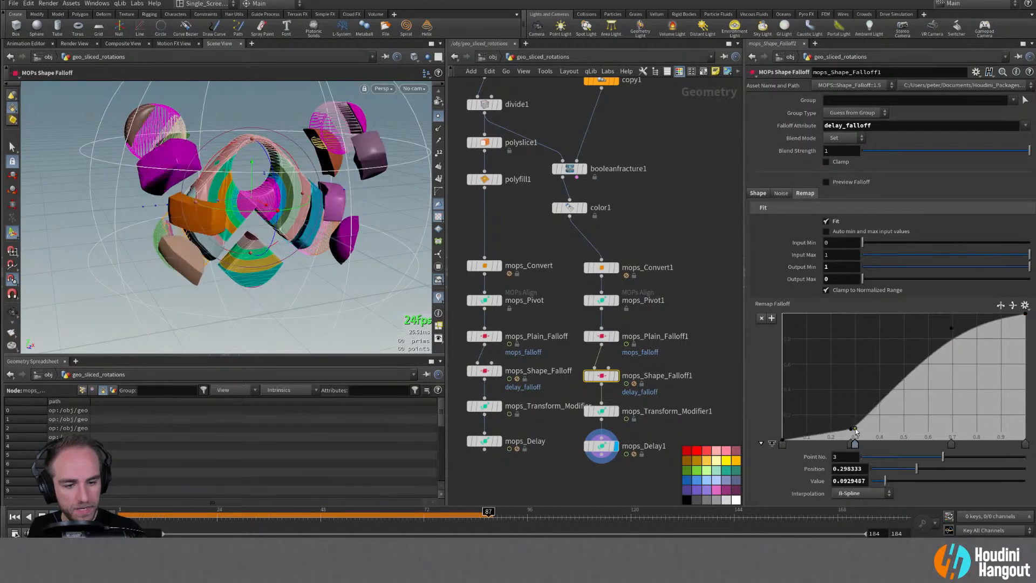
pyautogui.hotkey('ctrl', 'z')
pyautogui.moveTo(850, 429); pyautogui.dragTo(876, 445)
pyautogui.moveTo(950, 444); pyautogui.dragTo(947, 444)
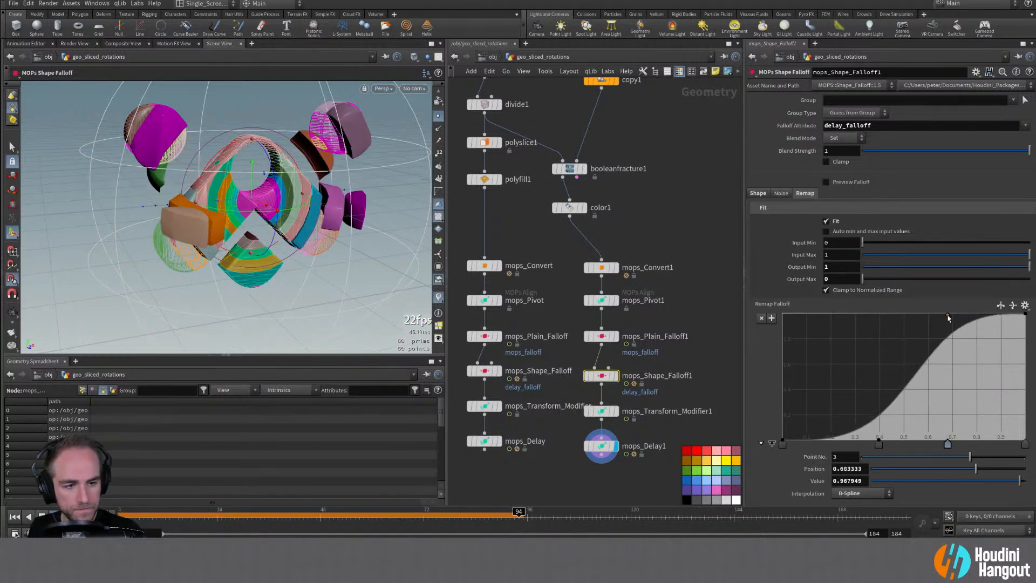
# Move the upper remap point of mops_Shape_Falloff1 to position about 0.608, value 1, and return the animation to frame 1
pyautogui.moveTo(948, 319); pyautogui.dragTo(929, 313)
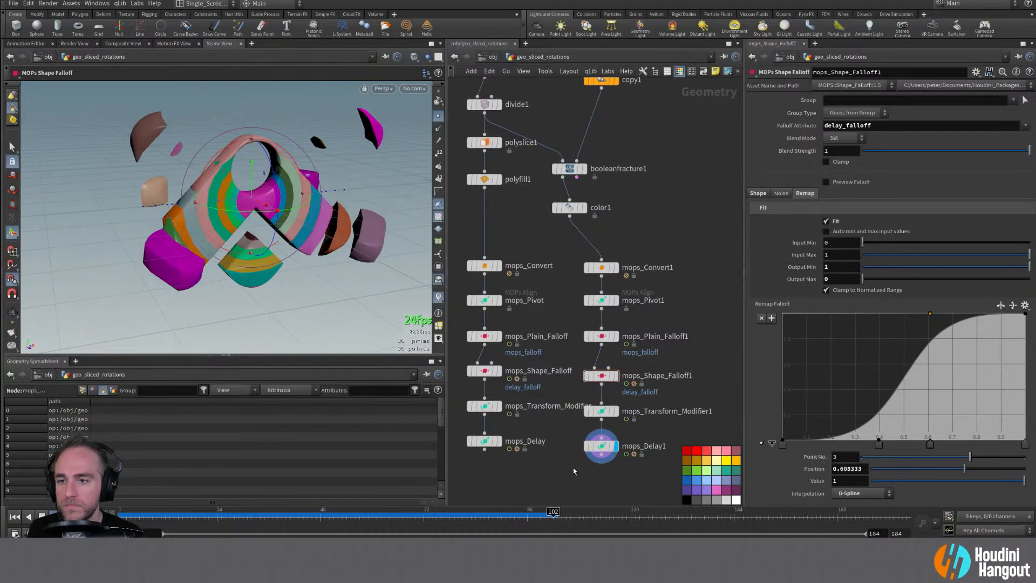
pyautogui.click(15, 517)
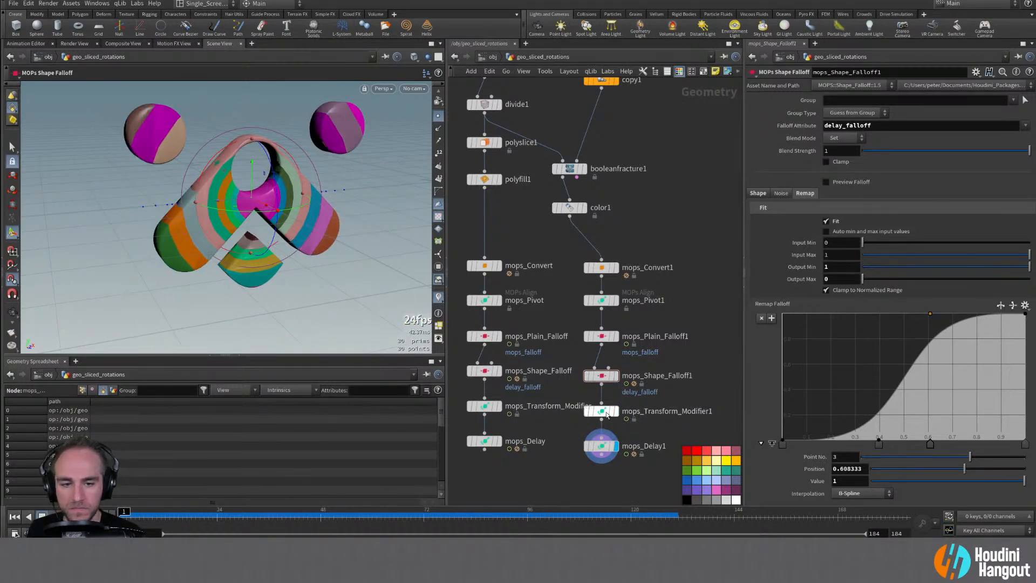
# Try a Delay Amount of 3 seconds on mops_Delay1 and settle on 2 seconds
pyautogui.click(601, 445)
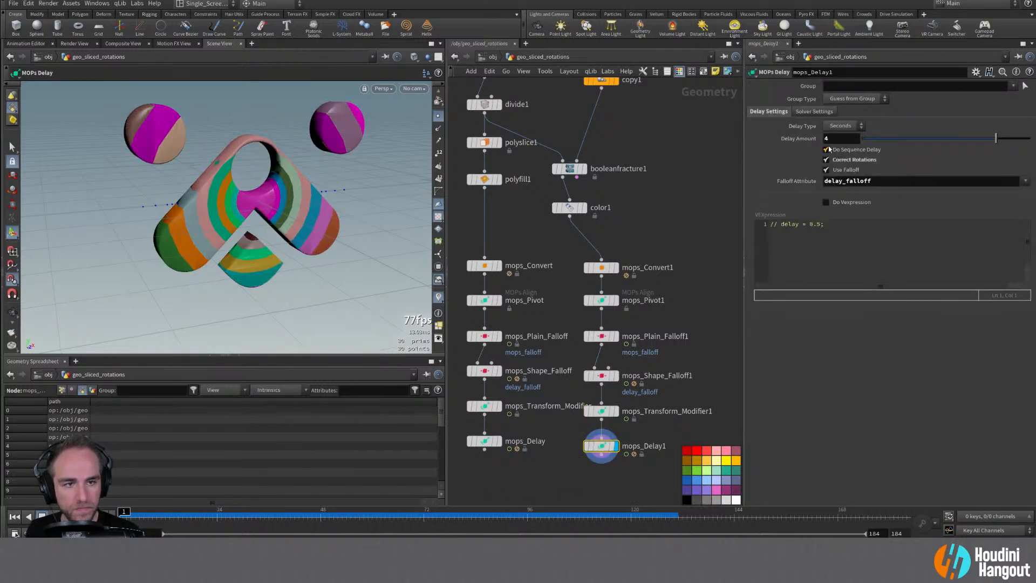
pyautogui.doubleClick(833, 139)
pyautogui.write('3')
pyautogui.press('Return')
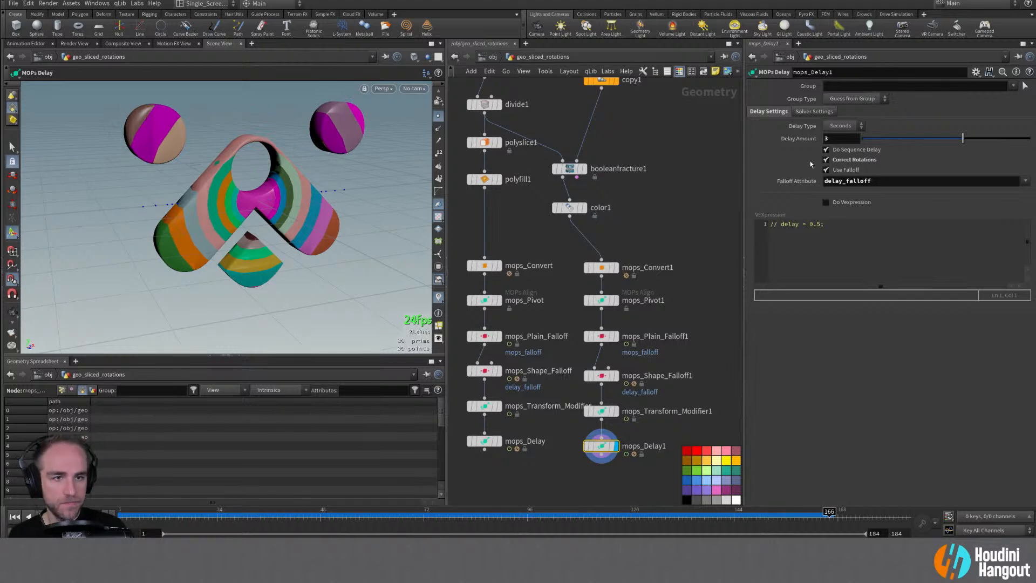
pyautogui.doubleClick(828, 138)
pyautogui.write('2')
pyautogui.press('Return')
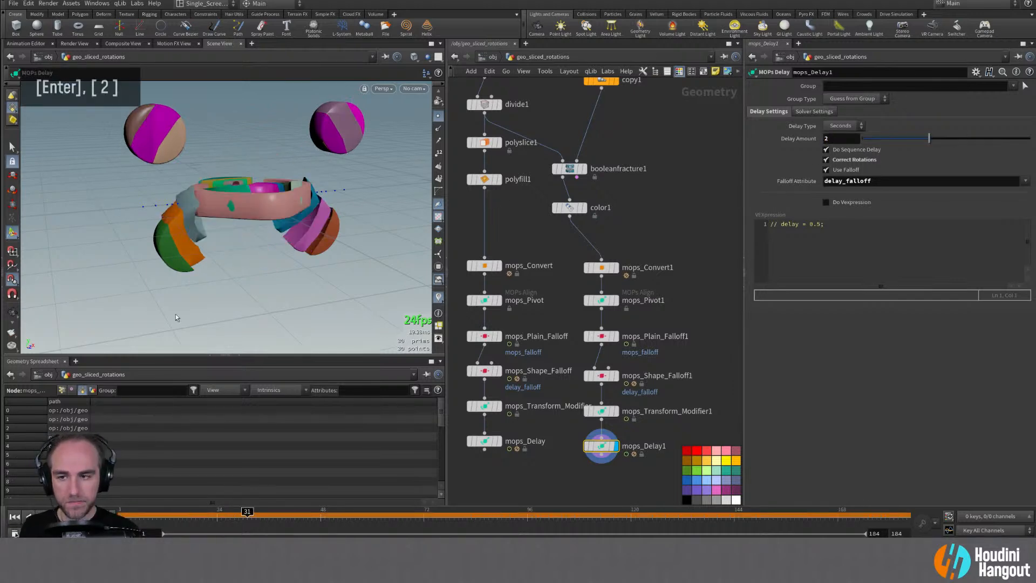
# Compare the animation of mops_Delay with that of mops_Delay1 in the viewport and return to frame 1
pyautogui.doubleClick(499, 442)
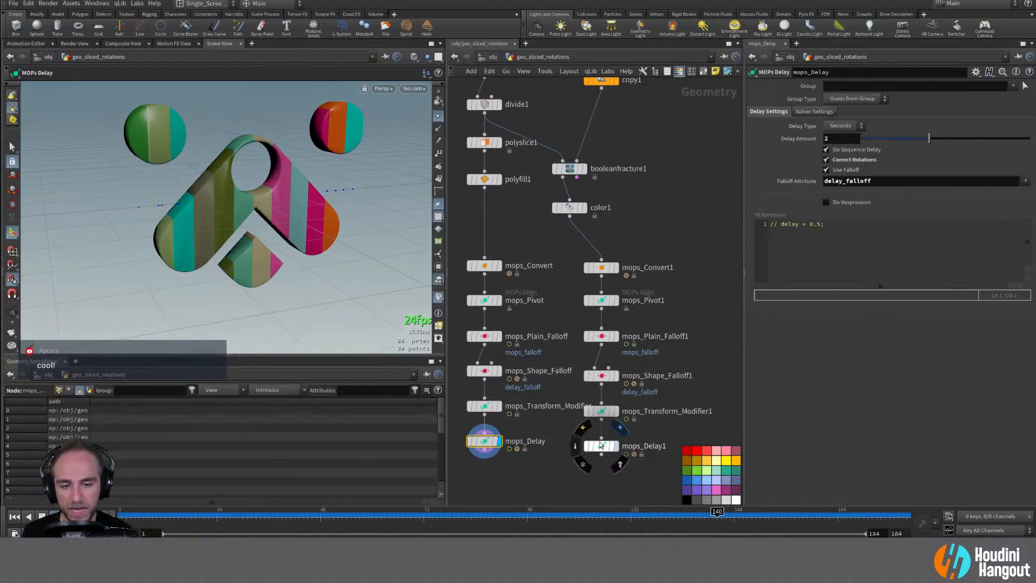
pyautogui.click(616, 446)
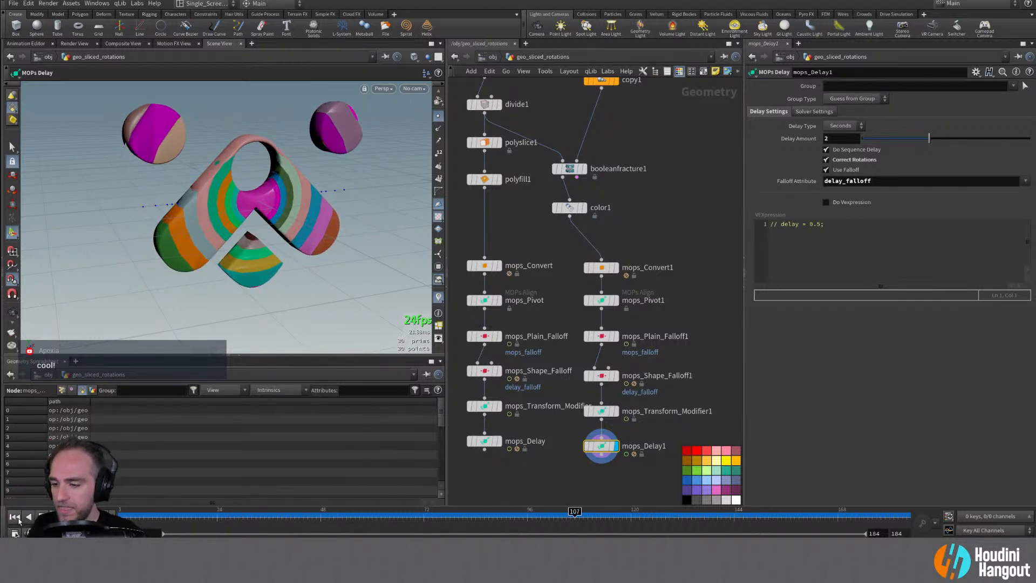
pyautogui.click(14, 516)
pyautogui.keyDown('alt'); pyautogui.moveTo(654, 311); pyautogui.dragTo(628, 311, button='middle'); pyautogui.keyUp('alt')
pyautogui.press('Tab')
pyautogui.write('mops')
pyautogui.press('Tab')
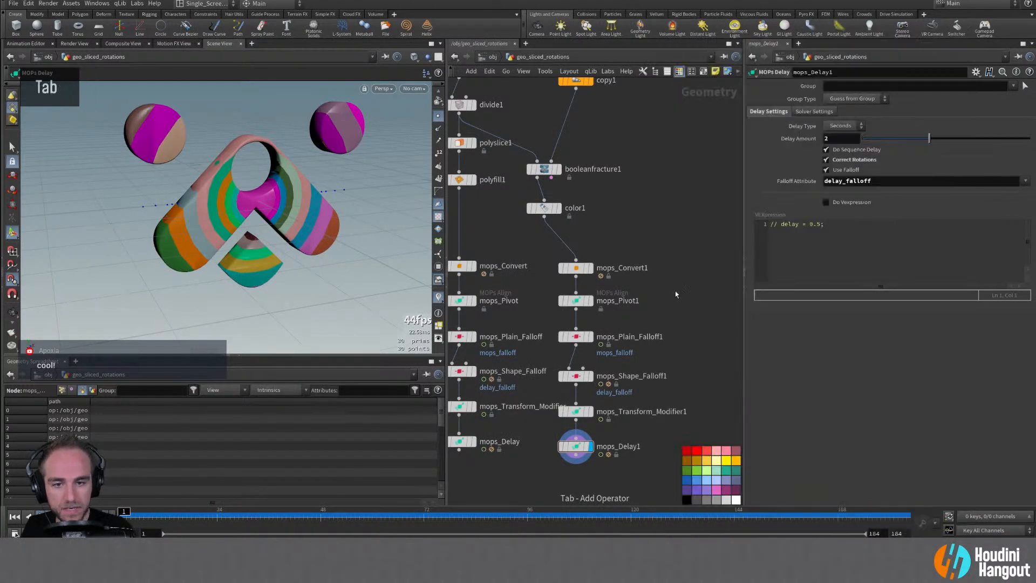
pyautogui.moveTo(700, 246)
pyautogui.moveTo(772, 247)
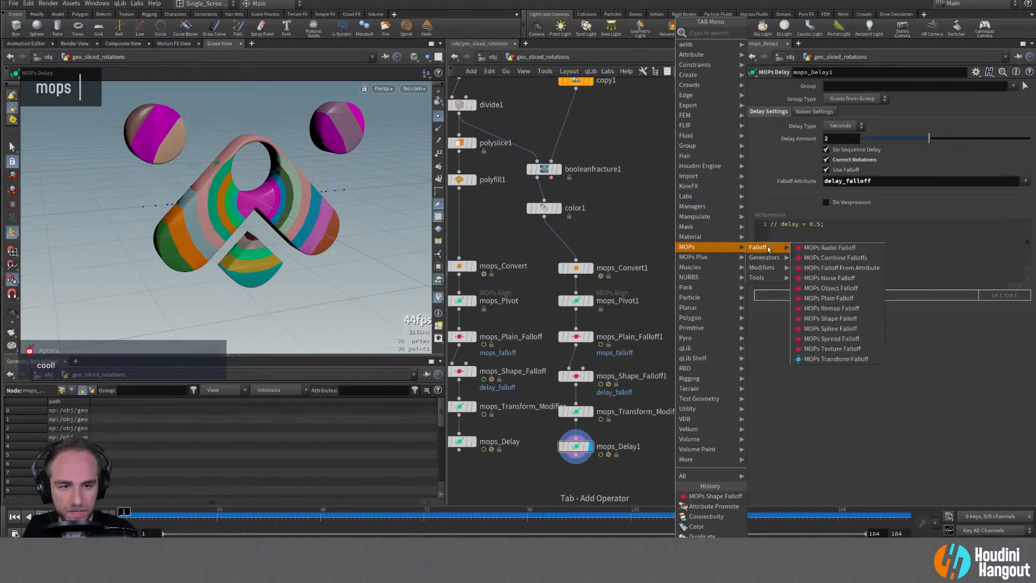
pyautogui.moveTo(734, 256)
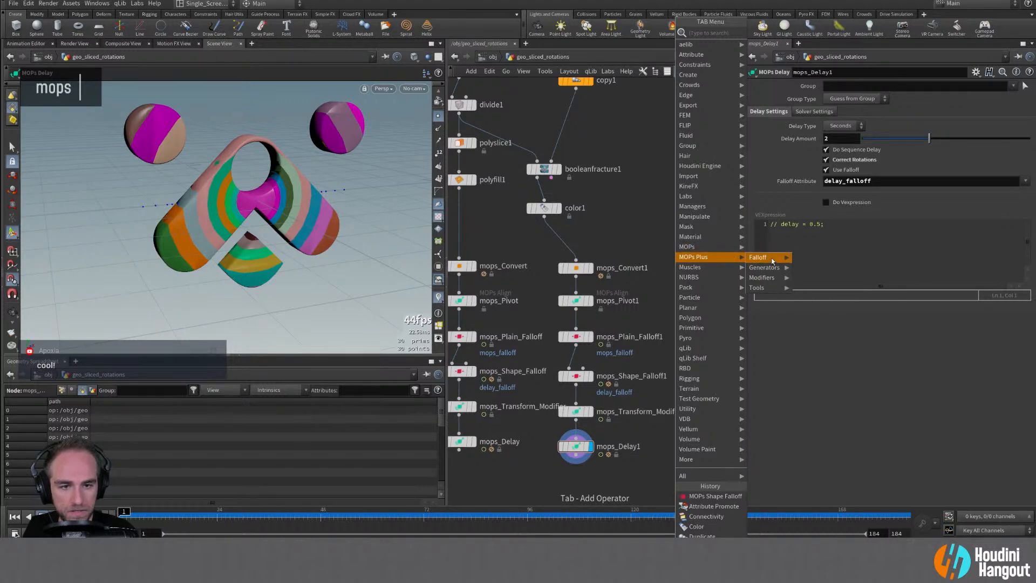
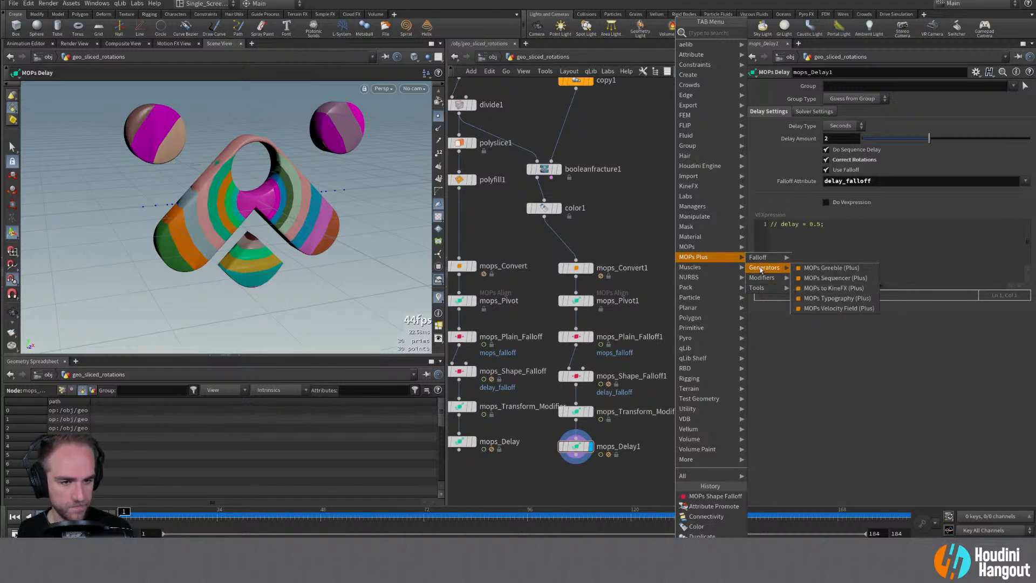
pyautogui.click(622, 222)
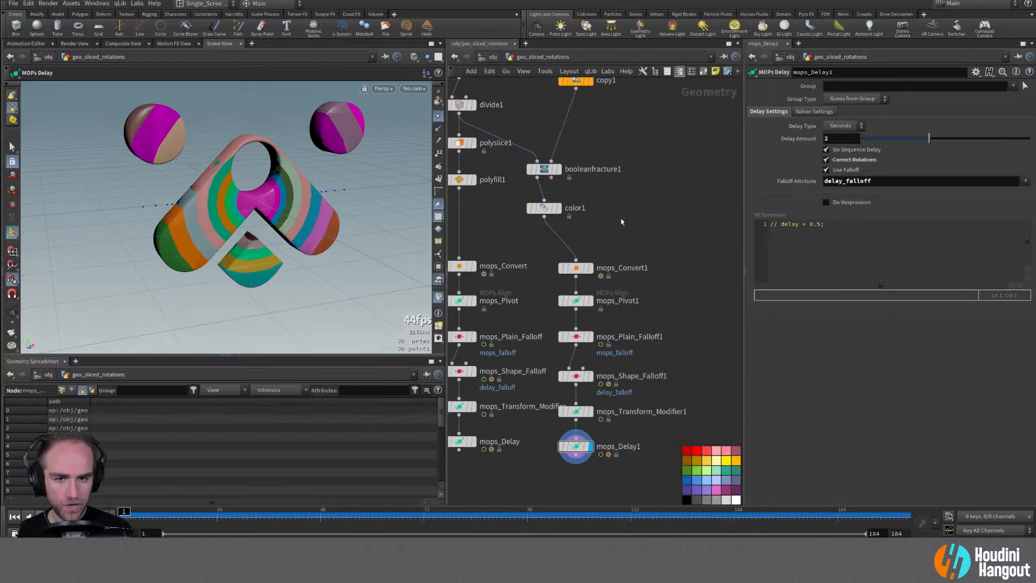
# Go up to the object level and turn off the display of geo_rolling_spheres and geo_sliced_rotations
pyautogui.press('u')
pyautogui.moveTo(592, 260); pyautogui.dragTo(610, 260, button='middle')
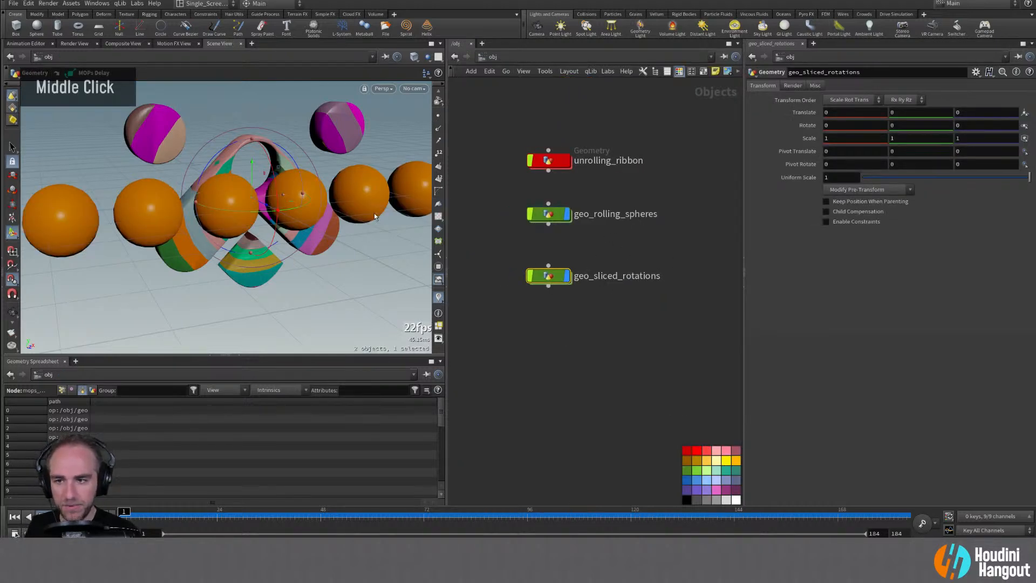
pyautogui.keyDown('alt'); pyautogui.moveTo(374, 222); pyautogui.dragTo(324, 220, button='right'); pyautogui.keyUp('alt')
pyautogui.keyDown('alt'); pyautogui.moveTo(324, 221); pyautogui.dragTo(237, 220, button='middle'); pyautogui.keyUp('alt')
pyautogui.keyDown('alt'); pyautogui.moveTo(237, 220); pyautogui.dragTo(220, 220, button='right'); pyautogui.keyUp('alt')
pyautogui.keyDown('alt'); pyautogui.moveTo(220, 220); pyautogui.dragTo(248, 213, button='middle'); pyautogui.keyUp('alt')
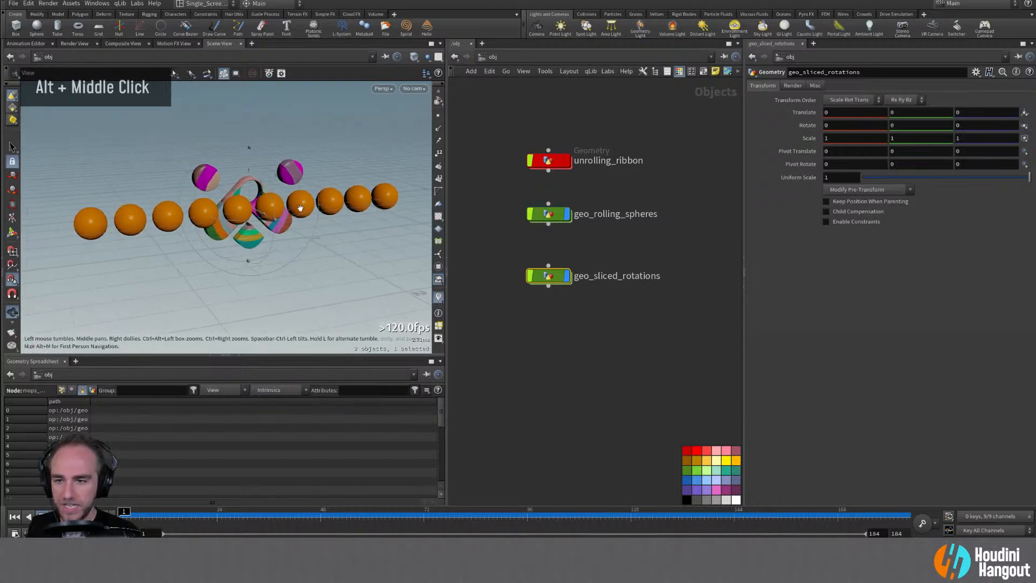
pyautogui.press('Escape')
pyautogui.click(566, 214)
pyautogui.doubleClick(568, 276)
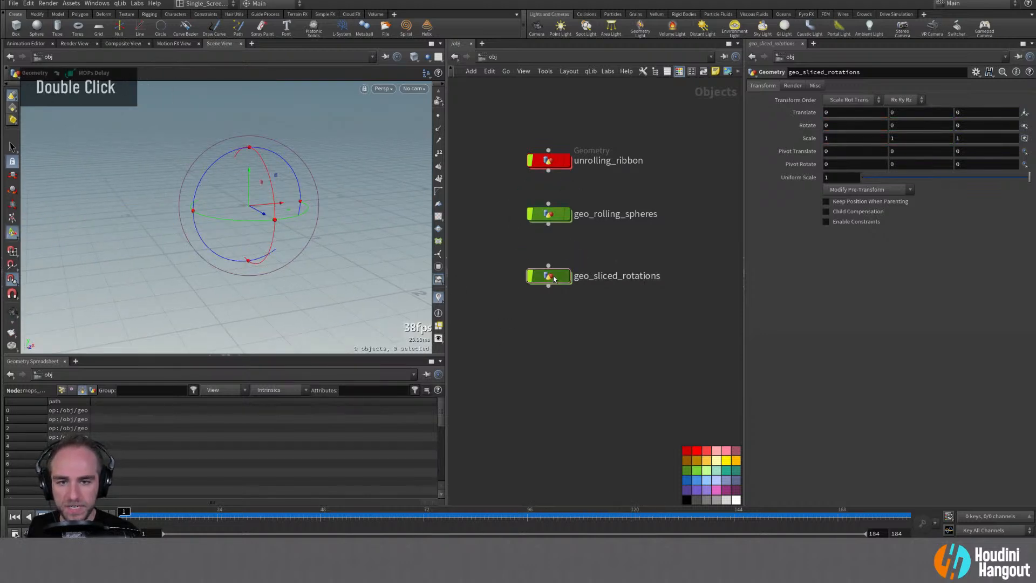
# Lay out the three existing object nodes in an evenly spaced column
pyautogui.moveTo(561, 276); pyautogui.dragTo(561, 261)
pyautogui.moveTo(499, 126); pyautogui.dragTo(591, 275)
pyautogui.press('l')
pyautogui.click(538, 351)
# Add a Geometry object below geo_sliced_rotations and name it sim_velocity_field
pyautogui.press('Tab')
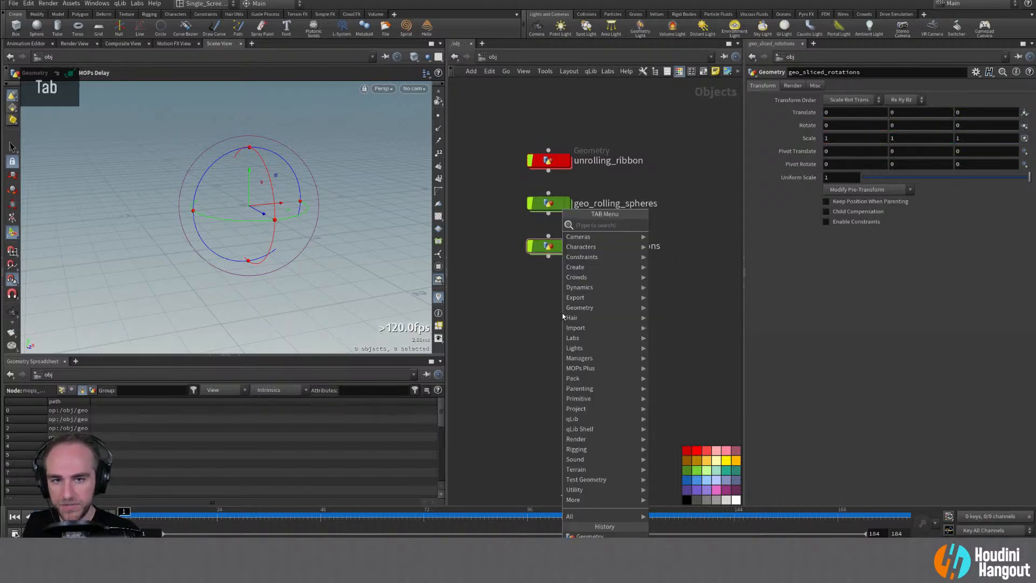
pyautogui.write('geo')
pyautogui.press('Return')
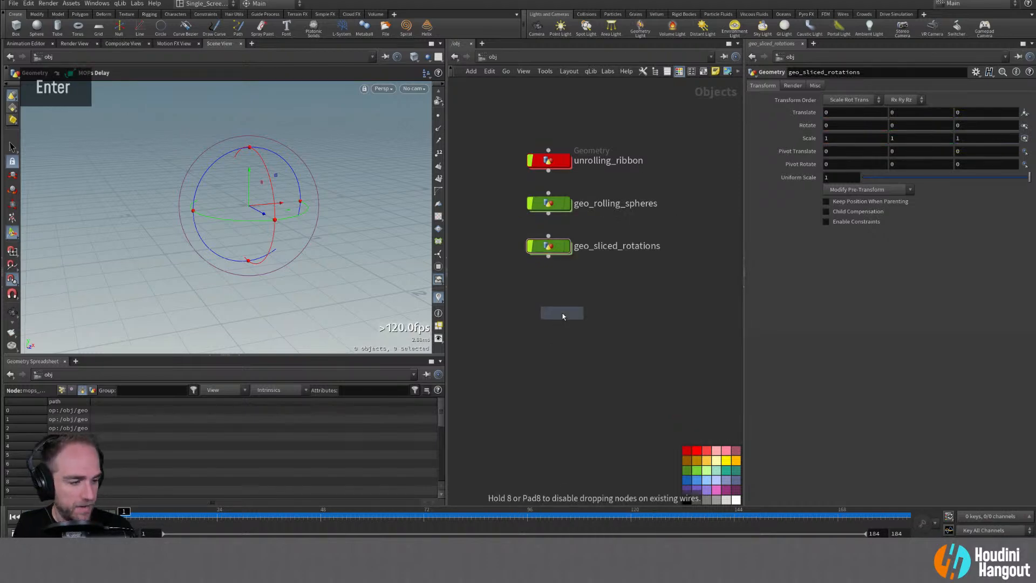
pyautogui.click(566, 311)
pyautogui.doubleClick(585, 297)
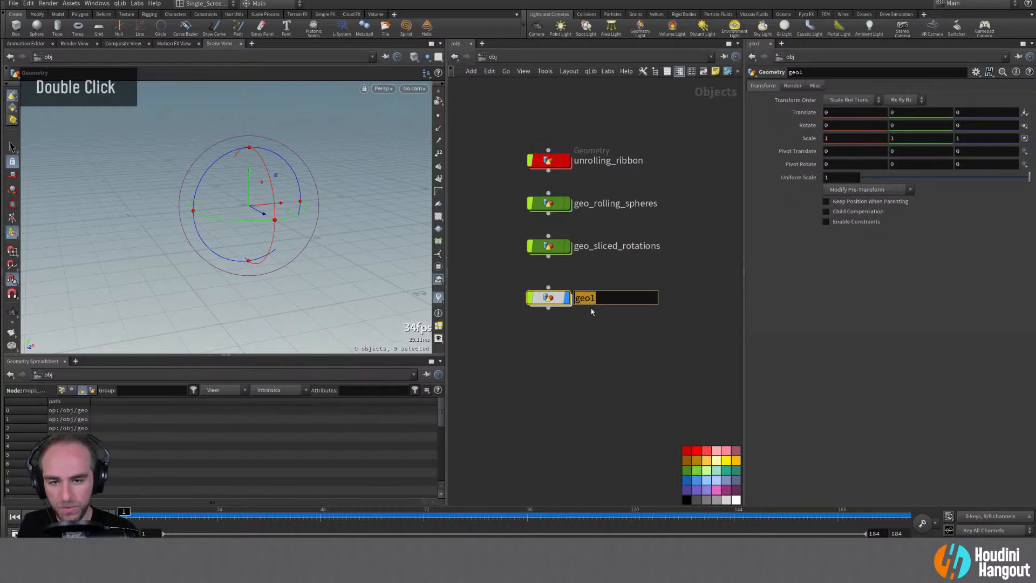
pyautogui.write('sim_')
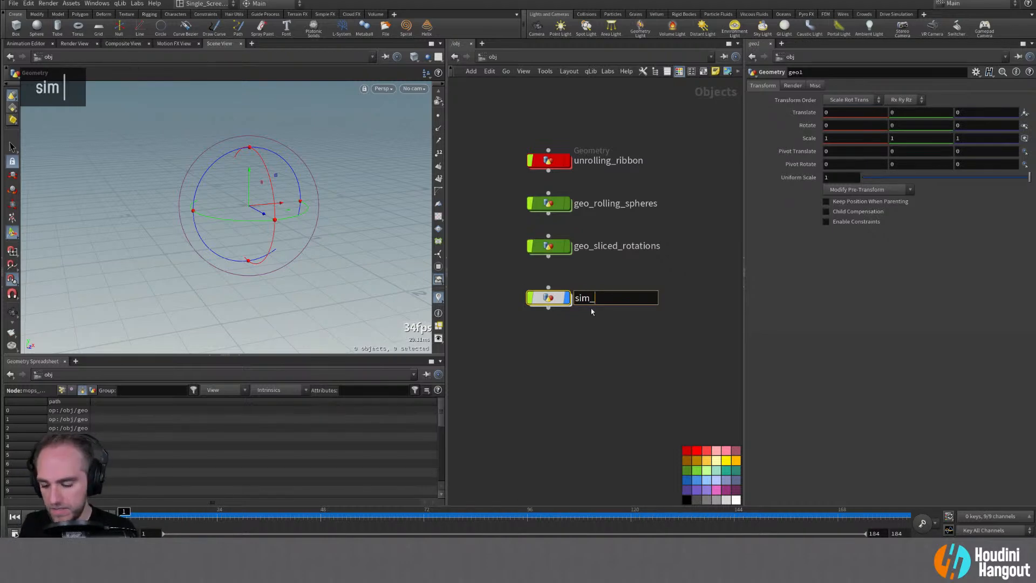
pyautogui.write('velocity_field')
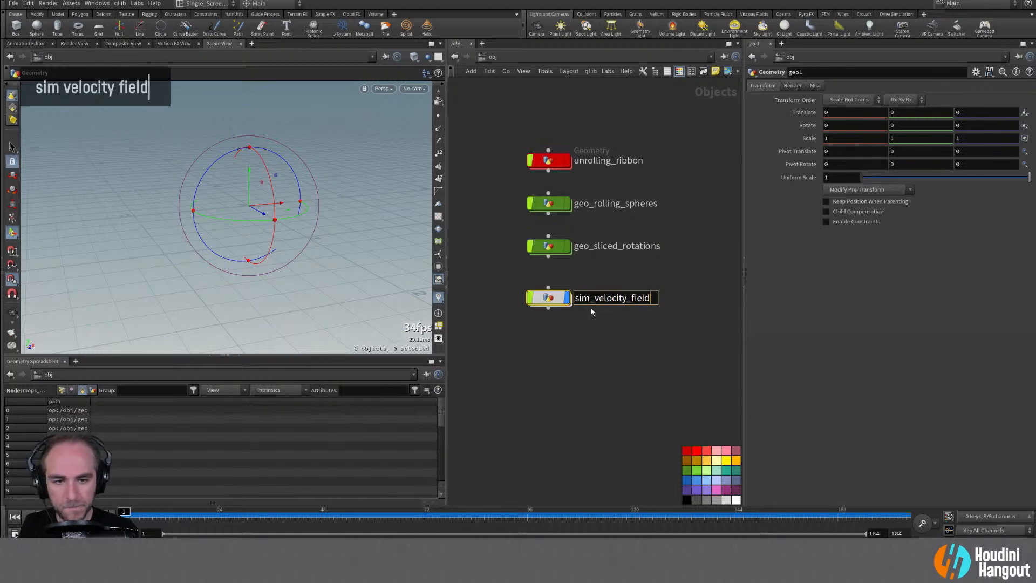
pyautogui.press('Return')
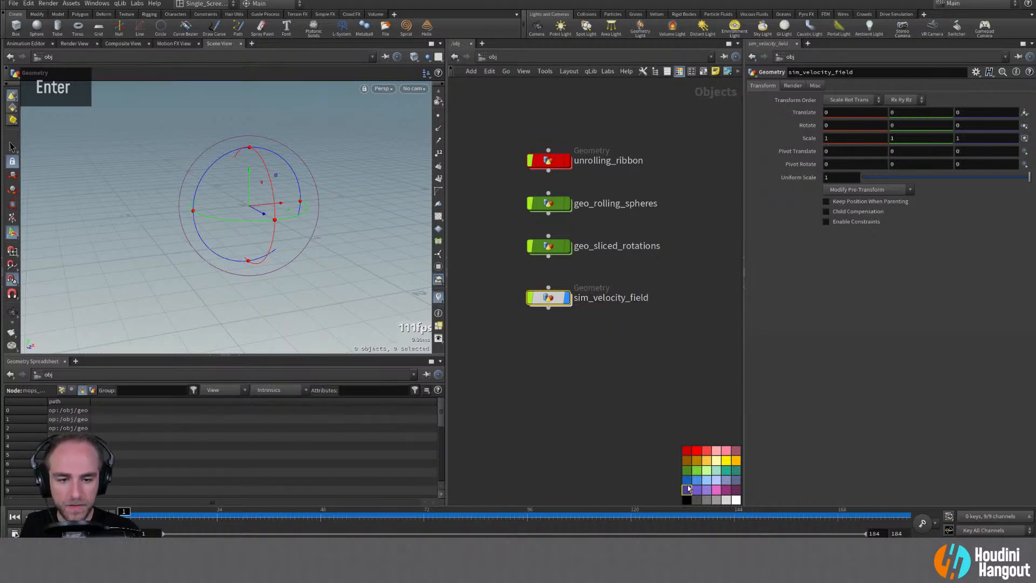
# Create a Sphere node inside sim_velocity_field
pyautogui.doubleClick(548, 298)
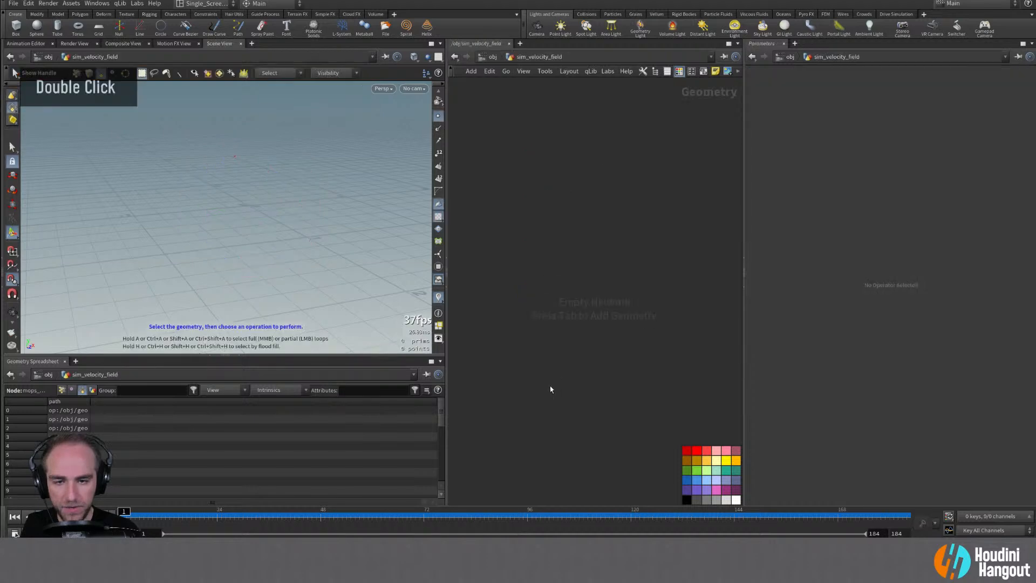
pyautogui.press('Tab')
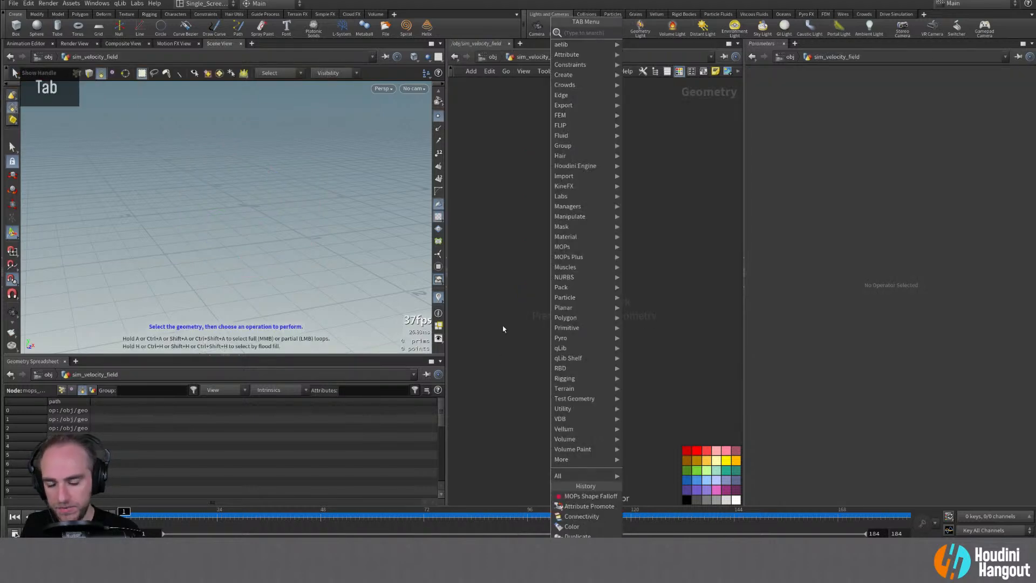
pyautogui.write('sphere')
pyautogui.press('Return')
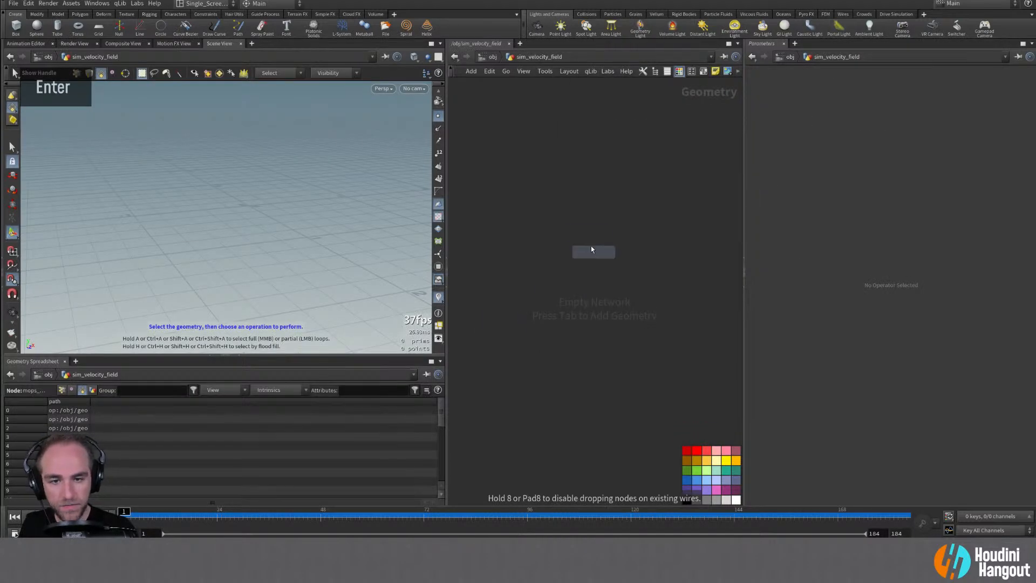
pyautogui.click(594, 263)
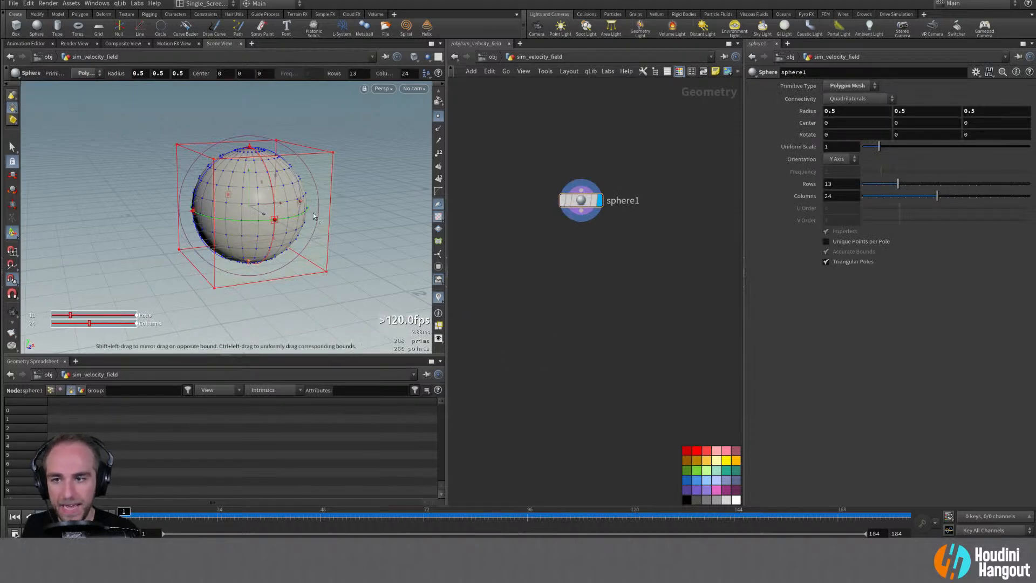
# Set sphere1's Primitive Type to Polygon with a Frequency of 6, and hide the point markers in the viewport
pyautogui.click(847, 85)
pyautogui.click(839, 106)
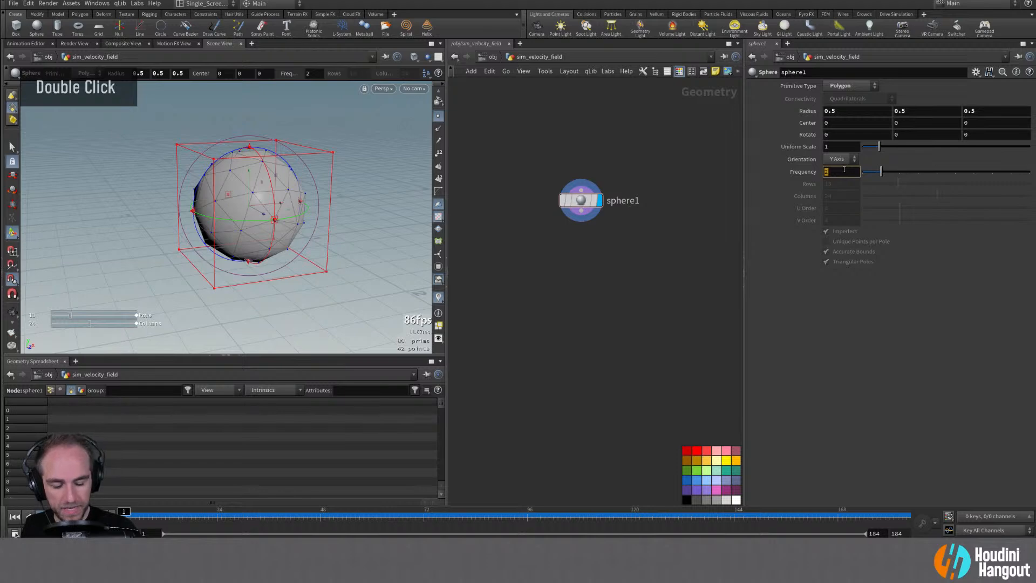
pyautogui.write('6')
pyautogui.press('Return')
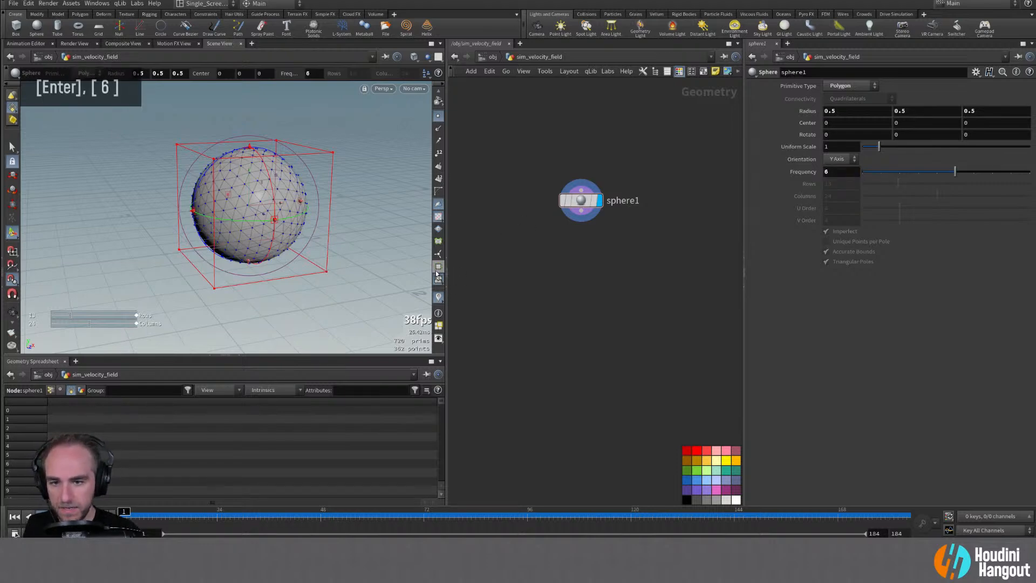
pyautogui.scroll(2, 437, 157)
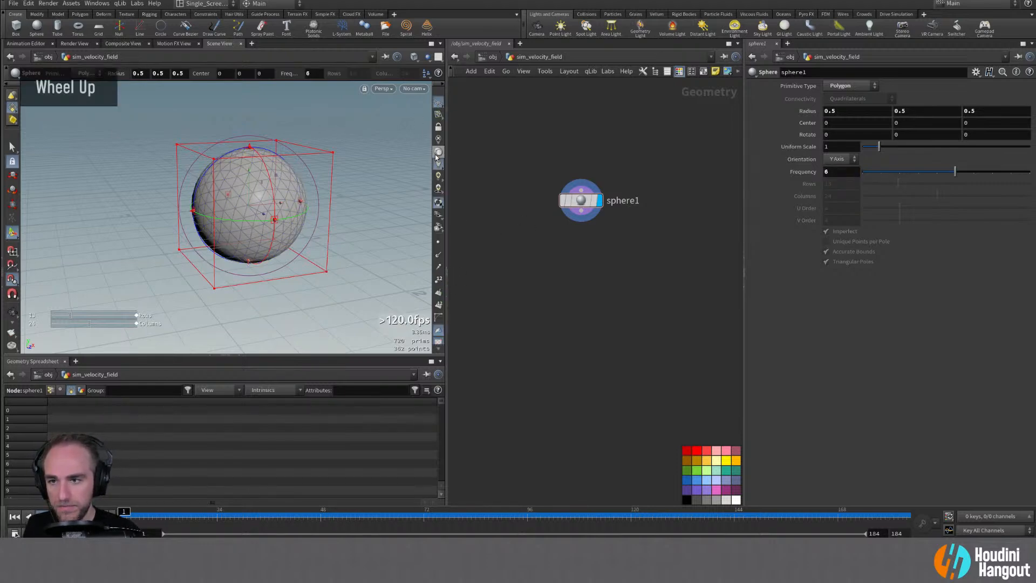
# Add a MOPs Velocity Field (Plus) node below sphere1 and set its Quick Create preset to Object Falloff
pyautogui.press('Tab')
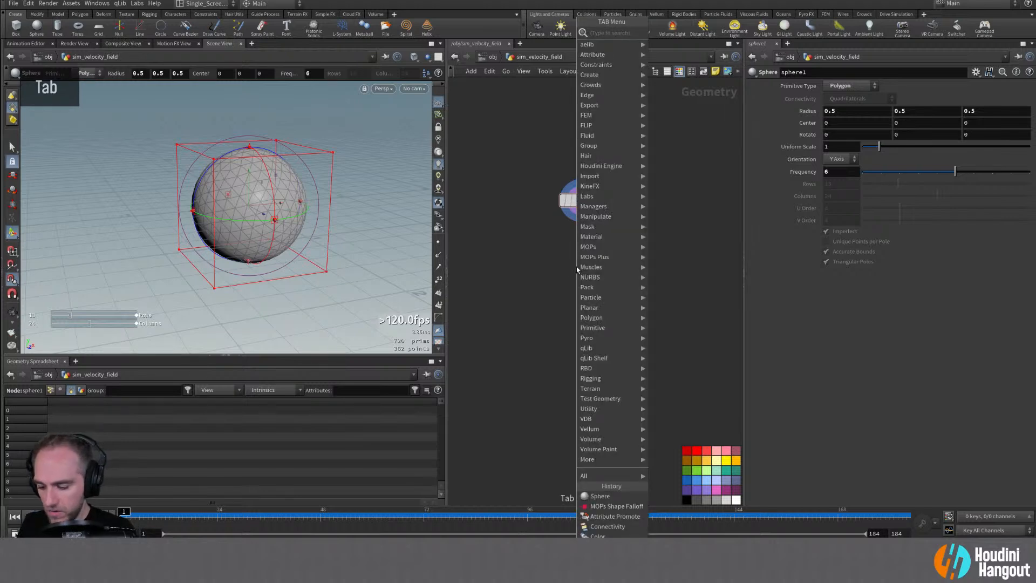
pyautogui.moveTo(604, 256)
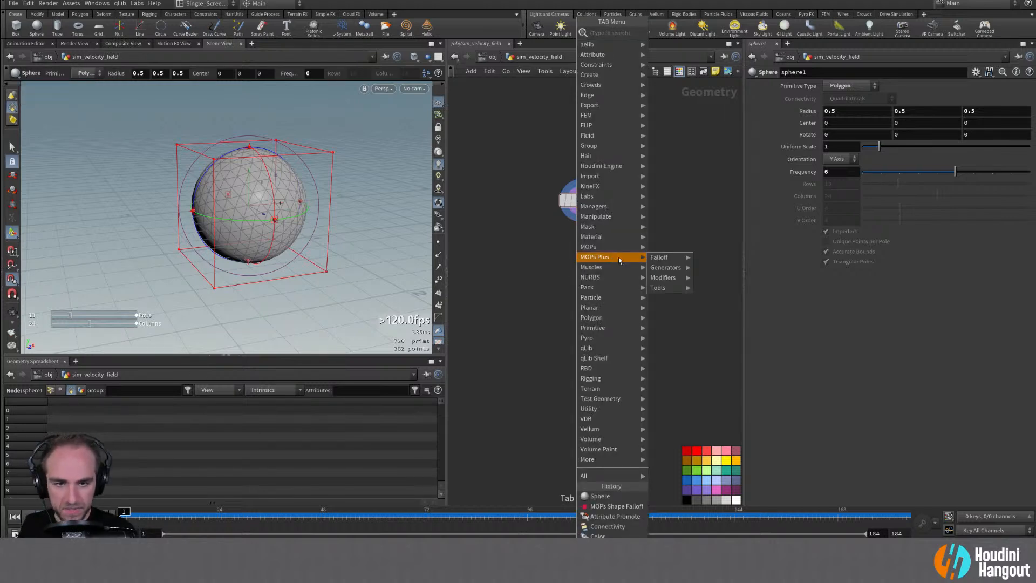
pyautogui.moveTo(657, 278)
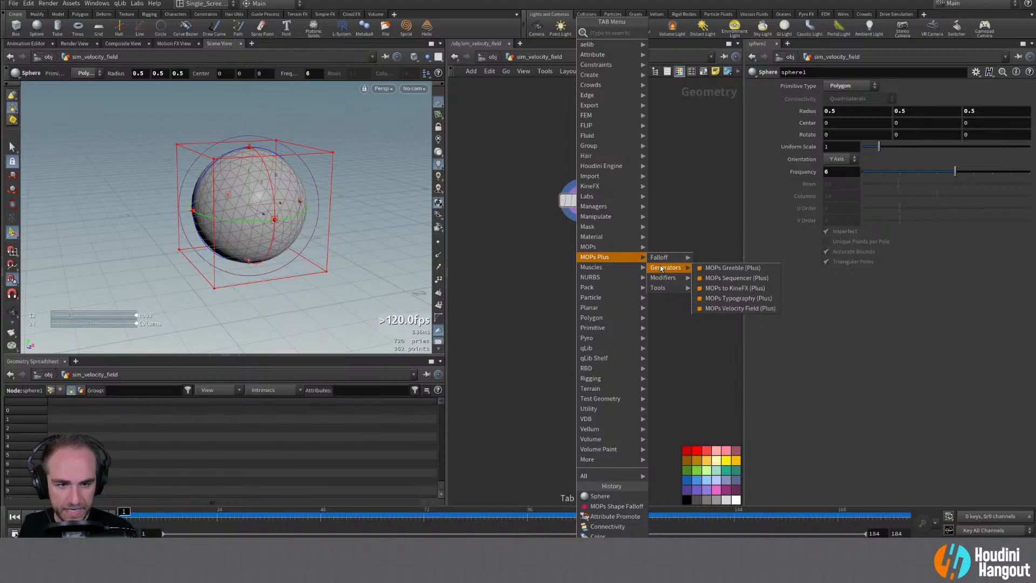
pyautogui.doubleClick(739, 308)
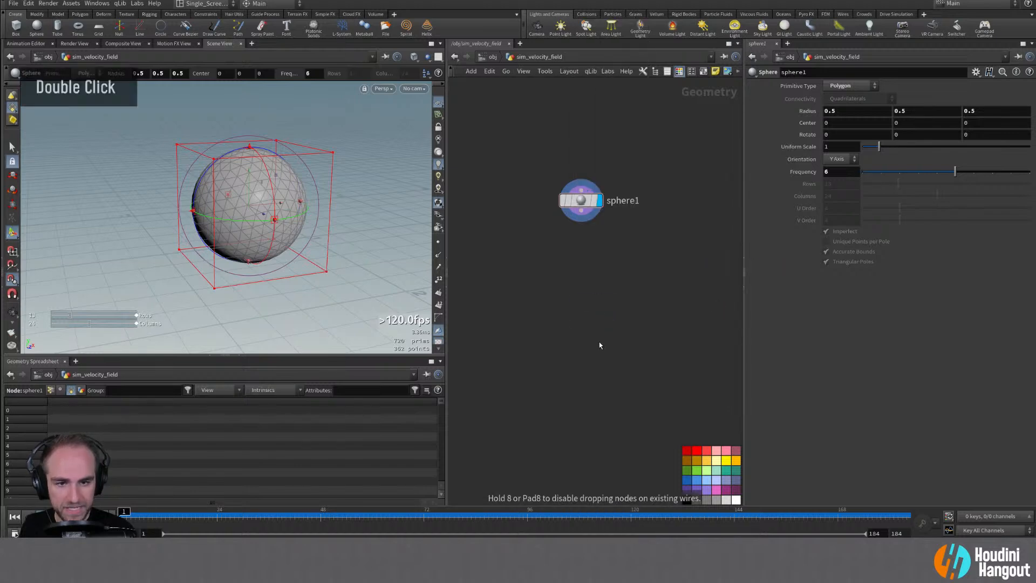
pyautogui.click(592, 330)
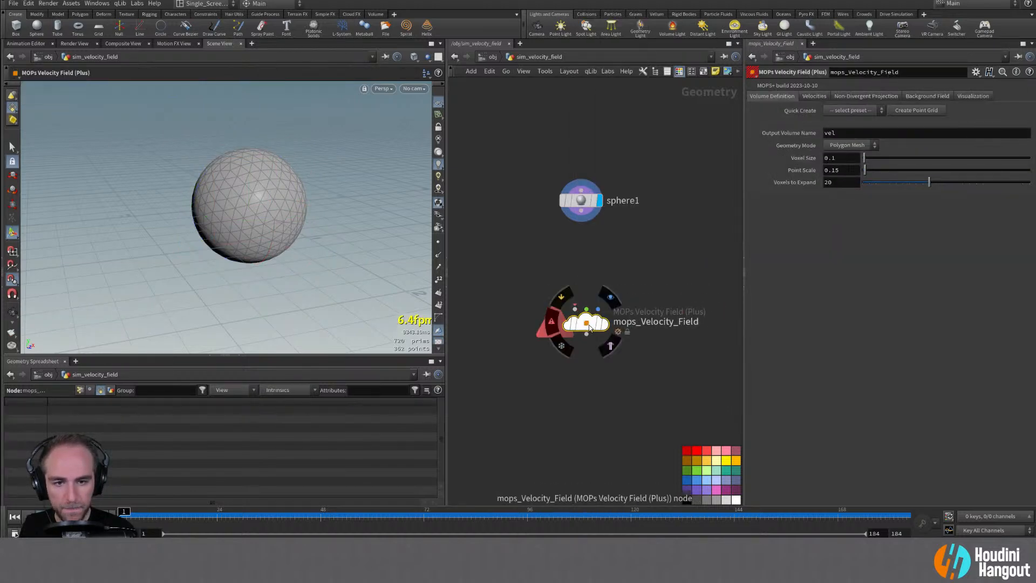
pyautogui.moveTo(595, 324); pyautogui.dragTo(584, 345)
pyautogui.click(848, 110)
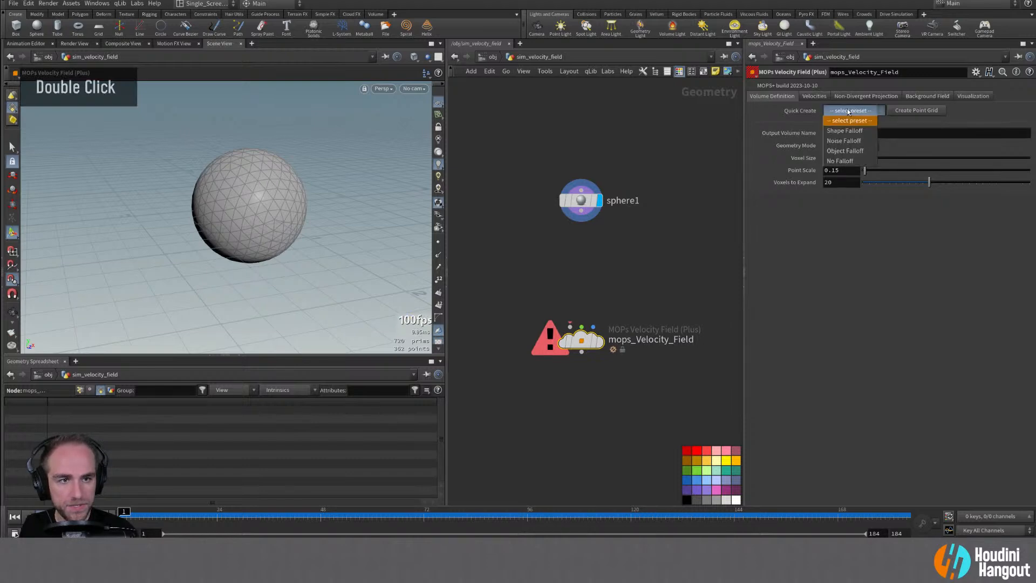
pyautogui.click(856, 152)
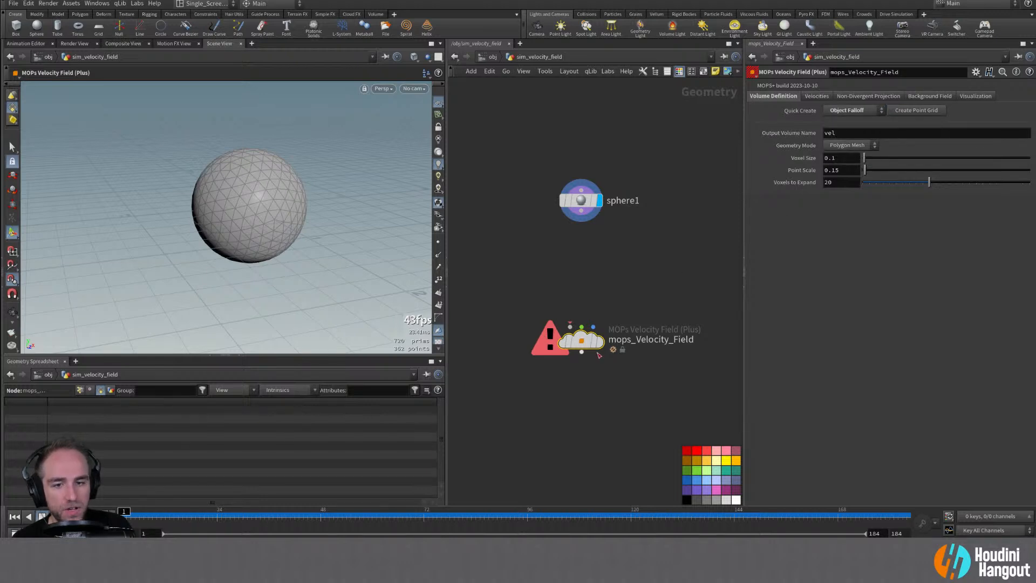
# Create the Object Falloff point grid network and separate the overlapping volume1 and sphere1 nodes
pyautogui.click(916, 110)
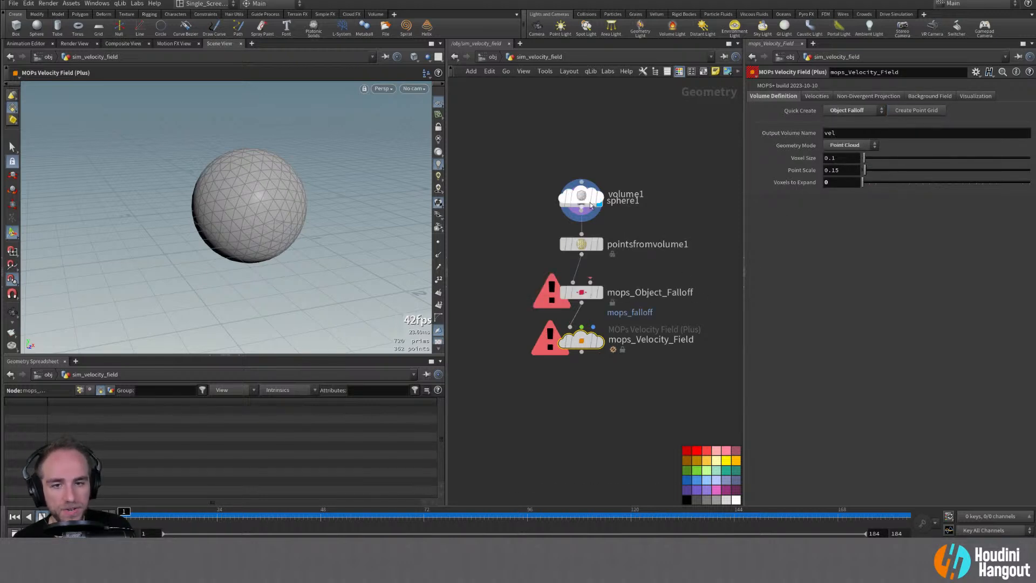
pyautogui.moveTo(580, 195); pyautogui.dragTo(522, 188)
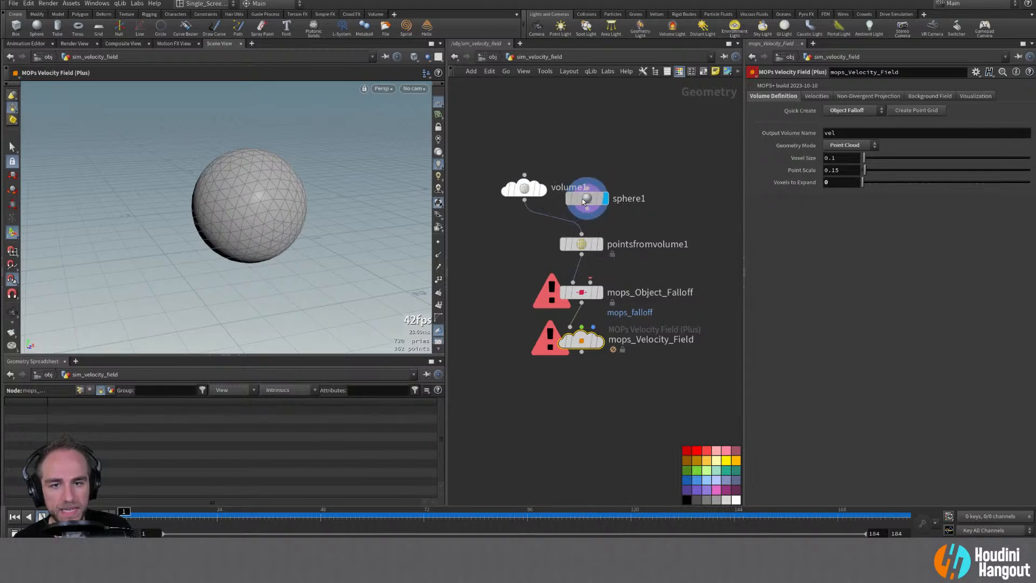
pyautogui.moveTo(581, 203); pyautogui.dragTo(683, 173)
pyautogui.moveTo(526, 189); pyautogui.dragTo(582, 198)
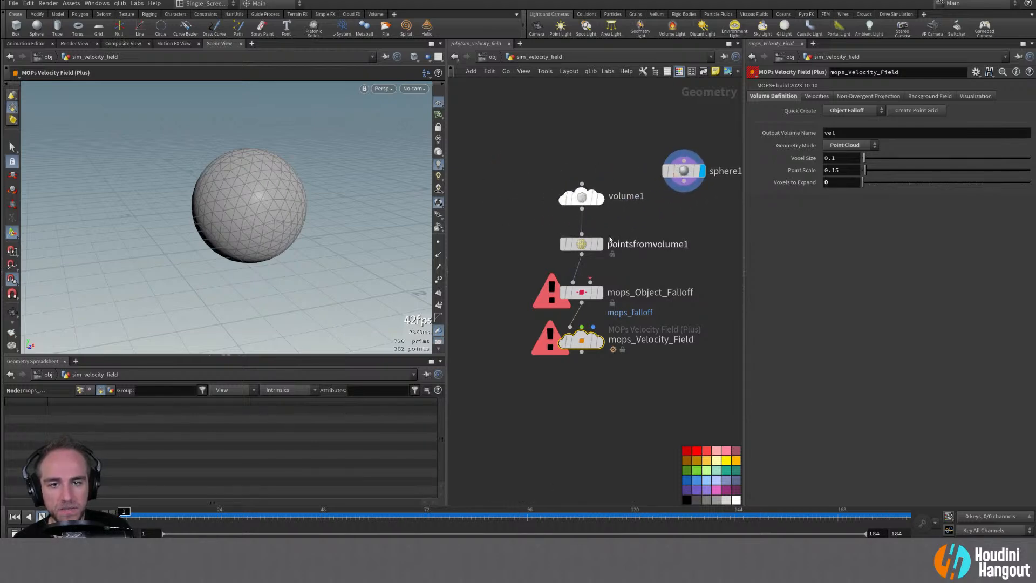
# Display volume1, pointsfromvolume1 and mops_Object_Falloff in turn to examine each stage of the point grid network
pyautogui.doubleClick(599, 198)
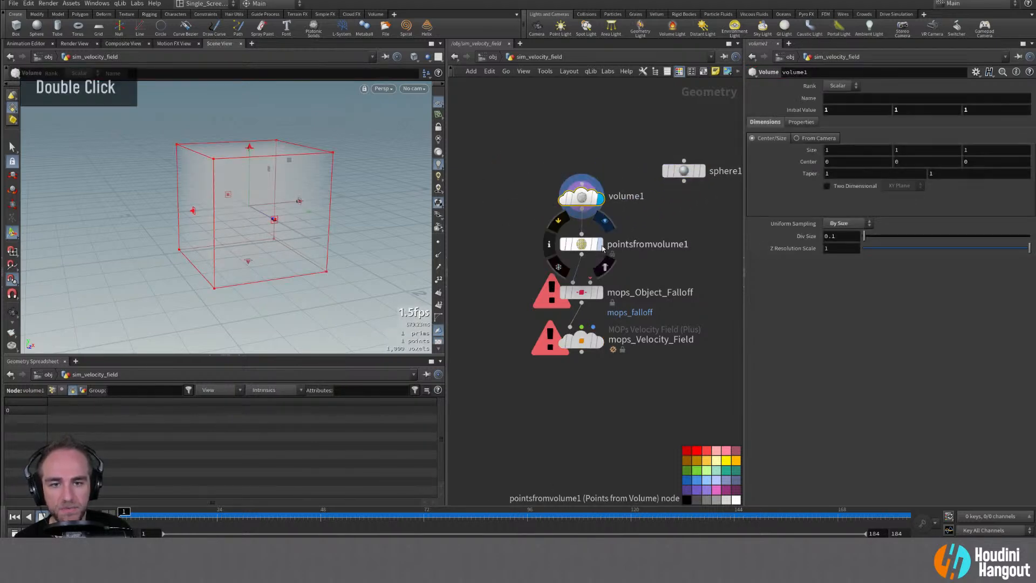
pyautogui.doubleClick(601, 245)
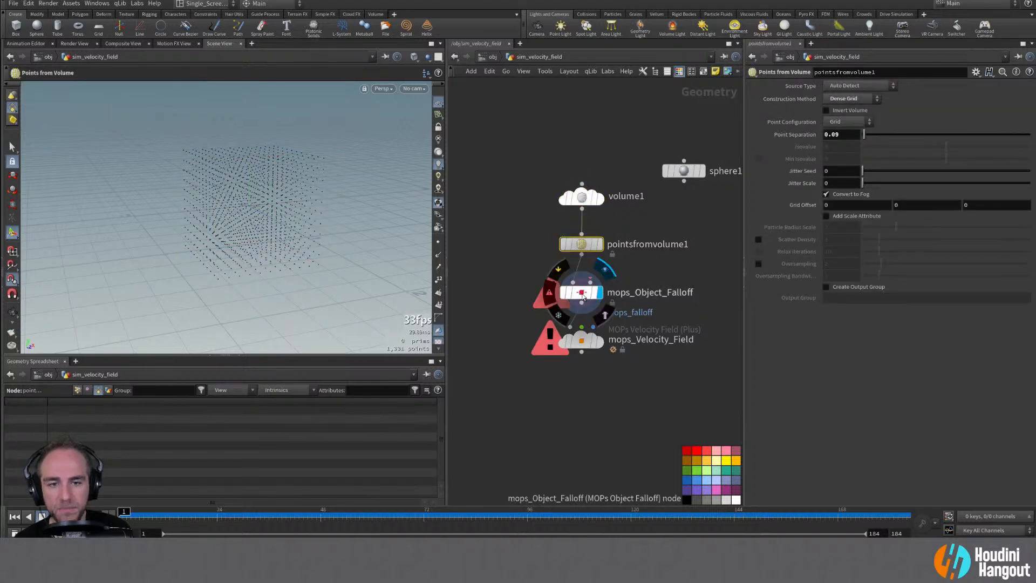
pyautogui.doubleClick(581, 294)
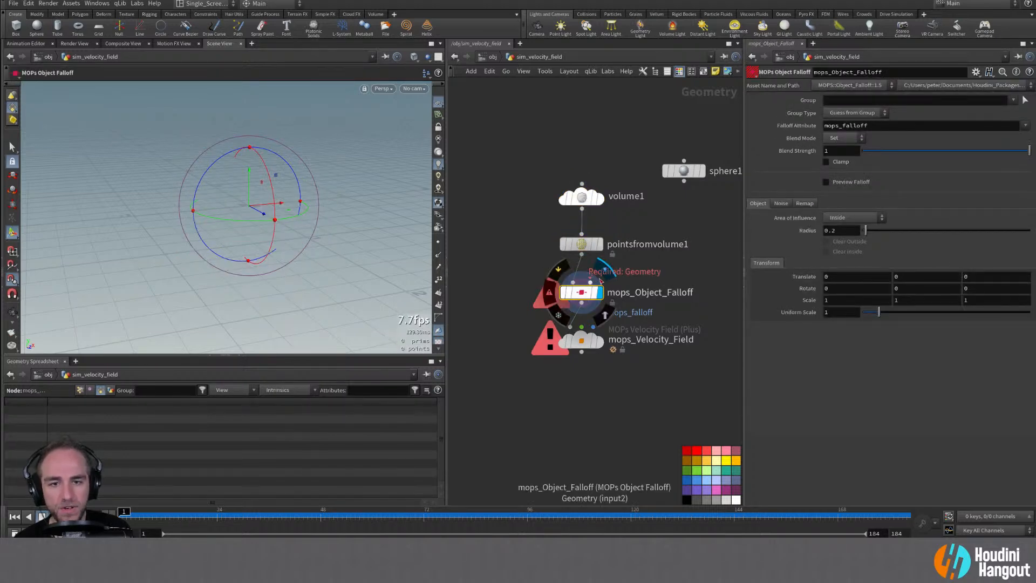
# Move volume1 and pointsfromvolume1 aside and wire sphere1 into the second input of mops_Object_Falloff
pyautogui.moveTo(528, 177); pyautogui.dragTo(529, 232)
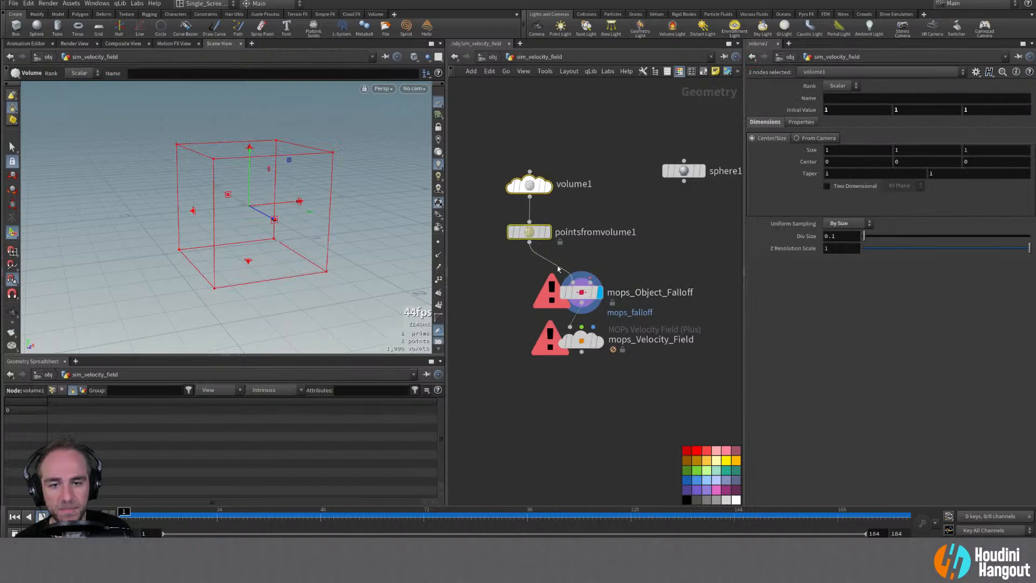
pyautogui.click(590, 281)
pyautogui.click(683, 181)
pyautogui.moveTo(683, 170); pyautogui.dragTo(672, 184)
# Enable Preview Falloff on mops_Object_Falloff and examine the falloff on the point grid around the sphere
pyautogui.click(582, 292)
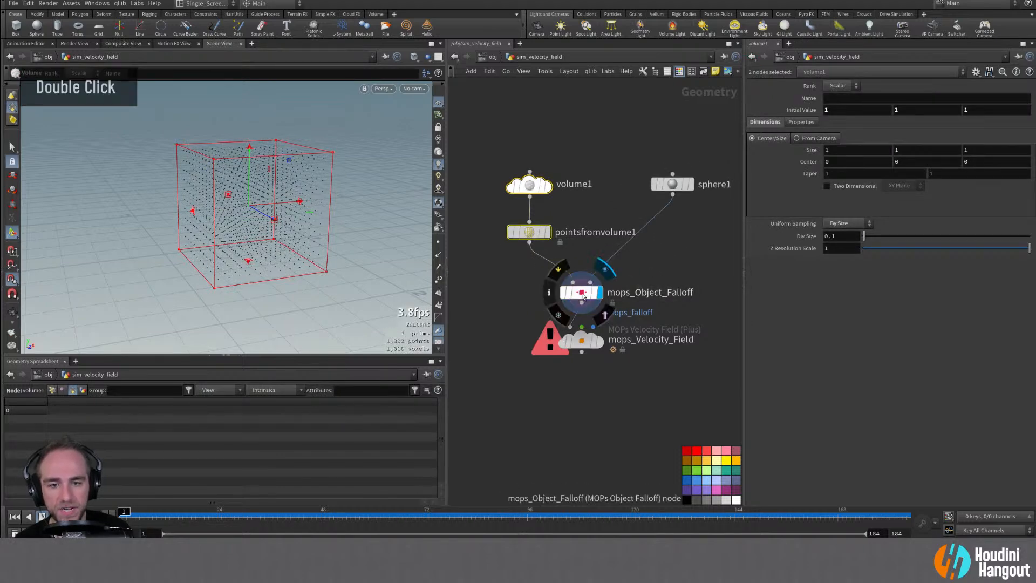
pyautogui.click(825, 182)
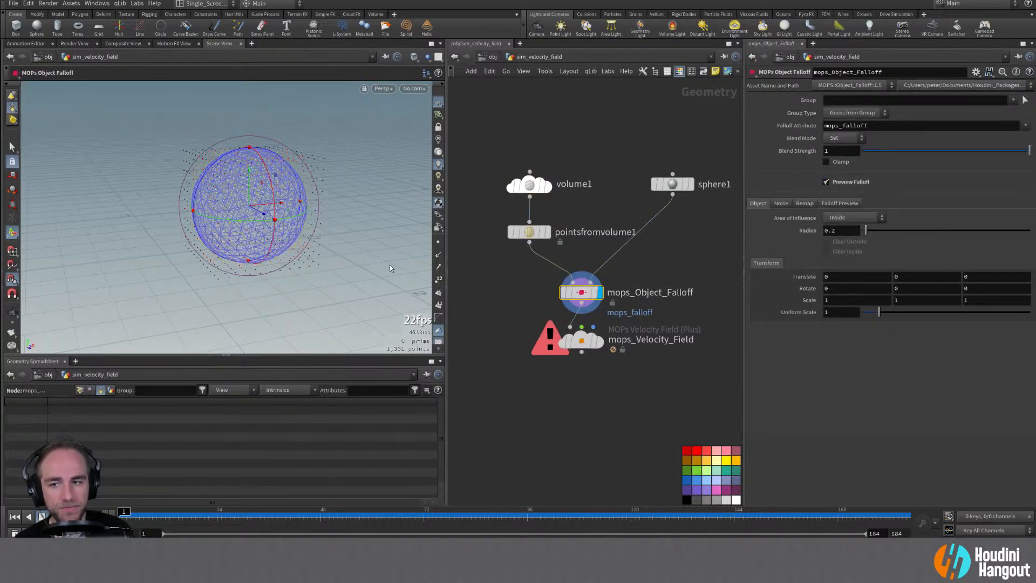
pyautogui.keyDown('alt'); pyautogui.moveTo(213, 217); pyautogui.dragTo(226, 197, button='right'); pyautogui.keyUp('alt')
pyautogui.keyDown('alt'); pyautogui.moveTo(227, 197); pyautogui.dragTo(243, 171); pyautogui.keyUp('alt')
pyautogui.keyDown('alt'); pyautogui.moveTo(242, 171); pyautogui.dragTo(225, 179, button='right'); pyautogui.keyUp('alt')
pyautogui.keyDown('alt'); pyautogui.moveTo(226, 179); pyautogui.dragTo(218, 174); pyautogui.keyUp('alt')
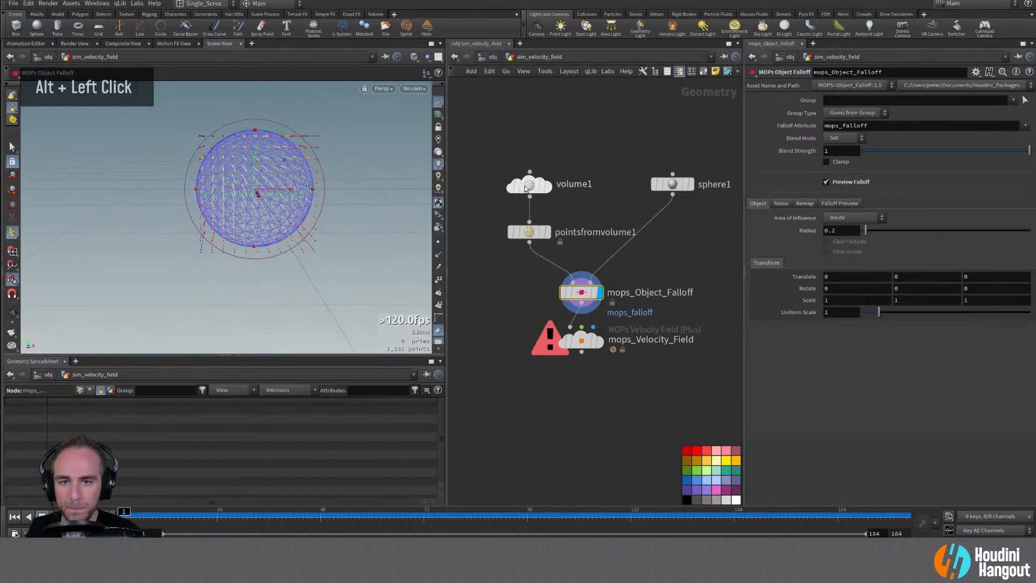
# Enlarge volume1 to a size of 1.6 on all three axes
pyautogui.click(526, 185)
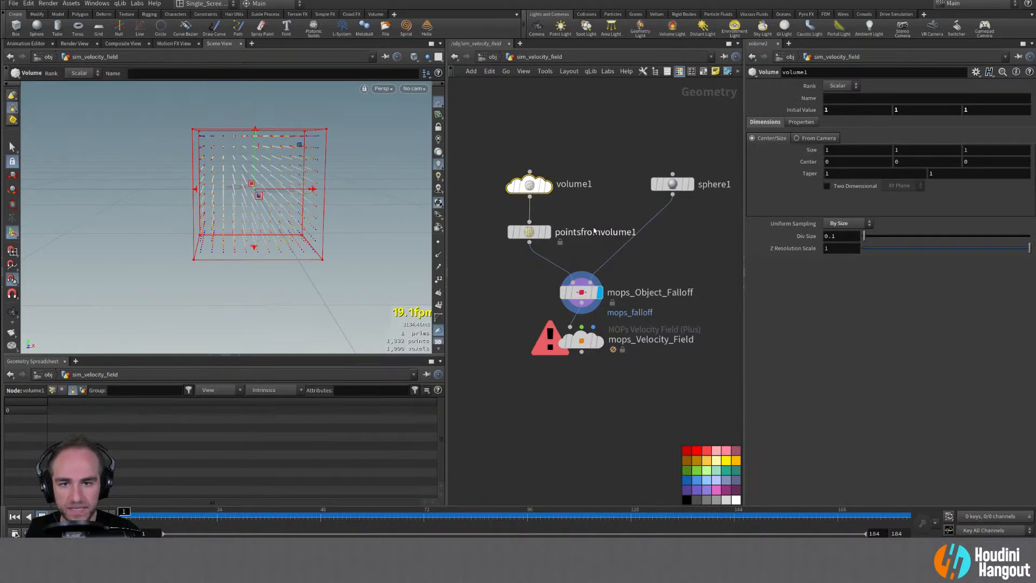
pyautogui.click(532, 236)
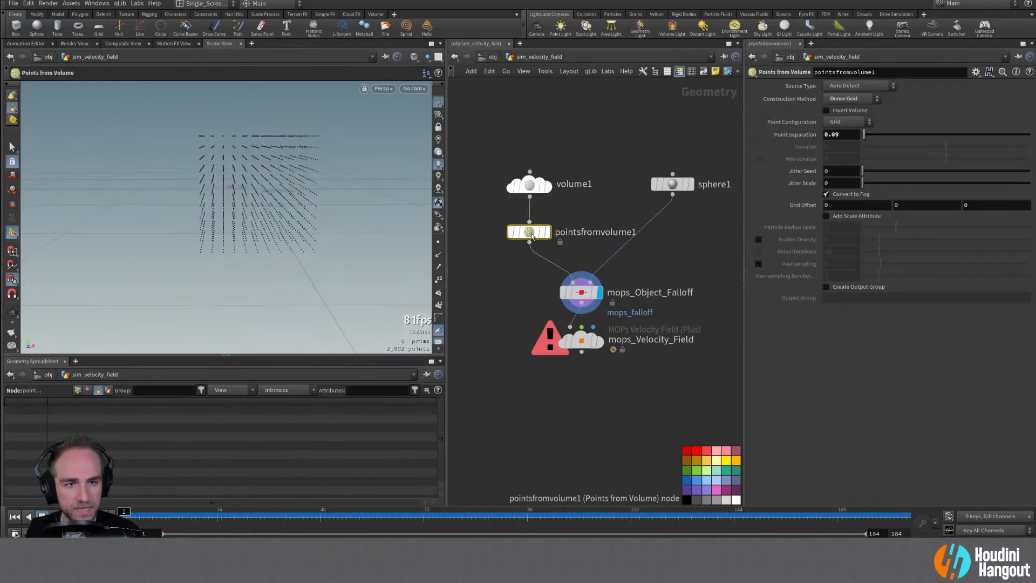
pyautogui.click(529, 185)
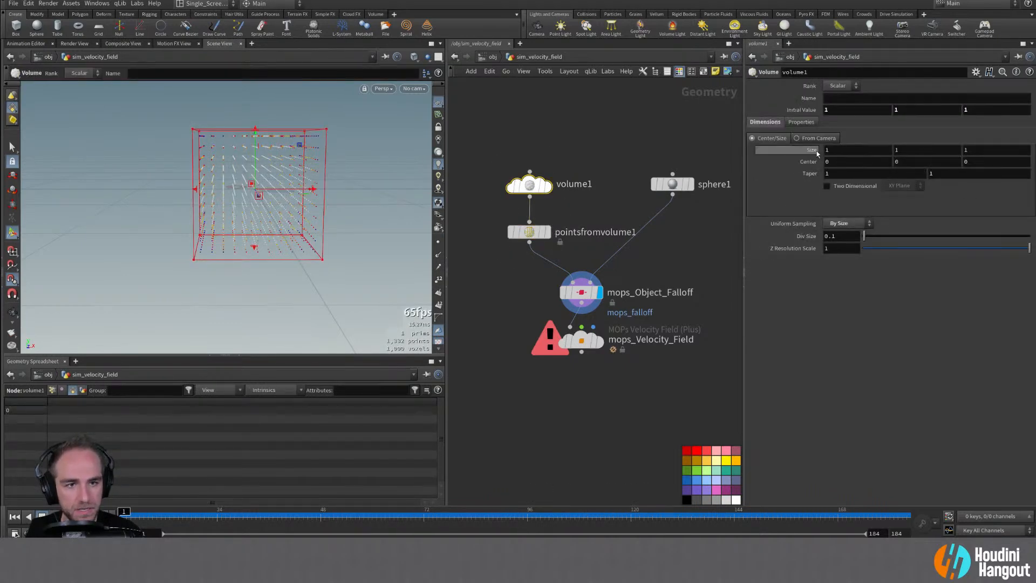
pyautogui.moveTo(814, 153)
pyautogui.mouseDown(button='middle')
pyautogui.moveTo(852, 150)
pyautogui.moveTo(815, 152)
pyautogui.mouseUp(button='middle')
# Display mops_Velocity_Field and inspect the velocity vectors around the sphere from several angles
pyautogui.click(601, 339)
pyautogui.click(580, 340)
pyautogui.keyDown('alt'); pyautogui.moveTo(302, 216); pyautogui.dragTo(332, 217); pyautogui.keyUp('alt')
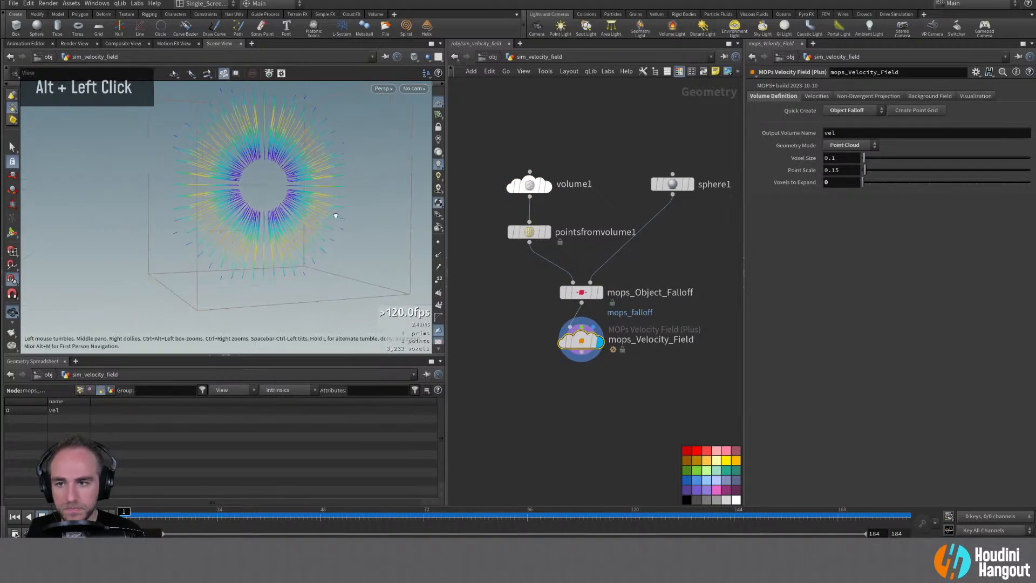
pyautogui.keyDown('alt'); pyautogui.moveTo(332, 216); pyautogui.dragTo(318, 221, button='right'); pyautogui.keyUp('alt')
pyautogui.keyDown('alt'); pyautogui.moveTo(319, 222); pyautogui.dragTo(347, 293); pyautogui.keyUp('alt')
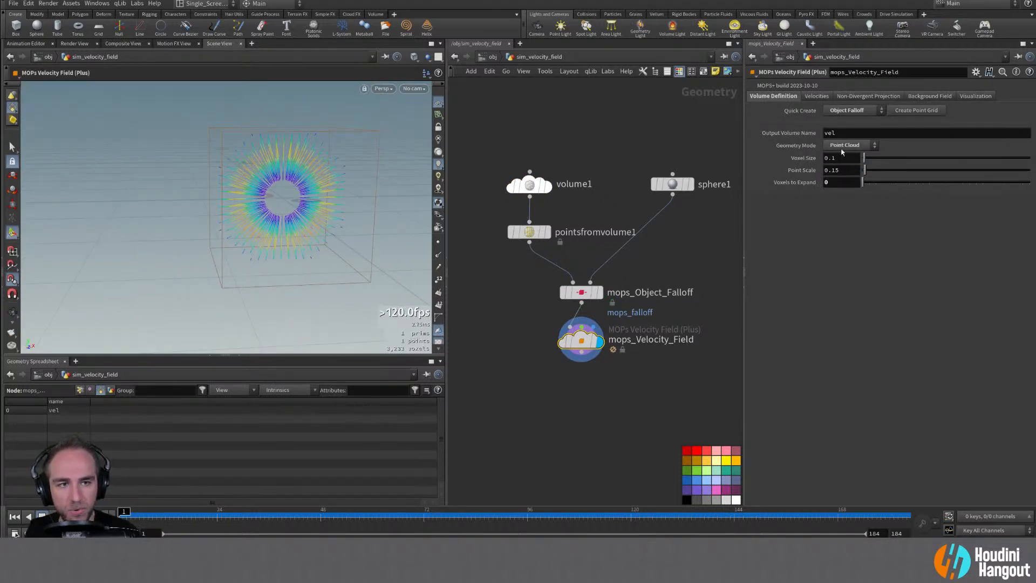
# Space mops_Velocity_Field further below mops_Object_Falloff and show its velocity parameters
pyautogui.rightClick(571, 329)
pyautogui.click(502, 358)
pyautogui.moveTo(582, 343); pyautogui.dragTo(582, 383)
pyautogui.doubleClick(582, 383)
pyautogui.click(817, 96)
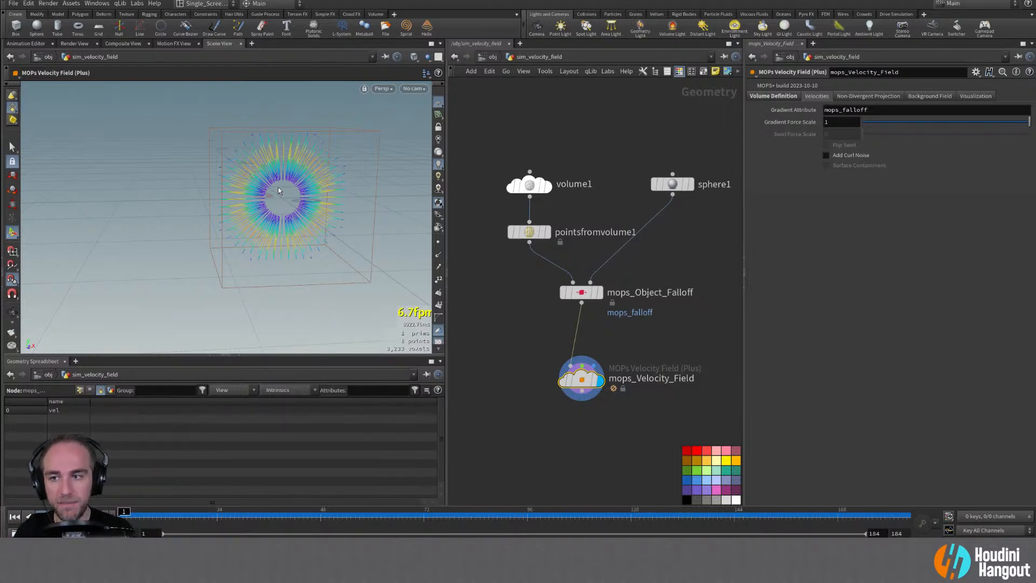
pyautogui.moveTo(581, 292); pyautogui.dragTo(581, 304)
pyautogui.moveTo(580, 383); pyautogui.dragTo(581, 377)
pyautogui.keyDown('alt'); pyautogui.moveTo(565, 430); pyautogui.dragTo(517, 376, button='middle'); pyautogui.keyUp('alt')
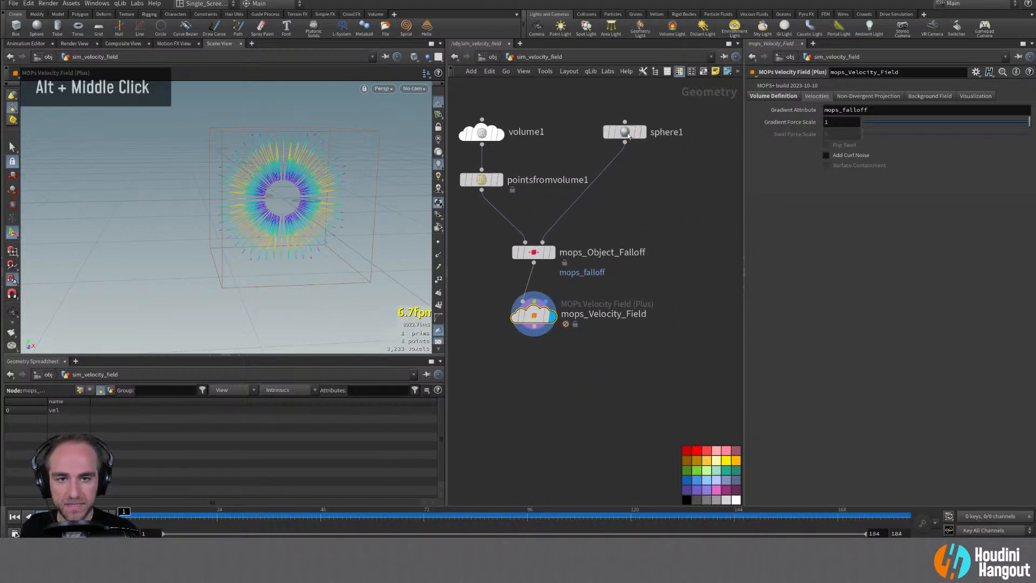
# Add a POP Network below the velocity field, wire sphere1 into its first input and display it
pyautogui.press('Tab')
pyautogui.write('pop s')
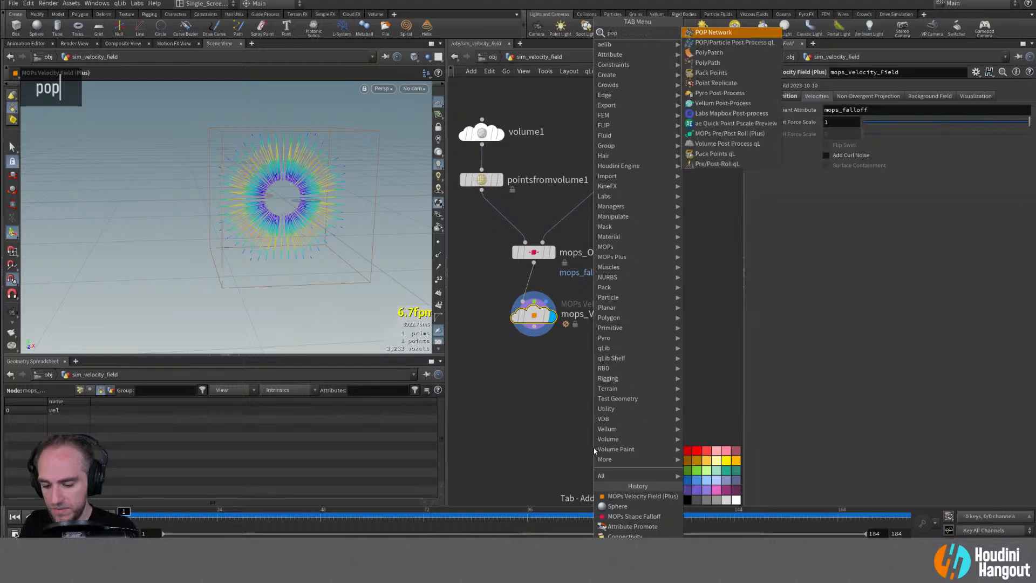
pyautogui.press('Return')
pyautogui.click(588, 420)
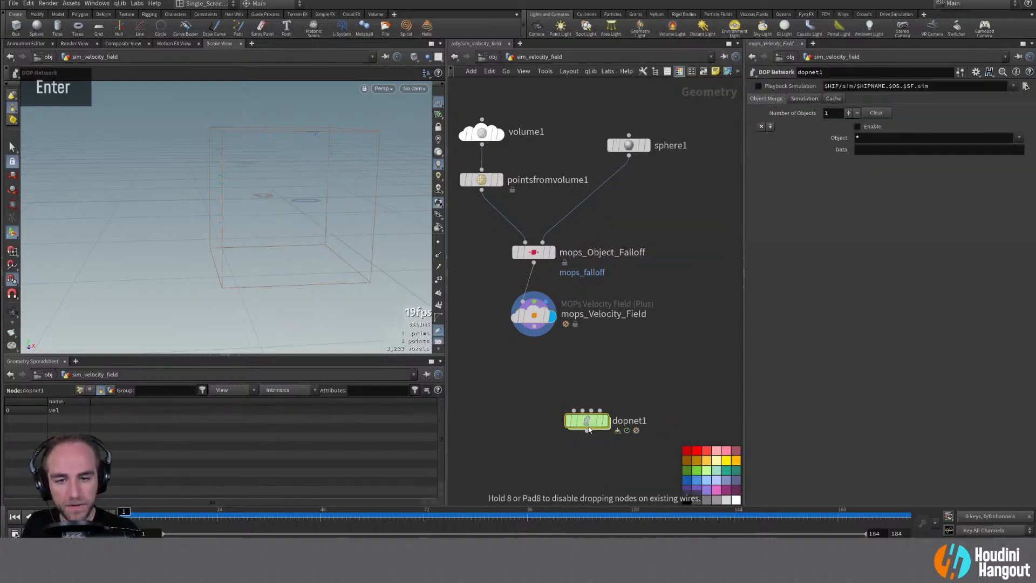
pyautogui.click(574, 411)
pyautogui.click(628, 156)
pyautogui.click(604, 421)
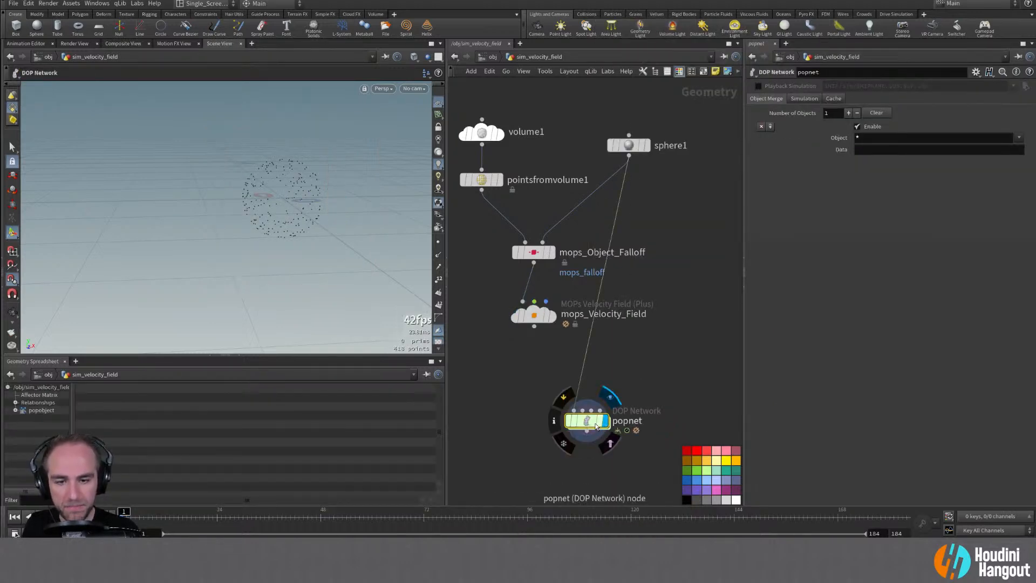
# Rearrange the velocity field branch beside the sphere1-to-popnet wire and route sphere1's falloff connection through a wire dot
pyautogui.moveTo(588, 420); pyautogui.dragTo(586, 440)
pyautogui.moveTo(453, 98); pyautogui.dragTo(569, 345)
pyautogui.moveTo(535, 253); pyautogui.dragTo(728, 297)
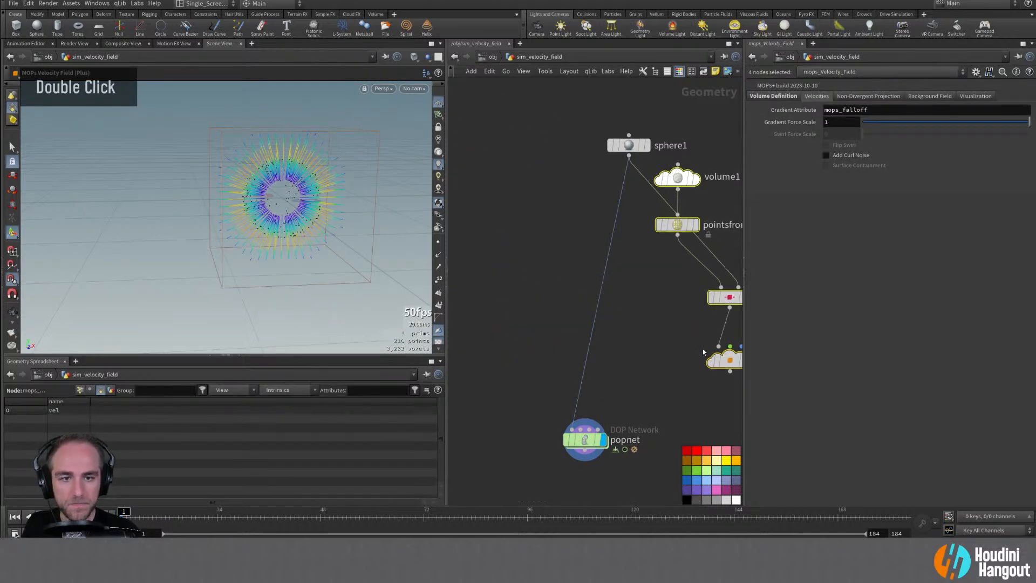
pyautogui.moveTo(703, 351); pyautogui.dragTo(623, 350, button='middle')
pyautogui.moveTo(646, 146); pyautogui.dragTo(558, 274)
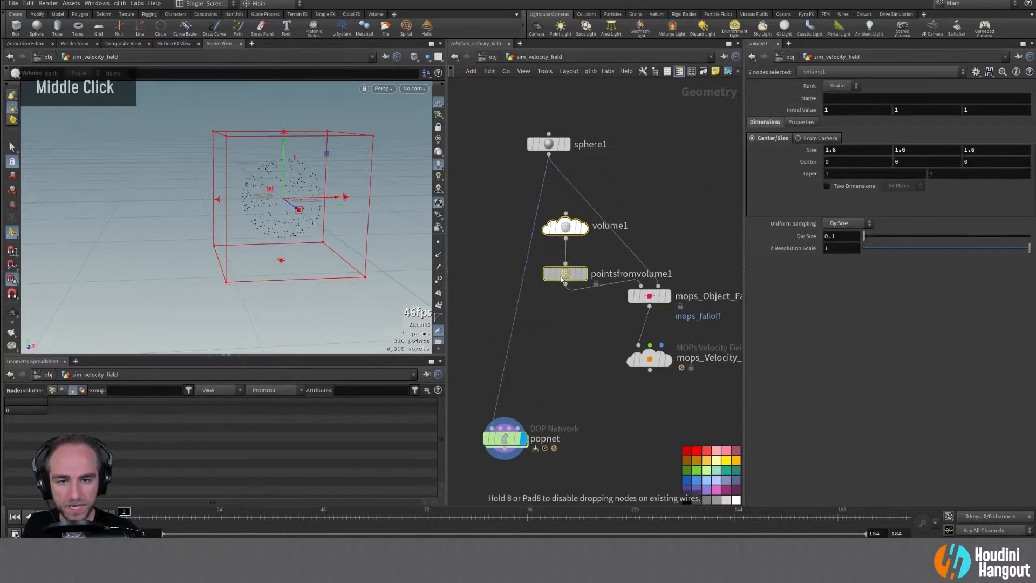
pyautogui.moveTo(546, 144); pyautogui.dragTo(534, 109)
pyautogui.keyDown('alt'); pyautogui.moveTo(569, 168); pyautogui.dragTo(659, 174); pyautogui.keyUp('alt')
pyautogui.doubleClick(564, 275)
pyautogui.moveTo(565, 276); pyautogui.dragTo(565, 247)
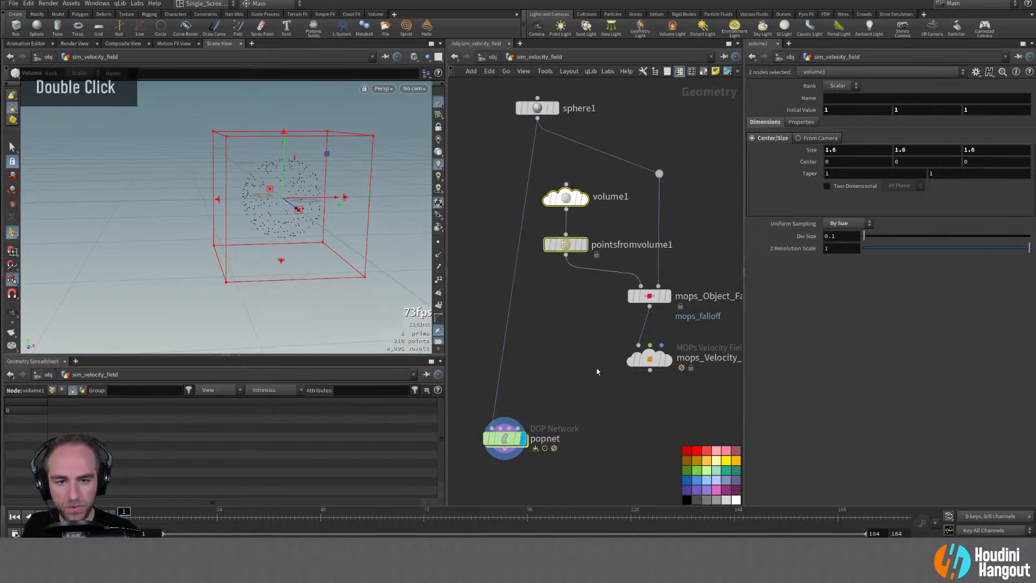
# Connect the output of mops_Velocity_Field to the second input of popnet
pyautogui.click(649, 357)
pyautogui.moveTo(650, 371); pyautogui.dragTo(548, 412)
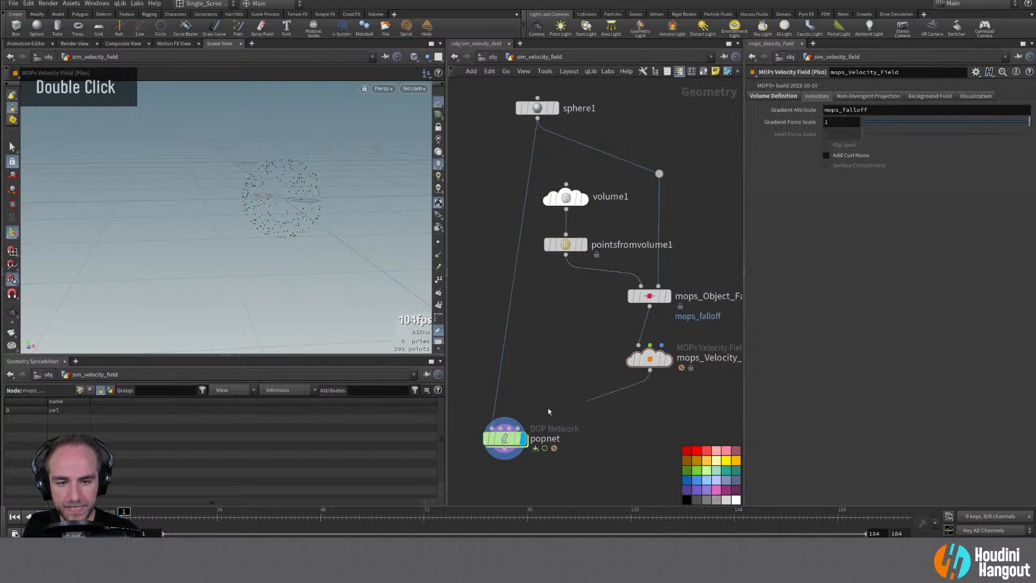
pyautogui.click(504, 434)
# Set mops_Velocity_Field's Visualization Type to Volume with a Voxel Scale of 1.5
pyautogui.click(654, 363)
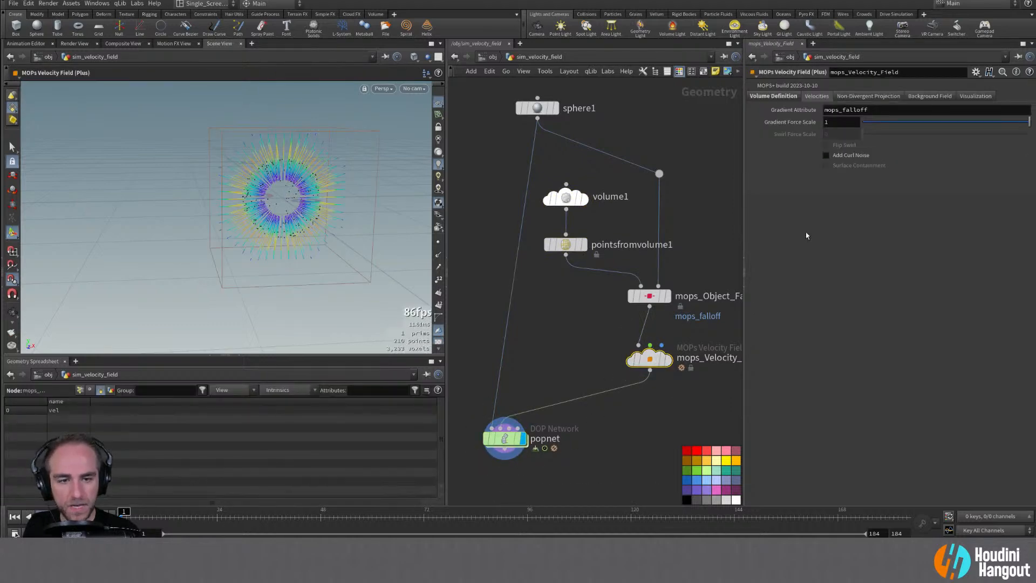
pyautogui.click(975, 96)
pyautogui.click(846, 111)
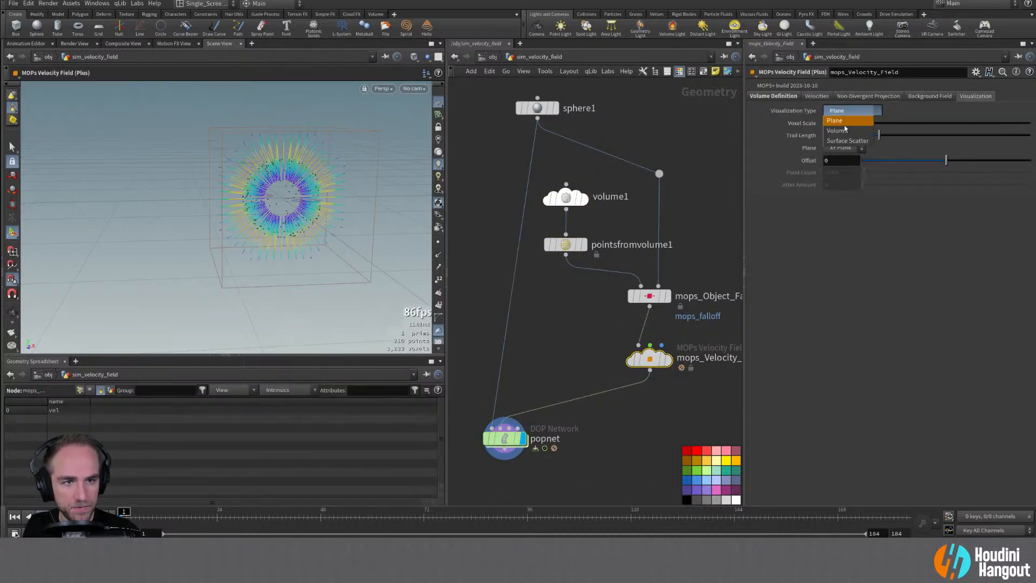
pyautogui.click(837, 130)
pyautogui.keyDown('alt'); pyautogui.moveTo(373, 204); pyautogui.dragTo(381, 196); pyautogui.keyUp('alt')
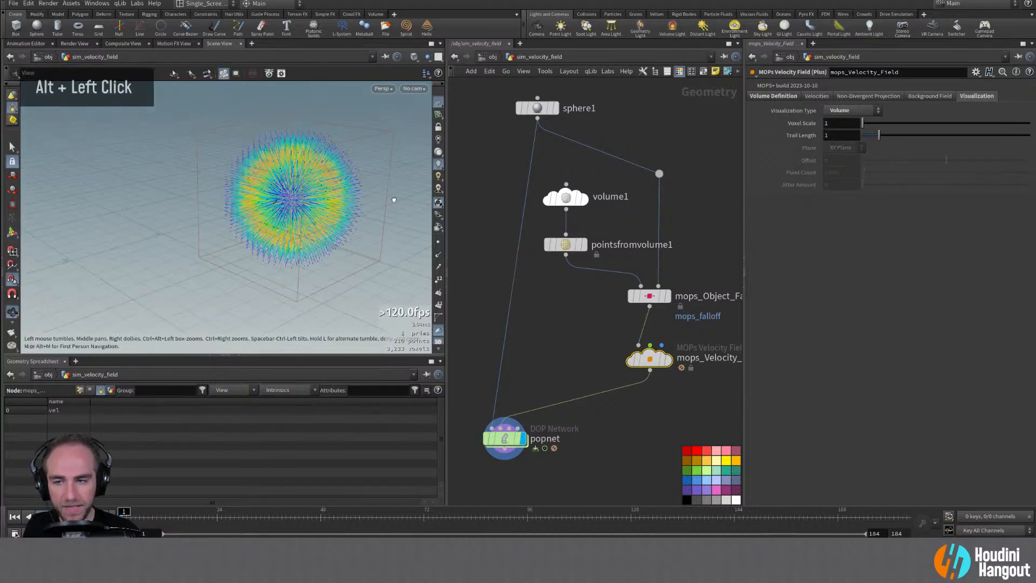
pyautogui.keyDown('alt'); pyautogui.moveTo(381, 196); pyautogui.dragTo(398, 132, button='right'); pyautogui.keyUp('alt')
pyautogui.keyDown('alt'); pyautogui.moveTo(398, 132); pyautogui.dragTo(372, 178); pyautogui.keyUp('alt')
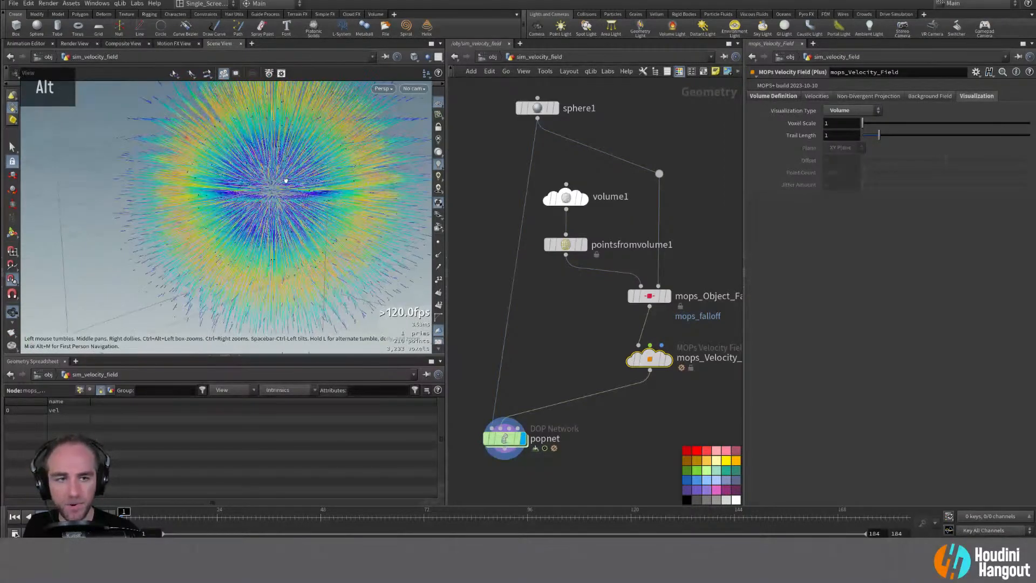
pyautogui.moveTo(838, 127); pyautogui.dragTo(862, 123, button='middle')
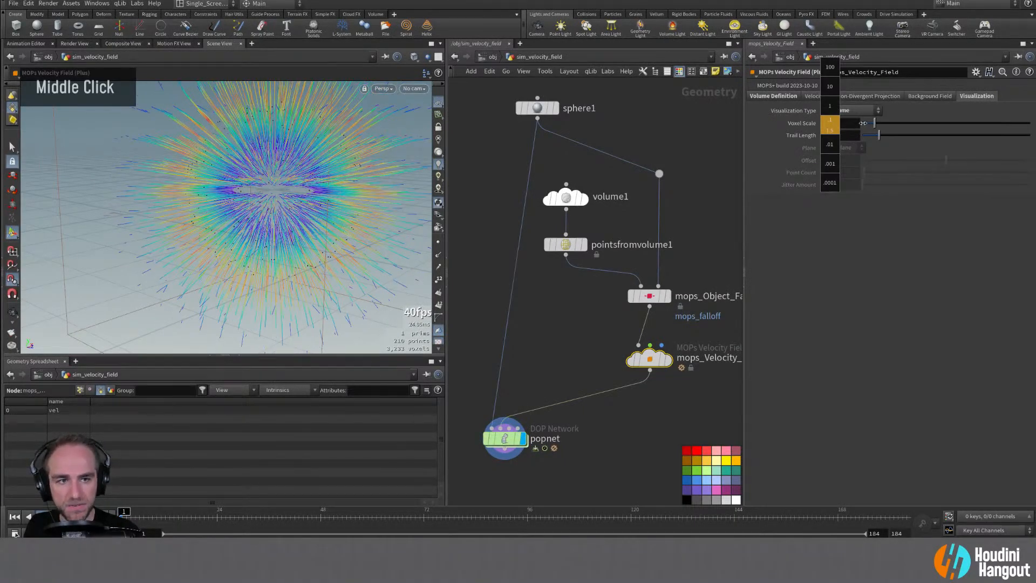
pyautogui.keyDown('alt'); pyautogui.moveTo(370, 181); pyautogui.dragTo(310, 240); pyautogui.keyUp('alt')
# Display mops_Velocity_Field on its own and review its node information and volume definition parameters
pyautogui.doubleClick(657, 359)
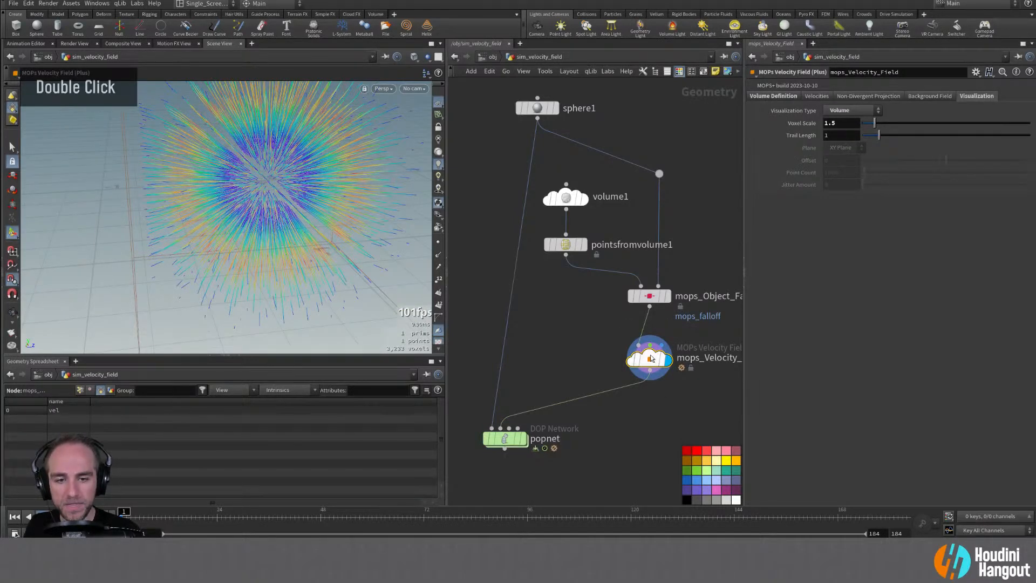
pyautogui.middleClick(650, 358)
pyautogui.press('c')
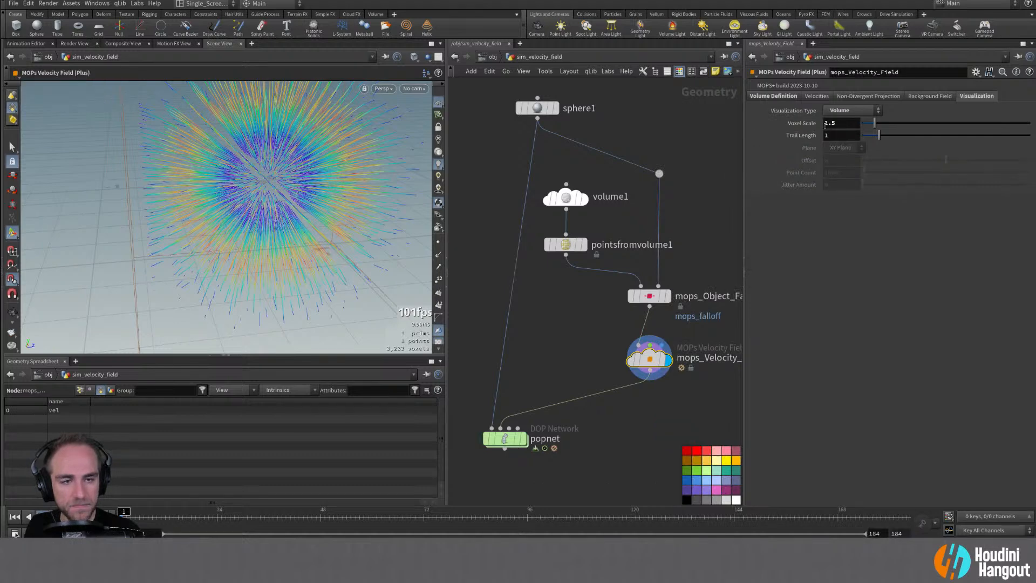
pyautogui.click(780, 99)
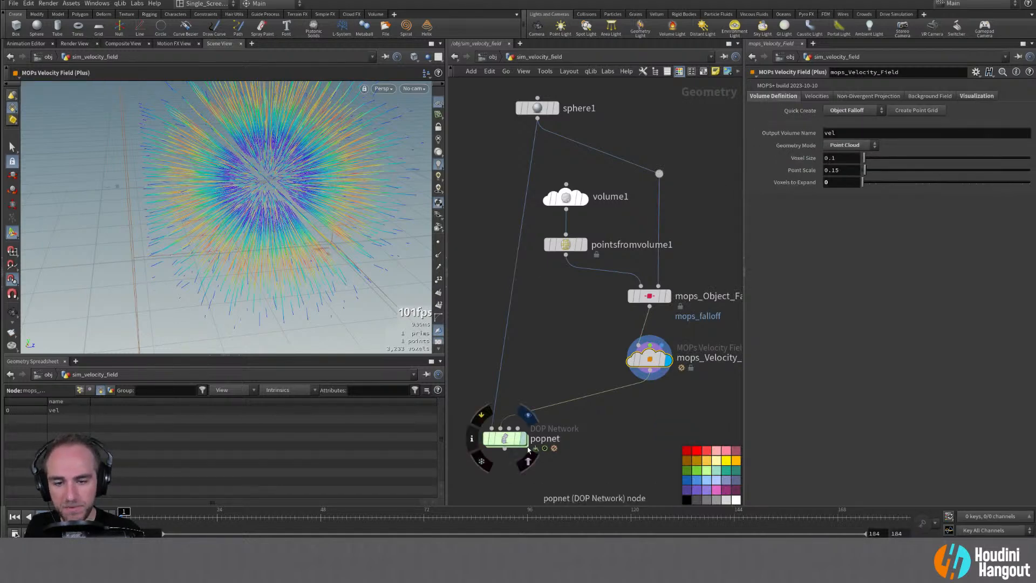
# Enter popnet and place a POP Advect by Volumes node above popobject
pyautogui.doubleClick(504, 438)
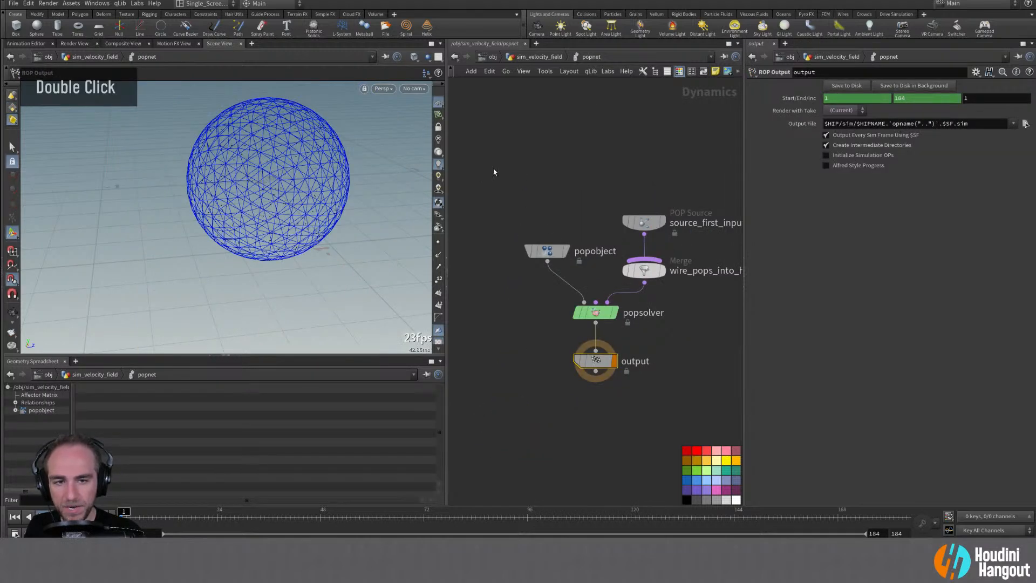
pyautogui.press('Tab')
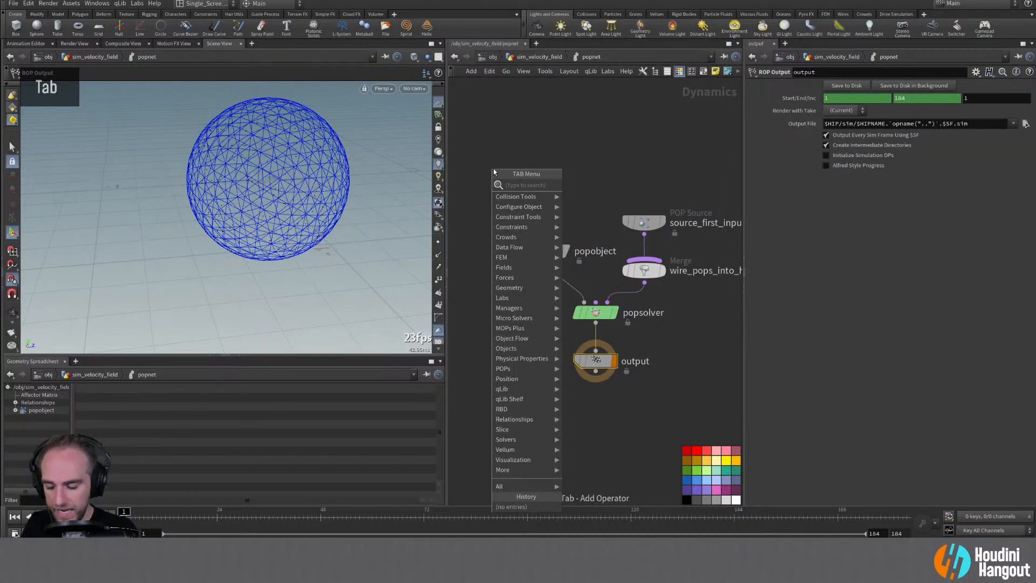
pyautogui.write('advec')
pyautogui.press('Down')
pyautogui.press('Down')
pyautogui.press('Down')
pyautogui.press('Down')
pyautogui.press('Return')
pyautogui.click(581, 204)
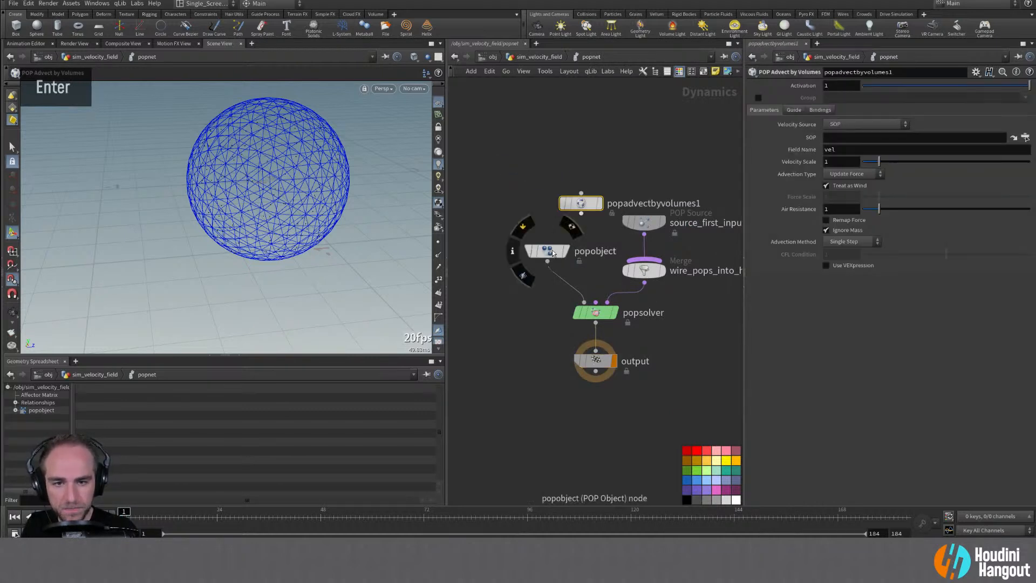
# Move popobject aside and wire popadvectbyvolumes1 into popsolver's Pre-Solve input
pyautogui.moveTo(552, 253); pyautogui.dragTo(500, 247)
pyautogui.click(581, 214)
pyautogui.click(594, 301)
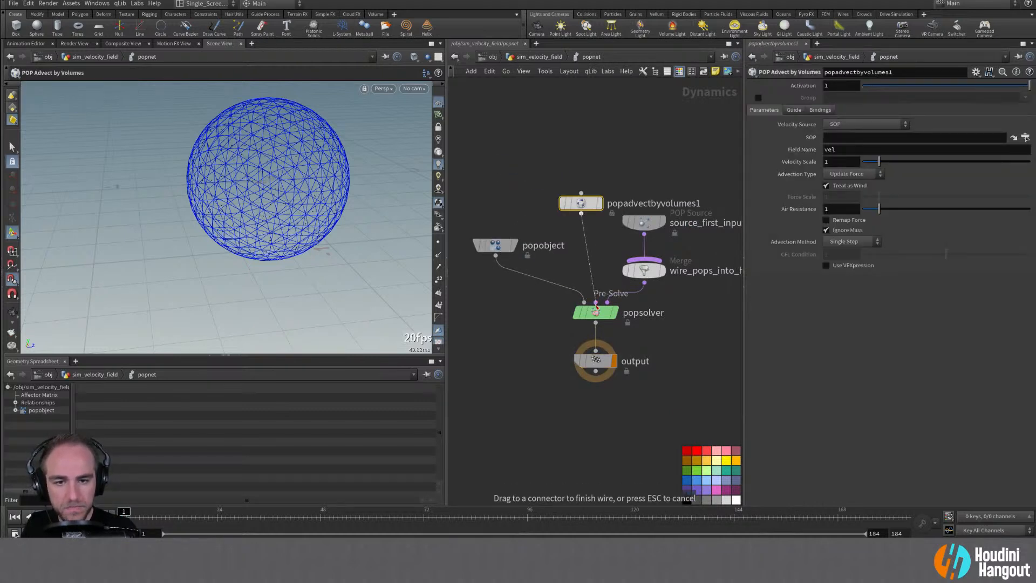
# Move popadvectbyvolumes1 beside source_first_input, wire it into the wire_pops_into_here merge instead, and cut its Pre-Solve connection
pyautogui.moveTo(577, 203); pyautogui.dragTo(554, 201)
pyautogui.moveTo(534, 146); pyautogui.dragTo(510, 147, button='middle')
pyautogui.moveTo(533, 204); pyautogui.dragTo(713, 233)
pyautogui.click(712, 233)
pyautogui.click(624, 259)
pyautogui.moveTo(619, 221); pyautogui.dragTo(570, 205)
pyautogui.moveTo(715, 221); pyautogui.dragTo(709, 216)
pyautogui.press('y')
pyautogui.moveTo(676, 270); pyautogui.dragTo(668, 250)
pyautogui.moveTo(705, 218); pyautogui.dragTo(677, 218)
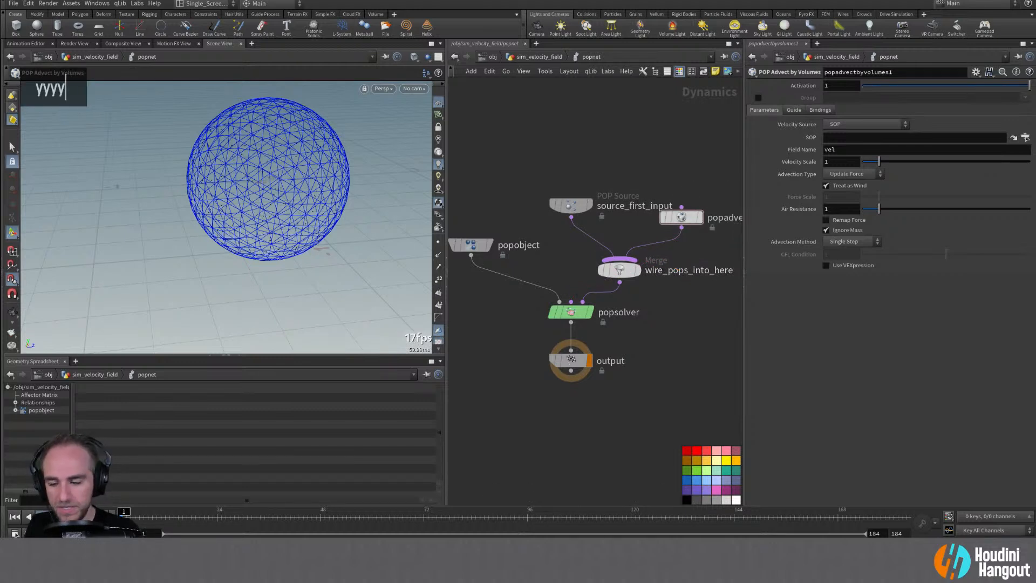
# Play the simulation with popadvectbyvolumes1's Velocity Source set to Second Context Geometry, and restart it to watch the particles
pyautogui.press('Up')
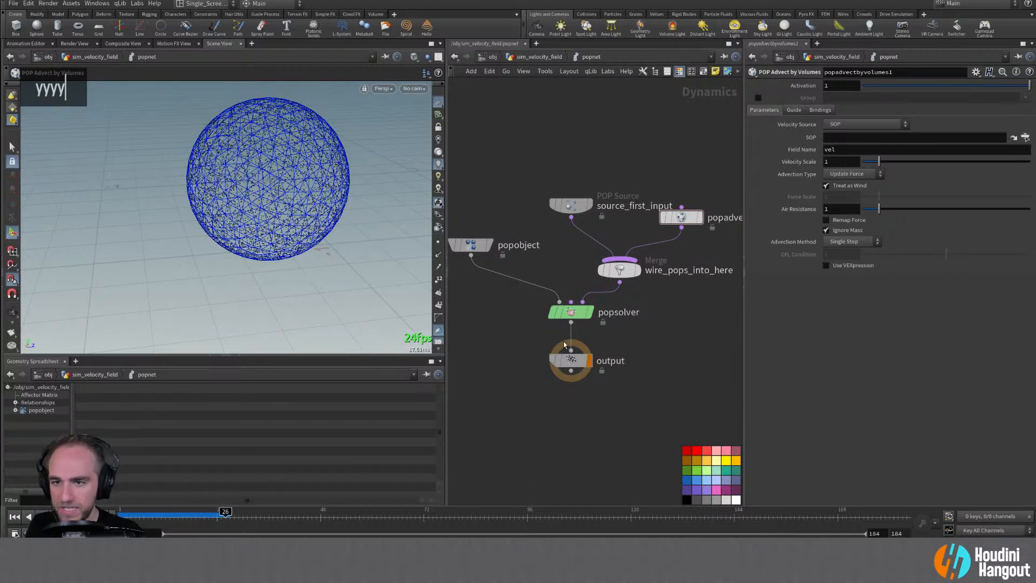
pyautogui.keyDown('alt'); pyautogui.moveTo(303, 225); pyautogui.dragTo(283, 238, button='right'); pyautogui.keyUp('alt')
pyautogui.click(681, 217)
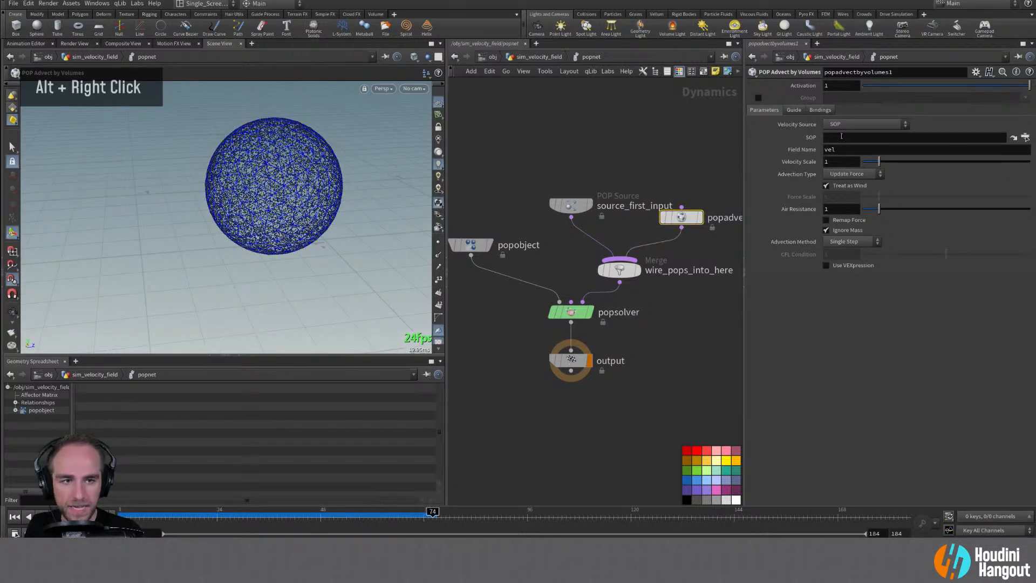
pyautogui.click(865, 124)
pyautogui.click(843, 166)
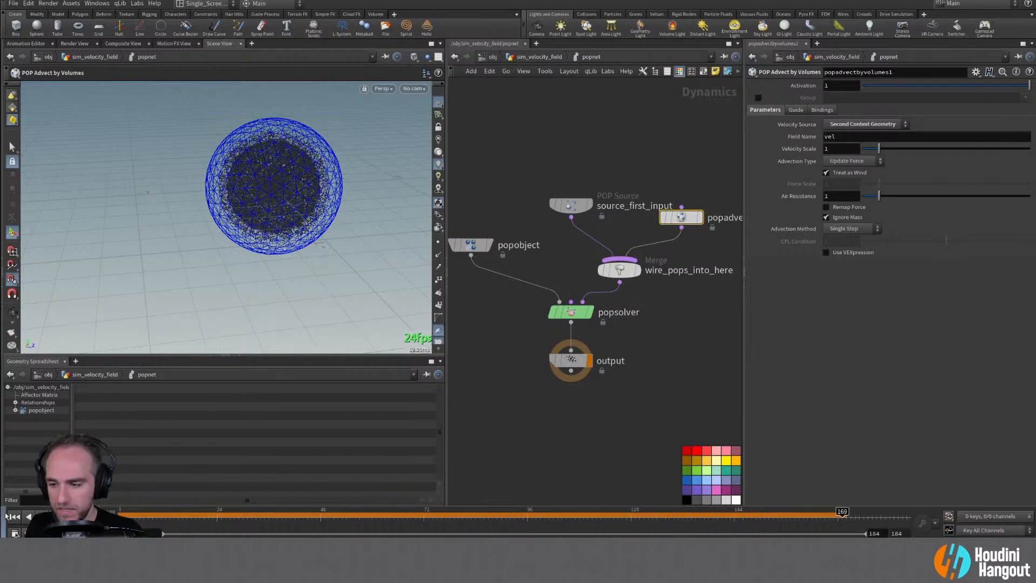
pyautogui.doubleClick(15, 517)
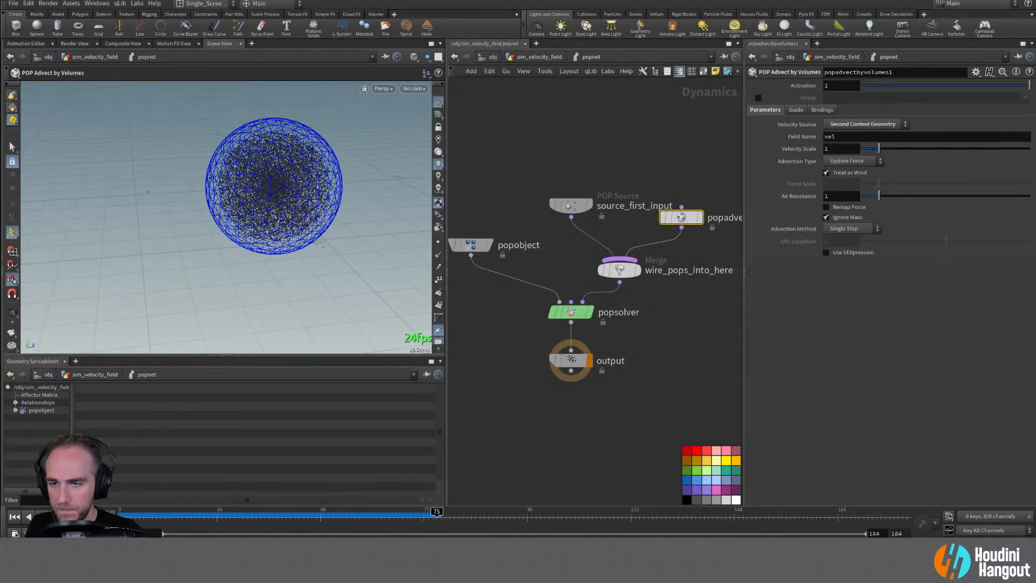
pyautogui.keyDown('alt'); pyautogui.moveTo(238, 221); pyautogui.dragTo(229, 220); pyautogui.keyUp('alt')
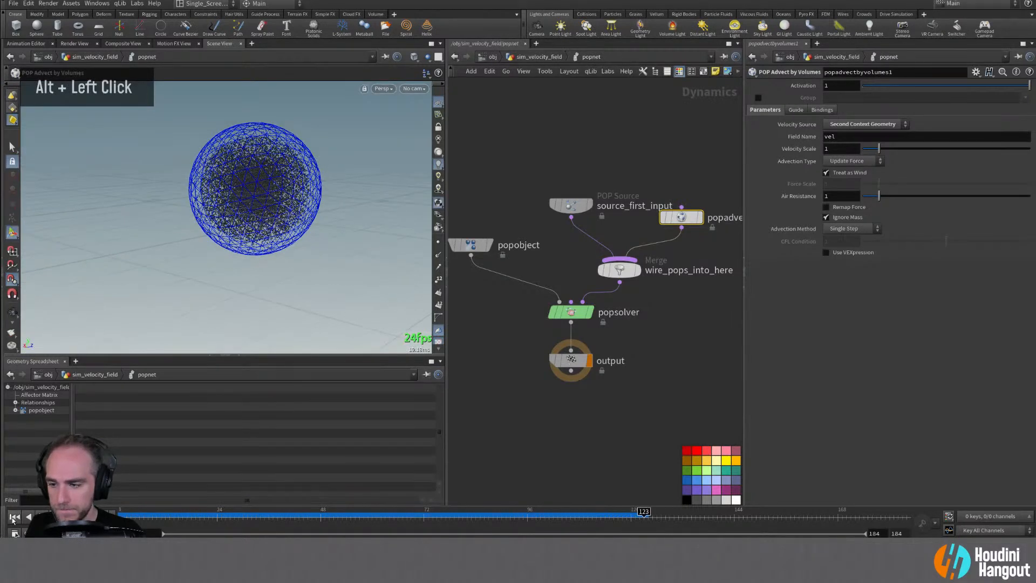
# Rewire popadvectbyvolumes1 into popsolver's Pre-Solve input, cut its wire to the merge, and tidy the surrounding nodes
pyautogui.moveTo(680, 217); pyautogui.dragTo(501, 148)
pyautogui.click(501, 159)
pyautogui.click(570, 301)
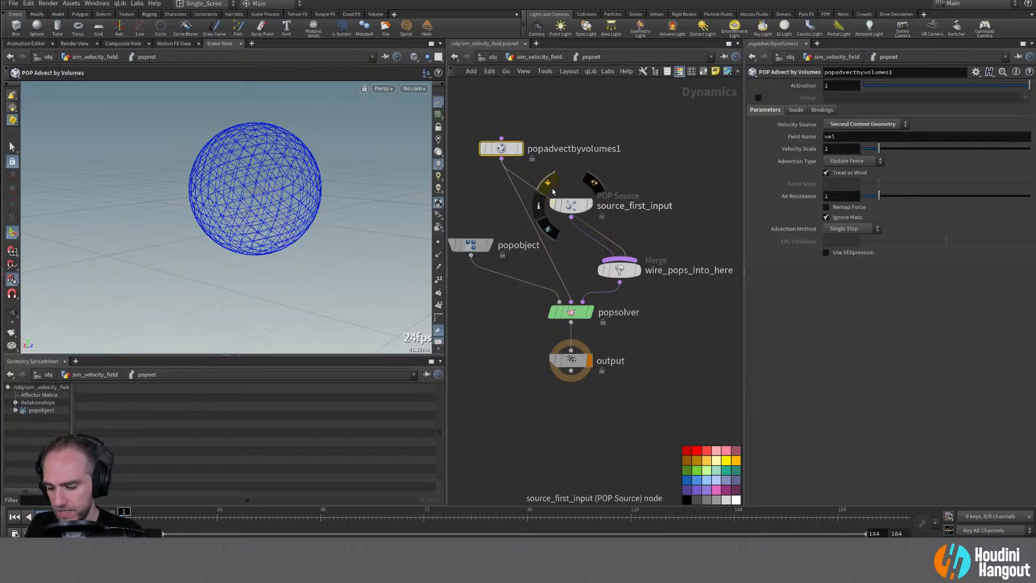
pyautogui.press('y')
pyautogui.moveTo(544, 181); pyautogui.dragTo(514, 174)
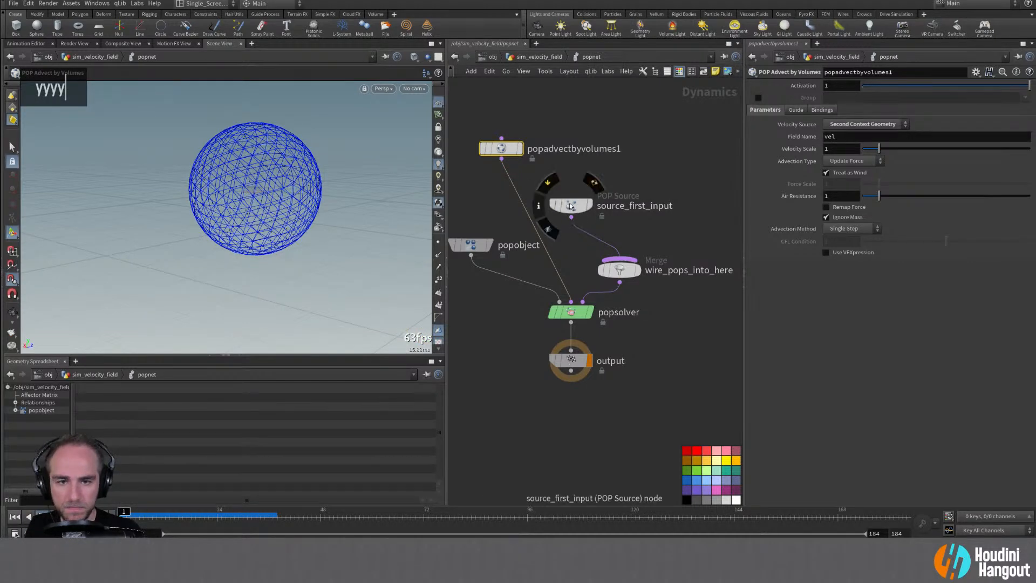
pyautogui.moveTo(568, 208); pyautogui.dragTo(622, 209)
pyautogui.moveTo(503, 156); pyautogui.dragTo(538, 205)
# Return to sim_velocity_field and review mops_Velocity_Field's velocity, non-divergent projection, background field, visualization and volume definition parameters
pyautogui.press('u')
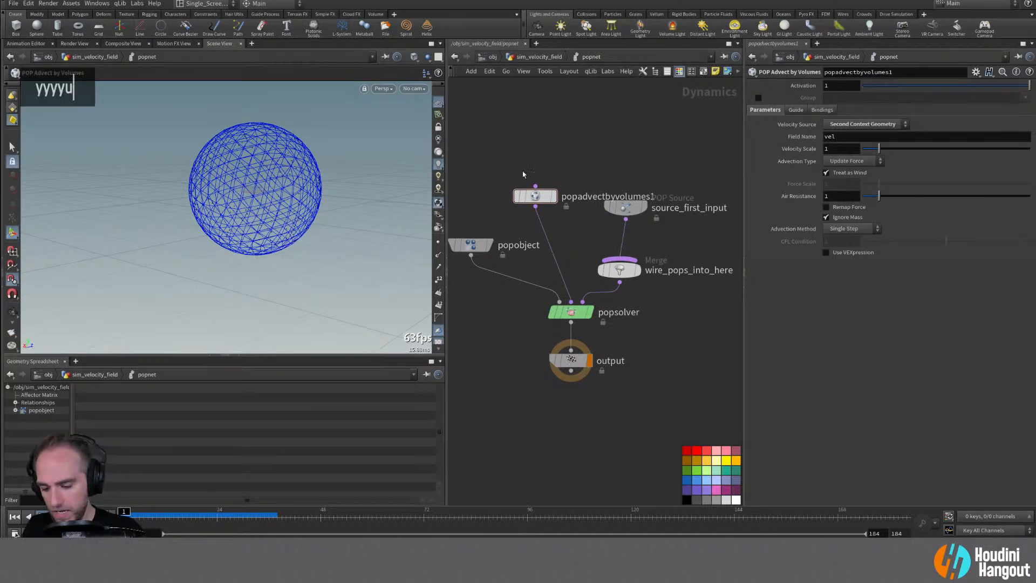
pyautogui.click(651, 364)
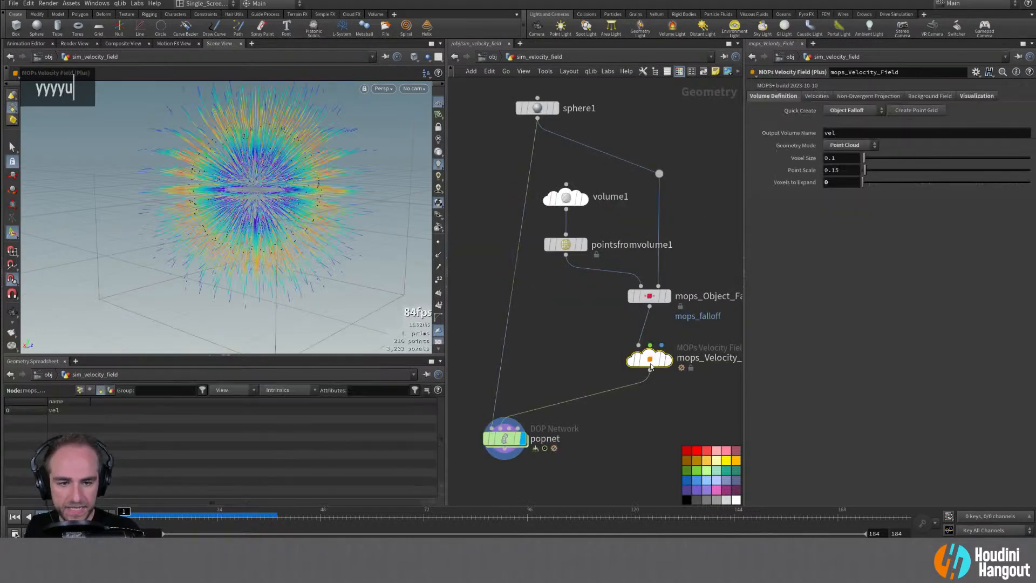
pyautogui.click(816, 96)
pyautogui.click(858, 97)
pyautogui.click(935, 97)
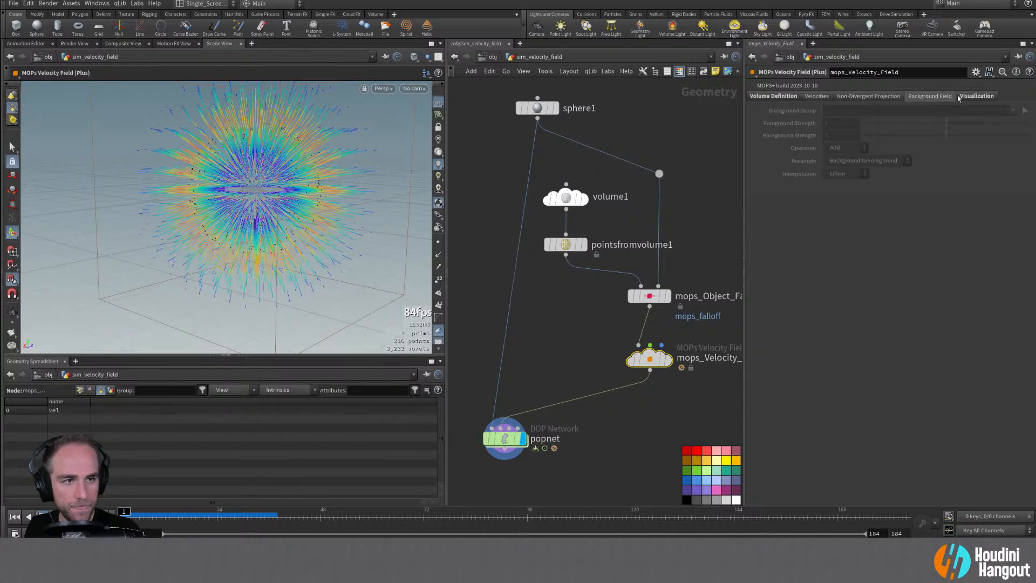
pyautogui.click(964, 96)
pyautogui.doubleClick(766, 97)
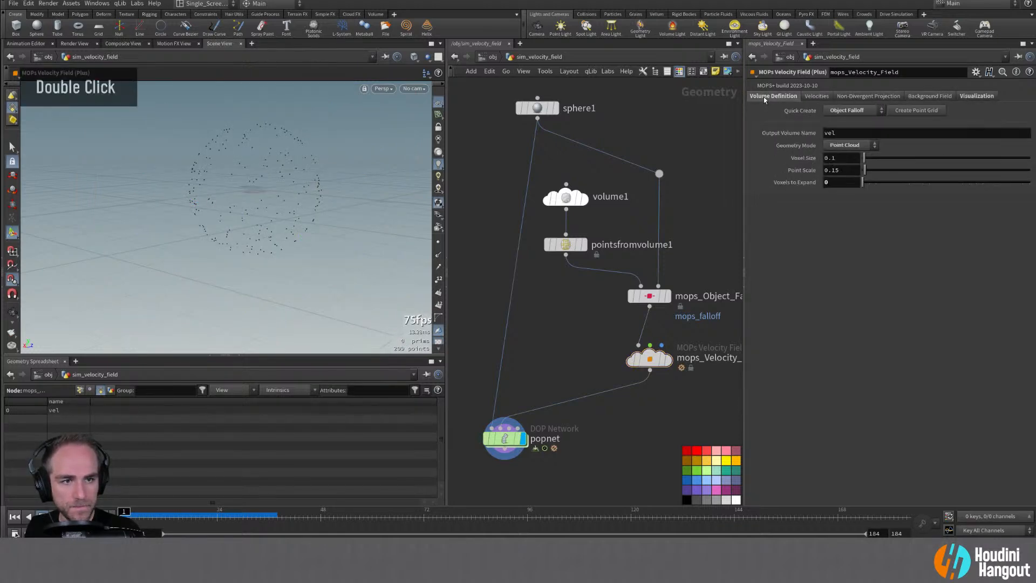
# Display mops_Velocity_Field, try 5 Voxels to Expand, and settle on a value of 2
pyautogui.moveTo(862, 182); pyautogui.dragTo(873, 185)
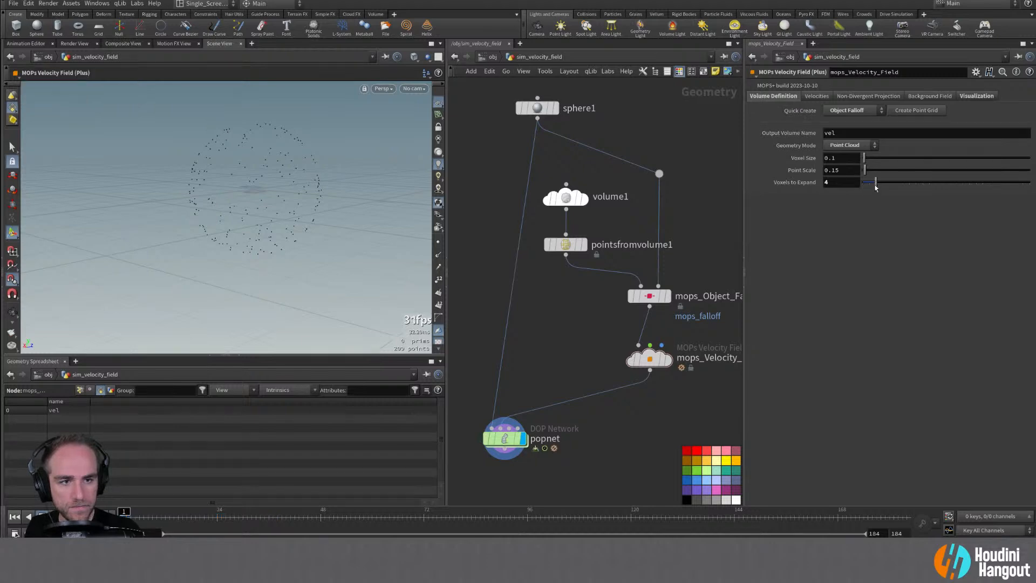
pyautogui.doubleClick(667, 359)
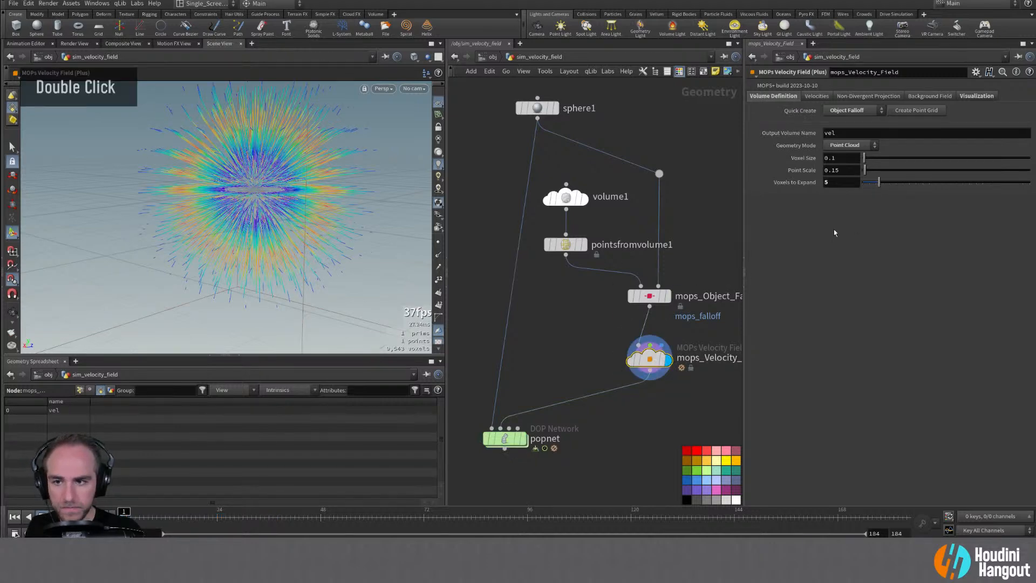
pyautogui.moveTo(878, 185); pyautogui.dragTo(869, 184)
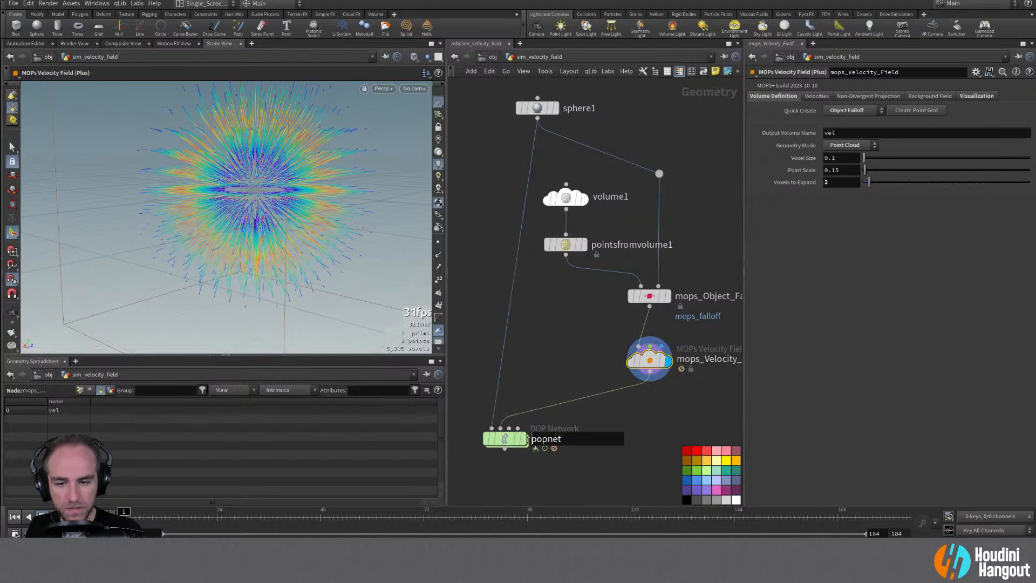
pyautogui.moveTo(511, 444); pyautogui.dragTo(510, 437)
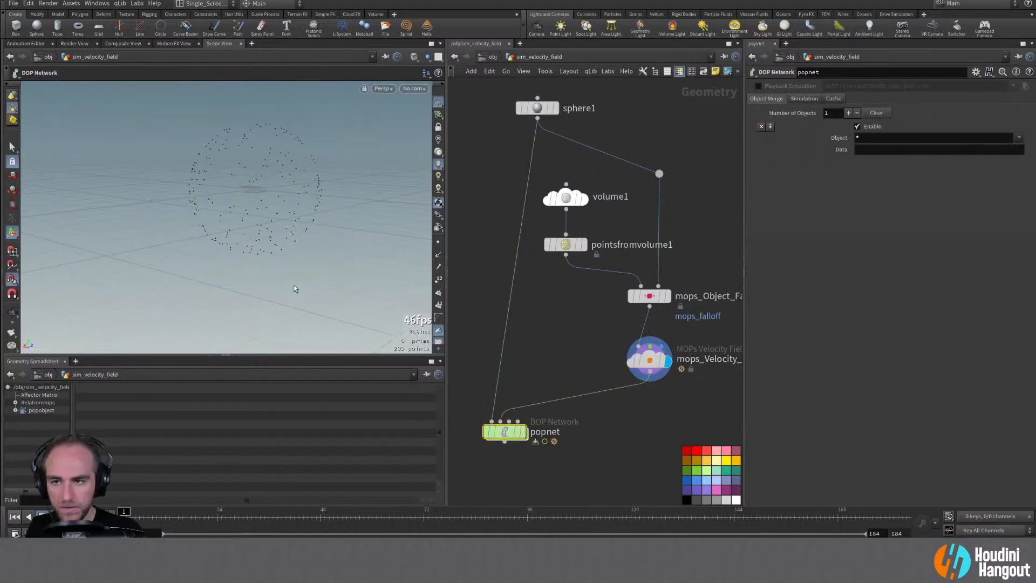
# Set mops_Object_Falloff's Area of Influence to Surface Distance and inspect the resulting velocity field
pyautogui.click(650, 298)
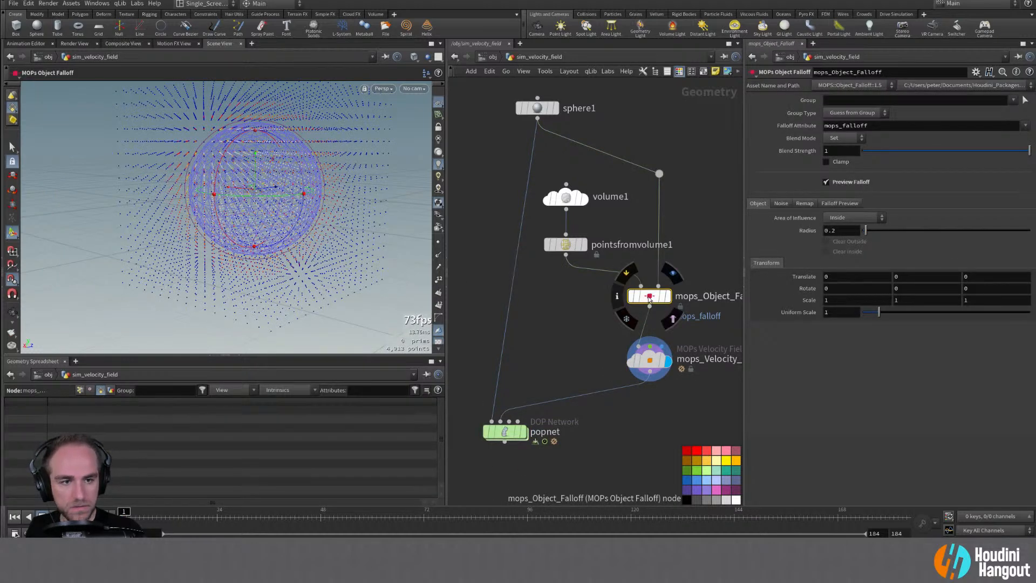
pyautogui.click(835, 219)
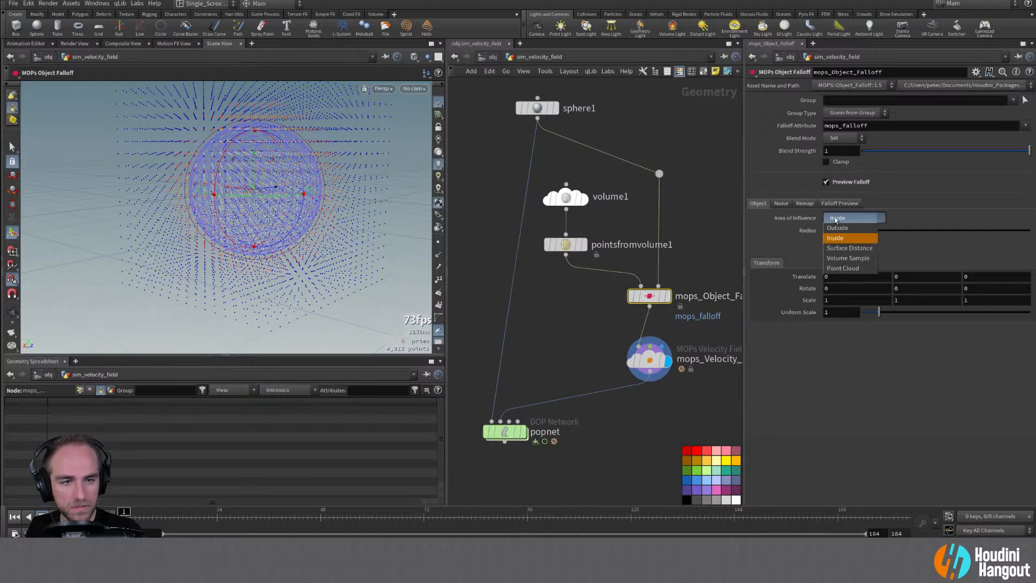
pyautogui.click(844, 248)
pyautogui.moveTo(282, 220)
pyautogui.keyDown('alt'); pyautogui.mouseDown()
pyautogui.moveTo(259, 215)
pyautogui.moveTo(286, 221)
pyautogui.mouseUp(); pyautogui.keyUp('alt')
pyautogui.click(652, 360)
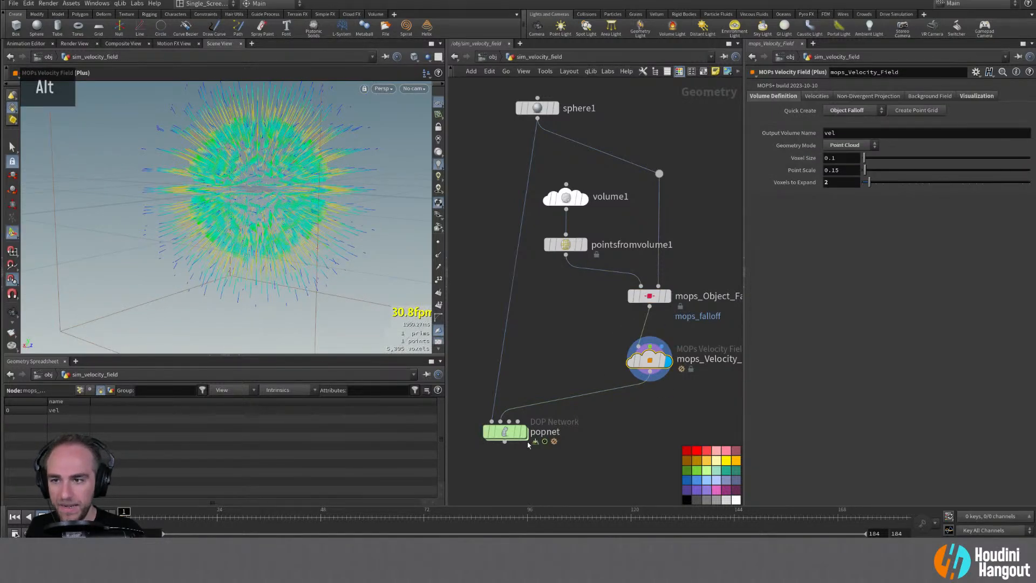
pyautogui.keyDown('alt'); pyautogui.moveTo(178, 212); pyautogui.dragTo(226, 211); pyautogui.keyUp('alt')
# Display popnet and examine the particle motion around the sphere during playback
pyautogui.doubleClick(522, 431)
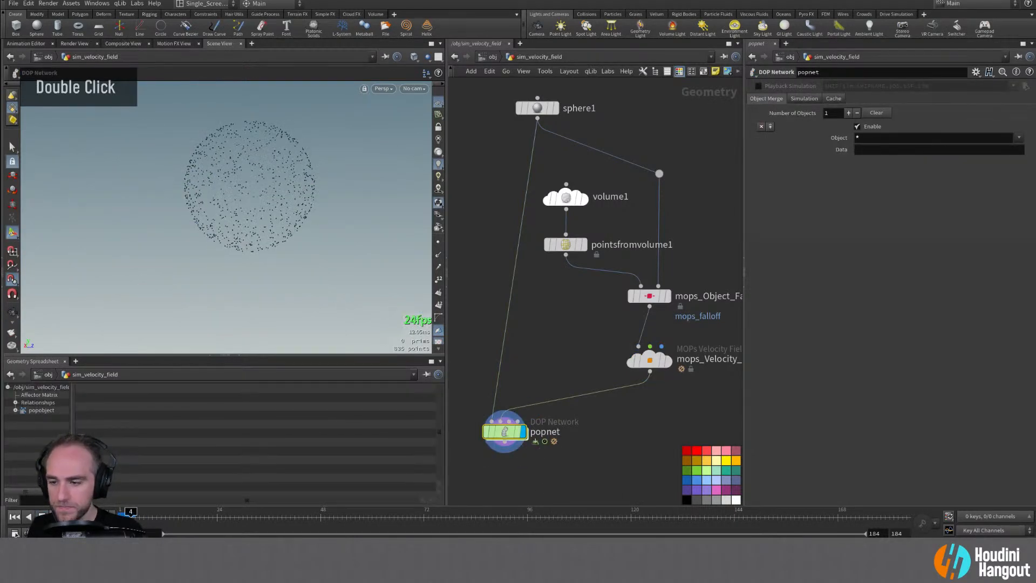
pyautogui.keyDown('alt'); pyautogui.moveTo(235, 229); pyautogui.dragTo(308, 205); pyautogui.keyUp('alt')
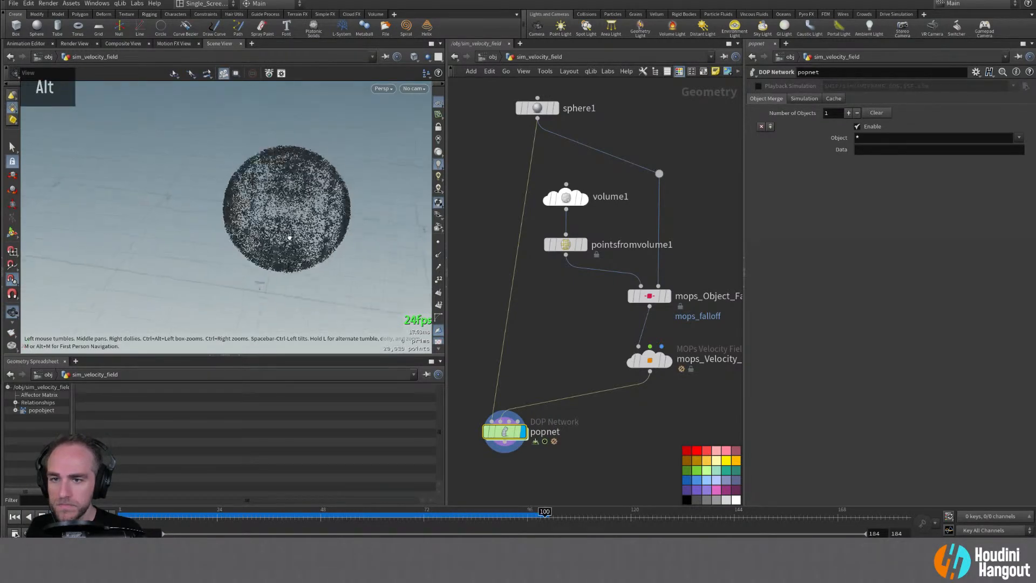
pyautogui.keyDown('alt'); pyautogui.moveTo(291, 238); pyautogui.dragTo(302, 229, button='right'); pyautogui.keyUp('alt')
pyautogui.keyDown('alt'); pyautogui.moveTo(302, 229); pyautogui.dragTo(316, 184); pyautogui.keyUp('alt')
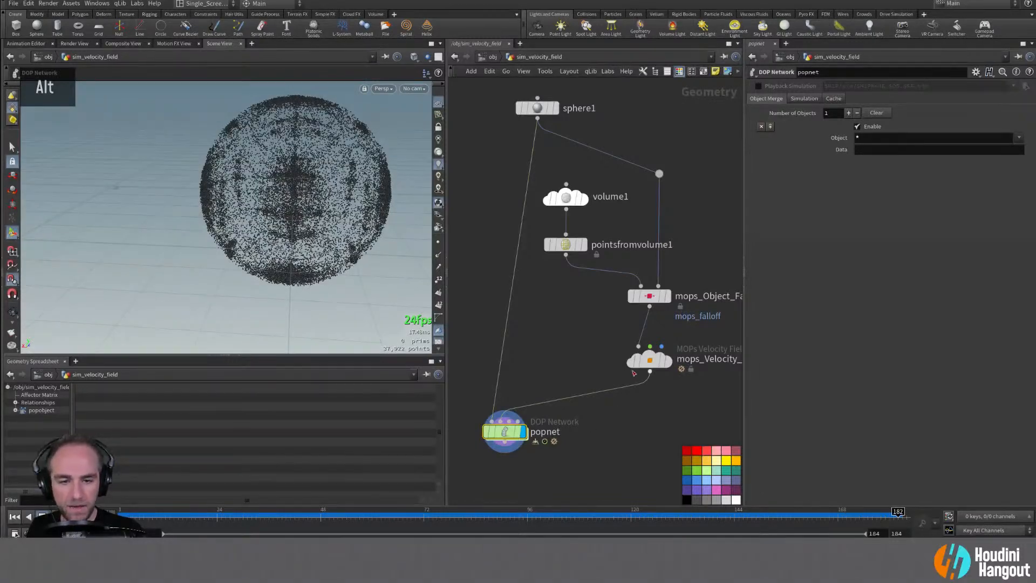
# Enable Add Curl Noise on mops_Velocity_Field and replay popnet's simulation from the first frame
pyautogui.click(649, 359)
pyautogui.click(814, 97)
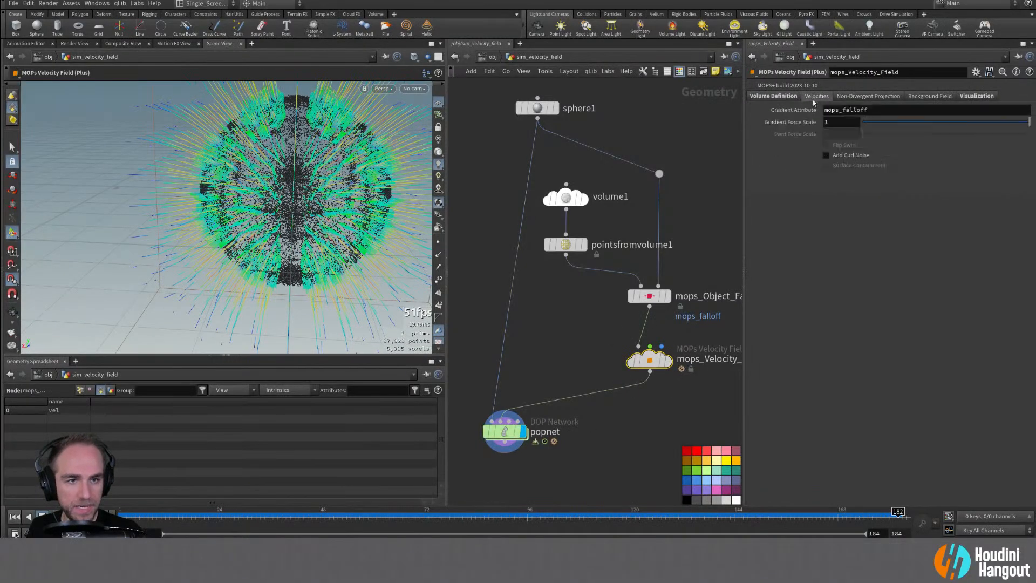
pyautogui.click(826, 157)
pyautogui.keyDown('alt'); pyautogui.moveTo(216, 189); pyautogui.dragTo(242, 192); pyautogui.keyUp('alt')
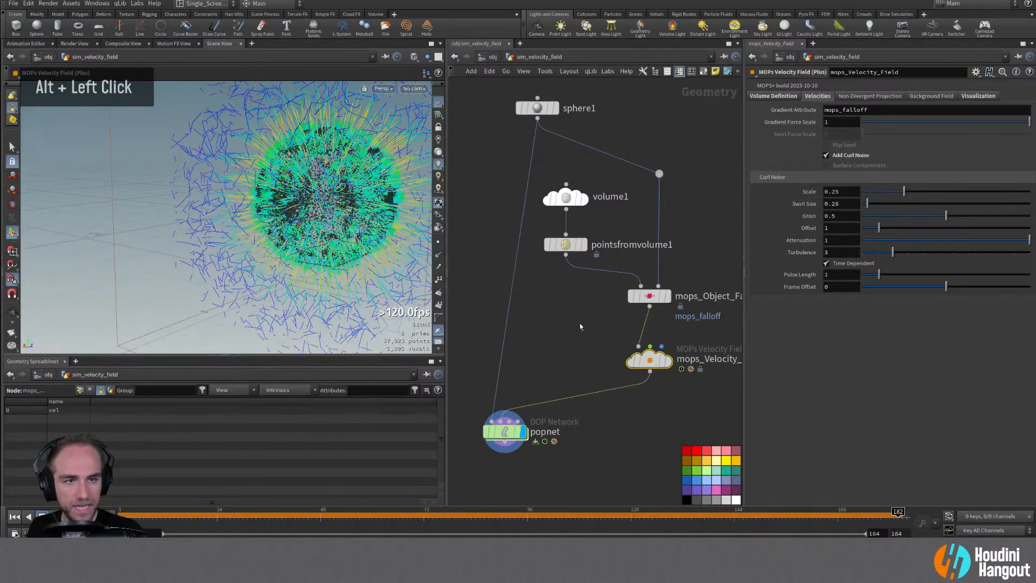
pyautogui.click(14, 517)
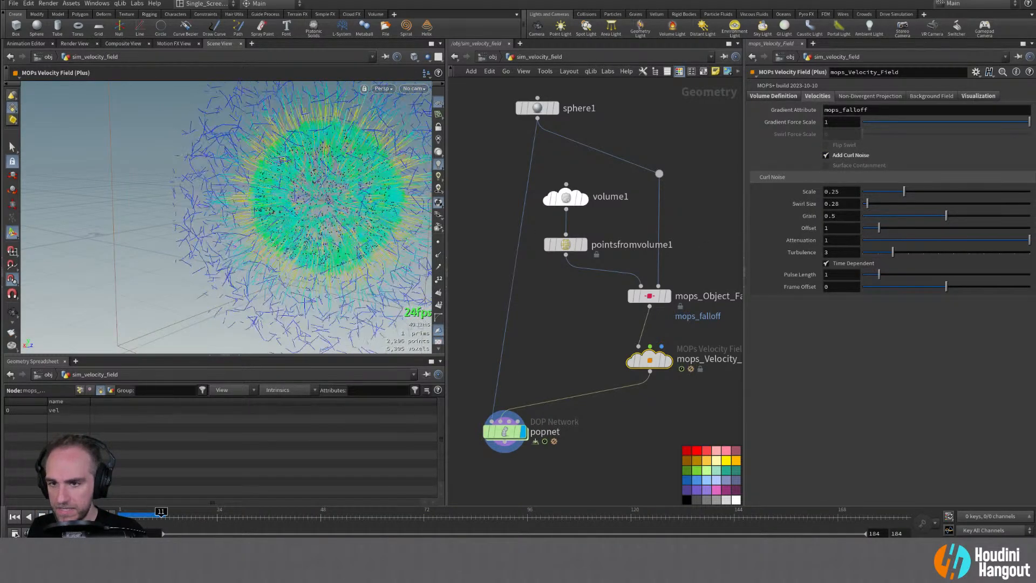
pyautogui.click(507, 435)
pyautogui.keyDown('alt'); pyautogui.click(506, 432); pyautogui.keyUp('alt')
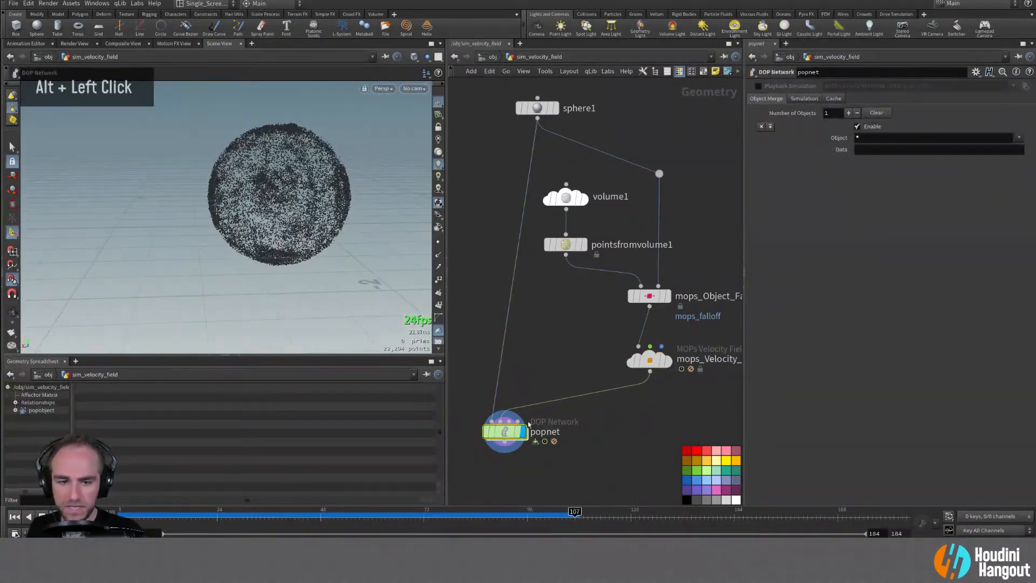
# Reset mops_Velocity_Field's visualization Voxel Scale to its default of 1 and inspect the denser trails
pyautogui.click(649, 360)
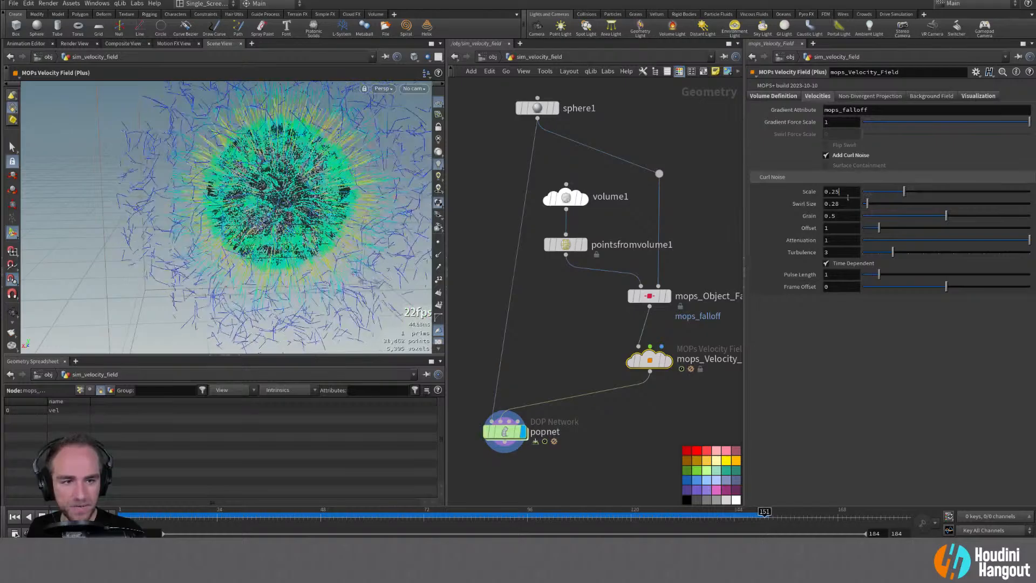
pyautogui.doubleClick(847, 195)
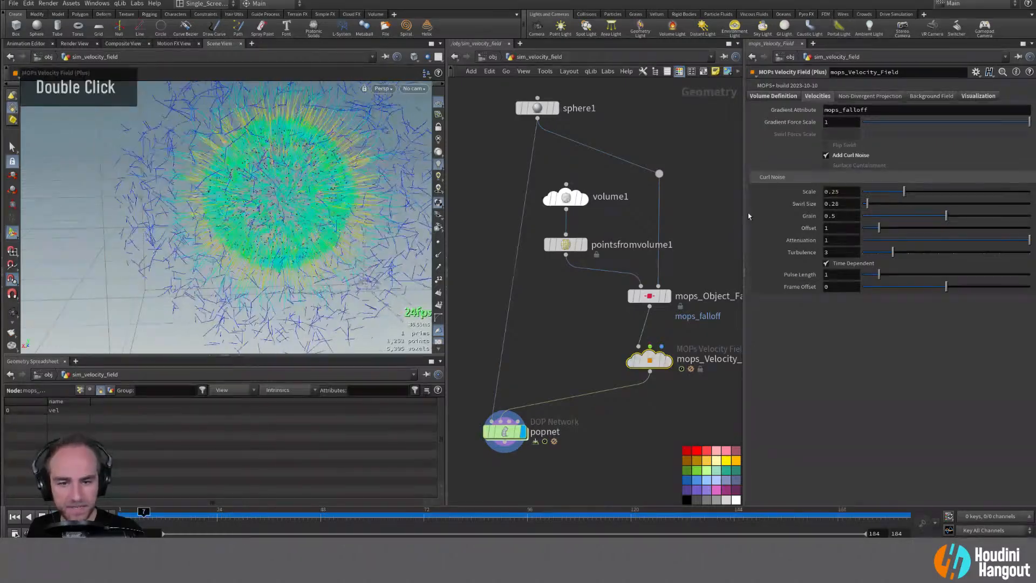
pyautogui.click(977, 96)
pyautogui.keyDown('ctrl'); pyautogui.middleClick(810, 124); pyautogui.keyUp('ctrl')
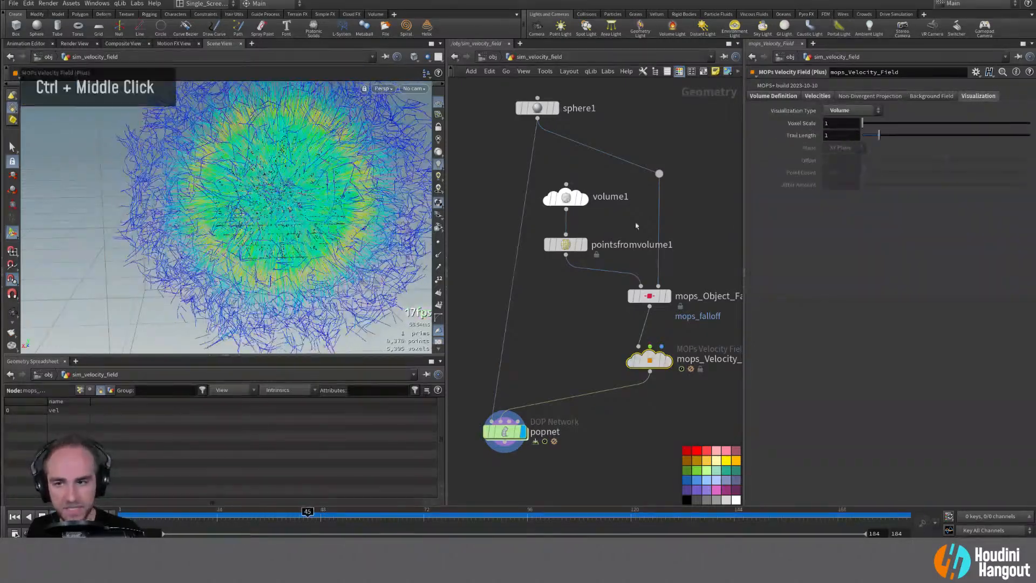
pyautogui.keyDown('alt'); pyautogui.moveTo(286, 221); pyautogui.dragTo(268, 218, button='right'); pyautogui.keyUp('alt')
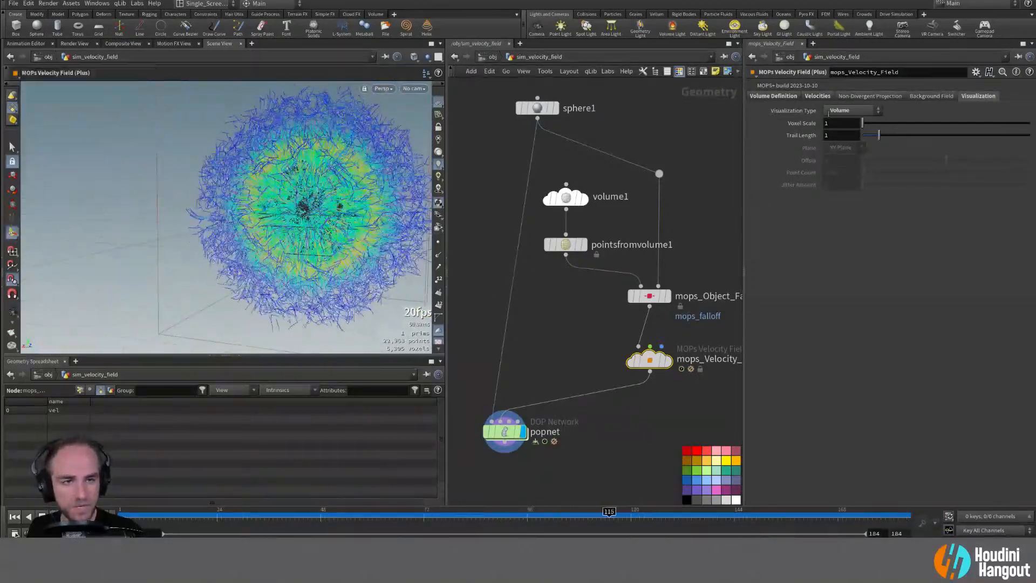
# Set mops_Velocity_Field's Visualization Type to Plane and inspect the XY slice of the field
pyautogui.click(850, 110)
pyautogui.click(840, 123)
pyautogui.keyDown('alt'); pyautogui.moveTo(302, 189); pyautogui.dragTo(318, 185); pyautogui.keyUp('alt')
pyautogui.keyDown('alt'); pyautogui.moveTo(318, 185); pyautogui.dragTo(326, 184, button='right'); pyautogui.keyUp('alt')
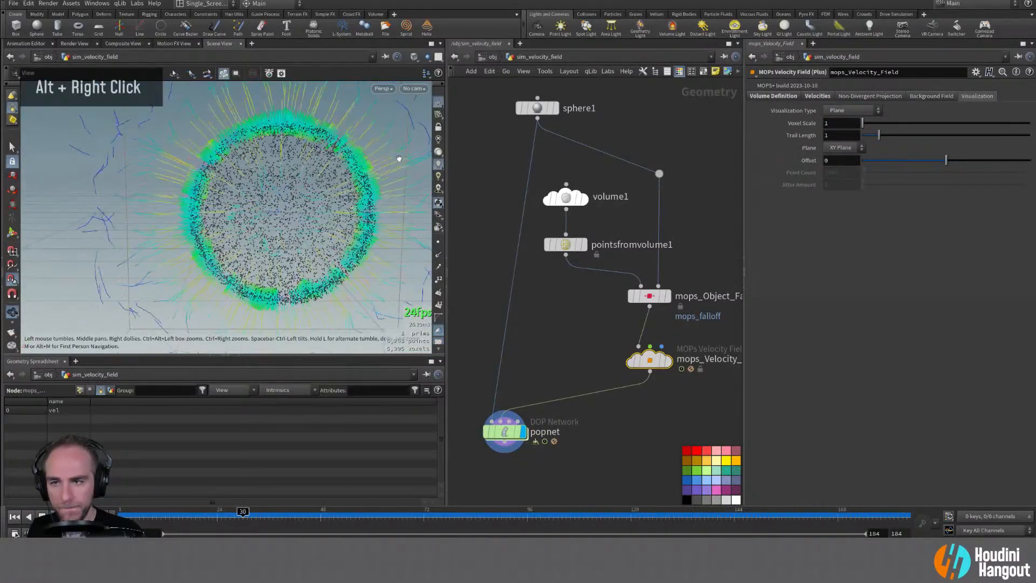
pyautogui.keyDown('alt'); pyautogui.moveTo(357, 228); pyautogui.dragTo(291, 271); pyautogui.keyUp('alt')
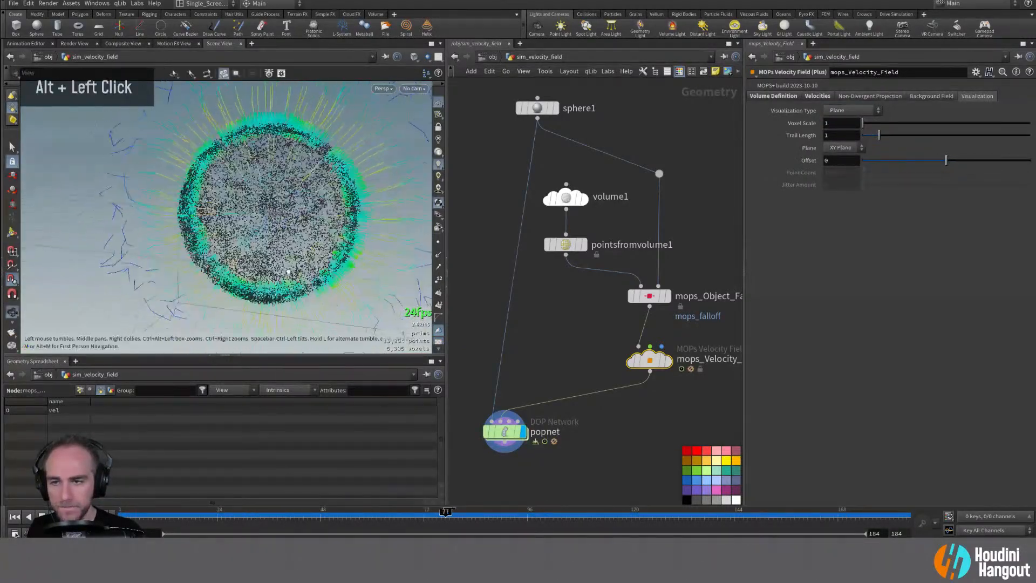
pyautogui.moveTo(663, 361)
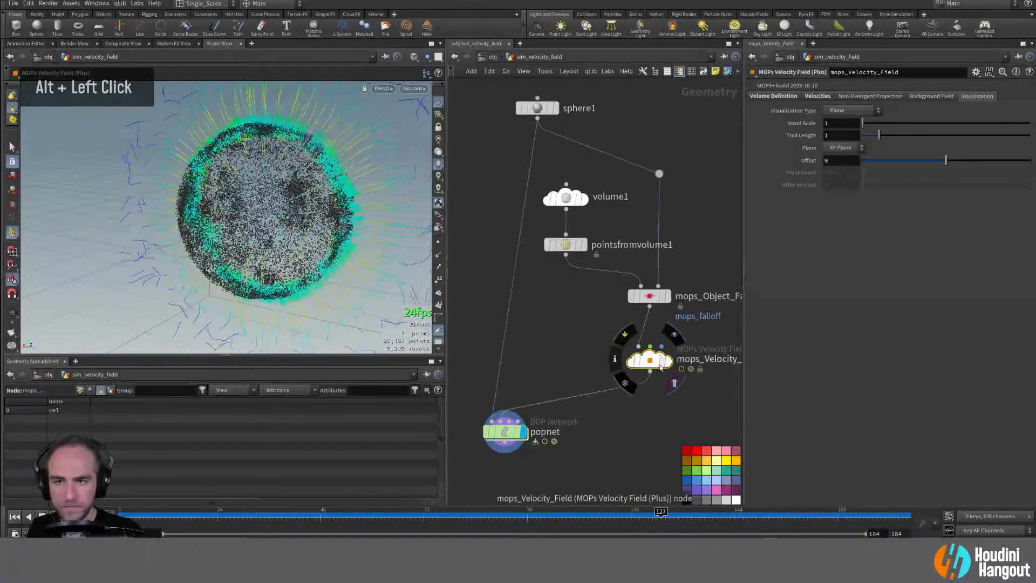
pyautogui.click(648, 299)
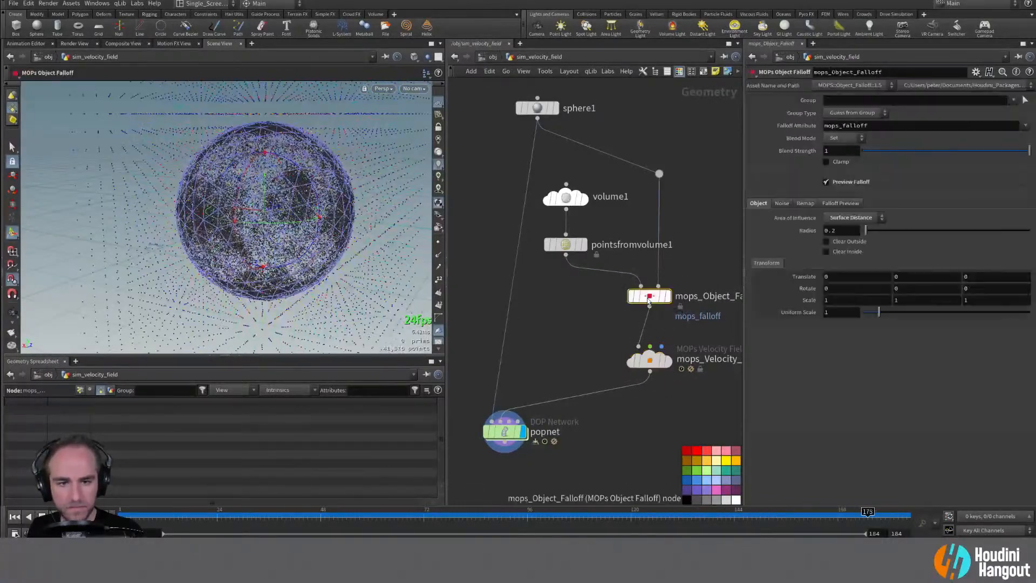
pyautogui.click(830, 219)
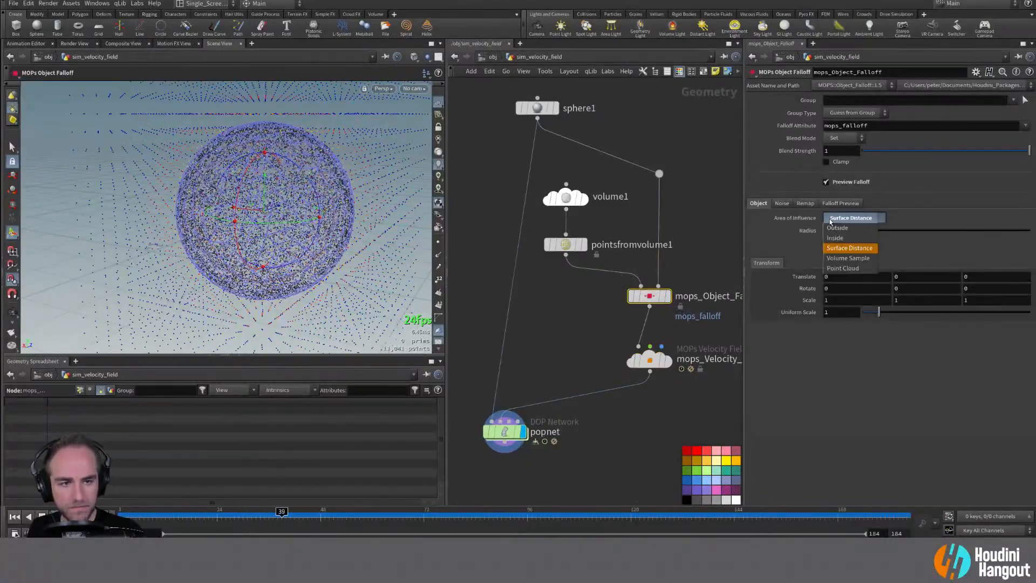
pyautogui.click(778, 242)
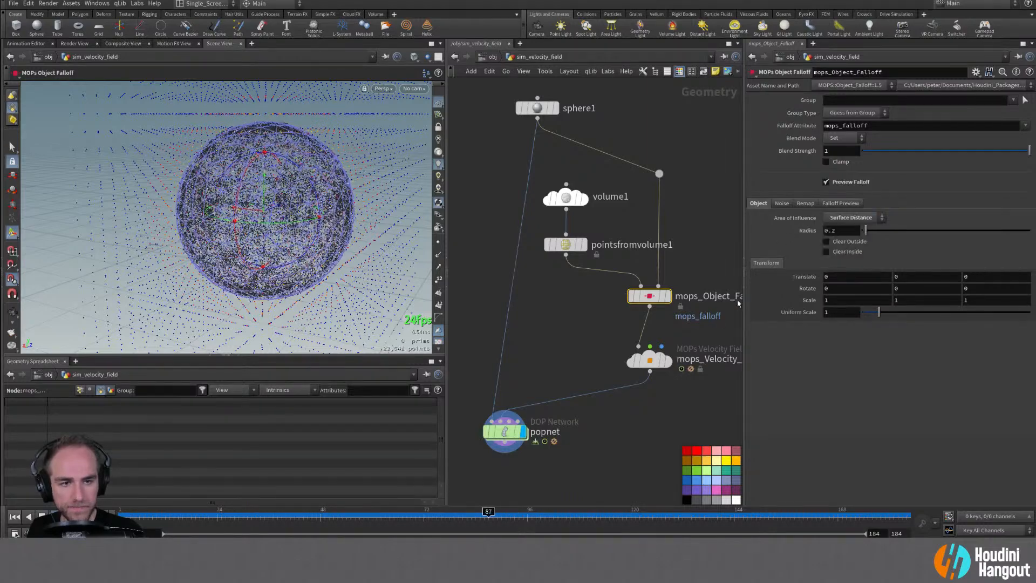
# Set the Curl Noise Scale on mops_Velocity_Field to 0.5 and check popnet's particles during playback
pyautogui.click(653, 360)
pyautogui.click(816, 97)
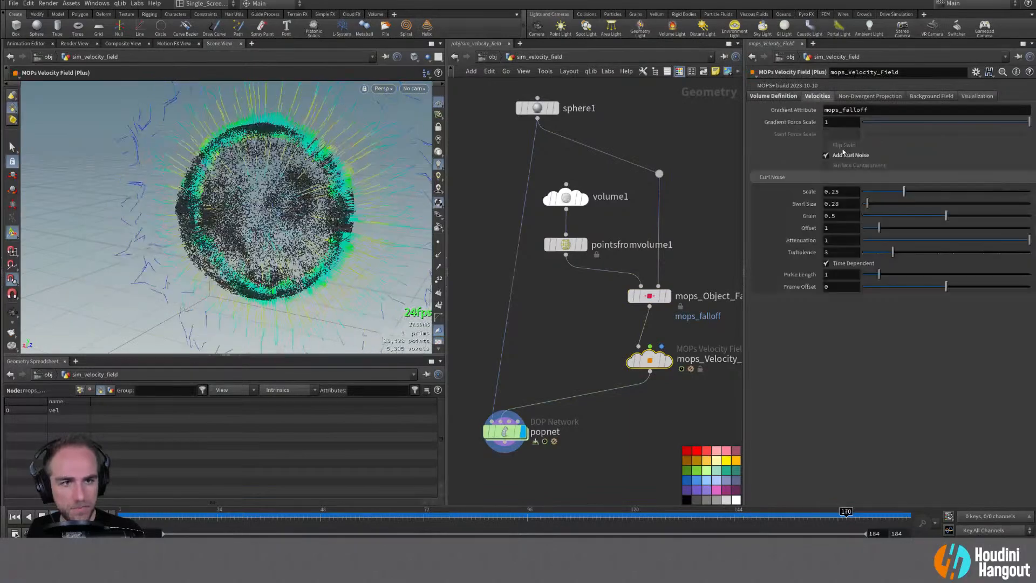
pyautogui.doubleClick(846, 195)
pyautogui.write('0.5')
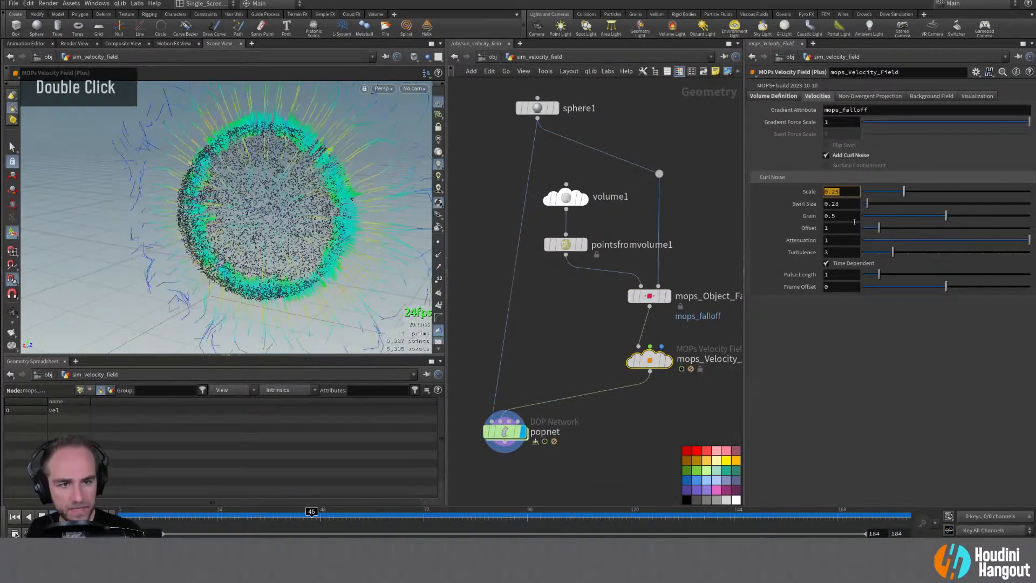
pyautogui.press('Return')
pyautogui.keyDown('alt'); pyautogui.moveTo(323, 216); pyautogui.dragTo(361, 216); pyautogui.keyUp('alt')
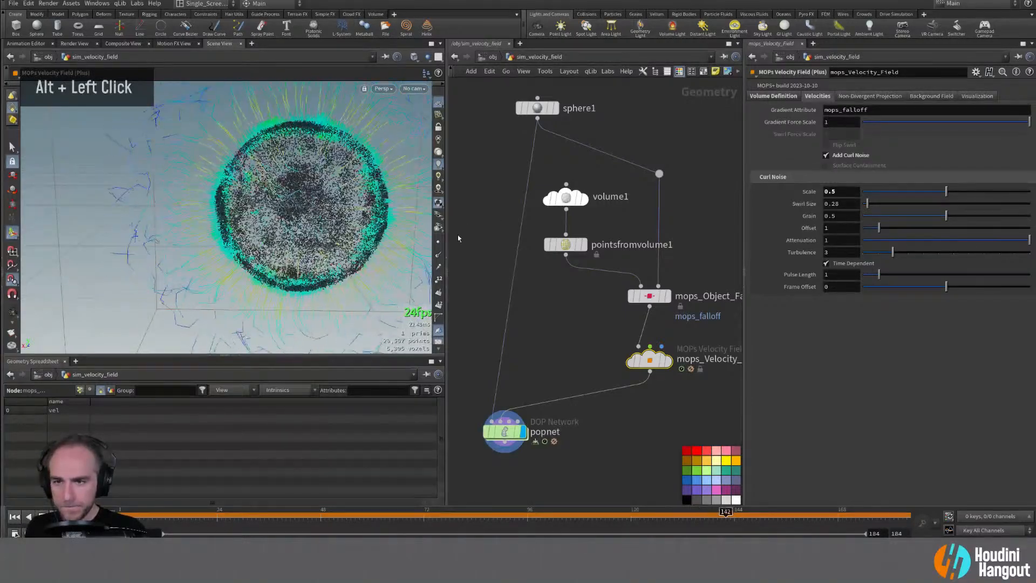
pyautogui.click(491, 429)
pyautogui.keyDown('alt'); pyautogui.moveTo(313, 220); pyautogui.dragTo(364, 217); pyautogui.keyUp('alt')
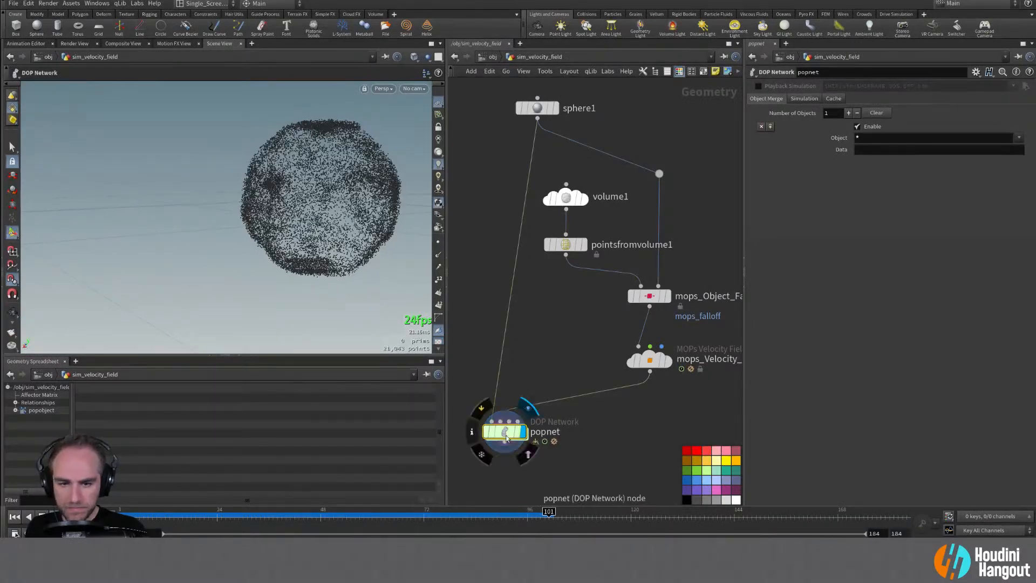
# Set mops_Velocity_Field's Gradient Force Scale to 0.75
pyautogui.click(650, 359)
pyautogui.moveTo(834, 122); pyautogui.dragTo(789, 128)
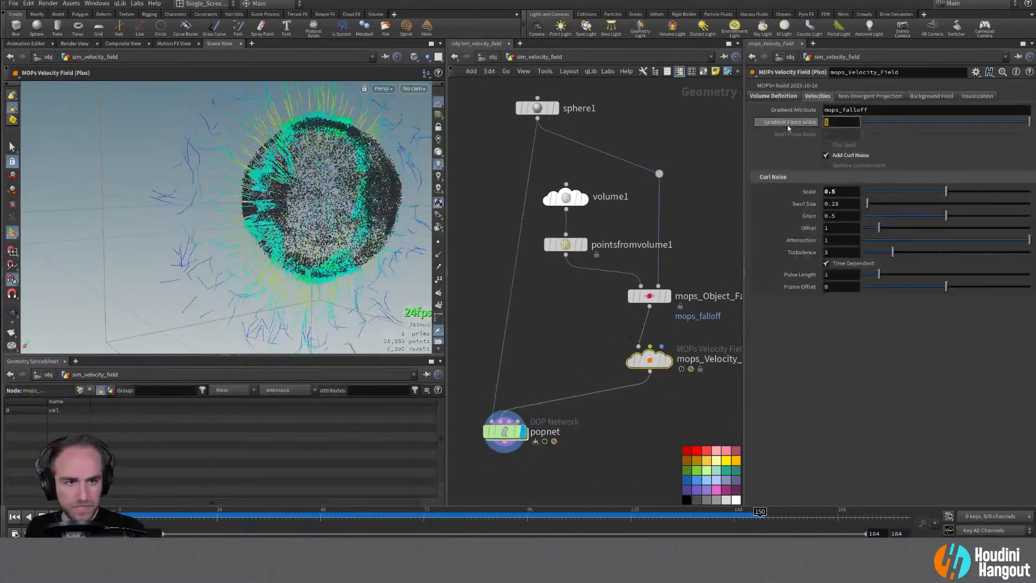
pyautogui.write('0.75')
pyautogui.press('Return')
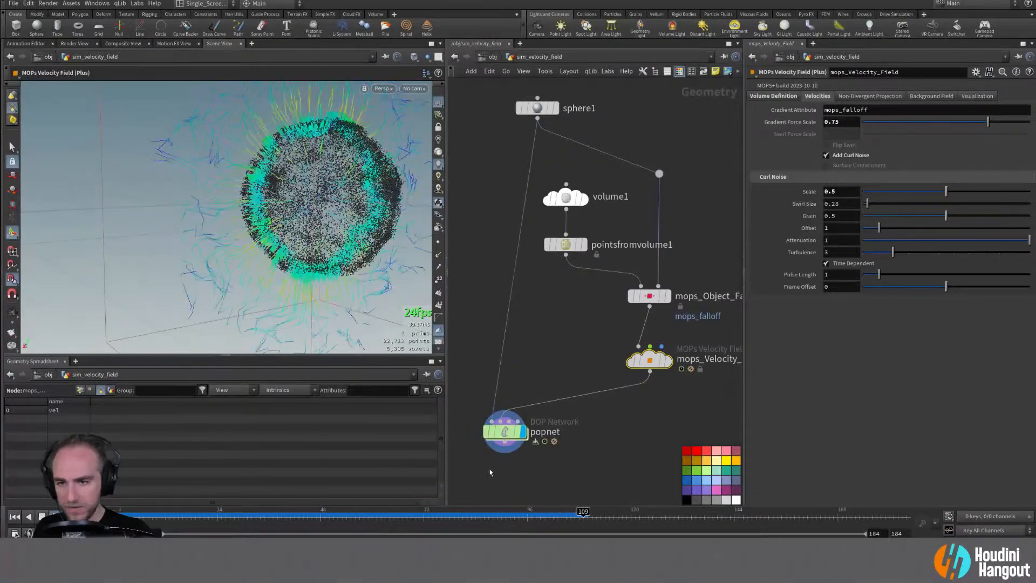
# Inside popnet, set the Air Resistance of popadvectbyvolumes1 to 0.5 and view the particles during playback
pyautogui.doubleClick(507, 435)
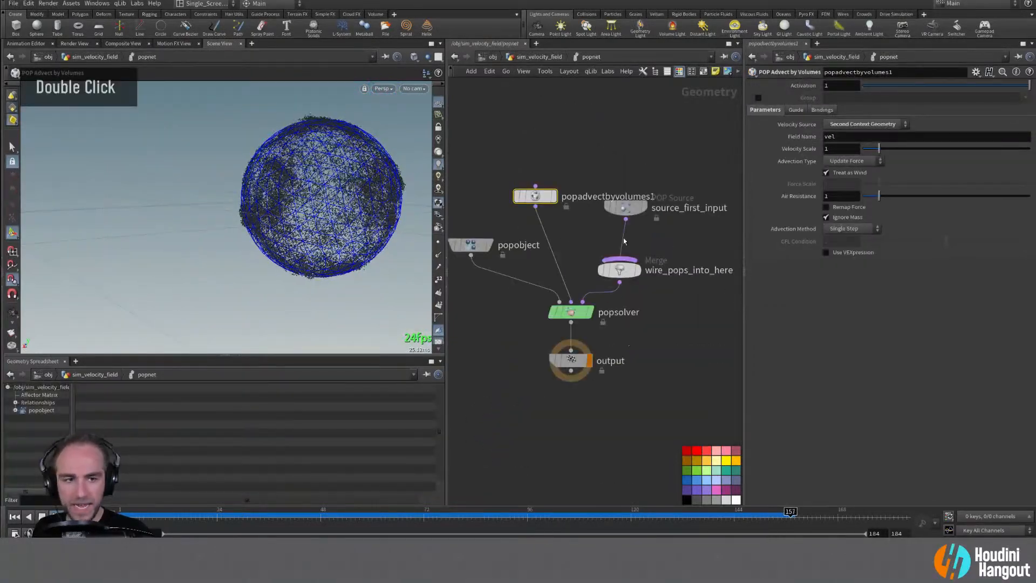
pyautogui.doubleClick(835, 195)
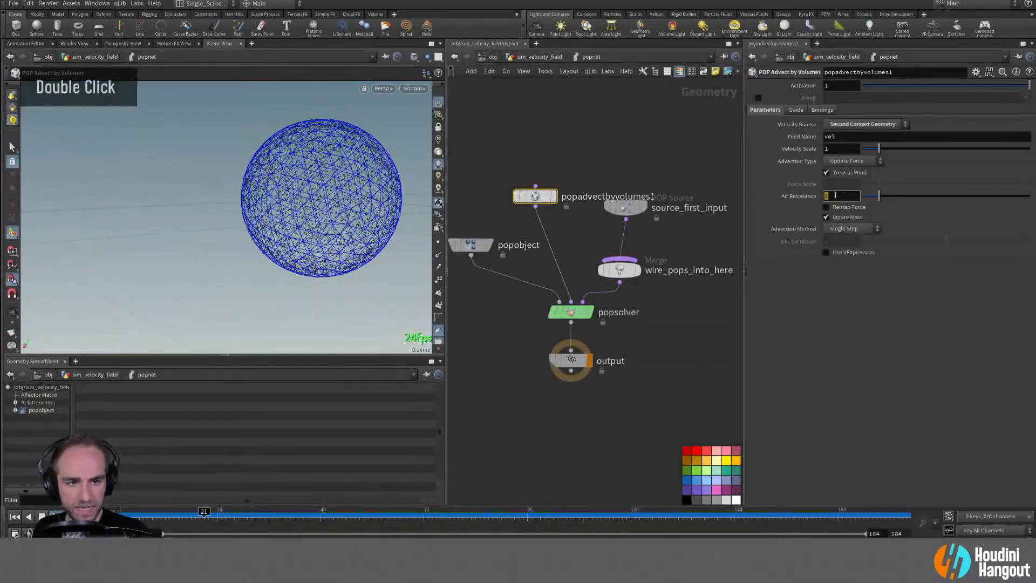
pyautogui.write('0.65')
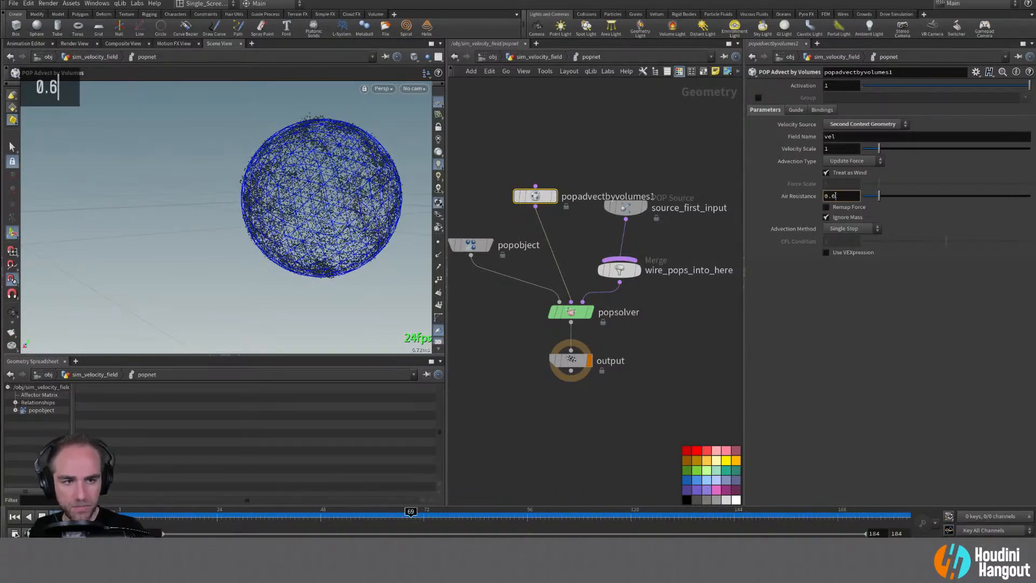
pyautogui.press('Return')
pyautogui.keyDown('alt'); pyautogui.moveTo(344, 184); pyautogui.dragTo(369, 169); pyautogui.keyUp('alt')
pyautogui.keyDown('alt'); pyautogui.moveTo(361, 173); pyautogui.dragTo(292, 162, button='middle'); pyautogui.keyUp('alt')
pyautogui.keyDown('alt'); pyautogui.moveTo(291, 162); pyautogui.dragTo(304, 178); pyautogui.keyUp('alt')
# Select source_first_input, examine the particle motion around the sphere from several angles, and return to frame 1
pyautogui.click(626, 207)
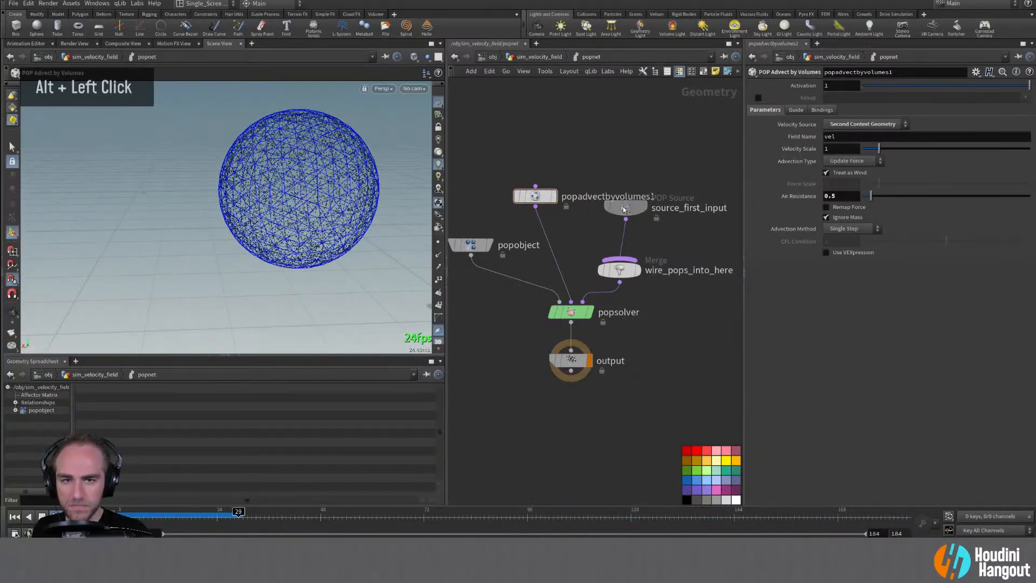
pyautogui.click(758, 100)
pyautogui.keyDown('alt'); pyautogui.click(327, 197); pyautogui.keyUp('alt')
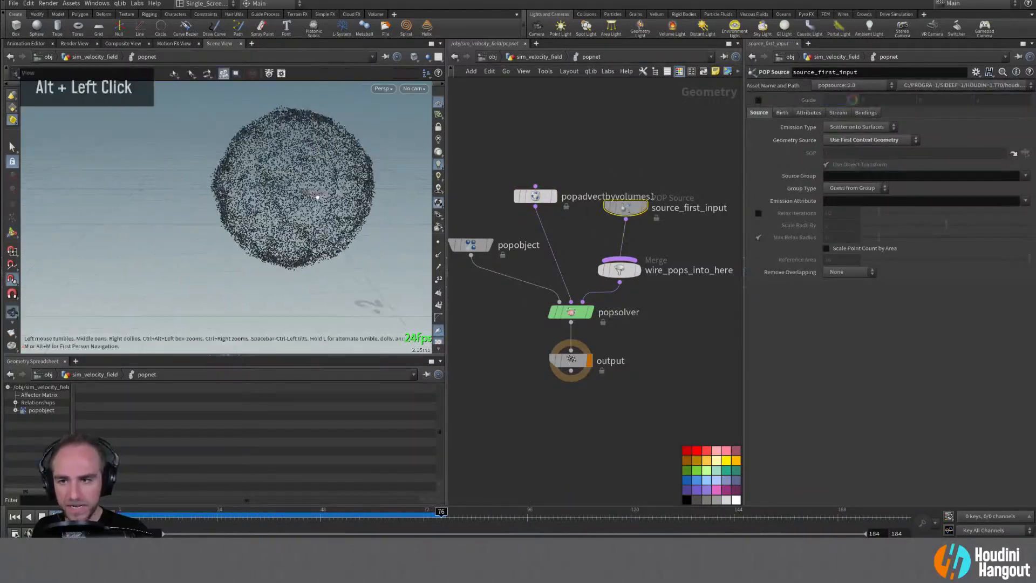
pyautogui.keyDown('alt'); pyautogui.moveTo(285, 193); pyautogui.dragTo(292, 189); pyautogui.keyUp('alt')
pyautogui.keyDown('alt'); pyautogui.moveTo(291, 188); pyautogui.dragTo(321, 178, button='right'); pyautogui.keyUp('alt')
pyautogui.keyDown('alt'); pyautogui.moveTo(322, 178); pyautogui.dragTo(319, 225); pyautogui.keyUp('alt')
pyautogui.press('Return')
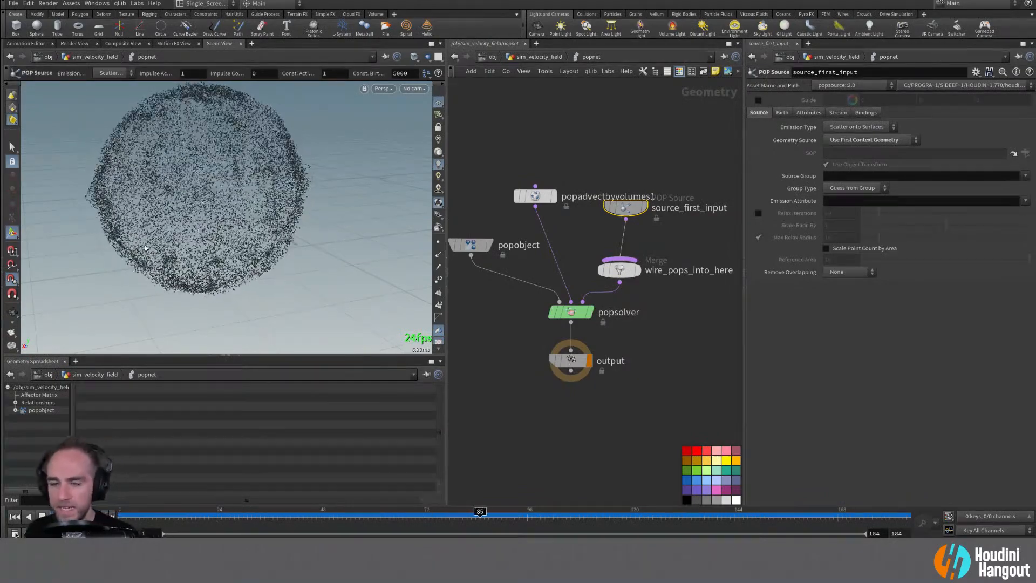
pyautogui.keyDown('alt'); pyautogui.moveTo(144, 247); pyautogui.dragTo(320, 202); pyautogui.keyUp('alt')
pyautogui.keyDown('alt'); pyautogui.moveTo(320, 202); pyautogui.dragTo(302, 174, button='right'); pyautogui.keyUp('alt')
pyautogui.moveTo(302, 174)
pyautogui.keyDown('alt'); pyautogui.mouseDown()
pyautogui.moveTo(287, 199)
pyautogui.moveTo(300, 181)
pyautogui.mouseUp(); pyautogui.keyUp('alt')
pyautogui.keyDown('alt'); pyautogui.moveTo(300, 182); pyautogui.dragTo(217, 206, button='middle'); pyautogui.keyUp('alt')
pyautogui.keyDown('alt'); pyautogui.moveTo(216, 206); pyautogui.dragTo(167, 211); pyautogui.keyUp('alt')
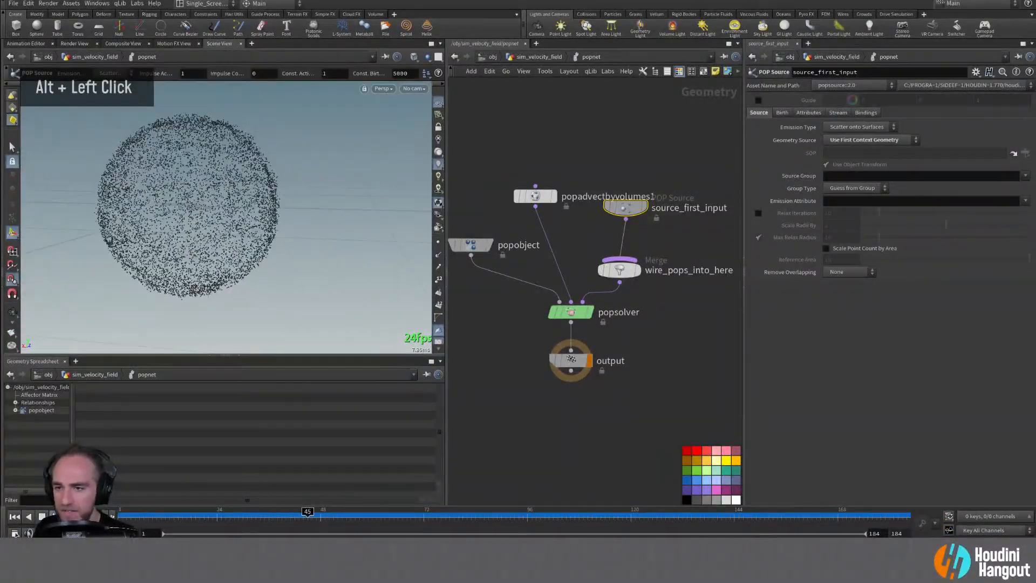
pyautogui.click(14, 516)
# Back in sim_velocity_field, add a Test Geometry: Rubber Toy node above the sphere setup and display it
pyautogui.press('u')
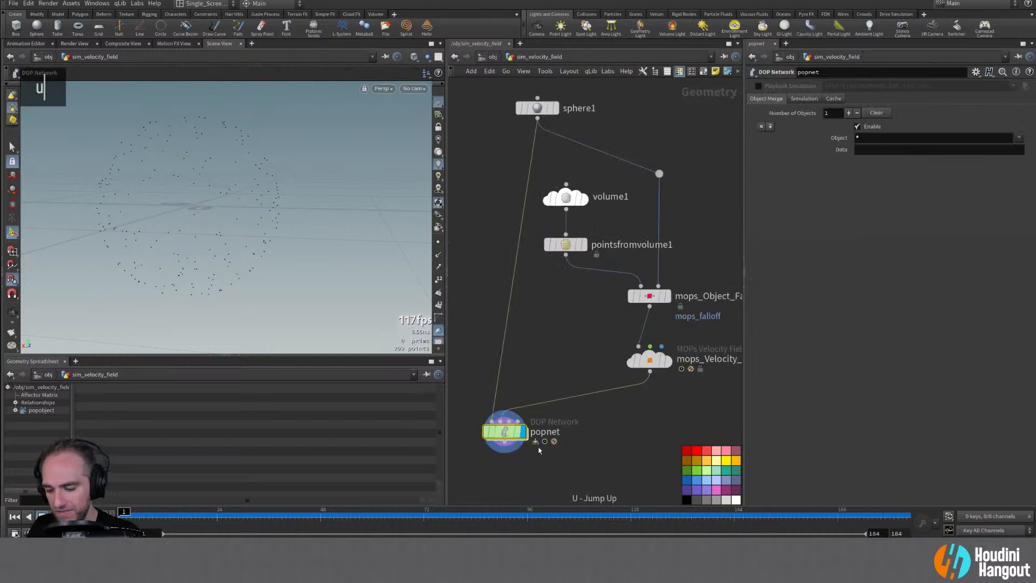
pyautogui.moveTo(552, 324); pyautogui.dragTo(555, 354, button='middle')
pyautogui.press('Tab')
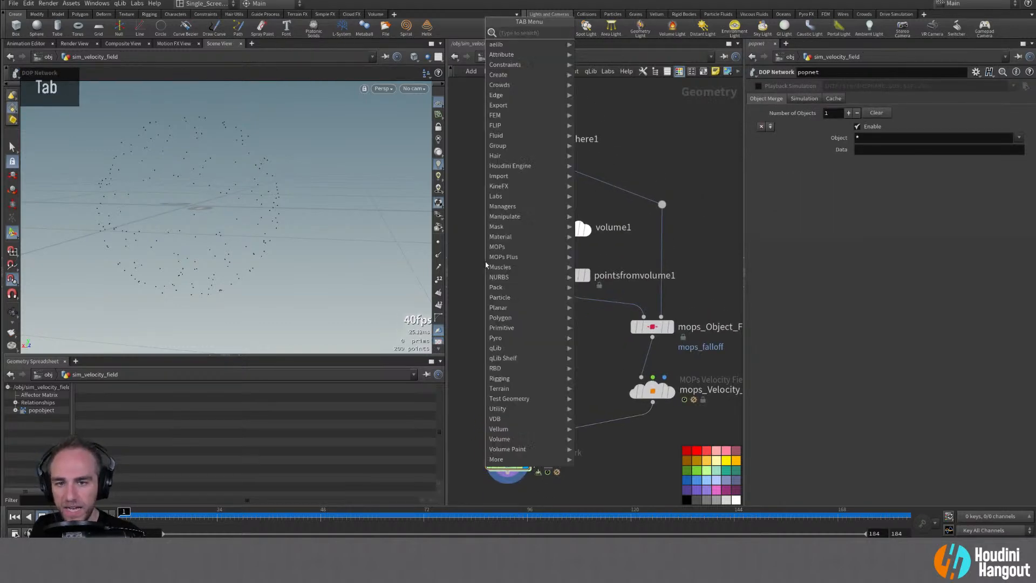
pyautogui.write('flip')
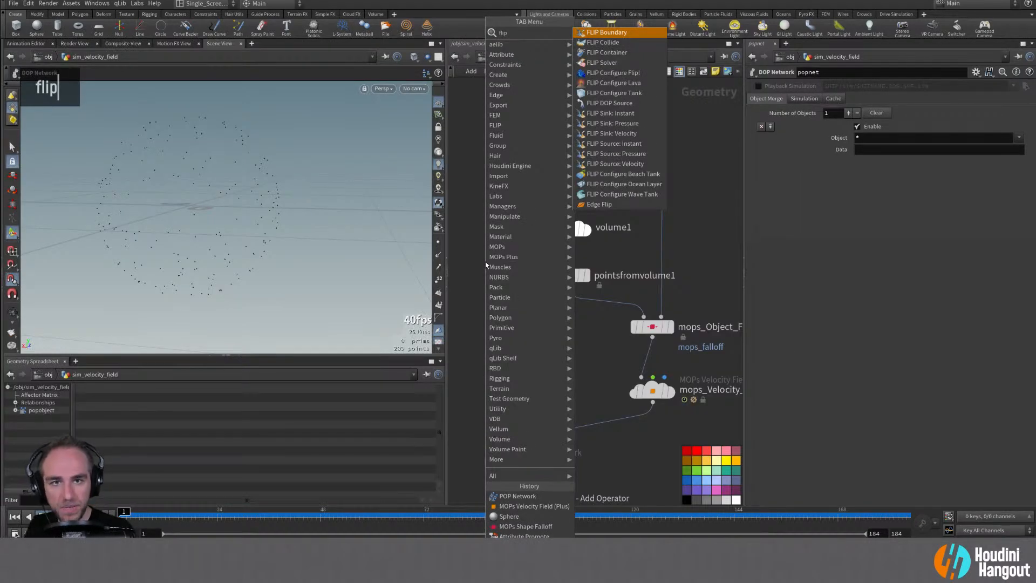
pyautogui.press('BackSpace')
pyautogui.press('BackSpace')
pyautogui.press('BackSpace')
pyautogui.press('BackSpace')
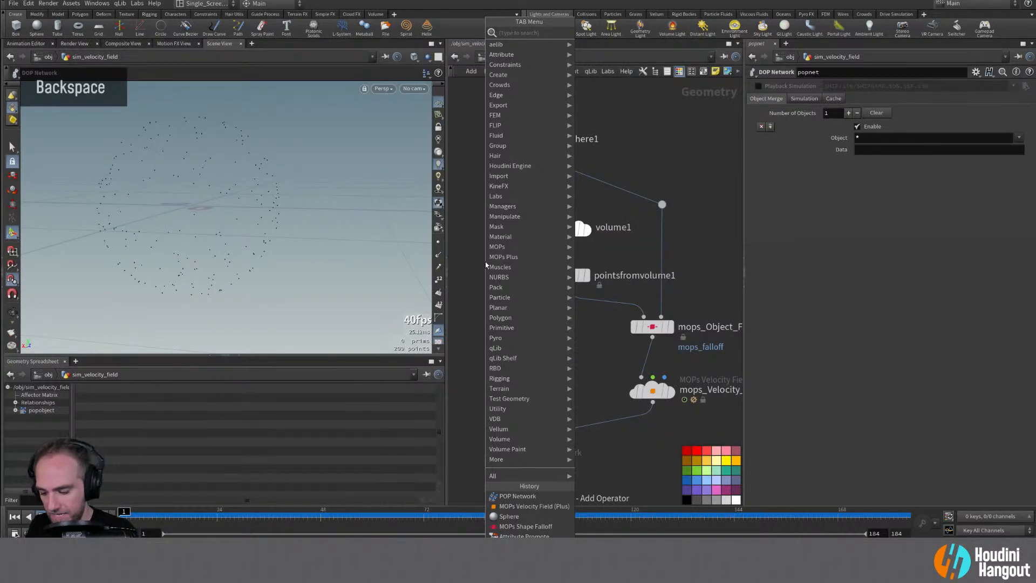
pyautogui.write('toy')
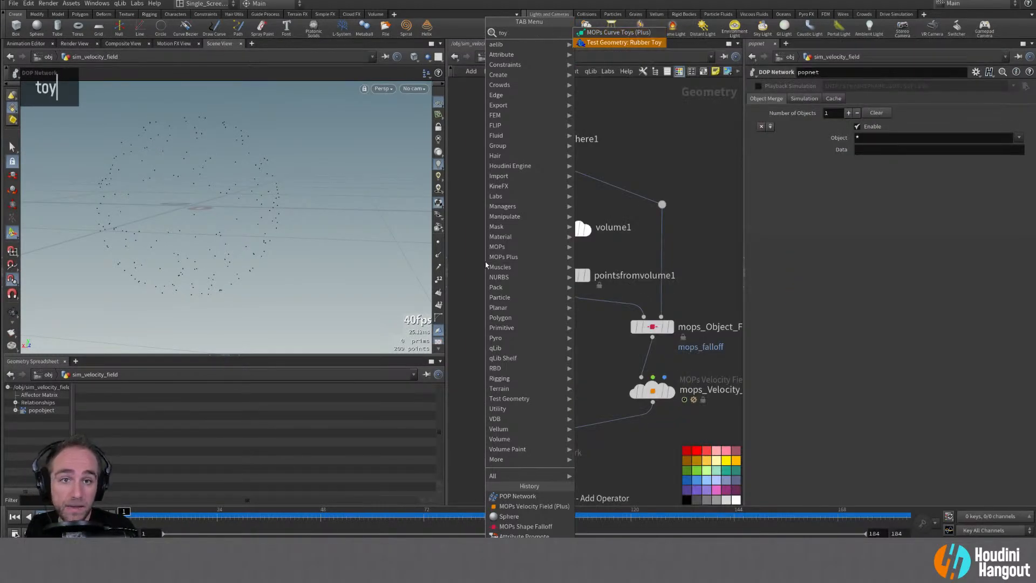
pyautogui.press('Return')
pyautogui.click(500, 157)
pyautogui.moveTo(491, 209); pyautogui.dragTo(545, 322, button='middle')
pyautogui.moveTo(551, 267); pyautogui.dragTo(516, 198)
pyautogui.click(532, 245)
pyautogui.doubleClick(536, 199)
# Add a Boolean Union node below testgeometry_rubbertoy1, fed by the toy, and inspect the toy geometry
pyautogui.press('Tab')
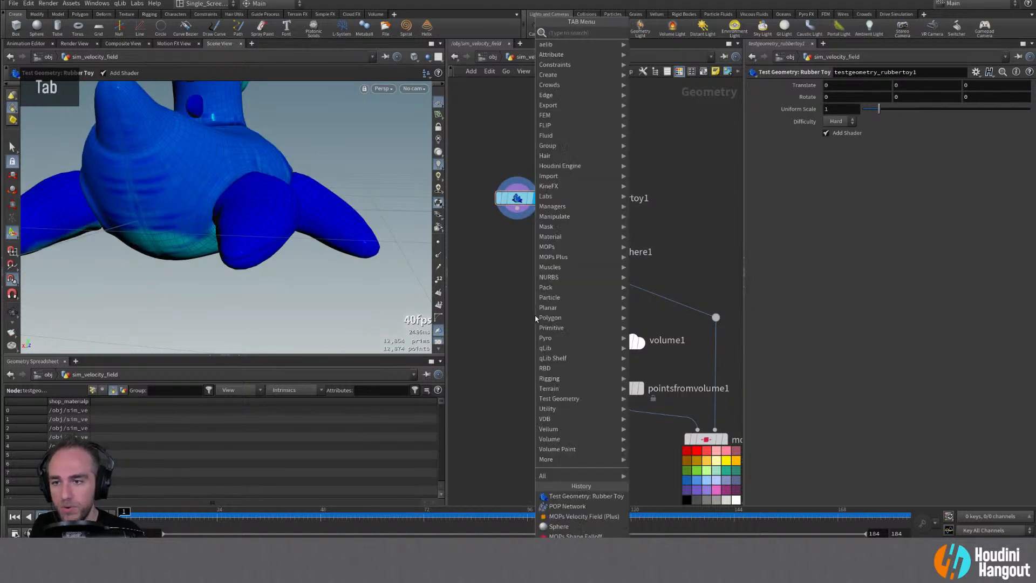
pyautogui.write('boolean')
pyautogui.press('Down')
pyautogui.press('Down')
pyautogui.press('Down')
pyautogui.press('Down')
pyautogui.press('Down')
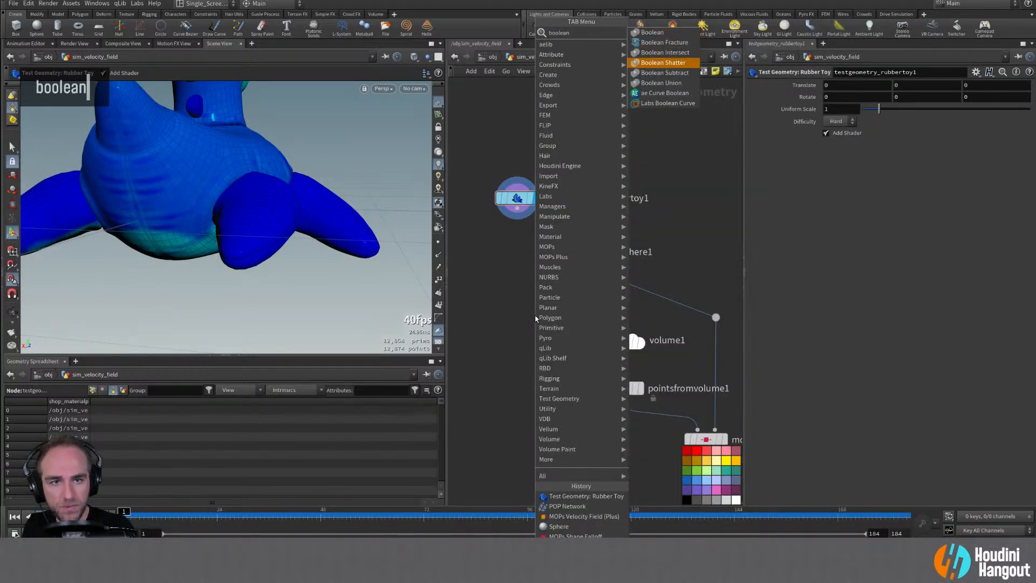
pyautogui.press('Return')
pyautogui.click(520, 245)
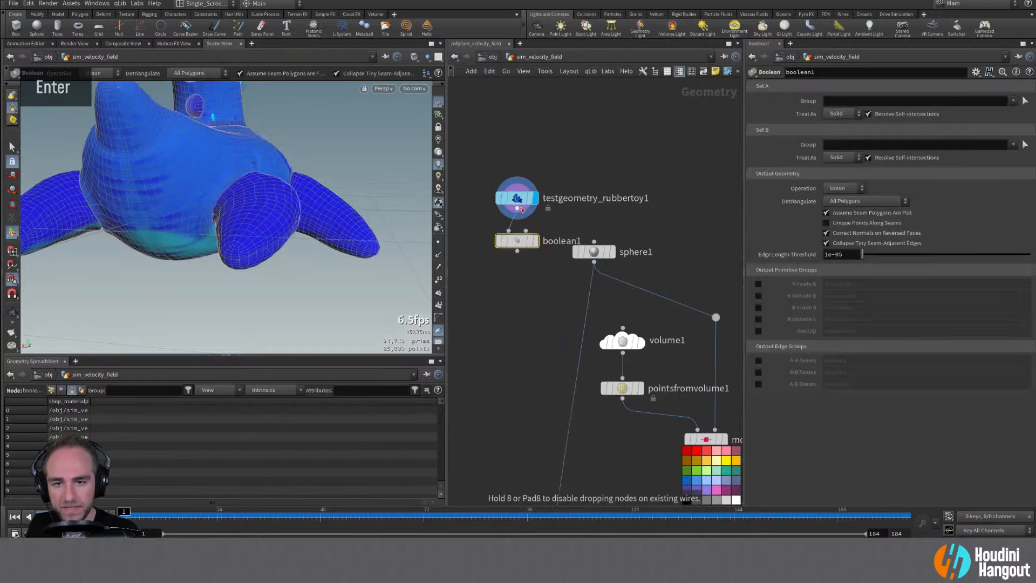
pyautogui.doubleClick(535, 240)
pyautogui.keyDown('alt'); pyautogui.moveTo(213, 167); pyautogui.dragTo(264, 190); pyautogui.keyUp('alt')
pyautogui.doubleClick(519, 201)
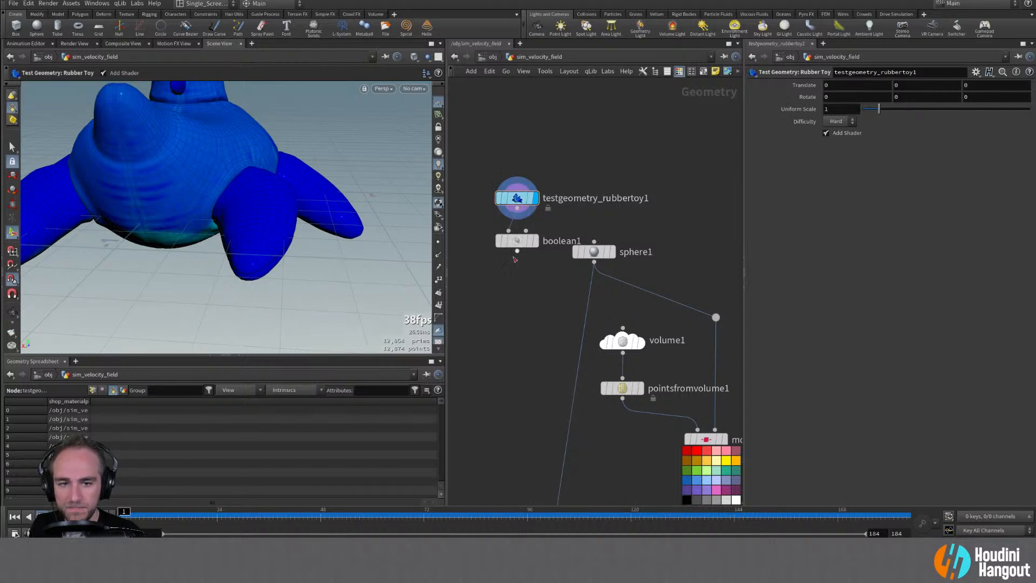
# Rewire sphere1's output connections to boolean1 so it feeds the falloff branch and popnet, and move sphere1 aside
pyautogui.moveTo(561, 312); pyautogui.dragTo(577, 277, button='middle')
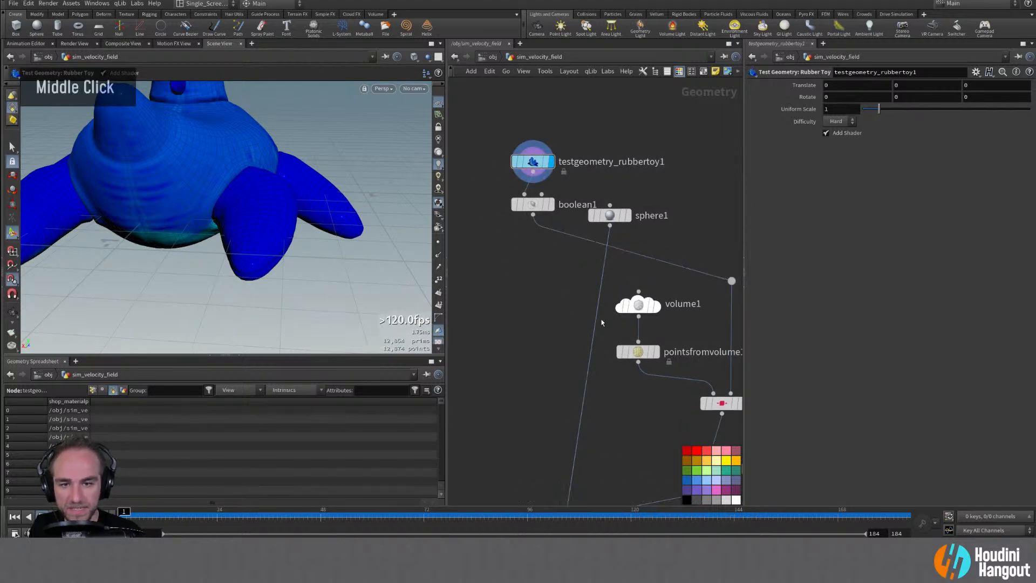
pyautogui.moveTo(596, 305); pyautogui.dragTo(534, 215)
pyautogui.moveTo(610, 219); pyautogui.dragTo(679, 188)
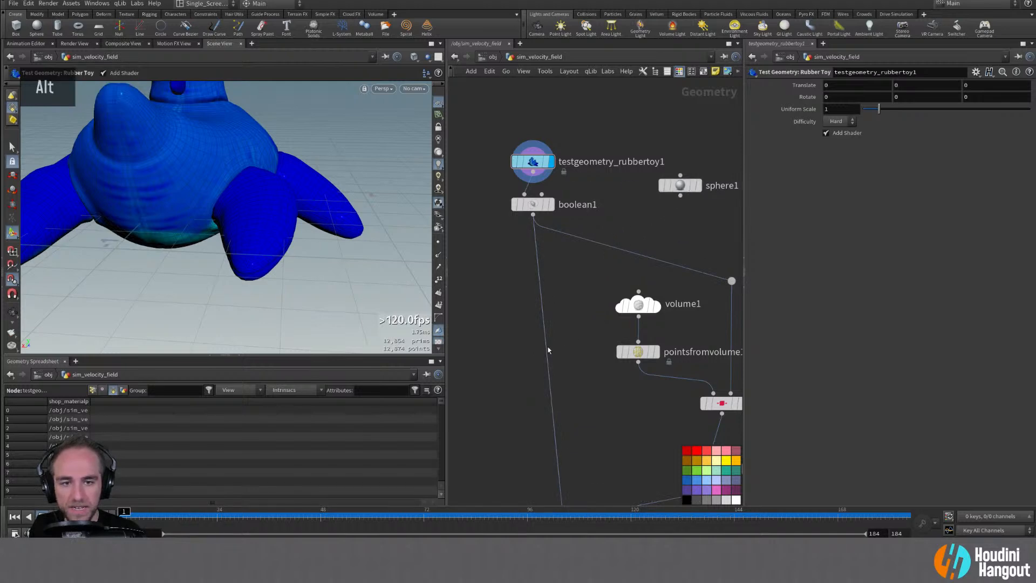
# Display popnet with the rubber toy as its source and view the result from farther away
pyautogui.keyDown('alt'); pyautogui.moveTo(548, 349); pyautogui.dragTo(557, 232, button='middle'); pyautogui.keyUp('alt')
pyautogui.doubleClick(587, 422)
pyautogui.keyDown('alt'); pyautogui.moveTo(280, 268); pyautogui.dragTo(273, 225, button='right'); pyautogui.keyUp('alt')
pyautogui.keyDown('alt'); pyautogui.moveTo(273, 224); pyautogui.dragTo(402, 288); pyautogui.keyUp('alt')
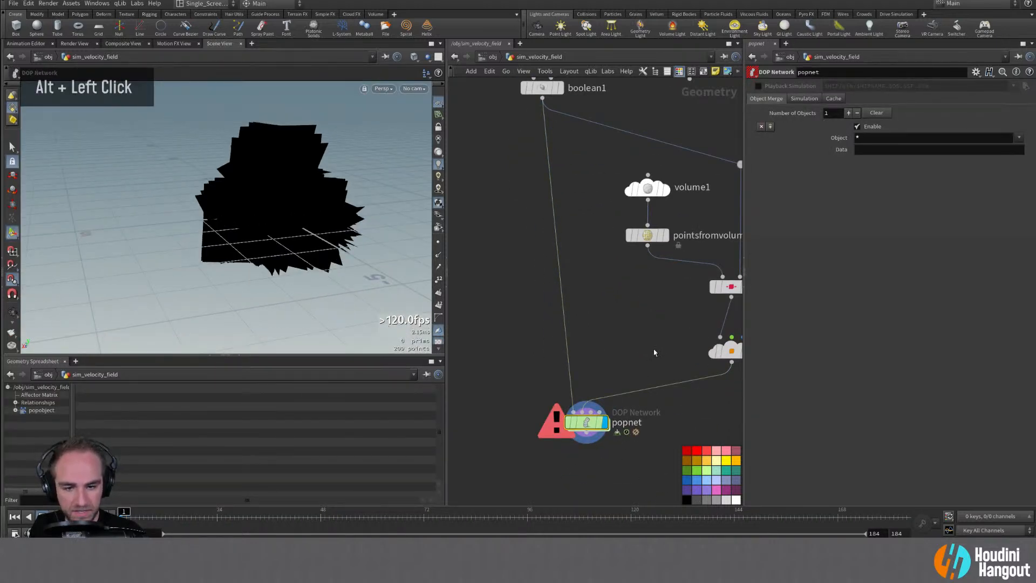
# Trace popnet's error through source_first_input and boolean1, displaying boolean1 and toggling its bypass
pyautogui.doubleClick(539, 93)
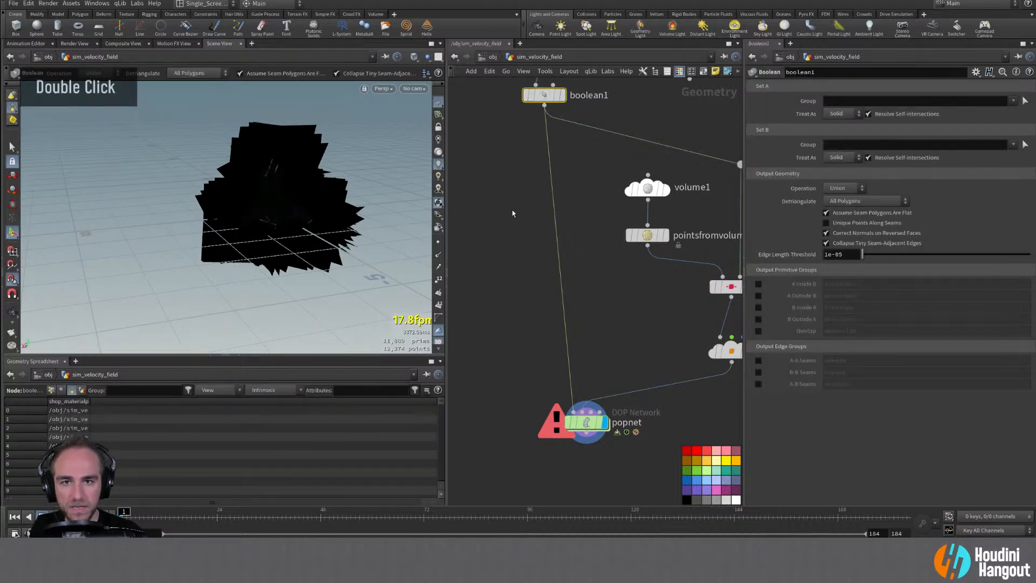
pyautogui.doubleClick(588, 424)
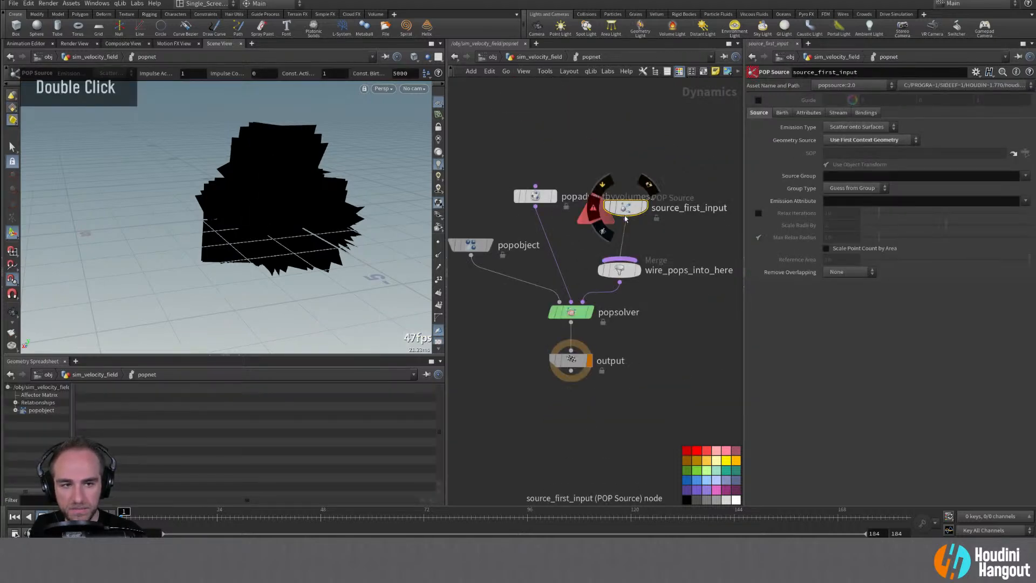
pyautogui.press('u')
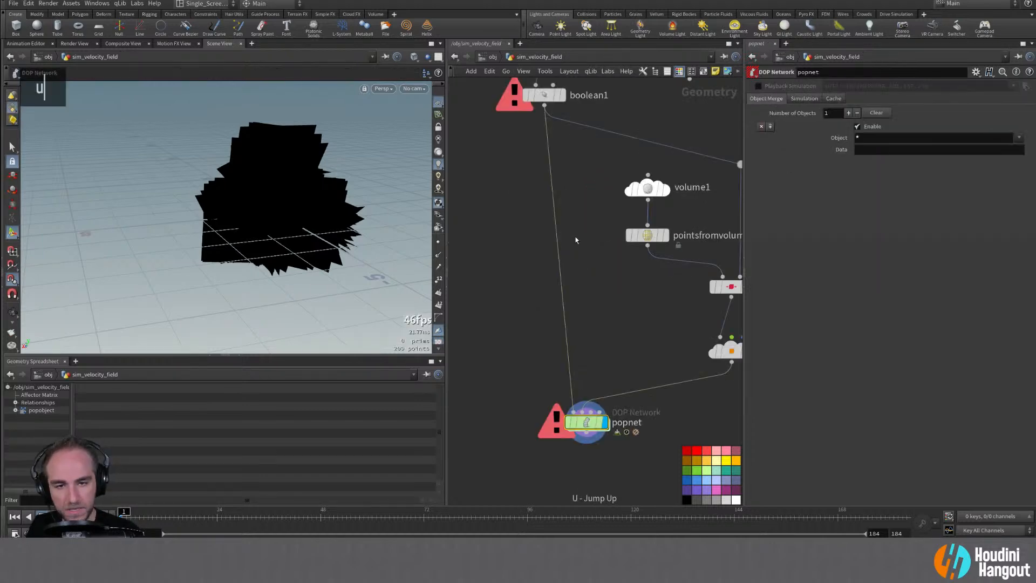
pyautogui.doubleClick(544, 95)
pyautogui.middleClick(549, 99)
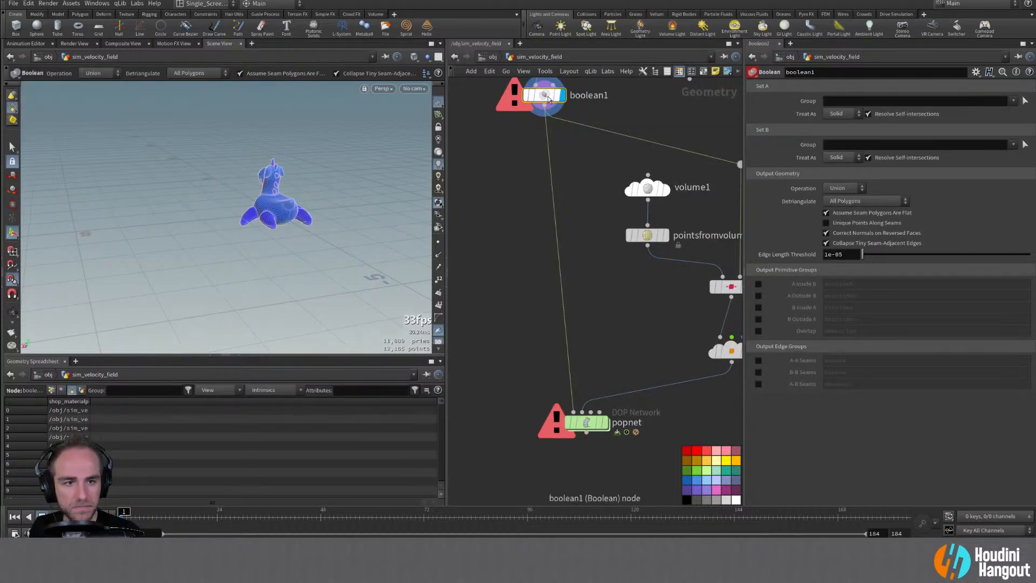
pyautogui.moveTo(549, 98); pyautogui.dragTo(528, 229, button='middle')
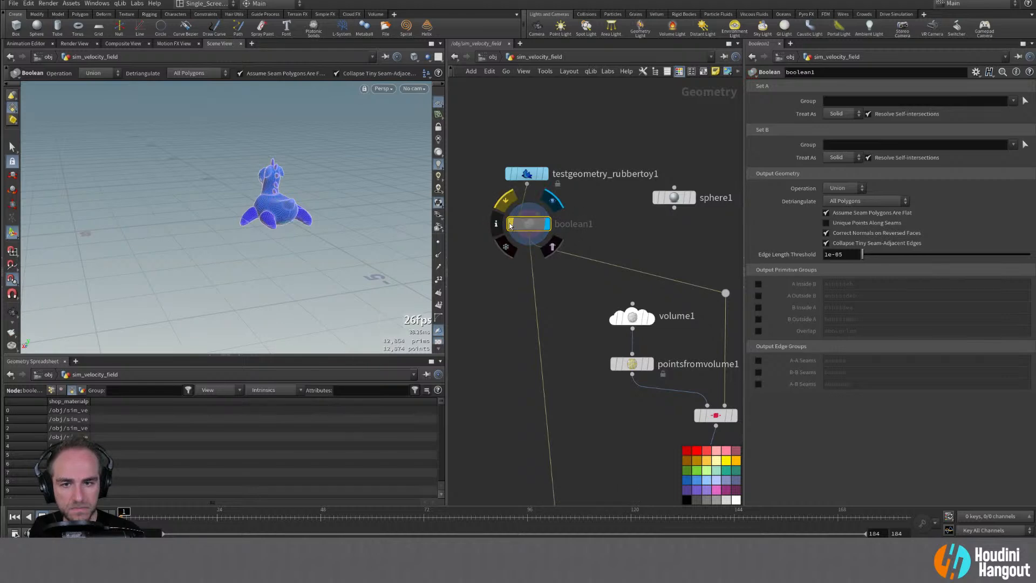
pyautogui.keyDown('alt'); pyautogui.middleClick(533, 227); pyautogui.keyUp('alt')
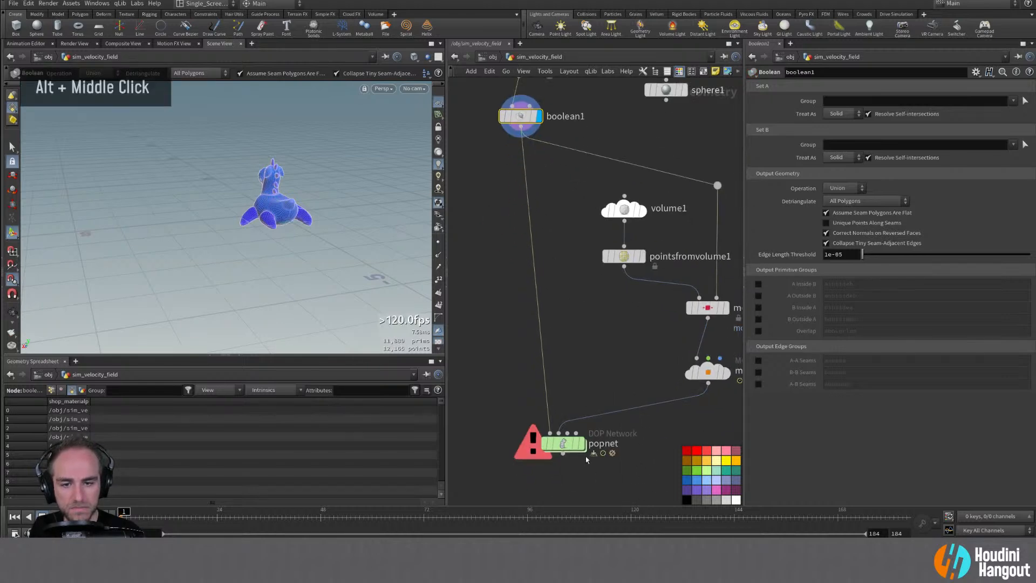
# Display popnet with its simulation settings and check boolean1's node information
pyautogui.click(580, 444)
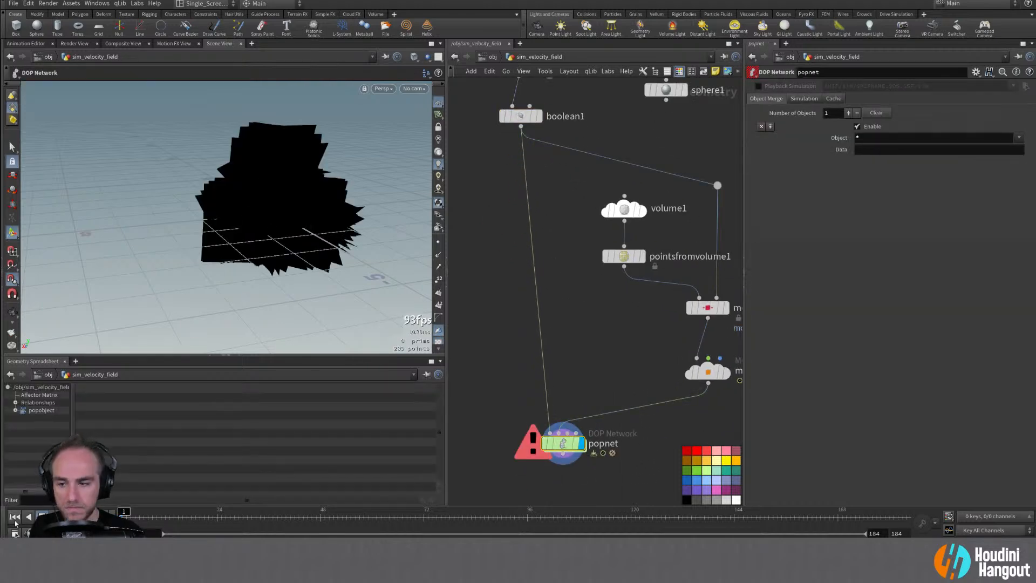
pyautogui.click(804, 99)
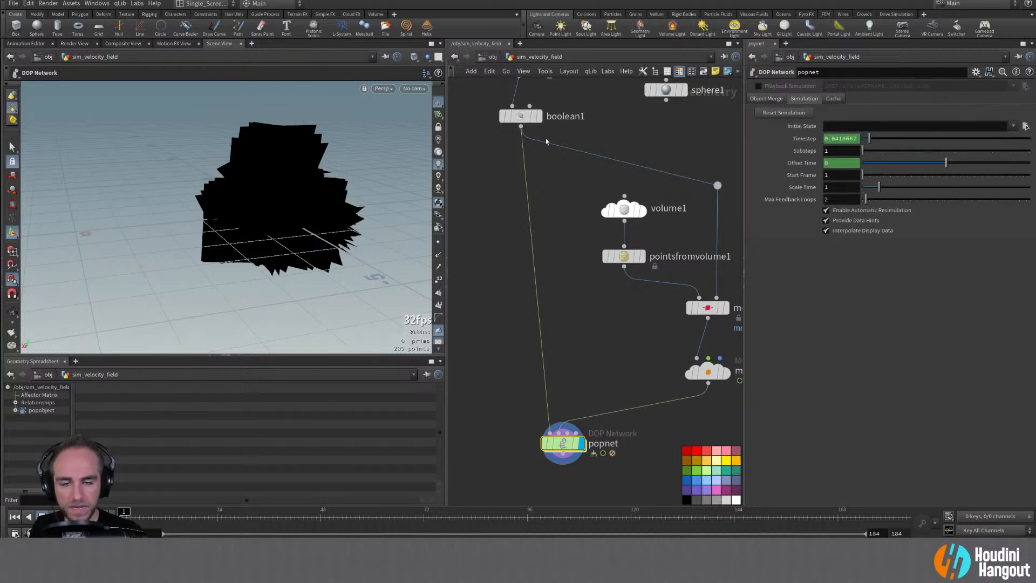
pyautogui.middleClick(526, 118)
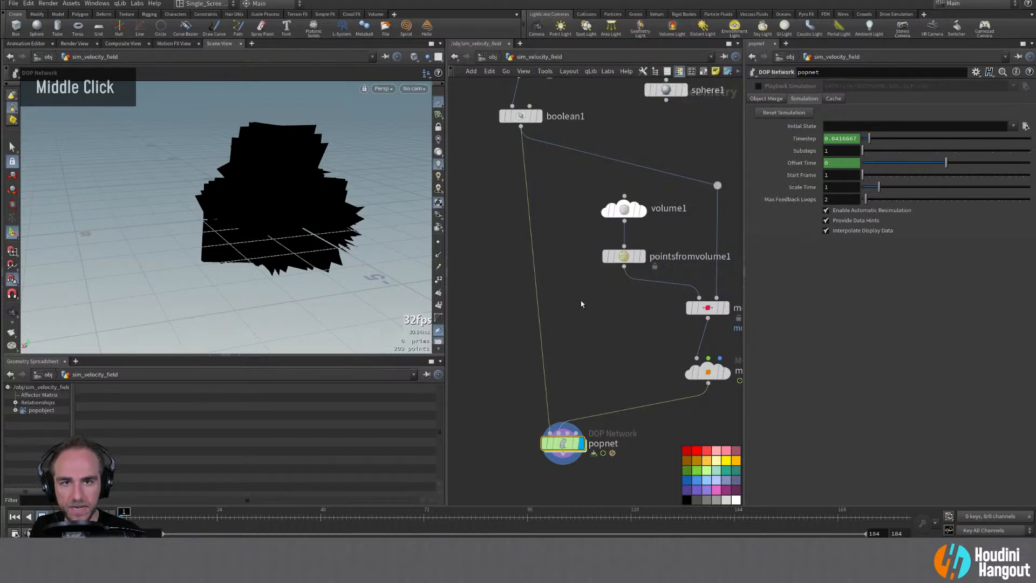
# Insert an Attribute Delete node between boolean1 and popnet, removing the primitive attribute shop_materialpath
pyautogui.press('Tab')
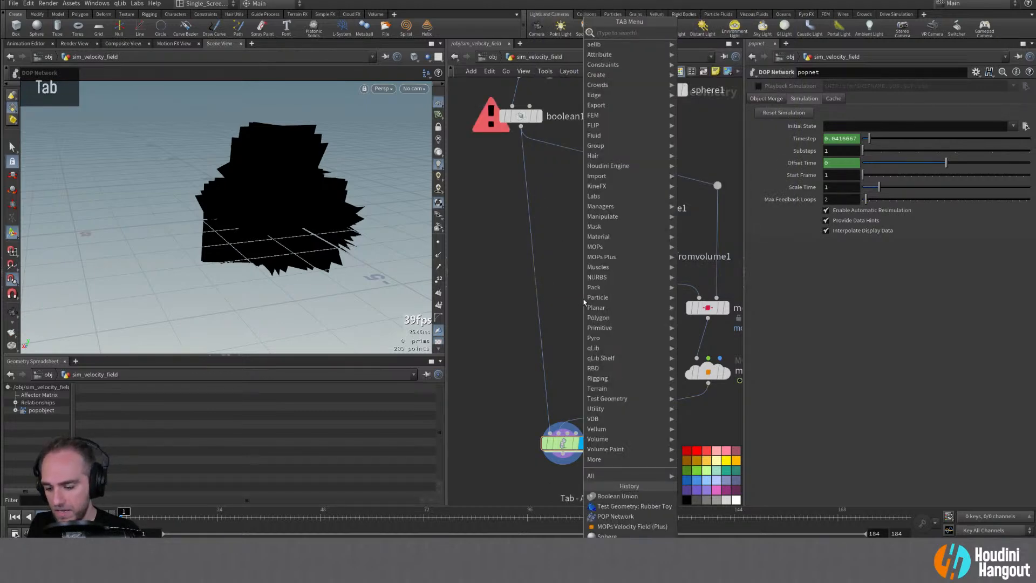
pyautogui.write('att de')
pyautogui.press('Return')
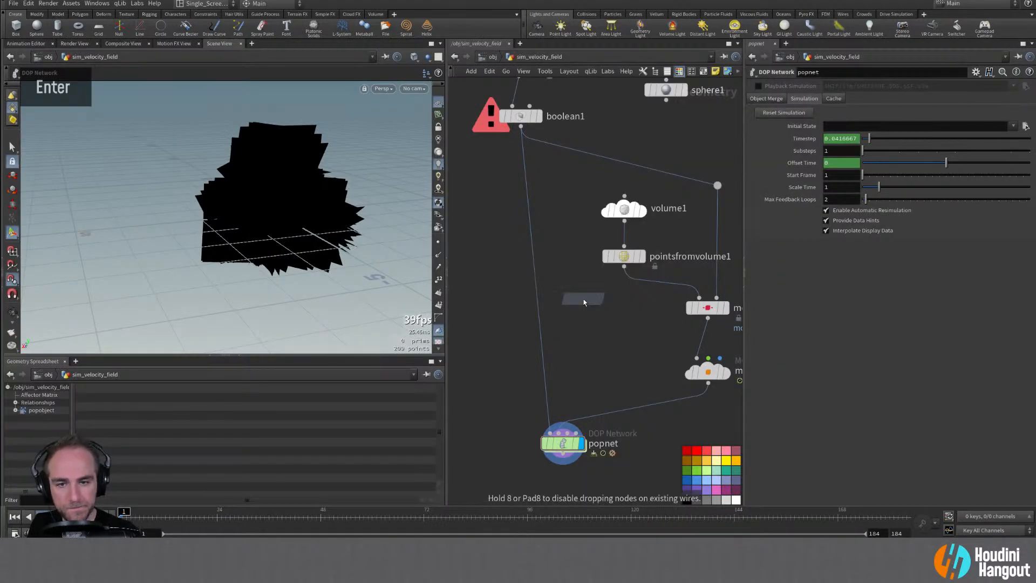
pyautogui.click(516, 229)
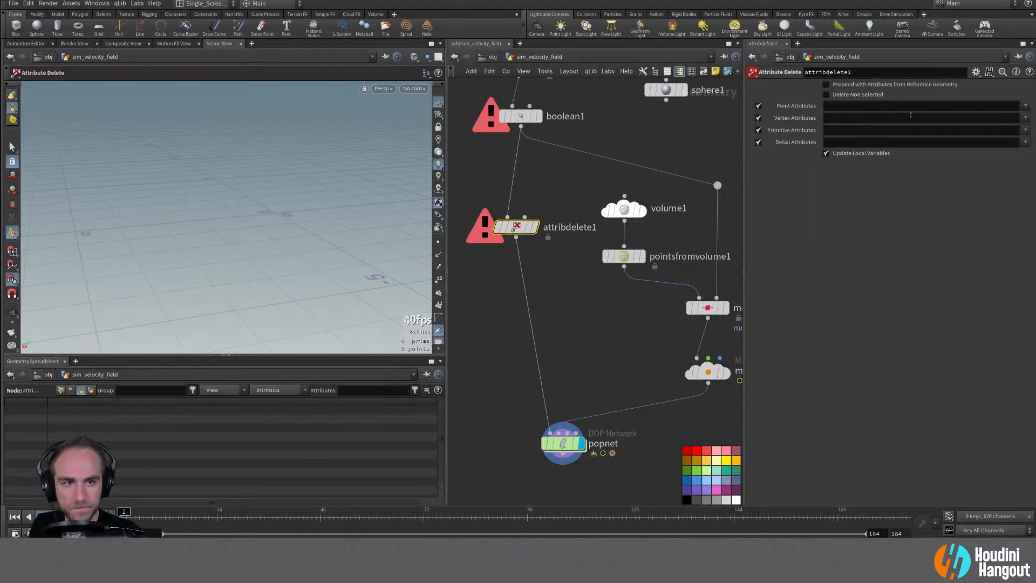
pyautogui.click(1023, 107)
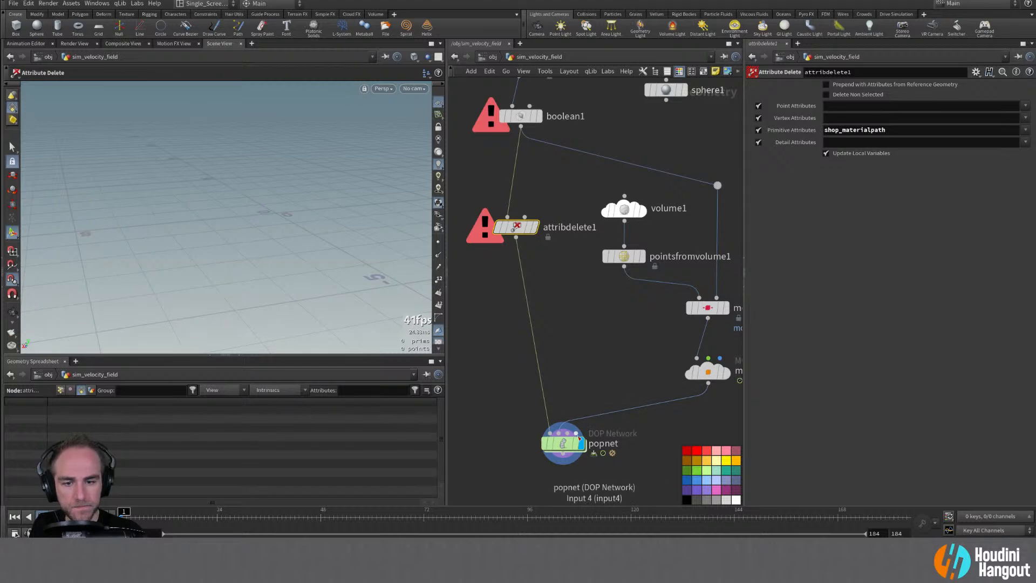
# Trace the source chain by displaying the rubber toy, boolean1 and attribdelete1 in turn and checking their geometry information
pyautogui.click(564, 445)
pyautogui.doubleClick(542, 117)
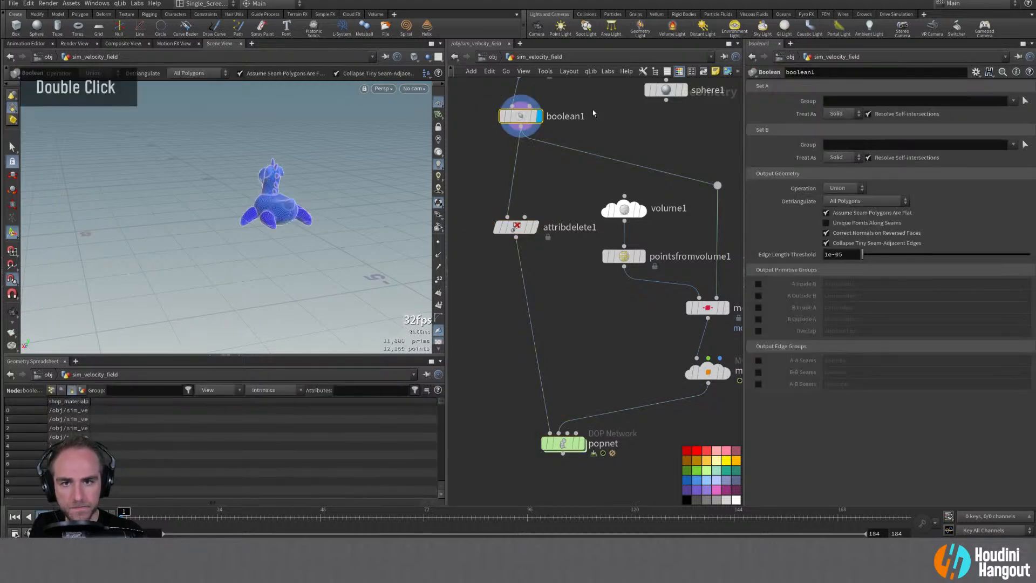
pyautogui.moveTo(548, 109); pyautogui.dragTo(559, 184, button='middle')
pyautogui.middleClick(533, 145)
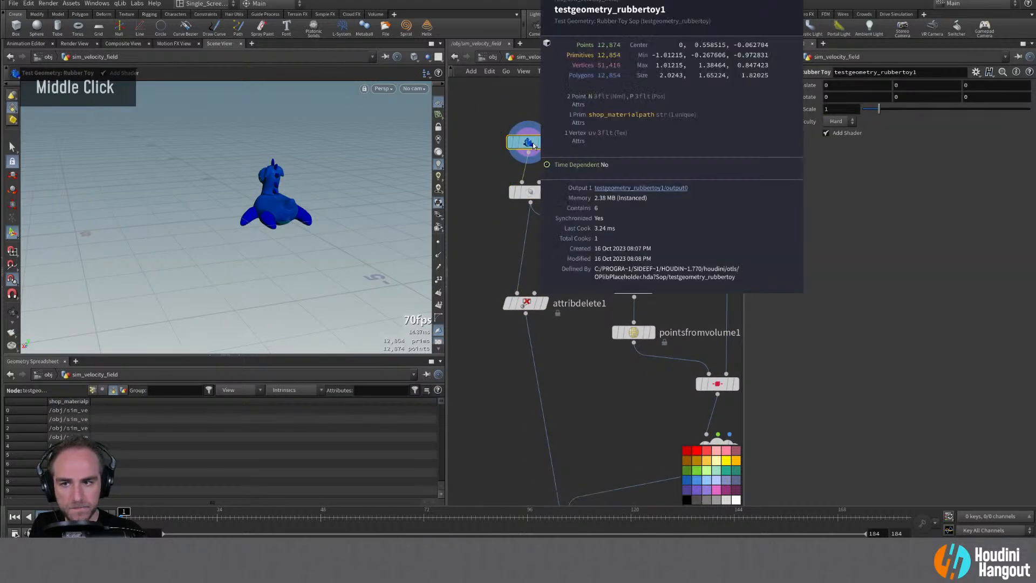
pyautogui.doubleClick(531, 193)
pyautogui.middleClick(534, 196)
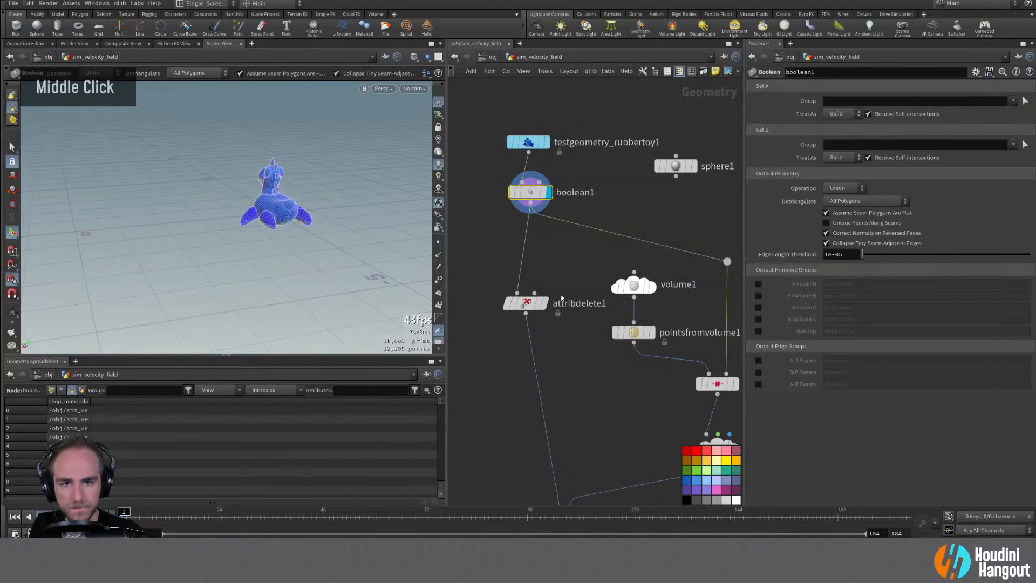
pyautogui.doubleClick(531, 305)
pyautogui.moveTo(589, 444); pyautogui.dragTo(583, 344, button='middle')
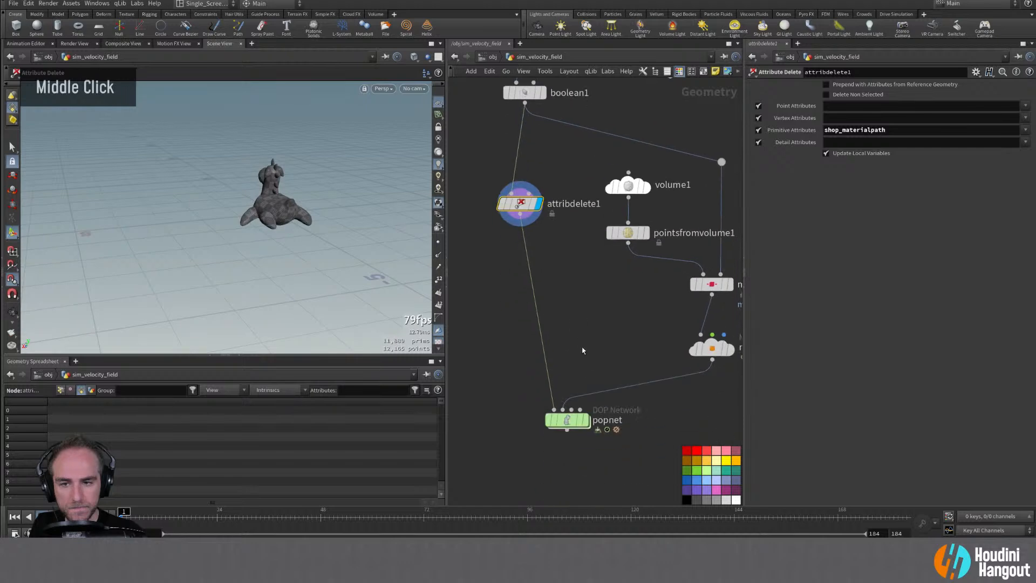
# Display popnet and examine the rubber toy particle simulation from several angles
pyautogui.click(568, 420)
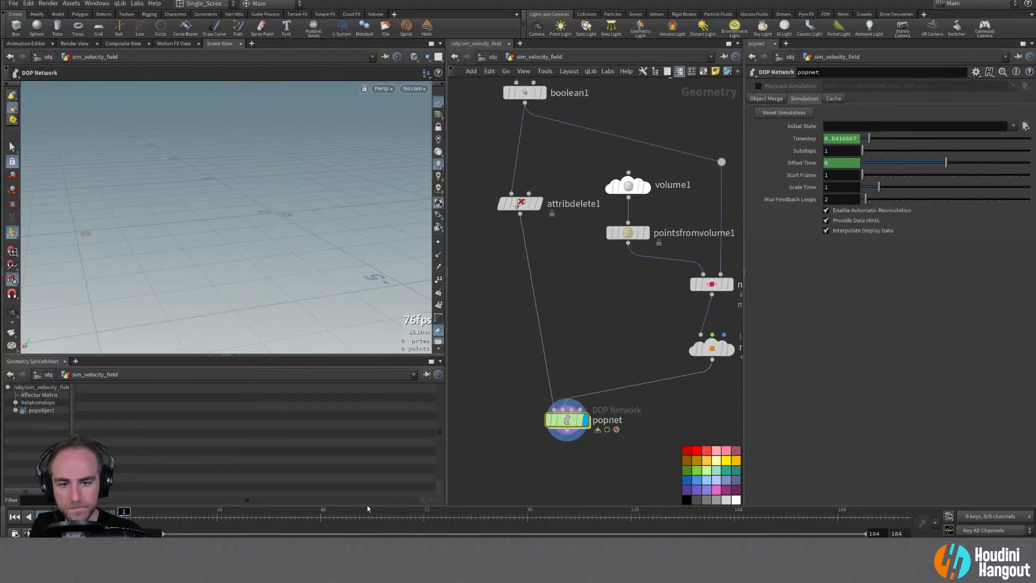
pyautogui.keyDown('alt'); pyautogui.moveTo(260, 183); pyautogui.dragTo(302, 205, button='right'); pyautogui.keyUp('alt')
pyautogui.keyDown('alt'); pyautogui.moveTo(303, 205); pyautogui.dragTo(356, 234); pyautogui.keyUp('alt')
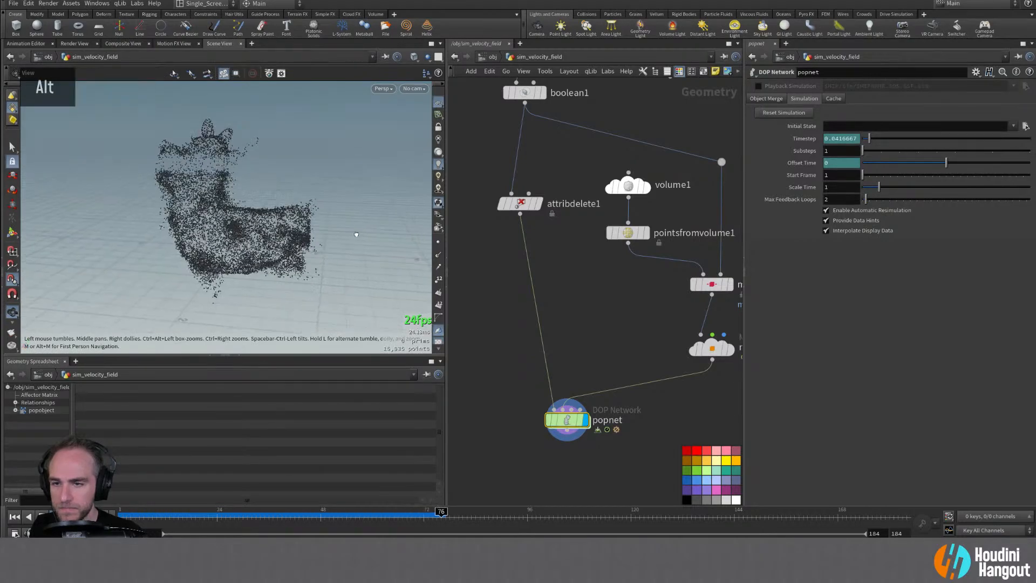
pyautogui.keyDown('alt'); pyautogui.moveTo(237, 173); pyautogui.dragTo(219, 159, button='right'); pyautogui.keyUp('alt')
pyautogui.keyDown('alt'); pyautogui.moveTo(219, 159); pyautogui.dragTo(240, 171); pyautogui.keyUp('alt')
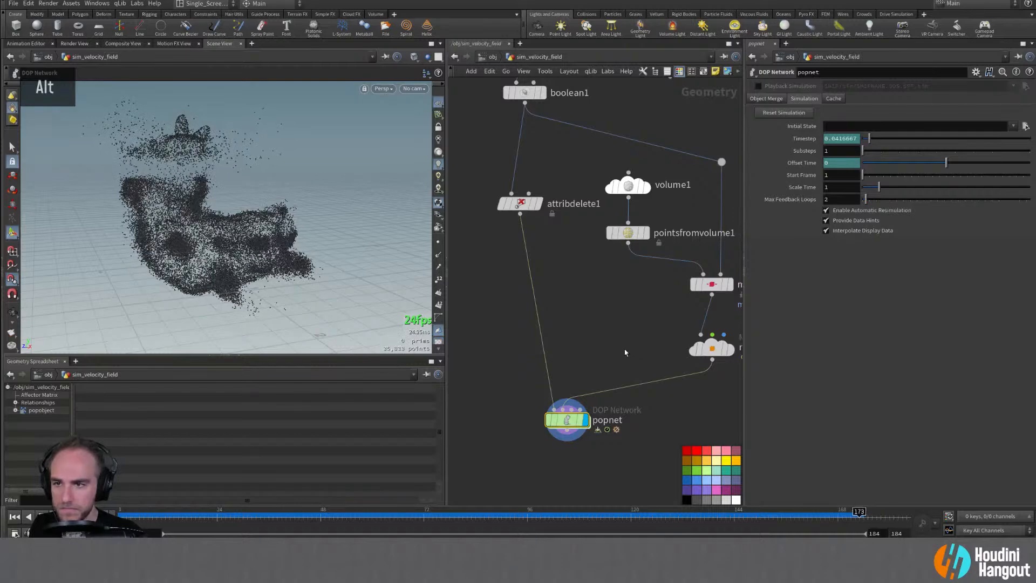
# Inspect mops_Velocity_Field's velocities and volume definition against the toy, and return the display to popnet
pyautogui.doubleClick(711, 349)
pyautogui.keyDown('alt'); pyautogui.moveTo(203, 223); pyautogui.dragTo(170, 215); pyautogui.keyUp('alt')
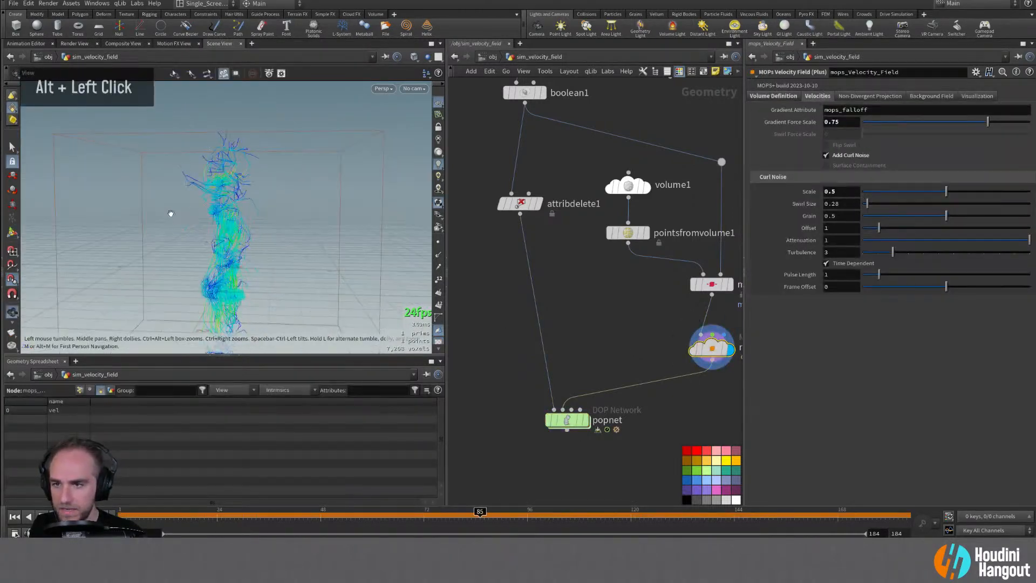
pyautogui.click(773, 96)
pyautogui.moveTo(697, 252); pyautogui.dragTo(656, 274, button='middle')
pyautogui.click(585, 210)
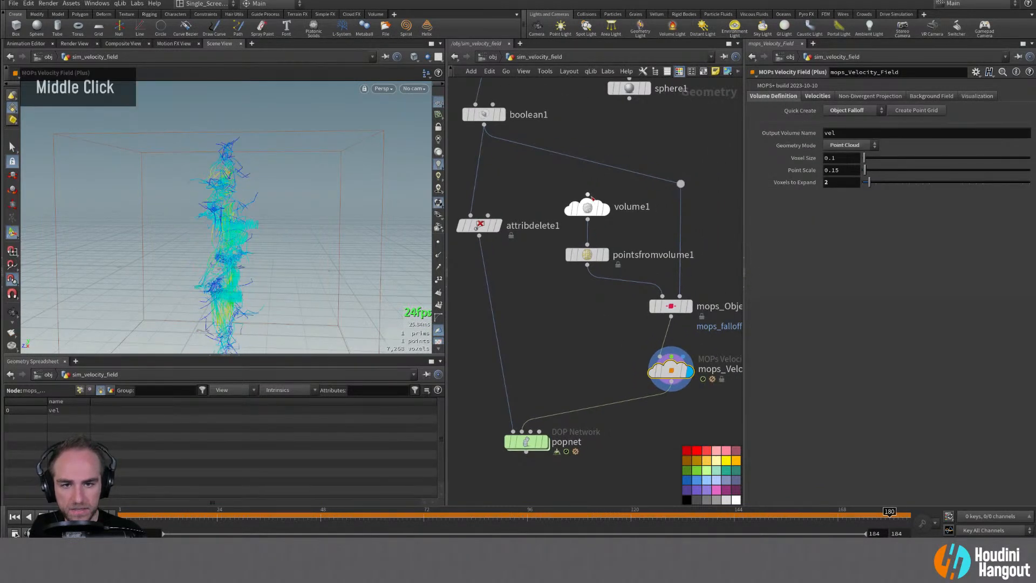
pyautogui.click(529, 444)
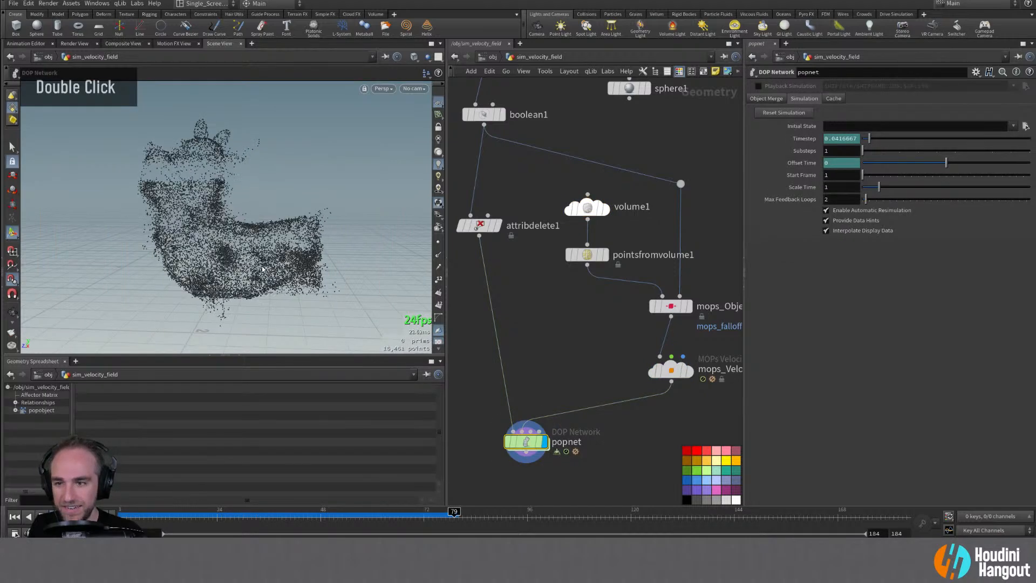
# Enlarge volume1's box around the rubber toy particles to about 2.42 x 2.10 x 2.56, and return to the first frame
pyautogui.click(588, 210)
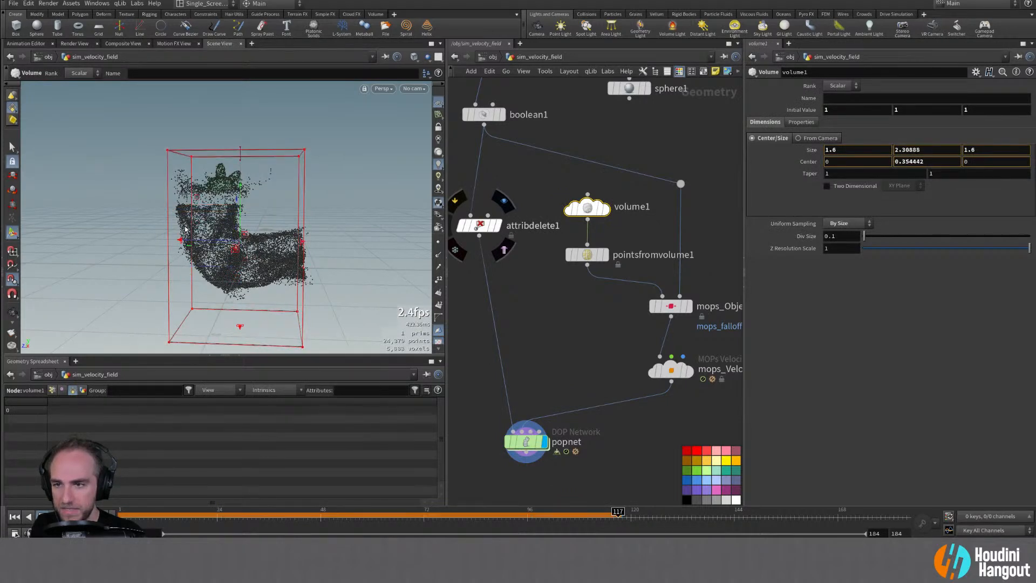
pyautogui.moveTo(164, 242); pyautogui.dragTo(140, 240)
pyautogui.moveTo(326, 244); pyautogui.dragTo(345, 245)
pyautogui.keyDown('alt'); pyautogui.moveTo(283, 285); pyautogui.dragTo(376, 279); pyautogui.keyUp('alt')
pyautogui.keyDown('alt'); pyautogui.moveTo(323, 281); pyautogui.dragTo(289, 305, button='right'); pyautogui.keyUp('alt')
pyautogui.keyDown('alt'); pyautogui.moveTo(288, 313); pyautogui.dragTo(250, 260, button='middle'); pyautogui.keyUp('alt')
pyautogui.moveTo(247, 253); pyautogui.dragTo(221, 245)
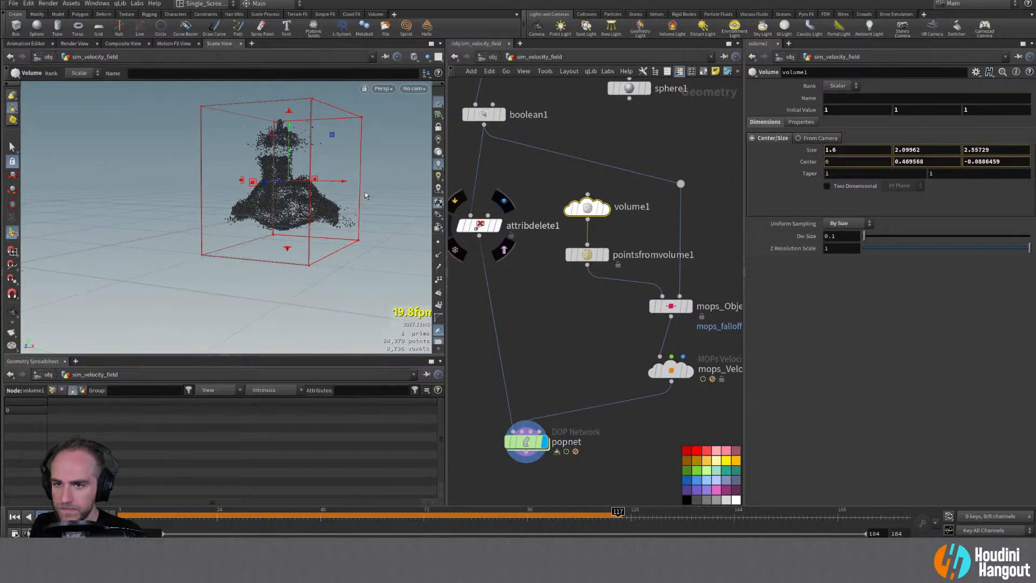
pyautogui.moveTo(366, 192); pyautogui.dragTo(371, 192)
pyautogui.keyDown('alt'); pyautogui.moveTo(333, 229); pyautogui.dragTo(124, 172); pyautogui.keyUp('alt')
pyautogui.hotkey('ctrl', 'Up')
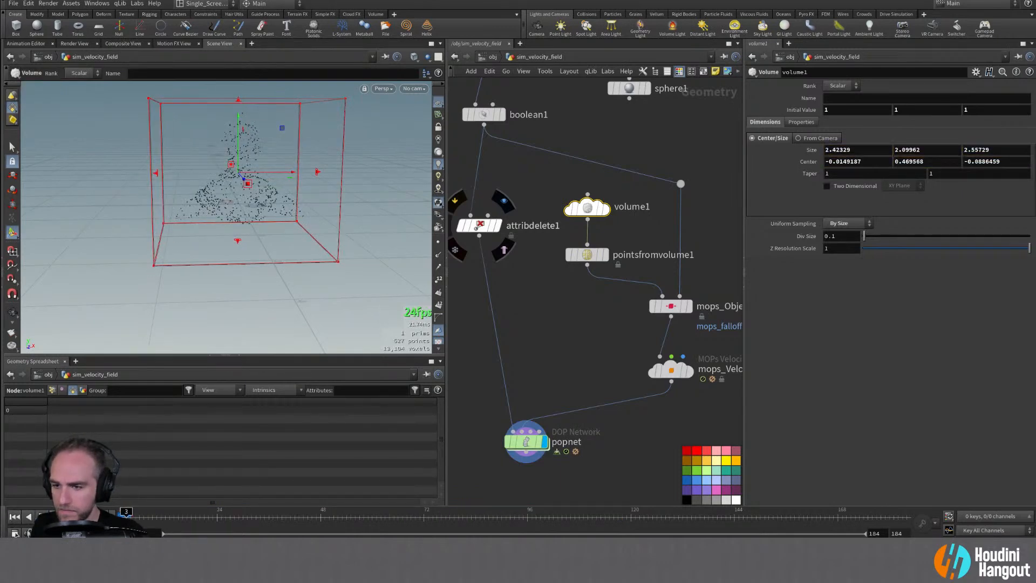
# Examine the particle simulation inside the enlarged volume from several angles
pyautogui.keyDown('alt'); pyautogui.moveTo(271, 221); pyautogui.dragTo(249, 292); pyautogui.keyUp('alt')
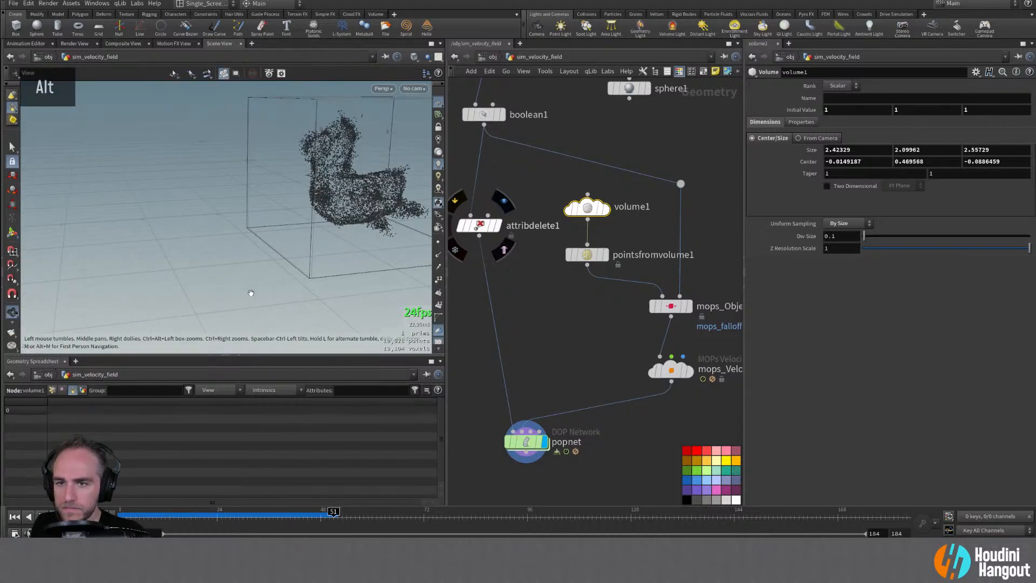
pyautogui.keyDown('alt'); pyautogui.moveTo(290, 307); pyautogui.dragTo(275, 291, button='middle'); pyautogui.keyUp('alt')
pyautogui.keyDown('alt'); pyautogui.moveTo(276, 291); pyautogui.dragTo(331, 200, button='right'); pyautogui.keyUp('alt')
pyautogui.keyDown('alt'); pyautogui.moveTo(330, 200); pyautogui.dragTo(271, 189); pyautogui.keyUp('alt')
pyautogui.keyDown('alt'); pyautogui.moveTo(270, 189); pyautogui.dragTo(227, 190, button='middle'); pyautogui.keyUp('alt')
pyautogui.keyDown('alt'); pyautogui.moveTo(226, 189); pyautogui.dragTo(226, 204, button='right'); pyautogui.keyUp('alt')
pyautogui.keyDown('alt'); pyautogui.moveTo(226, 203); pyautogui.dragTo(275, 248); pyautogui.keyUp('alt')
pyautogui.press('Return')
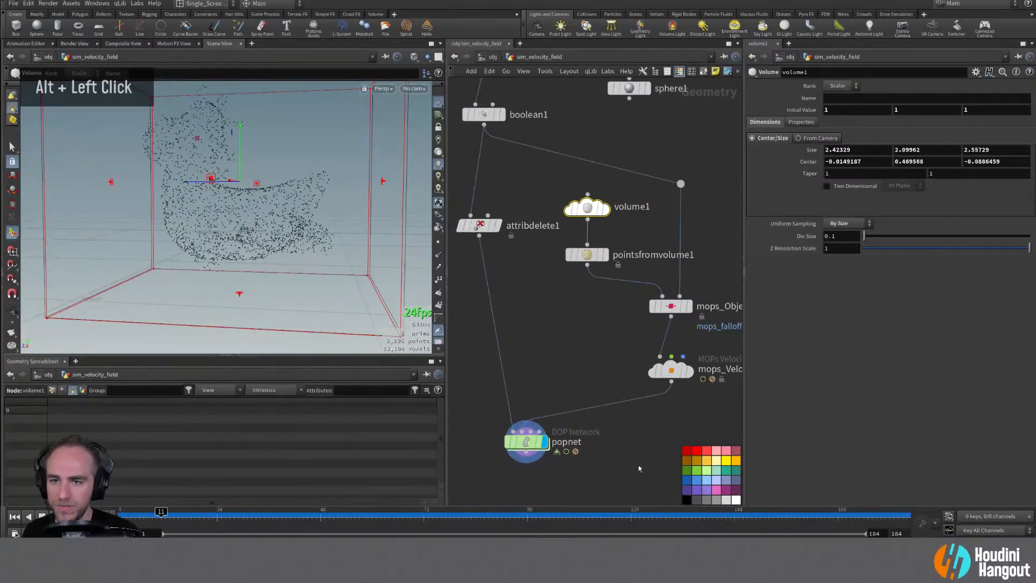
# Set the curl noise scale of mops_Velocity_Field to 1
pyautogui.click(671, 369)
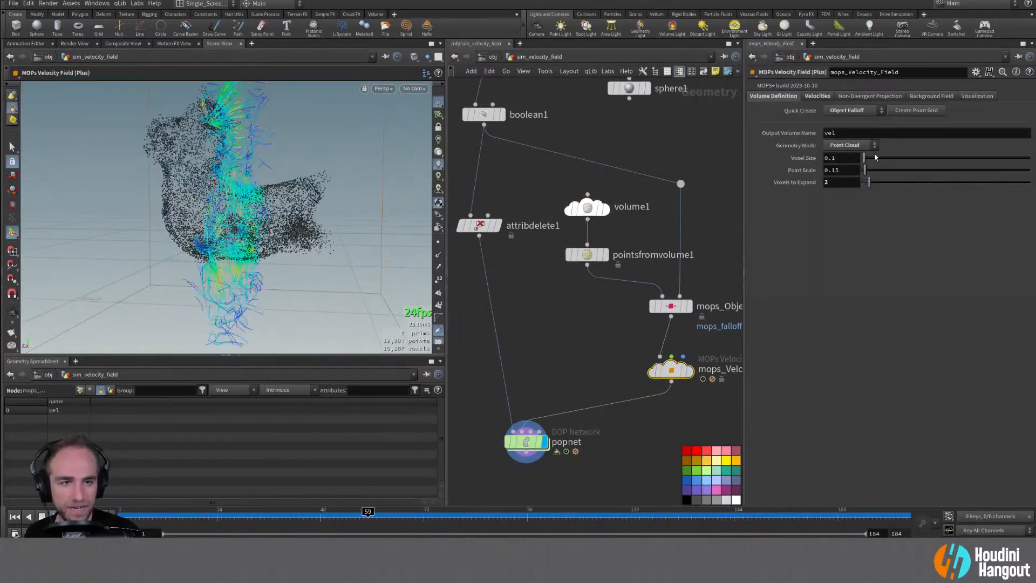
pyautogui.click(817, 95)
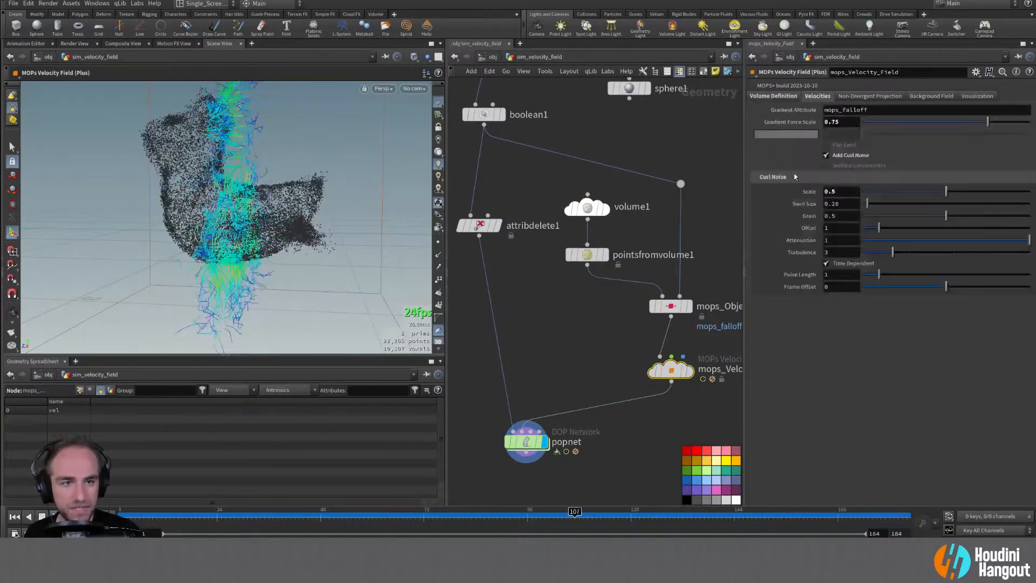
pyautogui.doubleClick(833, 191)
pyautogui.write('1')
pyautogui.press('Return')
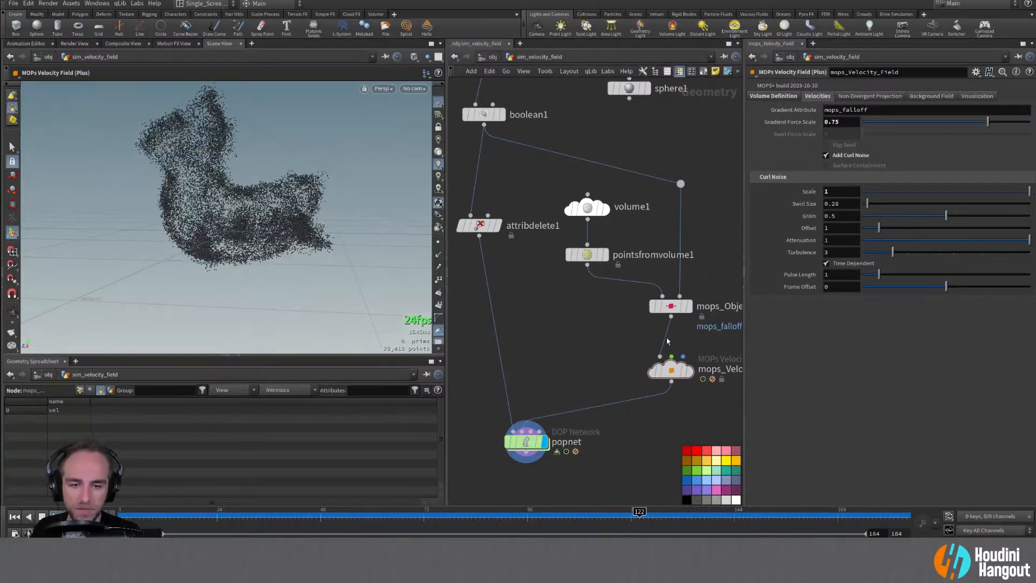
# Examine how the stronger curl noise moves the particles around the rubber toy, from all sides and at several distances
pyautogui.keyDown('alt'); pyautogui.moveTo(252, 237); pyautogui.dragTo(118, 233); pyautogui.keyUp('alt')
pyautogui.keyDown('alt'); pyautogui.moveTo(118, 233); pyautogui.dragTo(194, 221, button='right'); pyautogui.keyUp('alt')
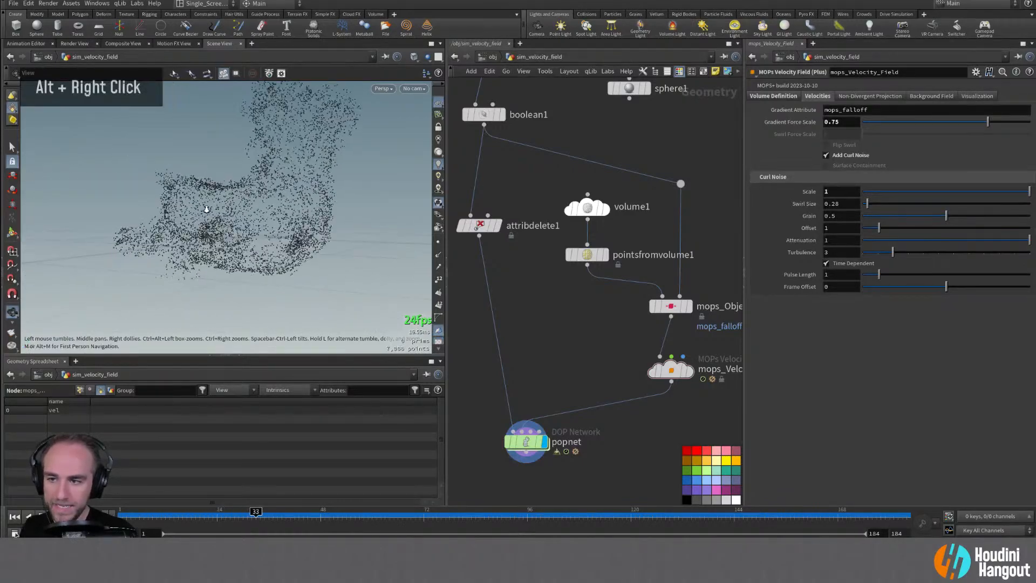
pyautogui.keyDown('alt'); pyautogui.moveTo(194, 221); pyautogui.dragTo(266, 209); pyautogui.keyUp('alt')
pyautogui.keyDown('alt'); pyautogui.moveTo(266, 209); pyautogui.dragTo(237, 216, button='right'); pyautogui.keyUp('alt')
pyautogui.keyDown('alt'); pyautogui.moveTo(237, 215); pyautogui.dragTo(310, 206); pyautogui.keyUp('alt')
pyautogui.keyDown('alt'); pyautogui.moveTo(310, 207); pyautogui.dragTo(259, 210, button='middle'); pyautogui.keyUp('alt')
pyautogui.keyDown('alt'); pyautogui.moveTo(259, 210); pyautogui.dragTo(205, 216); pyautogui.keyUp('alt')
pyautogui.keyDown('alt'); pyautogui.moveTo(205, 215); pyautogui.dragTo(162, 222, button='right'); pyautogui.keyUp('alt')
pyautogui.keyDown('alt'); pyautogui.moveTo(162, 221); pyautogui.dragTo(180, 216); pyautogui.keyUp('alt')
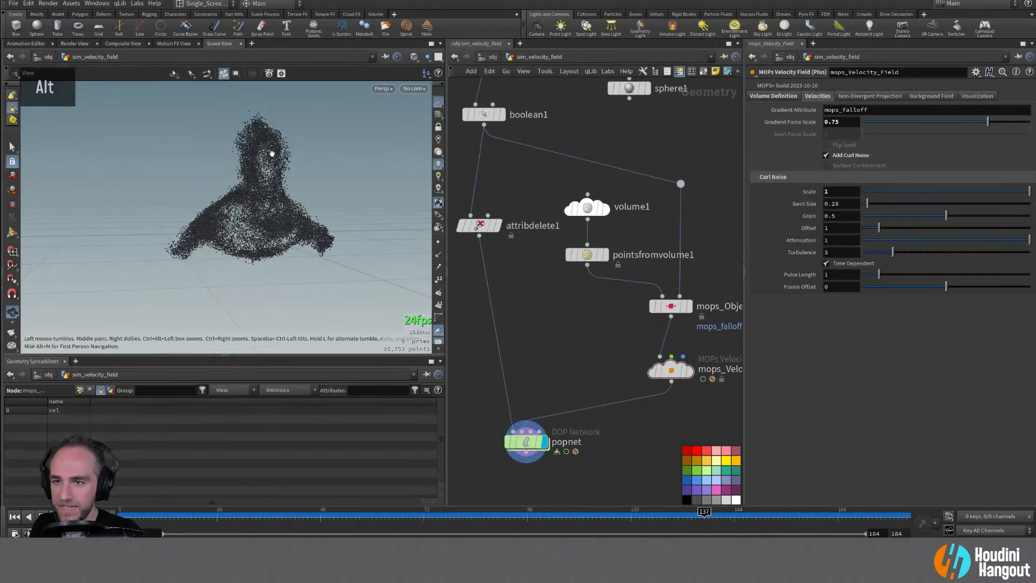
pyautogui.keyDown('alt'); pyautogui.moveTo(273, 155); pyautogui.dragTo(280, 173, button='right'); pyautogui.keyUp('alt')
pyautogui.keyDown('alt'); pyautogui.moveTo(280, 173); pyautogui.dragTo(278, 185, button='middle'); pyautogui.keyUp('alt')
pyautogui.keyDown('alt'); pyautogui.moveTo(278, 185); pyautogui.dragTo(258, 191); pyautogui.keyUp('alt')
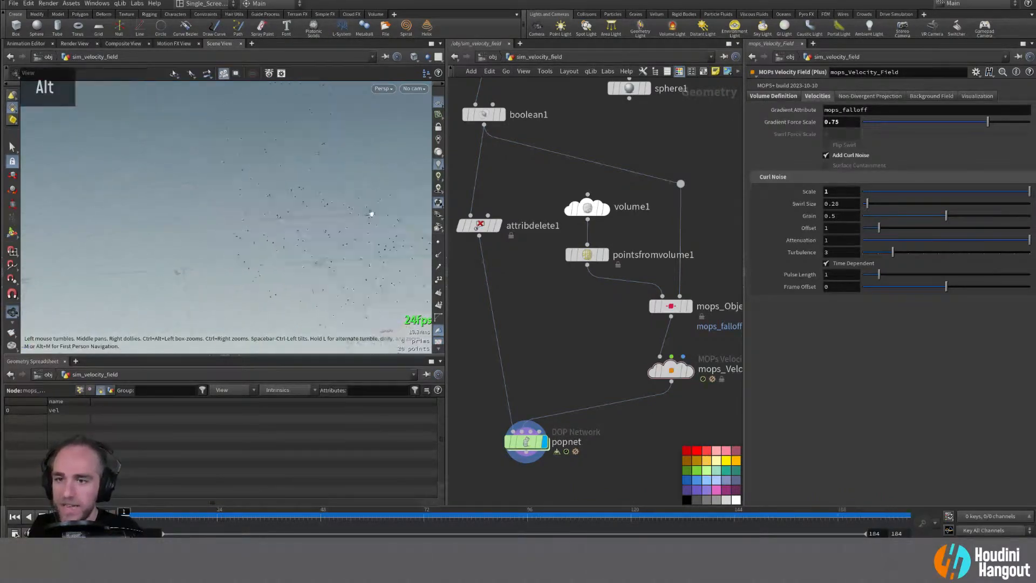
pyautogui.keyDown('alt'); pyautogui.moveTo(279, 193); pyautogui.dragTo(292, 205, button='right'); pyautogui.keyUp('alt')
pyautogui.keyDown('alt'); pyautogui.moveTo(292, 205); pyautogui.dragTo(302, 231); pyautogui.keyUp('alt')
pyautogui.keyDown('alt'); pyautogui.moveTo(302, 231); pyautogui.dragTo(262, 234, button='middle'); pyautogui.keyUp('alt')
pyautogui.keyDown('alt'); pyautogui.moveTo(261, 234); pyautogui.dragTo(243, 237); pyautogui.keyUp('alt')
pyautogui.keyDown('alt'); pyautogui.moveTo(243, 237); pyautogui.dragTo(224, 235, button='right'); pyautogui.keyUp('alt')
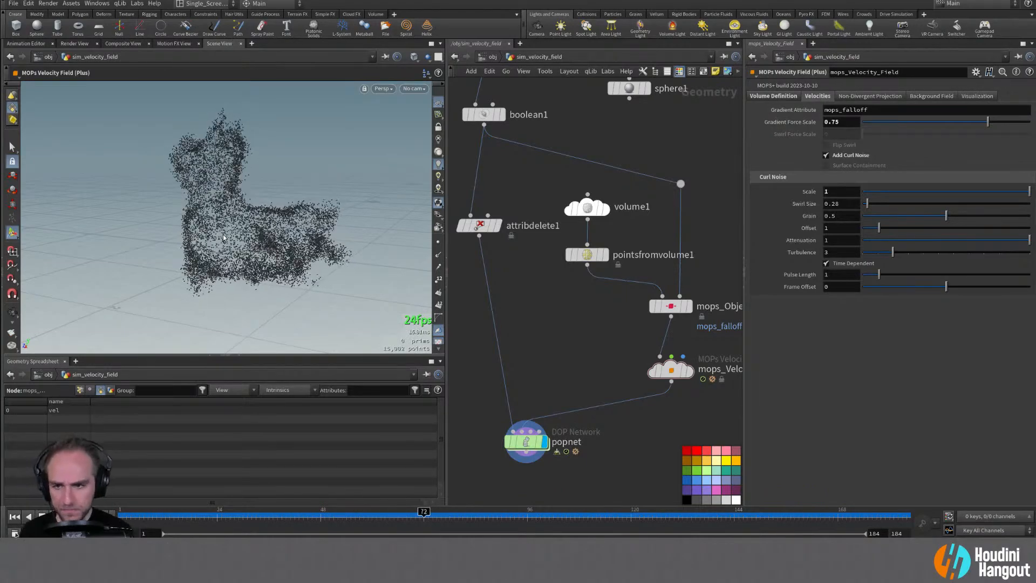
pyautogui.keyDown('alt'); pyautogui.moveTo(223, 238); pyautogui.dragTo(237, 233, button='right'); pyautogui.keyUp('alt')
pyautogui.keyDown('alt'); pyautogui.moveTo(237, 233); pyautogui.dragTo(241, 231); pyautogui.keyUp('alt')
pyautogui.keyDown('alt'); pyautogui.moveTo(241, 230); pyautogui.dragTo(261, 181, button='right'); pyautogui.keyUp('alt')
pyautogui.keyDown('alt'); pyautogui.moveTo(261, 180); pyautogui.dragTo(308, 204); pyautogui.keyUp('alt')
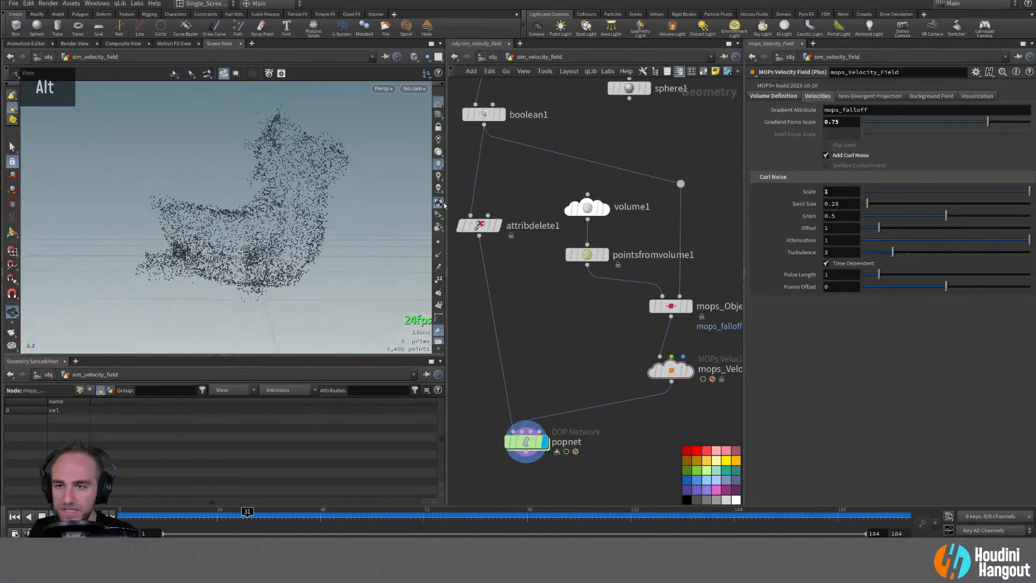
pyautogui.keyDown('alt'); pyautogui.moveTo(254, 178); pyautogui.dragTo(266, 181); pyautogui.keyUp('alt')
pyautogui.keyDown('alt'); pyautogui.moveTo(266, 180); pyautogui.dragTo(248, 205, button='middle'); pyautogui.keyUp('alt')
pyautogui.keyDown('alt'); pyautogui.moveTo(248, 205); pyautogui.dragTo(214, 254); pyautogui.keyUp('alt')
pyautogui.keyDown('alt'); pyautogui.moveTo(214, 254); pyautogui.dragTo(205, 237, button='middle'); pyautogui.keyUp('alt')
pyautogui.keyDown('alt'); pyautogui.moveTo(205, 237); pyautogui.dragTo(214, 311, button='right'); pyautogui.keyUp('alt')
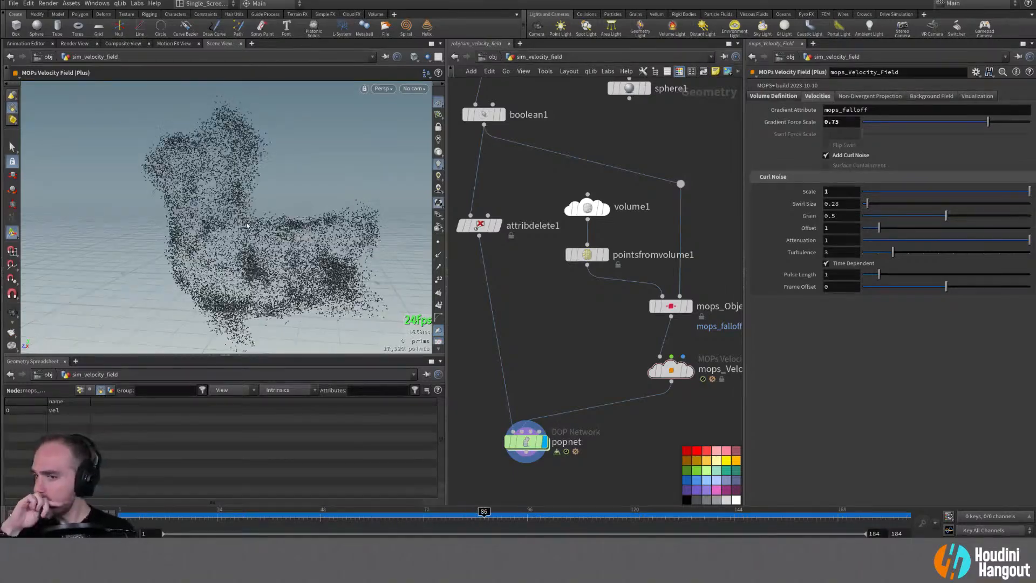
pyautogui.keyDown('alt'); pyautogui.moveTo(228, 288); pyautogui.dragTo(243, 240); pyautogui.keyUp('alt')
pyautogui.keyDown('alt'); pyautogui.moveTo(243, 240); pyautogui.dragTo(229, 244, button='right'); pyautogui.keyUp('alt')
pyautogui.keyDown('alt'); pyautogui.moveTo(230, 239); pyautogui.dragTo(210, 261); pyautogui.keyUp('alt')
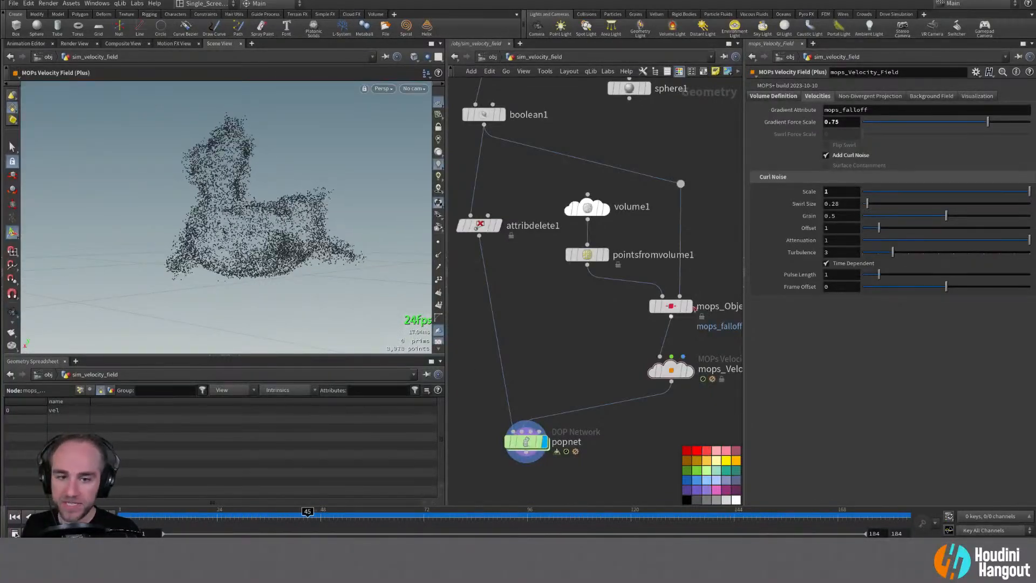
# Select mops_Object_Falloff, nudge it into line above mops_Velocity_Field's first input, and view the particles from another angle
pyautogui.keyDown('alt'); pyautogui.moveTo(664, 345); pyautogui.dragTo(614, 345, button='middle'); pyautogui.keyUp('alt')
pyautogui.click(615, 309)
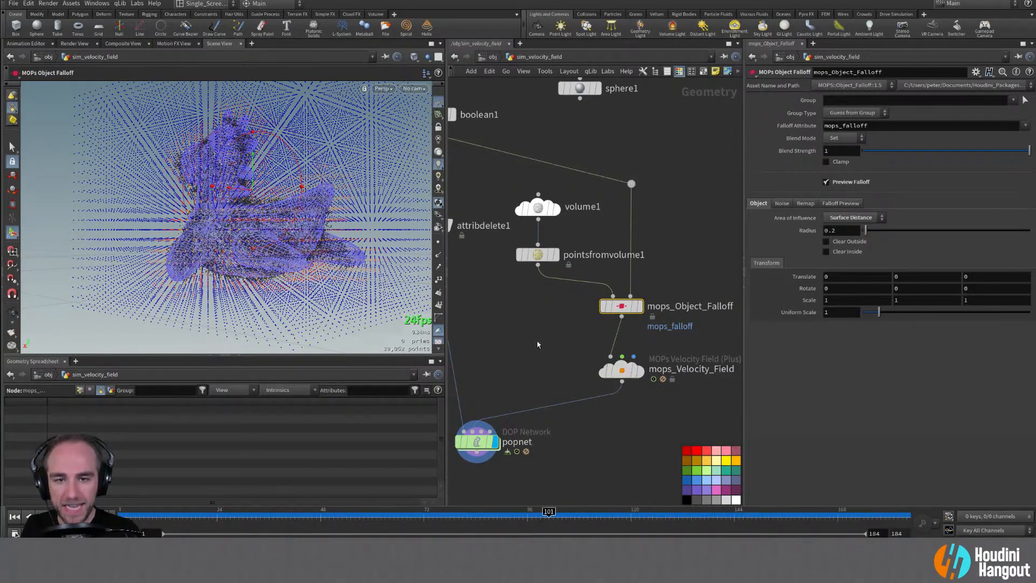
pyautogui.moveTo(600, 303); pyautogui.dragTo(588, 305)
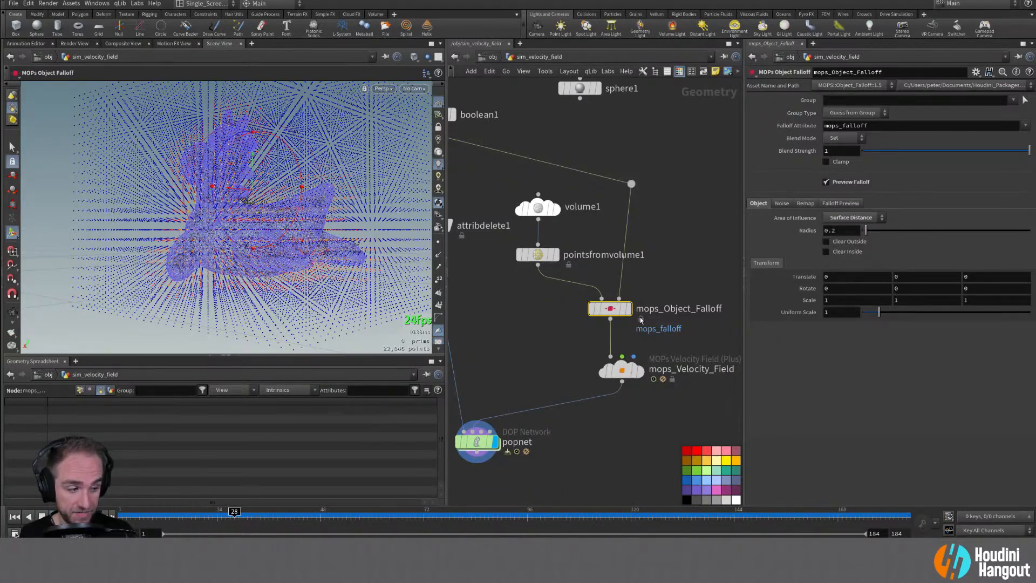
pyautogui.keyDown('alt'); pyautogui.click(253, 201); pyautogui.keyUp('alt')
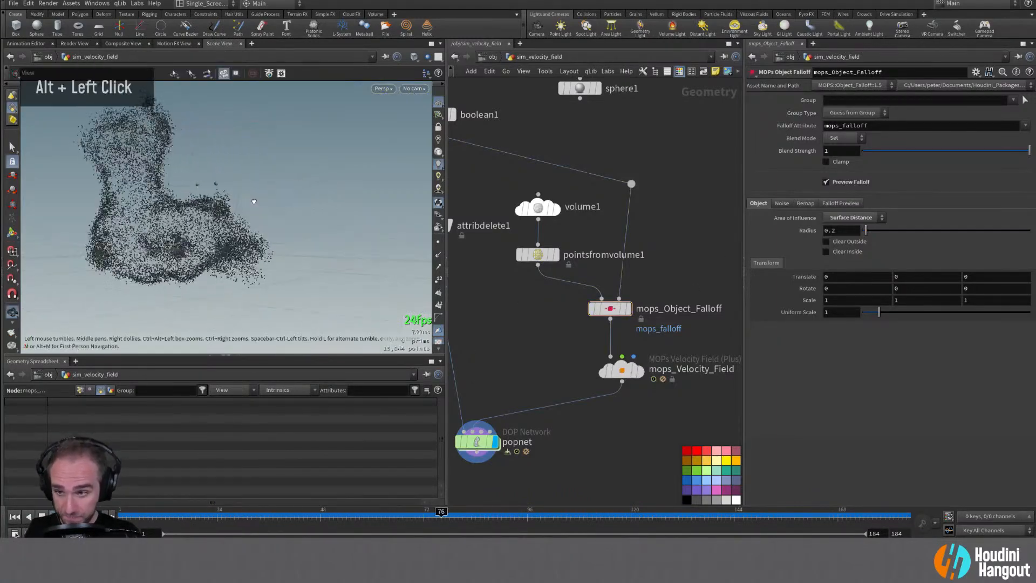
# Display mops_Object_Falloff and try the Volume visualization type on mops_Velocity_Field before returning it to Plane
pyautogui.doubleClick(611, 308)
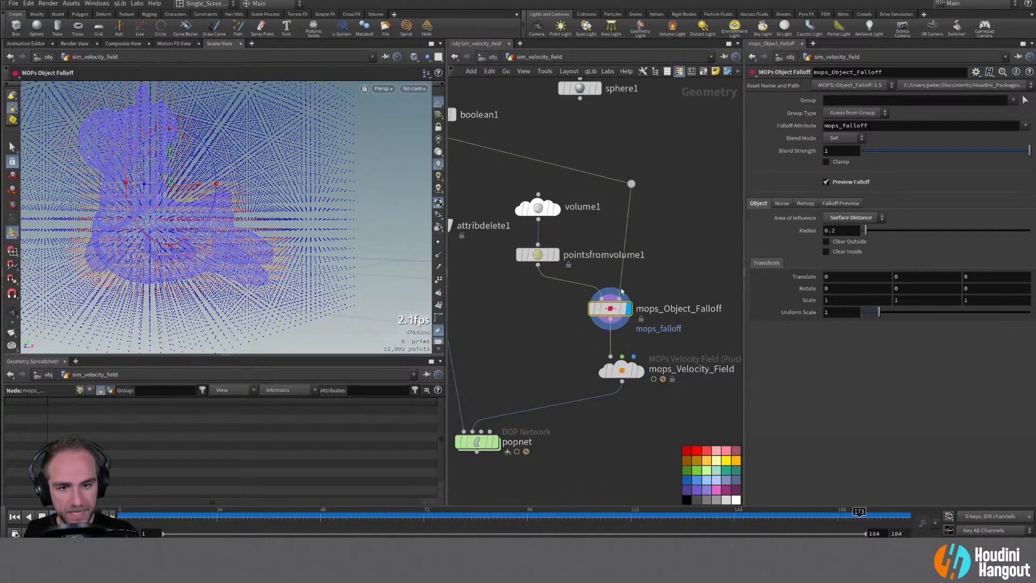
pyautogui.click(622, 377)
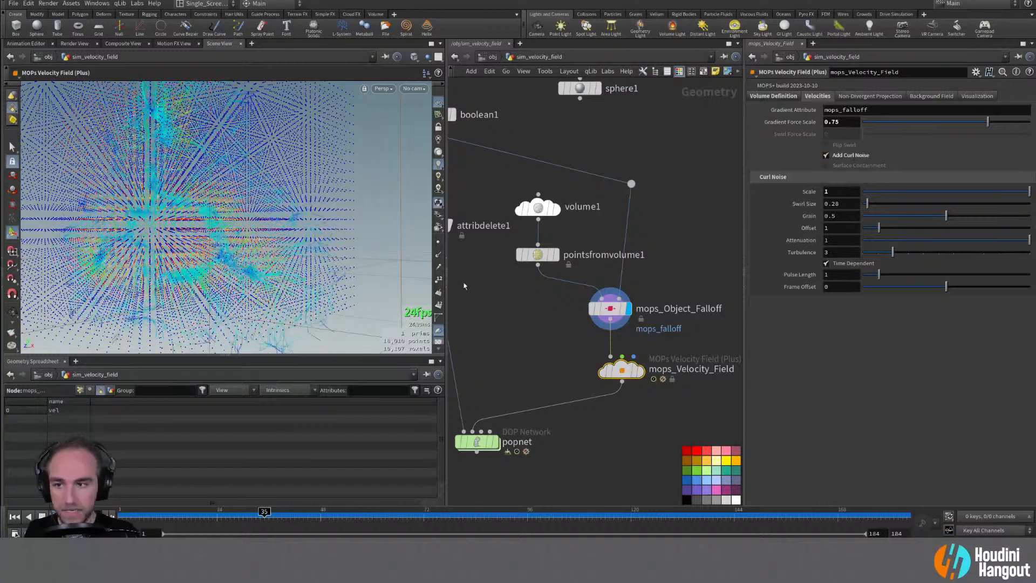
pyautogui.click(977, 96)
pyautogui.click(851, 110)
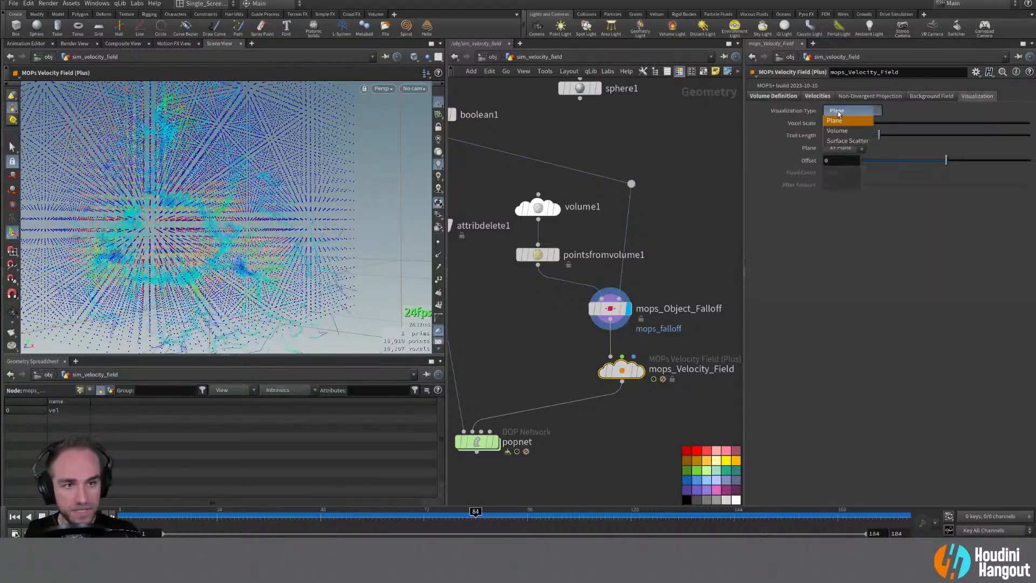
pyautogui.click(841, 242)
pyautogui.click(852, 111)
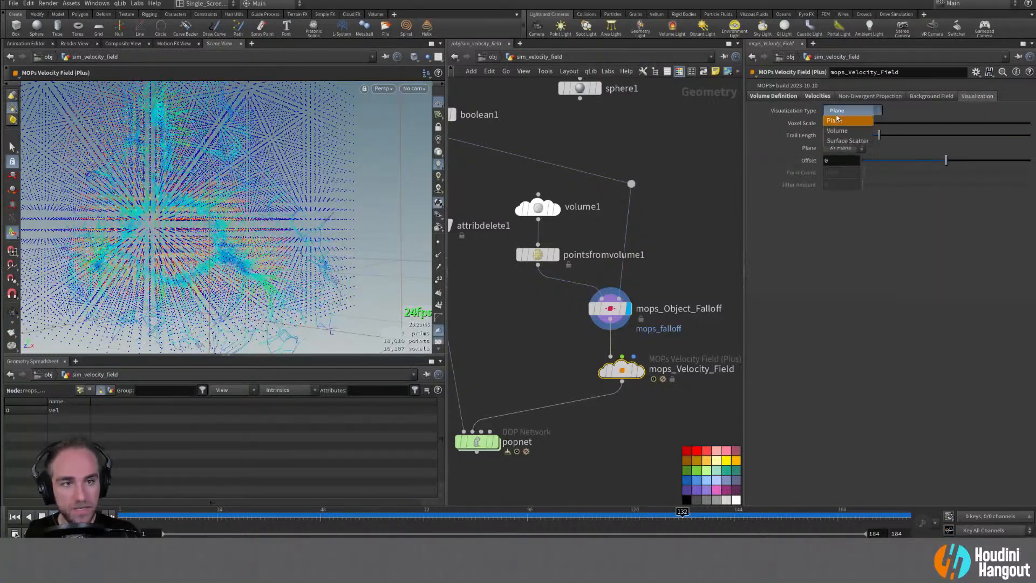
pyautogui.click(838, 131)
pyautogui.keyDown('alt'); pyautogui.moveTo(229, 231); pyautogui.dragTo(139, 243, button='right'); pyautogui.keyUp('alt')
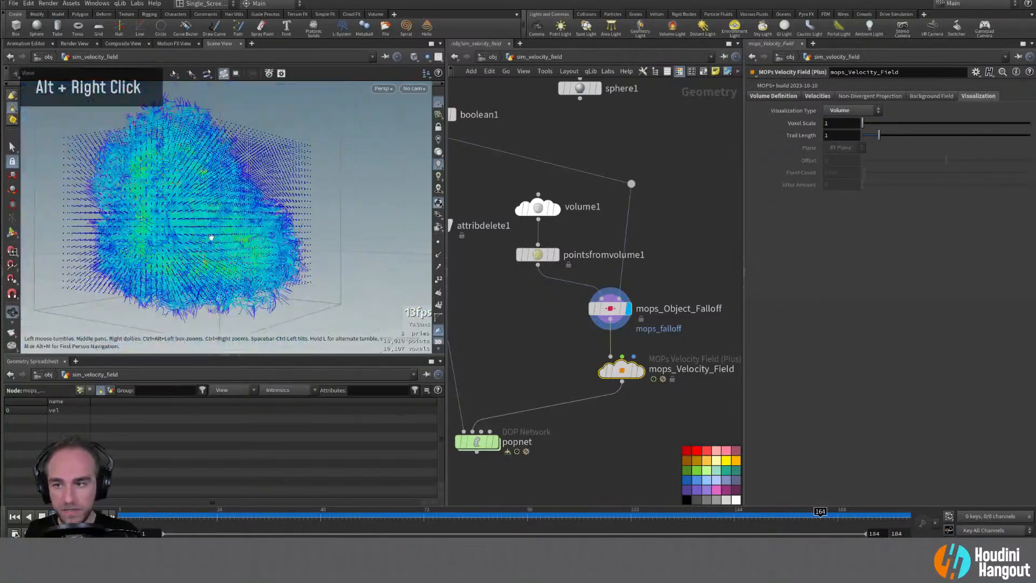
pyautogui.click(840, 111)
pyautogui.click(837, 121)
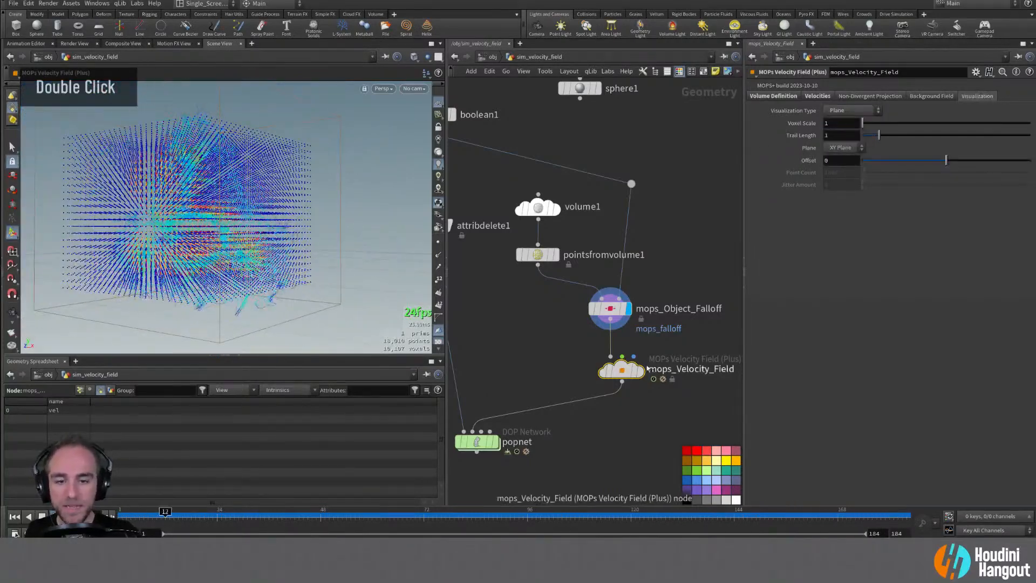
# Display mops_Velocity_Field and review its volume definition and velocity settings
pyautogui.moveTo(624, 371)
pyautogui.press('alt')
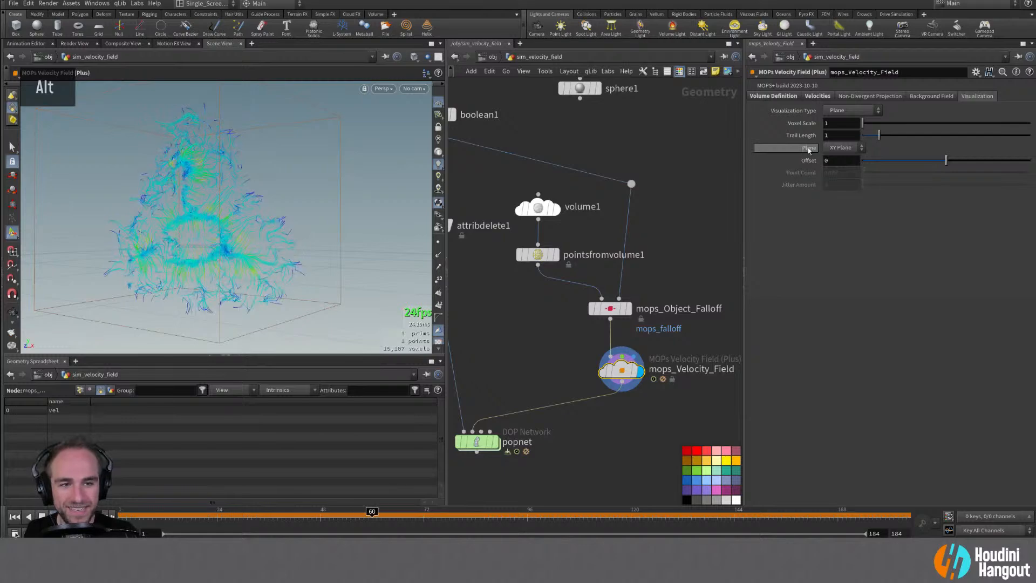
pyautogui.click(773, 96)
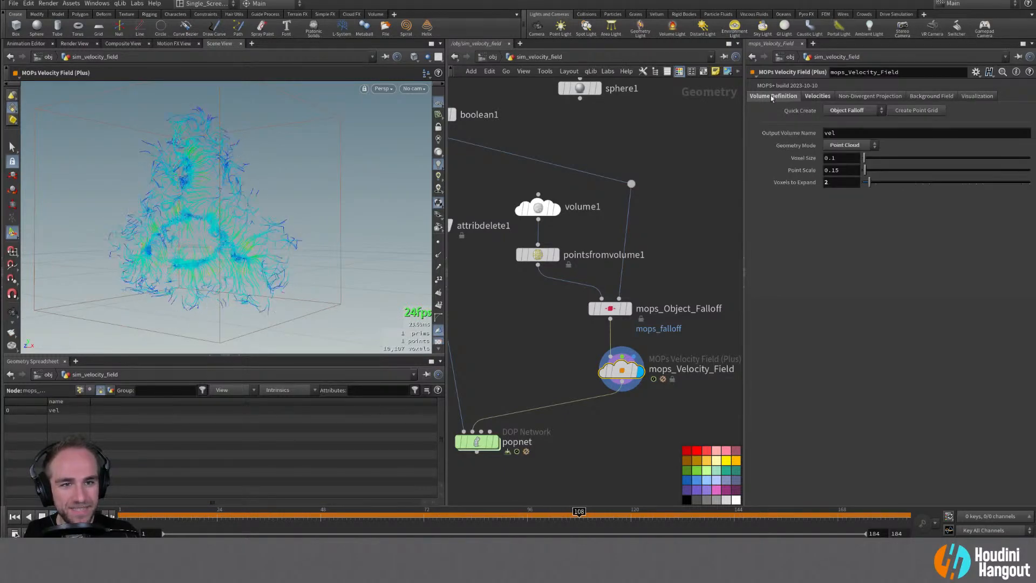
pyautogui.click(815, 96)
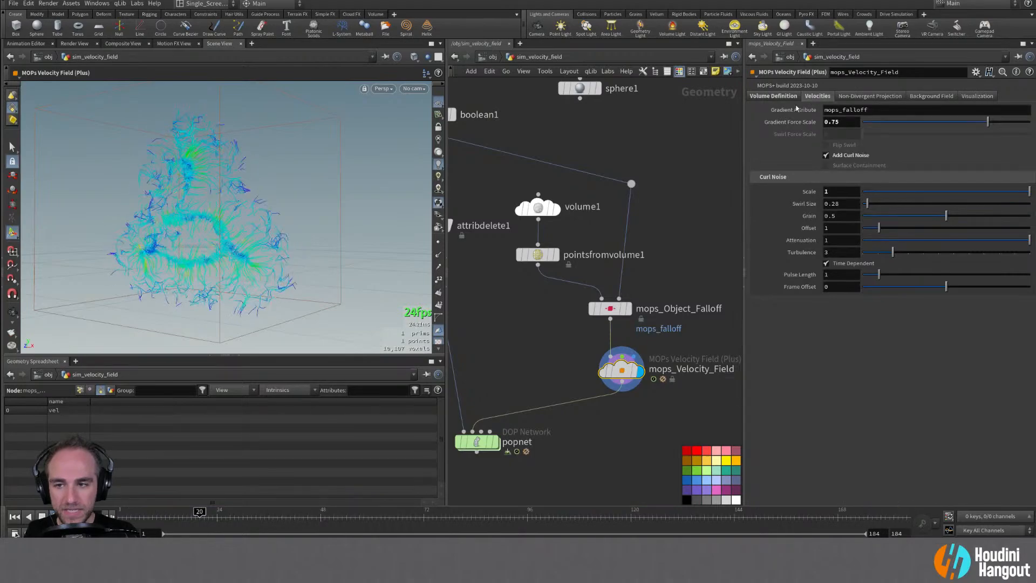
# Compare mops_Object_Falloff with mops_Velocity_Field, and check the velocity field's geometry modes and the description of Voxels to Expand
pyautogui.doubleClick(626, 308)
pyautogui.keyDown('alt'); pyautogui.moveTo(342, 313); pyautogui.dragTo(167, 232); pyautogui.keyUp('alt')
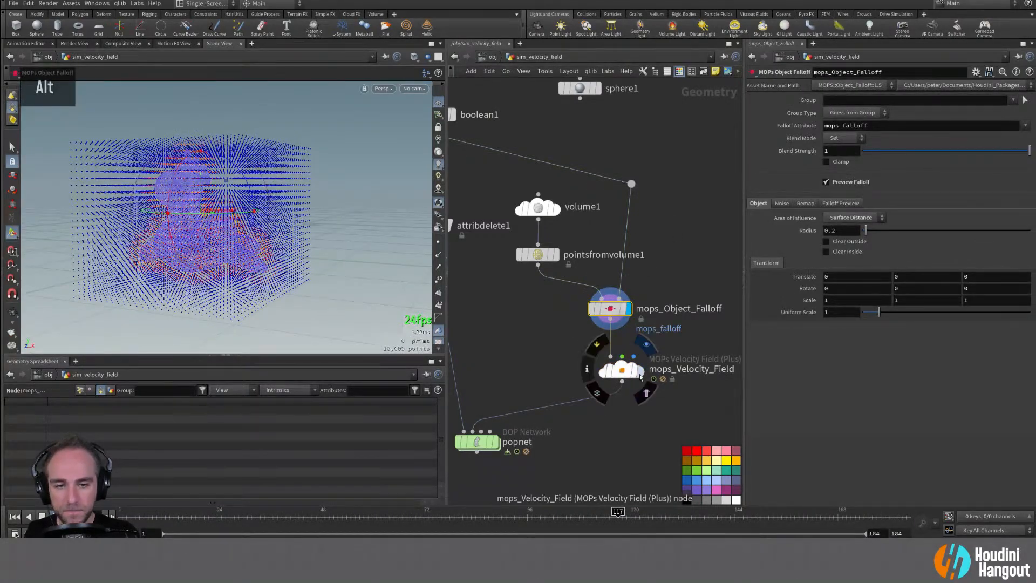
pyautogui.doubleClick(622, 372)
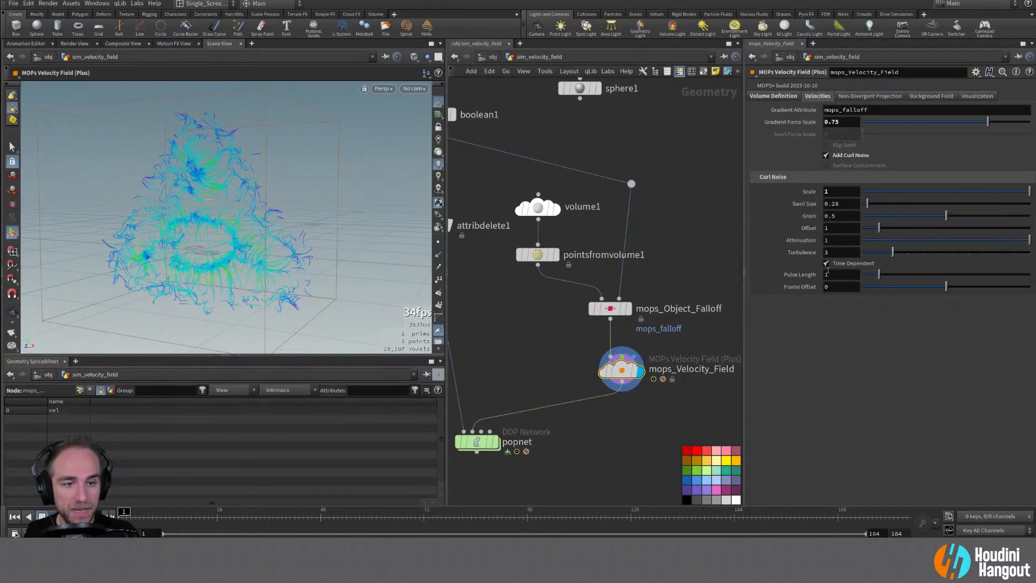
pyautogui.click(792, 98)
pyautogui.click(846, 147)
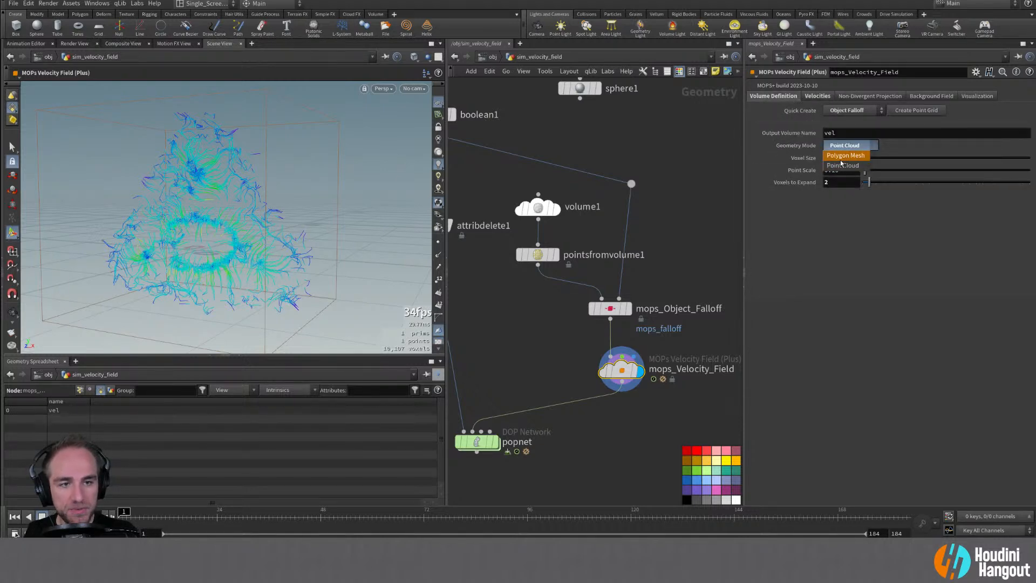
pyautogui.click(842, 165)
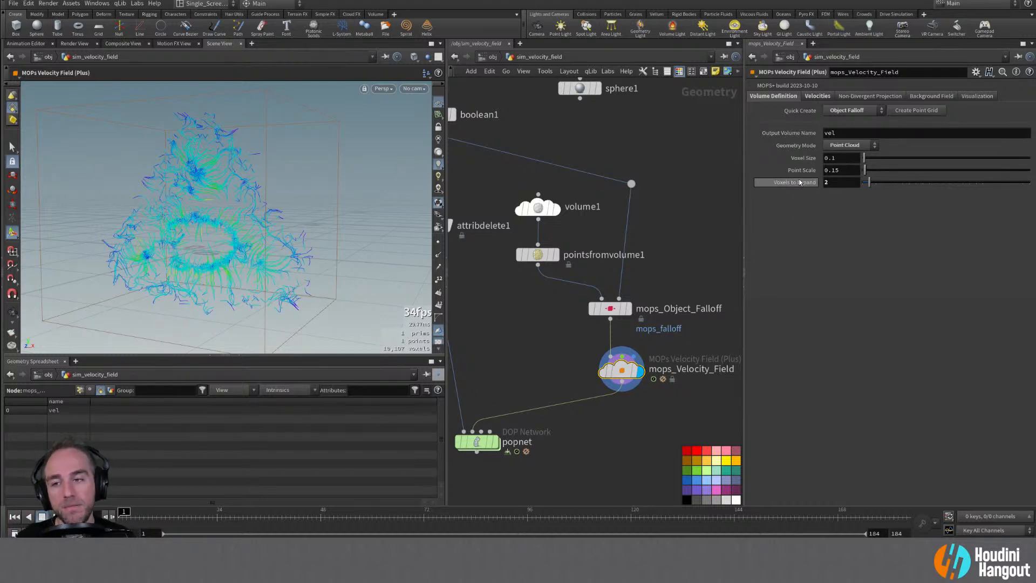
pyautogui.moveTo(798, 183)
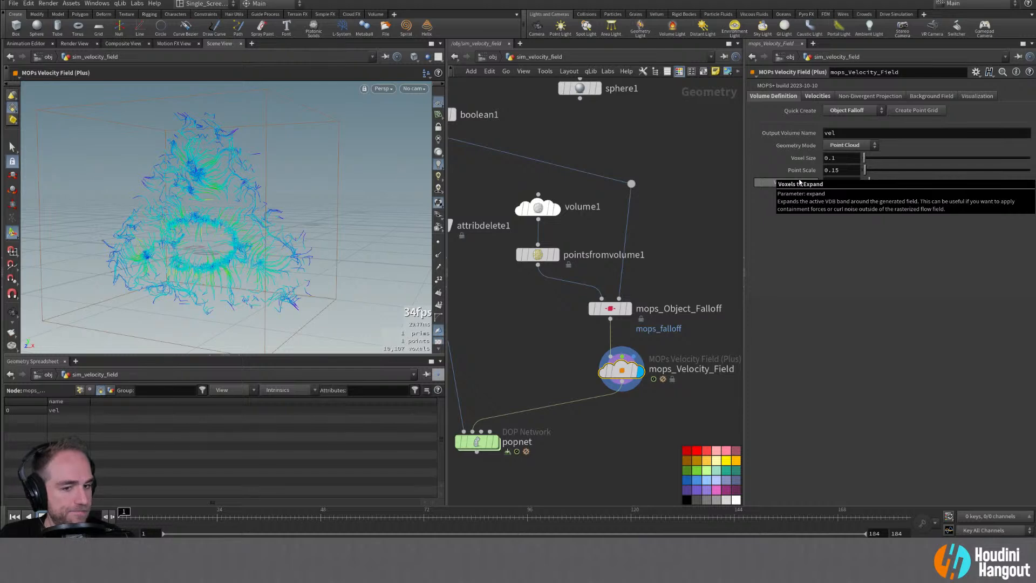
# Display mops_Object_Falloff and enable its falloff remap
pyautogui.click(614, 315)
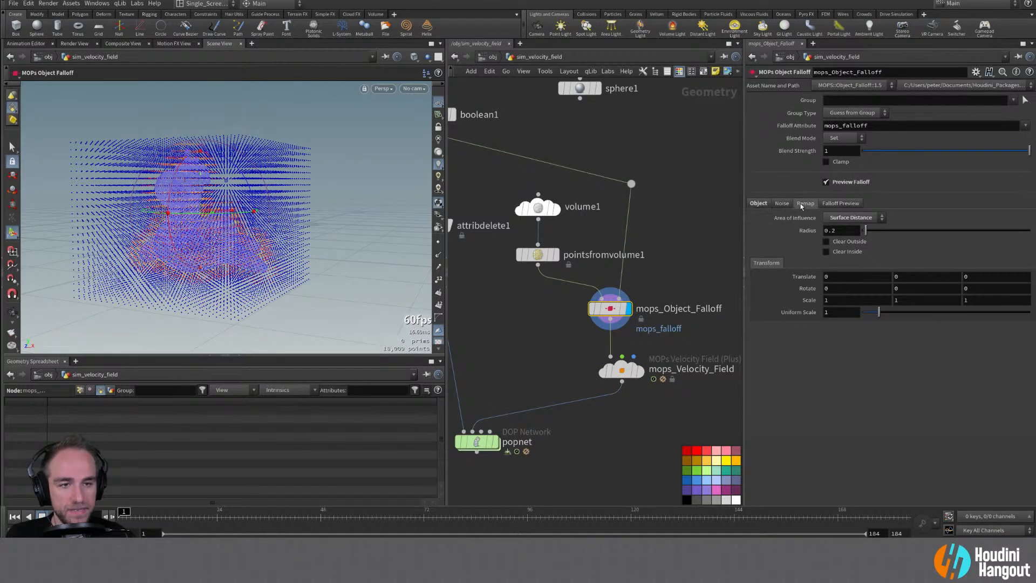
pyautogui.click(804, 204)
# Examine the falloff-colored points around the rubber toy from several angles and distances
pyautogui.keyDown('alt'); pyautogui.moveTo(212, 244); pyautogui.dragTo(233, 241, button='right'); pyautogui.keyUp('alt')
pyautogui.keyDown('alt'); pyautogui.moveTo(233, 241); pyautogui.dragTo(270, 235); pyautogui.keyUp('alt')
pyautogui.keyDown('alt'); pyautogui.moveTo(270, 236); pyautogui.dragTo(199, 222, button='right'); pyautogui.keyUp('alt')
pyautogui.keyDown('alt'); pyautogui.moveTo(199, 223); pyautogui.dragTo(205, 218, button='middle'); pyautogui.keyUp('alt')
pyautogui.keyDown('alt'); pyautogui.moveTo(205, 219); pyautogui.dragTo(178, 226); pyautogui.keyUp('alt')
pyautogui.keyDown('alt'); pyautogui.moveTo(178, 227); pyautogui.dragTo(143, 232, button='right'); pyautogui.keyUp('alt')
pyautogui.keyDown('alt'); pyautogui.moveTo(144, 232); pyautogui.dragTo(210, 215); pyautogui.keyUp('alt')
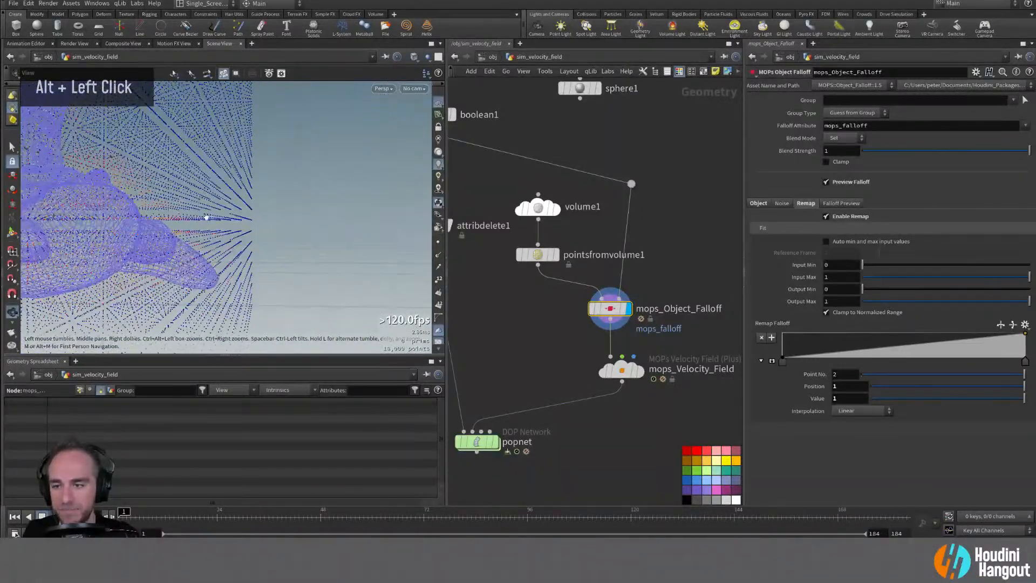
pyautogui.keyDown('alt'); pyautogui.moveTo(211, 214); pyautogui.dragTo(307, 221, button='middle'); pyautogui.keyUp('alt')
pyautogui.keyDown('alt'); pyautogui.moveTo(308, 221); pyautogui.dragTo(317, 226, button='right'); pyautogui.keyUp('alt')
pyautogui.keyDown('alt'); pyautogui.moveTo(317, 227); pyautogui.dragTo(258, 237, button='middle'); pyautogui.keyUp('alt')
pyautogui.keyDown('alt'); pyautogui.moveTo(259, 237); pyautogui.dragTo(232, 248, button='right'); pyautogui.keyUp('alt')
pyautogui.keyDown('alt'); pyautogui.moveTo(232, 248); pyautogui.dragTo(233, 252); pyautogui.keyUp('alt')
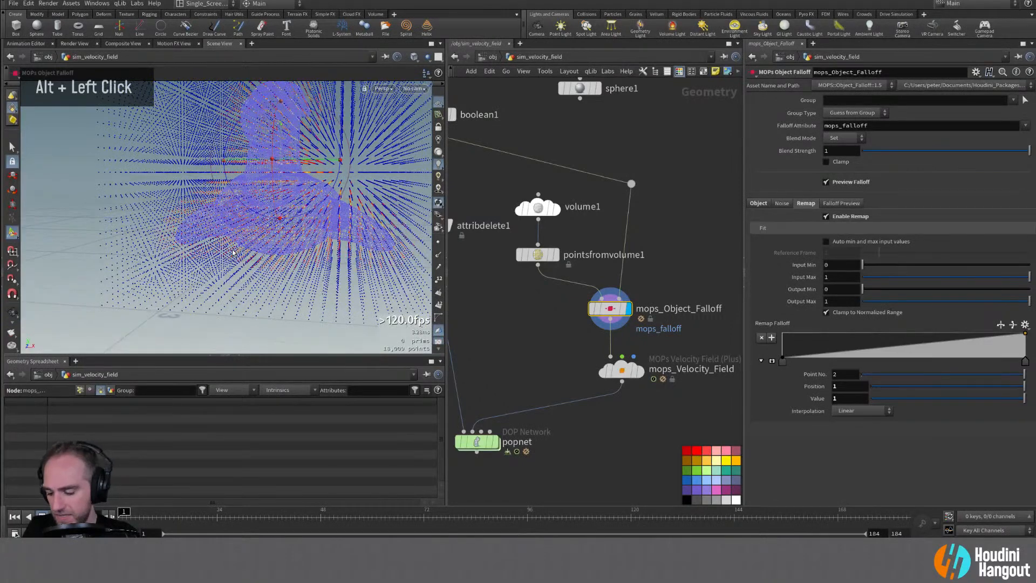
# Set the viewport's background color scheme to Grey
pyautogui.press('d')
pyautogui.click(285, 149)
pyautogui.click(96, 165)
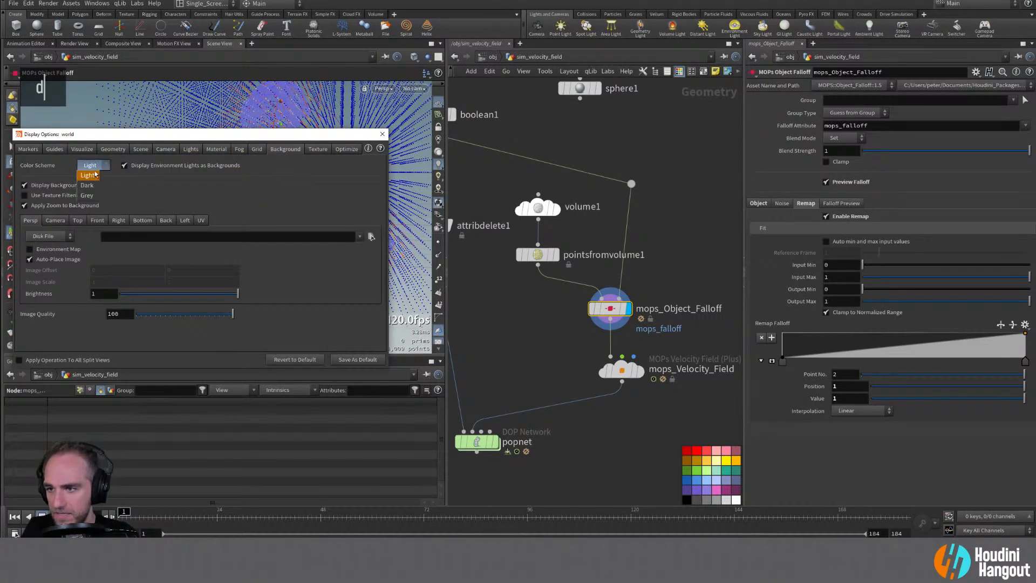
pyautogui.click(87, 195)
pyautogui.click(382, 133)
# Try a lower remap Input Max on mops_Object_Falloff, return it to 1, and inspect the toy close up
pyautogui.keyDown('alt'); pyautogui.moveTo(311, 233); pyautogui.dragTo(285, 231); pyautogui.keyUp('alt')
pyautogui.keyDown('alt'); pyautogui.moveTo(285, 232); pyautogui.dragTo(356, 151, button='right'); pyautogui.keyUp('alt')
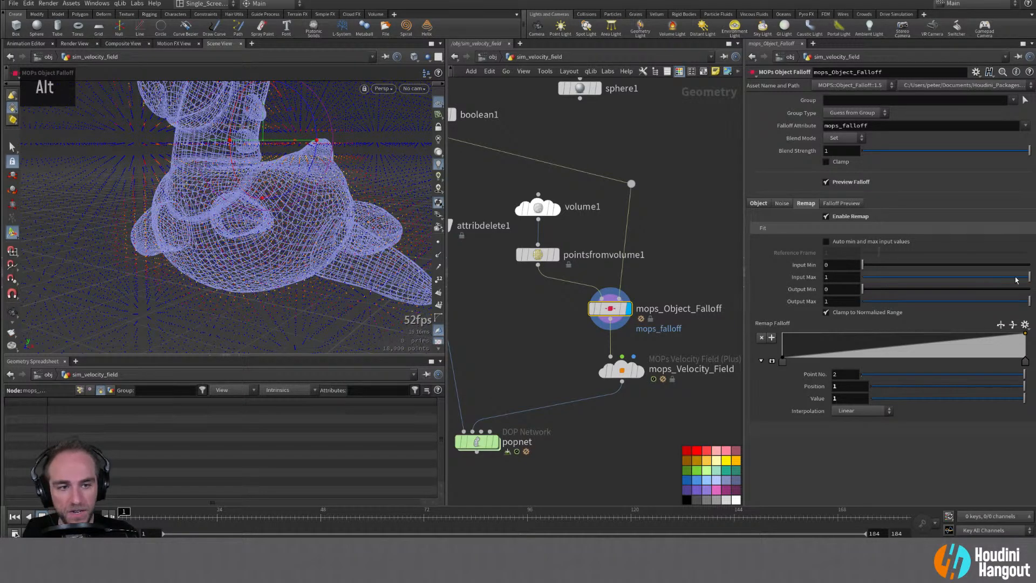
pyautogui.moveTo(905, 281); pyautogui.dragTo(1030, 277)
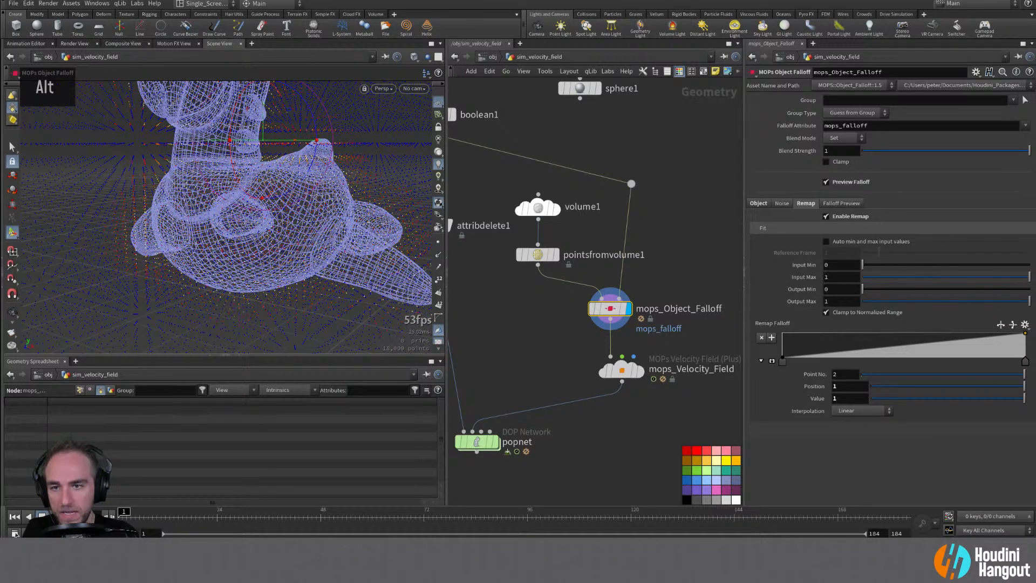
pyautogui.keyDown('alt'); pyautogui.moveTo(212, 180); pyautogui.dragTo(259, 177); pyautogui.keyUp('alt')
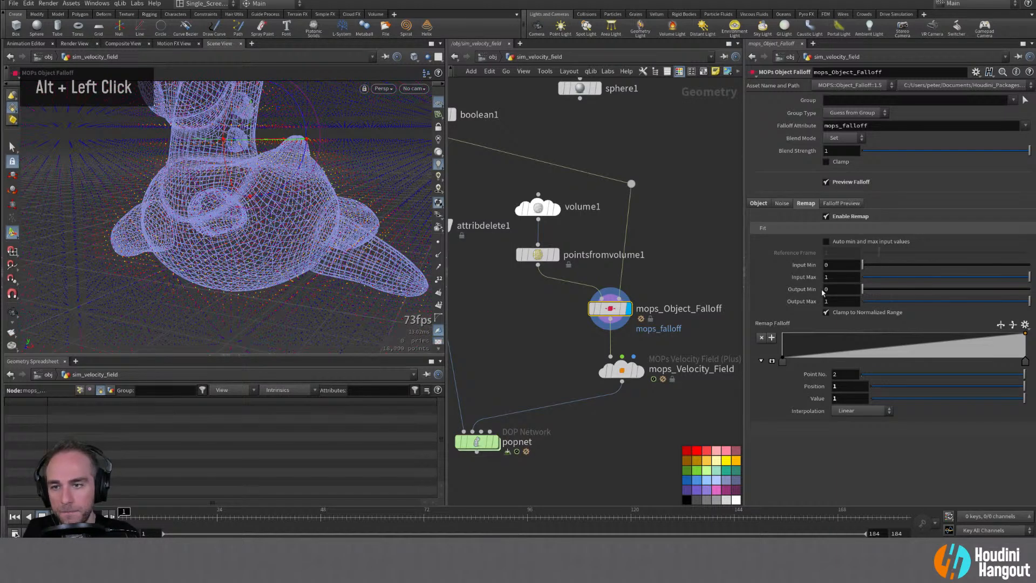
# Try a descending remap ramp from 1 to 0 with an extra point at position 0.226667, value 0.716667, and undo it
pyautogui.moveTo(818, 358); pyautogui.dragTo(837, 342)
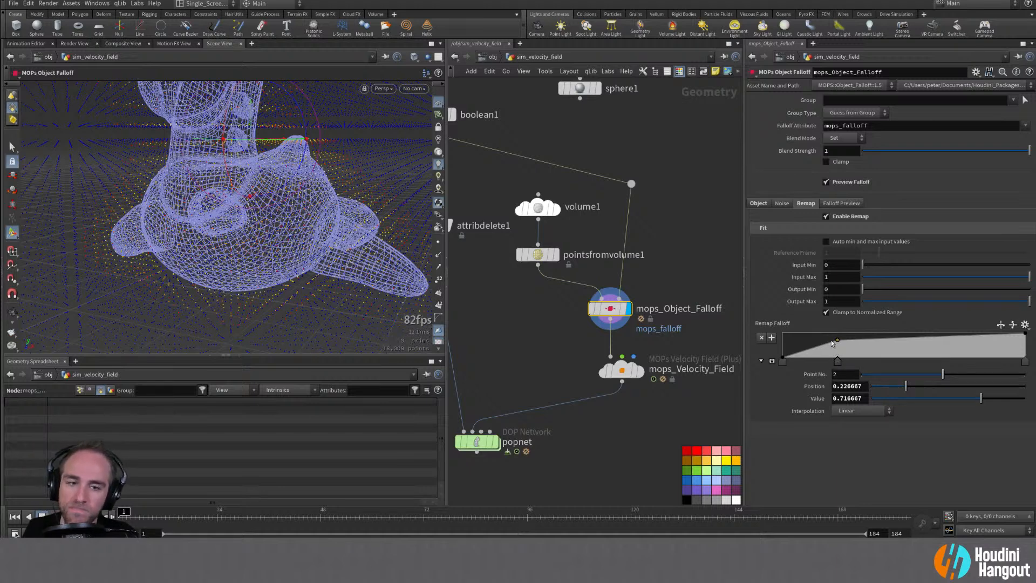
pyautogui.moveTo(782, 359); pyautogui.dragTo(782, 336)
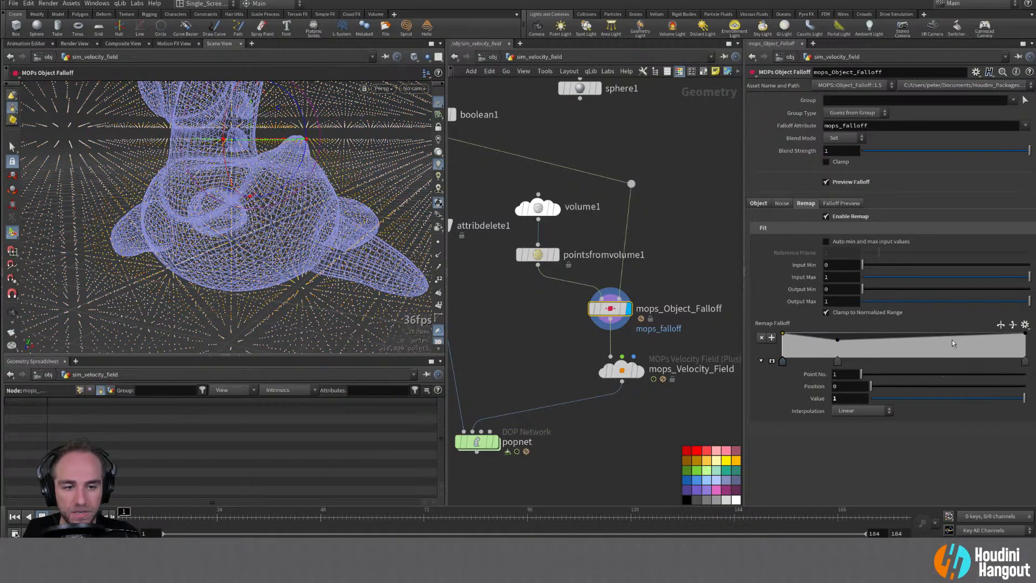
pyautogui.moveTo(1025, 335); pyautogui.dragTo(1026, 373)
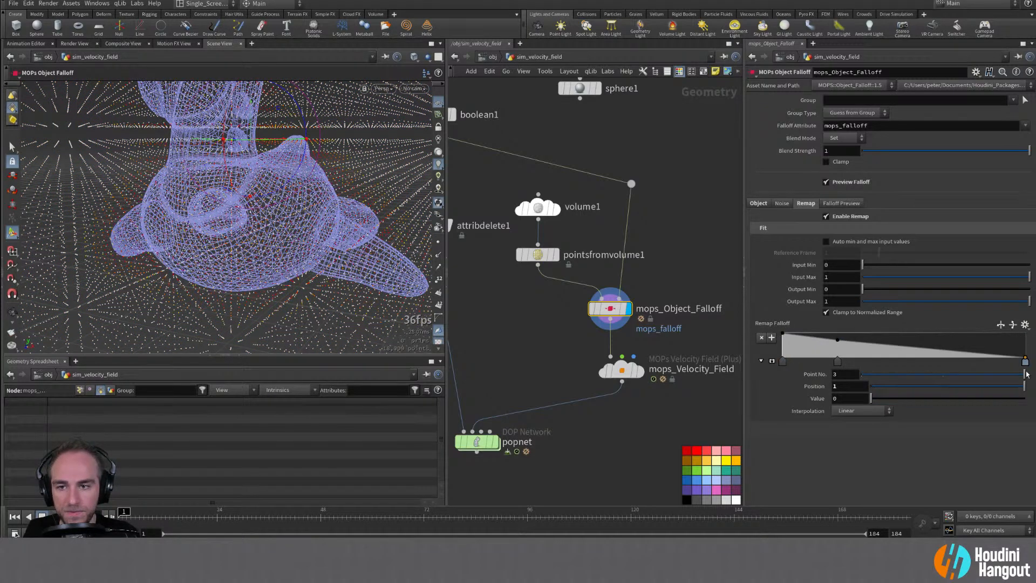
pyautogui.keyDown('alt'); pyautogui.moveTo(410, 270); pyautogui.dragTo(326, 213); pyautogui.keyUp('alt')
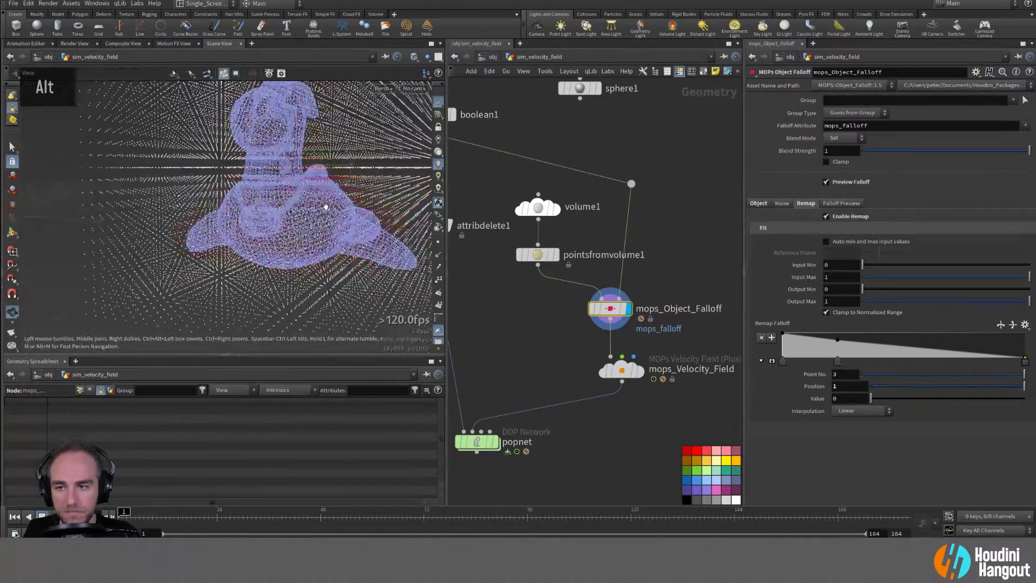
pyautogui.hotkey('ctrl', 'z')
pyautogui.hotkey('ctrl', 'z')
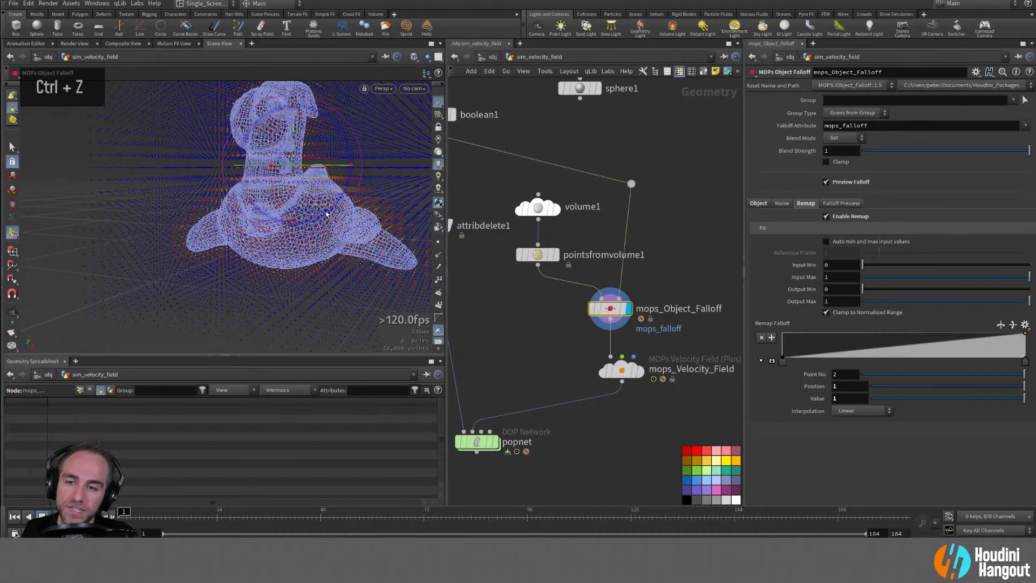
# Add a remap ramp point at position 0.911667 with value 0.383333 and inspect the falloff from several sides
pyautogui.moveTo(800, 358); pyautogui.dragTo(1004, 350)
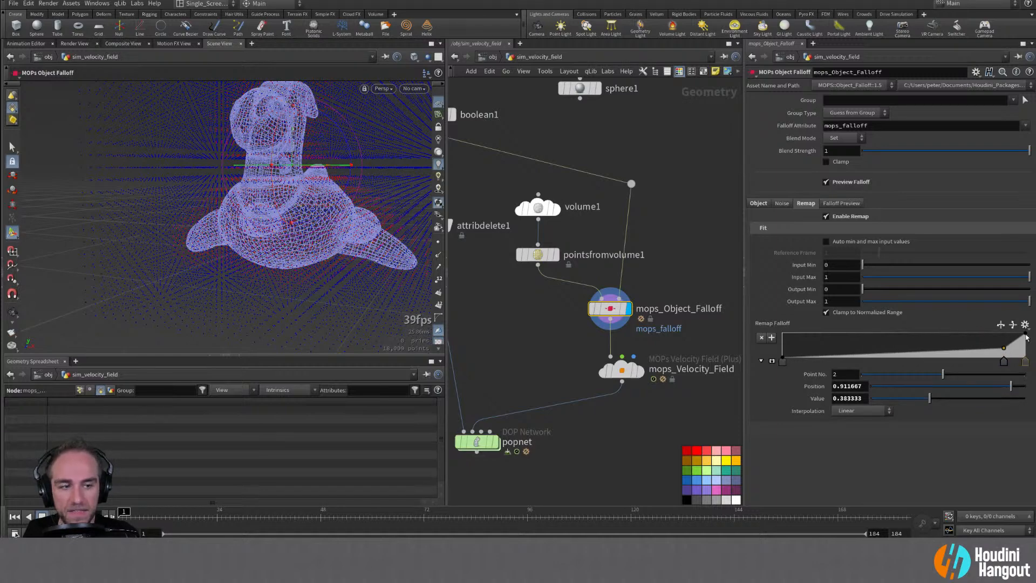
pyautogui.keyDown('alt'); pyautogui.moveTo(136, 292); pyautogui.dragTo(219, 227); pyautogui.keyUp('alt')
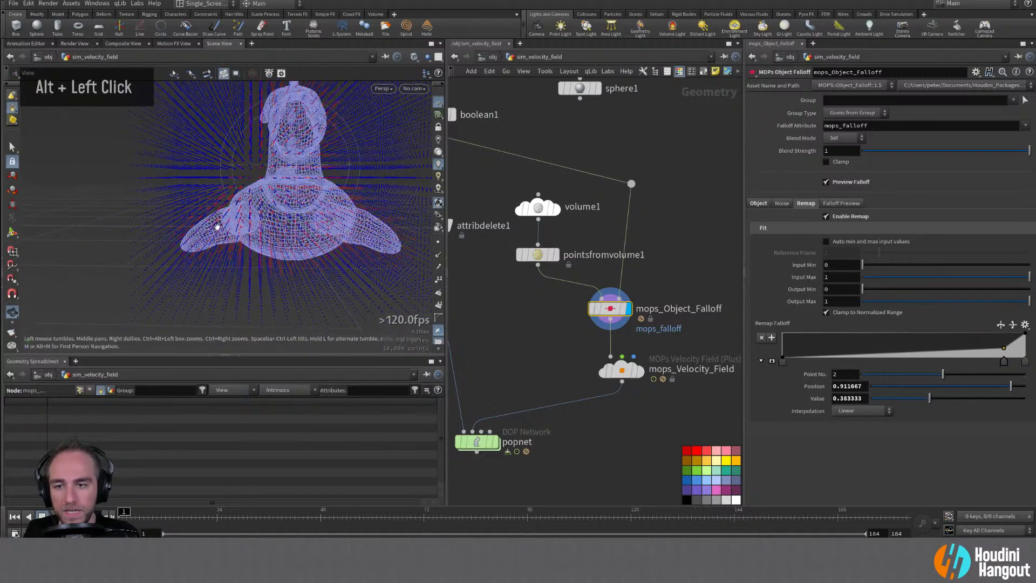
pyautogui.keyDown('alt'); pyautogui.moveTo(220, 226); pyautogui.dragTo(358, 293, button='middle'); pyautogui.keyUp('alt')
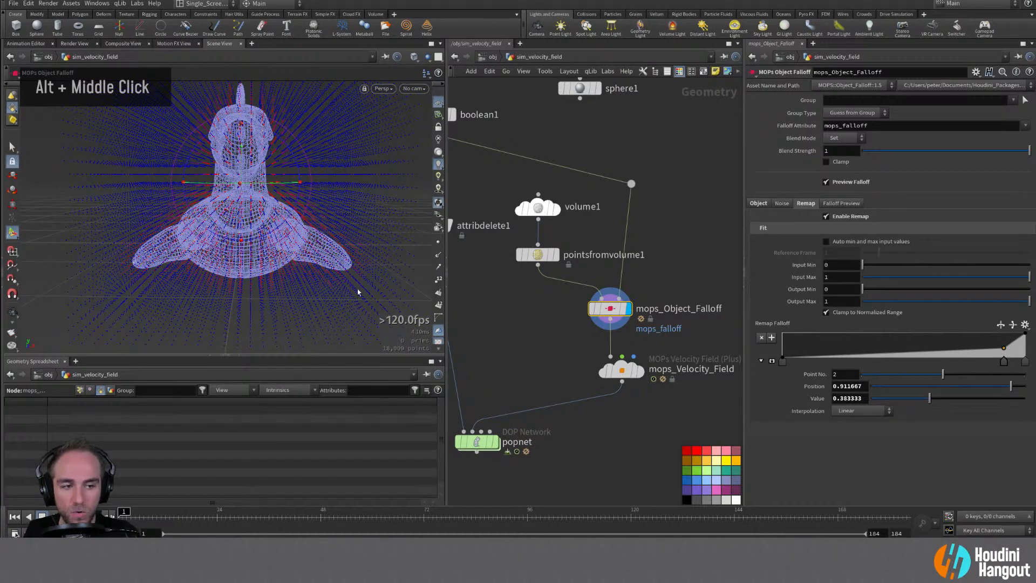
pyautogui.keyDown('alt'); pyautogui.moveTo(237, 227); pyautogui.dragTo(254, 215); pyautogui.keyUp('alt')
pyautogui.keyDown('alt'); pyautogui.moveTo(254, 216); pyautogui.dragTo(259, 224, button='right'); pyautogui.keyUp('alt')
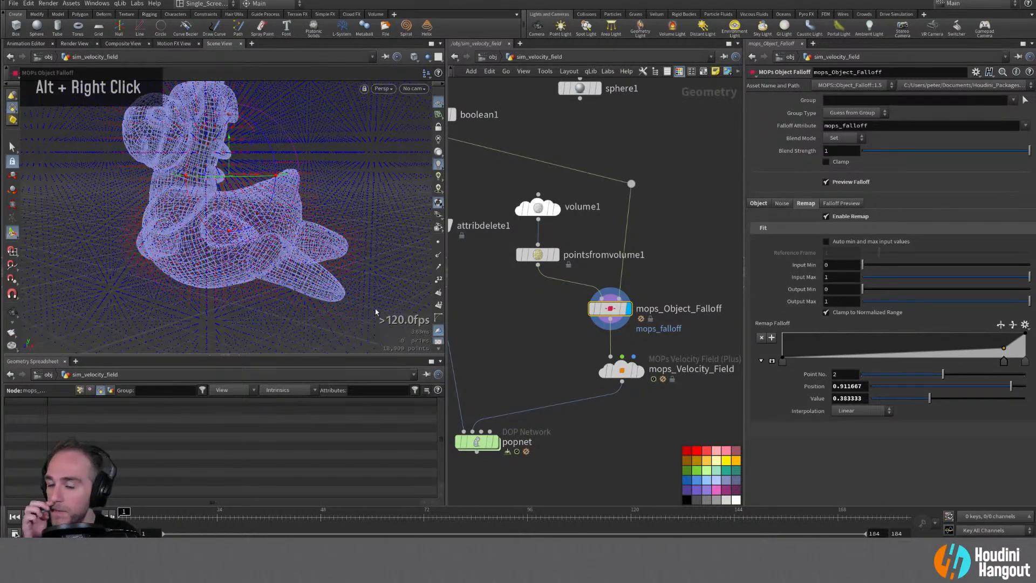
# Display mops_Velocity_Field, reselect mops_Object_Falloff, and view the falloff points within the whole volume
pyautogui.click(638, 370)
pyautogui.click(621, 370)
pyautogui.keyDown('alt'); pyautogui.moveTo(222, 213); pyautogui.dragTo(281, 215); pyautogui.keyUp('alt')
pyautogui.click(627, 308)
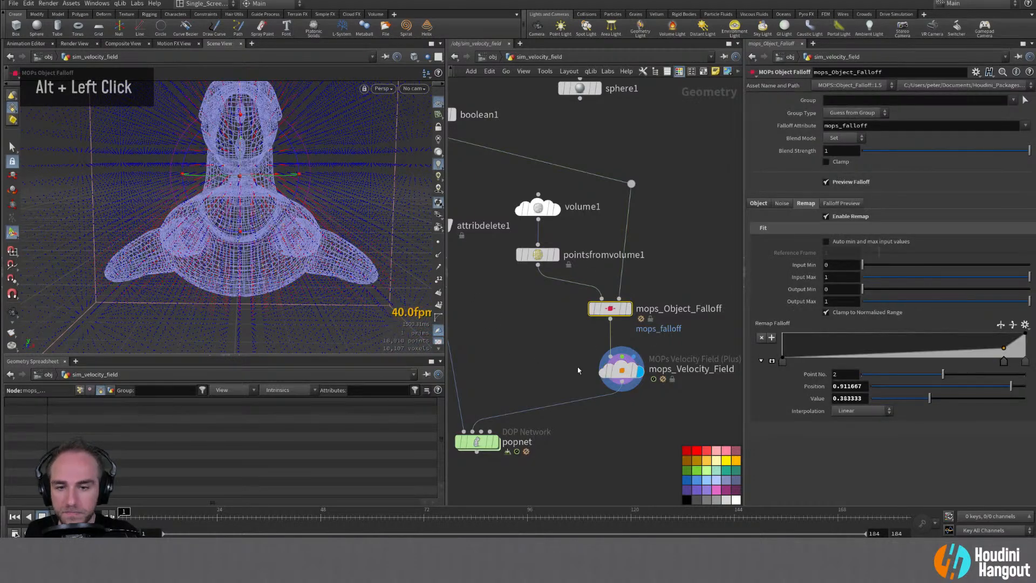
pyautogui.click(621, 370)
pyautogui.click(610, 309)
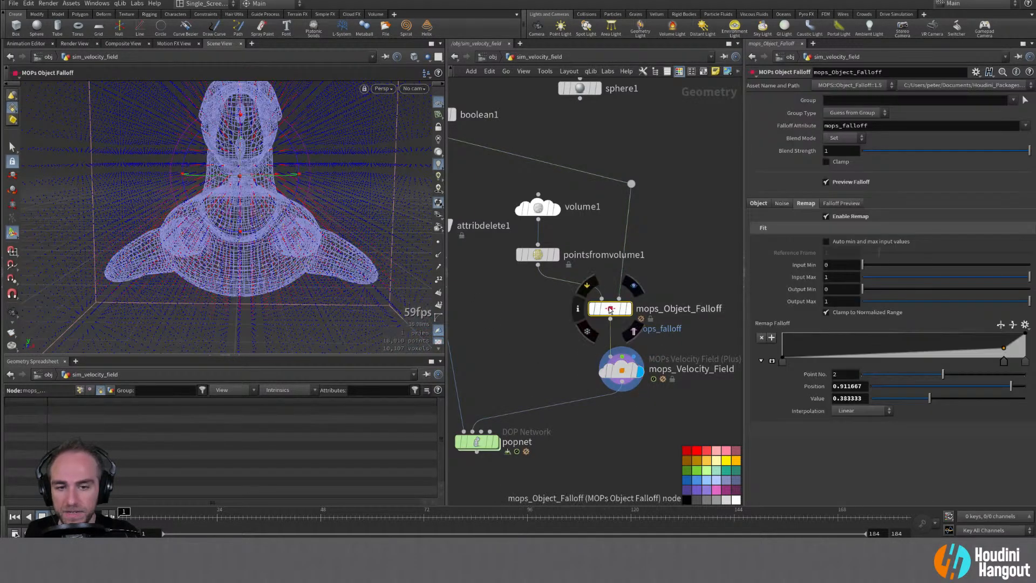
pyautogui.keyDown('alt'); pyautogui.moveTo(259, 226); pyautogui.dragTo(191, 234, button='right'); pyautogui.keyUp('alt')
pyautogui.keyDown('alt'); pyautogui.moveTo(191, 234); pyautogui.dragTo(306, 221); pyautogui.keyUp('alt')
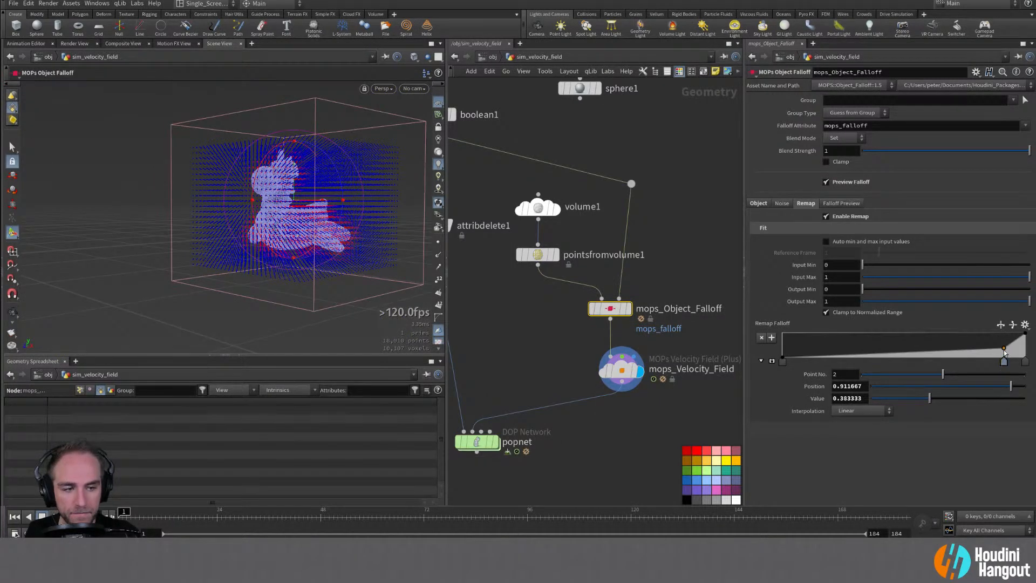
# Move the middle remap ramp point to position 0.915, value 0.116667, inspect the velocity field trails, and reselect mops_Object_Falloff
pyautogui.moveTo(1003, 349); pyautogui.dragTo(1005, 356)
pyautogui.click(640, 376)
pyautogui.keyDown('alt'); pyautogui.moveTo(291, 226); pyautogui.dragTo(327, 222); pyautogui.keyUp('alt')
pyautogui.keyDown('alt'); pyautogui.moveTo(327, 222); pyautogui.dragTo(331, 203, button='right'); pyautogui.keyUp('alt')
pyautogui.keyDown('alt'); pyautogui.moveTo(330, 203); pyautogui.dragTo(358, 199); pyautogui.keyUp('alt')
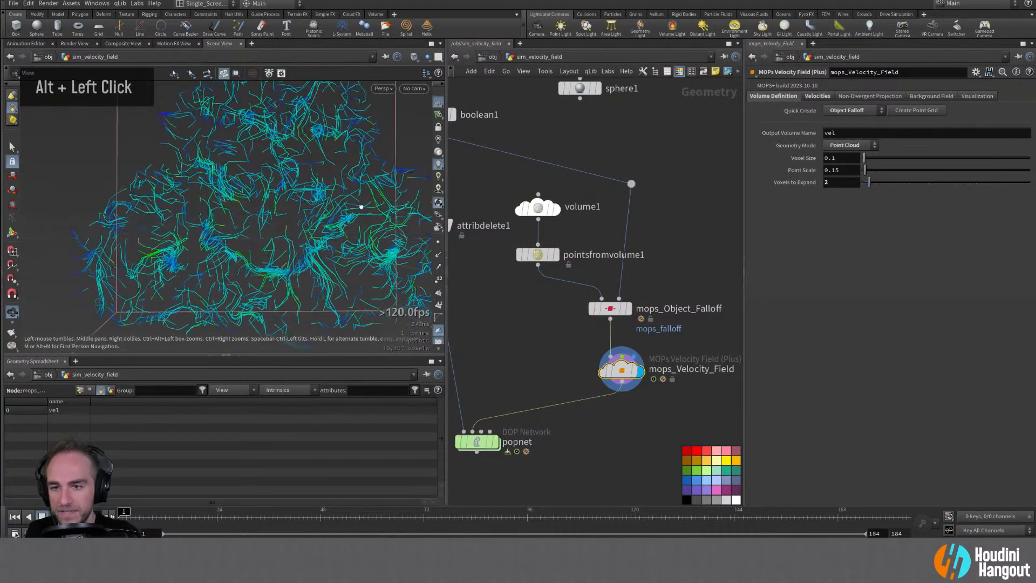
pyautogui.click(630, 313)
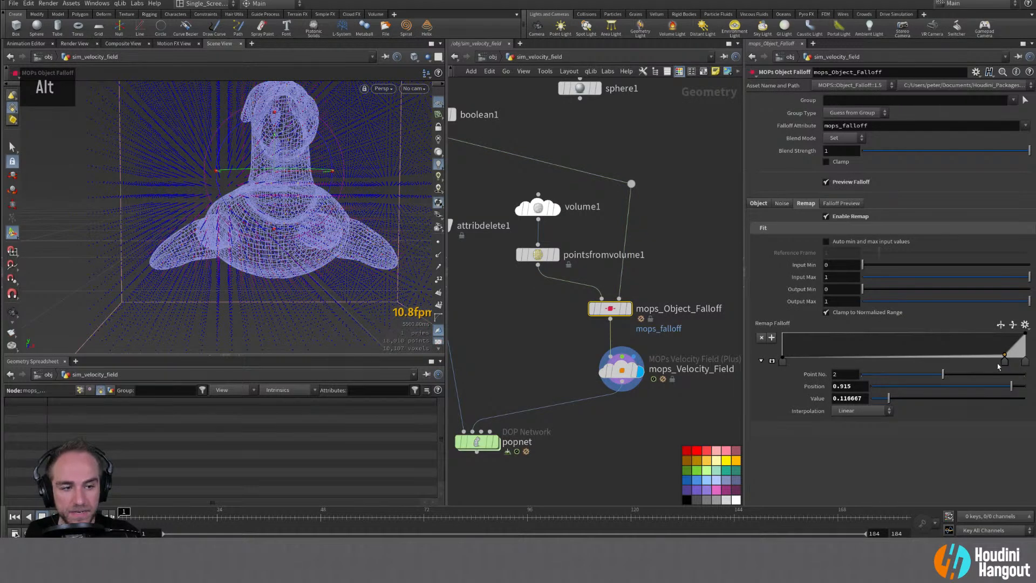
# Move the middle remap ramp point of mops_Object_Falloff to position 0.775, value 0.333333, checking the velocity field trails
pyautogui.moveTo(1002, 381); pyautogui.dragTo(811, 413)
pyautogui.click(624, 380)
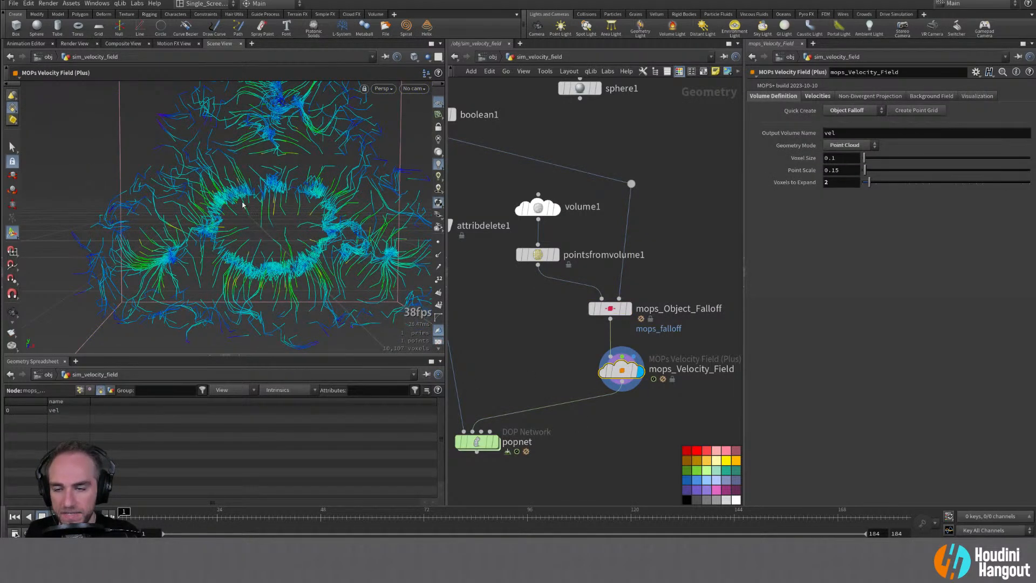
pyautogui.click(610, 309)
pyautogui.moveTo(945, 350); pyautogui.dragTo(969, 350)
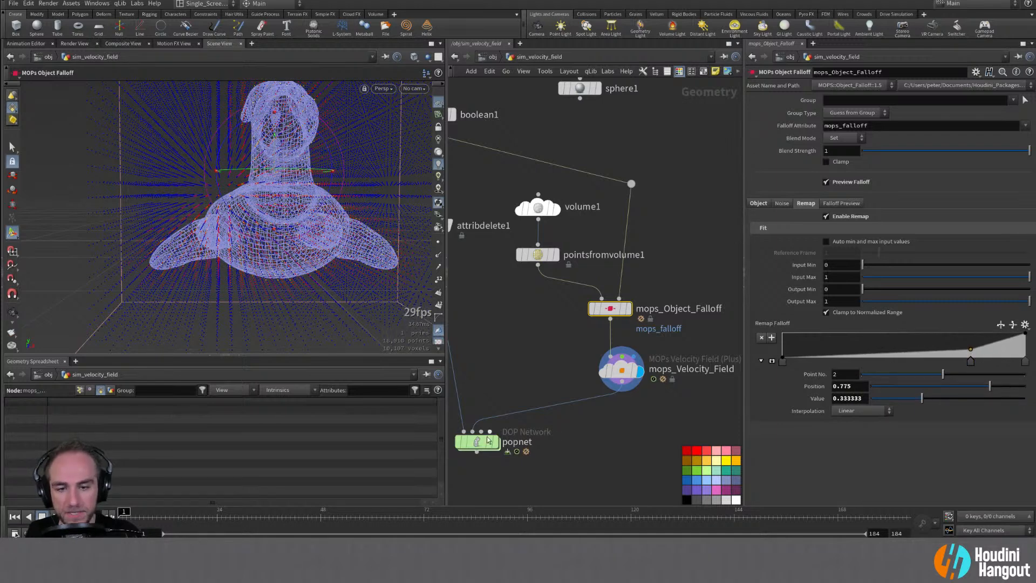
# Display the popnet DOP network, play the particle simulation, and examine the particle motion around the rubber toy from several sides
pyautogui.doubleClick(489, 436)
pyautogui.keyDown('alt'); pyautogui.click(489, 436); pyautogui.keyUp('alt')
pyautogui.click(53, 516)
pyautogui.keyDown('alt'); pyautogui.moveTo(245, 259); pyautogui.dragTo(238, 266, button='right'); pyautogui.keyUp('alt')
pyautogui.keyDown('alt'); pyautogui.moveTo(238, 265); pyautogui.dragTo(352, 235); pyautogui.keyUp('alt')
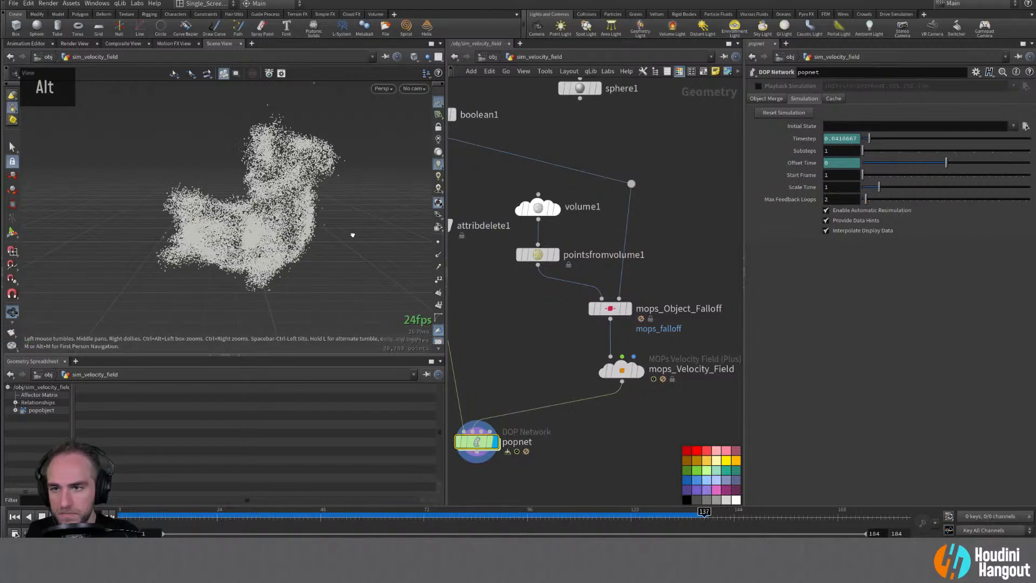
pyautogui.keyDown('alt'); pyautogui.moveTo(363, 219); pyautogui.dragTo(232, 221); pyautogui.keyUp('alt')
pyautogui.keyDown('alt'); pyautogui.moveTo(232, 221); pyautogui.dragTo(216, 237, button='right'); pyautogui.keyUp('alt')
pyautogui.keyDown('alt'); pyautogui.moveTo(216, 238); pyautogui.dragTo(180, 260); pyautogui.keyUp('alt')
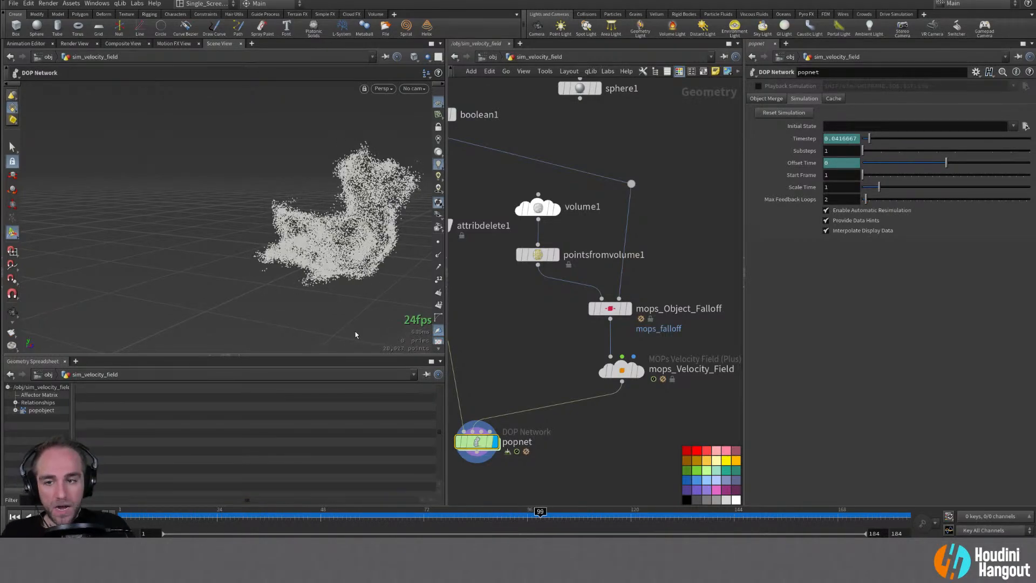
pyautogui.keyDown('alt'); pyautogui.moveTo(355, 335); pyautogui.dragTo(269, 347, button='middle'); pyautogui.keyUp('alt')
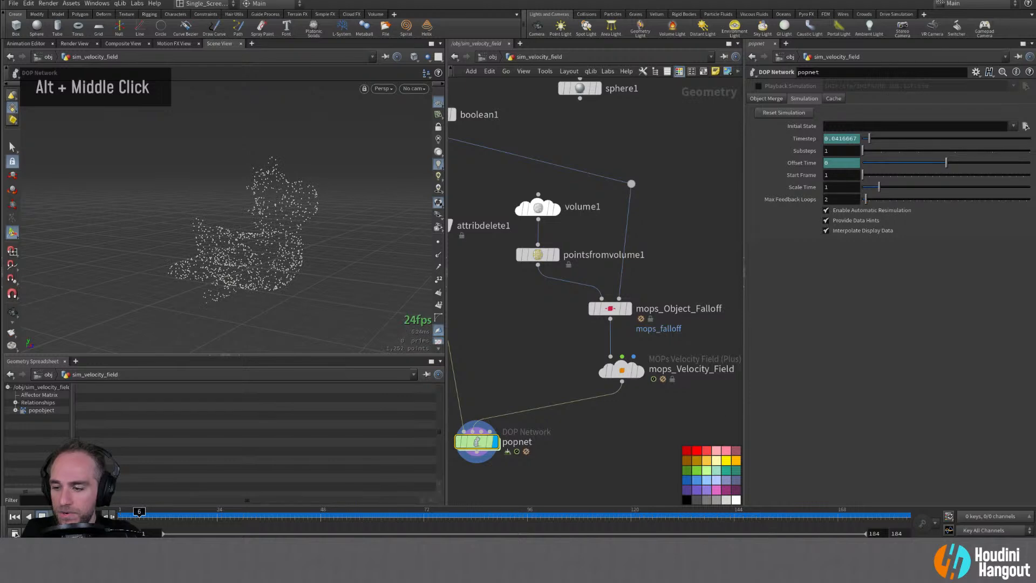
# Leave the sim_velocity_field network for the object level and make room below its geometry nodes
pyautogui.press('u')
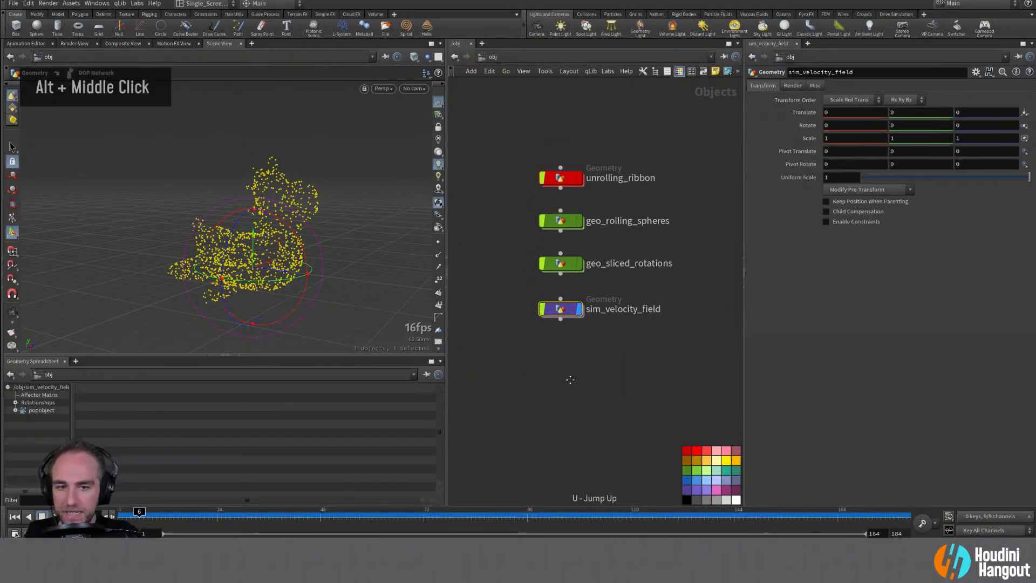
pyautogui.keyDown('alt'); pyautogui.moveTo(574, 393); pyautogui.dragTo(549, 423, button='middle'); pyautogui.keyUp('alt')
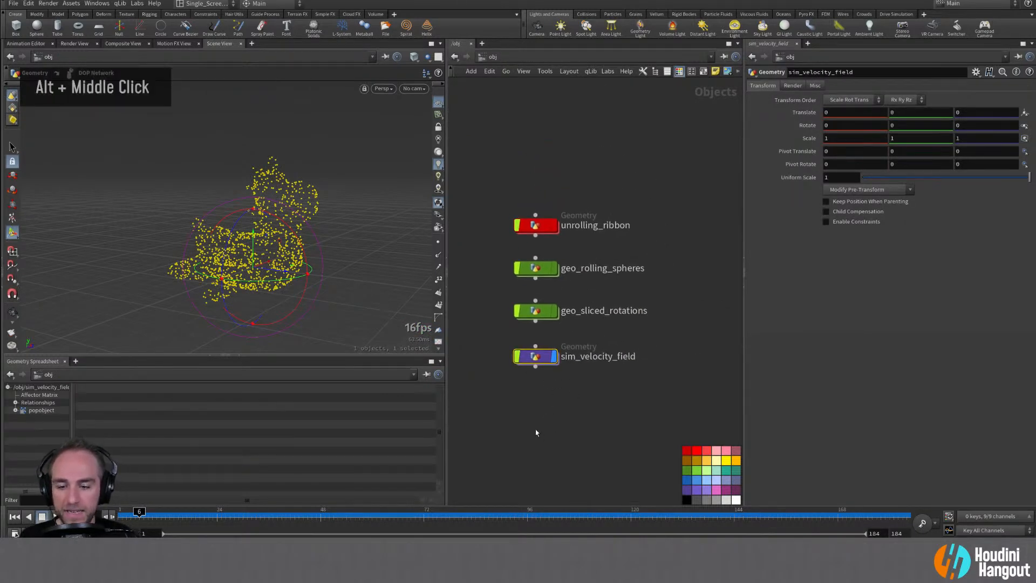